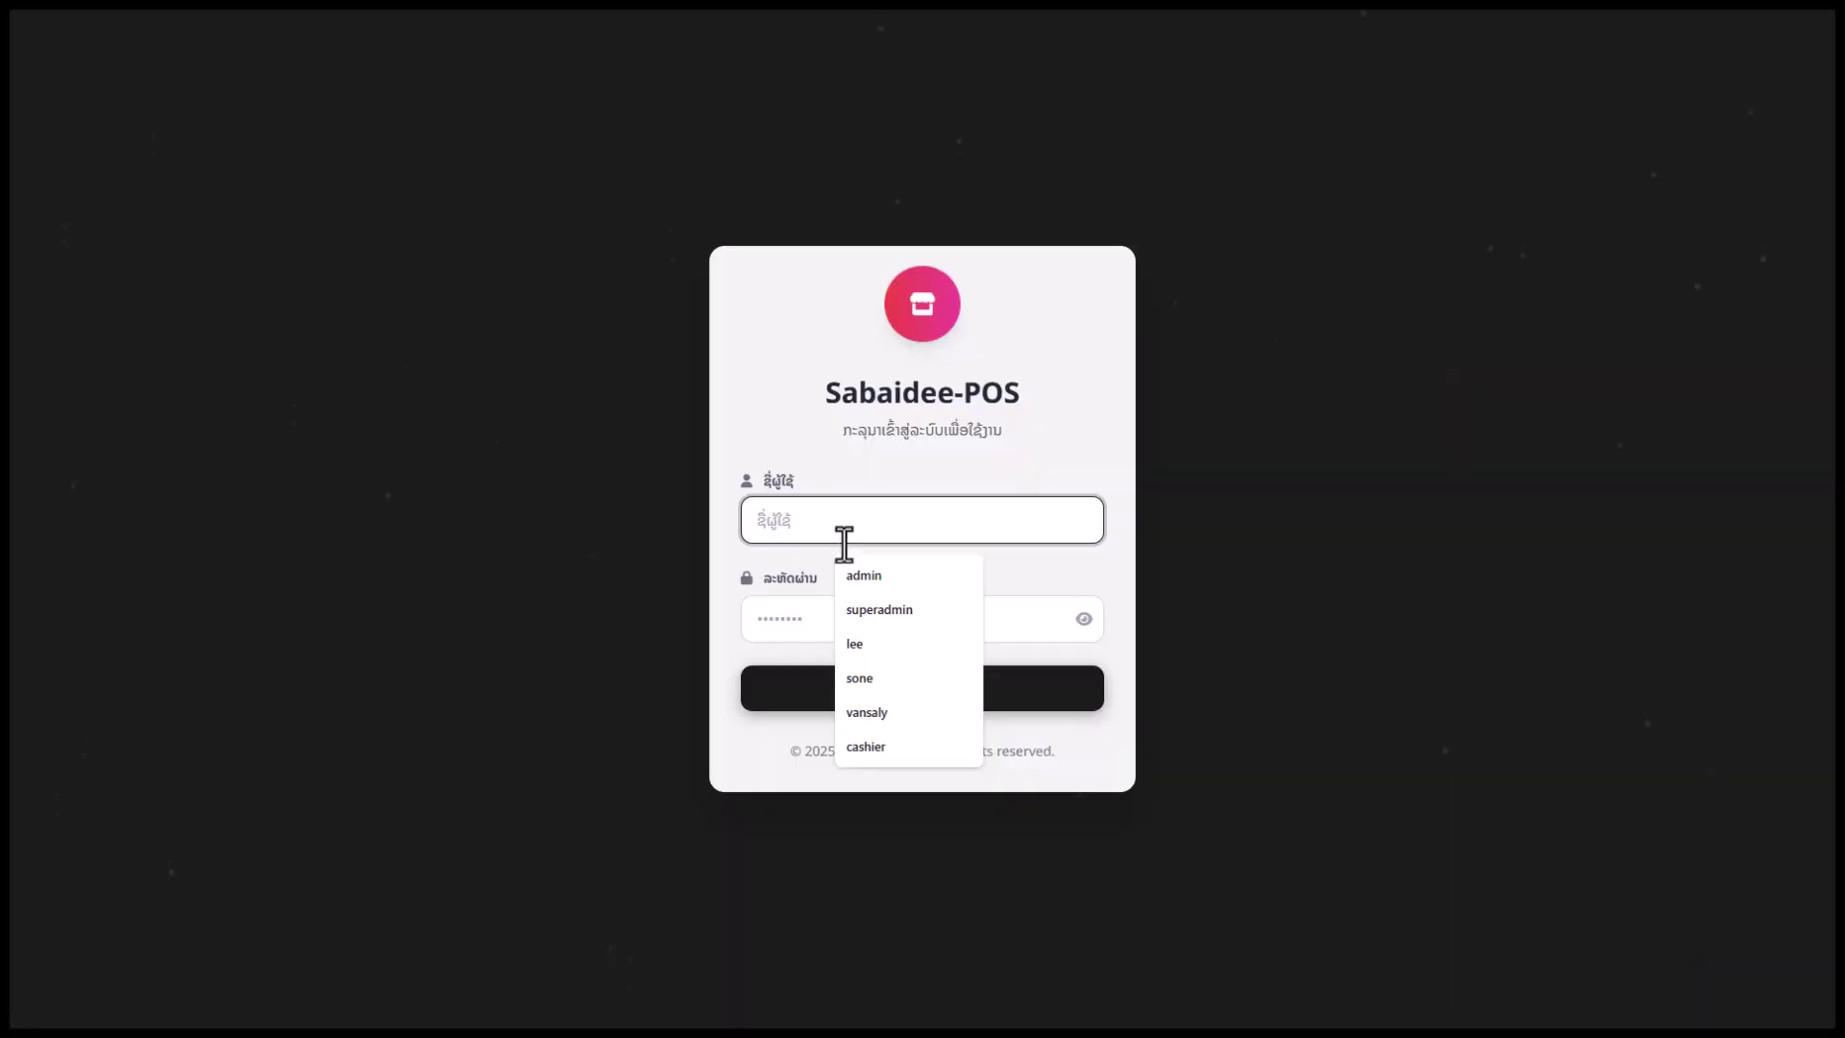
# Log in with the admin username and the account password
pyautogui.click(864, 574)
pyautogui.click(794, 616)
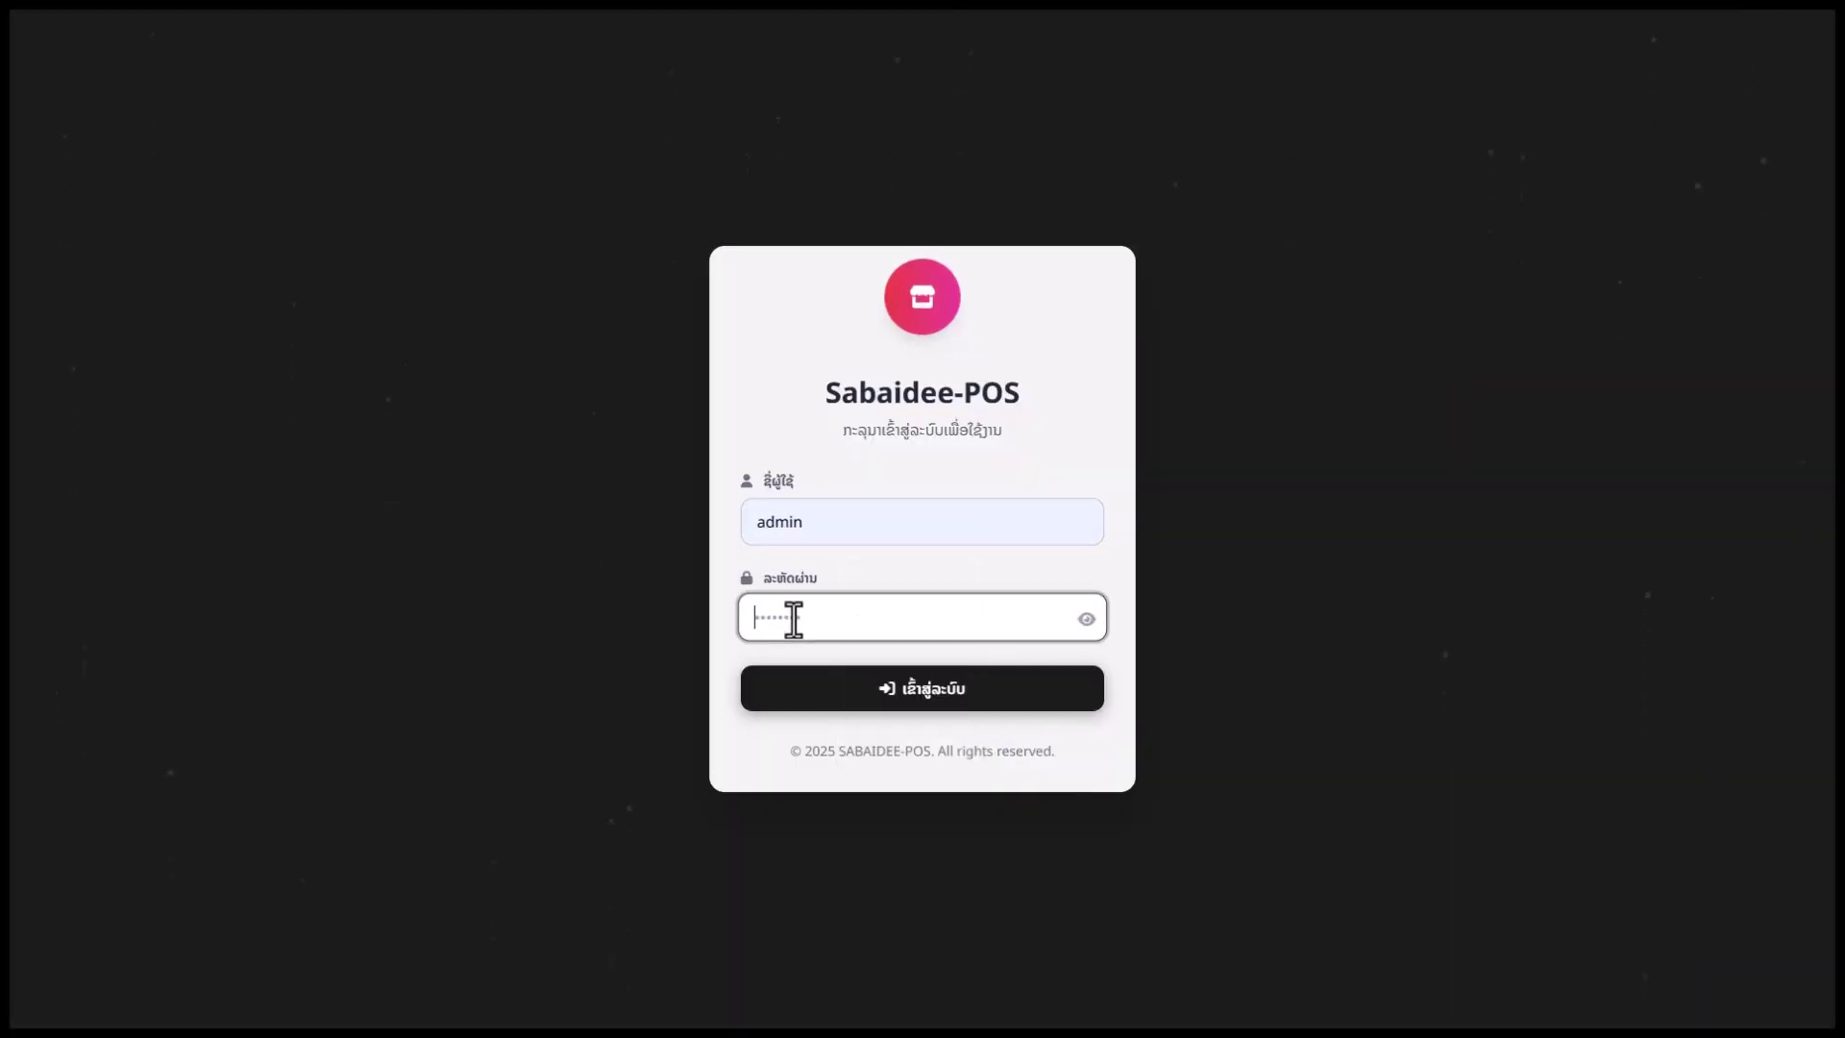
pyautogui.write('123')
pyautogui.click(766, 685)
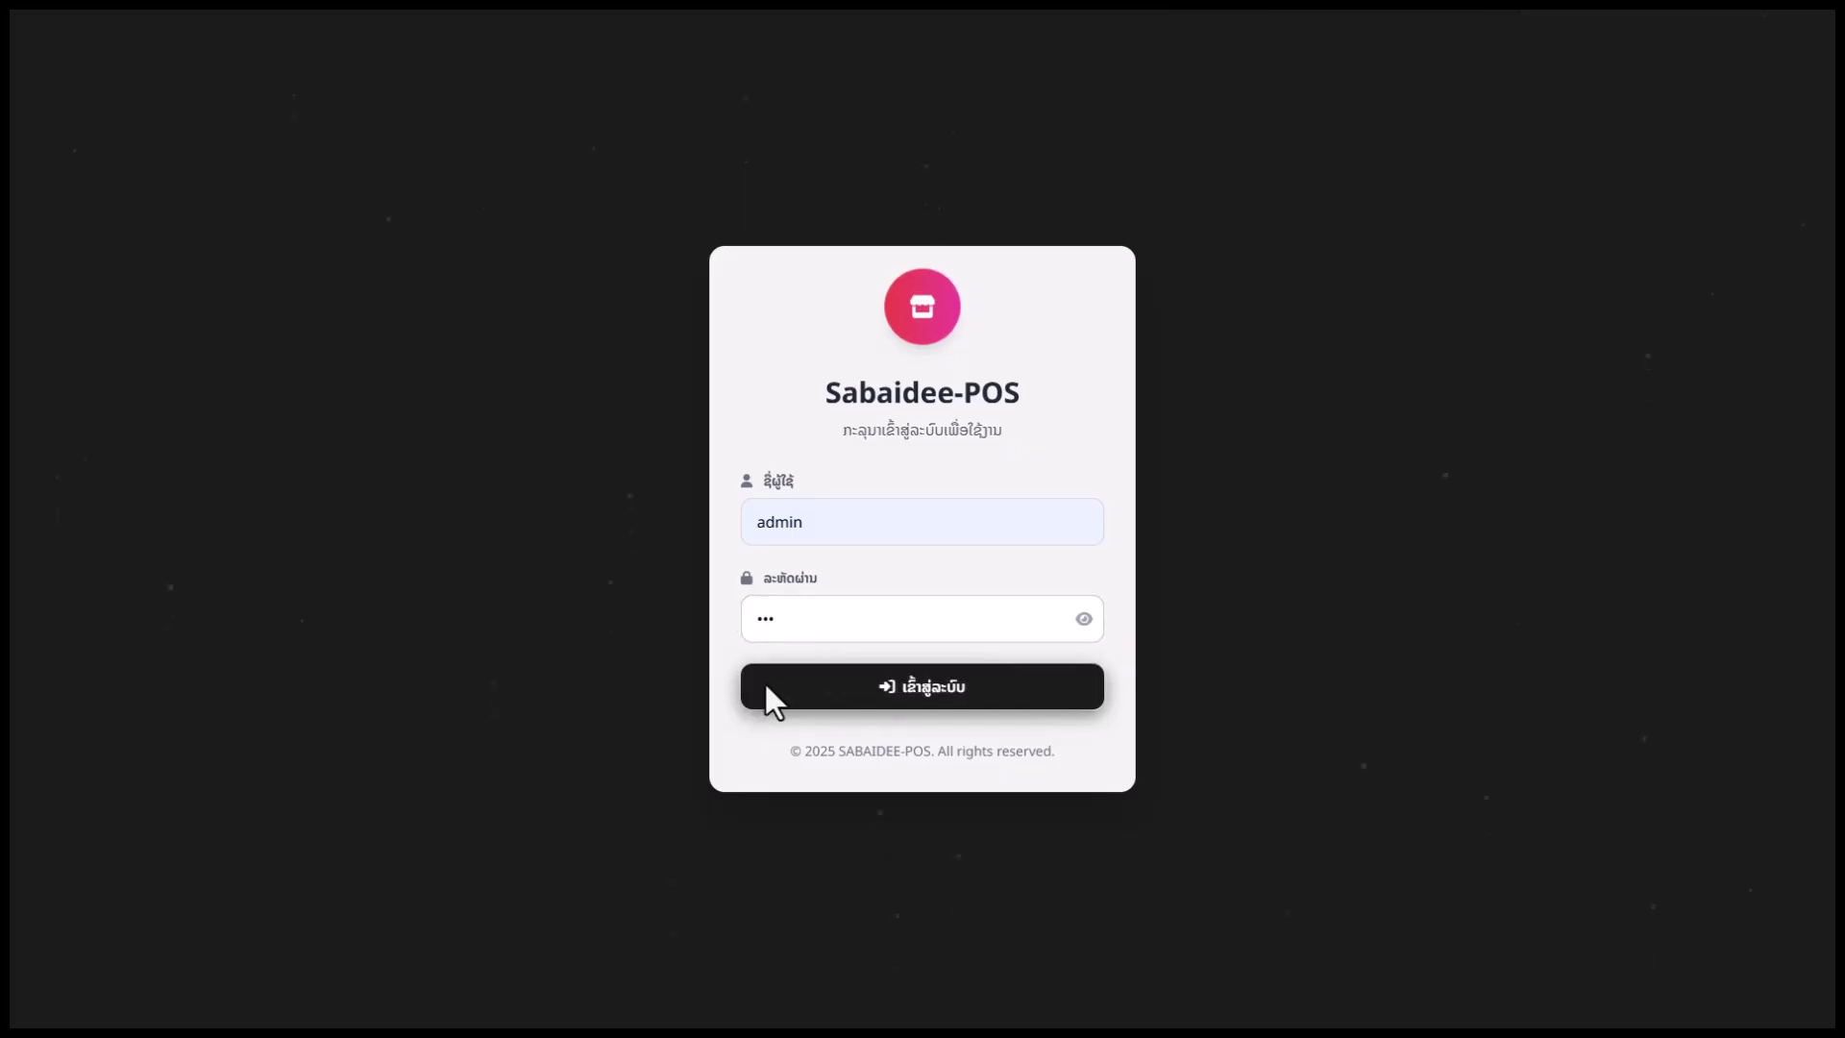
pyautogui.click(822, 678)
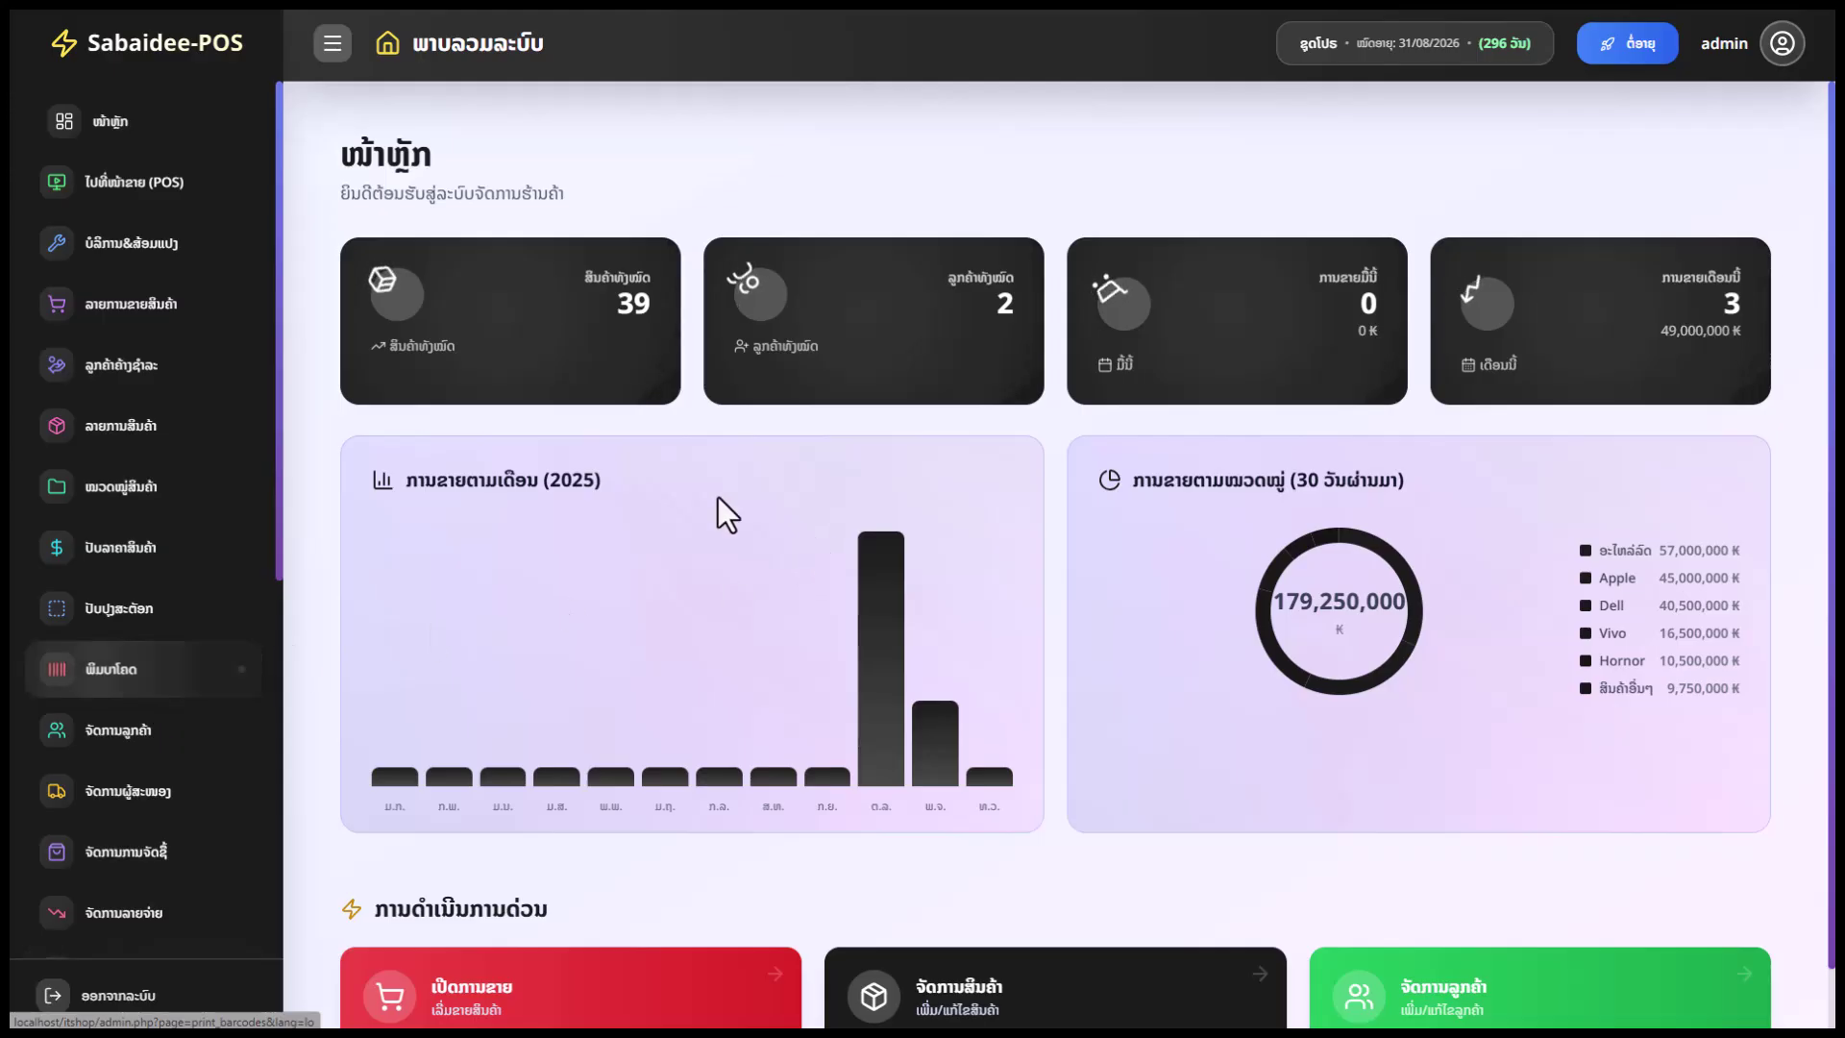
# Scroll through the dashboard's sidebar menu
pyautogui.scroll(-1, 591, 573)
pyautogui.scroll(1, 591, 573)
pyautogui.scroll(-2, 62, 634)
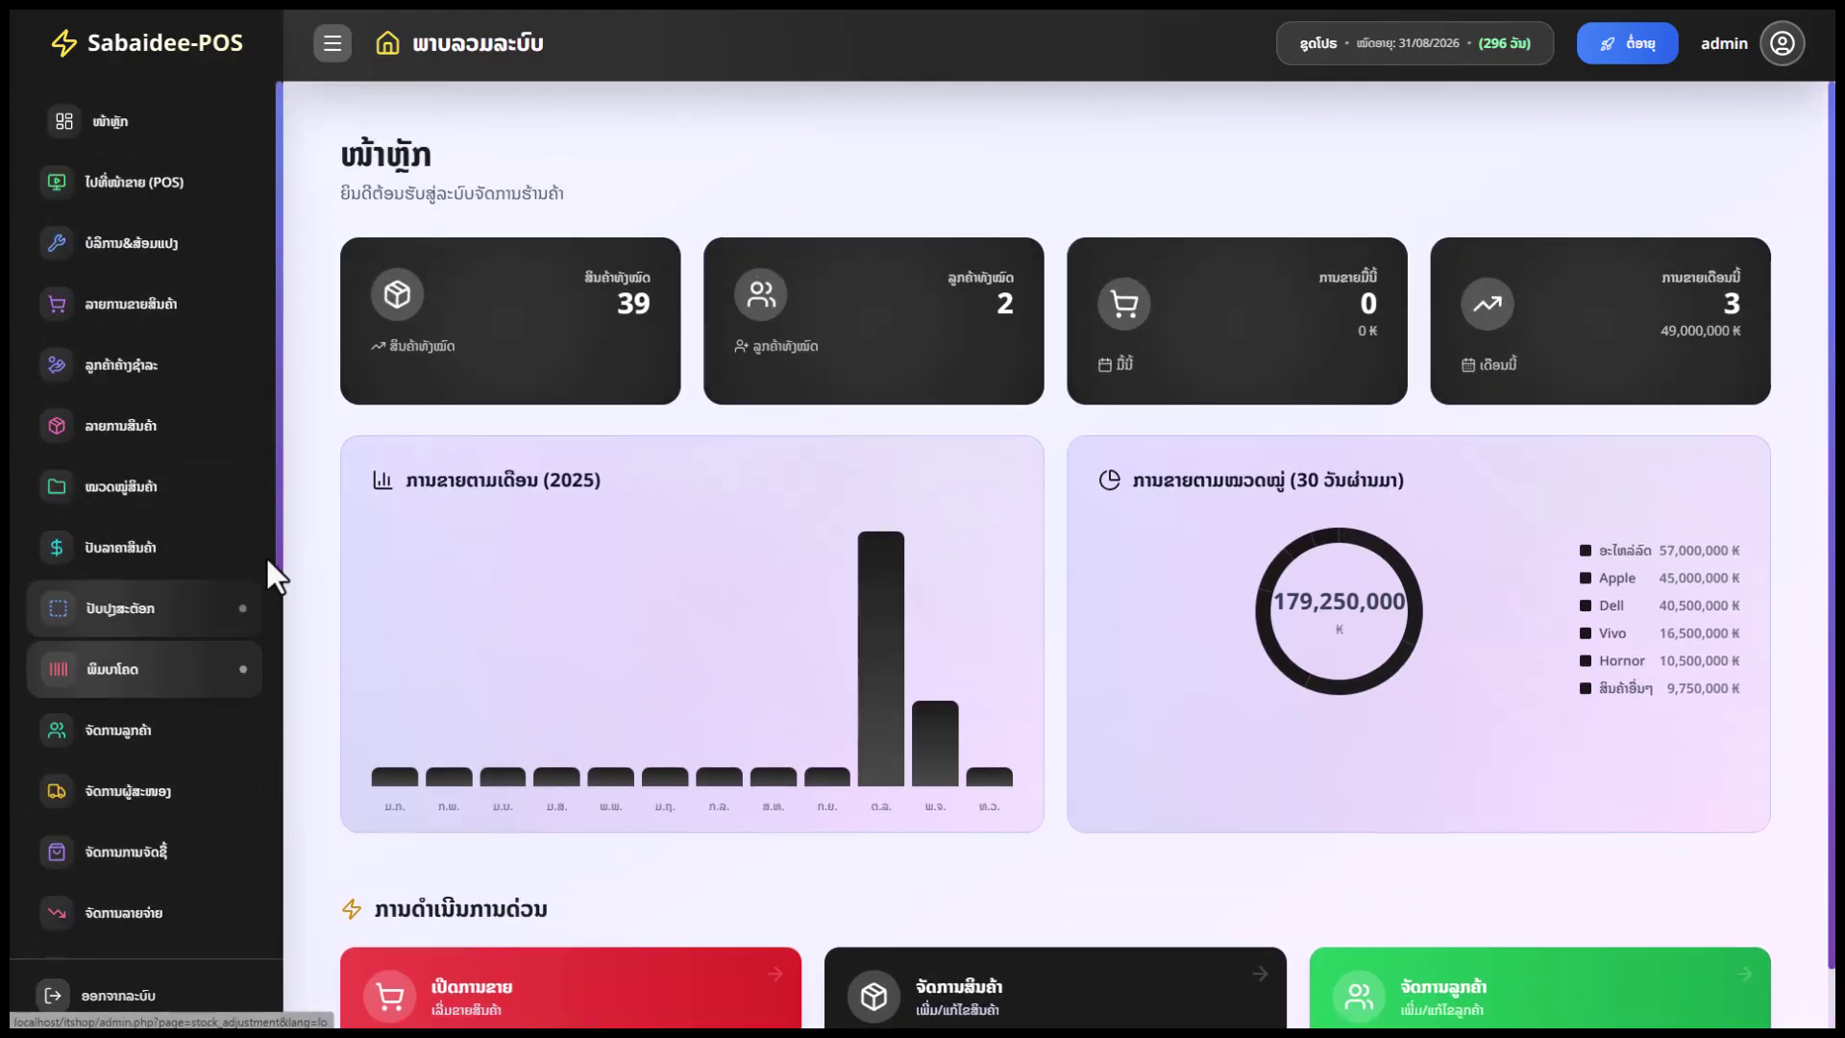
pyautogui.scroll(-1, 233, 610)
pyautogui.scroll(-4, 234, 610)
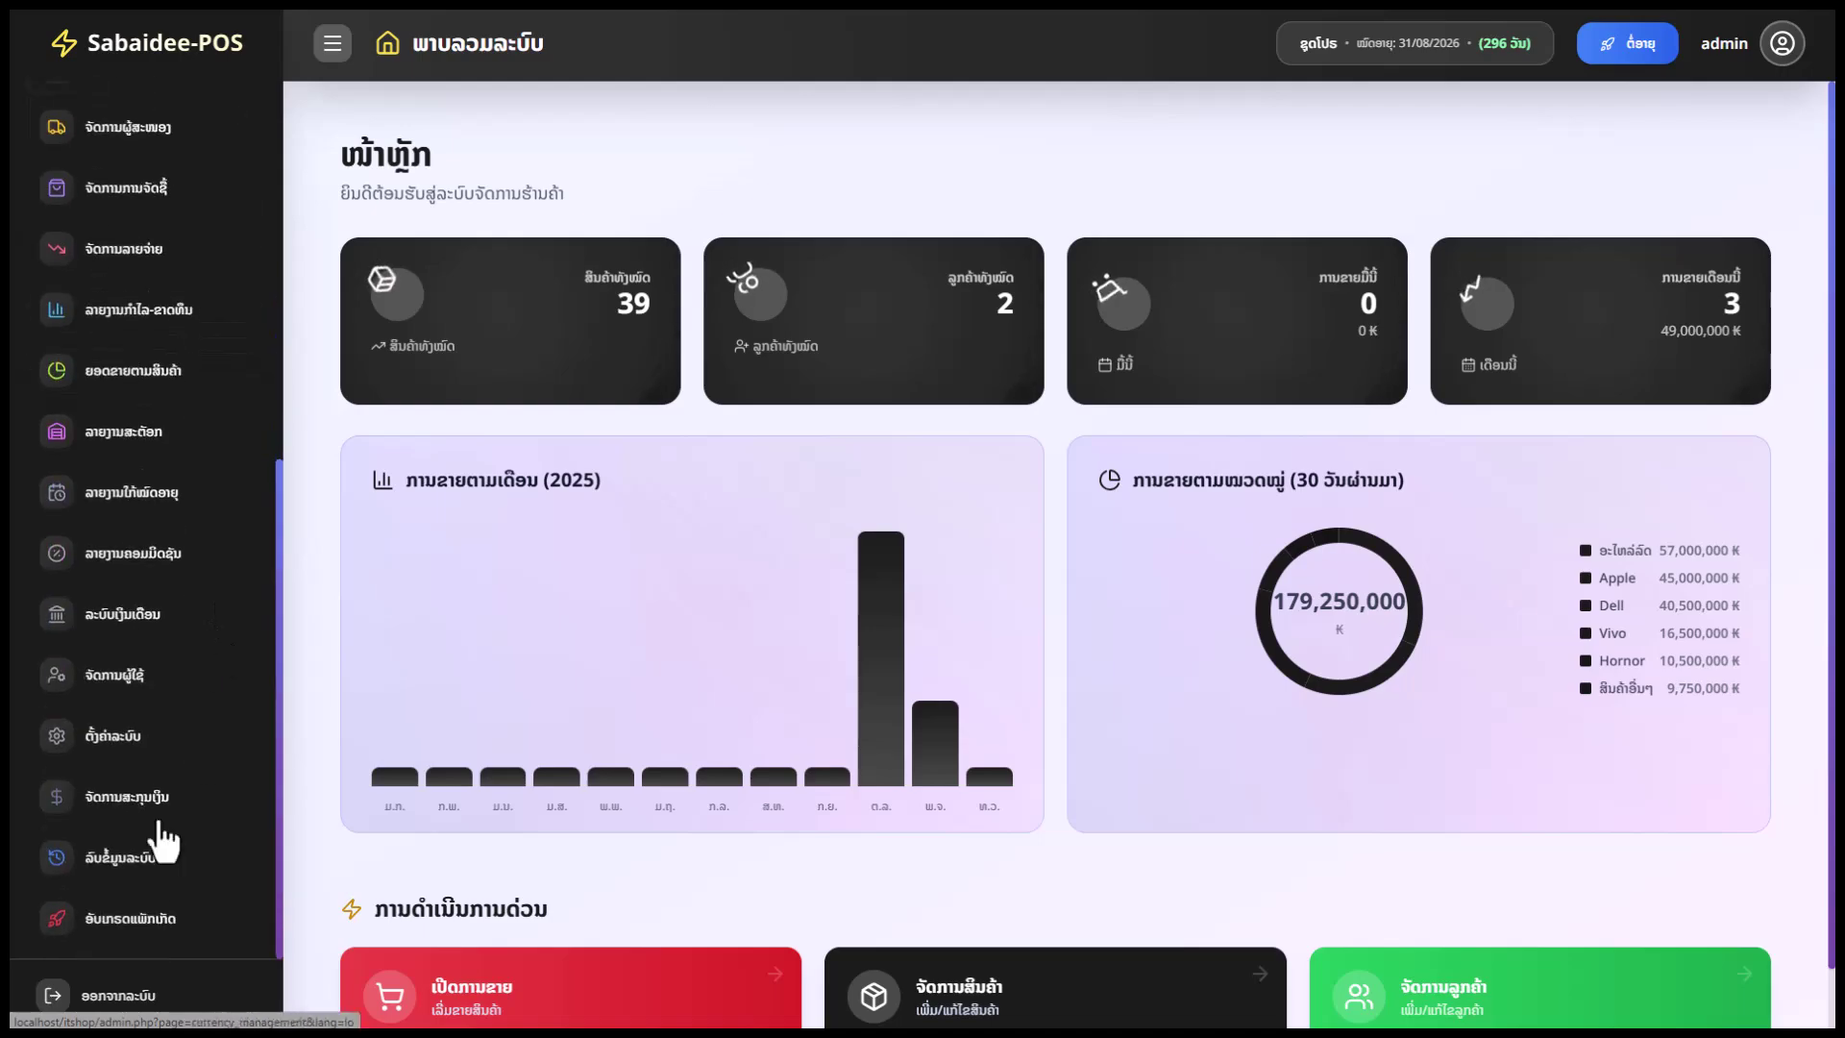
# In System Settings, set the primary theme colour to purple #9e26ed
pyautogui.click(185, 740)
pyautogui.scroll(-12, 836, 783)
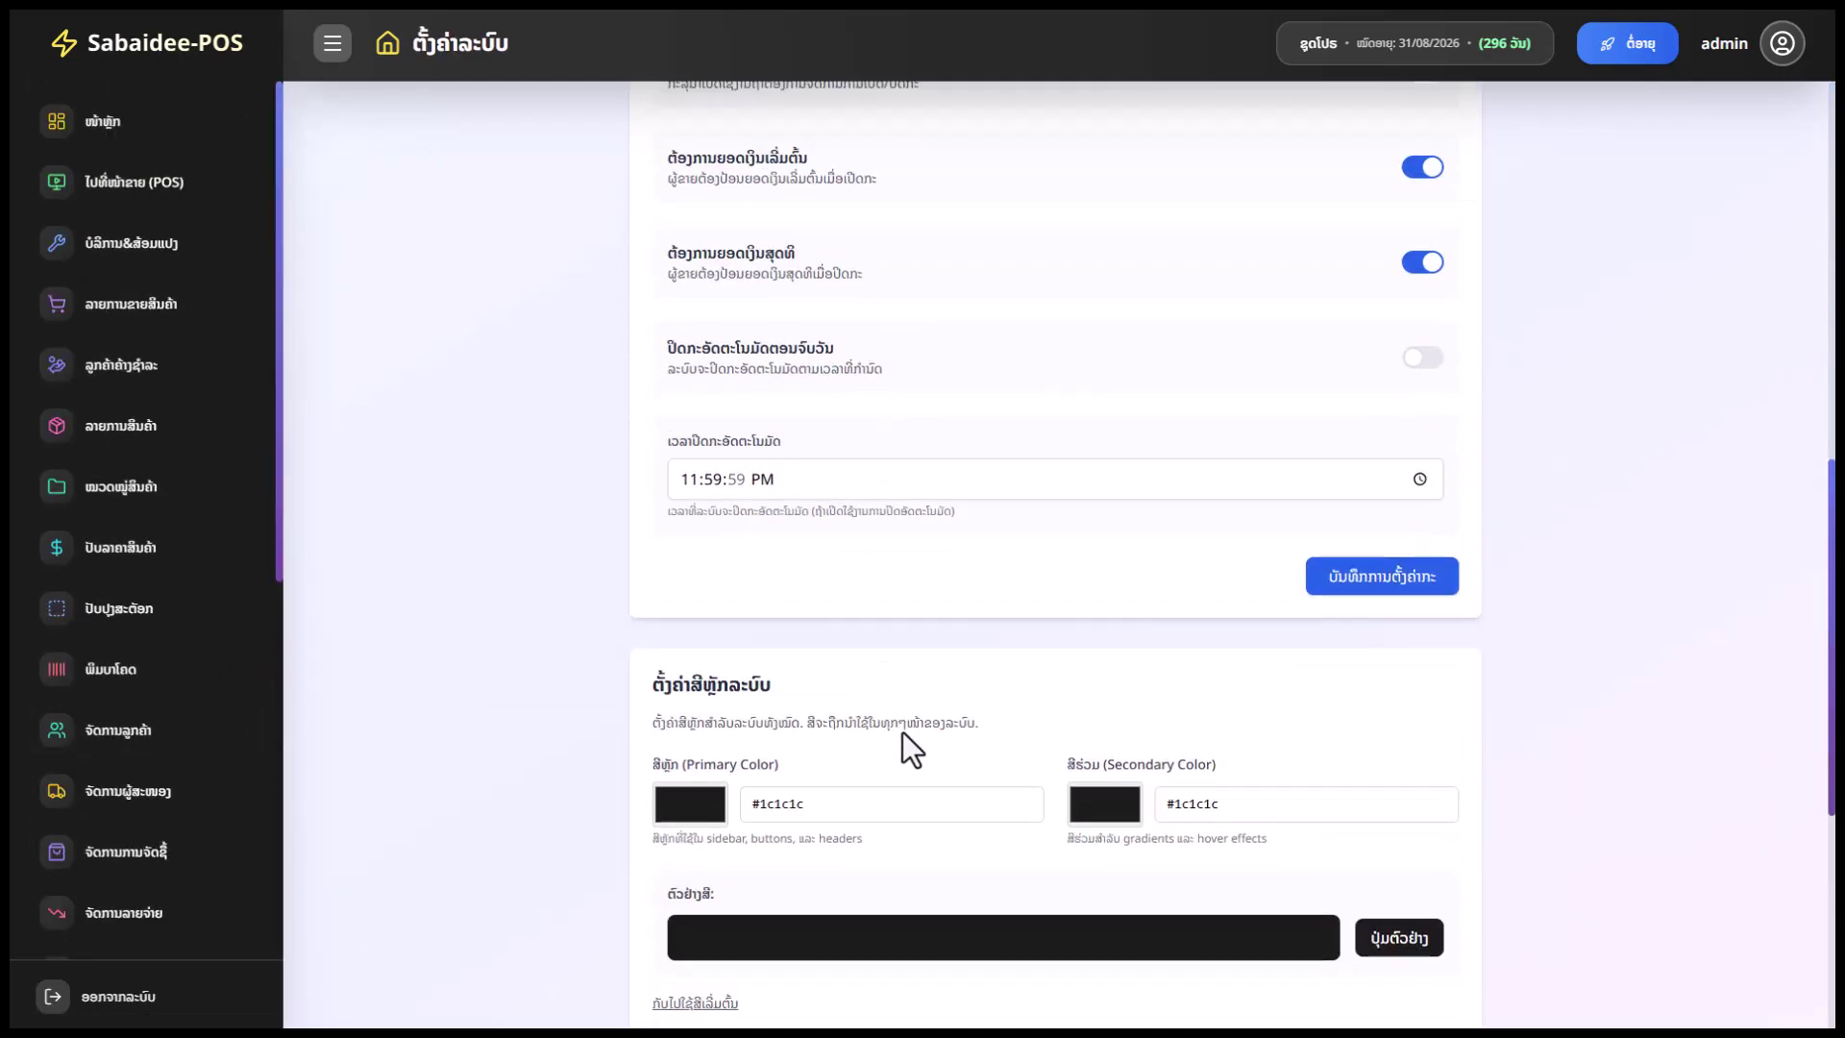
pyautogui.moveTo(816, 674); pyautogui.dragTo(747, 676)
pyautogui.click(701, 676)
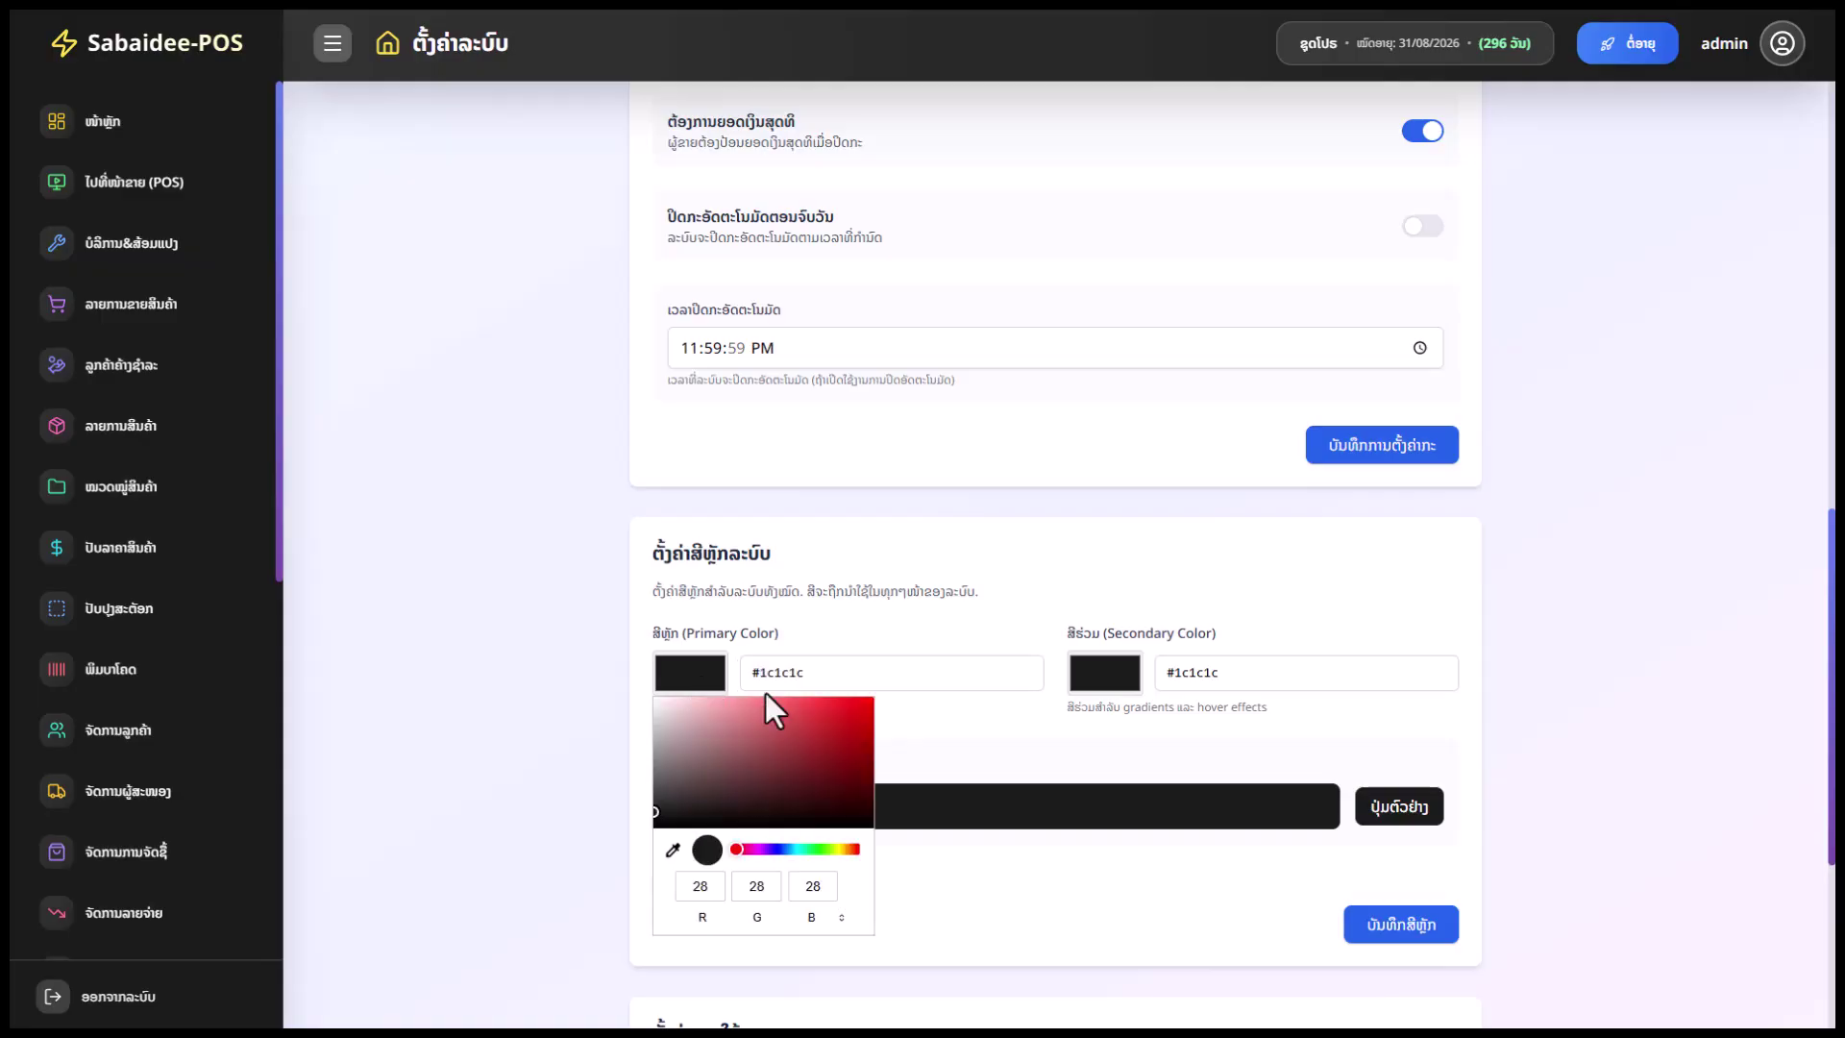
pyautogui.click(750, 709)
pyautogui.click(804, 704)
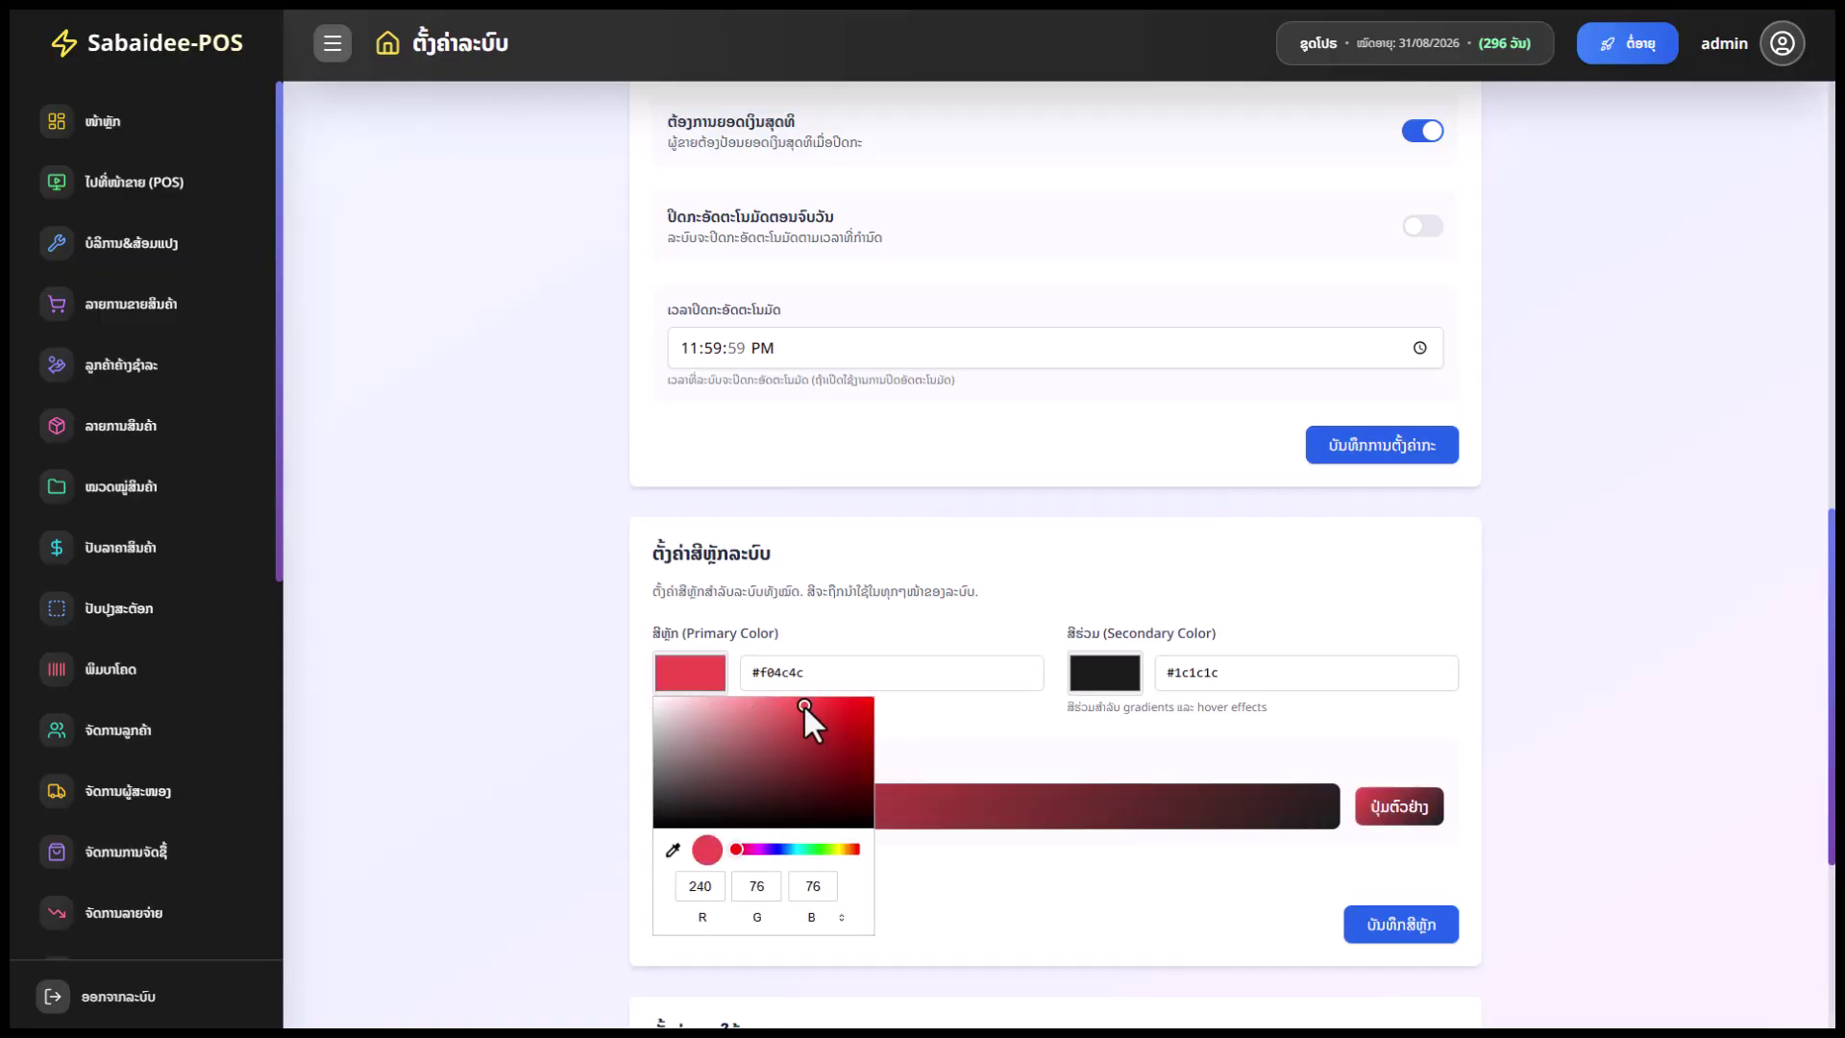
pyautogui.click(769, 850)
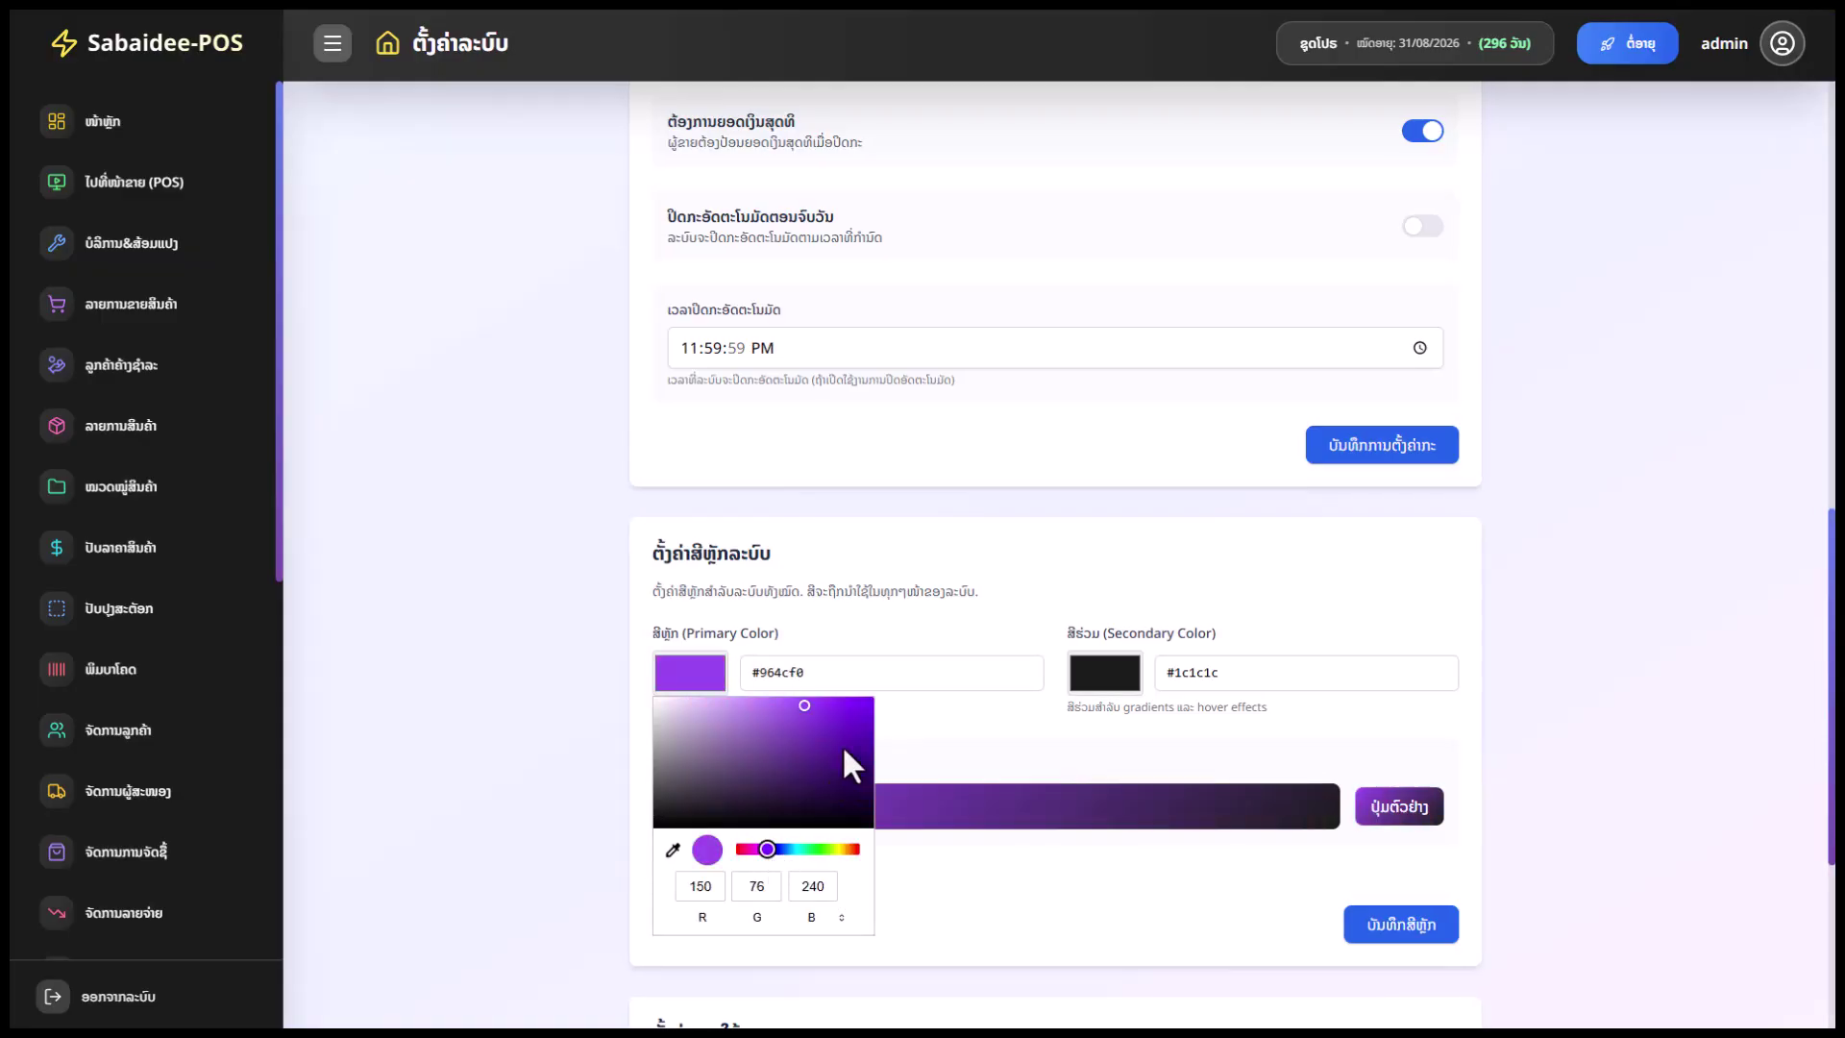
pyautogui.click(838, 705)
pyautogui.moveTo(759, 849); pyautogui.dragTo(766, 851)
pyautogui.moveTo(810, 671); pyautogui.dragTo(741, 678)
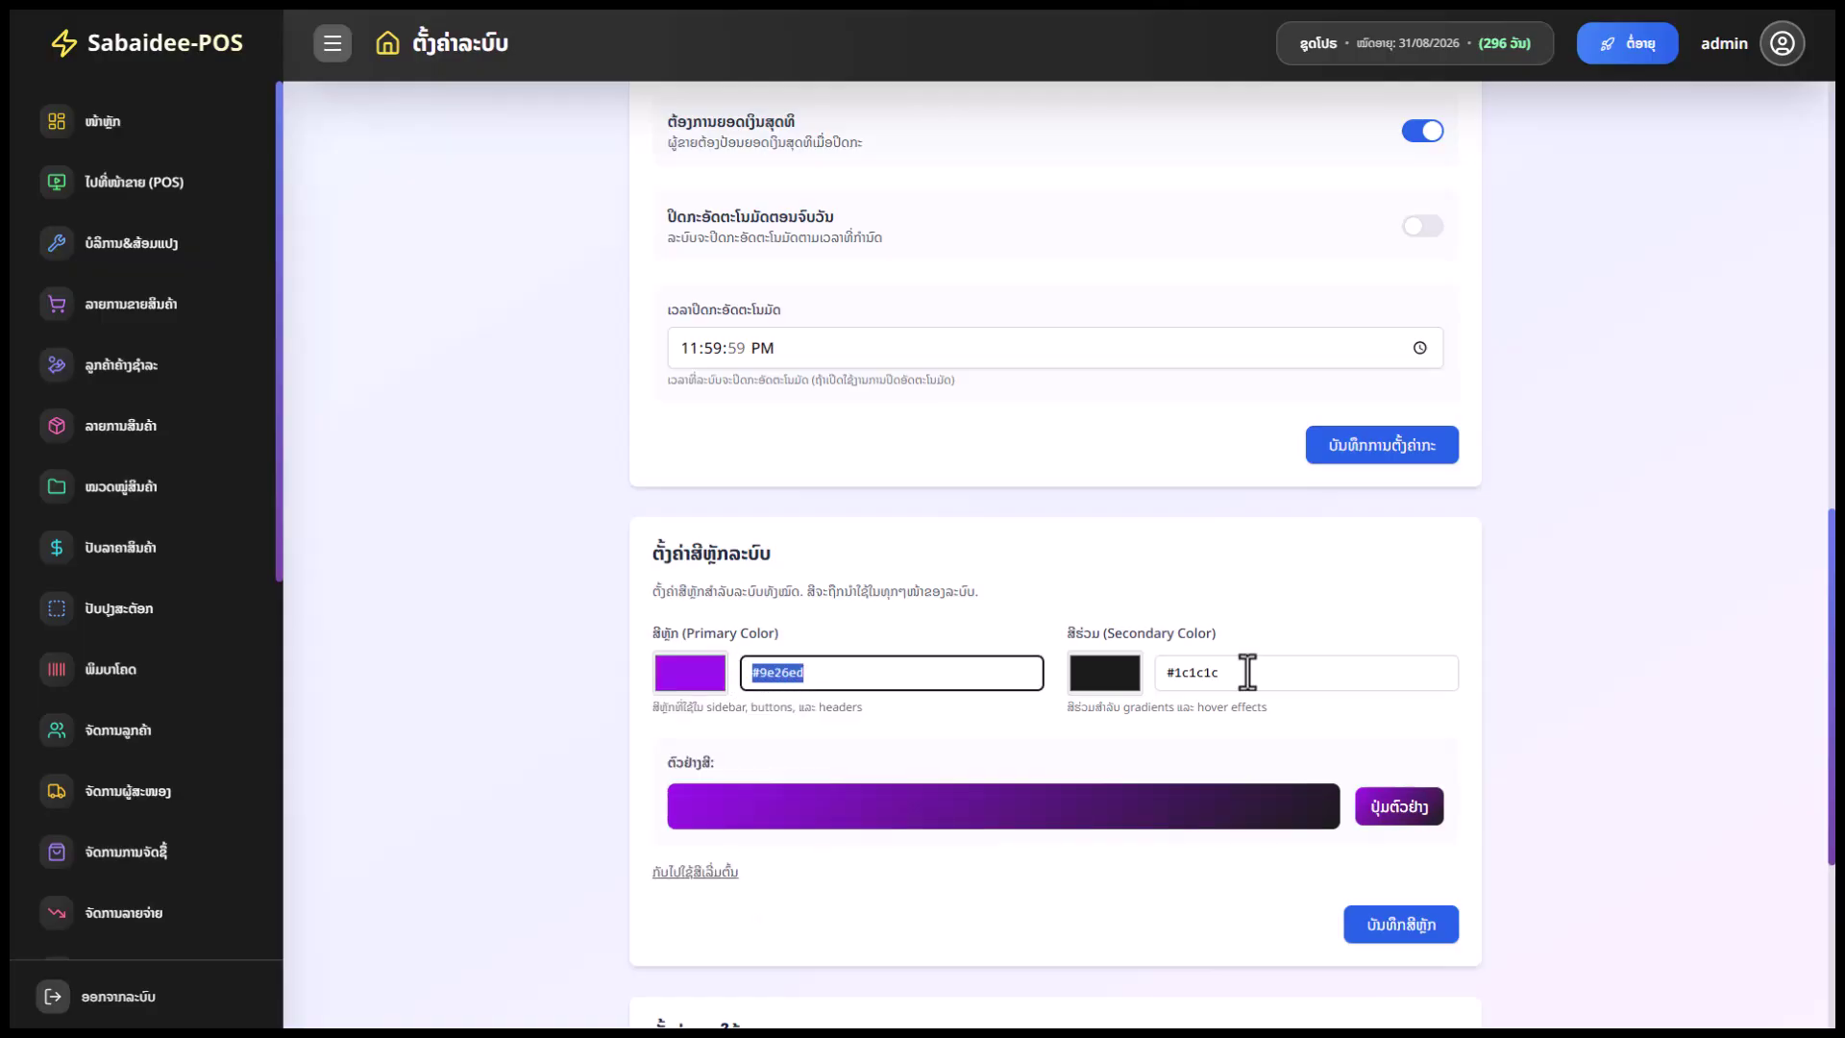
# Shift the secondary colour toward magenta and save the purple theme colours
pyautogui.moveTo(1247, 667); pyautogui.dragTo(1140, 700)
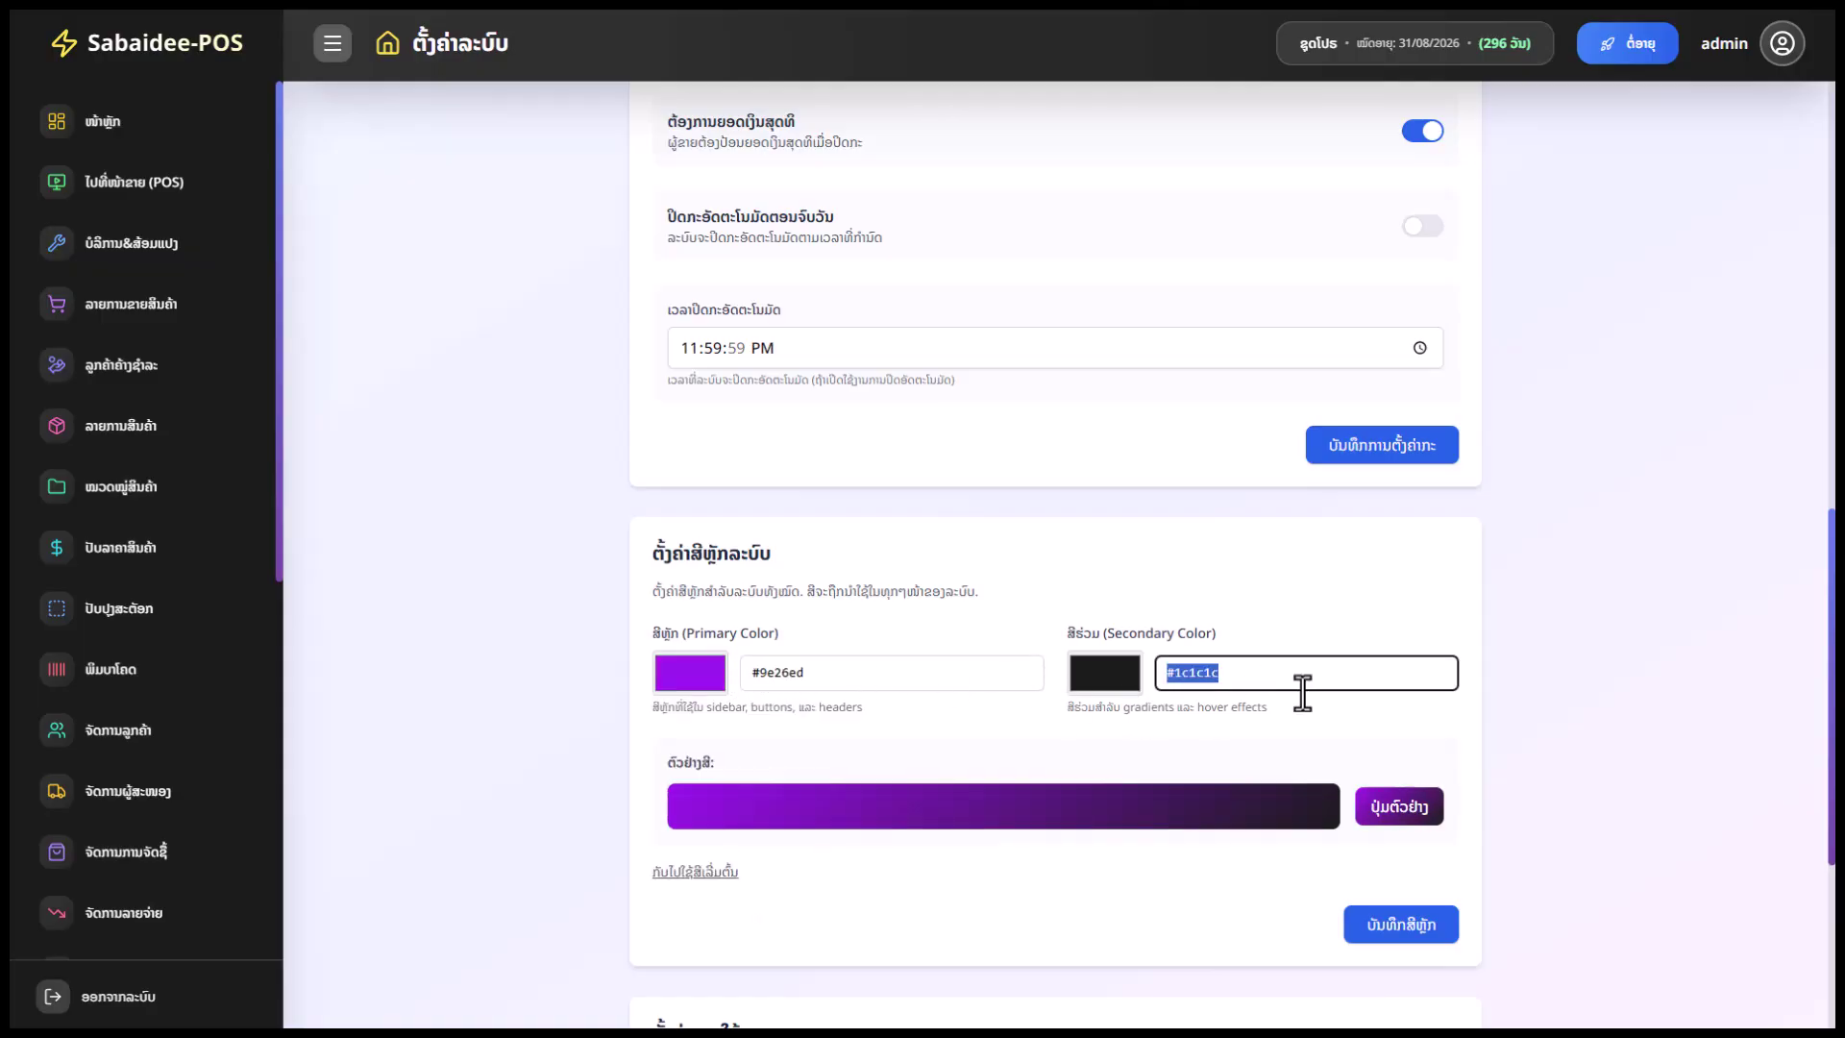
pyautogui.click(1114, 681)
pyautogui.click(1168, 849)
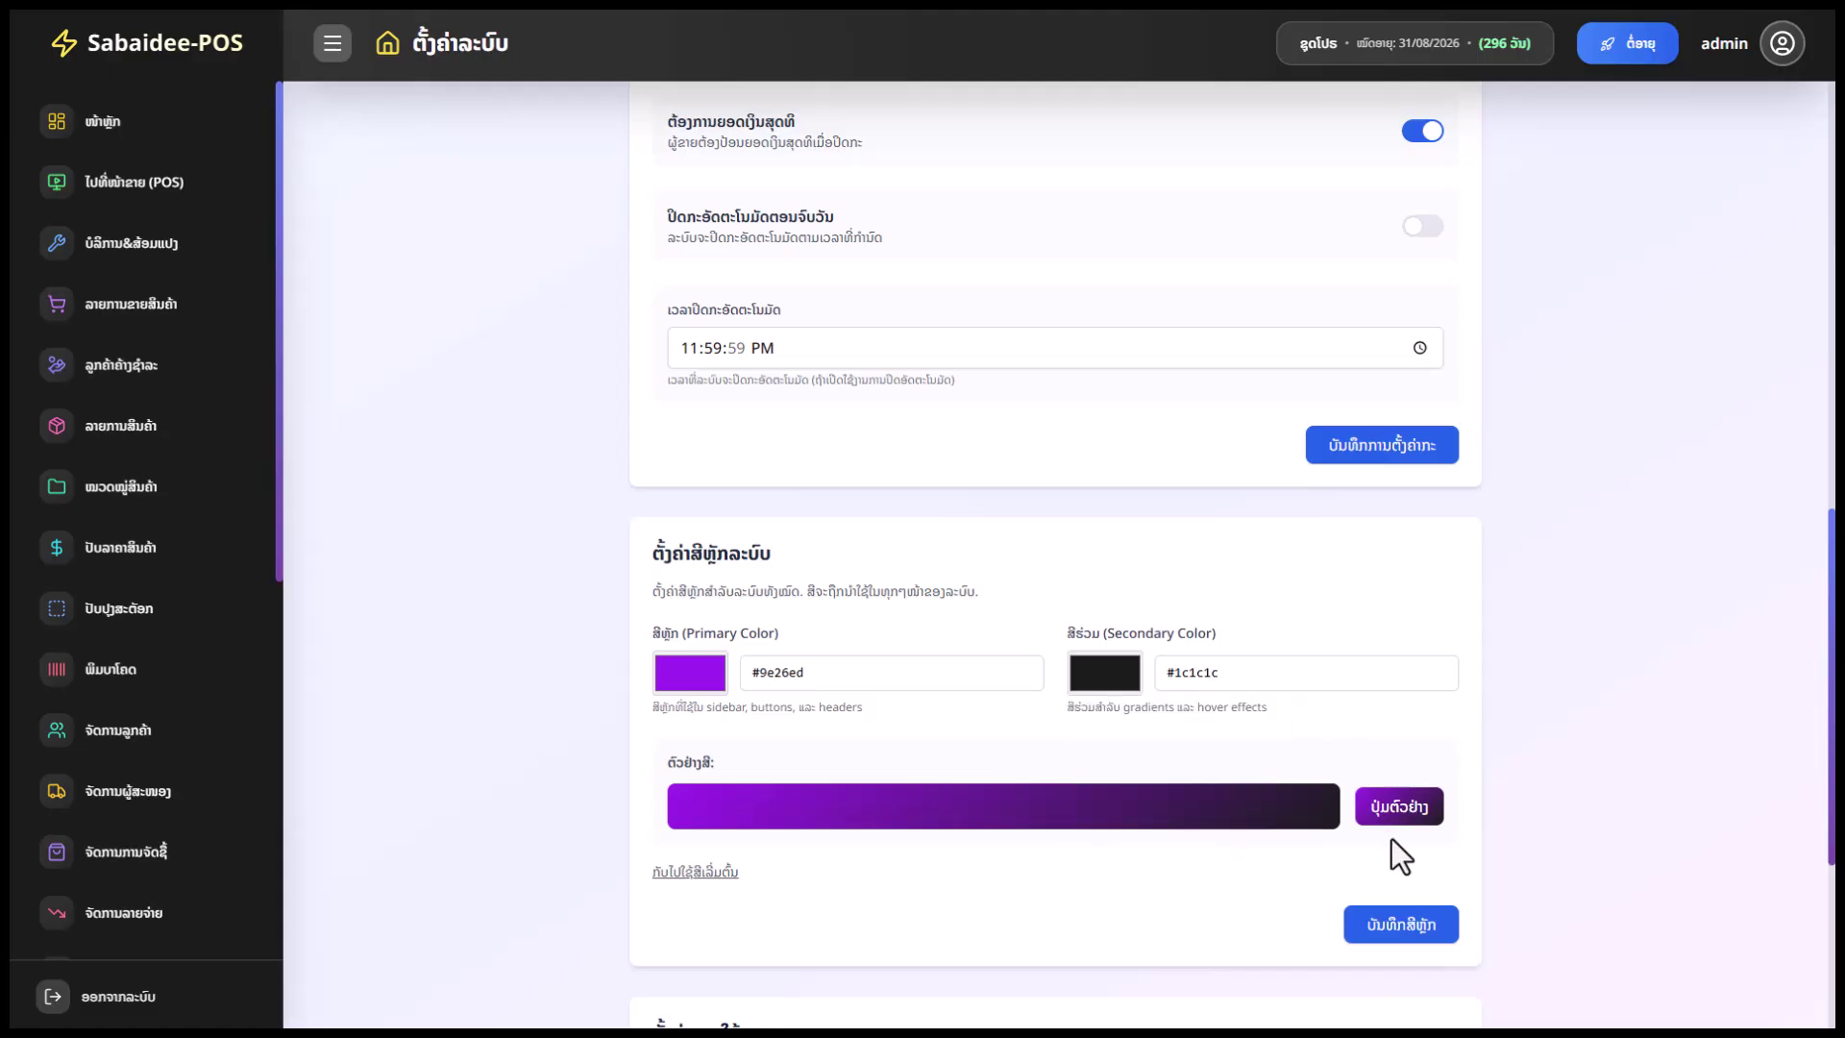
pyautogui.click(1376, 909)
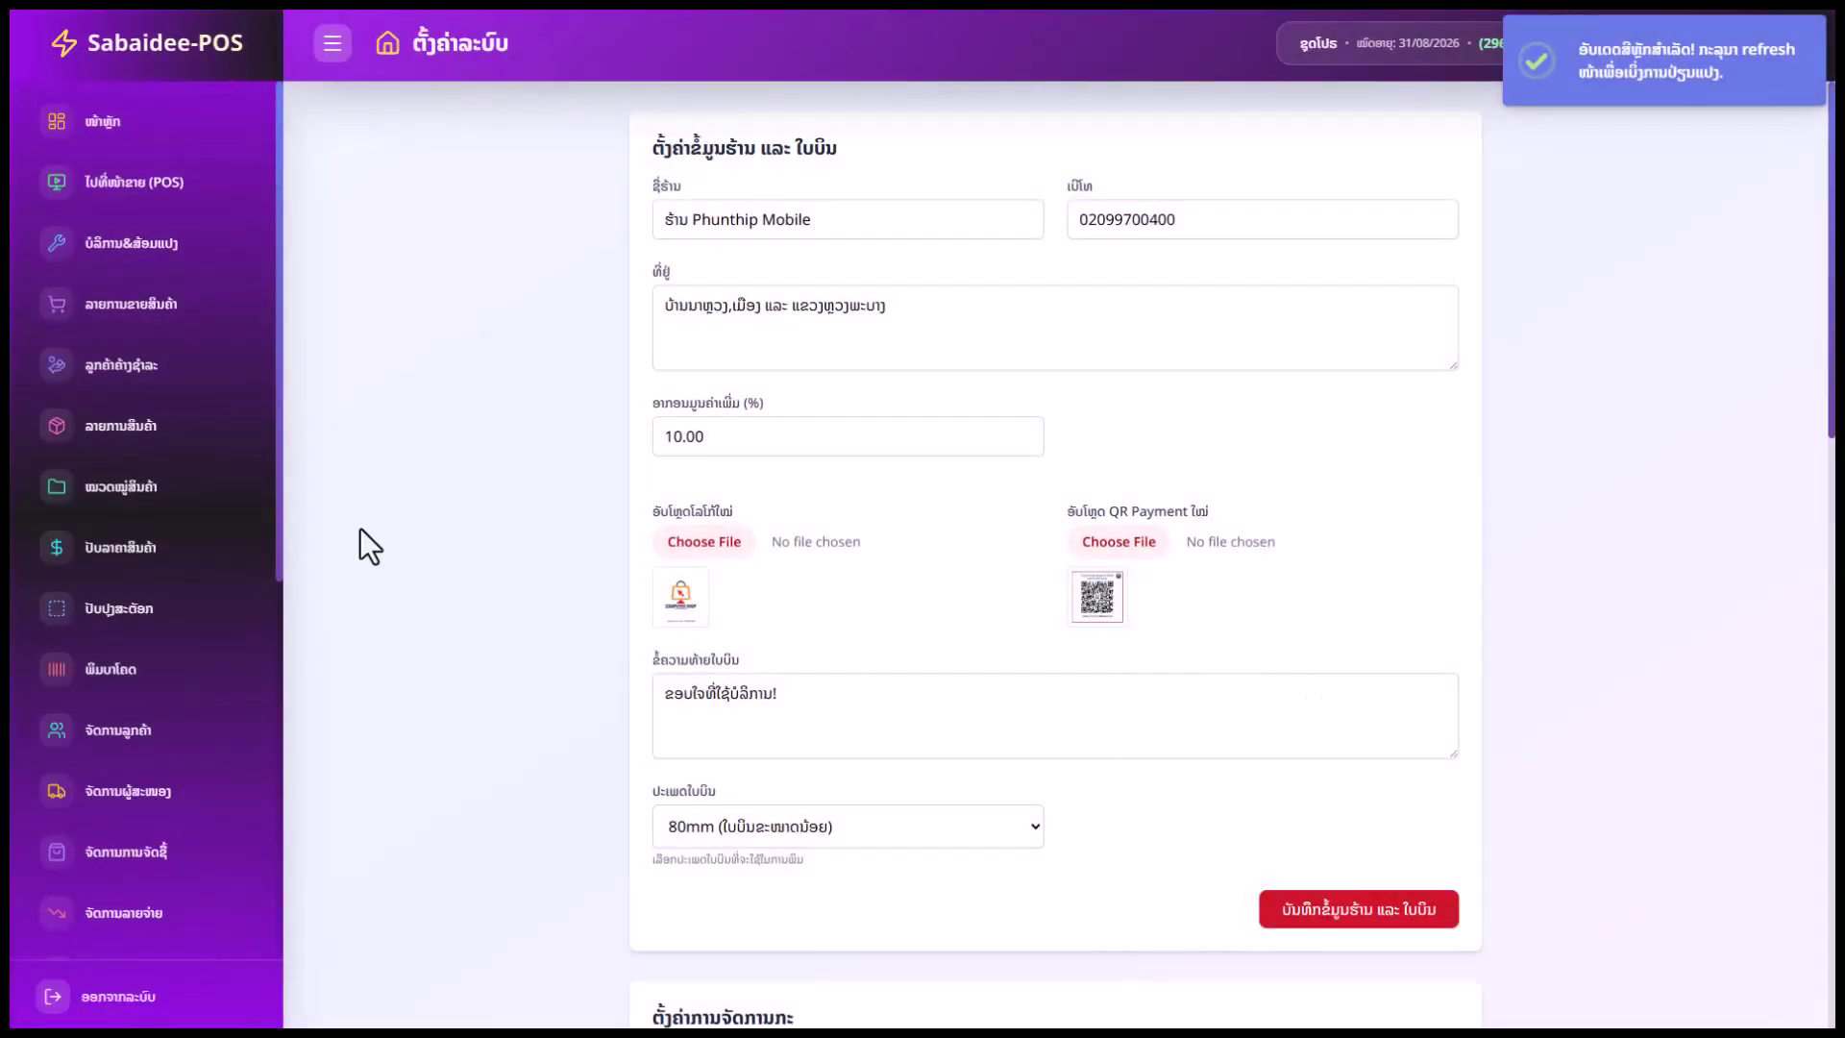
pyautogui.scroll(-5, 205, 639)
pyautogui.scroll(5, 206, 639)
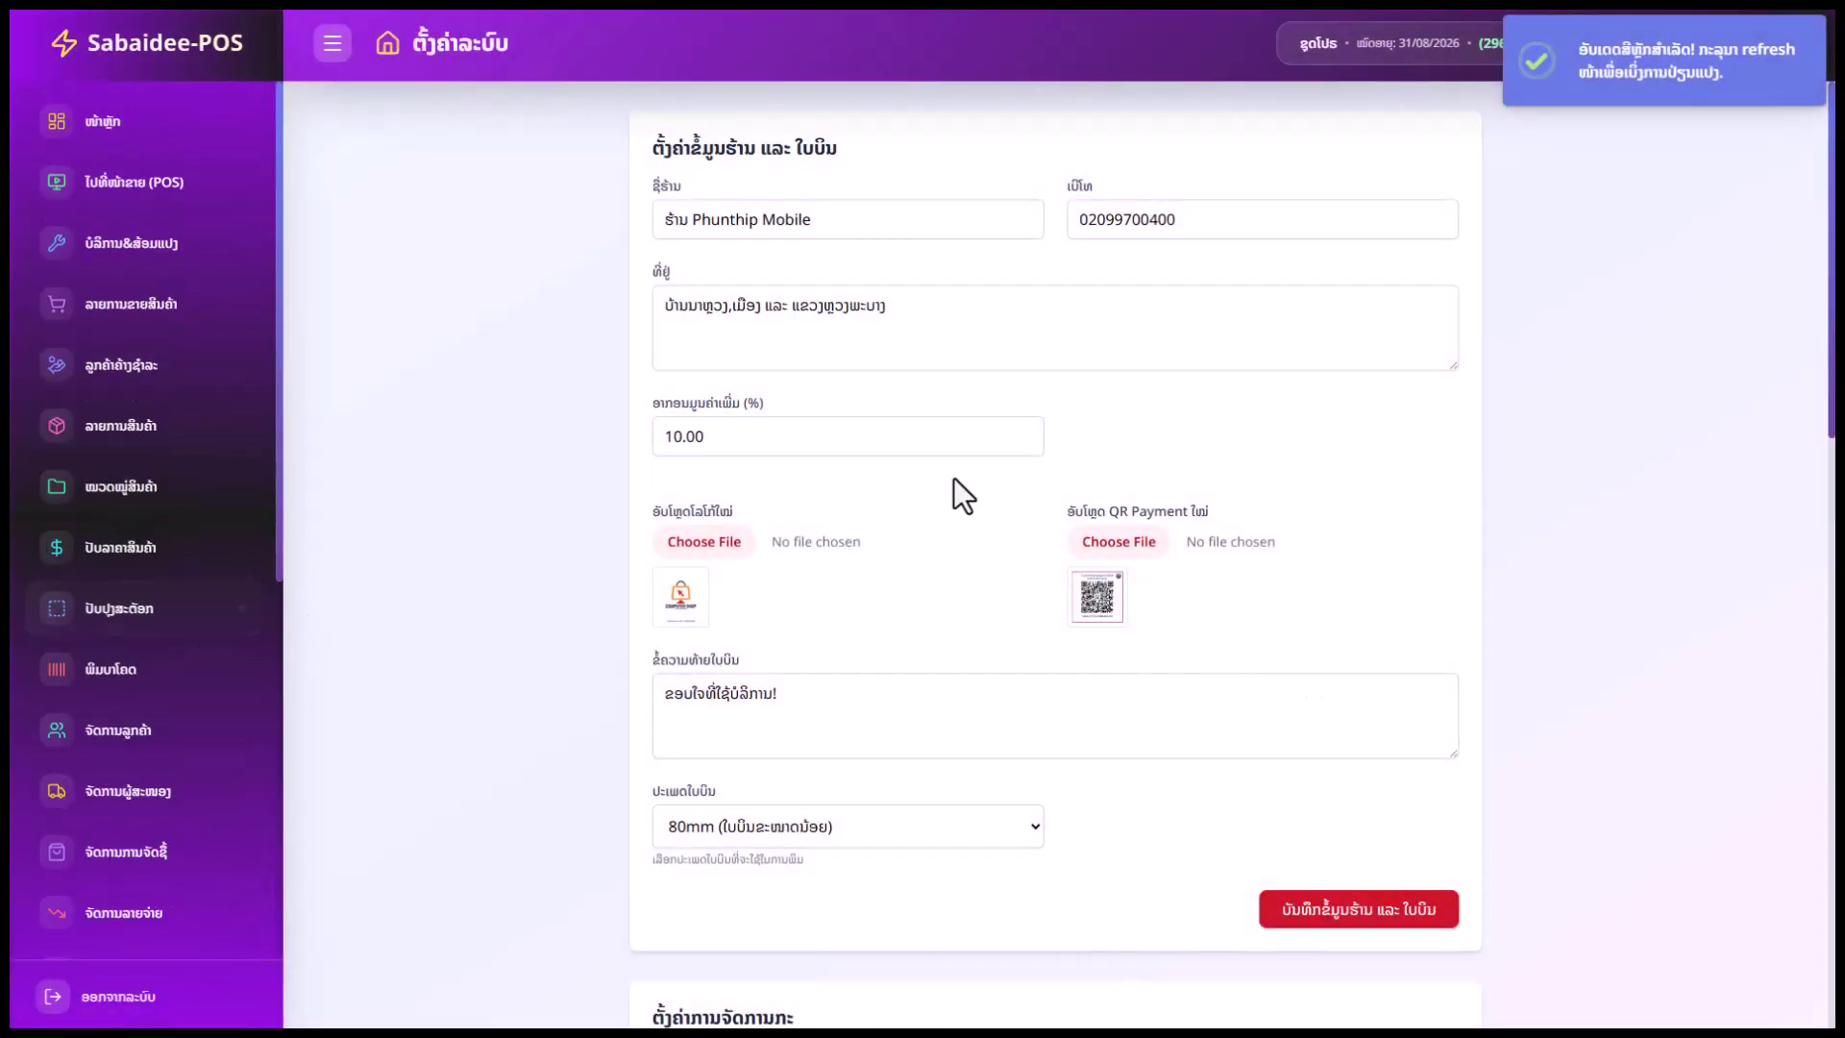
# Restore both primary and secondary theme colours to #1c1c1c and save them
pyautogui.click(144, 127)
pyautogui.scroll(-5, 91, 922)
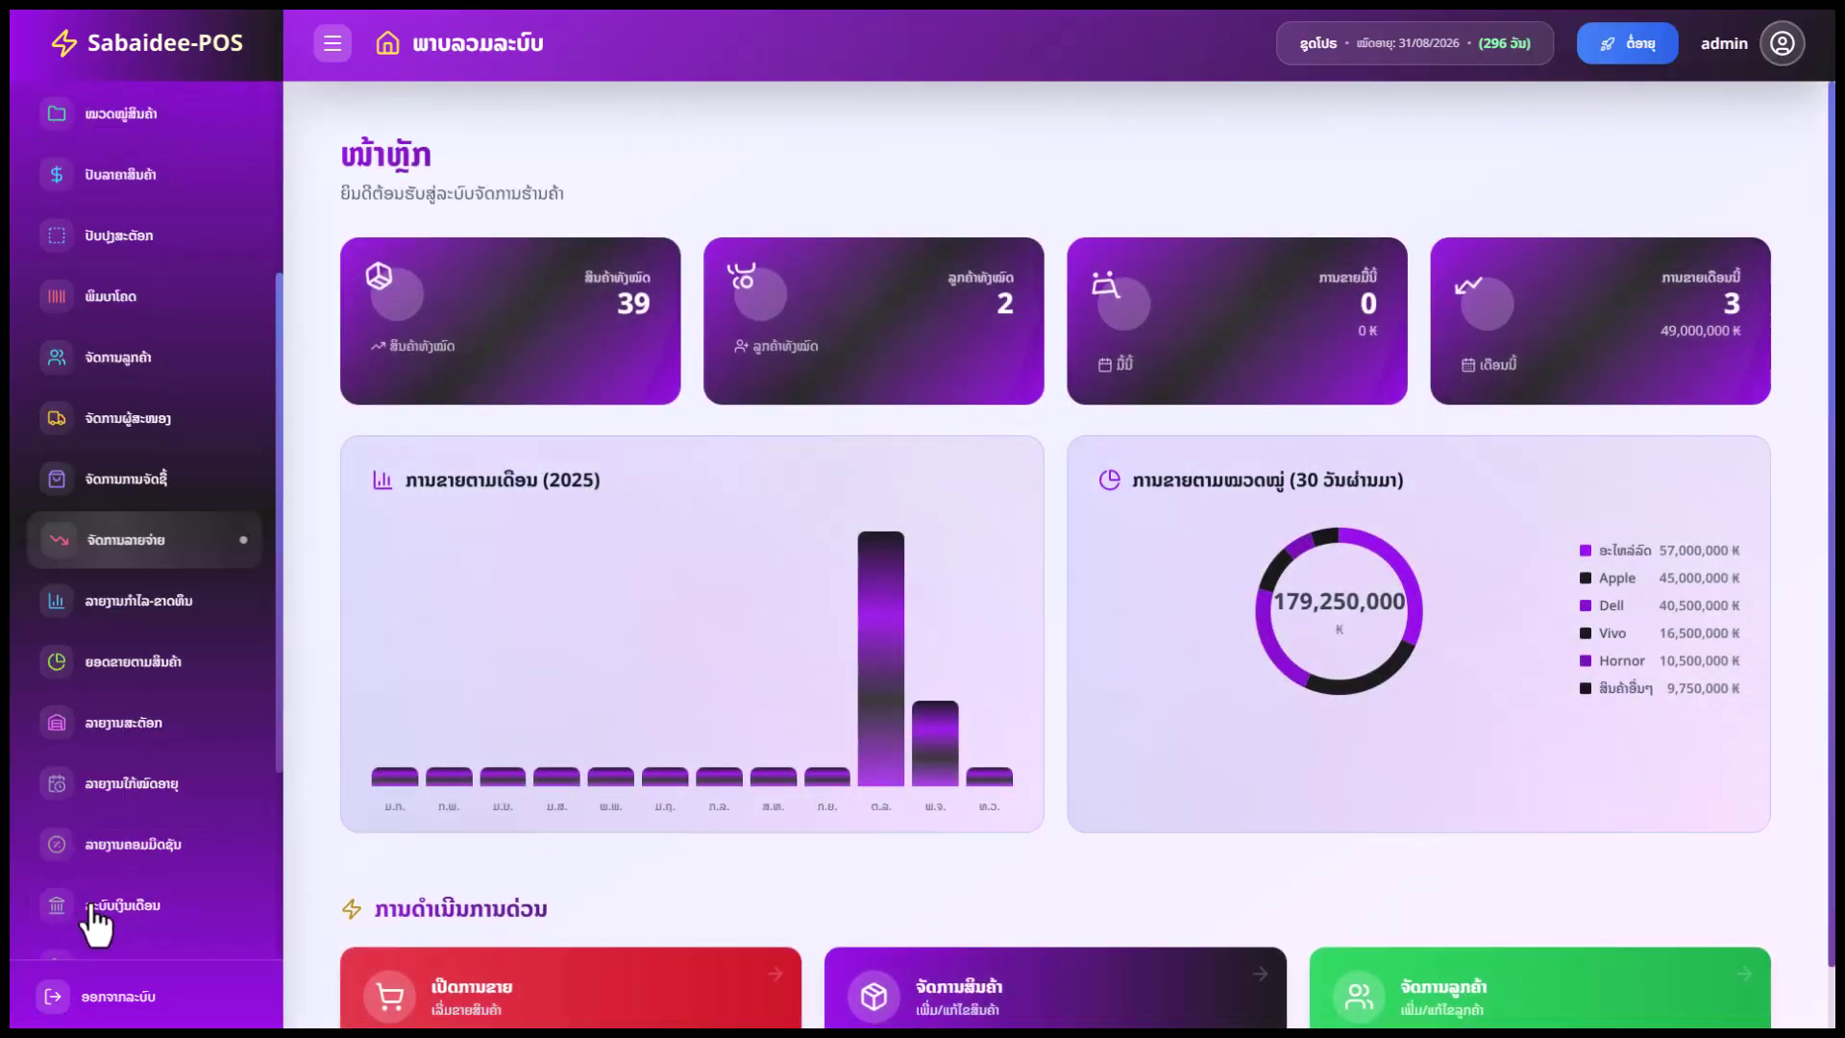
pyautogui.click(123, 741)
pyautogui.scroll(-10, 1222, 711)
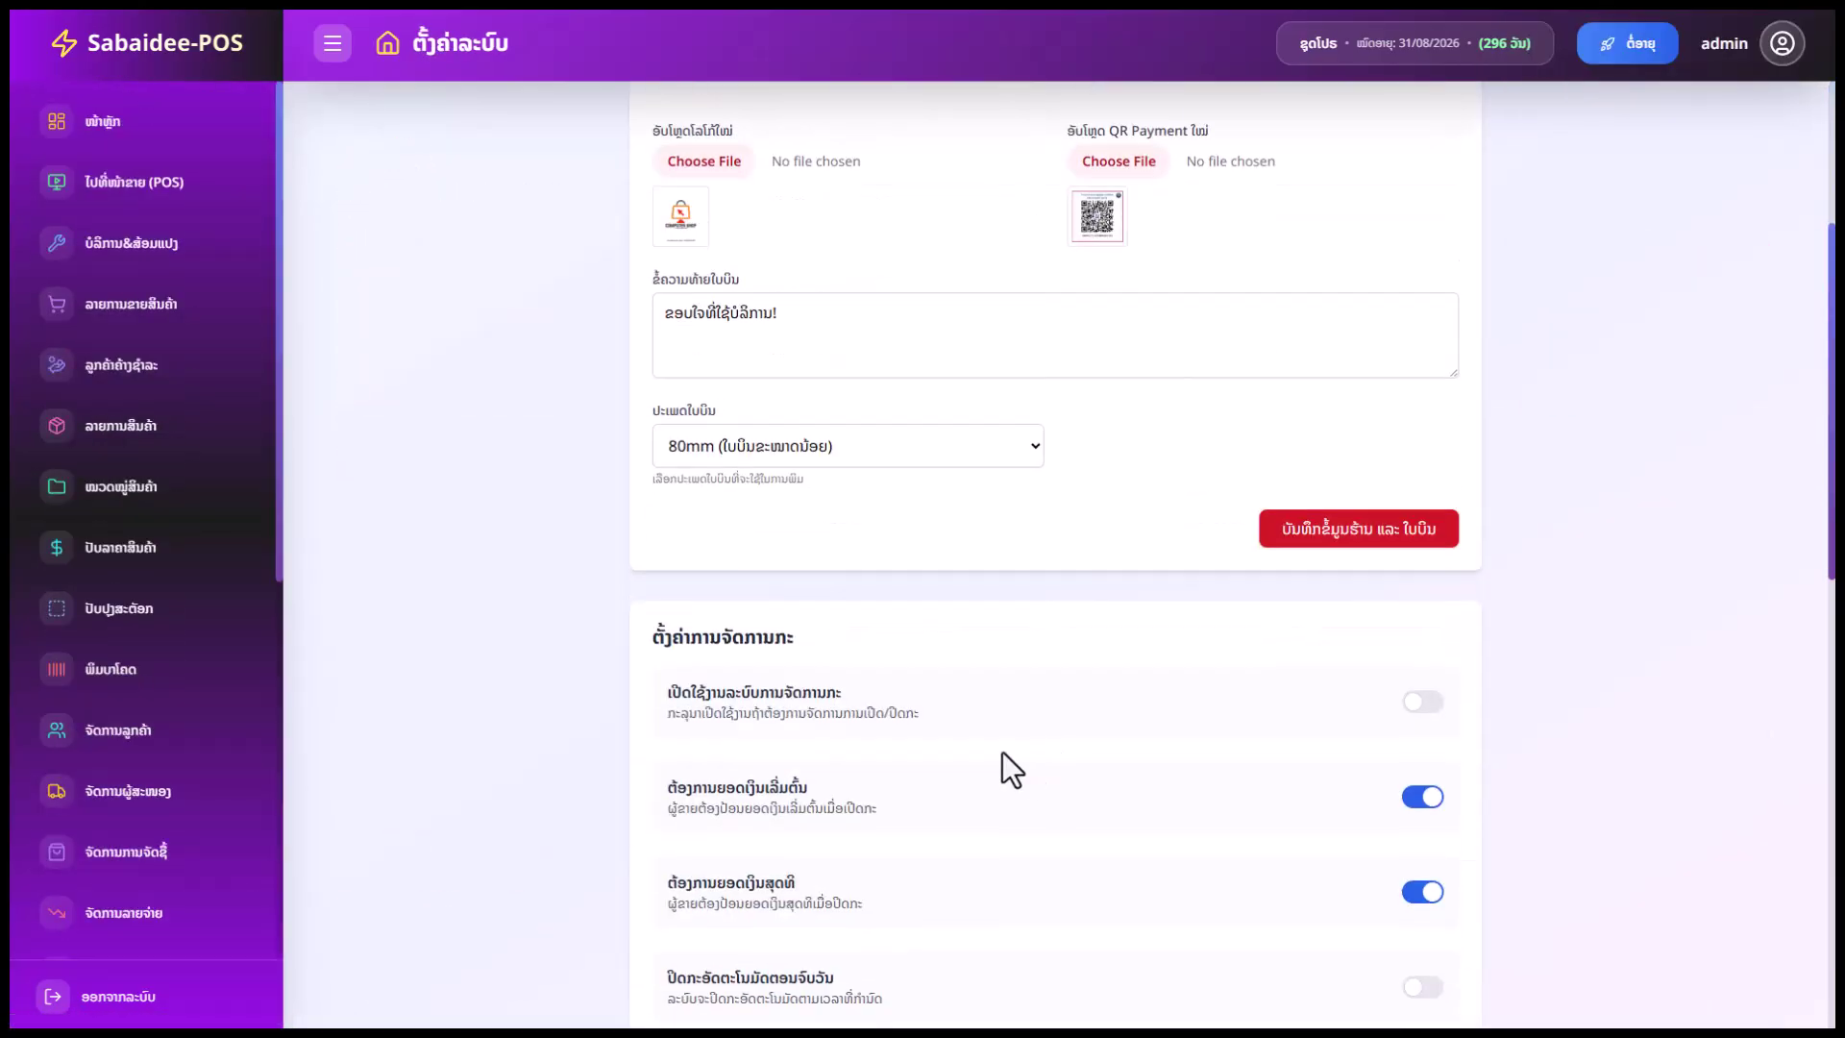
pyautogui.click(699, 675)
pyautogui.write('#1c1c1c')
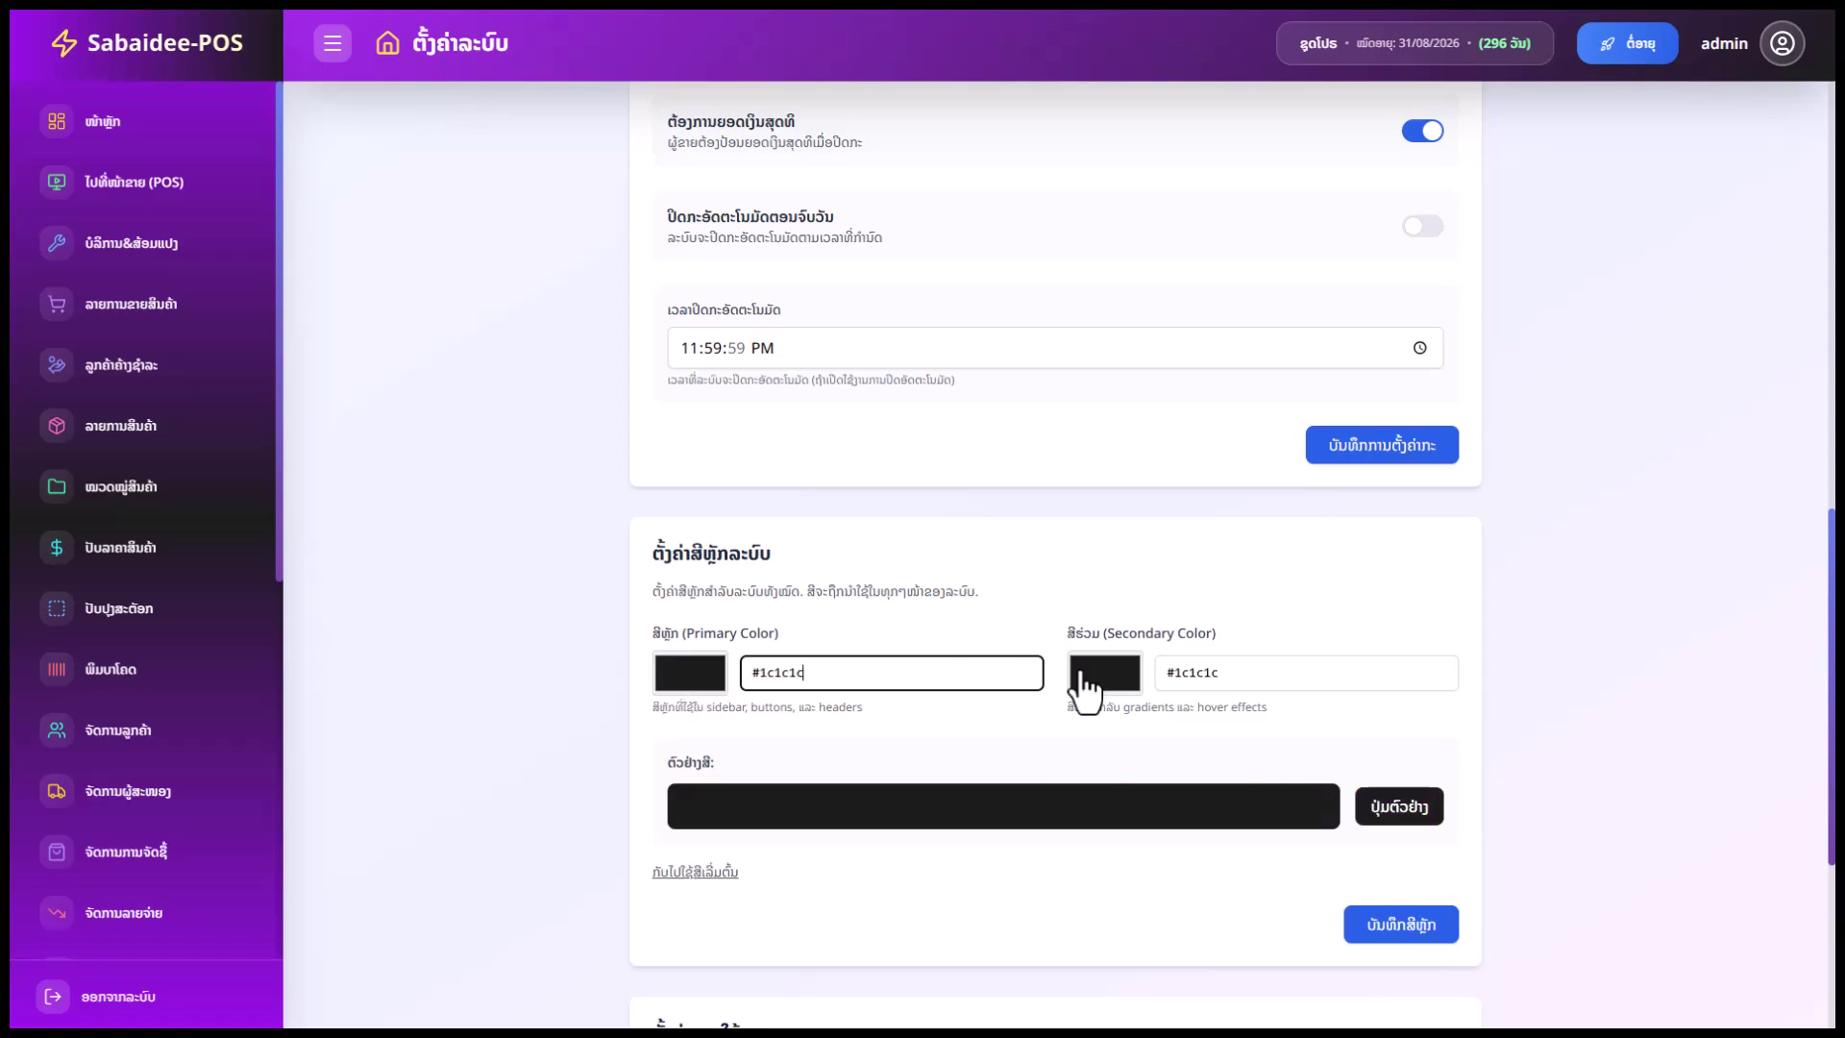
pyautogui.click(1231, 676)
pyautogui.click(1381, 908)
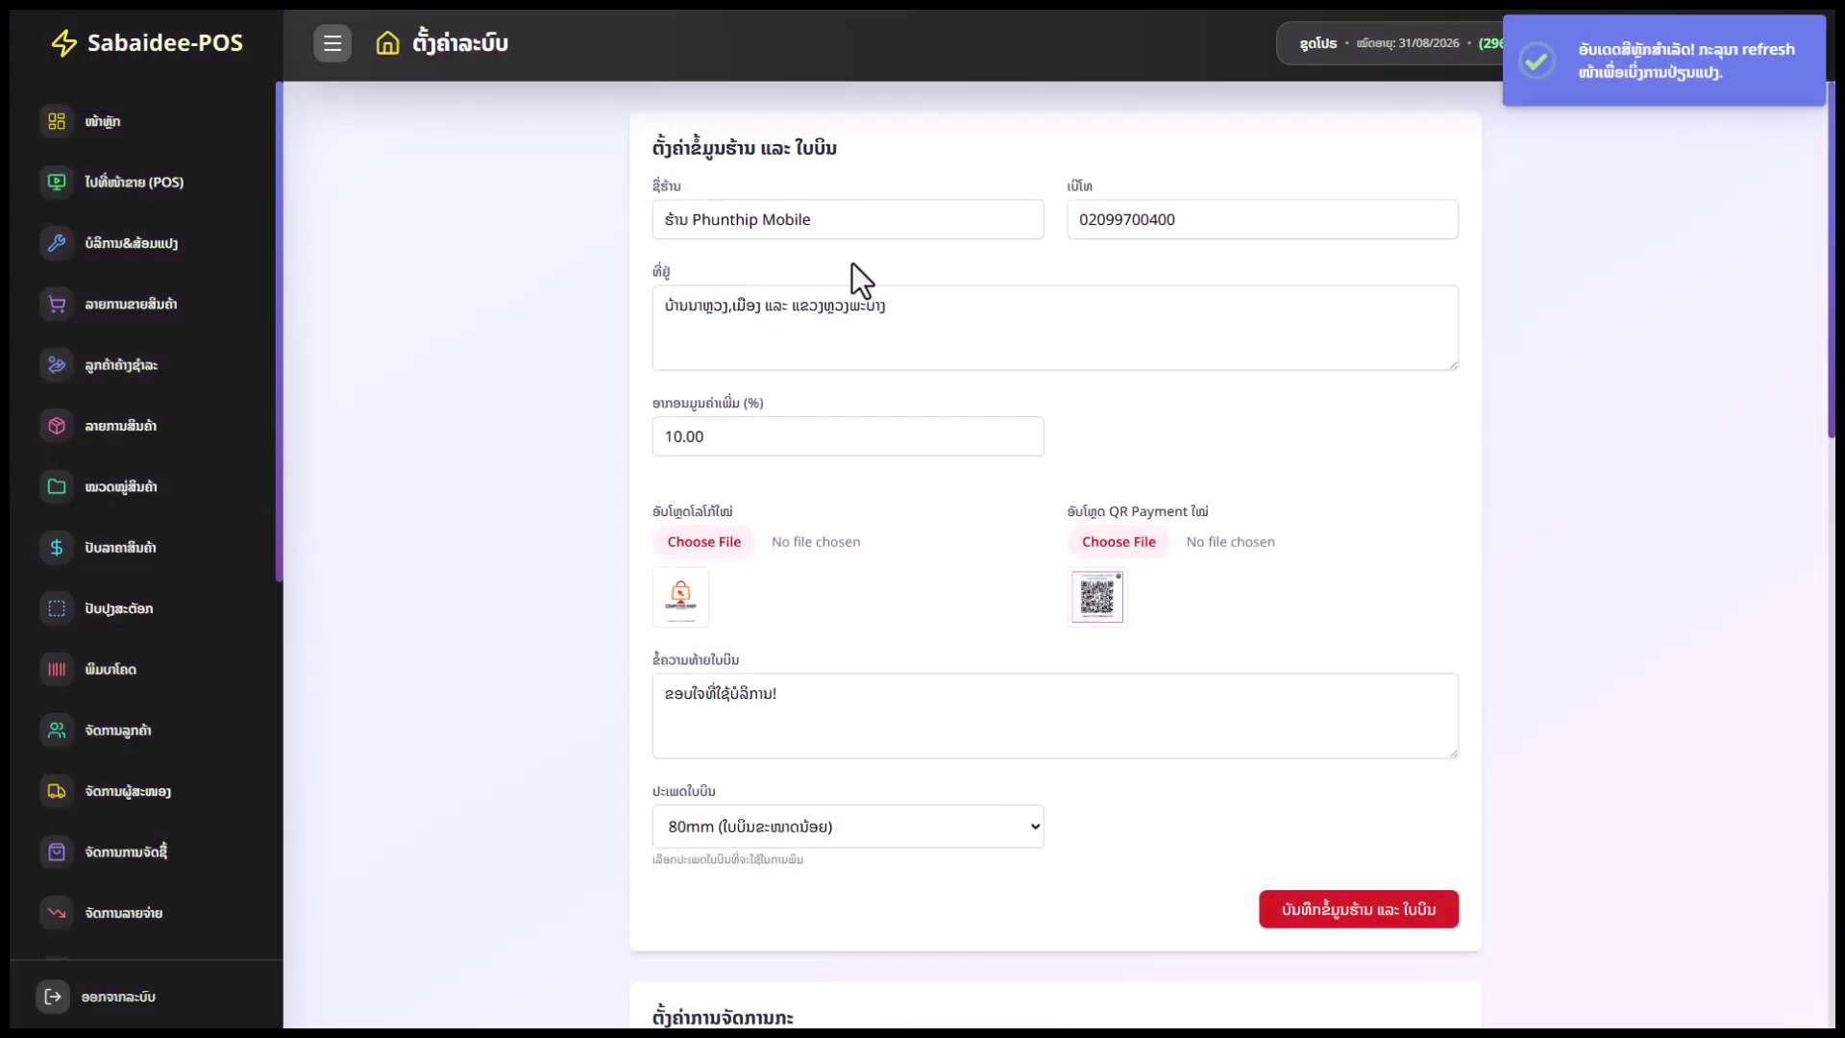
pyautogui.click(811, 219)
pyautogui.moveTo(811, 219); pyautogui.dragTo(651, 192)
pyautogui.moveTo(1177, 219); pyautogui.dragTo(873, 305)
pyautogui.click(906, 329)
pyautogui.scroll(-2, 692, 321)
pyautogui.moveTo(705, 246); pyautogui.dragTo(653, 246)
pyautogui.scroll(-1, 793, 345)
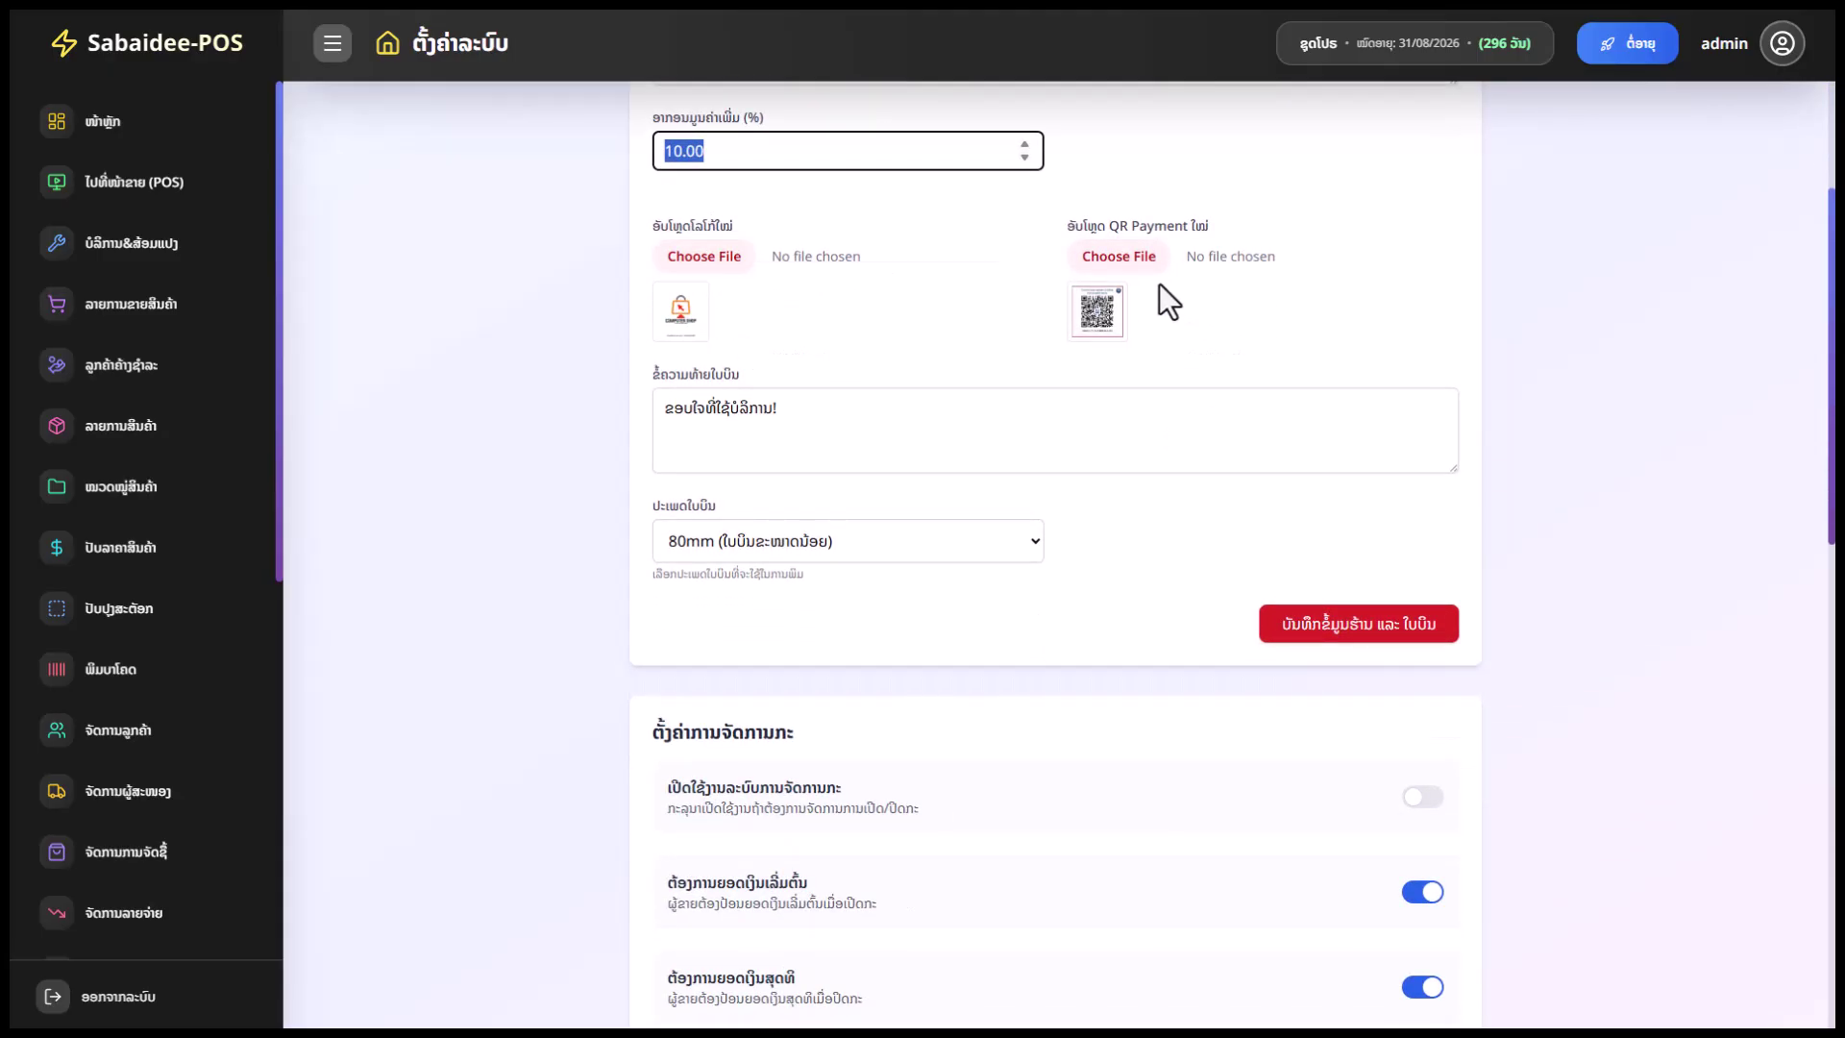
pyautogui.moveTo(808, 411); pyautogui.dragTo(637, 409)
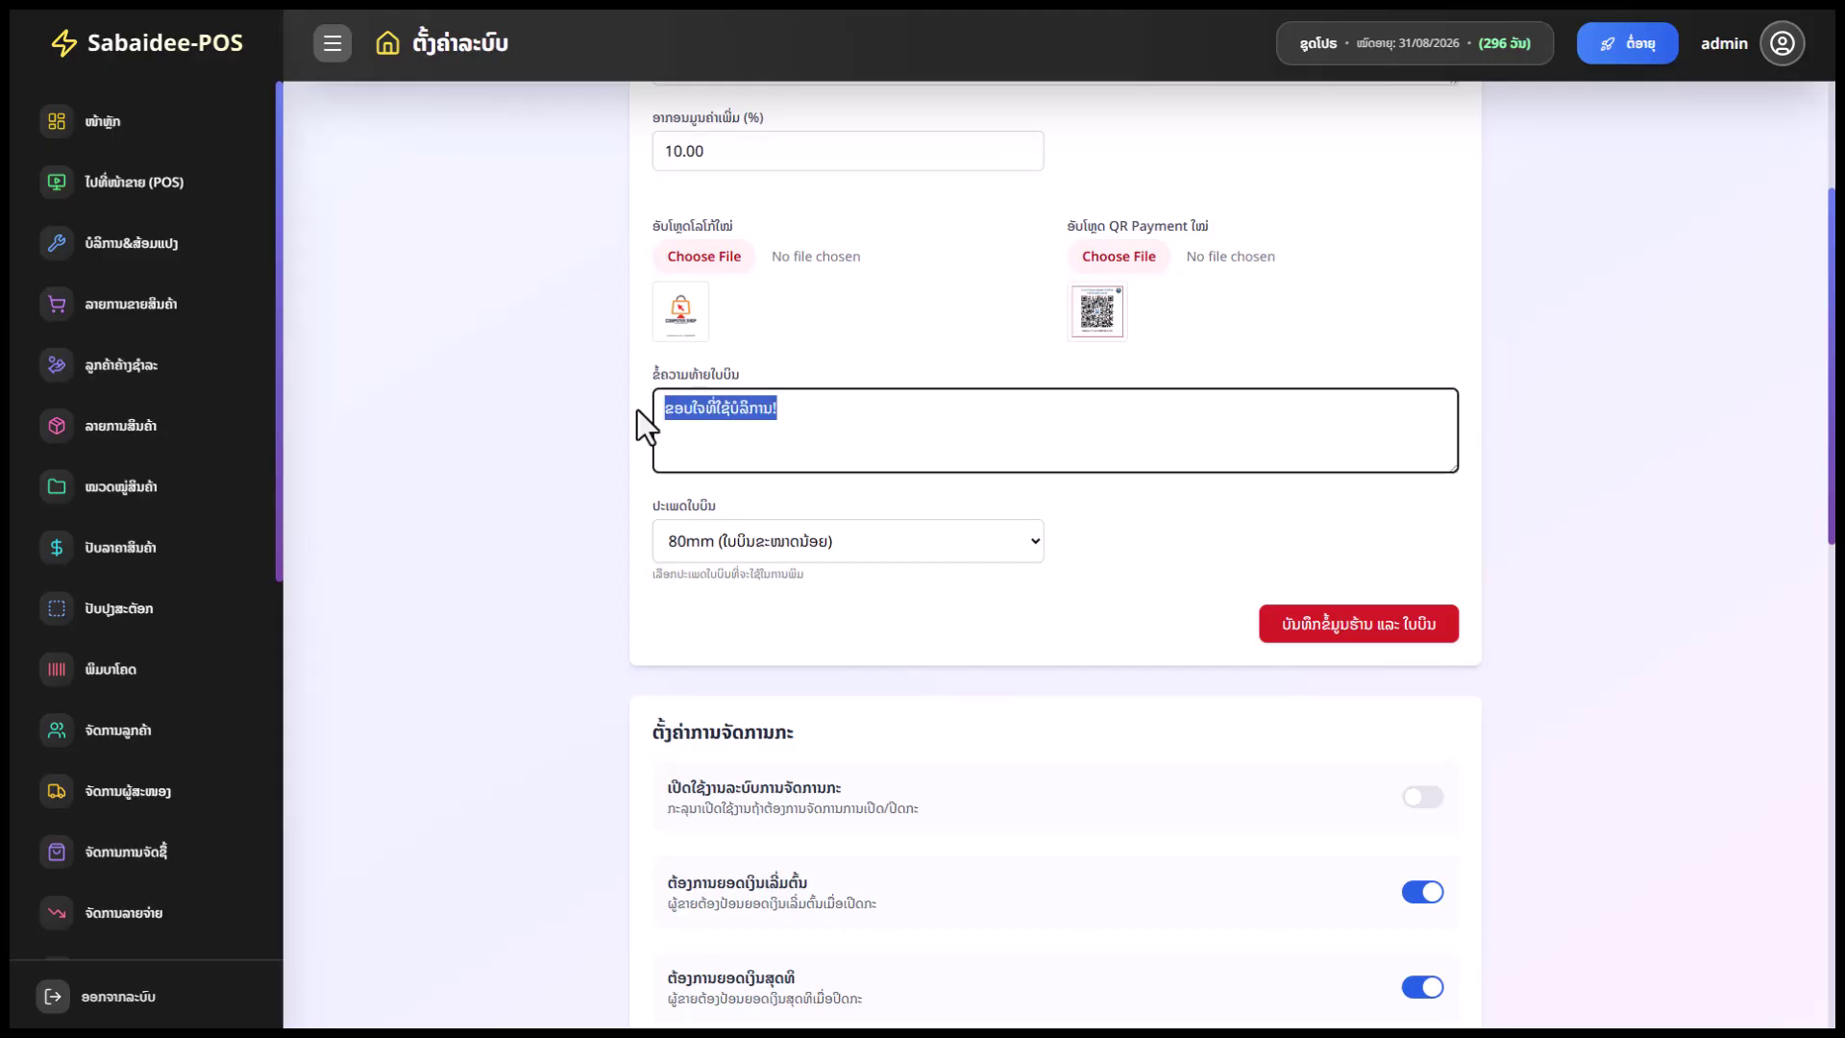
pyautogui.scroll(-1, 1029, 511)
pyautogui.scroll(-2, 1028, 511)
pyautogui.click(840, 342)
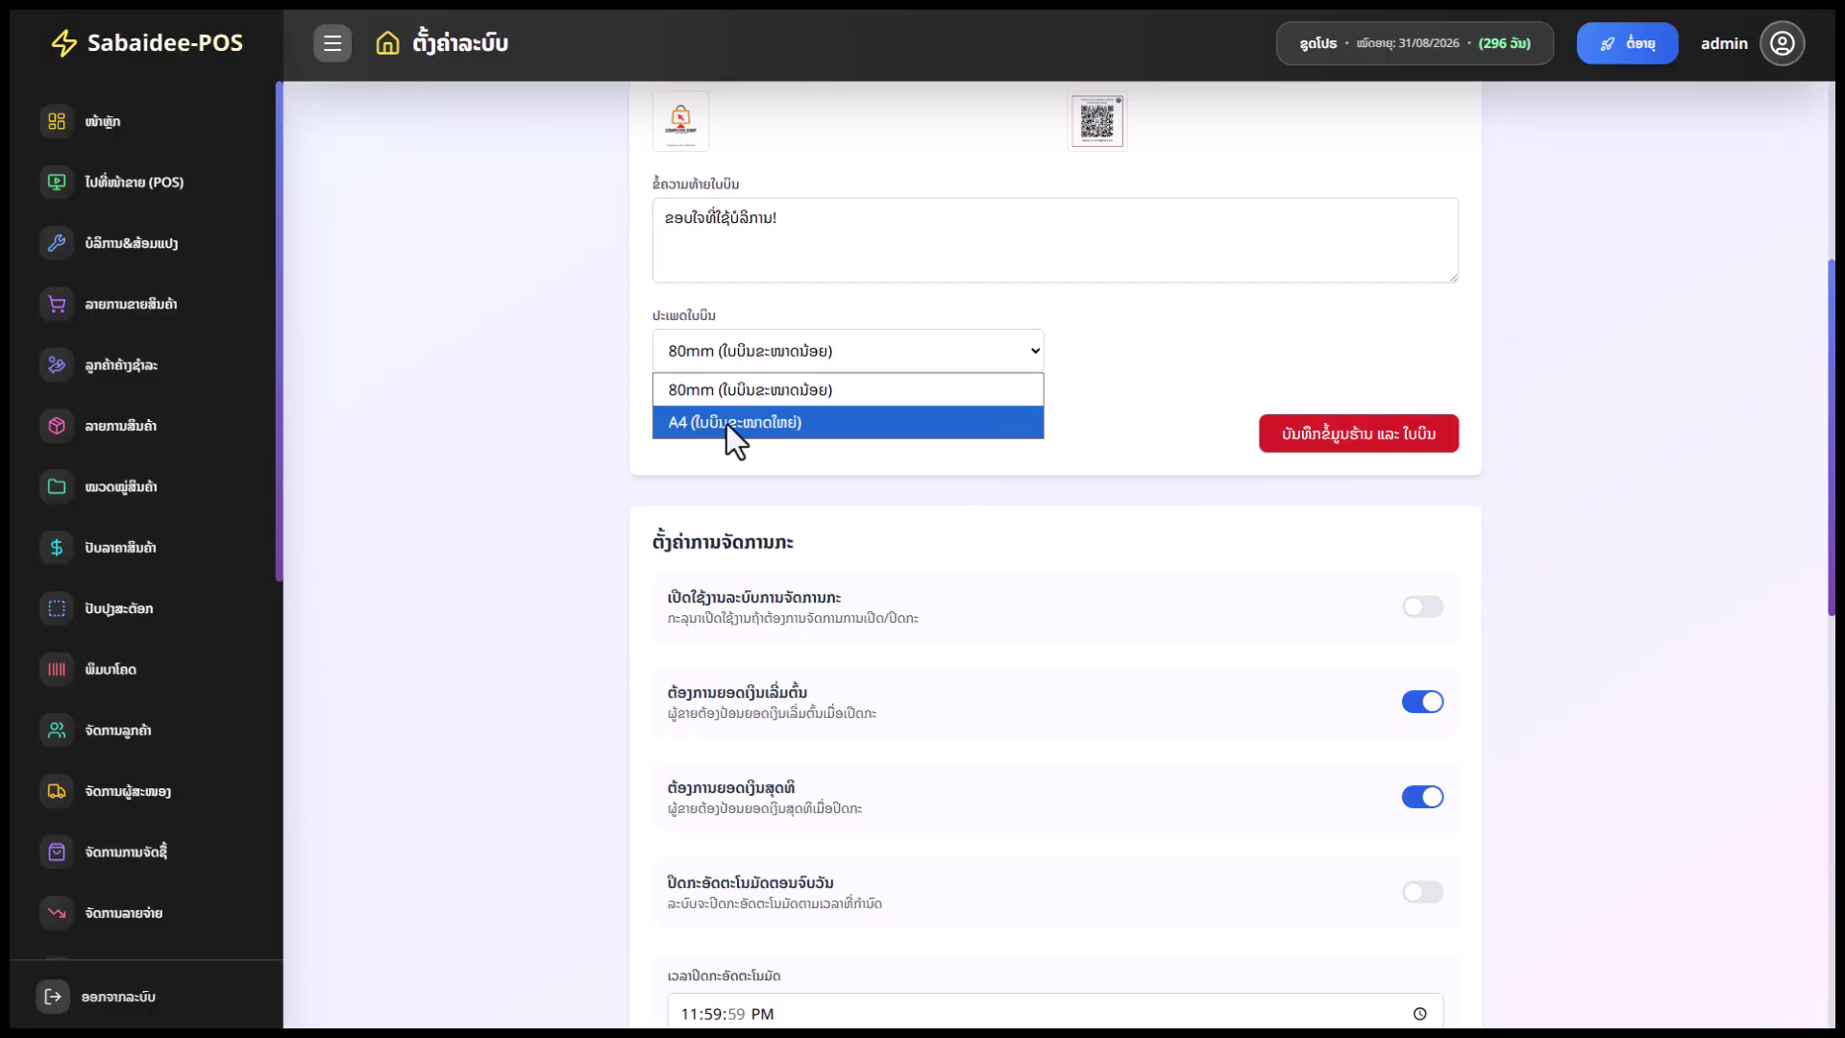
pyautogui.click(787, 350)
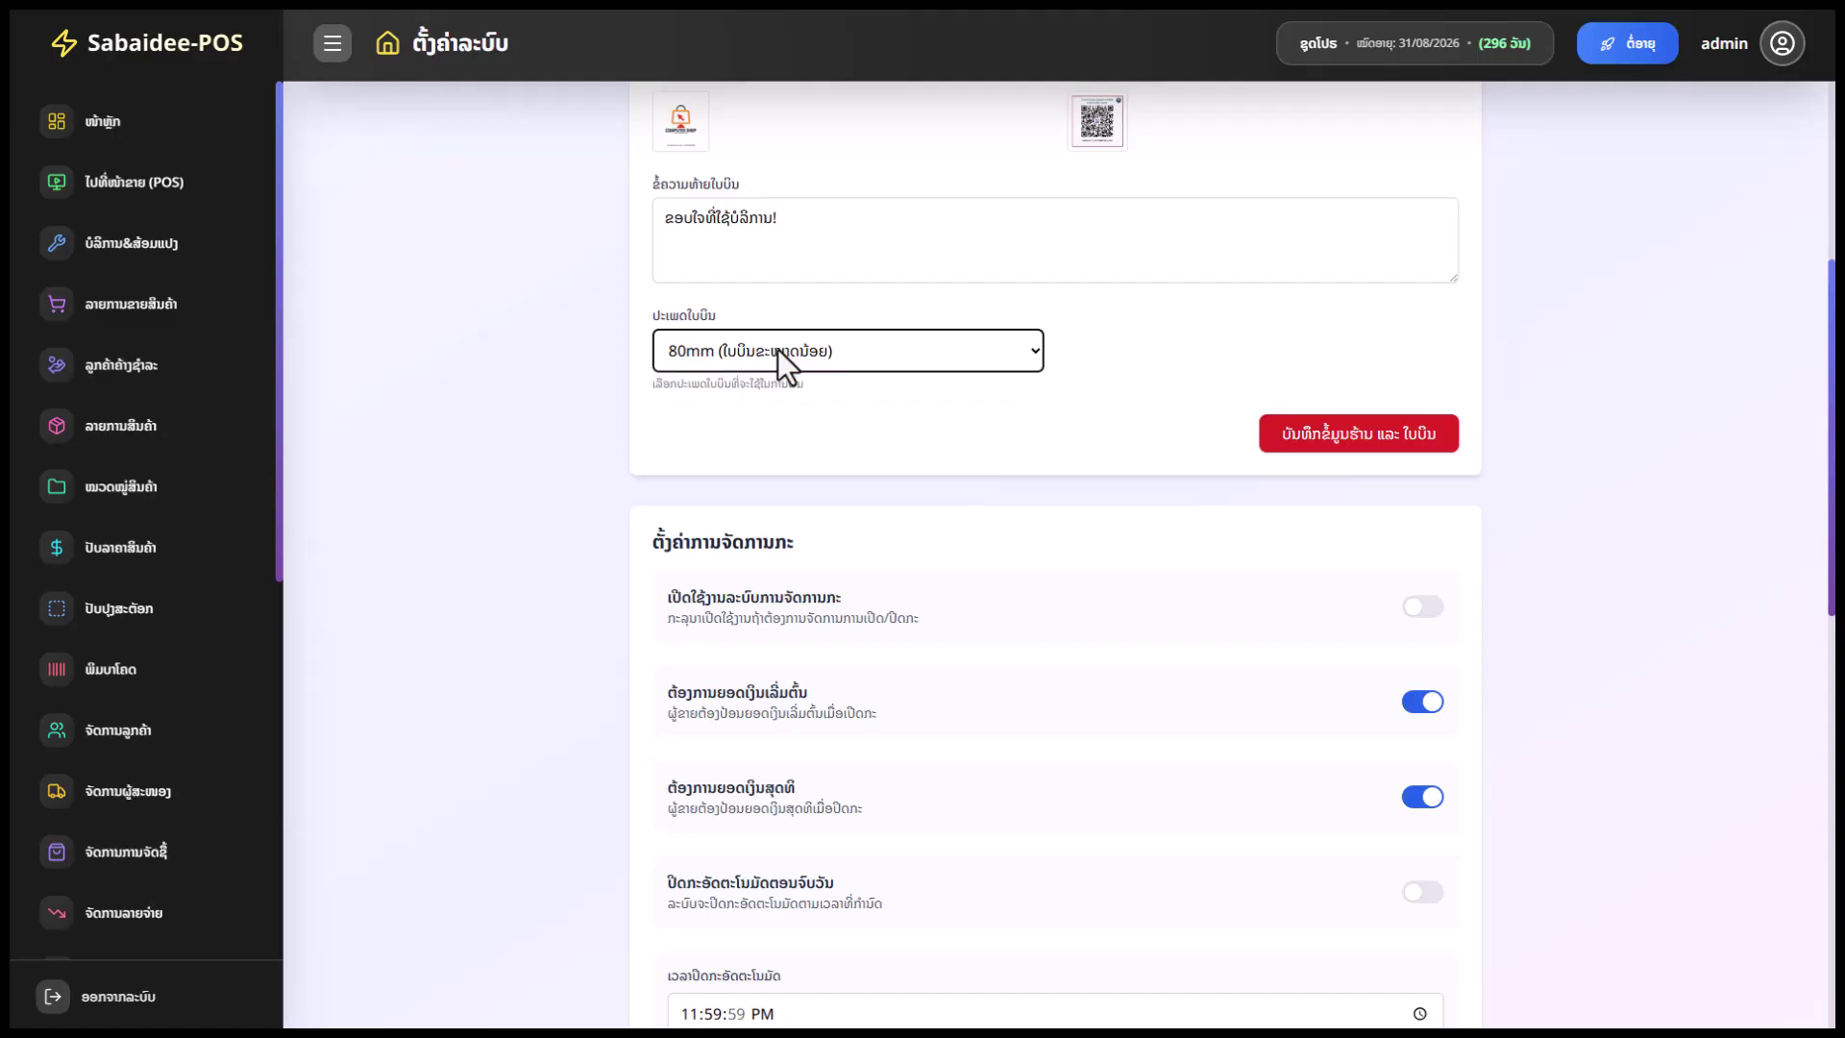
pyautogui.click(776, 348)
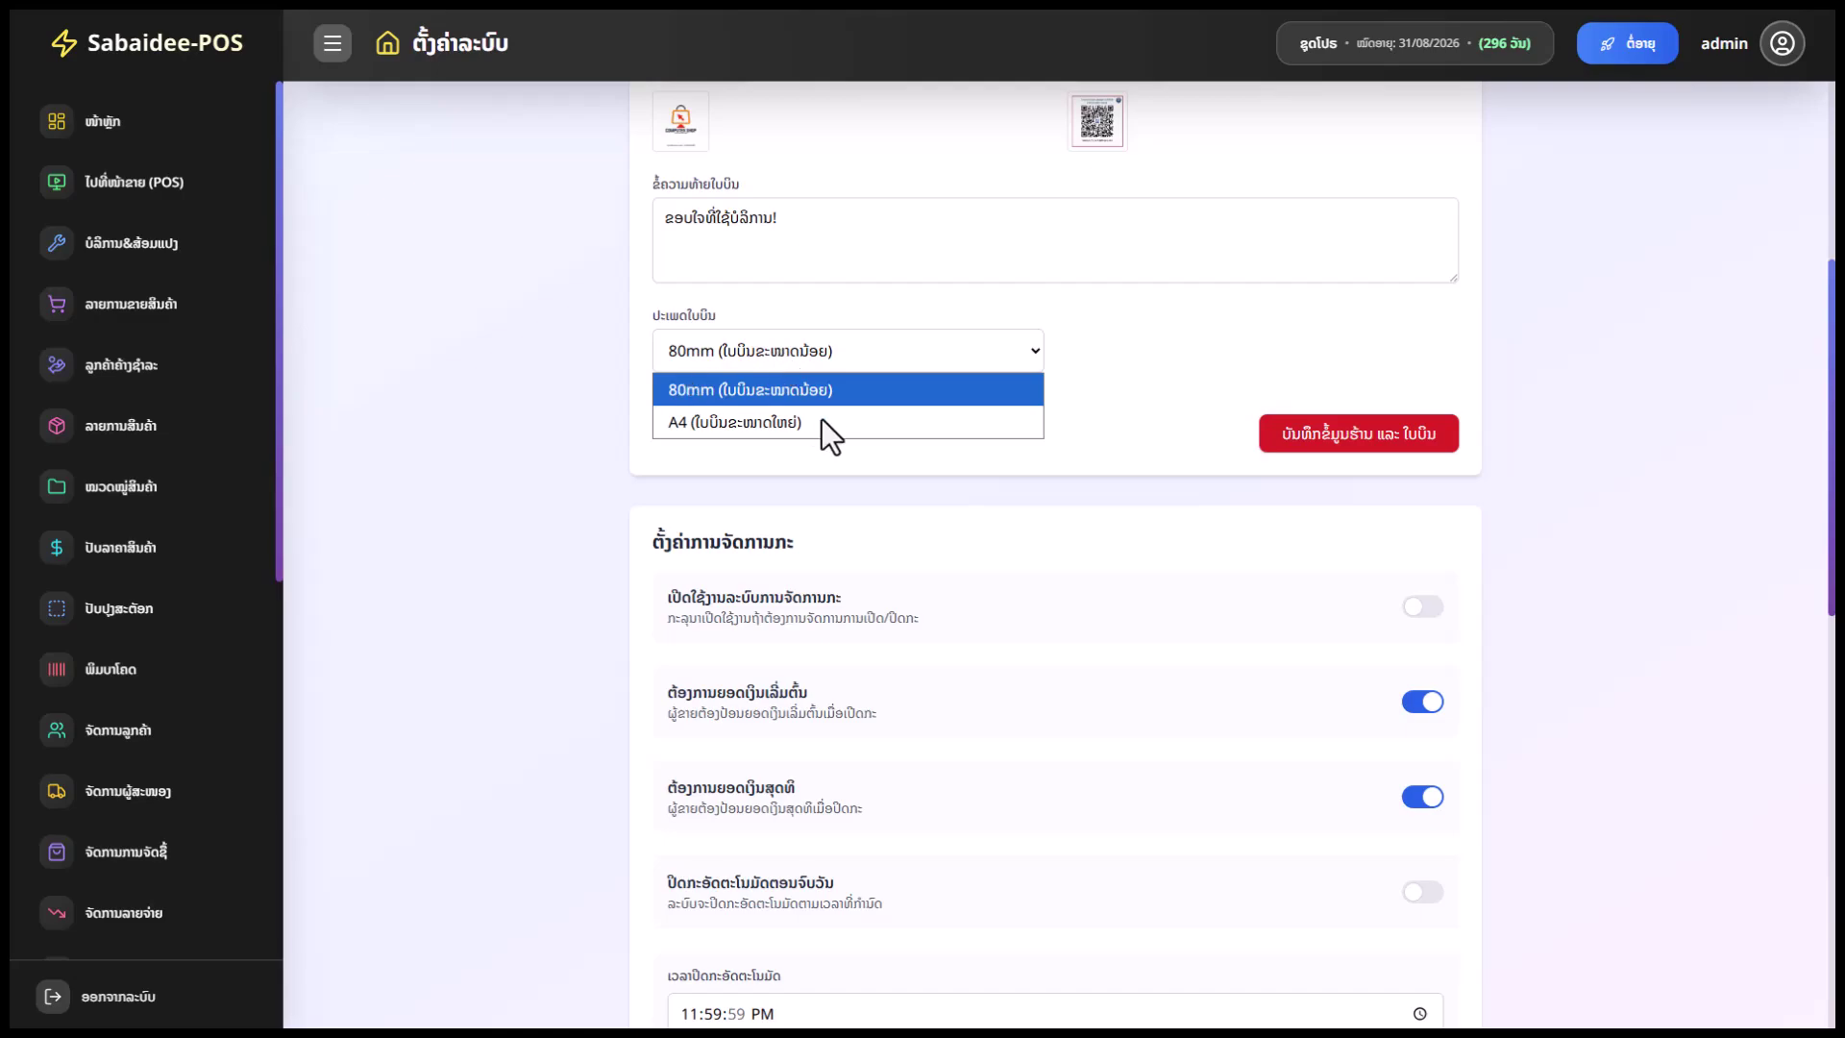
pyautogui.click(801, 392)
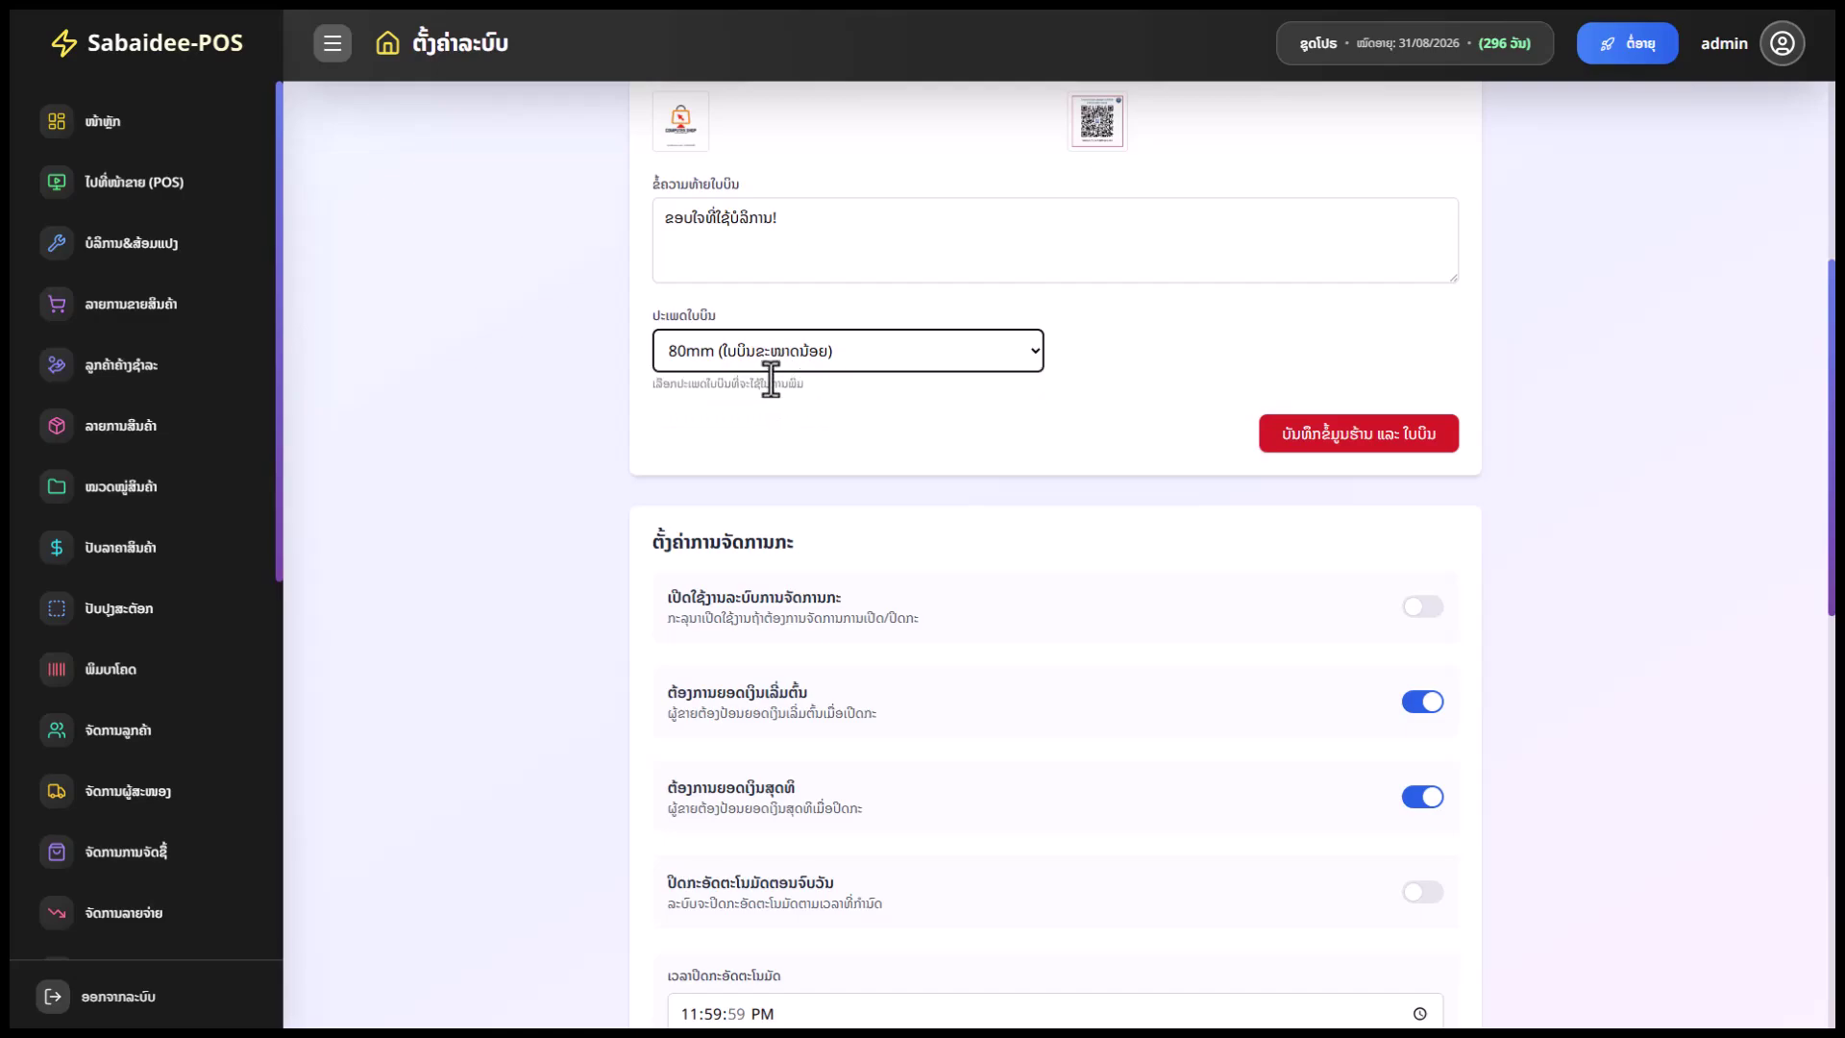
pyautogui.scroll(-2, 995, 559)
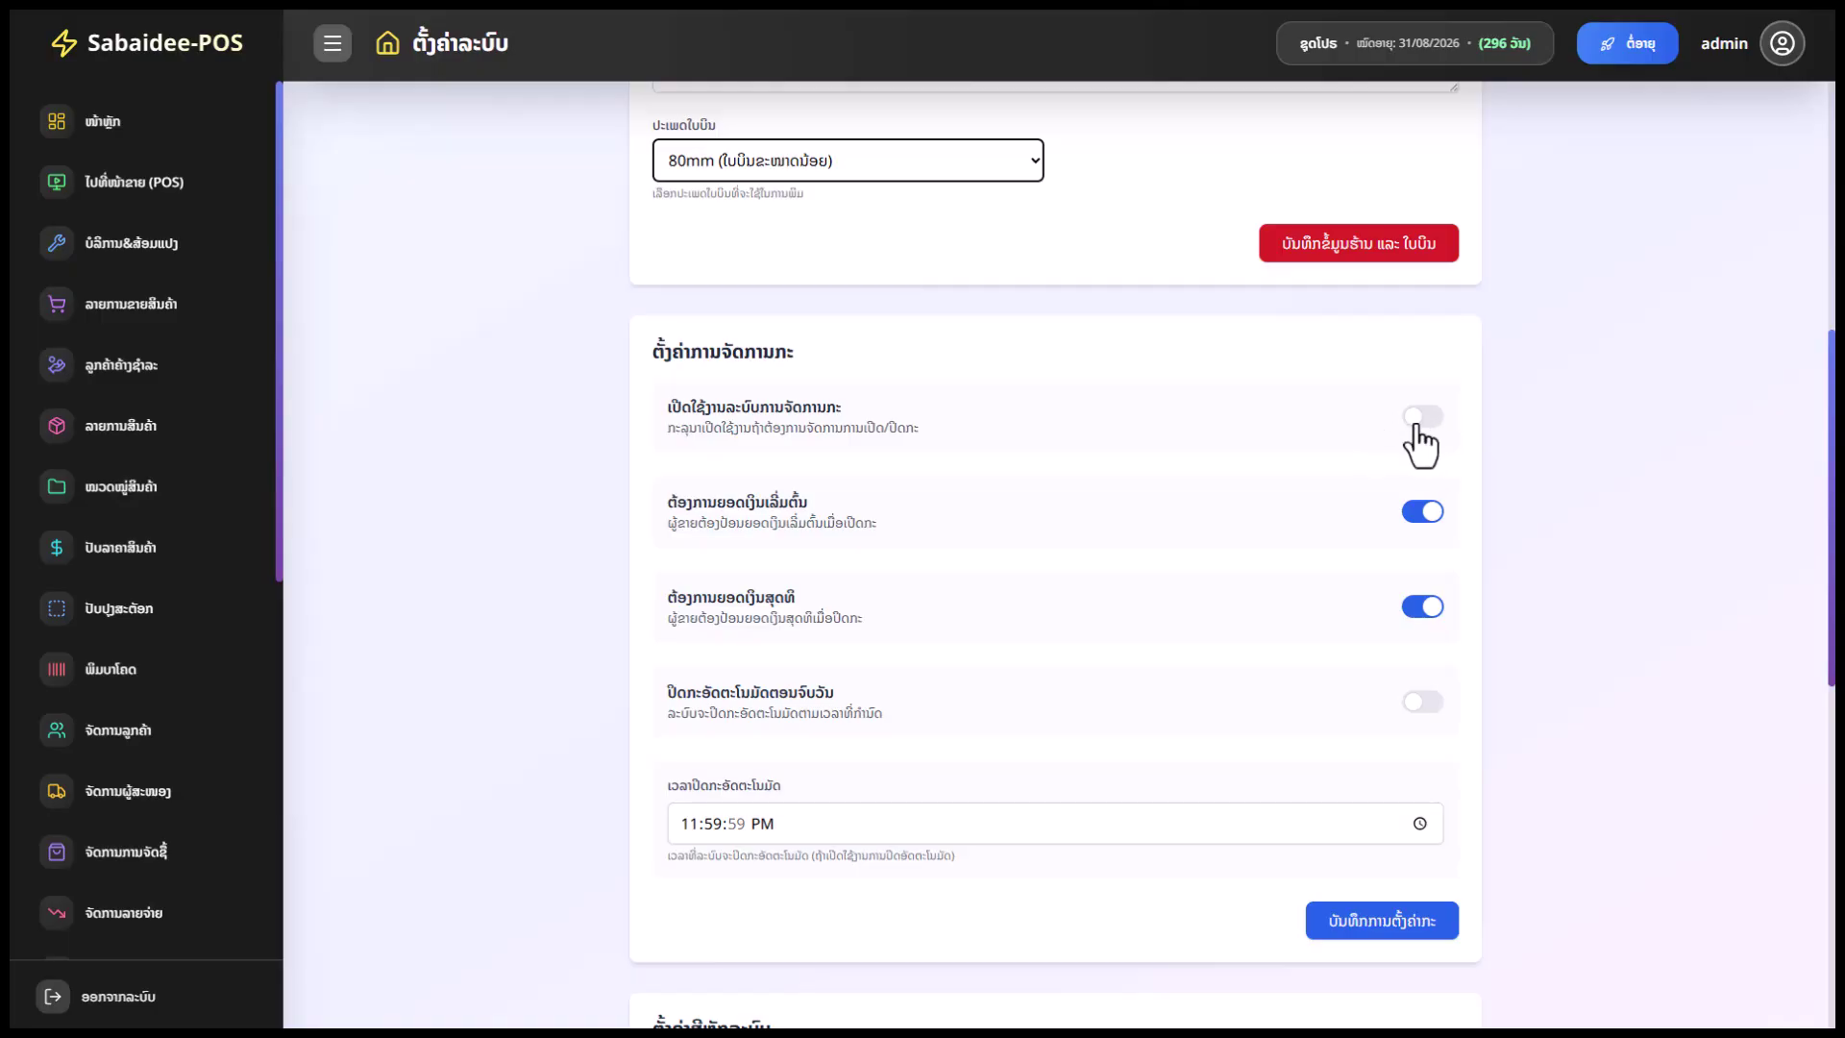
# Review the repair service, staff commission report and payroll menu options in Menu Settings
pyautogui.scroll(-10, 1167, 630)
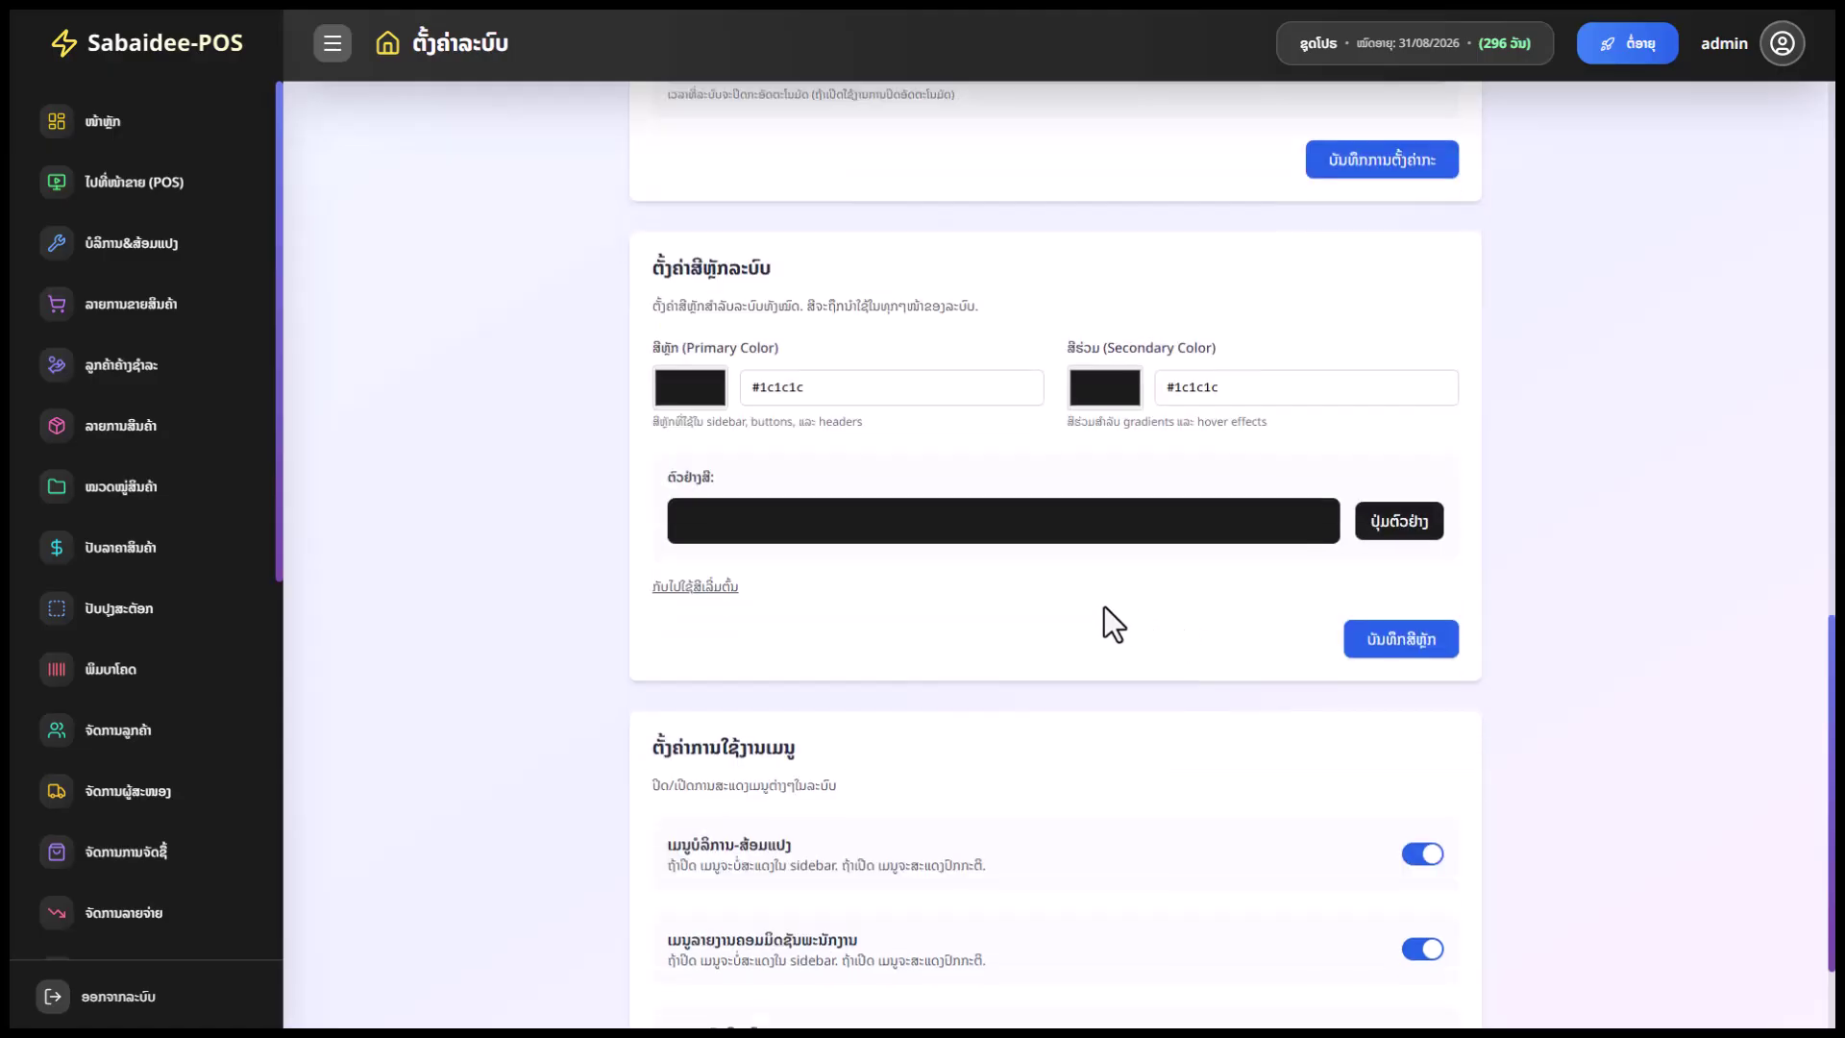
pyautogui.moveTo(845, 690); pyautogui.dragTo(659, 684)
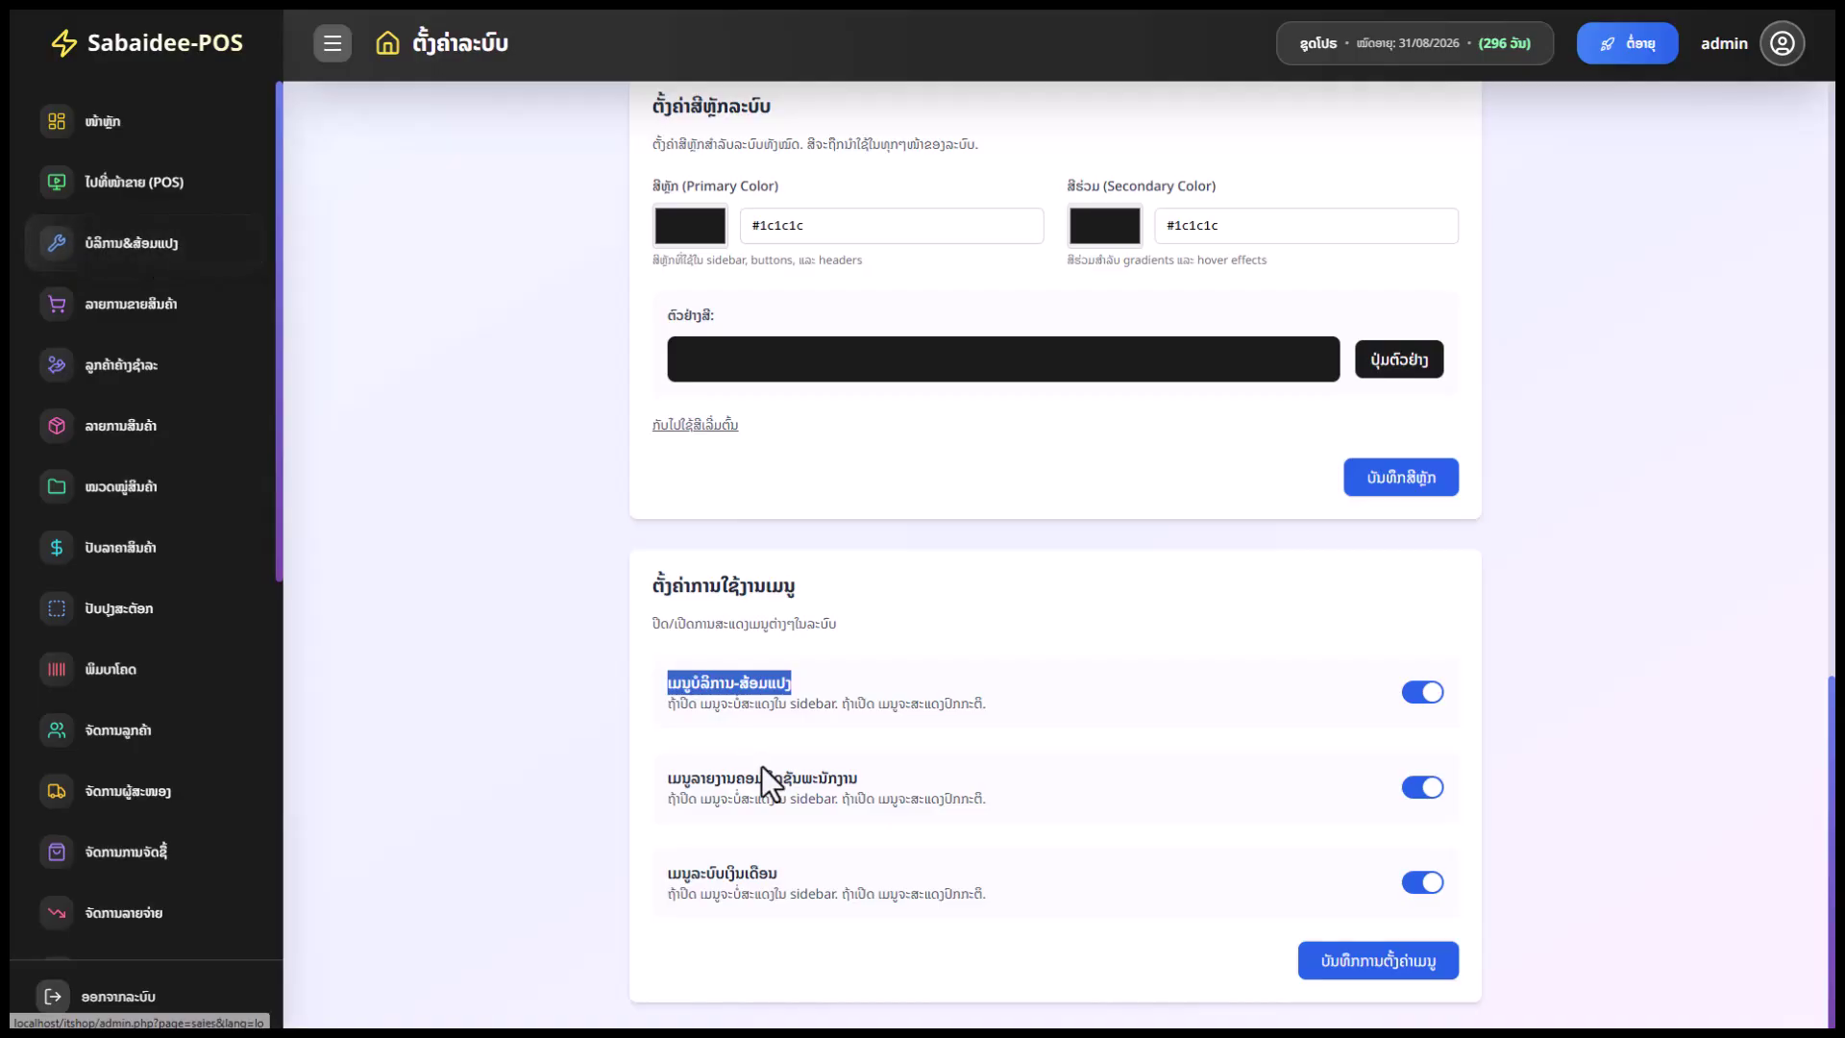
pyautogui.moveTo(862, 785); pyautogui.dragTo(671, 766)
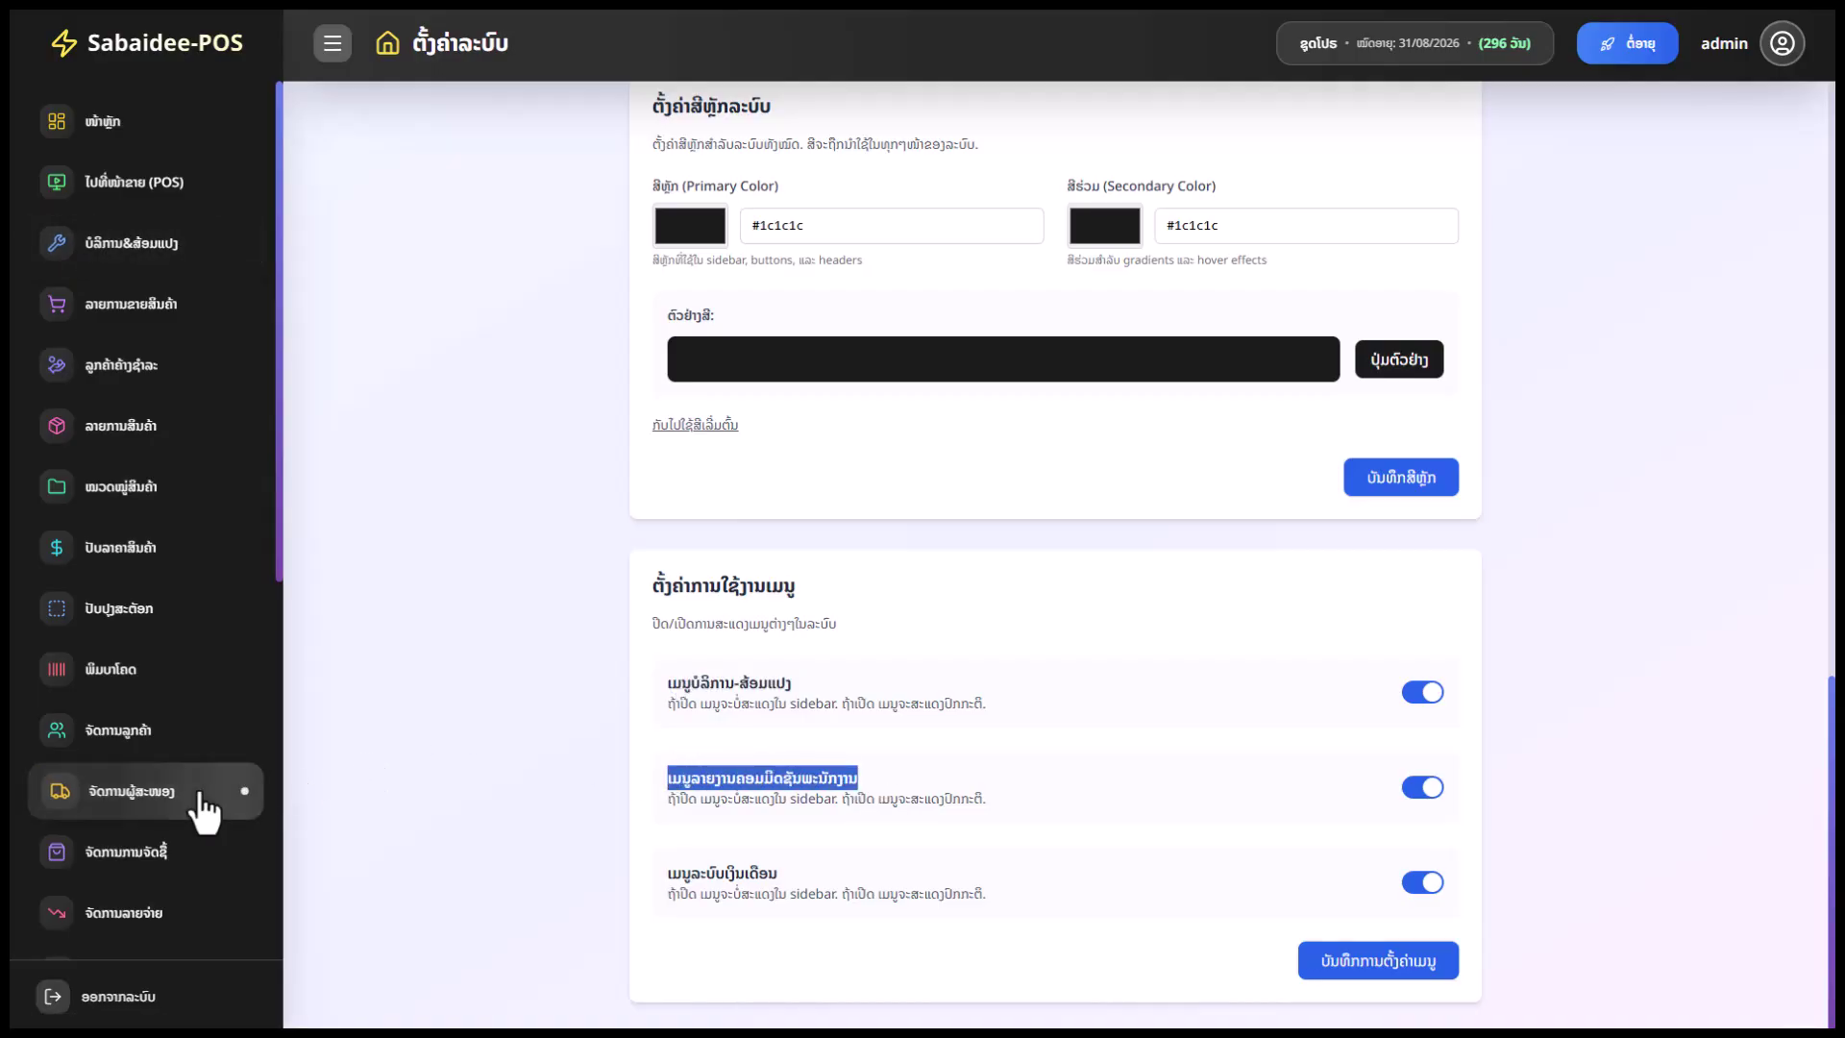
pyautogui.moveTo(781, 872); pyautogui.dragTo(659, 871)
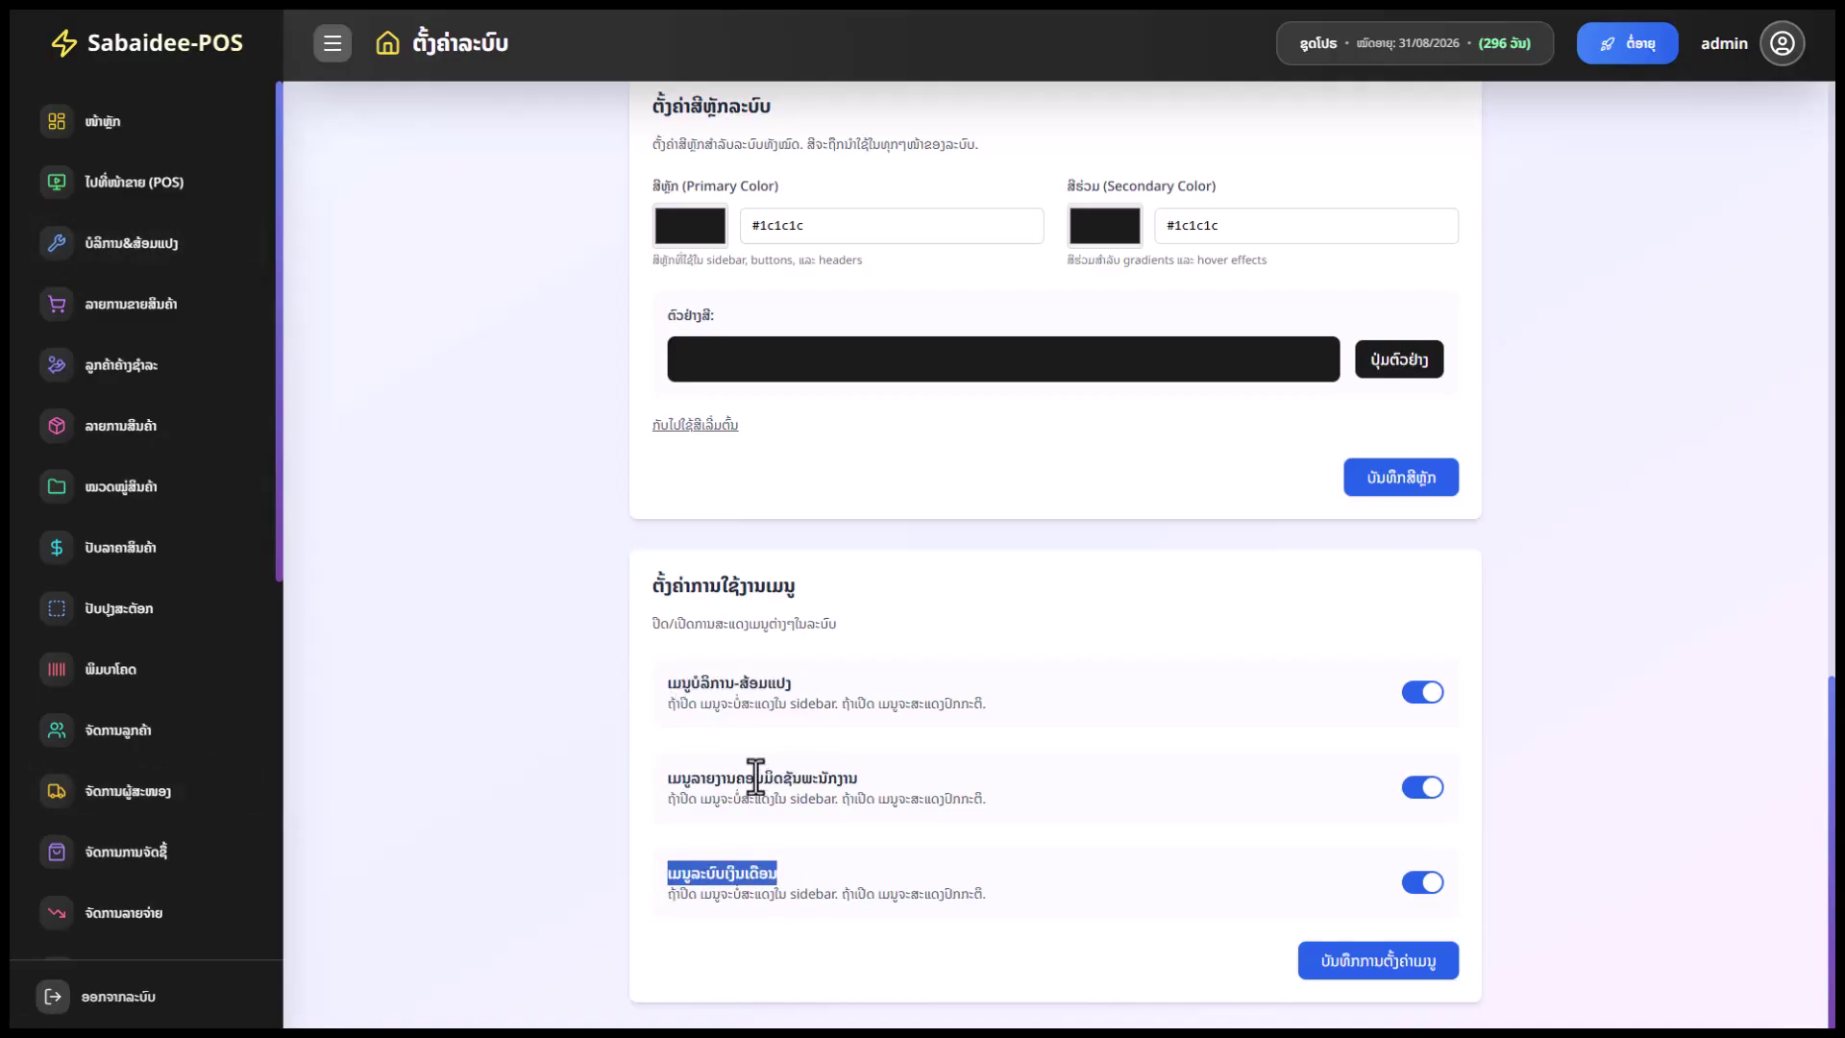
pyautogui.moveTo(794, 683); pyautogui.dragTo(660, 692)
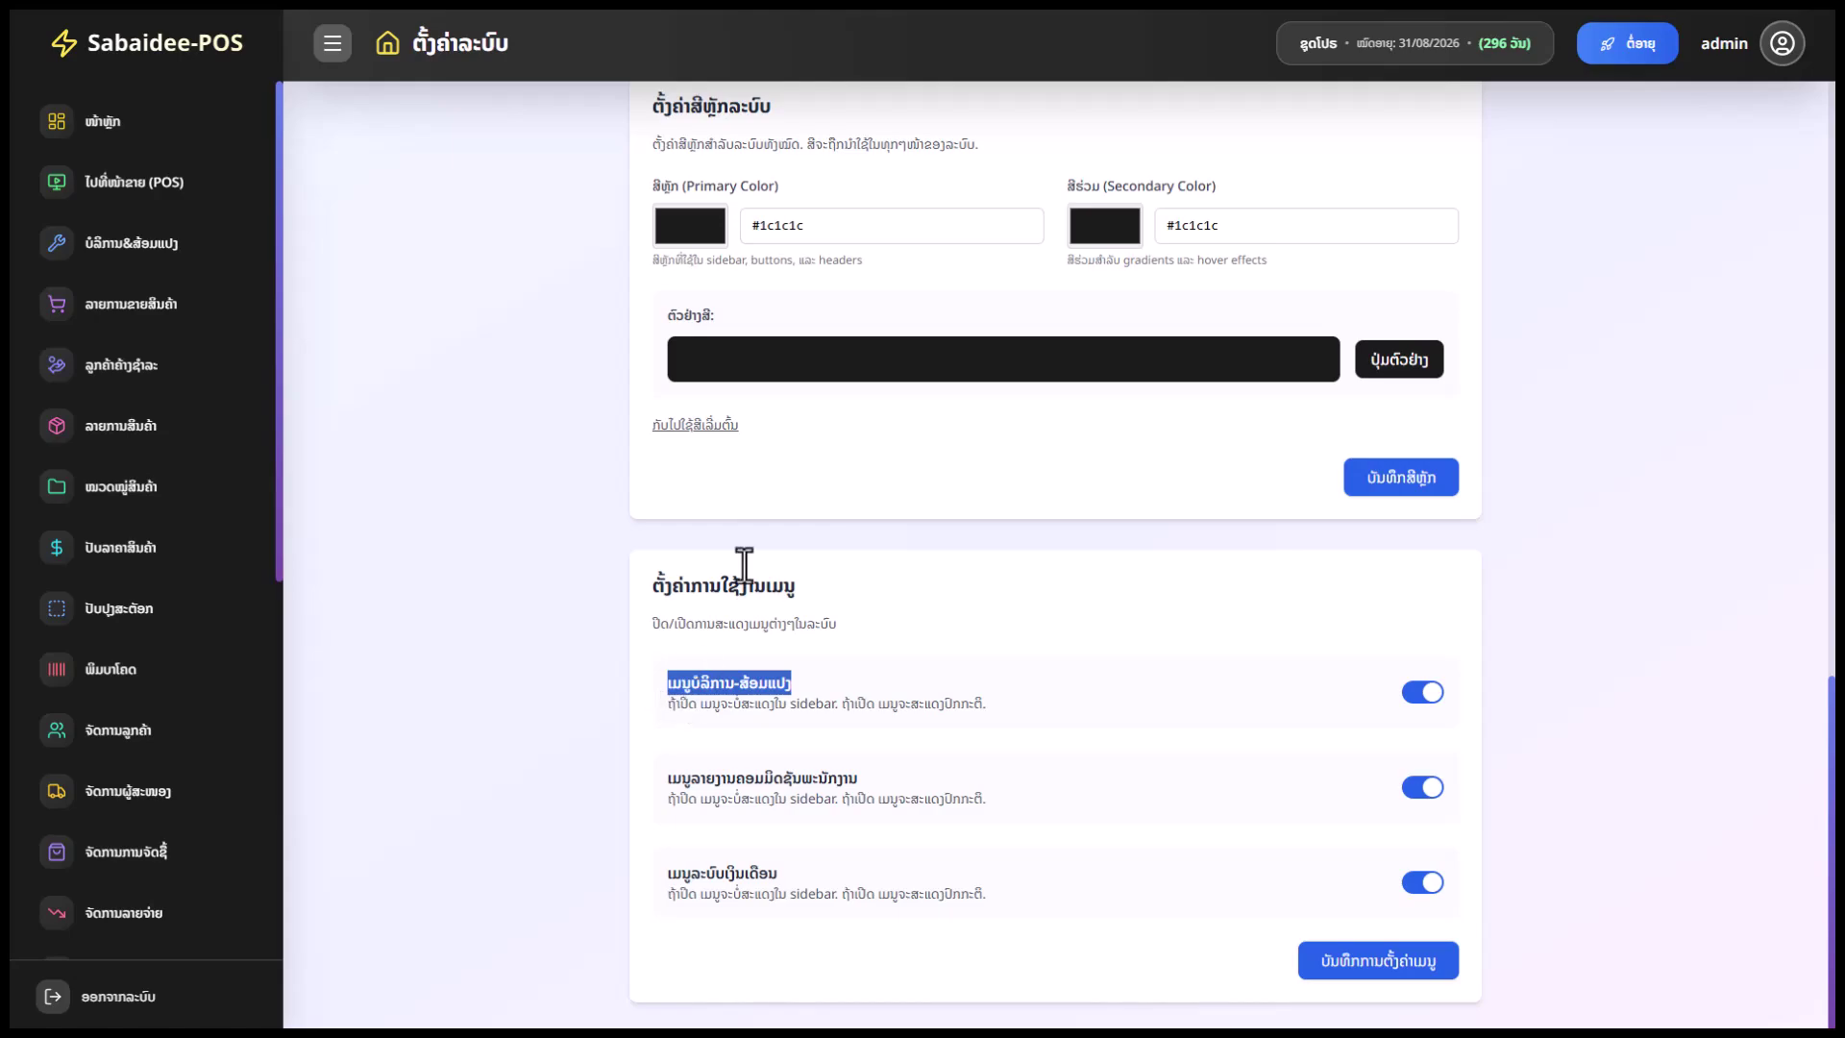
# Toggle the commission report and payroll menu entries and save the menu settings
pyautogui.click(1428, 790)
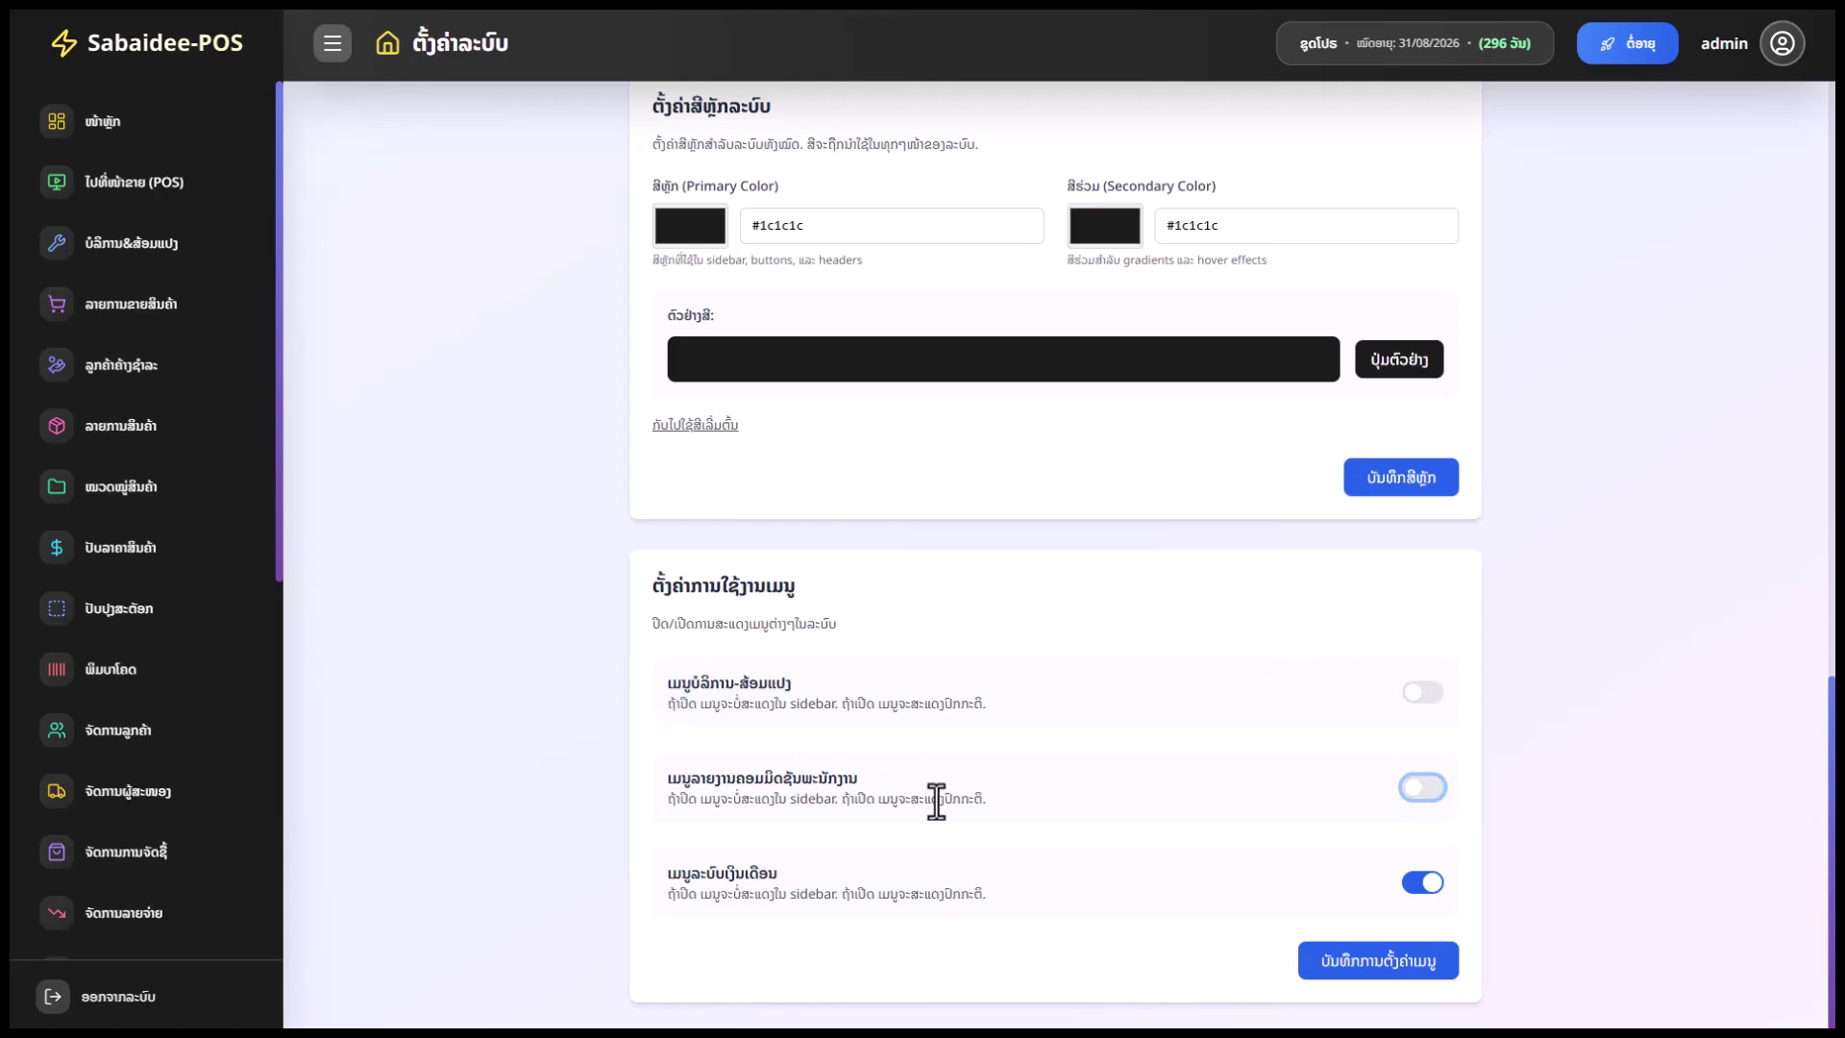
pyautogui.moveTo(858, 778); pyautogui.dragTo(719, 772)
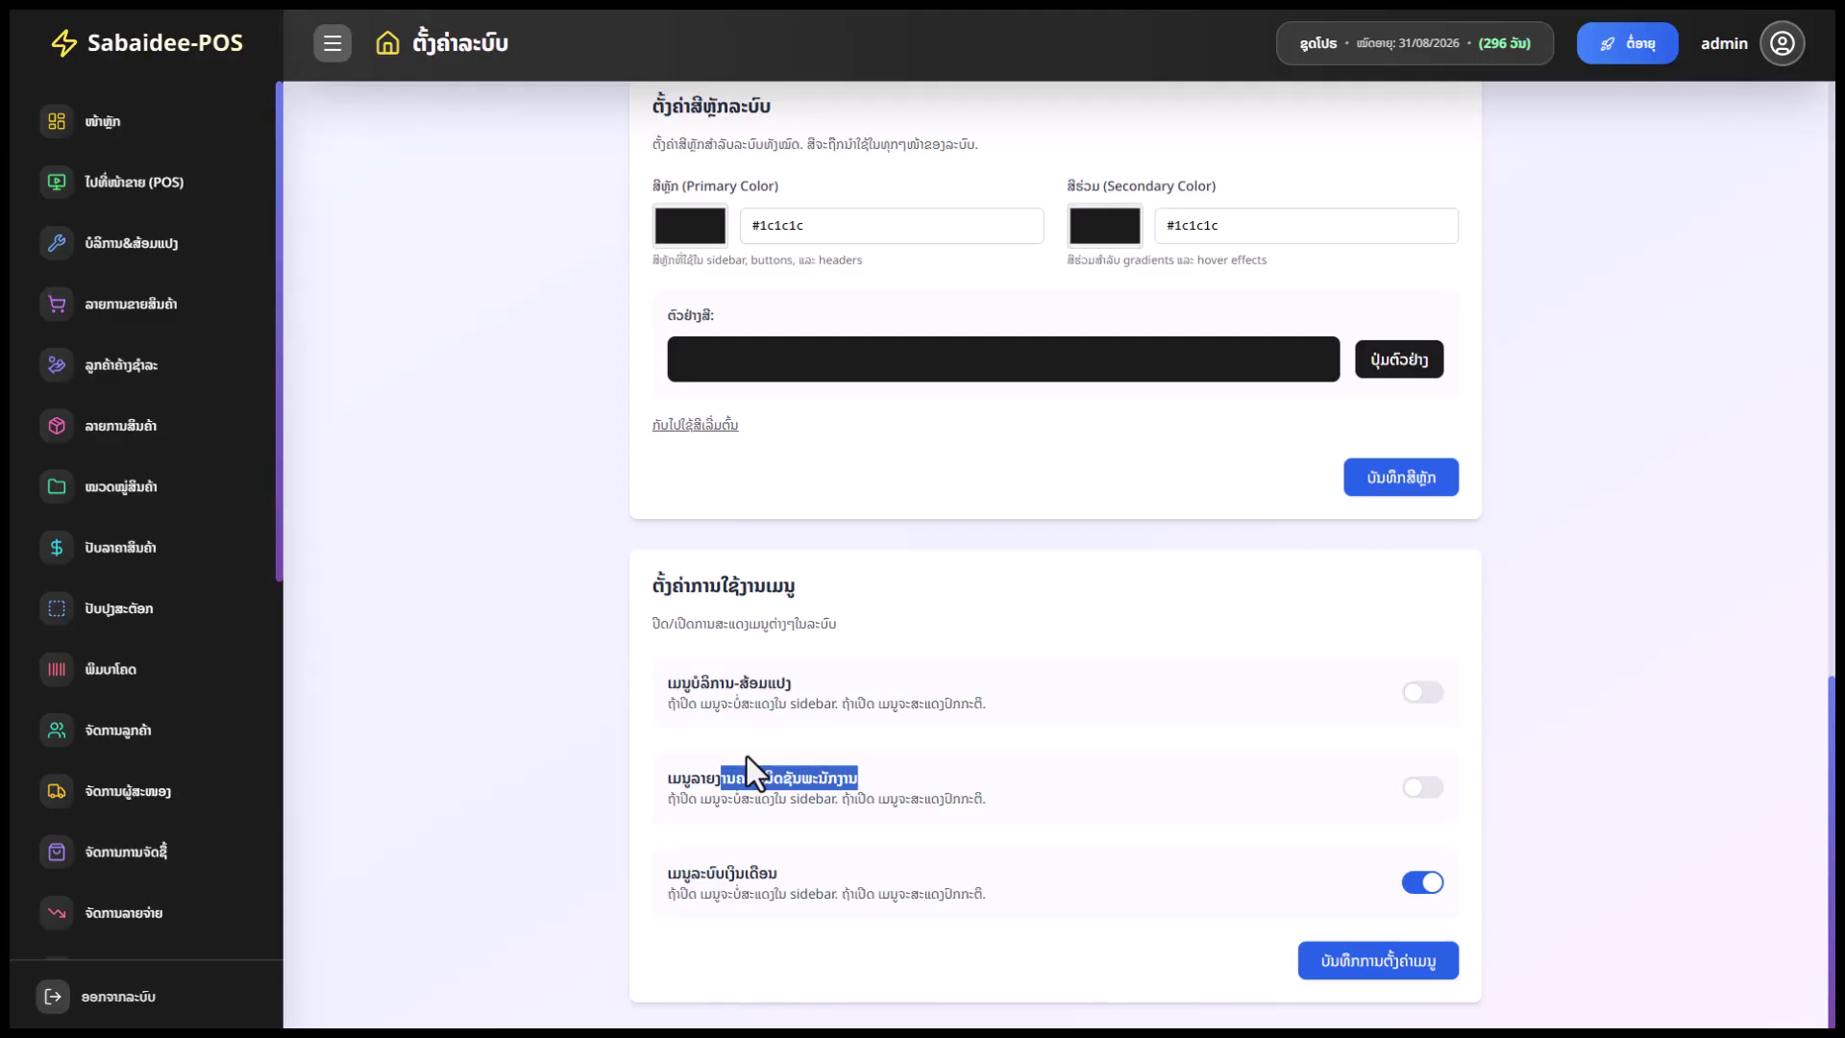
pyautogui.click(1134, 775)
pyautogui.click(1405, 888)
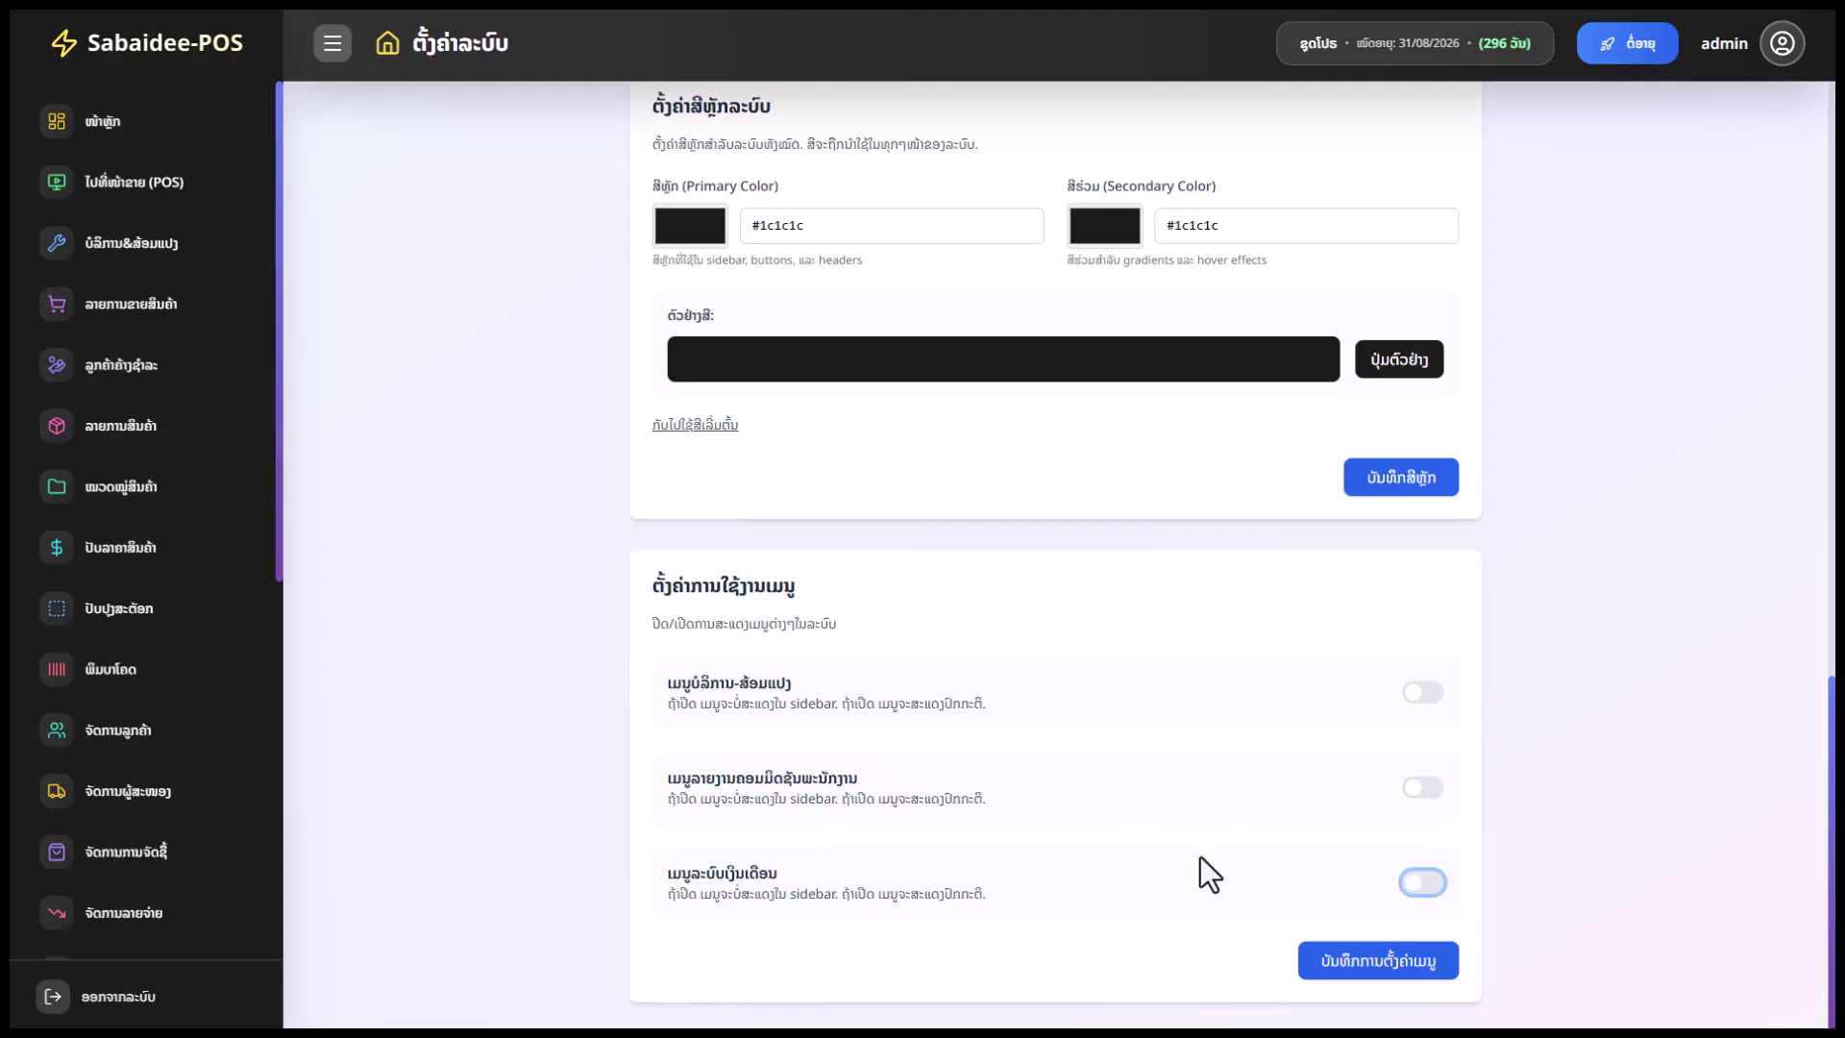
pyautogui.scroll(-4, 144, 817)
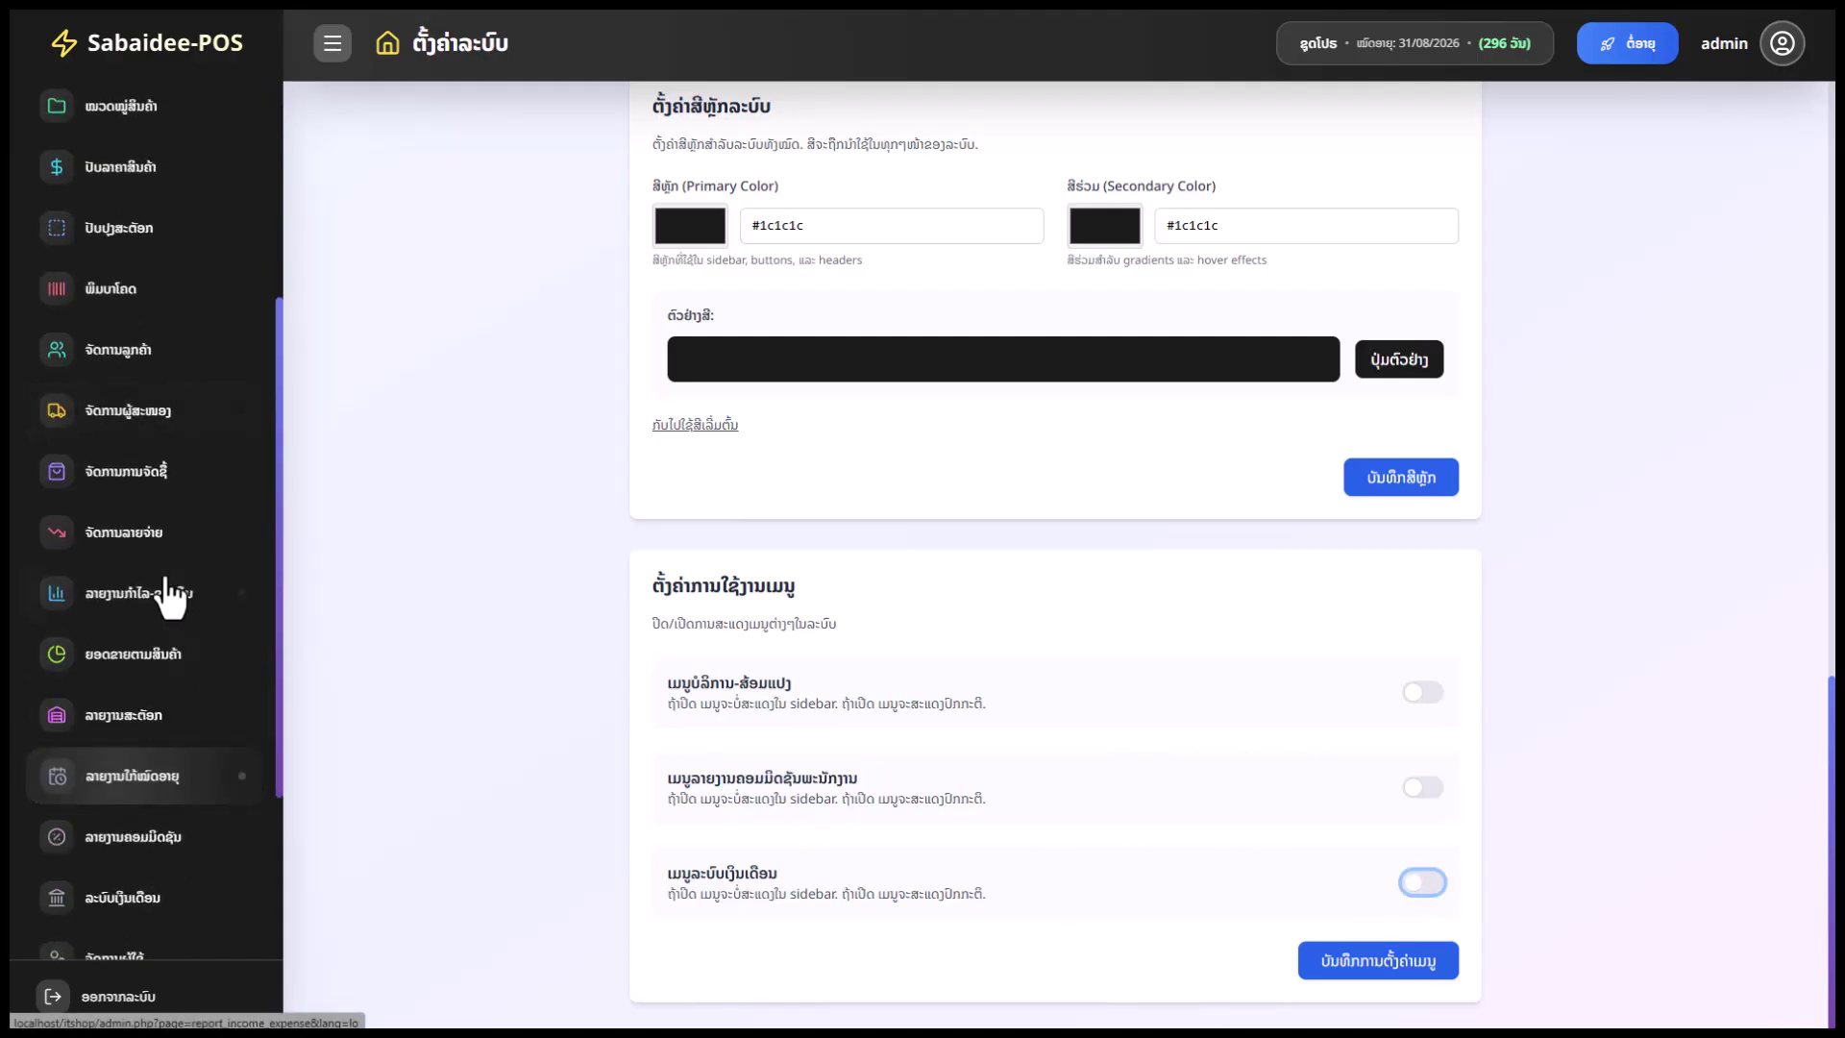
pyautogui.scroll(4, 111, 656)
pyautogui.click(1323, 959)
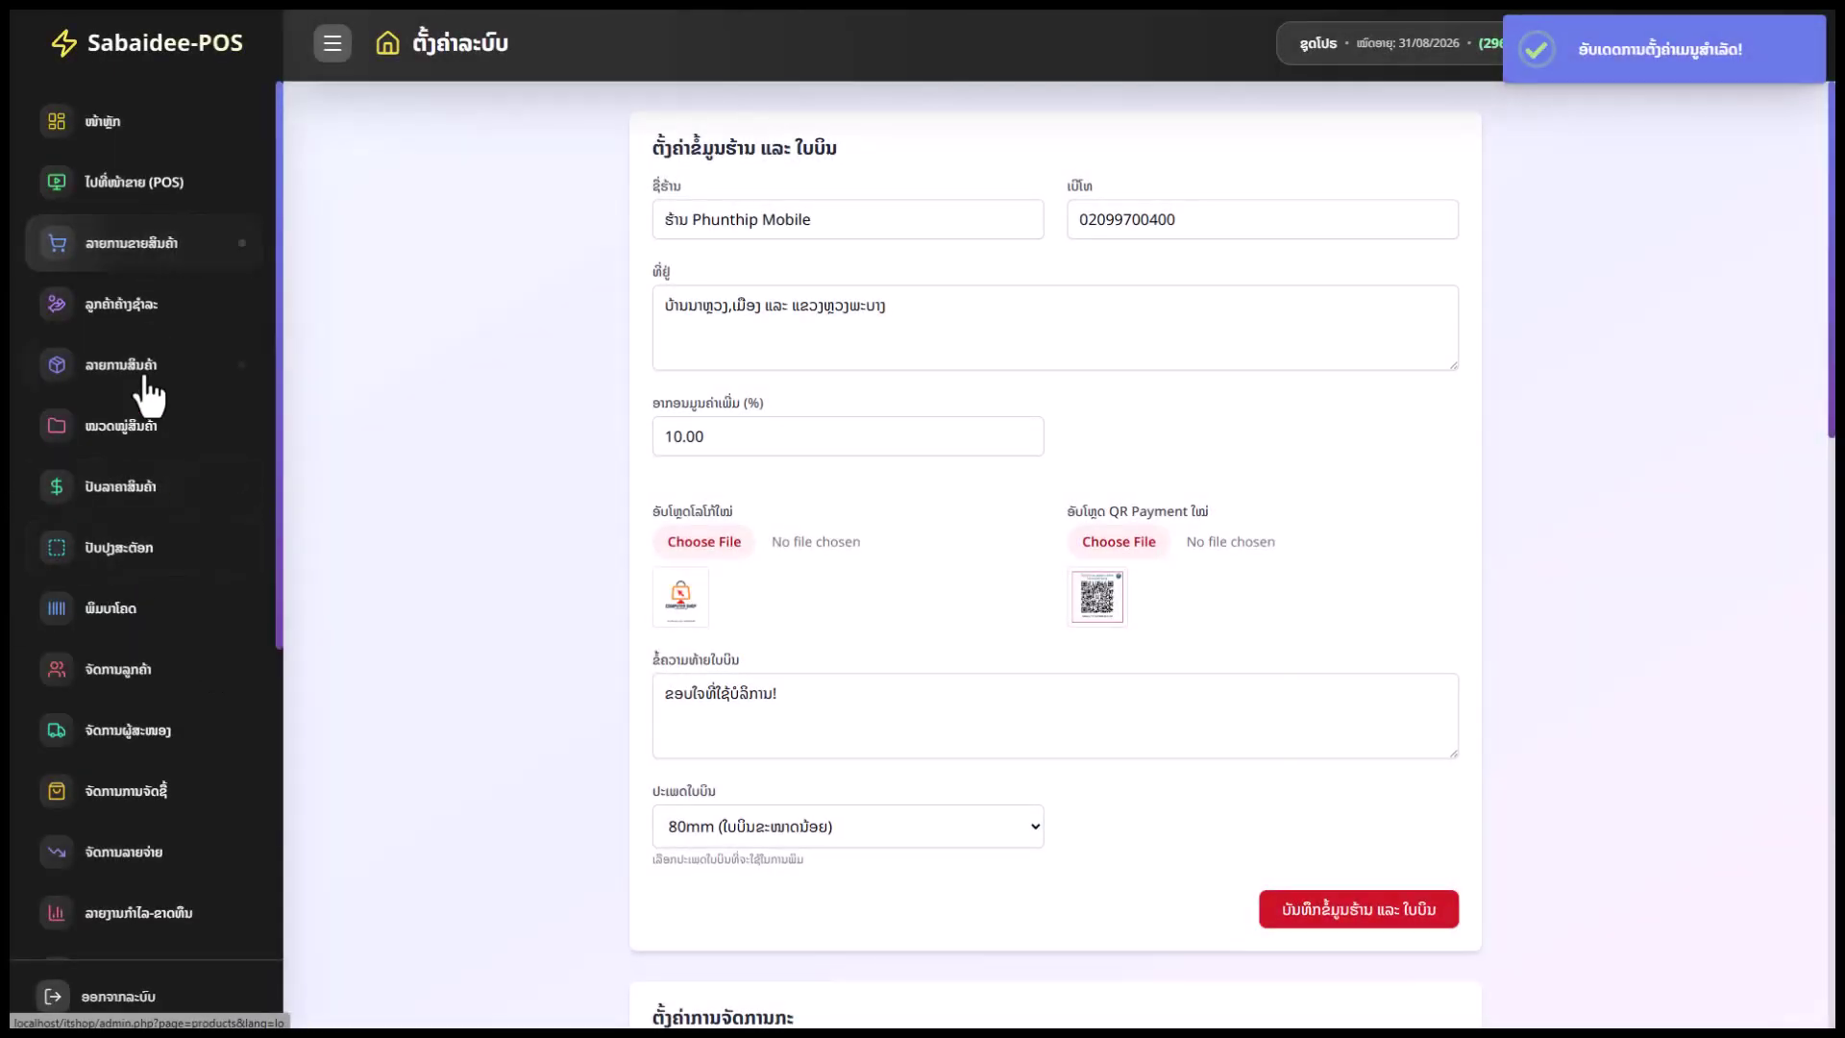
# Switch on the payroll menu entry and save the menu settings again
pyautogui.scroll(-5, 169, 673)
pyautogui.scroll(-10, 877, 728)
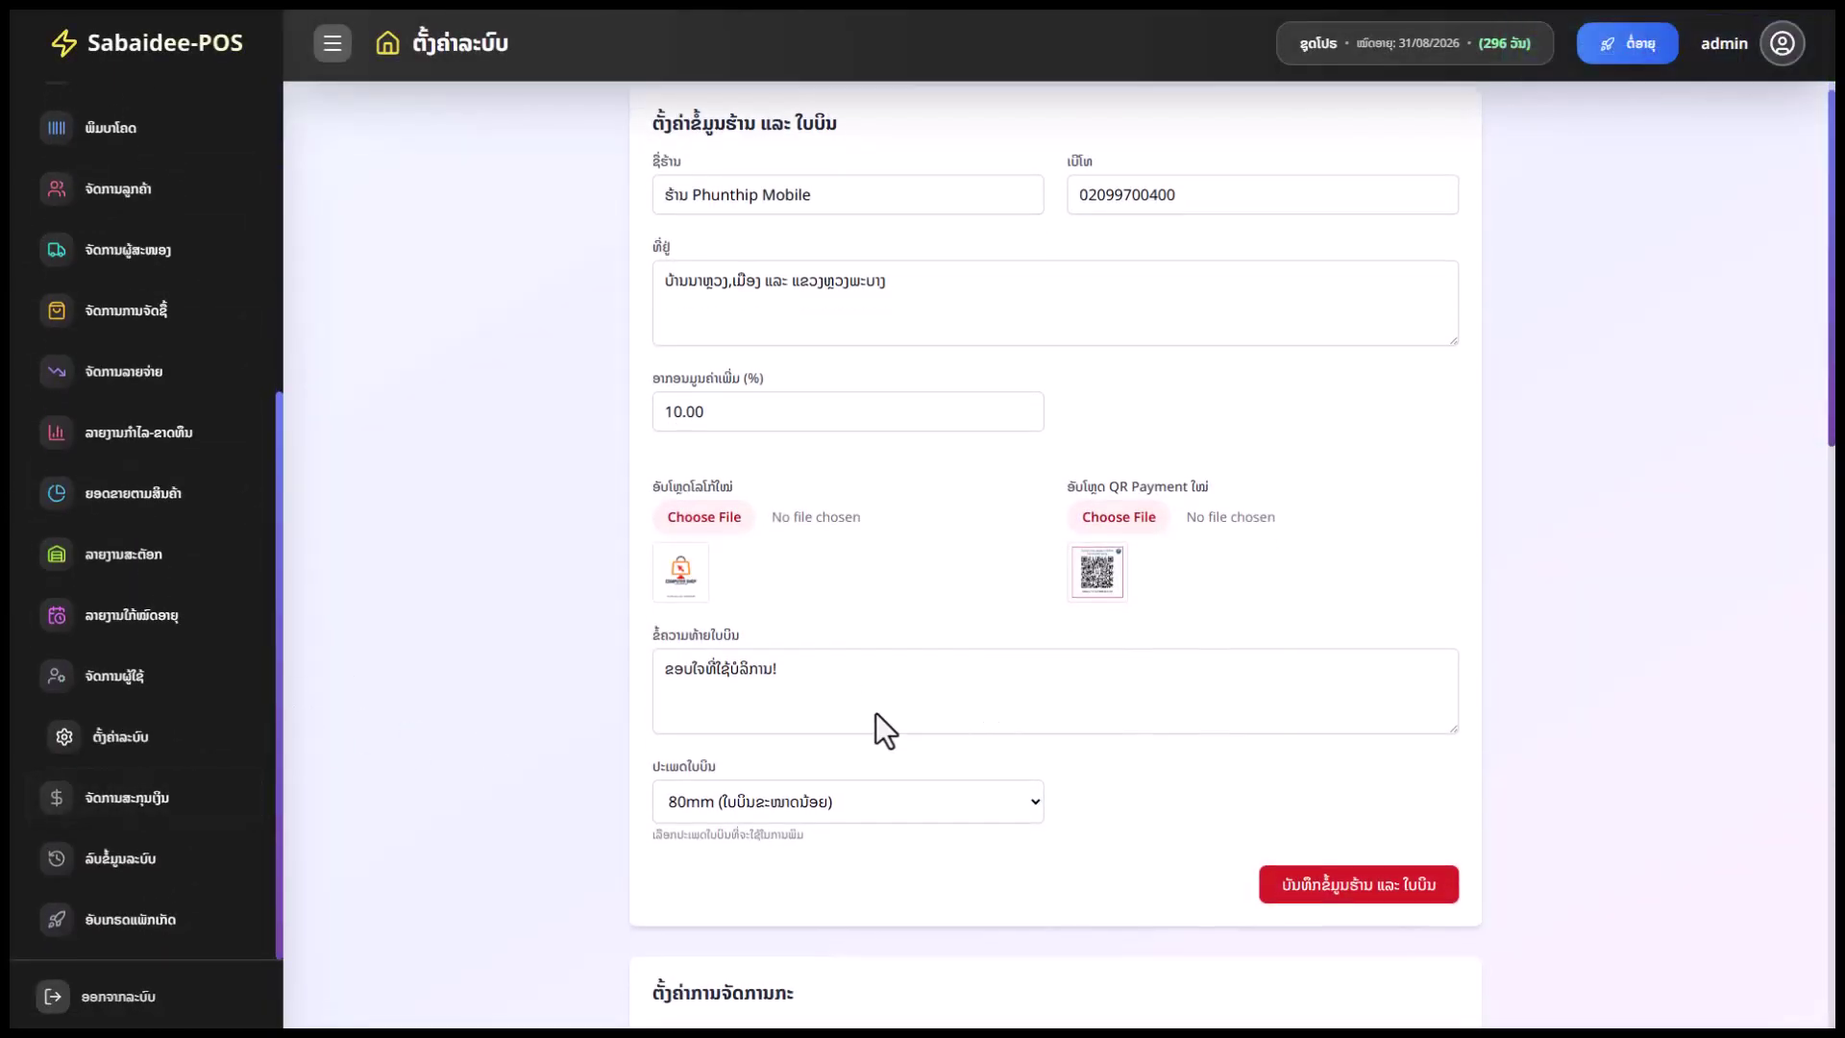
pyautogui.scroll(-5, 1197, 684)
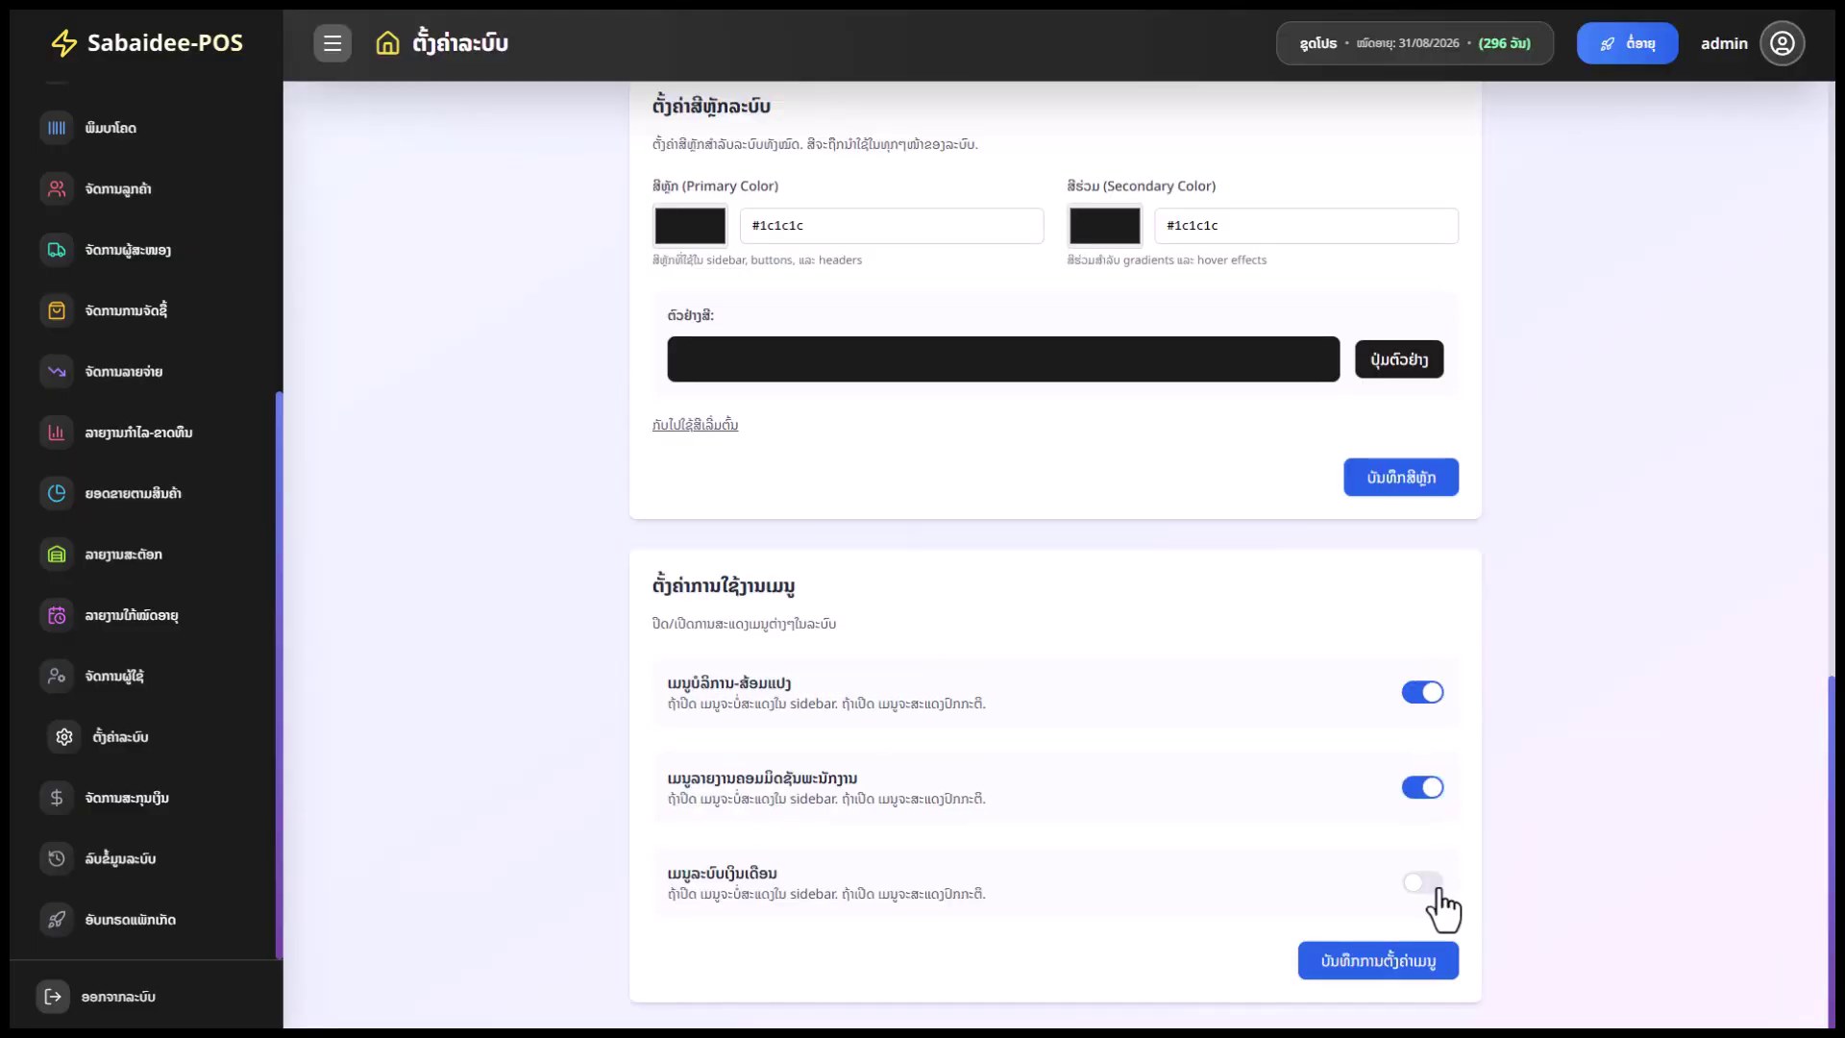
pyautogui.click(1438, 890)
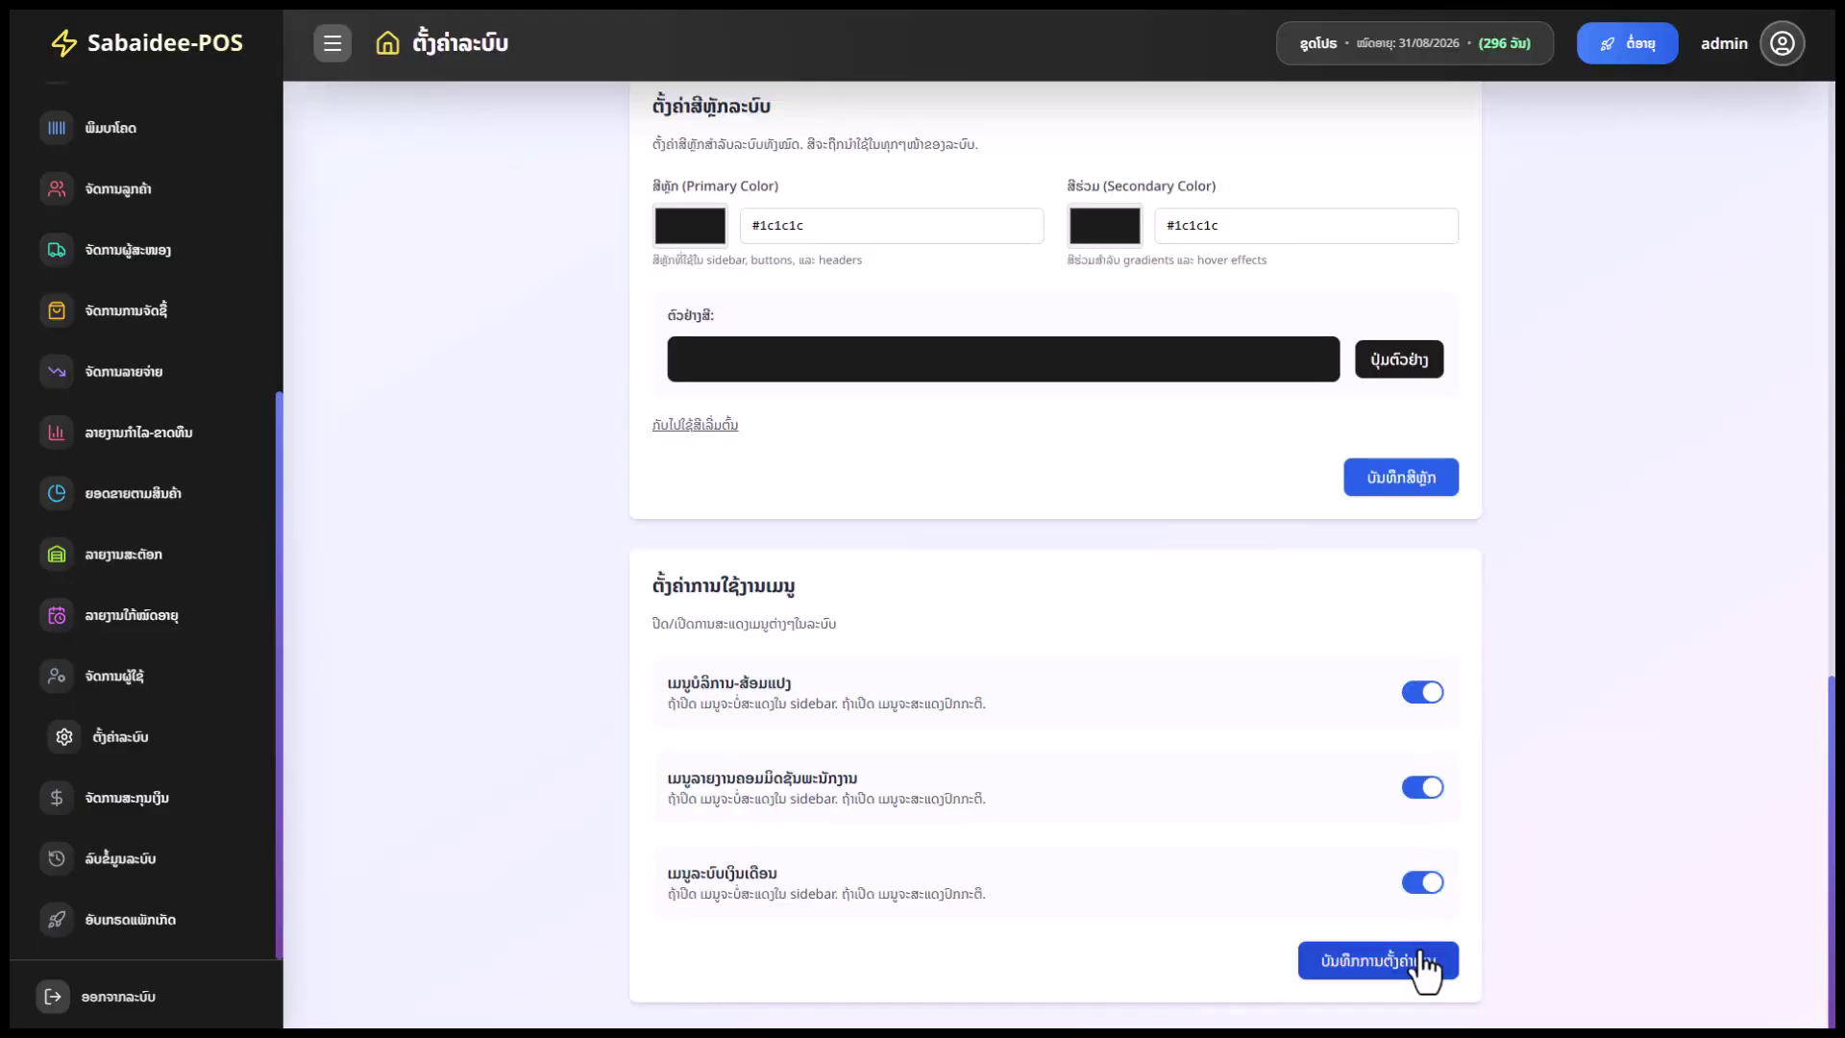
pyautogui.click(1420, 969)
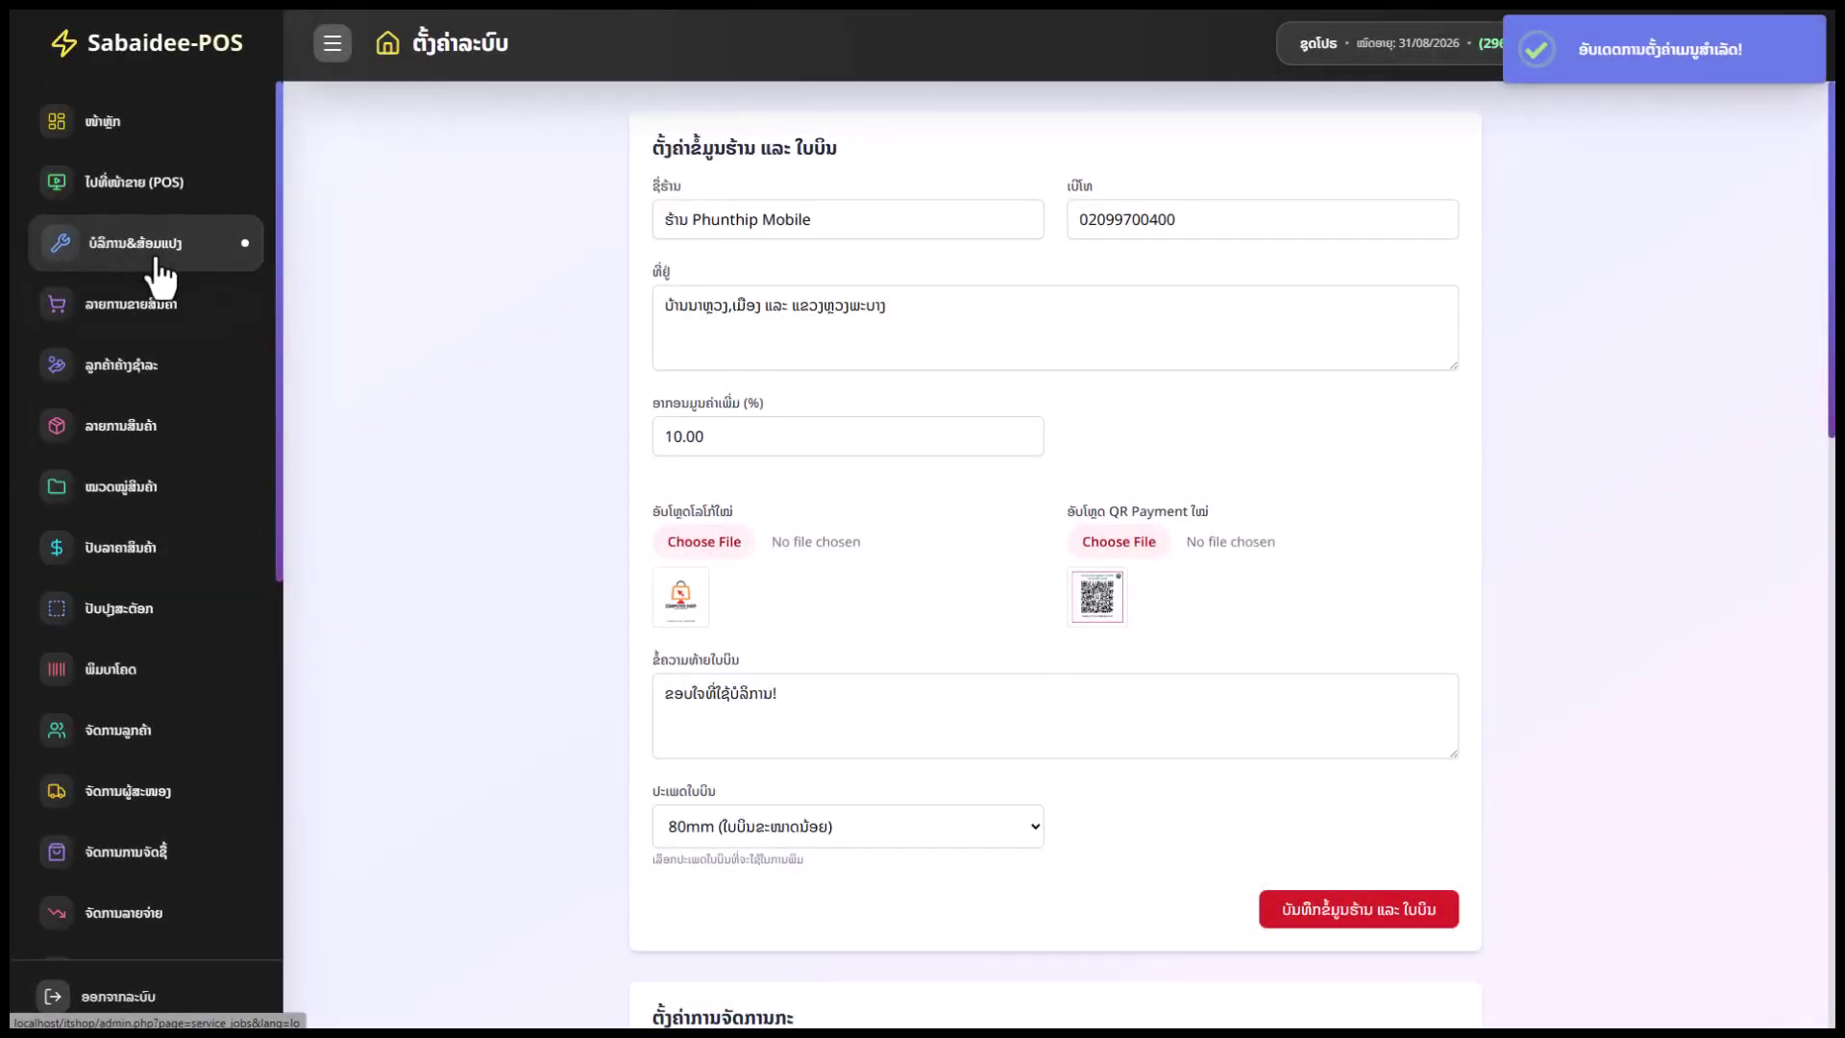
# Open the Currency Management page from the sidebar
pyautogui.scroll(-5, 185, 807)
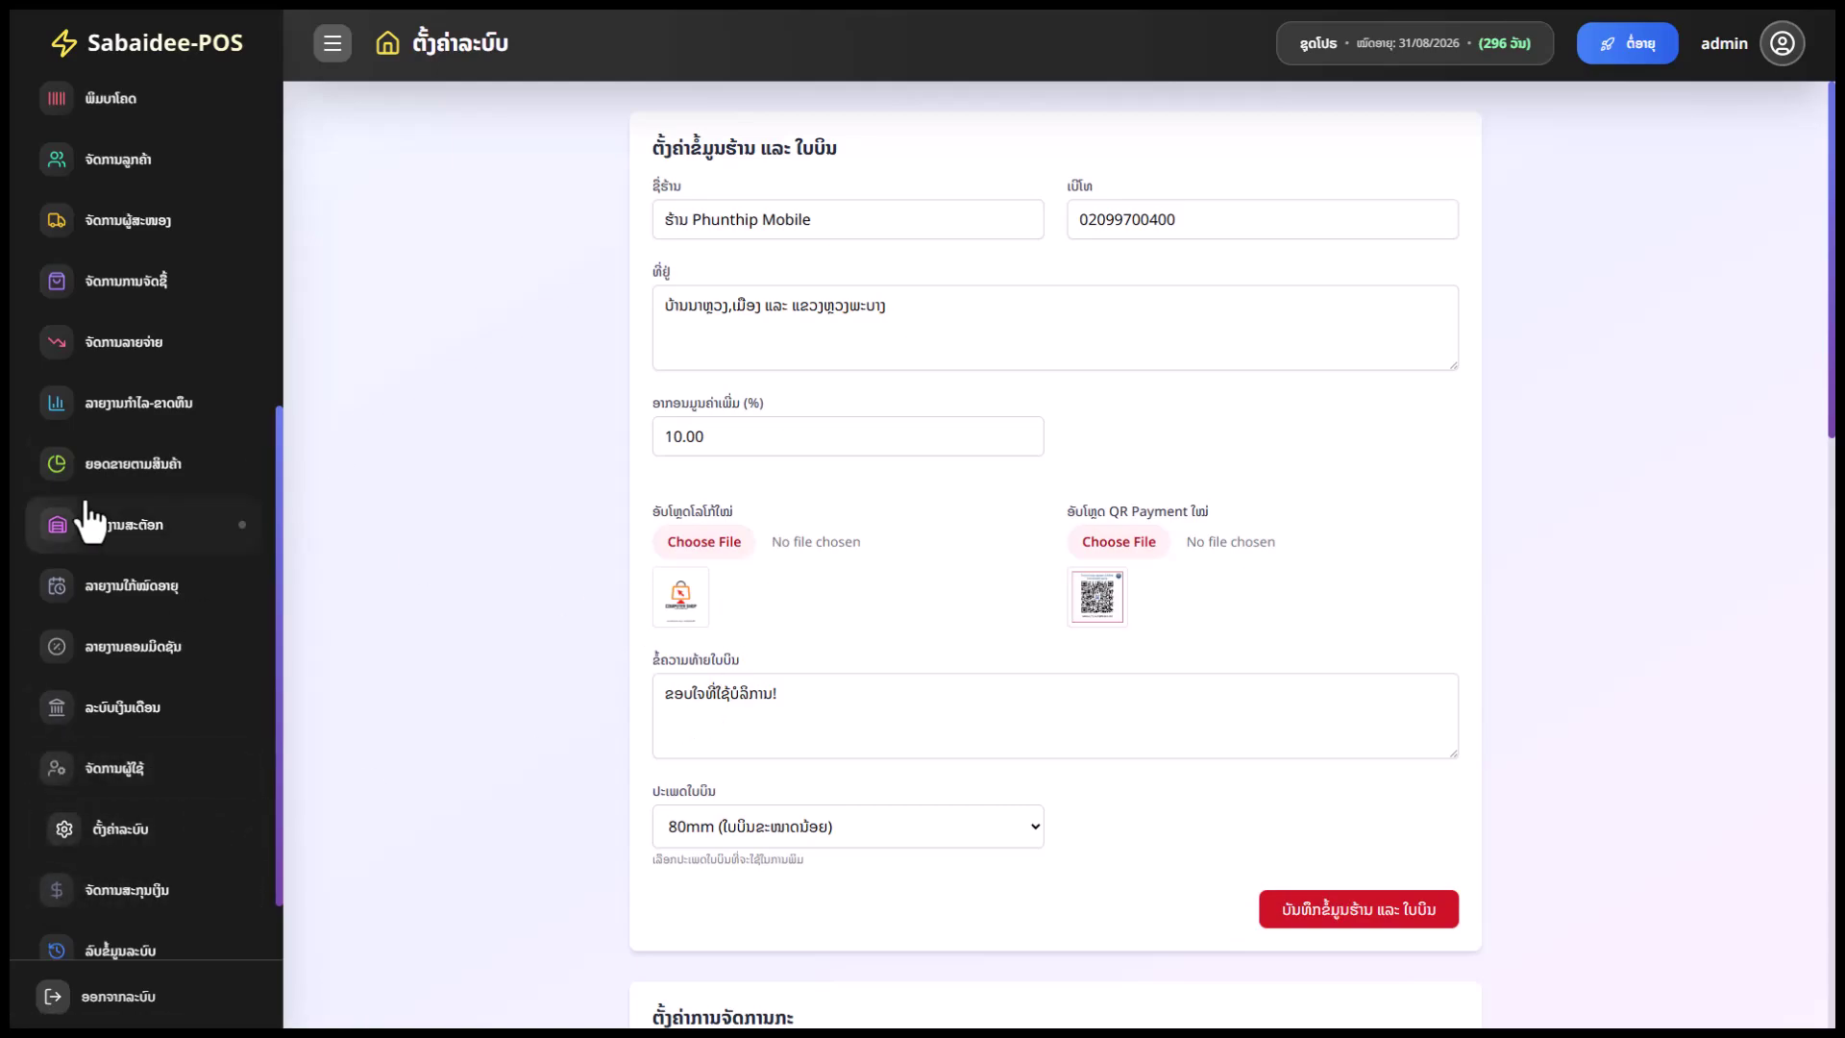
pyautogui.scroll(3, 96, 528)
pyautogui.scroll(-1, 183, 577)
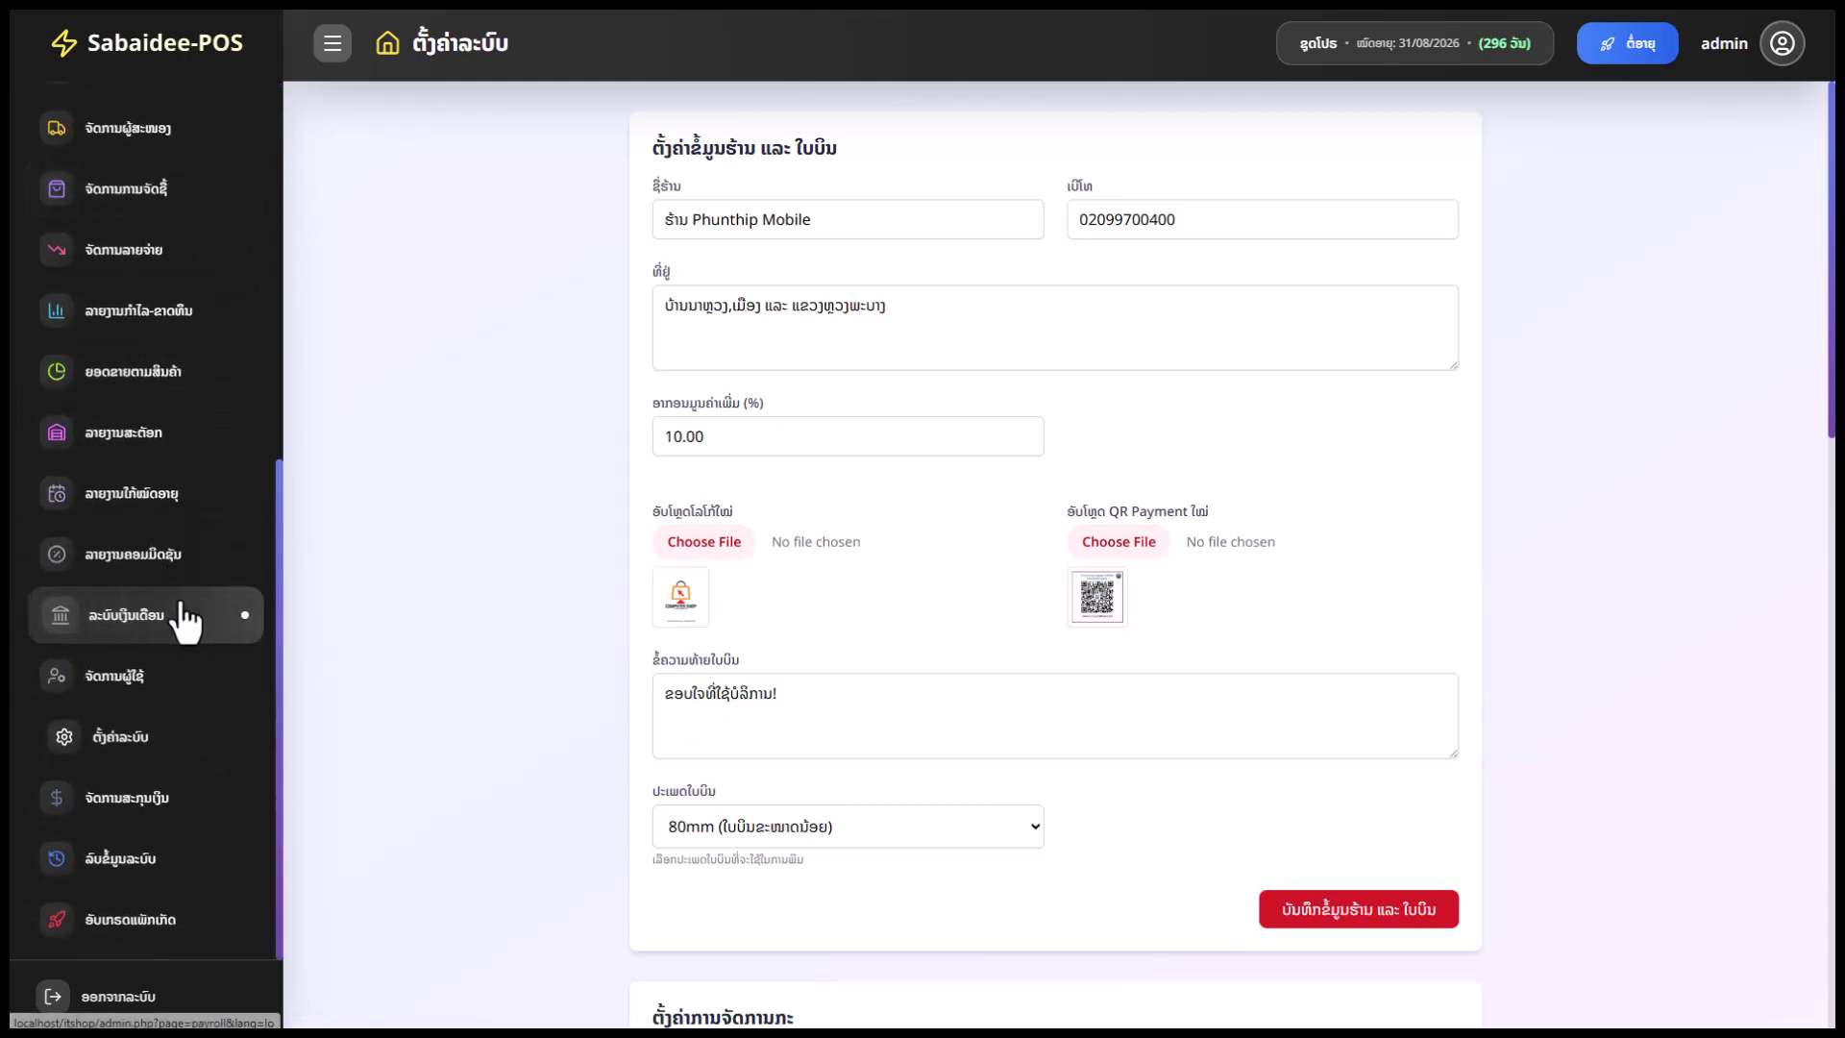
pyautogui.click(159, 803)
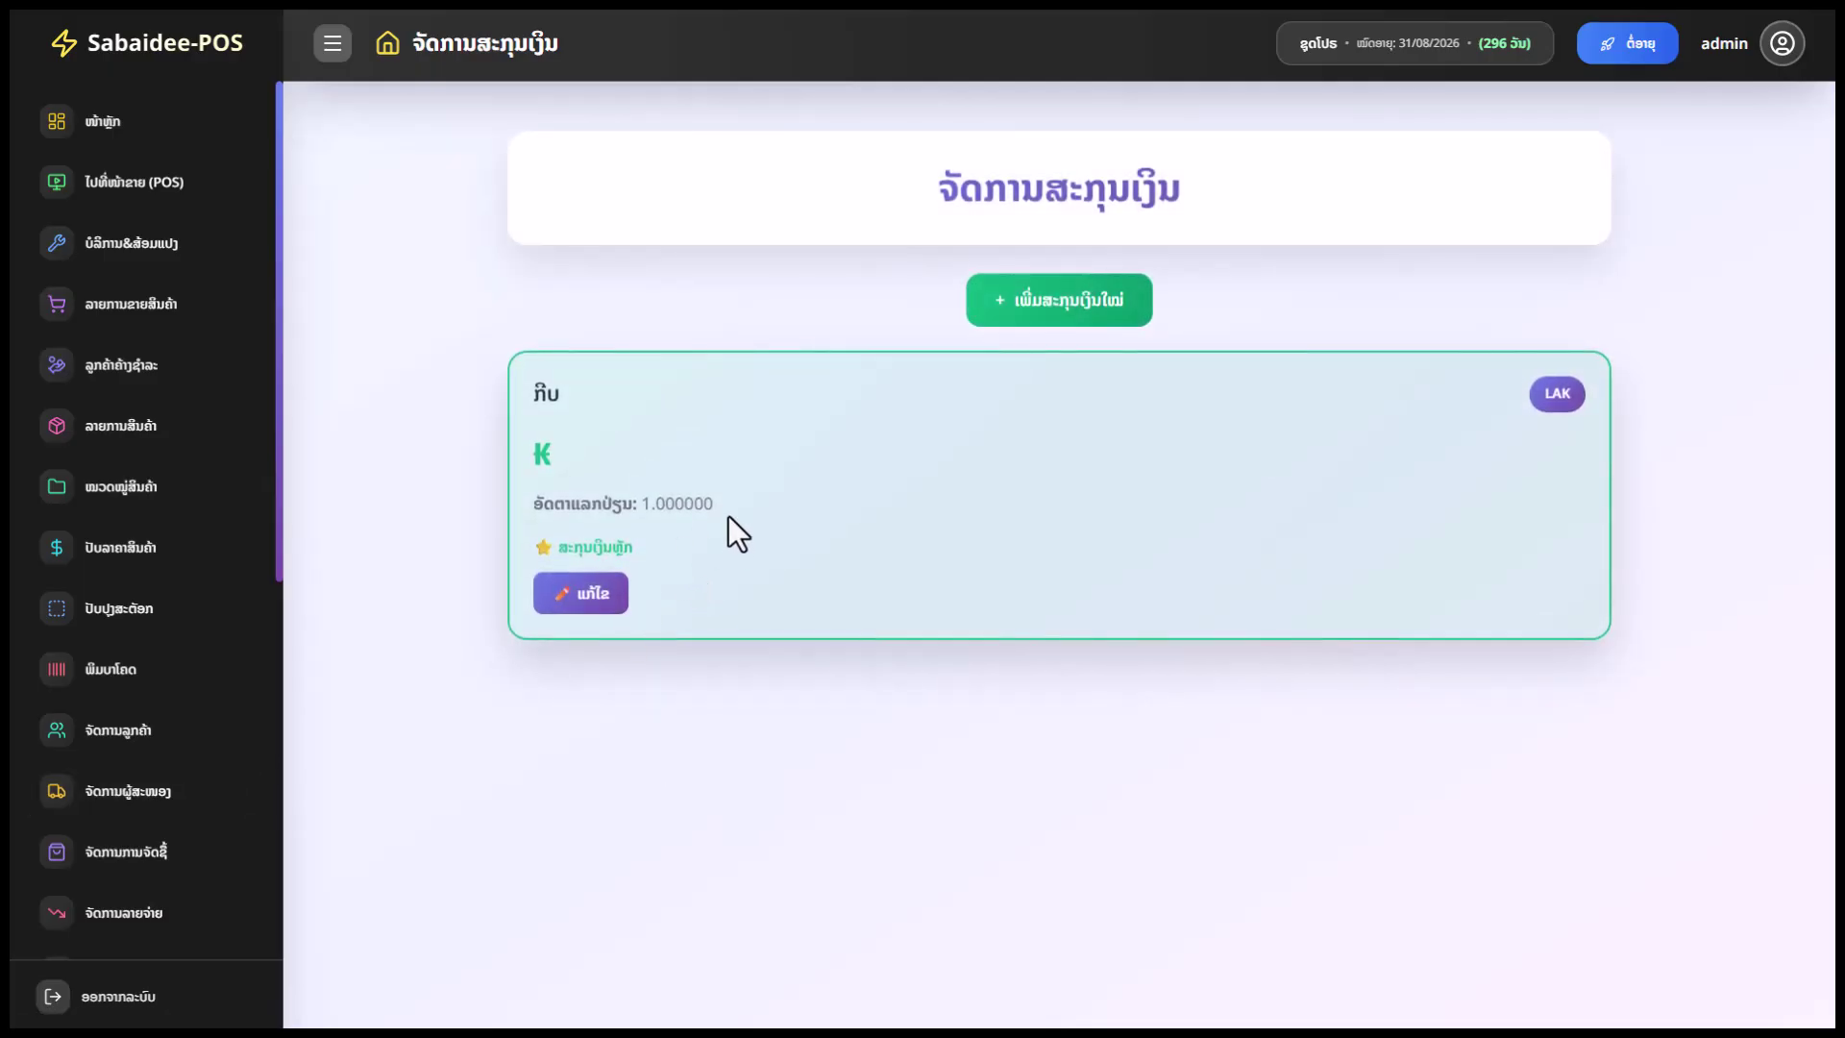
# Start a new currency with code THB and symbol ฿, then cancel it
pyautogui.click(1030, 308)
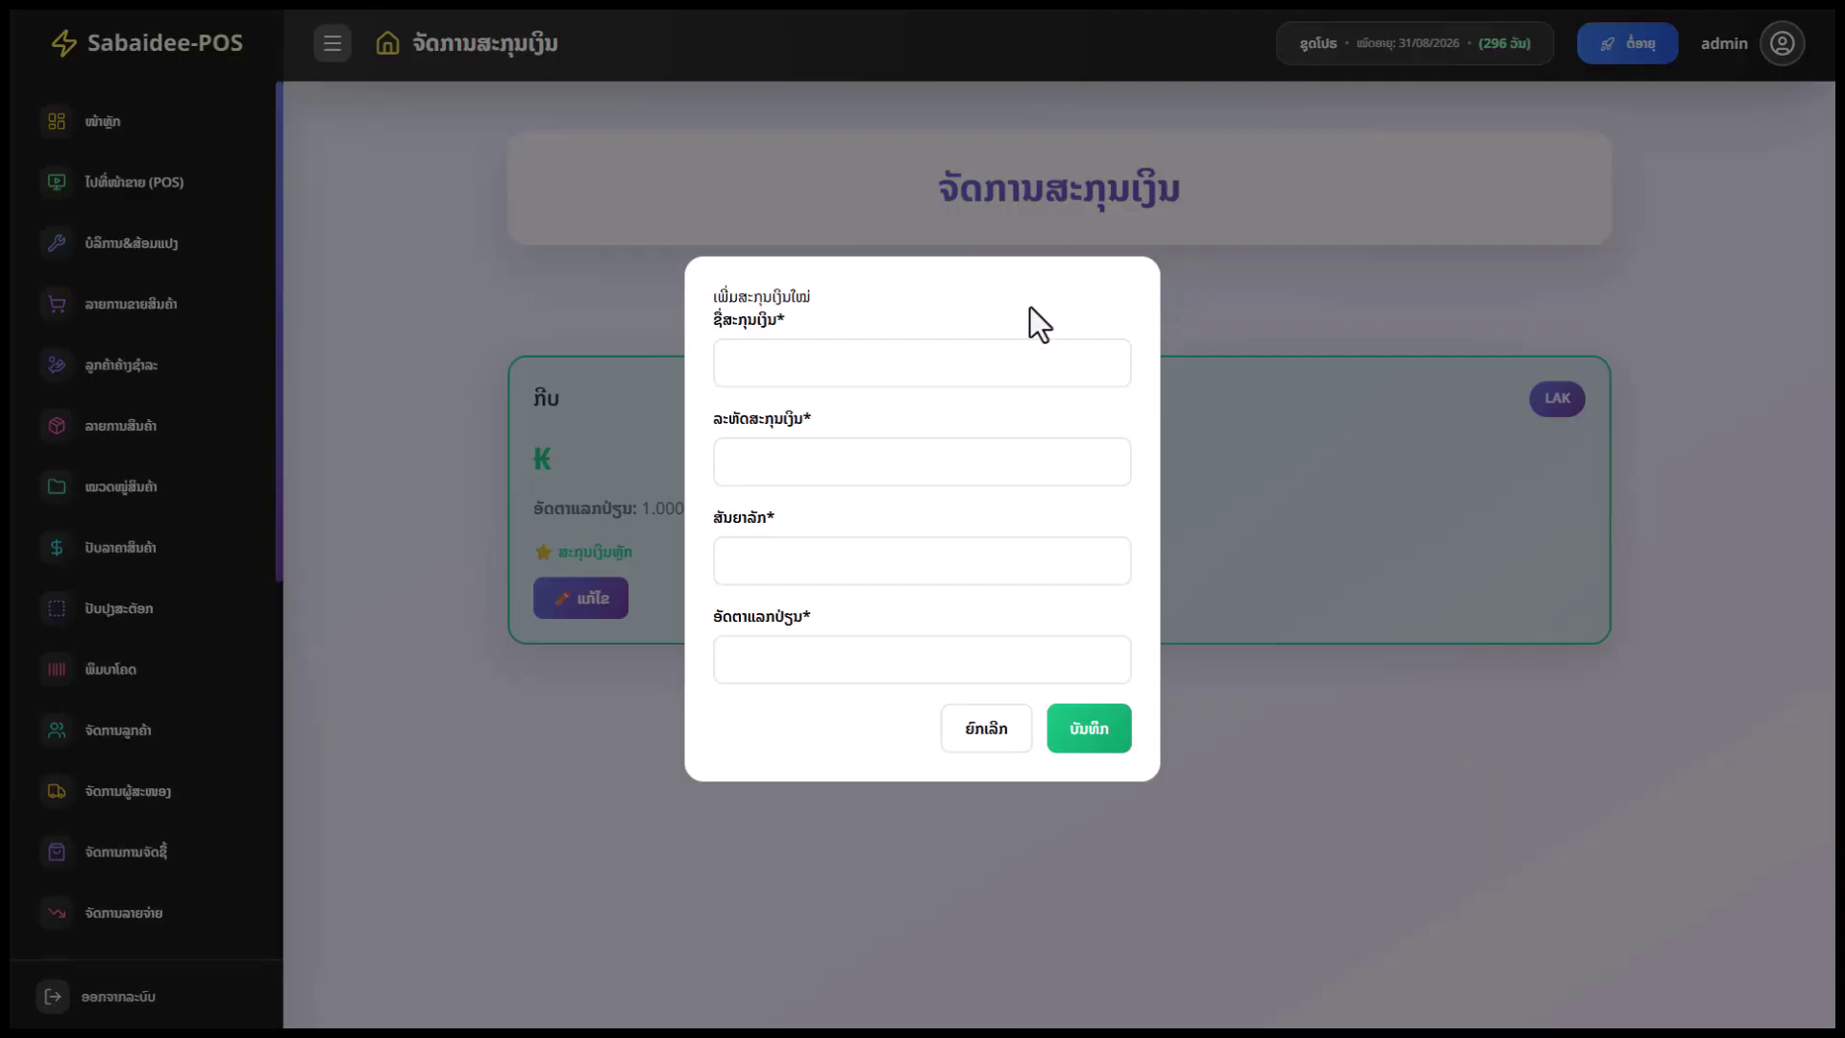
pyautogui.click(817, 365)
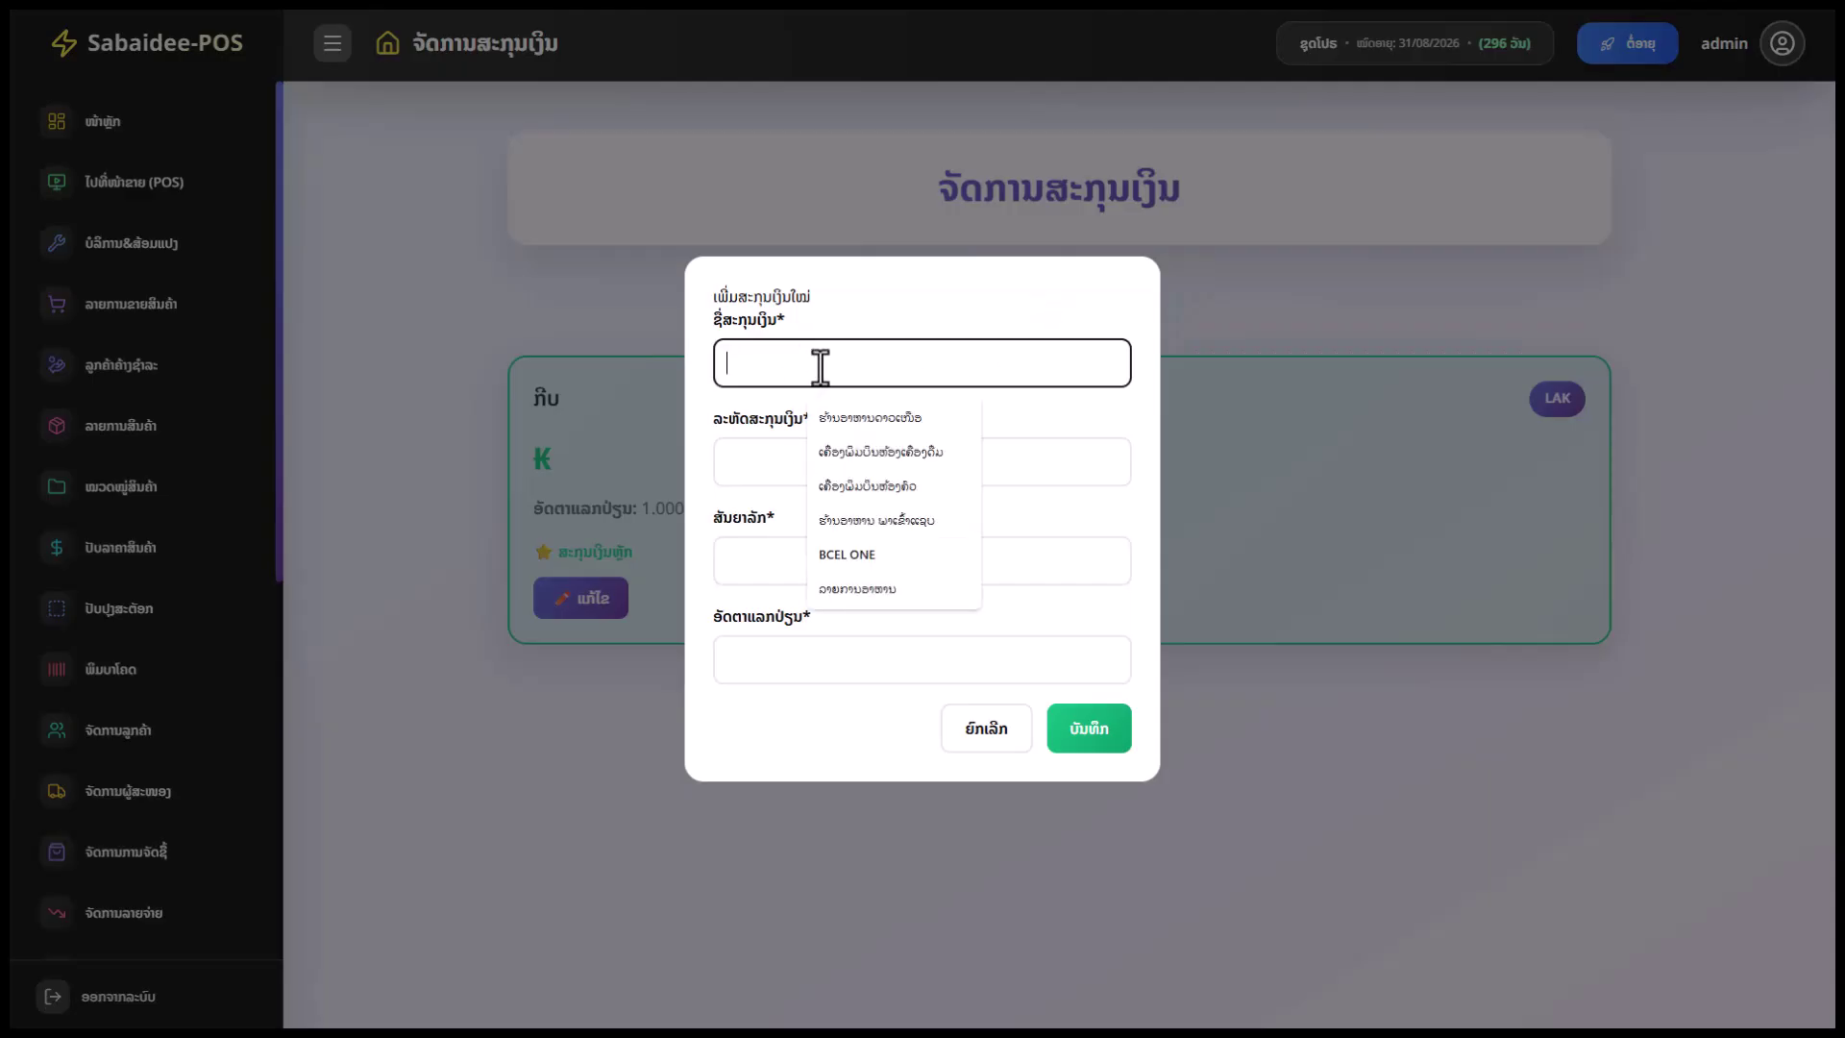
pyautogui.click(768, 367)
pyautogui.click(758, 458)
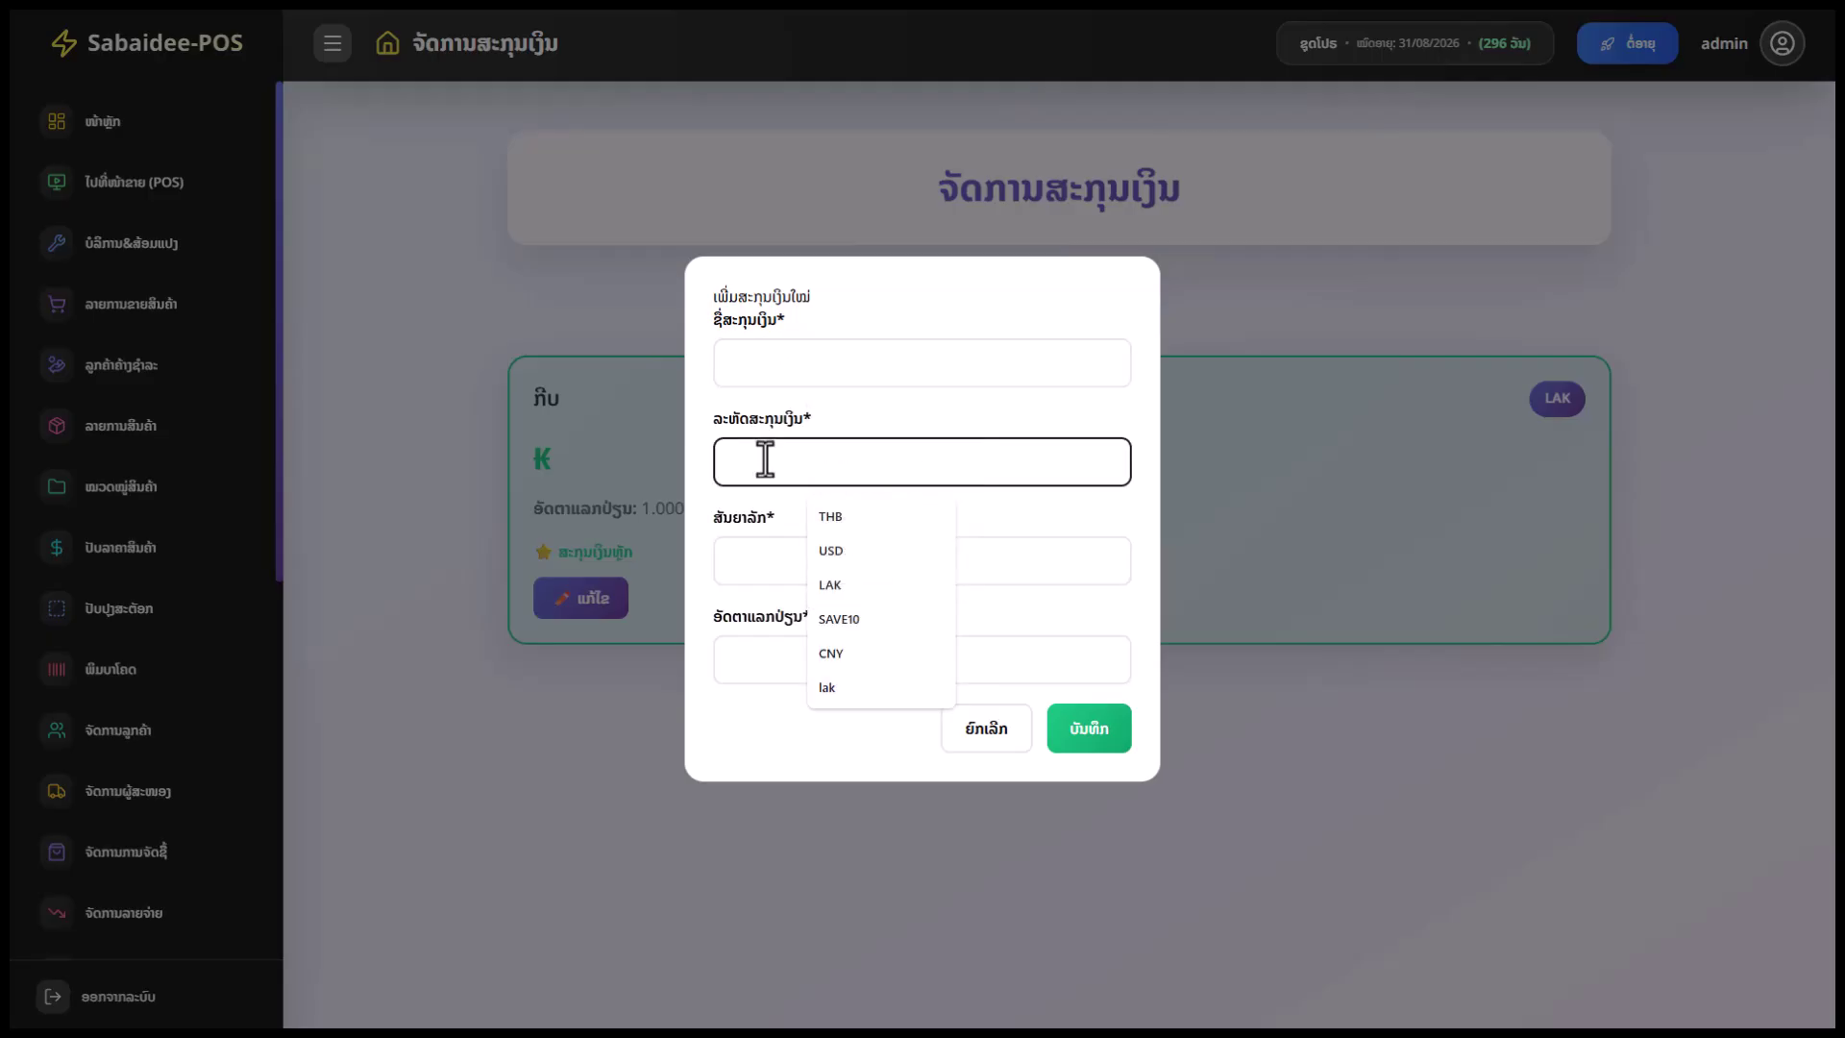
pyautogui.click(865, 521)
pyautogui.click(780, 544)
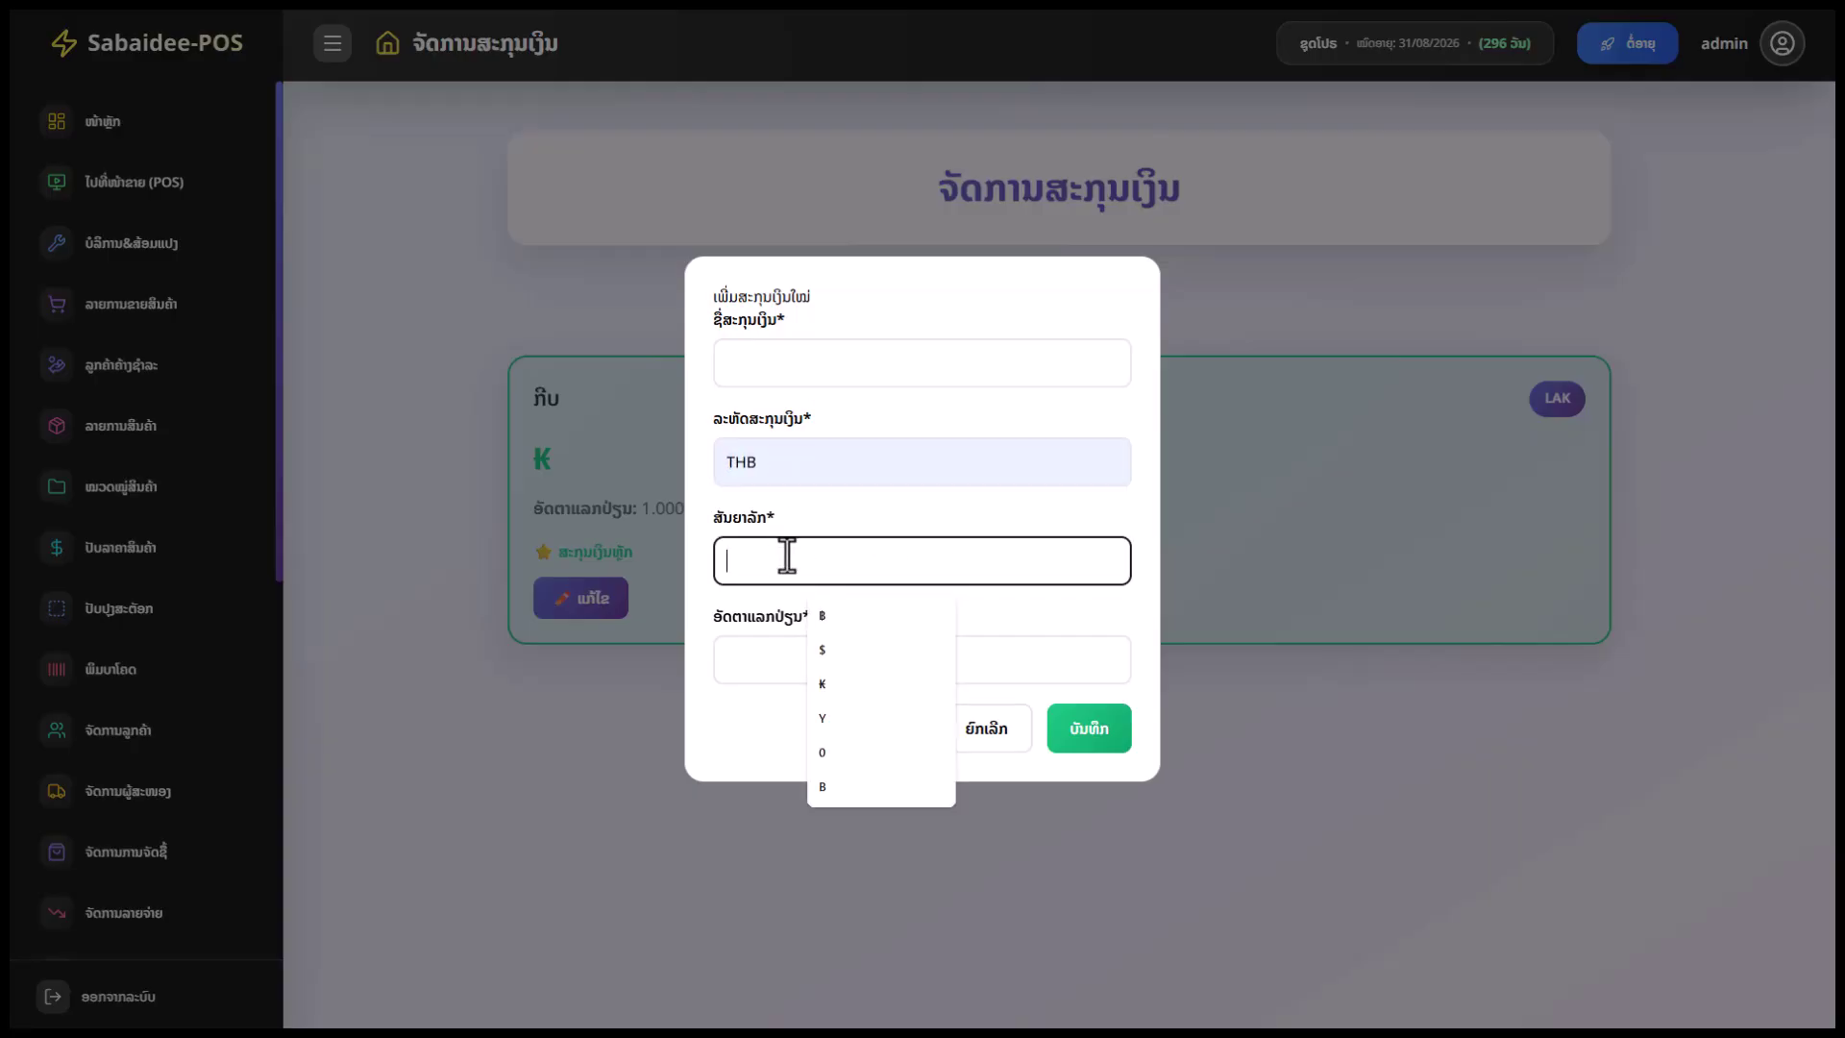
pyautogui.click(833, 619)
pyautogui.click(787, 656)
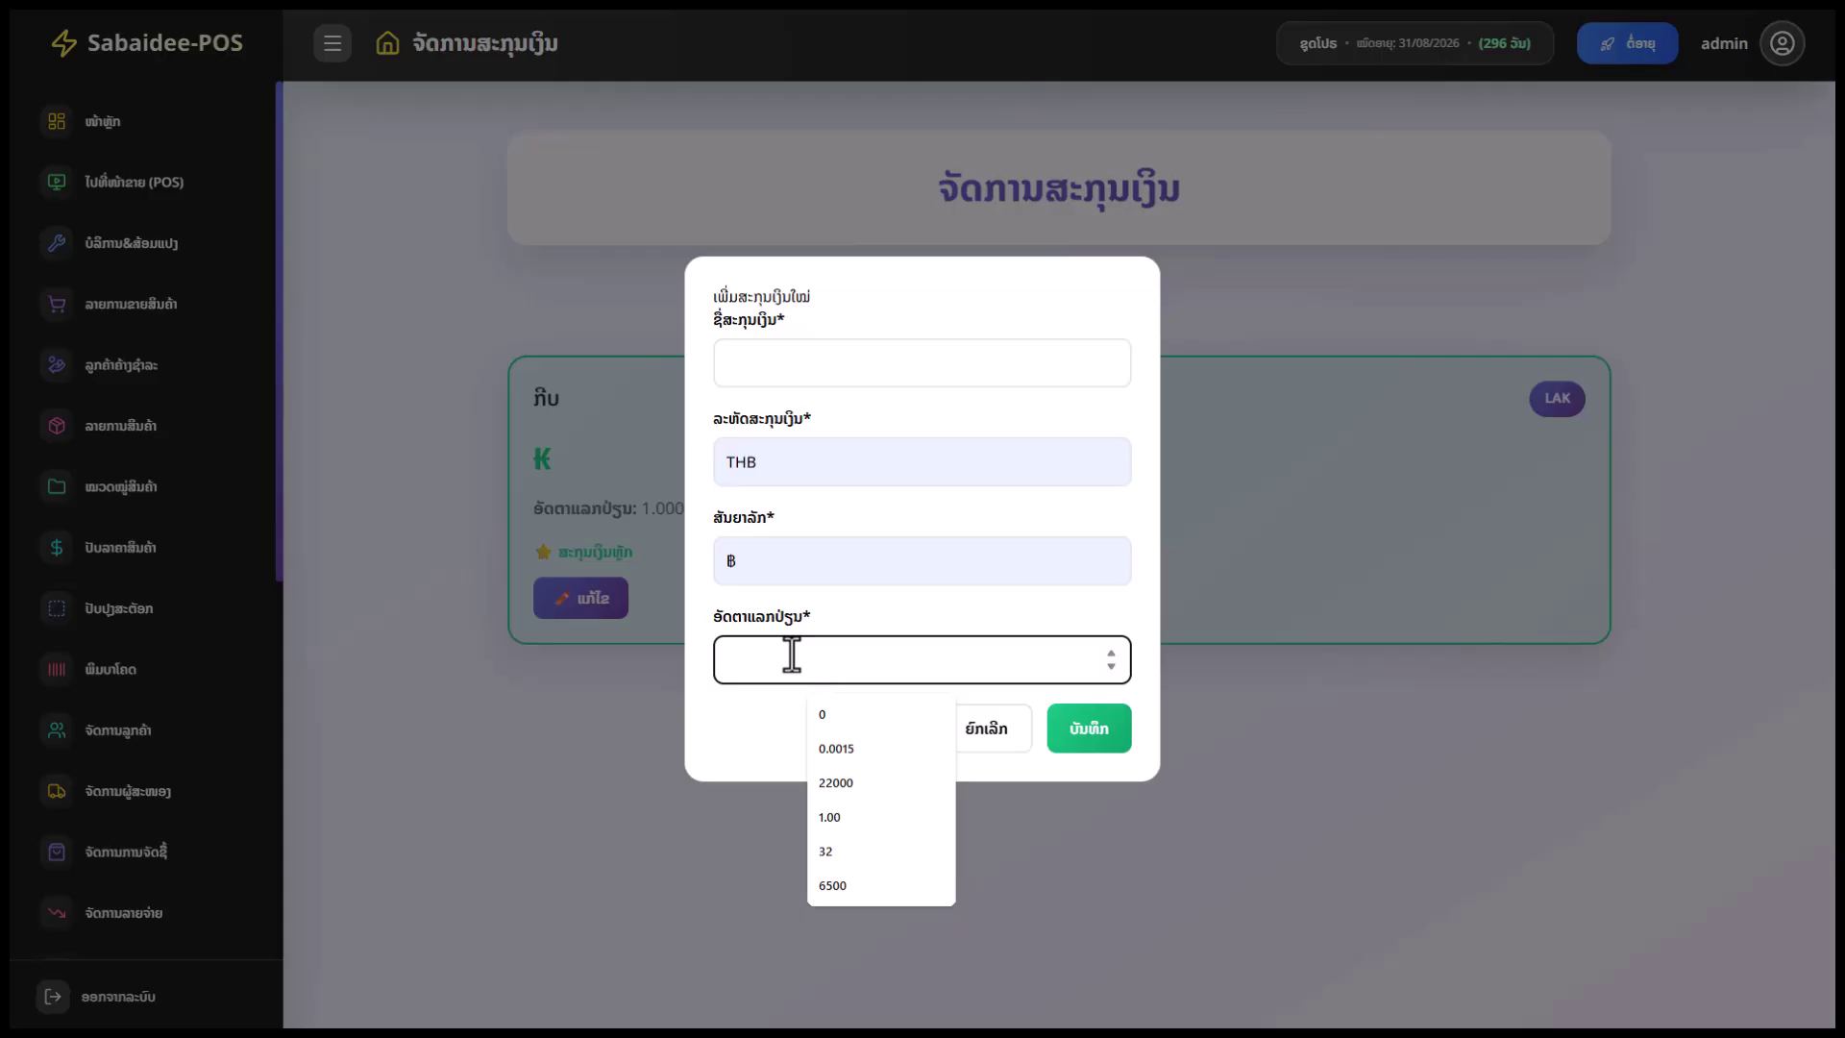
pyautogui.click(1004, 728)
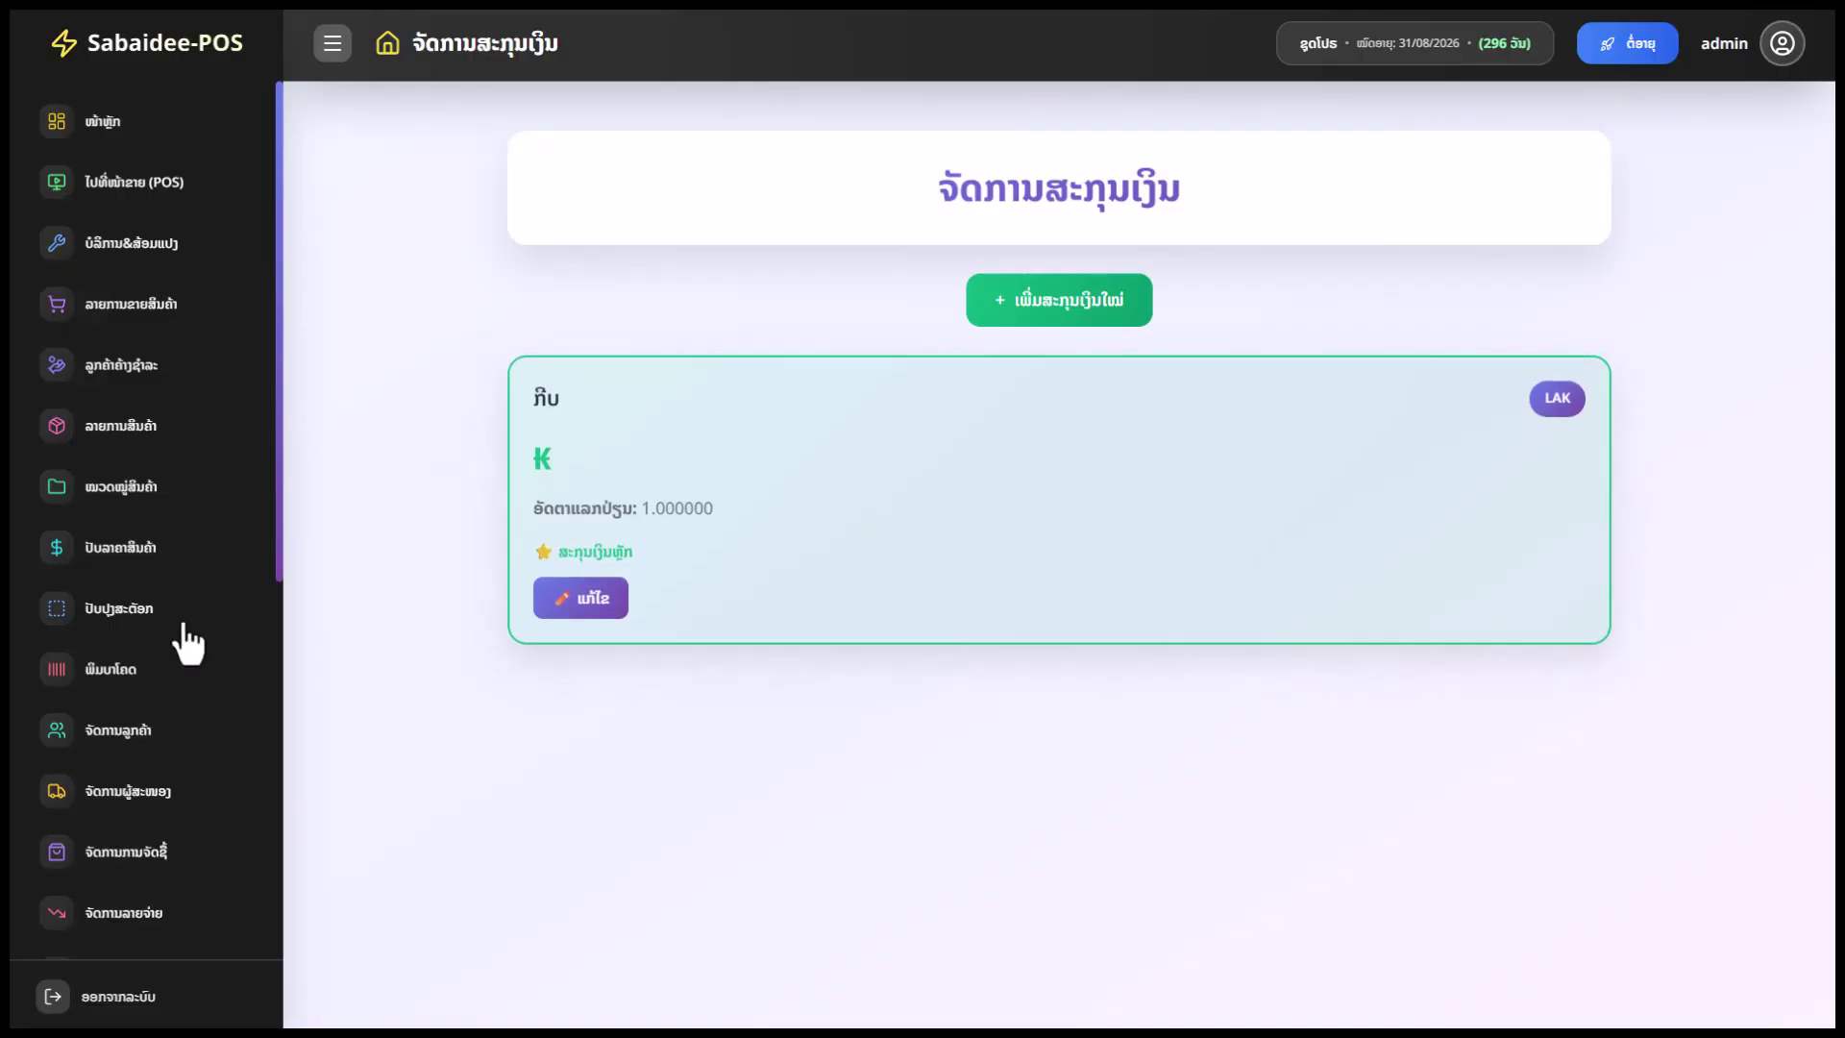
# Go to the dashboard and review the stat cards, 2025 monthly sales chart and category breakdown
pyautogui.scroll(-5, 224, 800)
pyautogui.scroll(6, 228, 788)
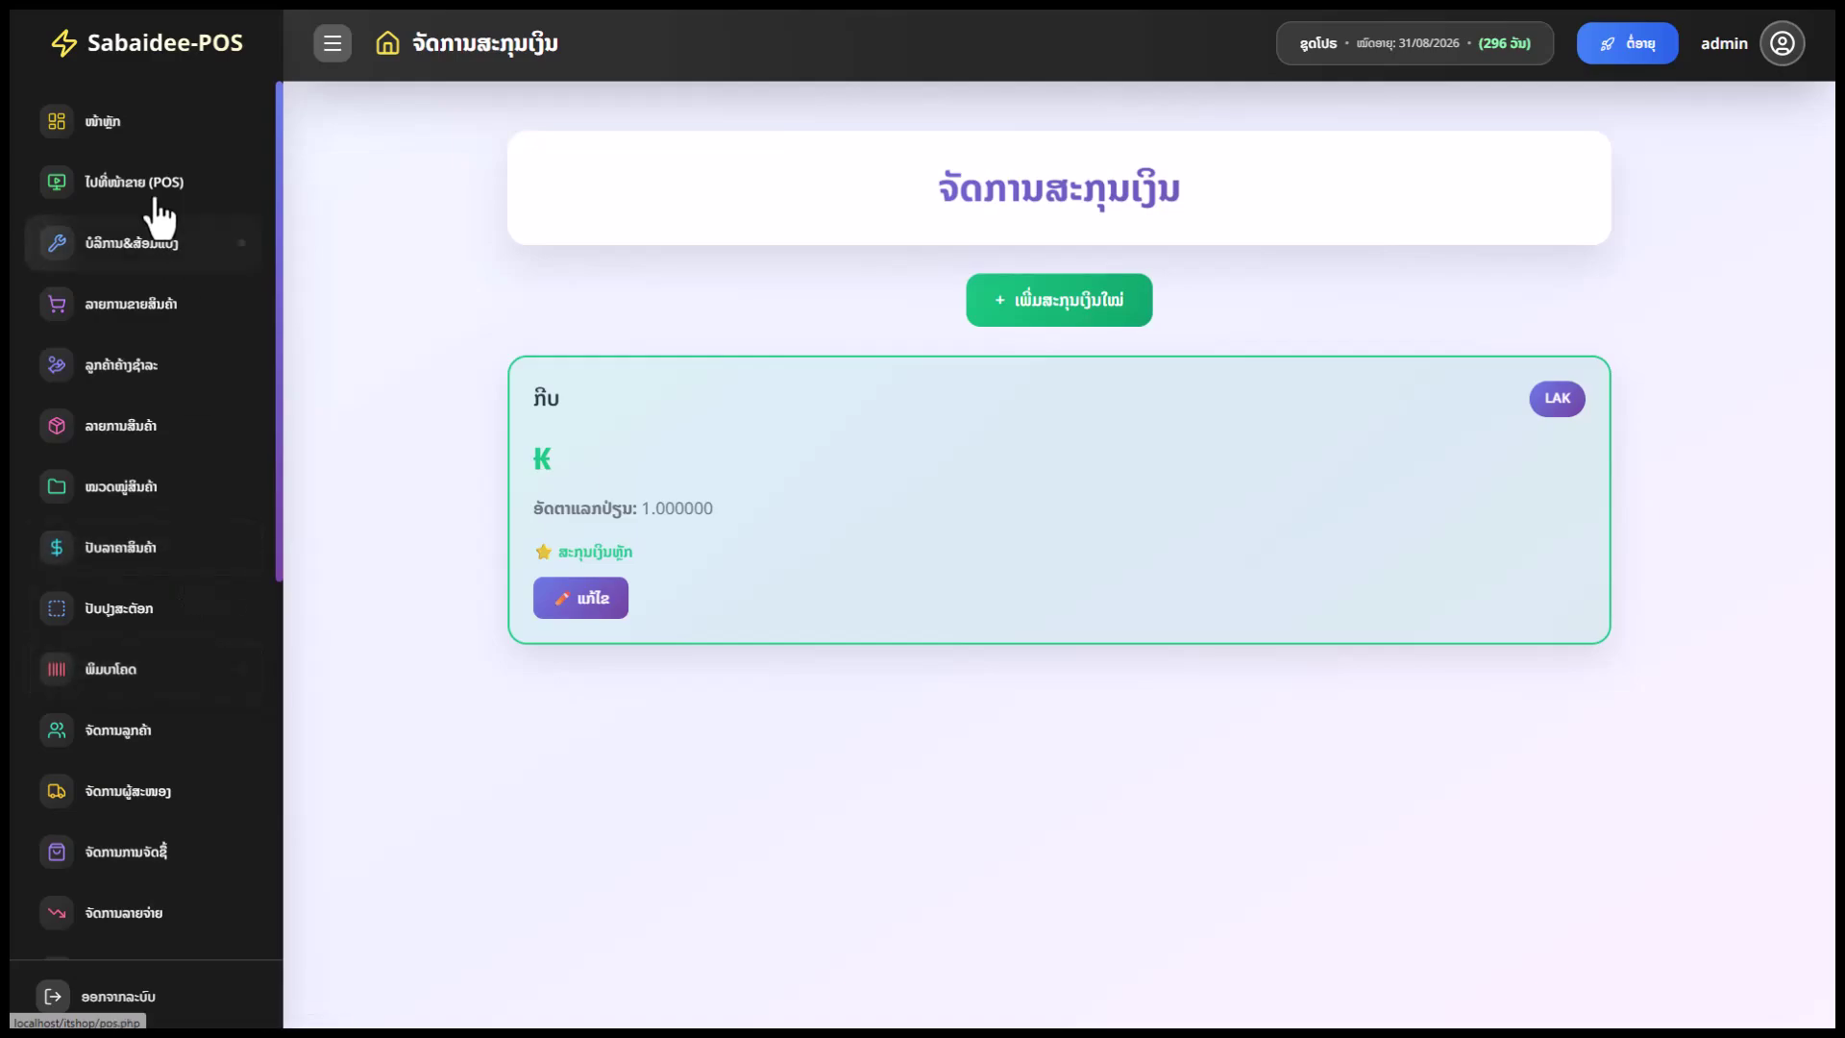
pyautogui.click(135, 123)
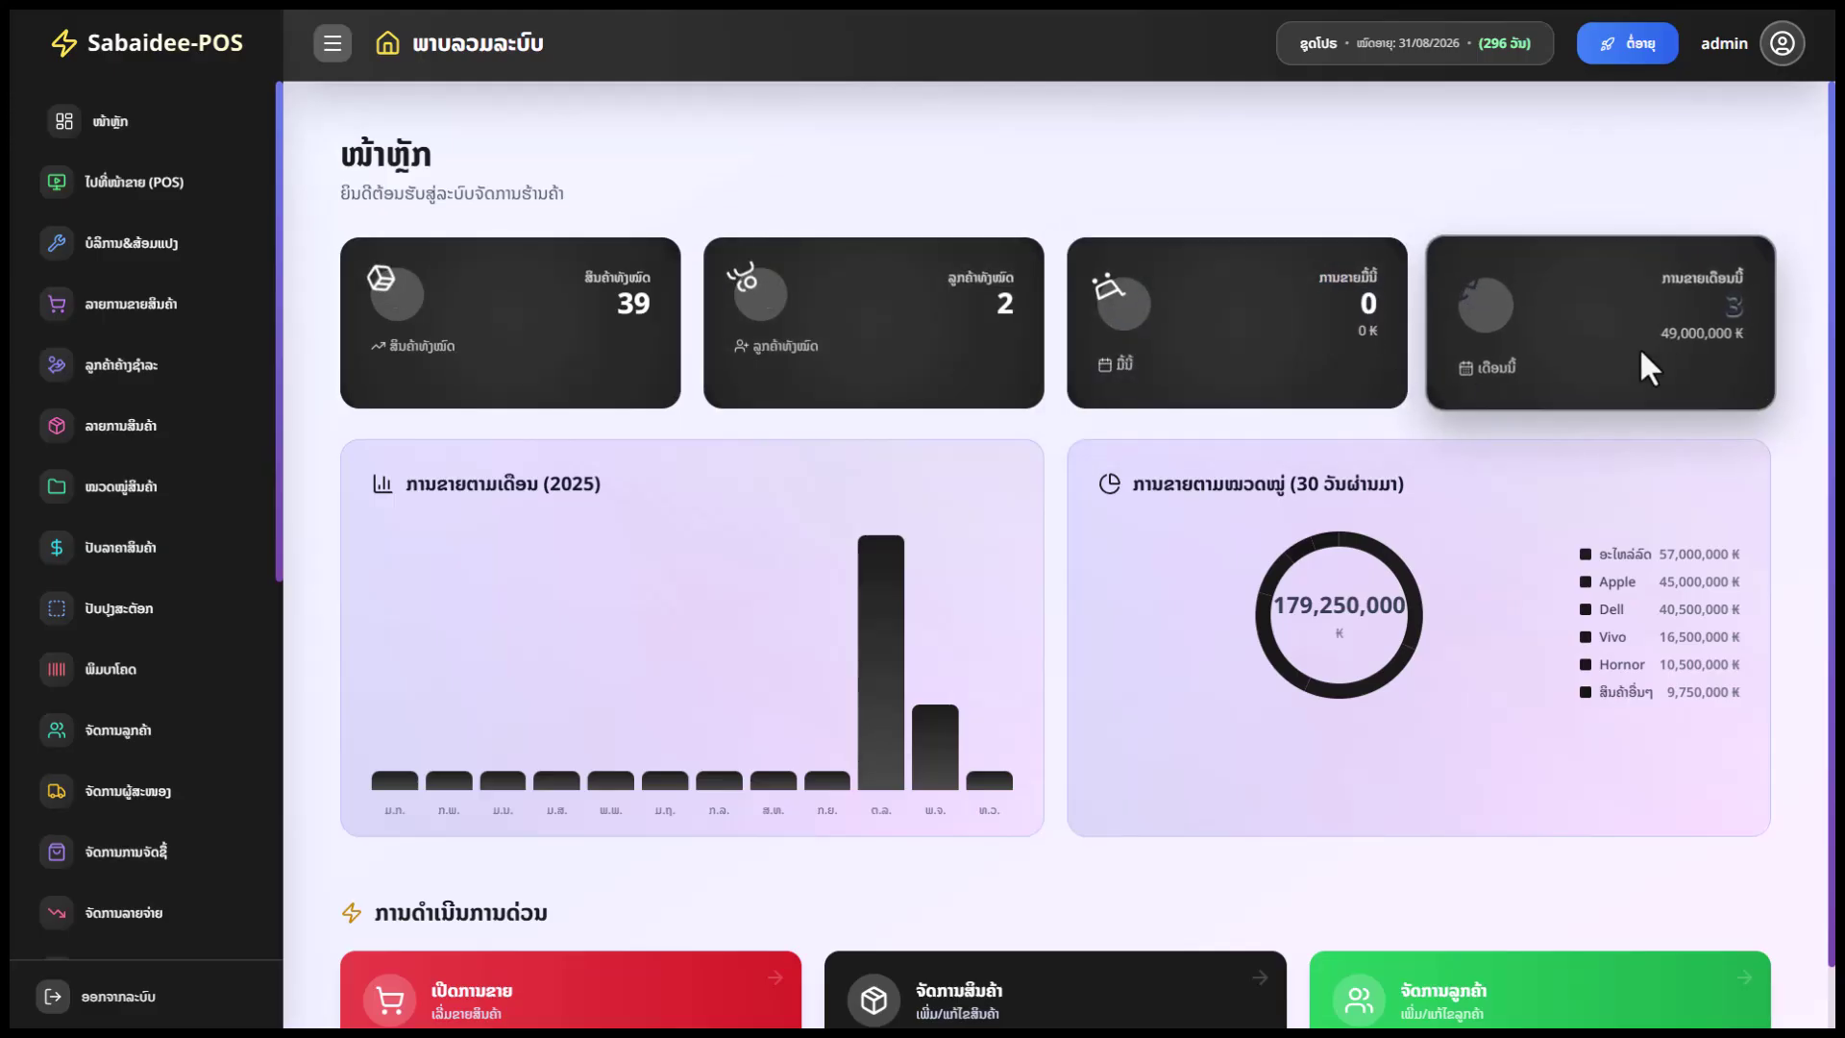
pyautogui.scroll(-1, 1706, 325)
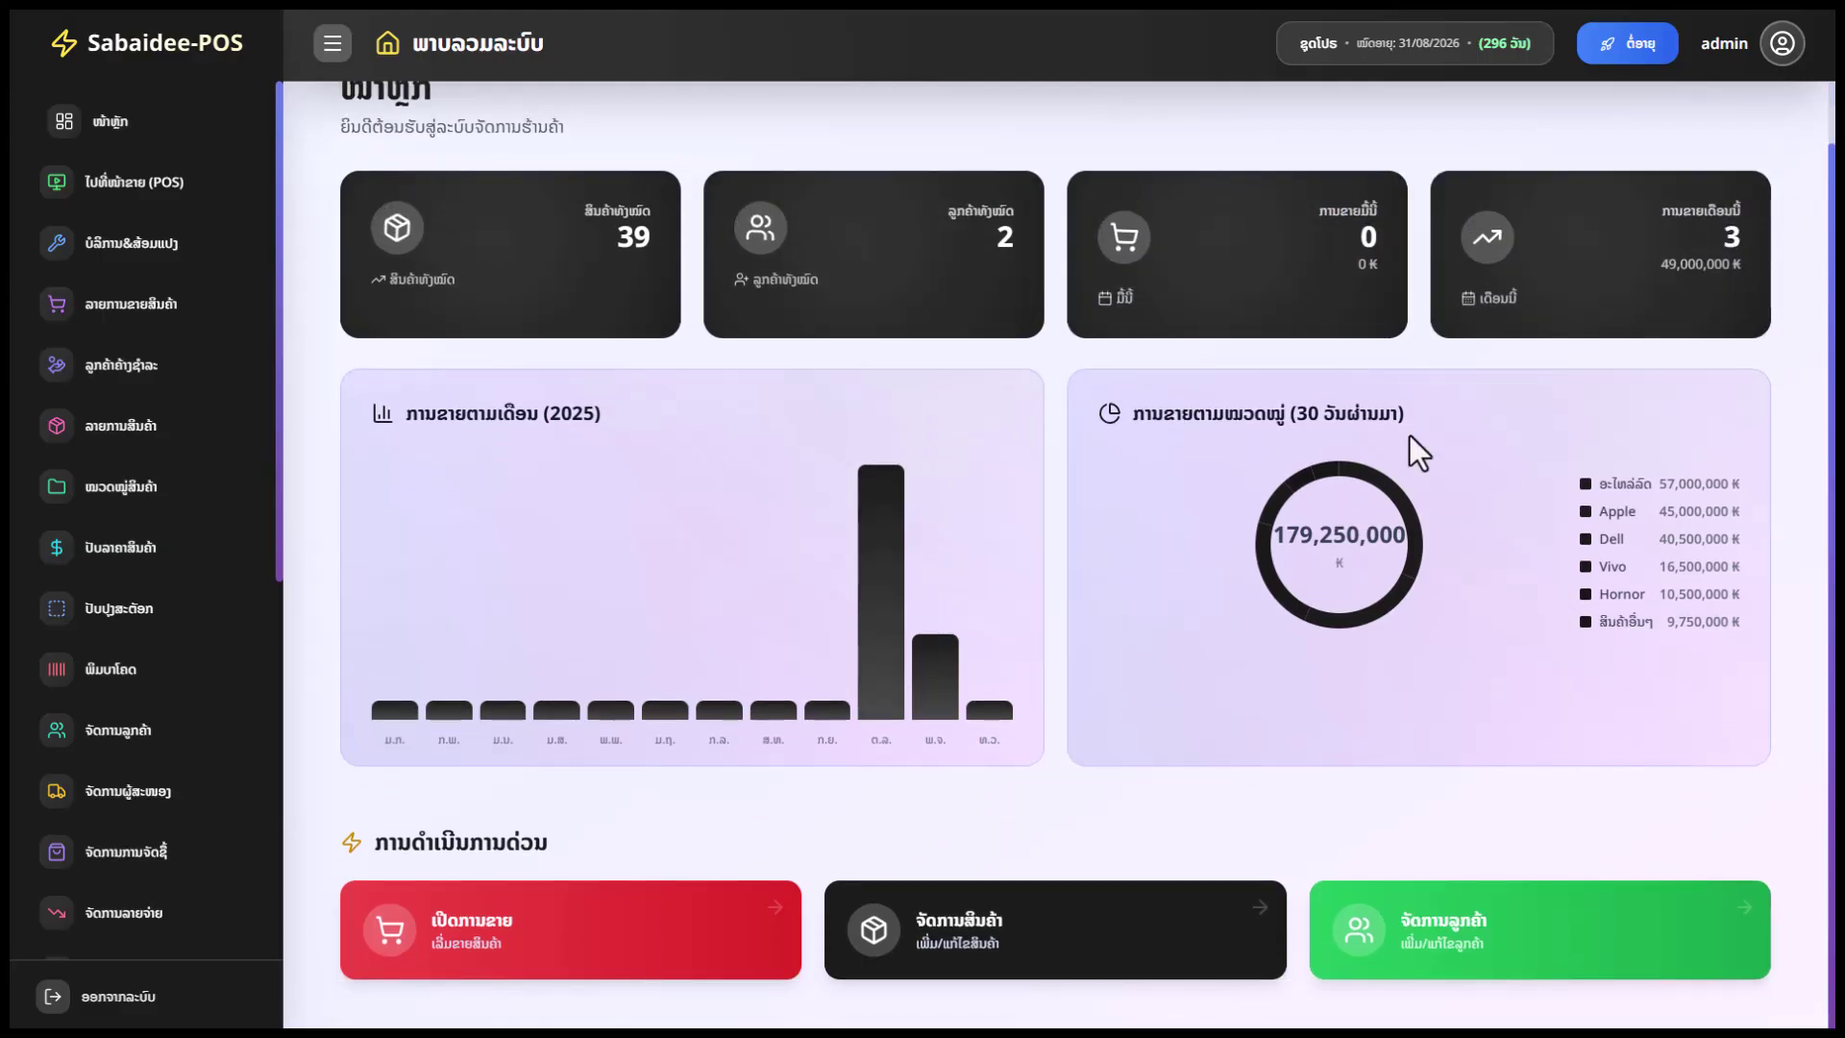
pyautogui.moveTo(1403, 419); pyautogui.dragTo(1256, 411)
pyautogui.click(1420, 423)
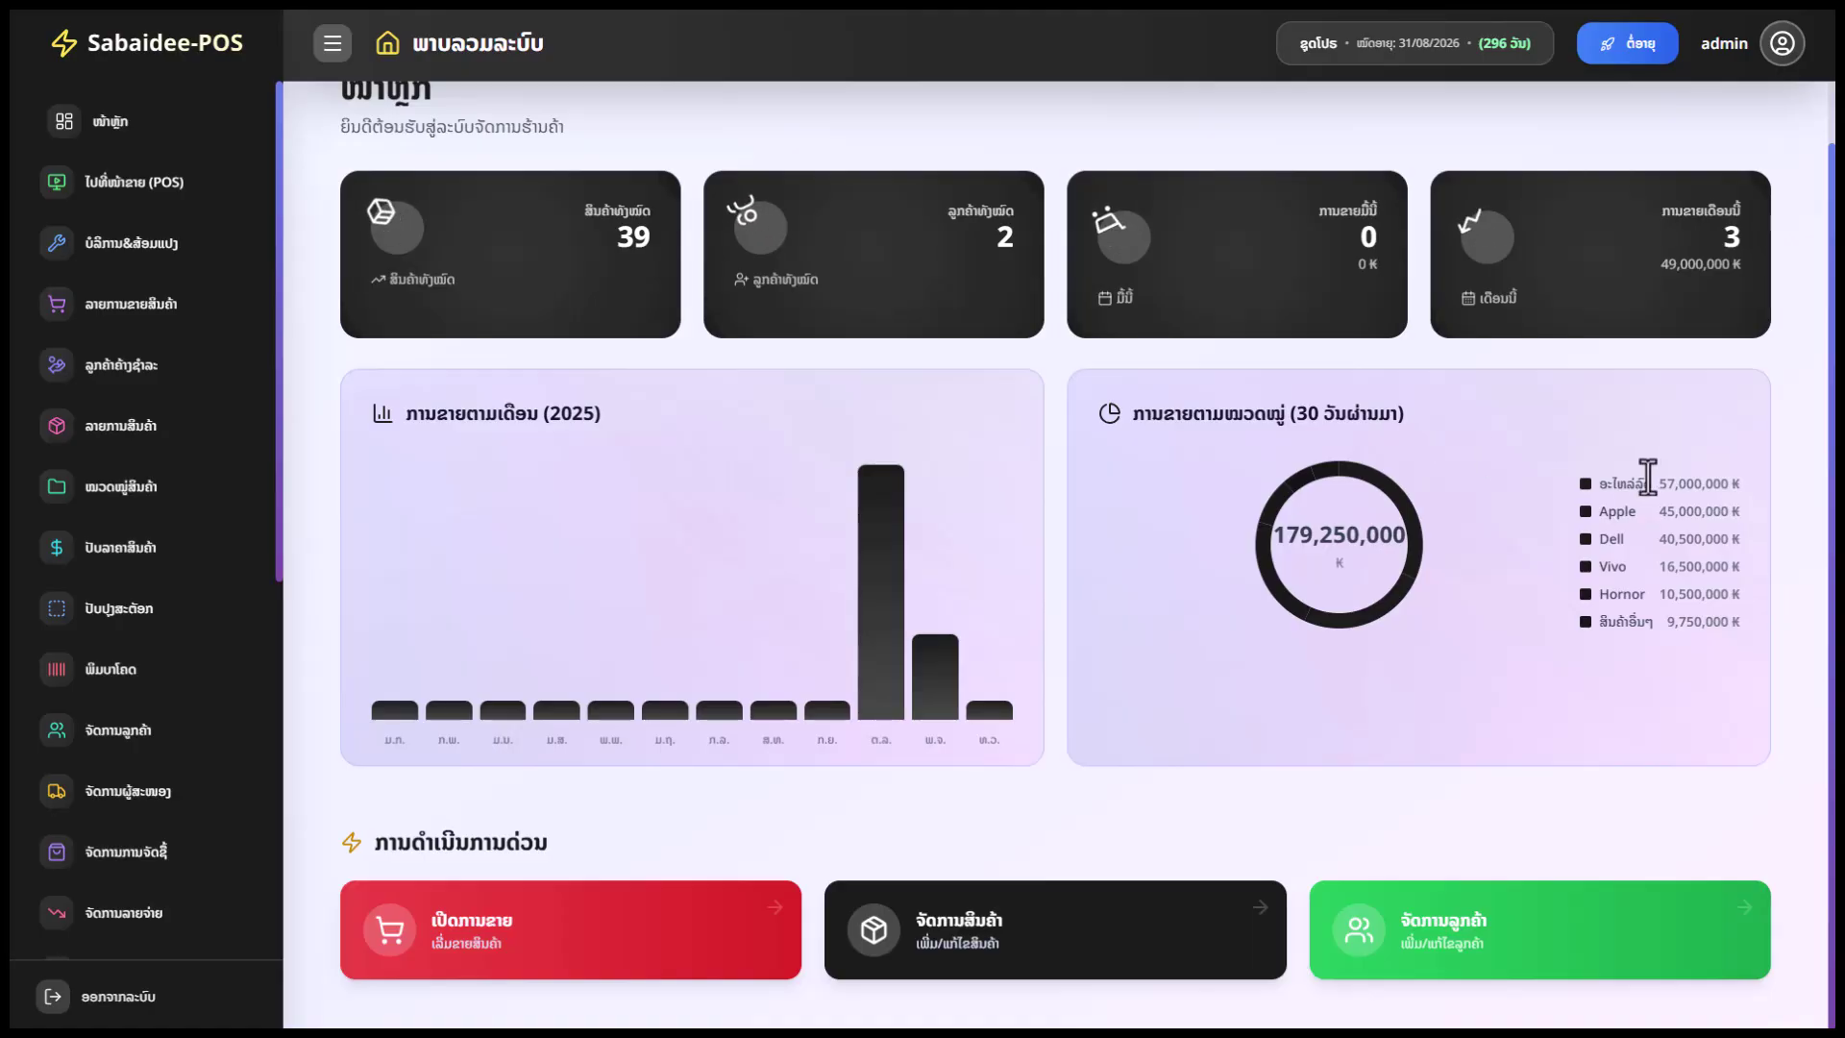
pyautogui.moveTo(898, 665)
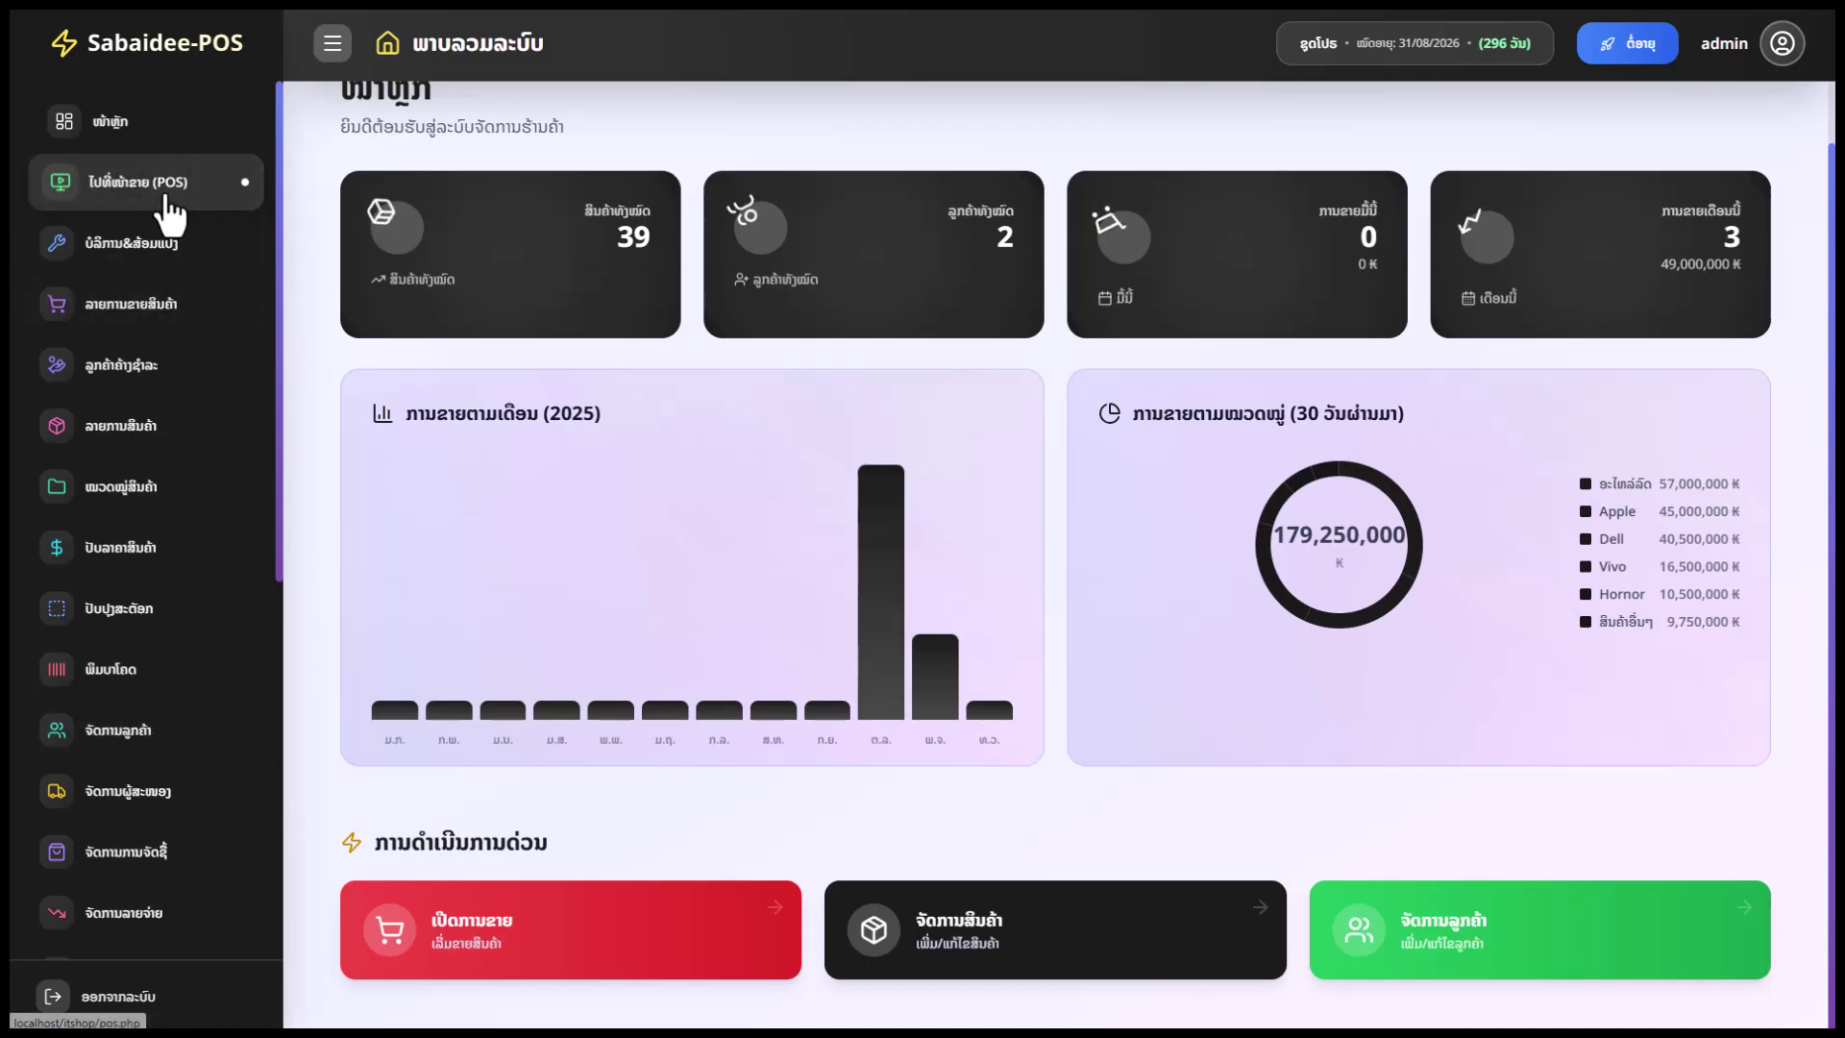
pyautogui.scroll(1, 428, 293)
# Open the point-of-sale screen and toggle the category list and category sidebar
pyautogui.click(56, 197)
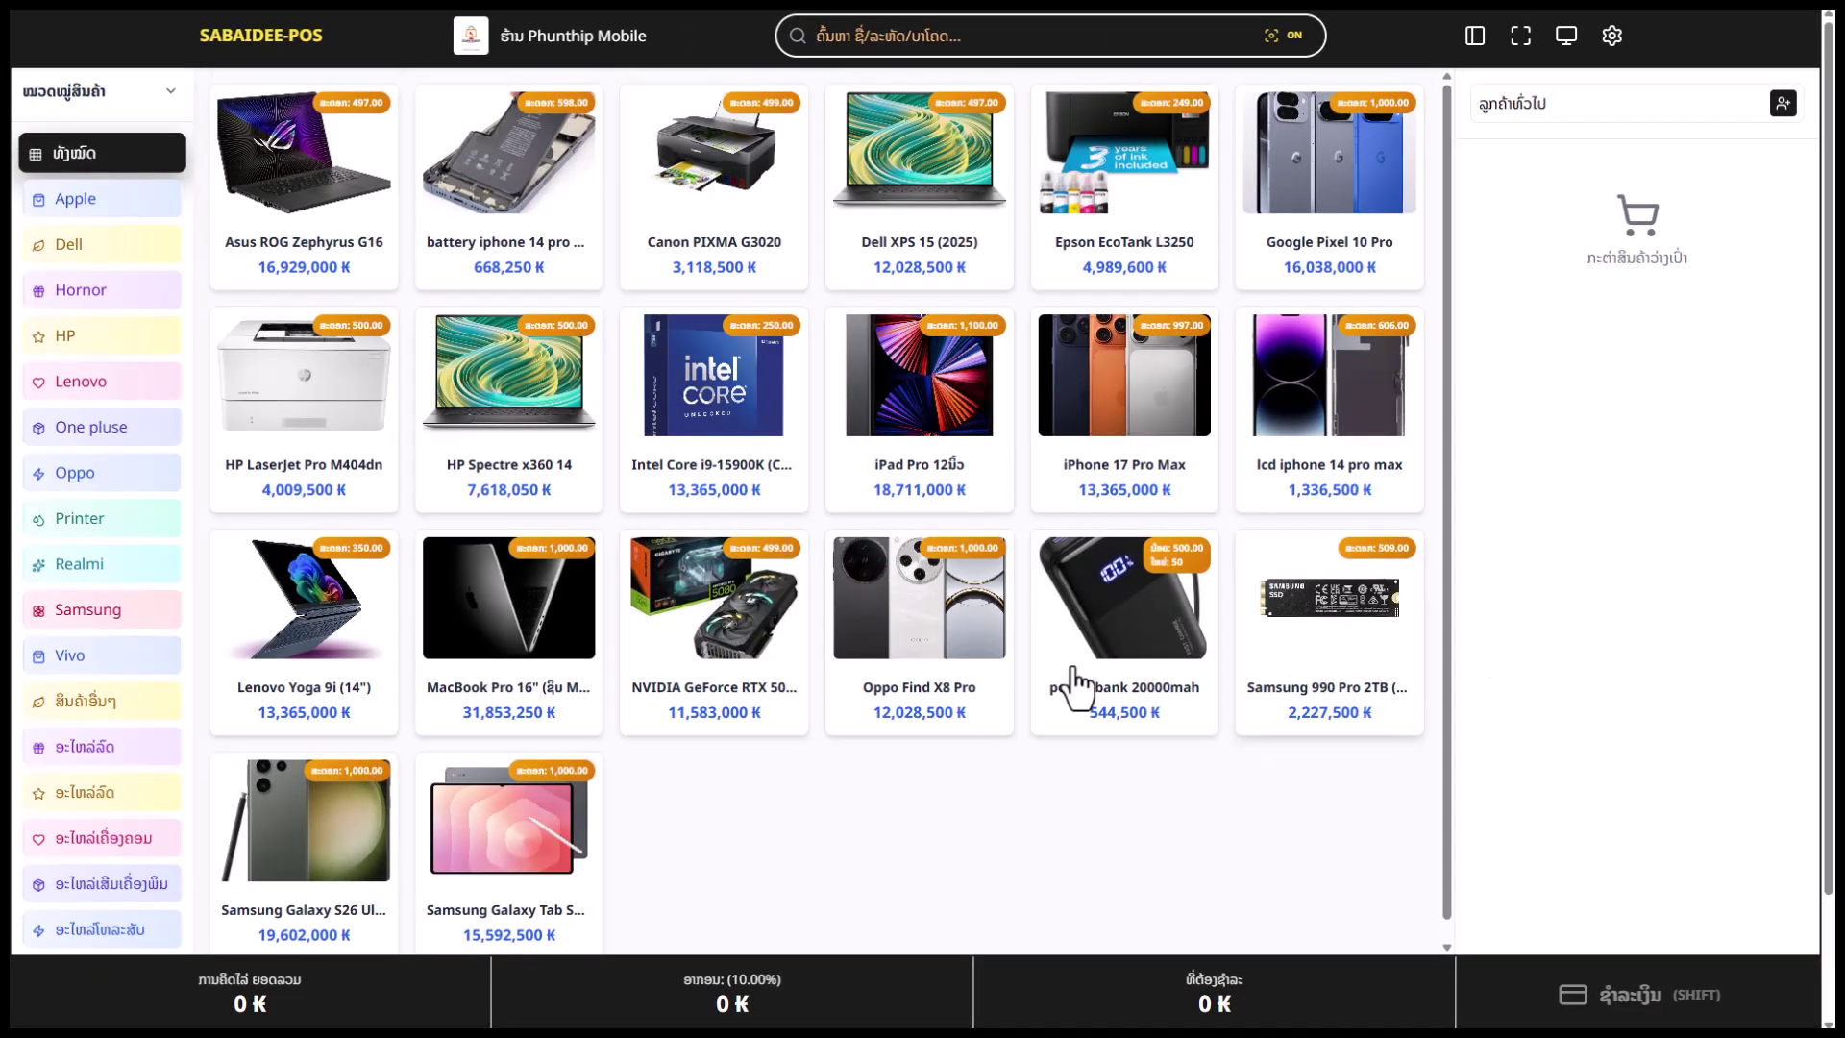
pyautogui.click(169, 92)
pyautogui.click(168, 92)
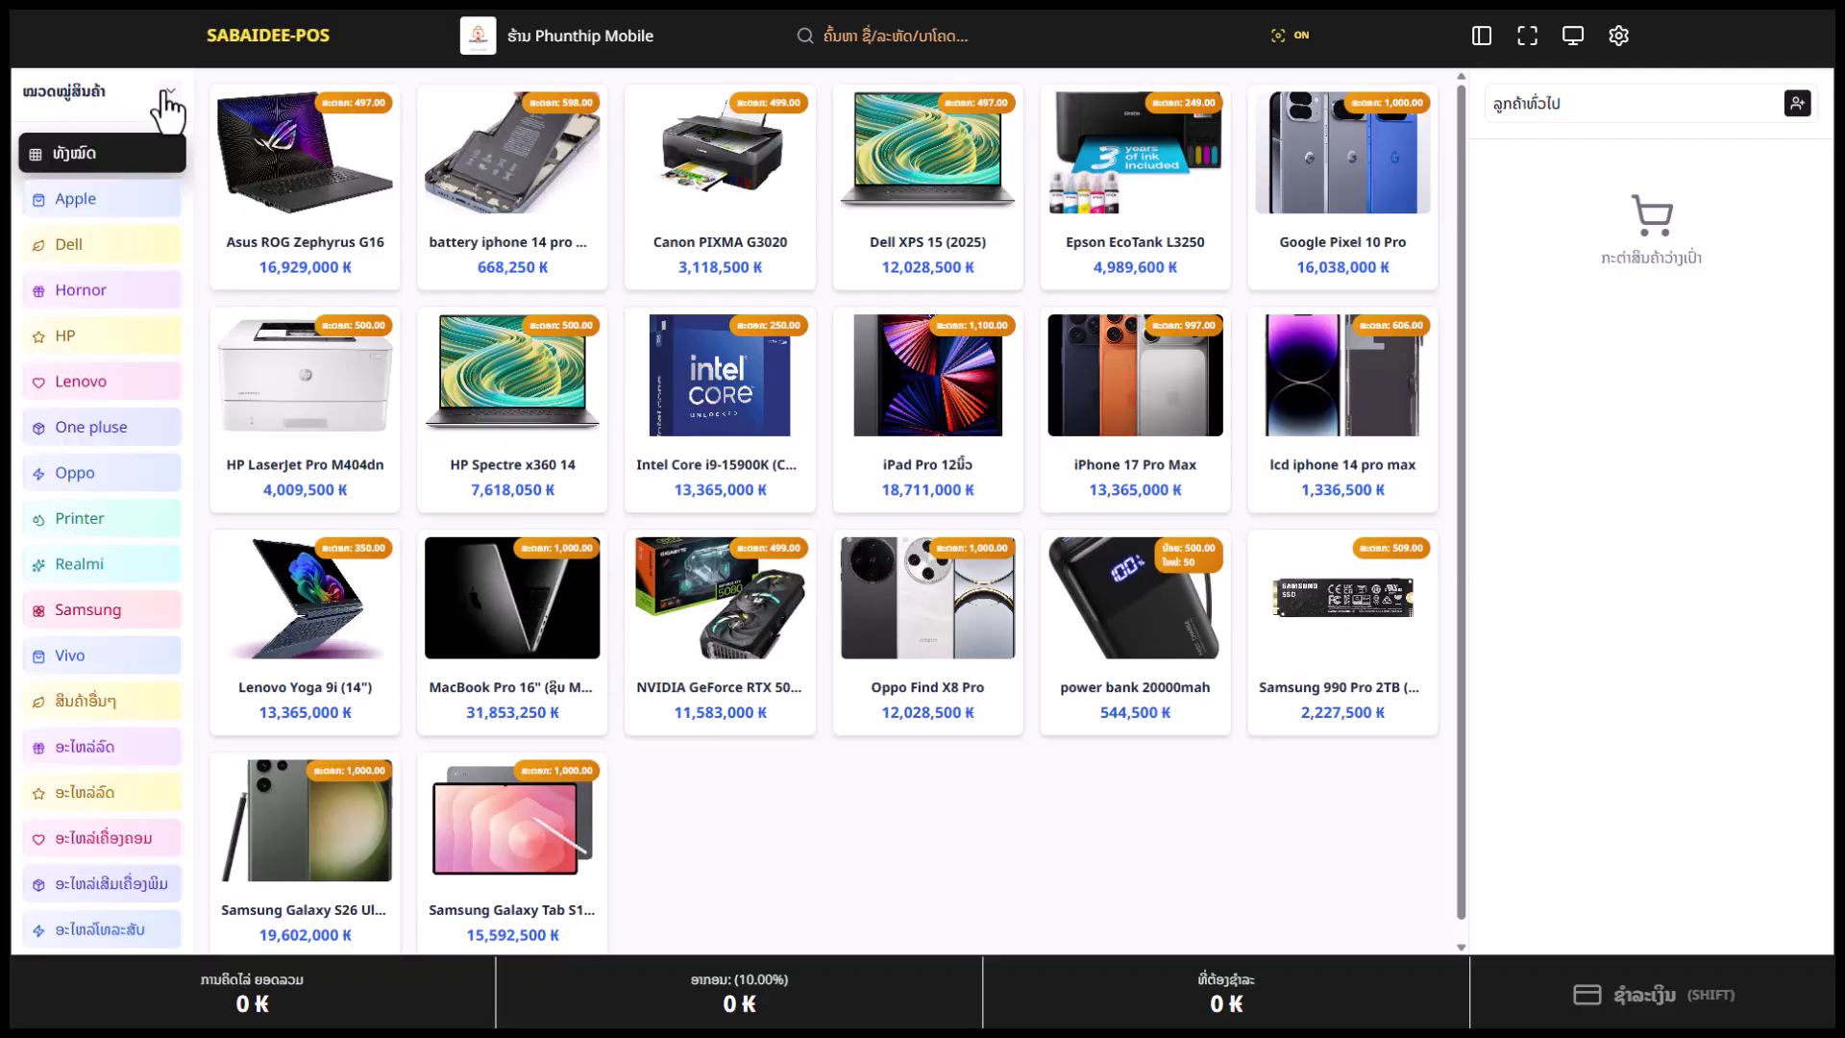
pyautogui.click(168, 92)
pyautogui.click(168, 93)
pyautogui.click(1489, 50)
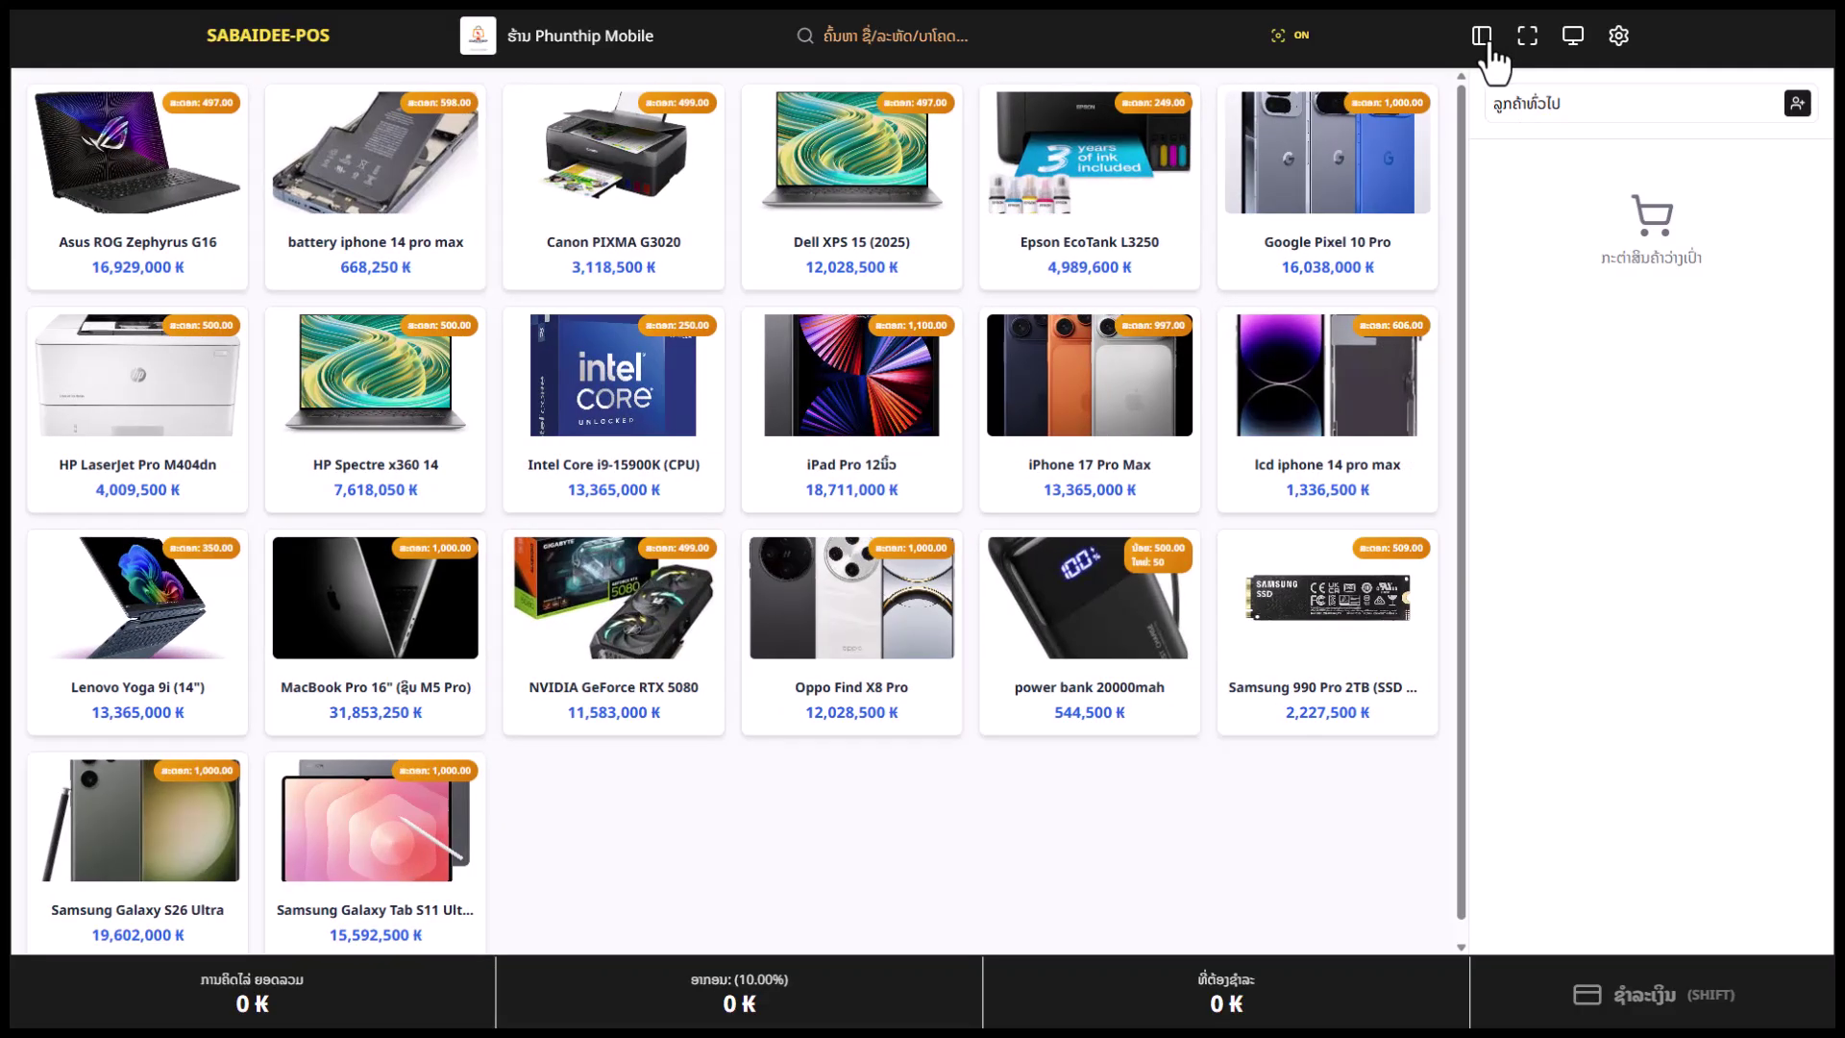
pyautogui.click(1485, 49)
pyautogui.click(1491, 54)
pyautogui.click(1490, 50)
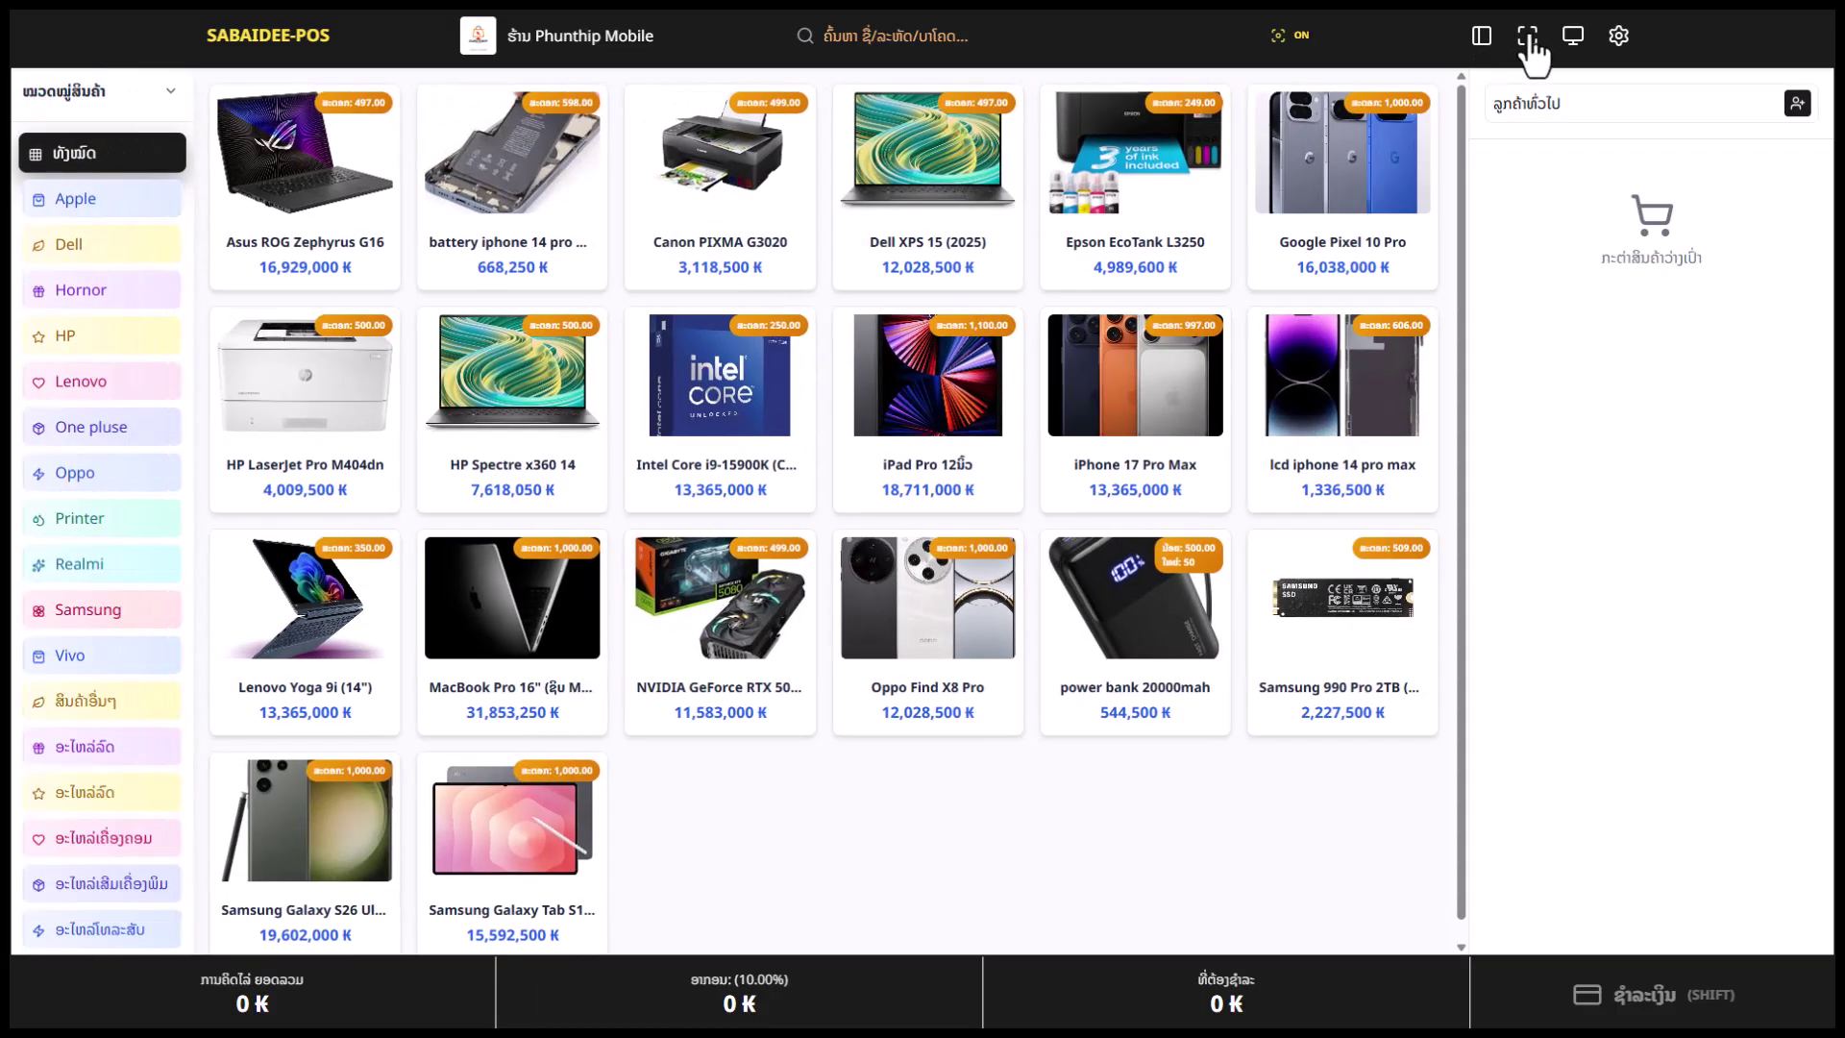
# Switch the sales screen to full screen and preview the customer-facing display
pyautogui.click(1528, 38)
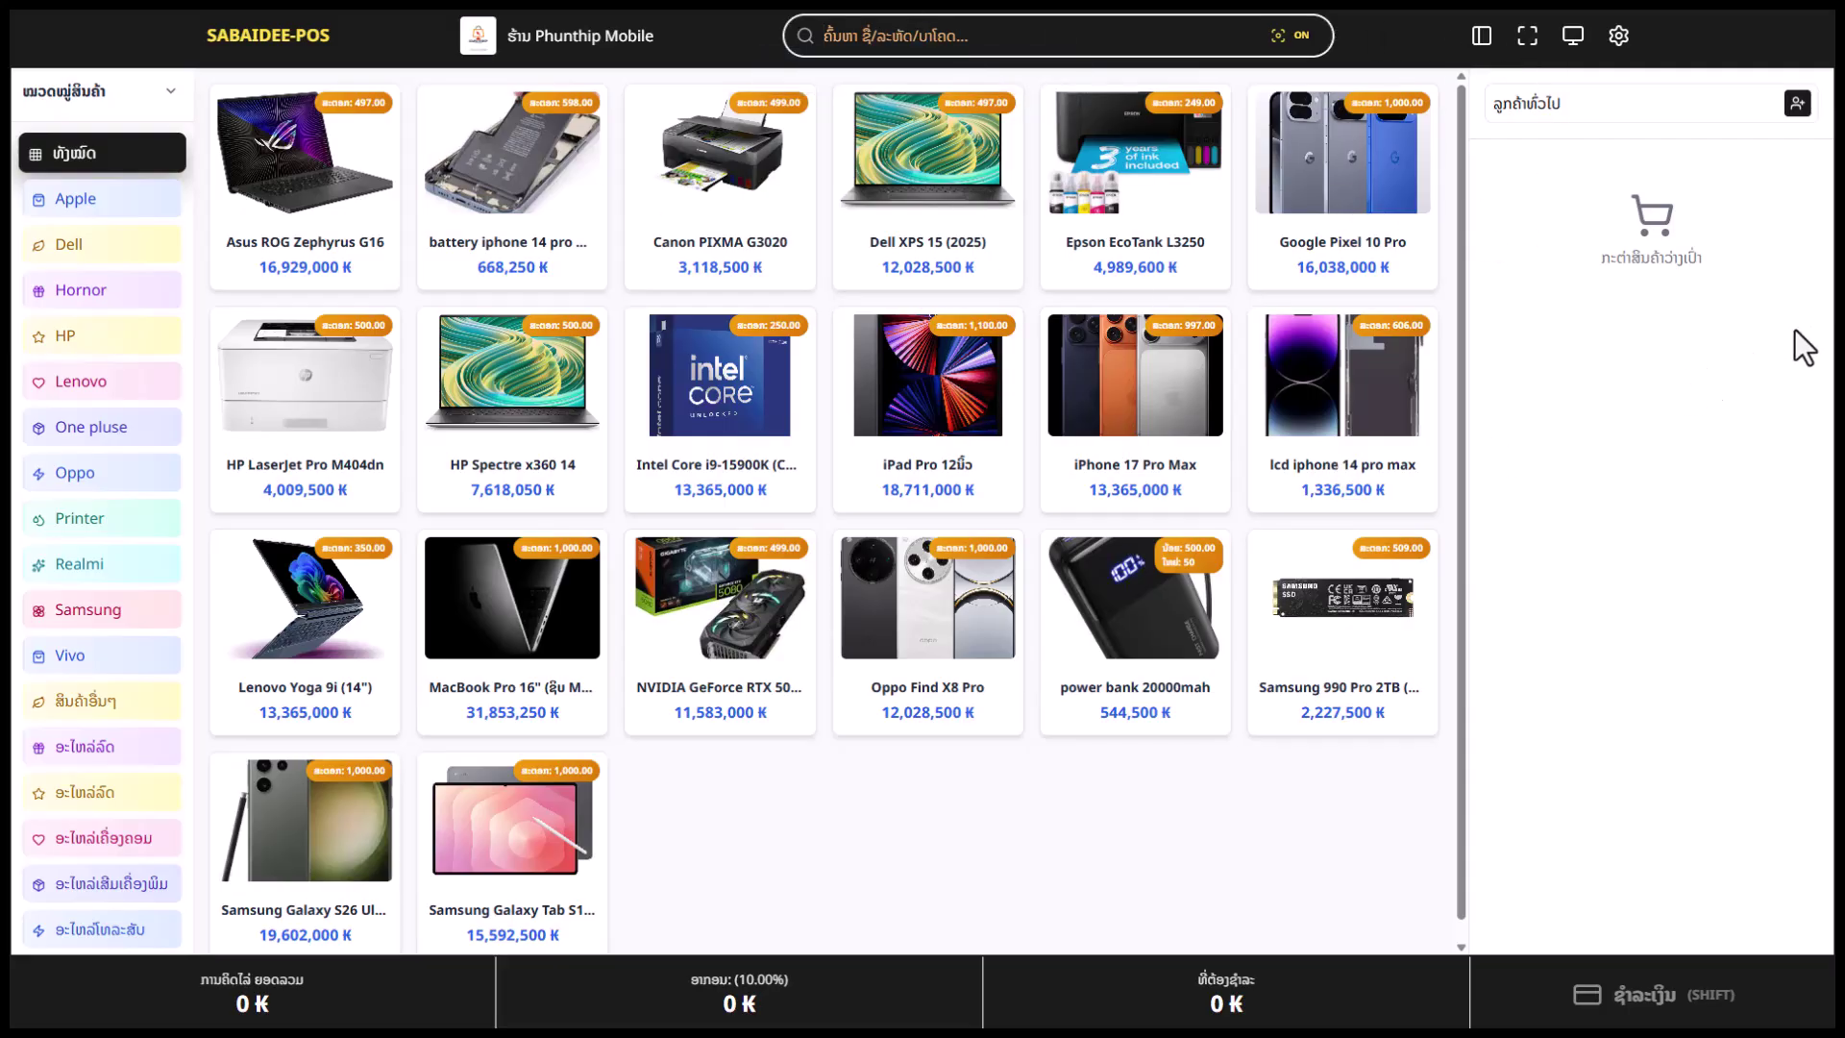
pyautogui.click(1572, 40)
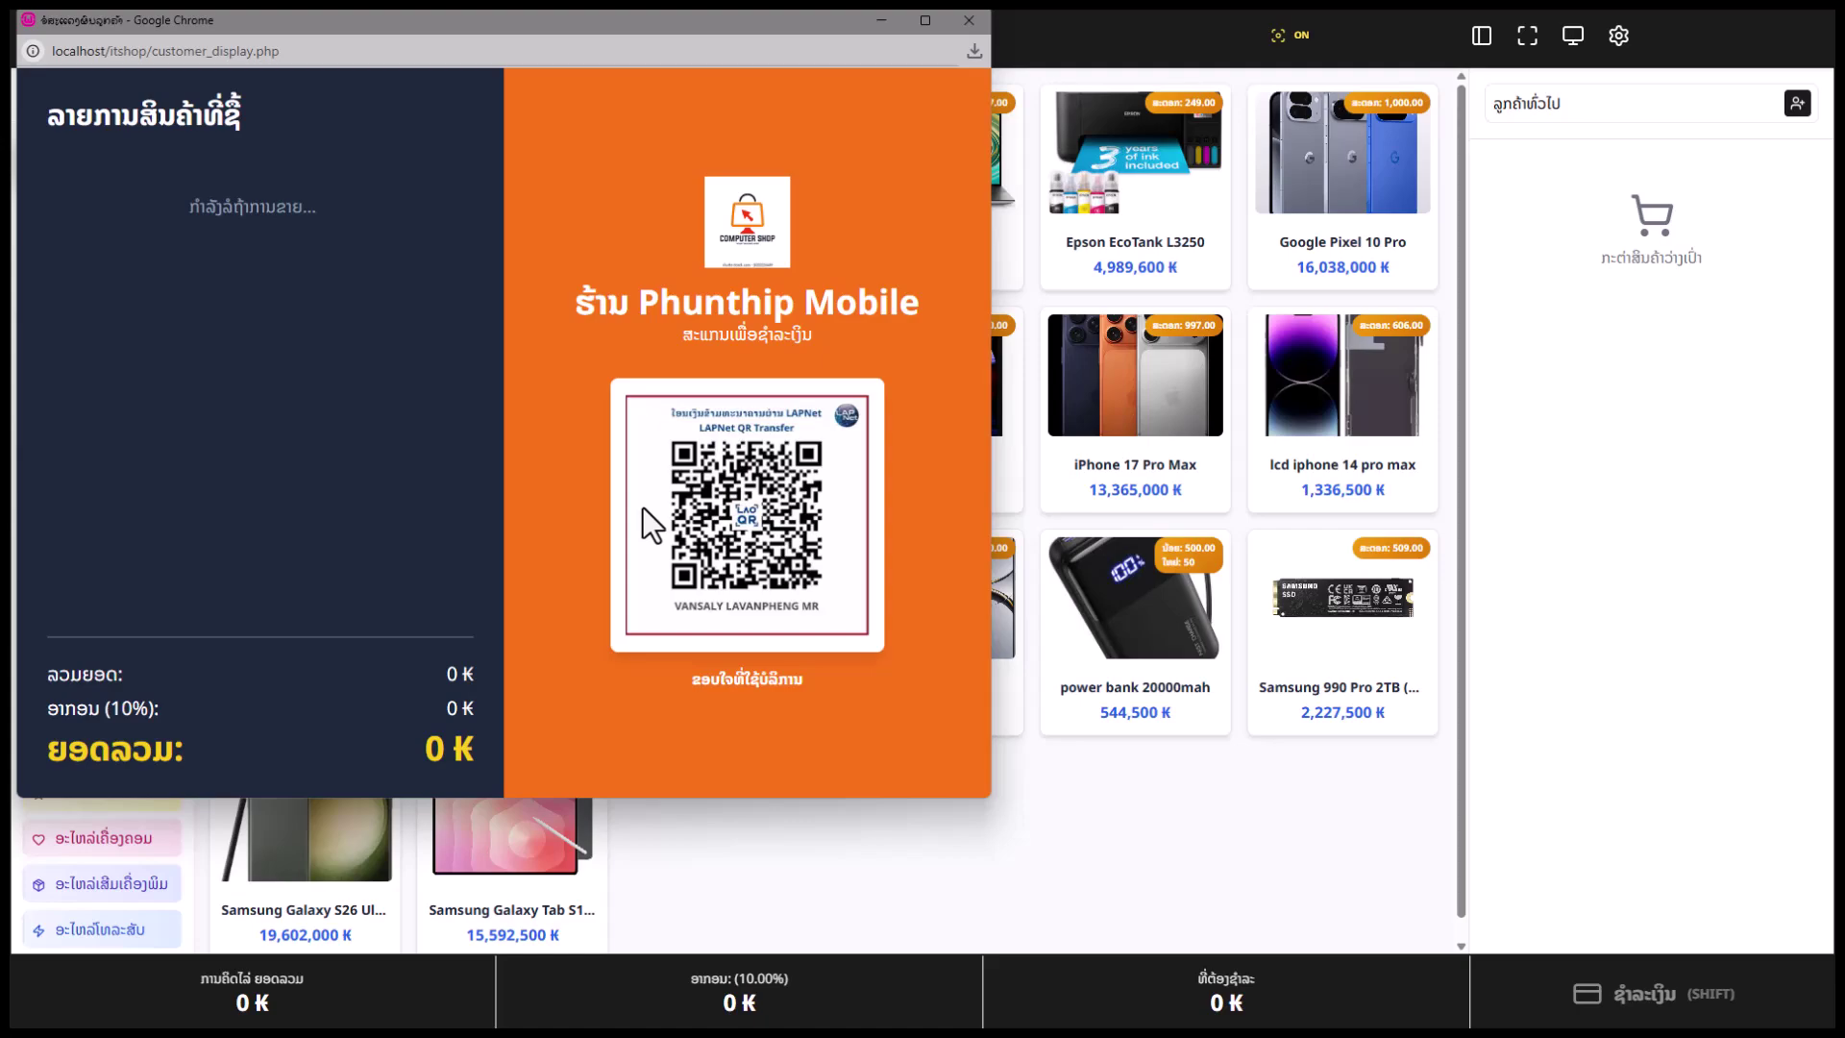
pyautogui.click(968, 20)
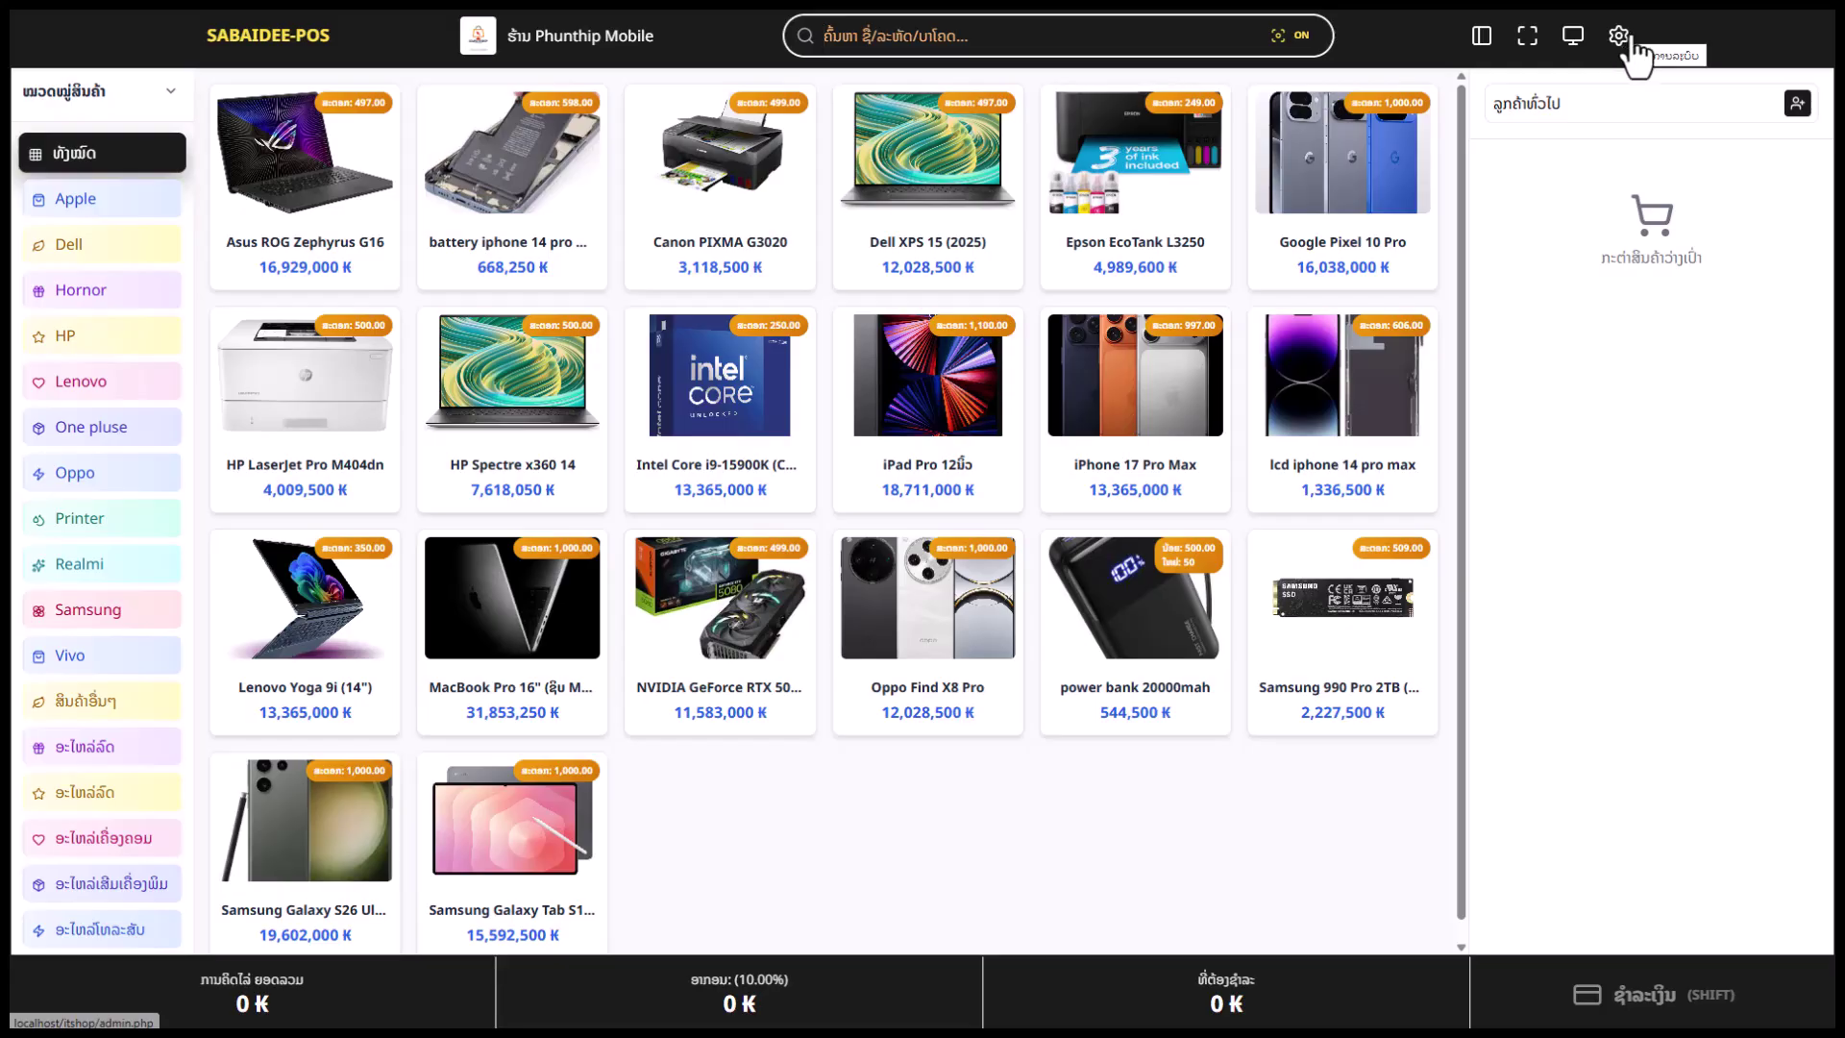
# Search 'lk', then filter by Apple, Dell, Hornor, Lenovo, Oppo and Printer before showing All
pyautogui.click(876, 39)
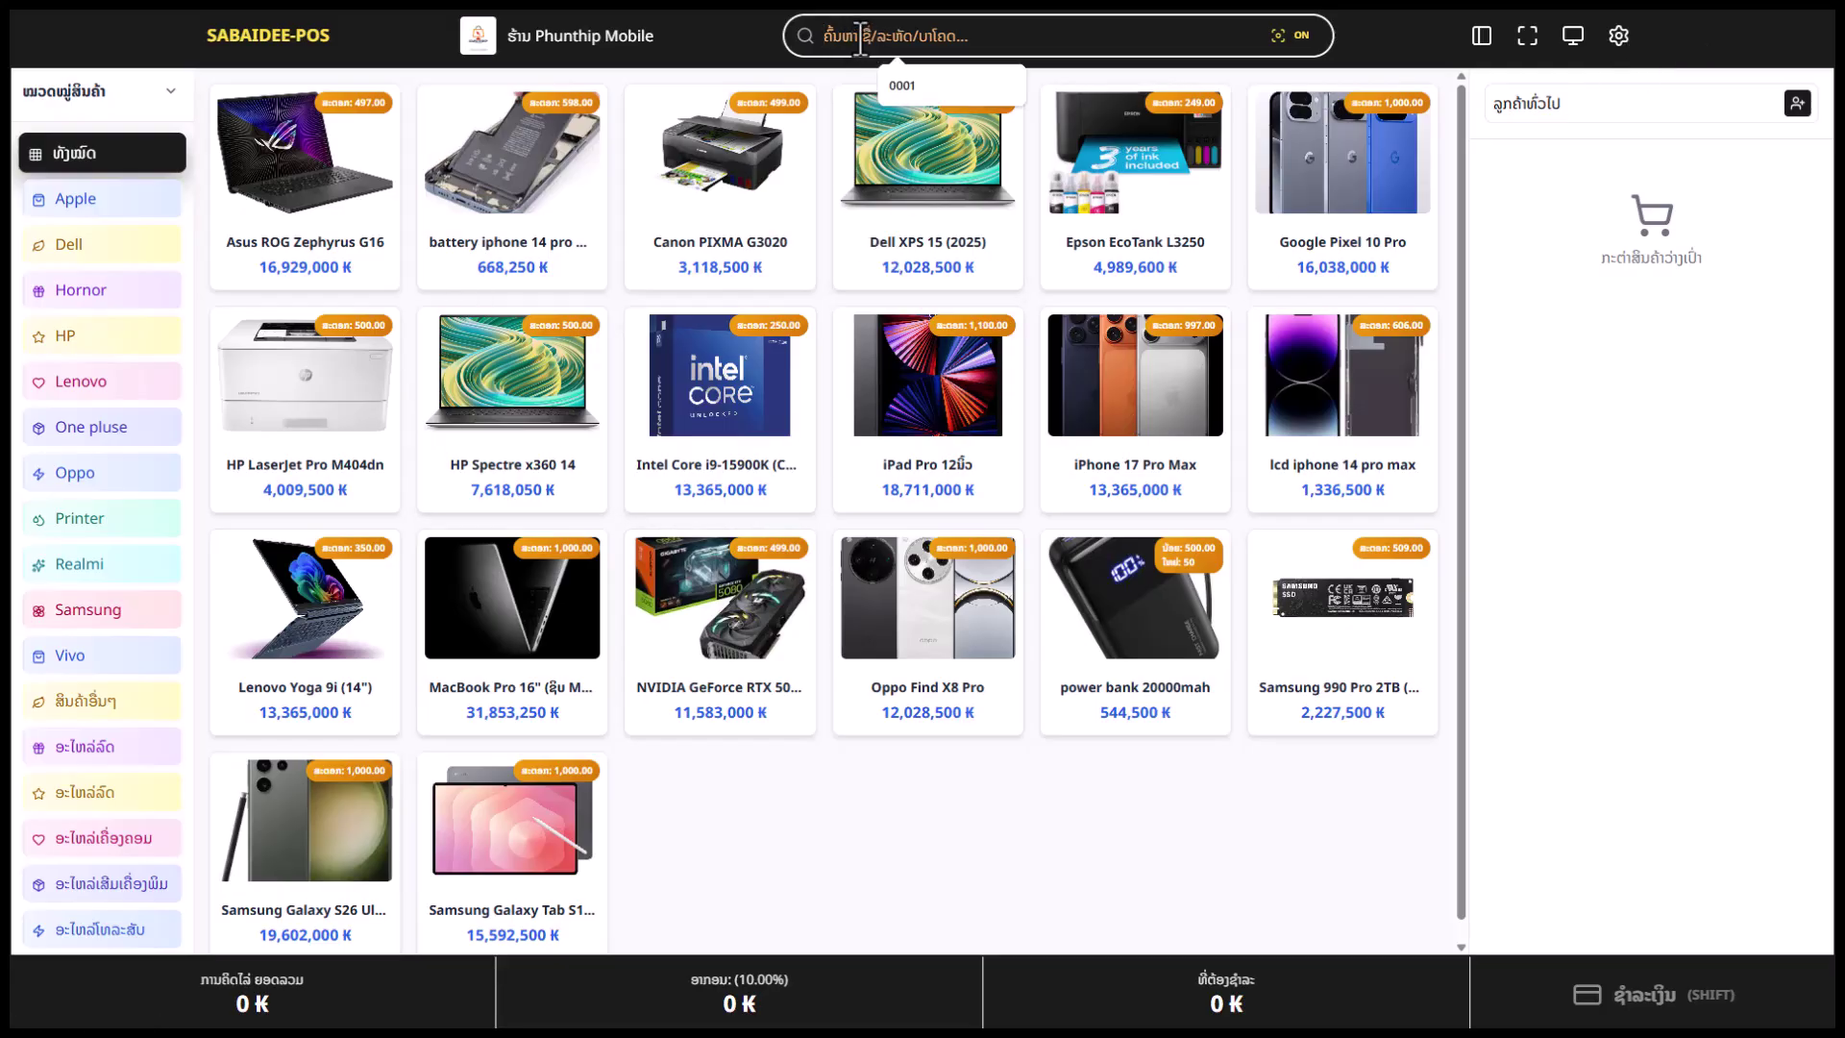
pyautogui.write('lk')
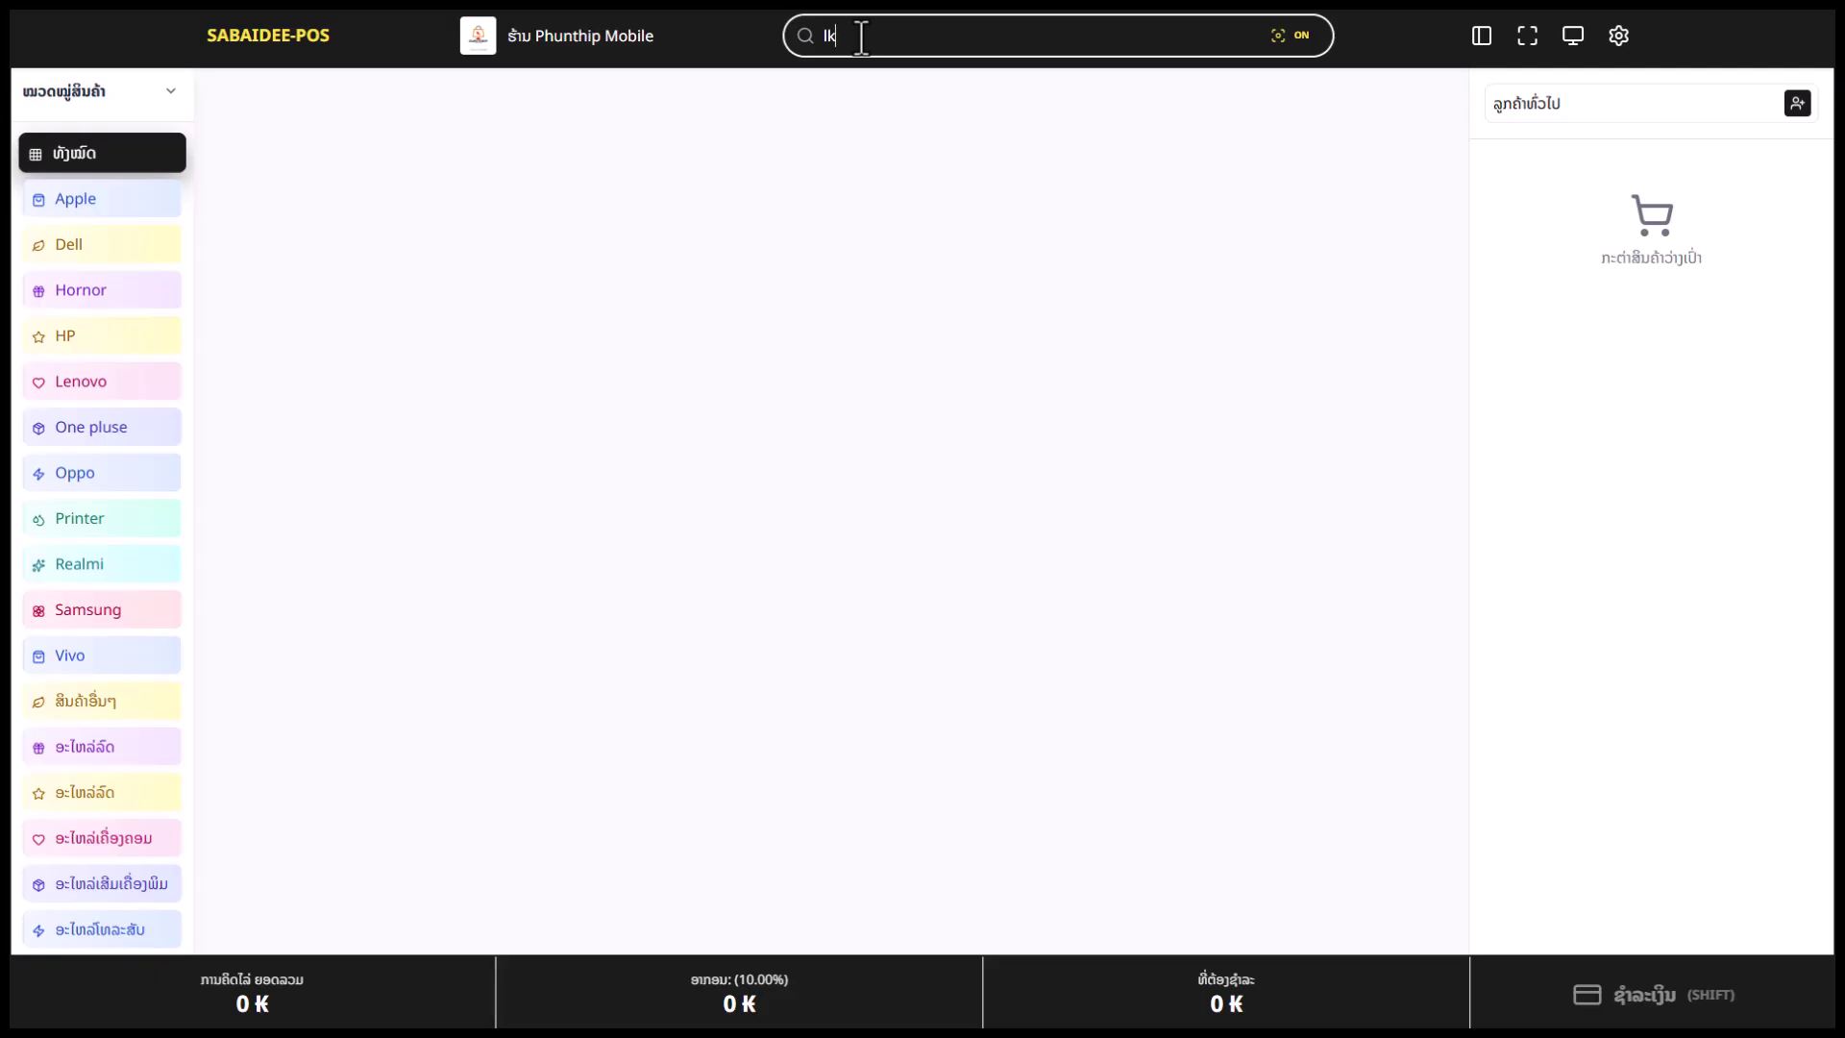
pyautogui.press('BackSpace')
pyautogui.press('BackSpace')
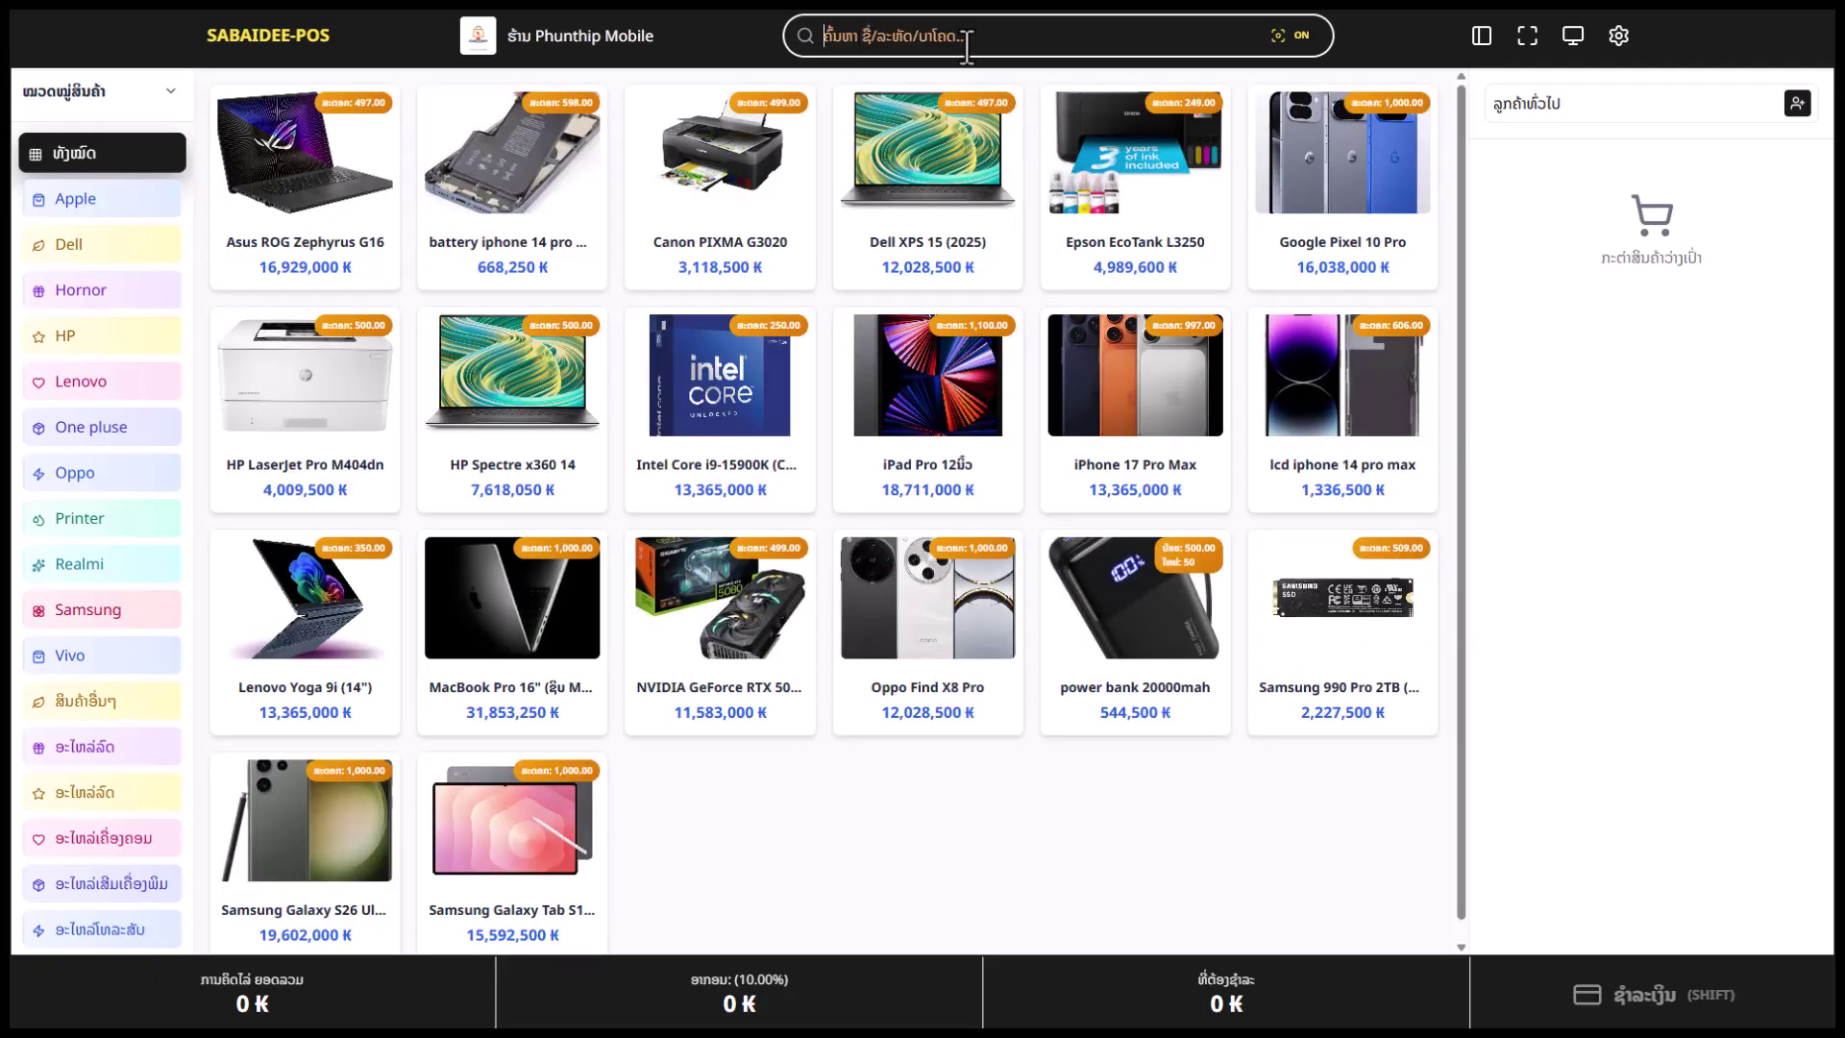
pyautogui.click(73, 199)
pyautogui.click(75, 244)
pyautogui.click(77, 290)
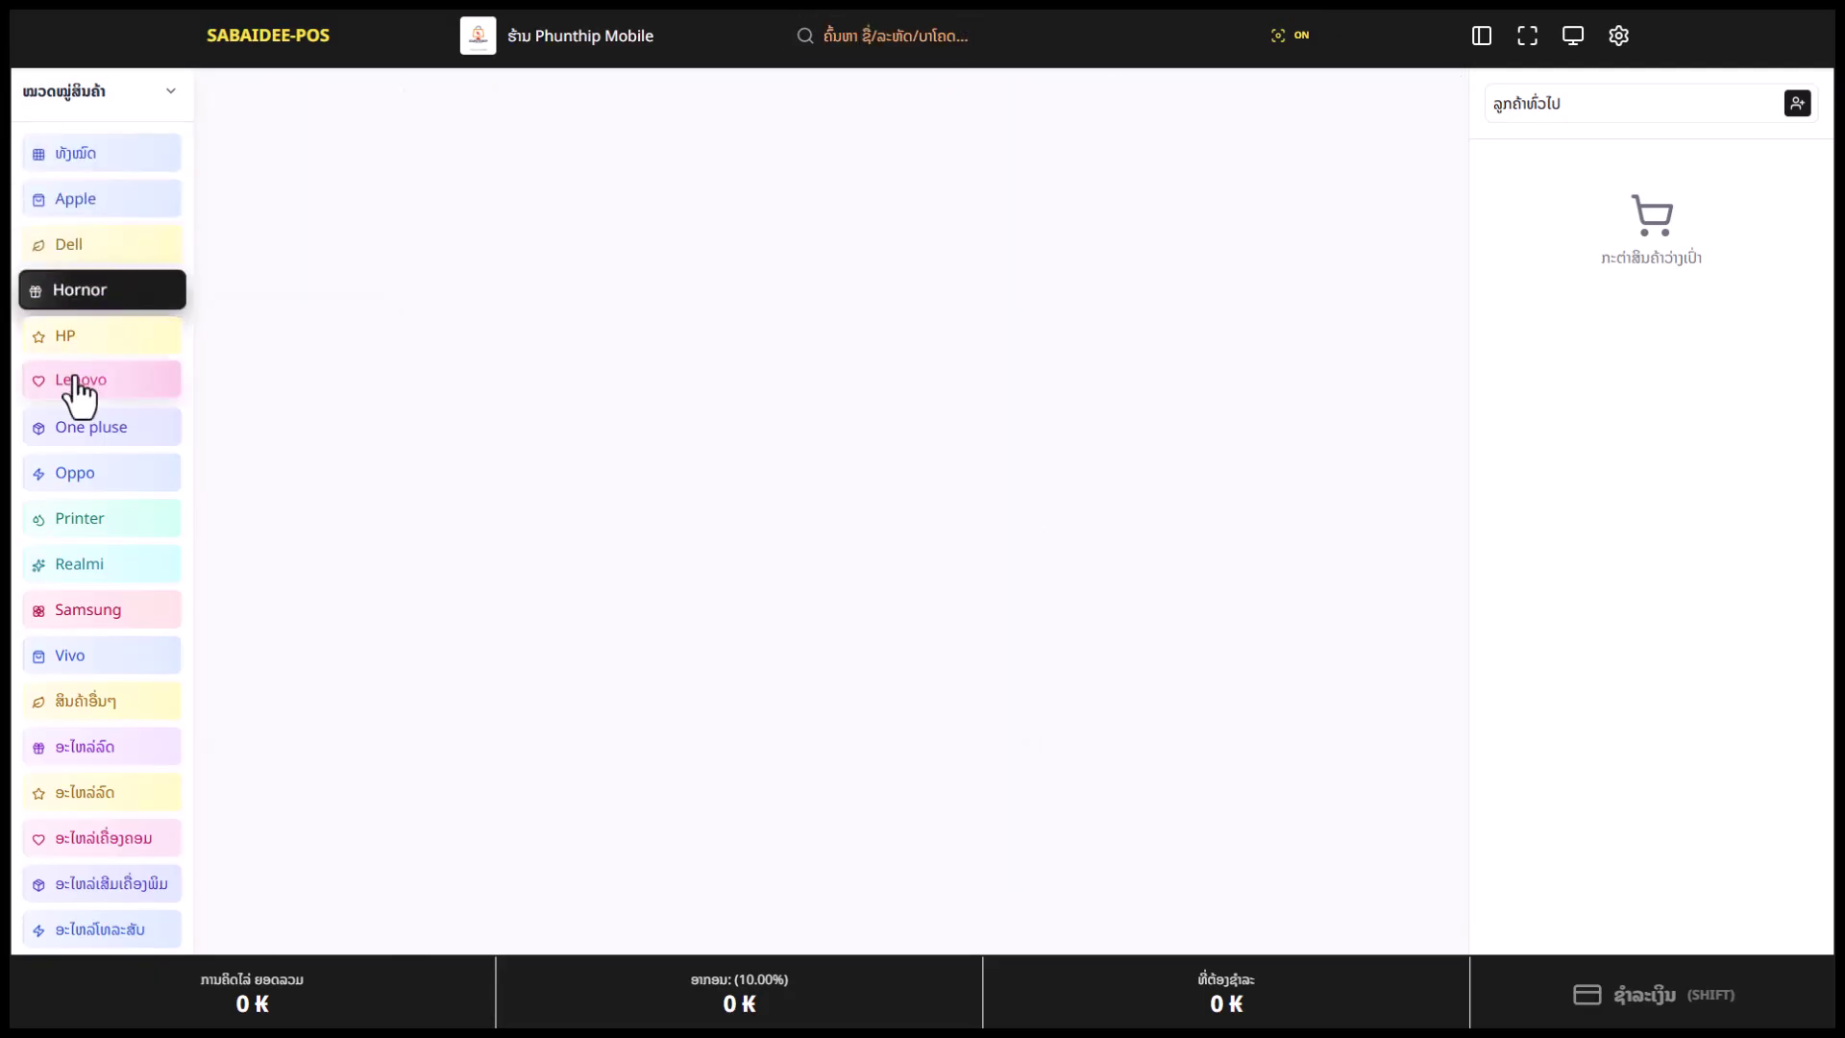
pyautogui.click(80, 384)
pyautogui.click(77, 472)
pyautogui.click(86, 518)
pyautogui.click(101, 244)
pyautogui.click(101, 153)
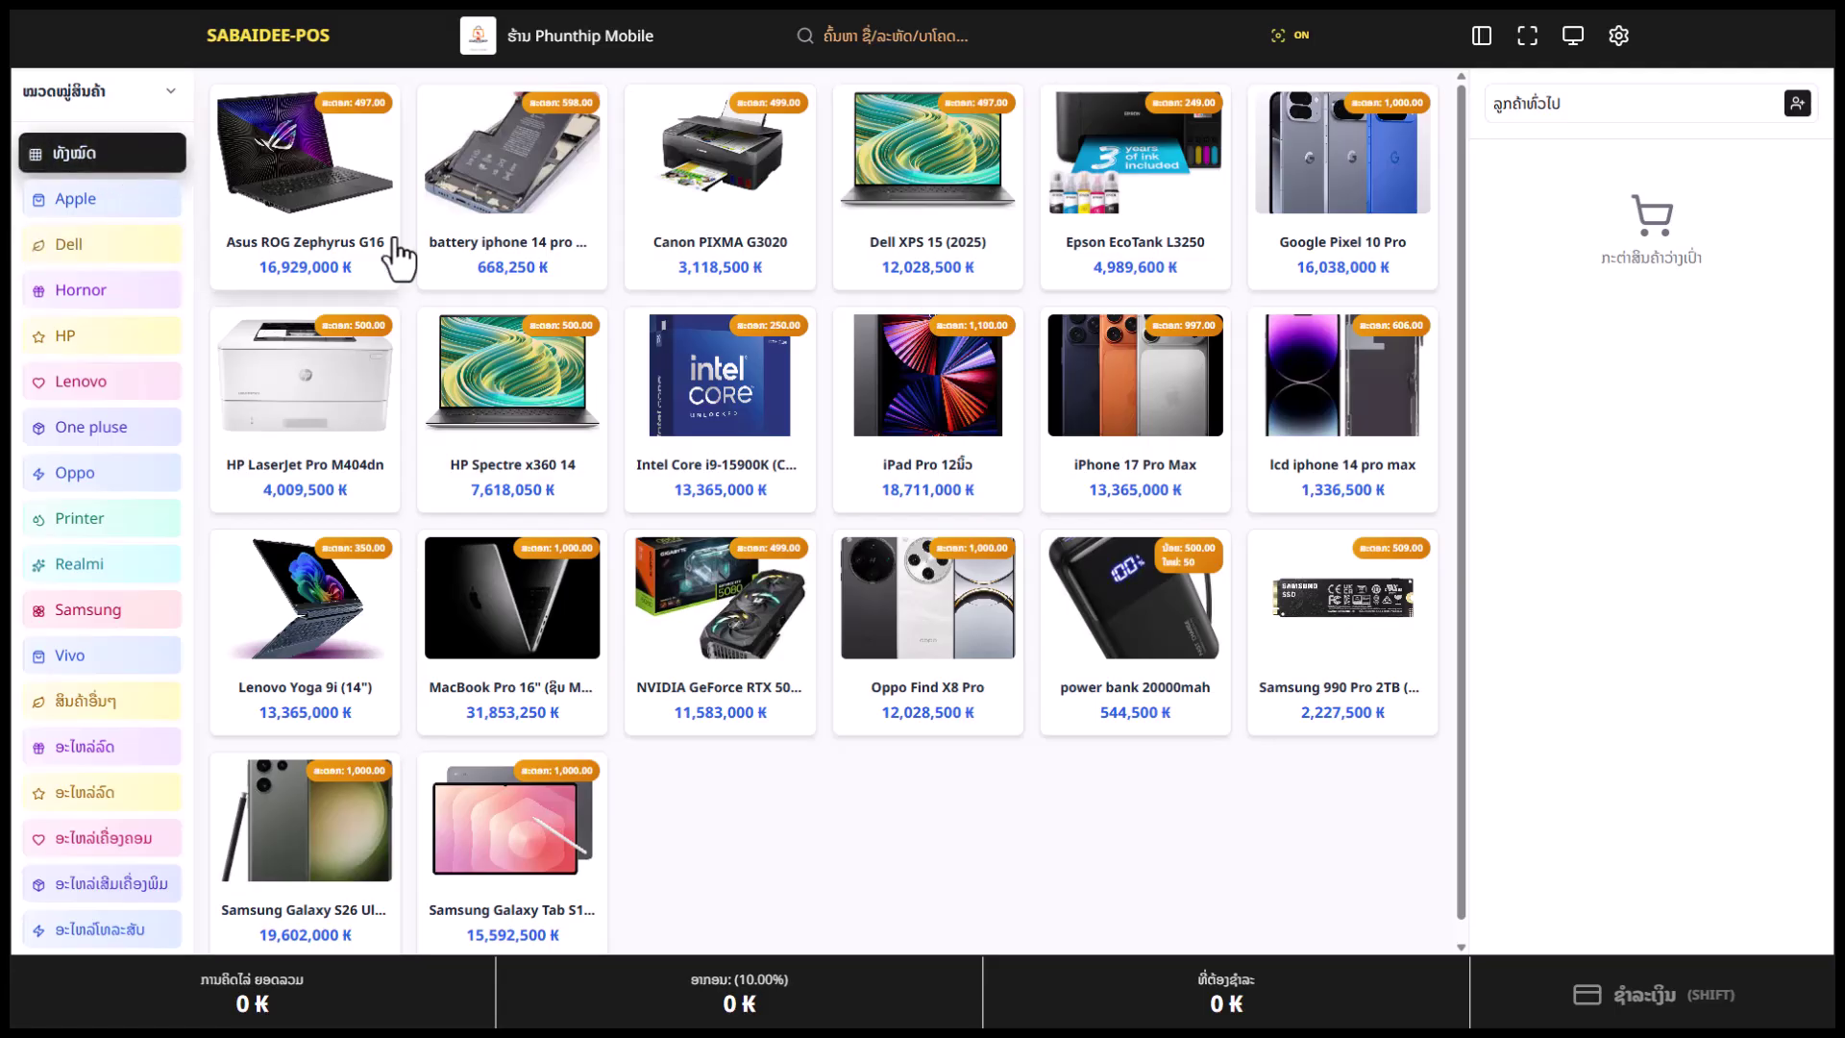
# Add Asus ROG Zephyrus G16, Canon PIXMA G3020, HP LaserJet Pro M404dn, Intel Core i9-15900K and Samsung 990 Pro 2TB to the cart
pyautogui.click(361, 235)
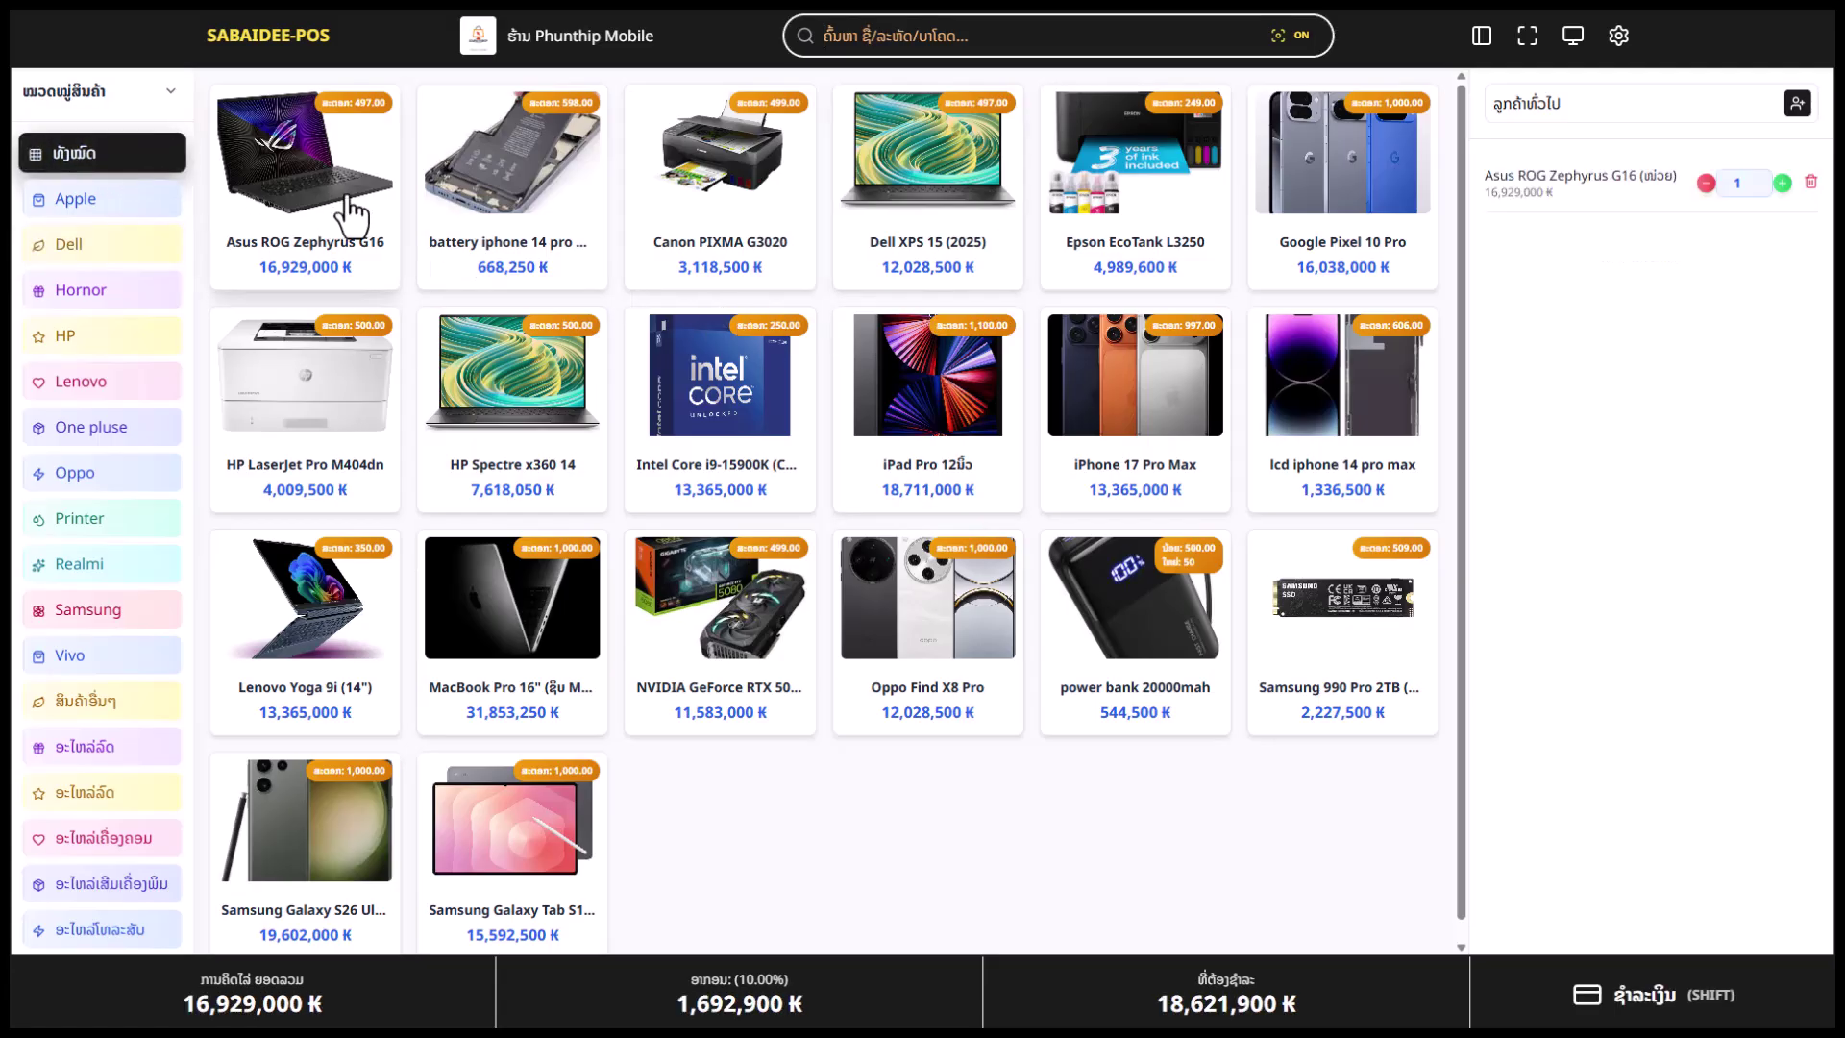
pyautogui.click(748, 260)
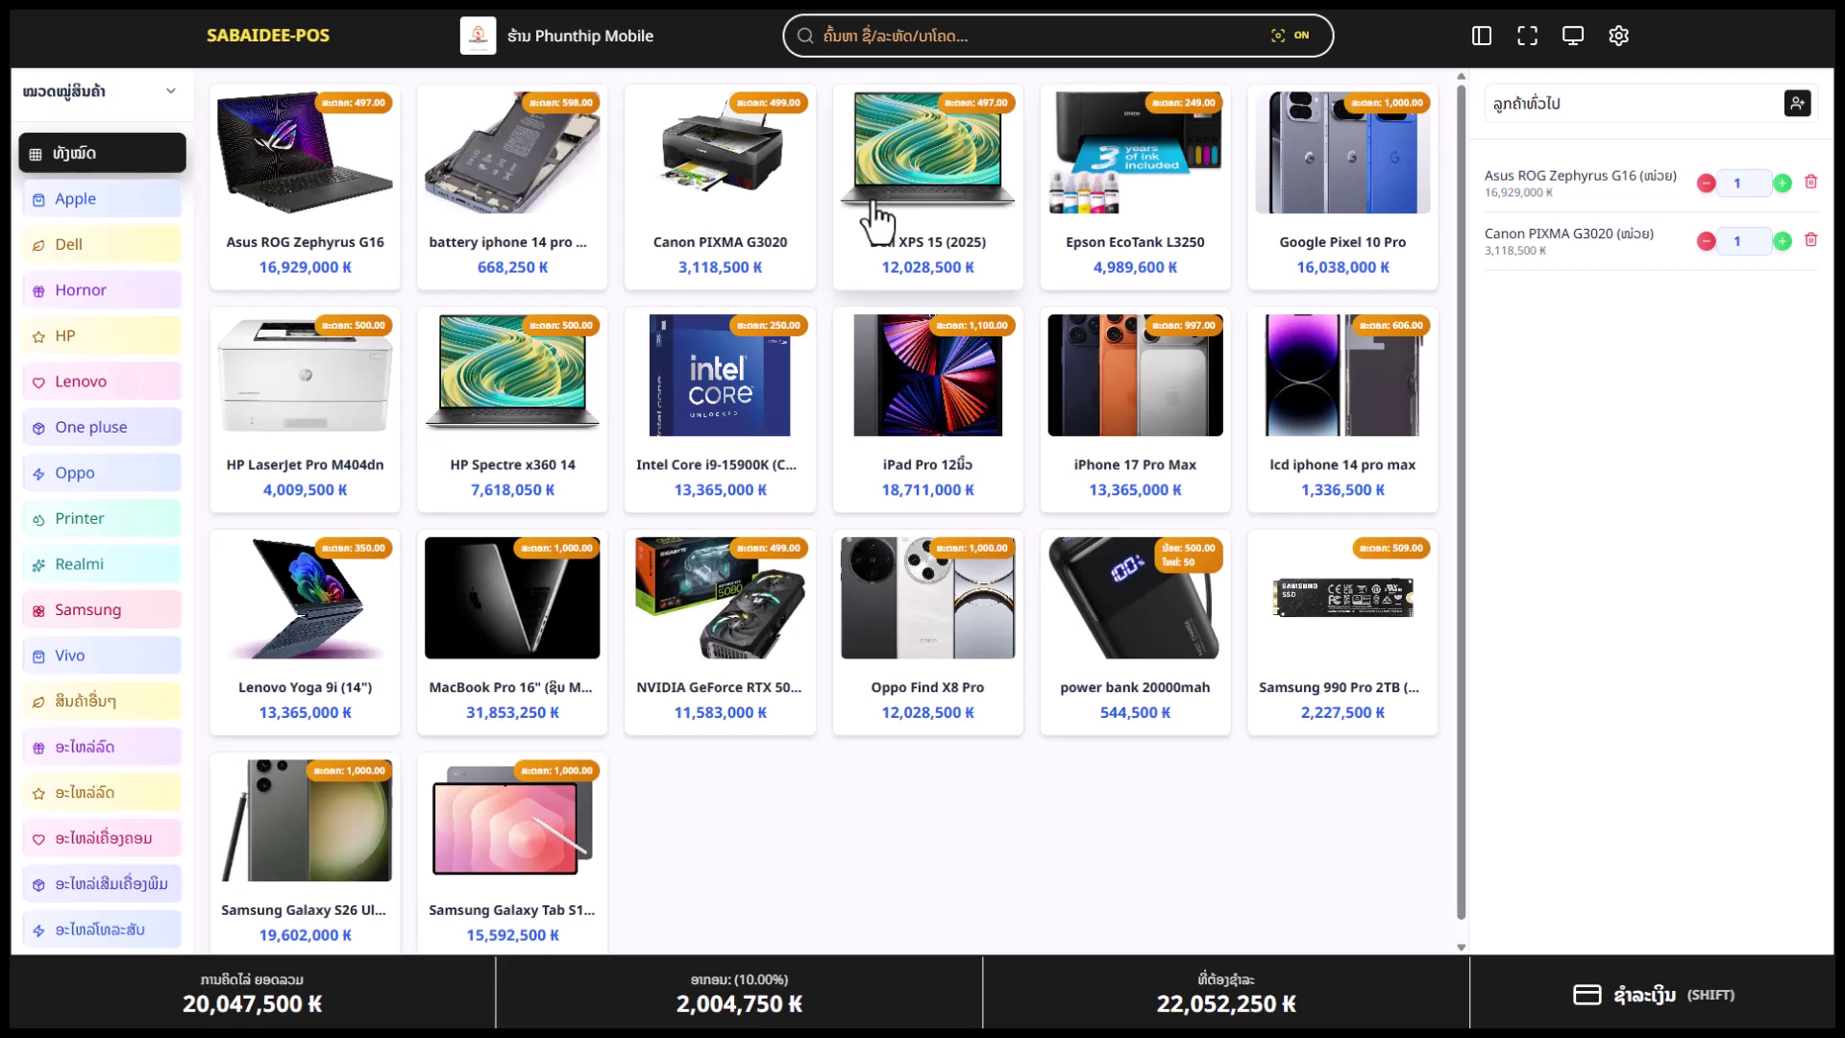
pyautogui.scroll(-1, 1041, 538)
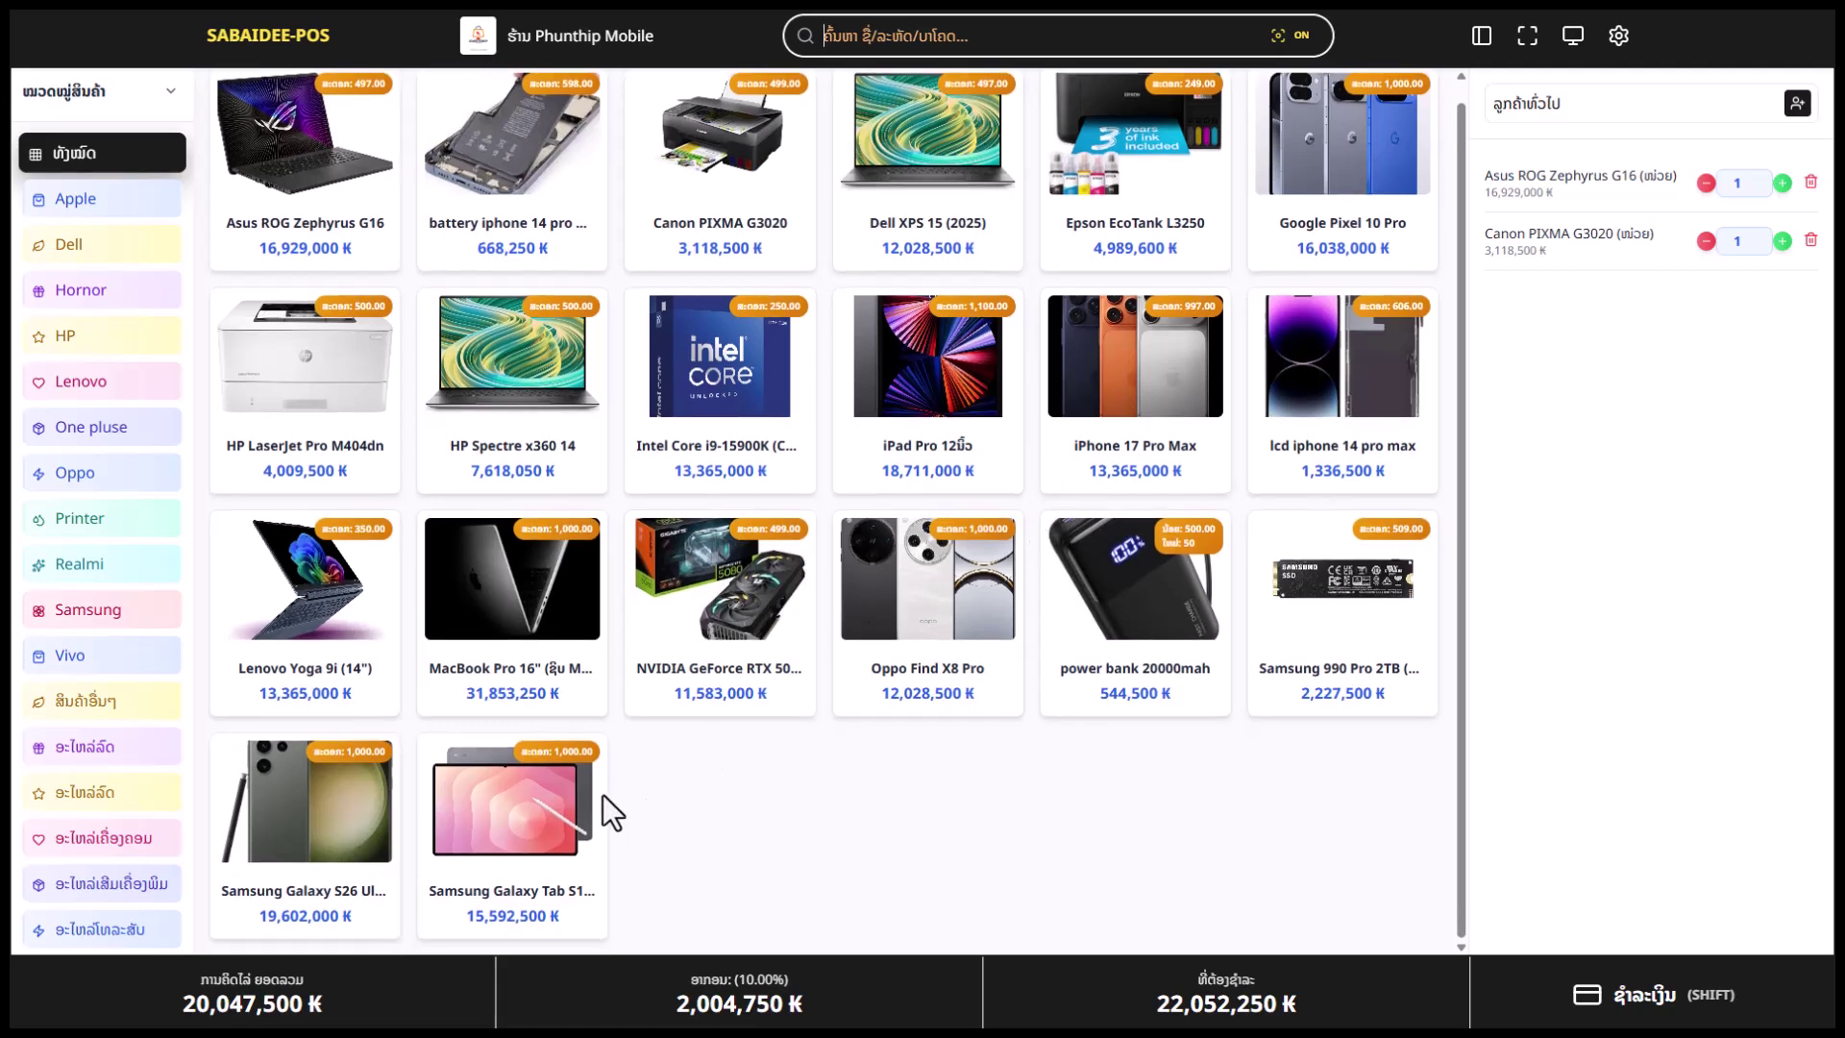
pyautogui.scroll(1, 445, 759)
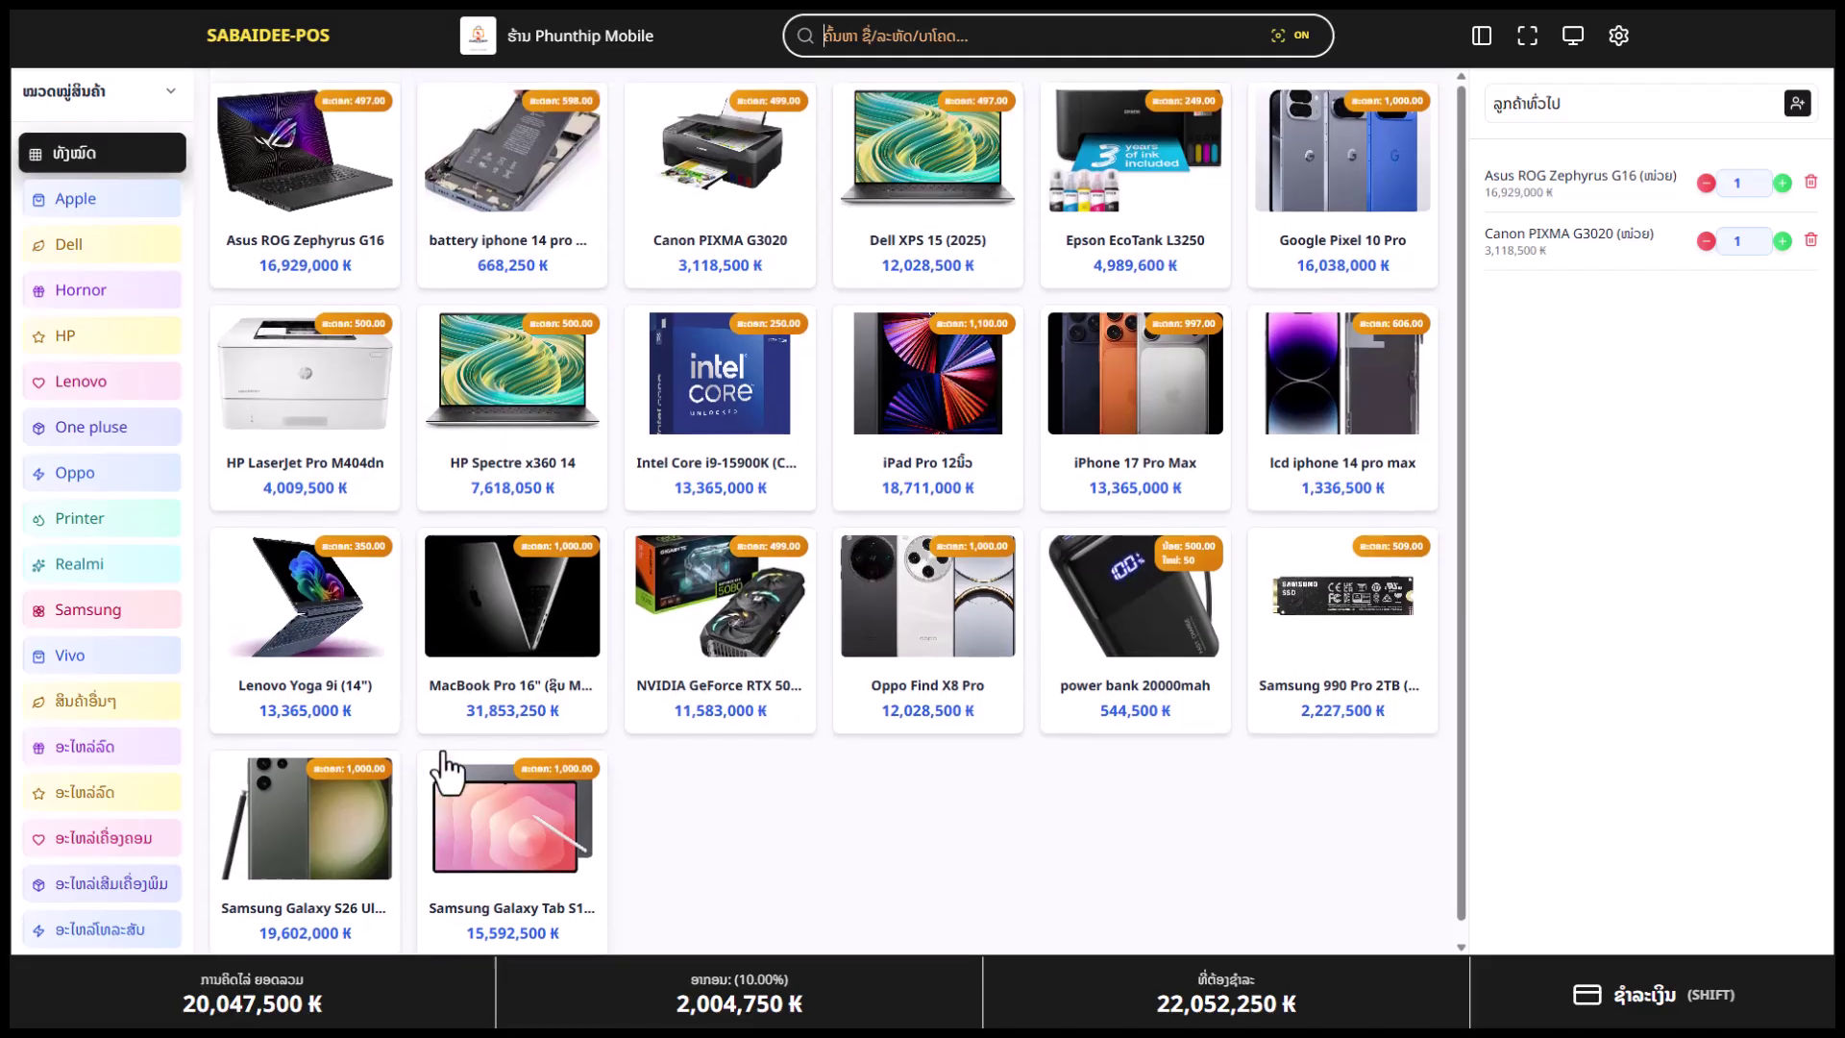
pyautogui.click(308, 362)
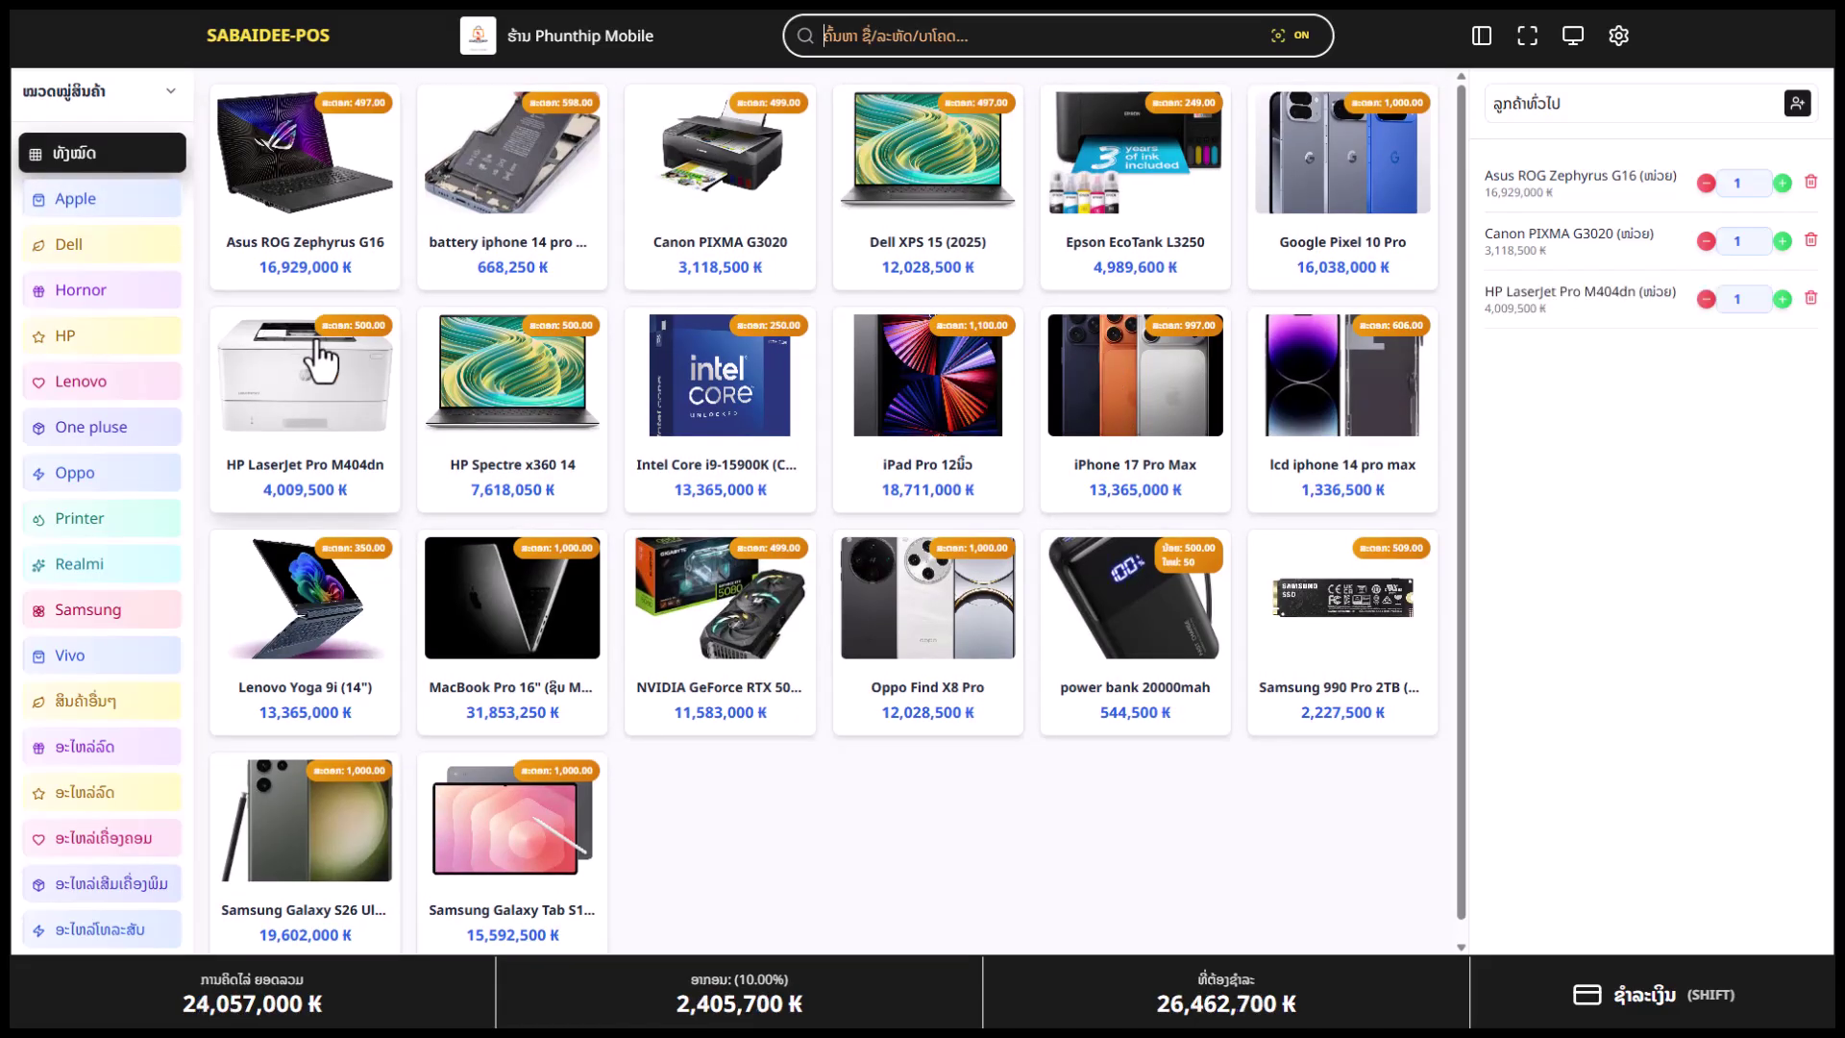
pyautogui.click(672, 480)
pyautogui.click(1343, 615)
# Try adding the power bank 20000mah but cancel its unit or pack choice
pyautogui.click(1134, 615)
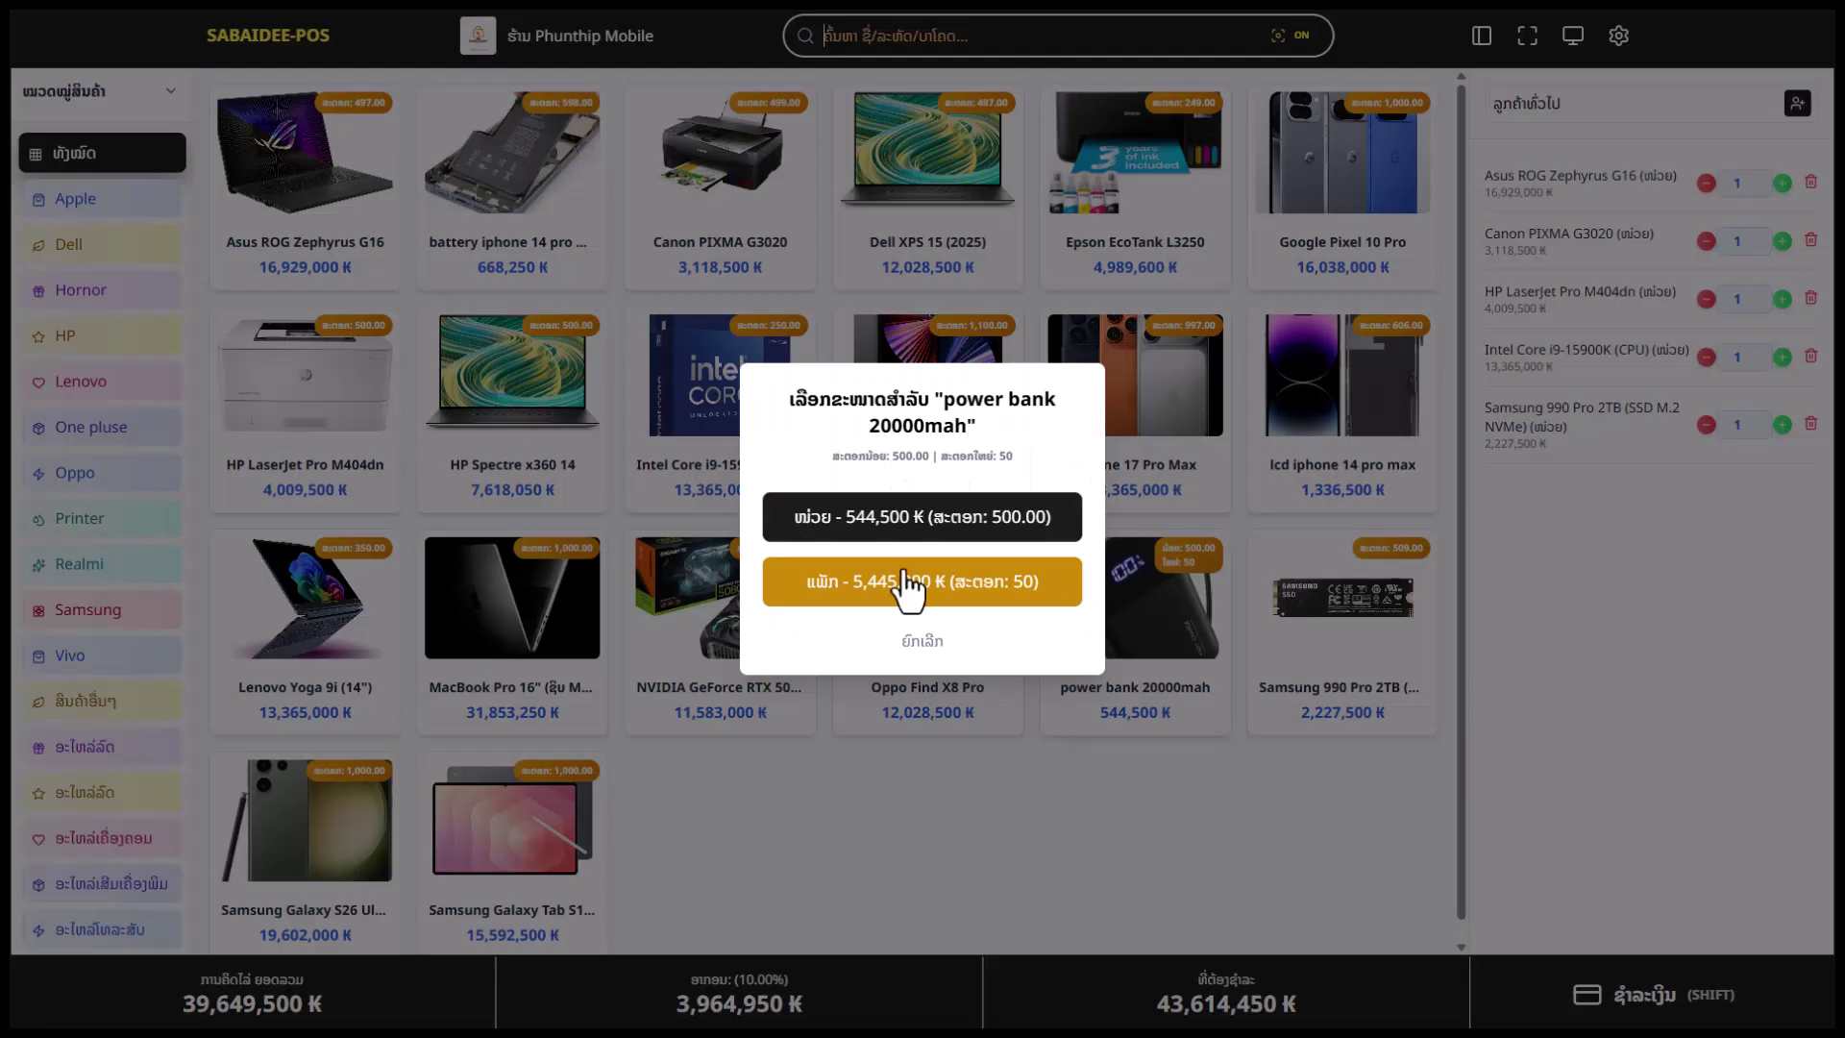
pyautogui.click(943, 636)
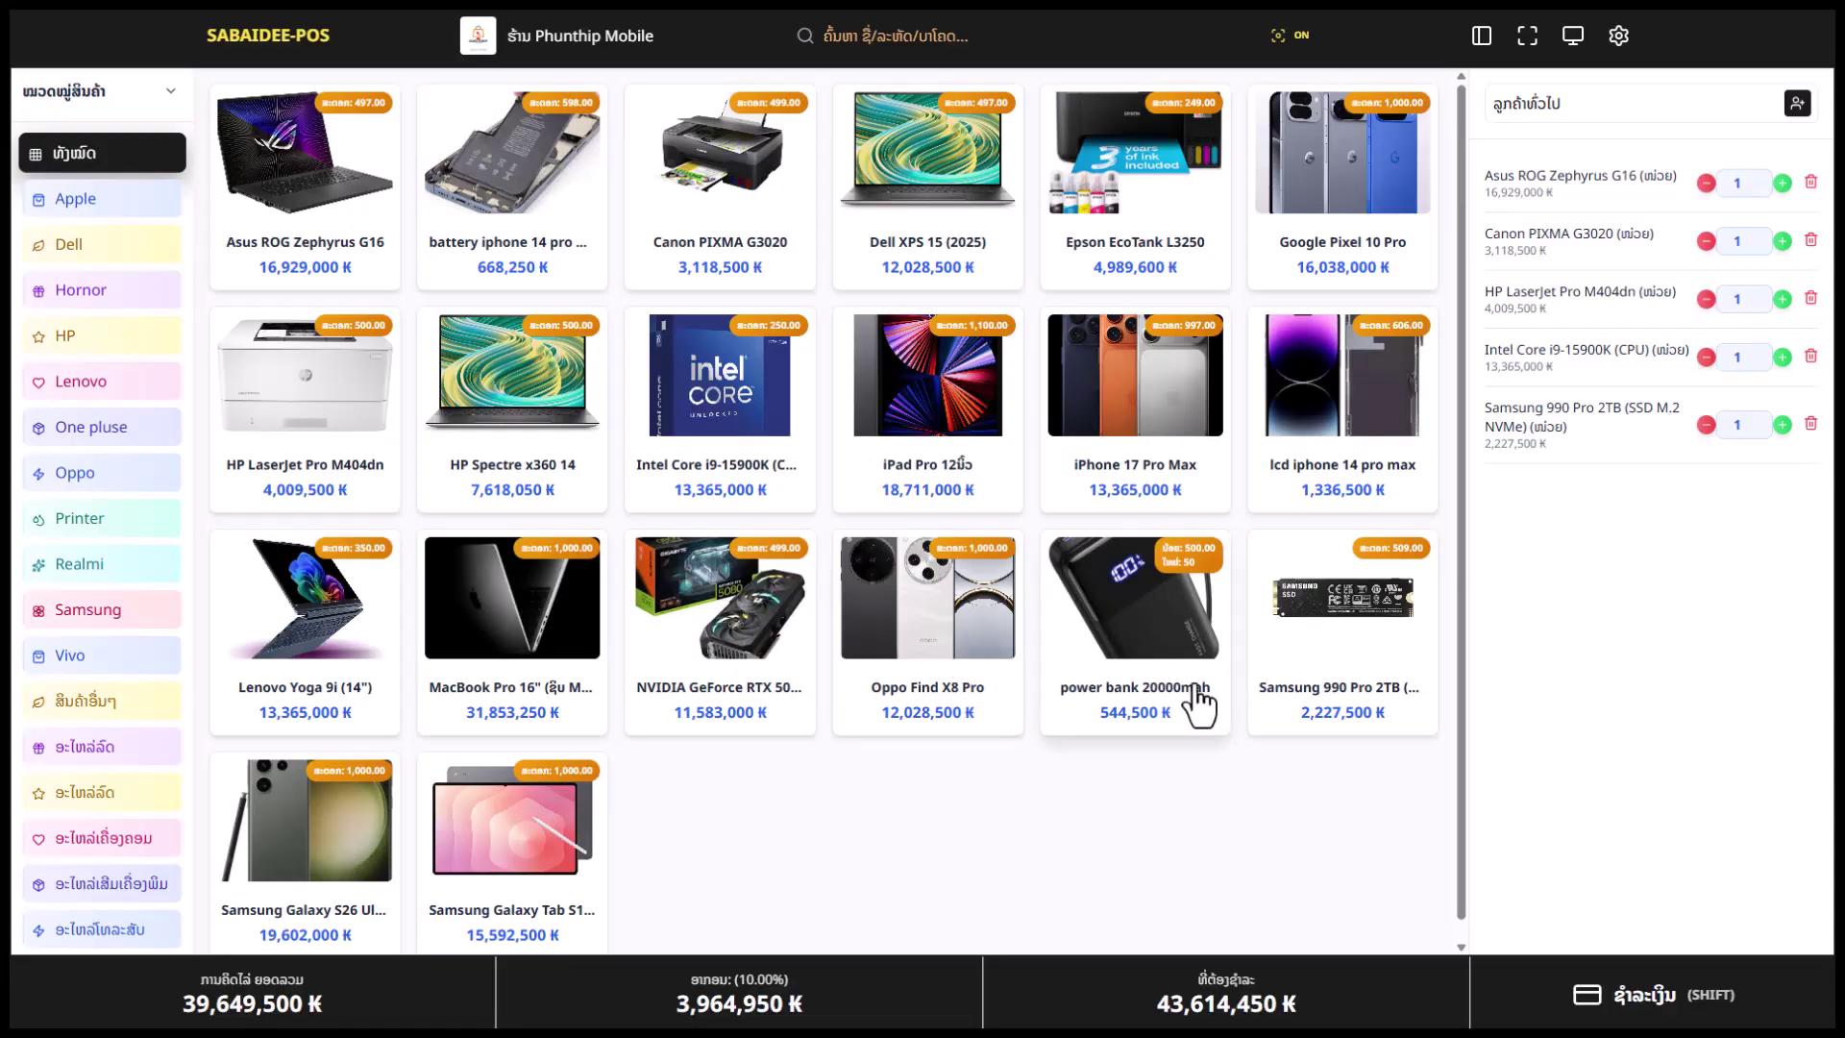
pyautogui.click(1177, 586)
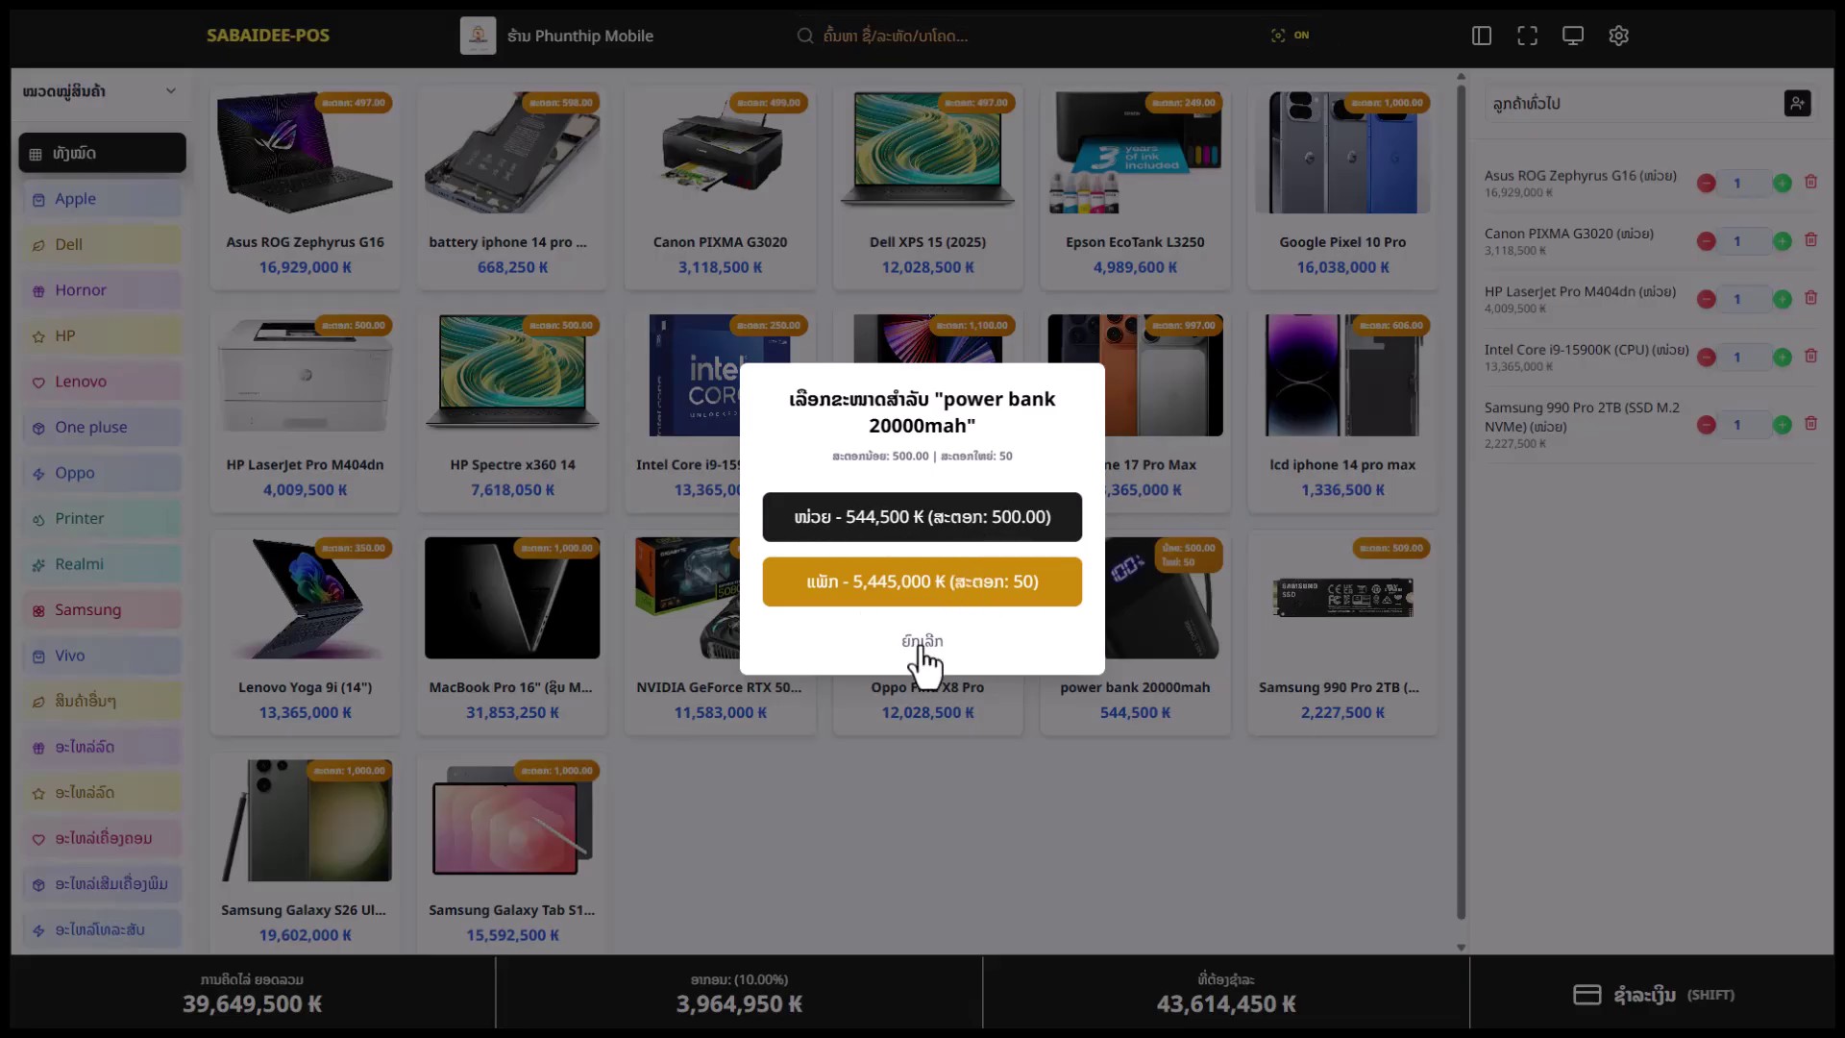
pyautogui.click(922, 642)
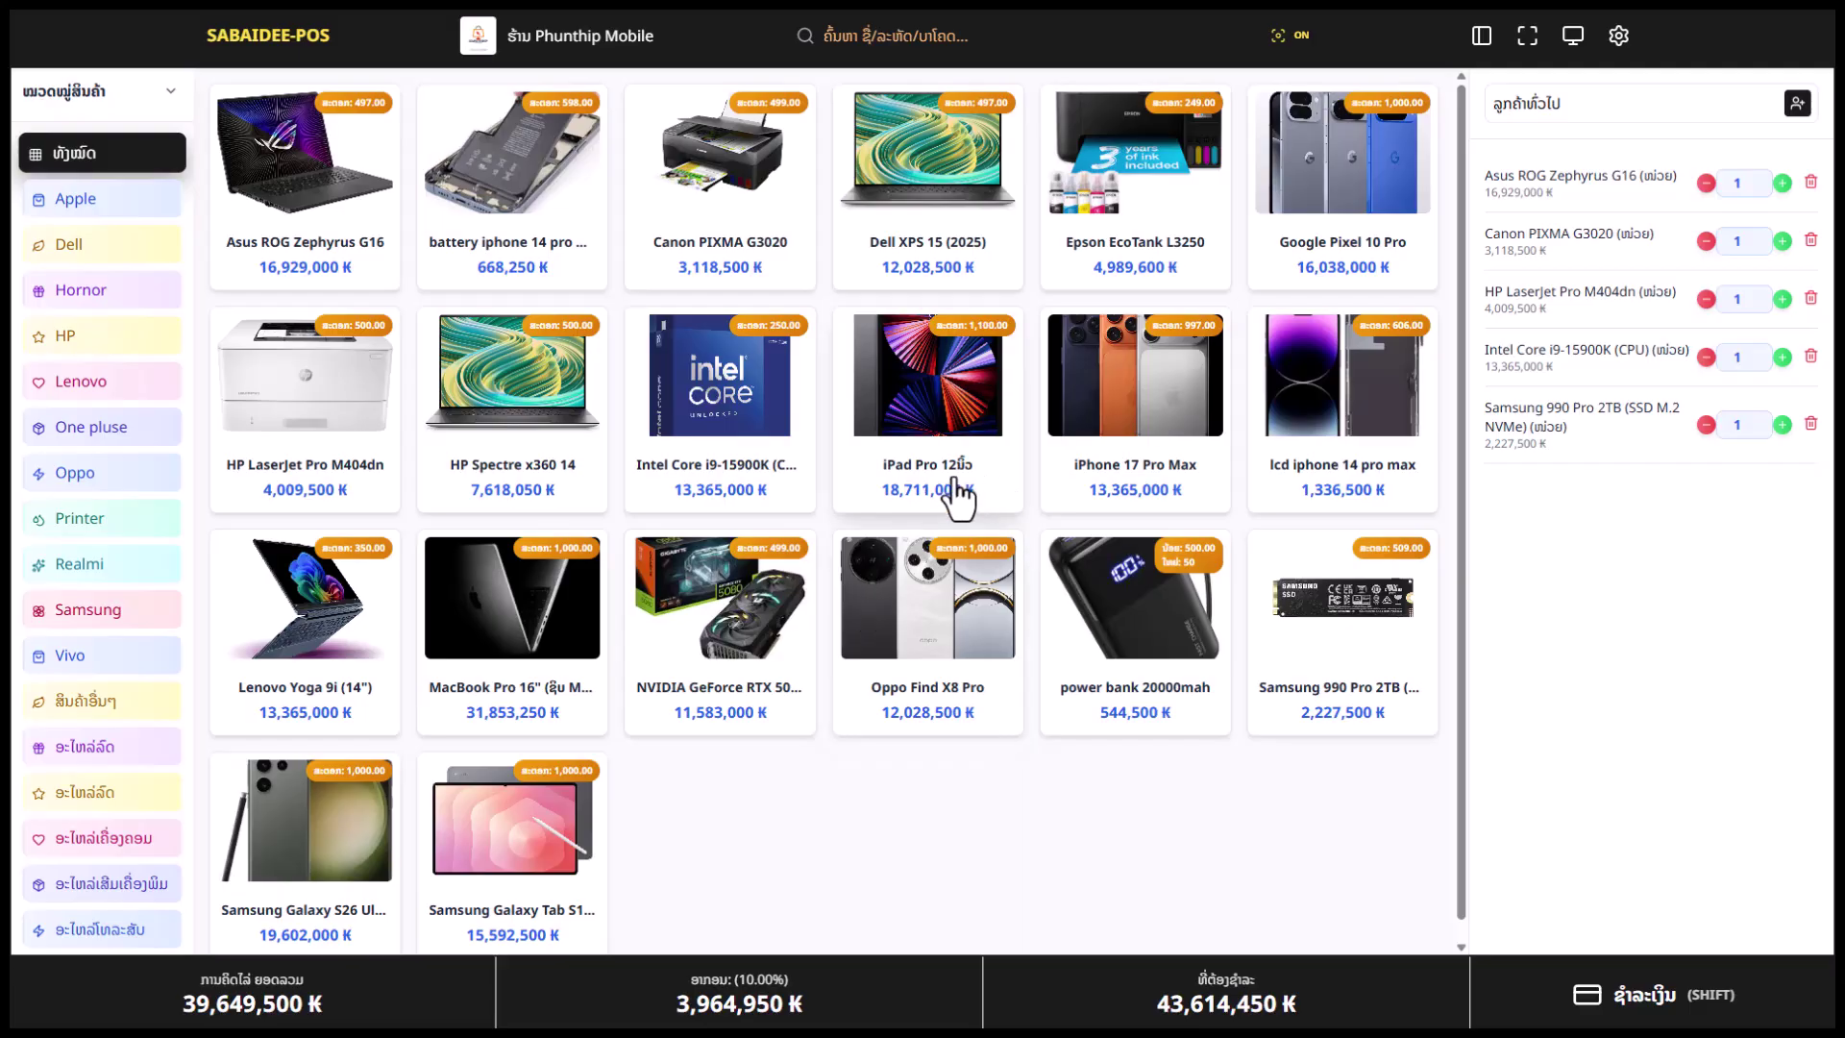
# Raise the Asus and Canon quantities to 3, then remove both rows from the cart
pyautogui.click(1783, 183)
pyautogui.click(1782, 182)
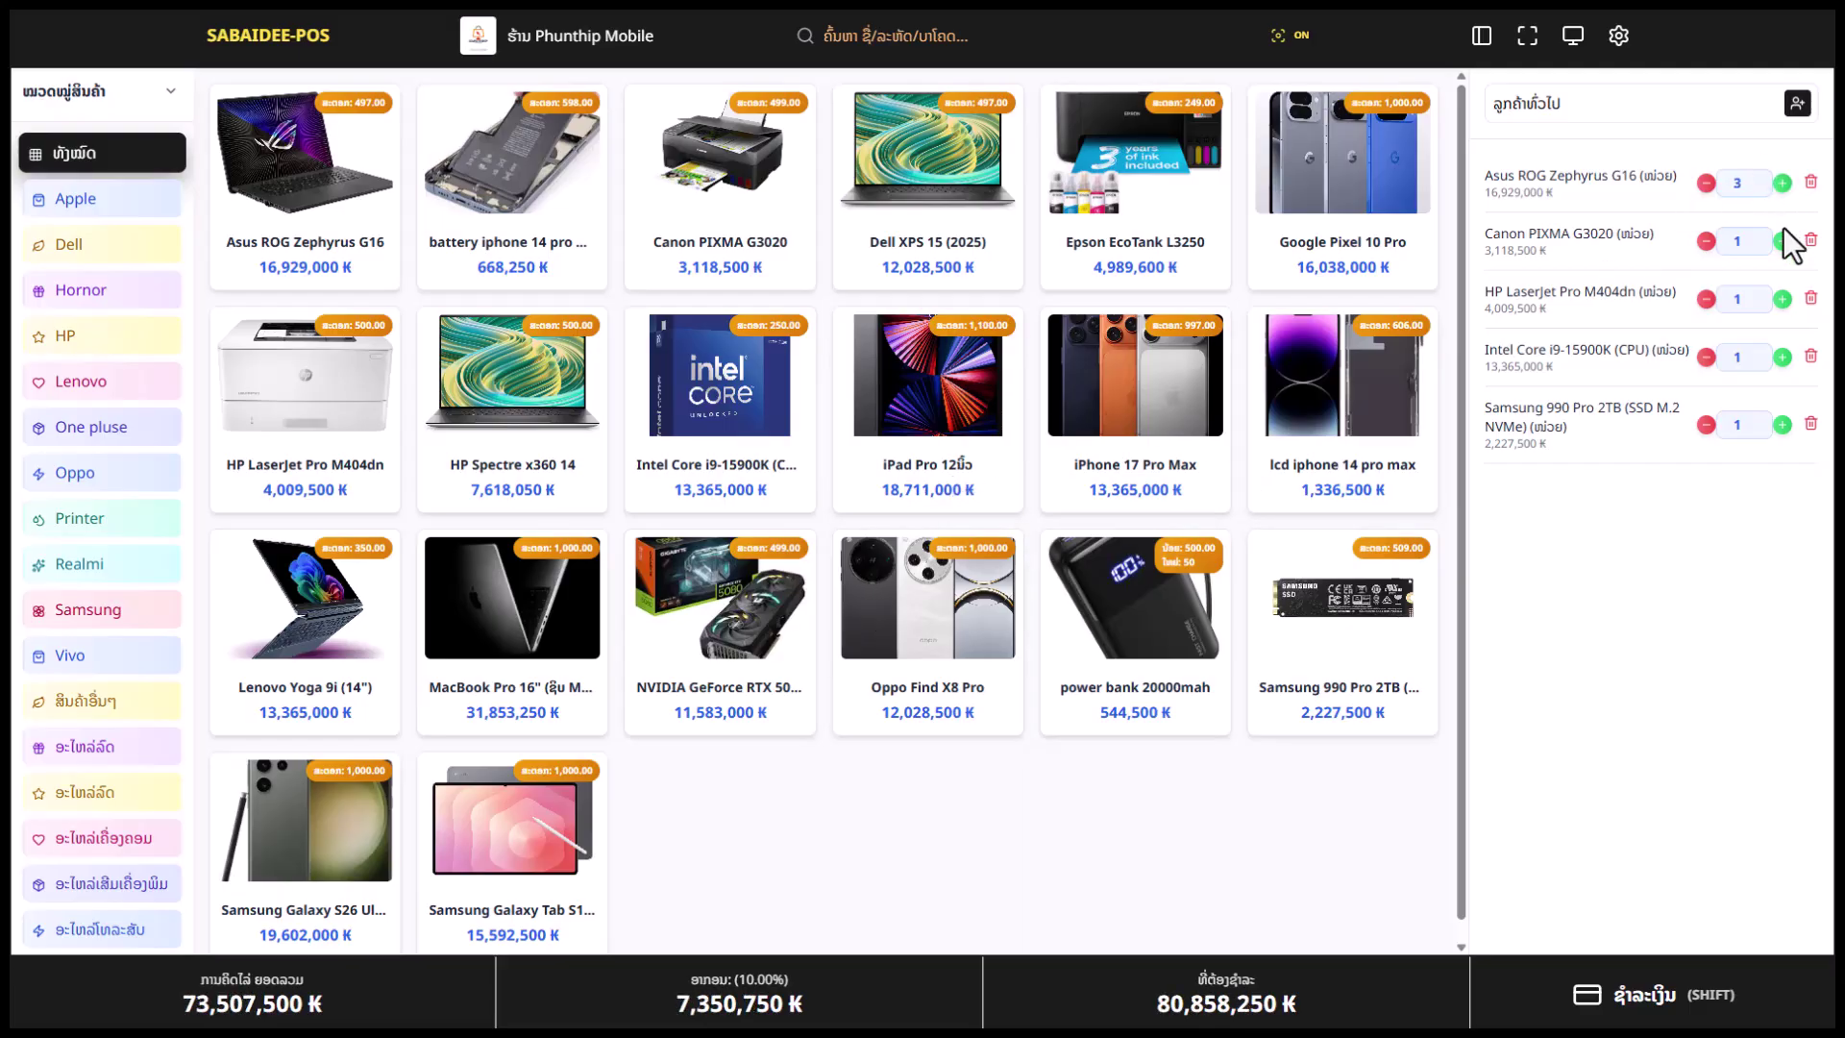
pyautogui.click(1783, 241)
pyautogui.click(1783, 240)
pyautogui.click(1811, 183)
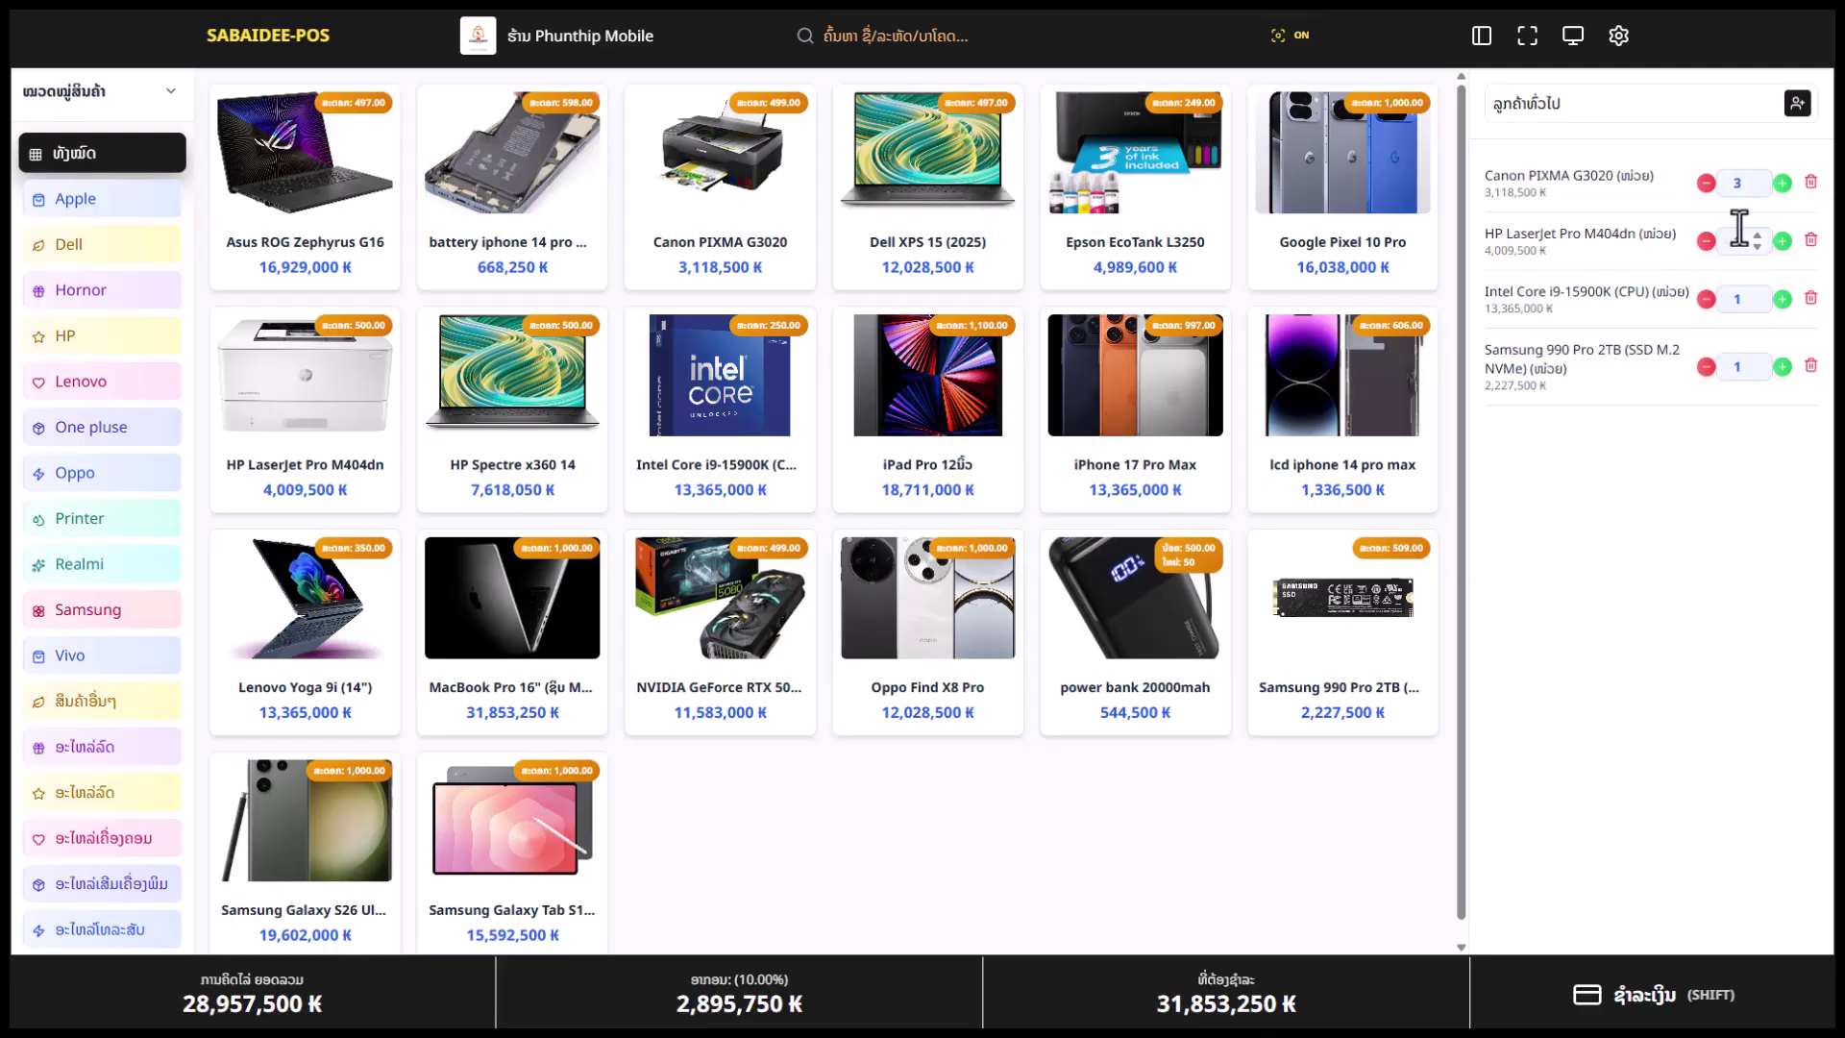
pyautogui.click(1811, 183)
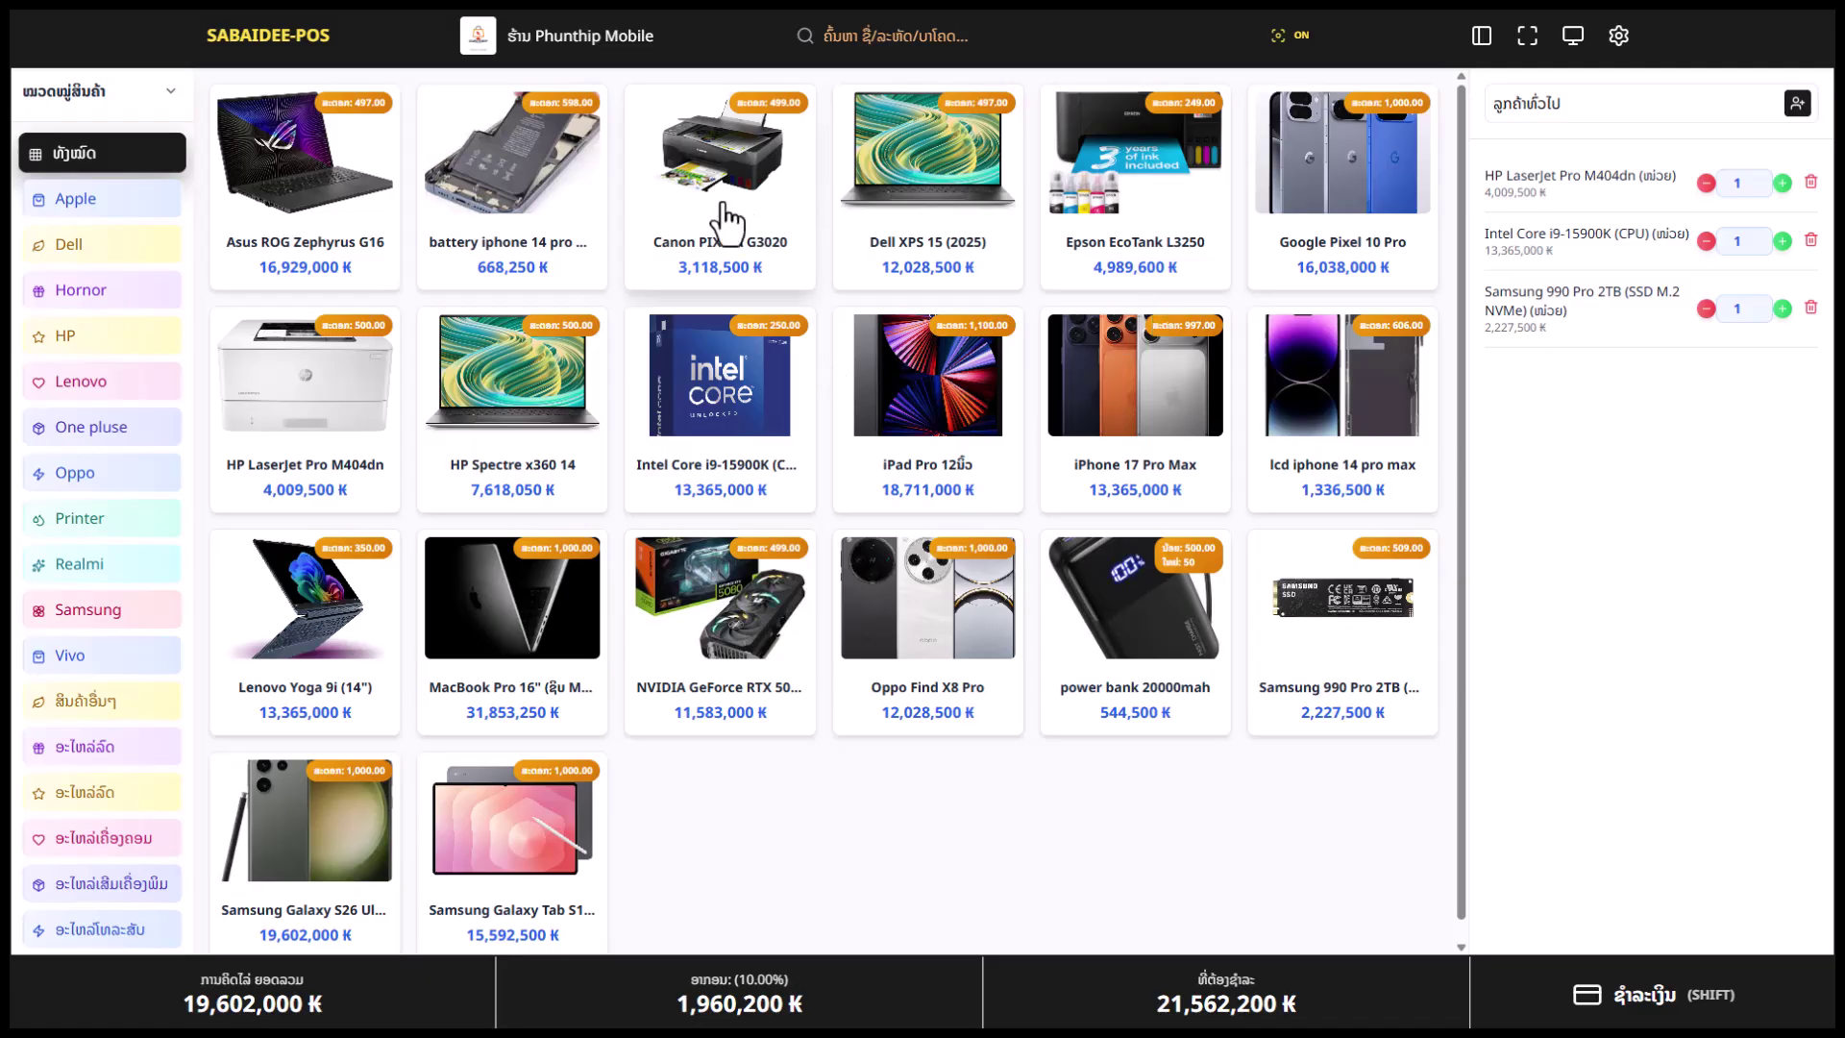
pyautogui.click(1682, 103)
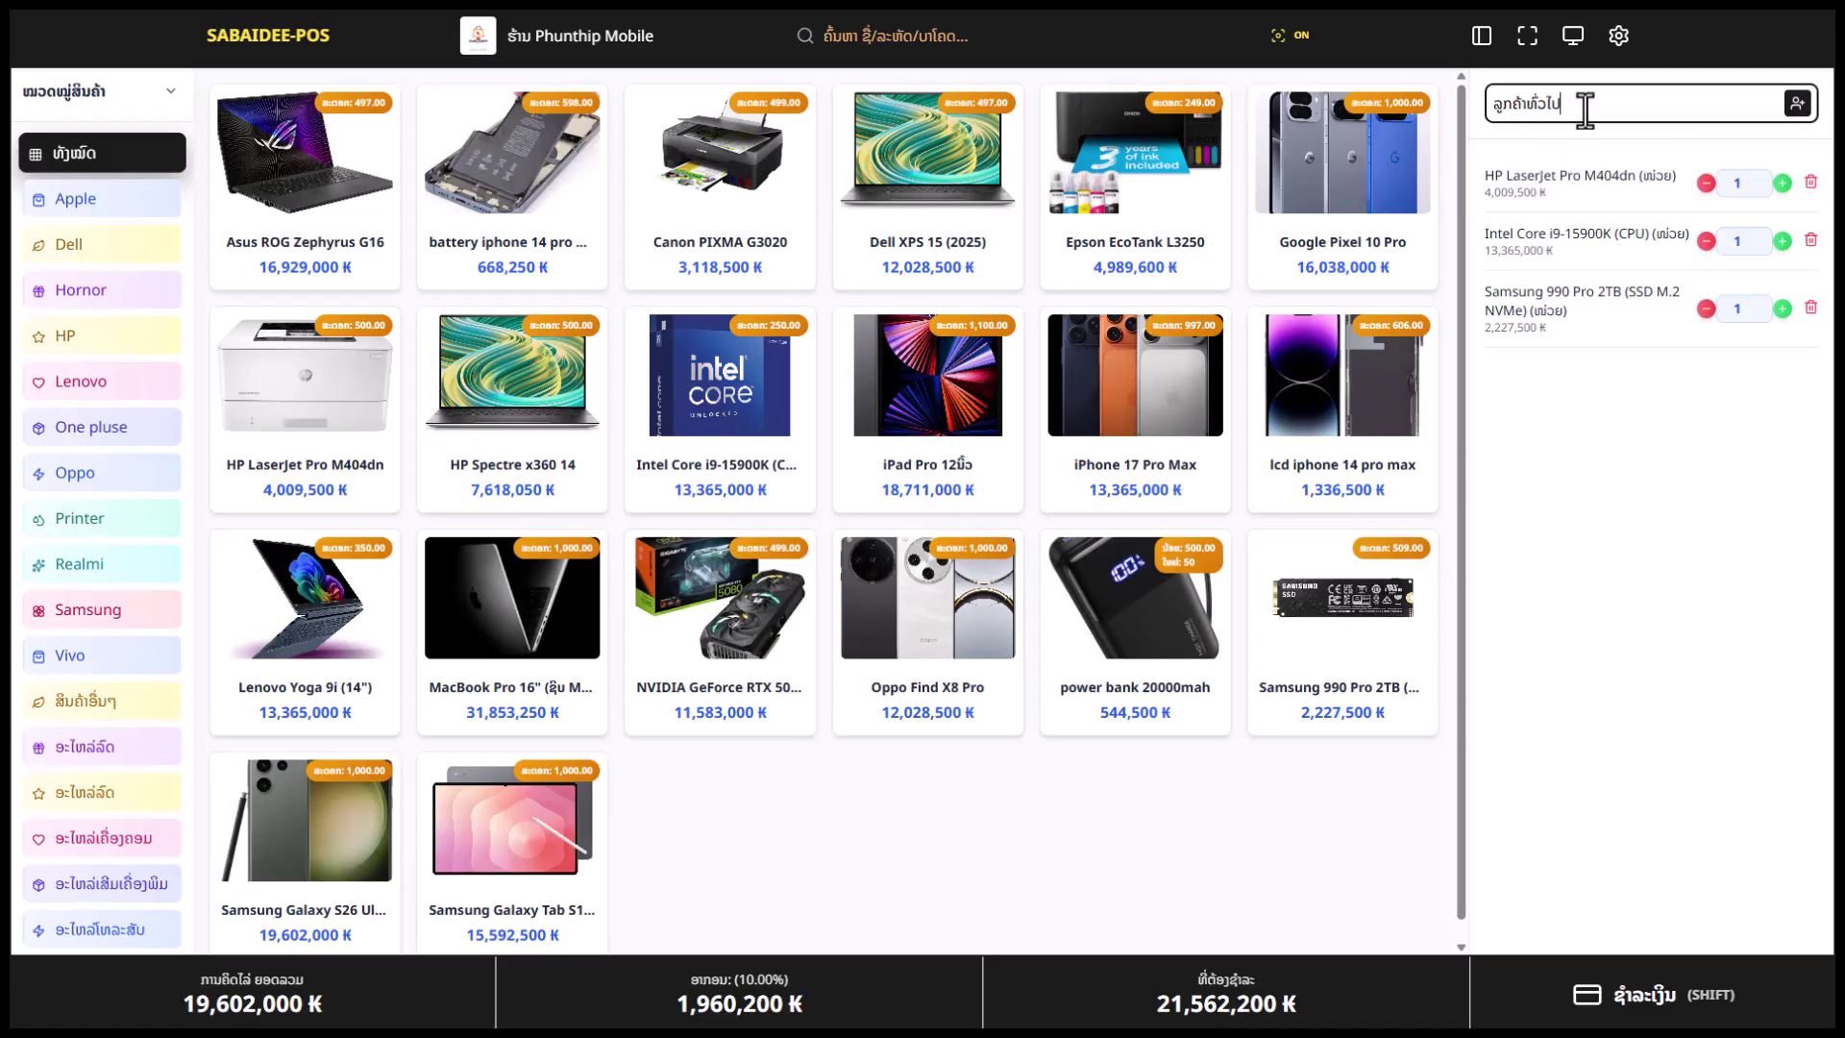
# Clear the sale's customer field and search customers with the Lao character ລ
pyautogui.moveTo(1585, 109); pyautogui.dragTo(1489, 110)
pyautogui.press('BackSpace')
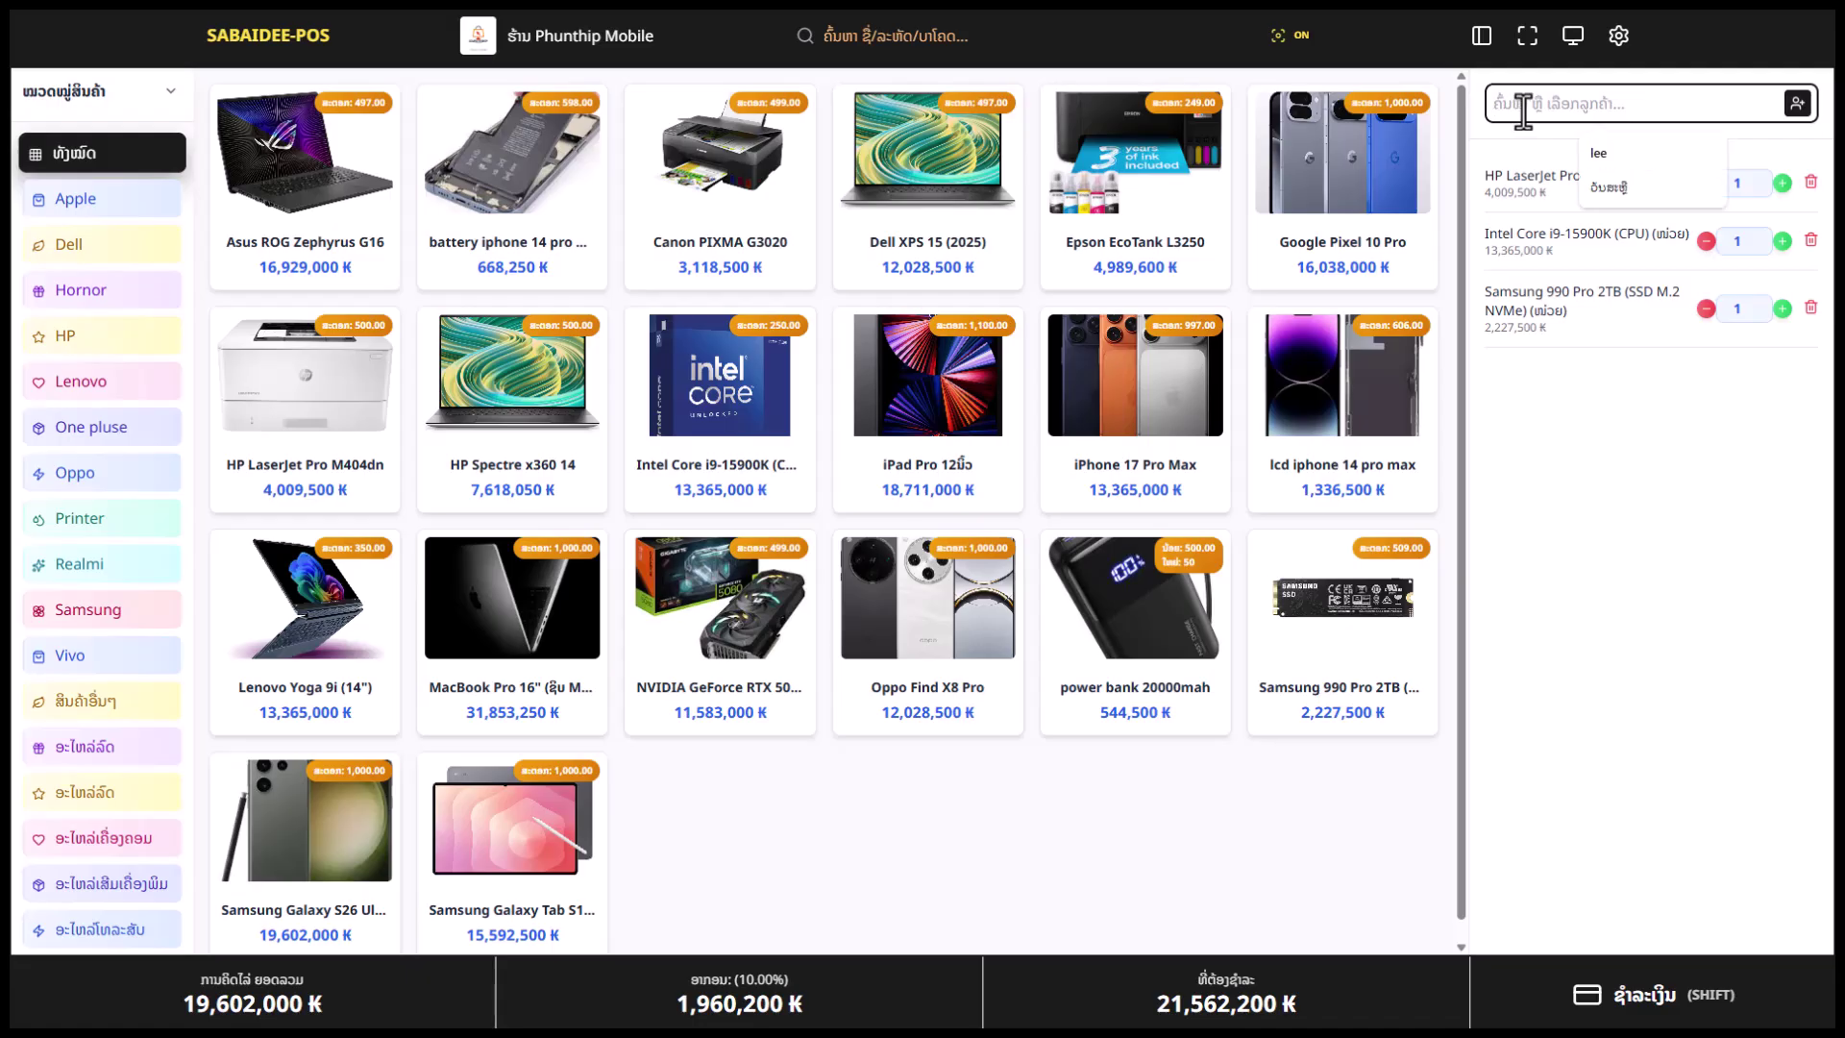
pyautogui.write('k')
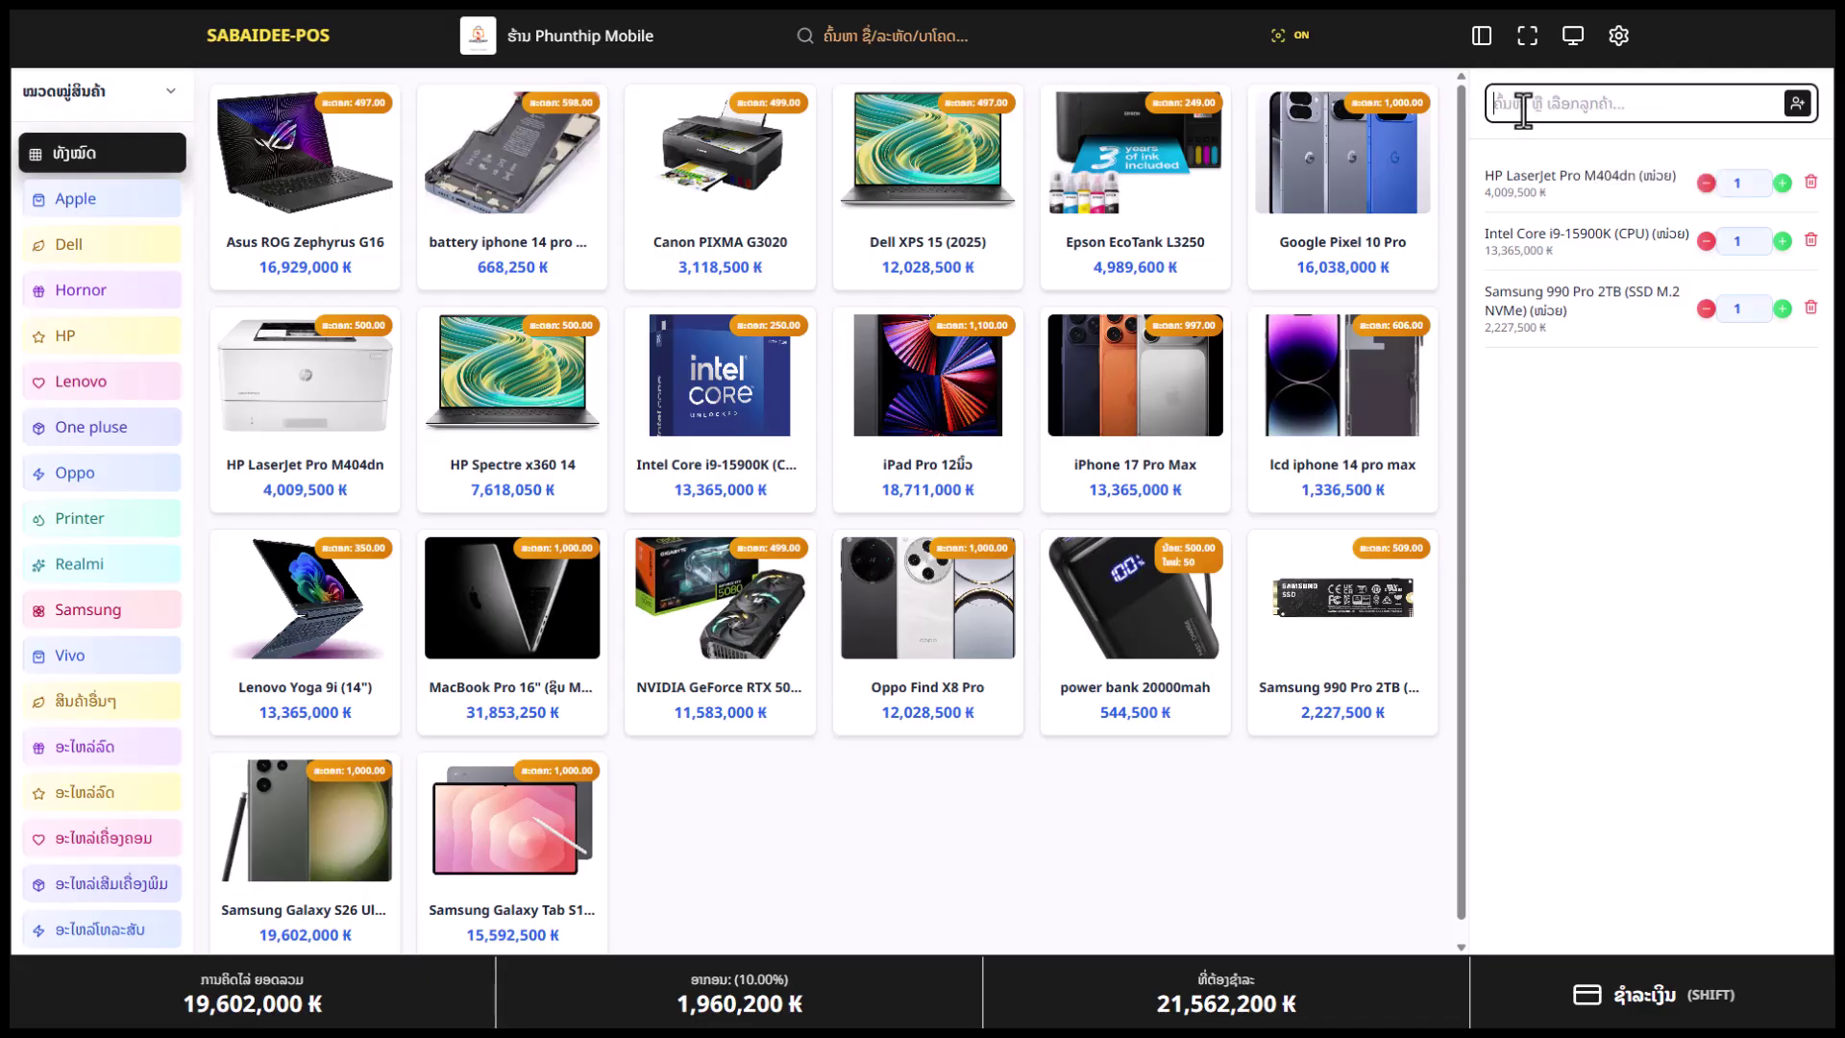
pyautogui.press('super+space')
pyautogui.click(1543, 96)
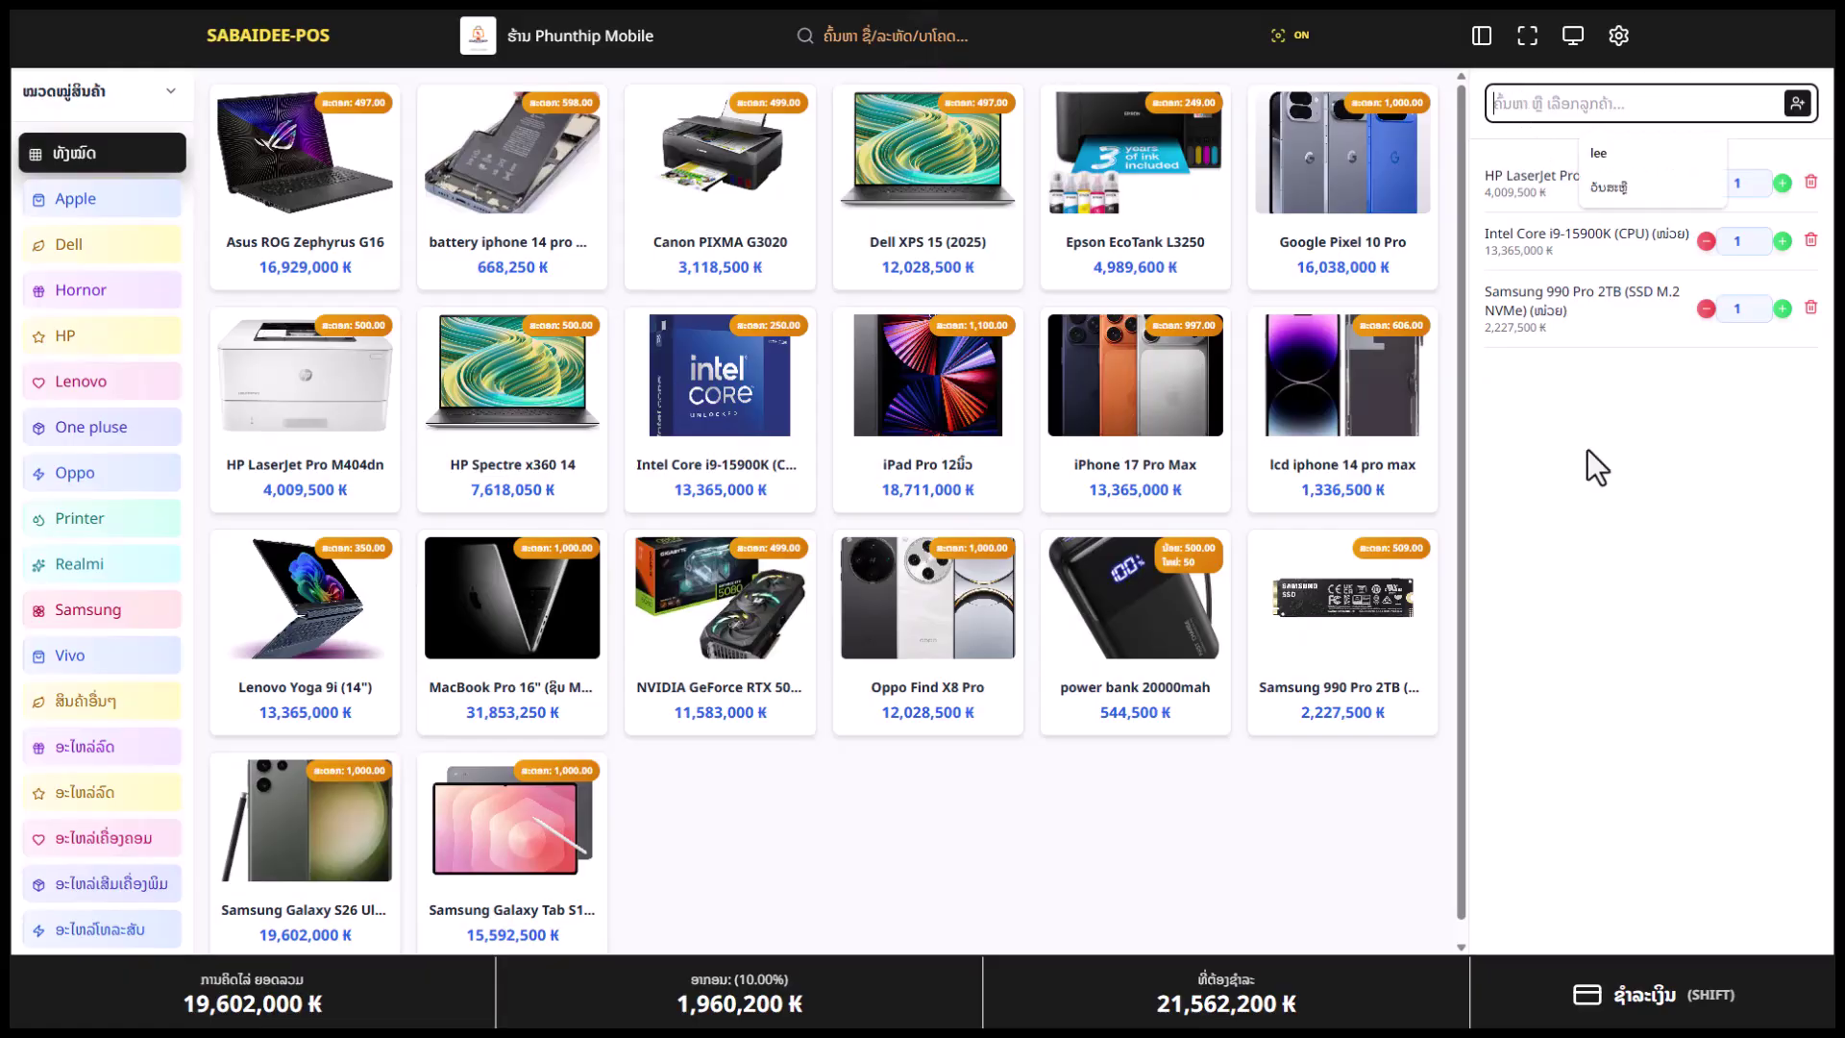
pyautogui.click(1543, 106)
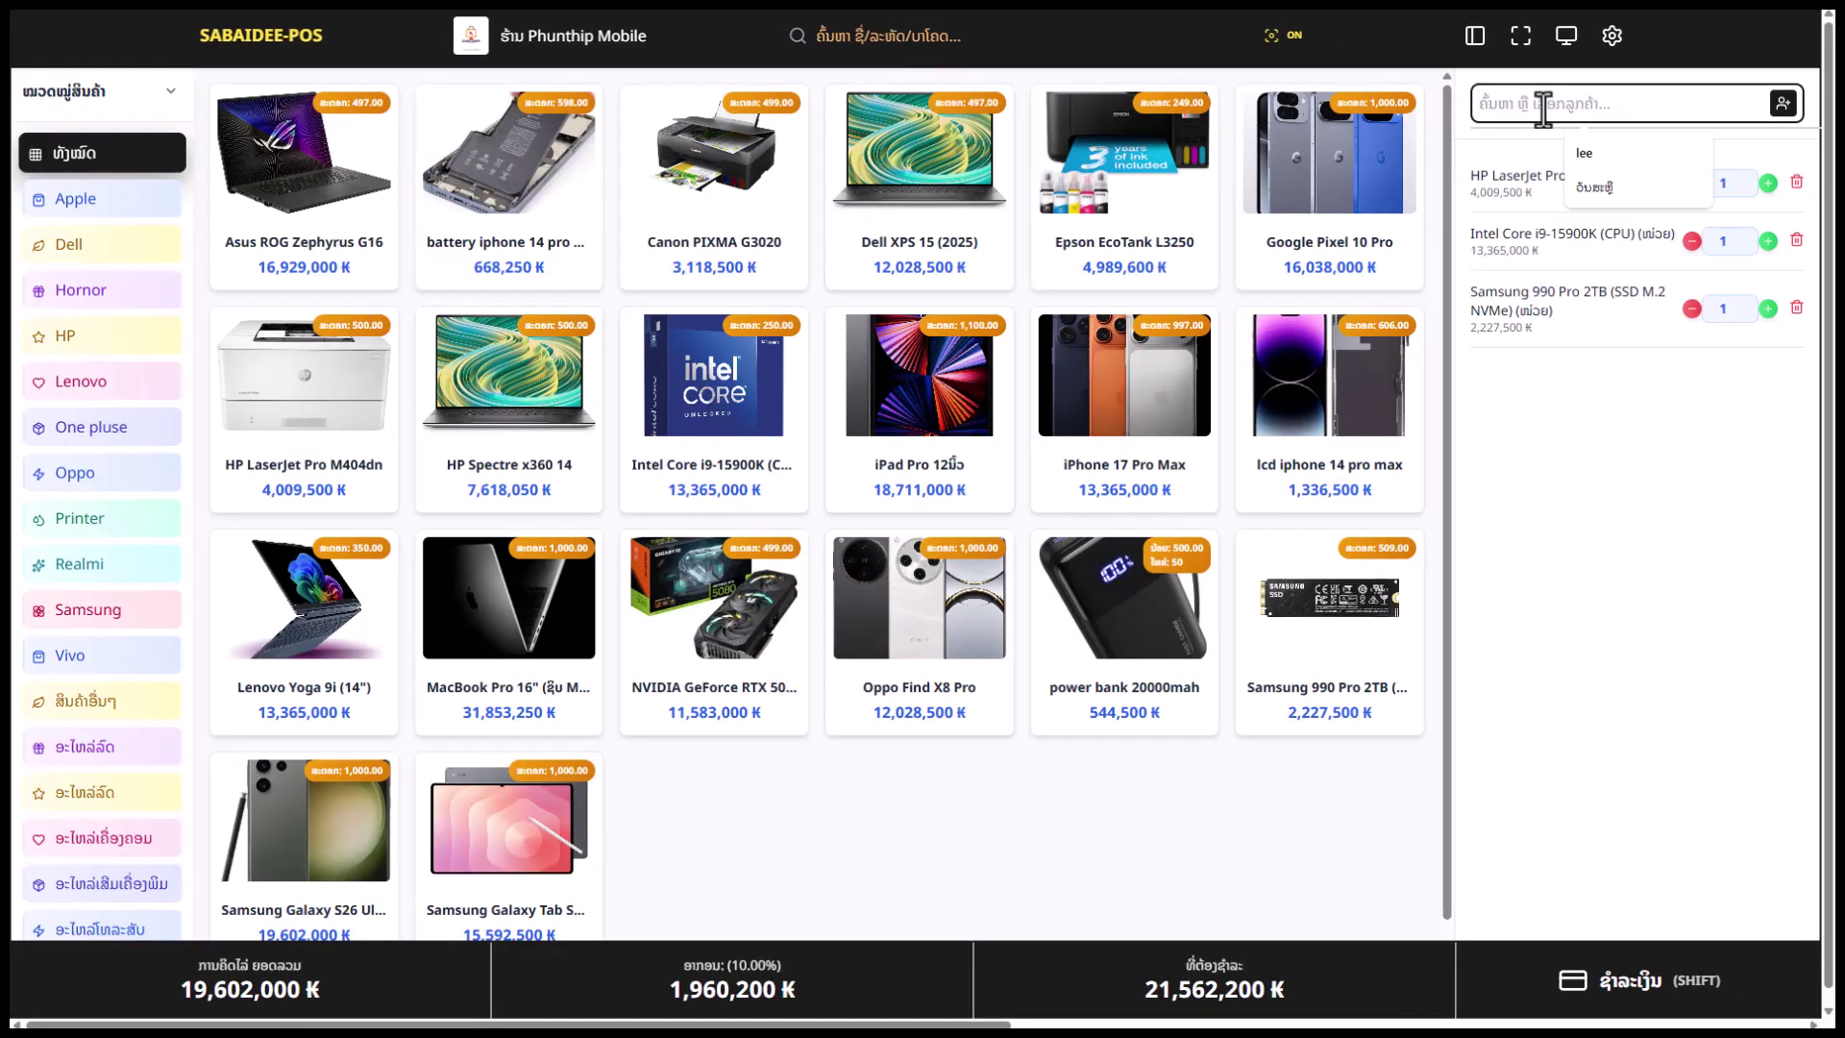
pyautogui.write('ສ')
pyautogui.press('BackSpace')
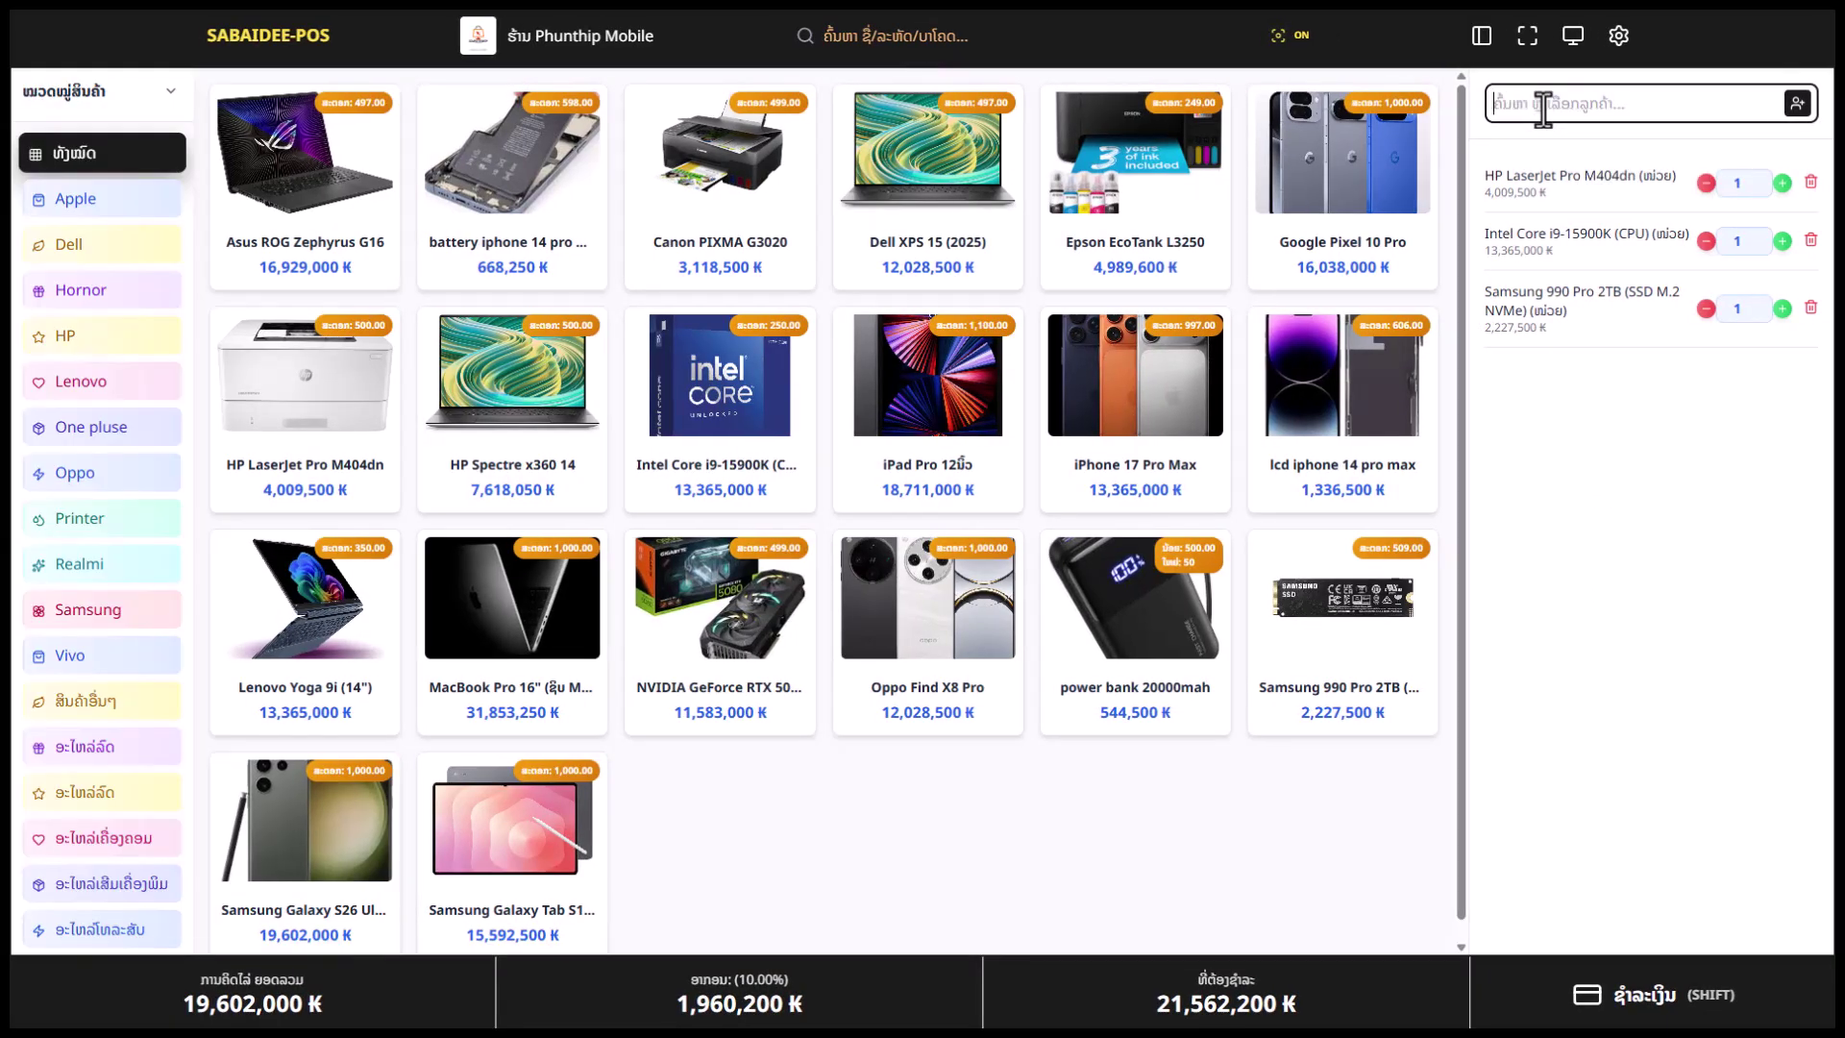
pyautogui.write('ລ')
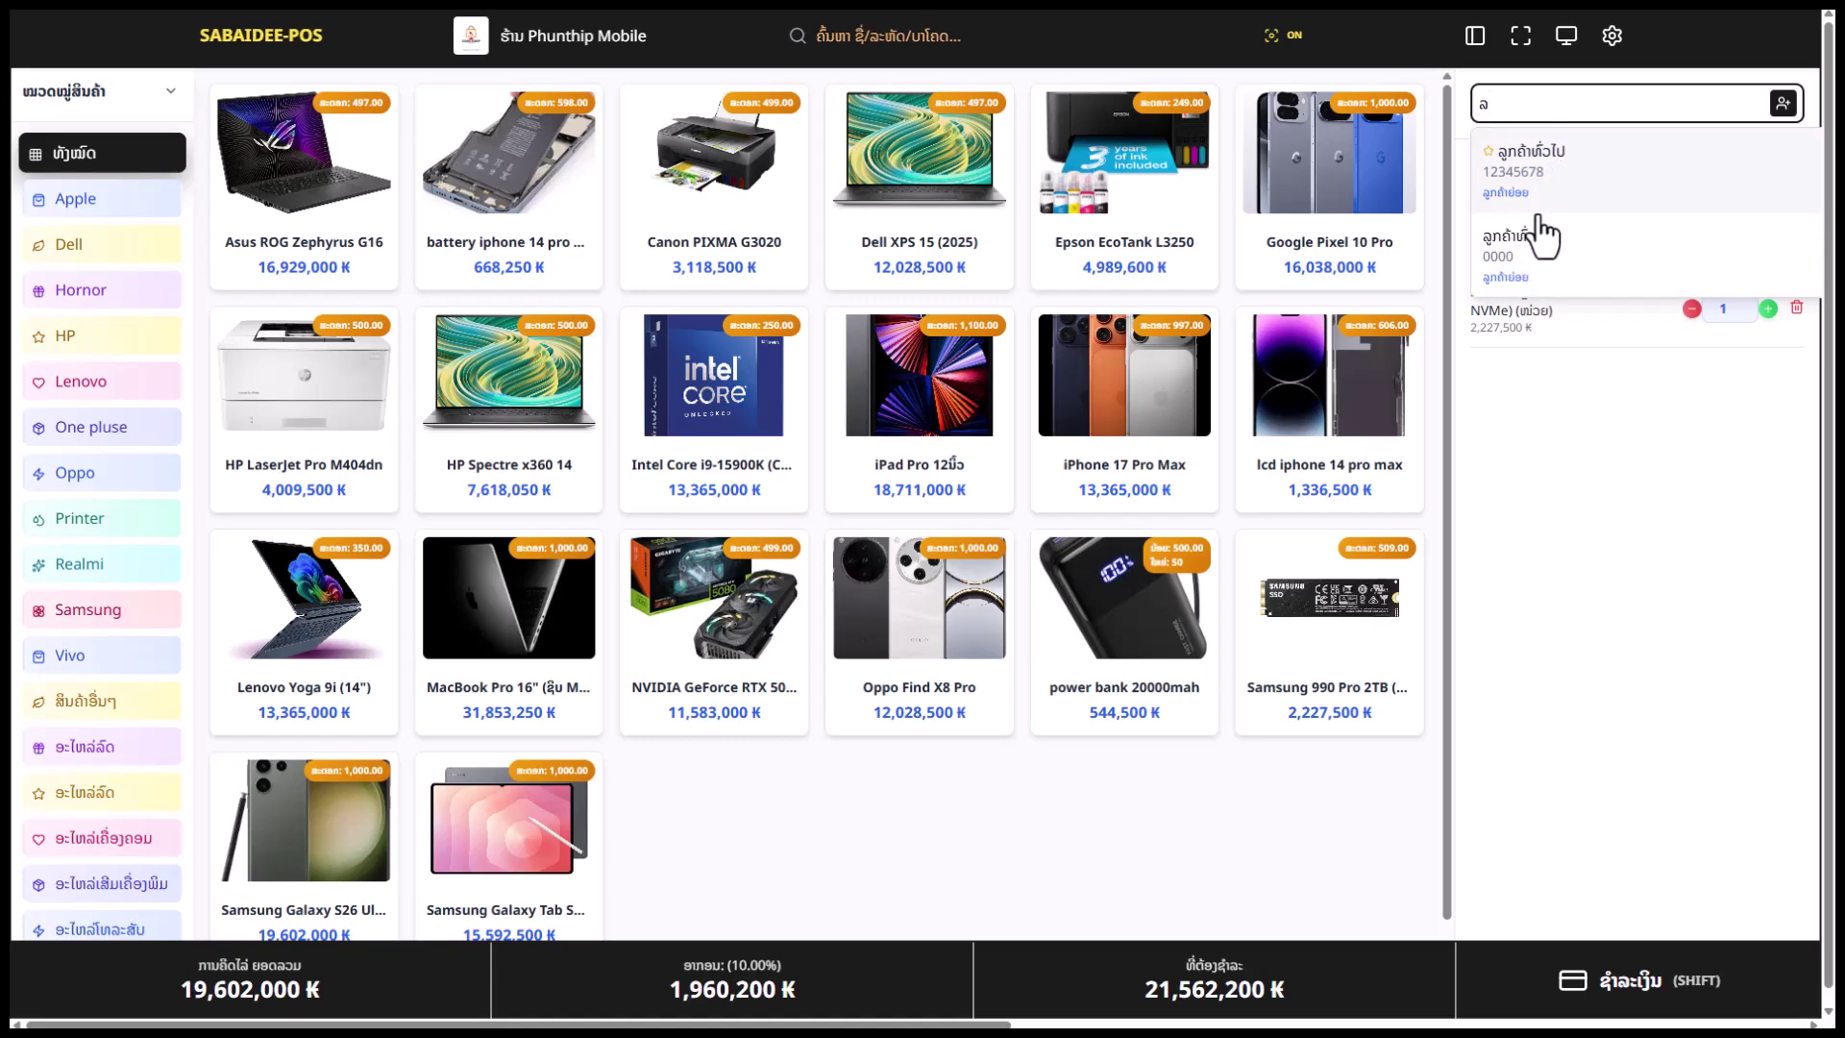
# Open the empty add-new-customer form, preset to the Retail customer type
pyautogui.click(1558, 408)
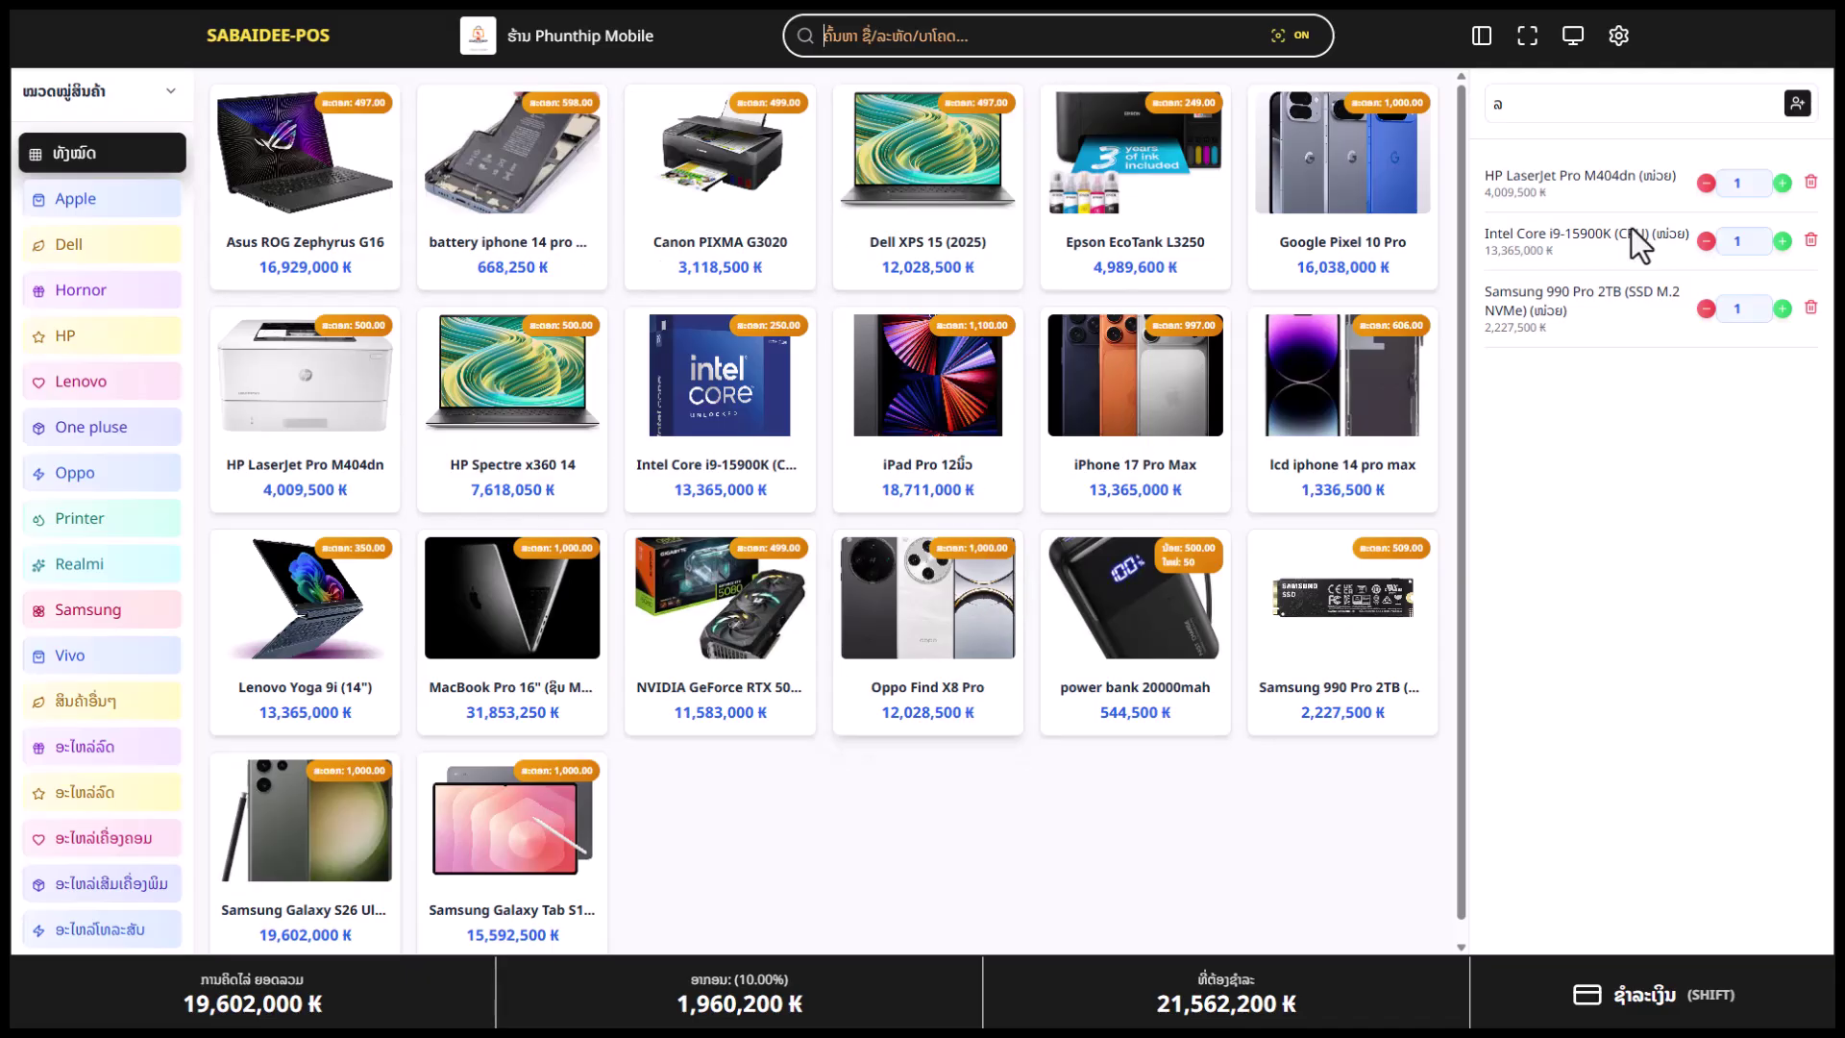
pyautogui.click(1565, 115)
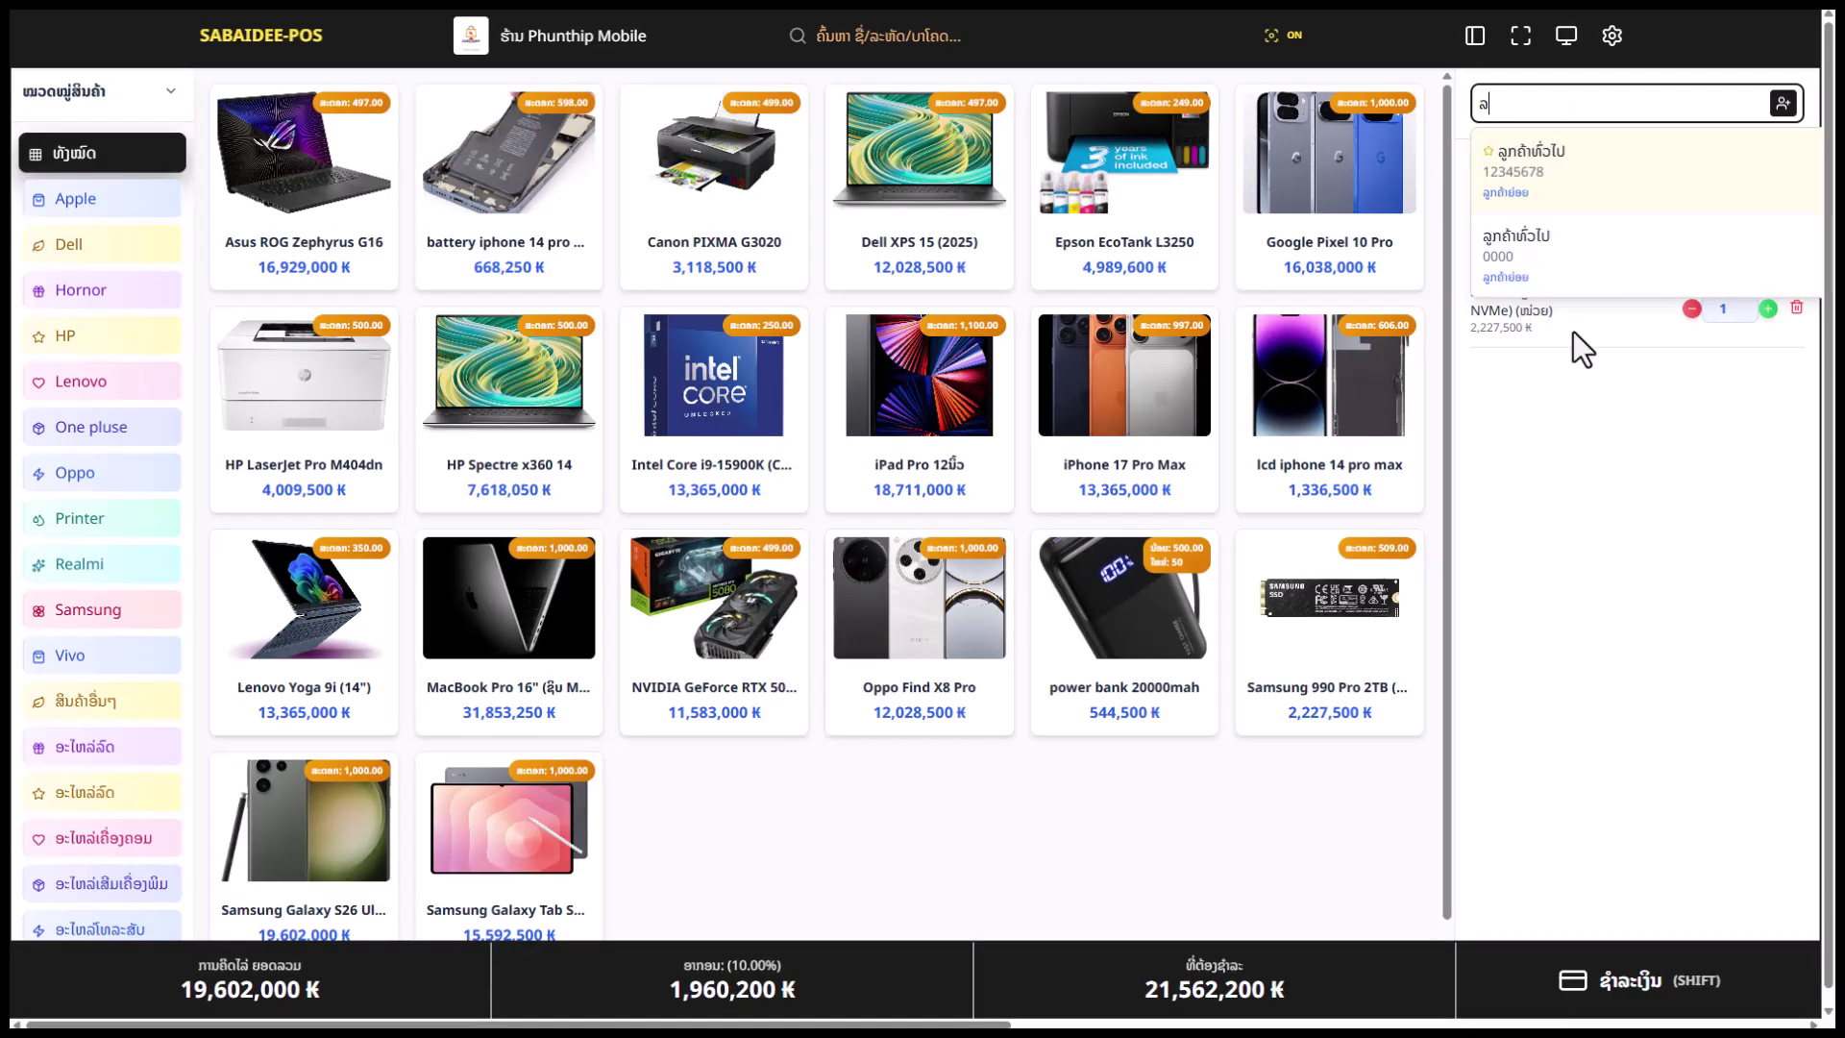
pyautogui.click(1795, 105)
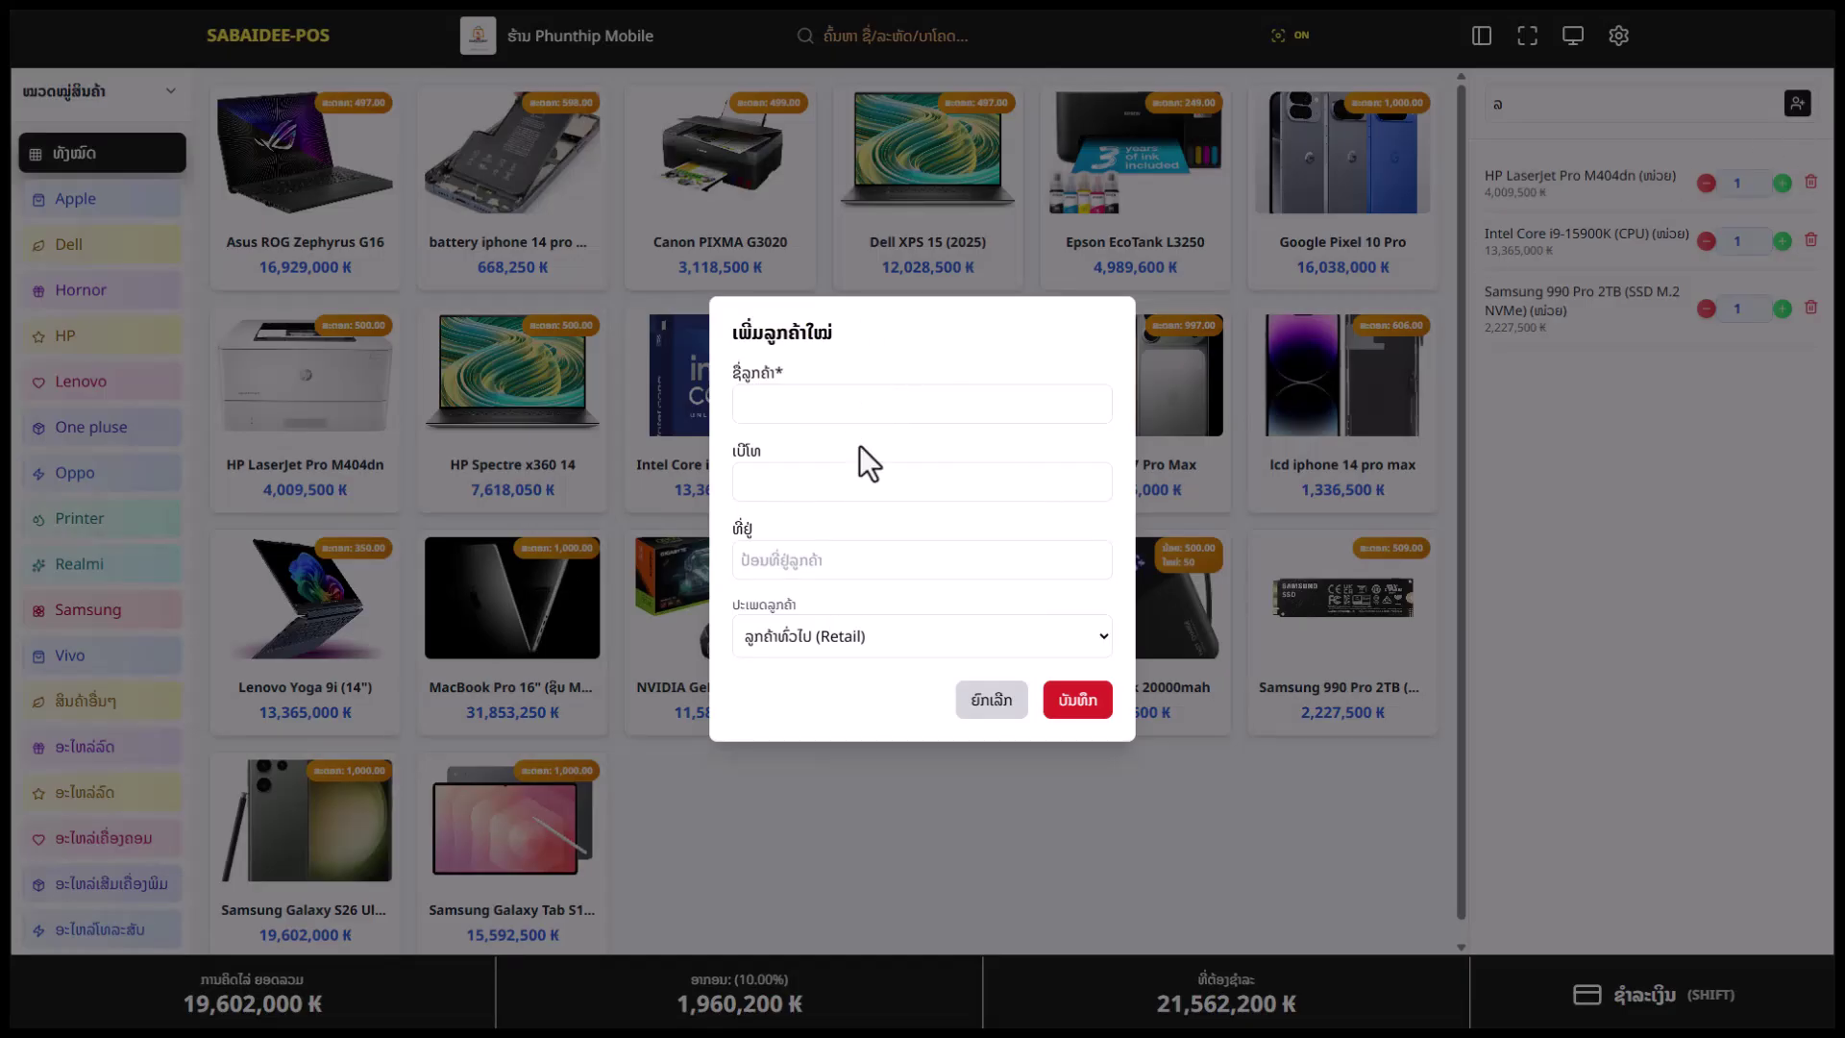
# Fill a new customer's name, phone and address from saved entries and set the type to Wholesale
pyautogui.click(820, 406)
pyautogui.click(831, 491)
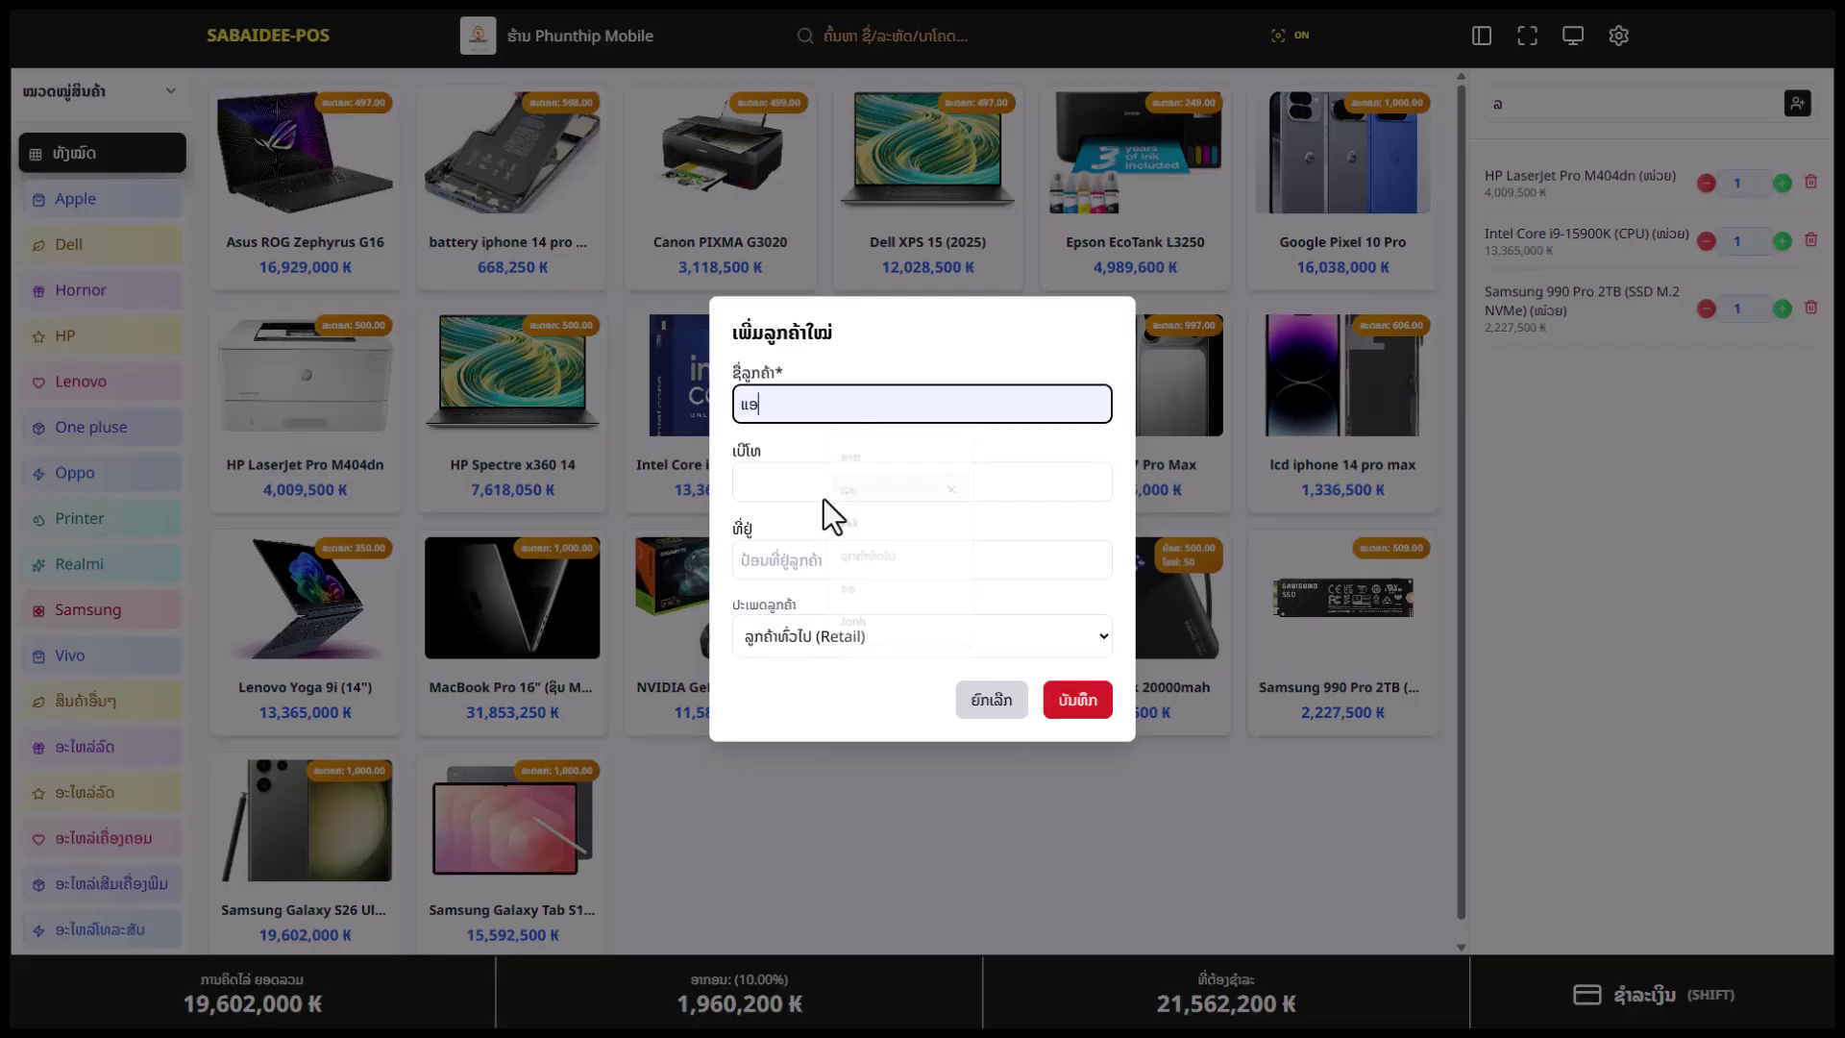
pyautogui.click(822, 487)
pyautogui.click(832, 597)
pyautogui.click(805, 563)
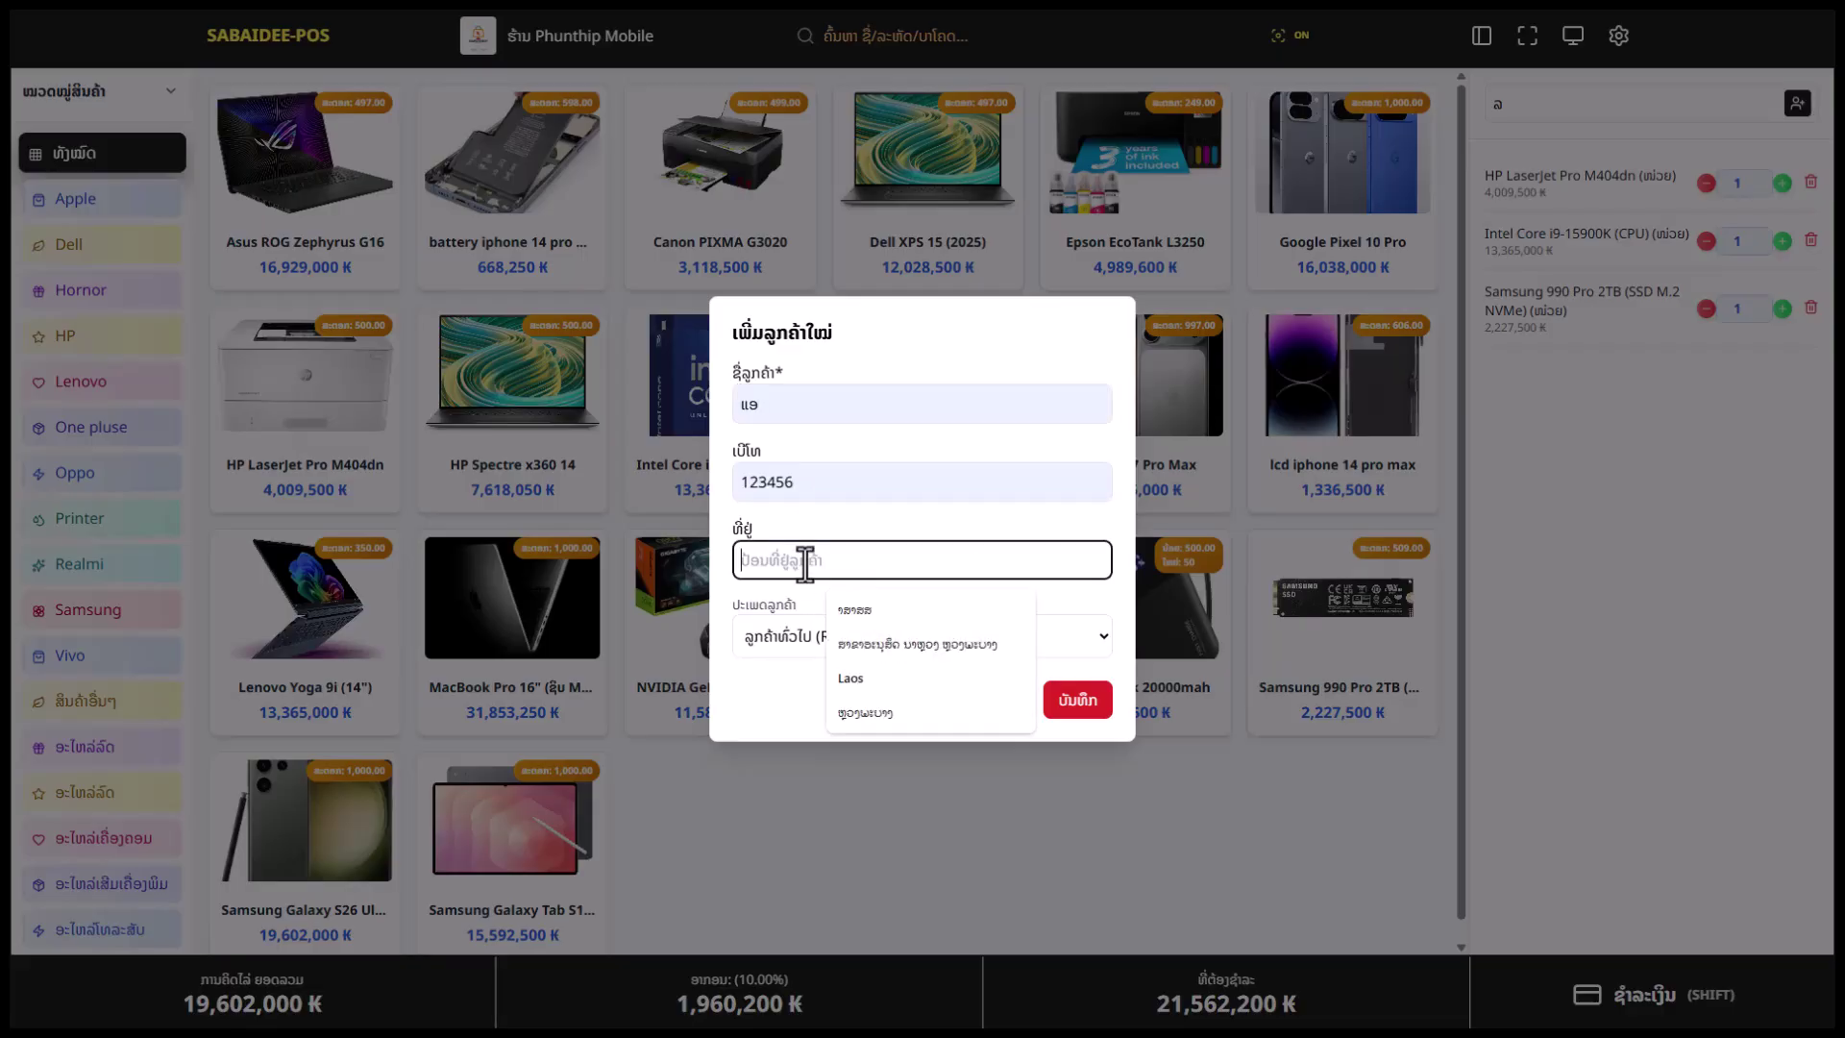
pyautogui.click(874, 613)
pyautogui.click(850, 638)
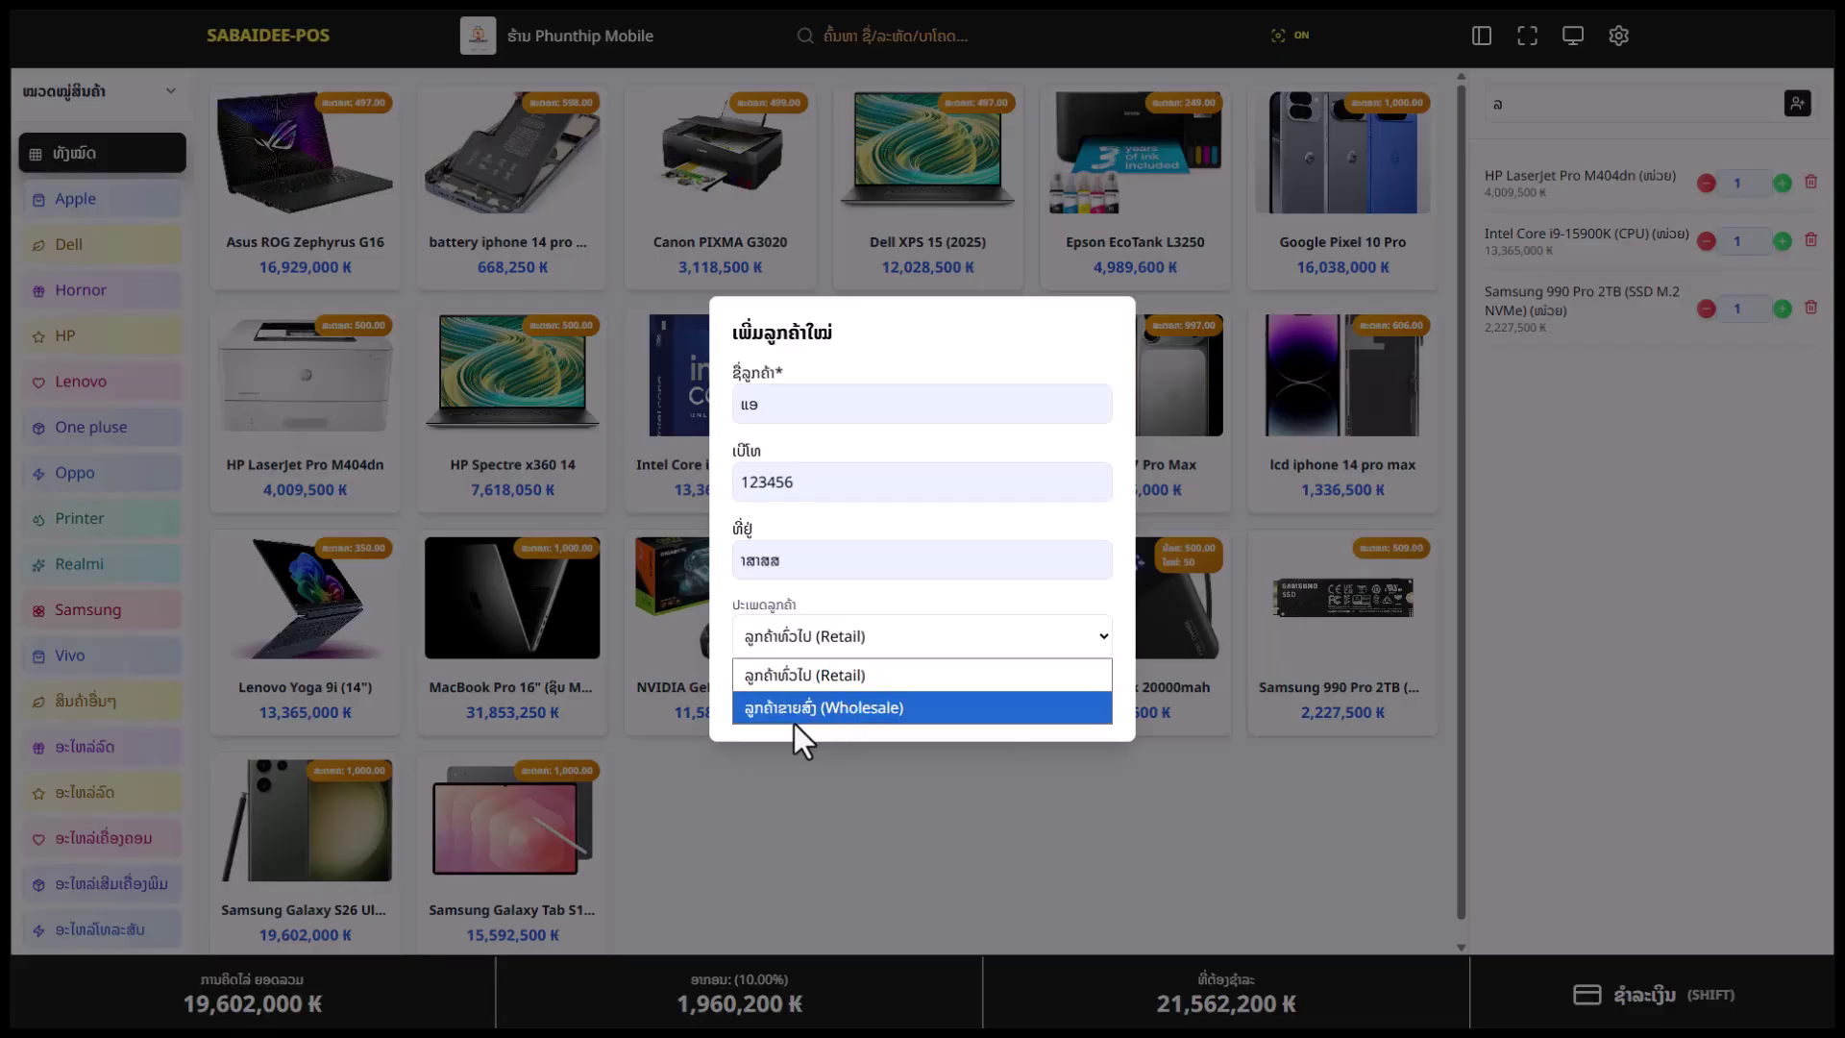
pyautogui.click(780, 712)
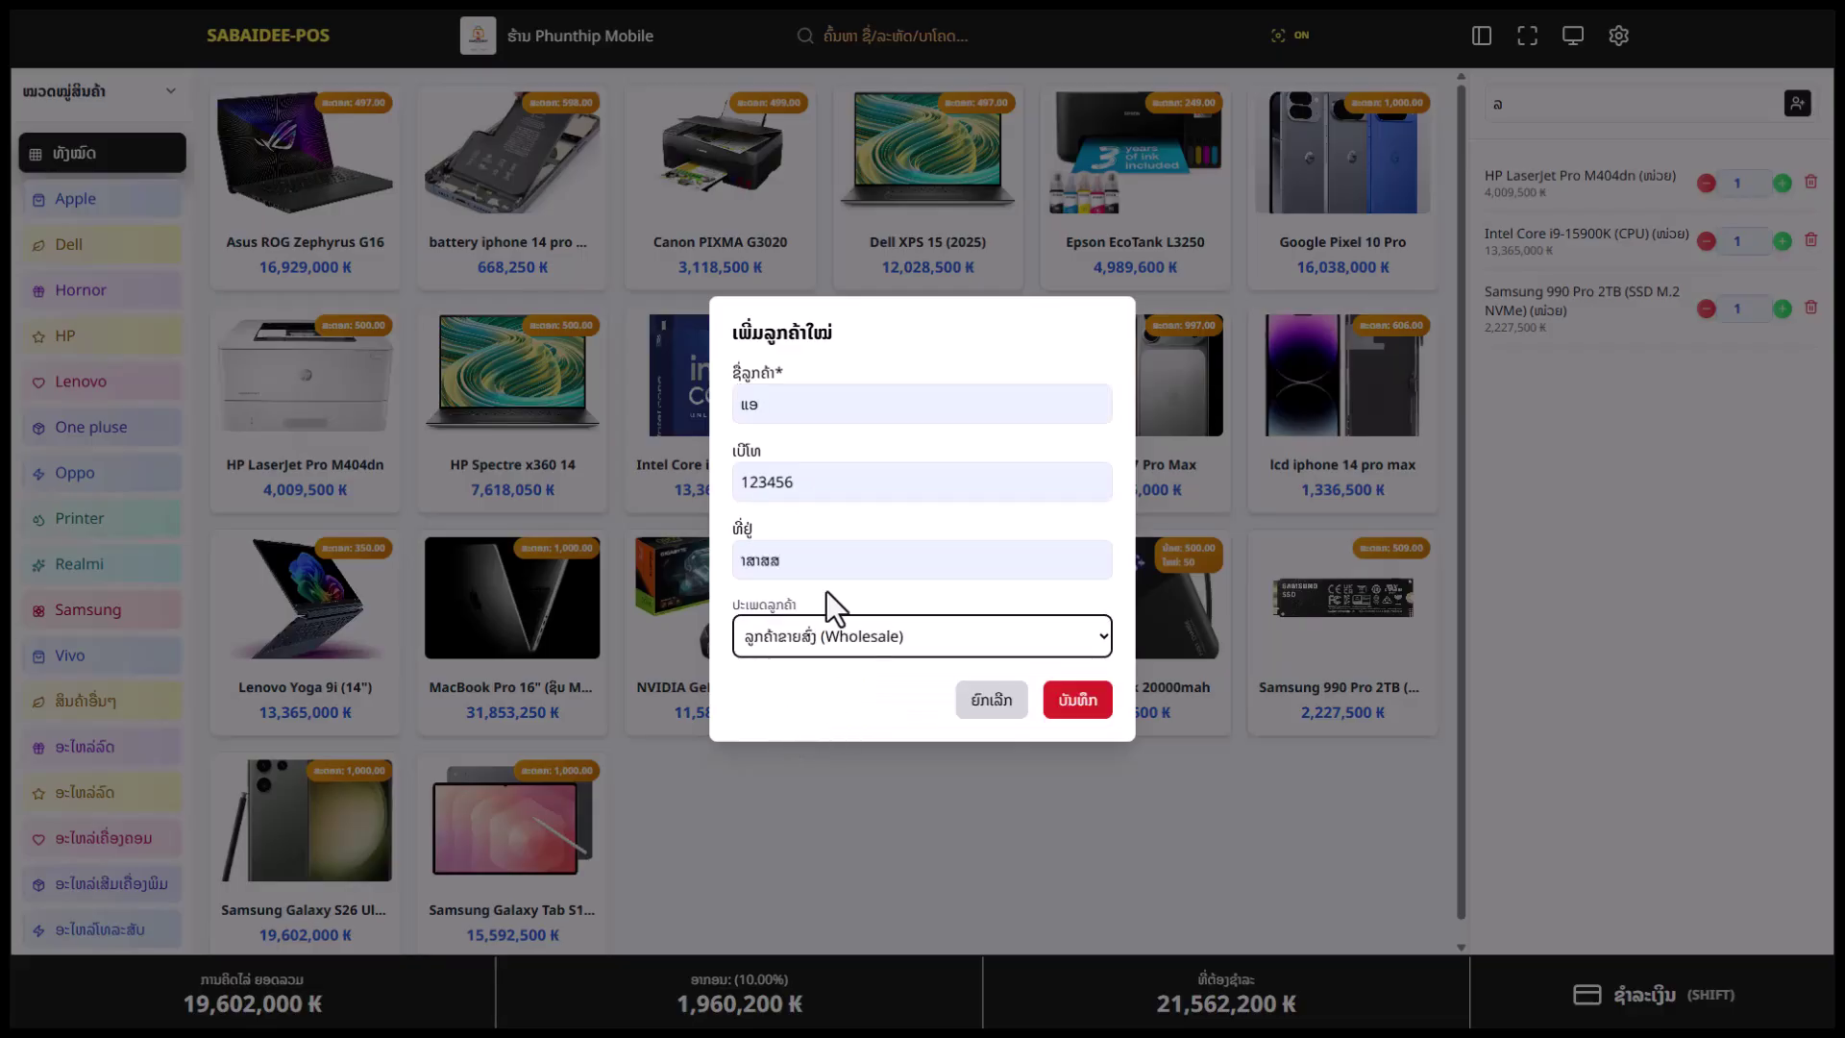
# Recheck the customer fields, close the form, and remove Intel Core i9 and Samsung 990 Pro from the cart
pyautogui.click(774, 406)
pyautogui.click(777, 550)
pyautogui.click(782, 471)
pyautogui.click(807, 402)
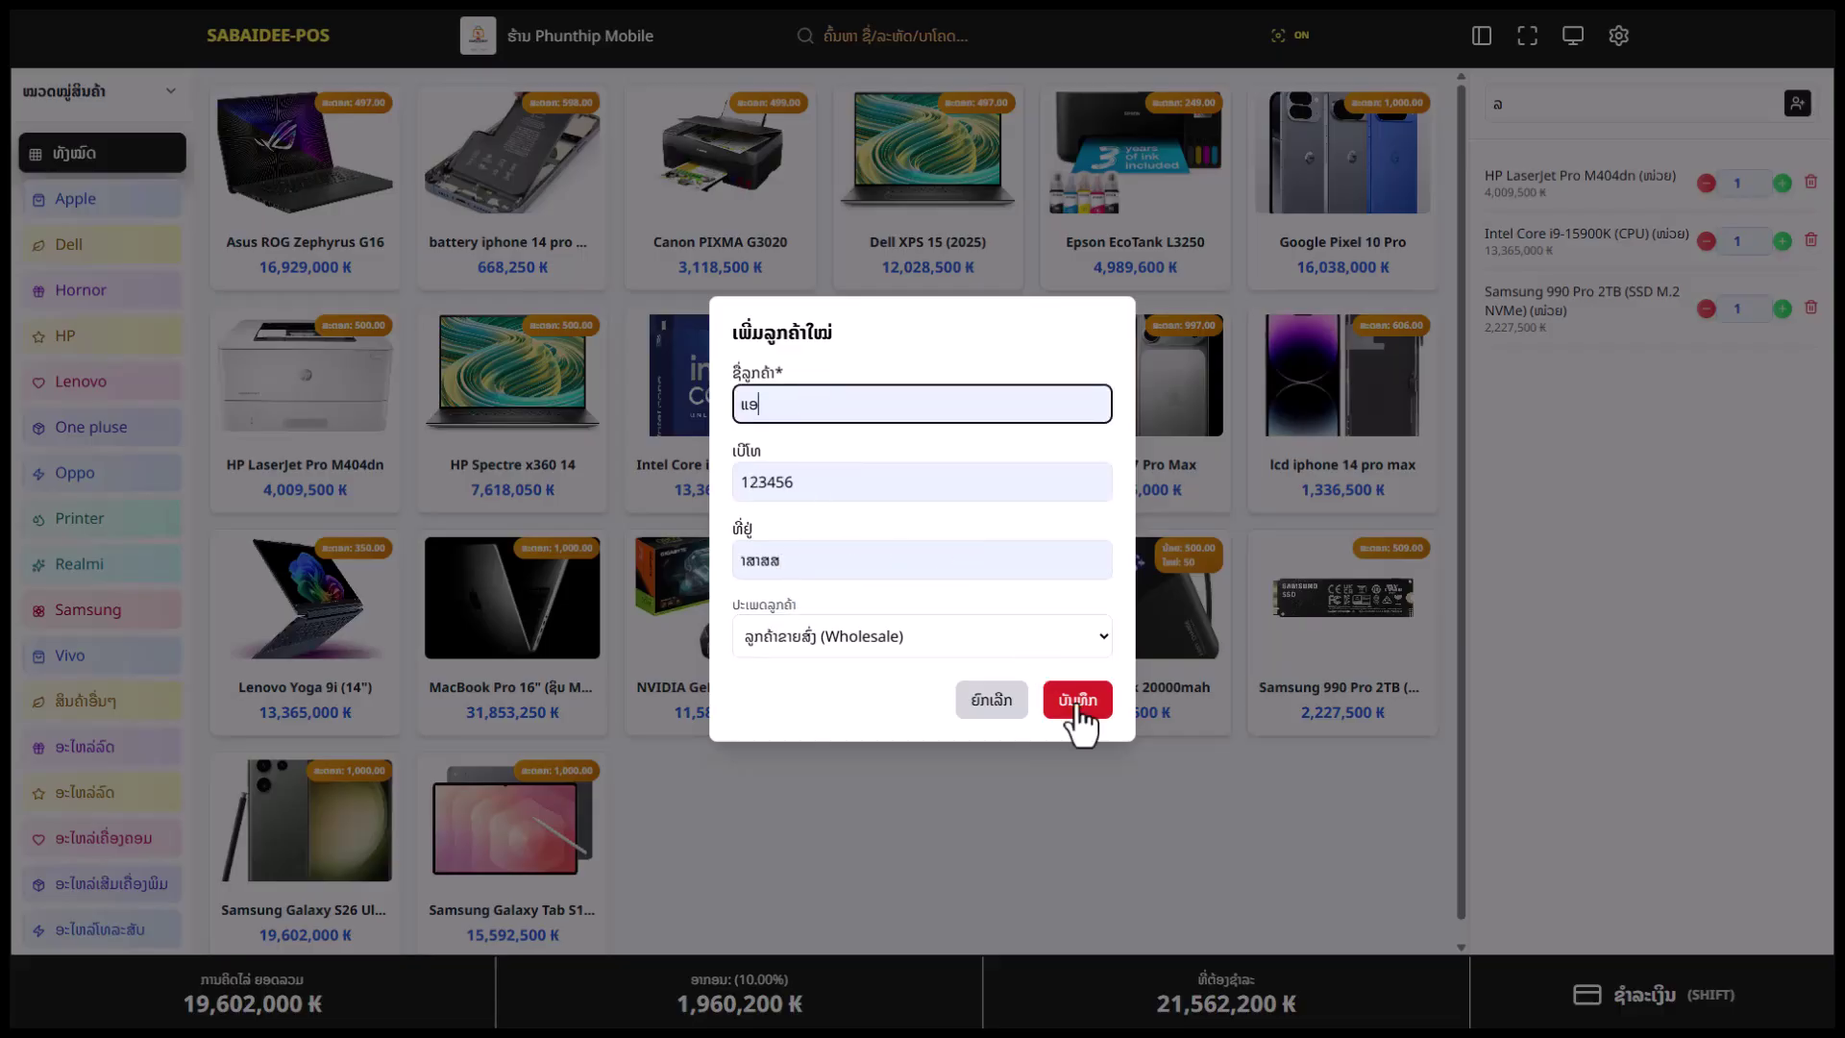
pyautogui.click(982, 707)
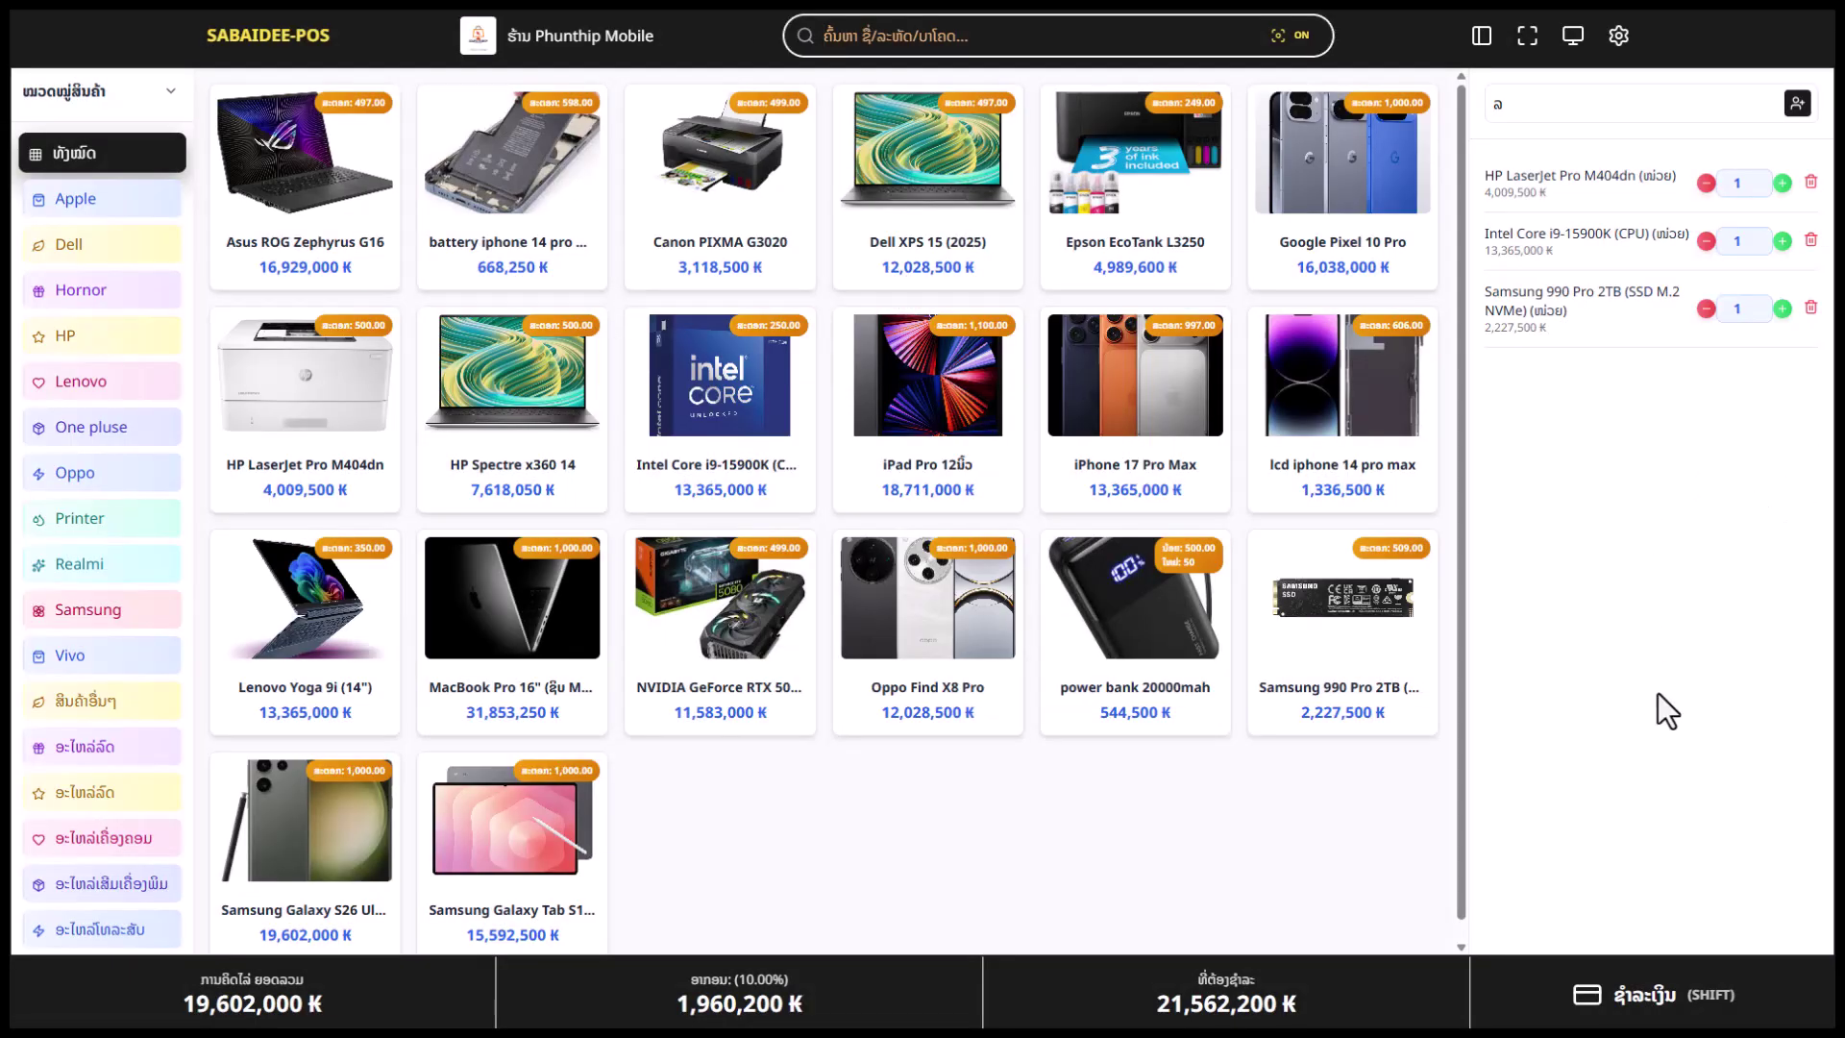
pyautogui.click(1813, 241)
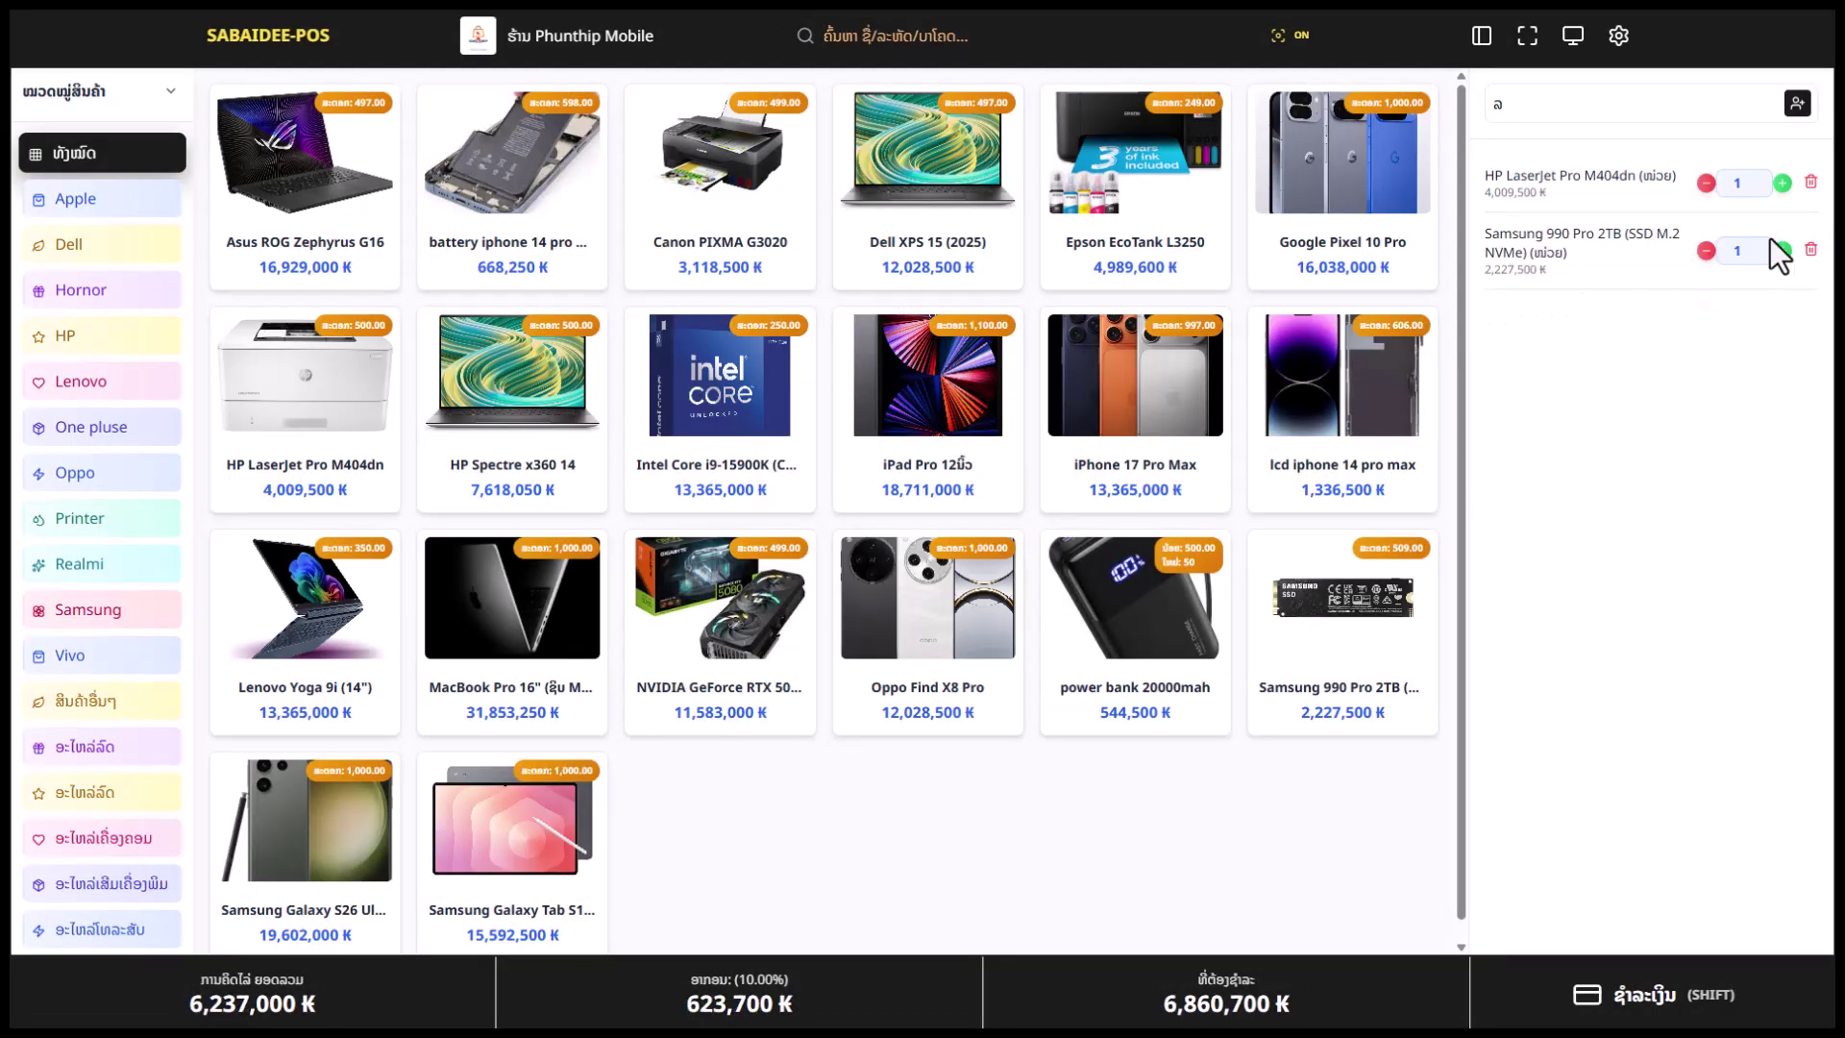
pyautogui.click(1813, 241)
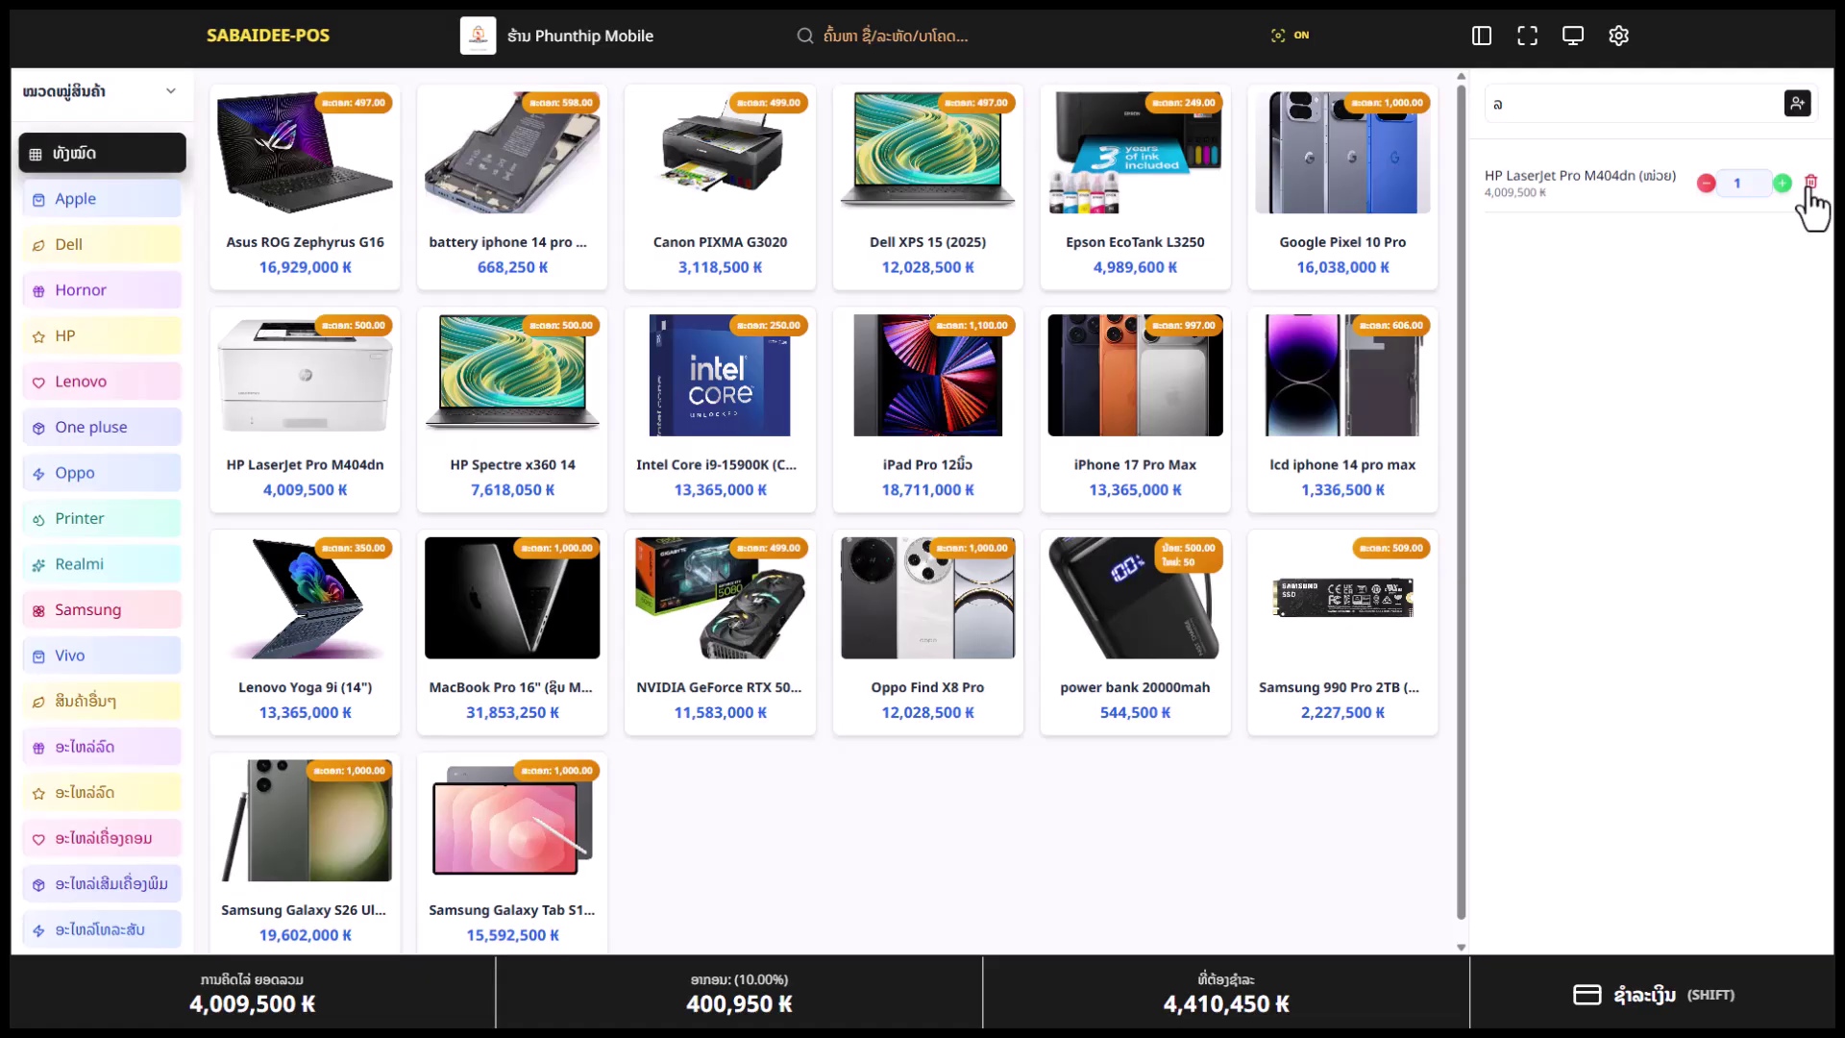
# Replace the HP LaserJet with the Oppo Find X8 Pro in the cart and proceed to payment
pyautogui.click(1811, 184)
pyautogui.click(903, 655)
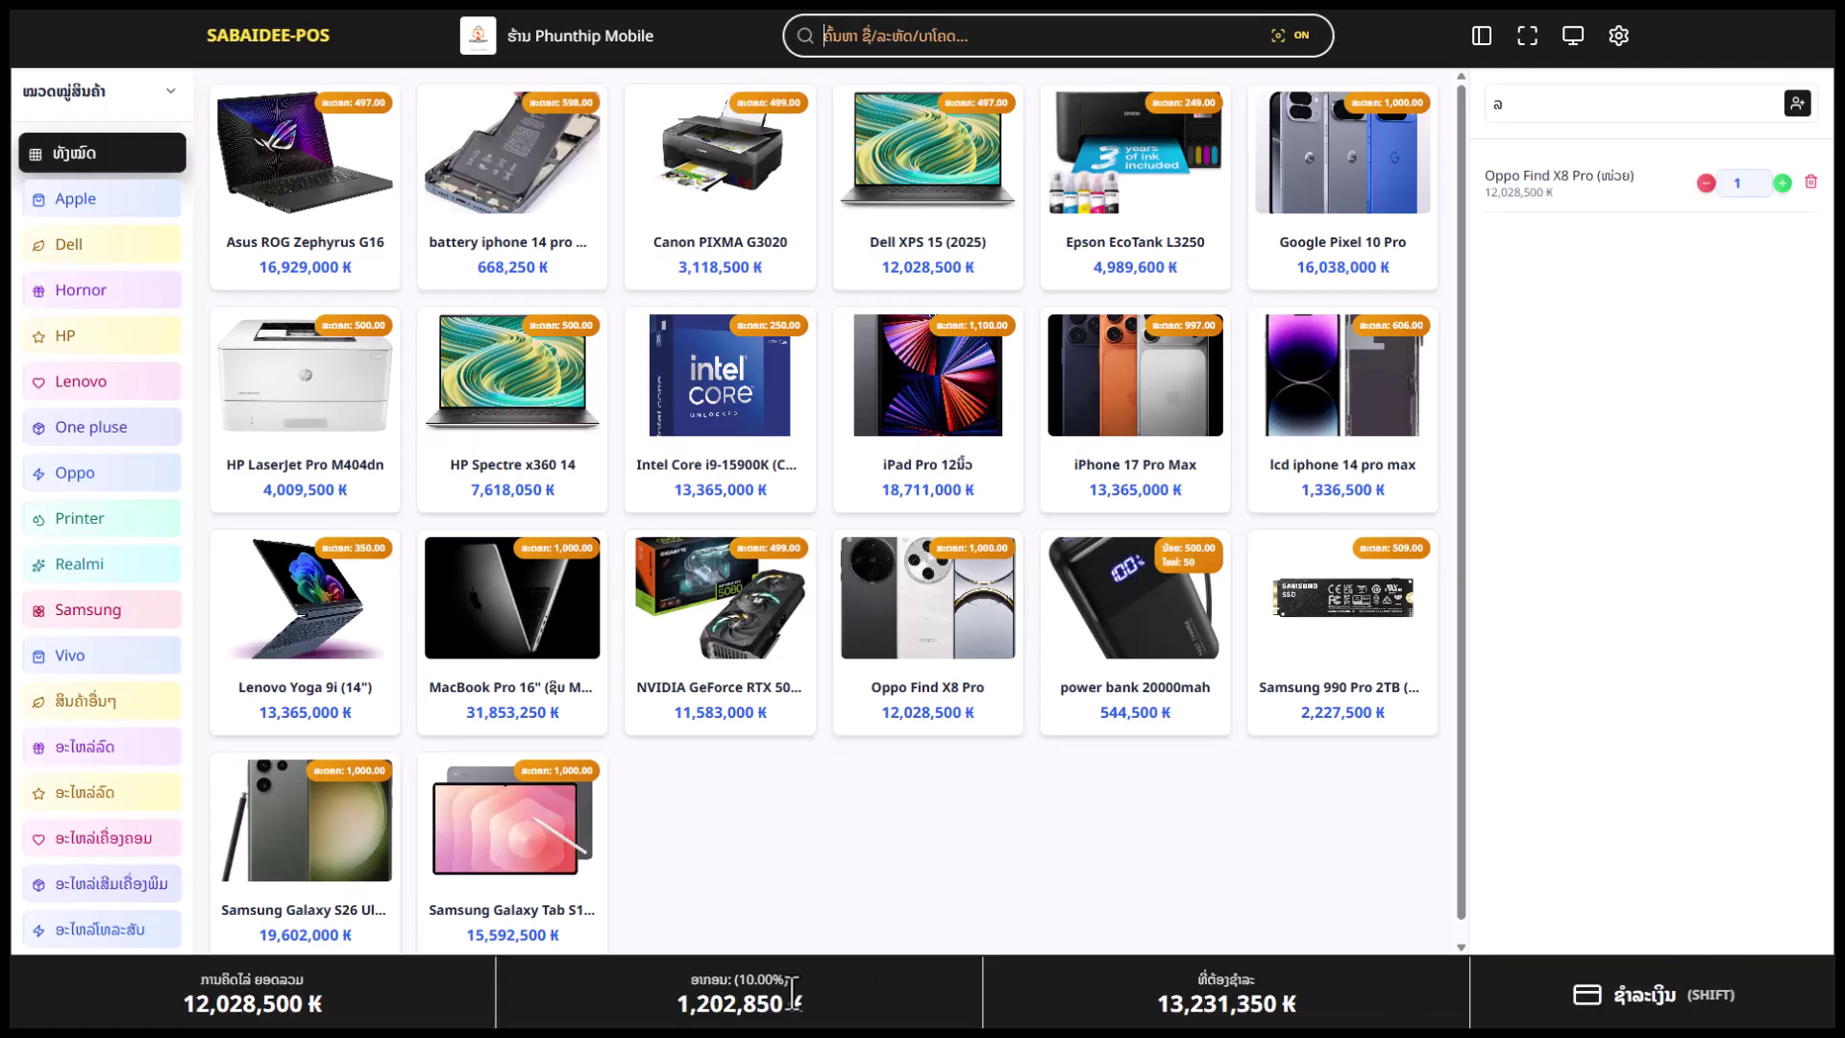
pyautogui.moveTo(805, 1004); pyautogui.dragTo(698, 1001)
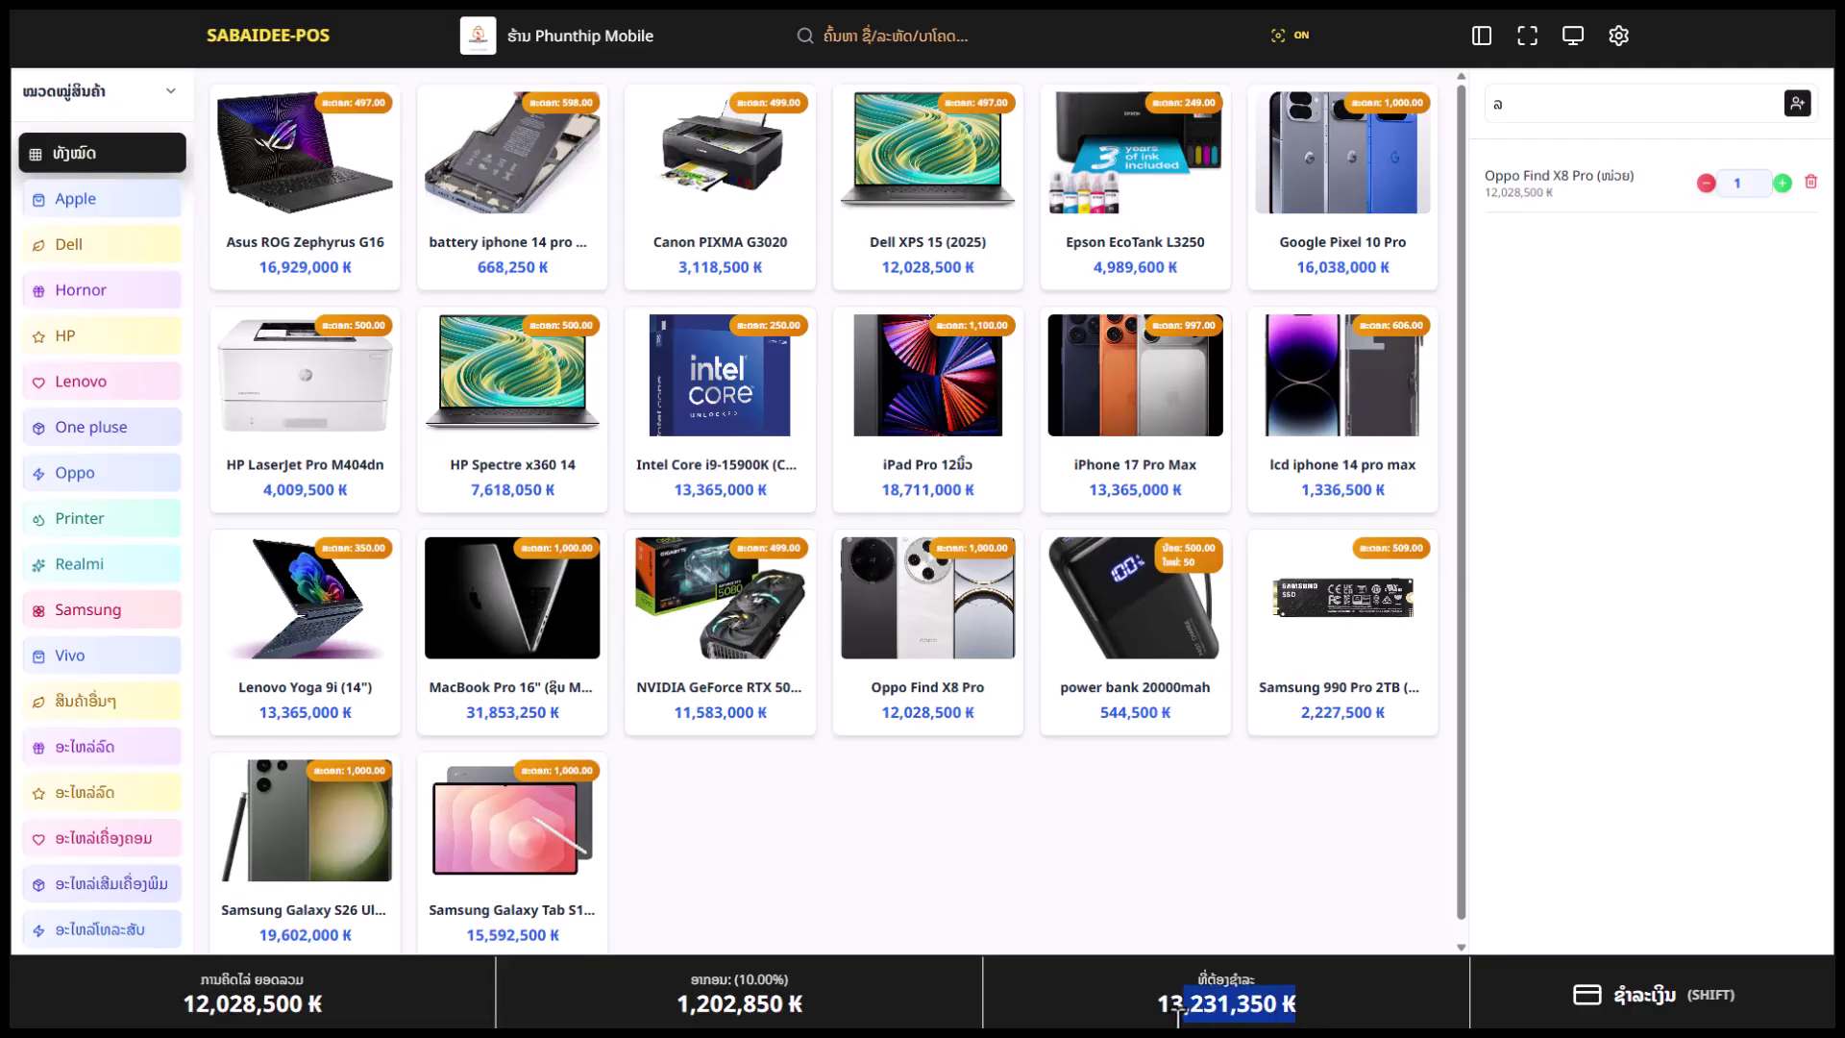
pyautogui.click(1638, 1017)
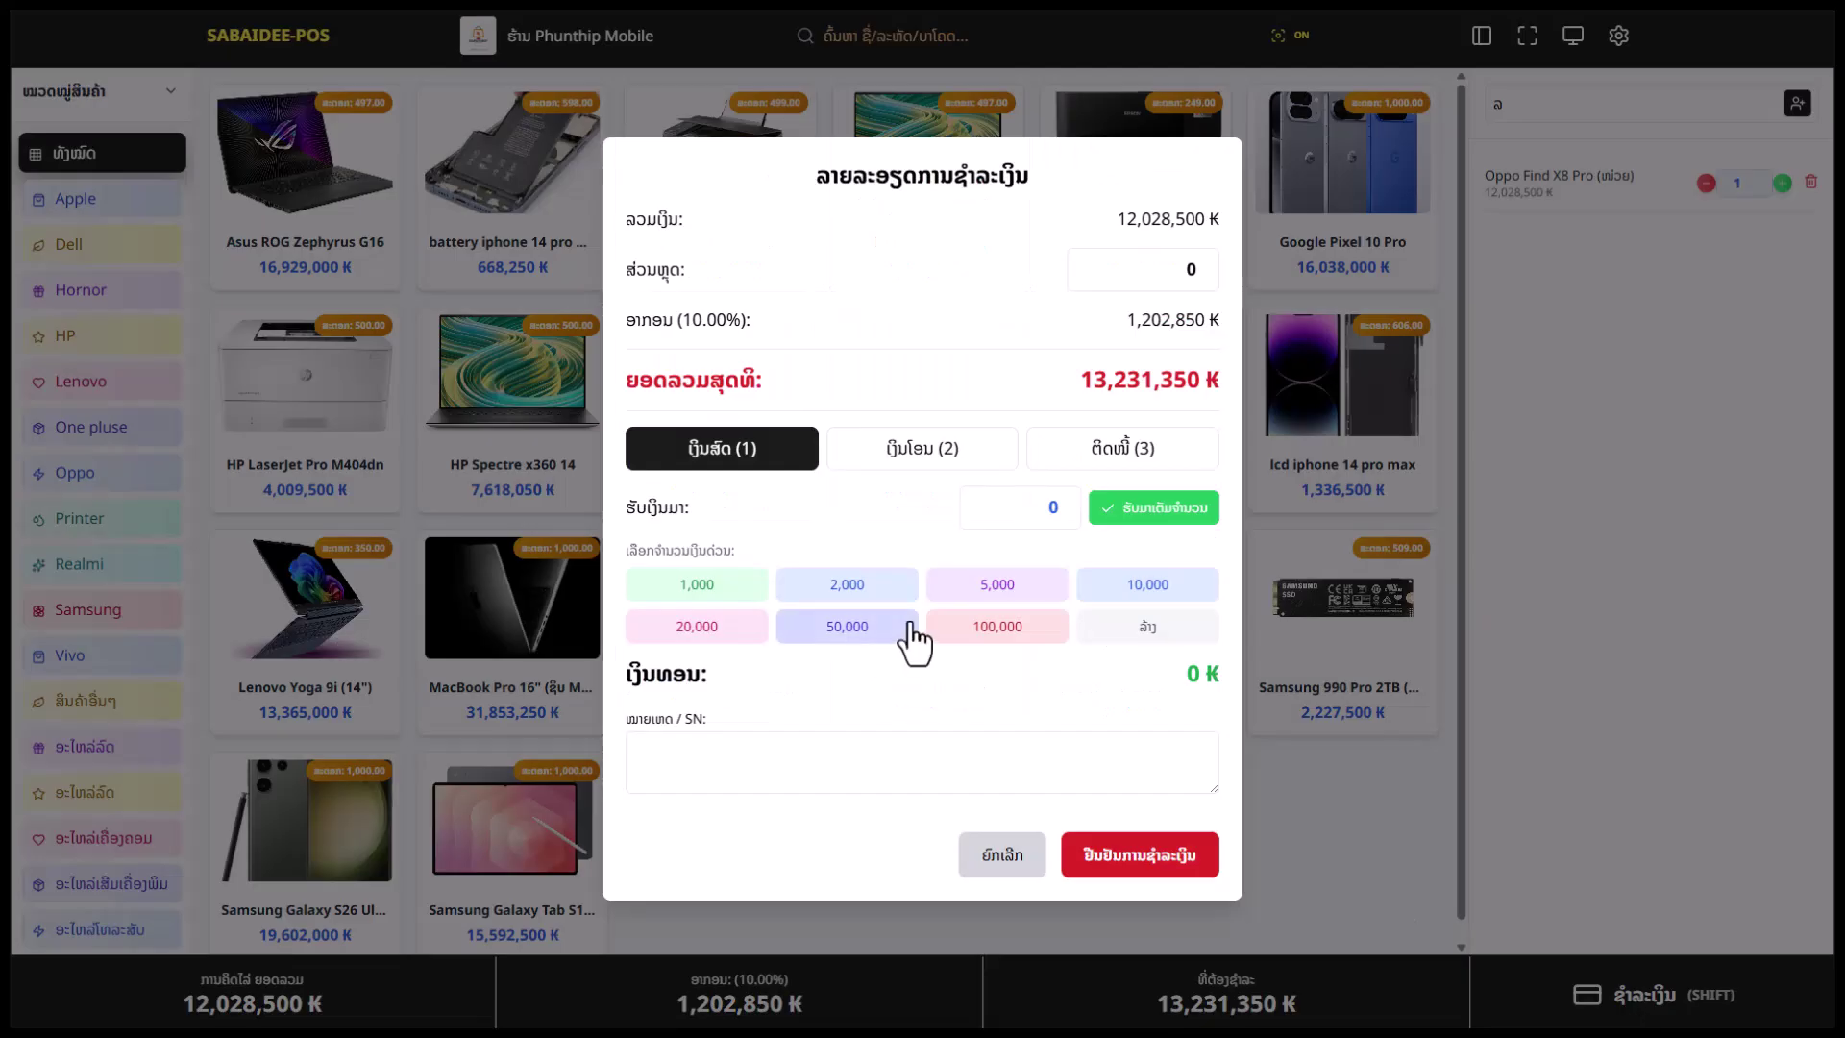
# Enter a 10,000 ₭ discount and switch the payment method to Transfer
pyautogui.click(1187, 271)
pyautogui.write('0000')
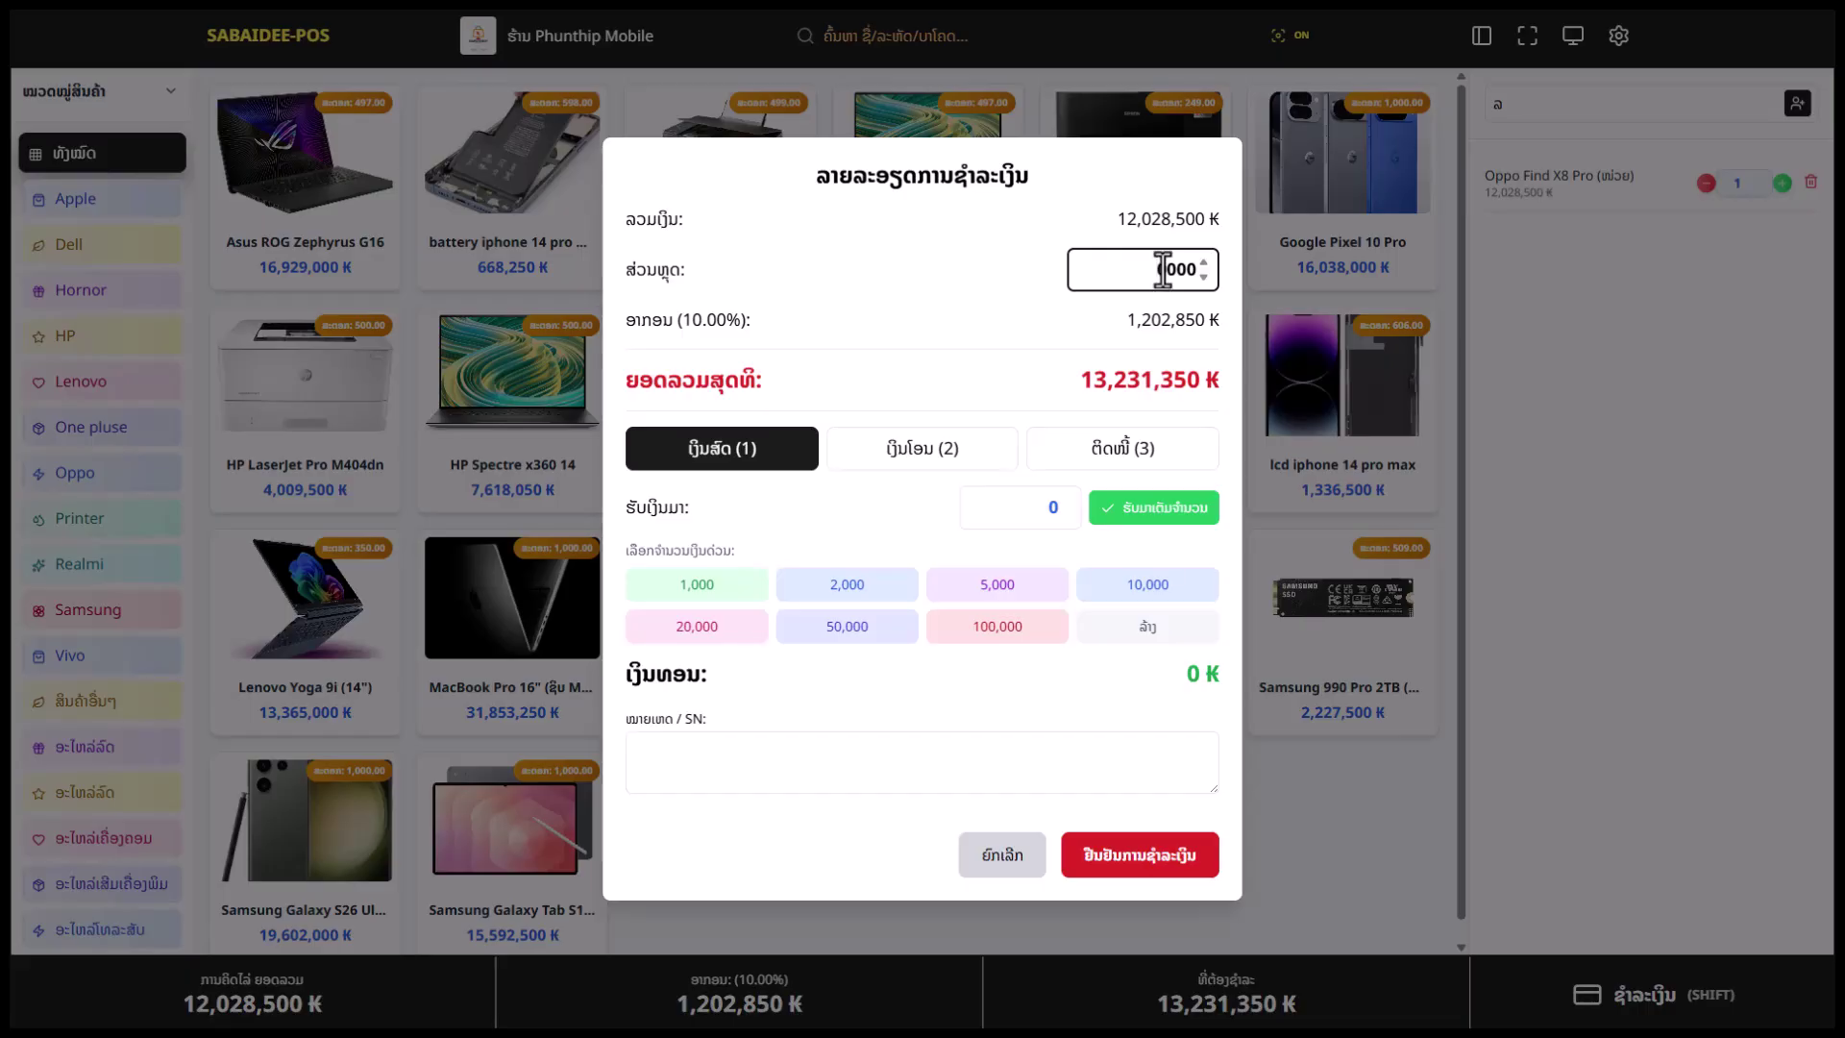
pyautogui.press('Up')
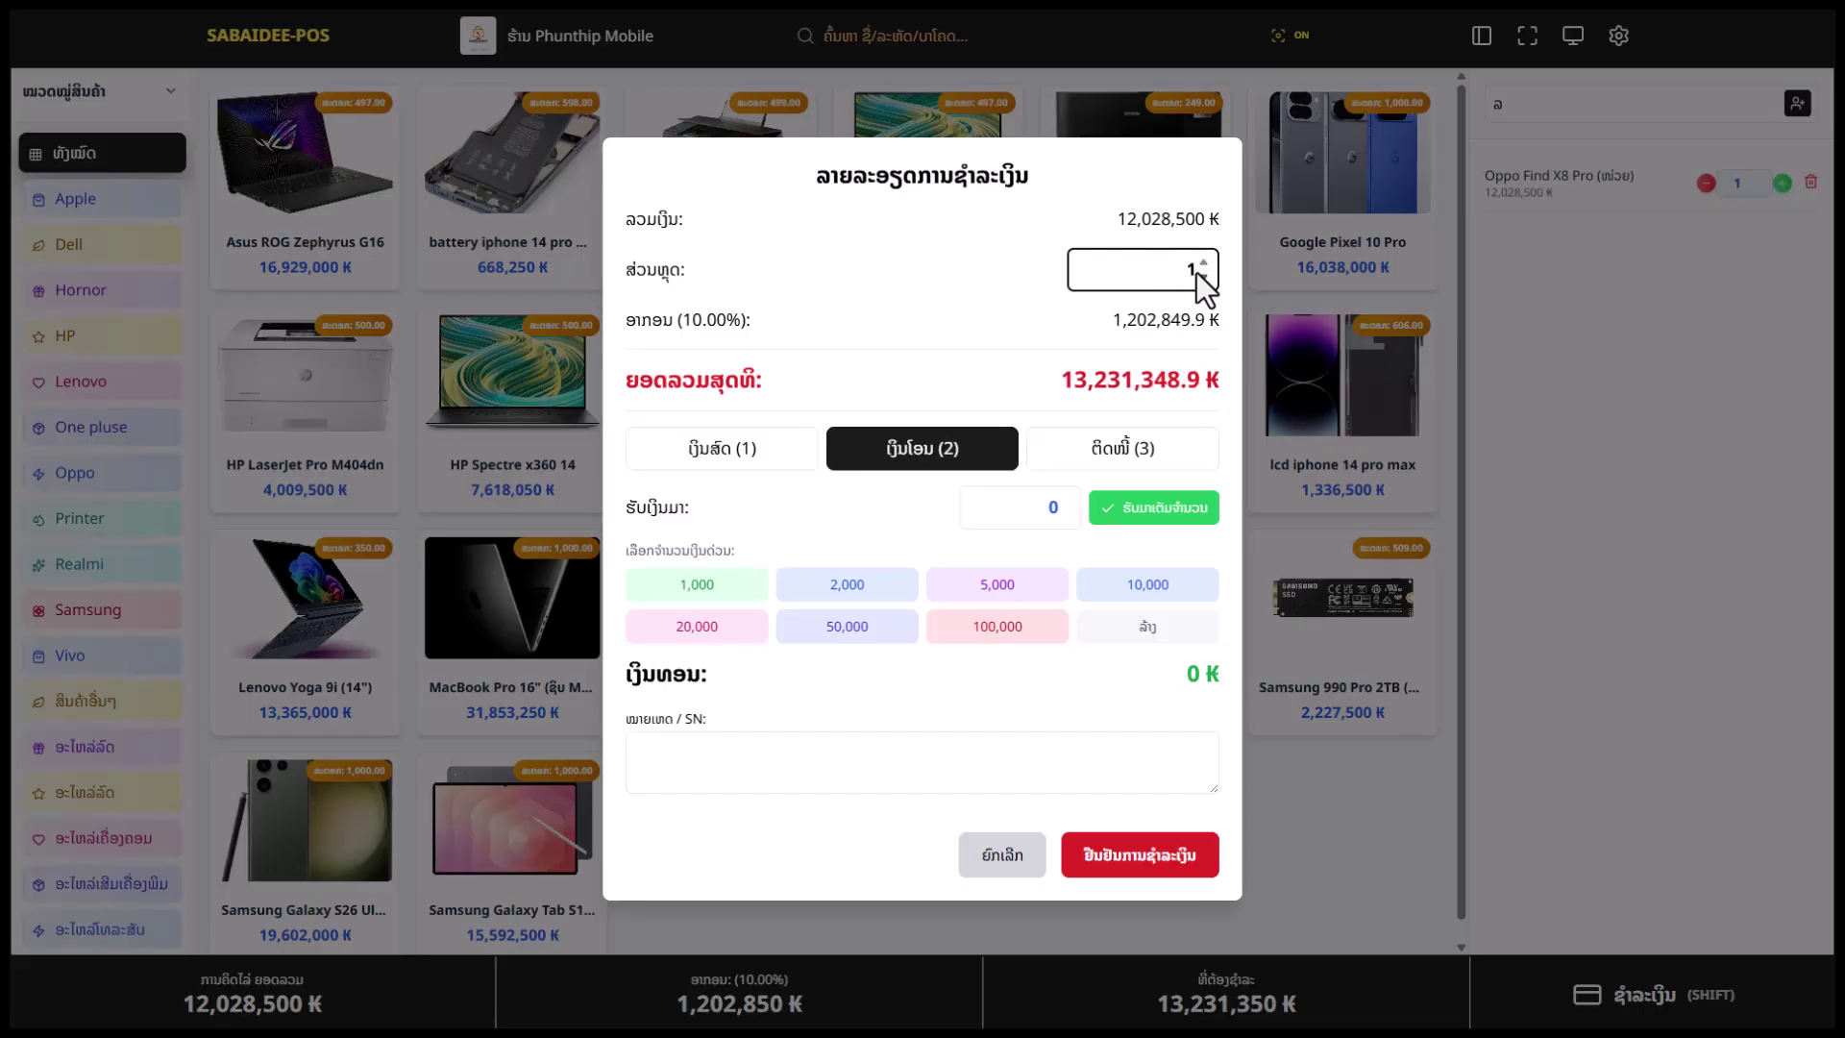
pyautogui.write('0000')
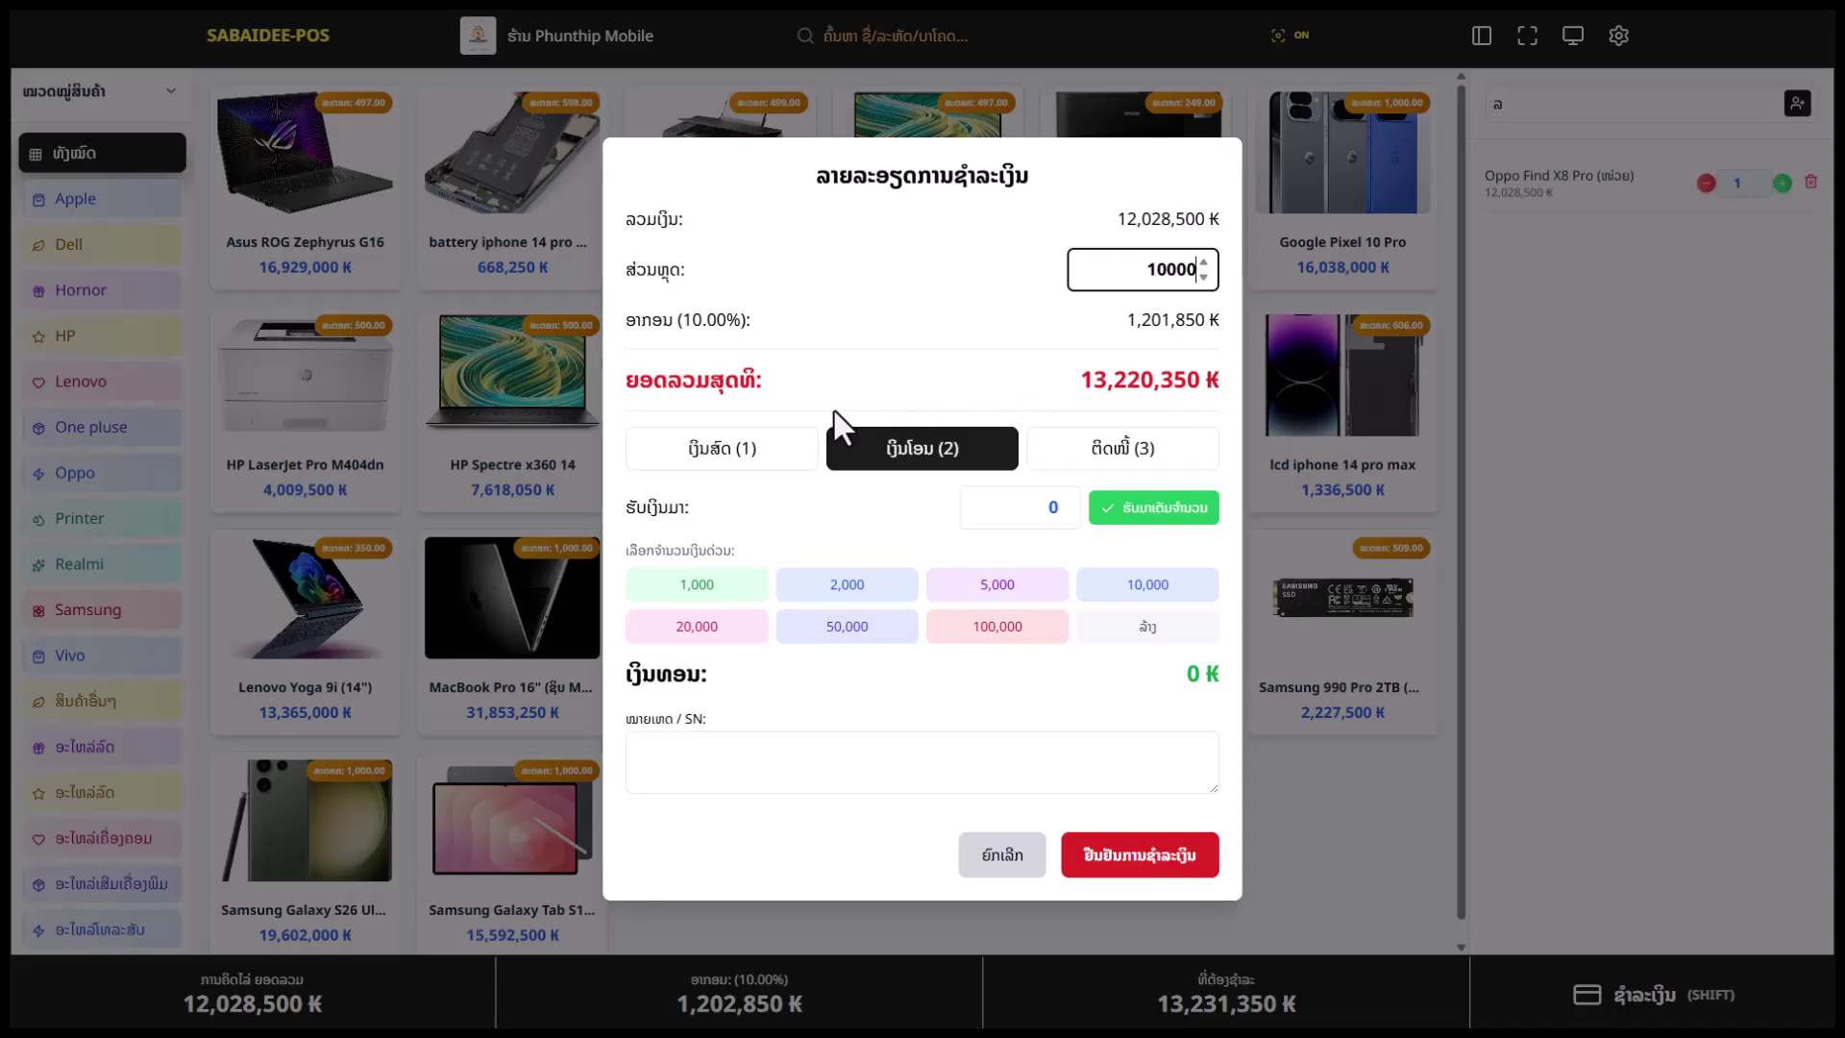
pyautogui.moveTo(1083, 379); pyautogui.dragTo(1160, 378)
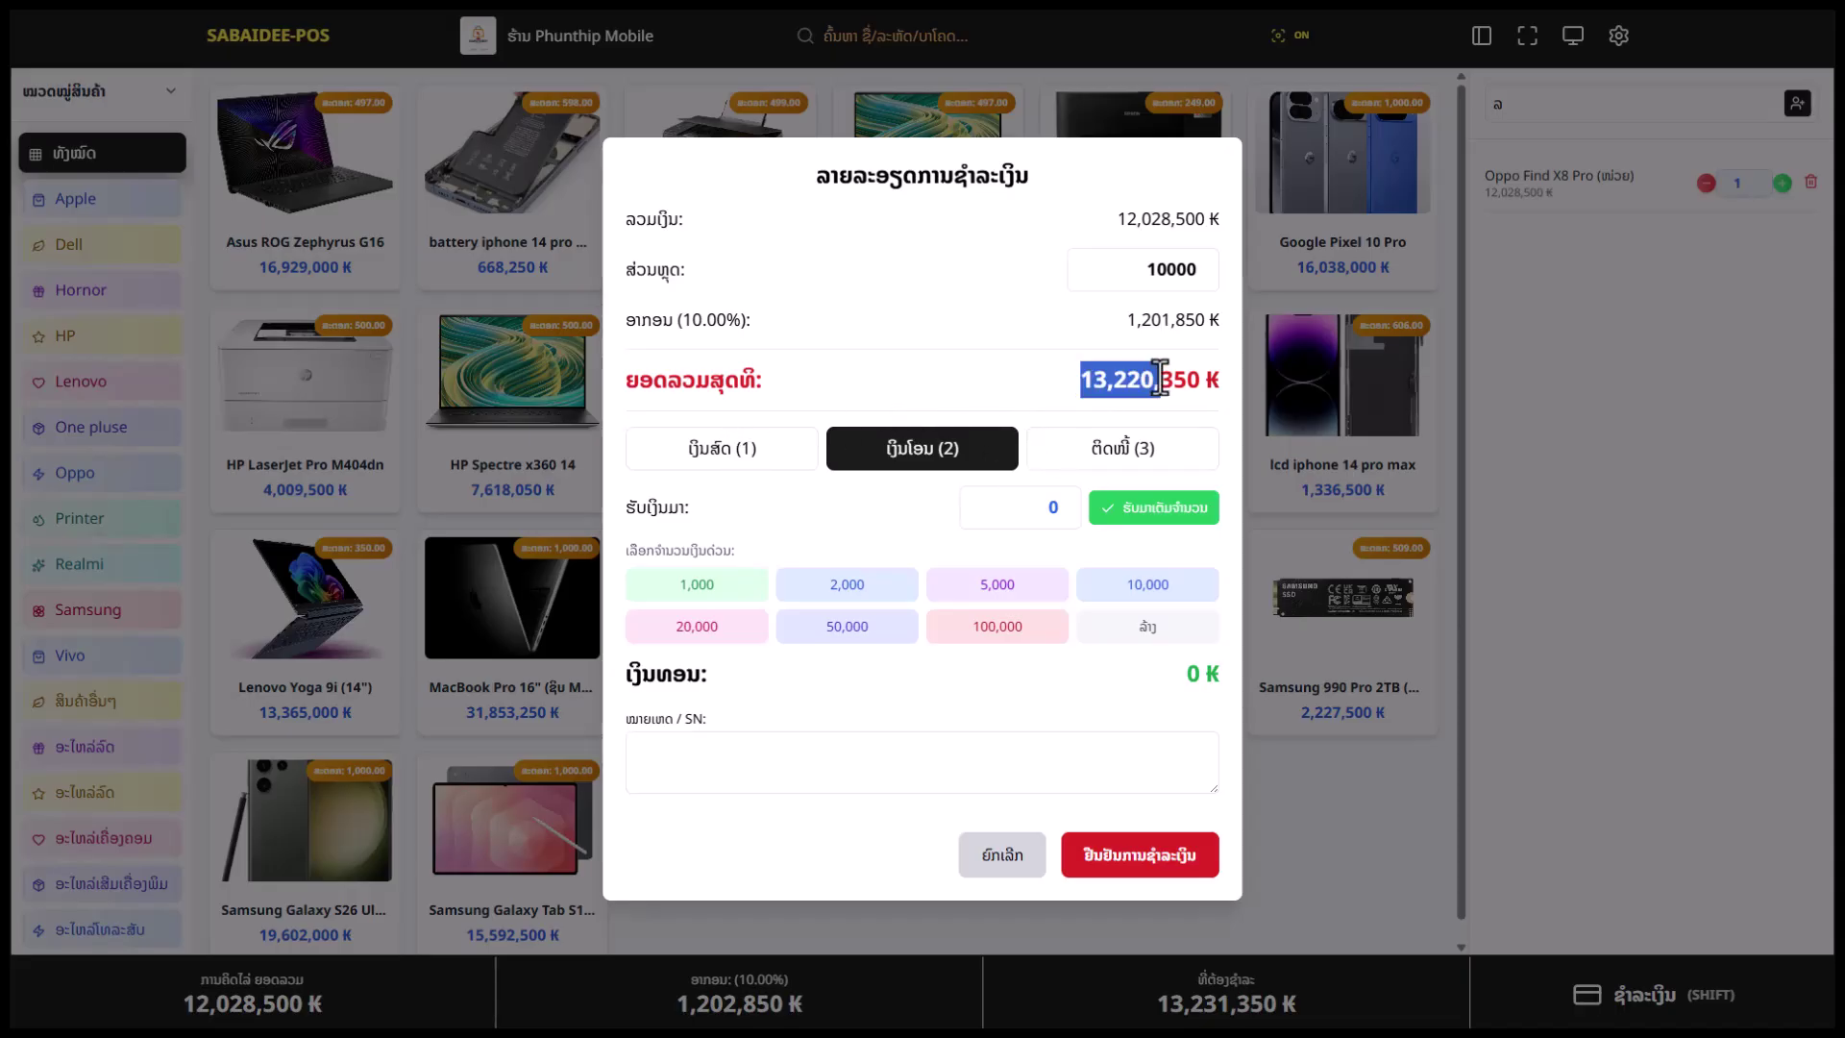
pyautogui.click(976, 408)
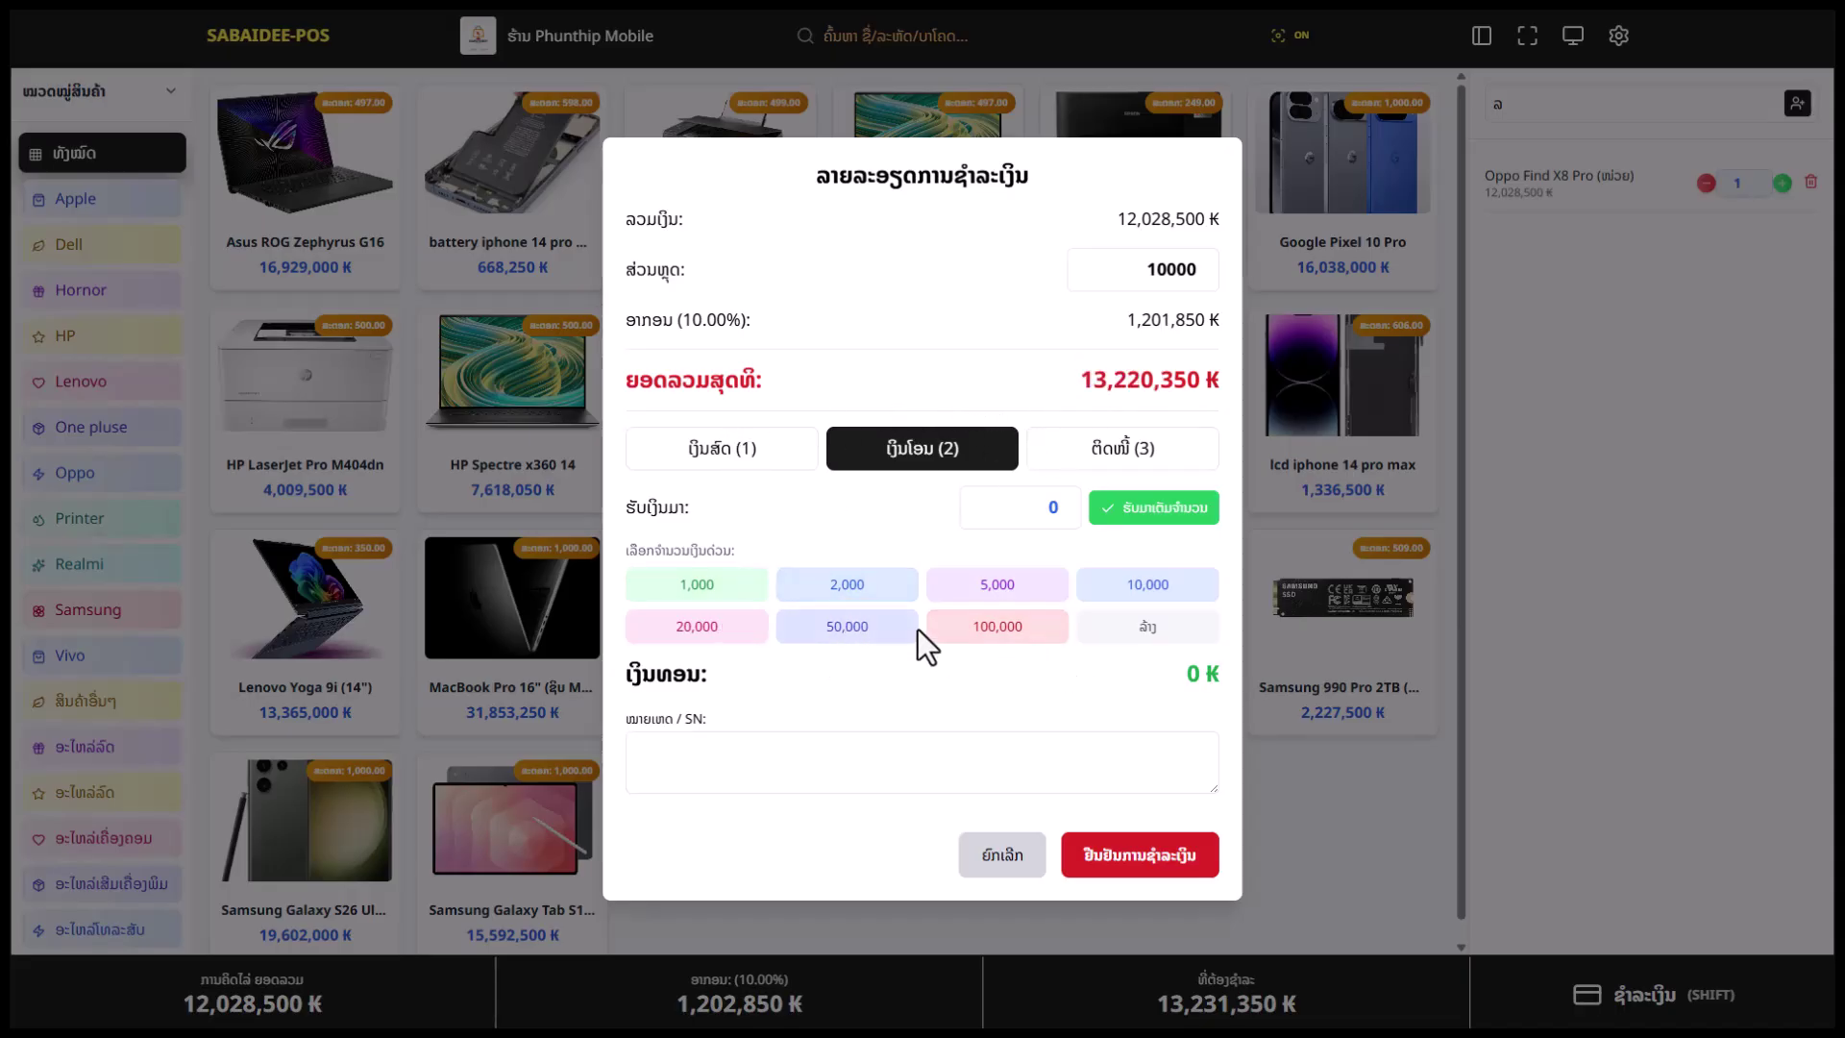
# Set the received amount to exactly 13,220,350 ₭ after trying quick-add buttons, and begin the serial-number note
pyautogui.click(1062, 519)
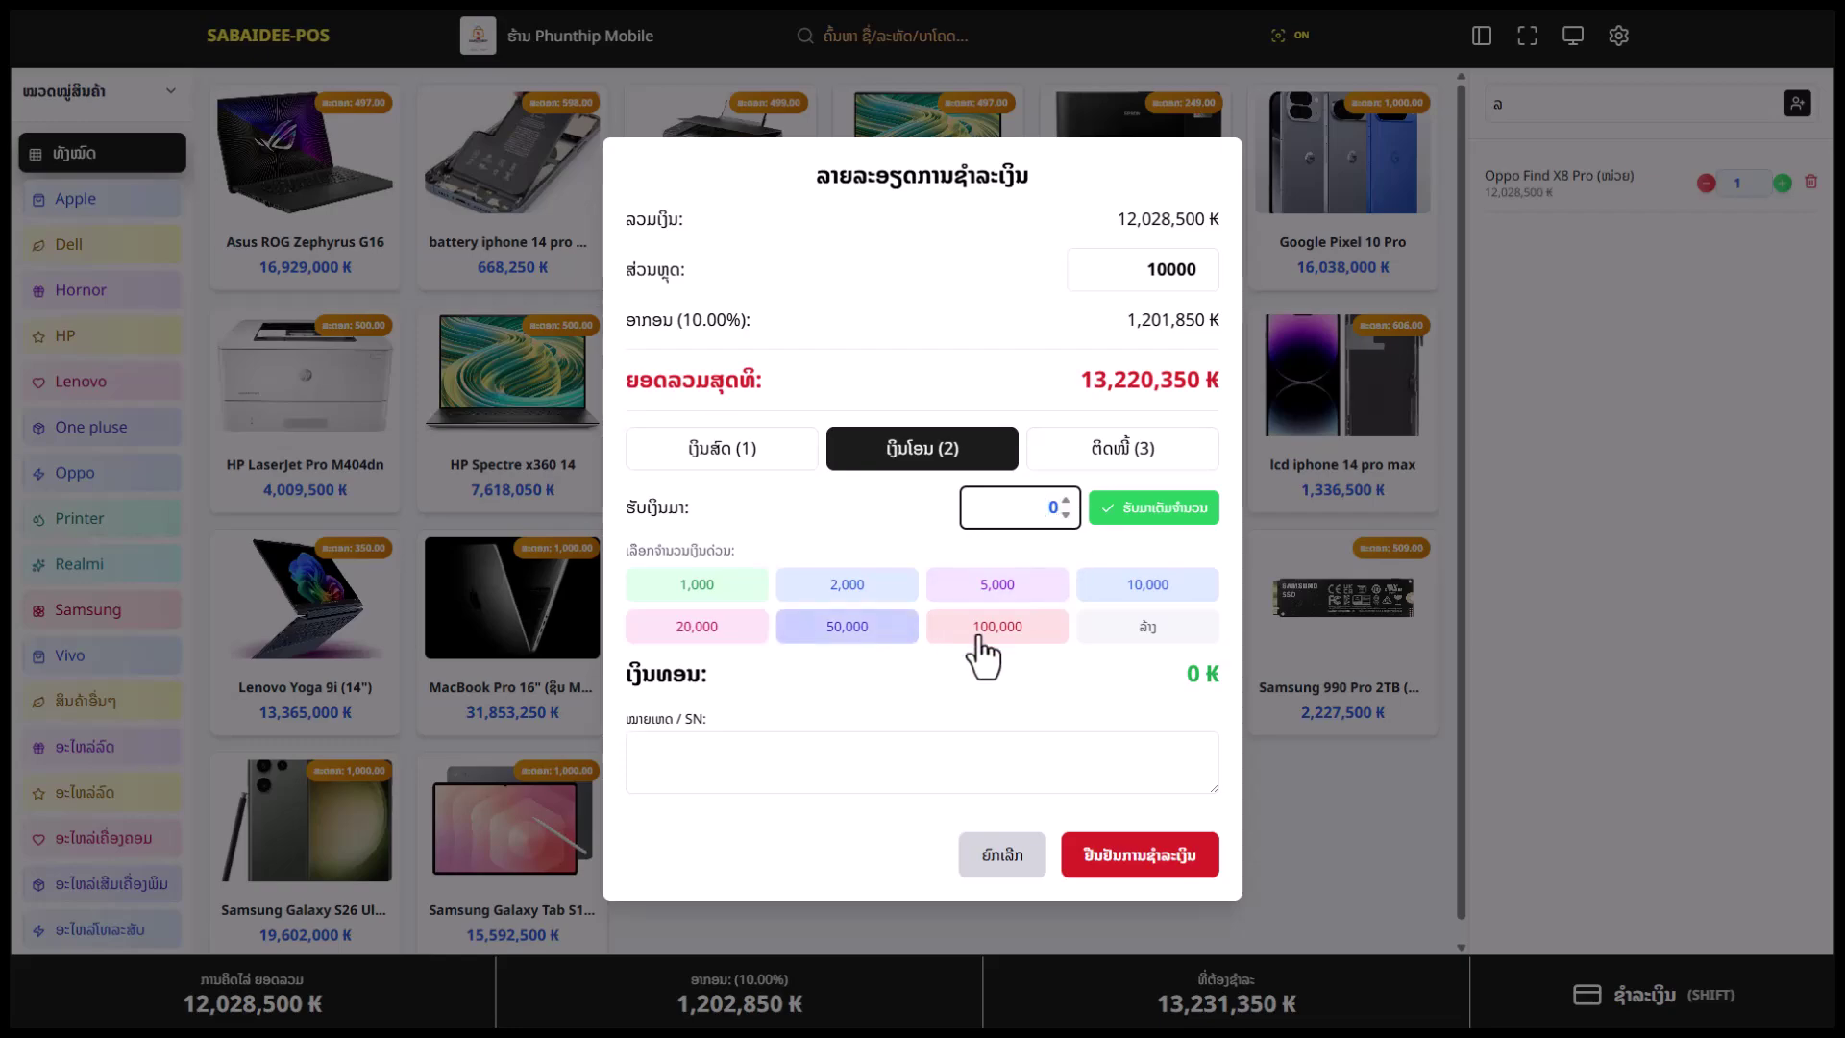
pyautogui.click(1163, 533)
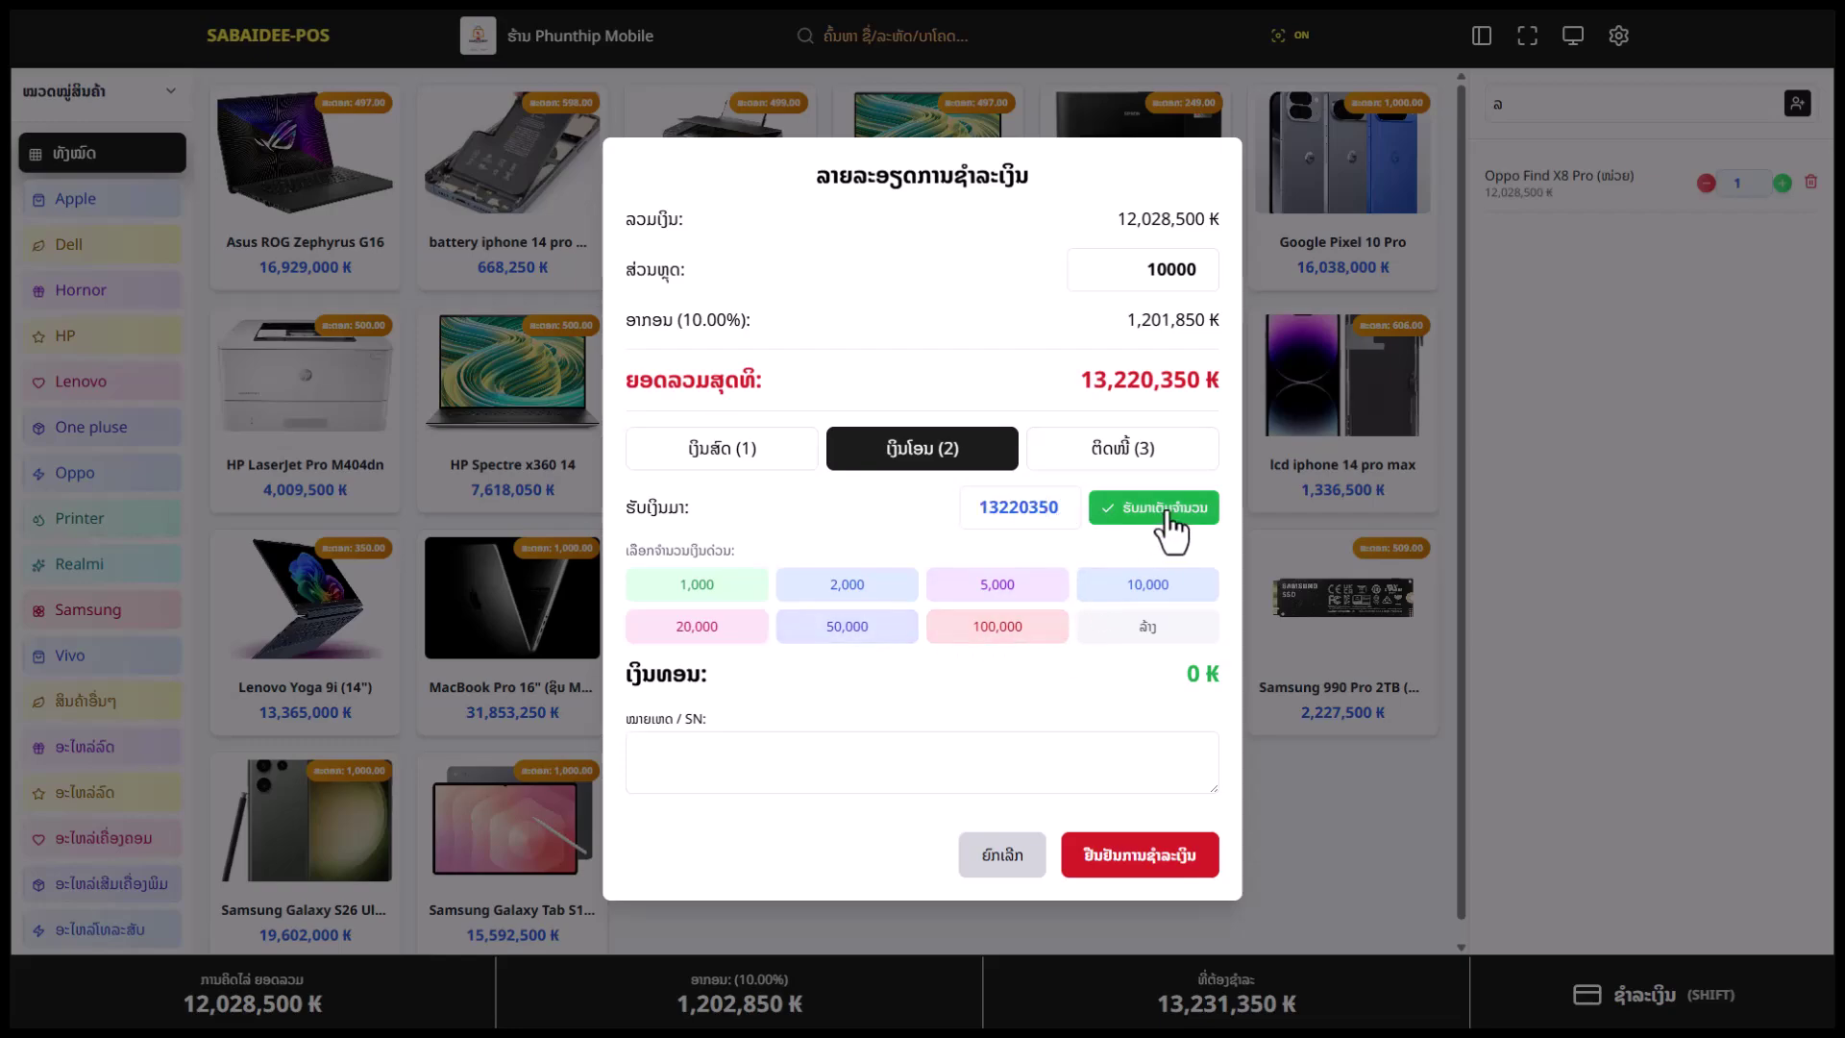
pyautogui.click(1005, 623)
pyautogui.click(1009, 591)
pyautogui.click(1147, 585)
pyautogui.click(848, 627)
pyautogui.click(848, 585)
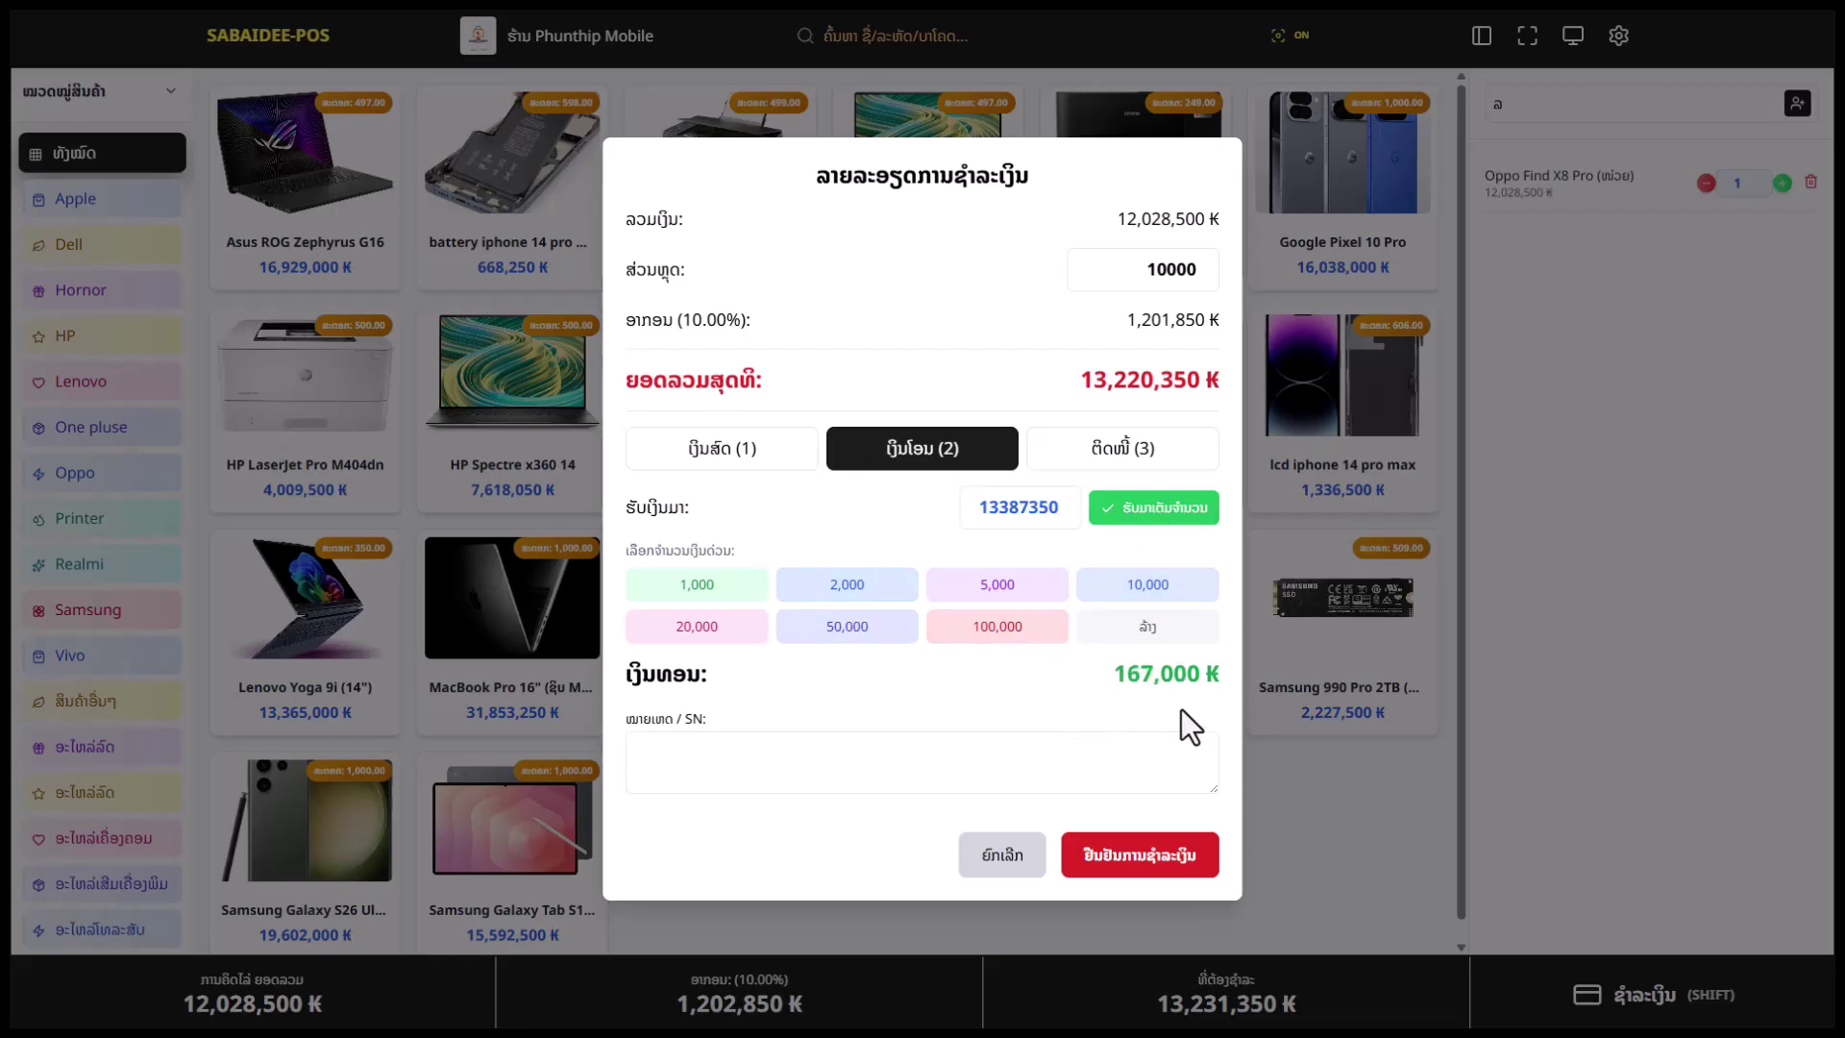
pyautogui.moveTo(1102, 677); pyautogui.dragTo(1204, 674)
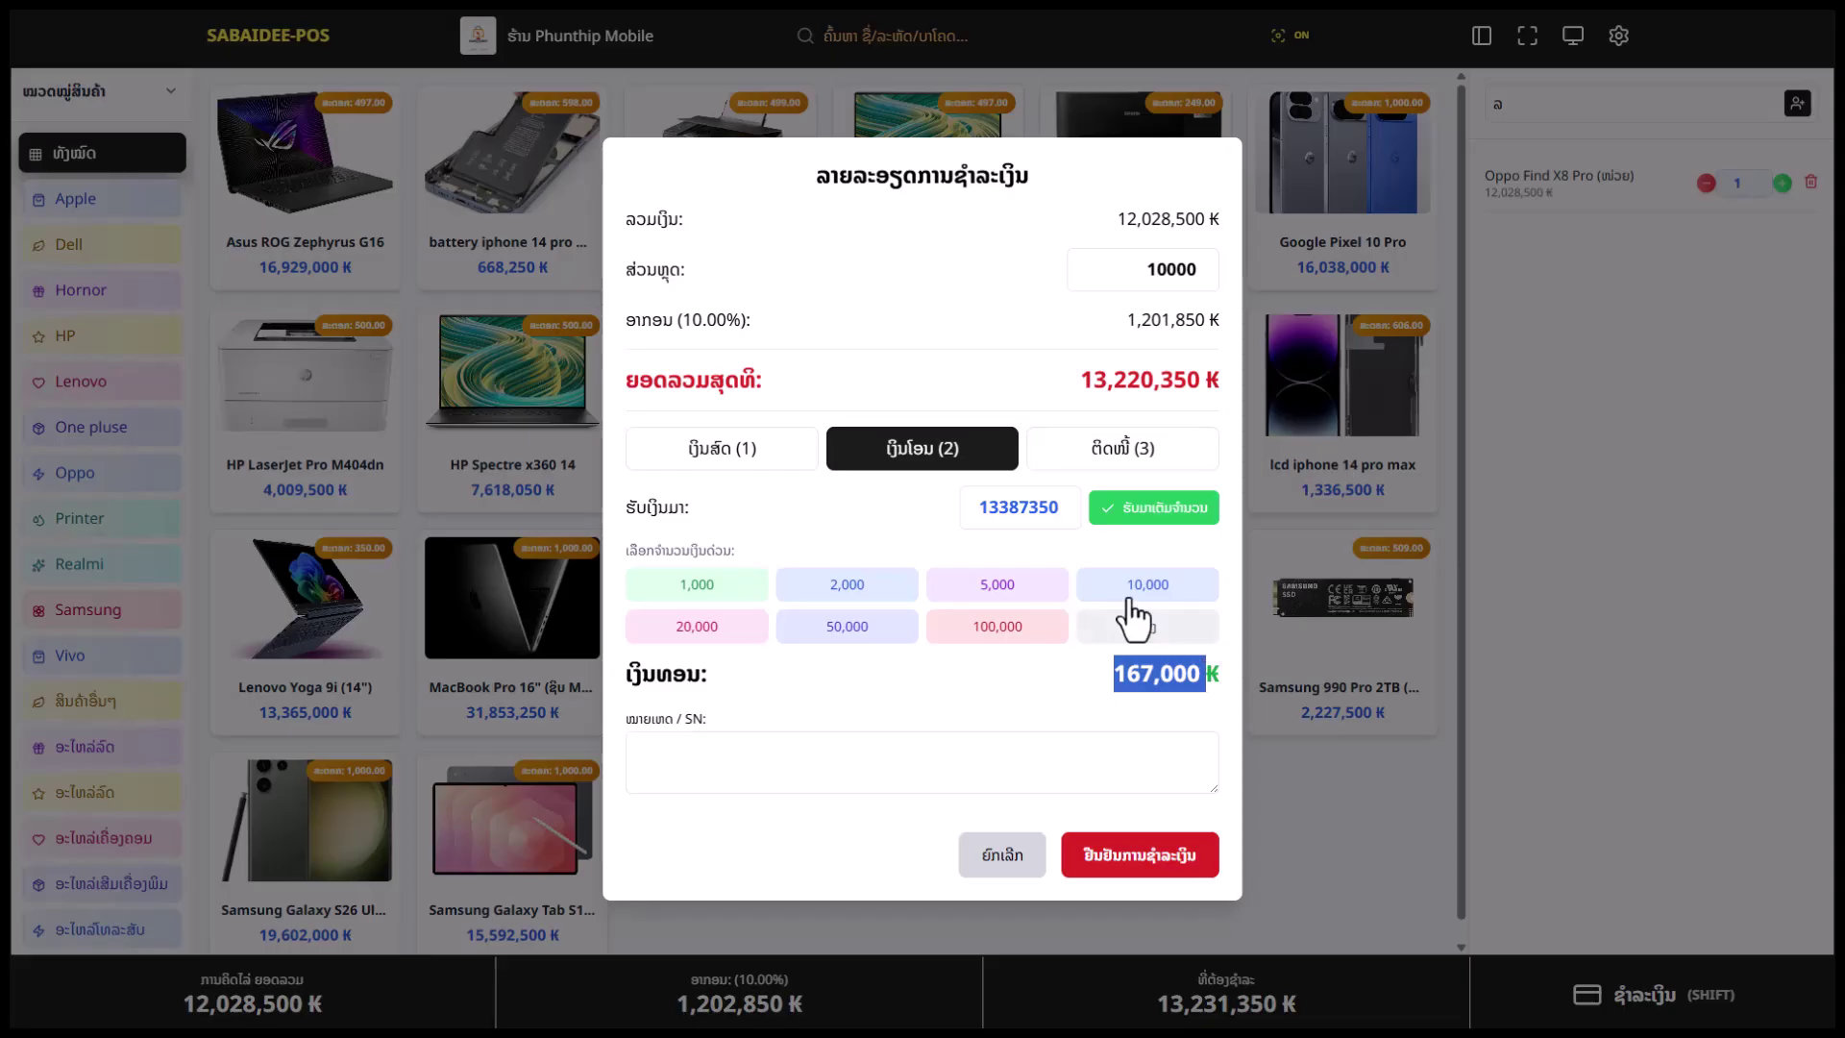
pyautogui.click(1155, 516)
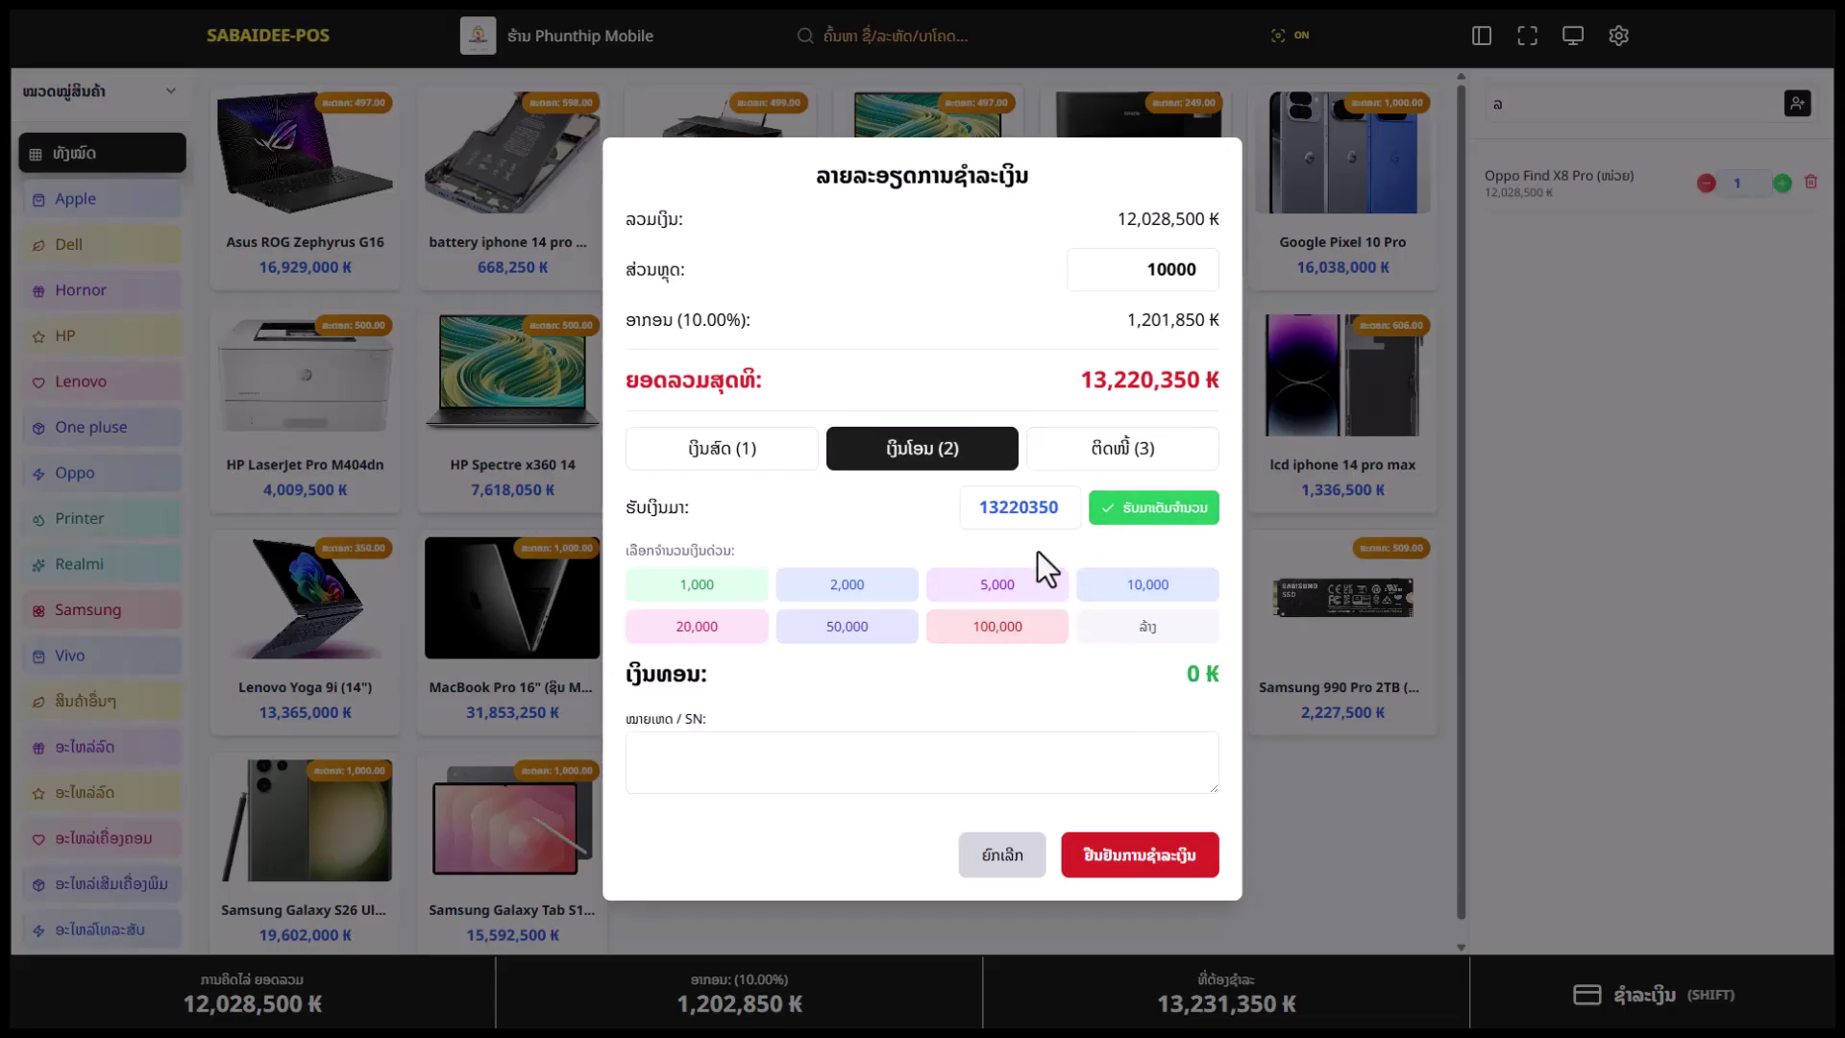
pyautogui.click(703, 775)
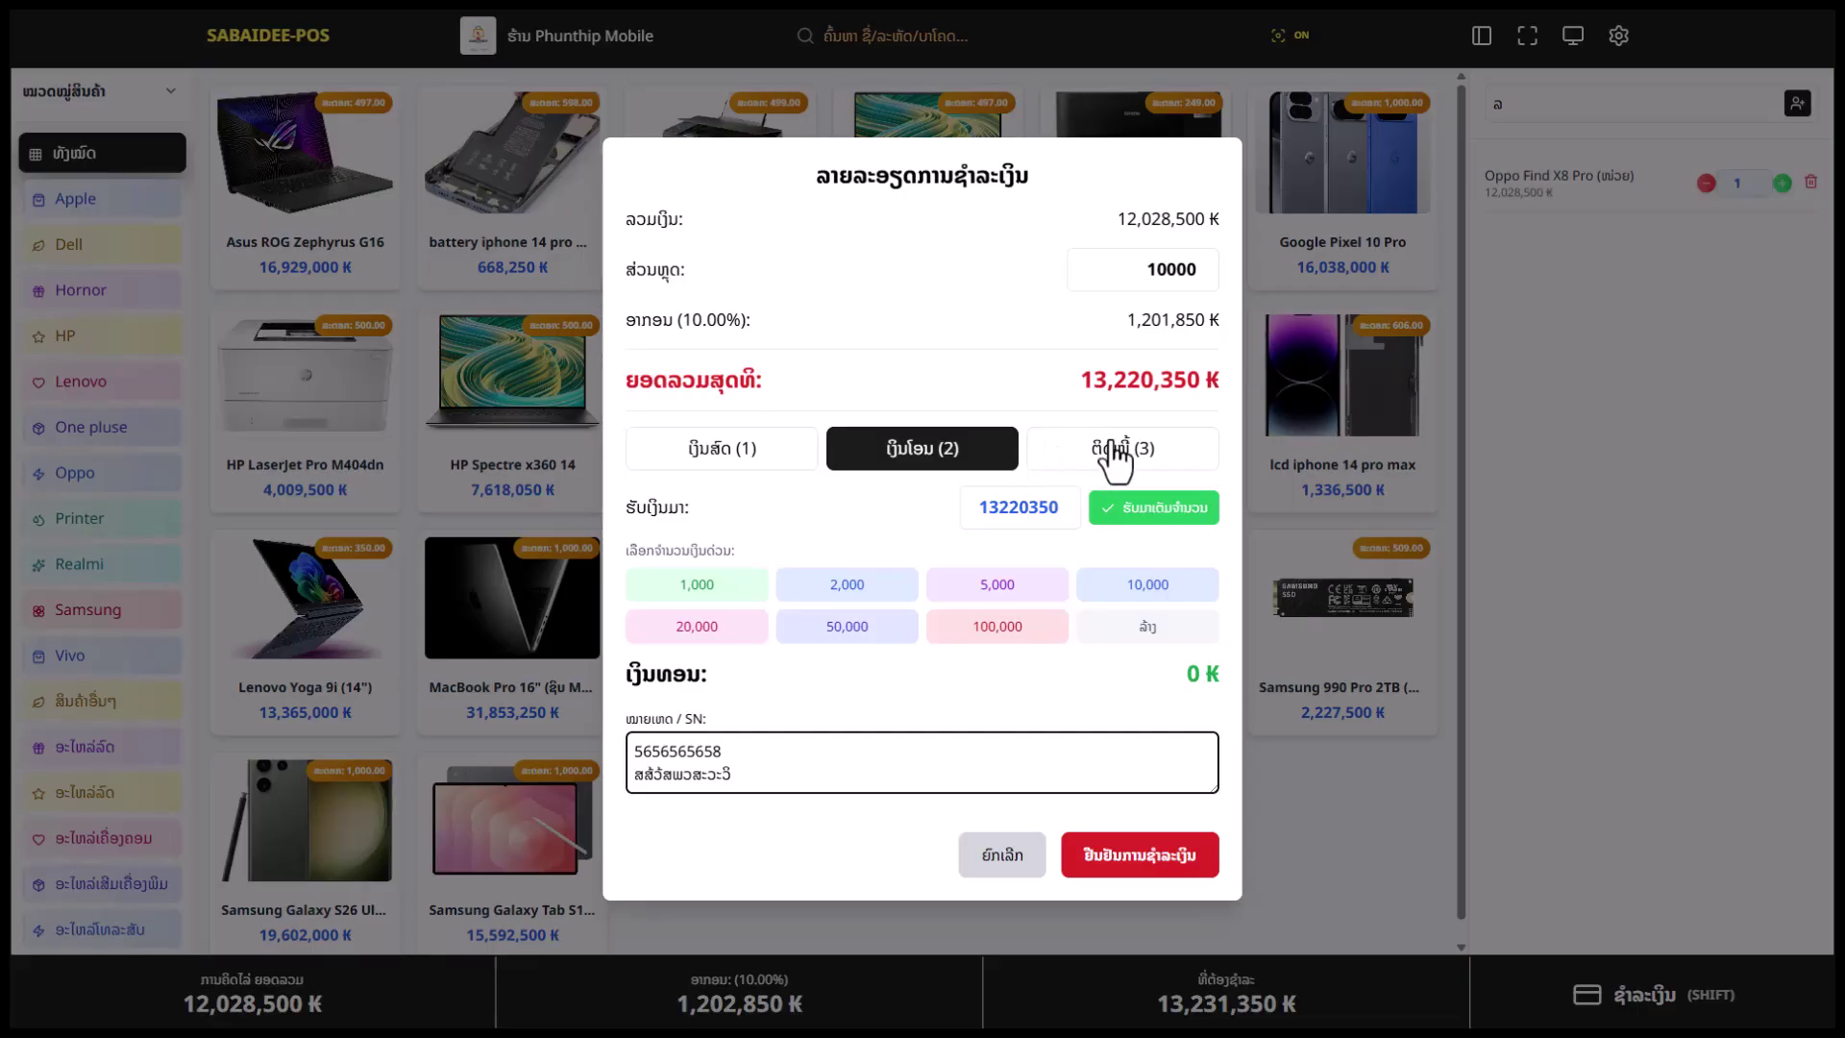
# Confirm the Oppo payment as bill #190, switch the printer to XP-80C, and cancel the receipt print
pyautogui.click(1166, 870)
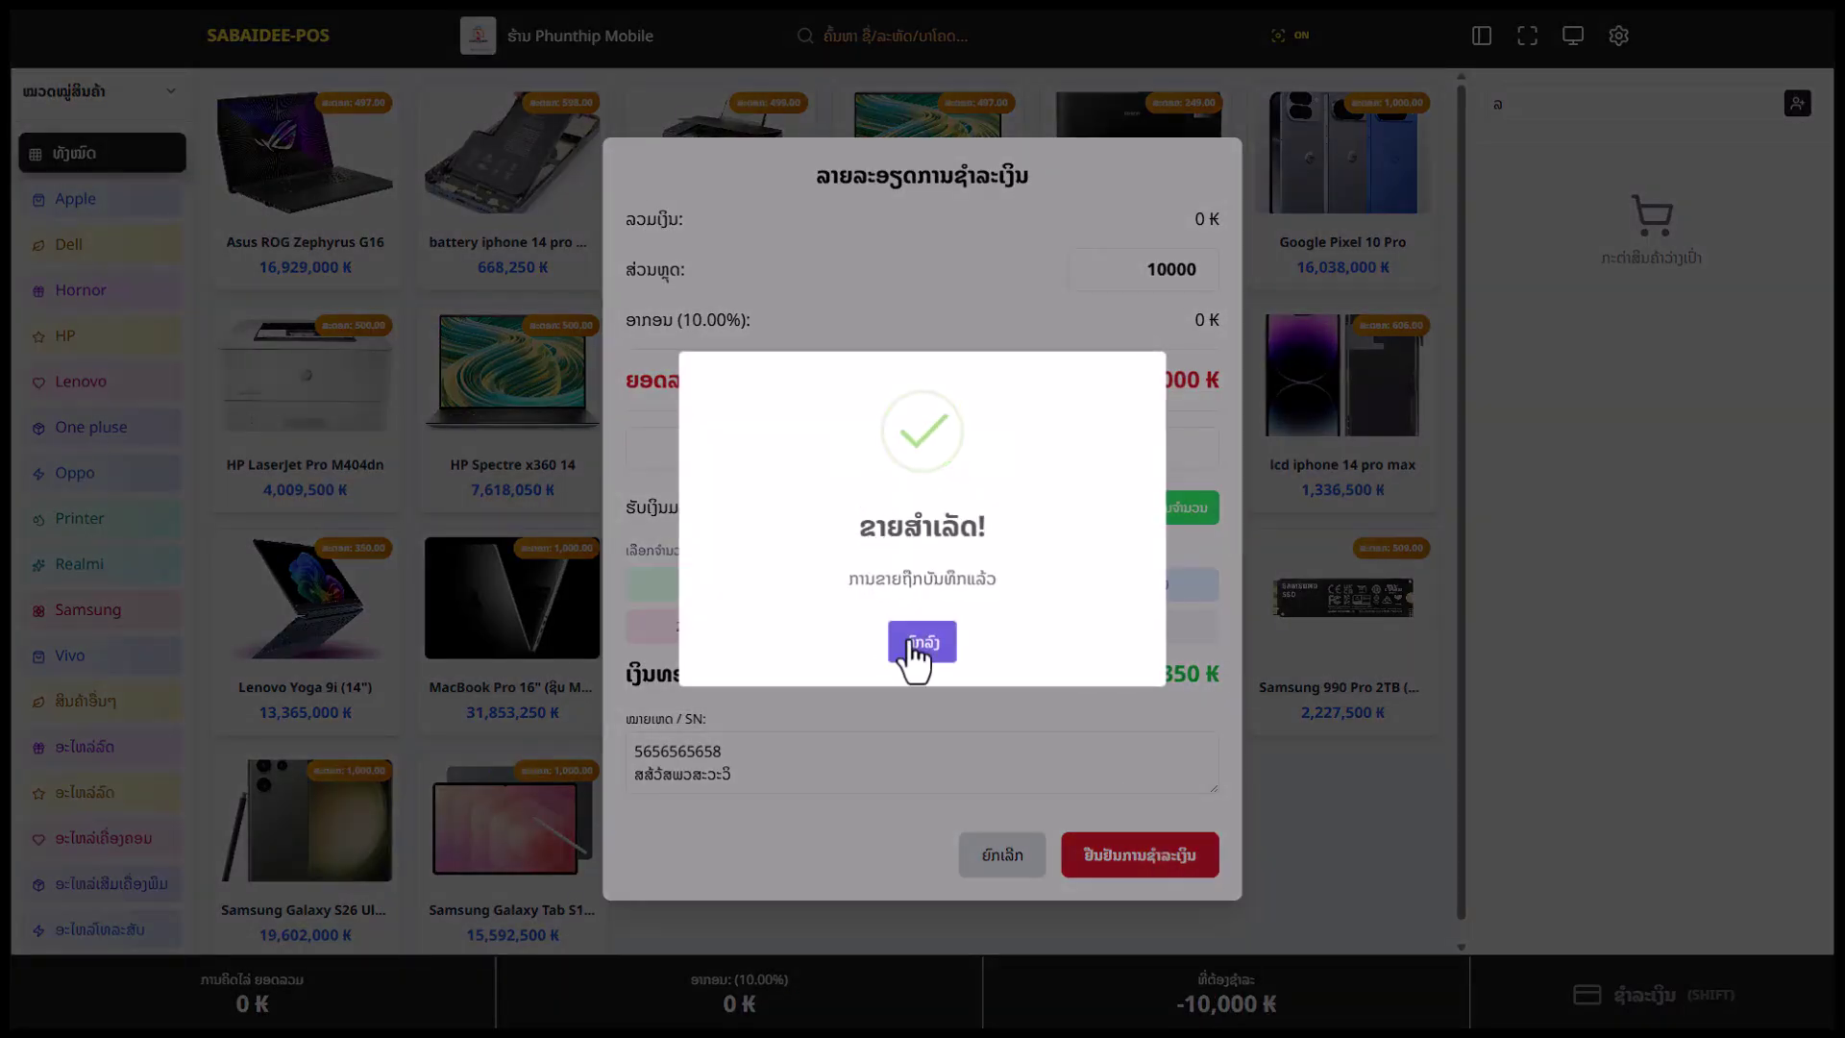
pyautogui.click(908, 642)
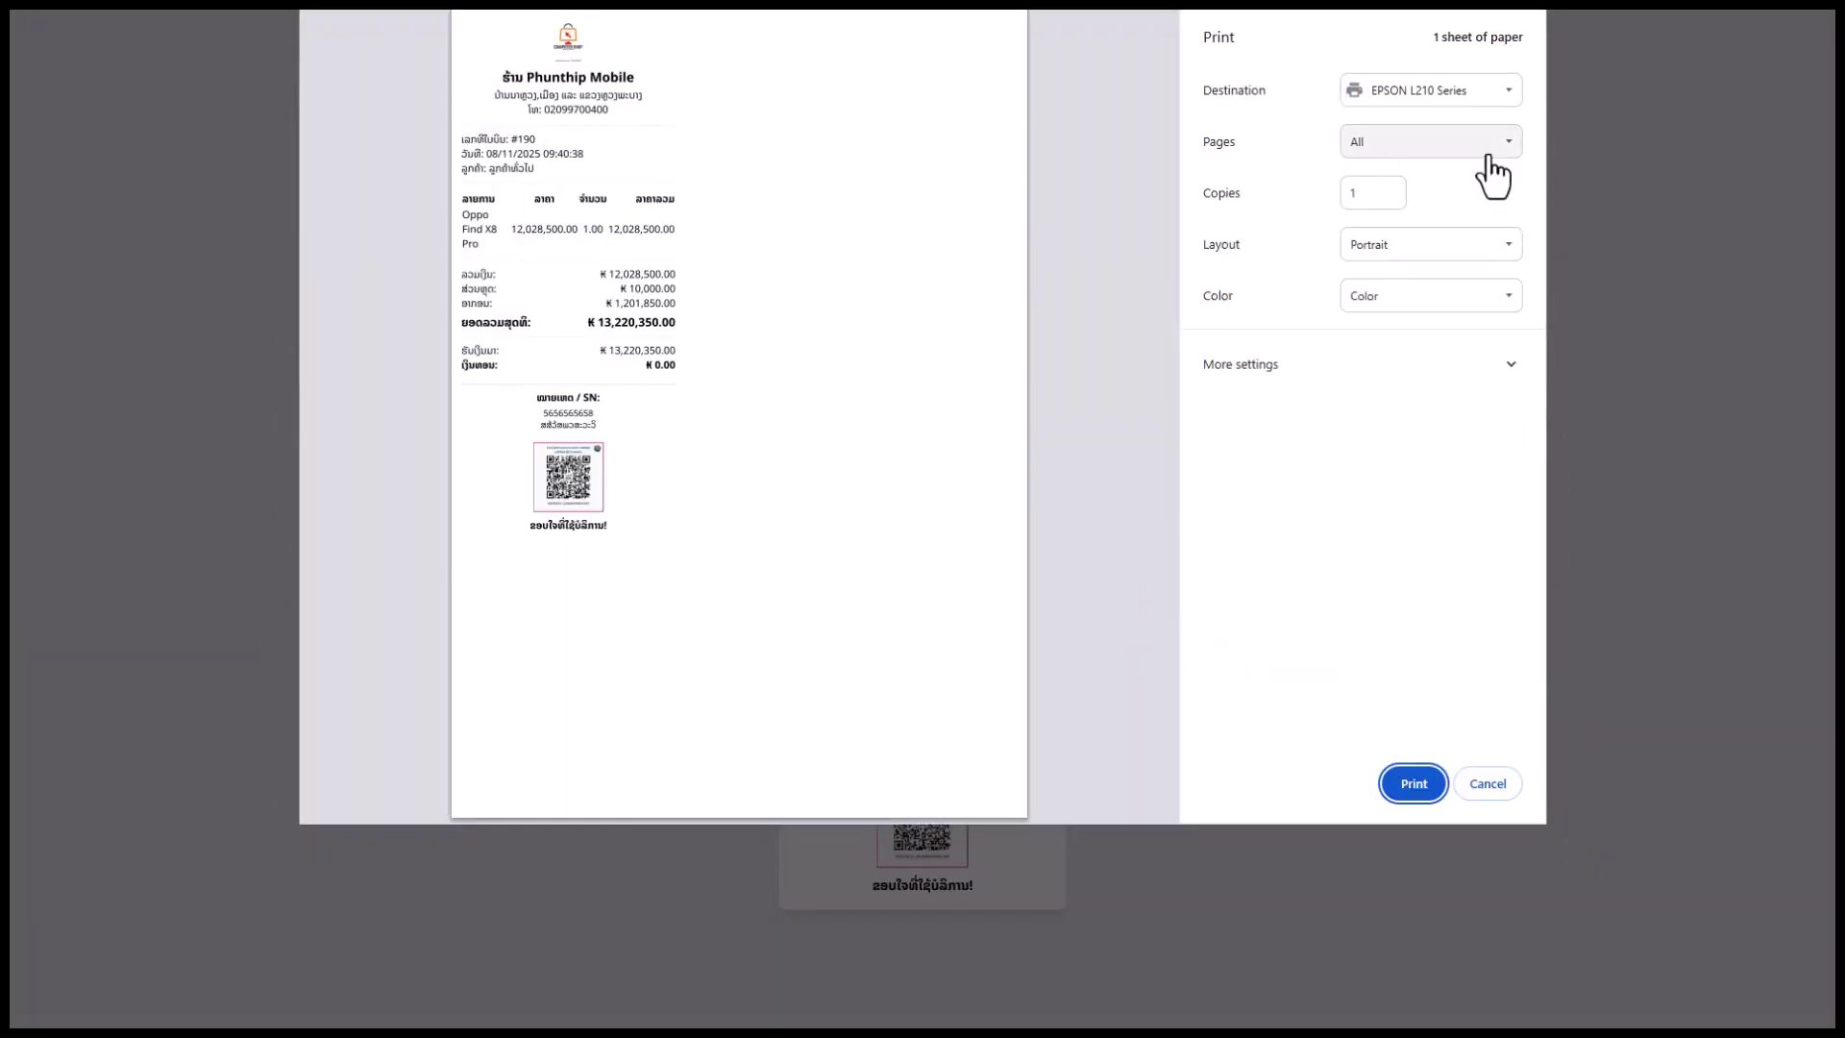
pyautogui.click(1474, 92)
pyautogui.click(1450, 144)
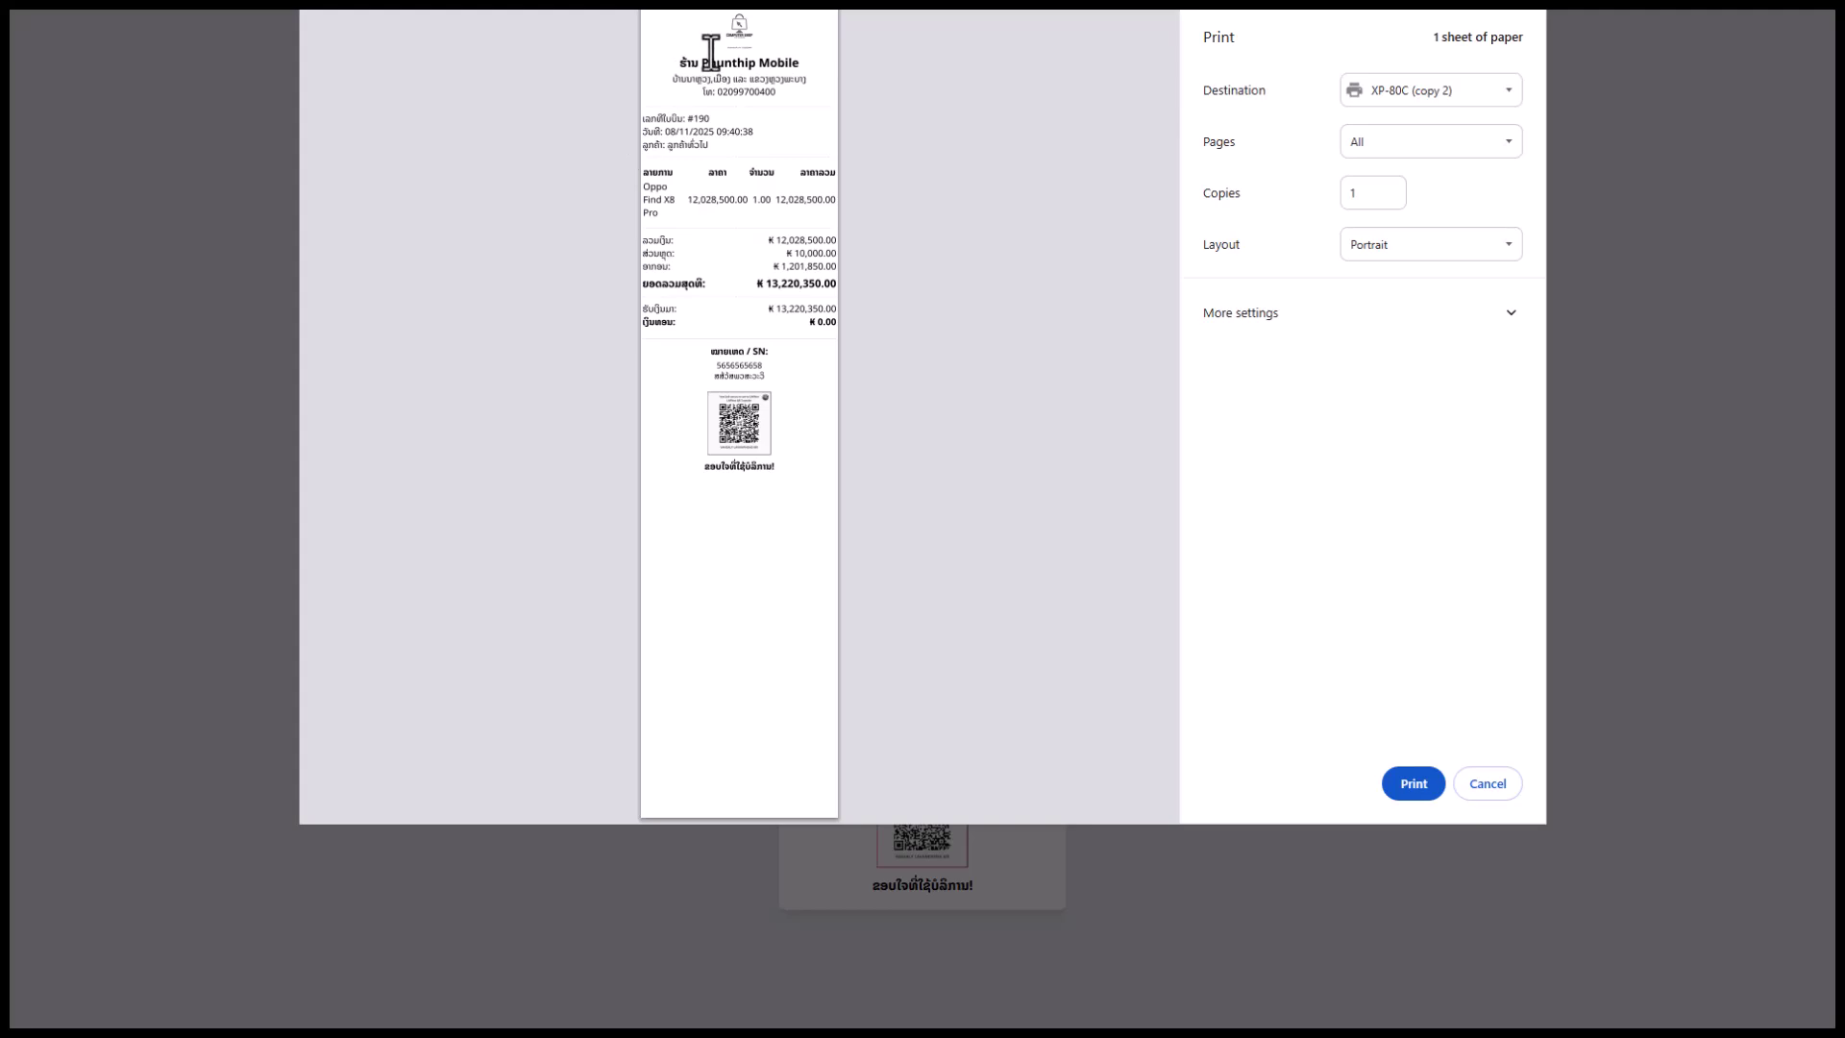
pyautogui.scroll(2, 720, 75)
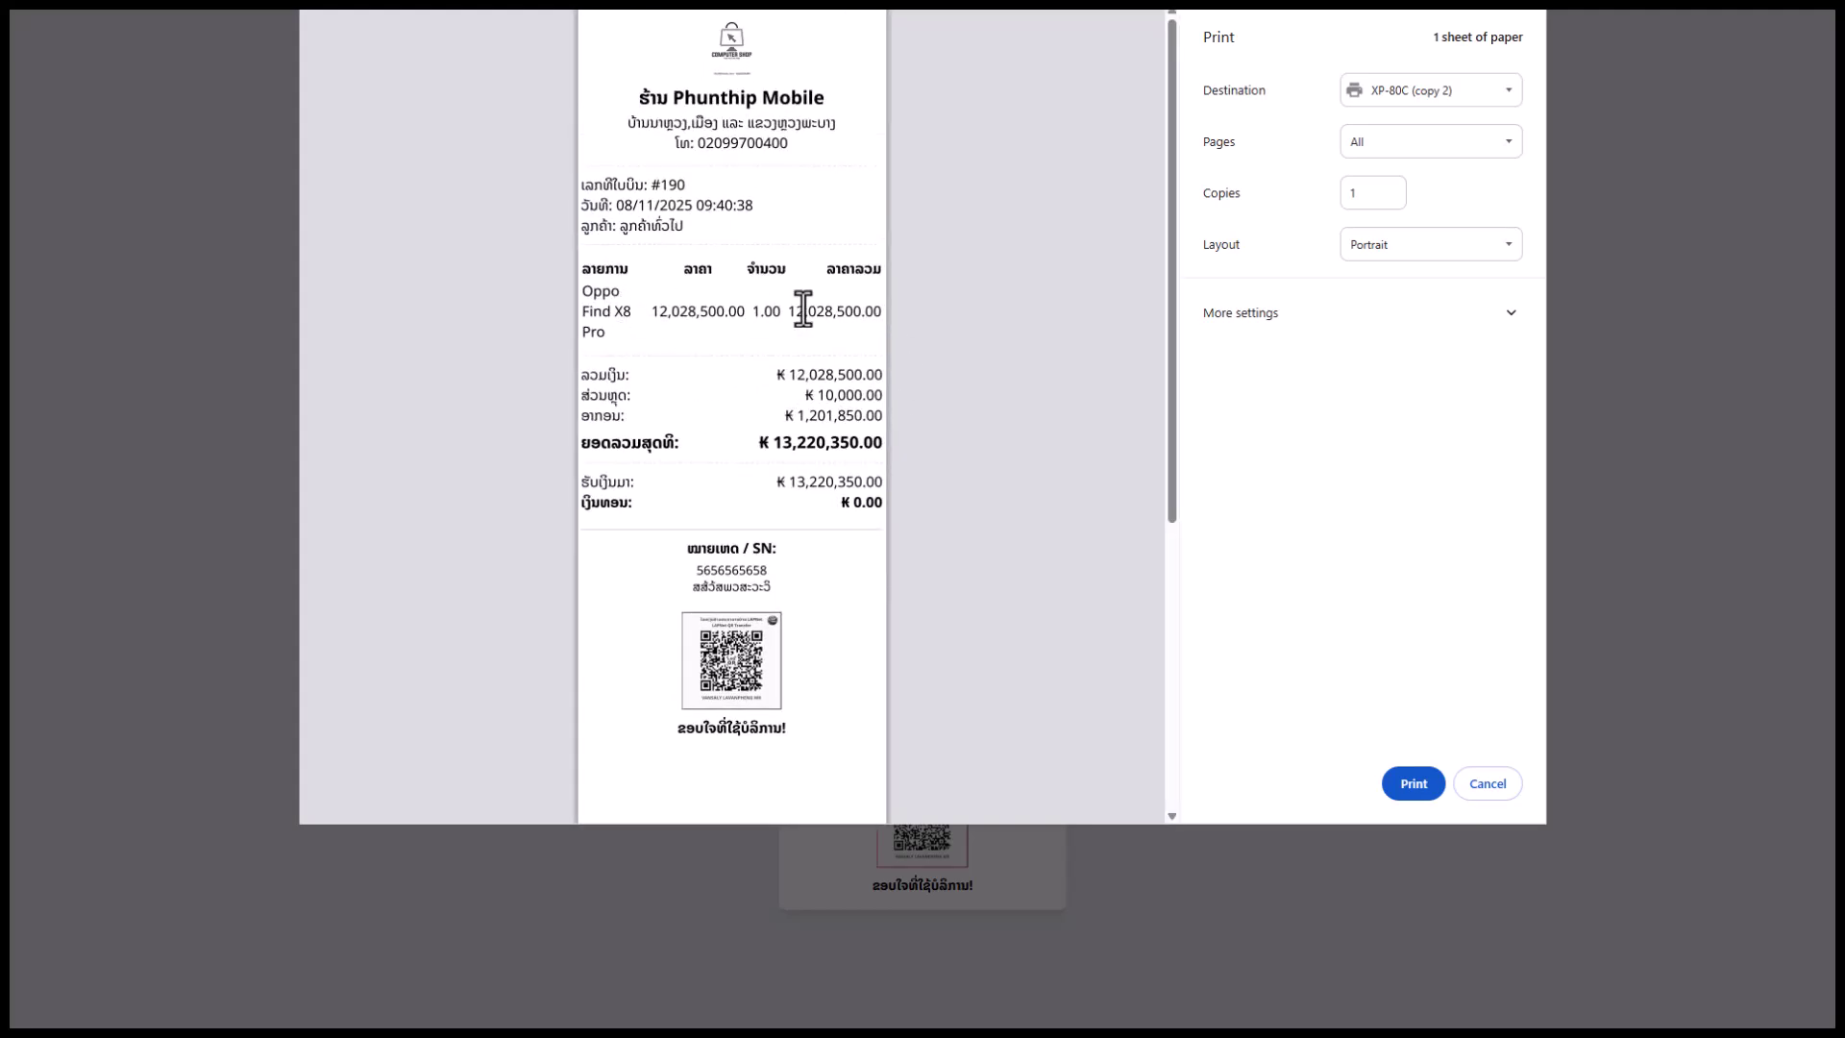
pyautogui.scroll(-1, 788, 620)
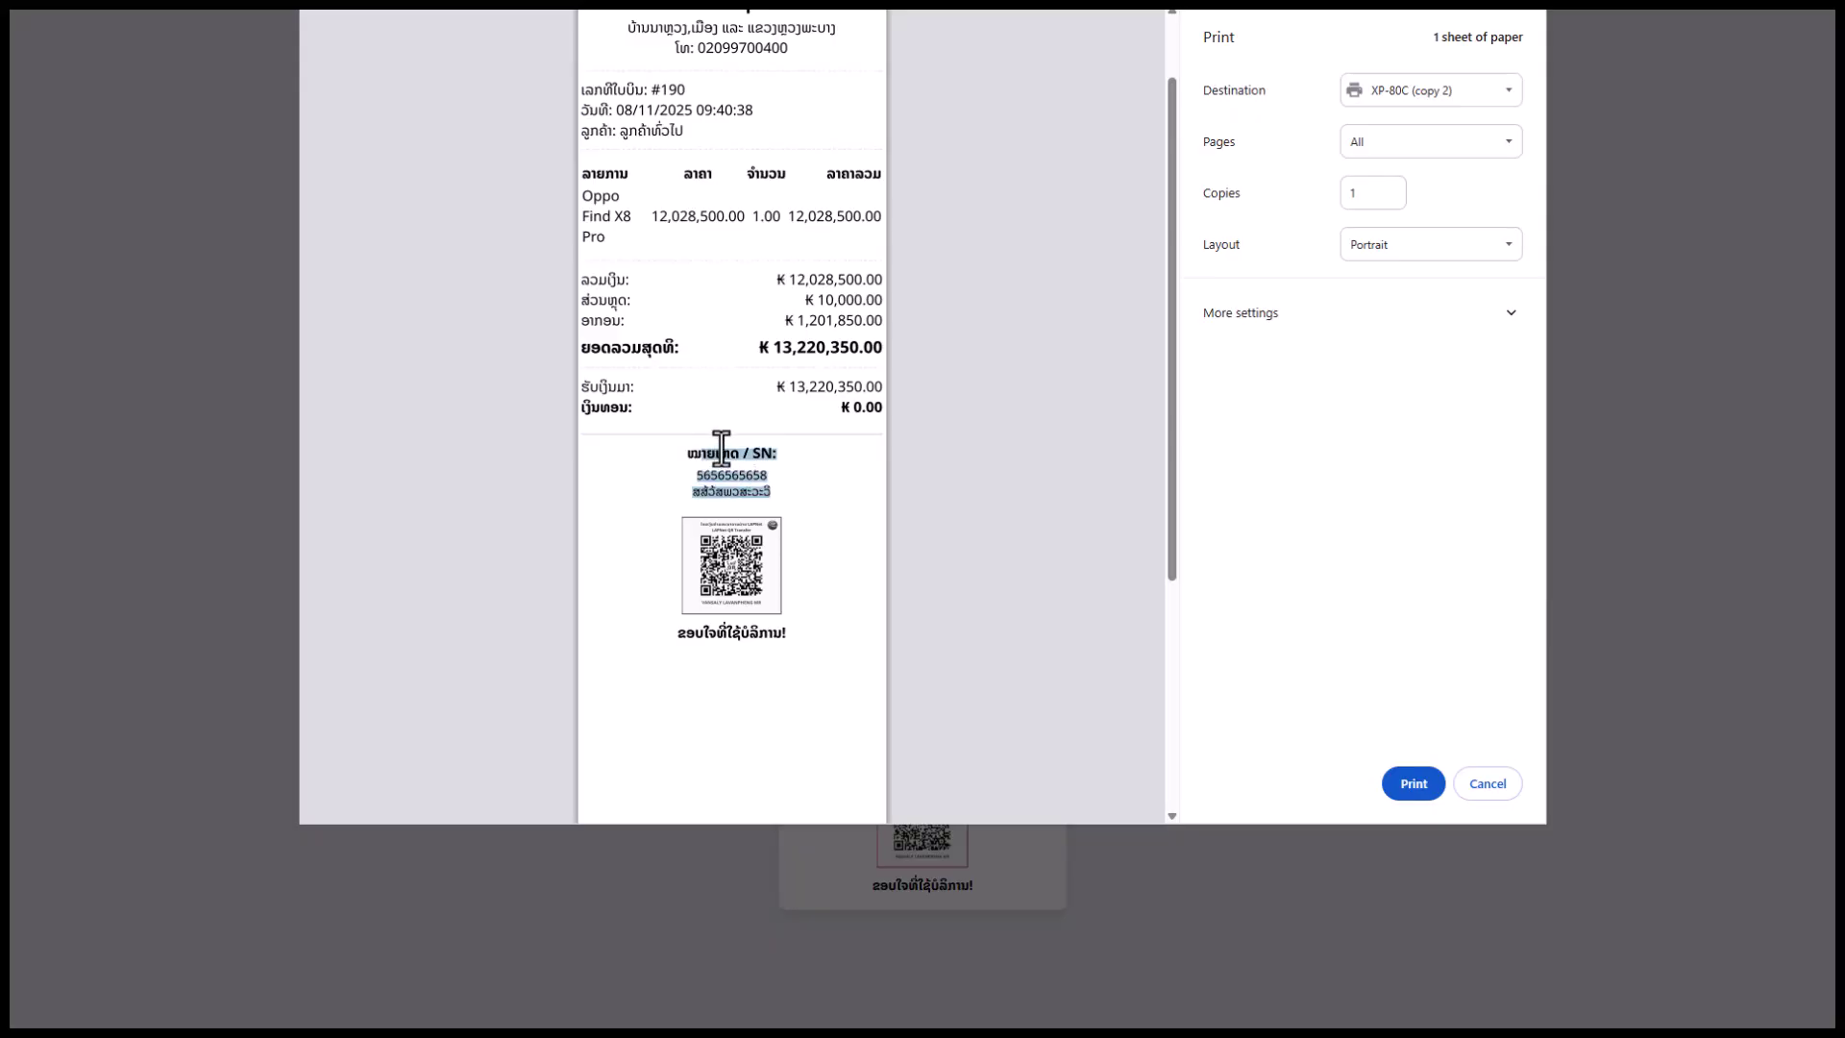
pyautogui.click(1488, 783)
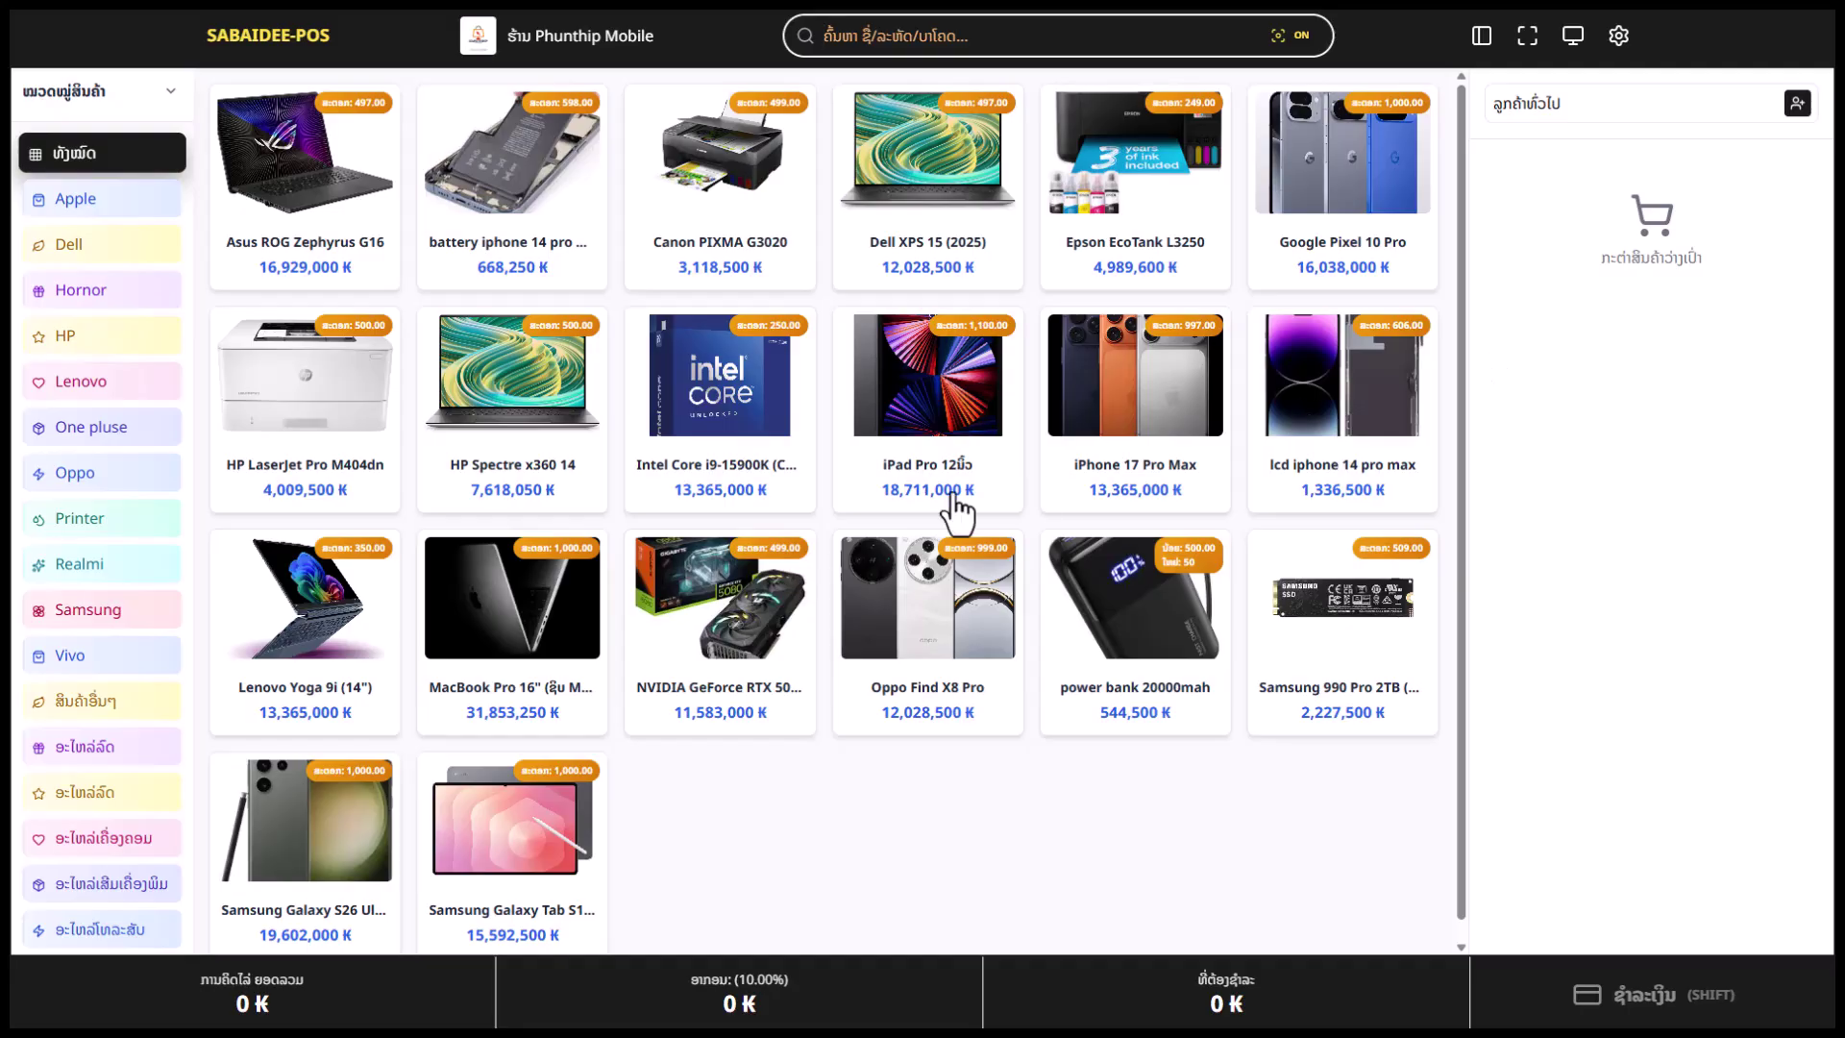
# Open the admin sales history and inspect the start-date and payment-type filters without changing them
pyautogui.click(1615, 38)
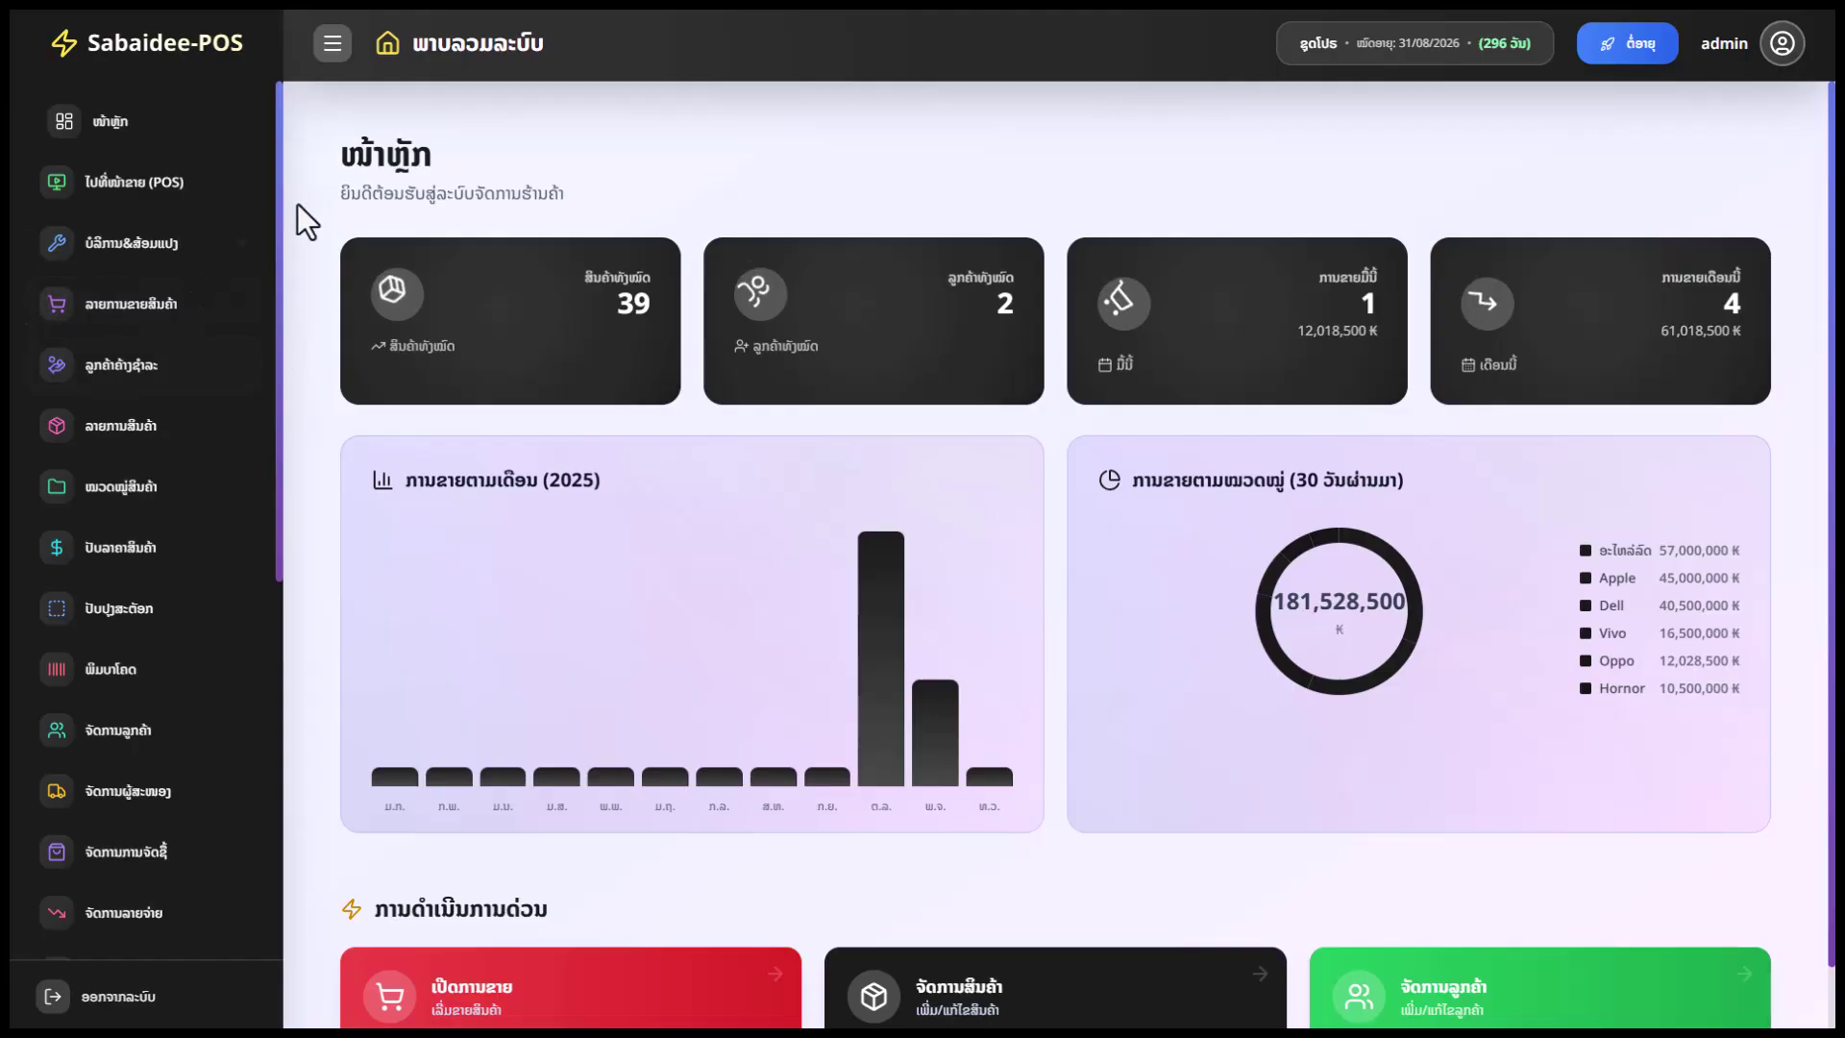
pyautogui.click(163, 308)
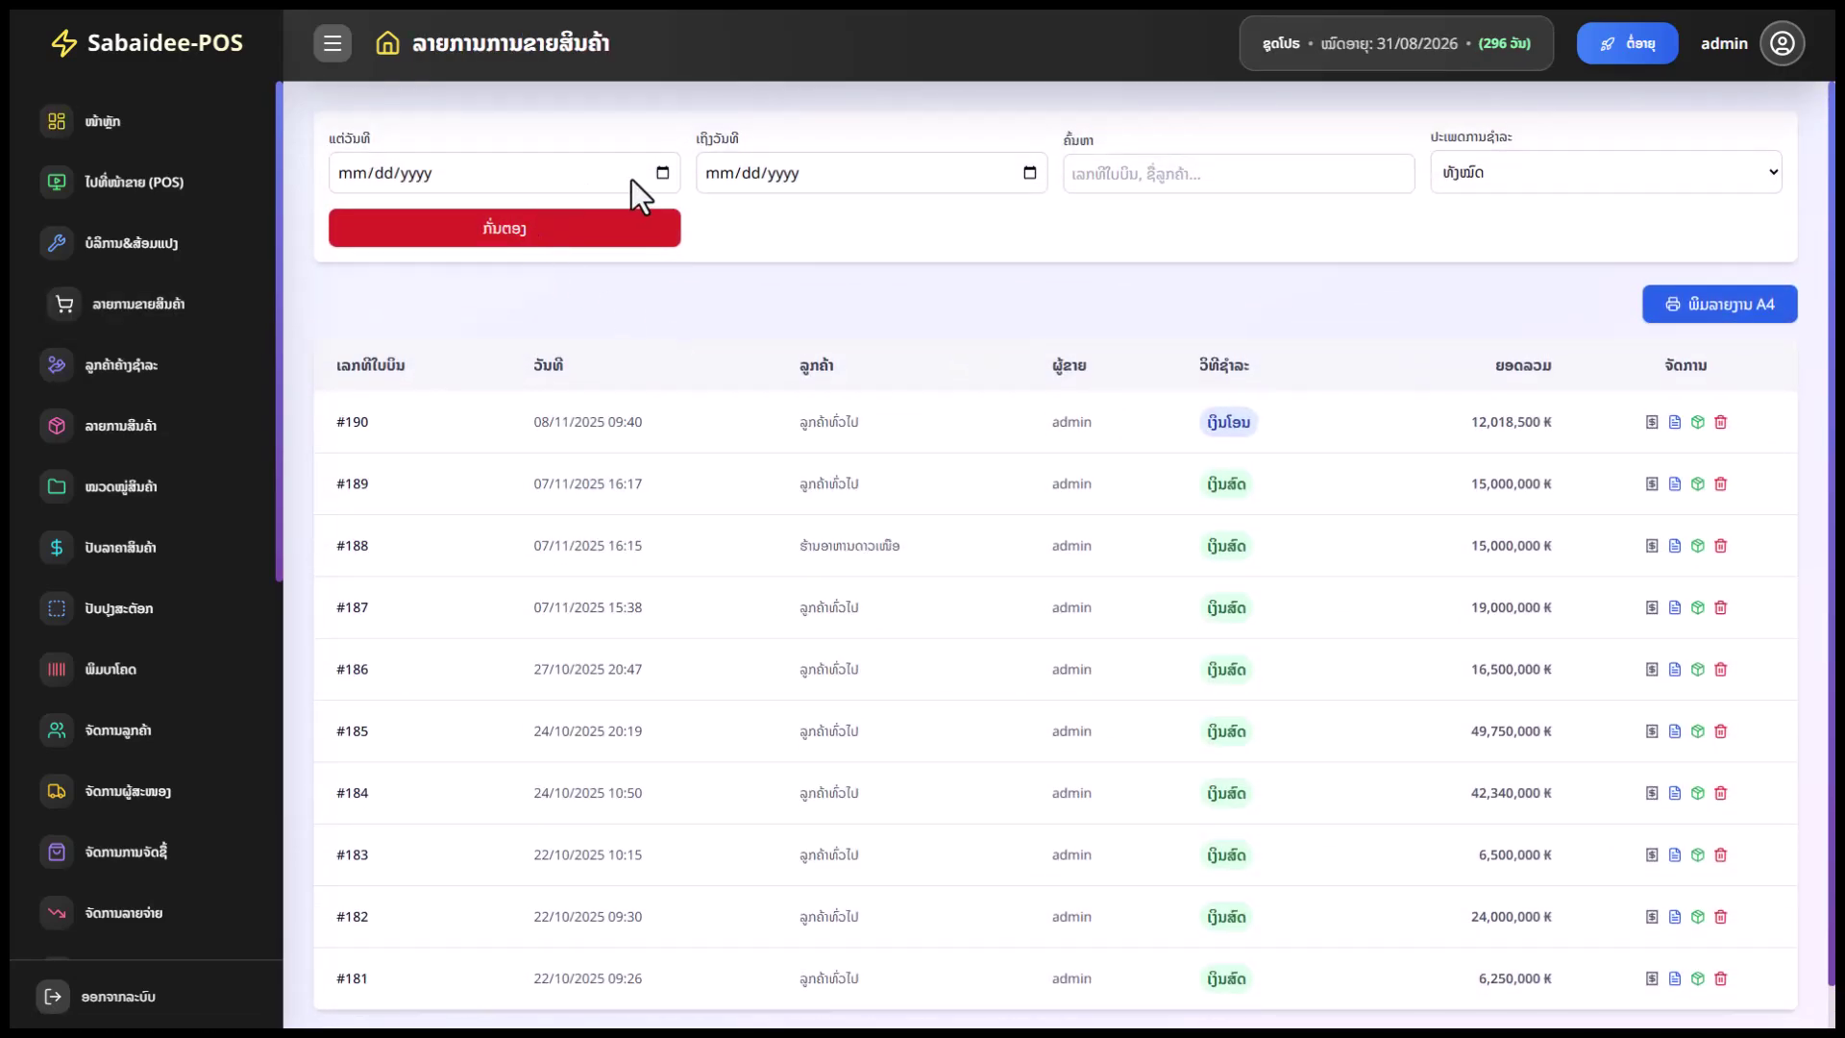
pyautogui.click(663, 172)
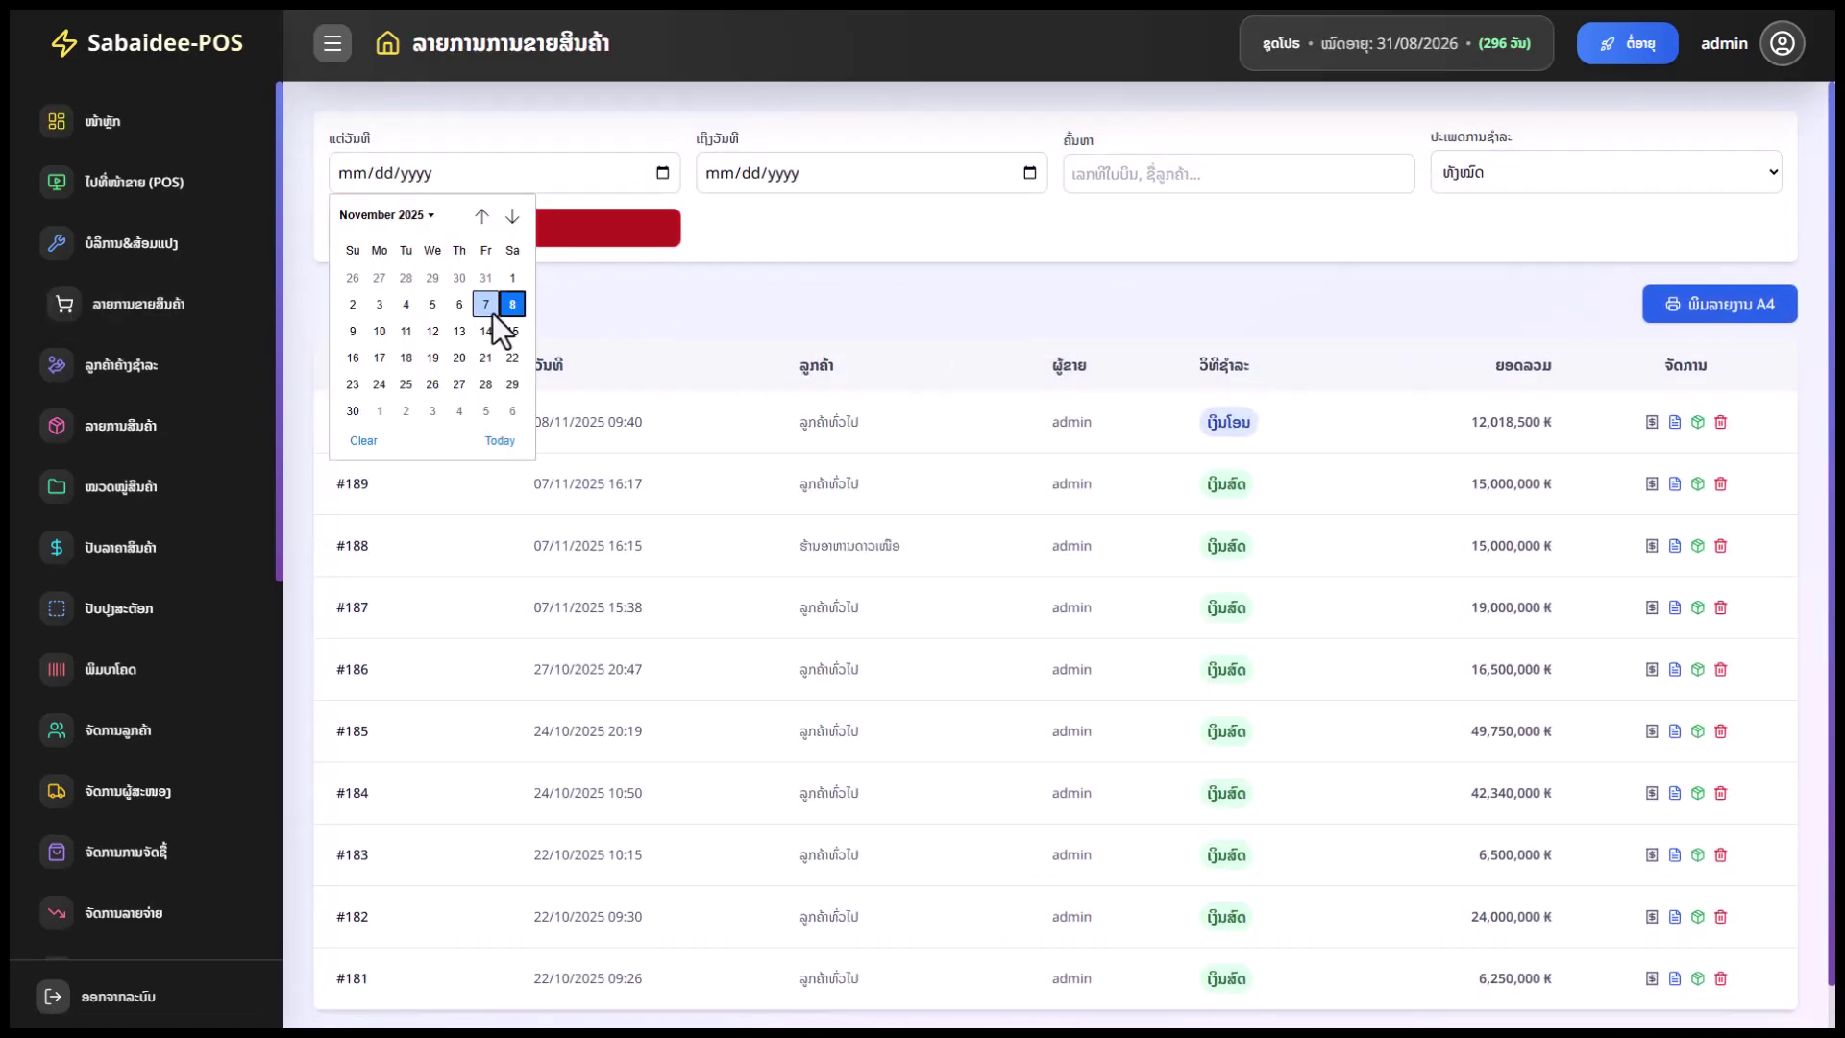
pyautogui.click(894, 290)
pyautogui.scroll(-2, 865, 432)
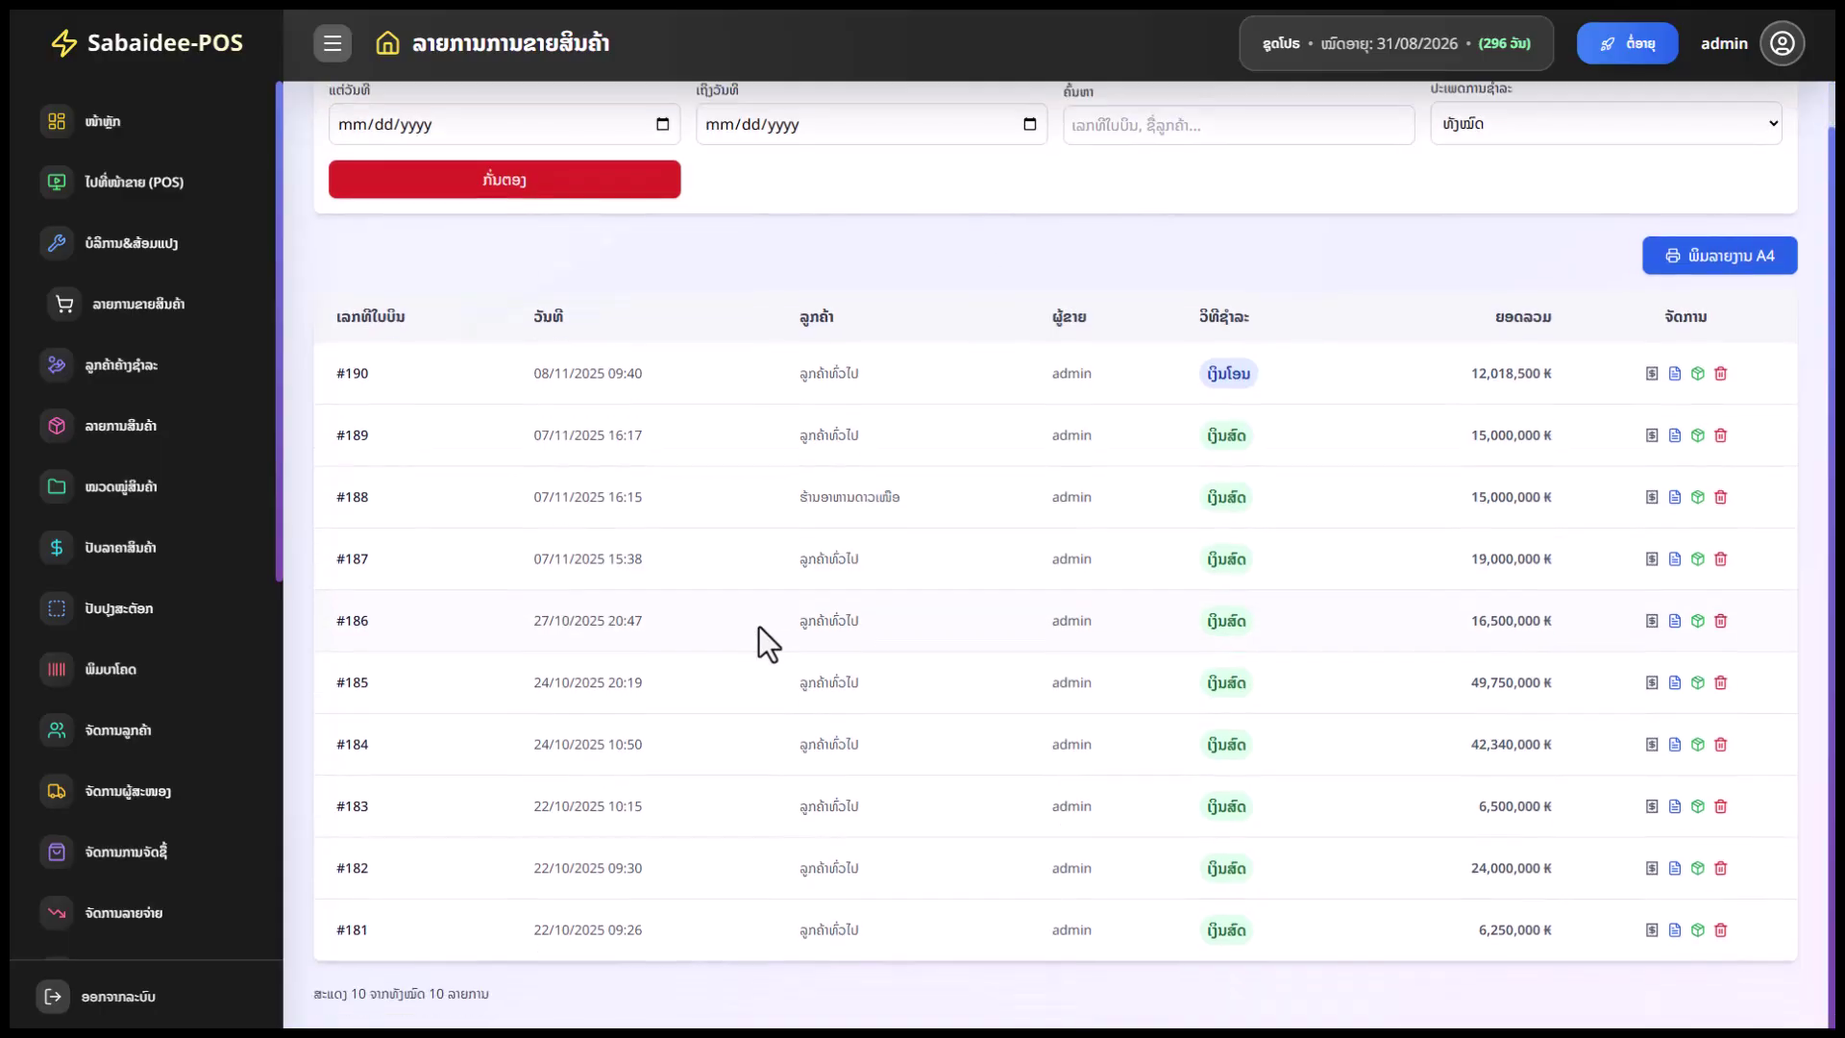
pyautogui.scroll(1, 753, 612)
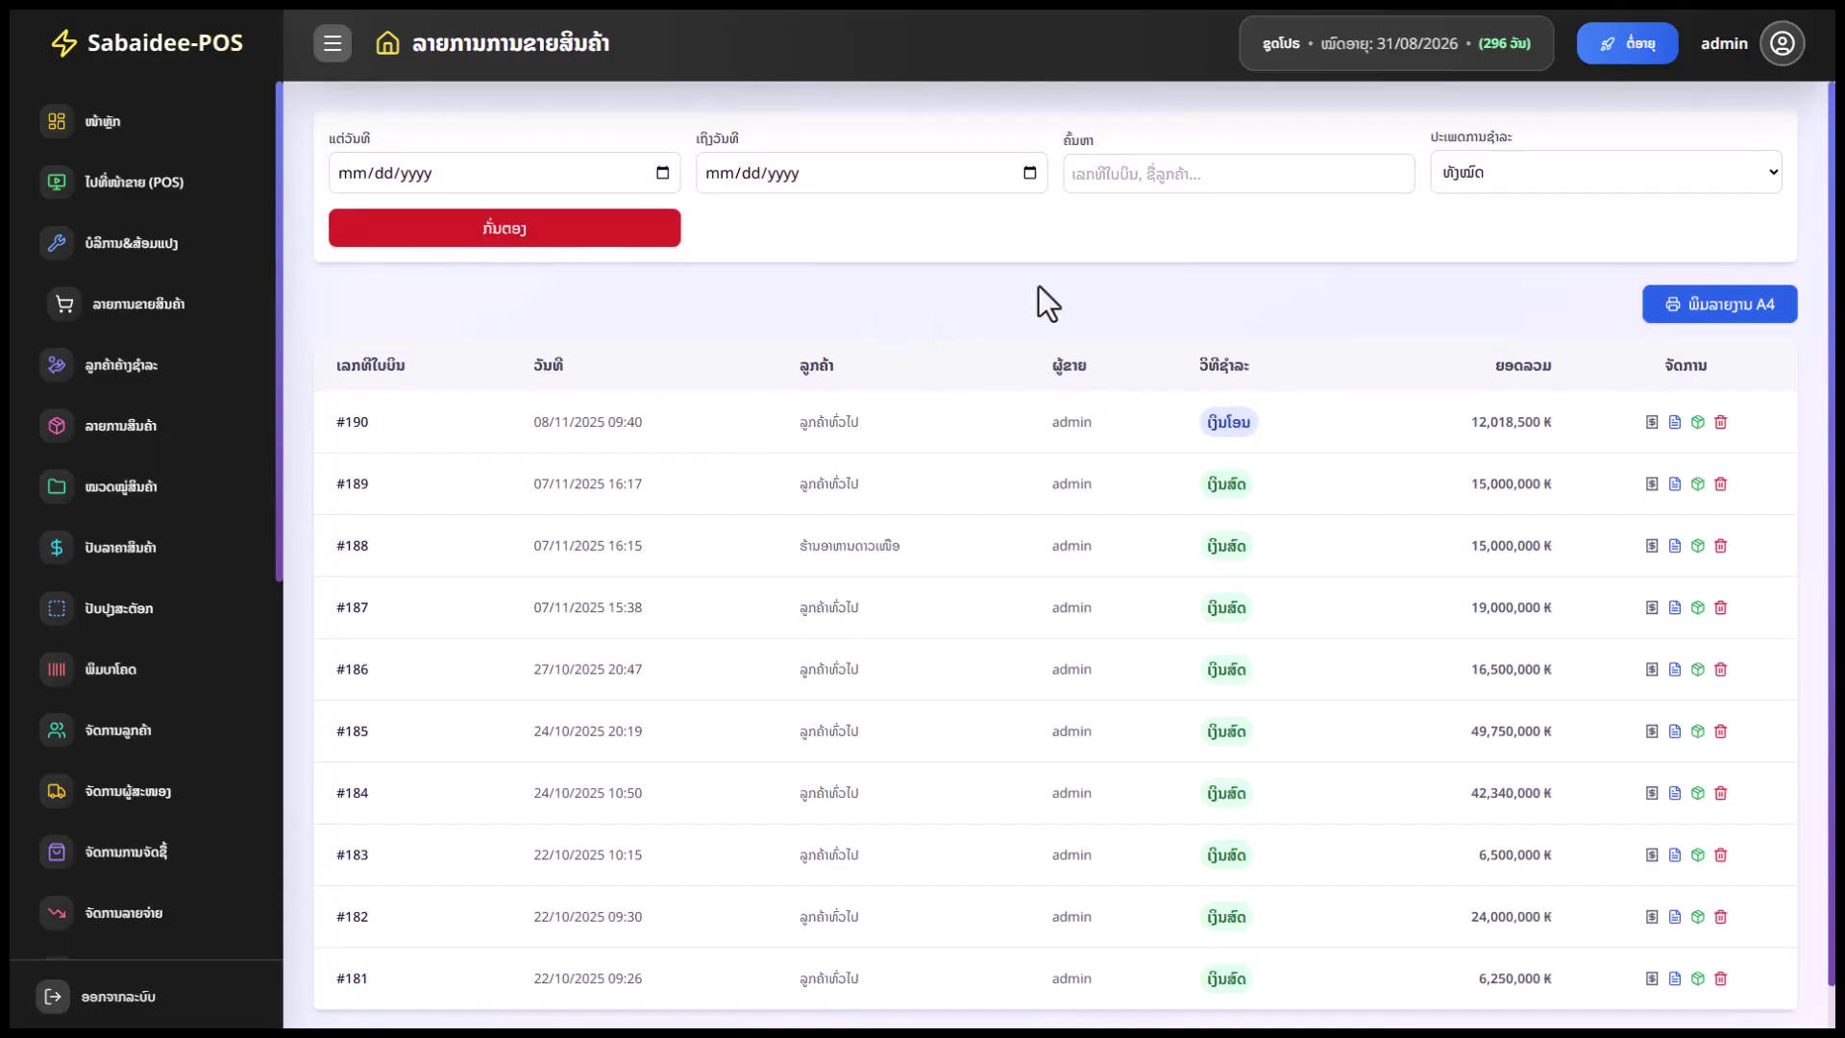
pyautogui.click(1478, 173)
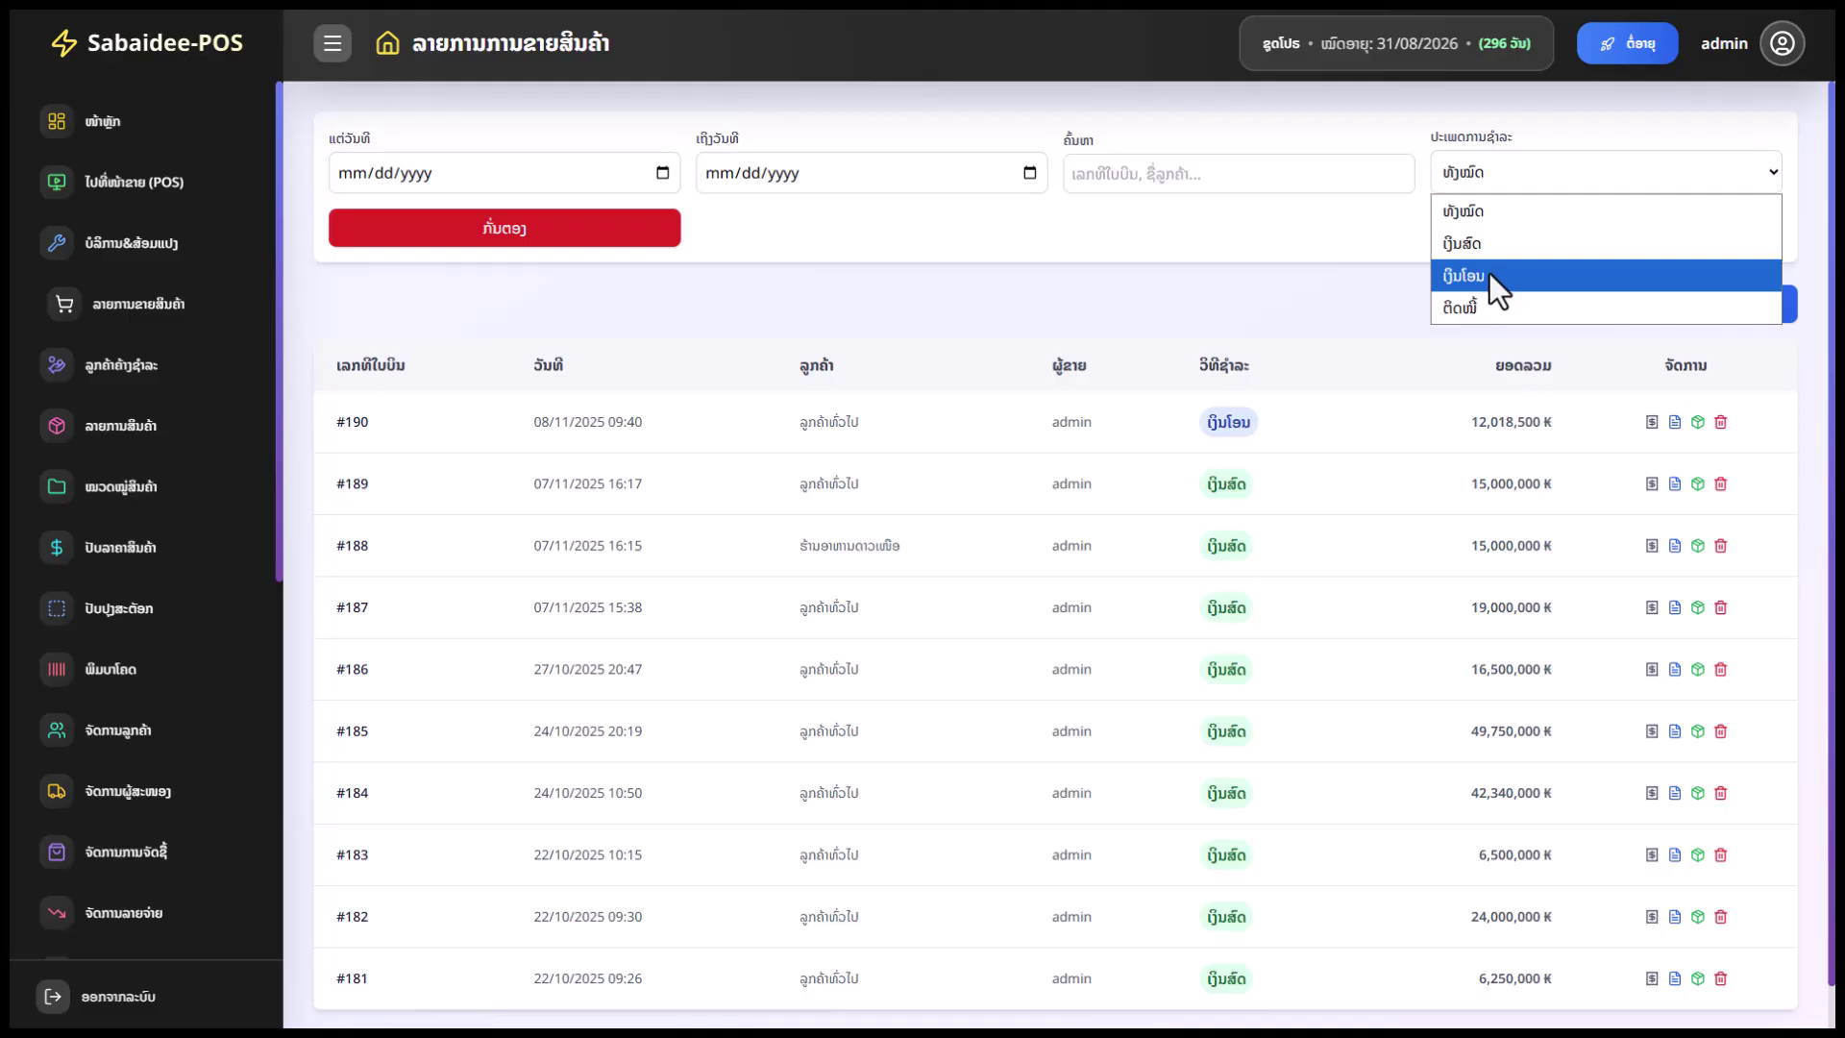
pyautogui.click(1398, 266)
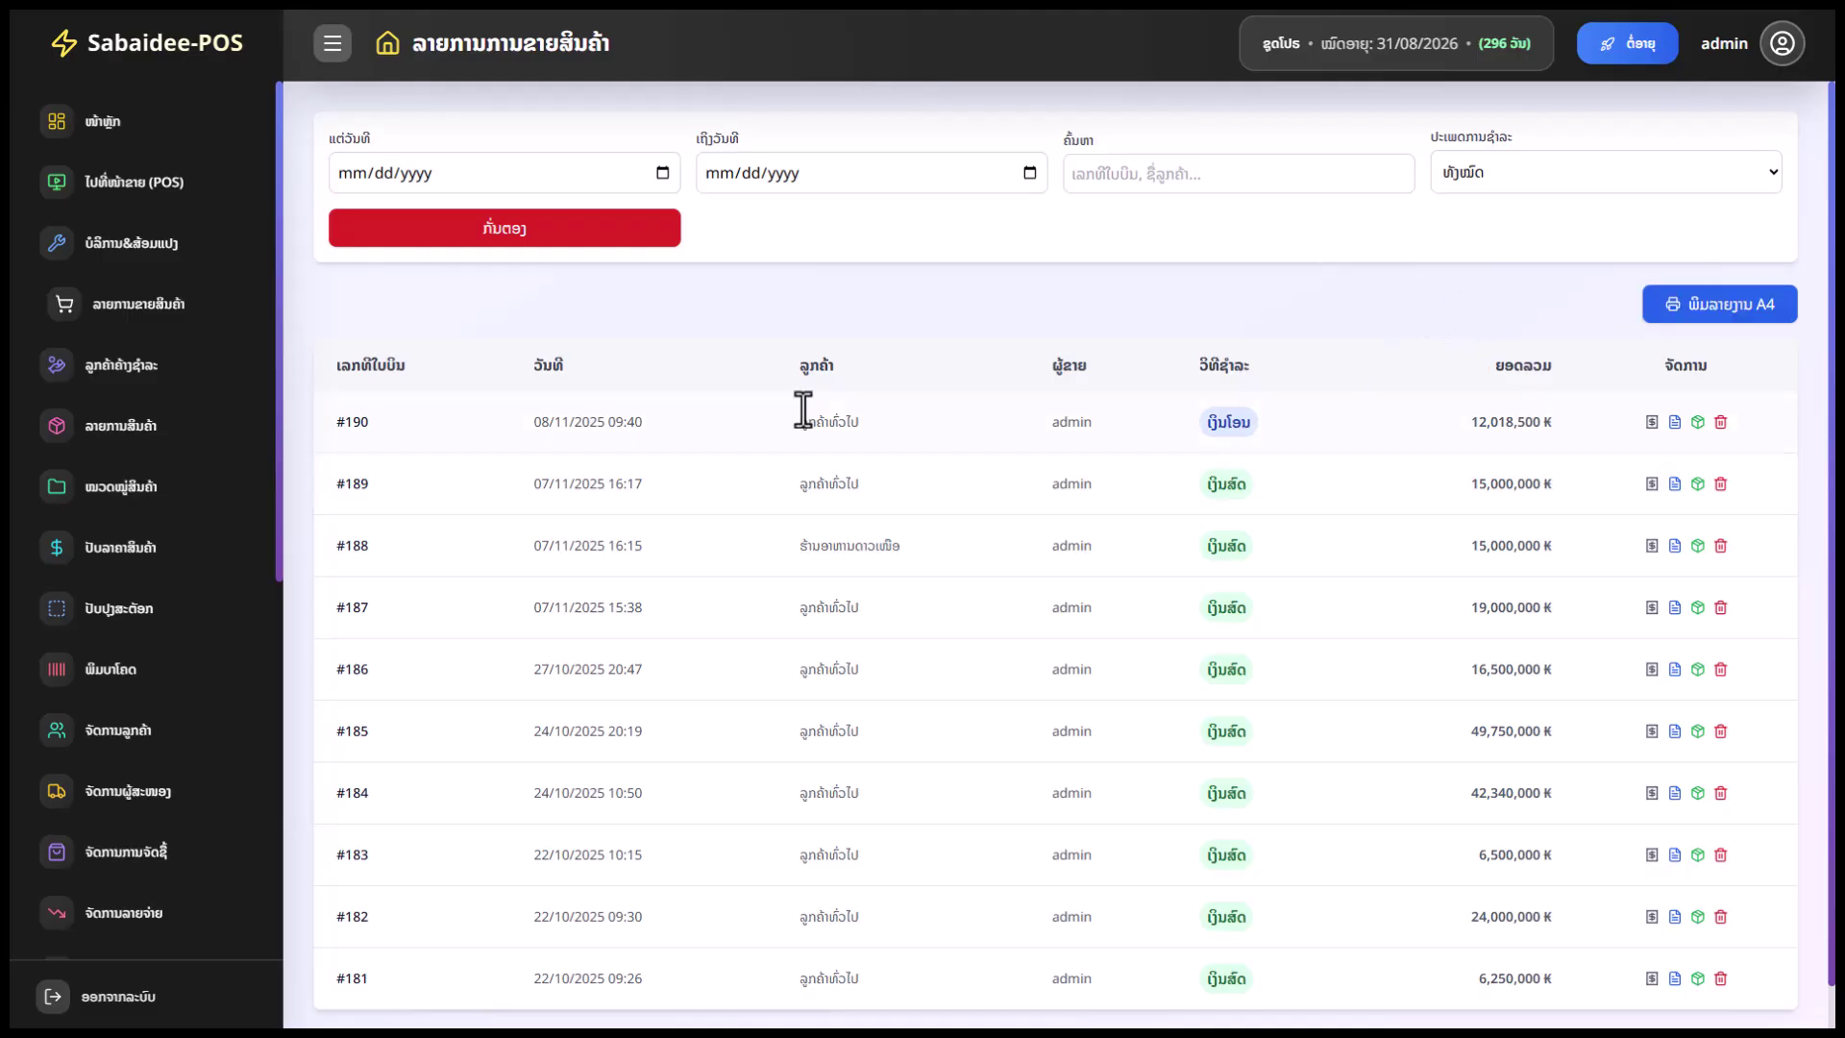
pyautogui.moveTo(593, 415); pyautogui.dragTo(663, 441)
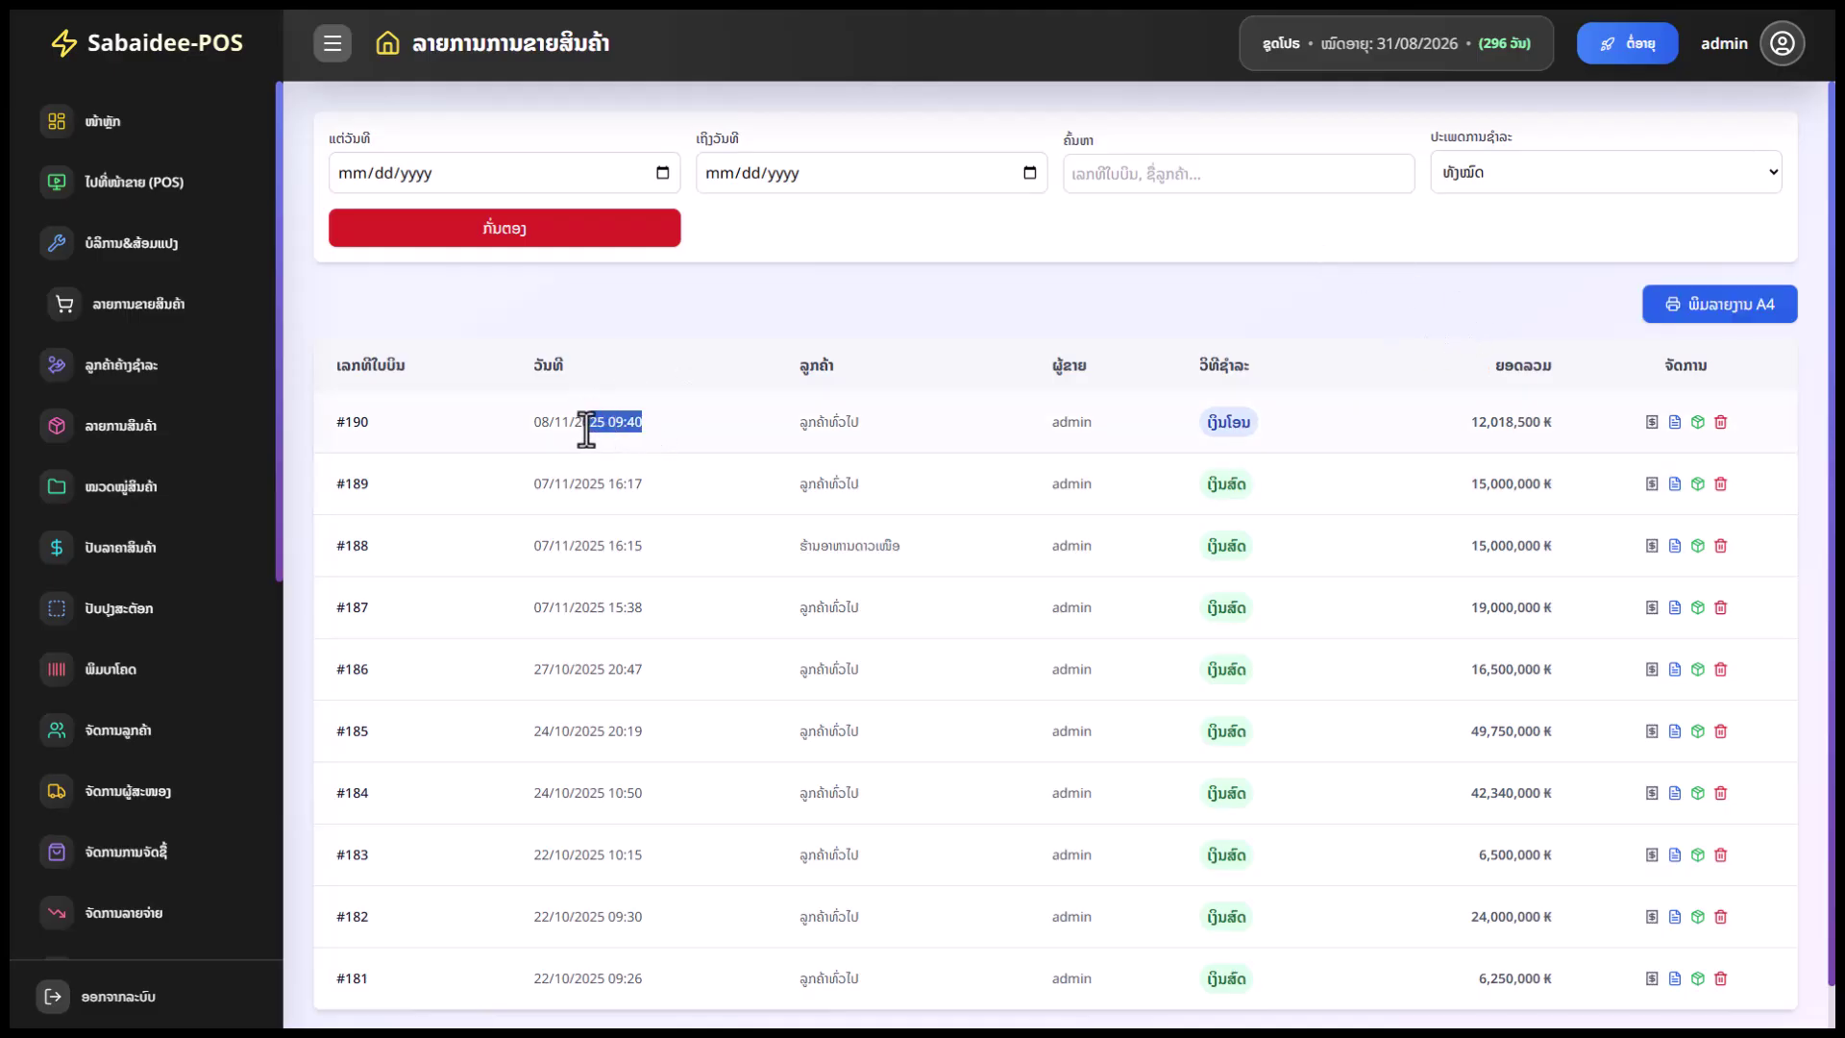
# Preview bill #190's A4 invoice on the EPSON L210 Series, close it, and reopen the sales list
pyautogui.click(1674, 423)
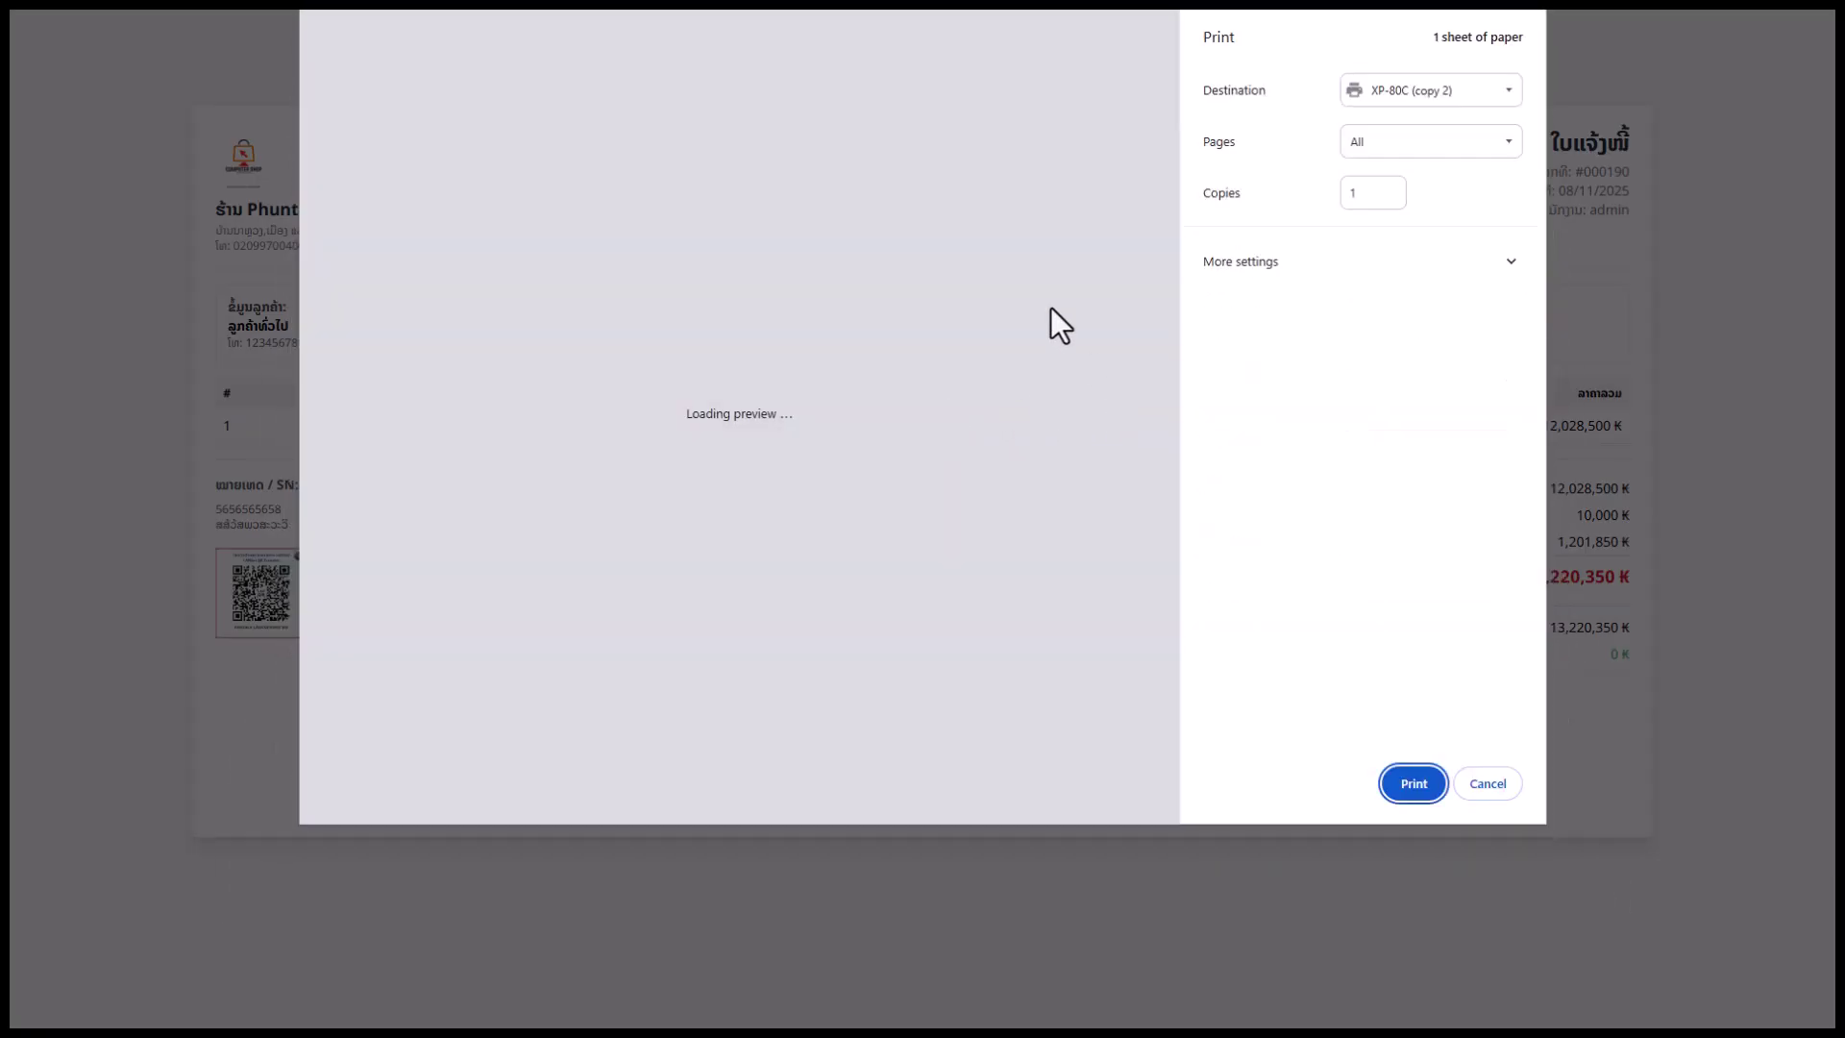
pyautogui.click(1346, 89)
pyautogui.click(1357, 142)
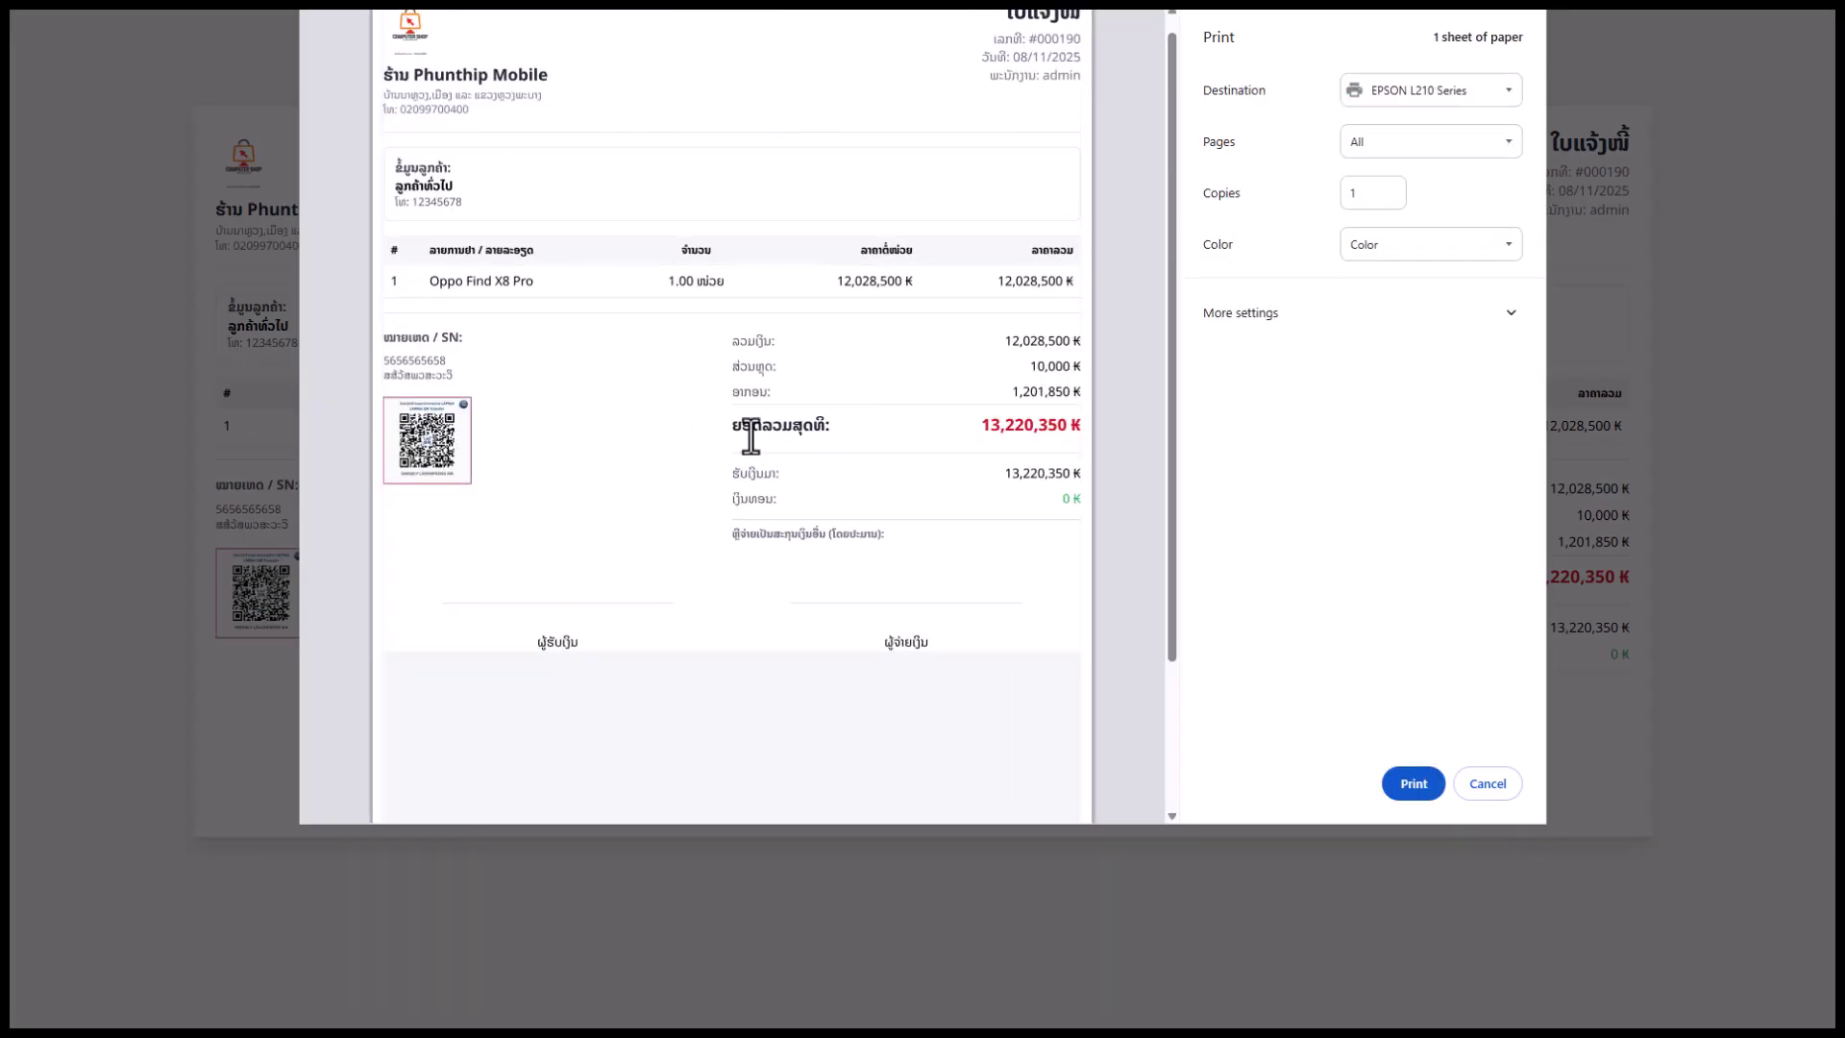
pyautogui.click(1499, 784)
pyautogui.click(1009, 38)
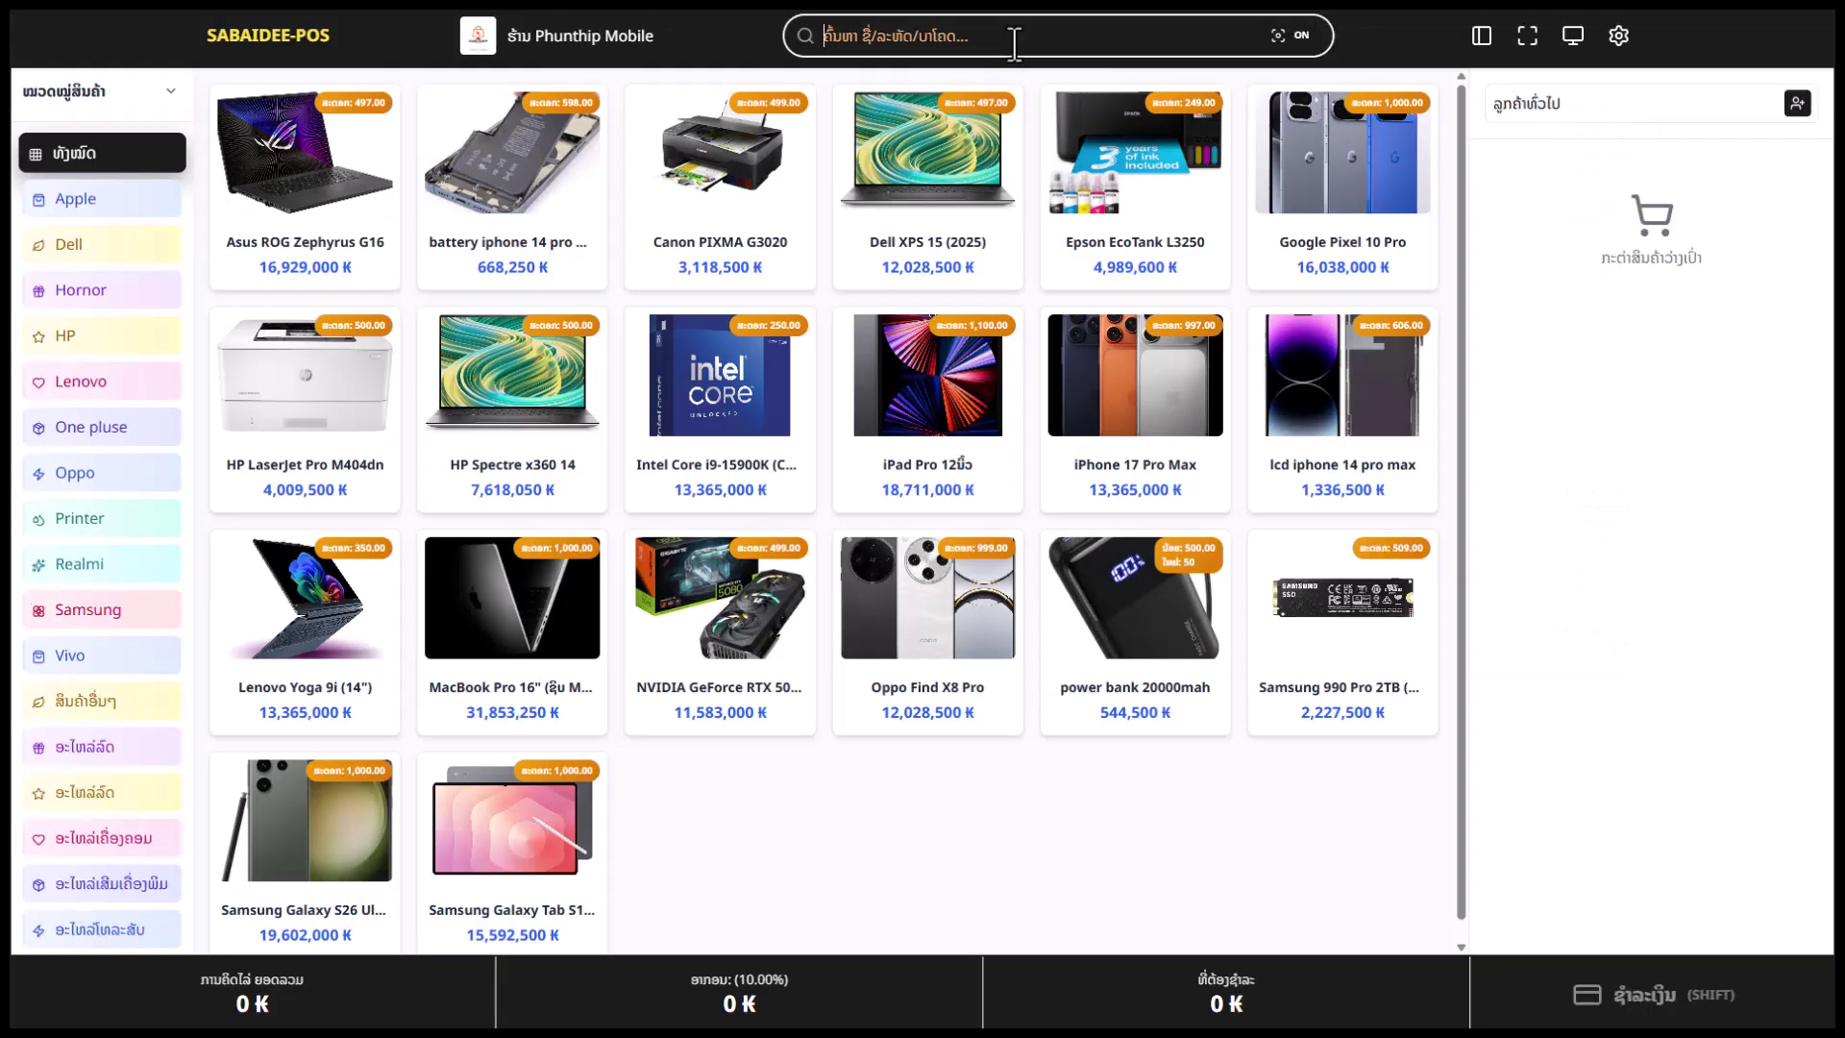
pyautogui.click(1567, 42)
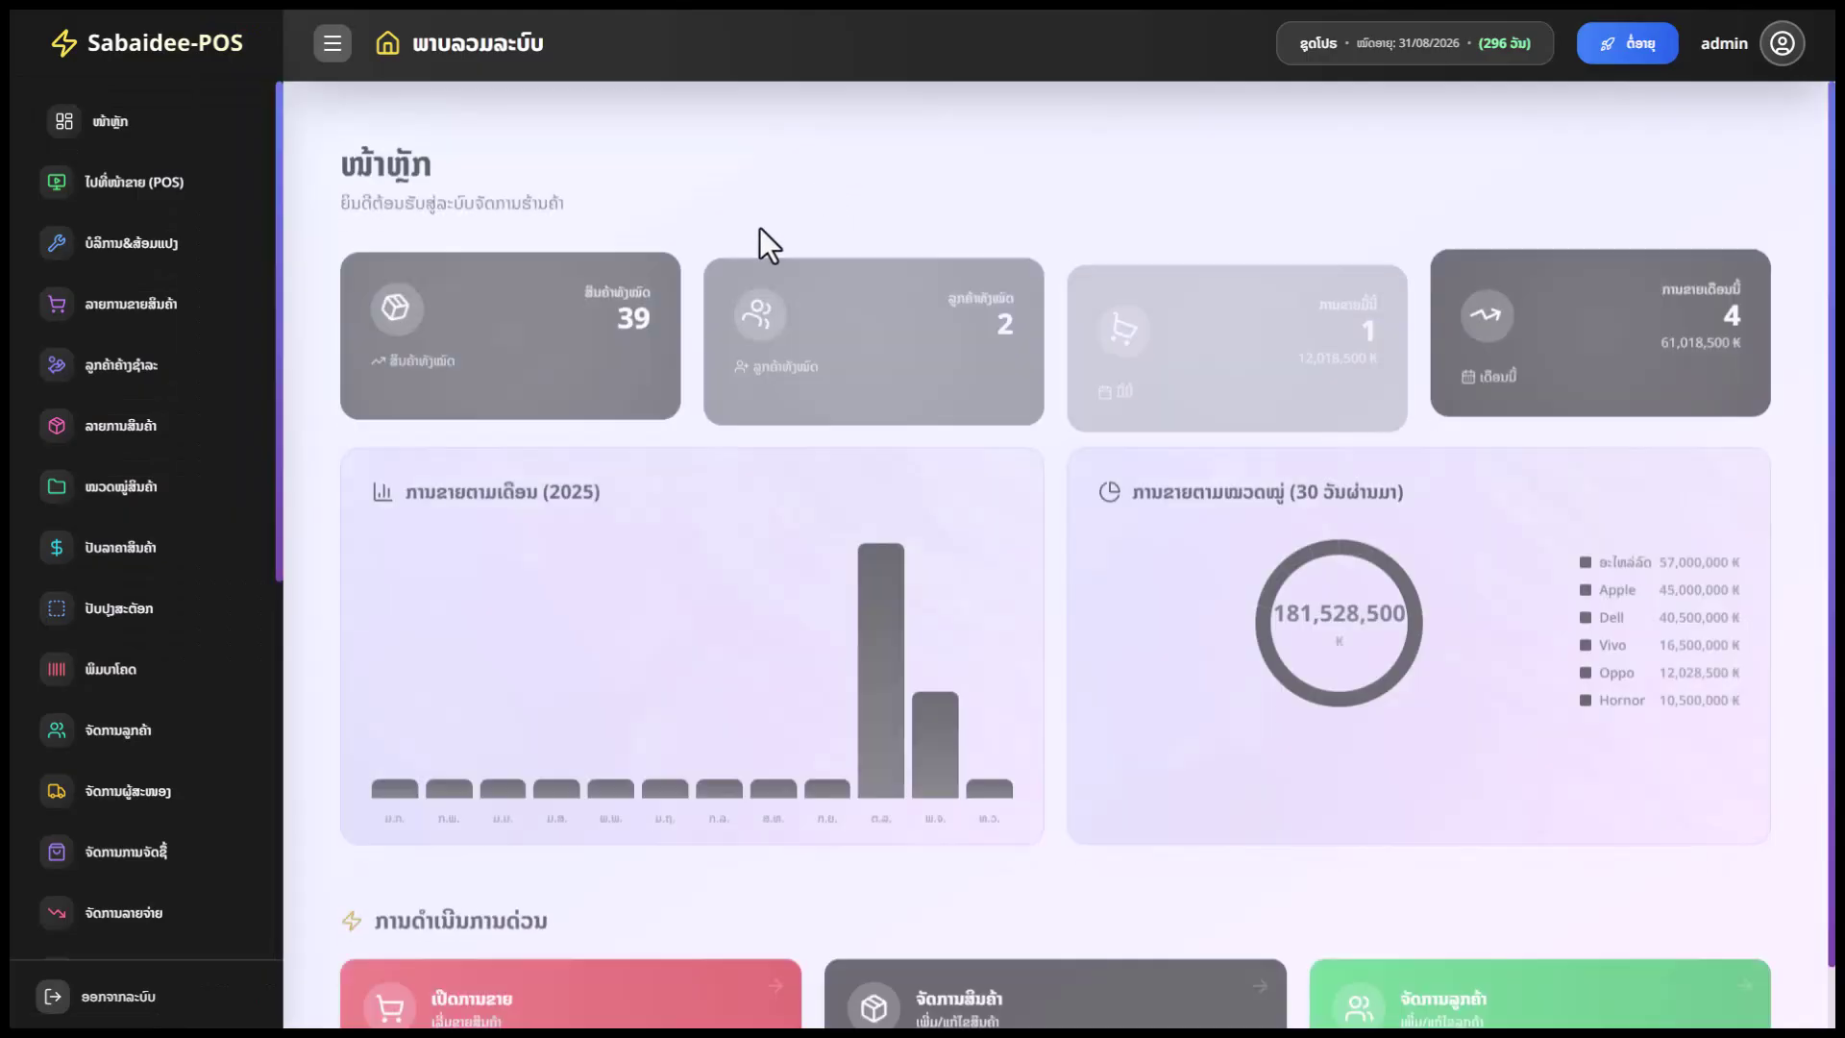
pyautogui.click(144, 304)
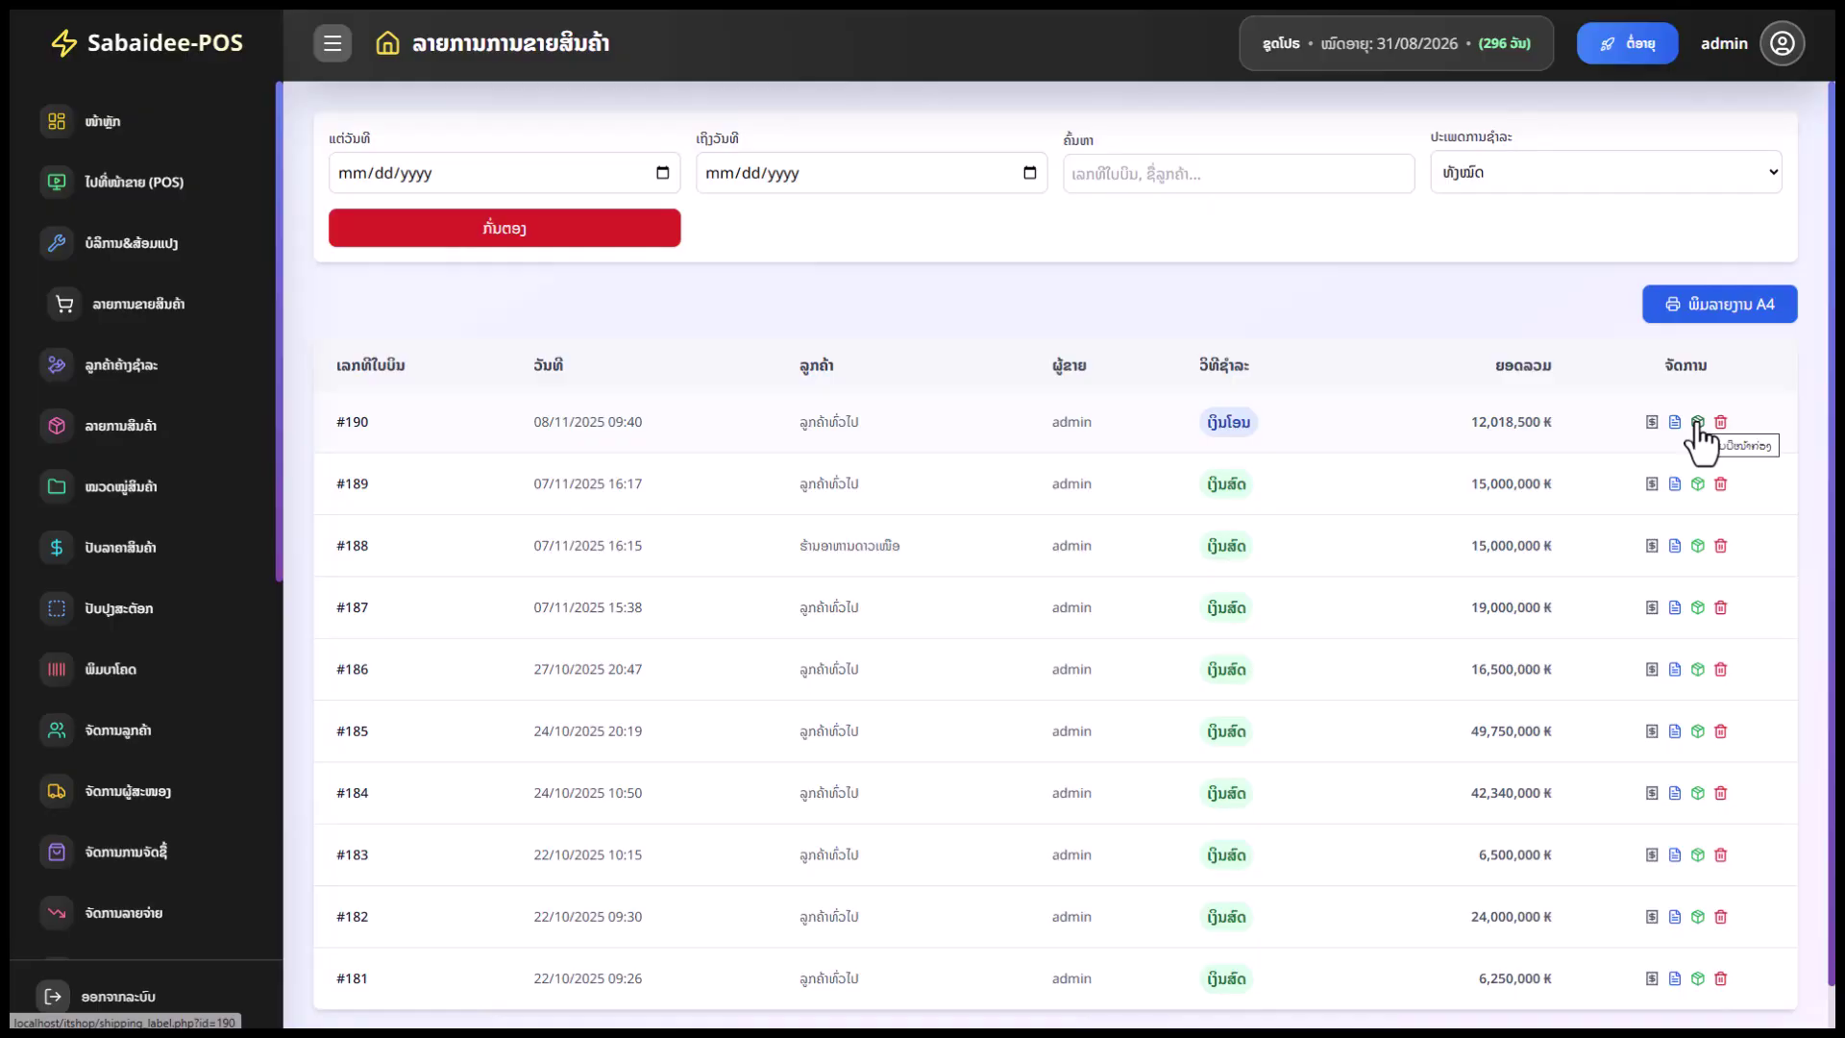
# Preview the shipping label for bill #190, cancel its print, and return to the sales list
pyautogui.click(1697, 423)
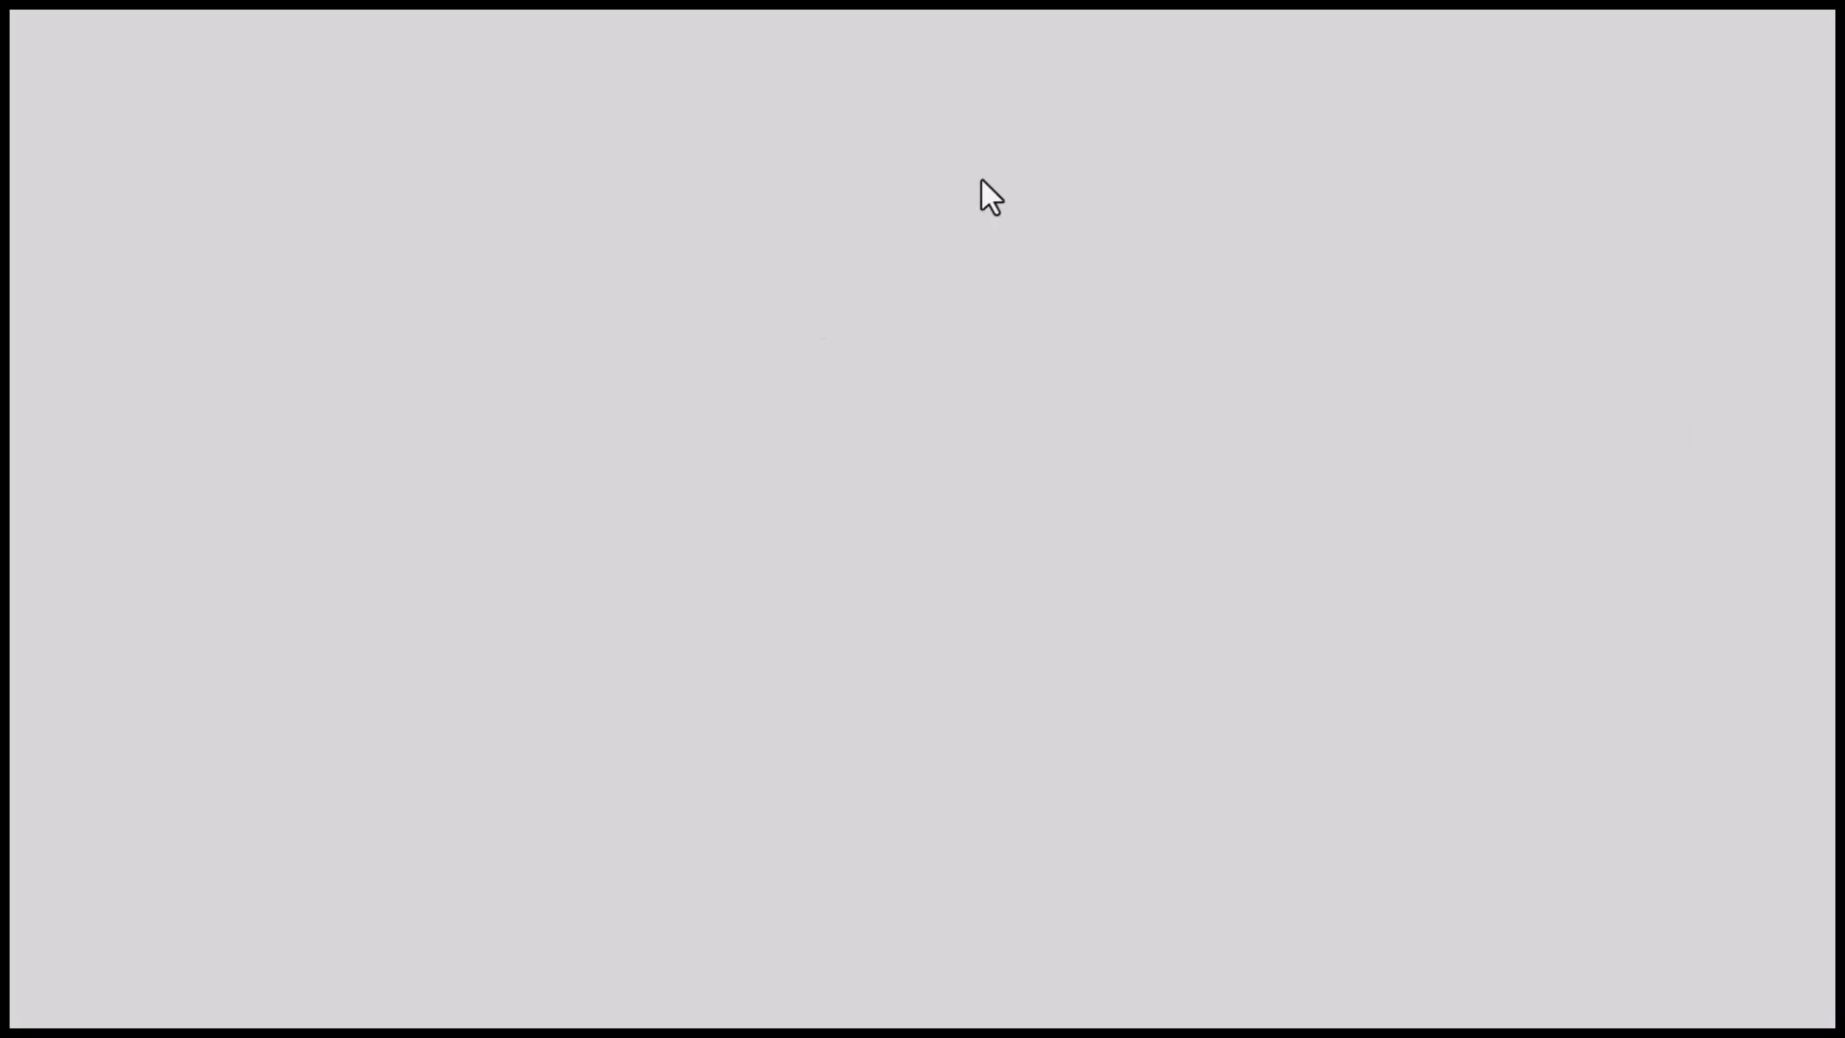
pyautogui.scroll(5, 696, 72)
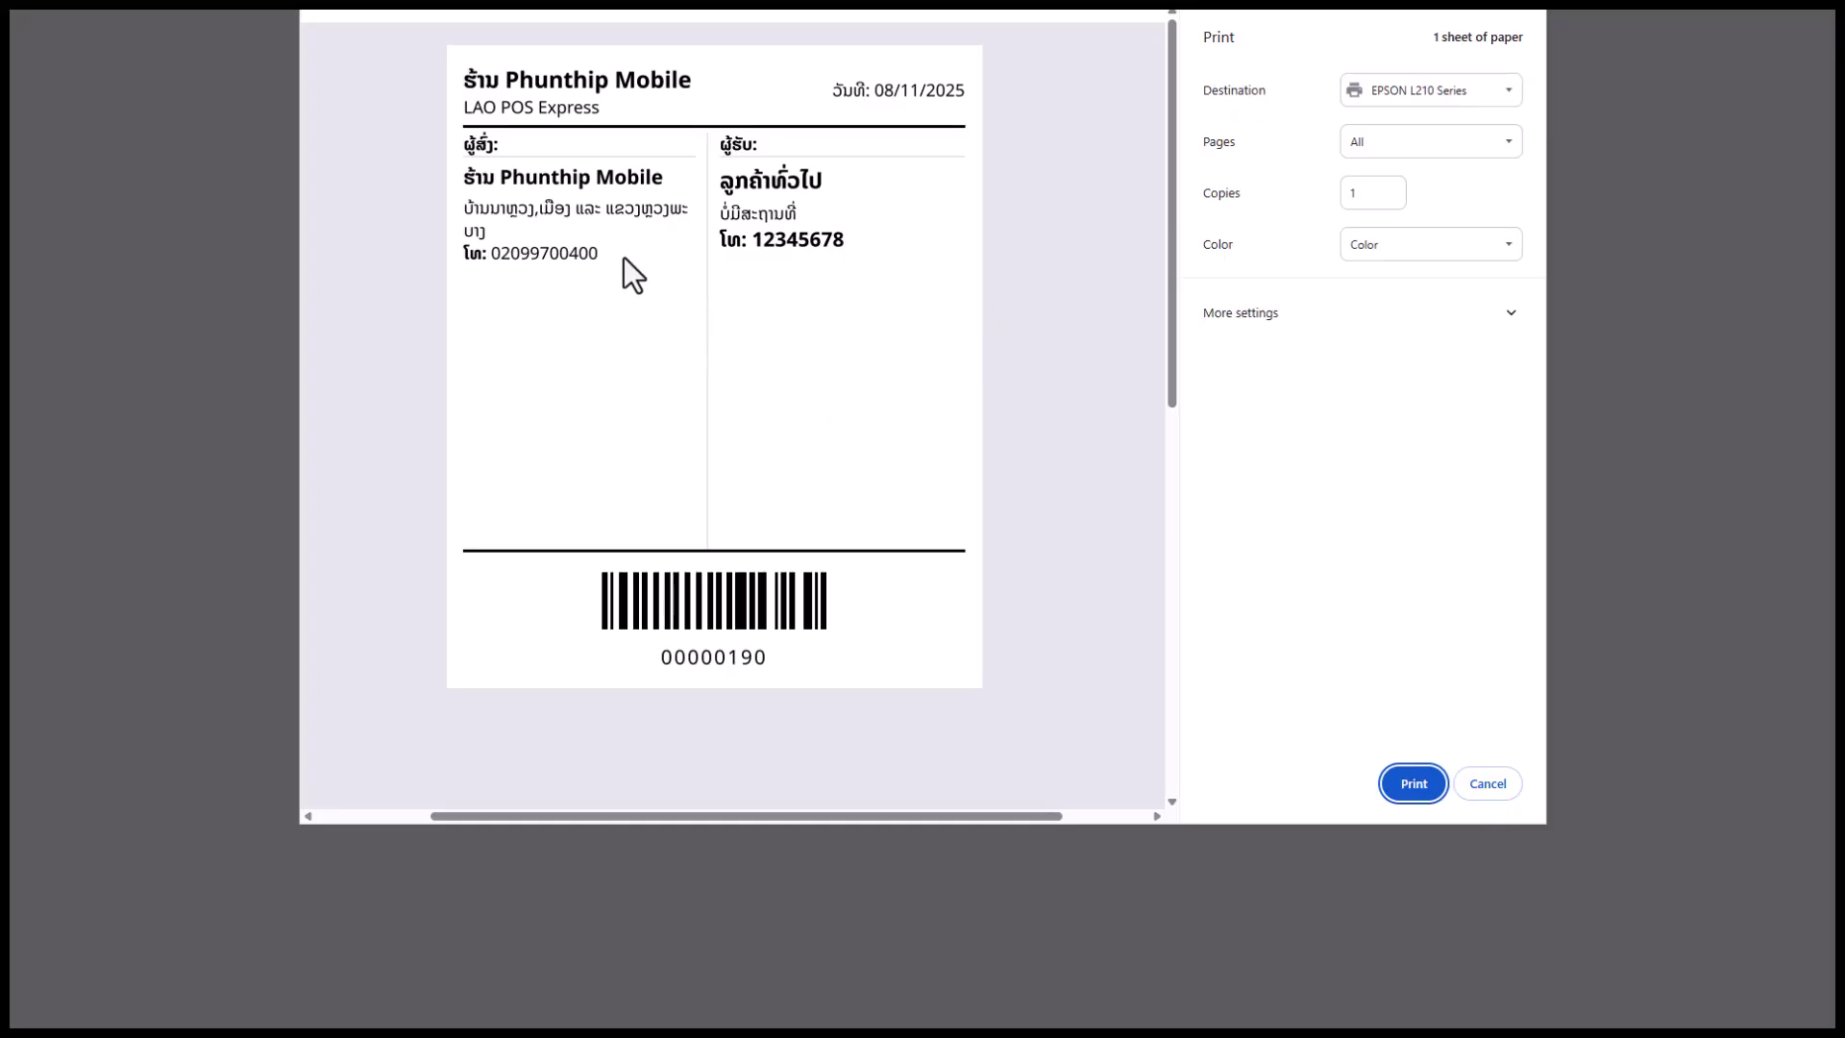
pyautogui.click(814, 231)
pyautogui.doubleClick(559, 211)
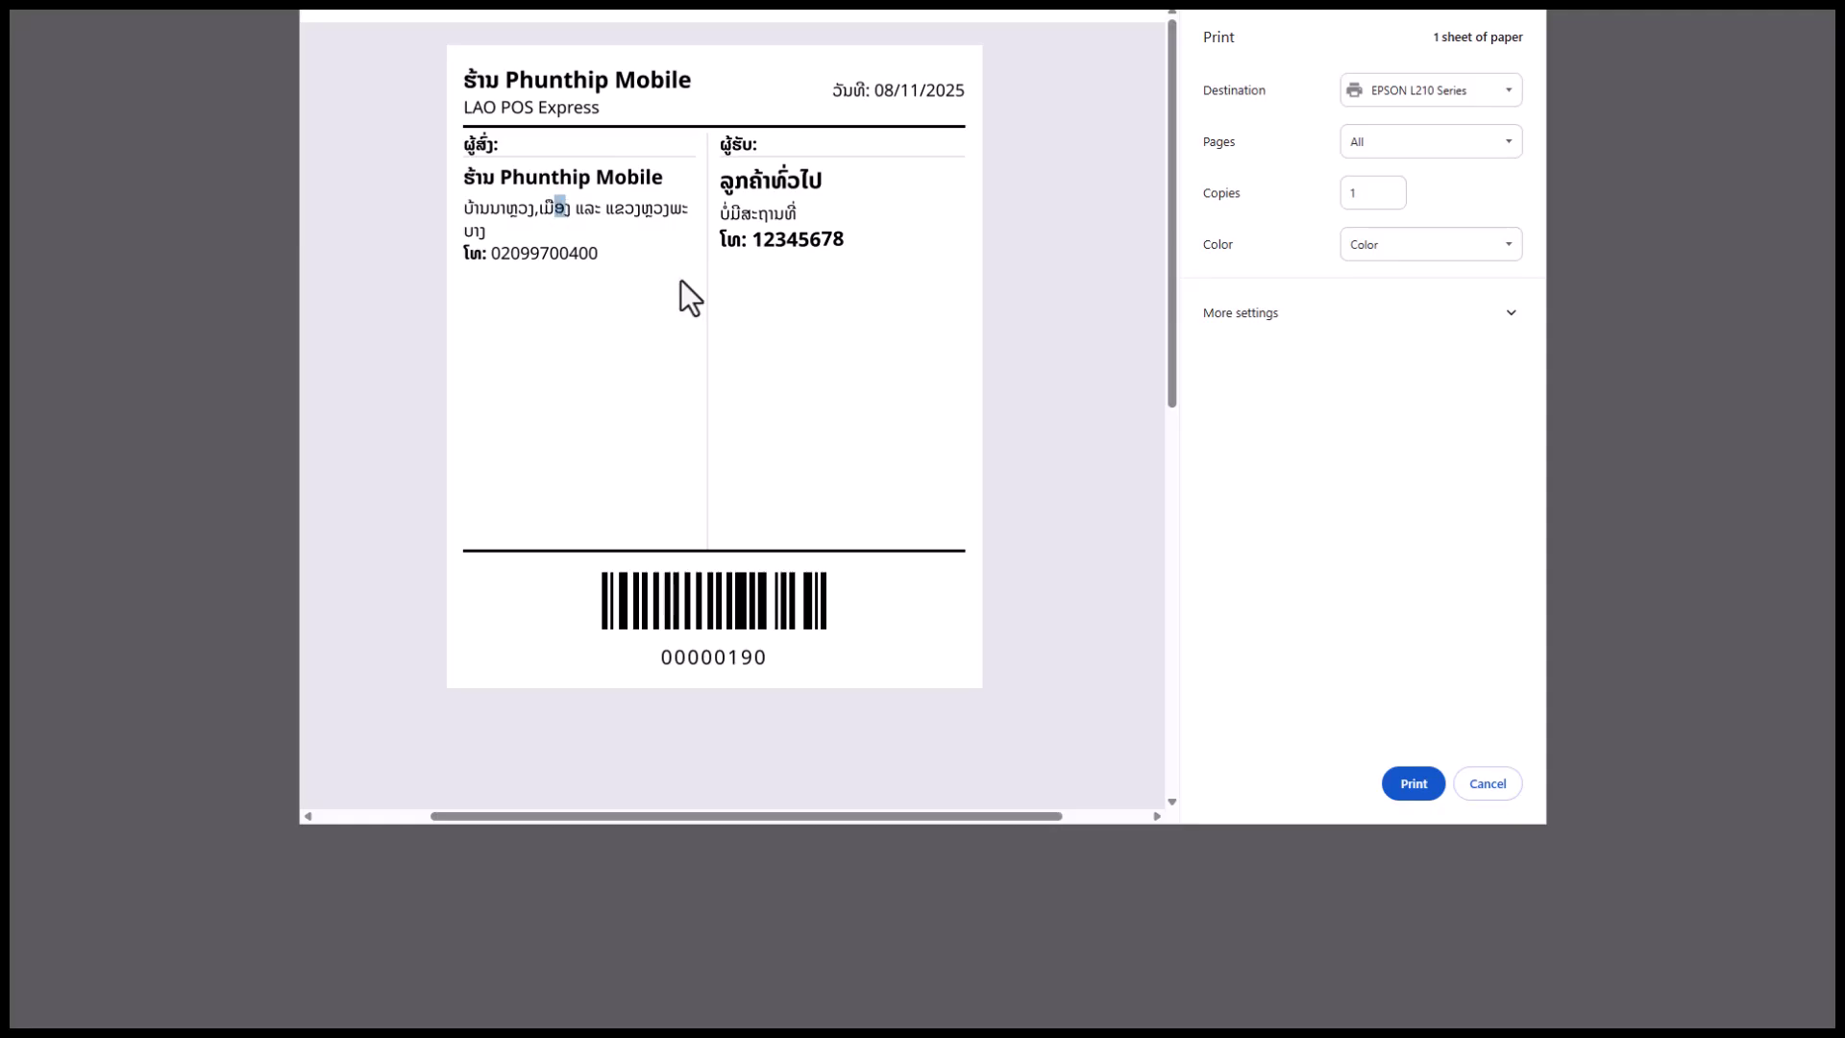
pyautogui.click(784, 209)
pyautogui.click(1502, 793)
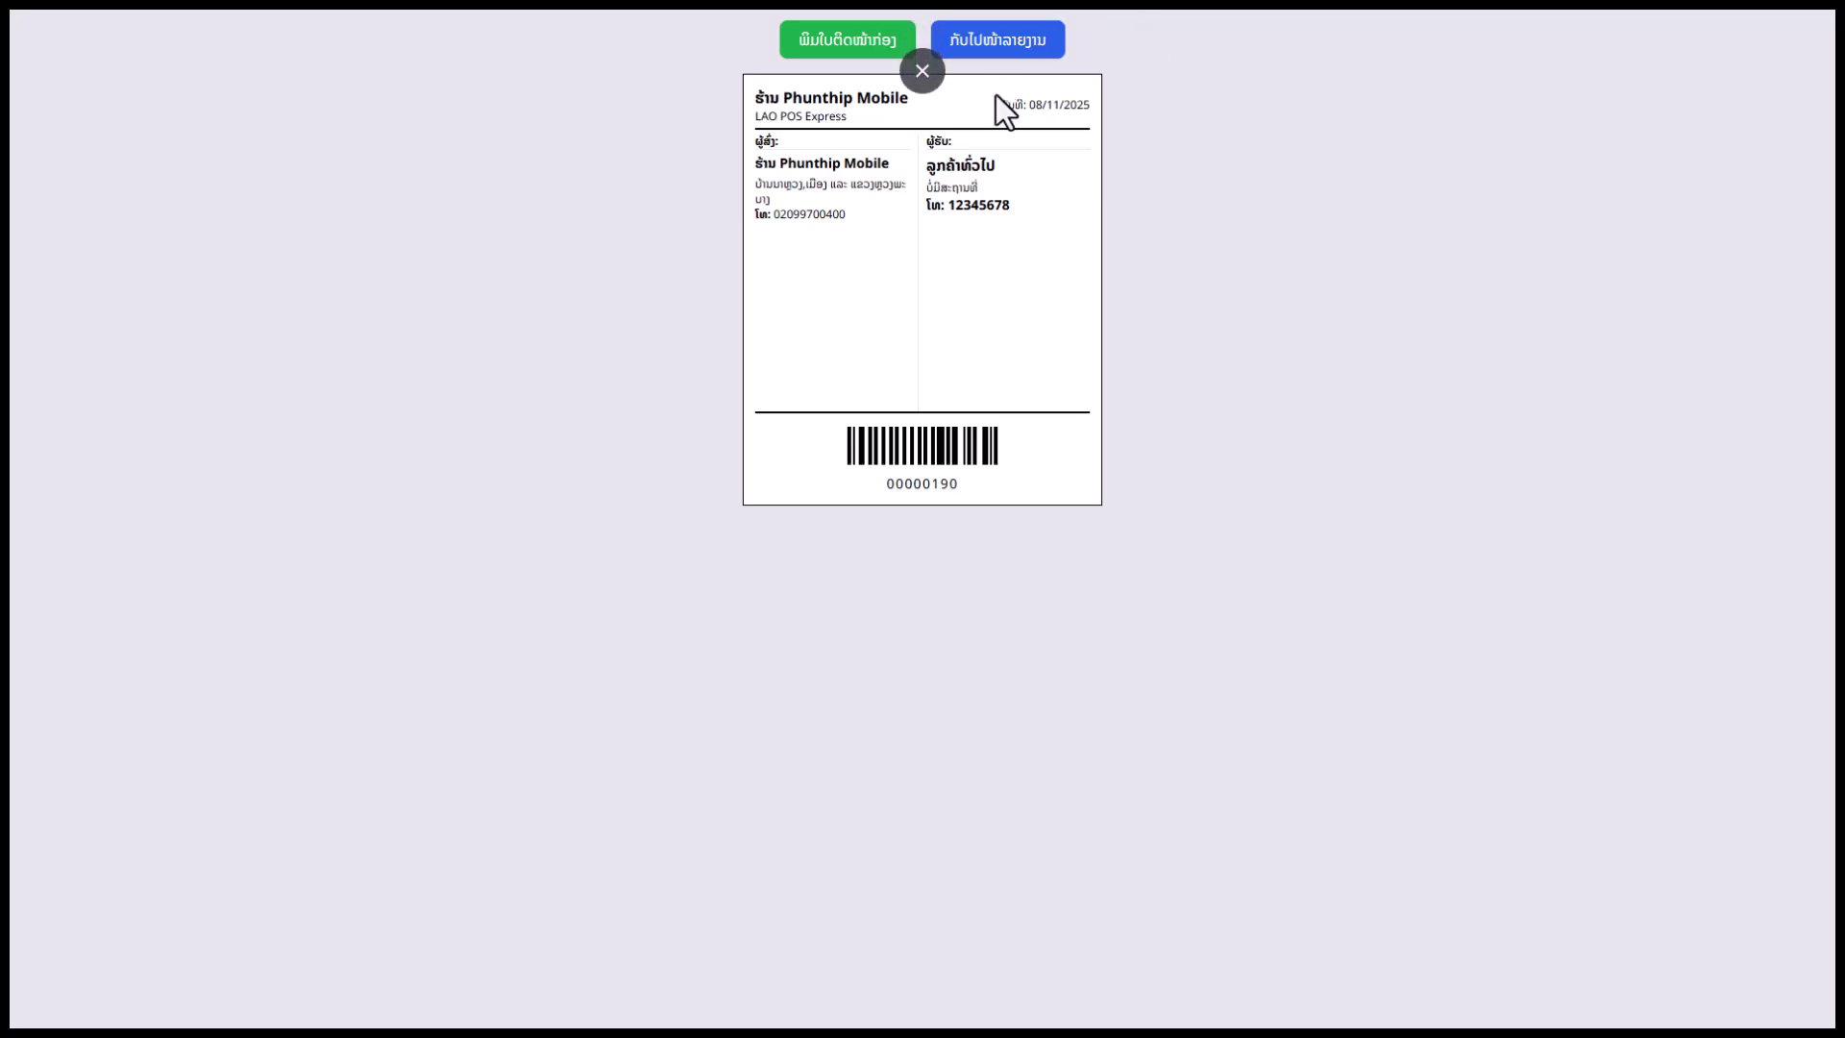
pyautogui.click(994, 53)
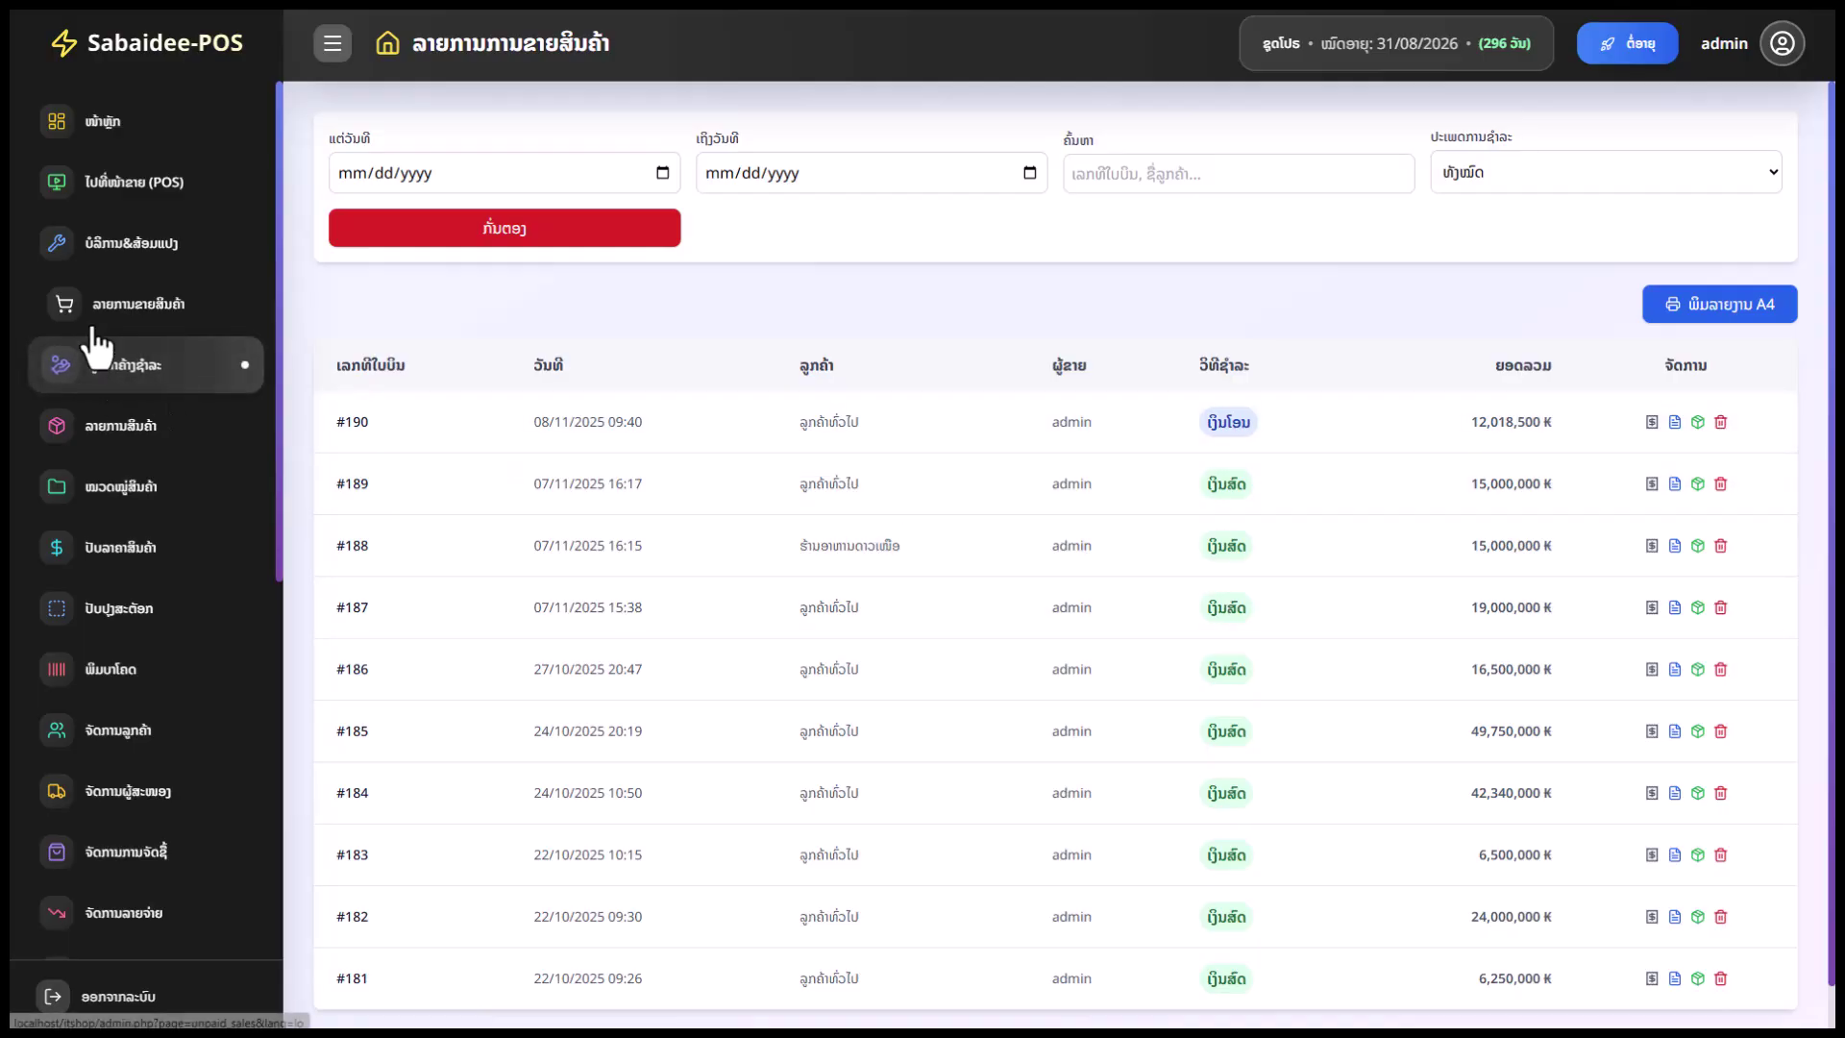
# Open the service jobs list showing JOB-2025-00010 and JOB-2025-00006 with 4,750,000 ₭ revenue
pyautogui.click(162, 251)
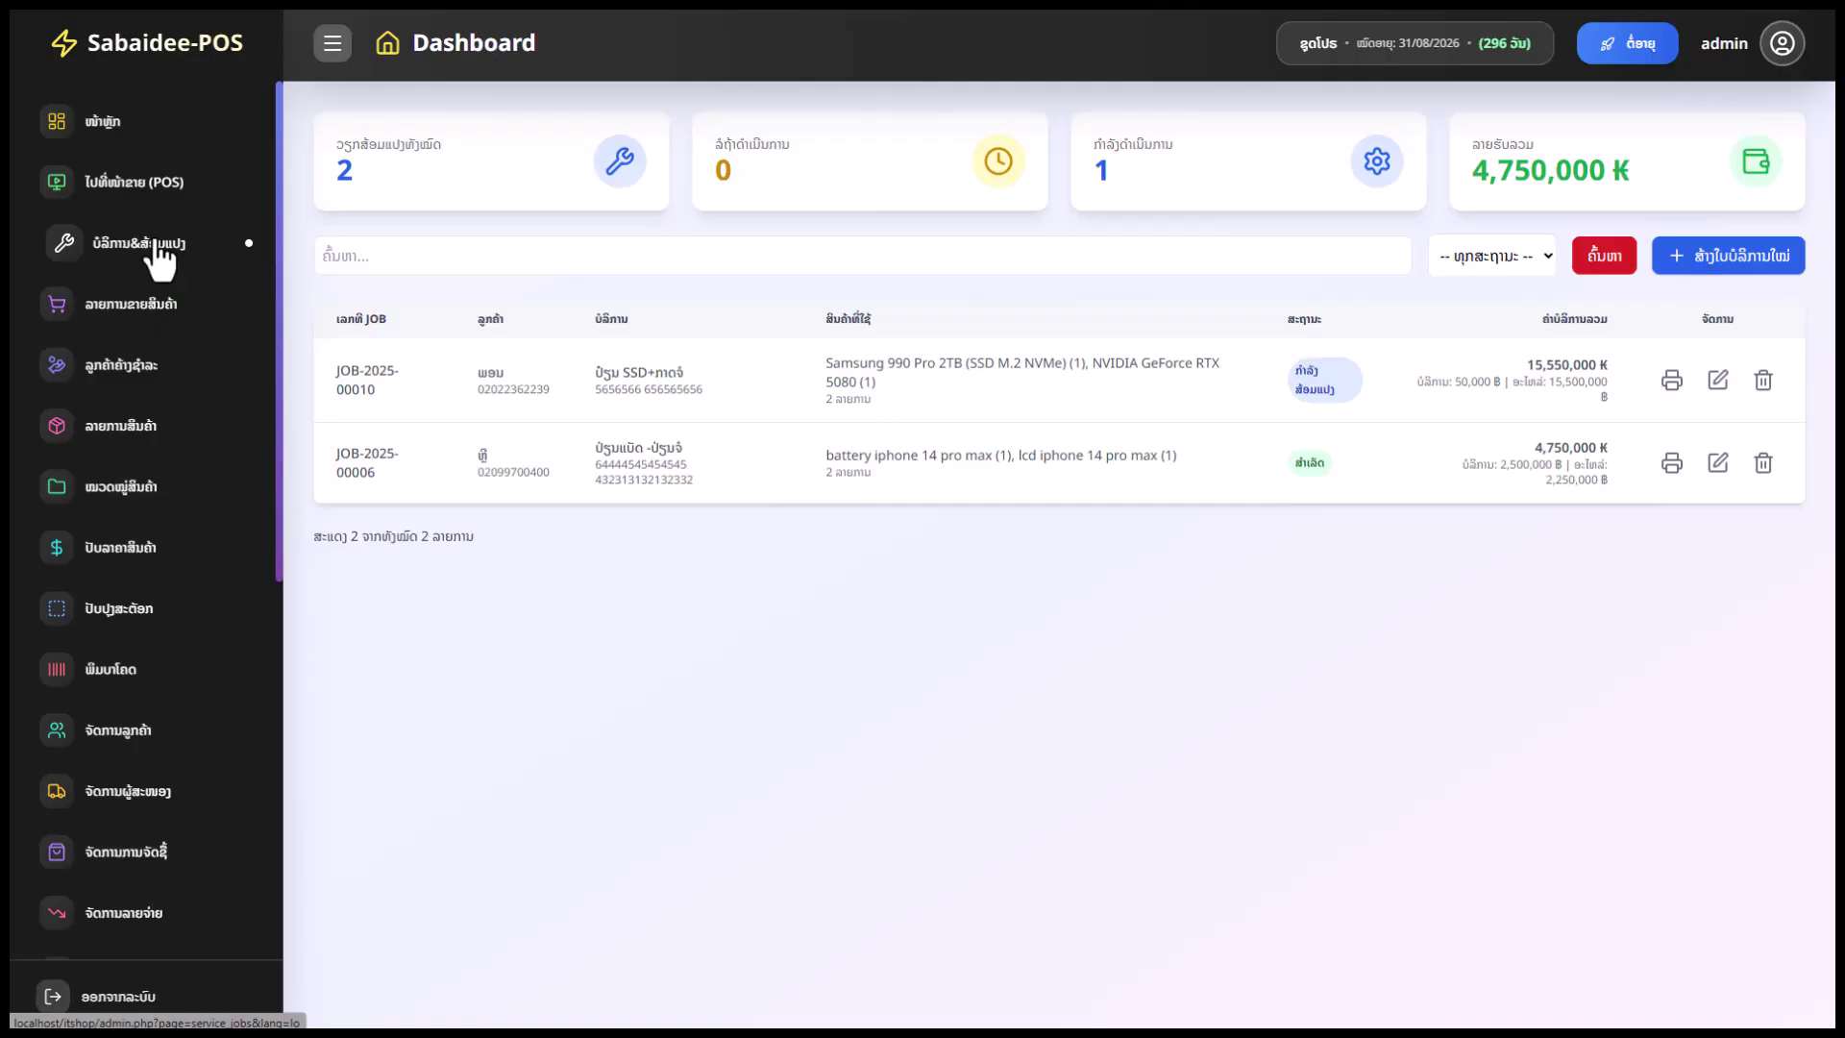
pyautogui.moveTo(443, 145); pyautogui.dragTo(344, 144)
pyautogui.click(795, 201)
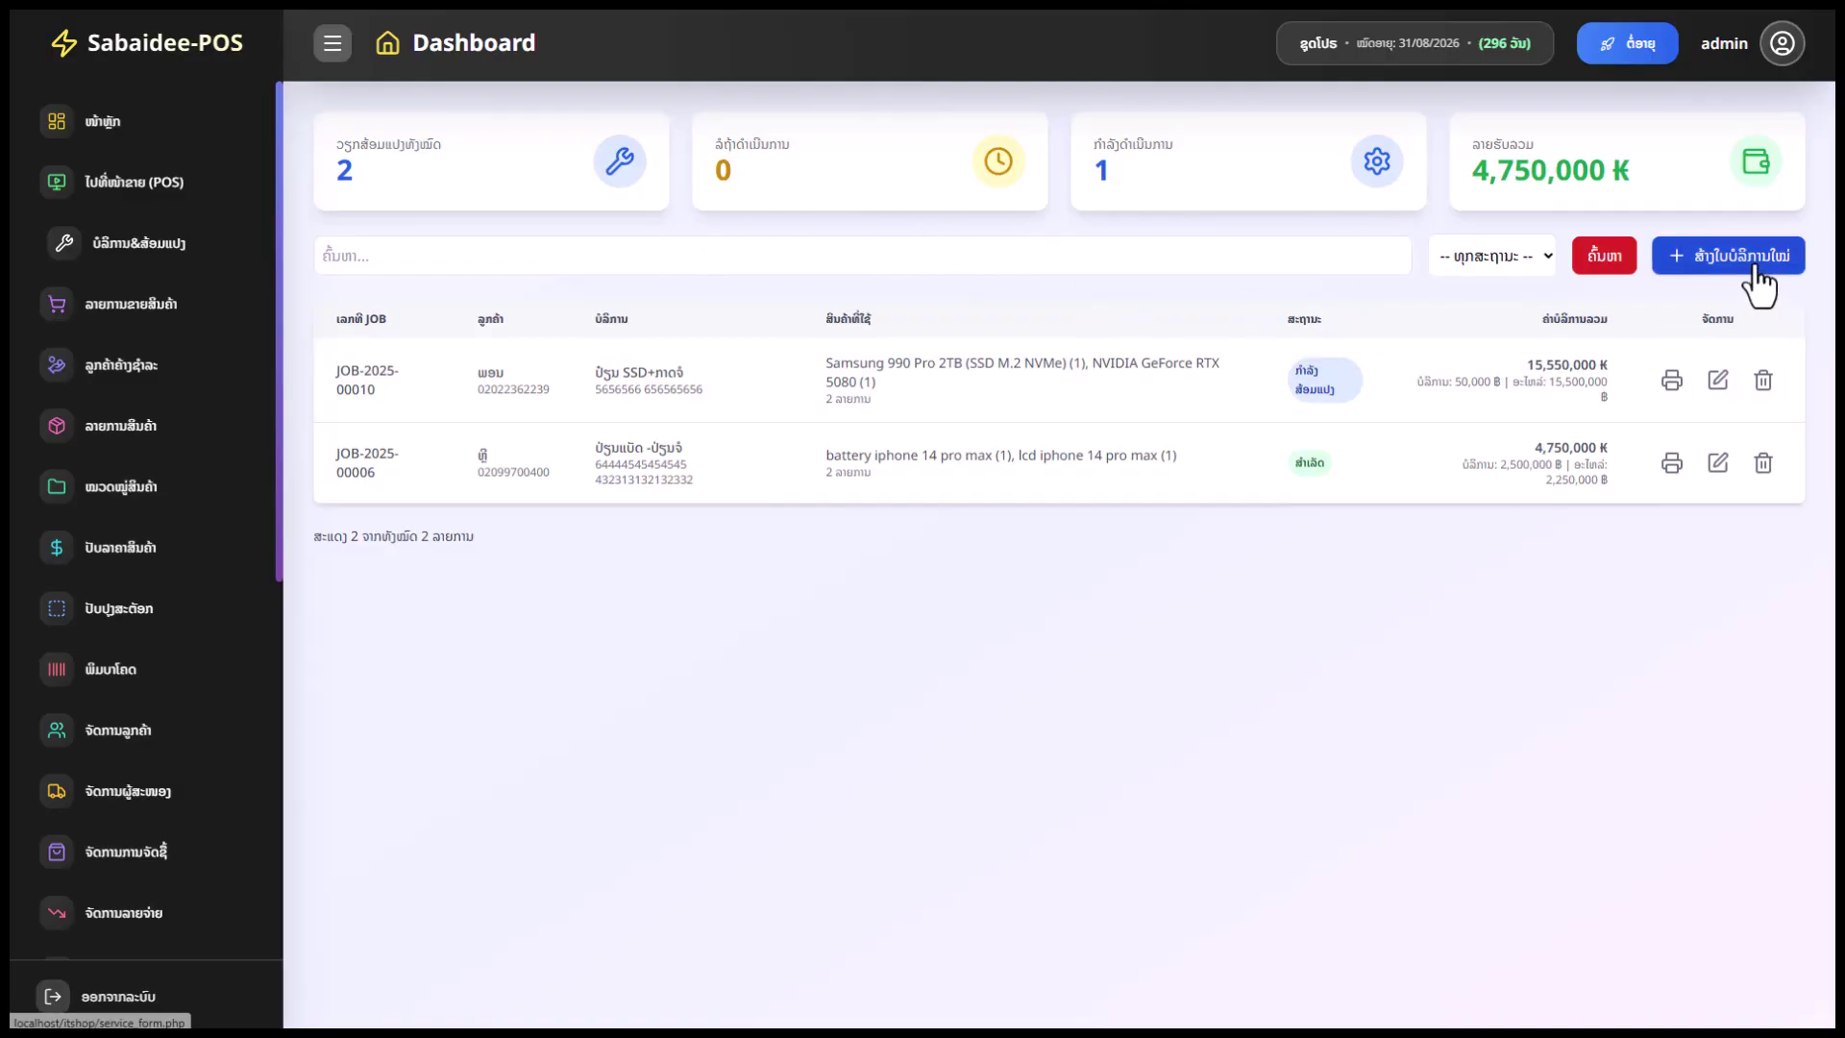
# Start a new service job and cycle through the product category filters back to all categories
pyautogui.click(1759, 277)
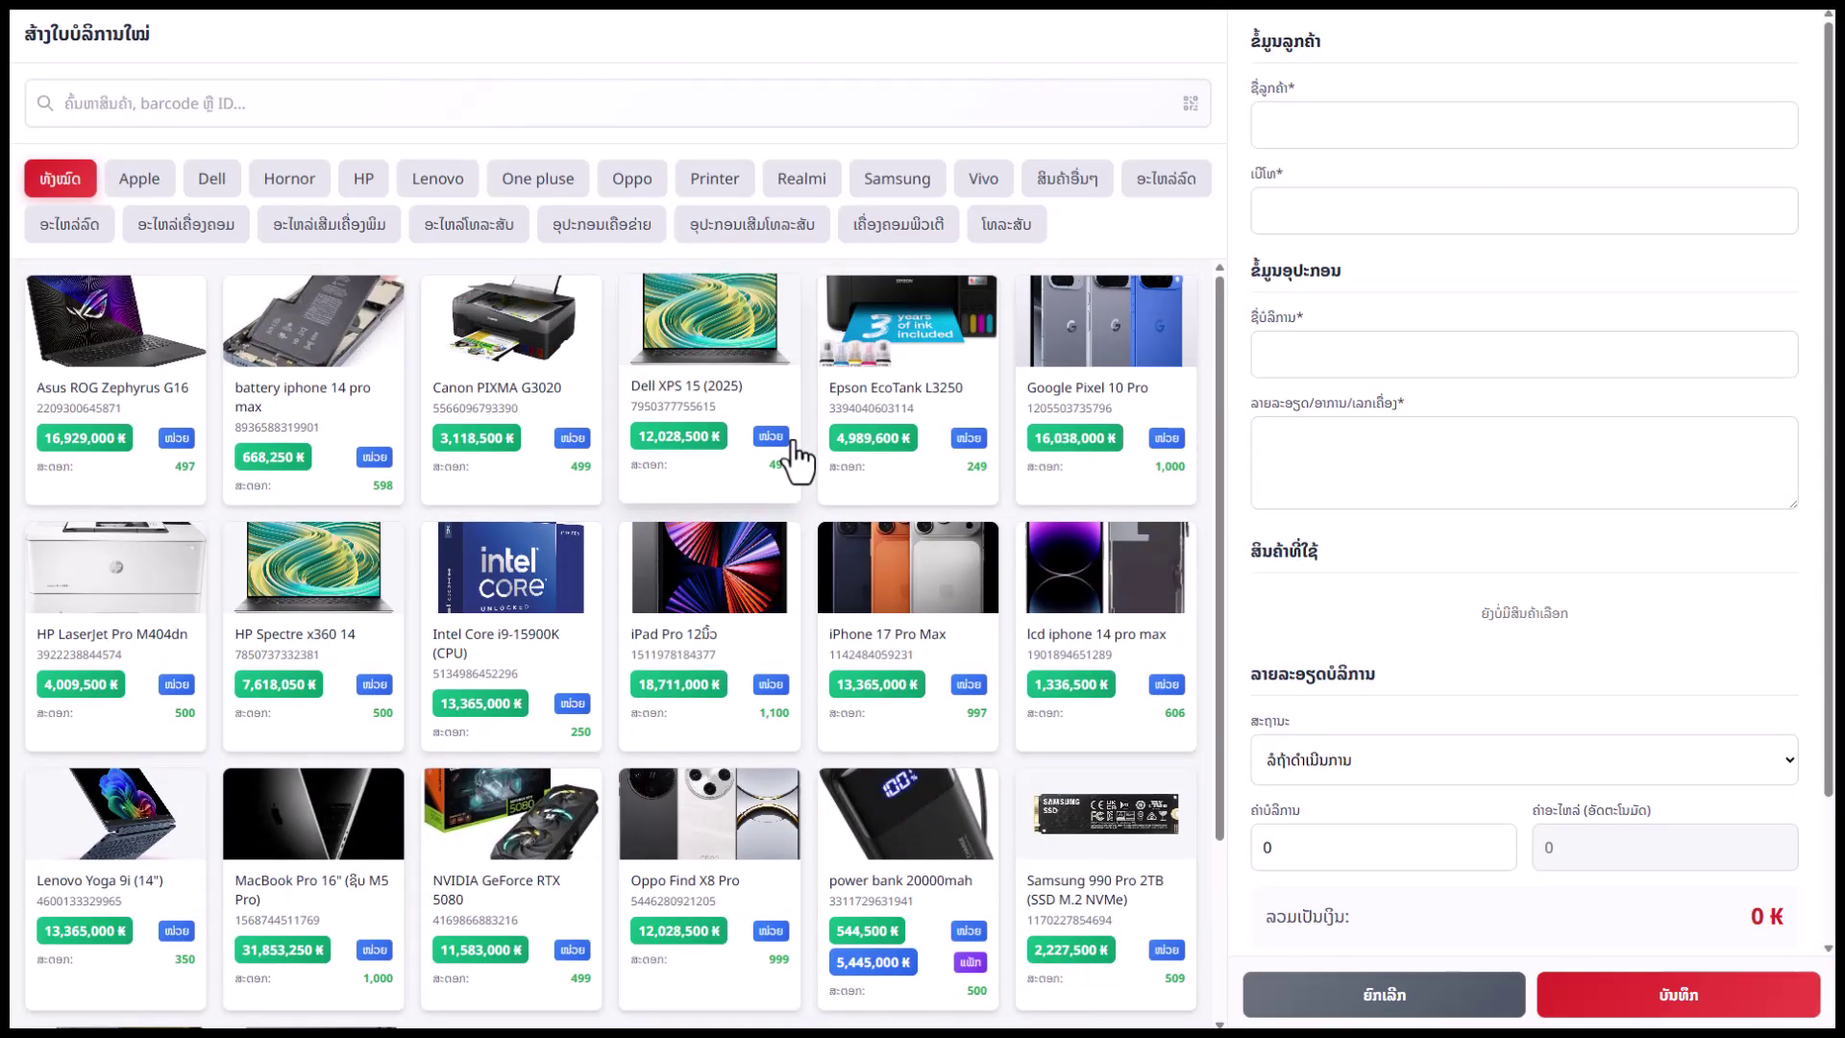
pyautogui.scroll(-3, 875, 490)
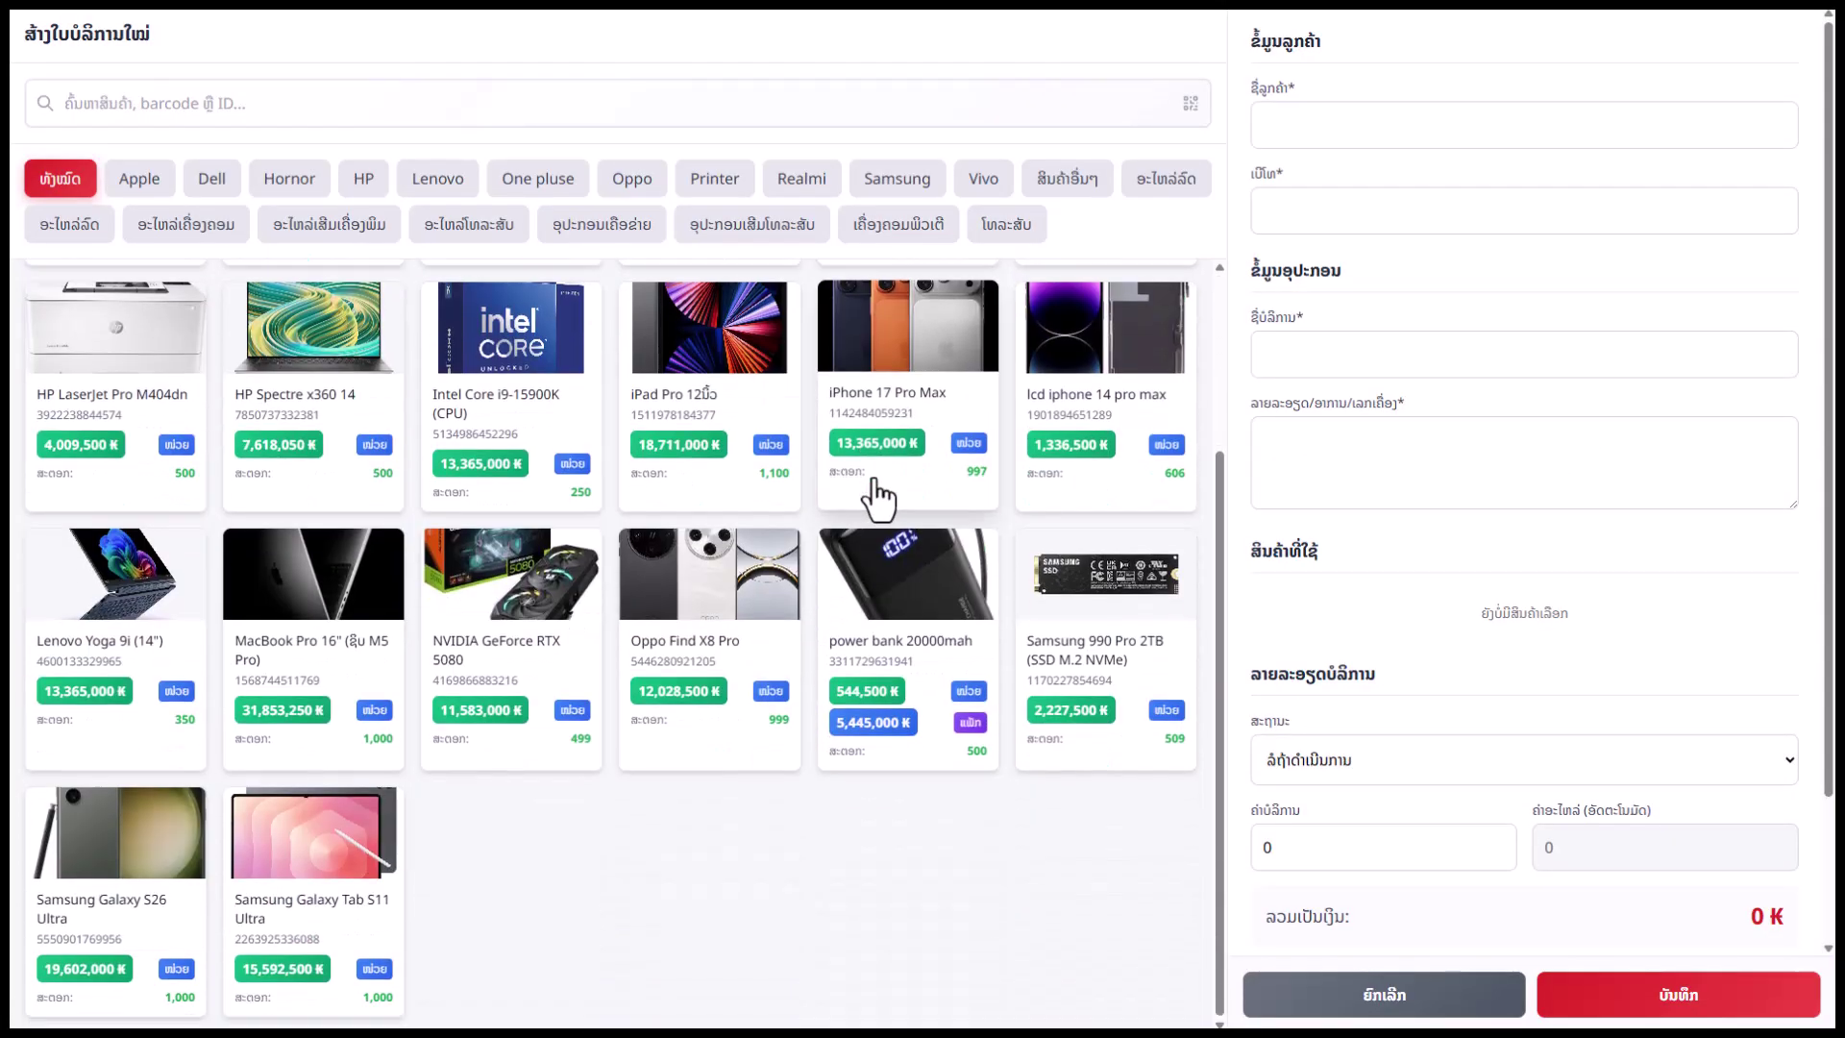
pyautogui.scroll(3, 874, 490)
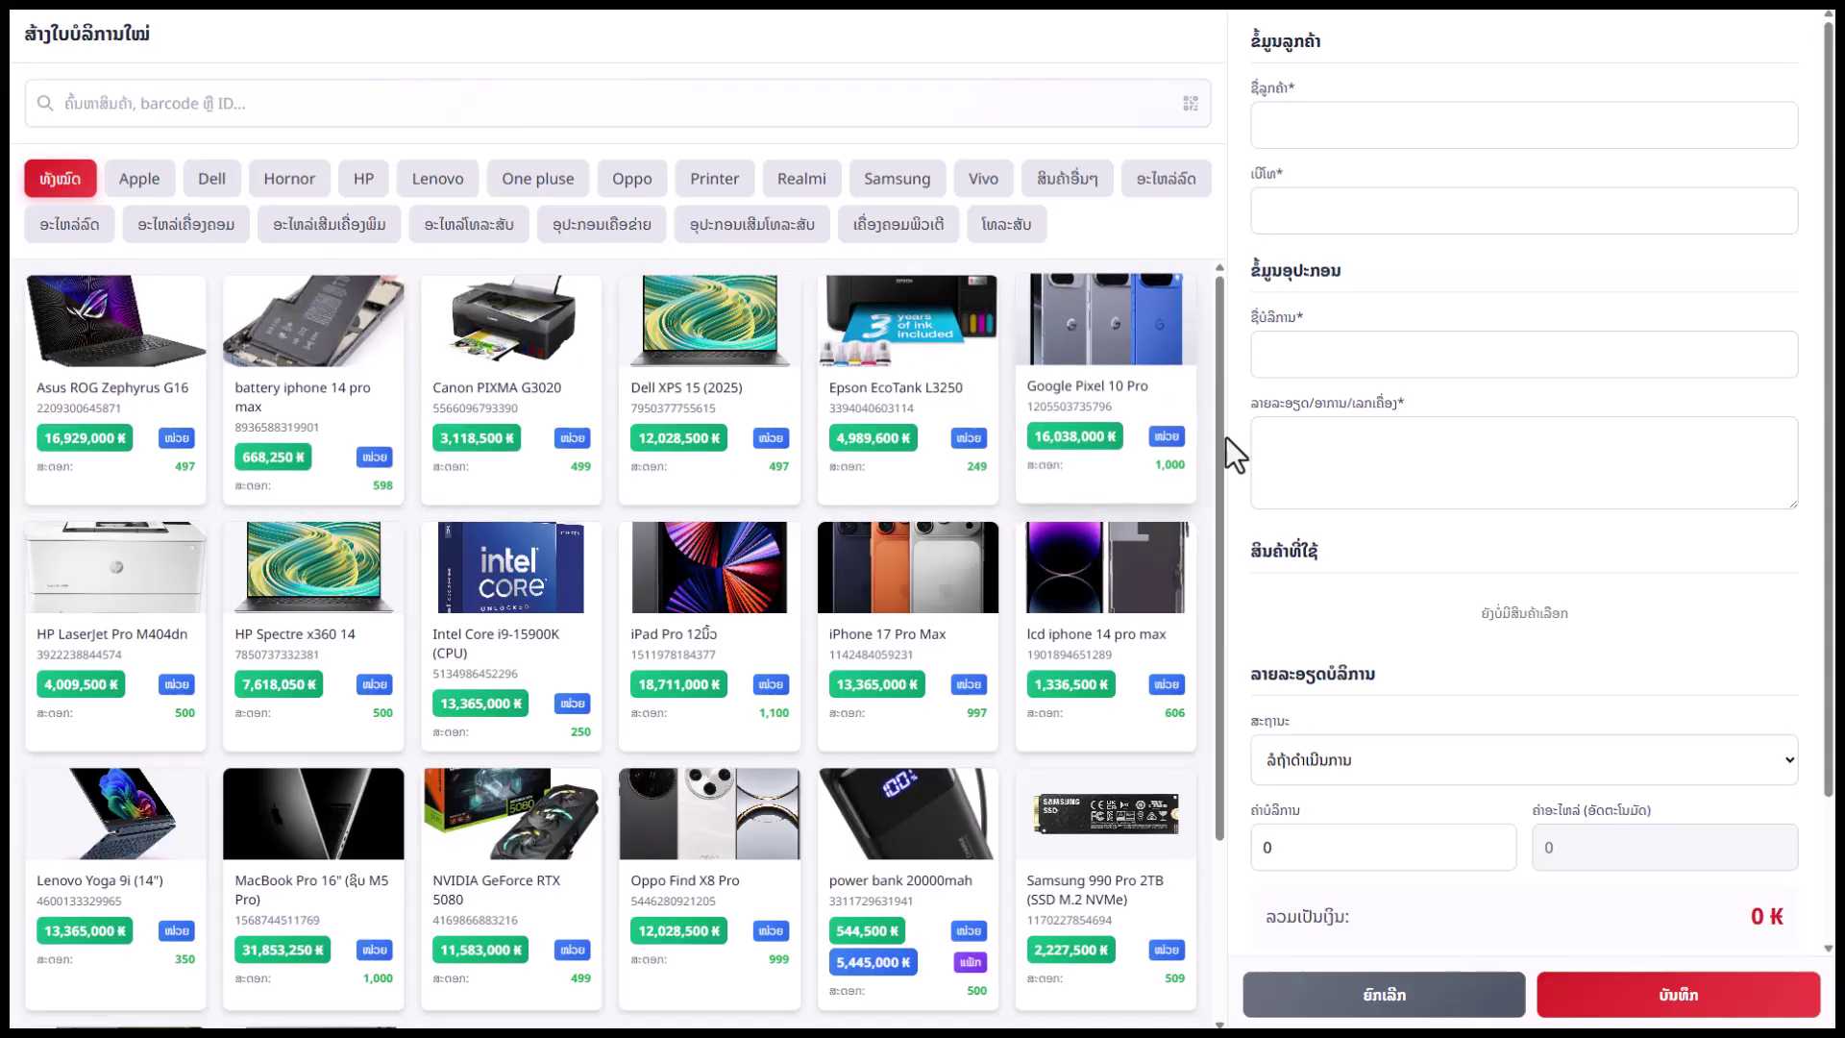
pyautogui.scroll(-3, 1105, 642)
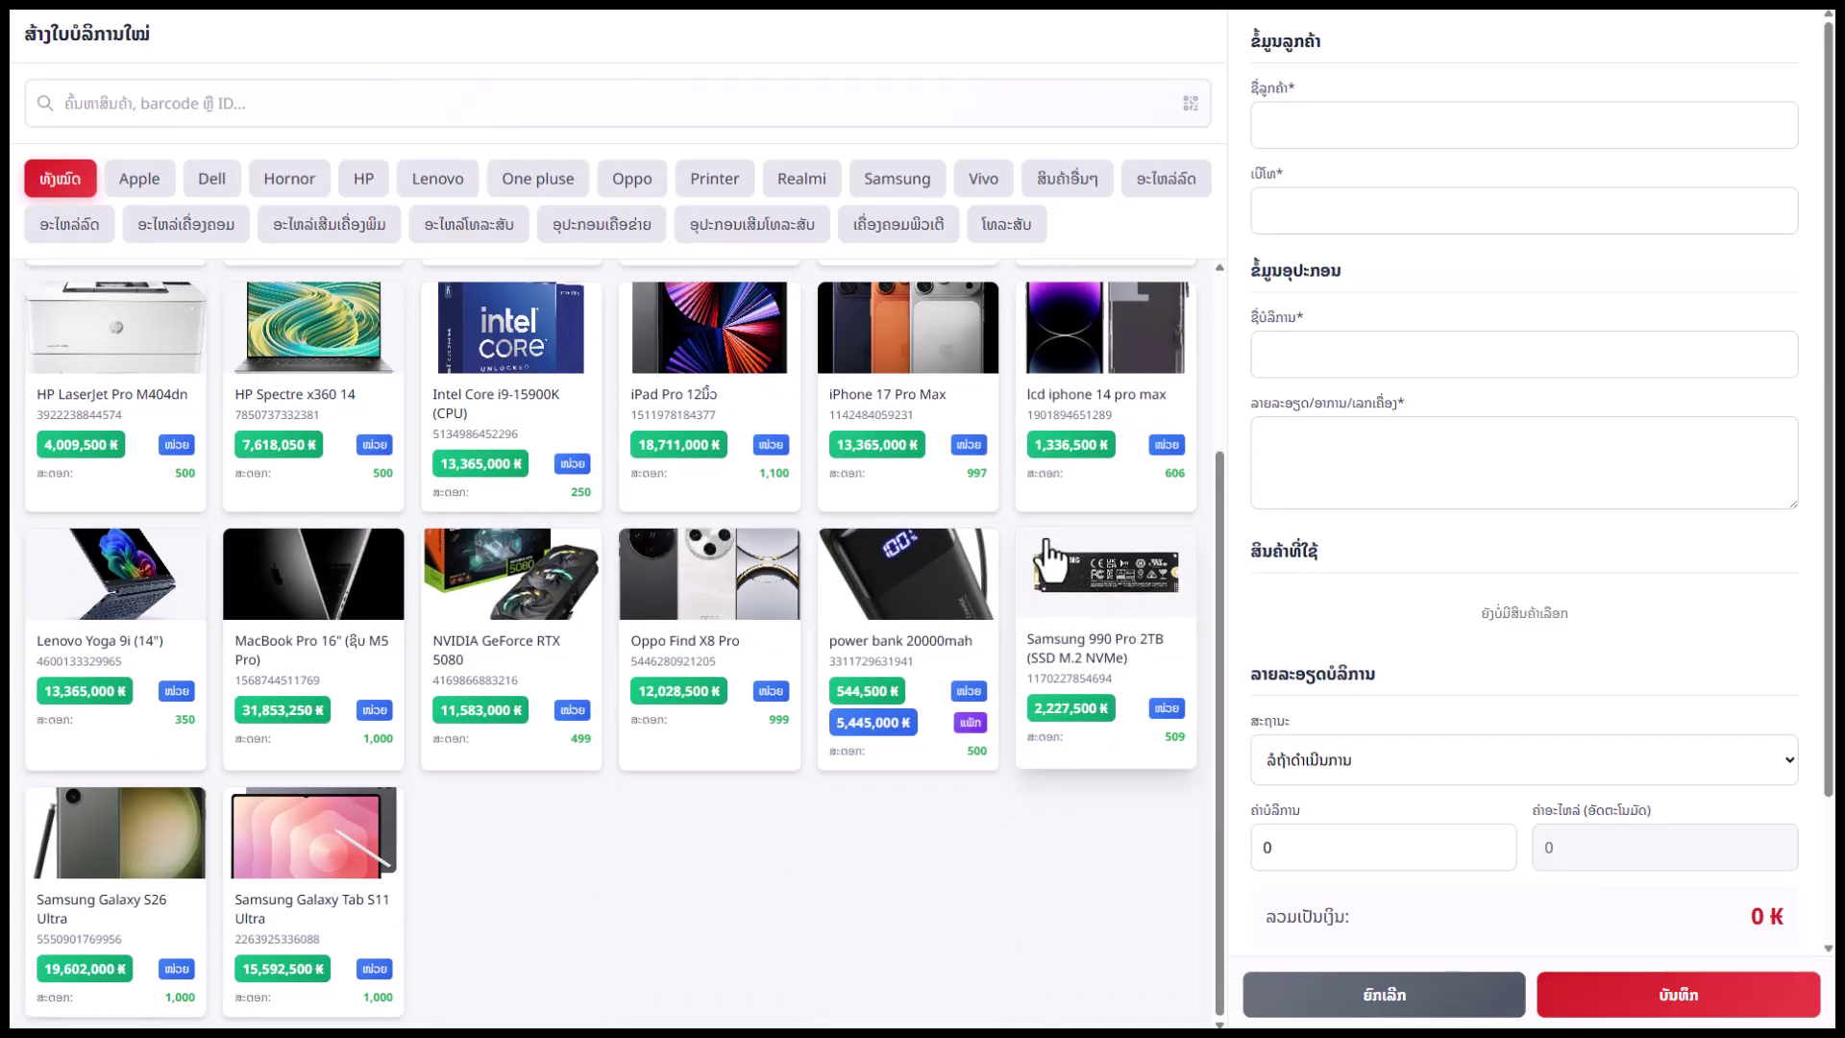
pyautogui.click(470, 222)
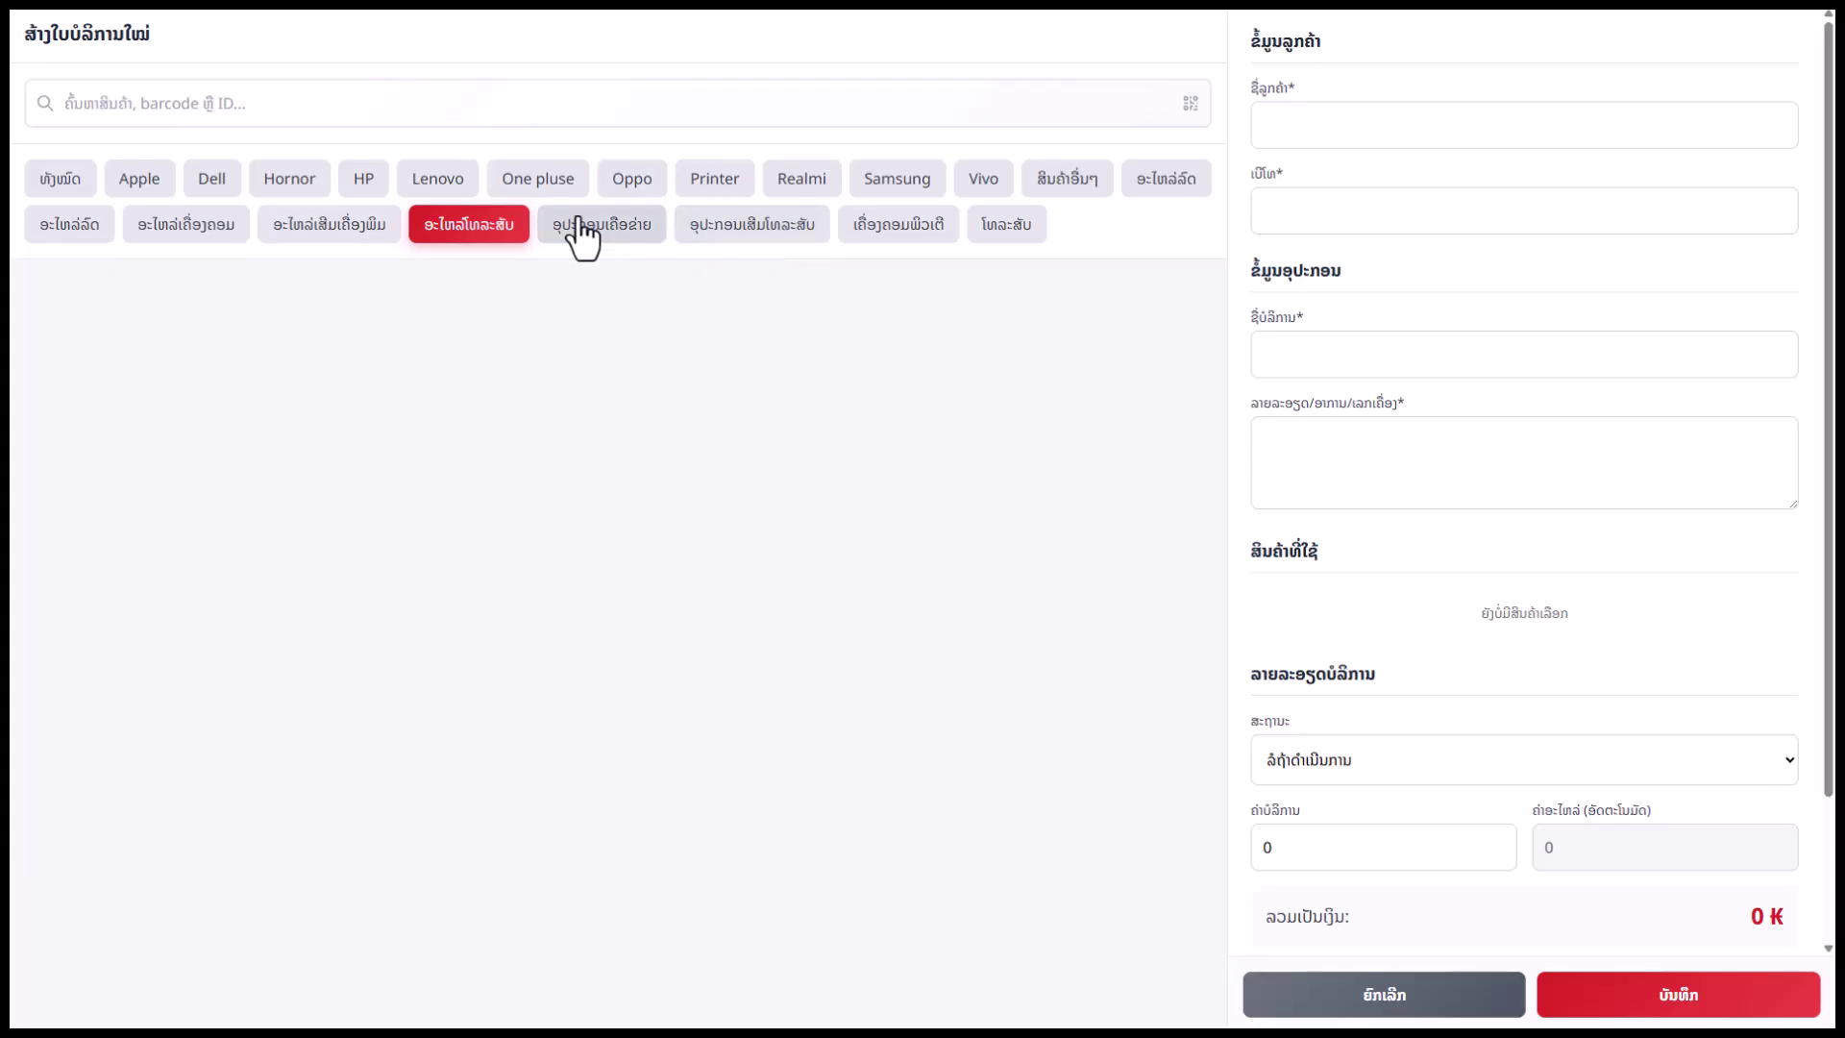
pyautogui.click(578, 226)
pyautogui.click(800, 230)
pyautogui.click(886, 230)
pyautogui.click(723, 231)
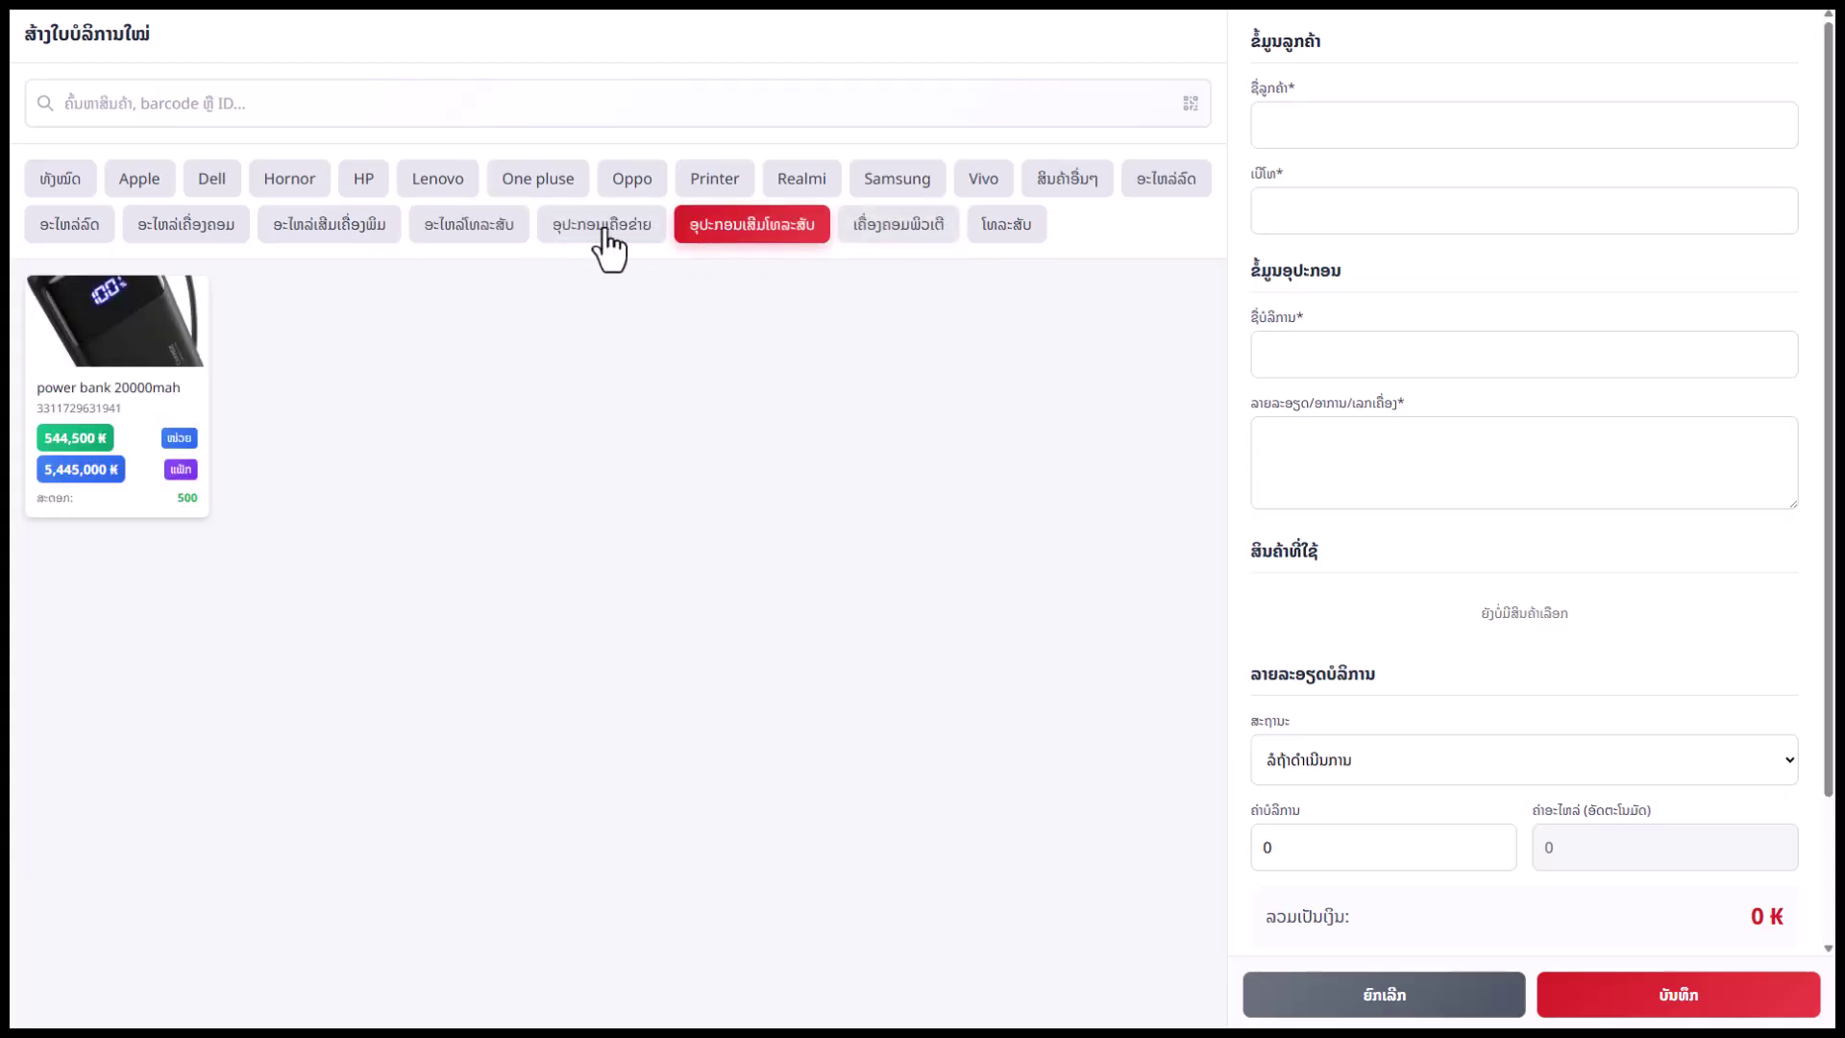
pyautogui.click(603, 230)
pyautogui.click(338, 227)
pyautogui.click(240, 226)
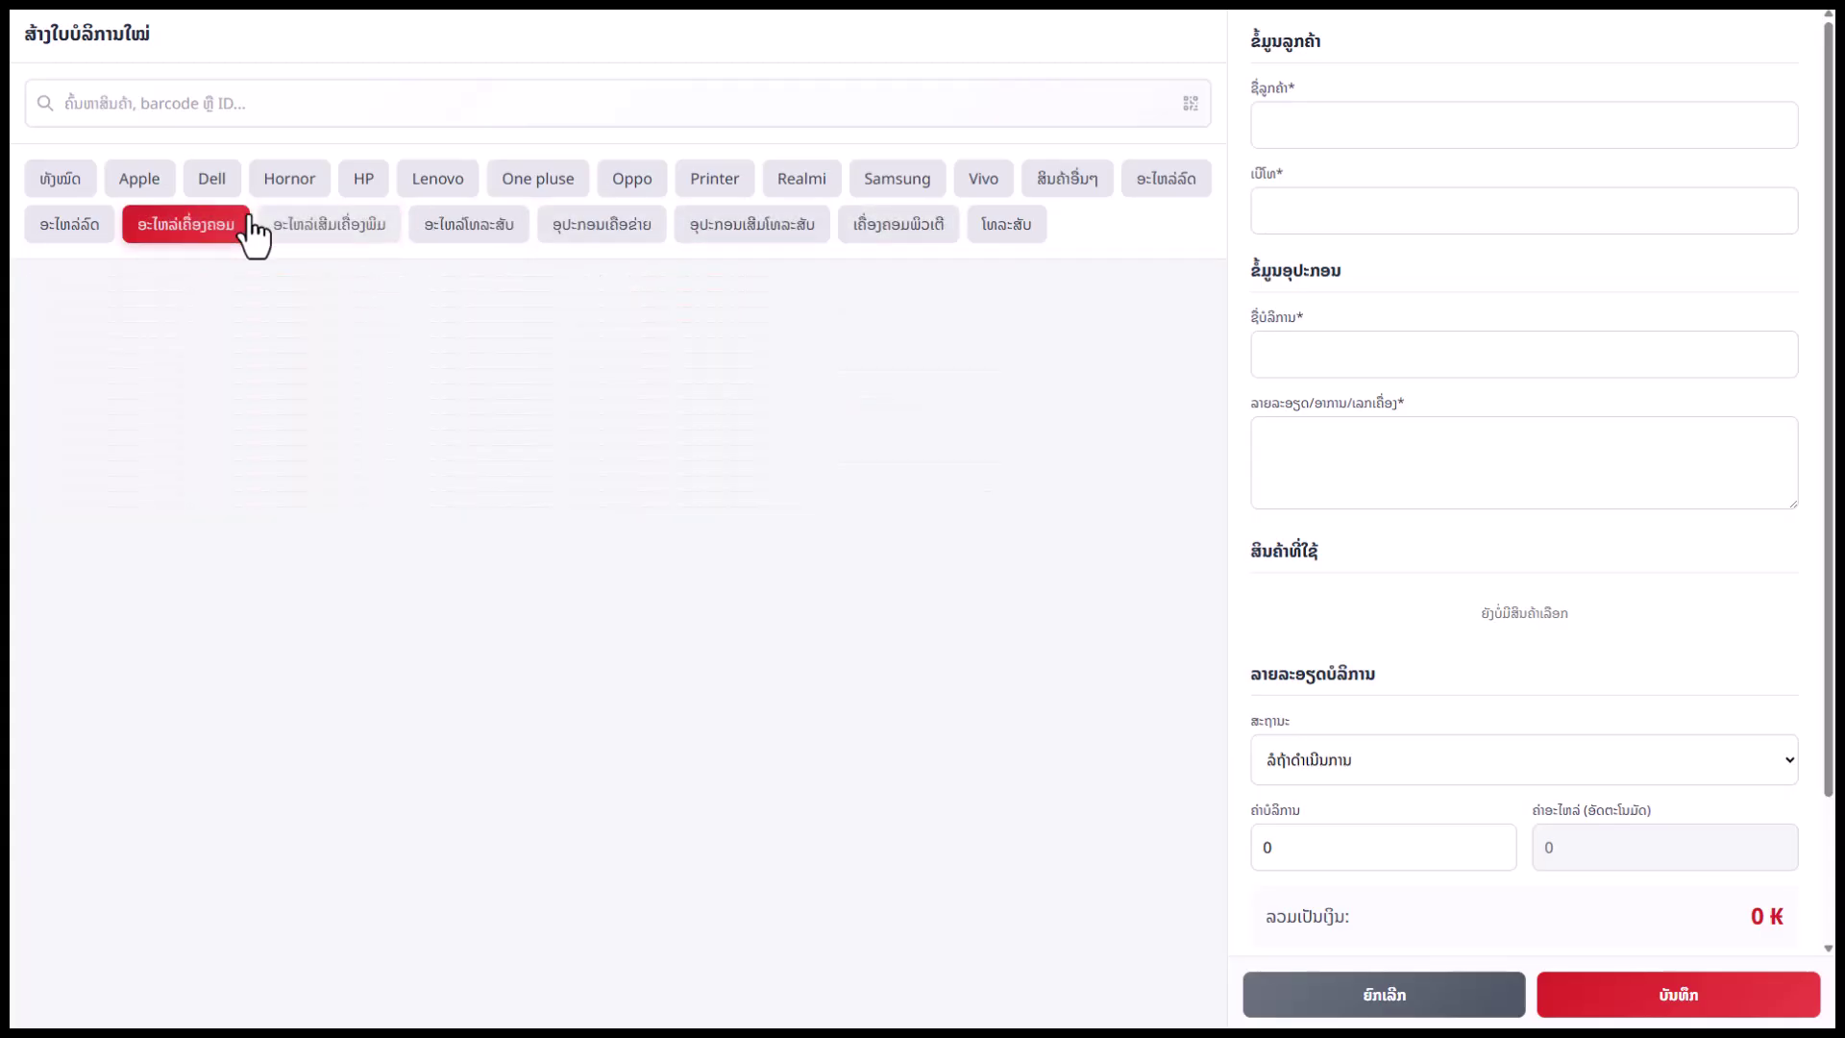
pyautogui.click(91, 229)
pyautogui.click(71, 185)
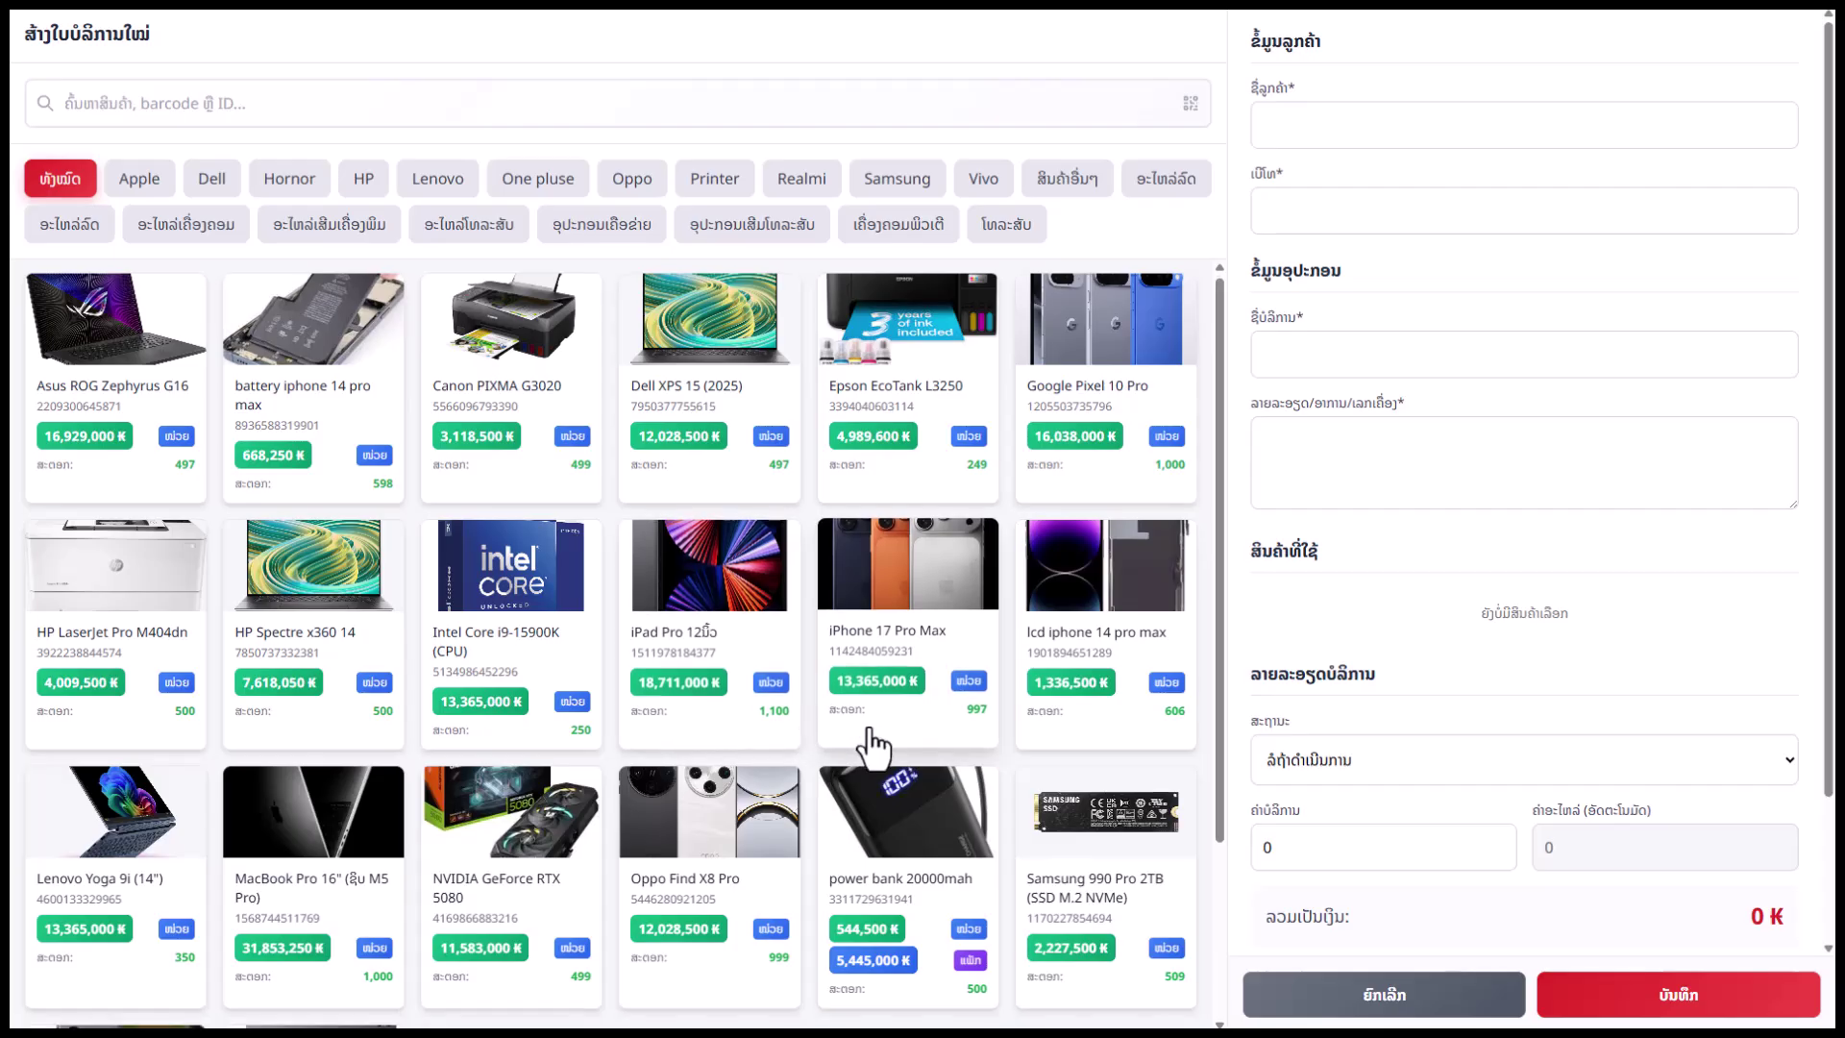
# Add Samsung 990 Pro 2TB as a used part and pick the customer's name and phone from suggestions
pyautogui.scroll(-2, 874, 744)
pyautogui.scroll(2, 1037, 788)
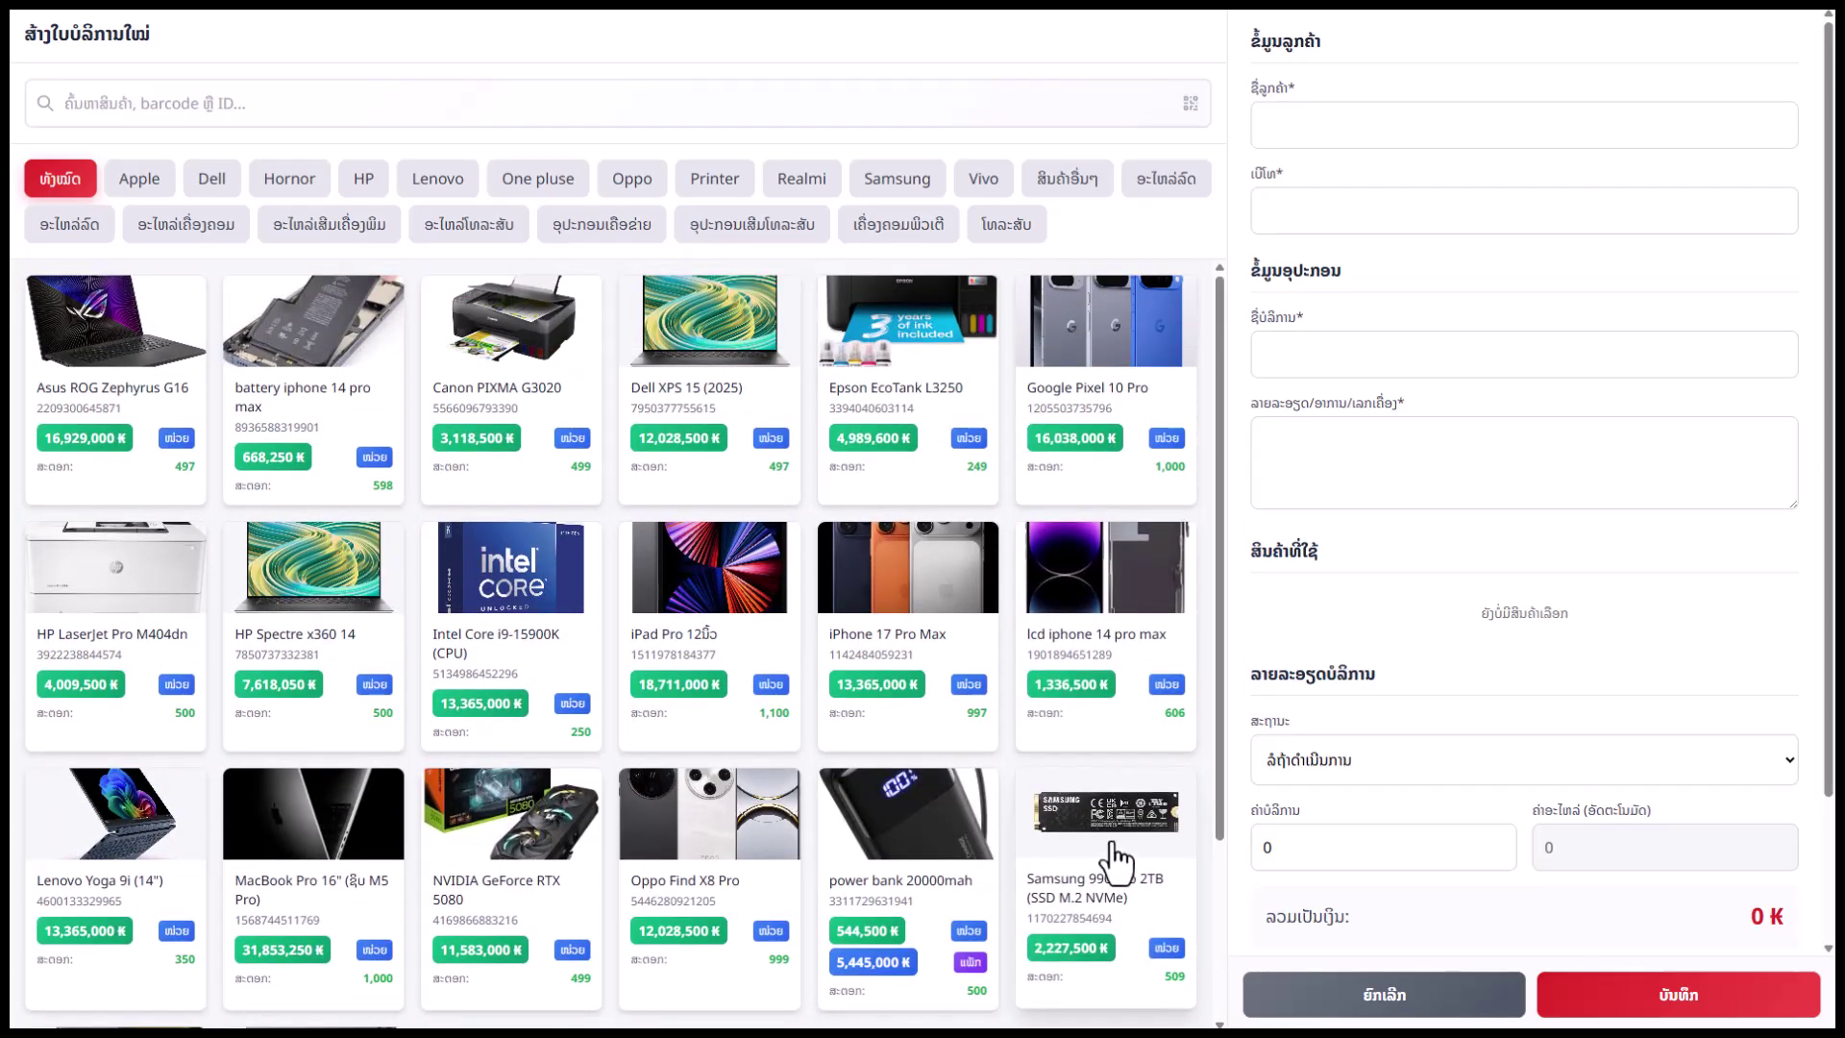
pyautogui.click(1110, 843)
pyautogui.click(1391, 134)
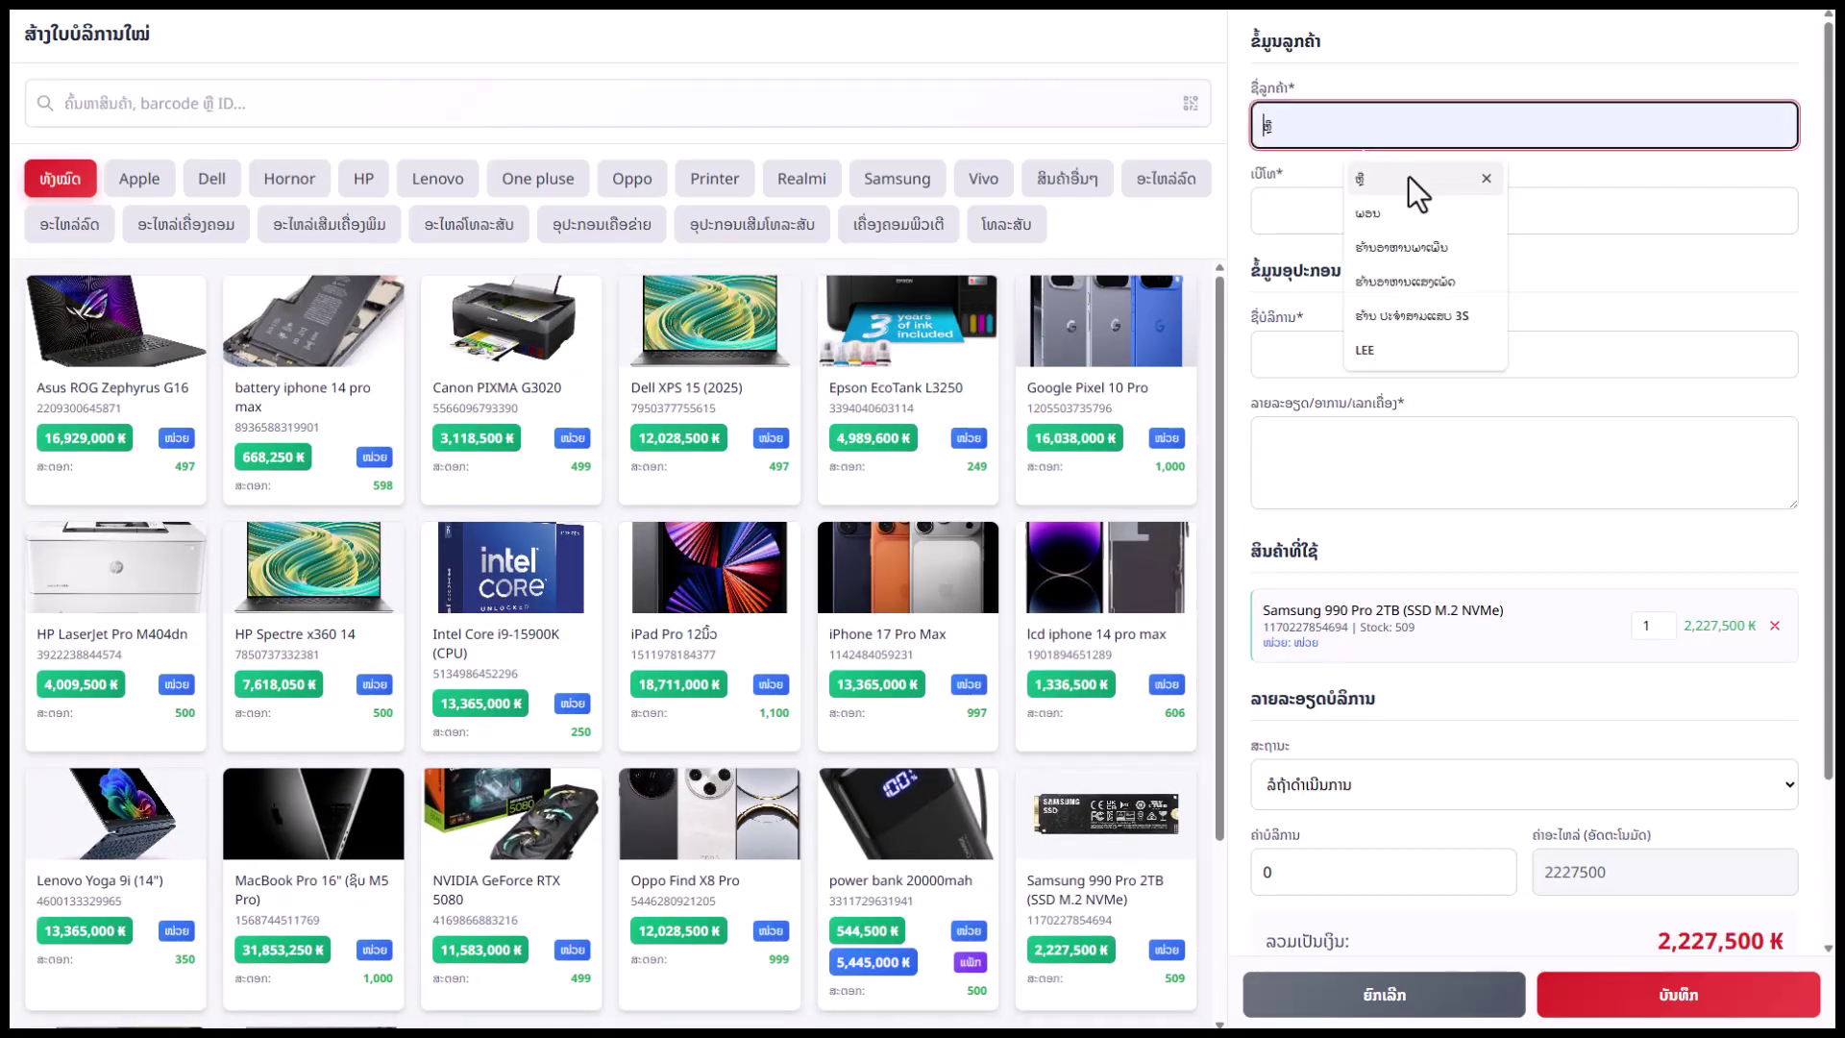
pyautogui.click(1408, 216)
pyautogui.click(1341, 216)
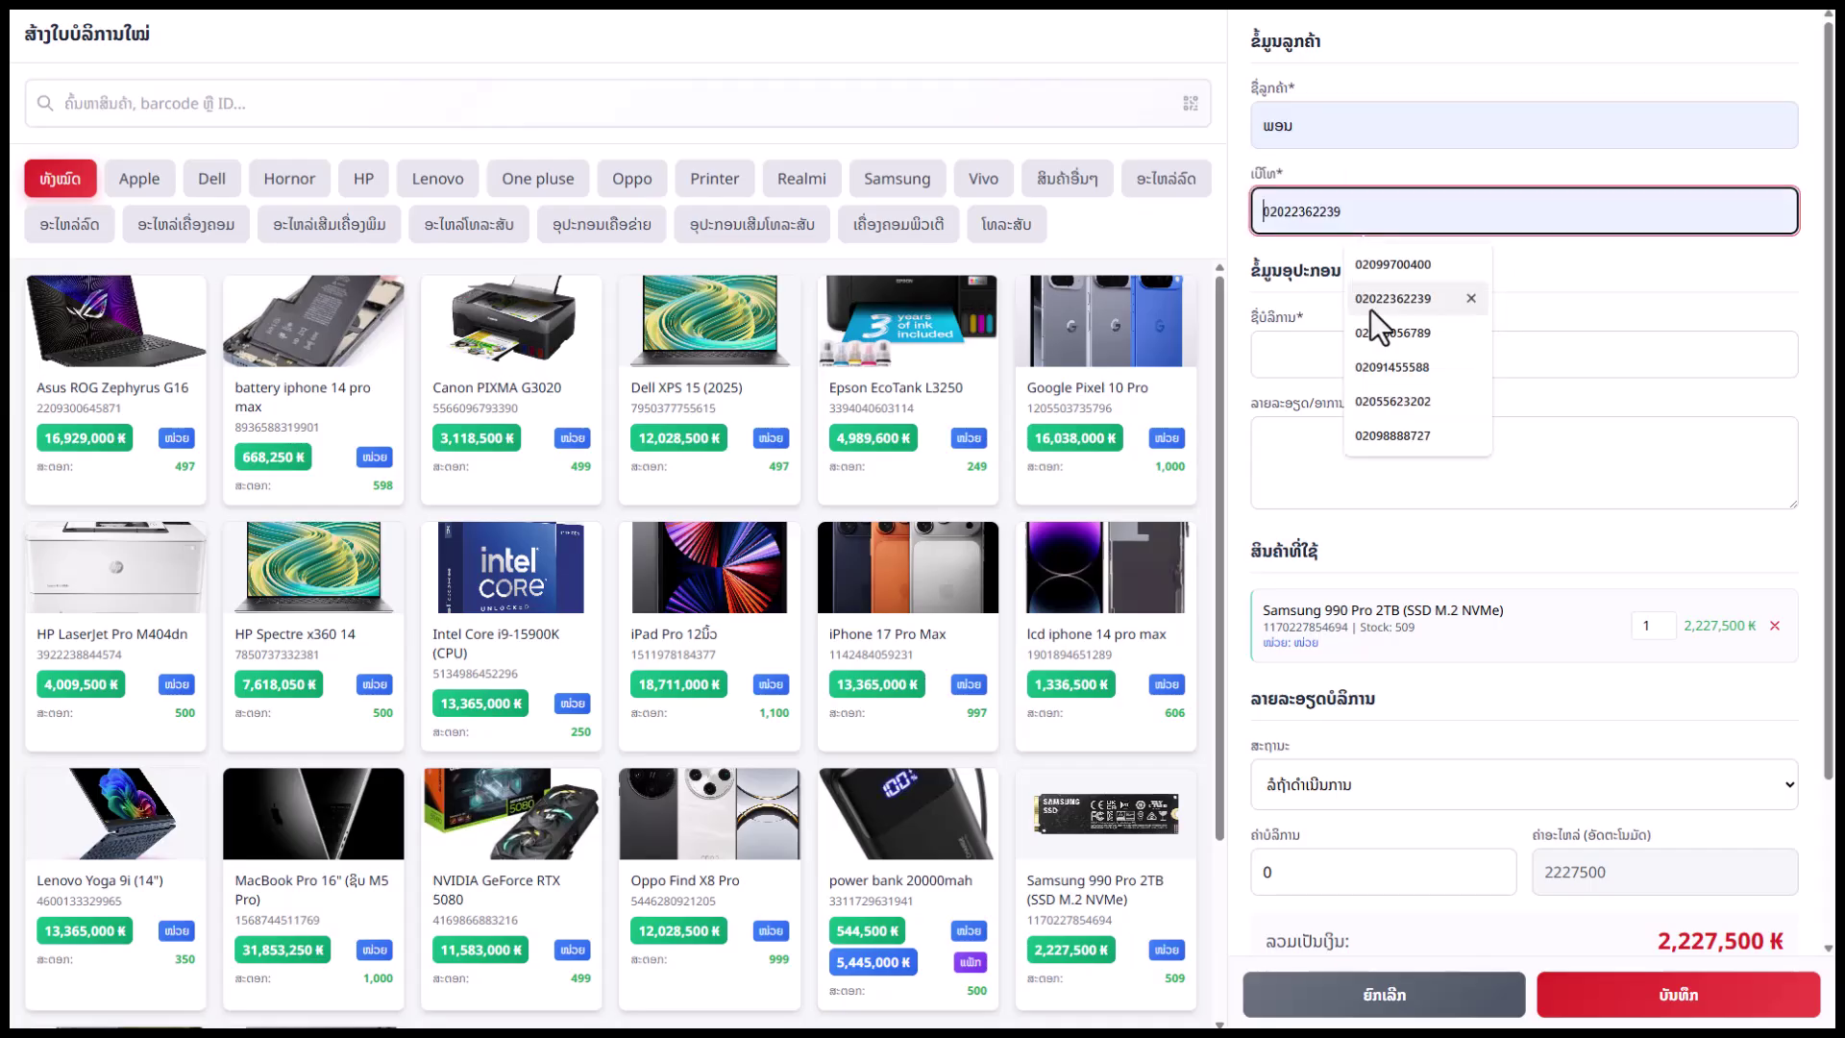
pyautogui.click(1374, 312)
# Reuse a previous service name trimmed to ປ່ຽນ SSD and fill in the job description
pyautogui.click(1340, 370)
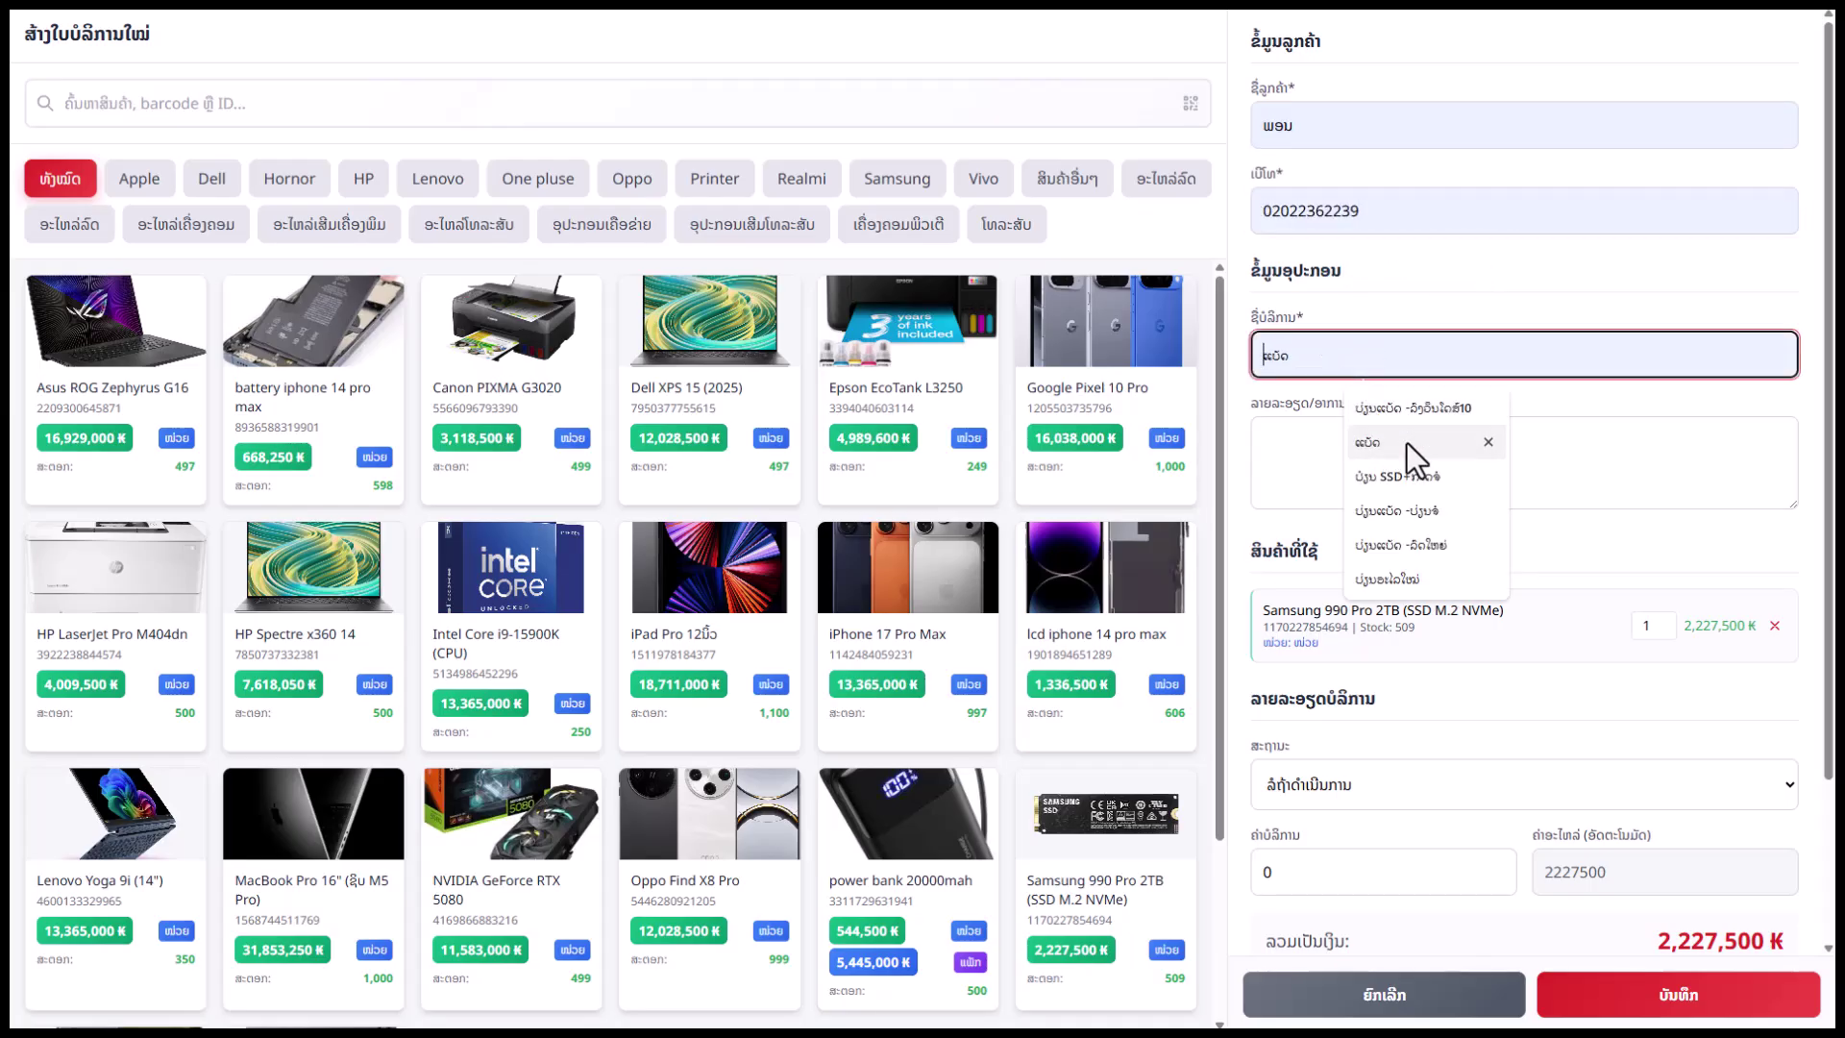
pyautogui.click(1399, 476)
pyautogui.click(1413, 352)
pyautogui.press('BackSpace')
pyautogui.press('BackSpace')
pyautogui.press('BackSpace')
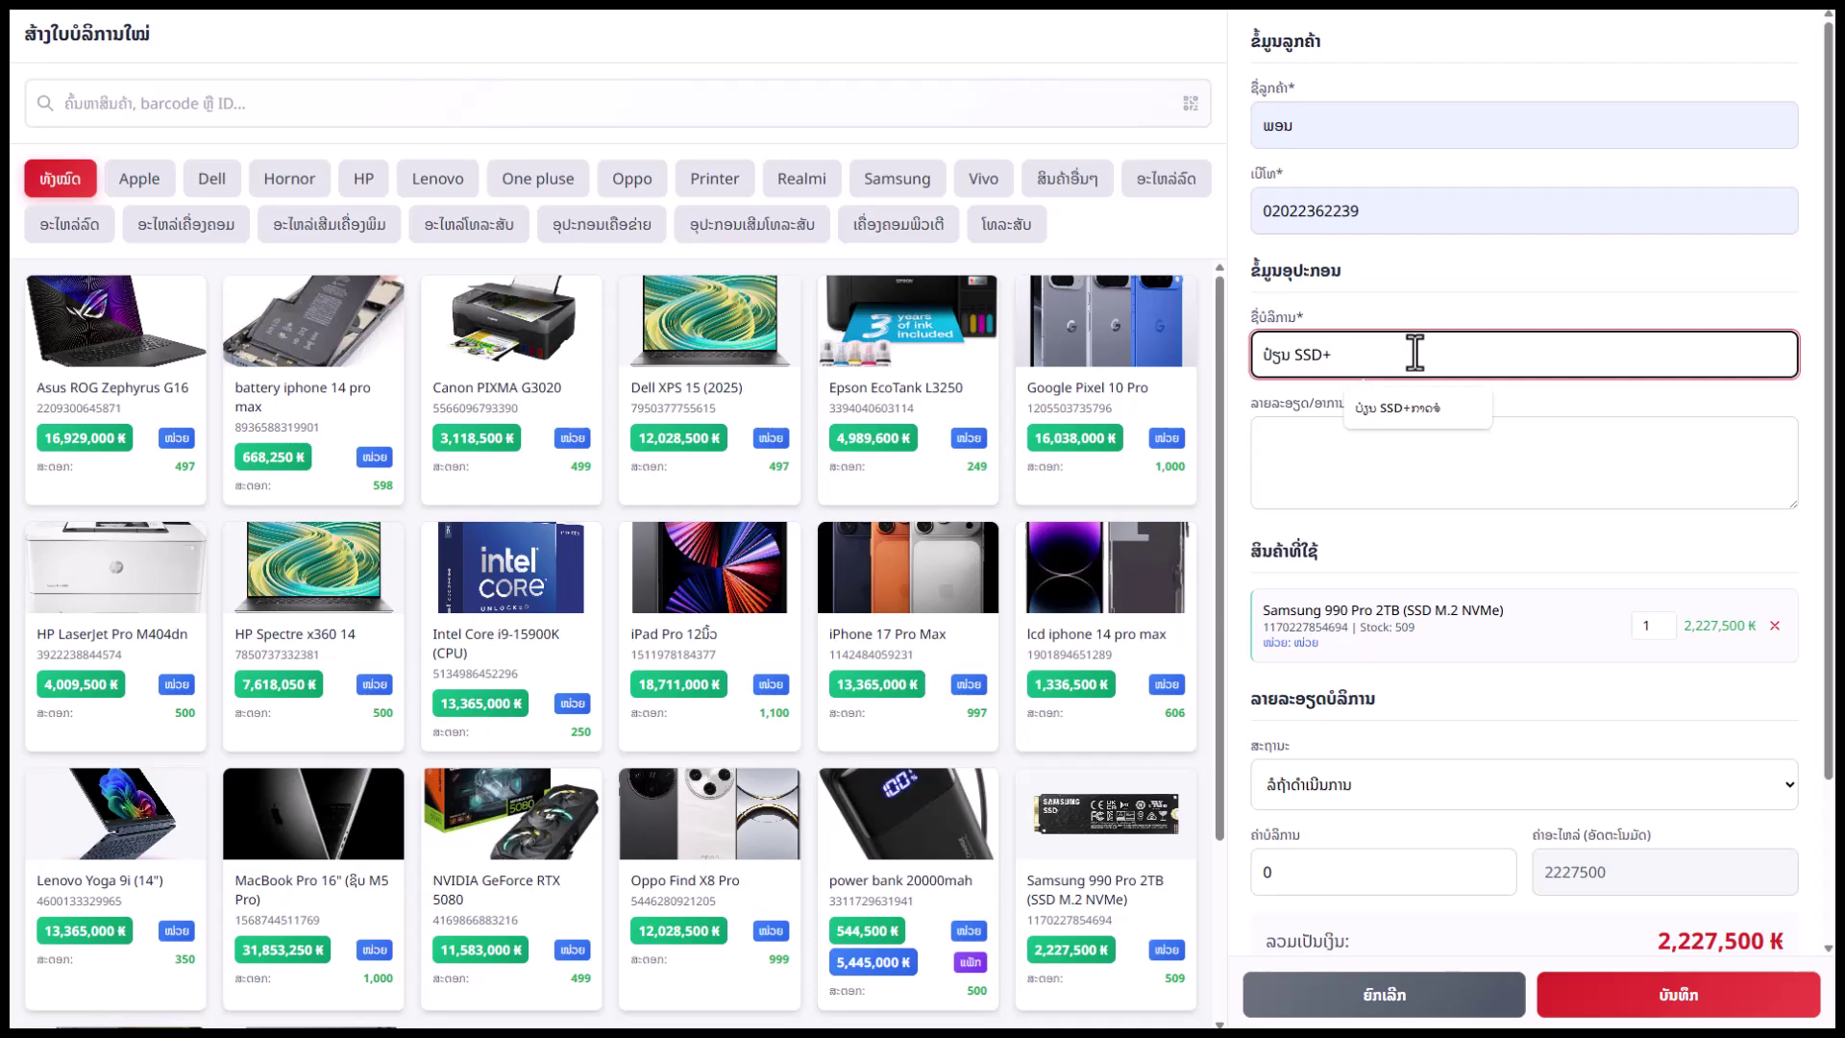
pyautogui.press('BackSpace')
pyautogui.click(1362, 459)
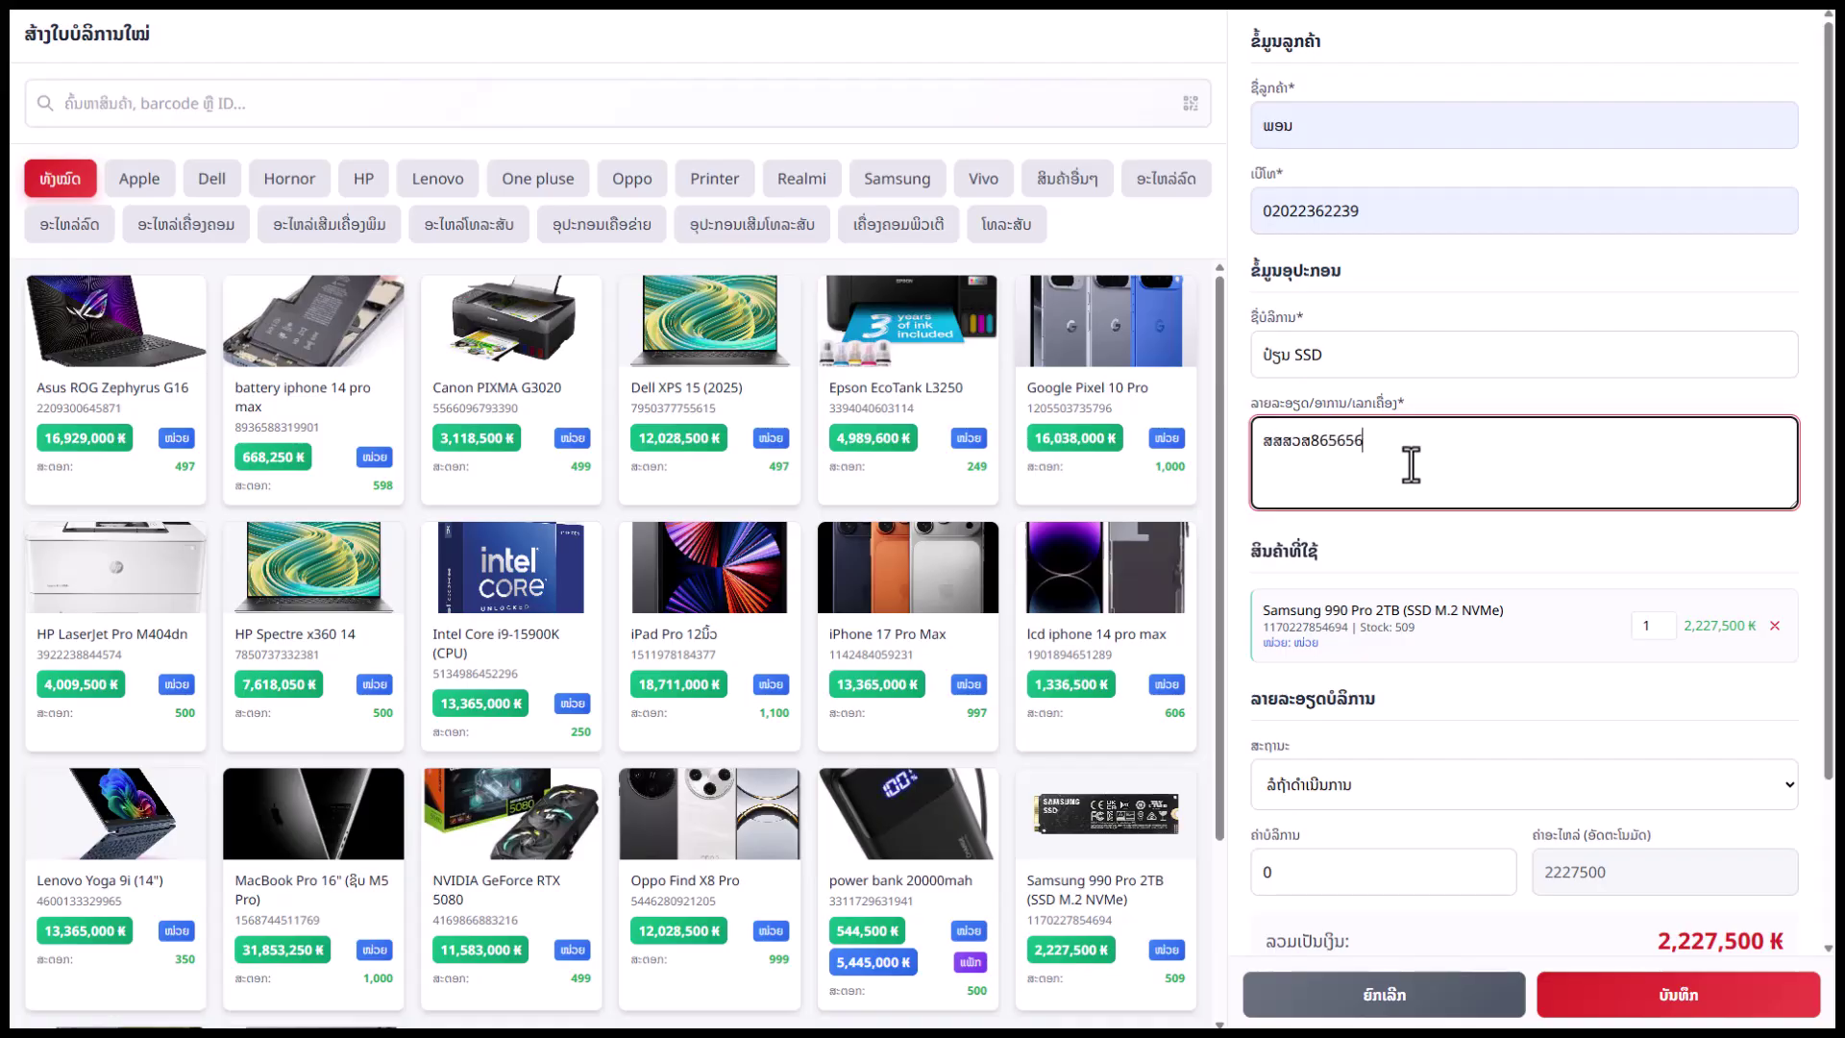
pyautogui.scroll(-2, 1499, 638)
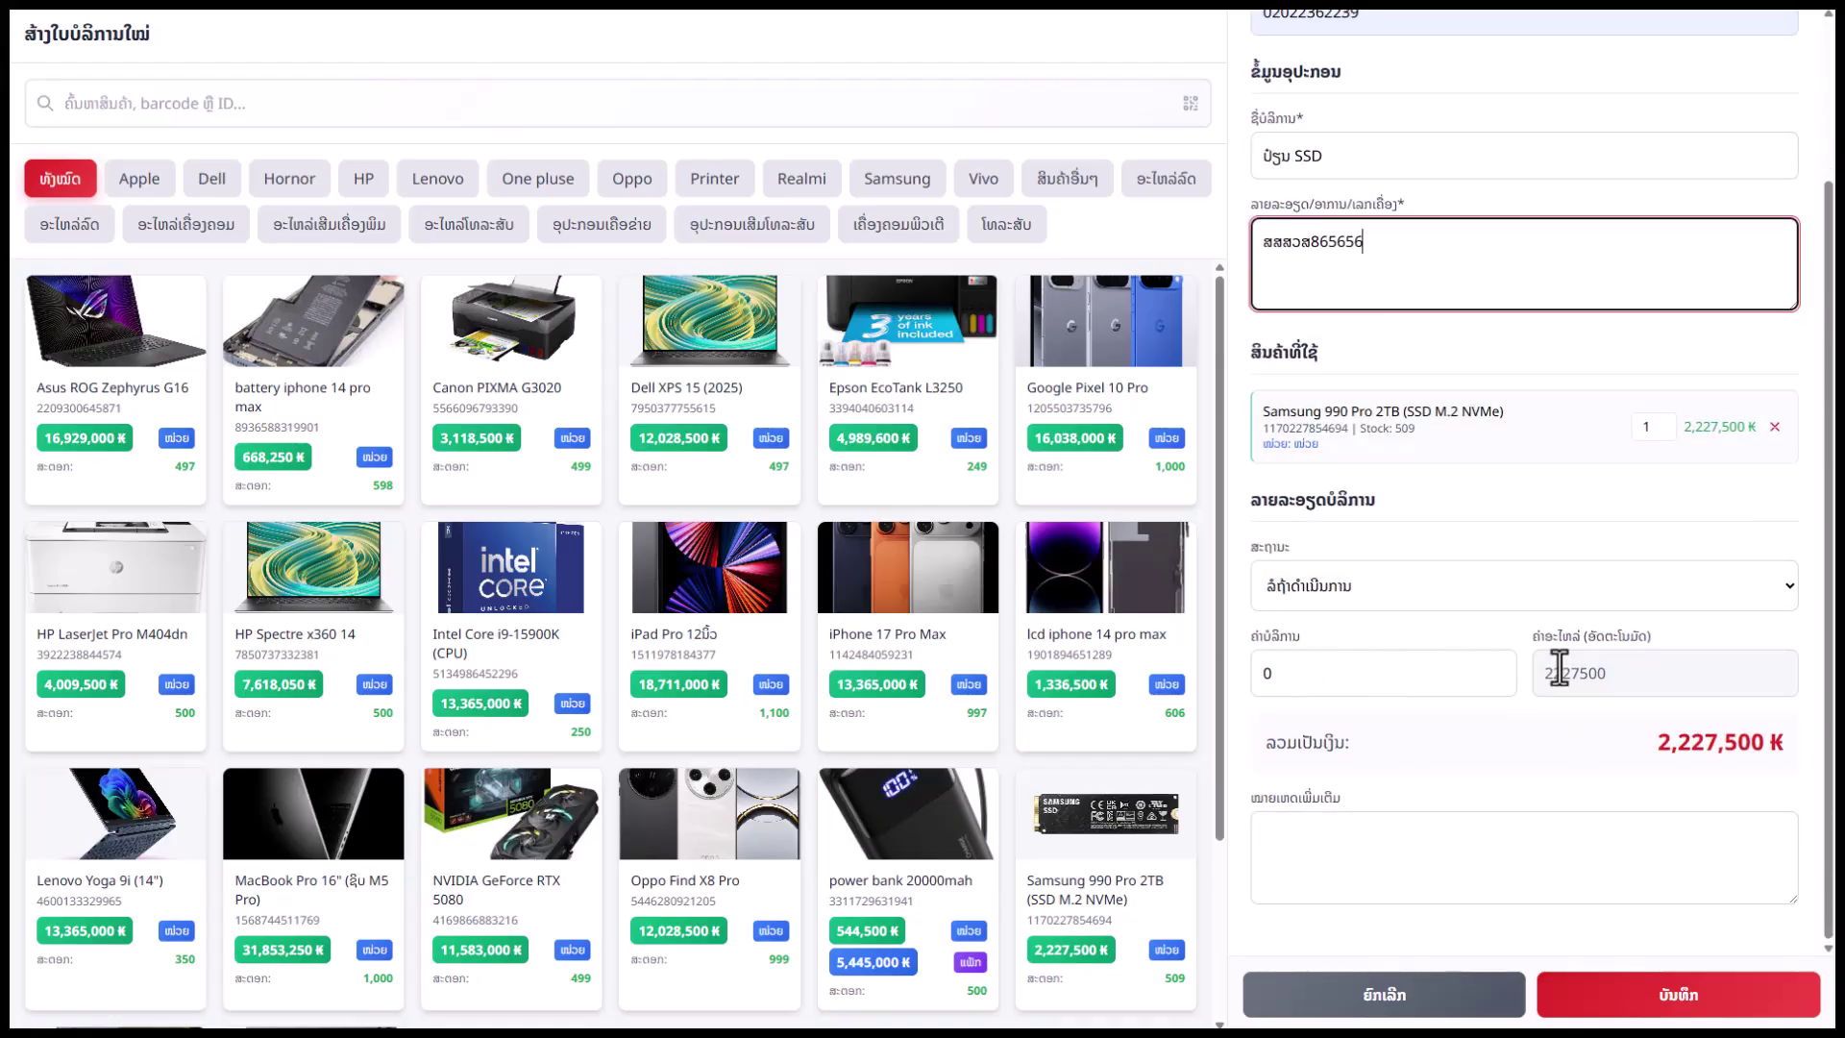
pyautogui.click(1672, 738)
# Set the service fee to 50,000 ₭, add notes, and save the job as JOB-2025-00011
pyautogui.click(1284, 684)
pyautogui.doubleClick(1262, 688)
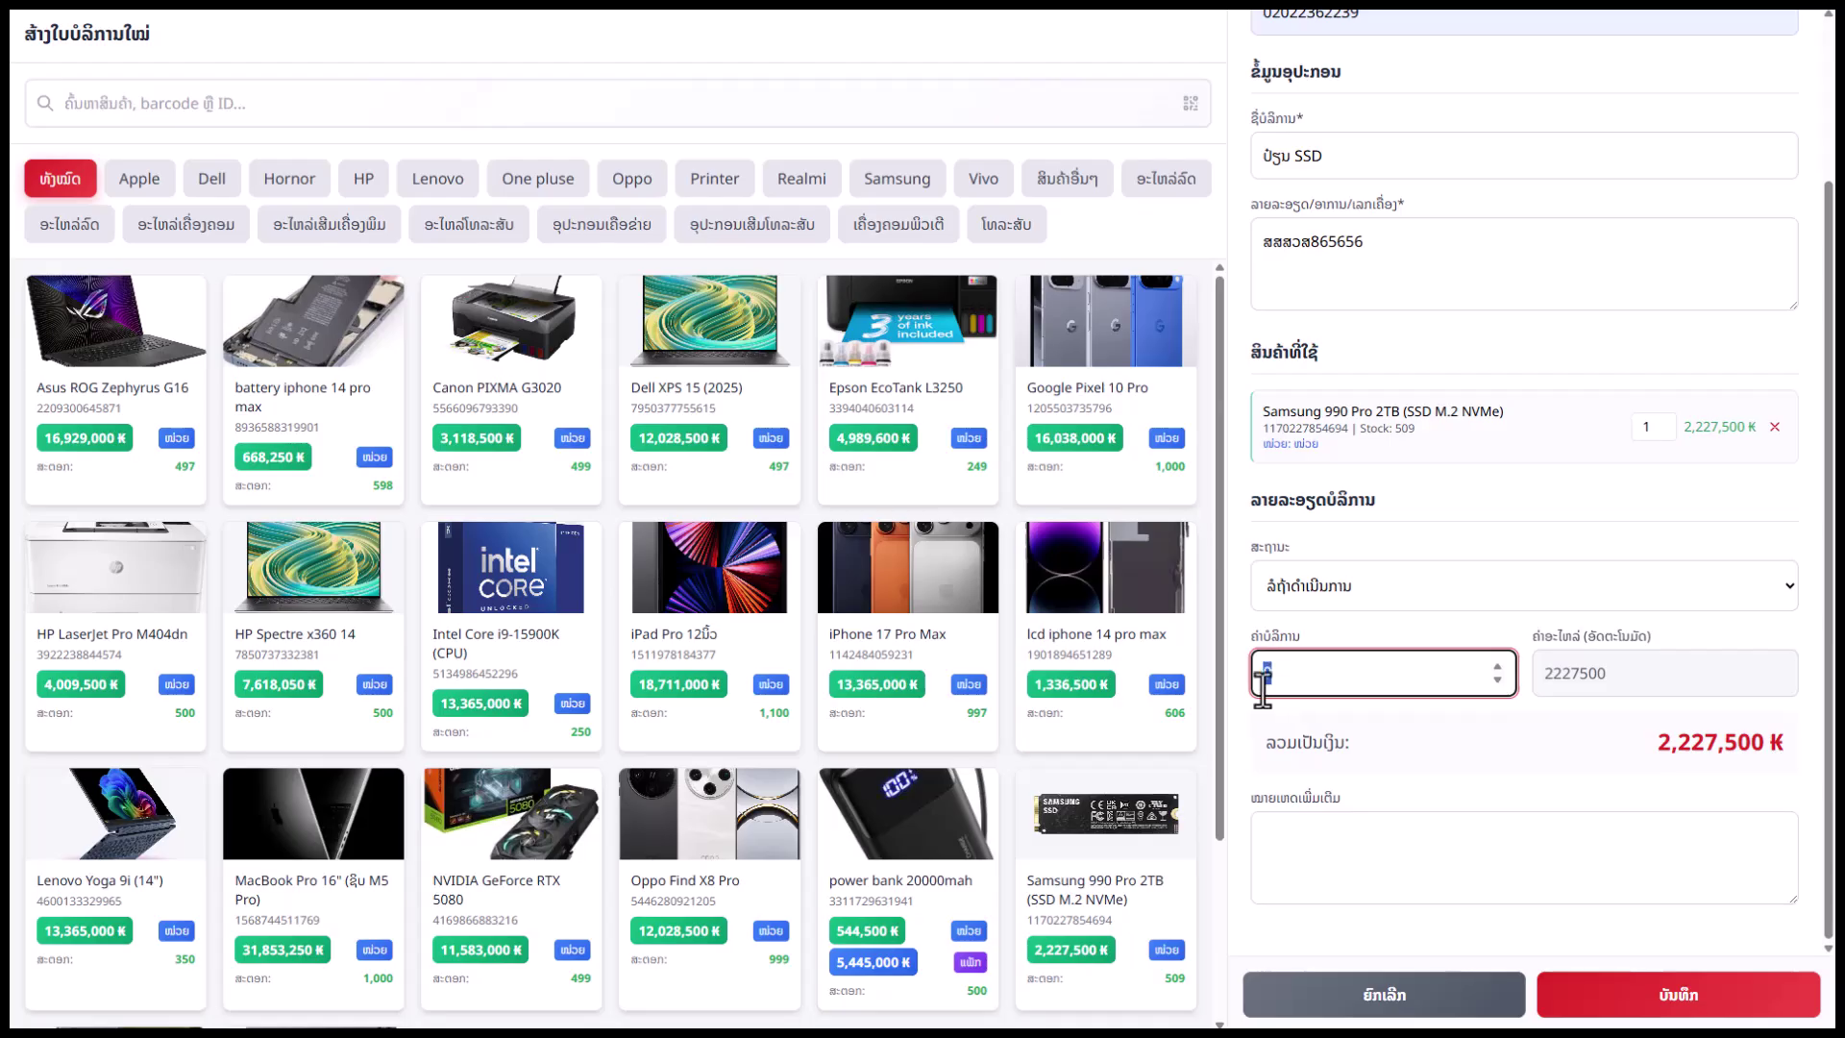
pyautogui.write('50000')
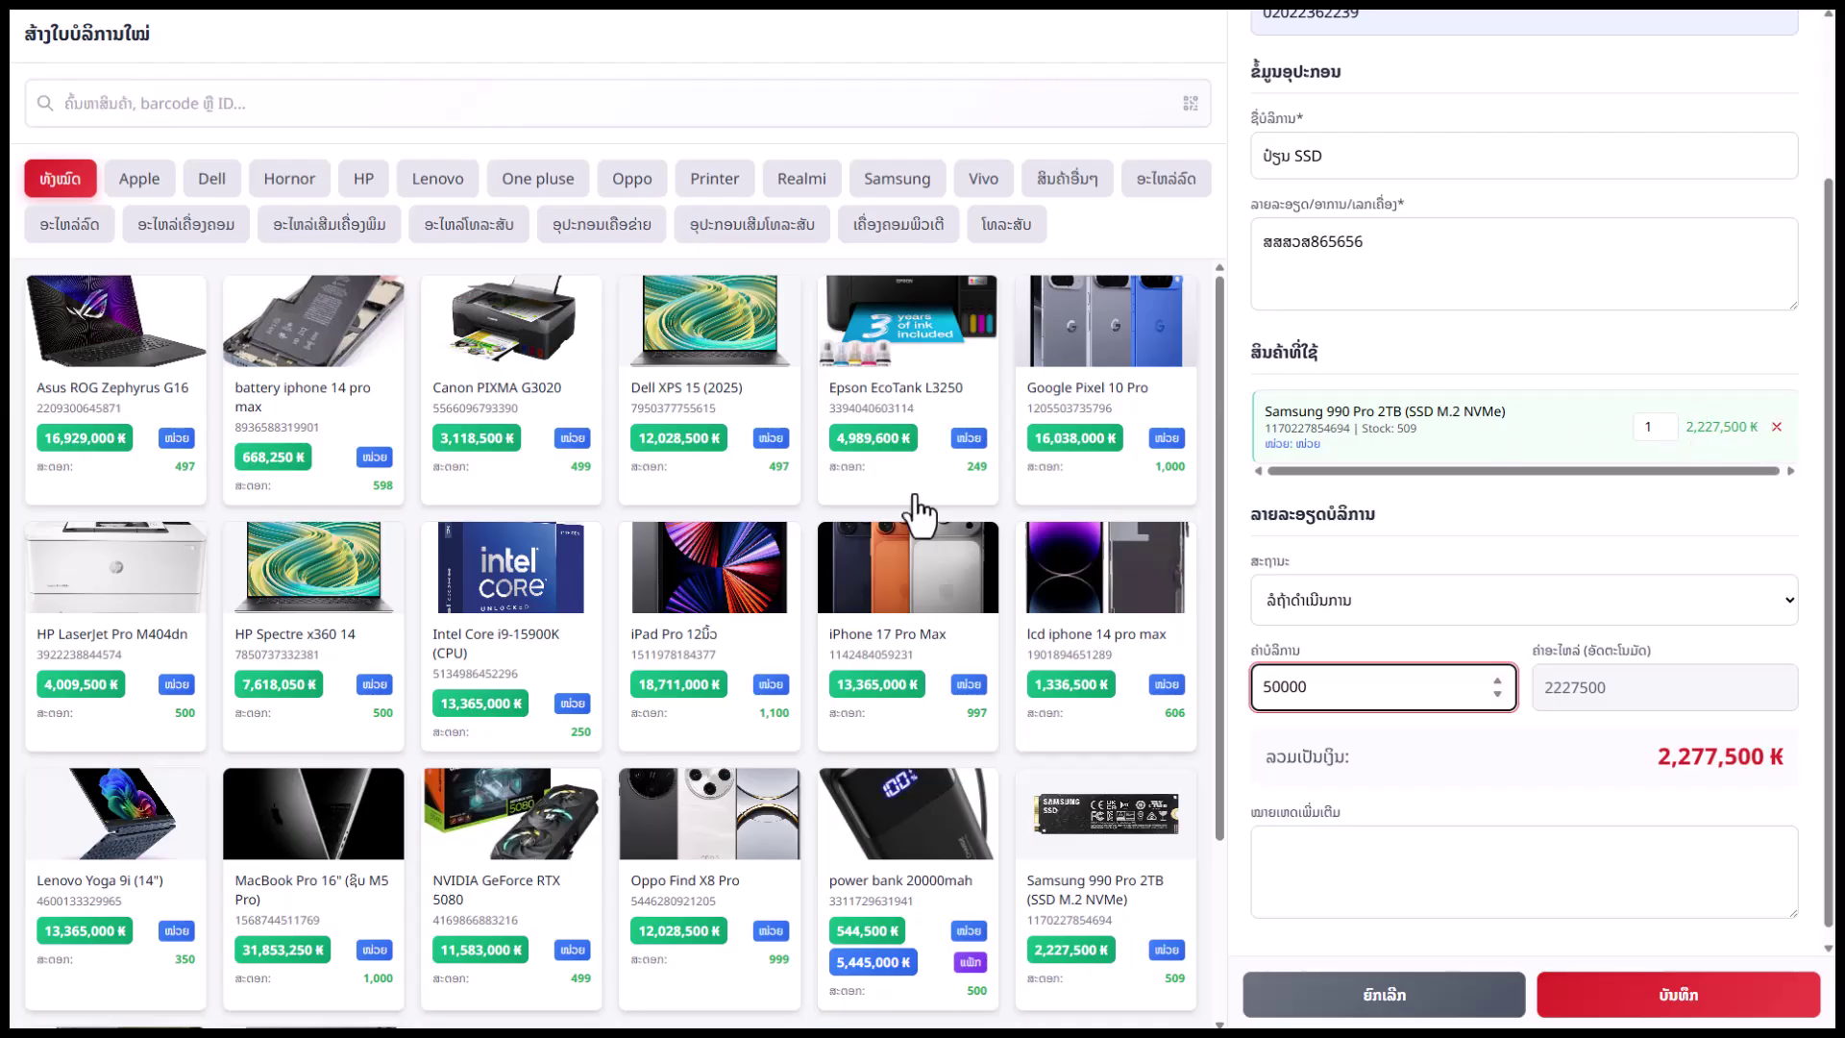
pyautogui.scroll(-2, 920, 514)
pyautogui.click(1286, 824)
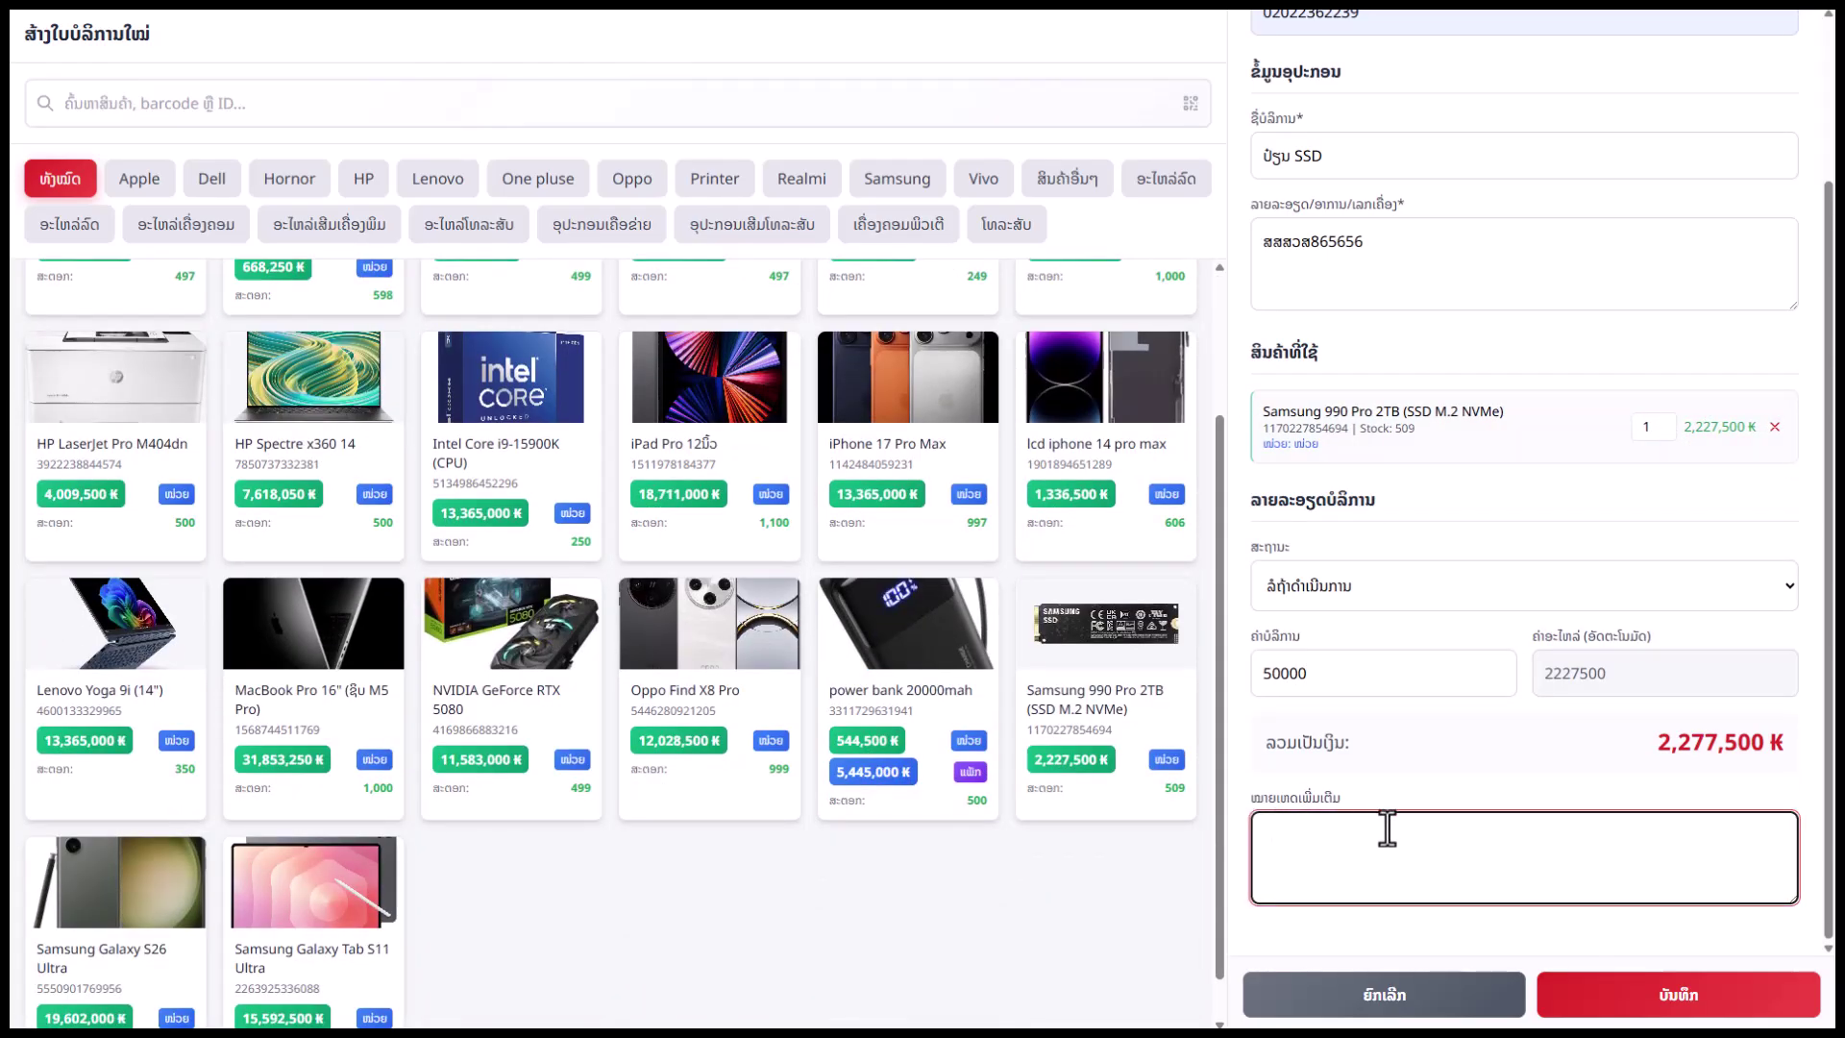
pyautogui.scroll(2, 1524, 816)
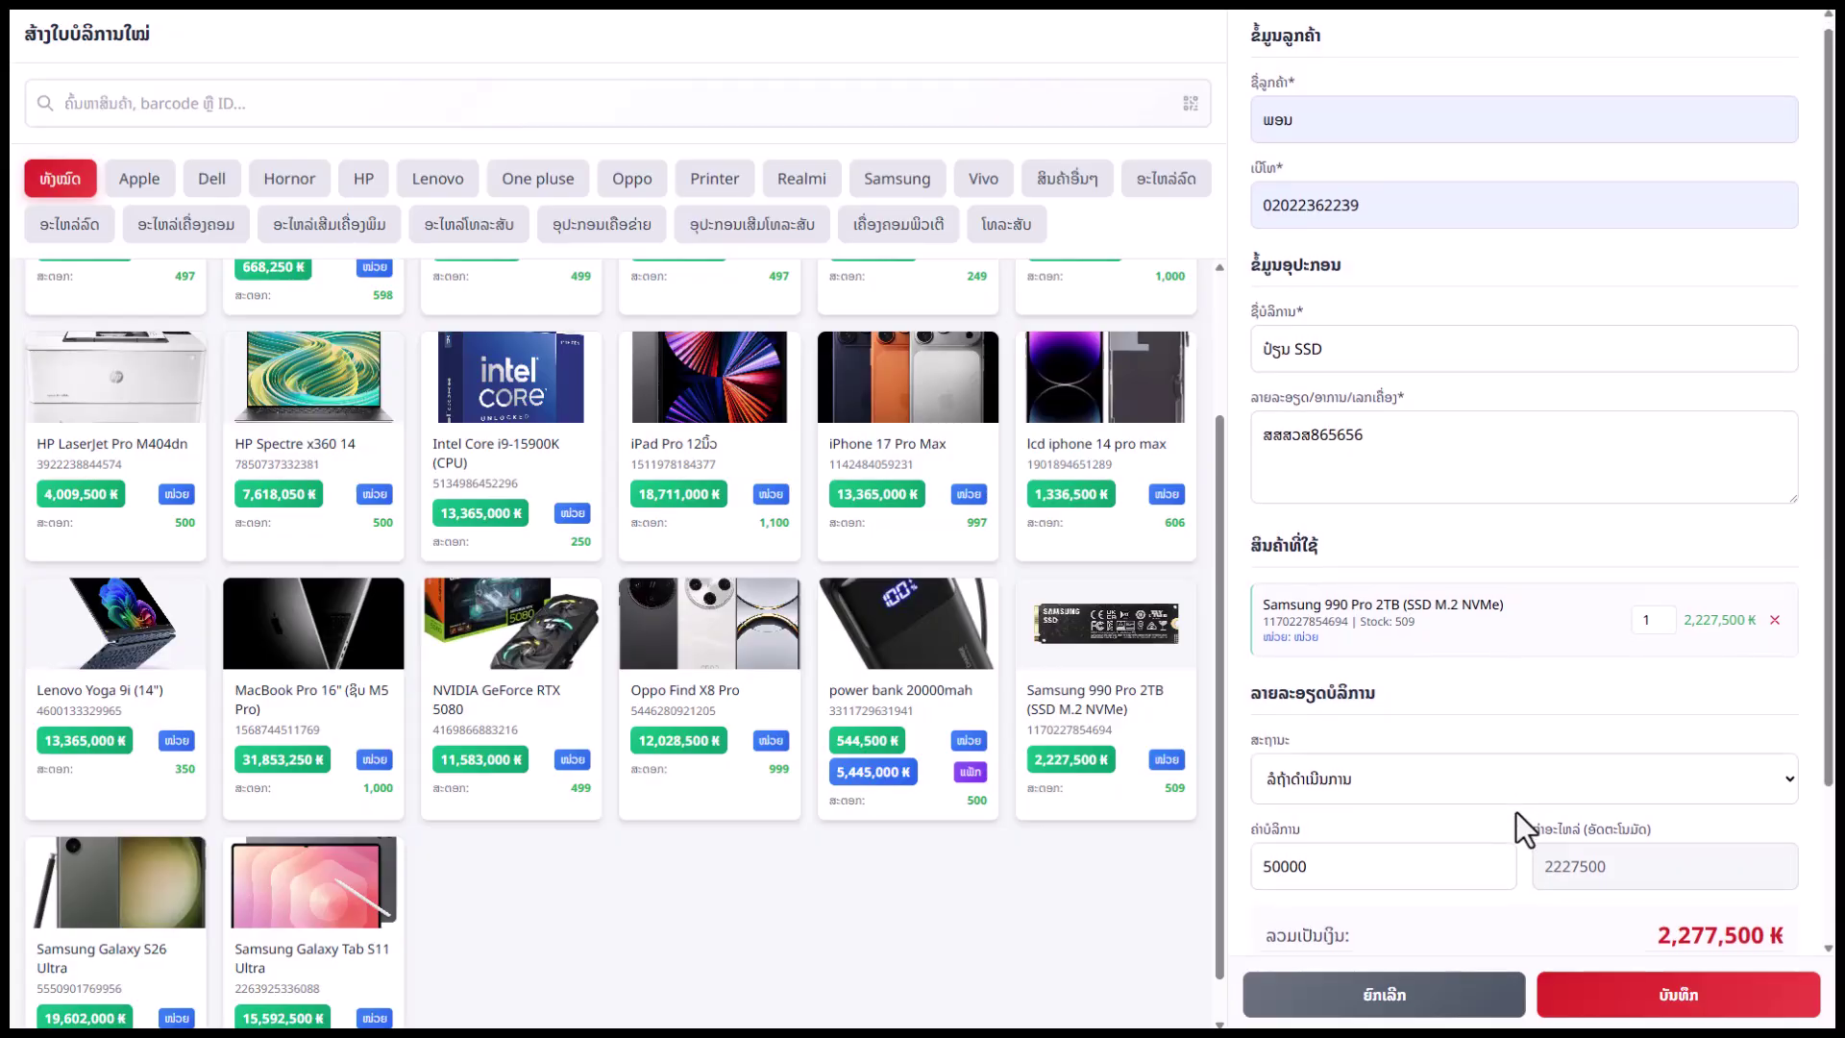
pyautogui.scroll(-2, 1524, 824)
pyautogui.click(1668, 1015)
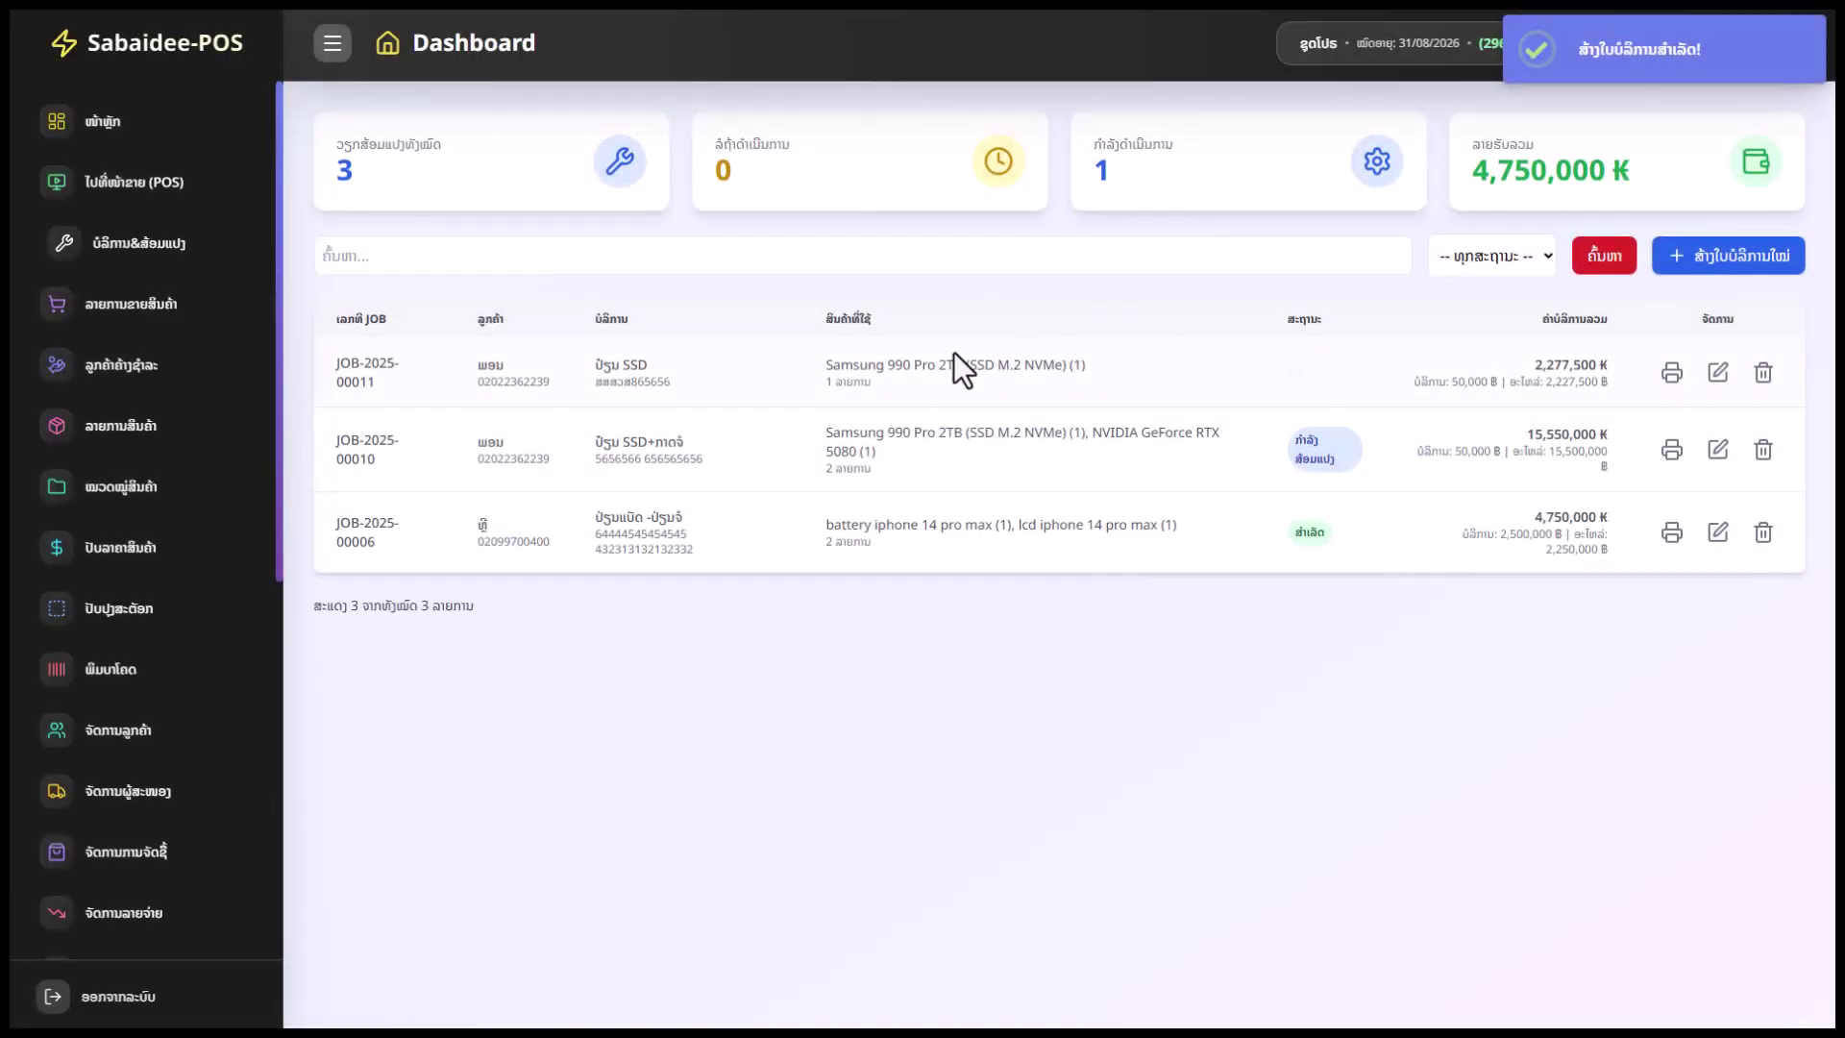
# Change JOB-2025-00011's status to ກຳລັງສ້ອມແປງ (in repair) and save it
pyautogui.doubleClick(544, 389)
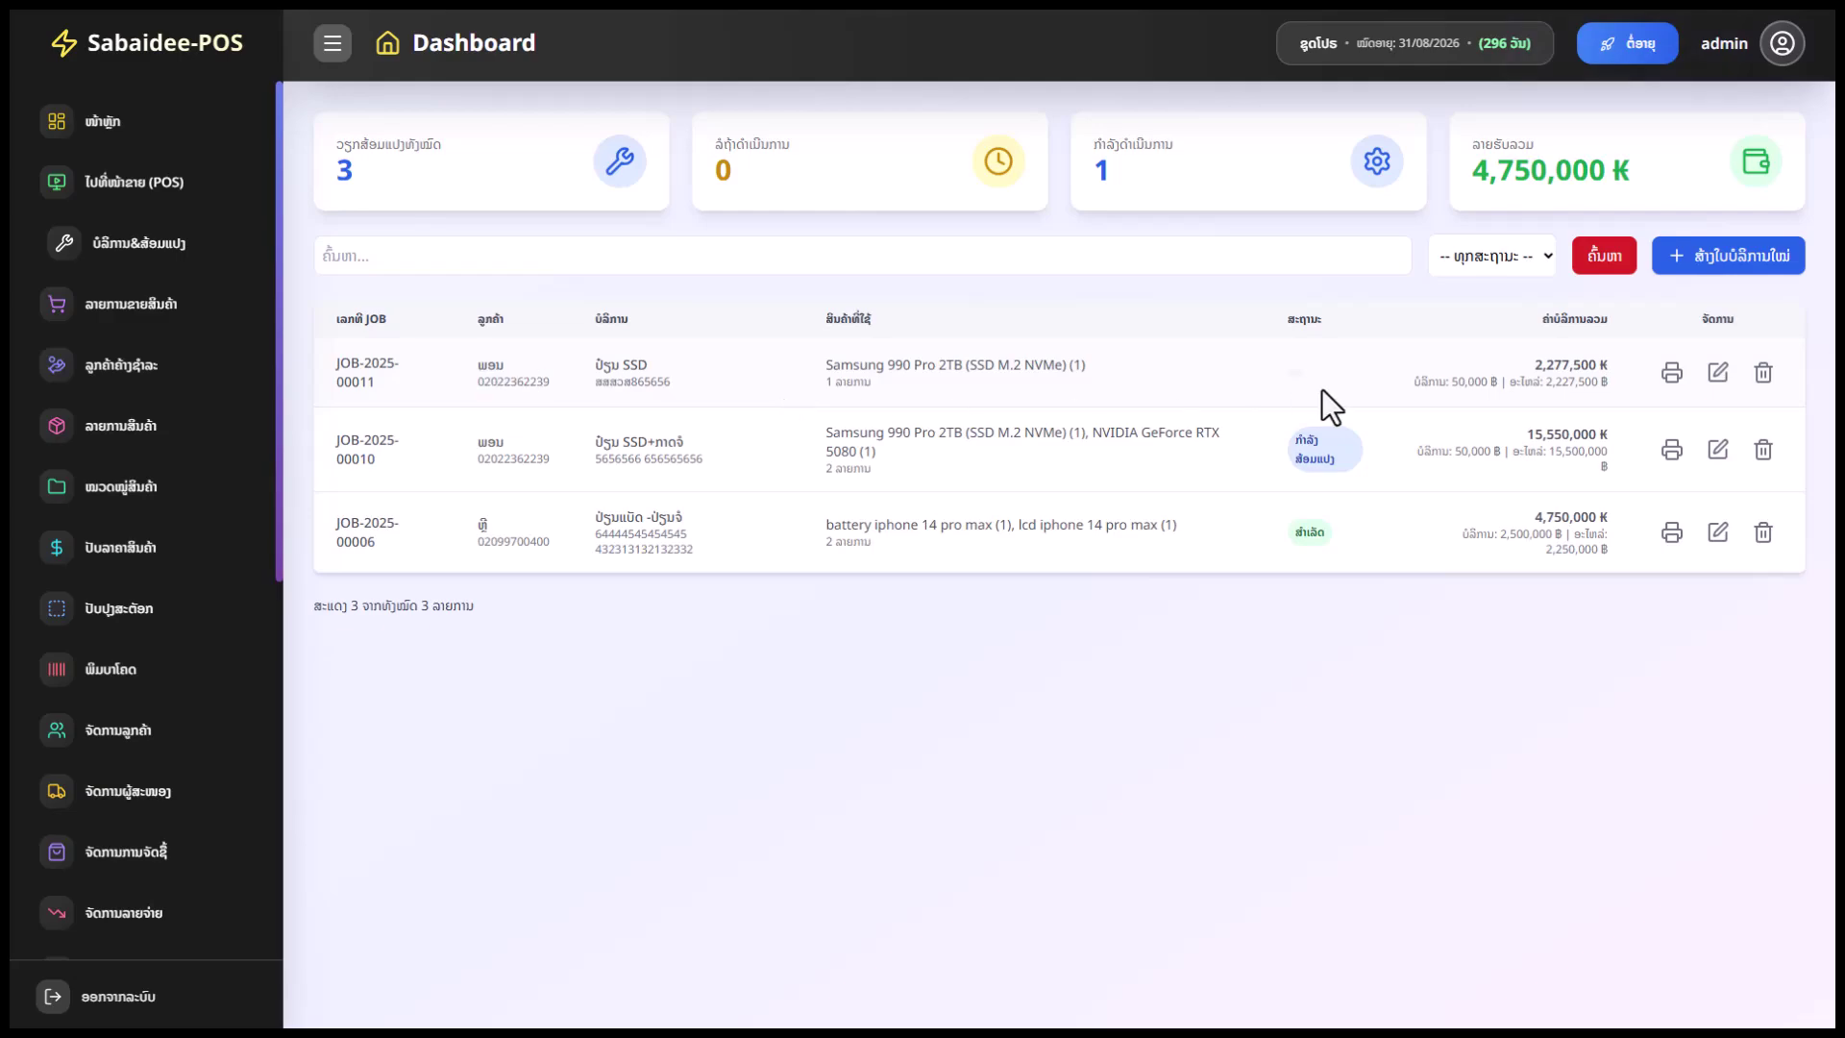
pyautogui.click(1719, 373)
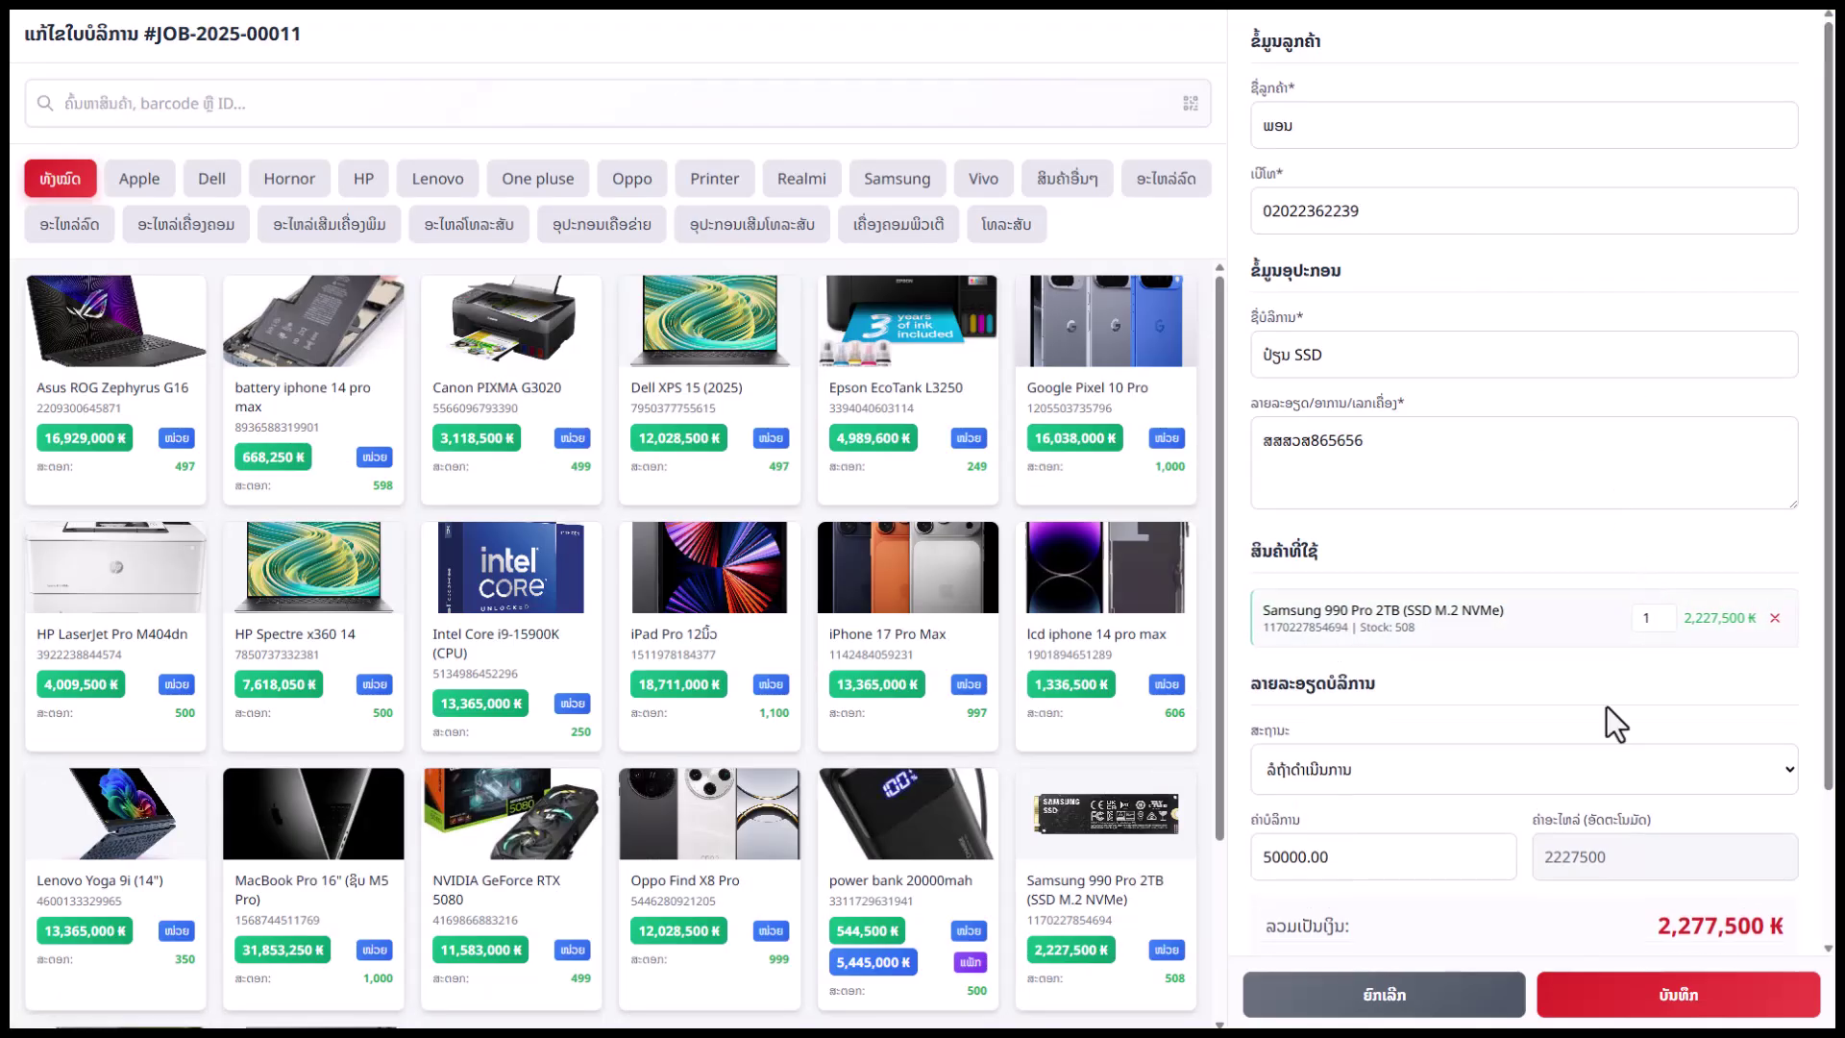
pyautogui.click(1473, 761)
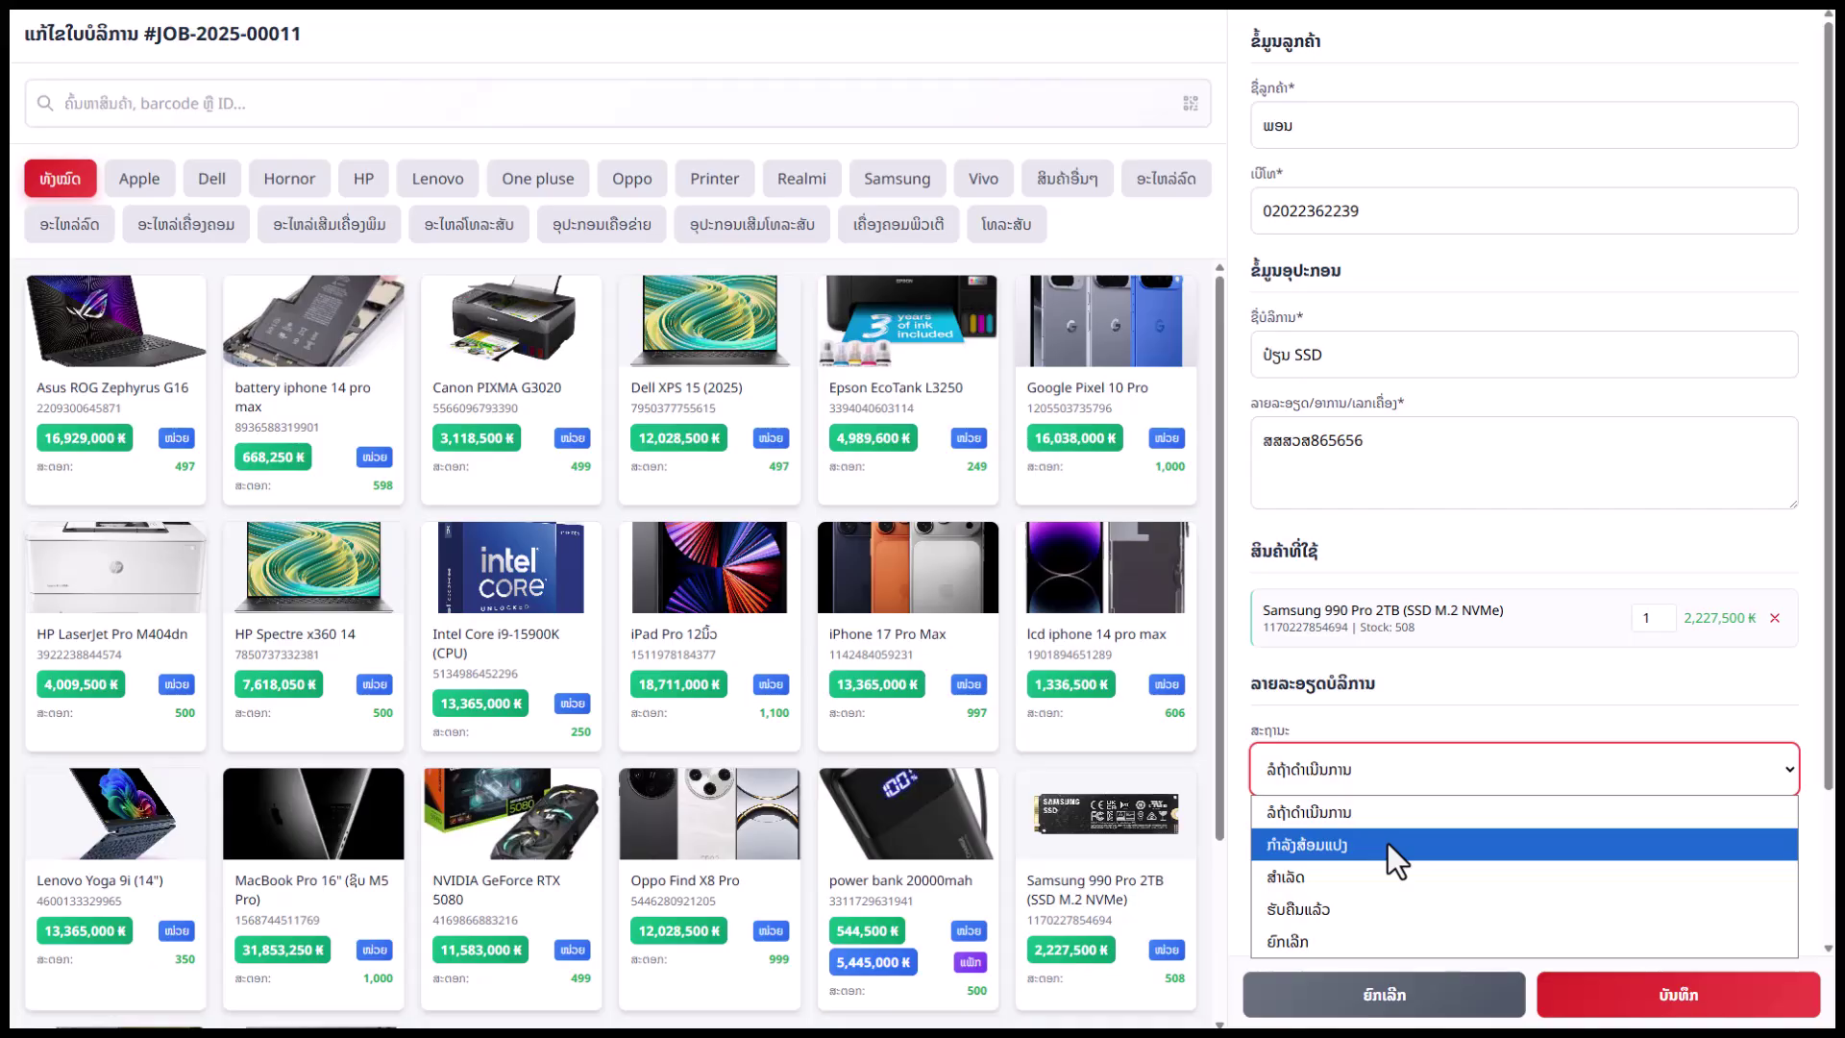
pyautogui.click(1388, 843)
pyautogui.click(1672, 995)
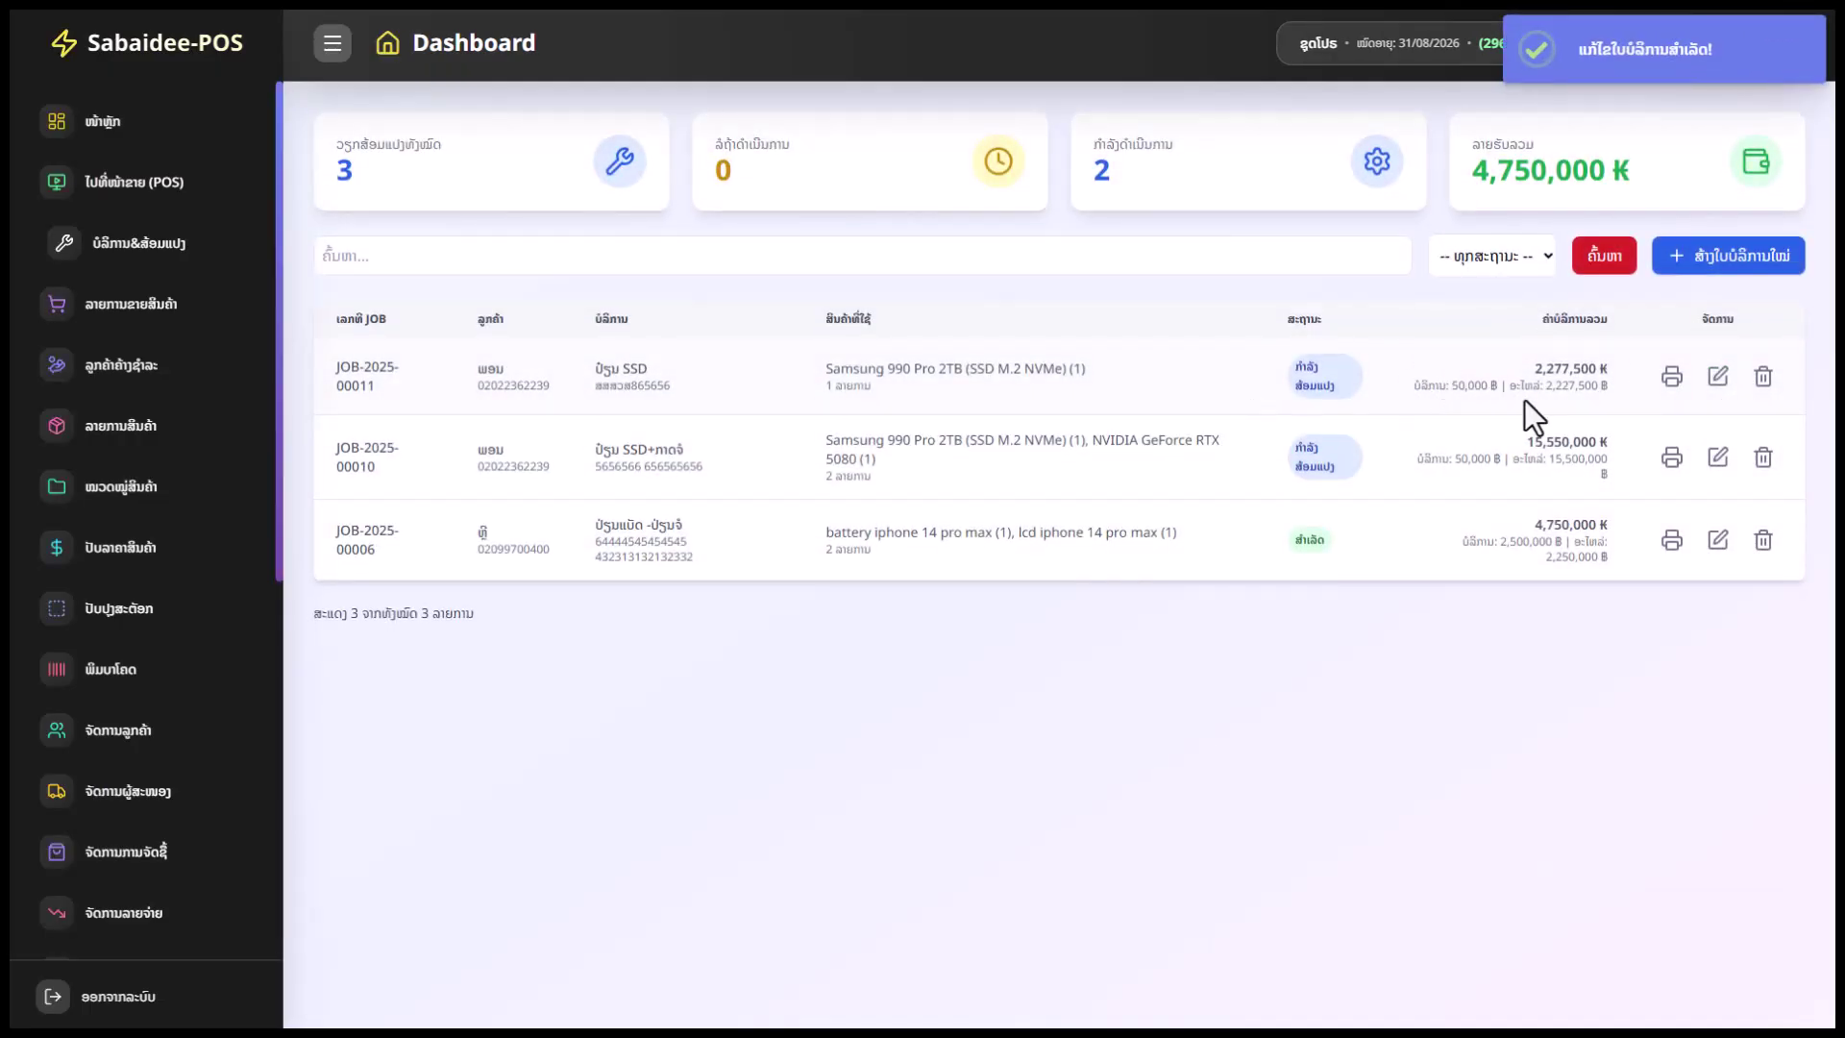
pyautogui.click(1672, 376)
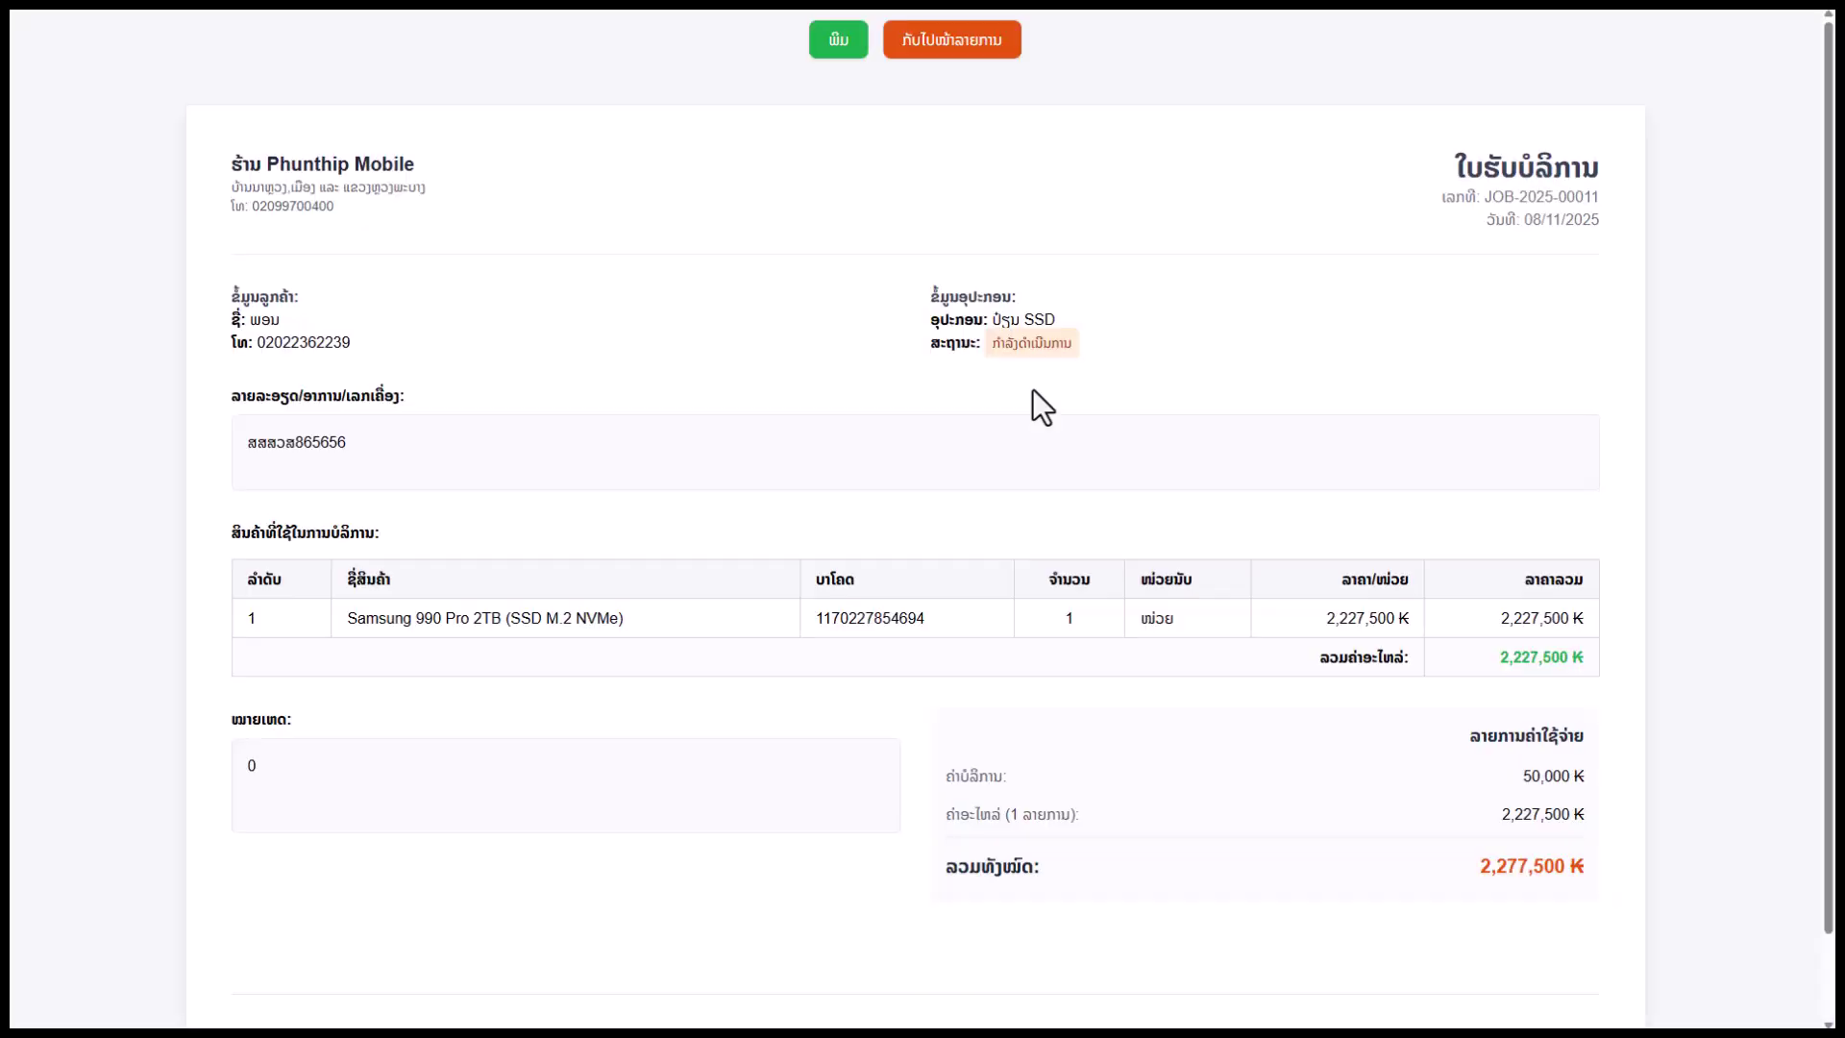
pyautogui.scroll(-1, 1076, 514)
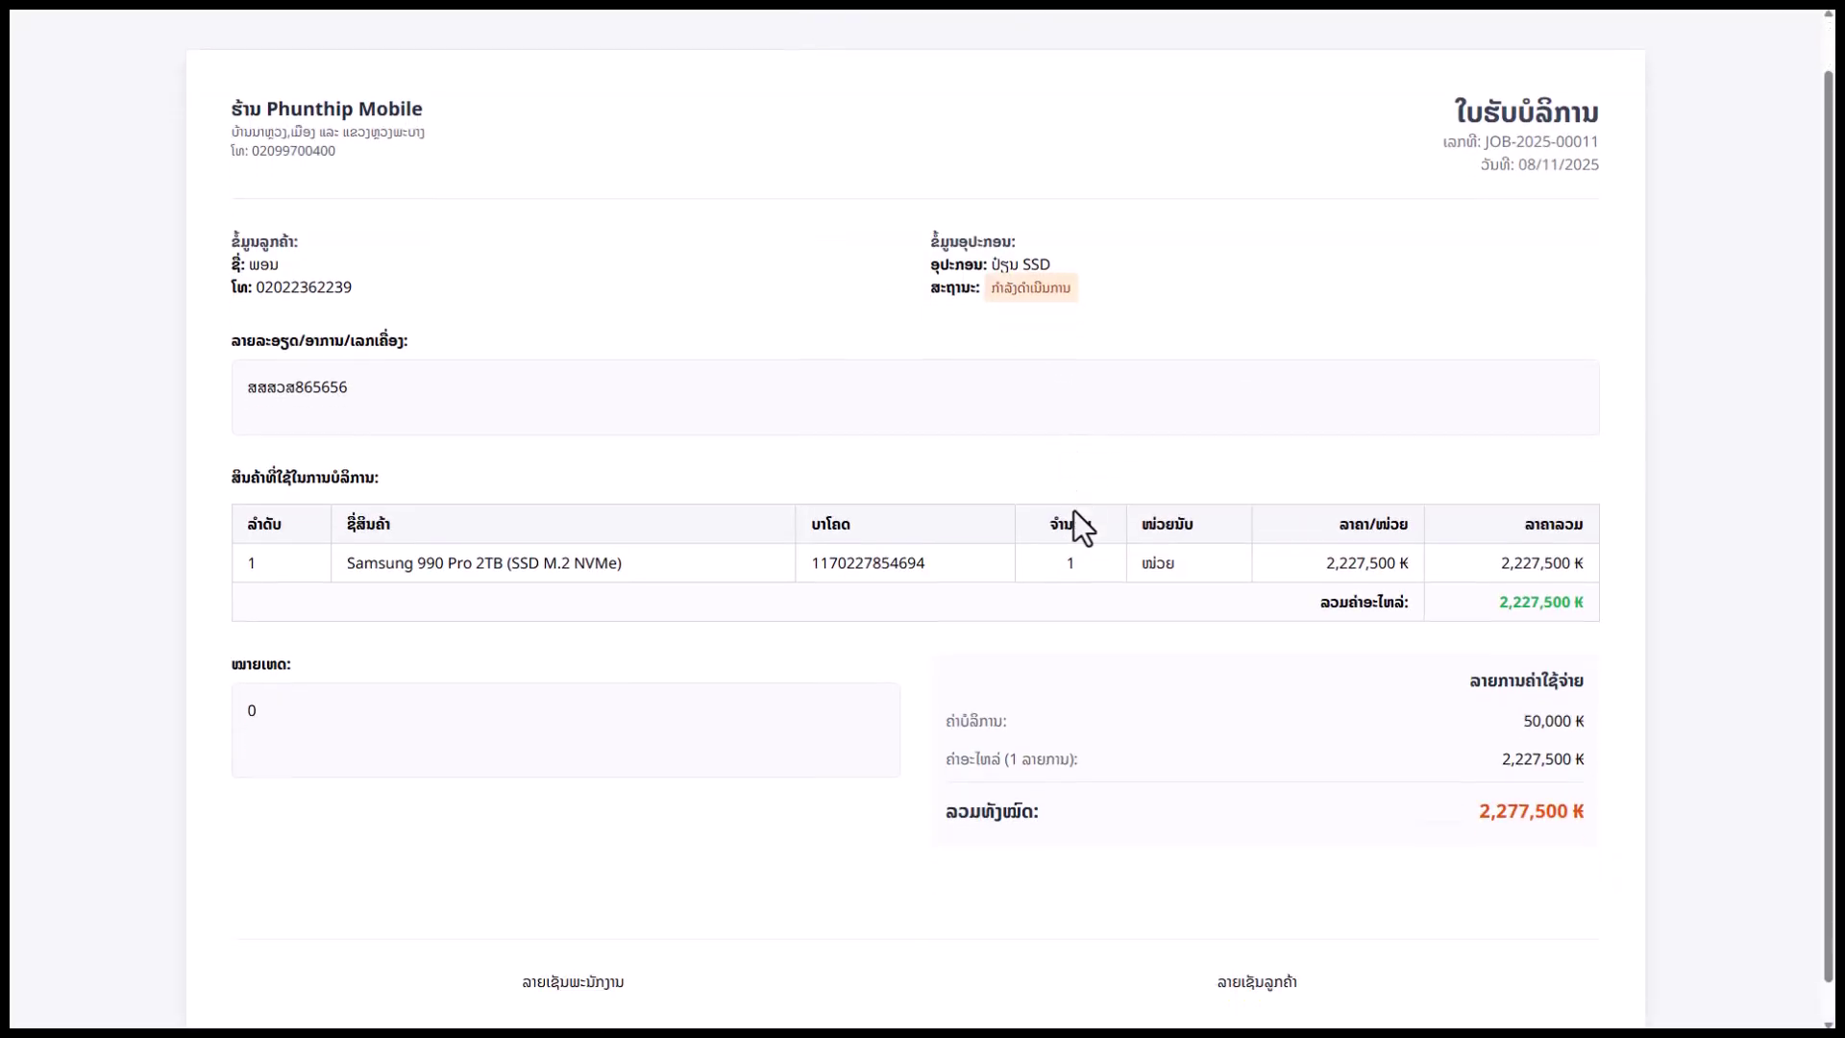
pyautogui.scroll(1, 1081, 519)
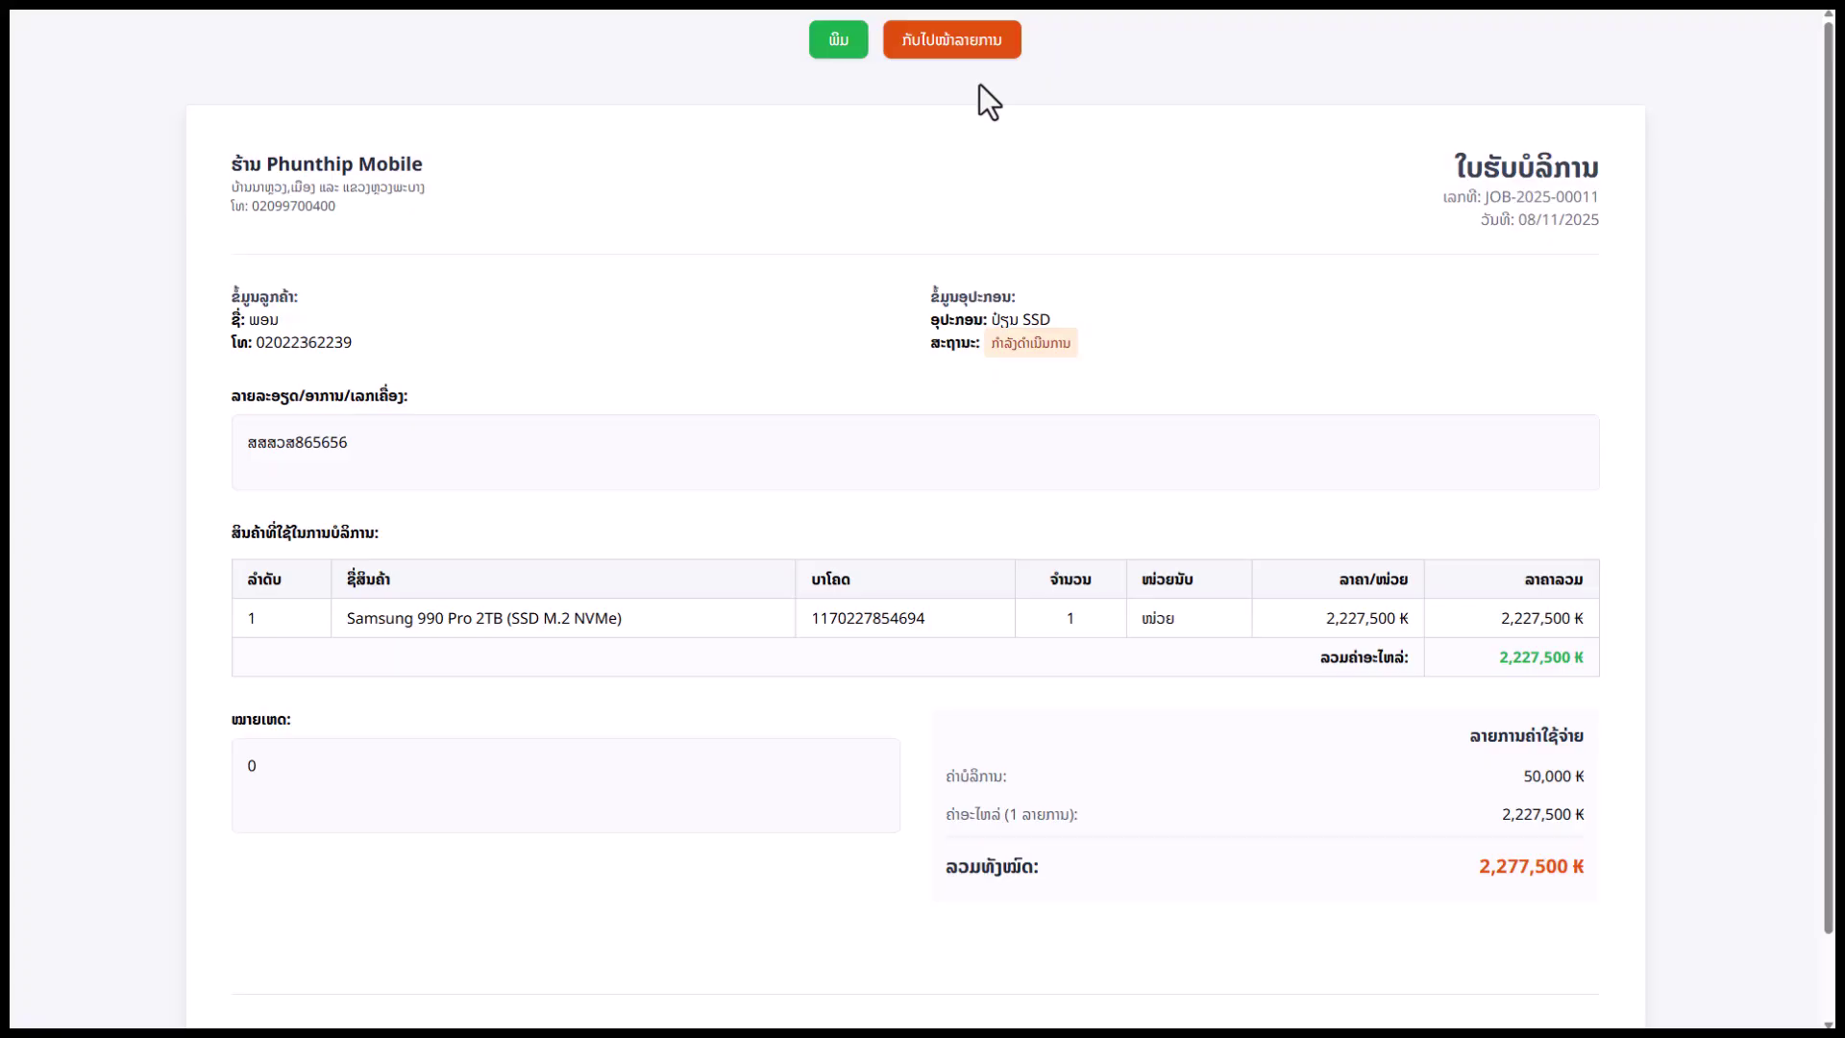
pyautogui.click(914, 50)
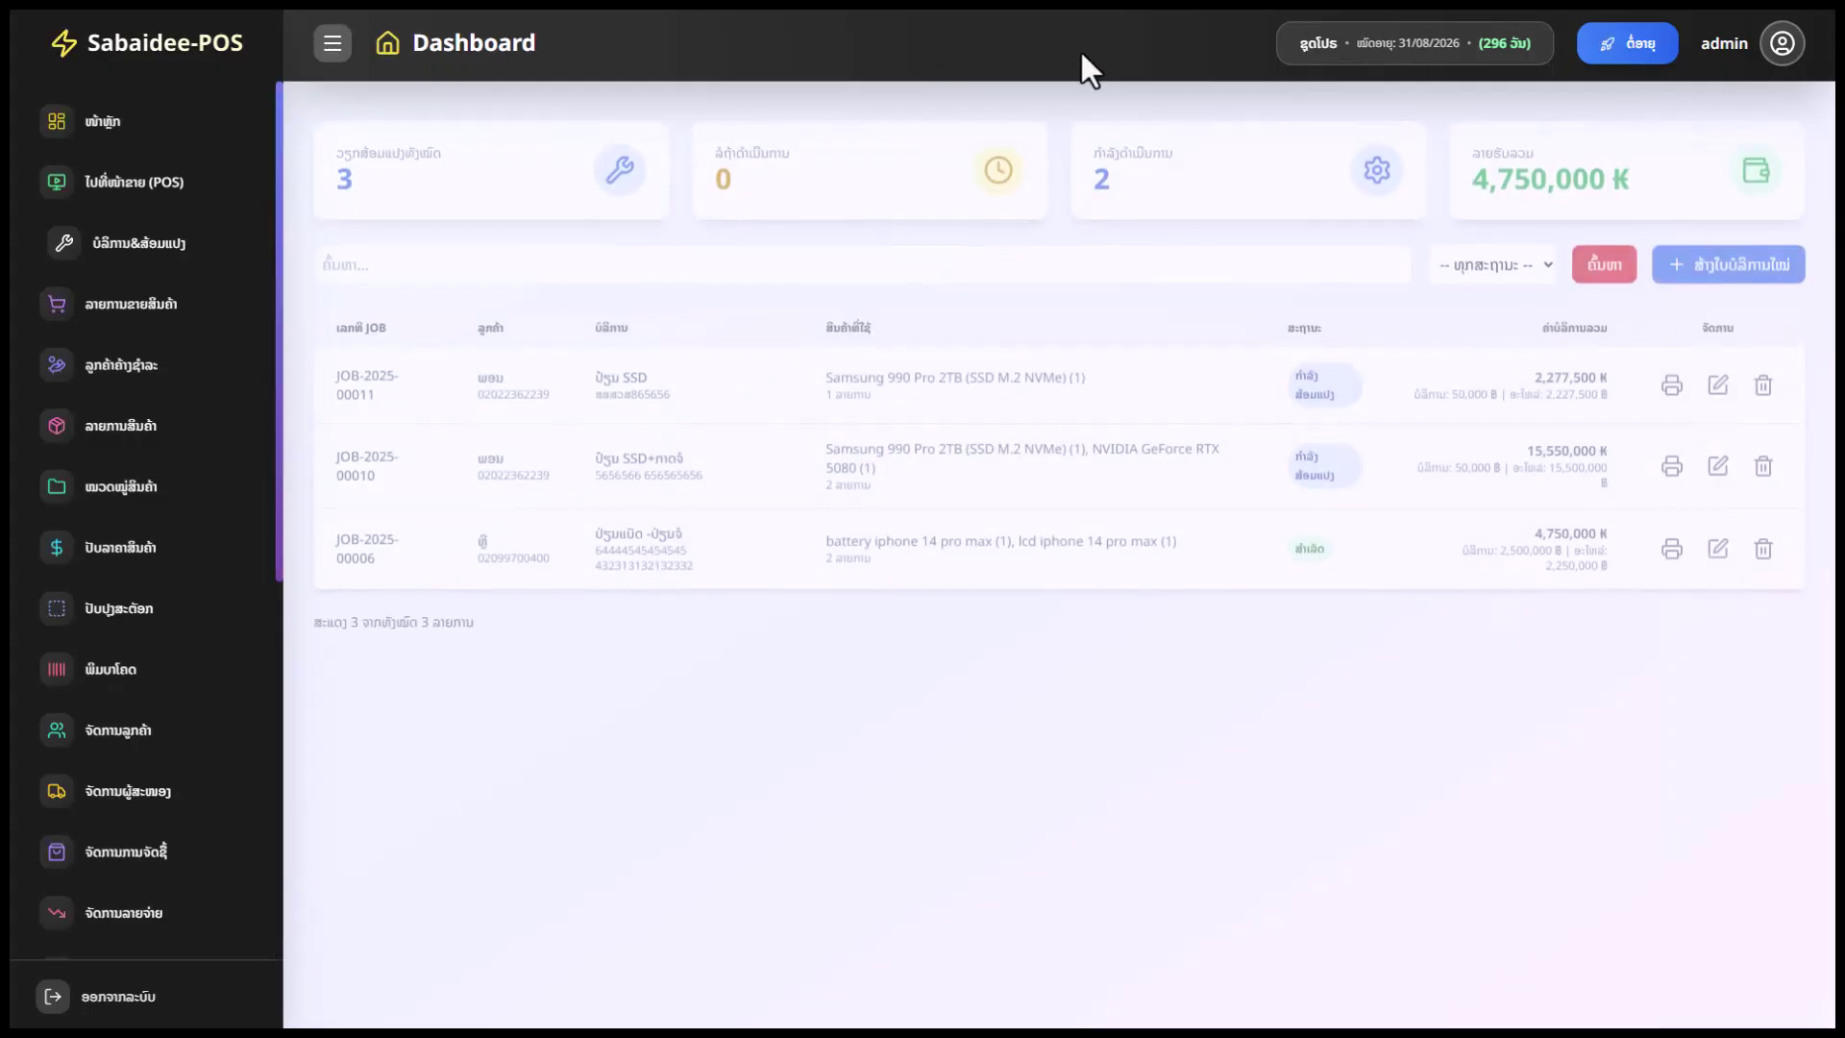
pyautogui.click(1717, 377)
pyautogui.scroll(-1, 1383, 576)
pyautogui.click(1340, 667)
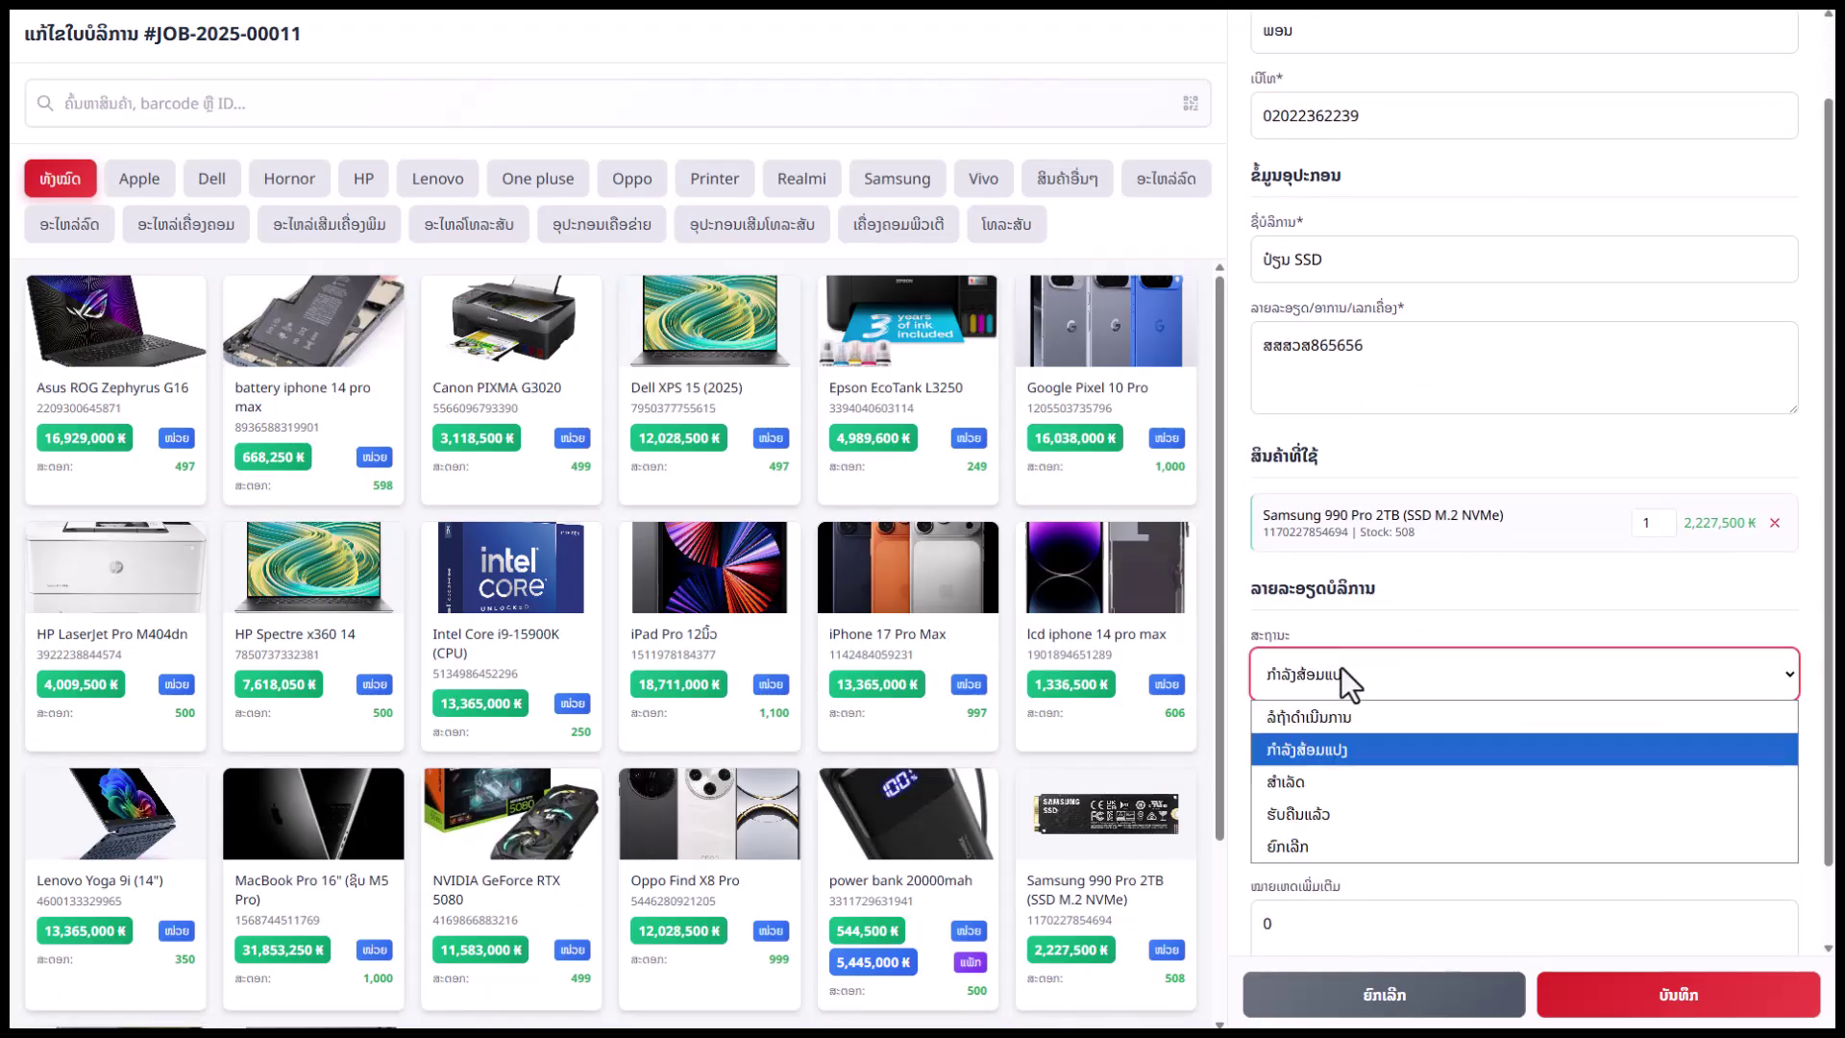
pyautogui.click(1347, 816)
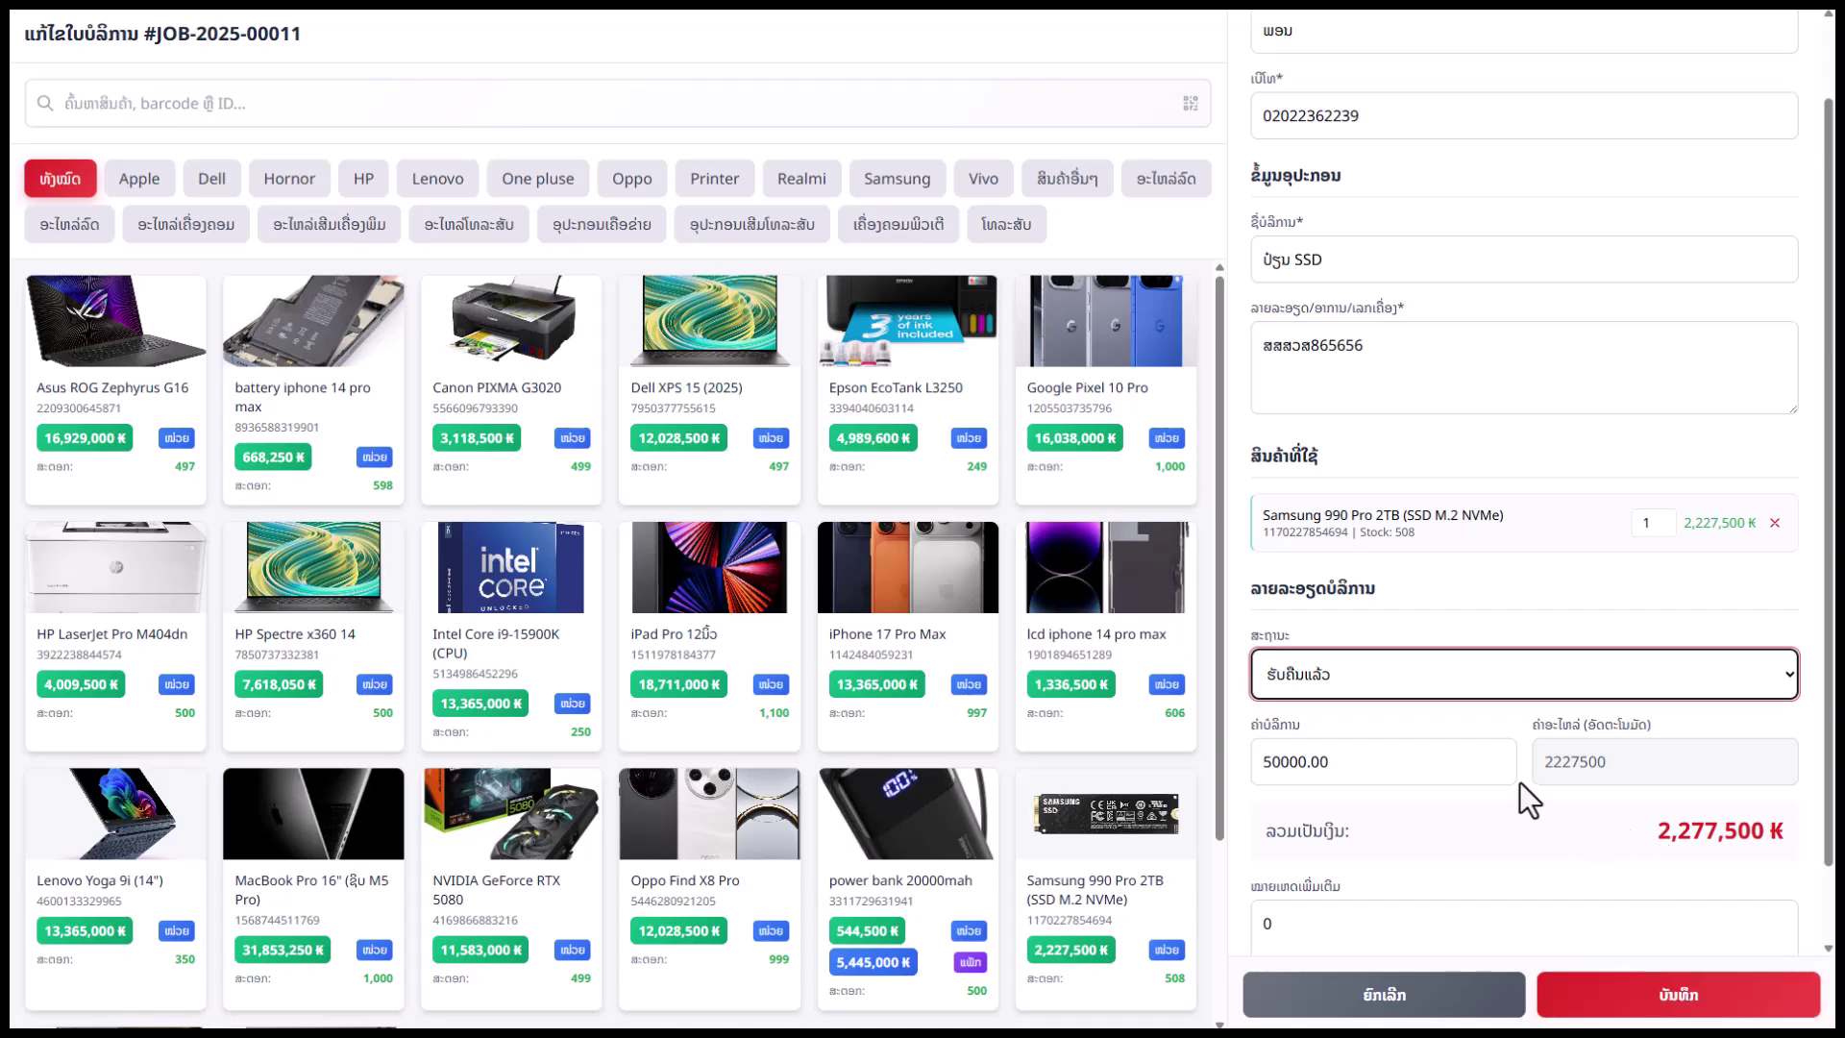
pyautogui.moveTo(1641, 828); pyautogui.dragTo(1783, 832)
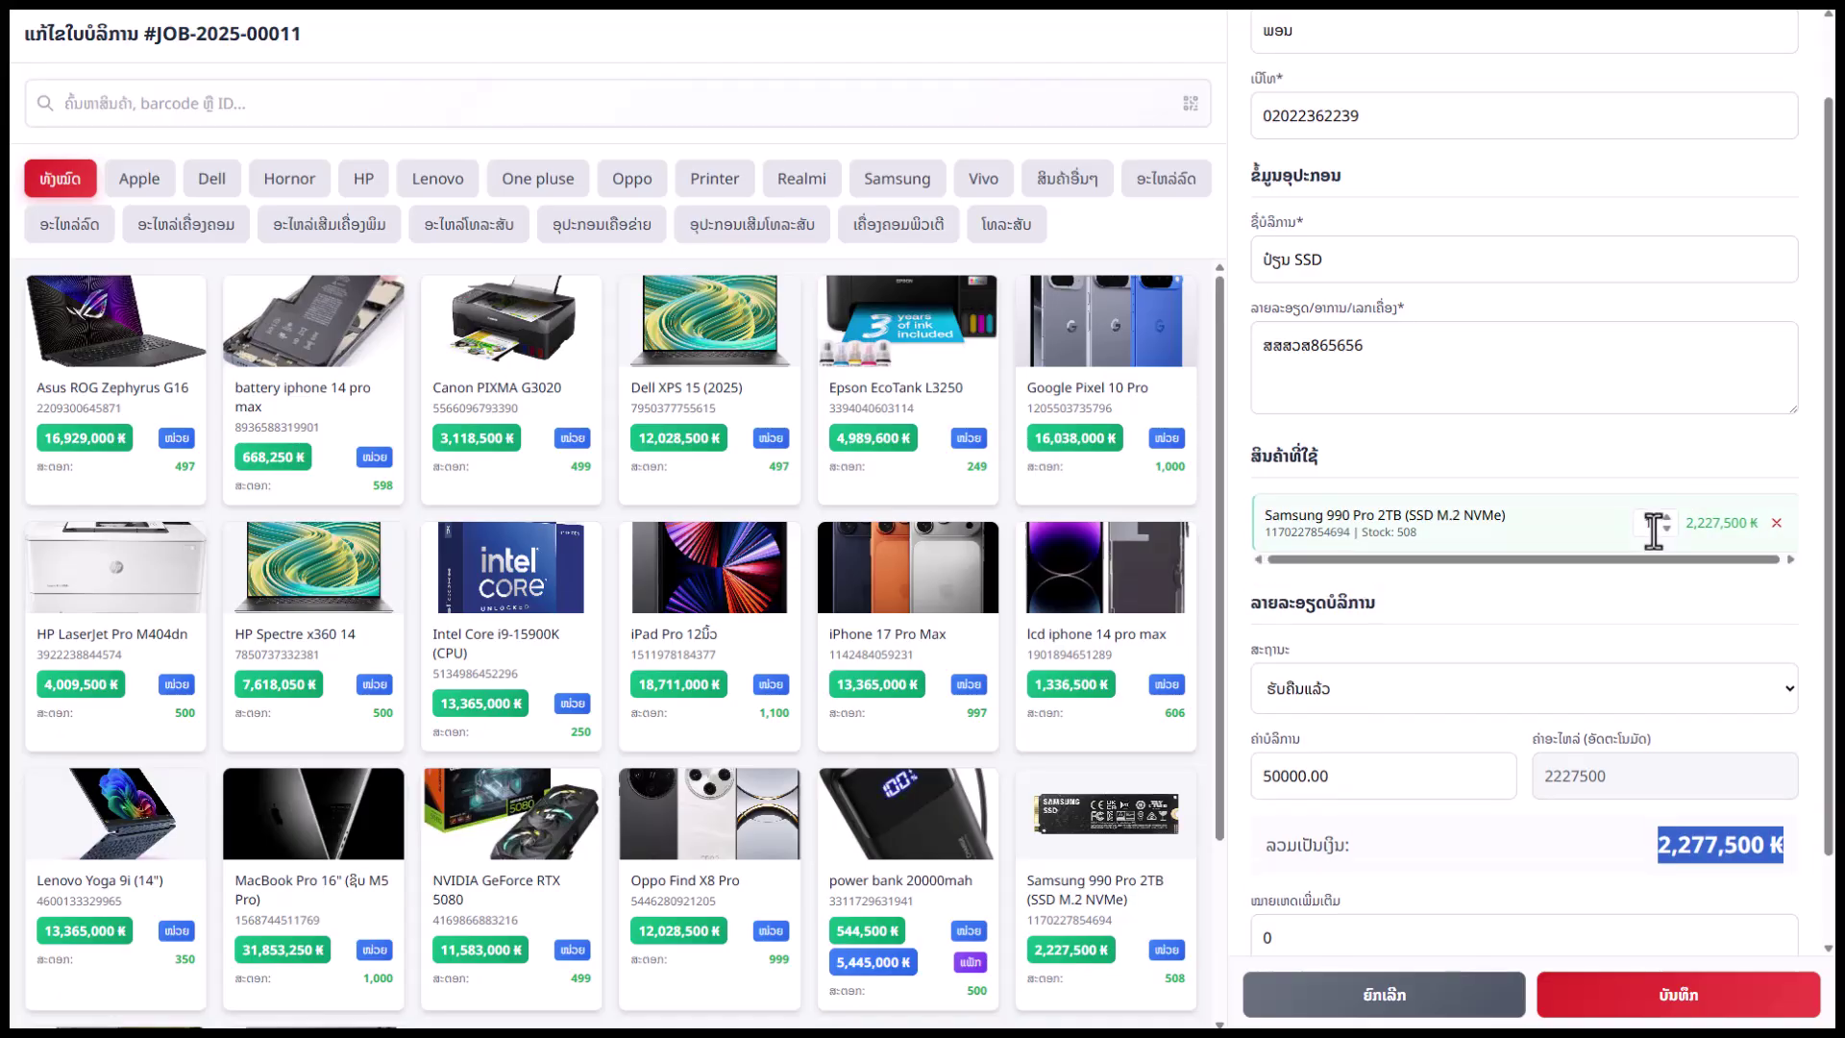
pyautogui.click(1645, 823)
# Discard the open edit form and inspect the total revenue and first job's total
pyautogui.click(1383, 994)
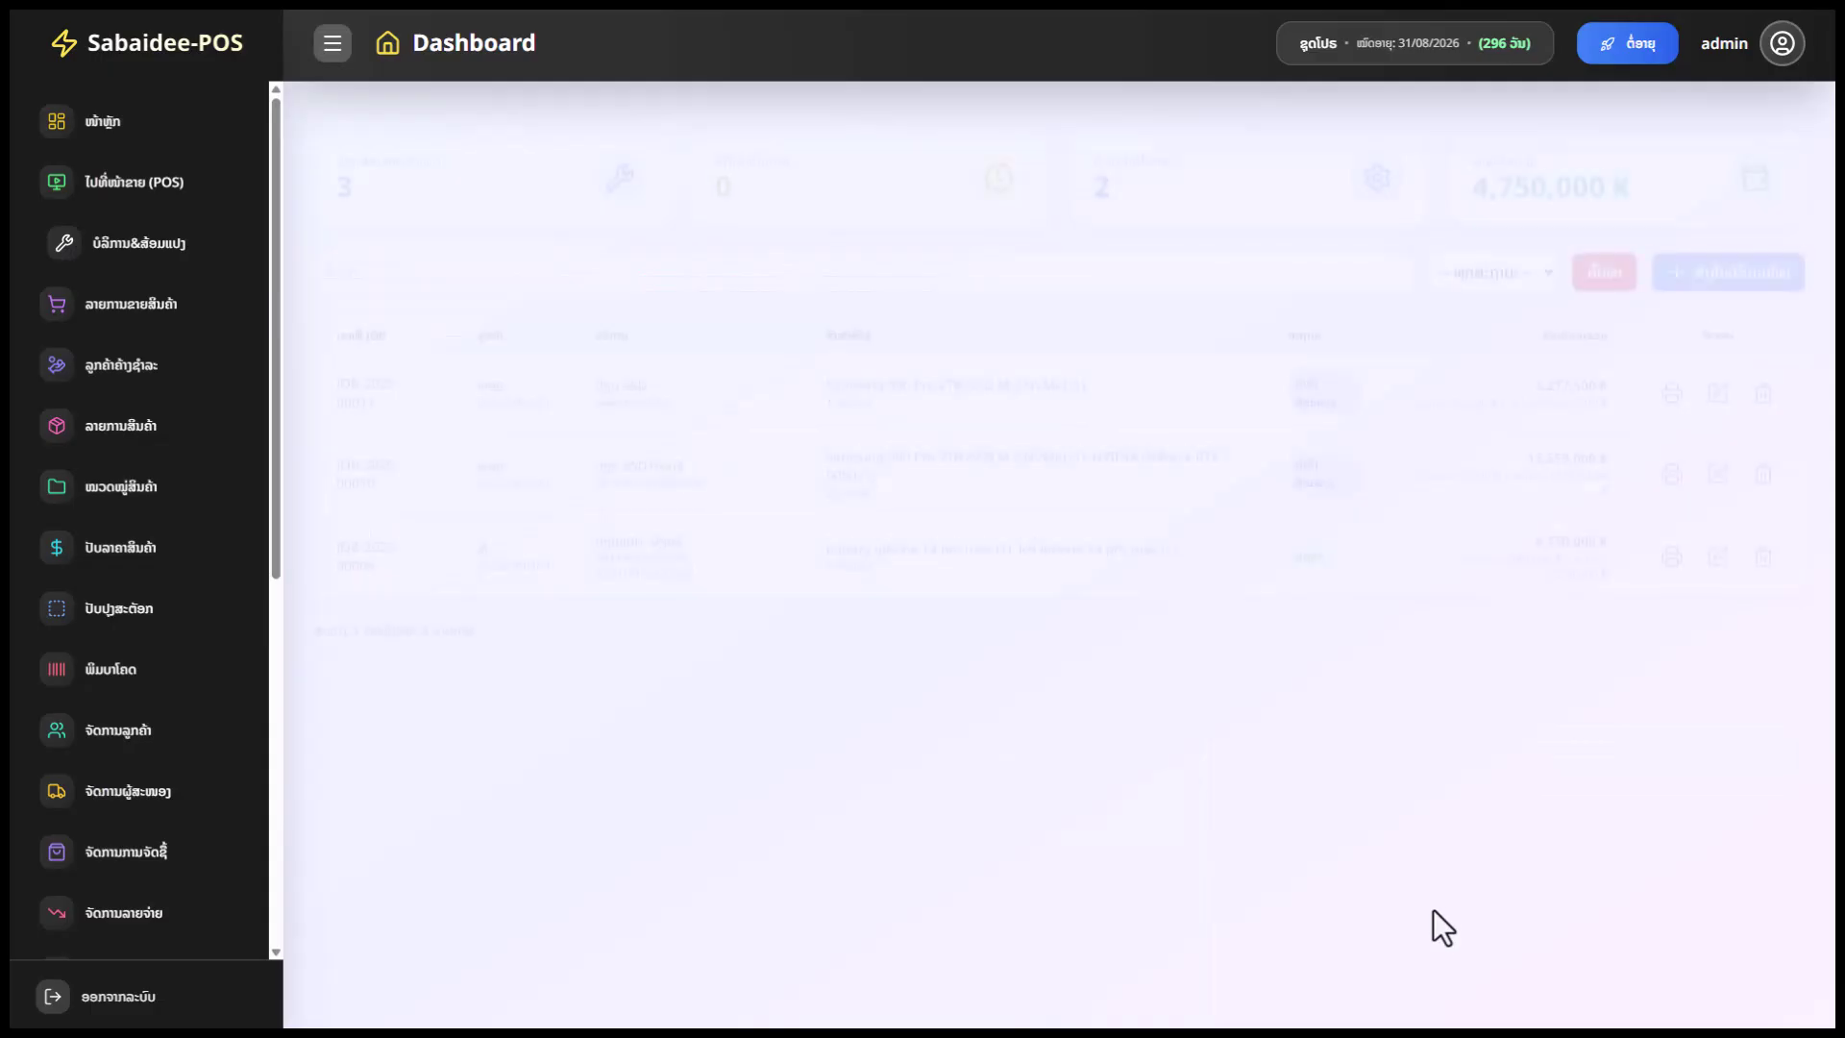
pyautogui.moveTo(1497, 173); pyautogui.dragTo(1572, 173)
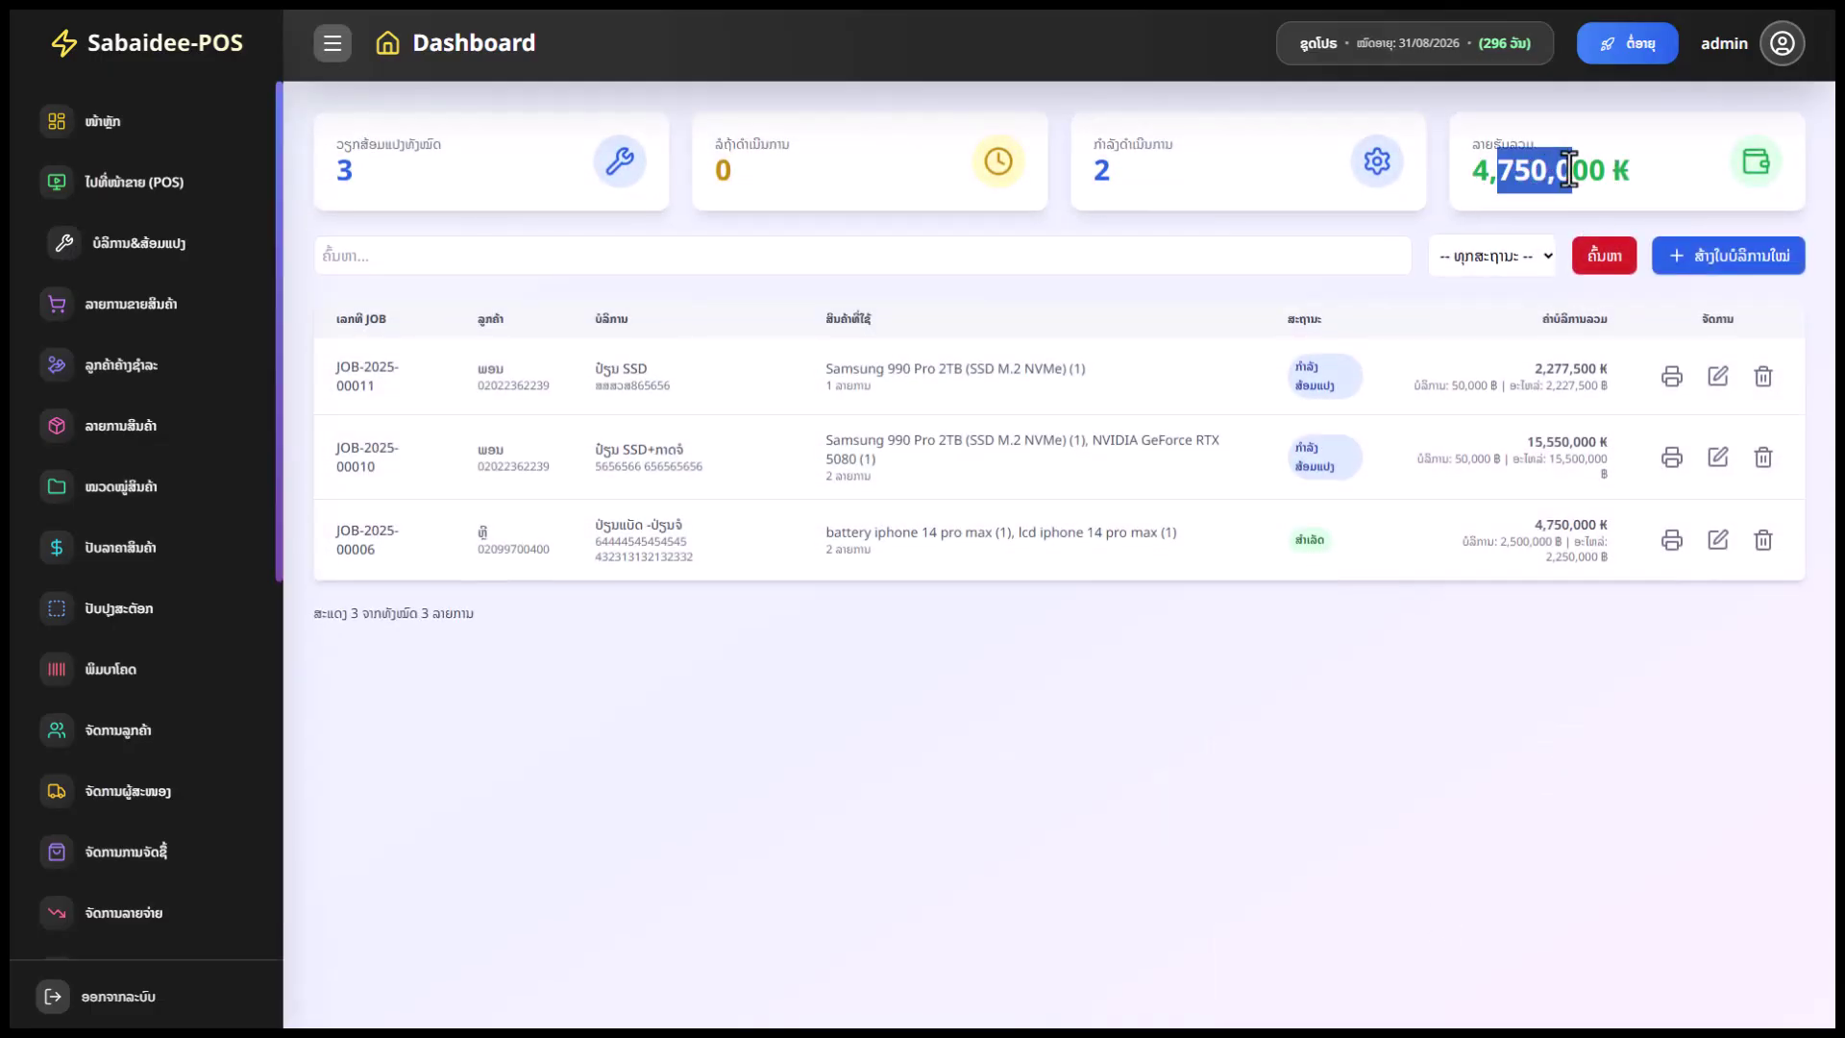
pyautogui.moveTo(1553, 377); pyautogui.dragTo(1537, 380)
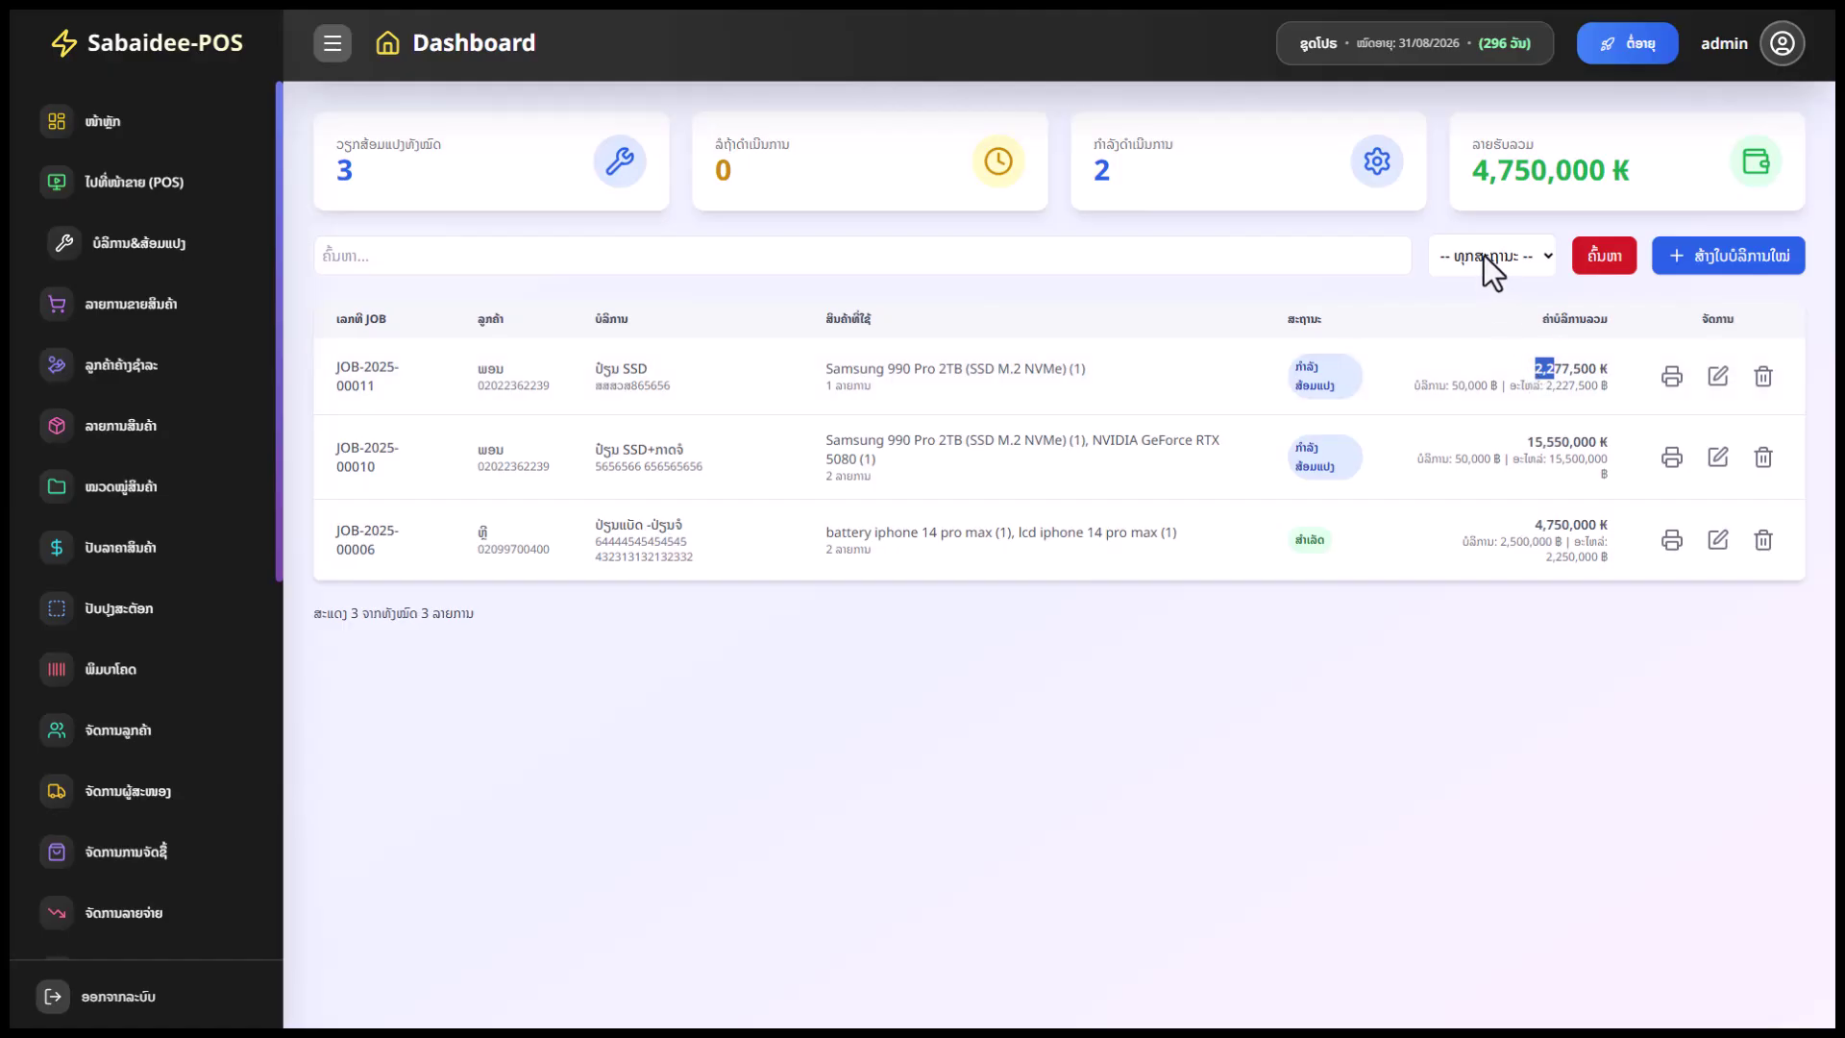
pyautogui.click(1373, 391)
# Mark JOB-2025-00011 as ສຳເລັດ (completed) and check revenue rising to 7,027,500 ₭
pyautogui.click(1716, 380)
pyautogui.click(1471, 783)
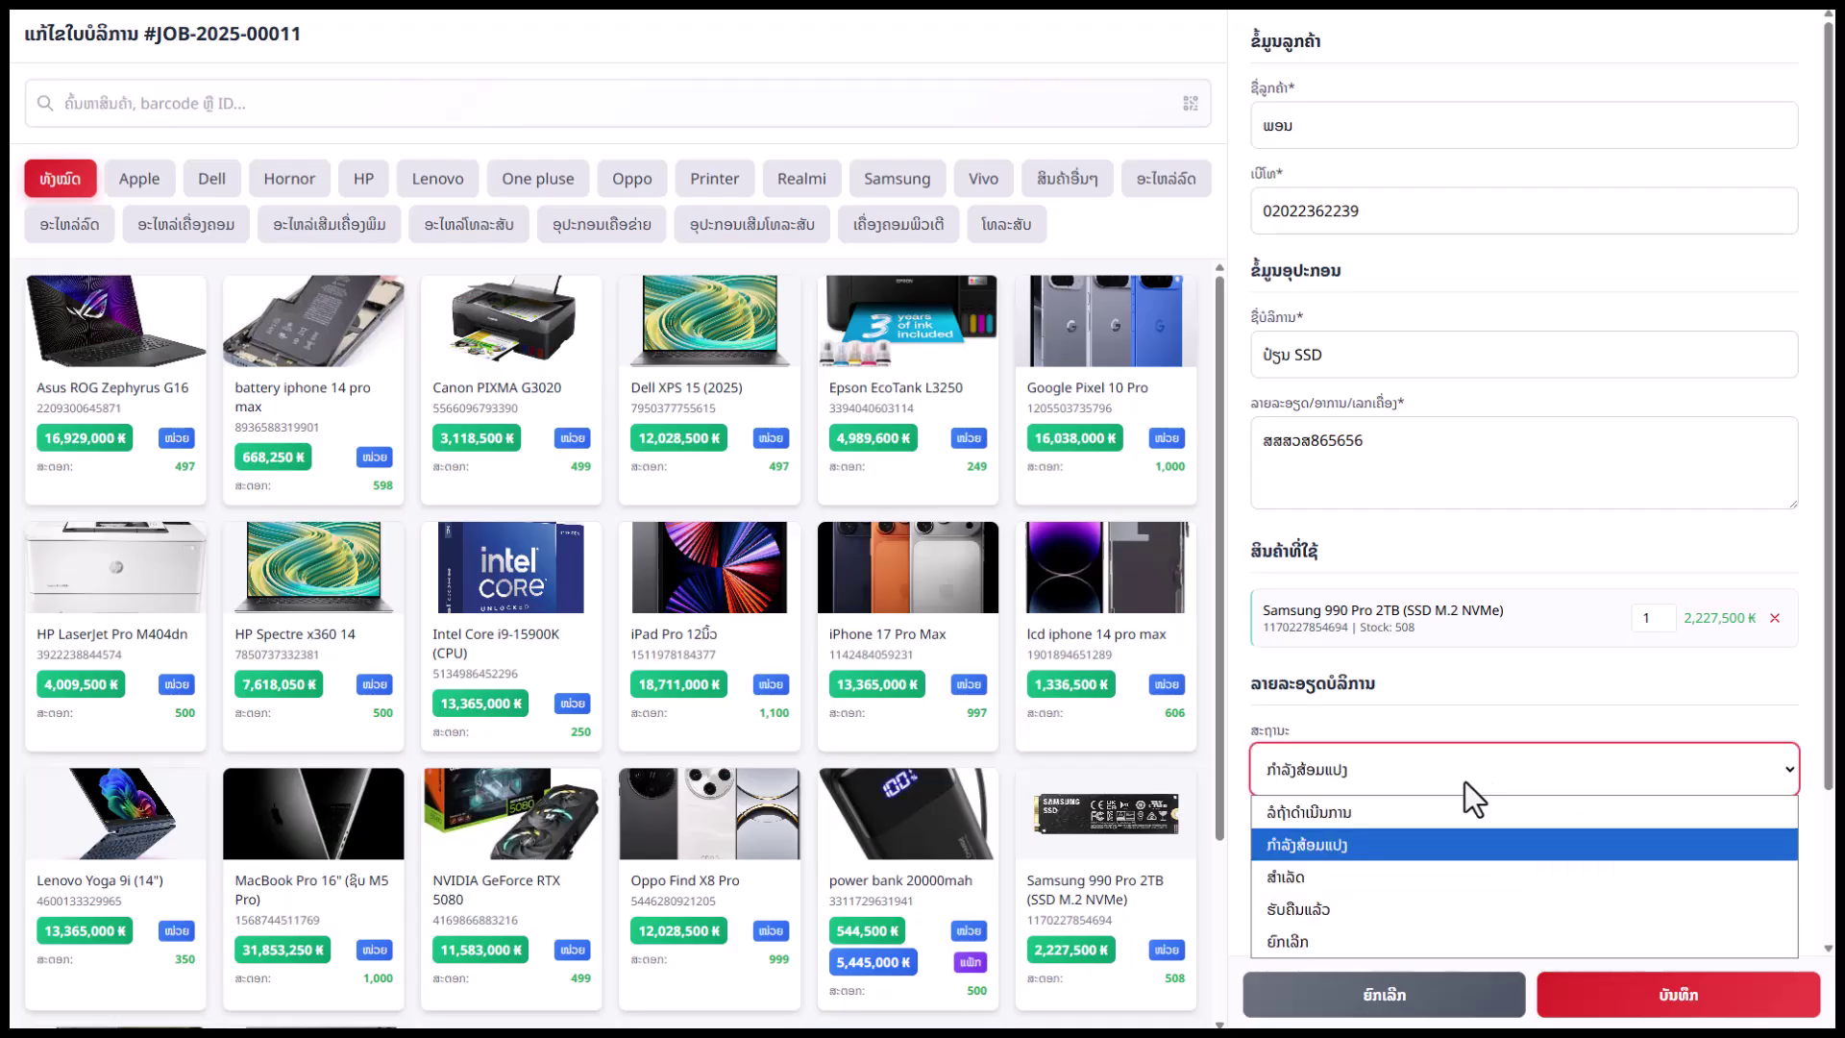
pyautogui.click(1410, 882)
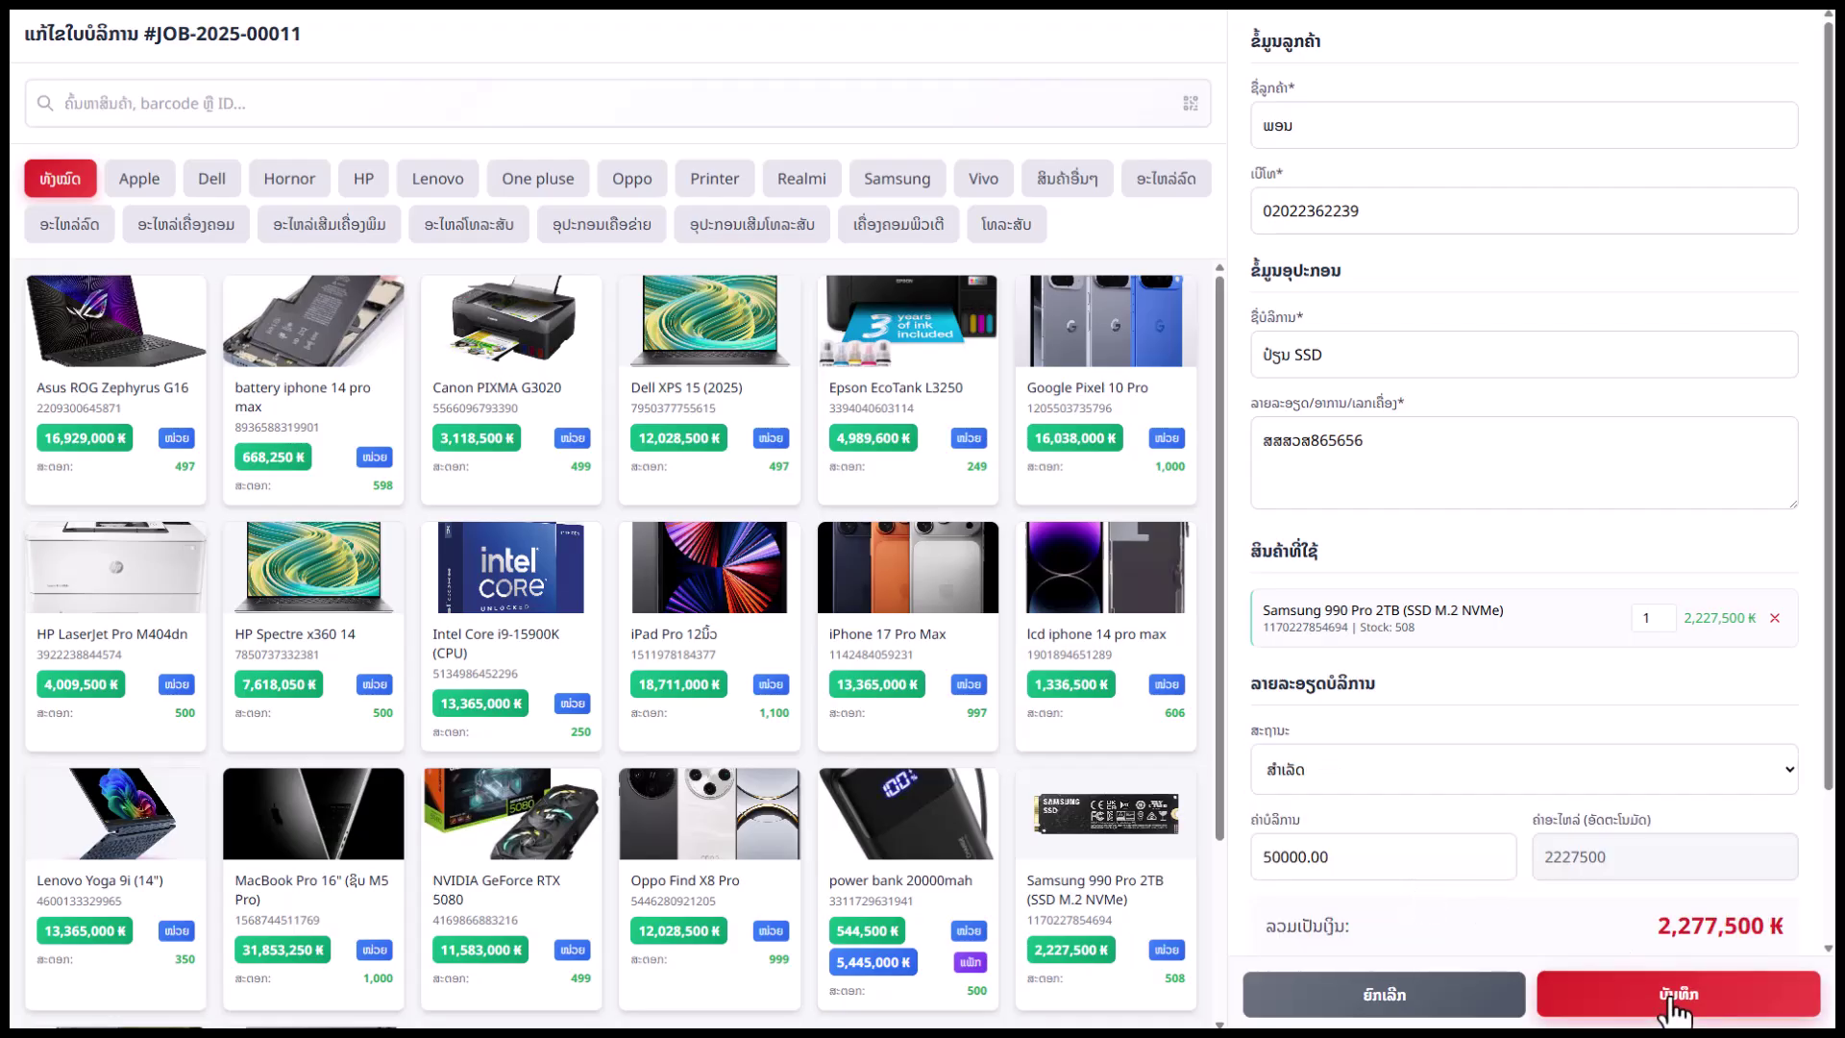
pyautogui.press('Return')
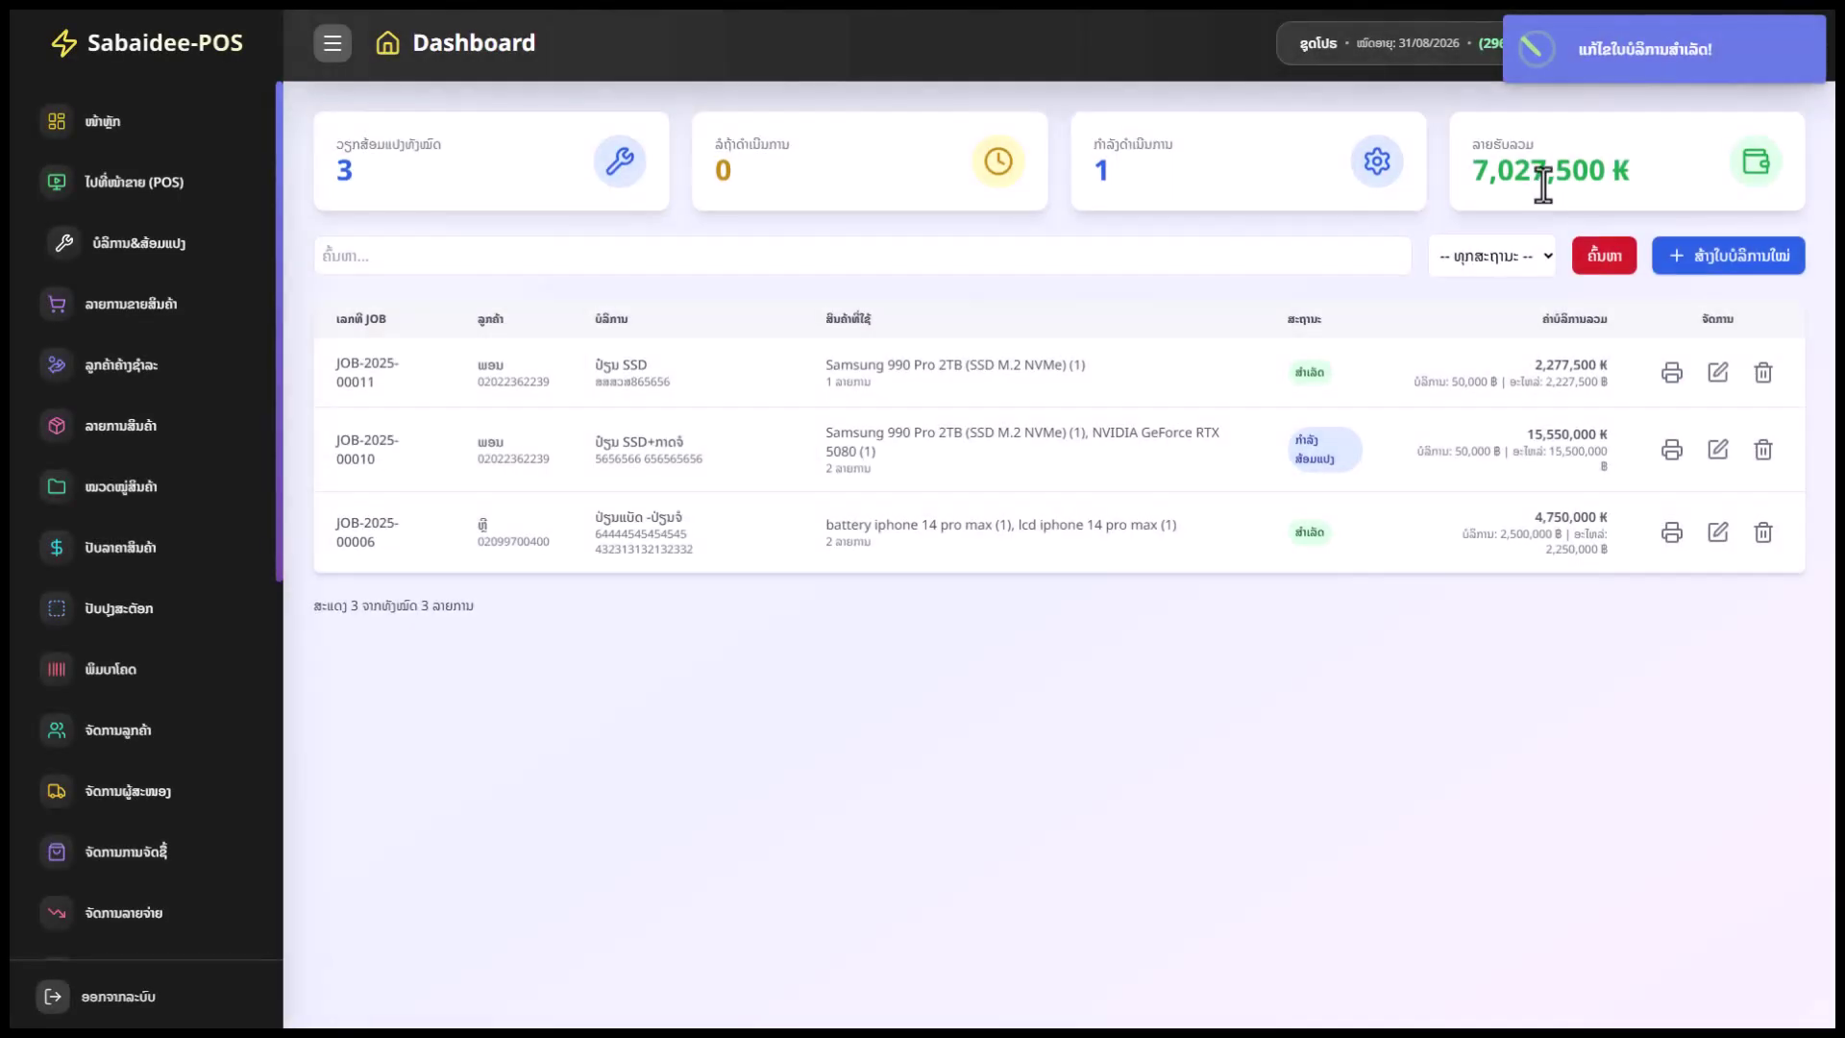
pyautogui.moveTo(1474, 173); pyautogui.dragTo(1600, 173)
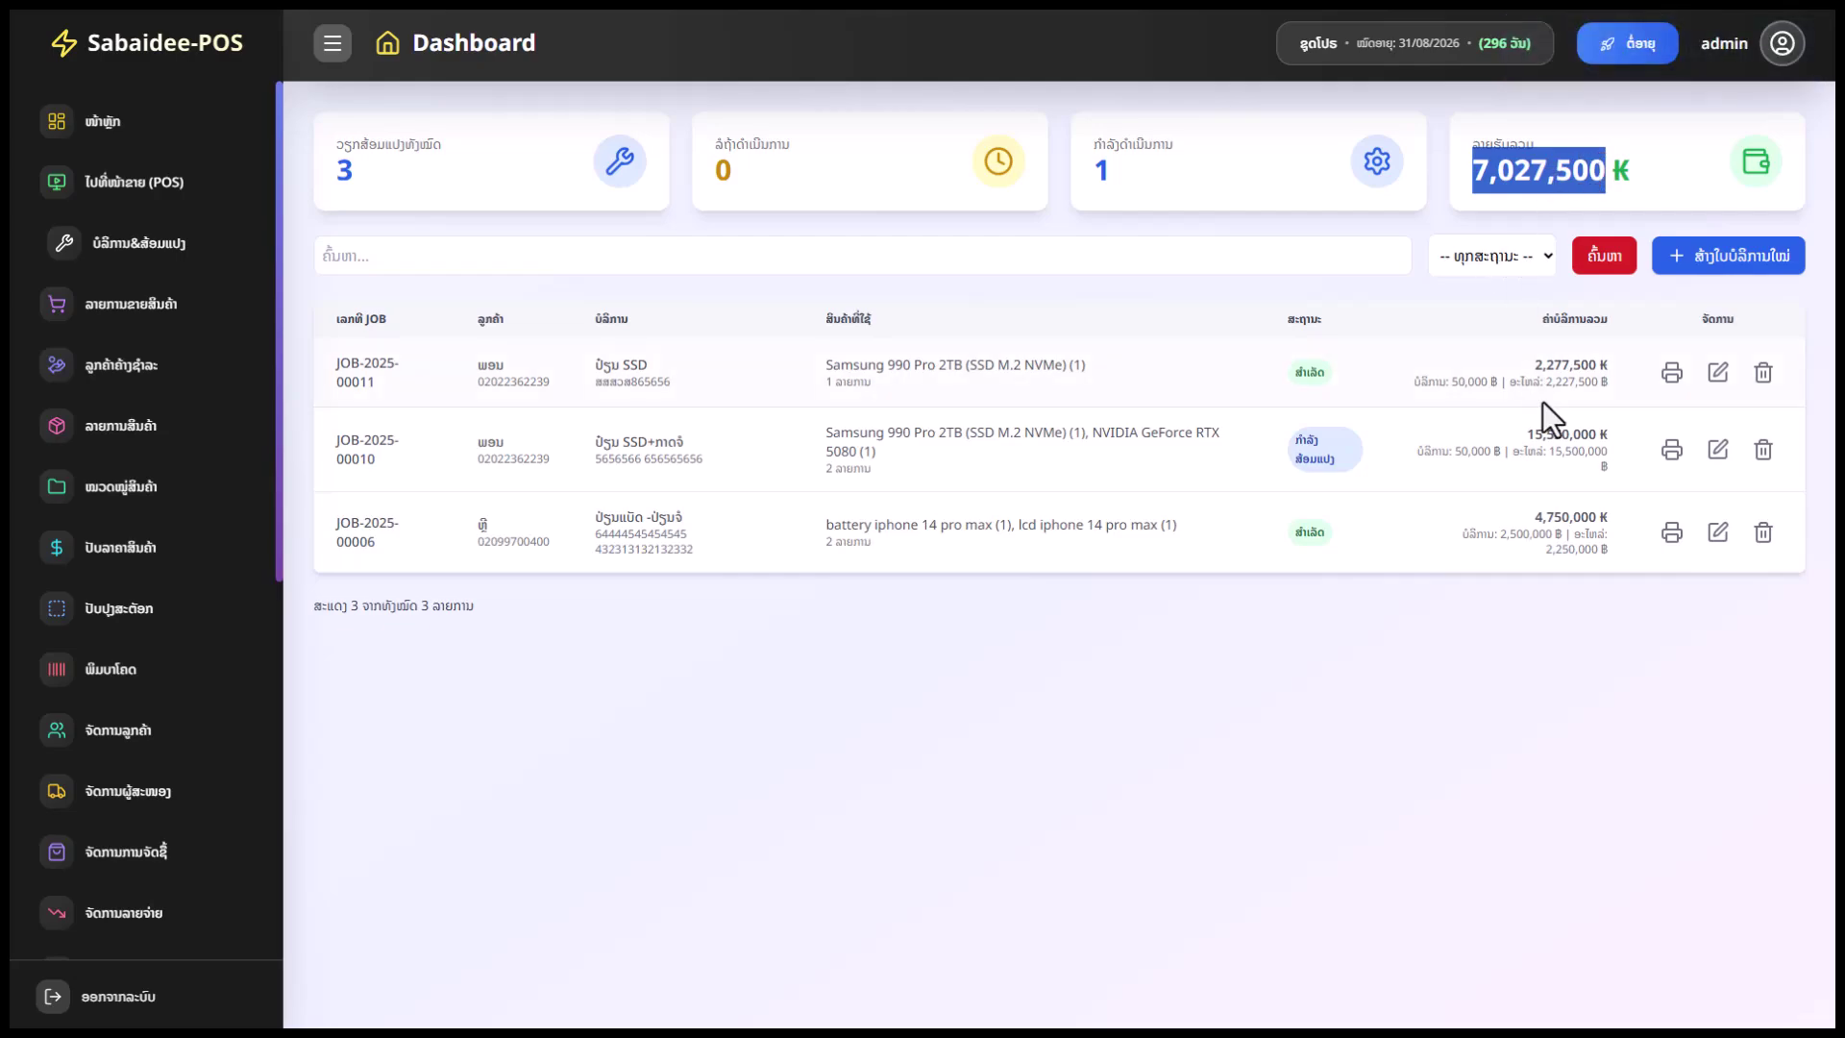
pyautogui.moveTo(1535, 368); pyautogui.dragTo(1569, 361)
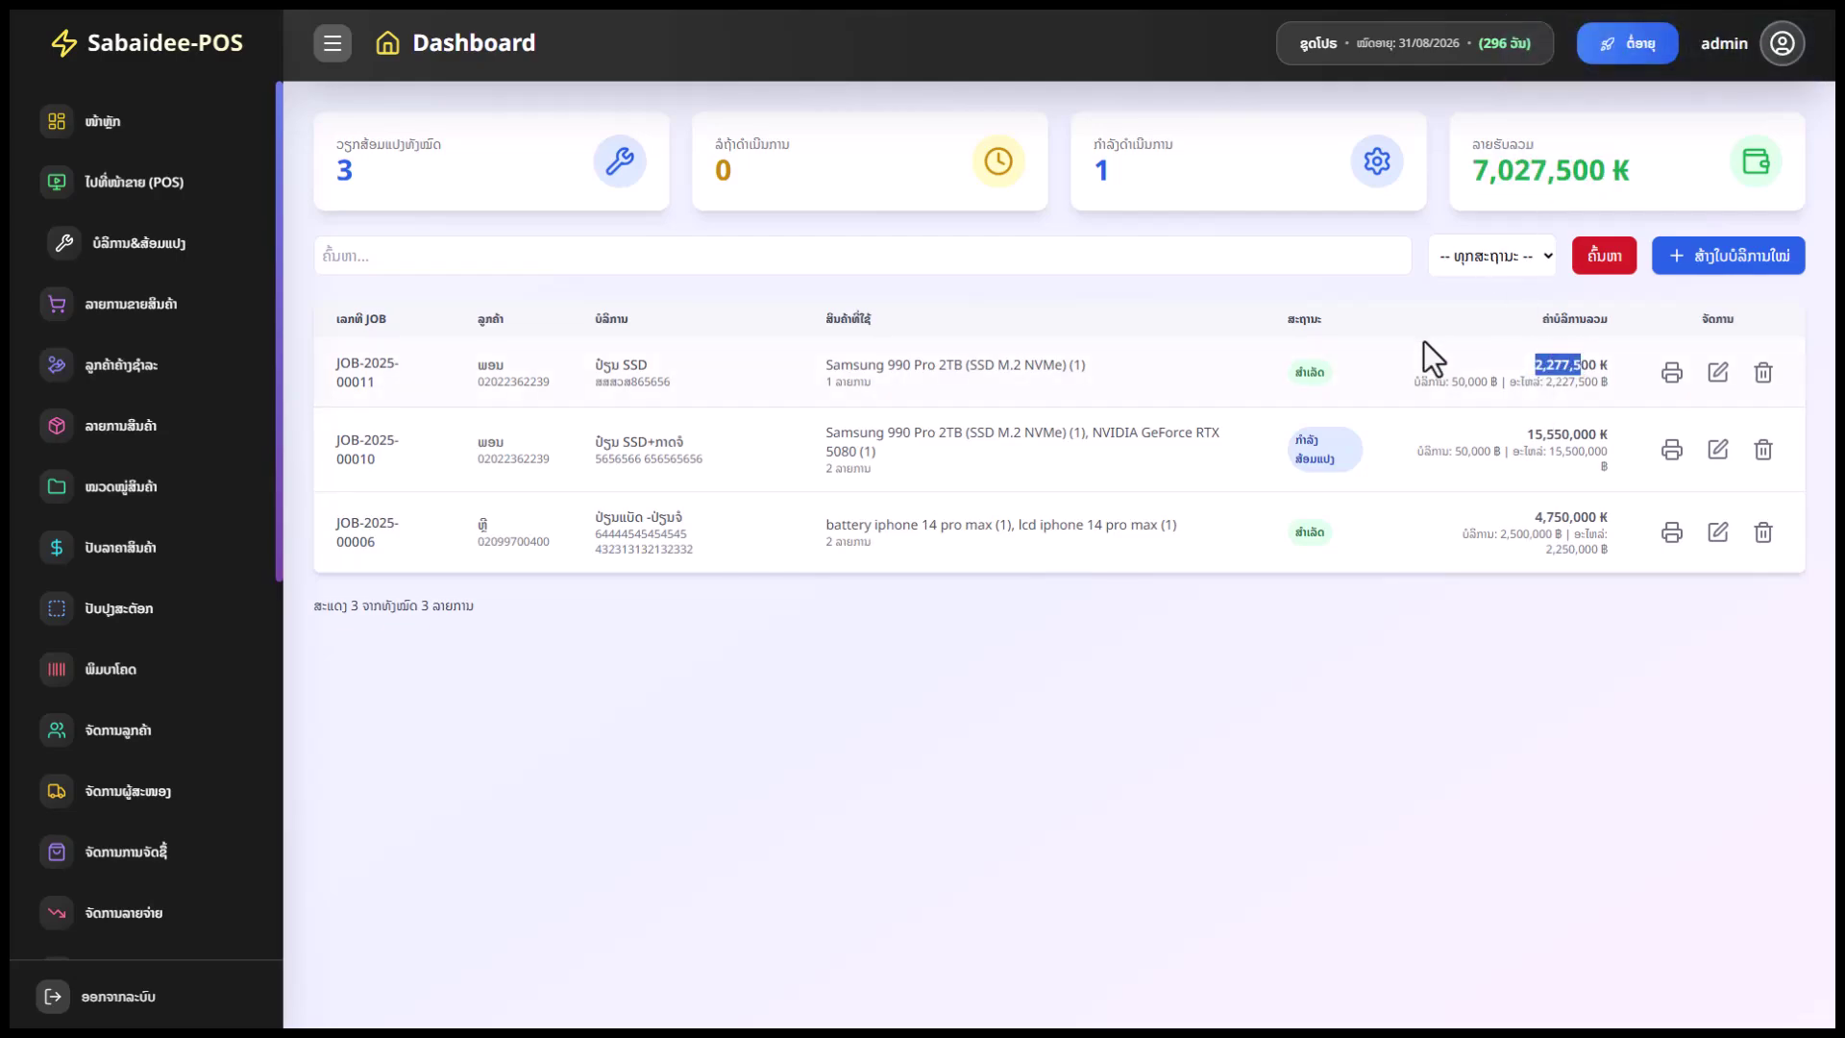
pyautogui.click(1321, 448)
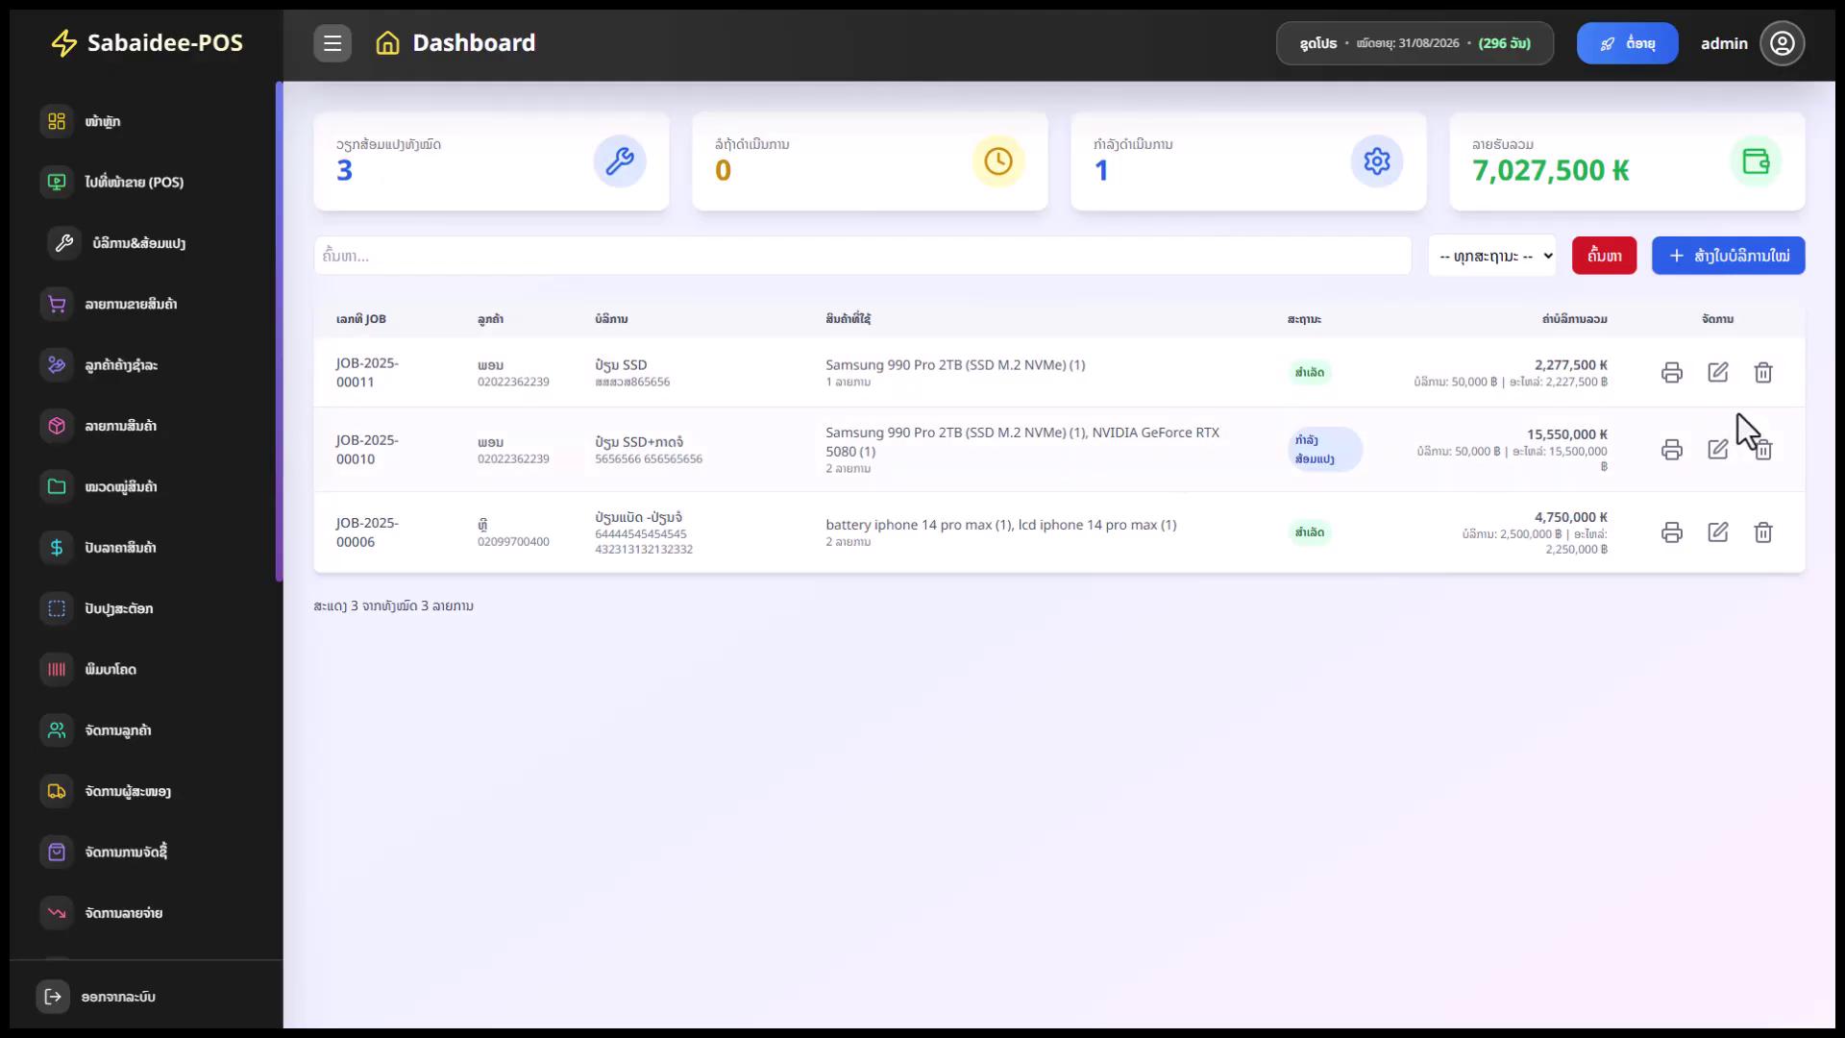
# Mark JOB-2025-00010 as ສຳເລັດ, check revenue reaching 20,888,000 ₭, then open the sales list
pyautogui.click(1718, 452)
pyautogui.scroll(-3, 1557, 851)
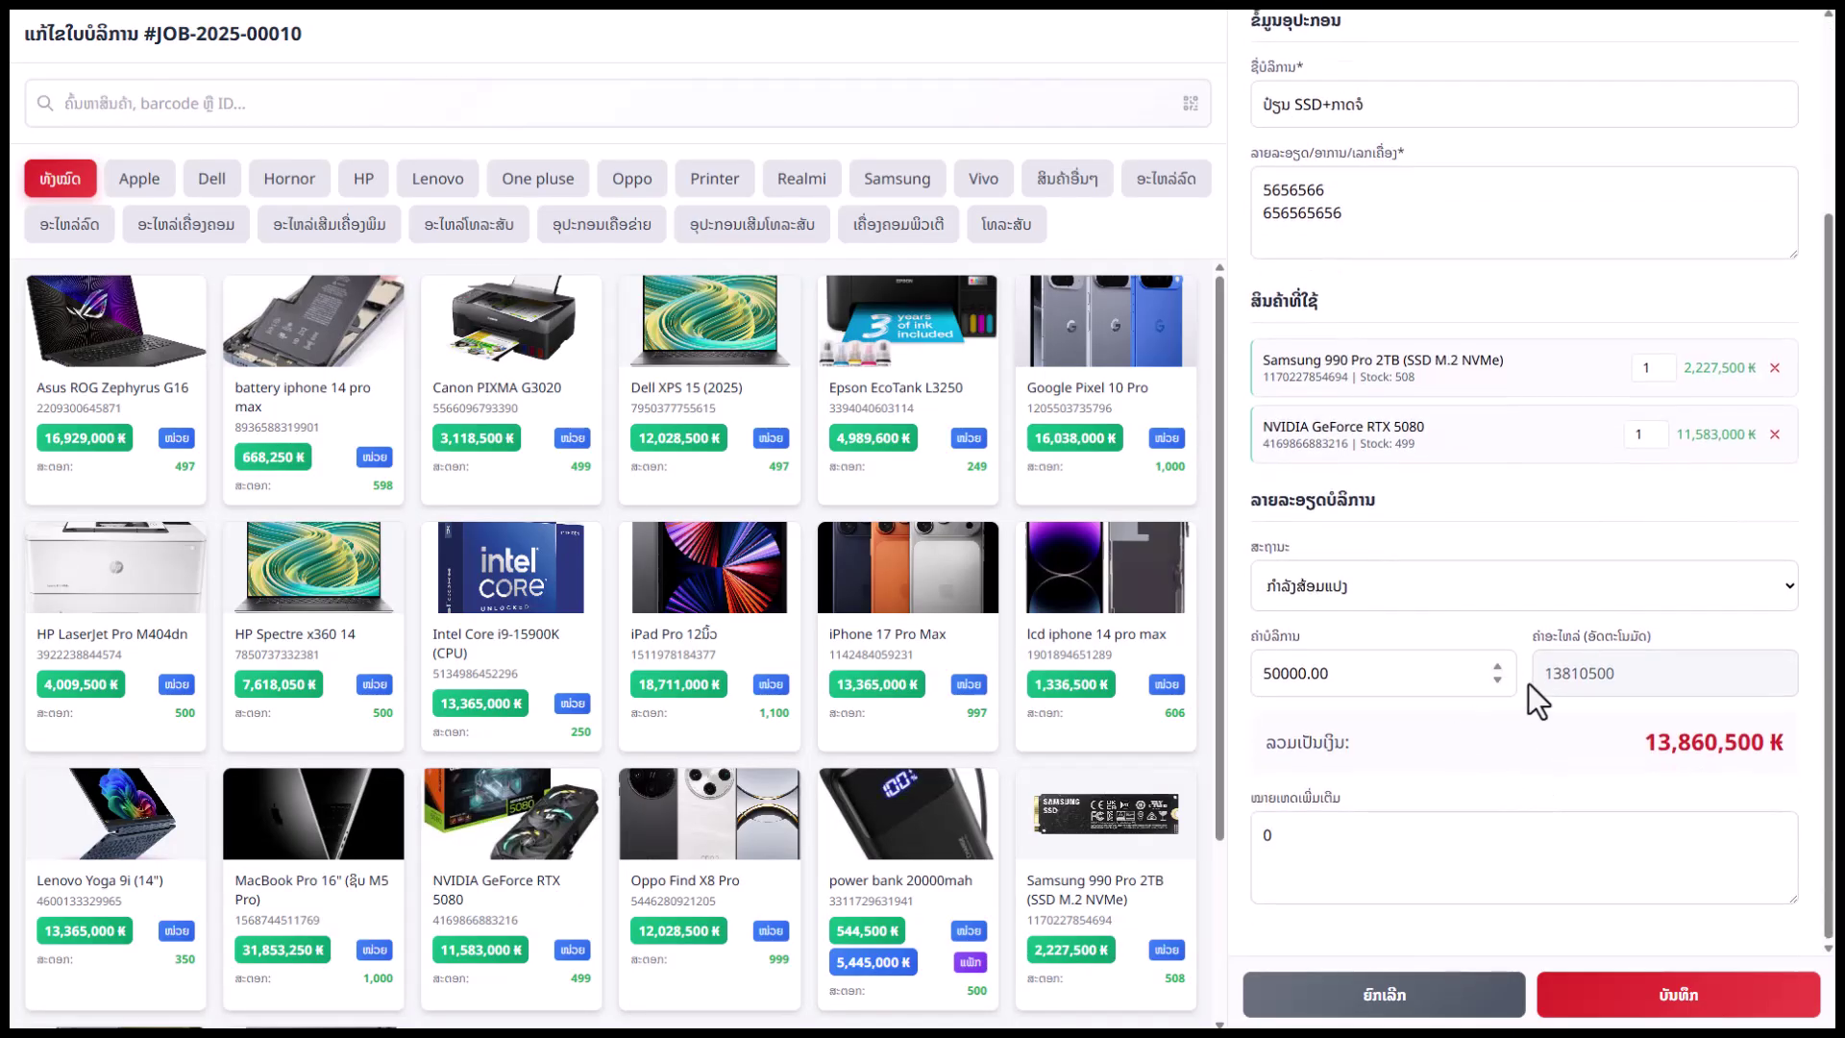
pyautogui.click(1513, 585)
pyautogui.click(1485, 694)
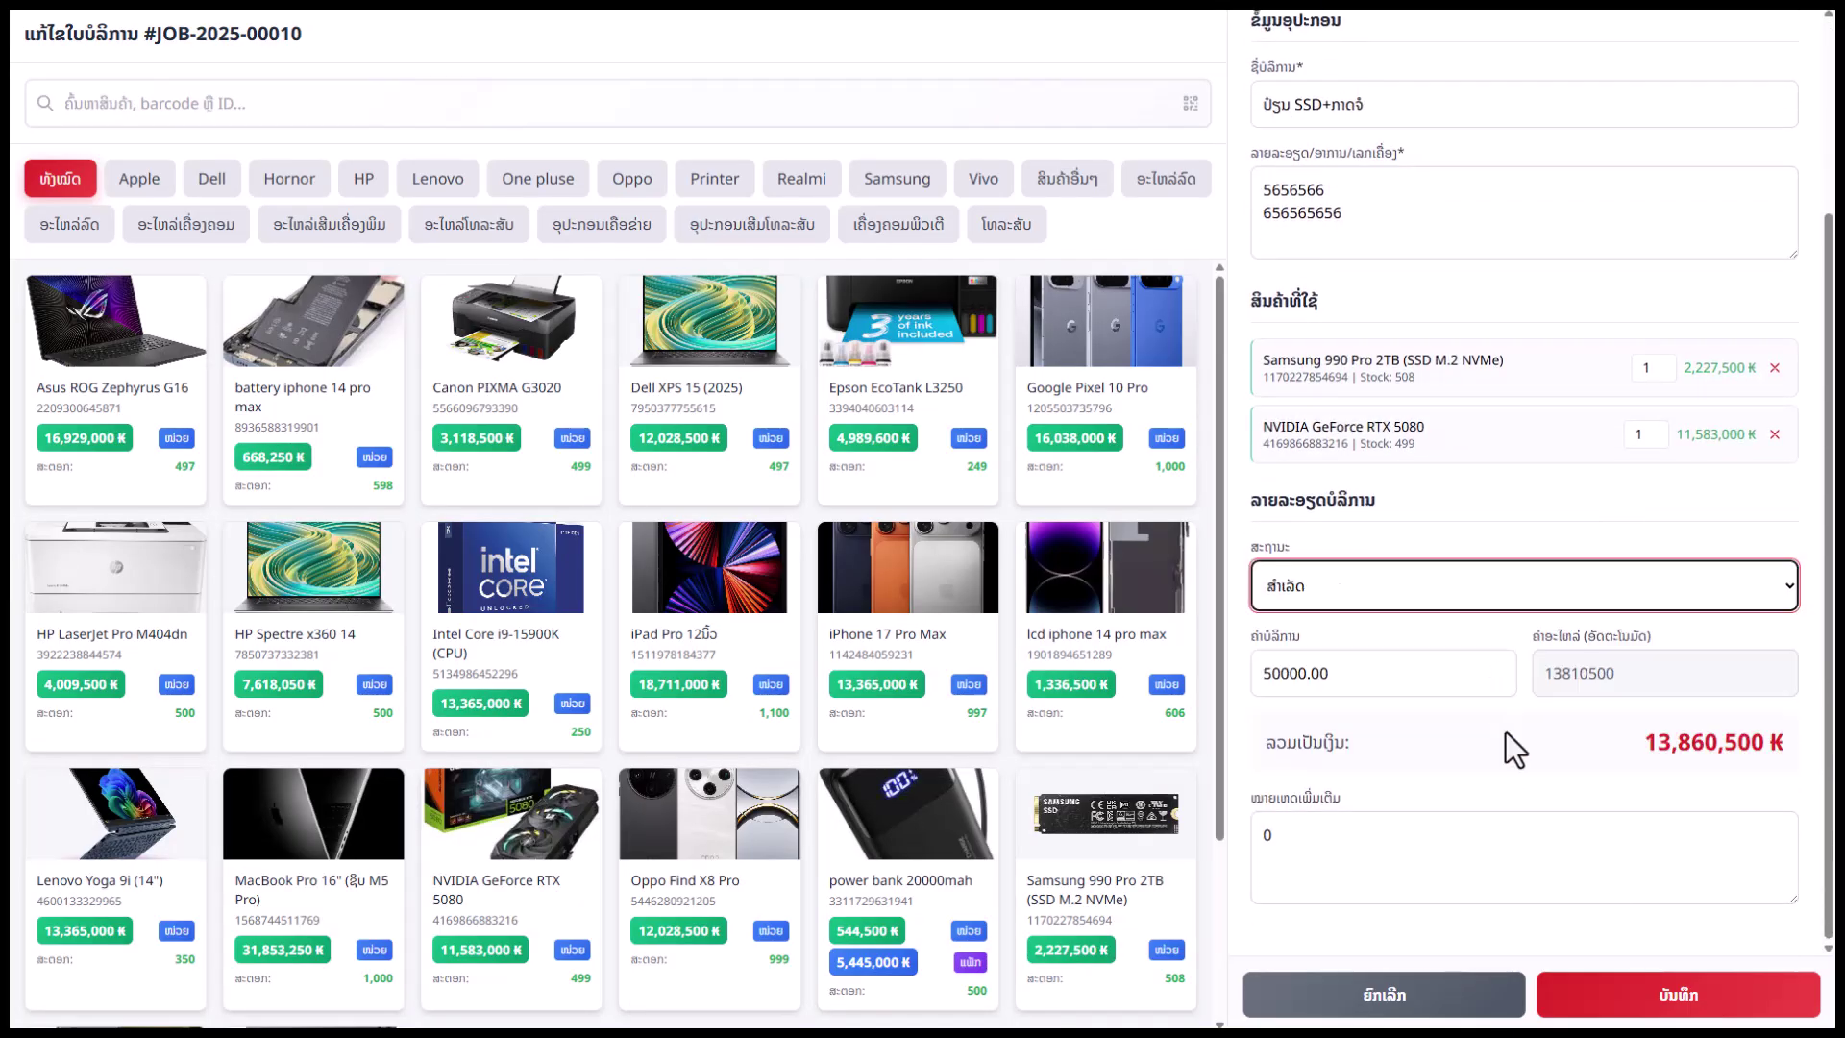
pyautogui.click(1679, 995)
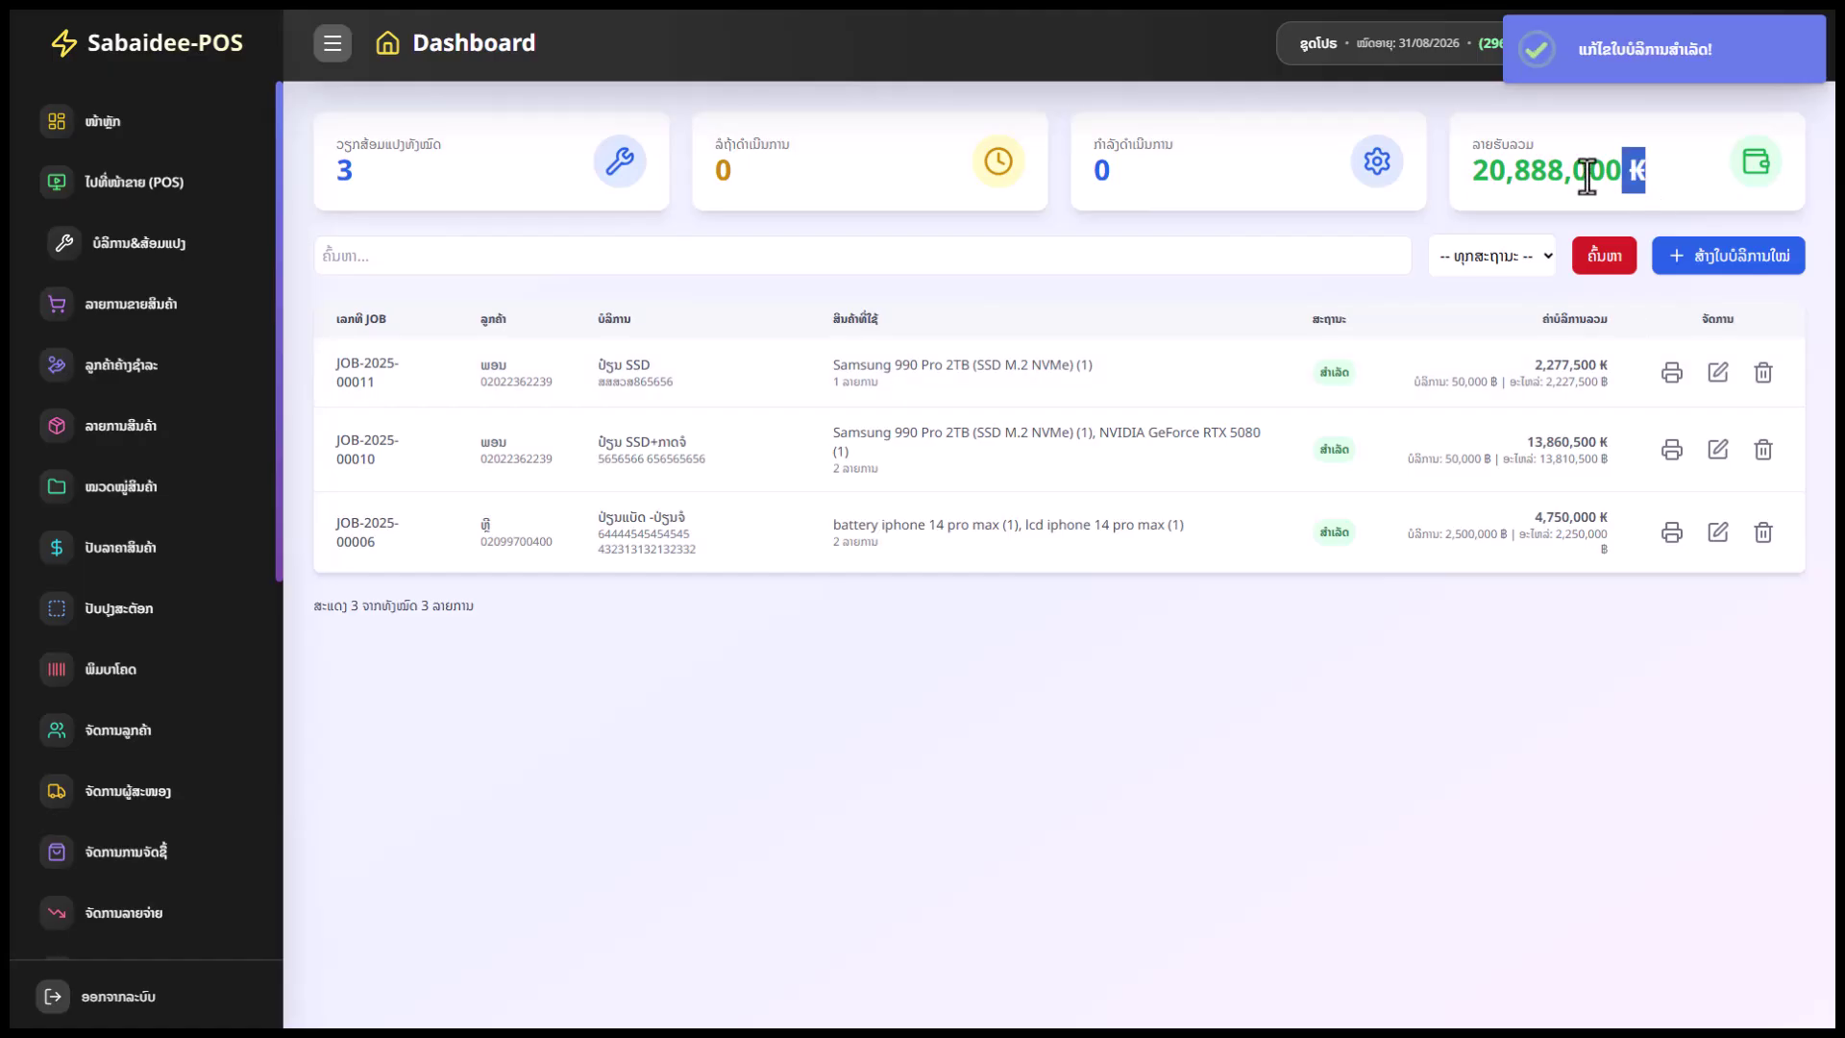
pyautogui.moveTo(1588, 176); pyautogui.dragTo(1496, 170)
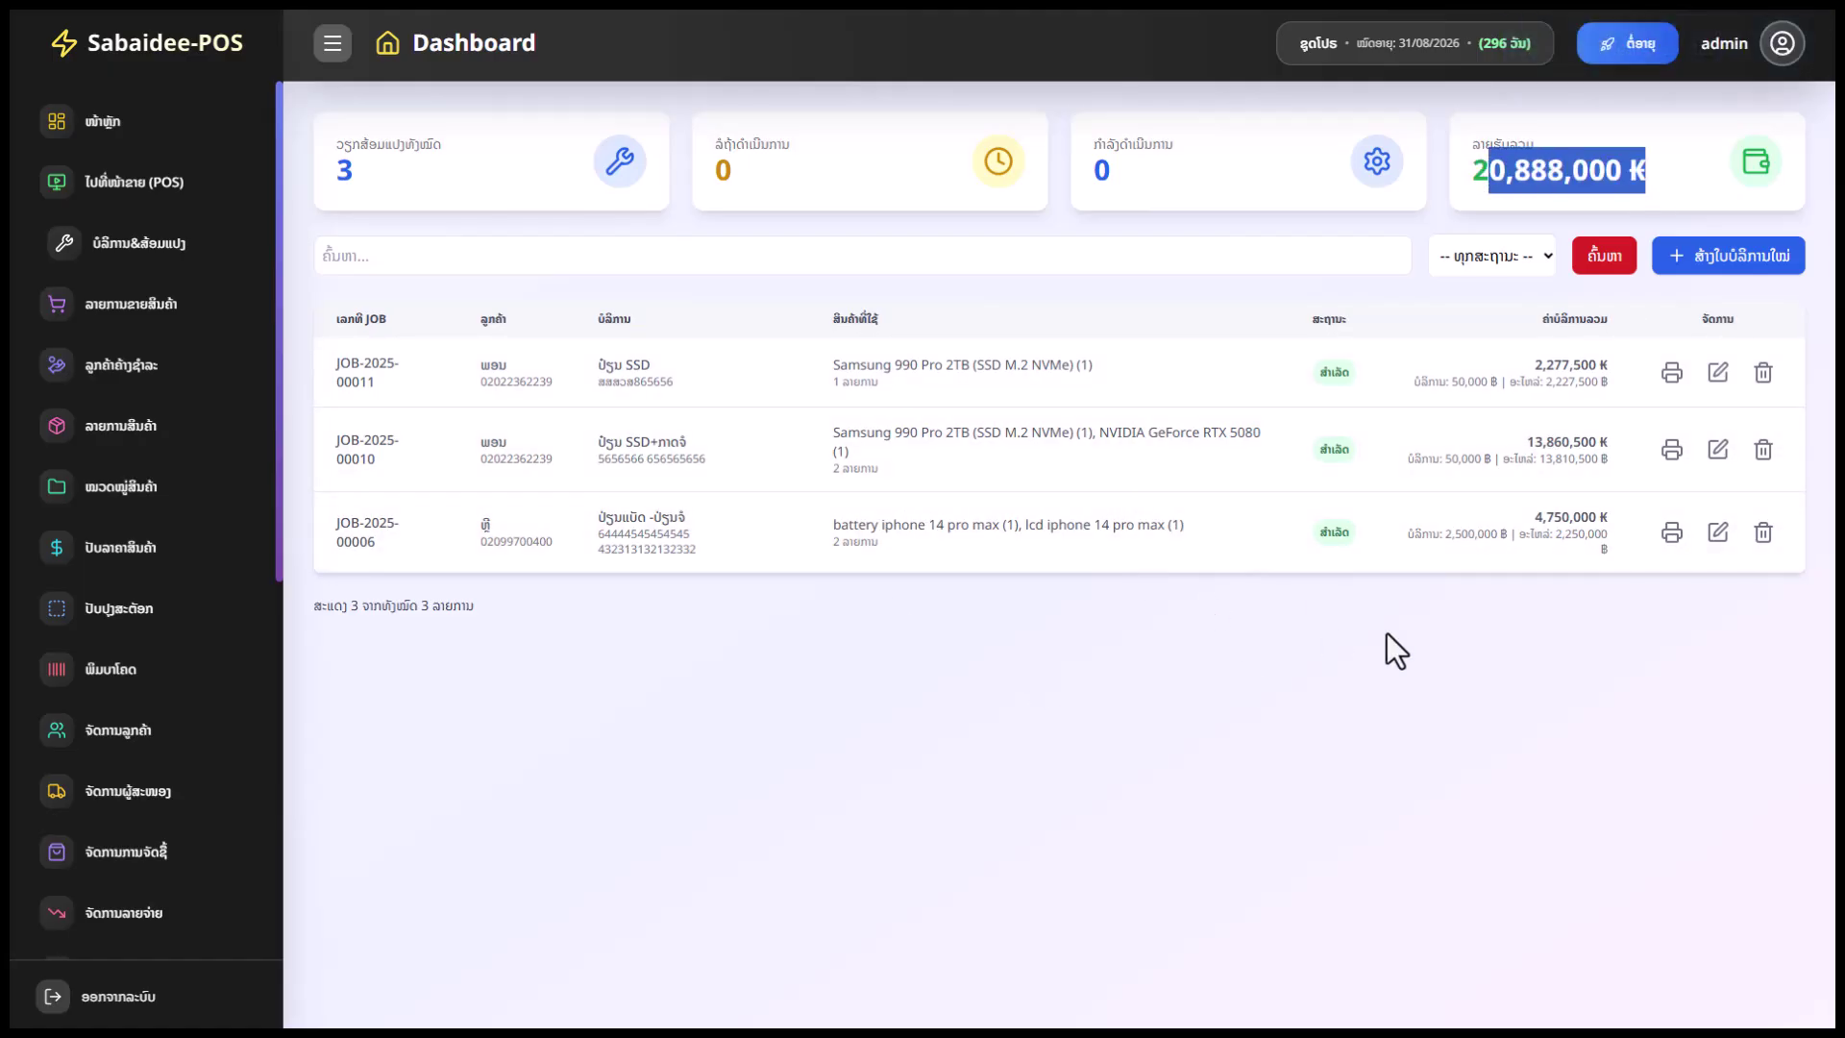
pyautogui.click(1252, 450)
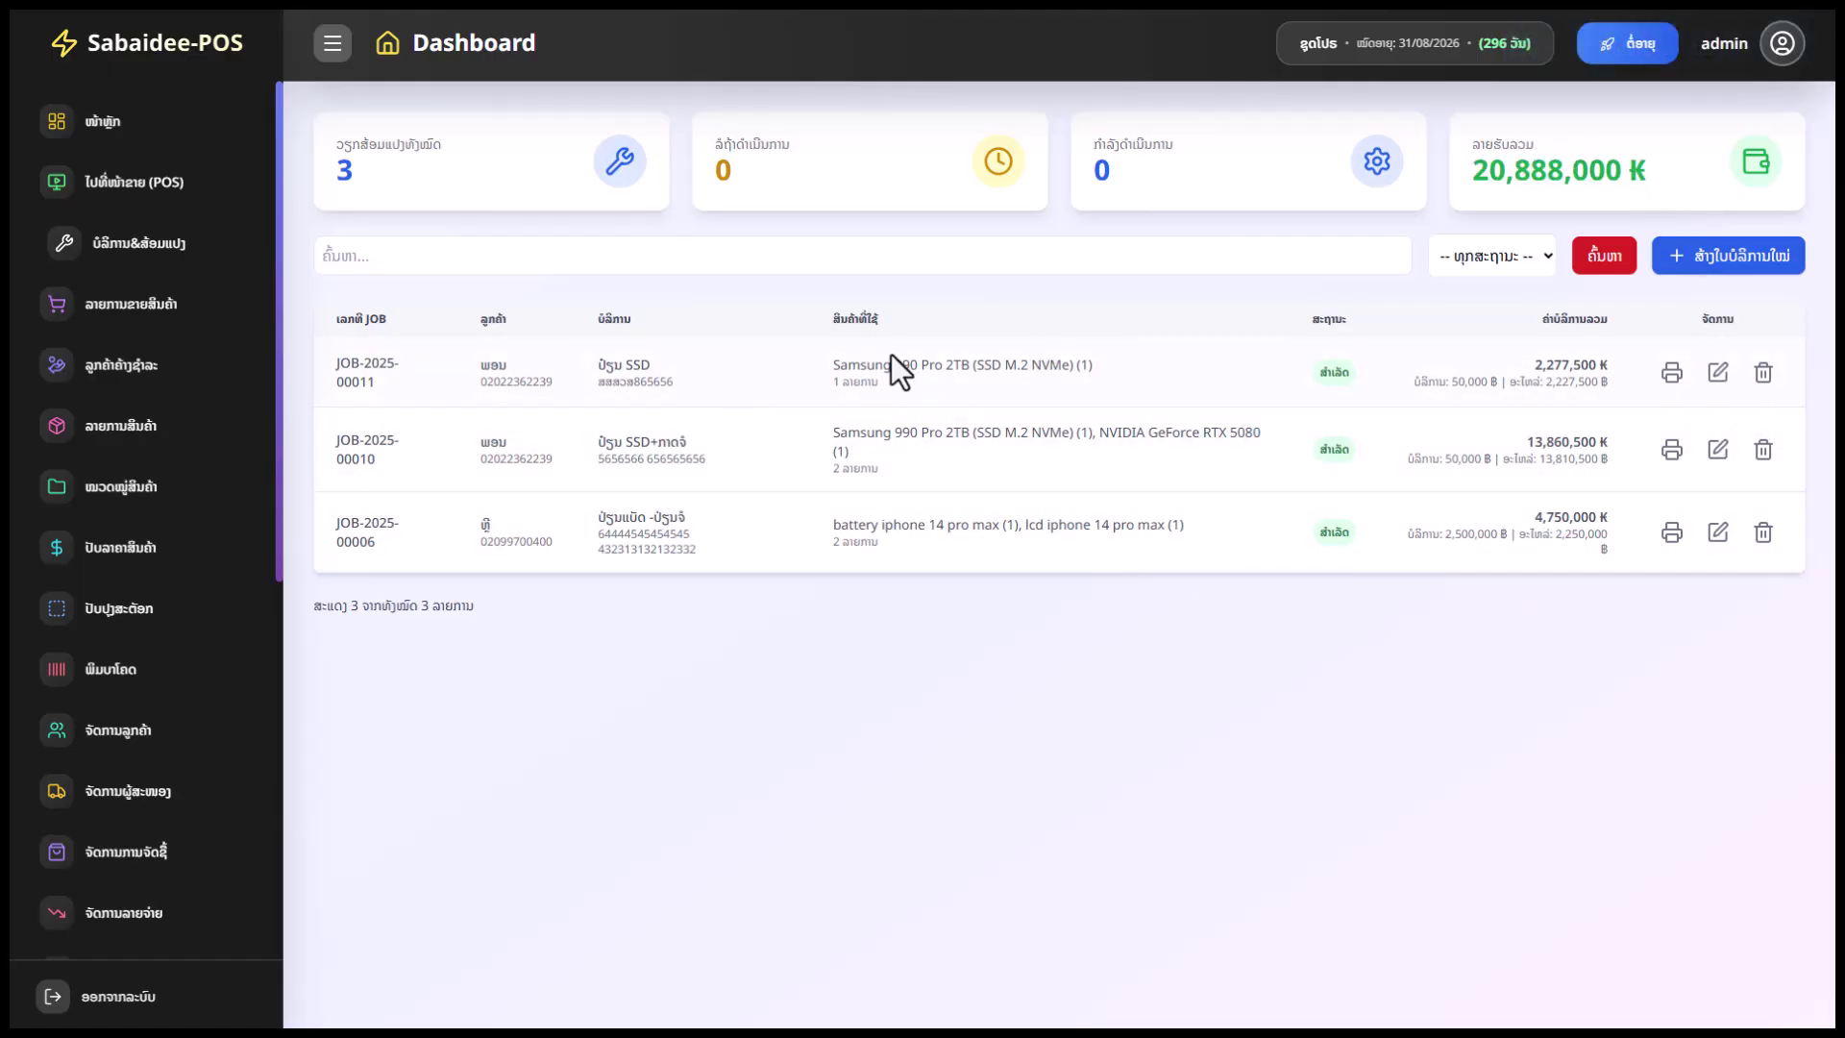
pyautogui.click(147, 319)
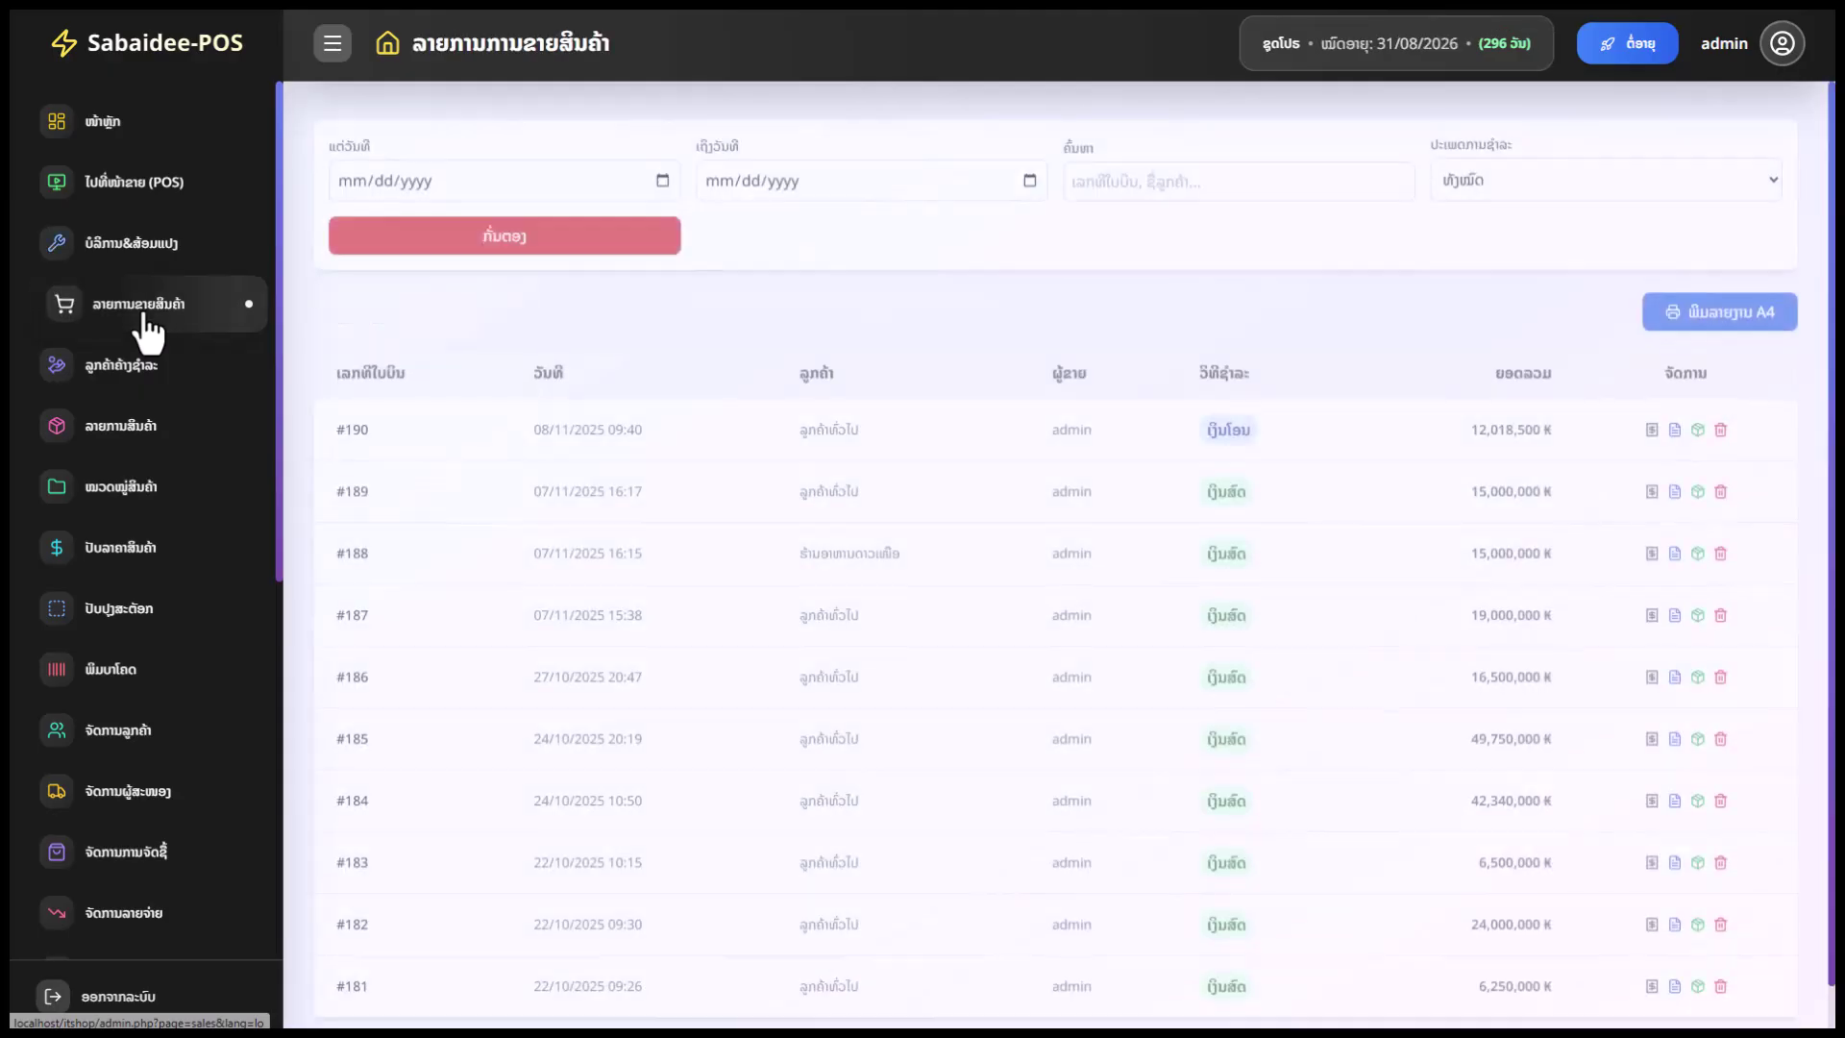
# Check the empty unpaid-sales list, then open the product list and note the power bank's unit price
pyautogui.click(179, 365)
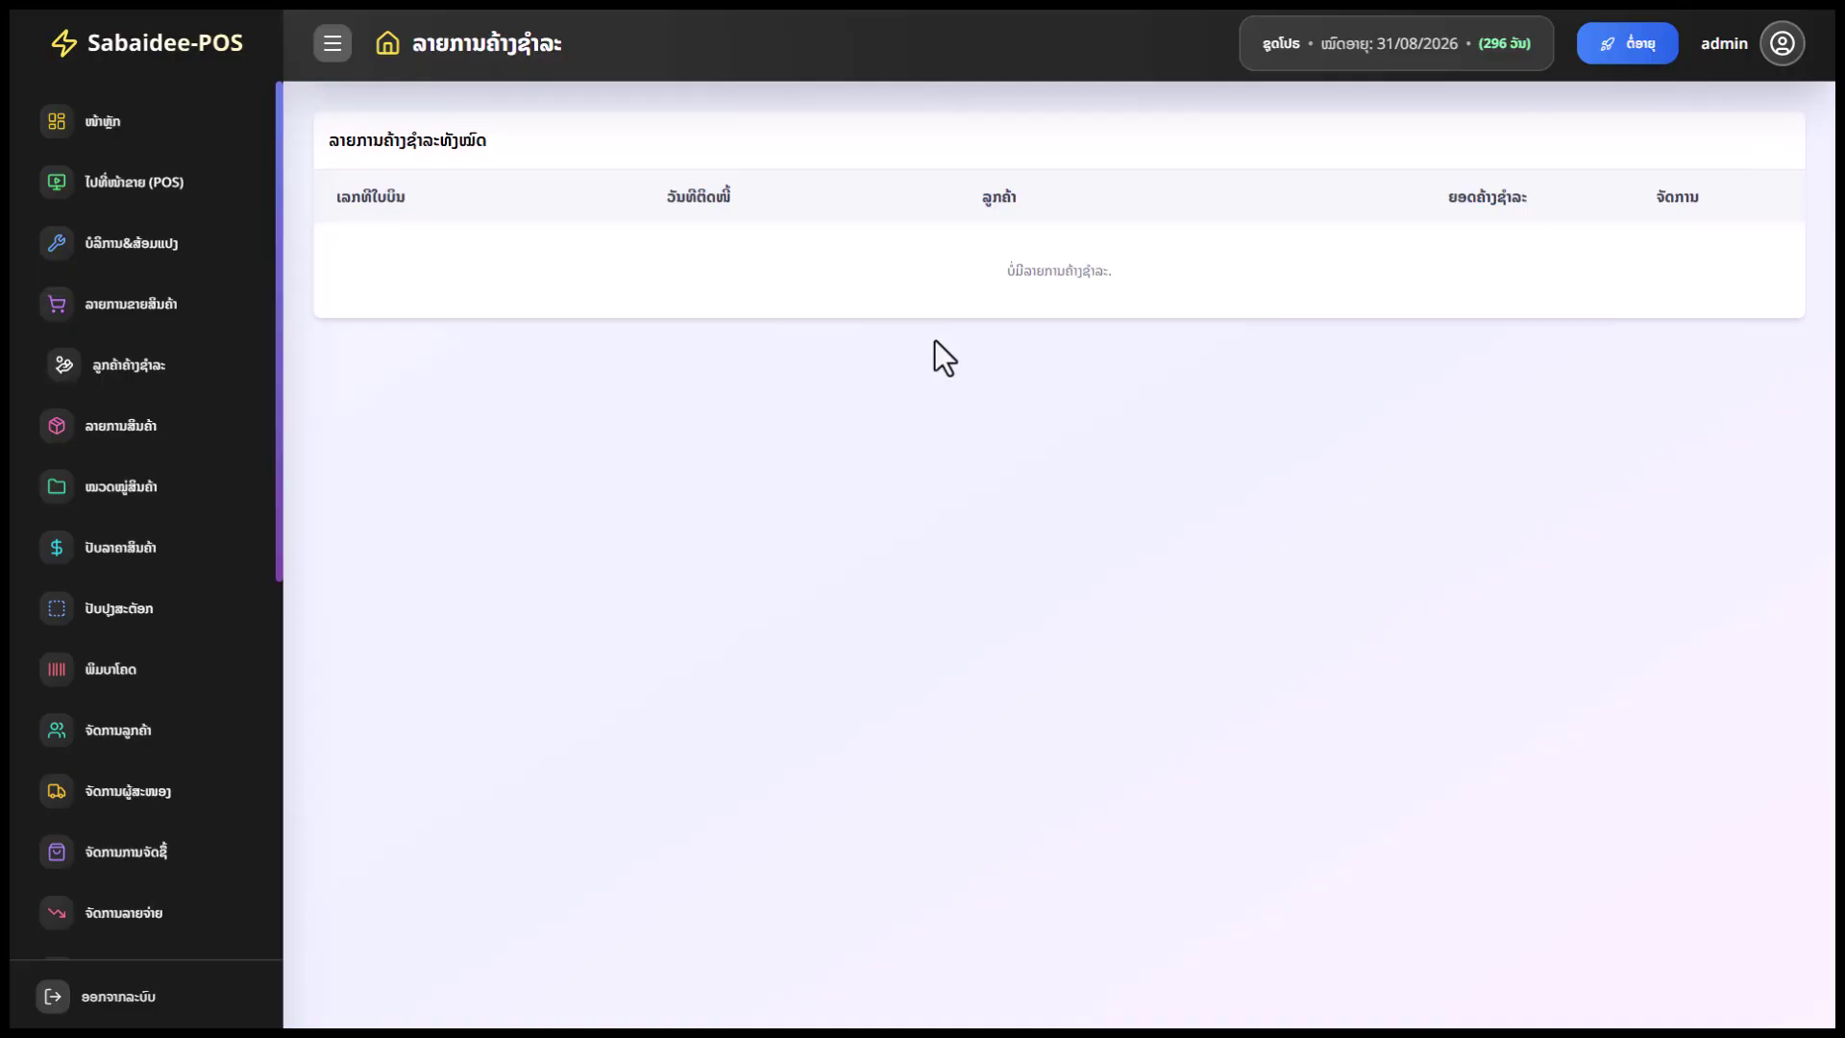
pyautogui.click(136, 437)
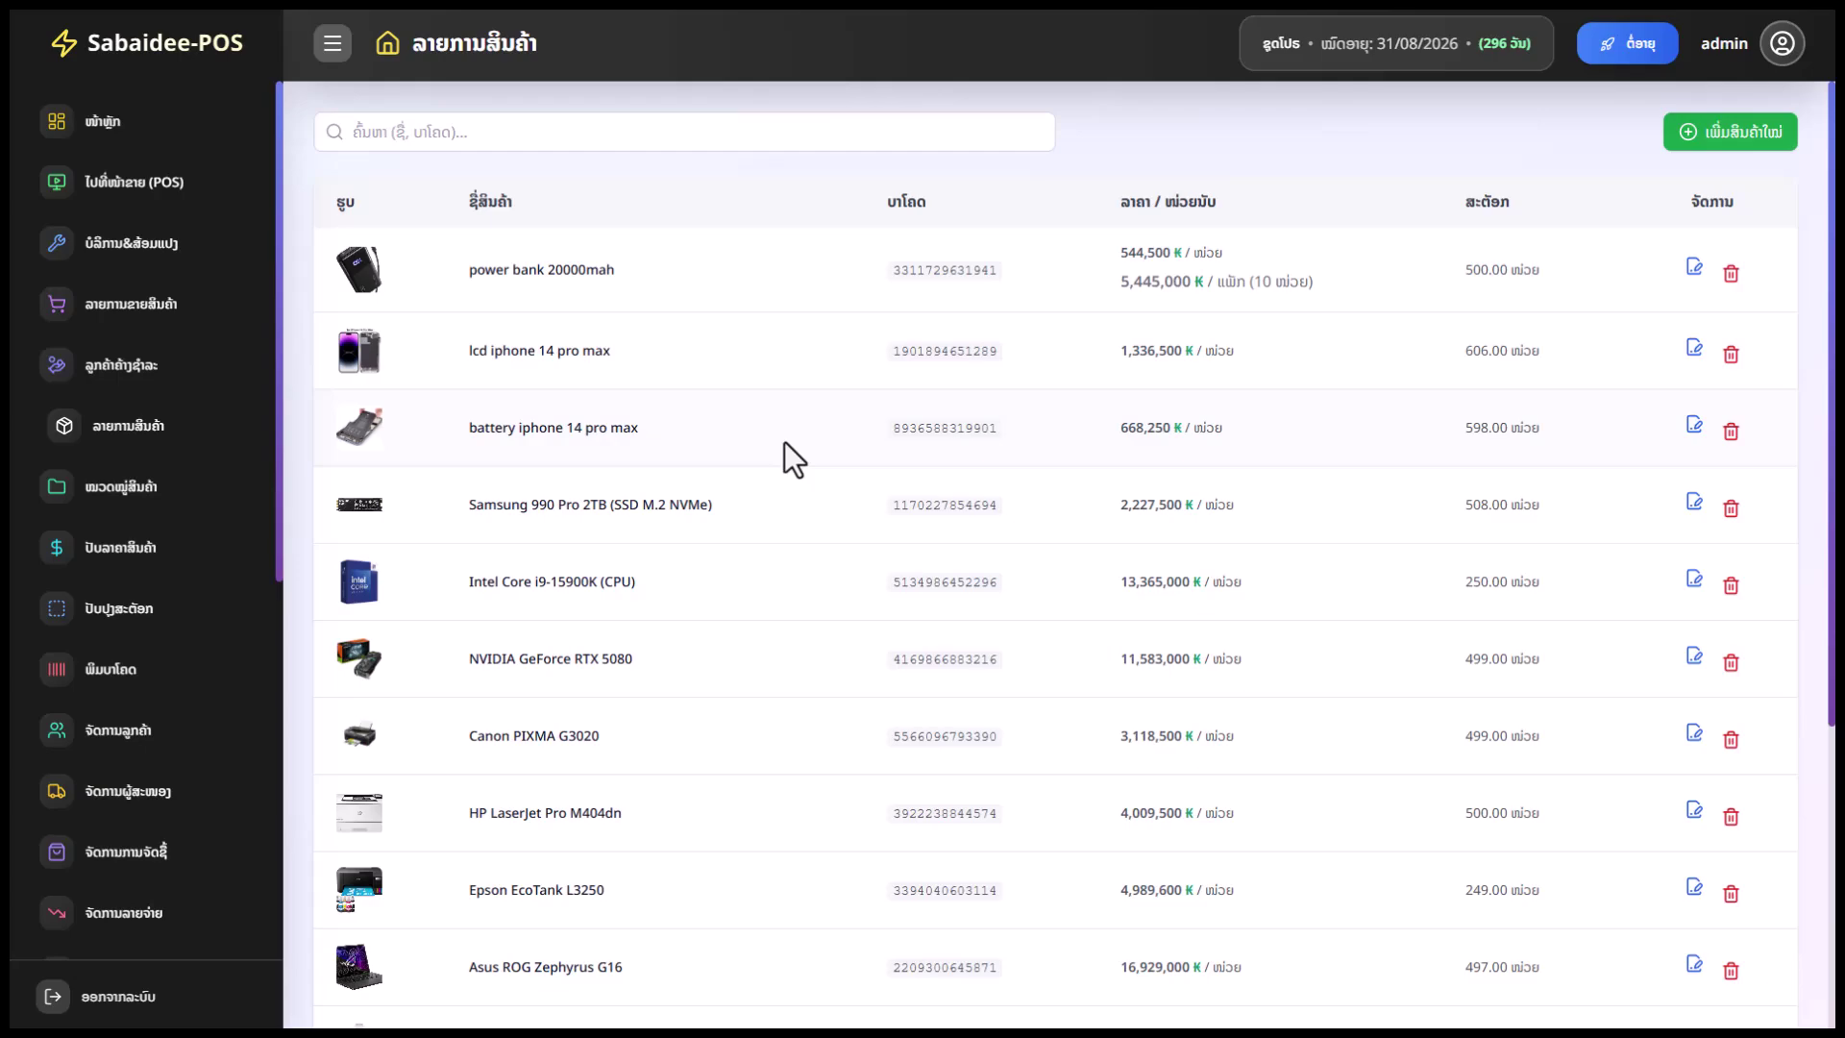
pyautogui.moveTo(1228, 253); pyautogui.dragTo(1157, 252)
pyautogui.click(1358, 290)
pyautogui.click(1694, 268)
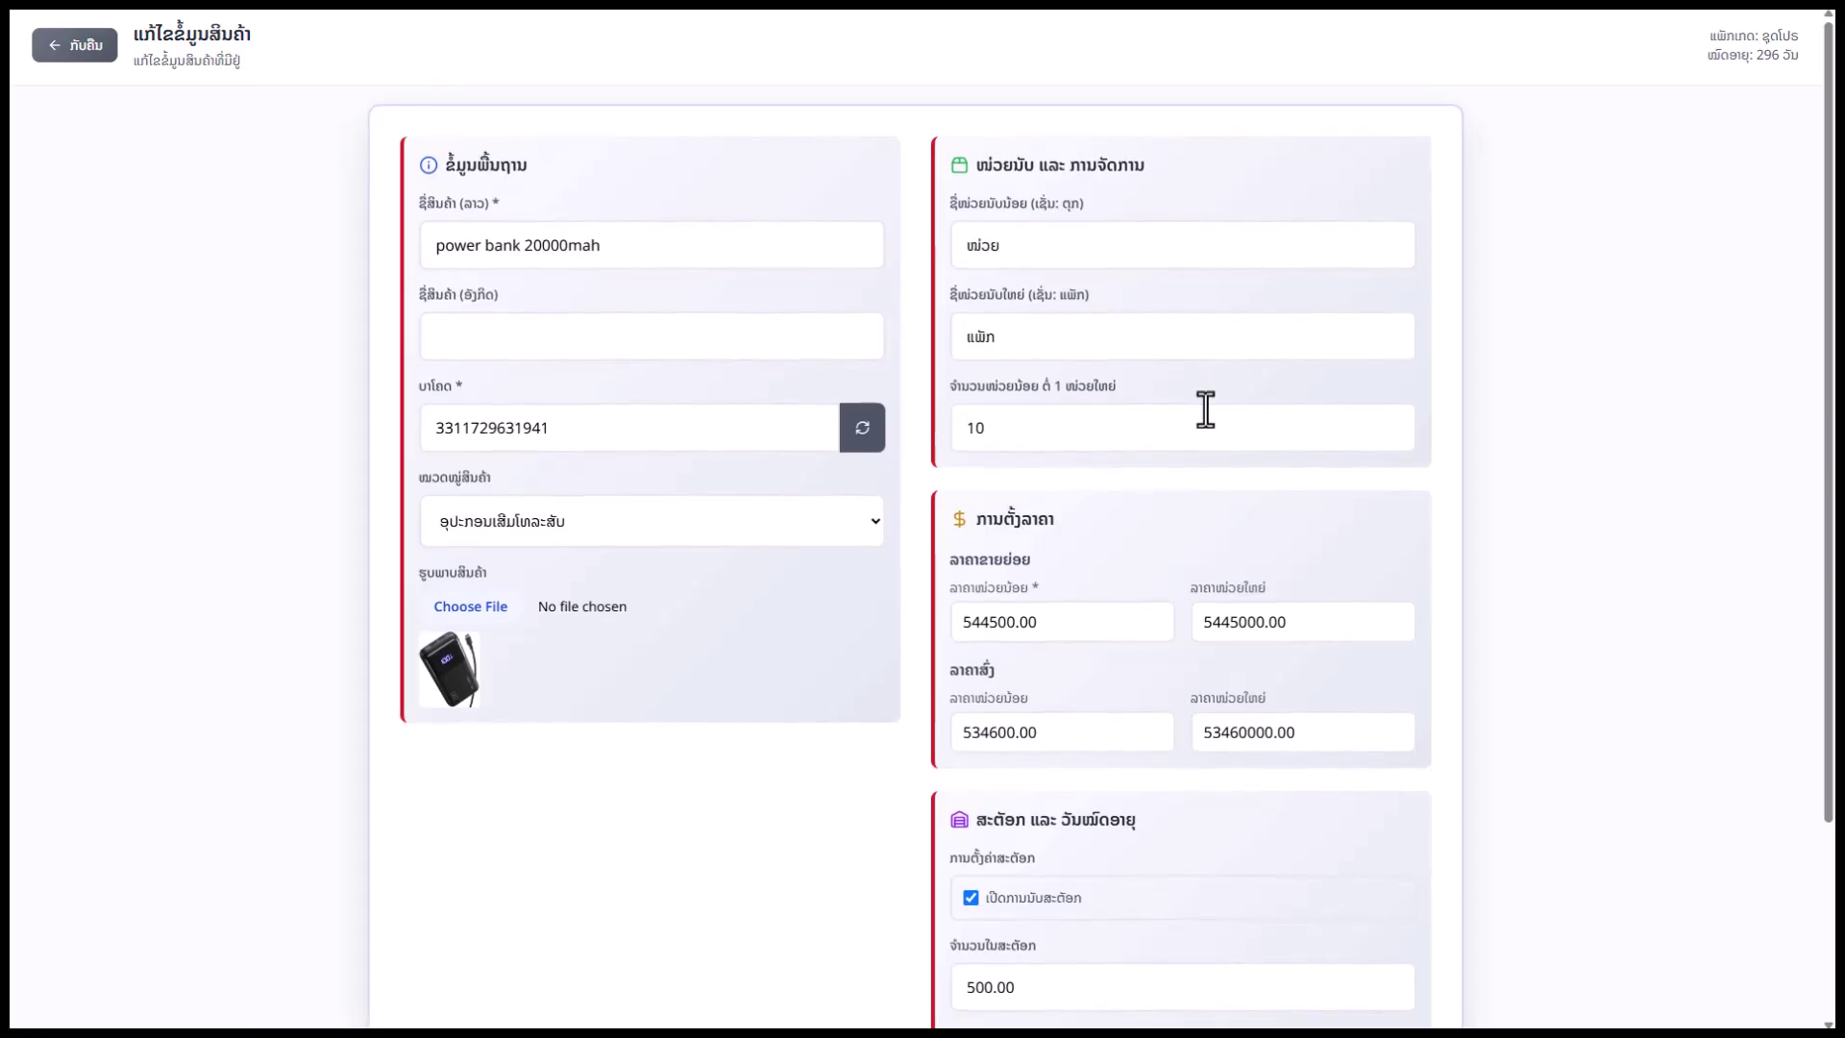
pyautogui.moveTo(643, 256); pyautogui.dragTo(400, 263)
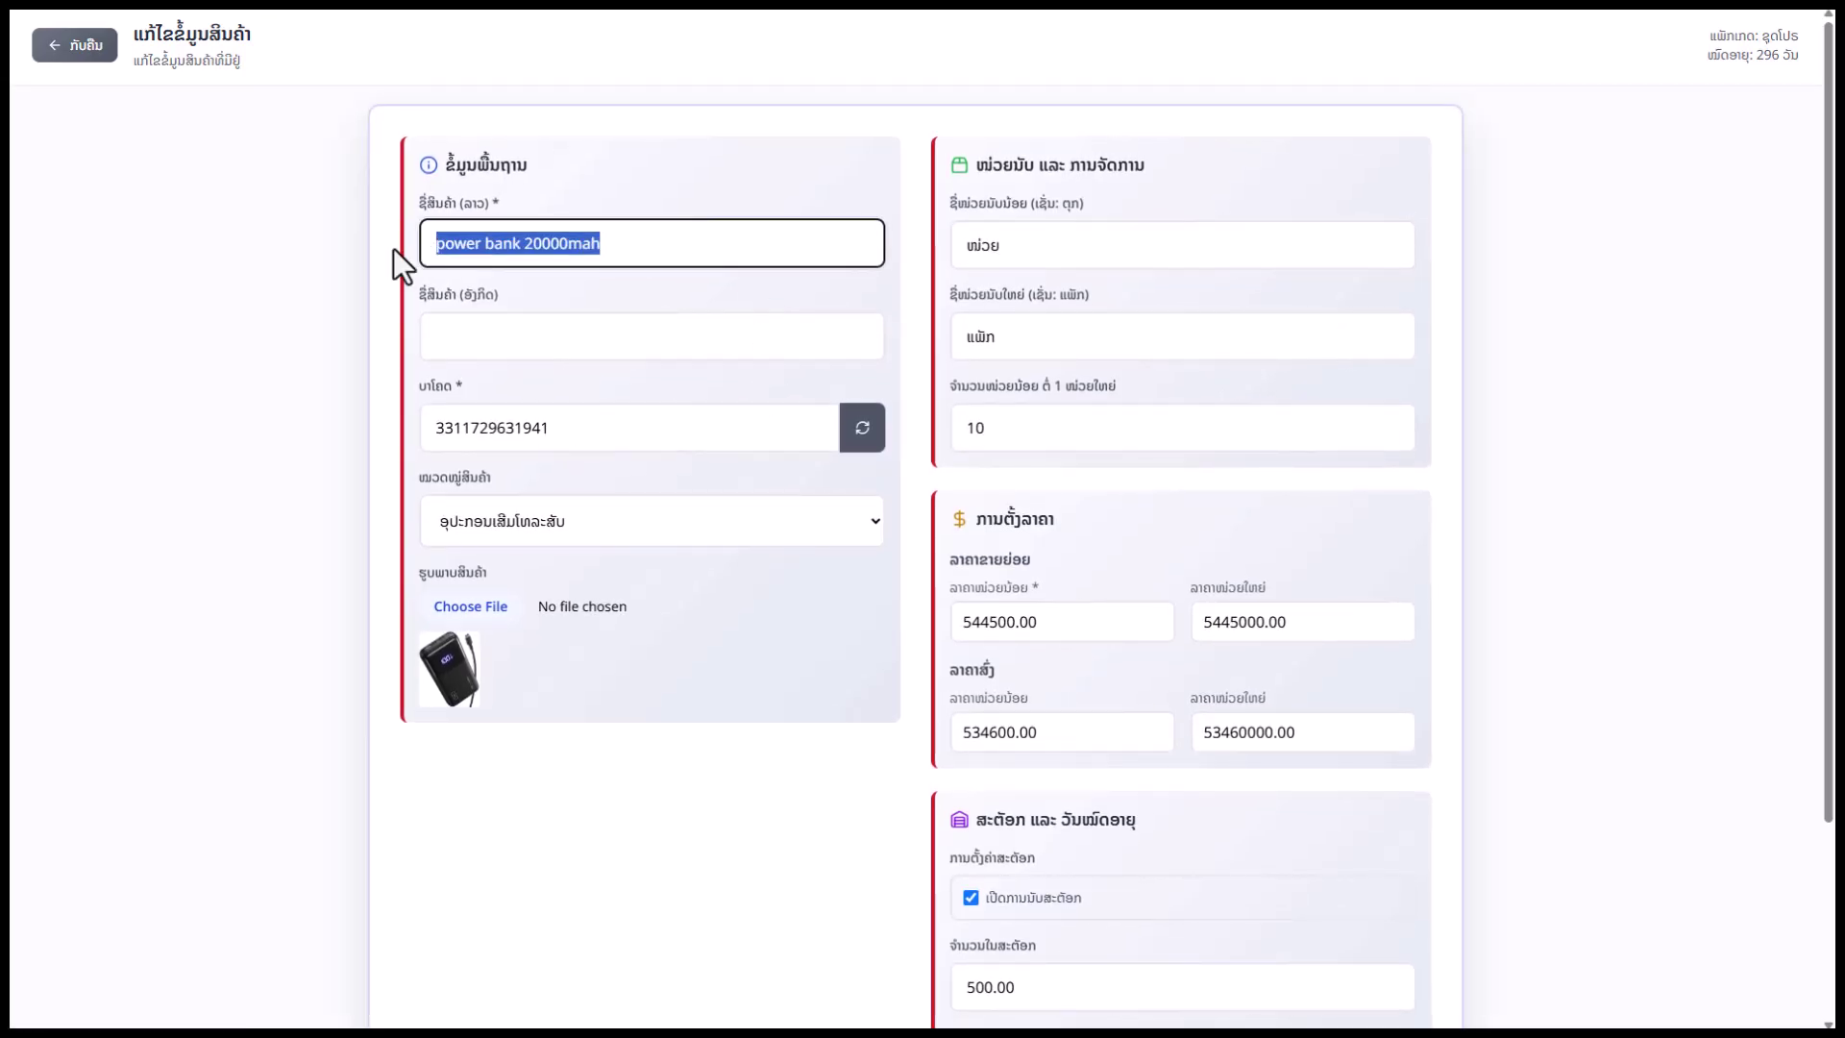
pyautogui.click(791, 424)
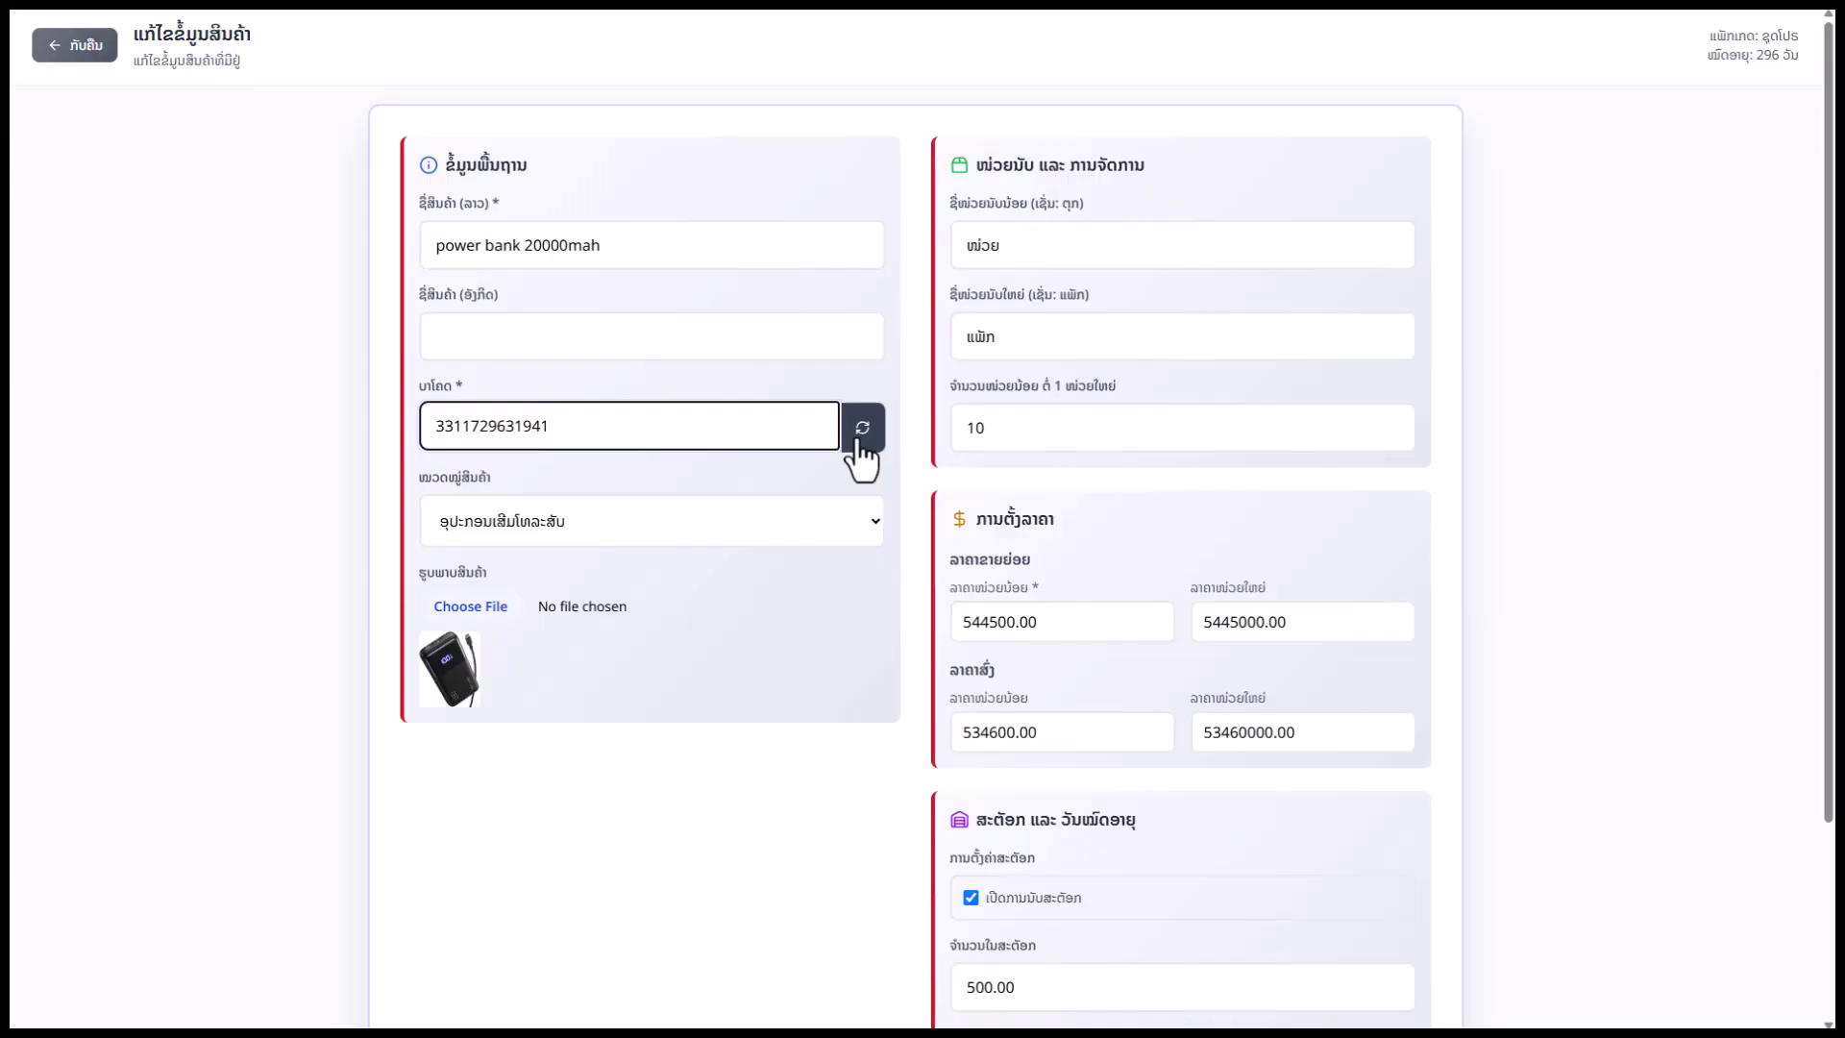
pyautogui.moveTo(550, 429); pyautogui.dragTo(431, 426)
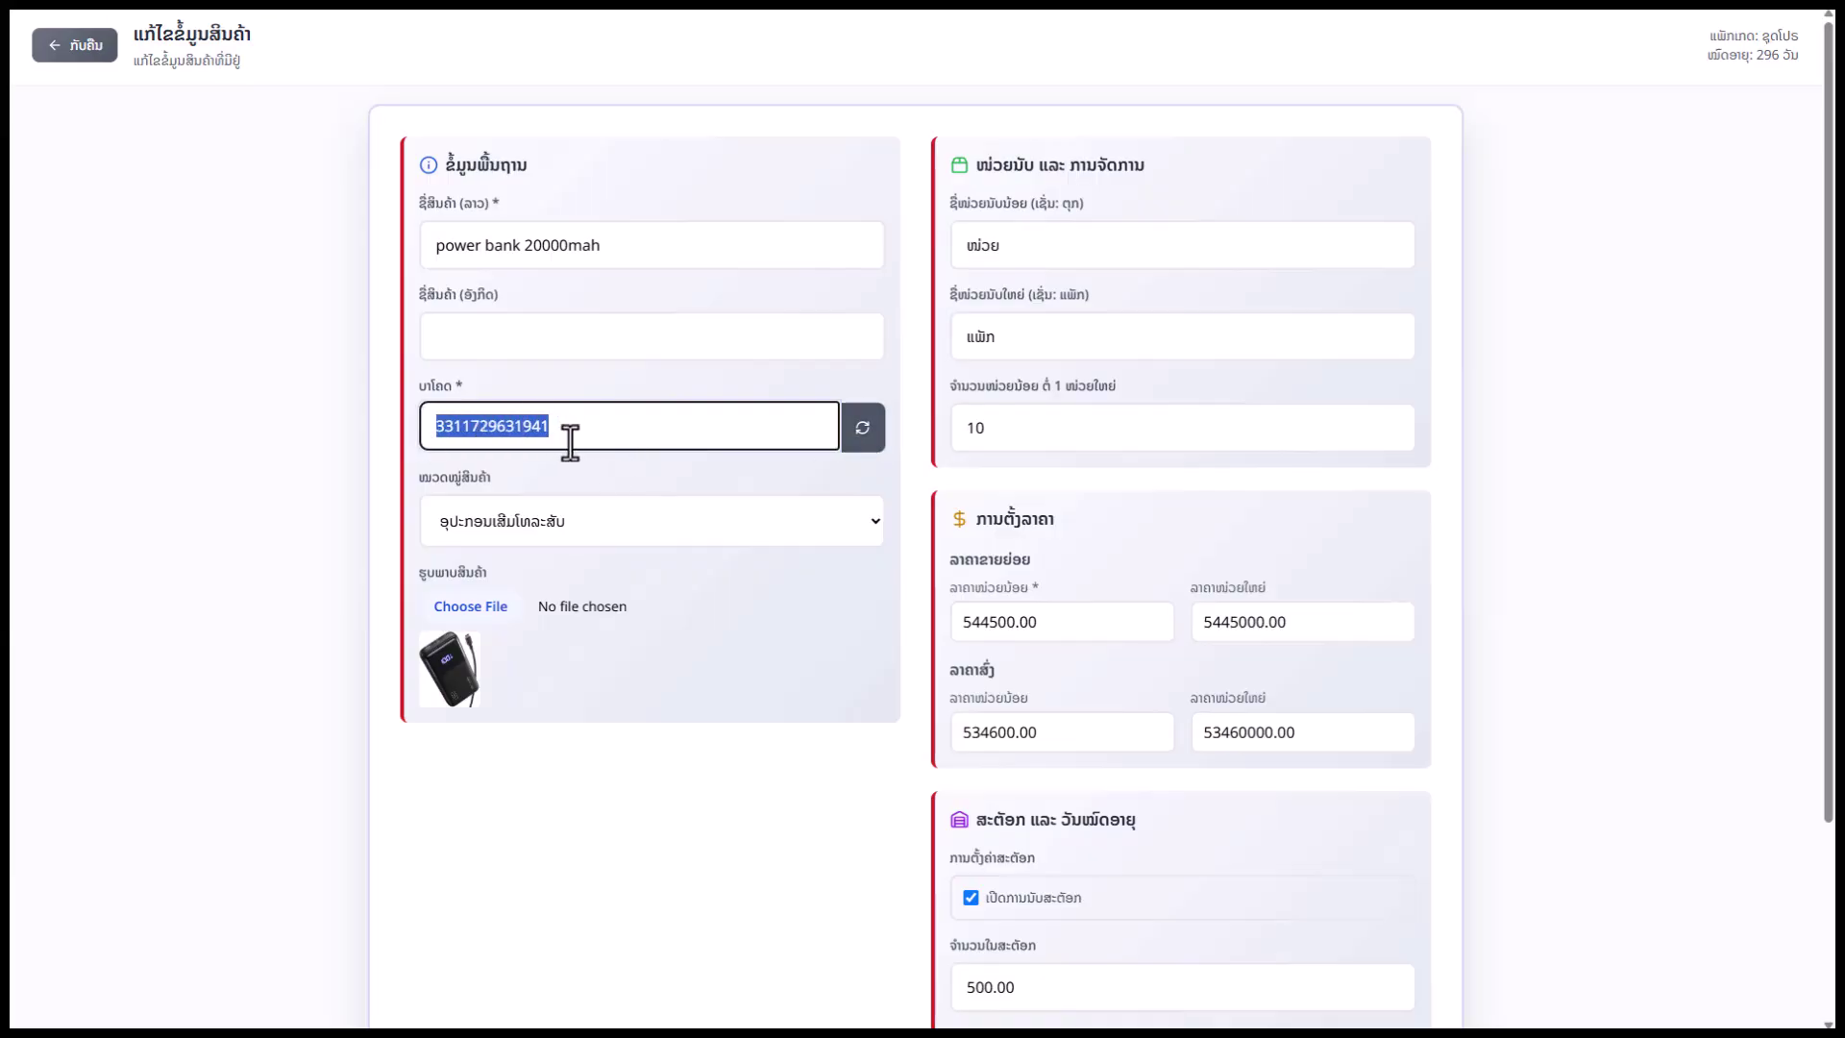
pyautogui.click(644, 511)
pyautogui.click(644, 511)
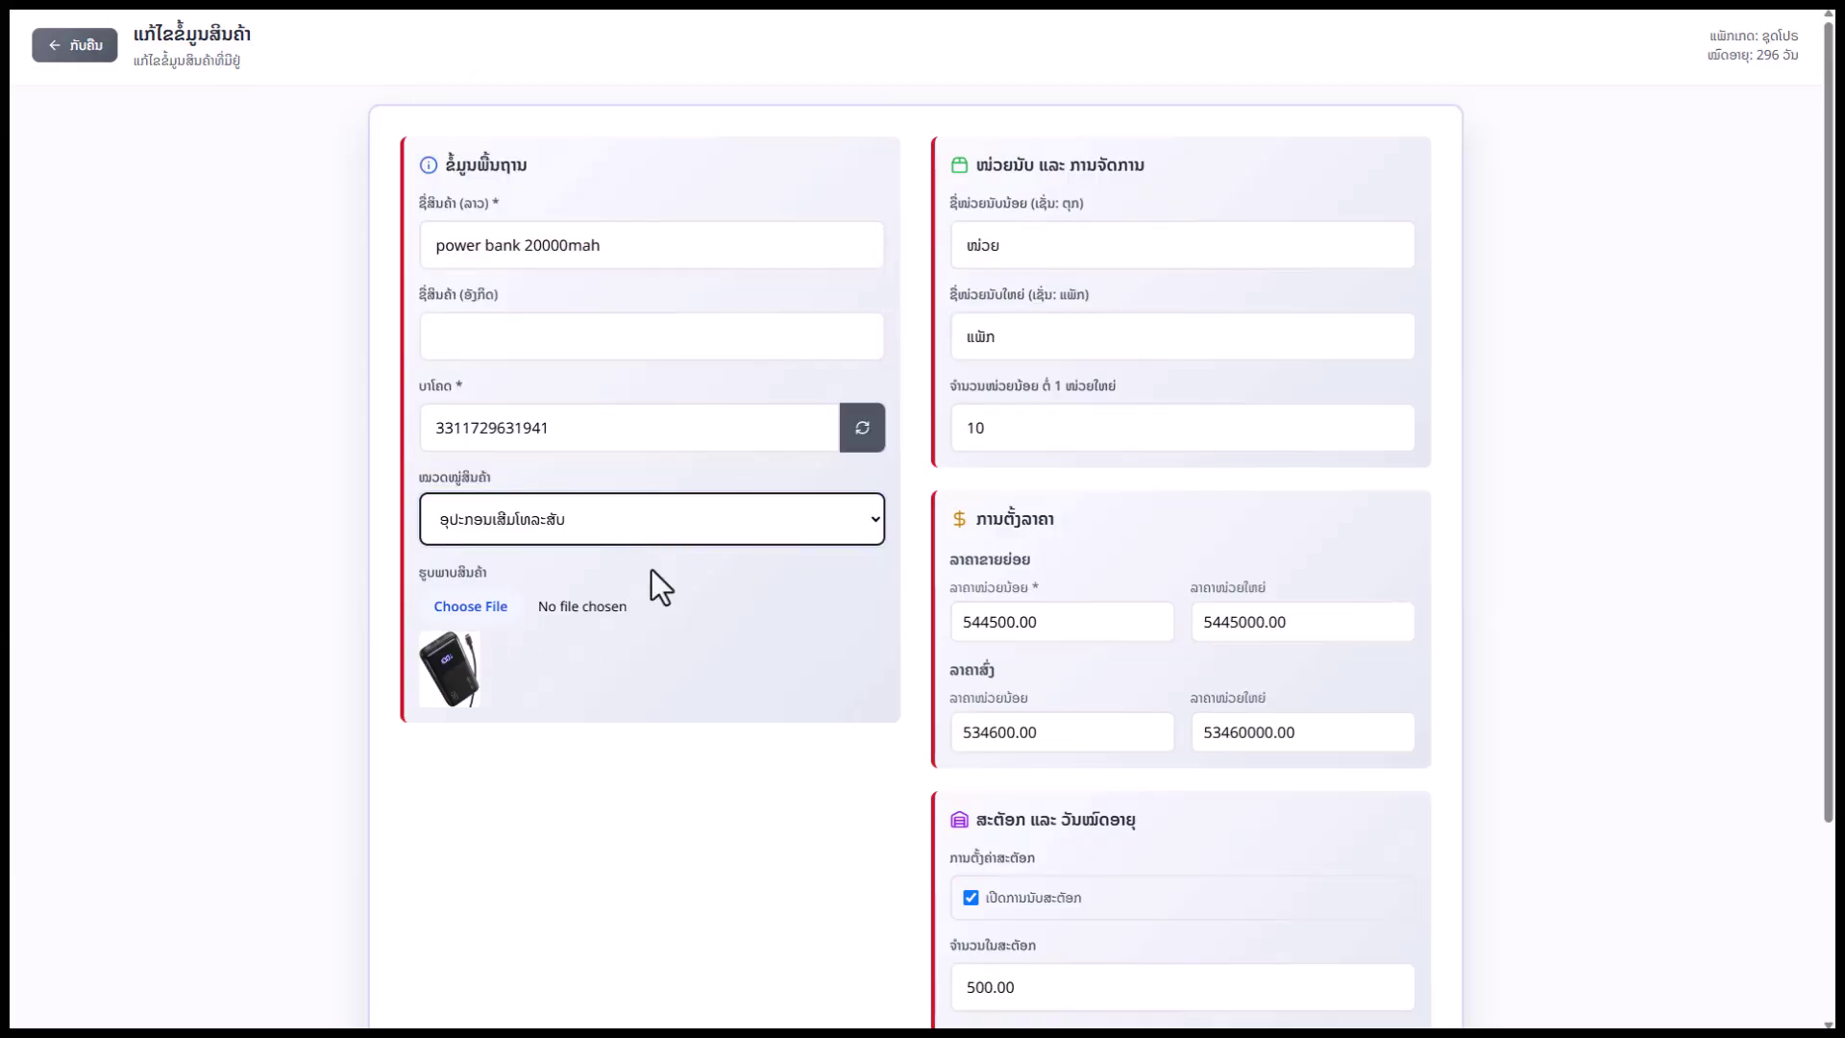
# Change the small-unit name from ໜ່ວຍ to ອັນ and select the 10 units-per-pack quantity
pyautogui.moveTo(1004, 245); pyautogui.dragTo(965, 247)
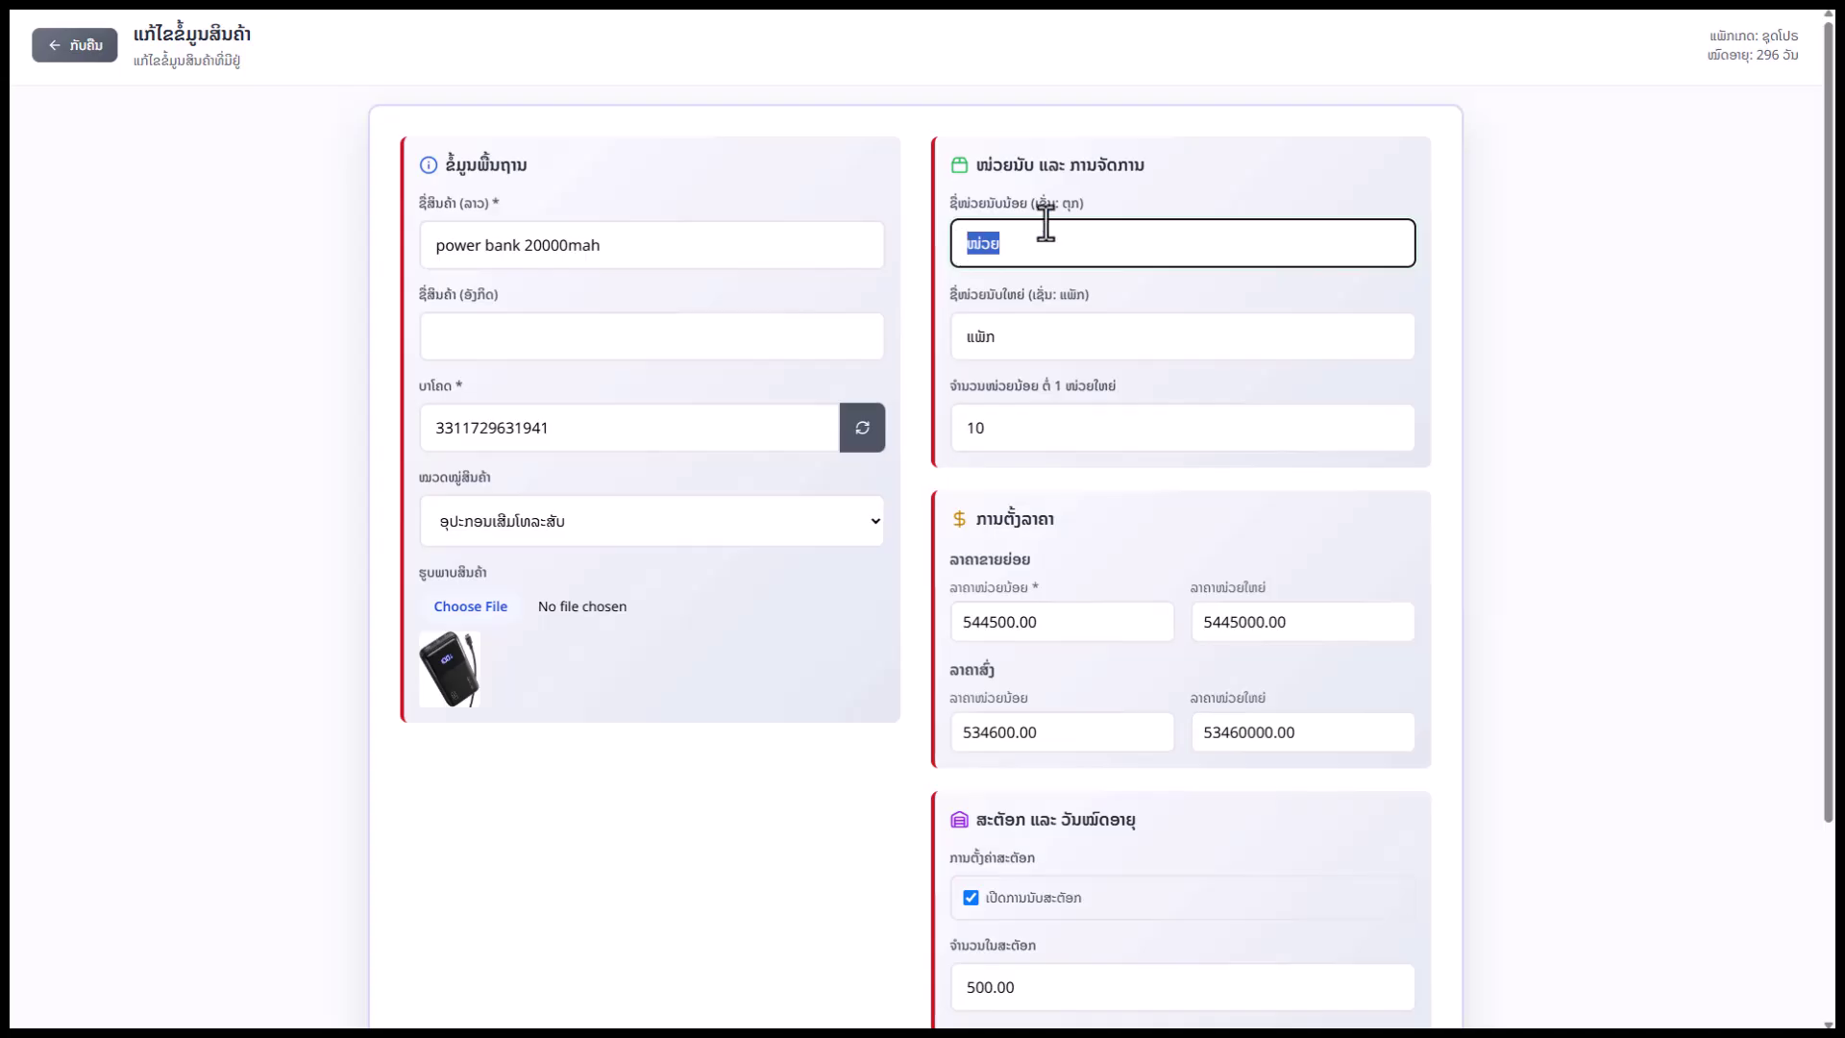
pyautogui.click(1023, 204)
pyautogui.moveTo(1018, 296); pyautogui.dragTo(972, 248)
pyautogui.write('ອ')
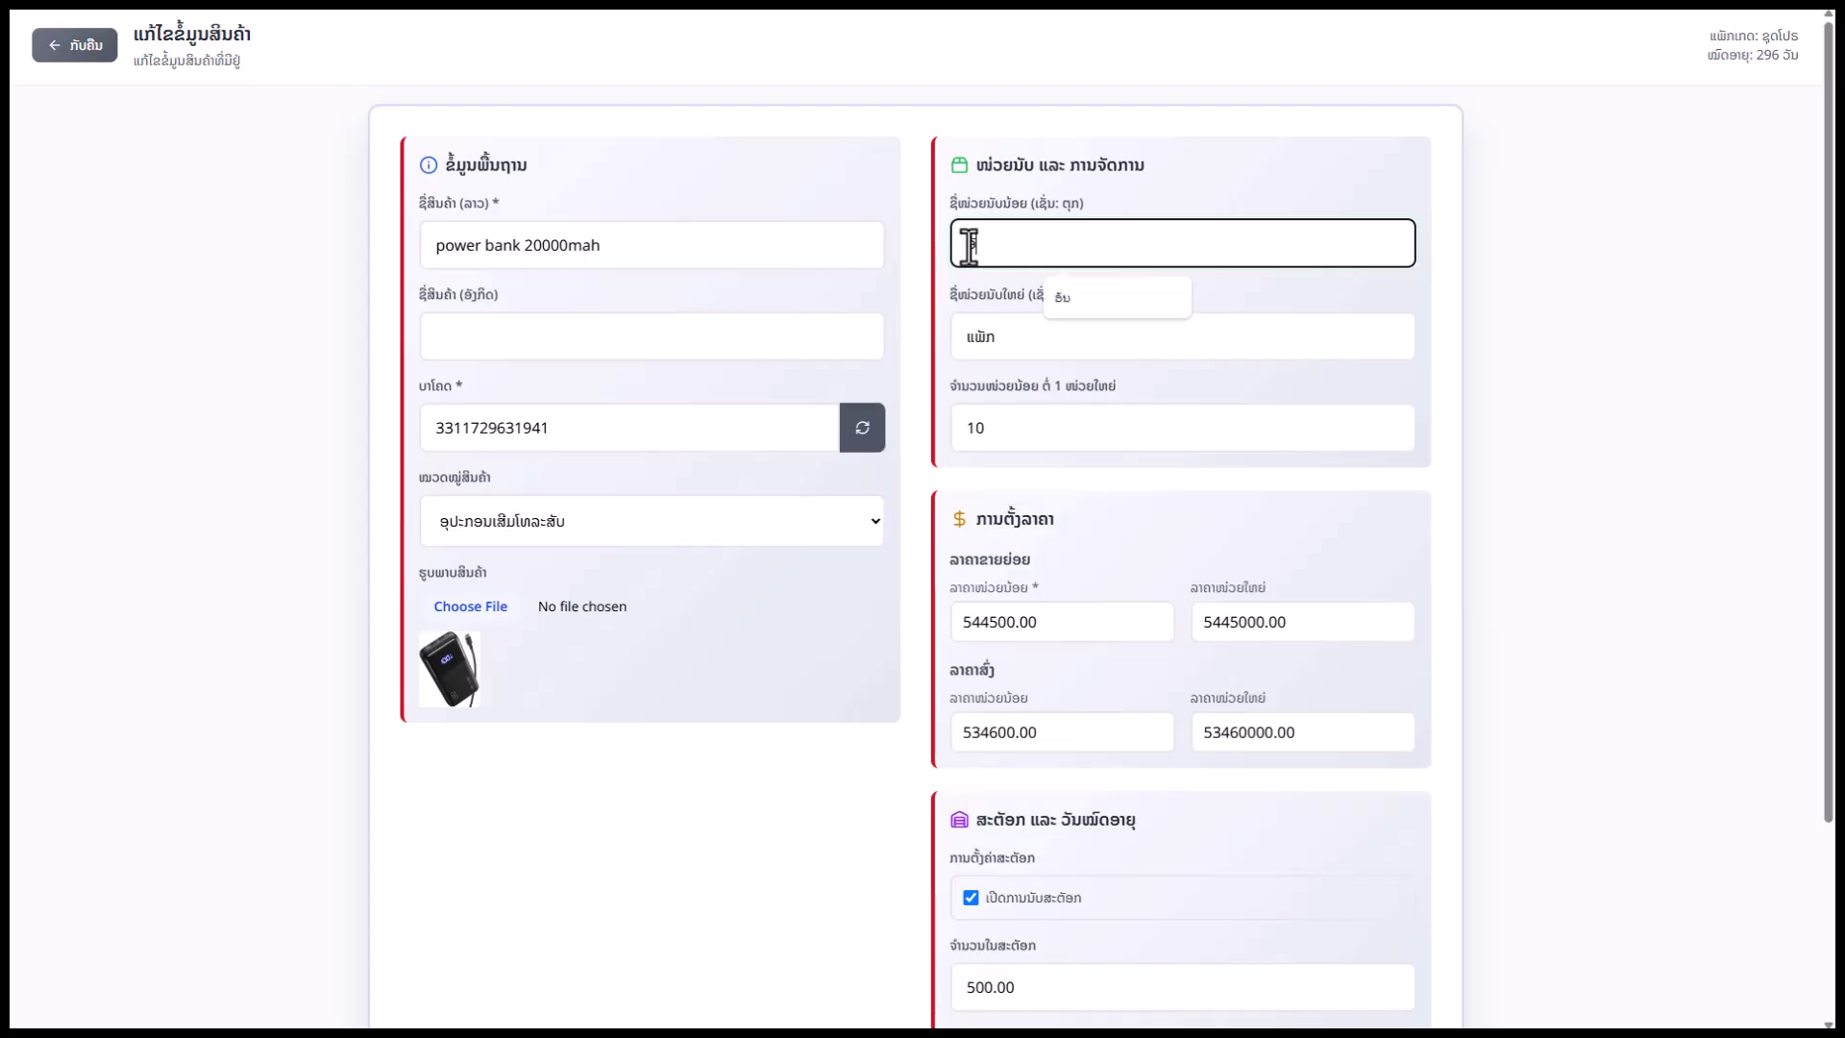
pyautogui.write('ັນ')
pyautogui.click(1064, 299)
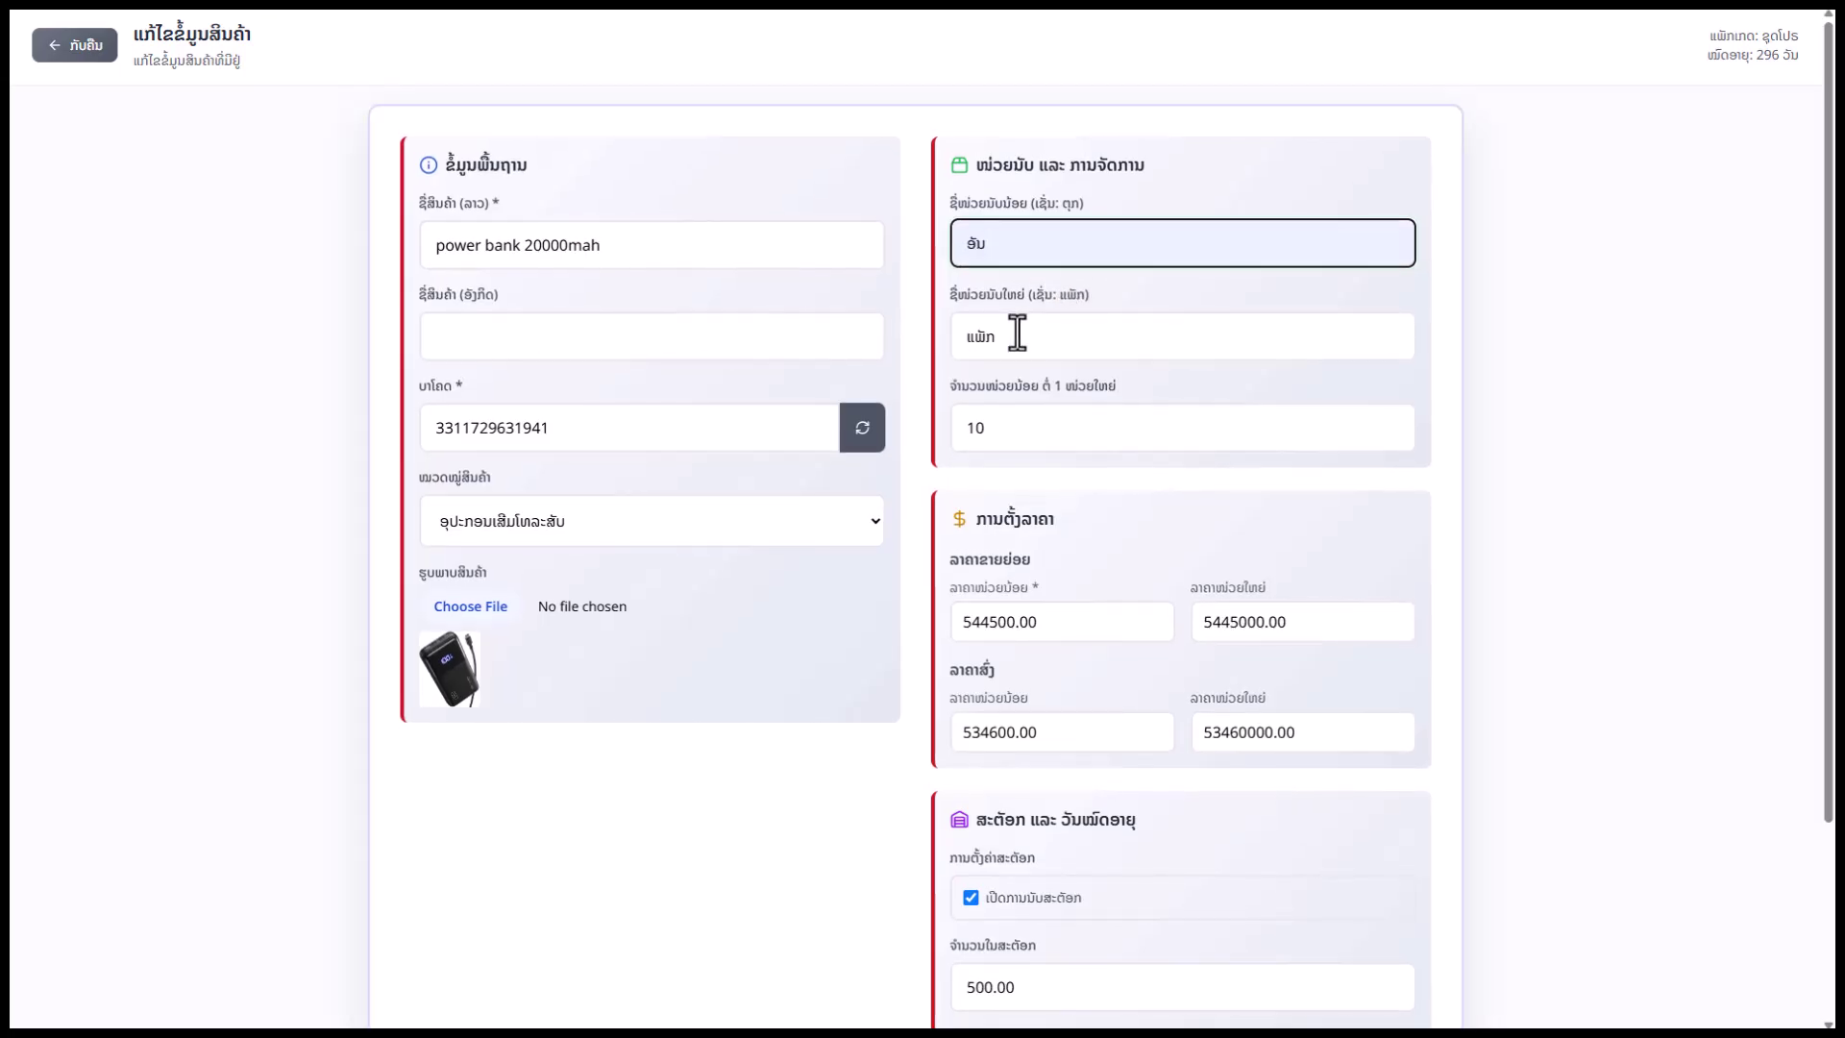
pyautogui.moveTo(1005, 436); pyautogui.dragTo(954, 442)
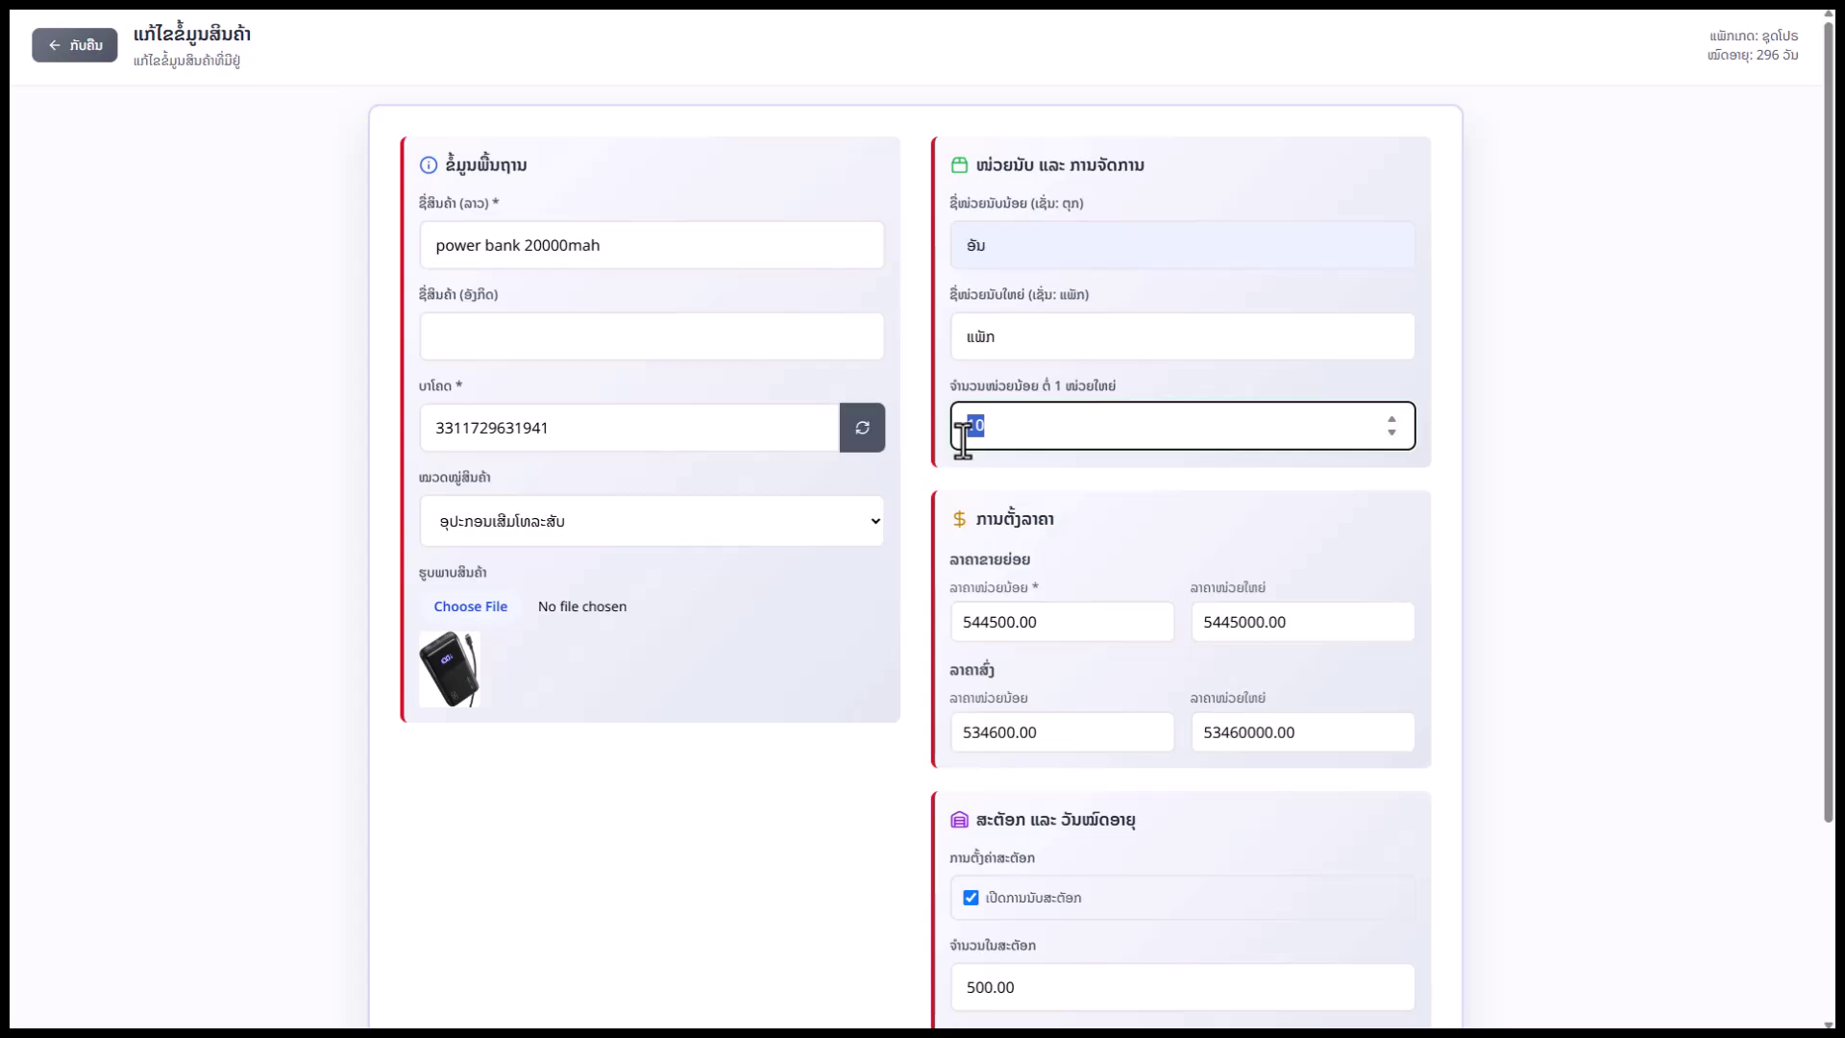
# Inspect the retail 544500.00 and wholesale 534600.00 prices and toggle stock tracking, then discard all edits
pyautogui.scroll(-3, 1105, 514)
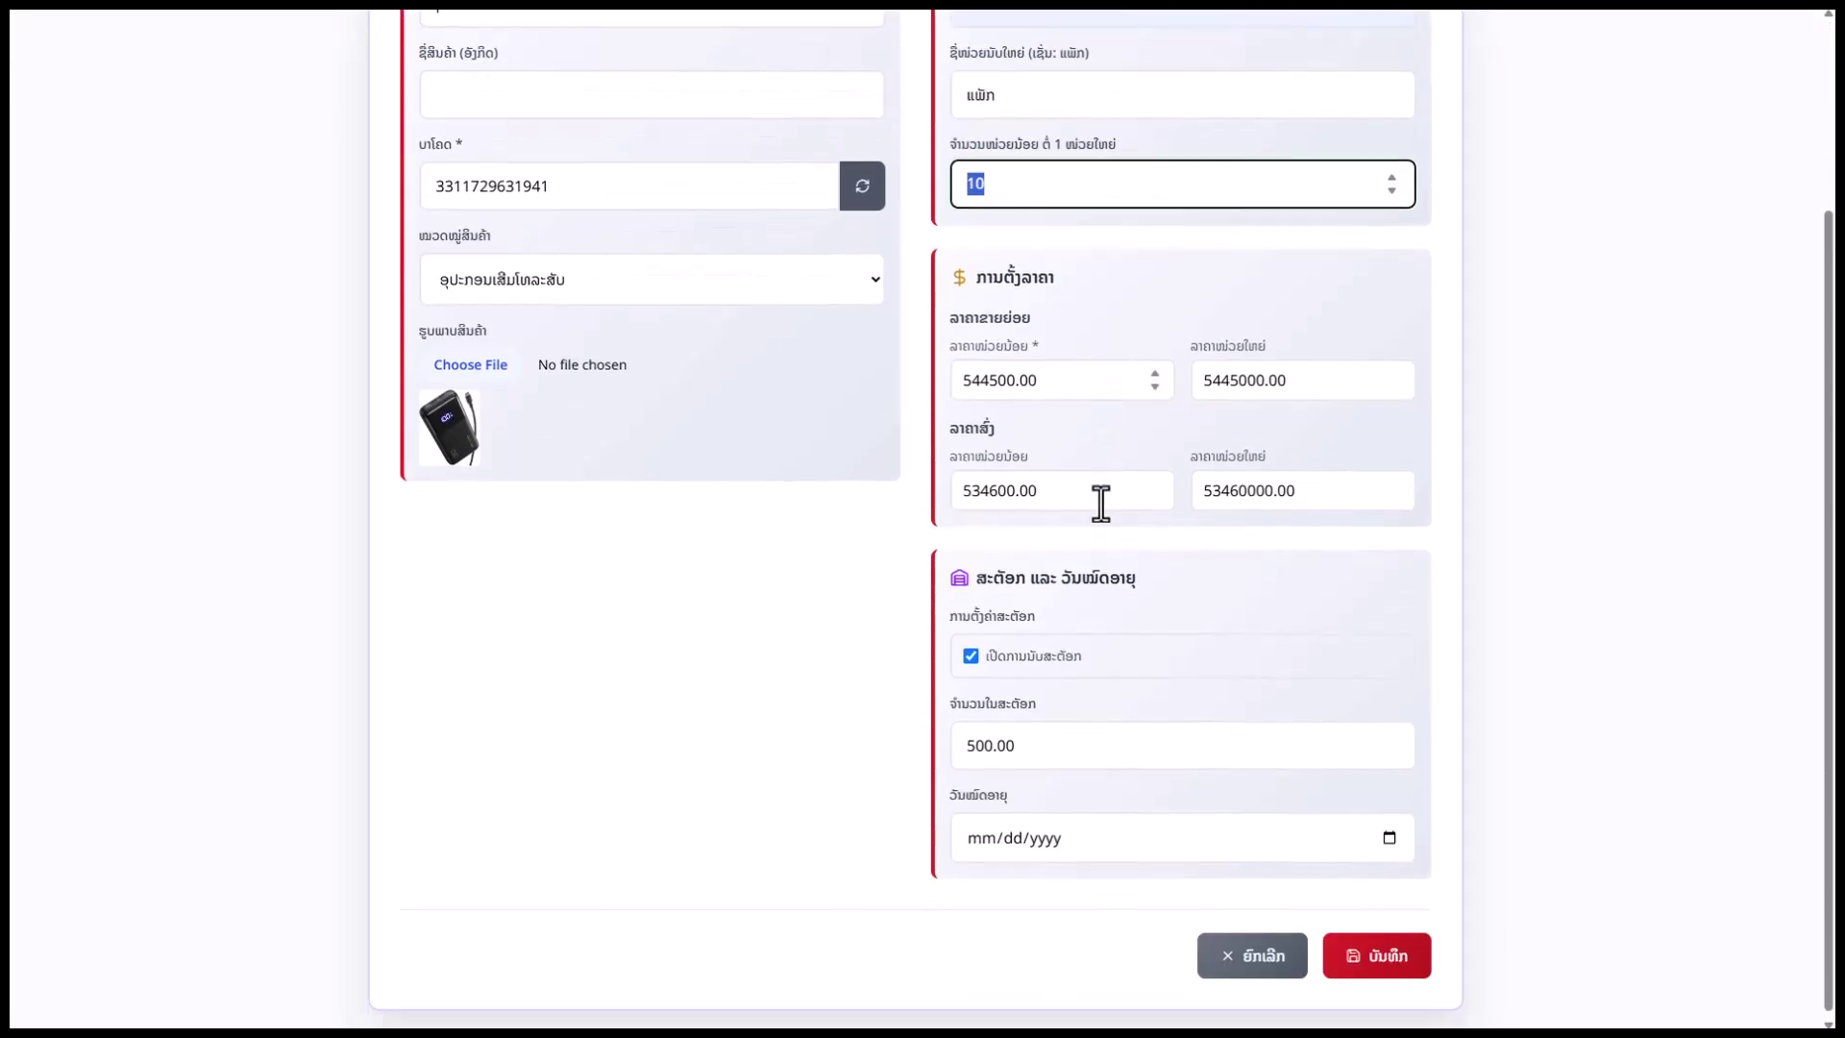
pyautogui.click(1051, 373)
pyautogui.moveTo(1052, 373); pyautogui.dragTo(942, 306)
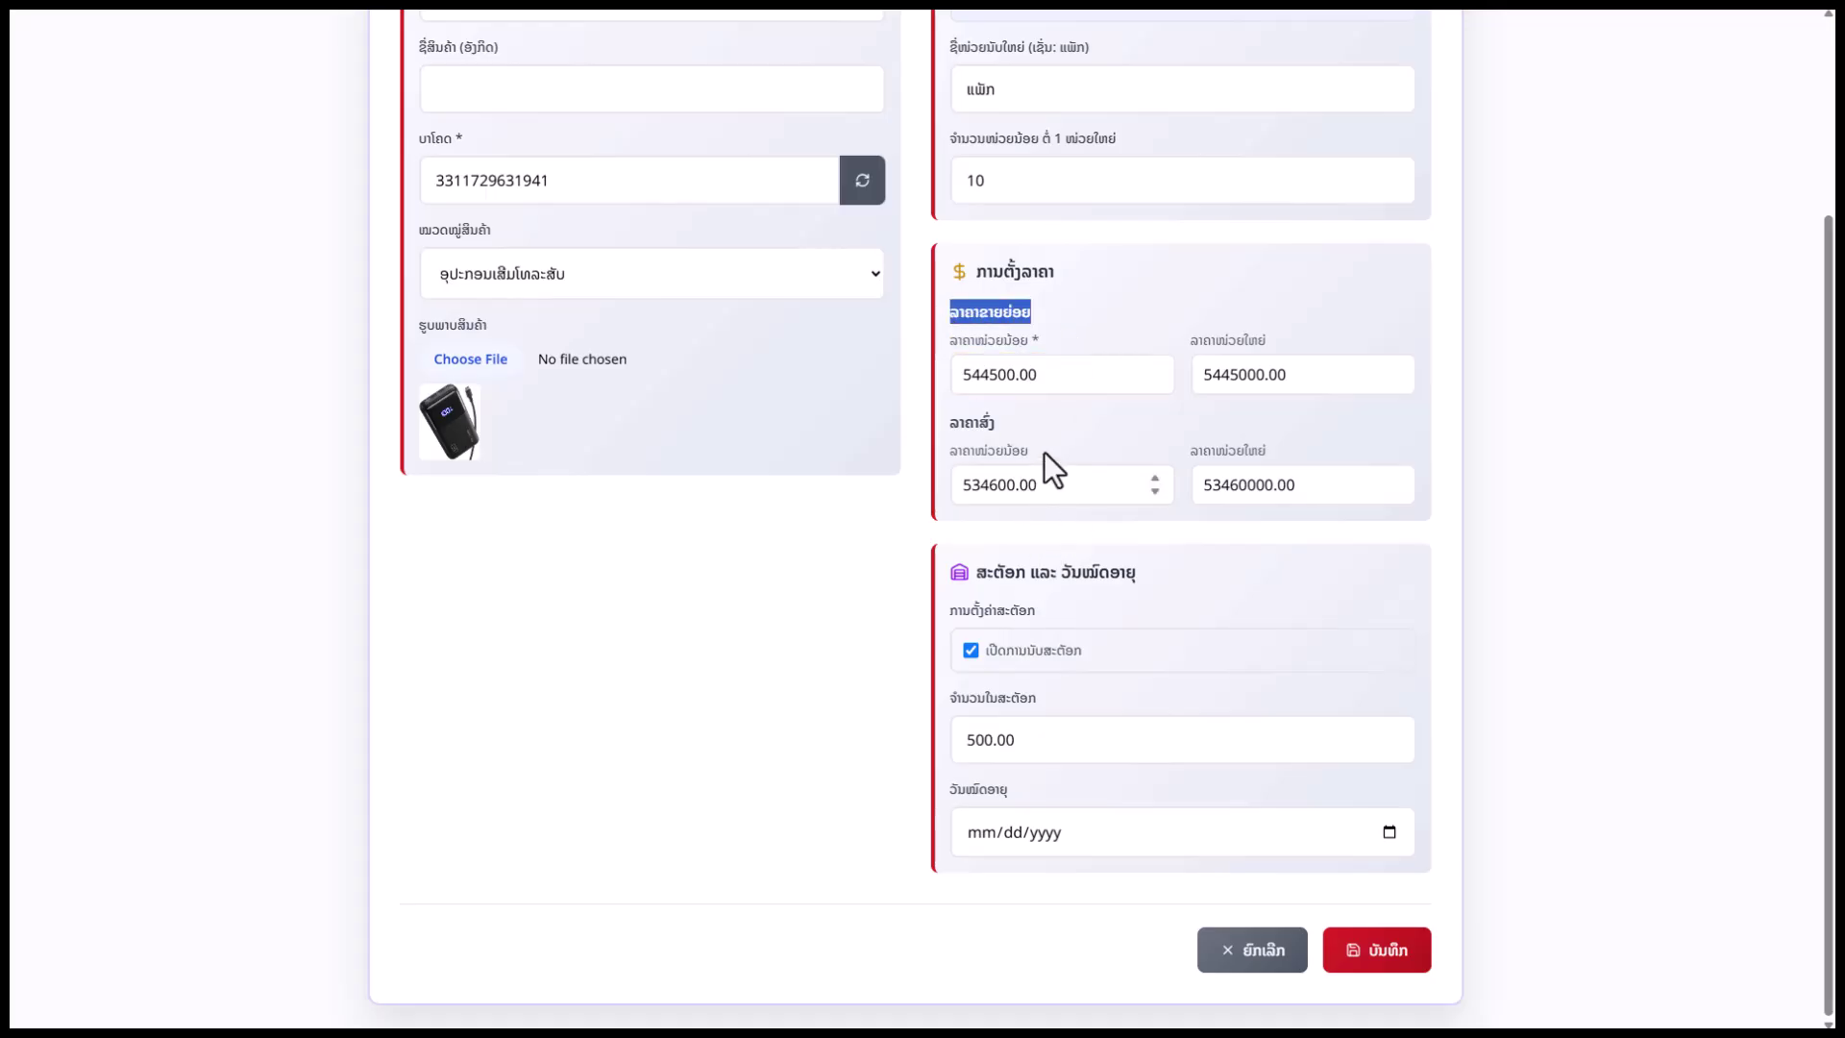
pyautogui.moveTo(997, 423); pyautogui.dragTo(960, 423)
pyautogui.moveTo(1041, 373); pyautogui.dragTo(1058, 465)
pyautogui.click(1263, 366)
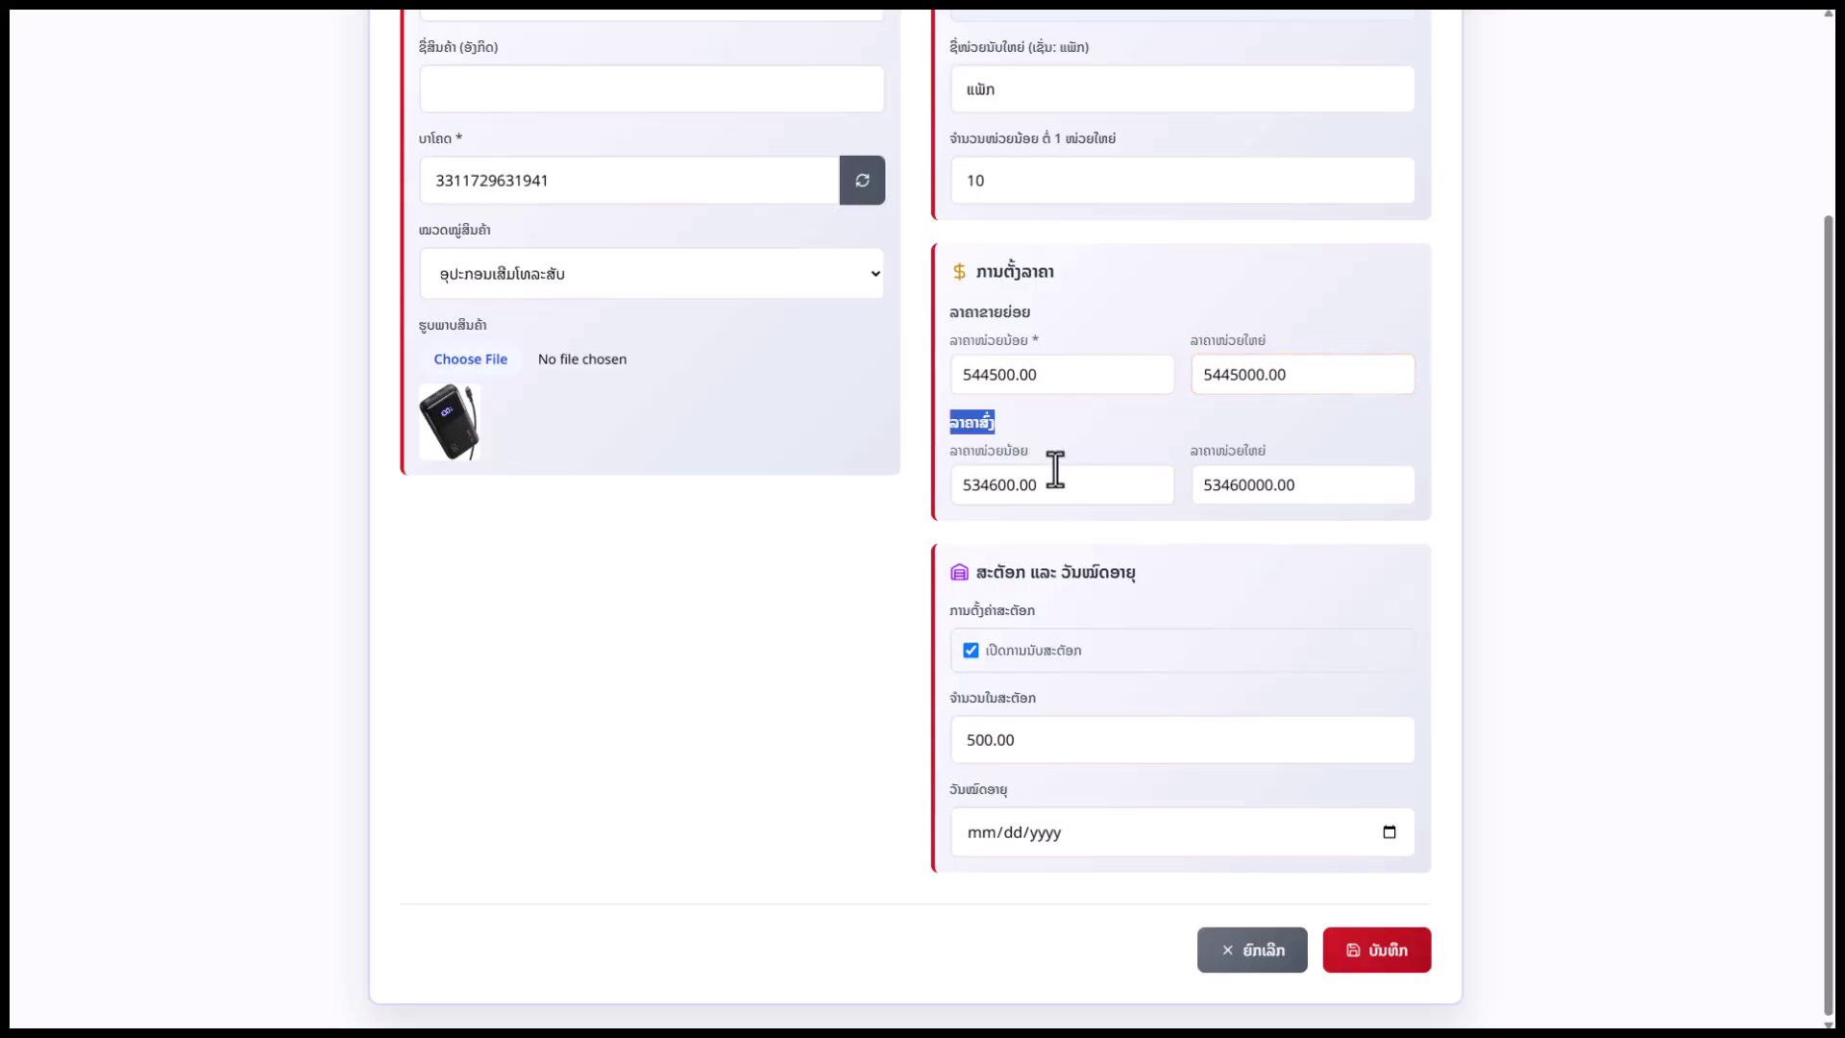
pyautogui.click(989, 484)
pyautogui.doubleClick(989, 483)
pyautogui.click(1317, 486)
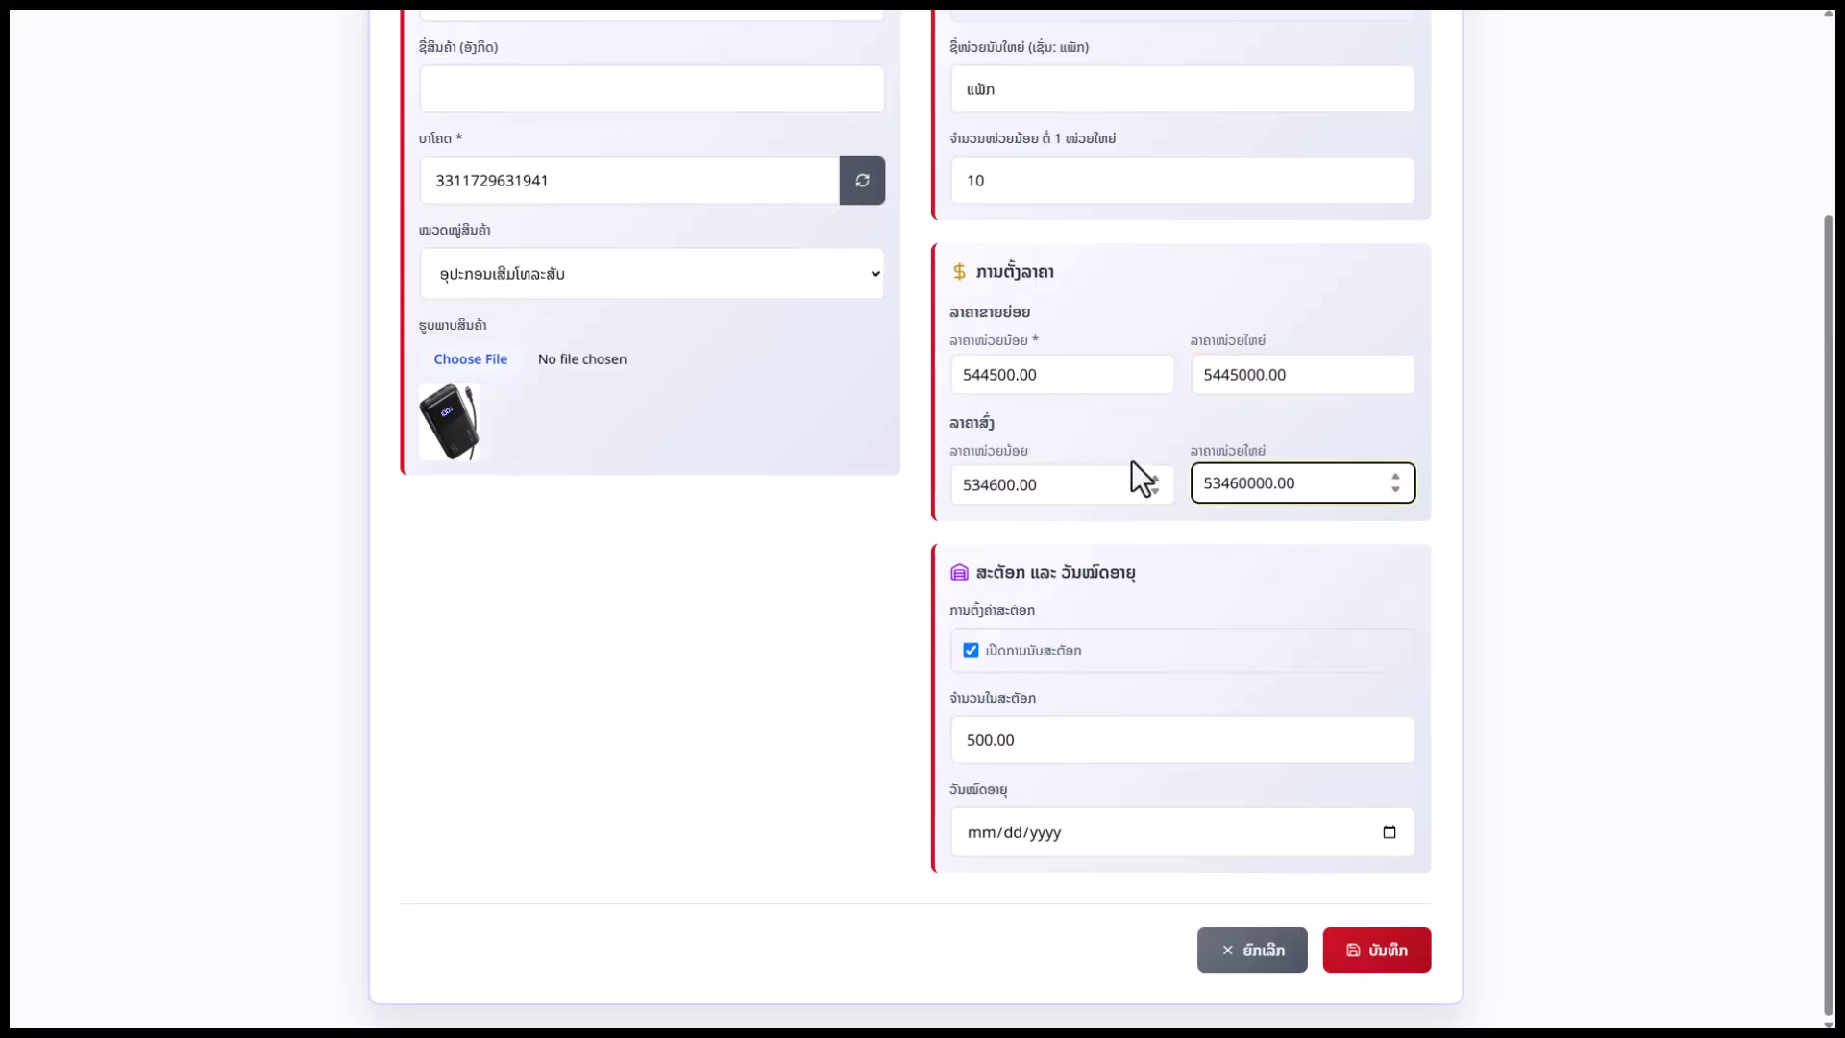
pyautogui.click(970, 652)
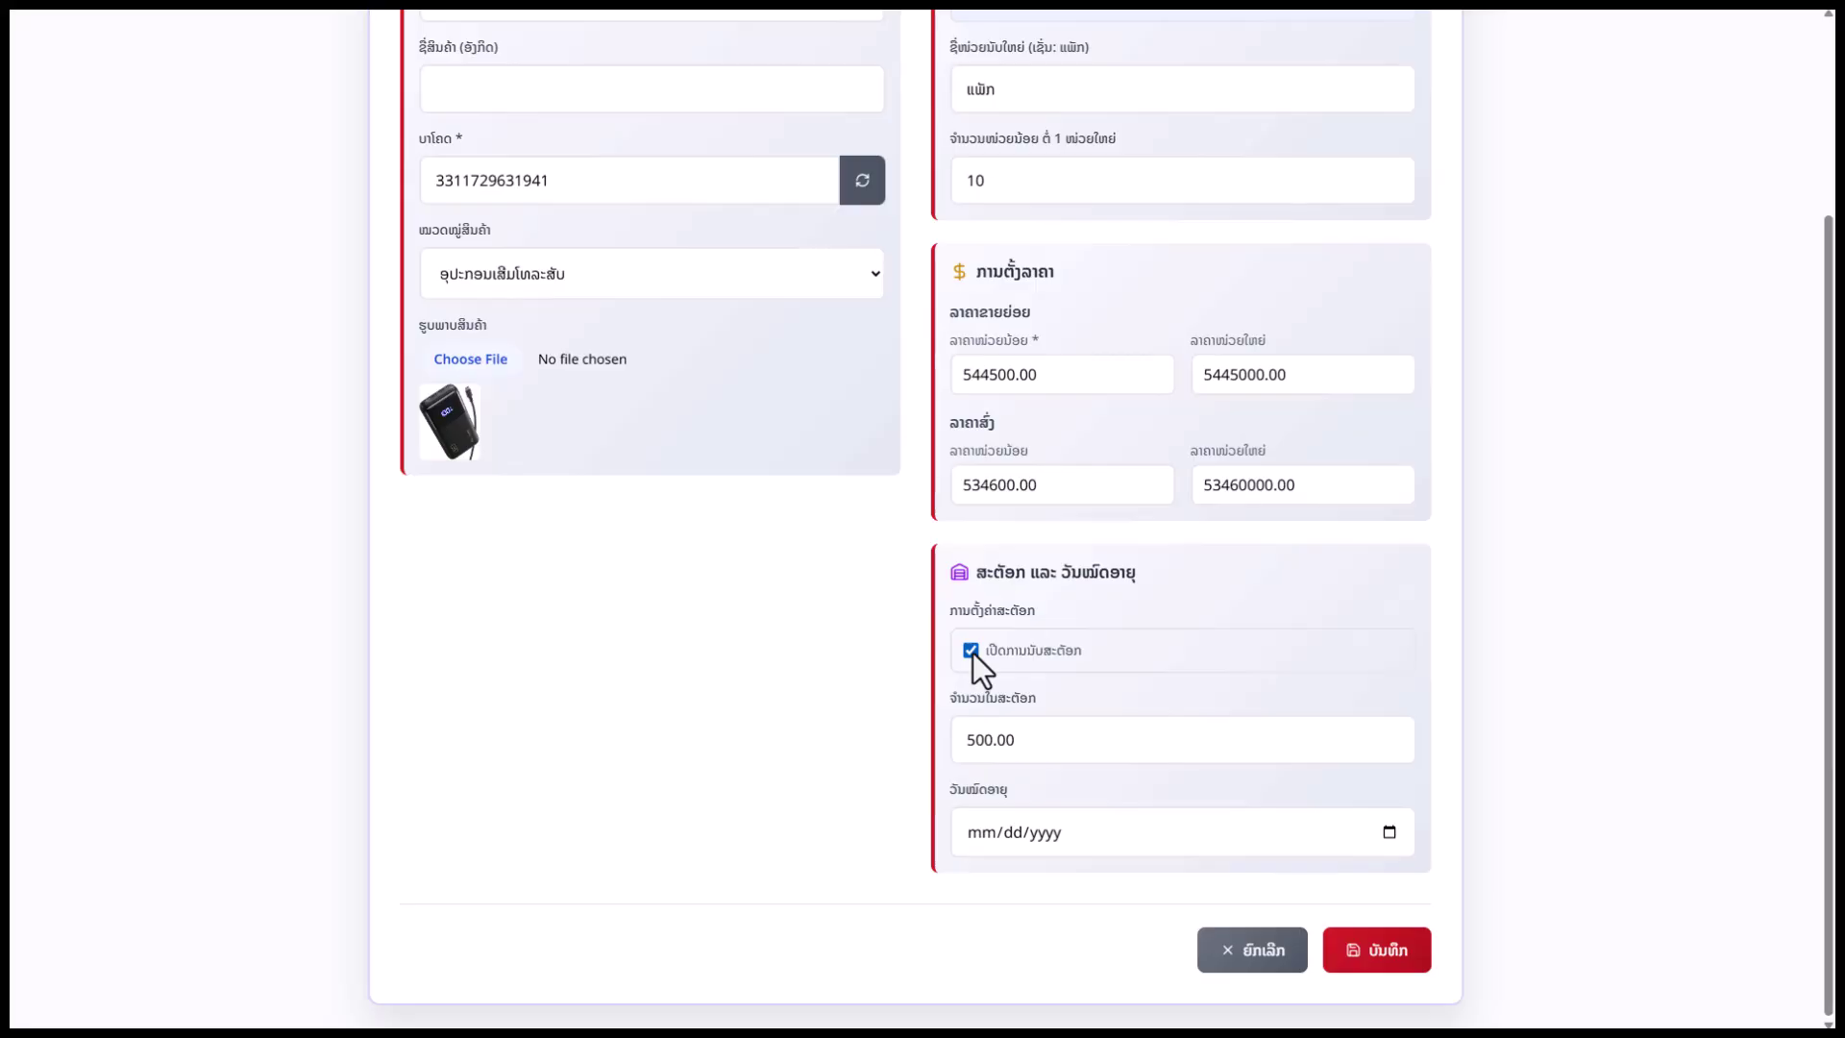
pyautogui.click(971, 650)
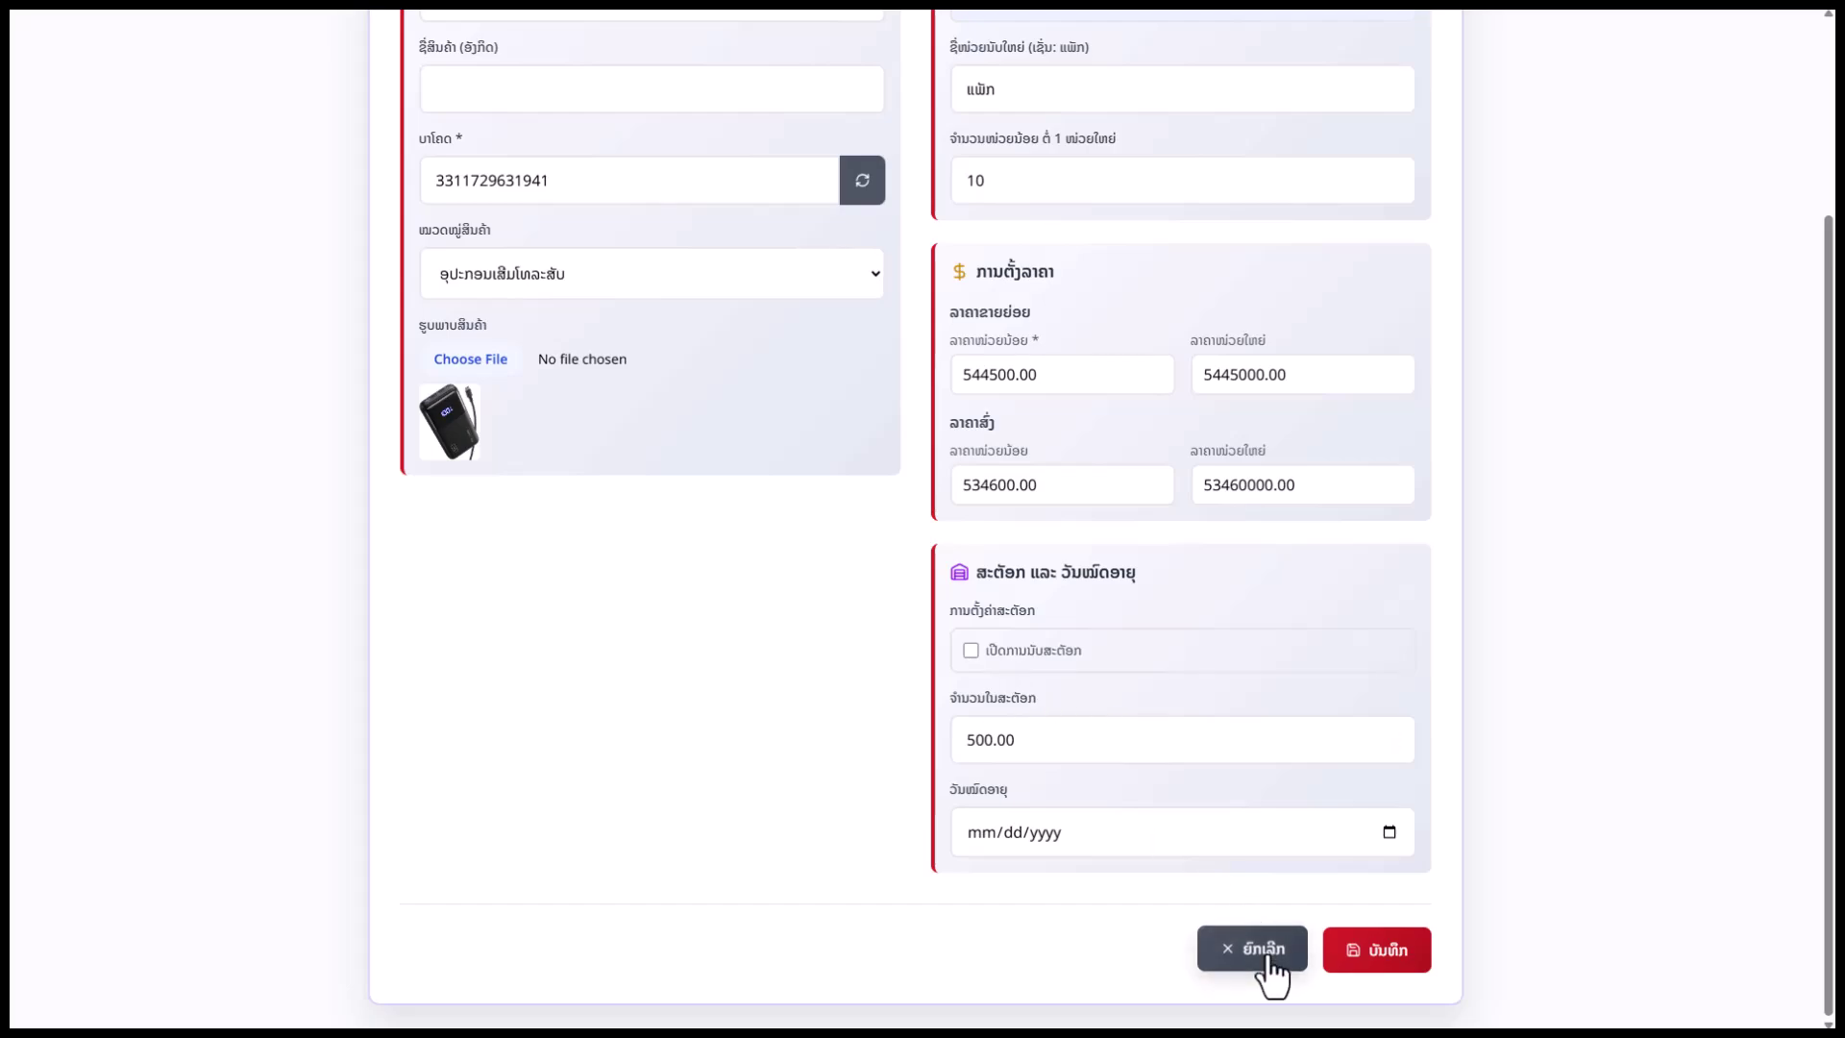
pyautogui.click(1235, 941)
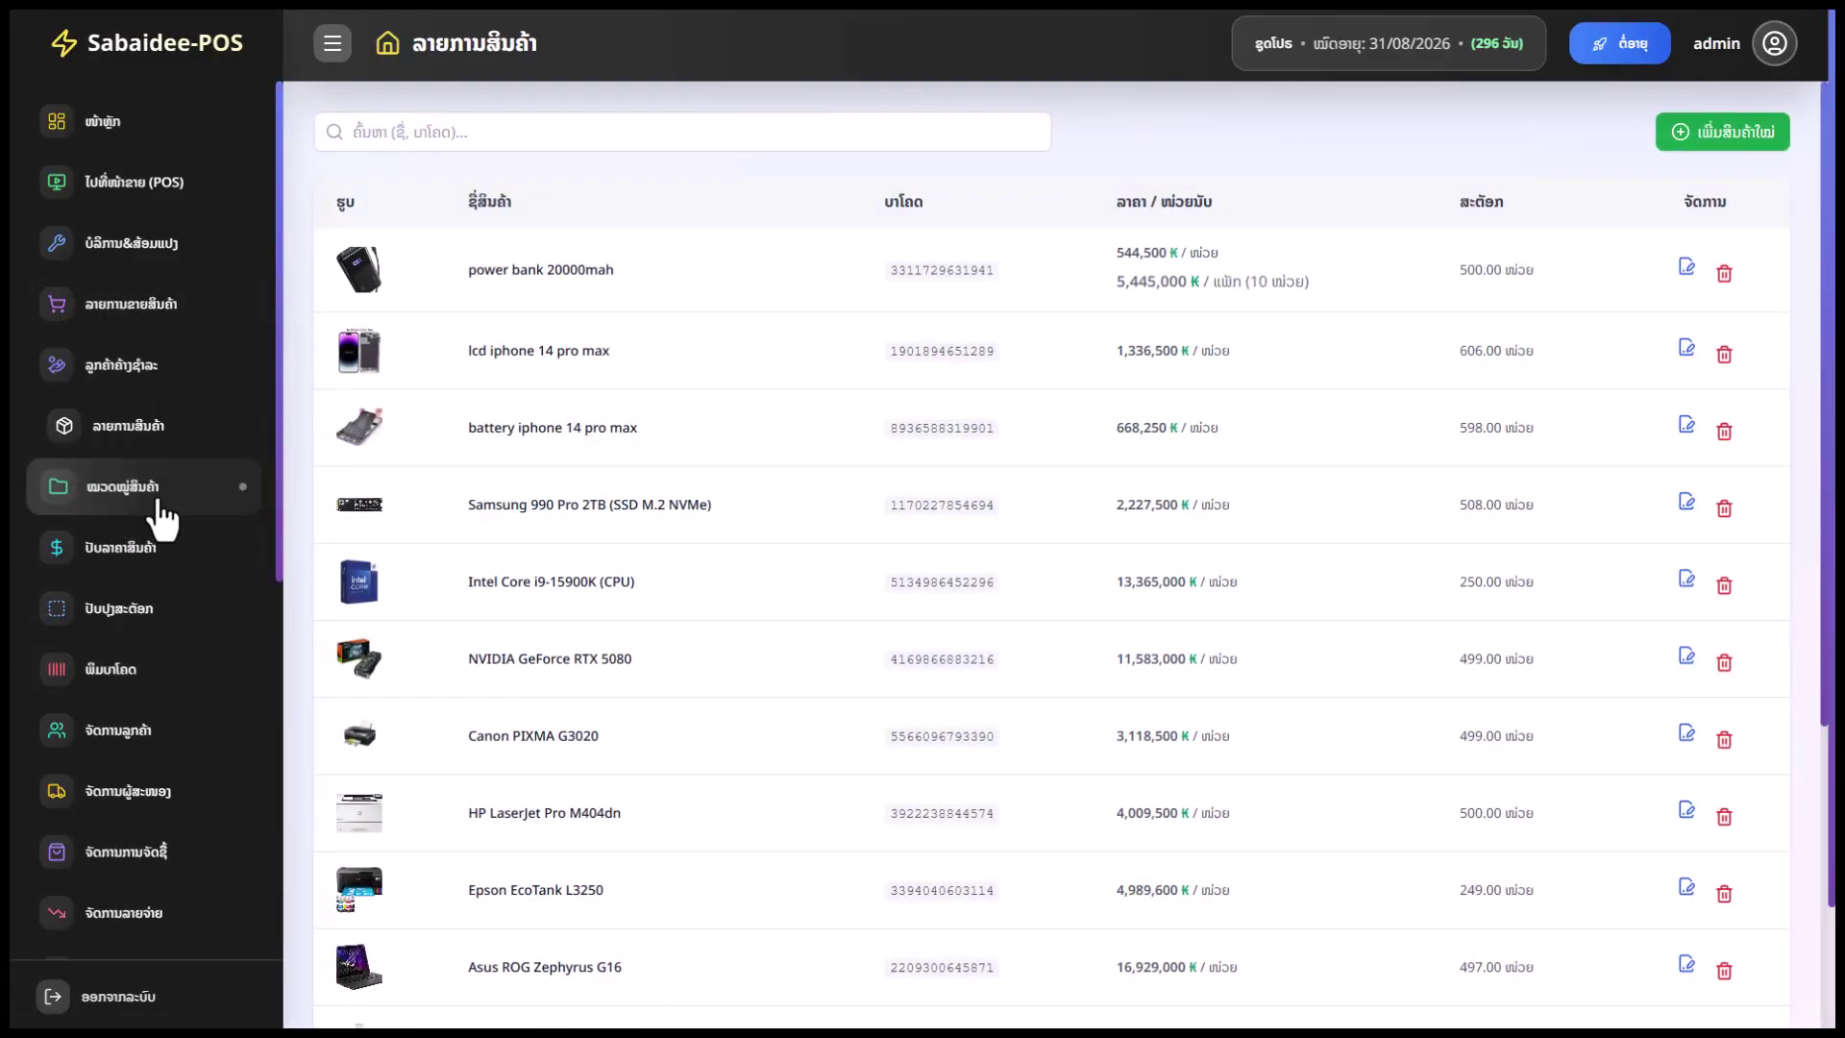
# Visit the category page, open and cancel the add-category form, then go to bulk price adjustment
pyautogui.click(135, 486)
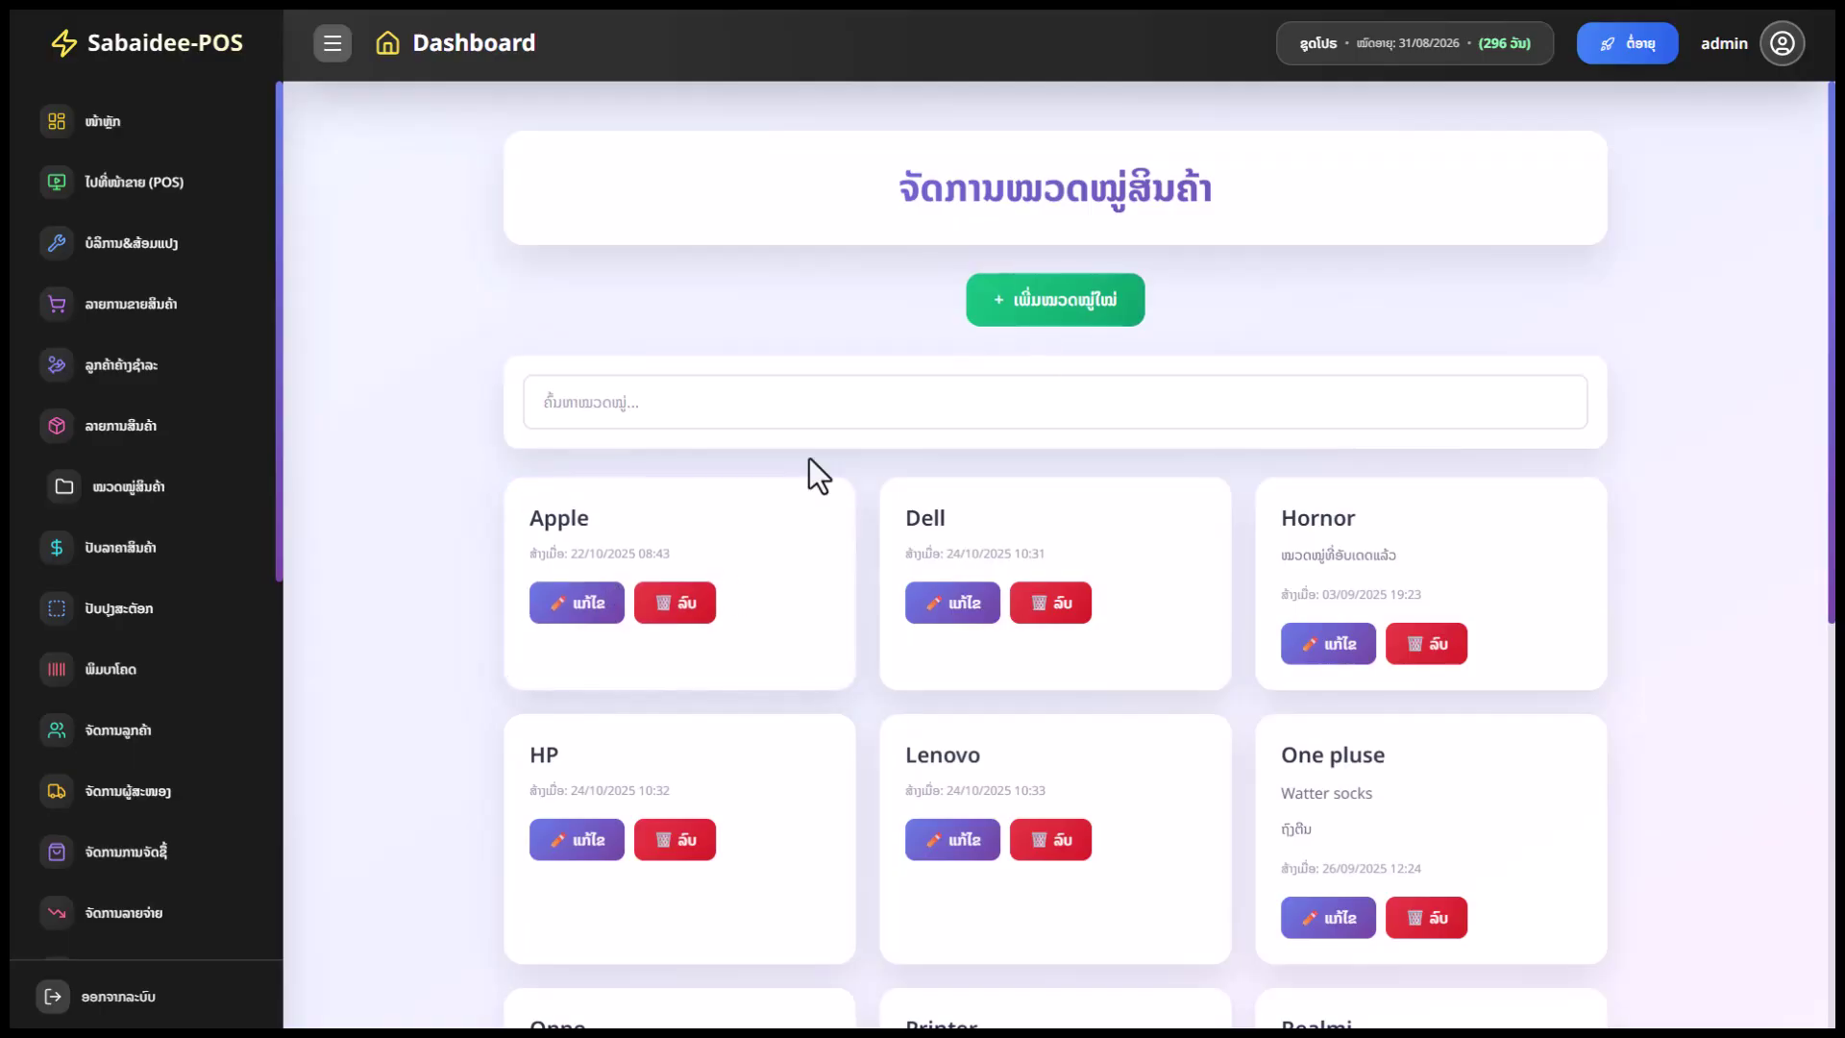
pyautogui.click(1033, 317)
pyautogui.click(836, 379)
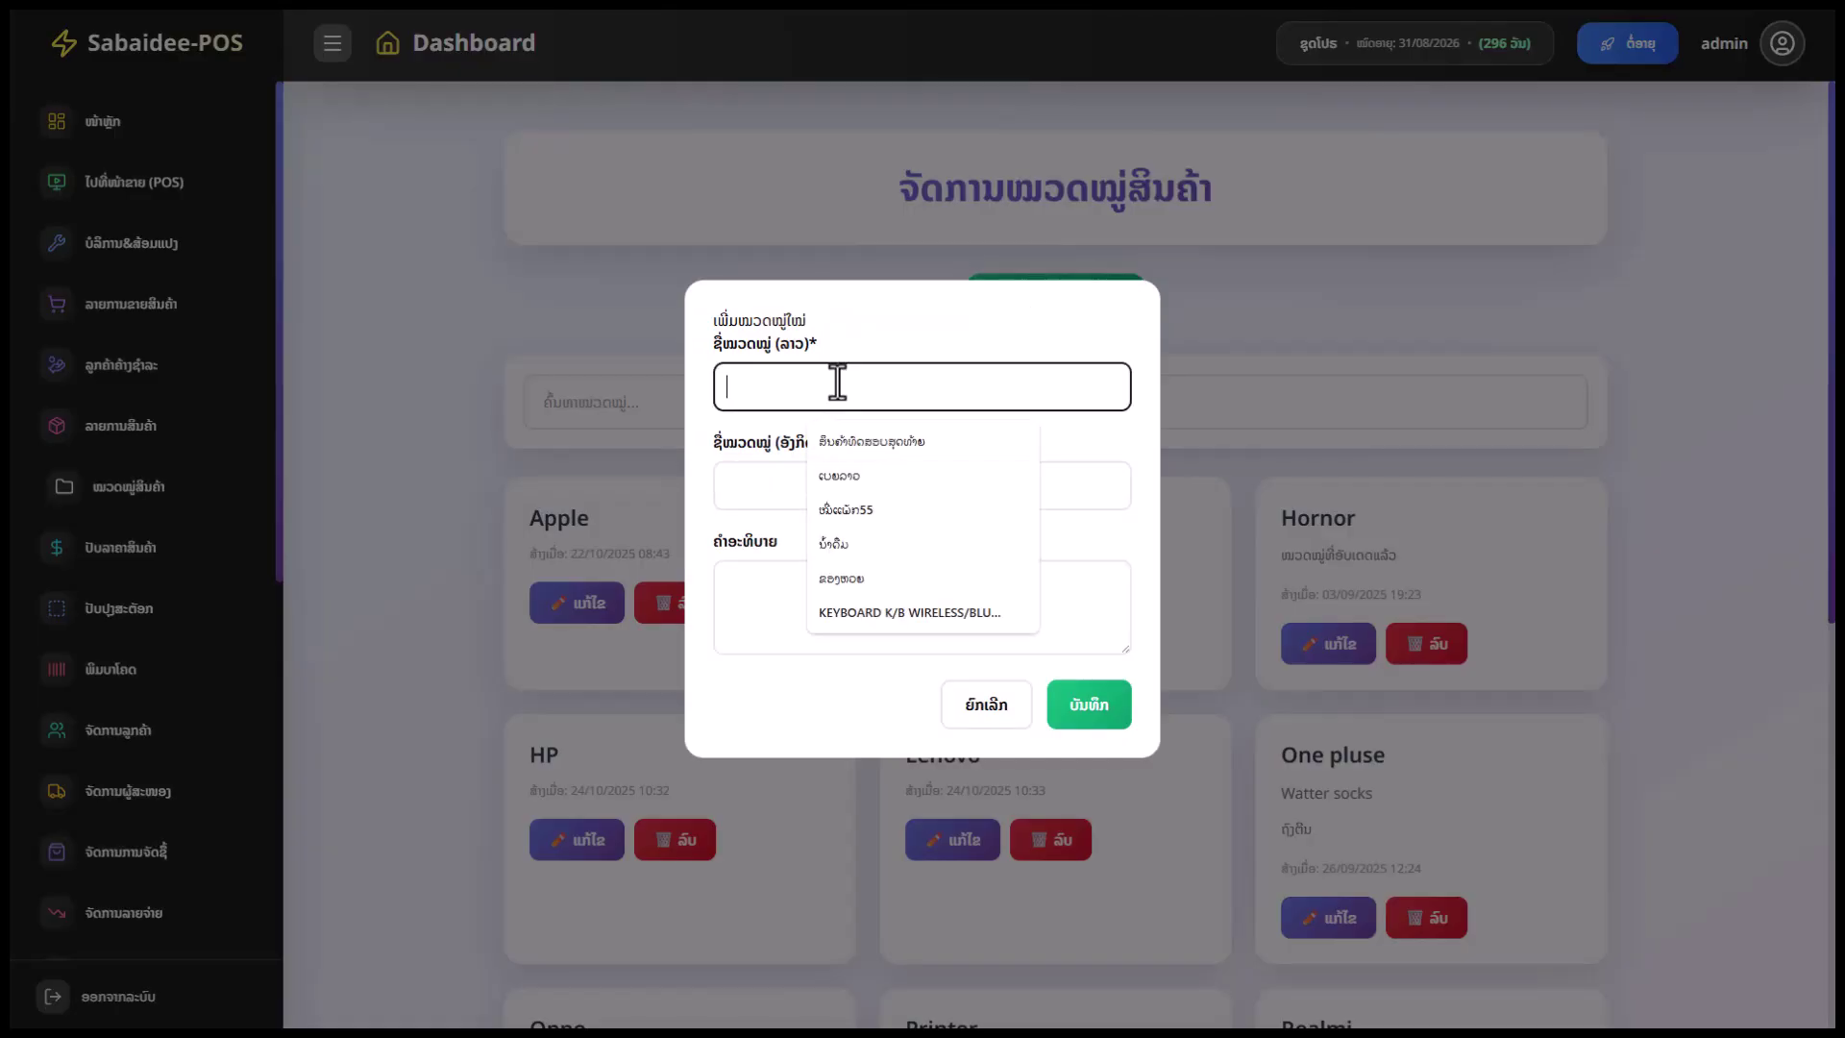
pyautogui.click(747, 630)
pyautogui.click(1013, 711)
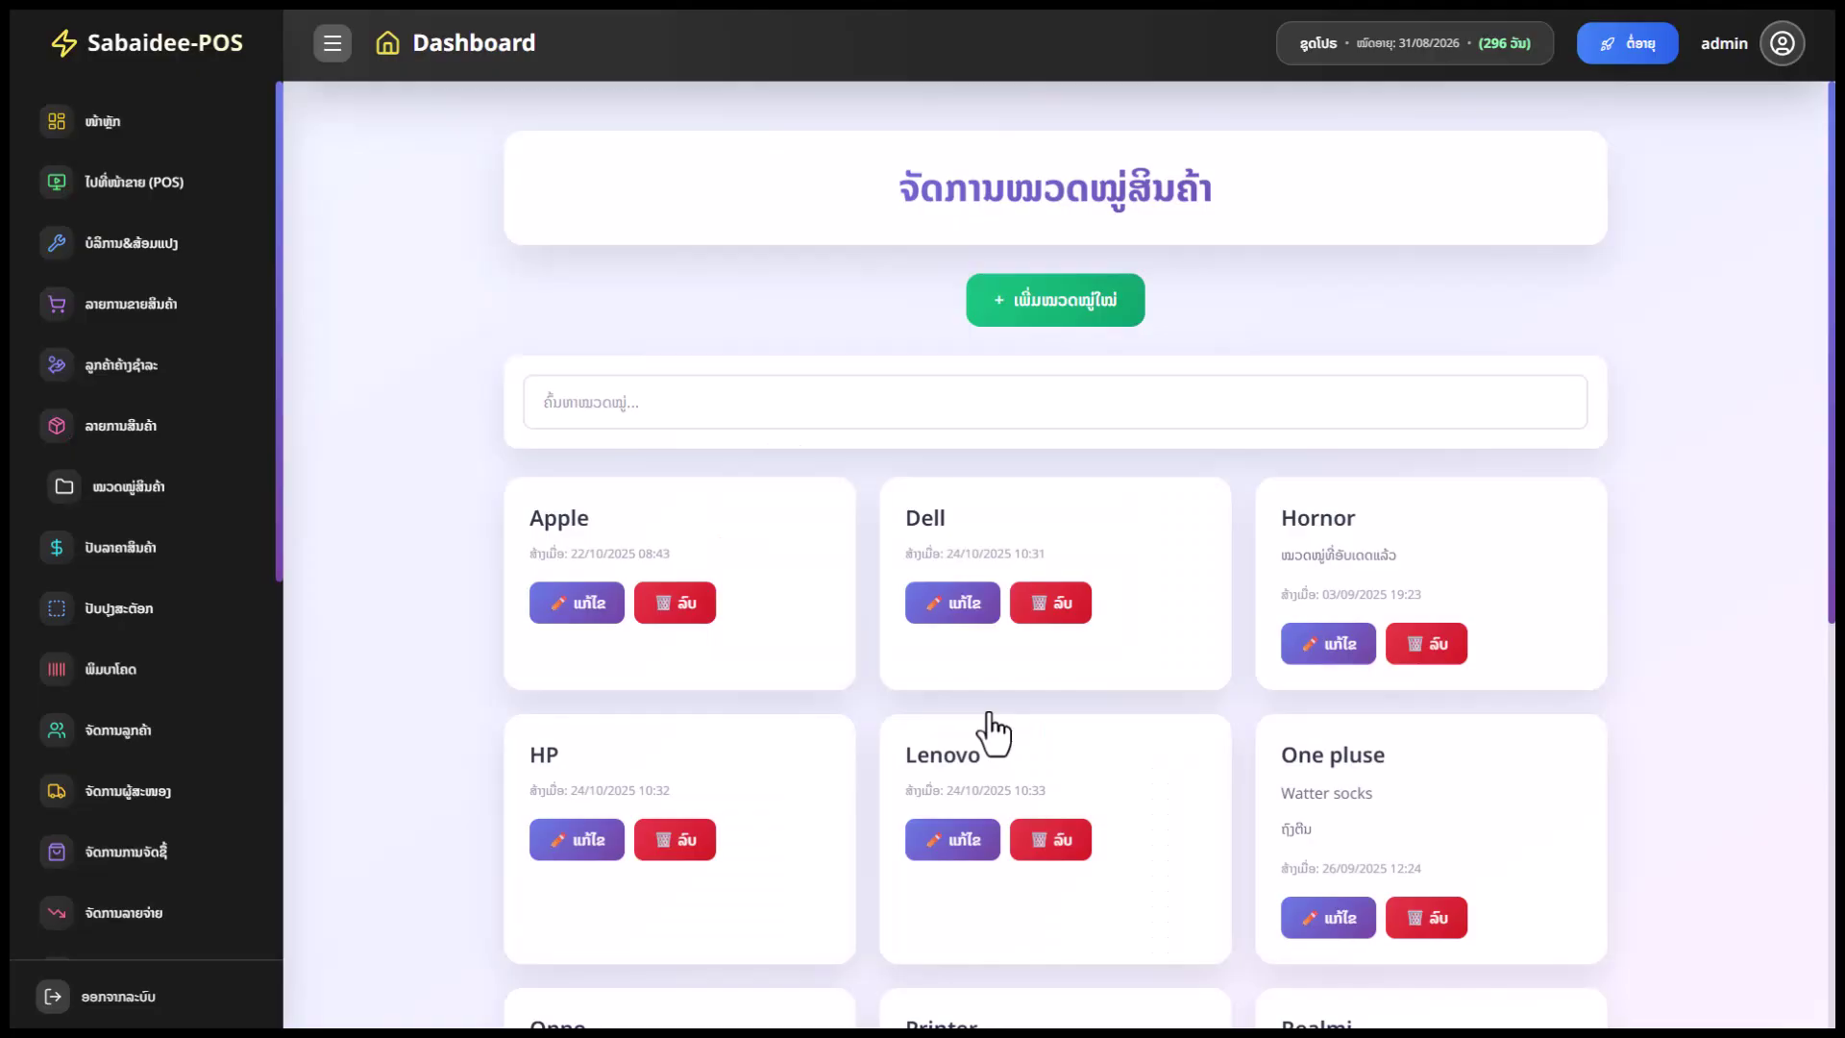
pyautogui.click(178, 549)
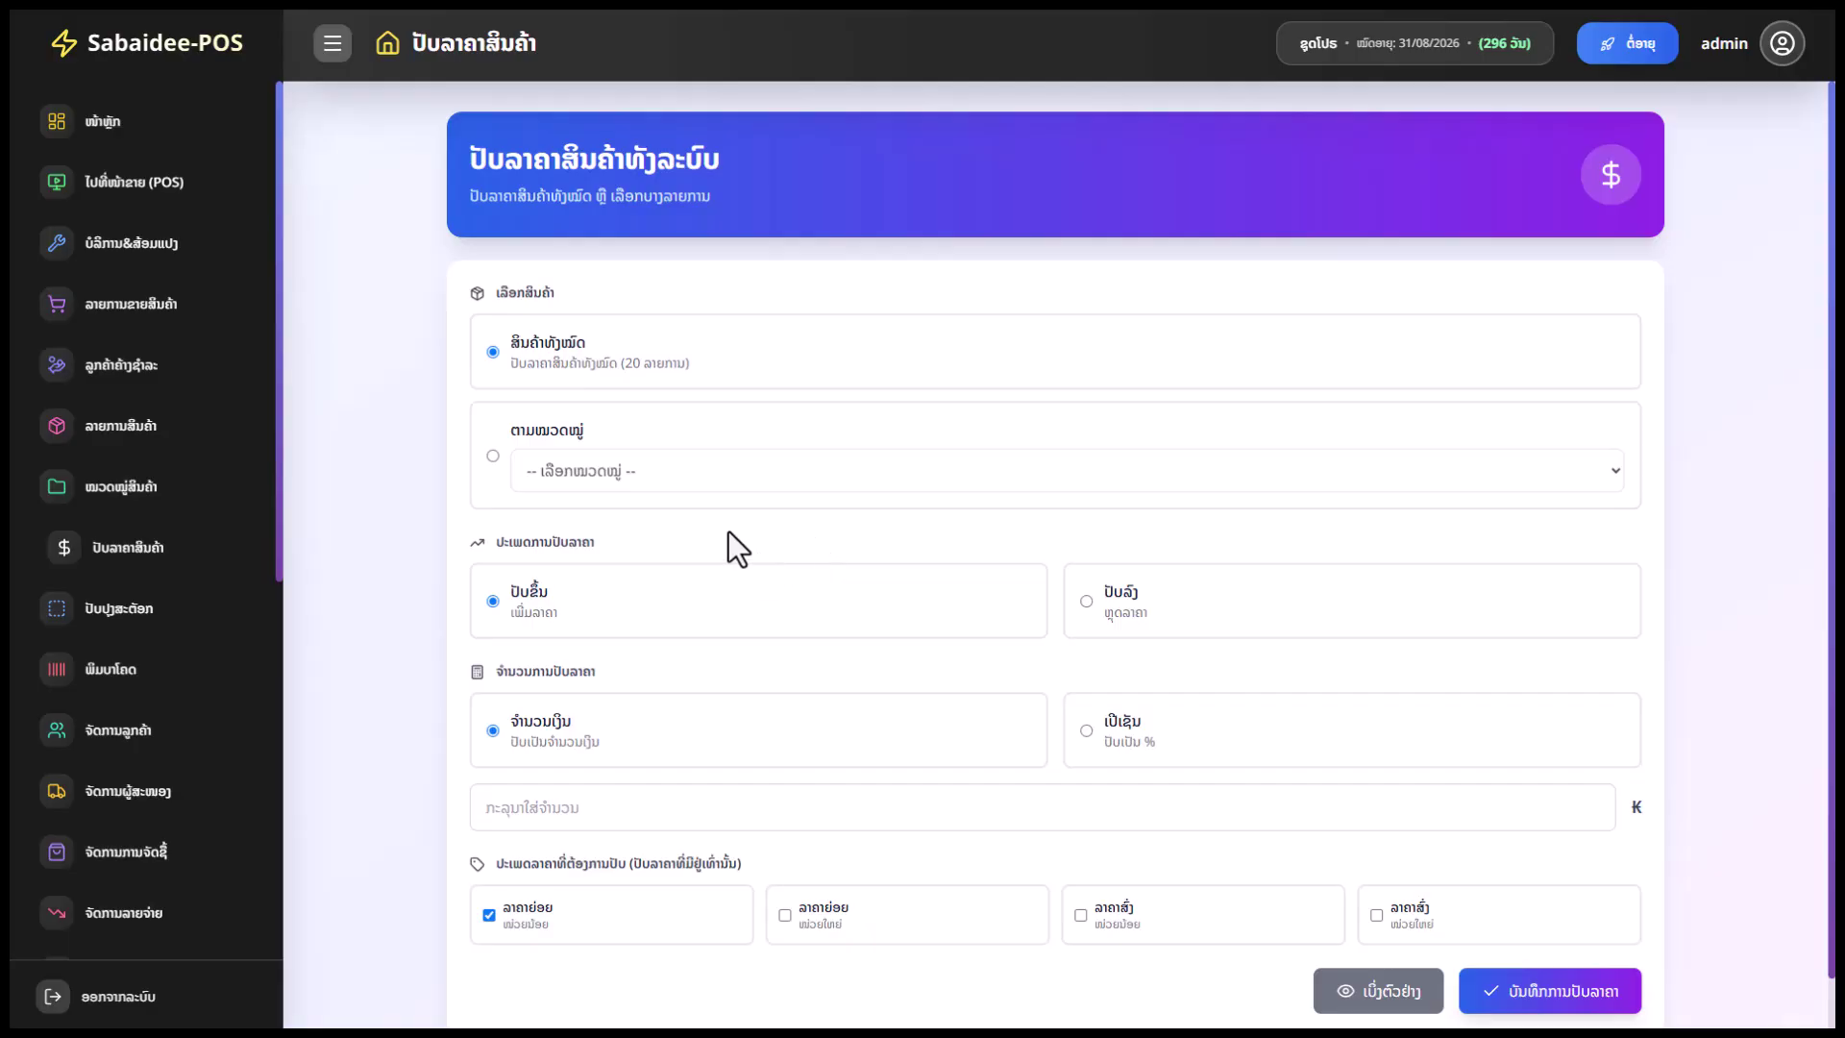
# Target the adjustment at all products rather than one category, as a price increase
pyautogui.click(535, 459)
pyautogui.click(500, 357)
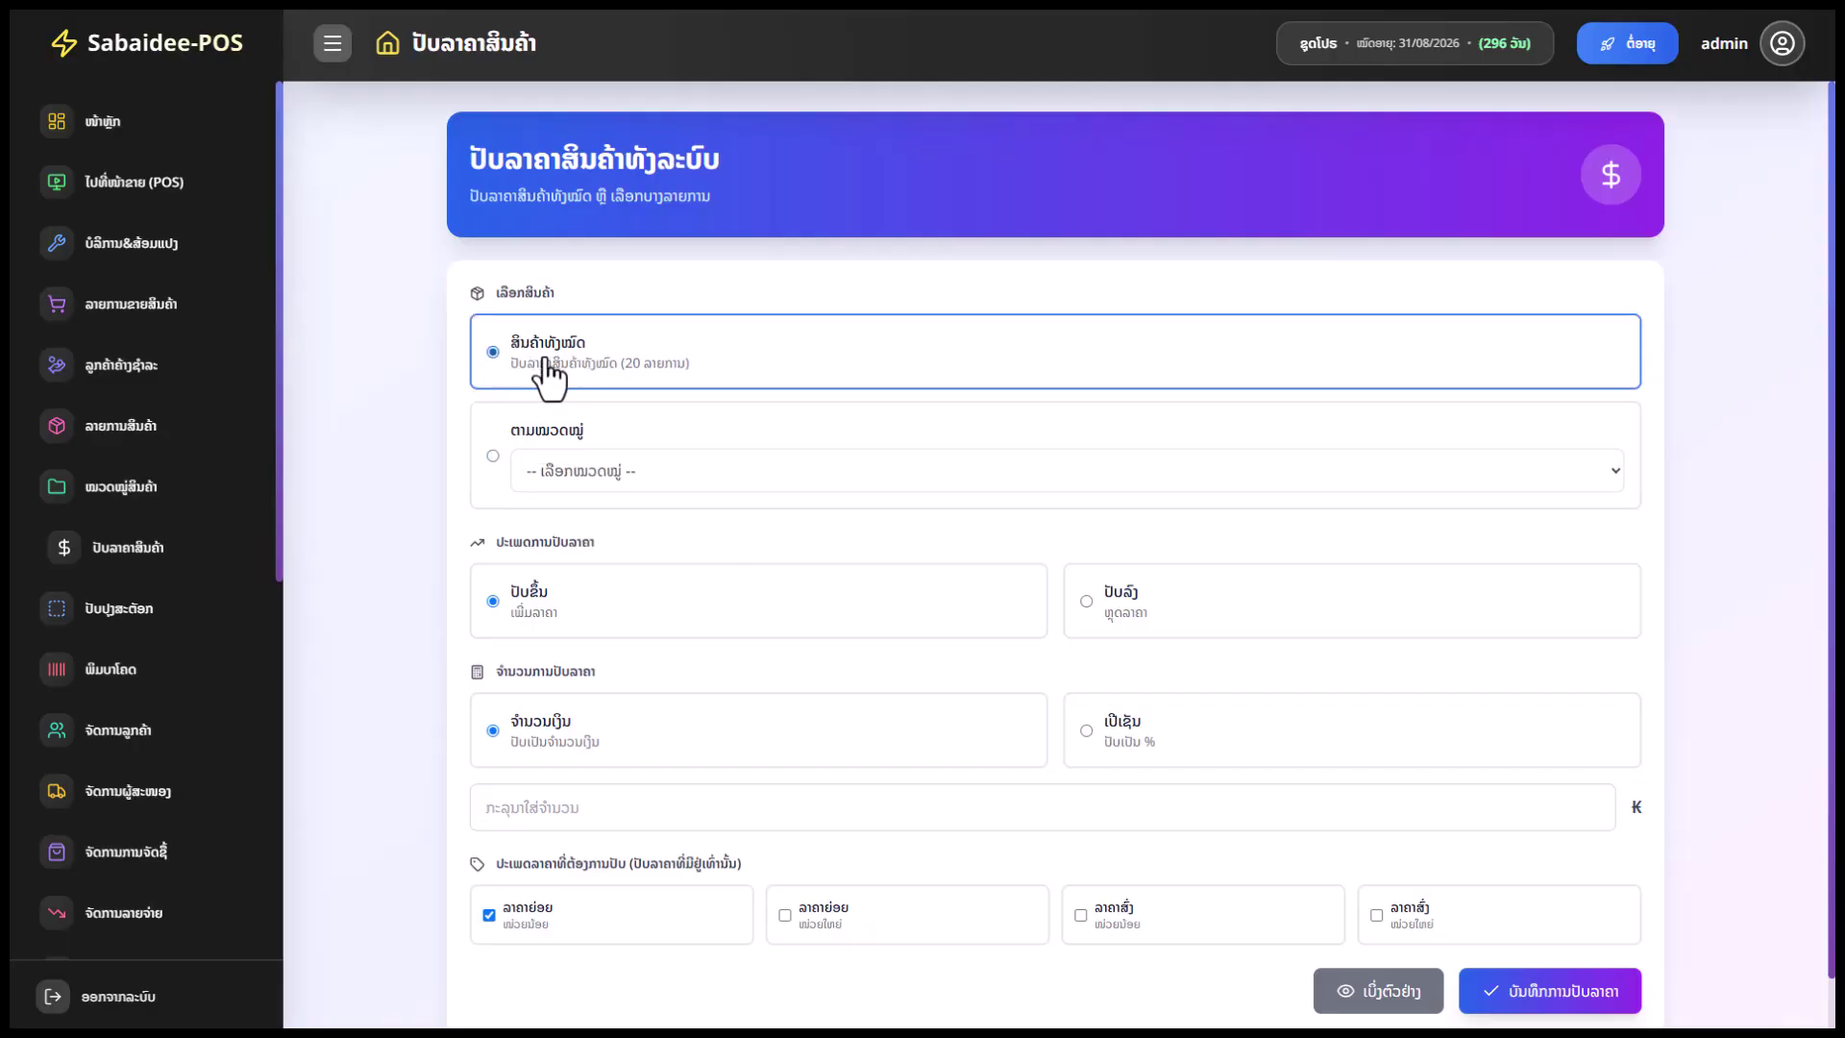
pyautogui.click(528, 458)
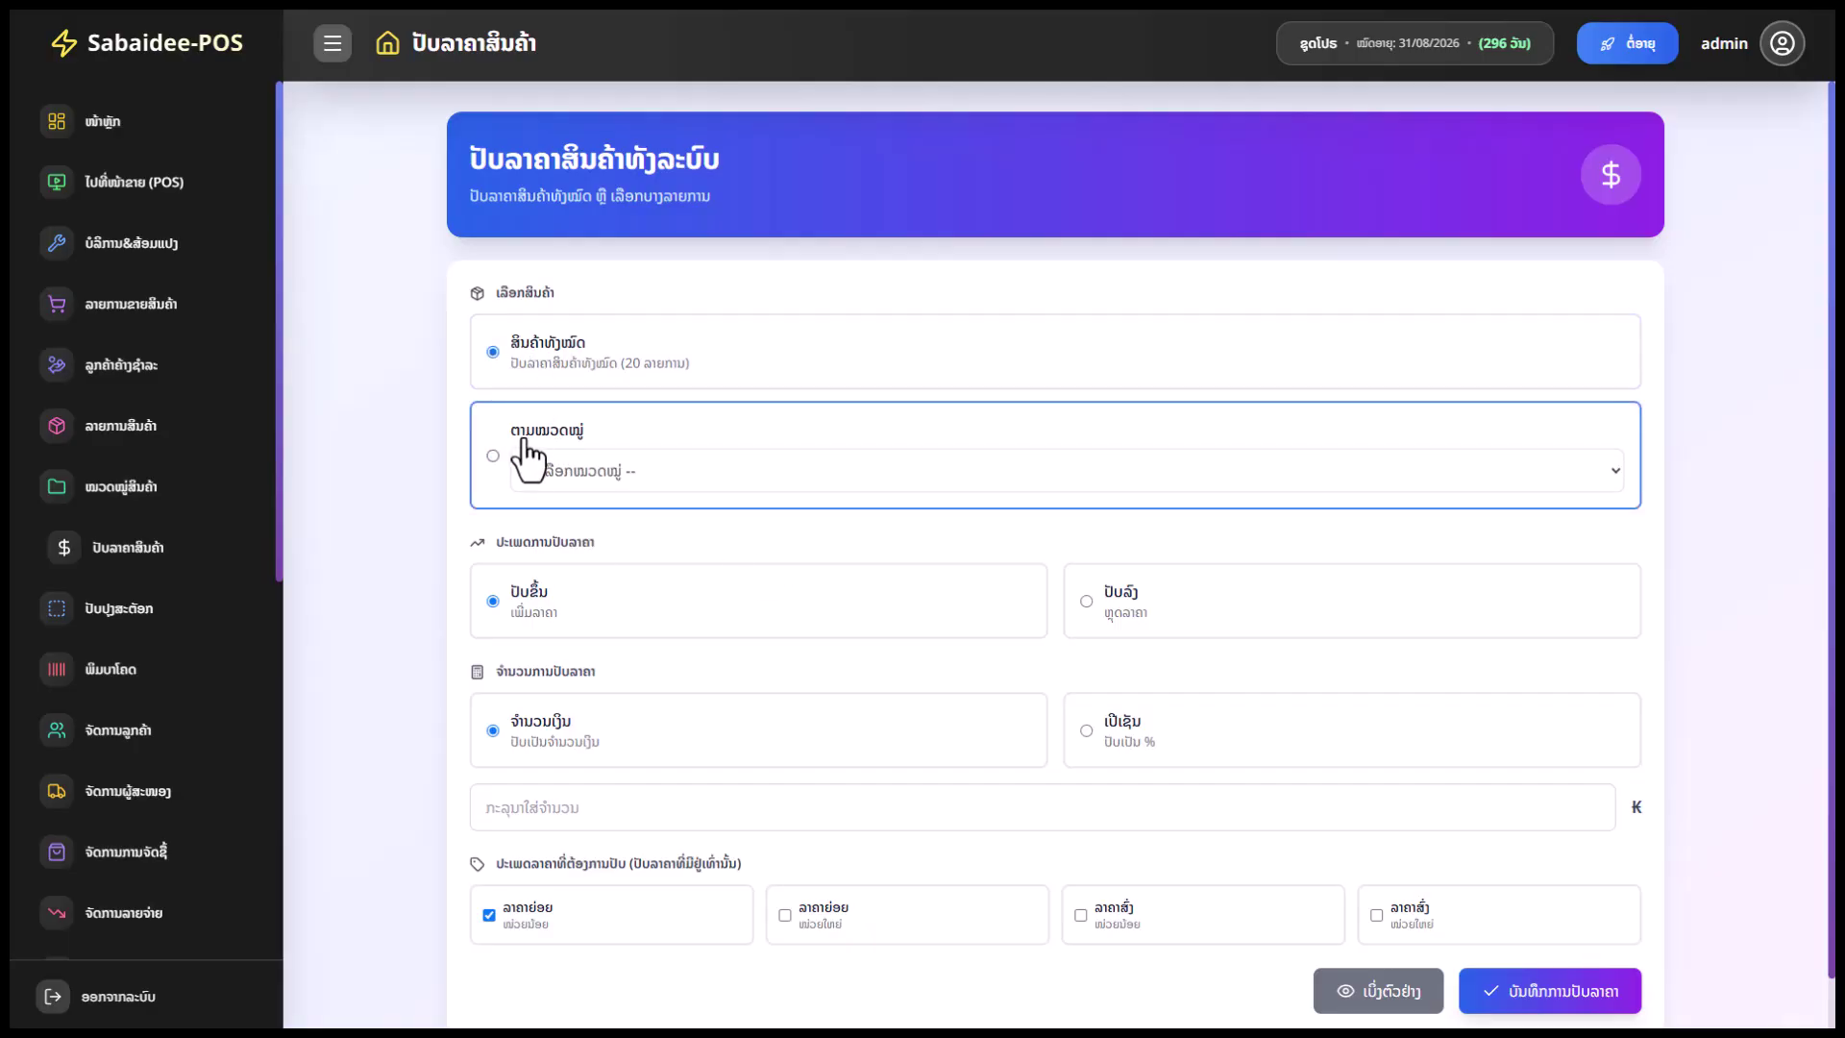
pyautogui.click(657, 471)
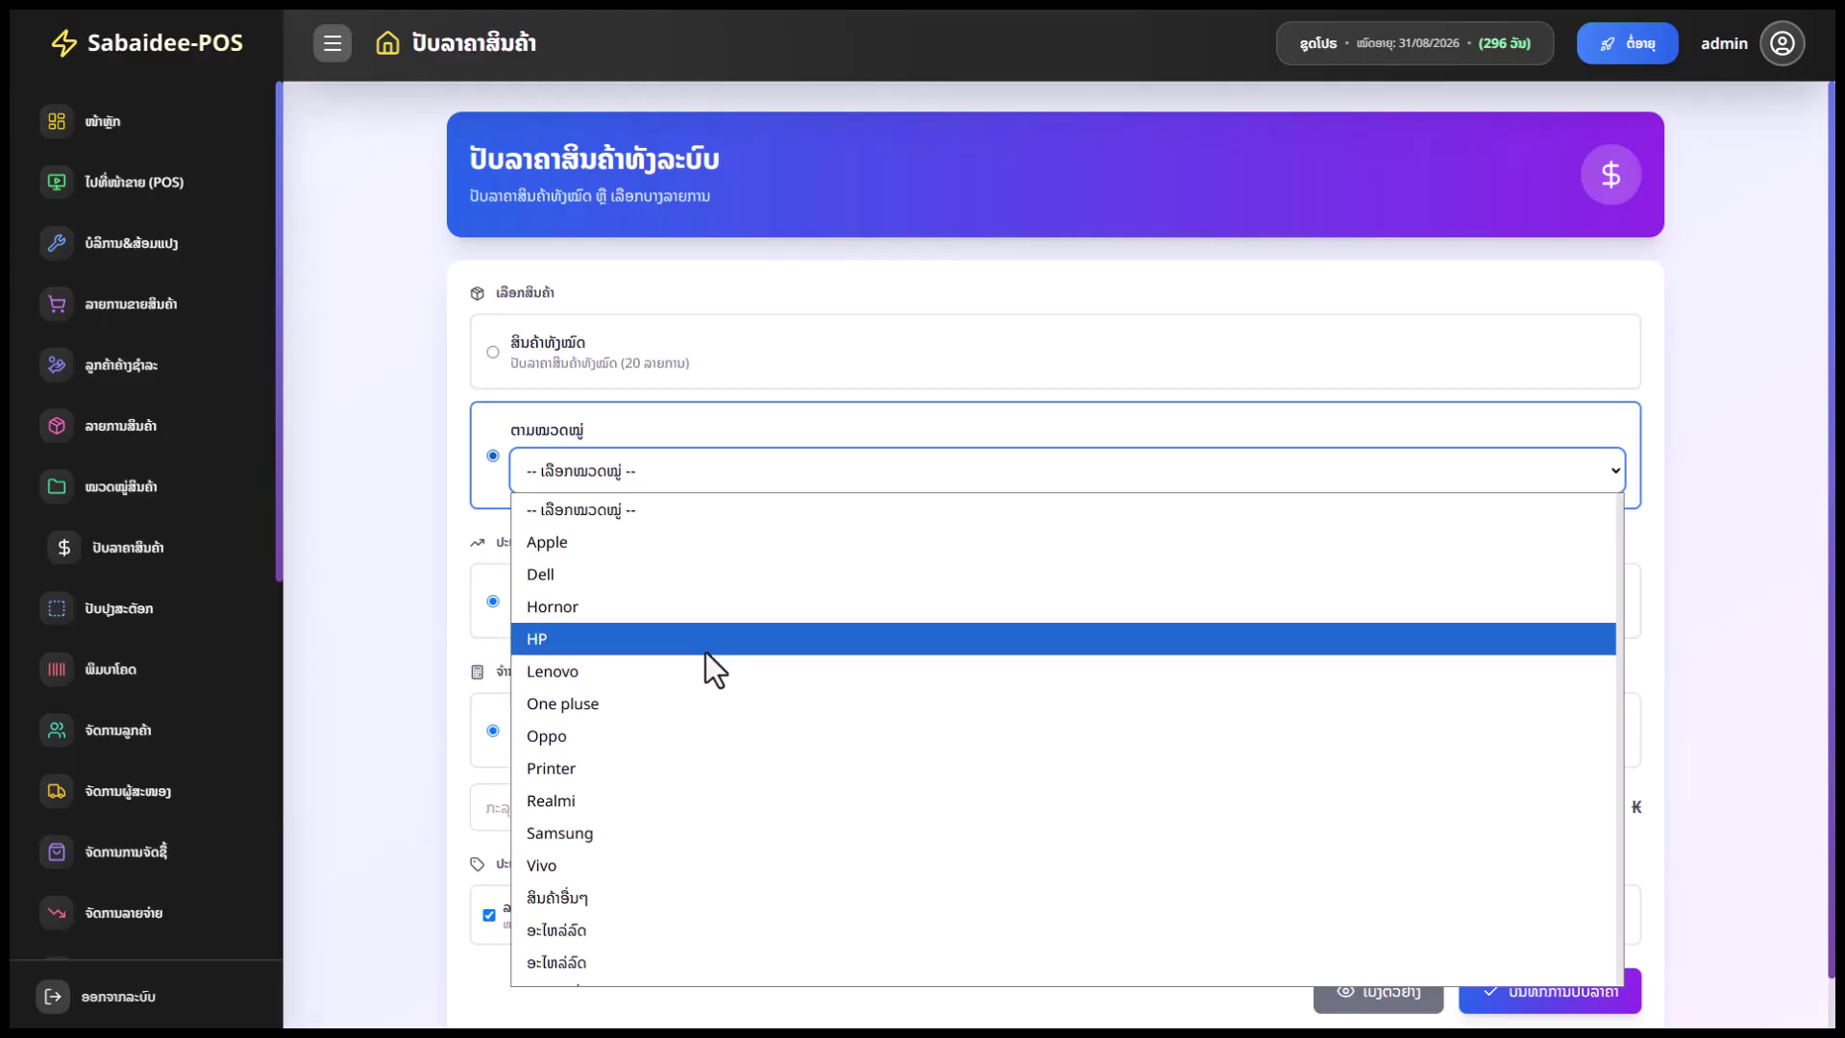
pyautogui.click(682, 371)
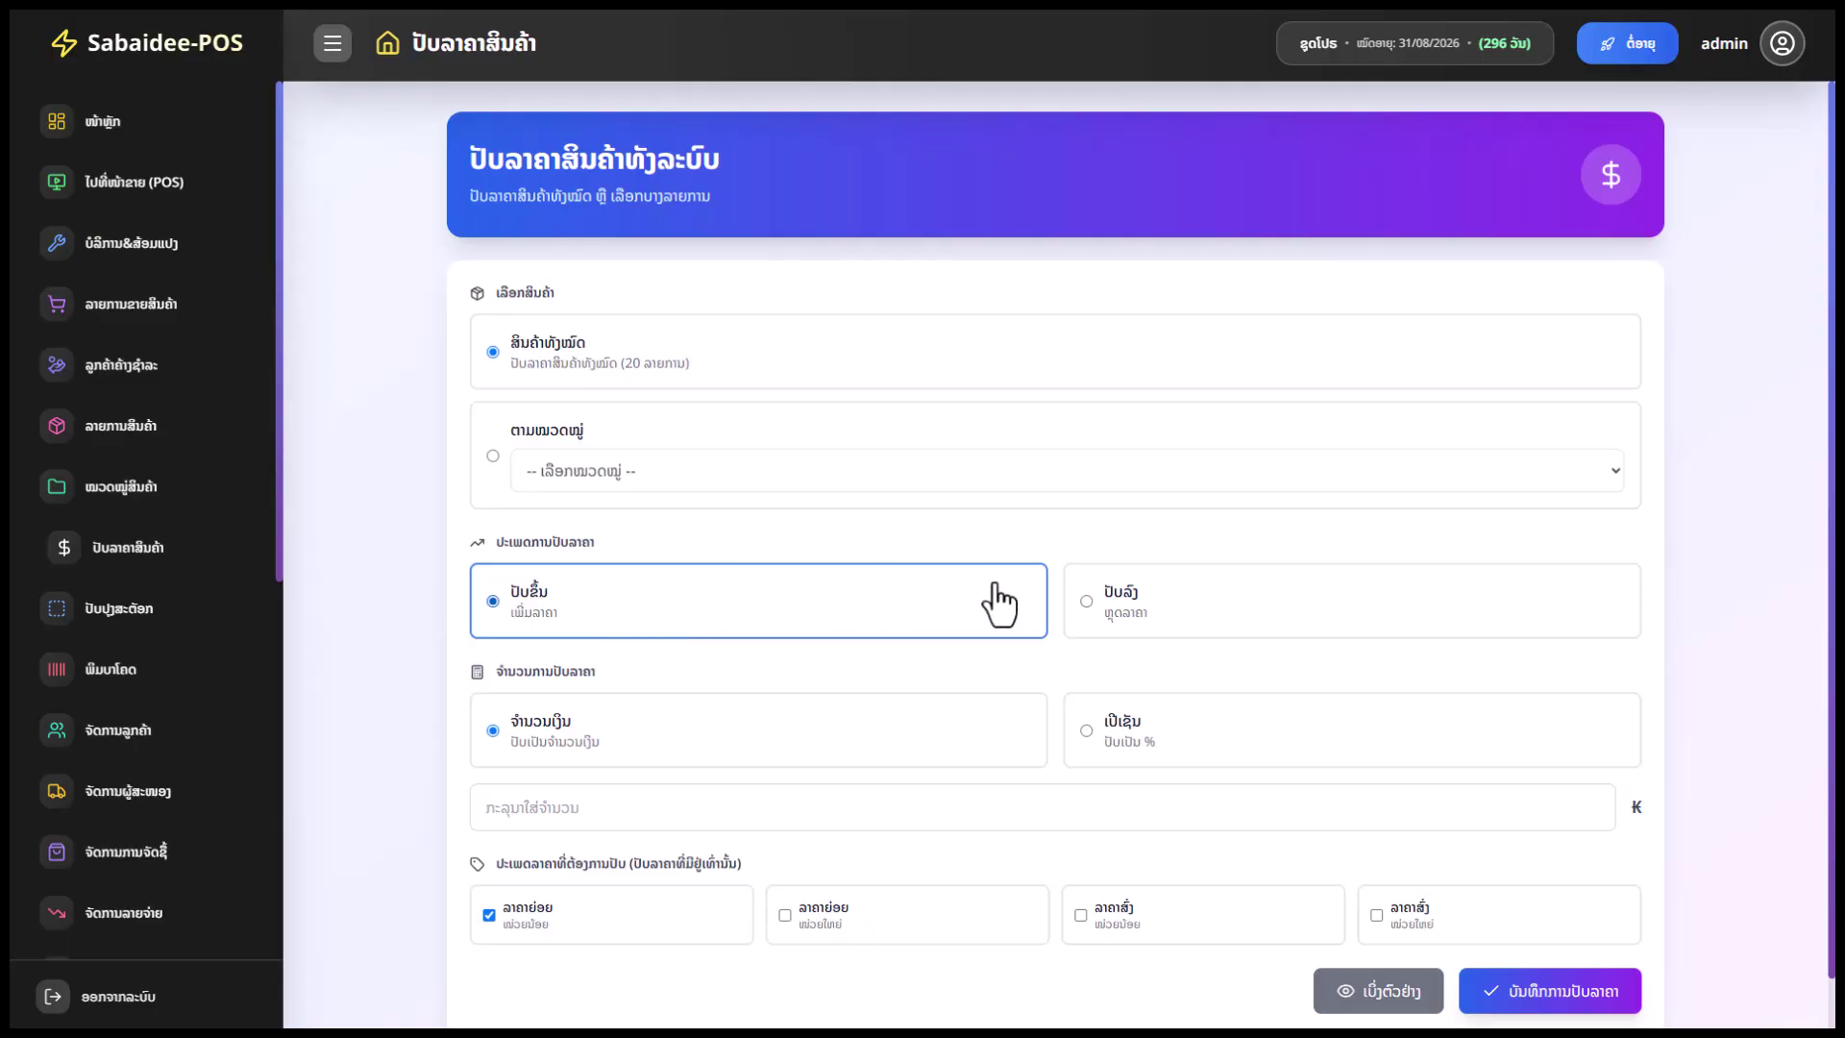
pyautogui.click(1153, 607)
pyautogui.click(968, 615)
pyautogui.click(1091, 609)
pyautogui.click(577, 591)
# Choose a fixed-amount adjustment and enter 1000 ₭
pyautogui.scroll(-1, 653, 605)
pyautogui.click(615, 694)
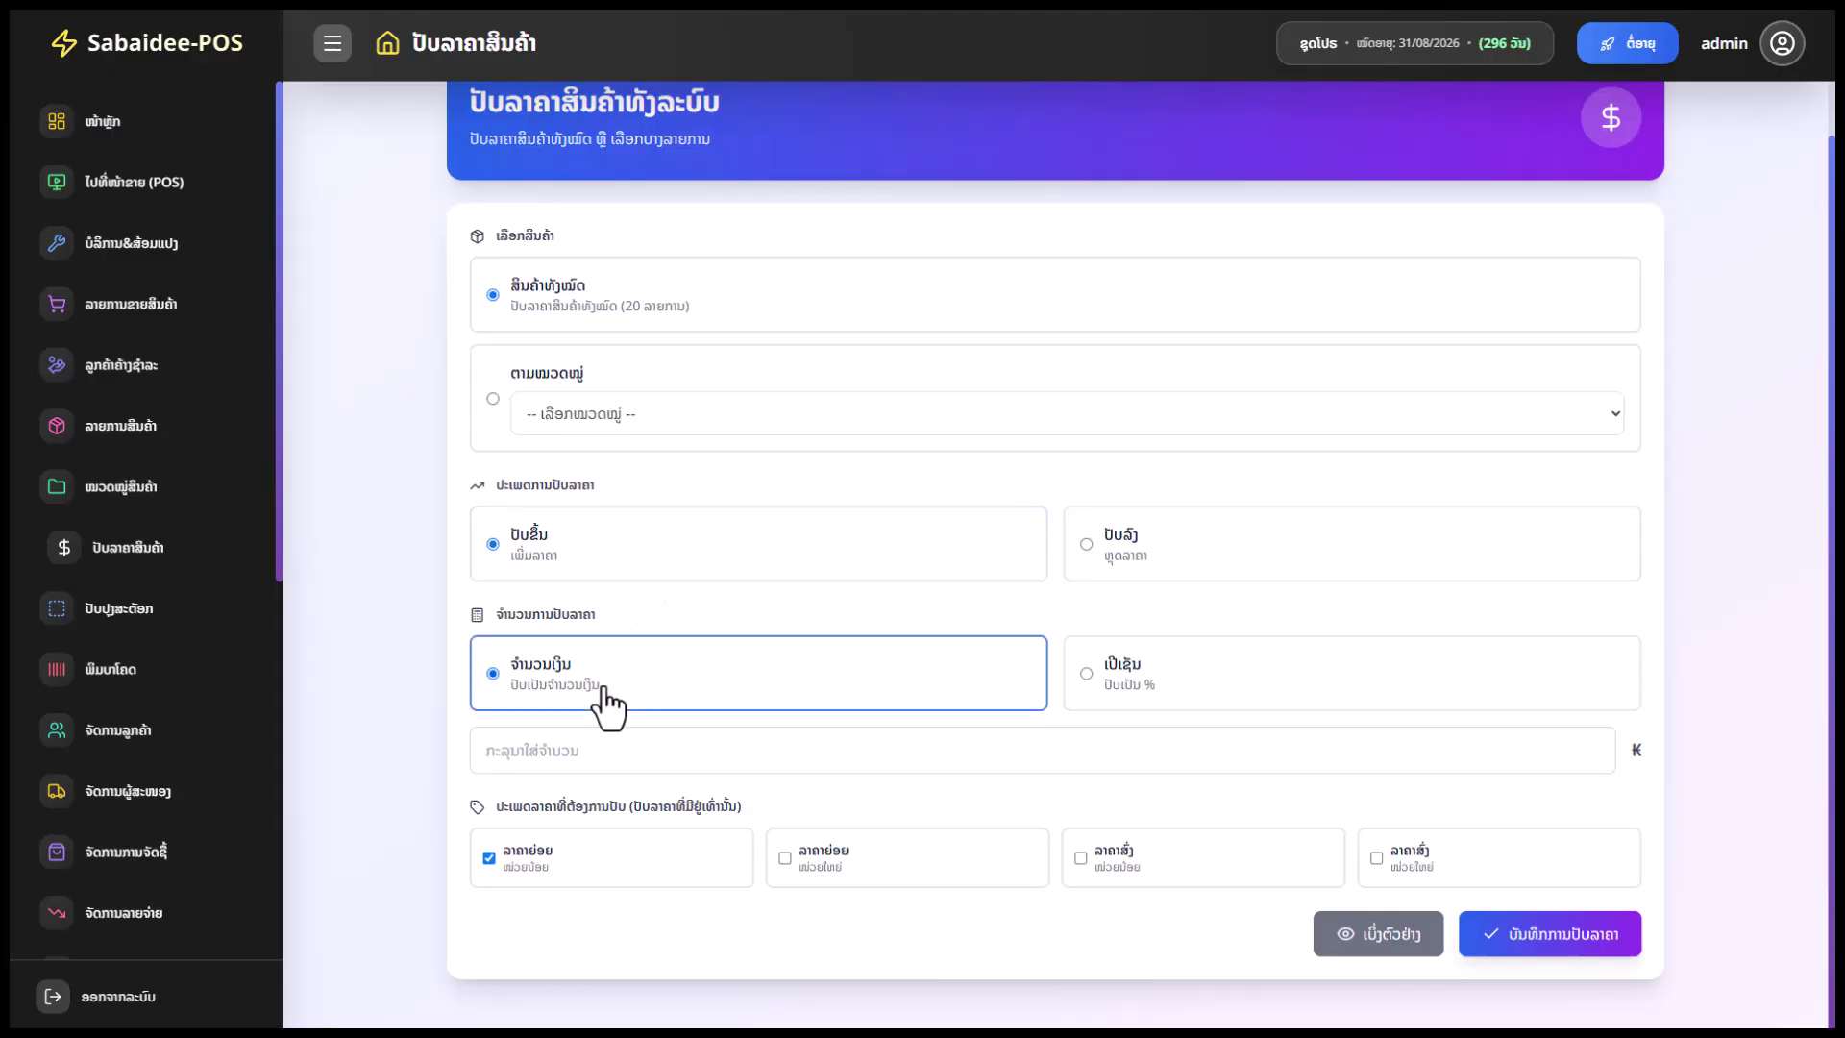
pyautogui.click(1143, 687)
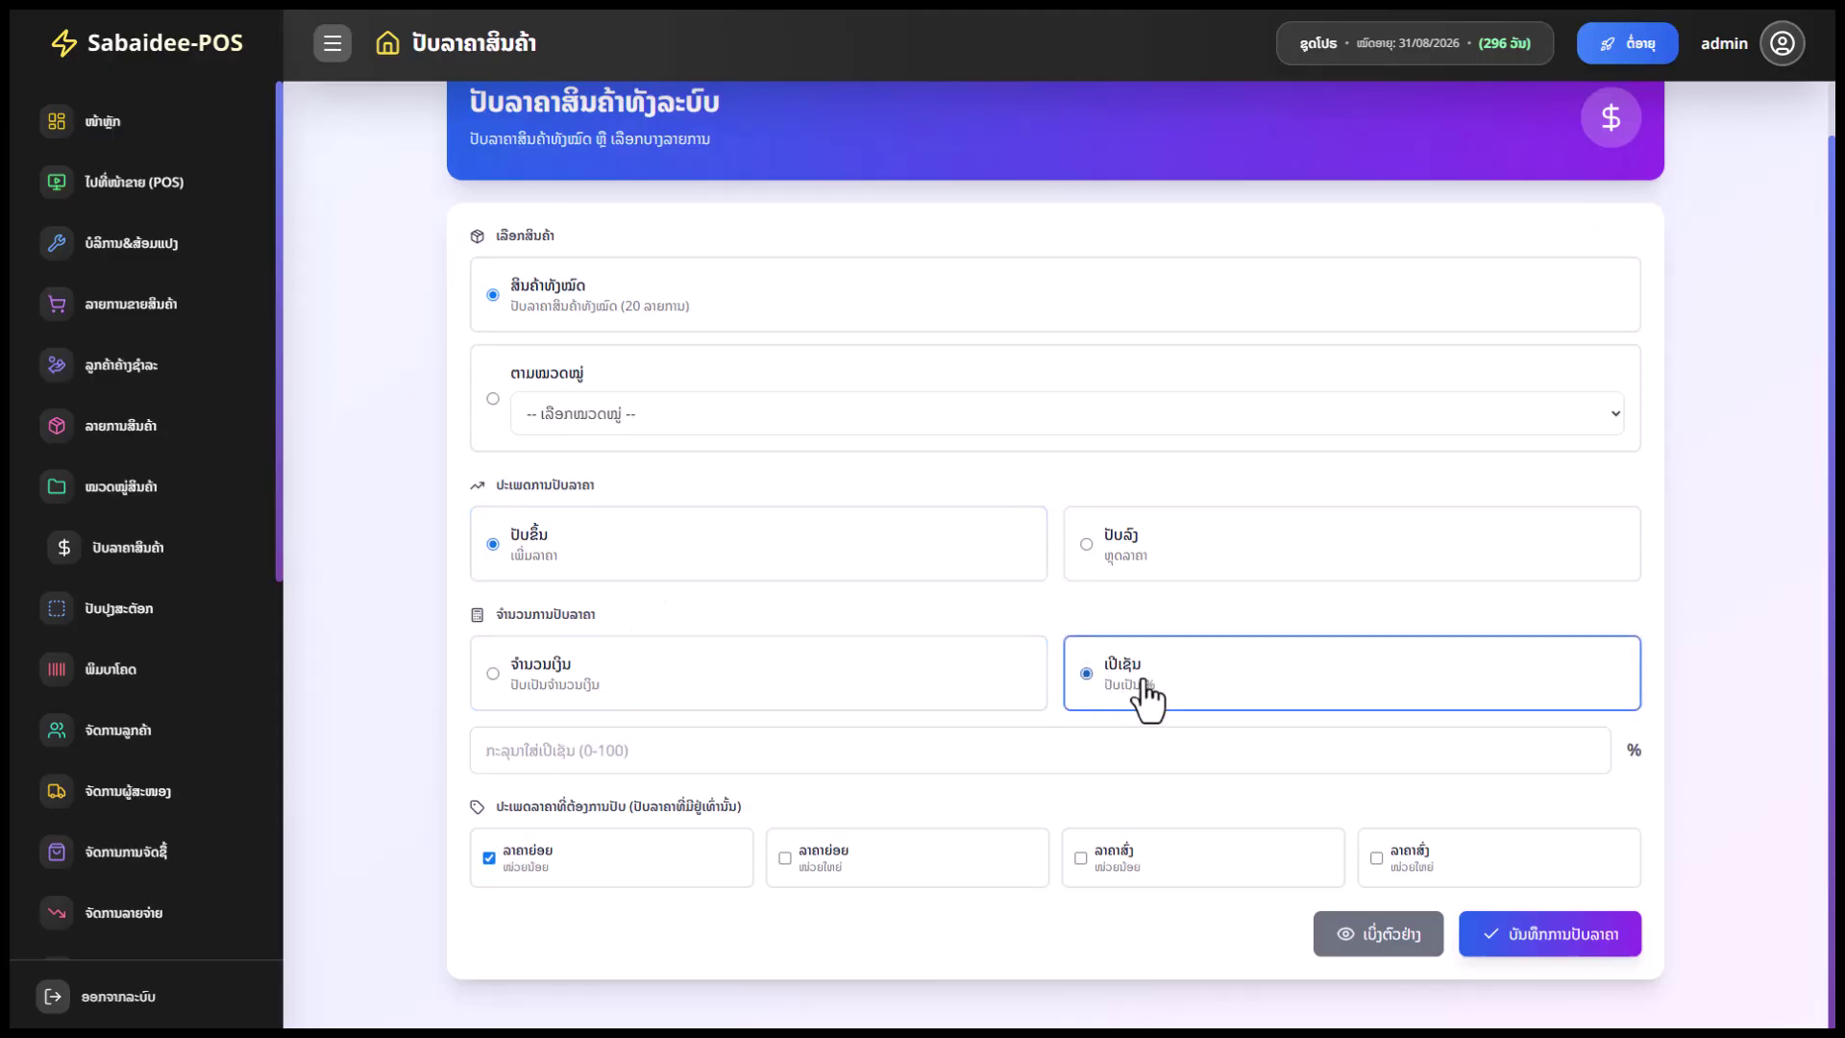
pyautogui.click(642, 696)
pyautogui.click(601, 740)
pyautogui.write('1000')
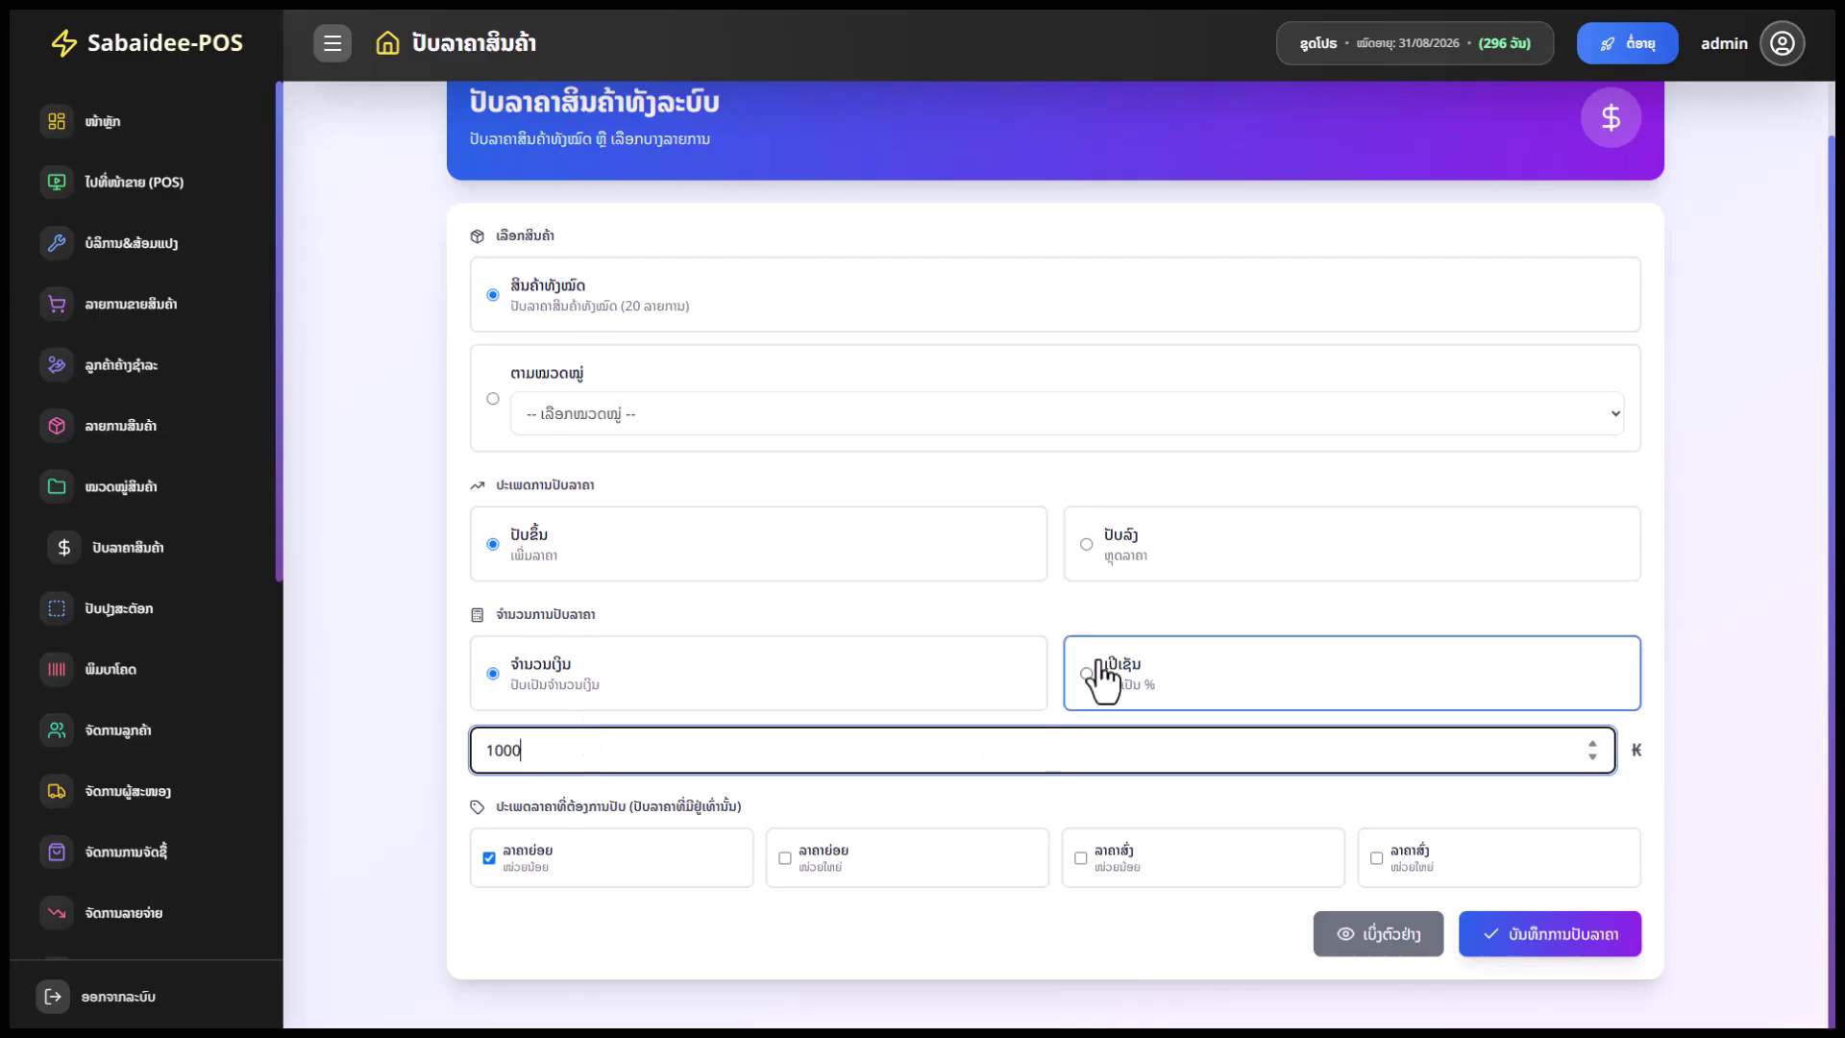
# Briefly try a 5 percent value, then return to a fixed 1000 ₭ amount
pyautogui.click(1102, 678)
pyautogui.click(634, 741)
pyautogui.press('BackSpace')
pyautogui.press('BackSpace')
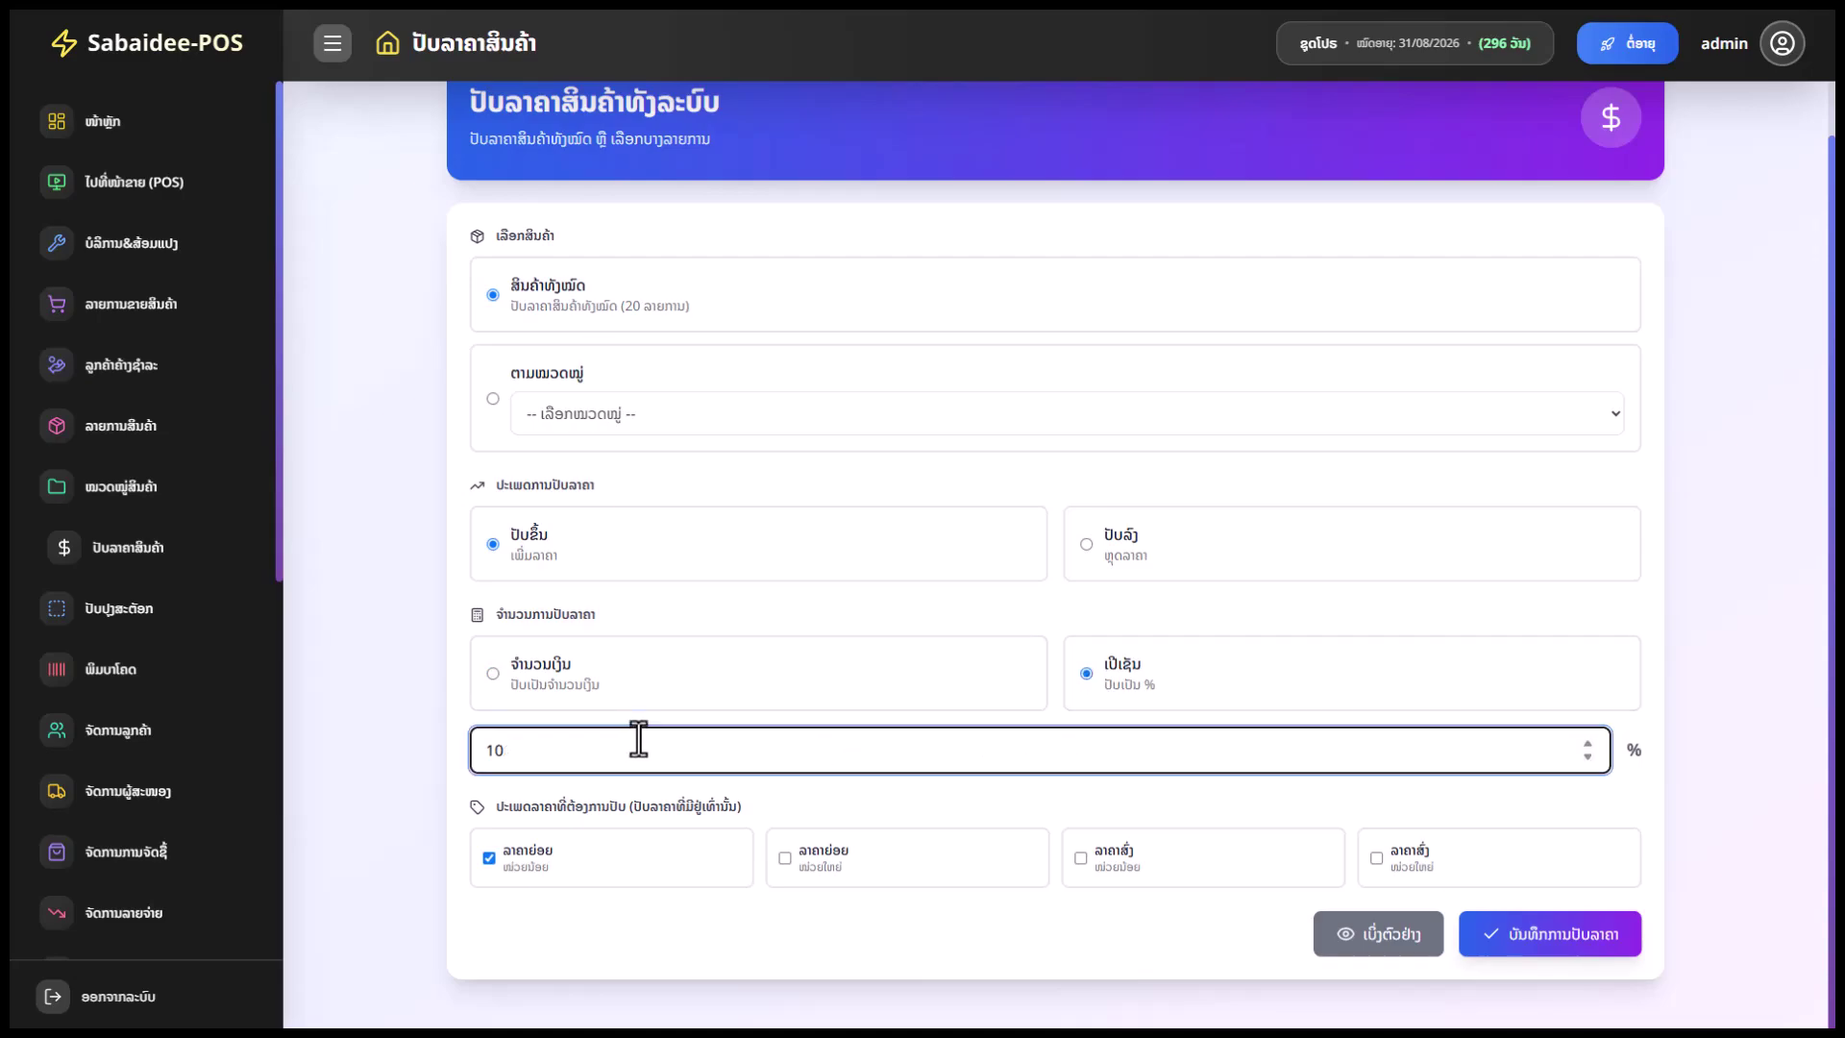
pyautogui.press('BackSpace')
pyautogui.press('BackSpace')
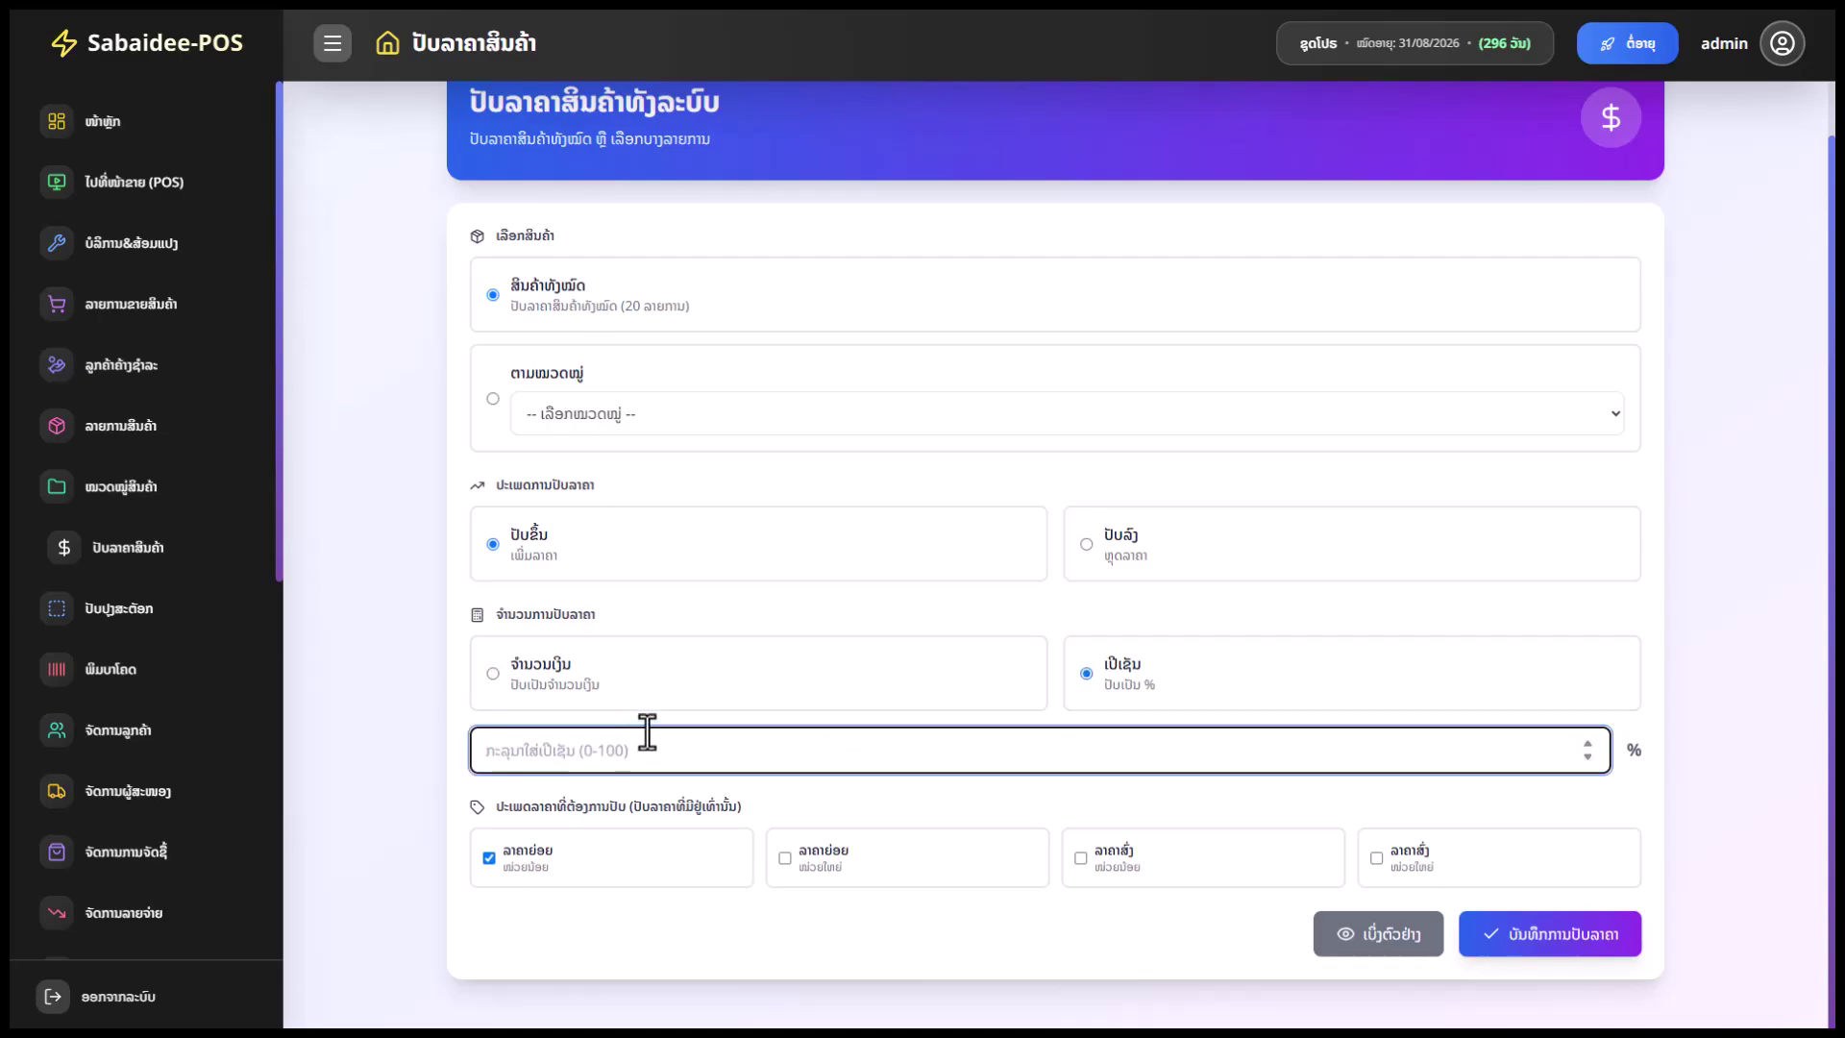
pyautogui.write('5')
pyautogui.press('BackSpace')
pyautogui.click(538, 682)
pyautogui.click(547, 748)
pyautogui.write('1000')
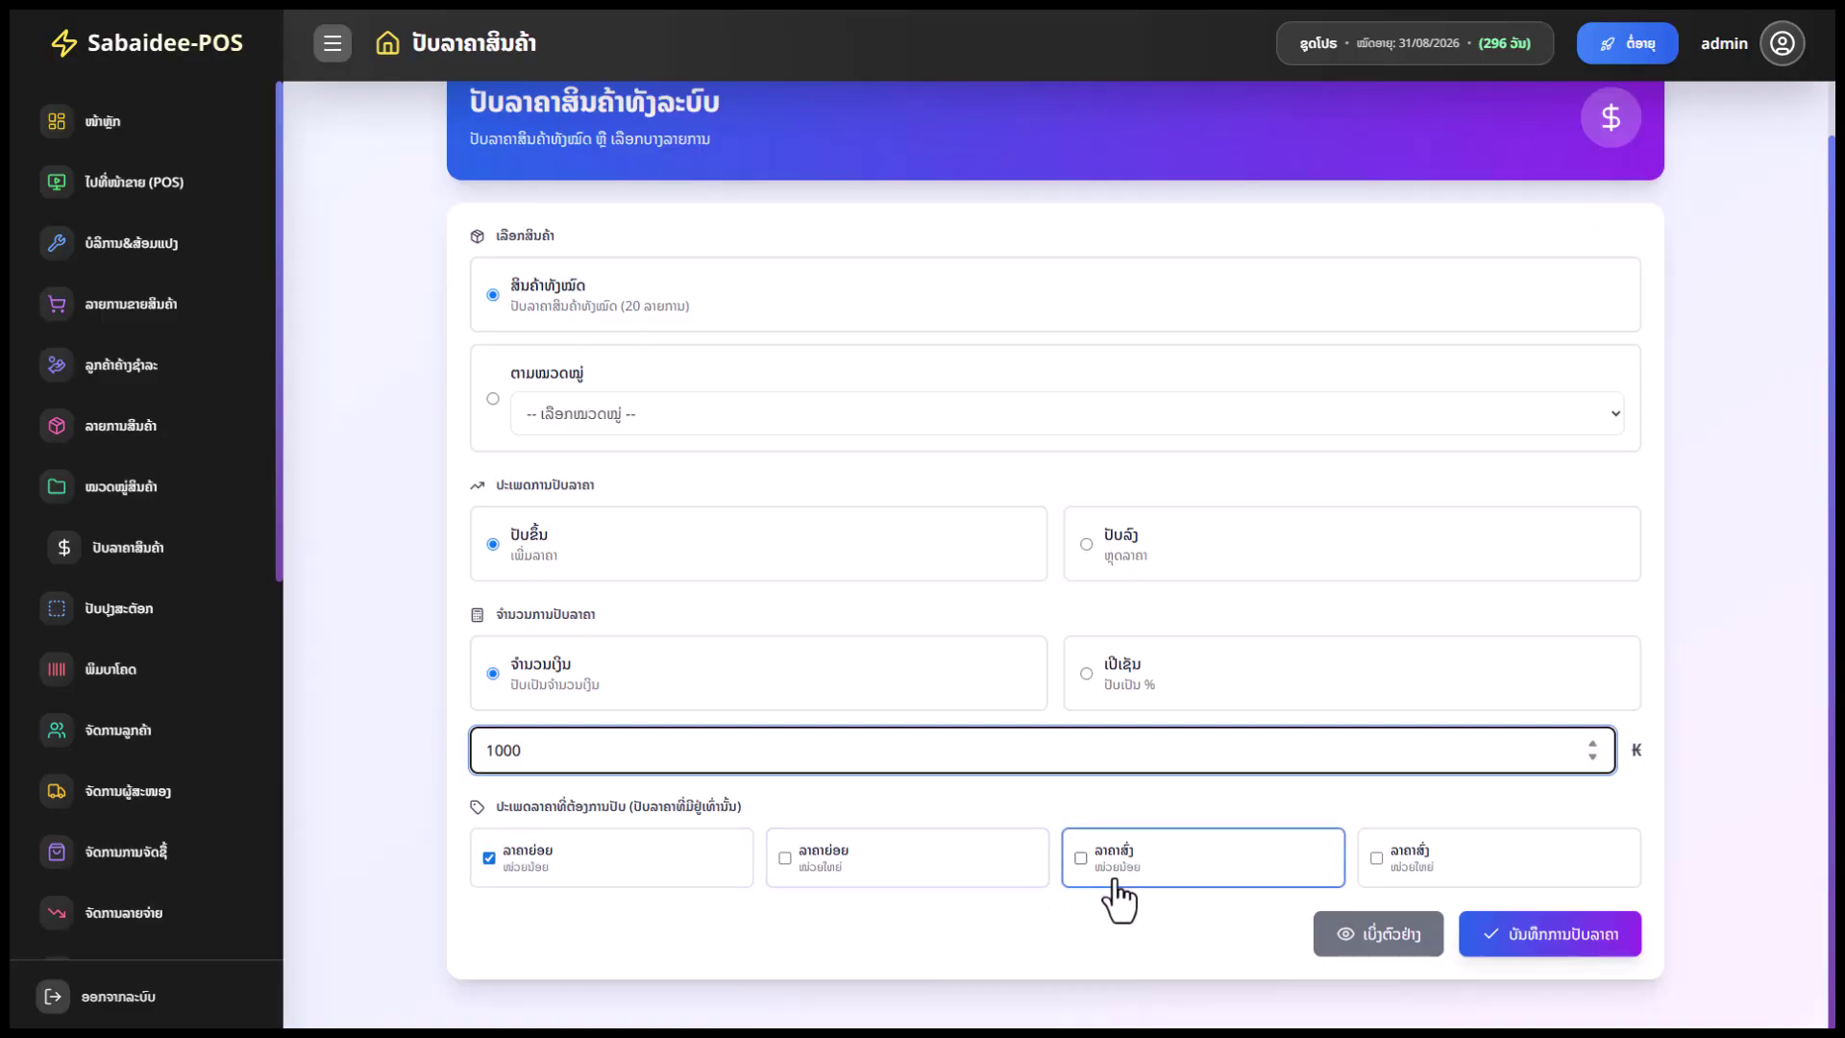
# Include big- and small-unit wholesale and big-unit retail prices, save, confirm, and dismiss the success message
pyautogui.click(1414, 865)
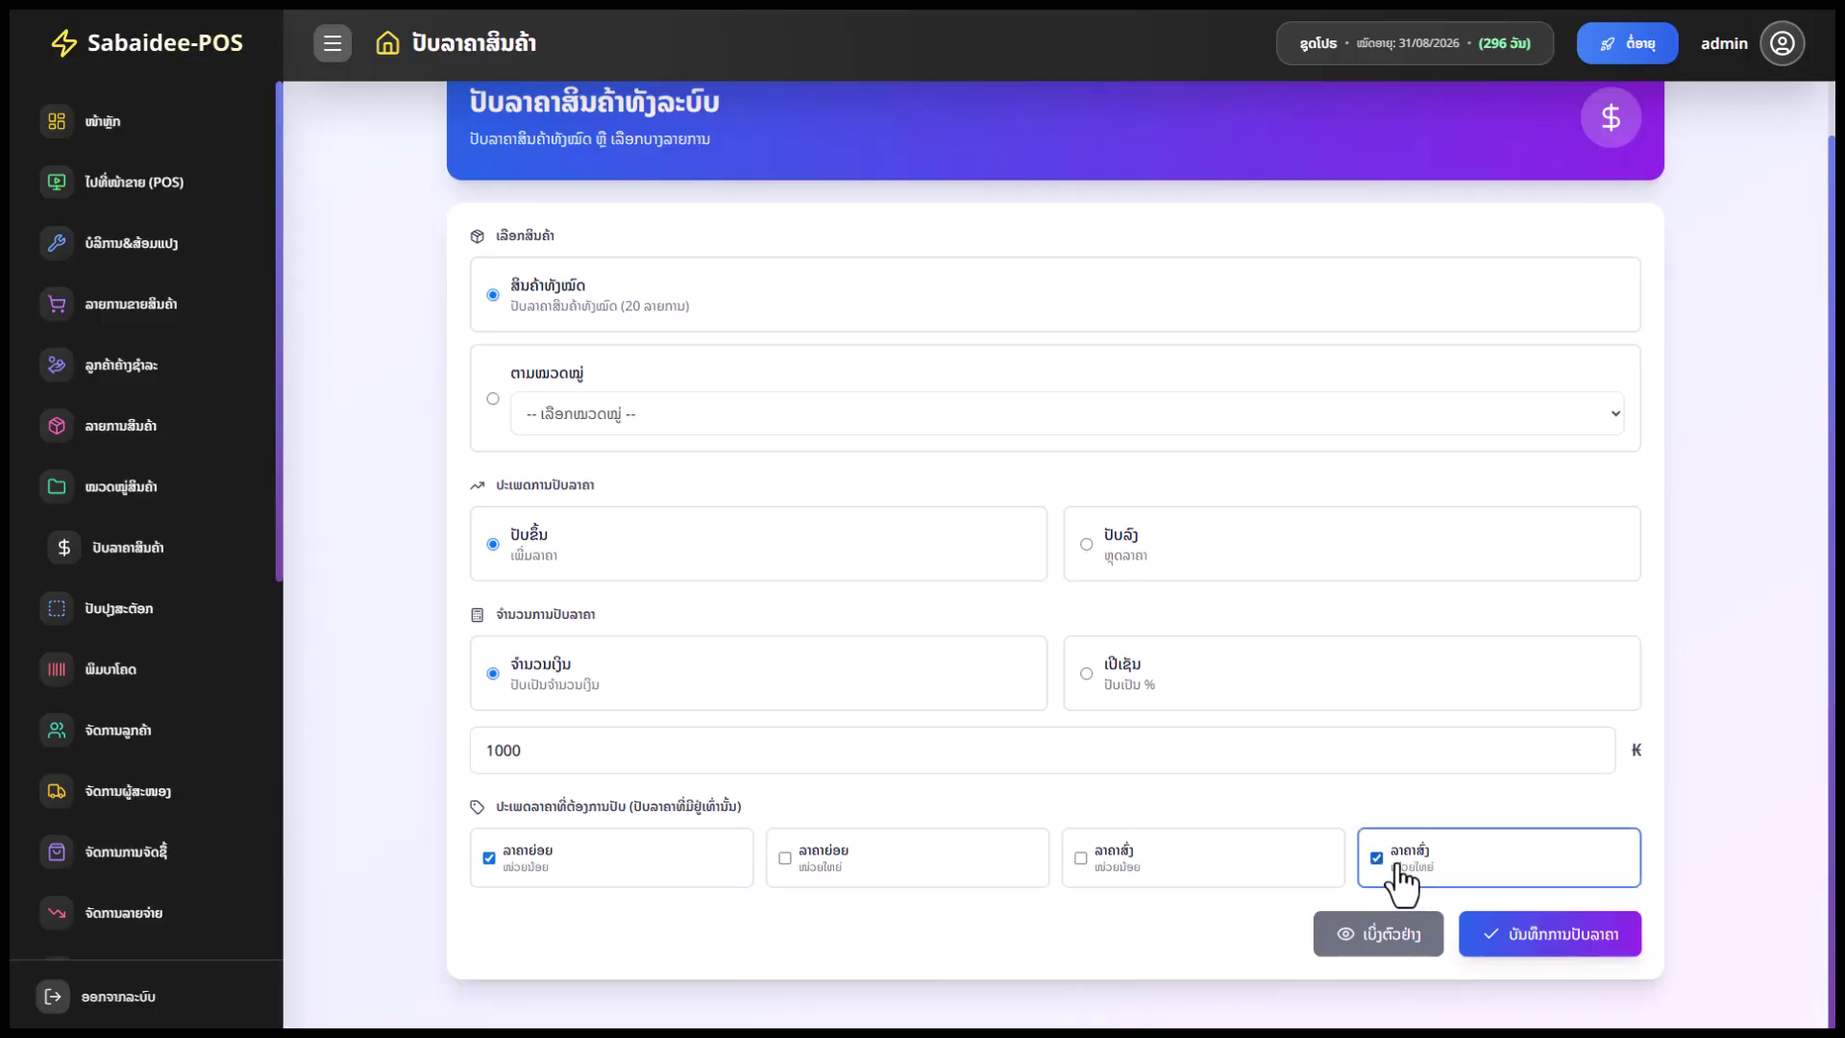
pyautogui.click(1090, 865)
pyautogui.click(806, 867)
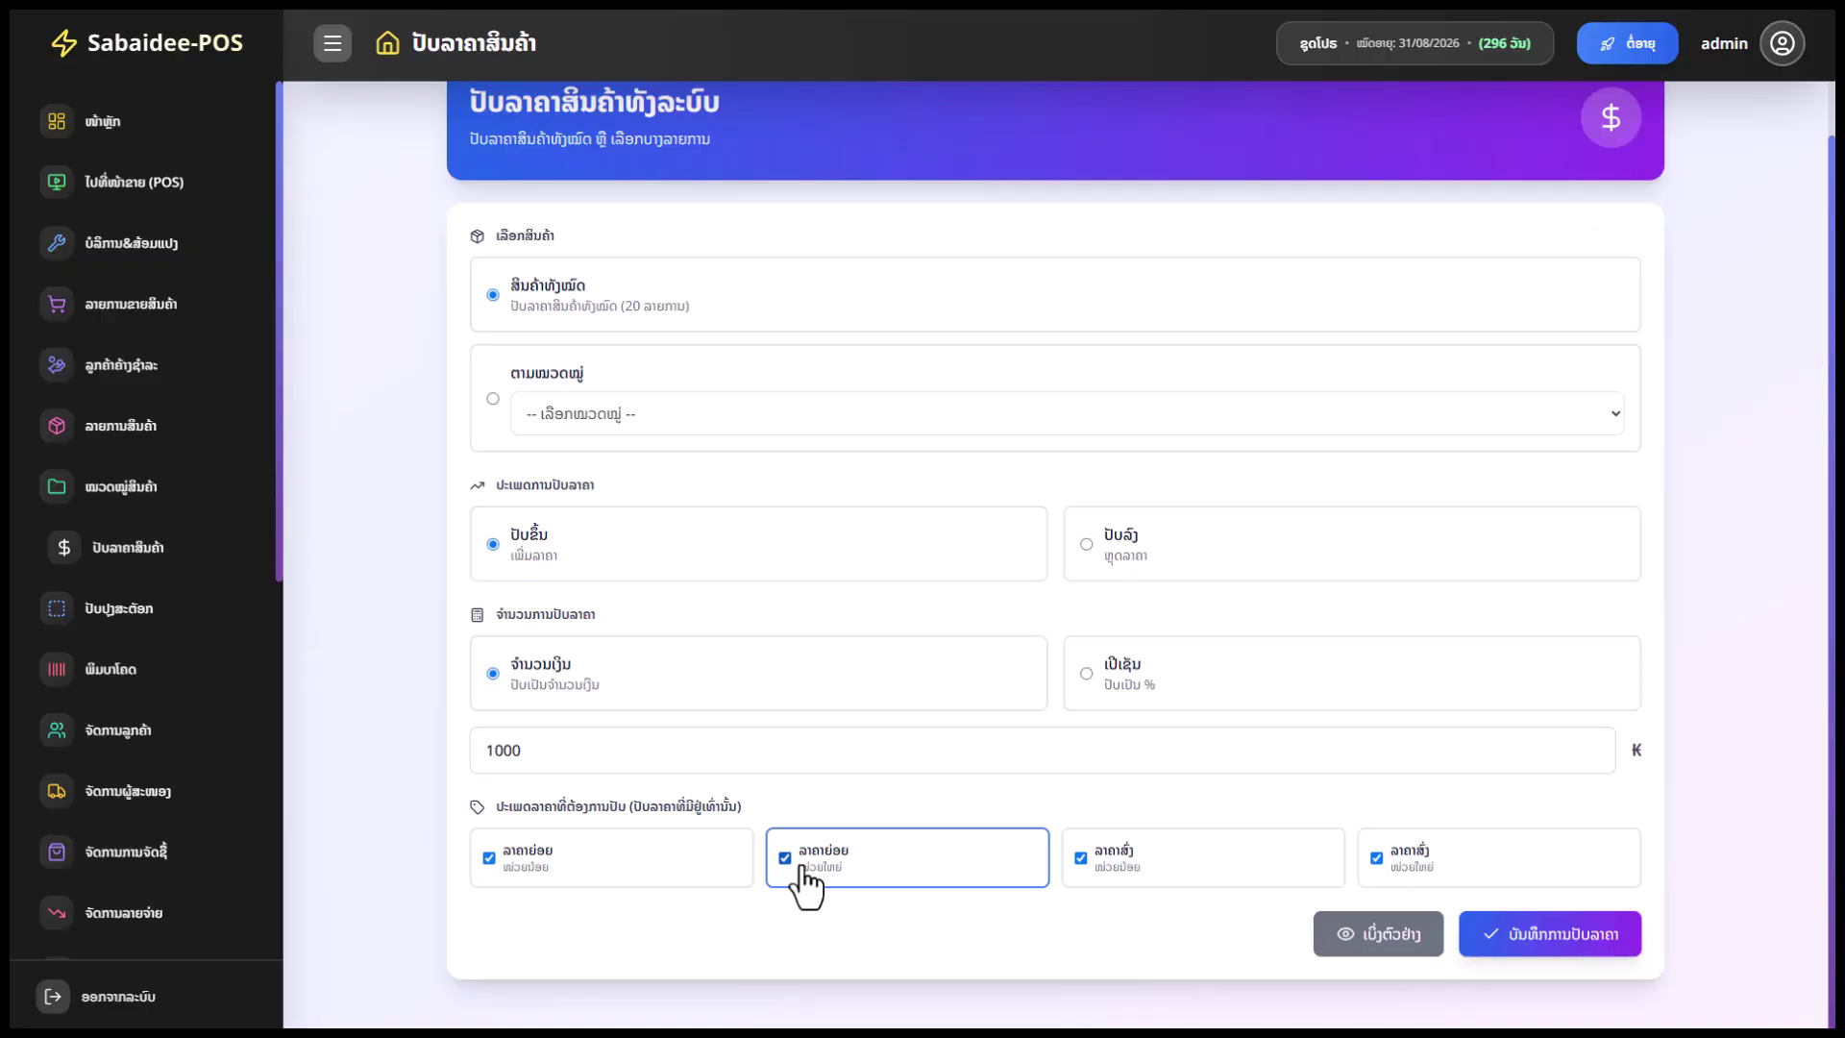
pyautogui.click(1535, 947)
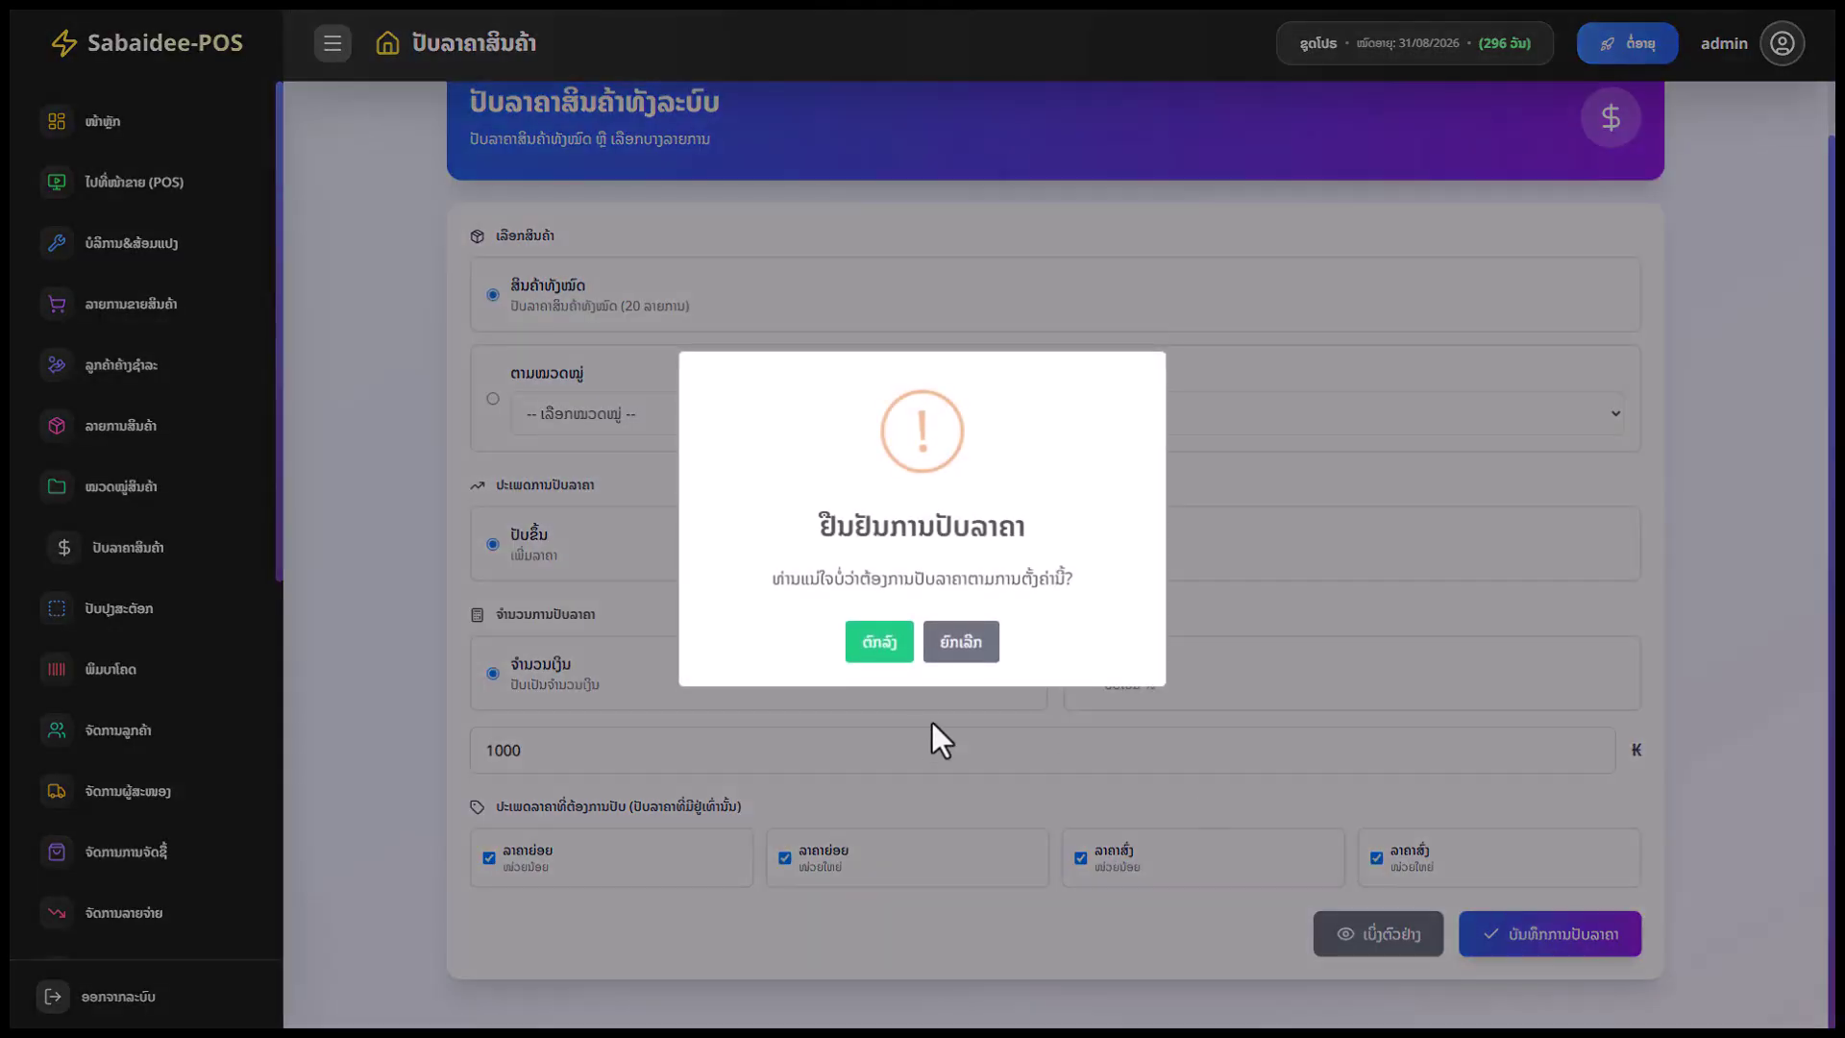
pyautogui.click(881, 655)
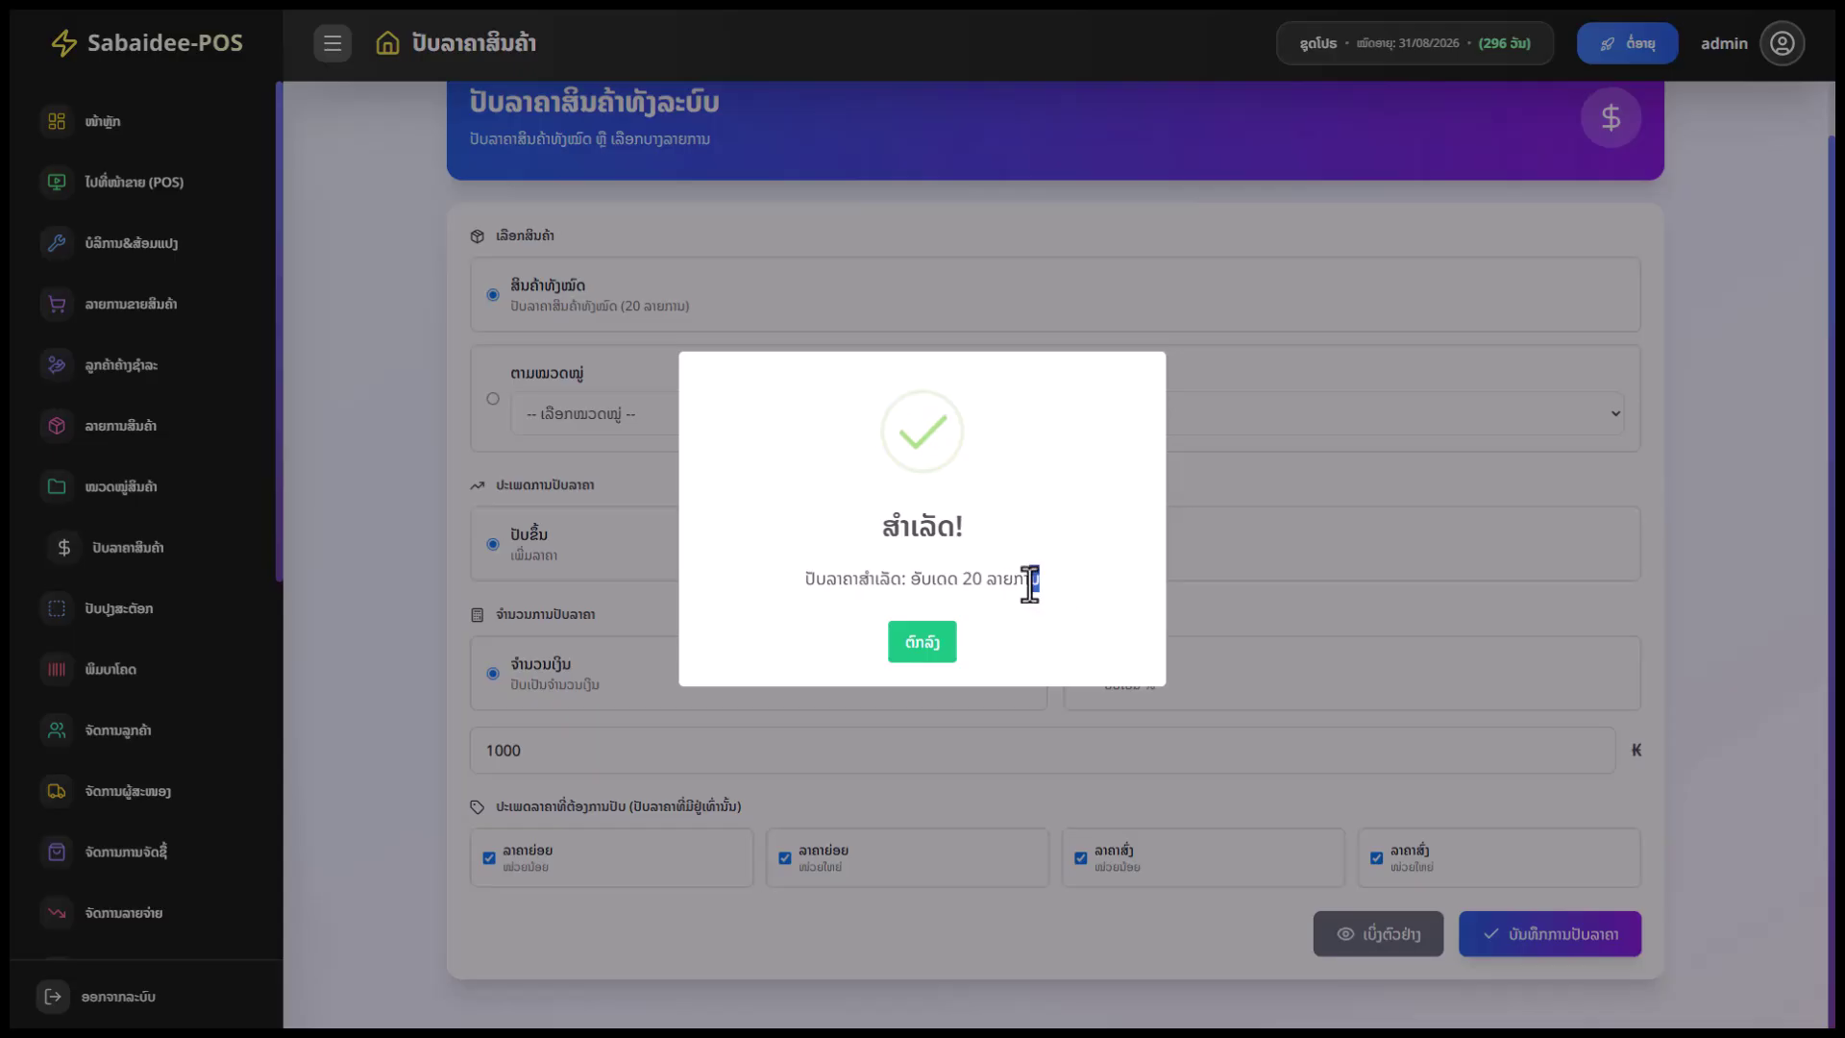
pyautogui.moveTo(1038, 578); pyautogui.dragTo(915, 588)
pyautogui.click(923, 646)
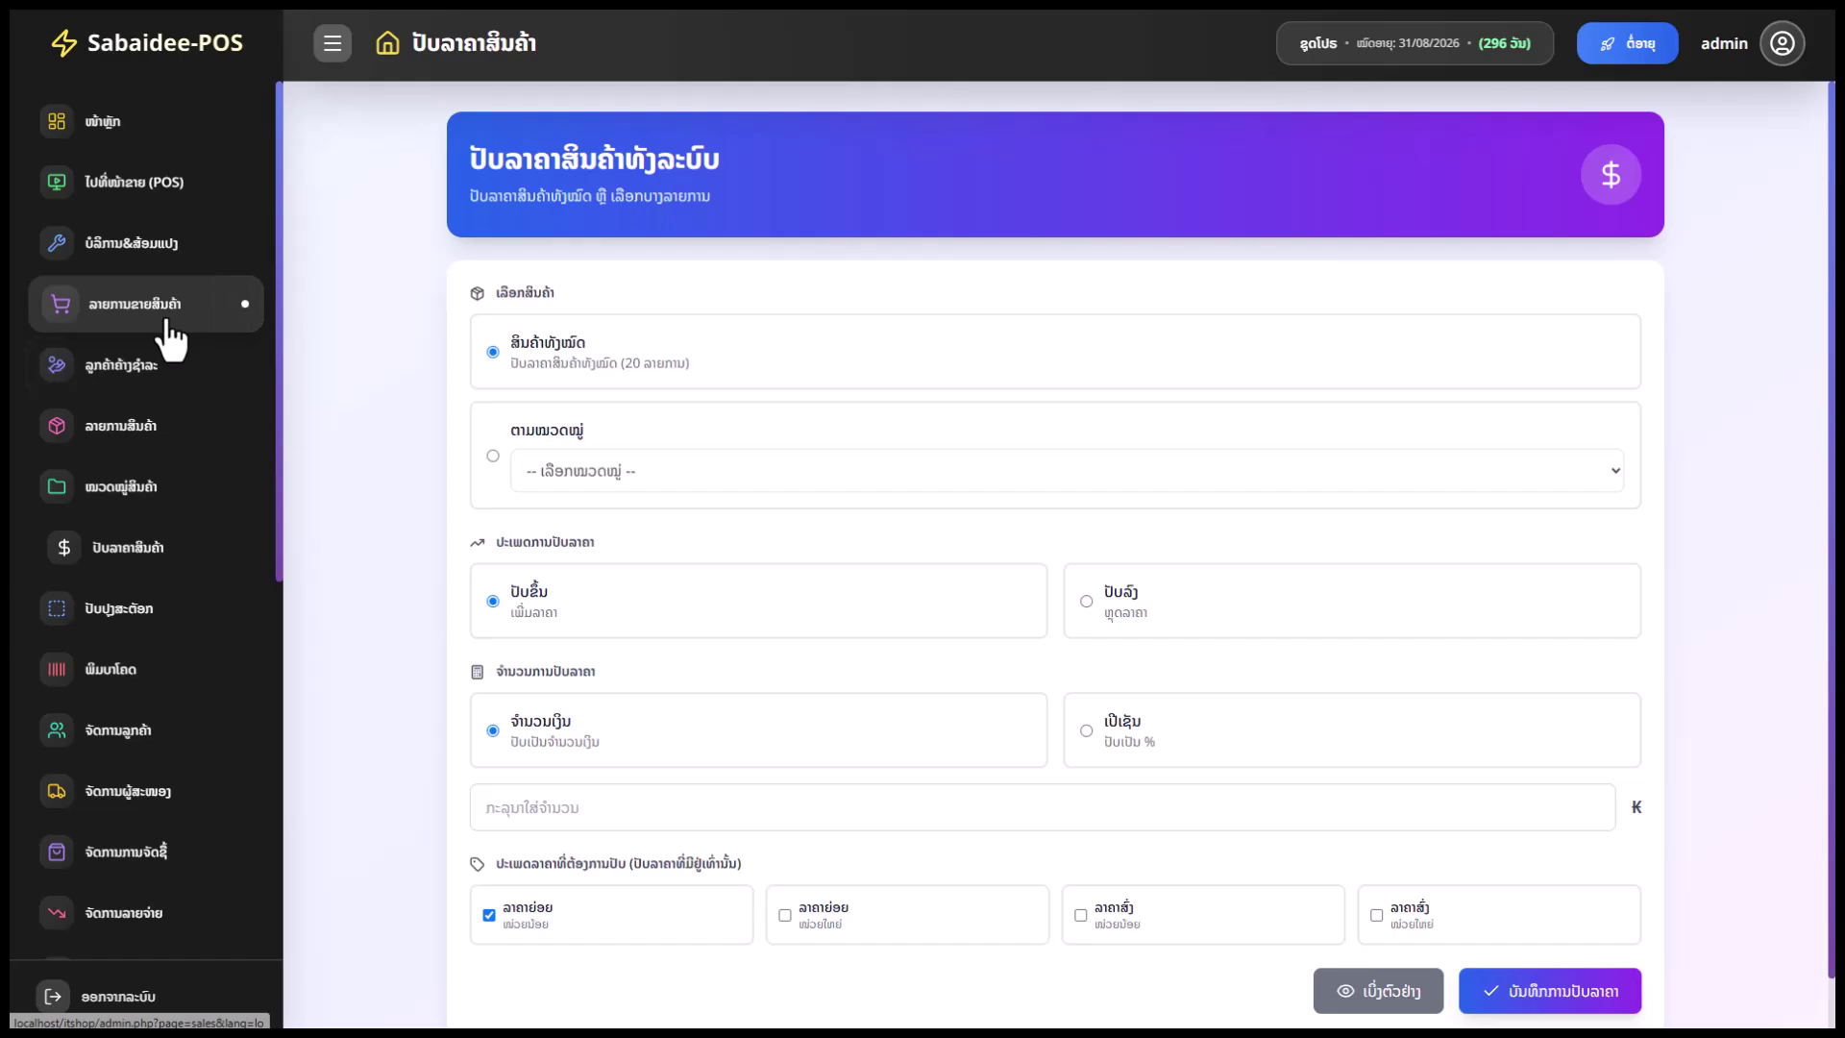
# Glance at the power bank's pack price in the product list, then open stock adjustment
pyautogui.click(153, 425)
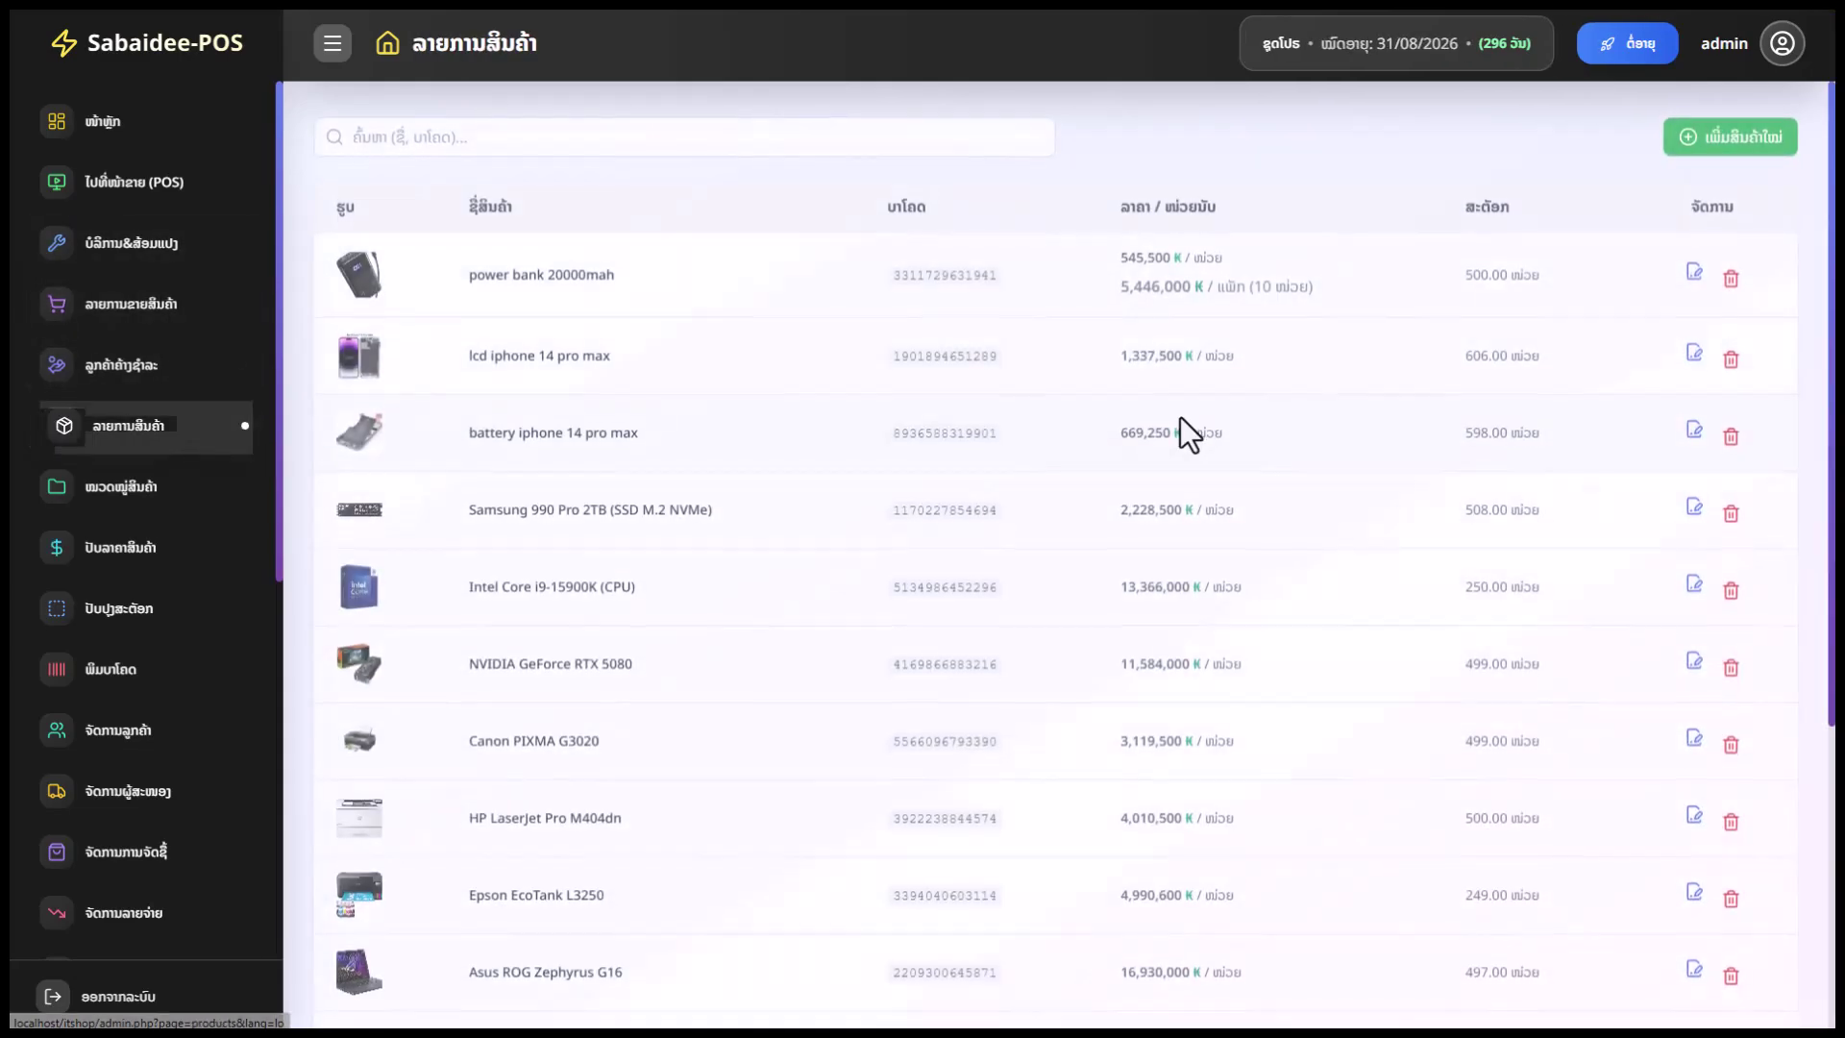
pyautogui.moveTo(1175, 281); pyautogui.dragTo(1134, 282)
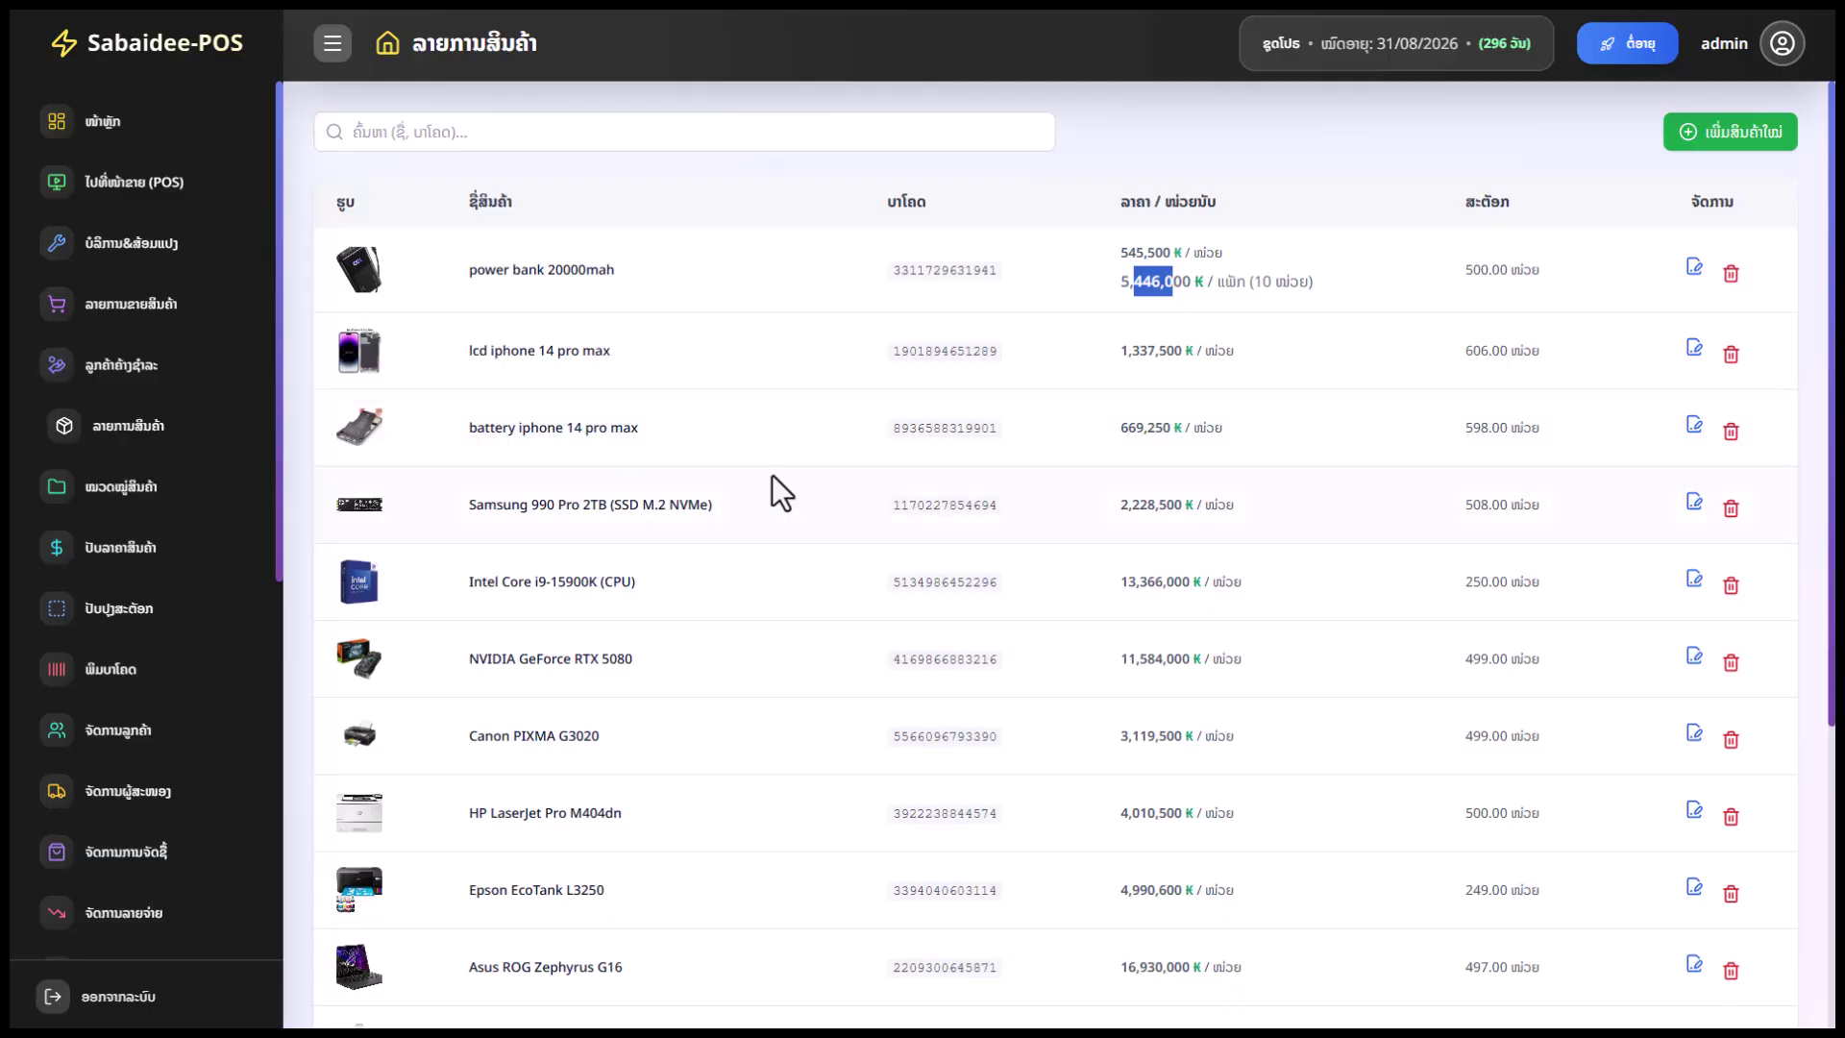
pyautogui.click(159, 611)
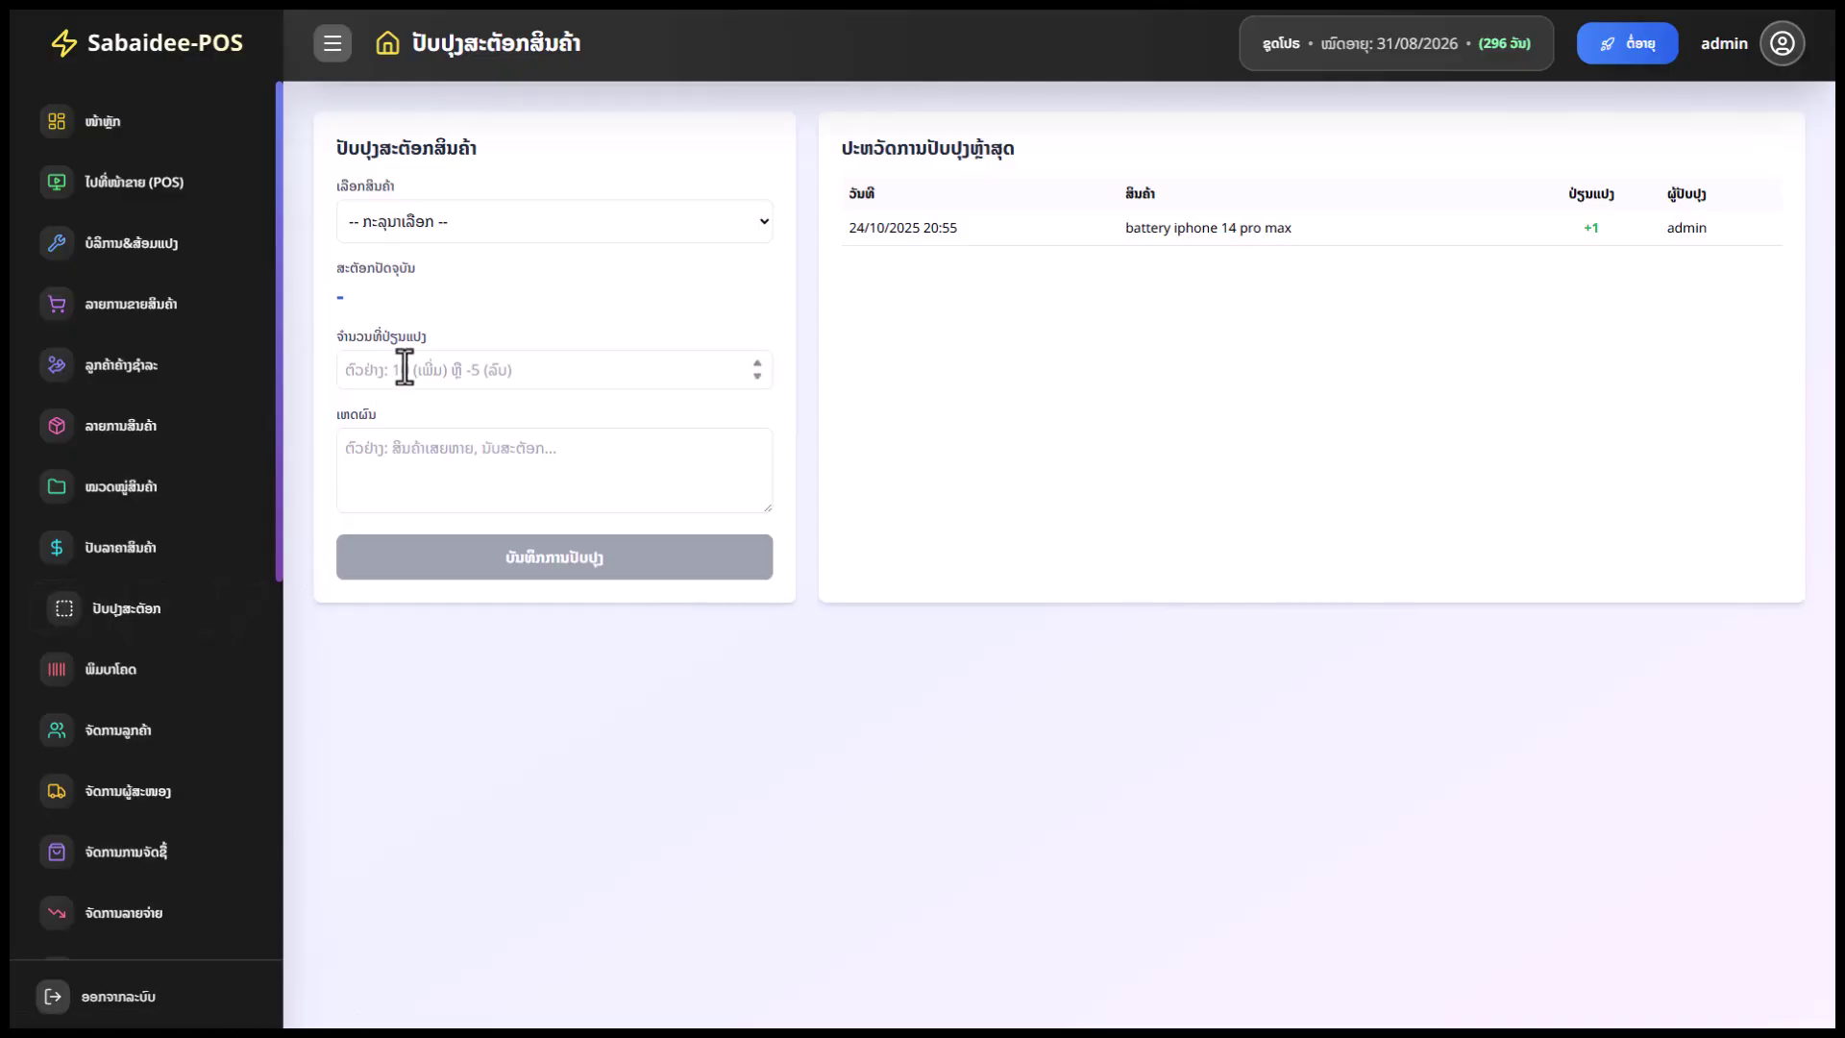
# Select iPad Pro 12นิ้ว (stock 1100.00), enter a -10 change, and click into the reason box
pyautogui.click(507, 221)
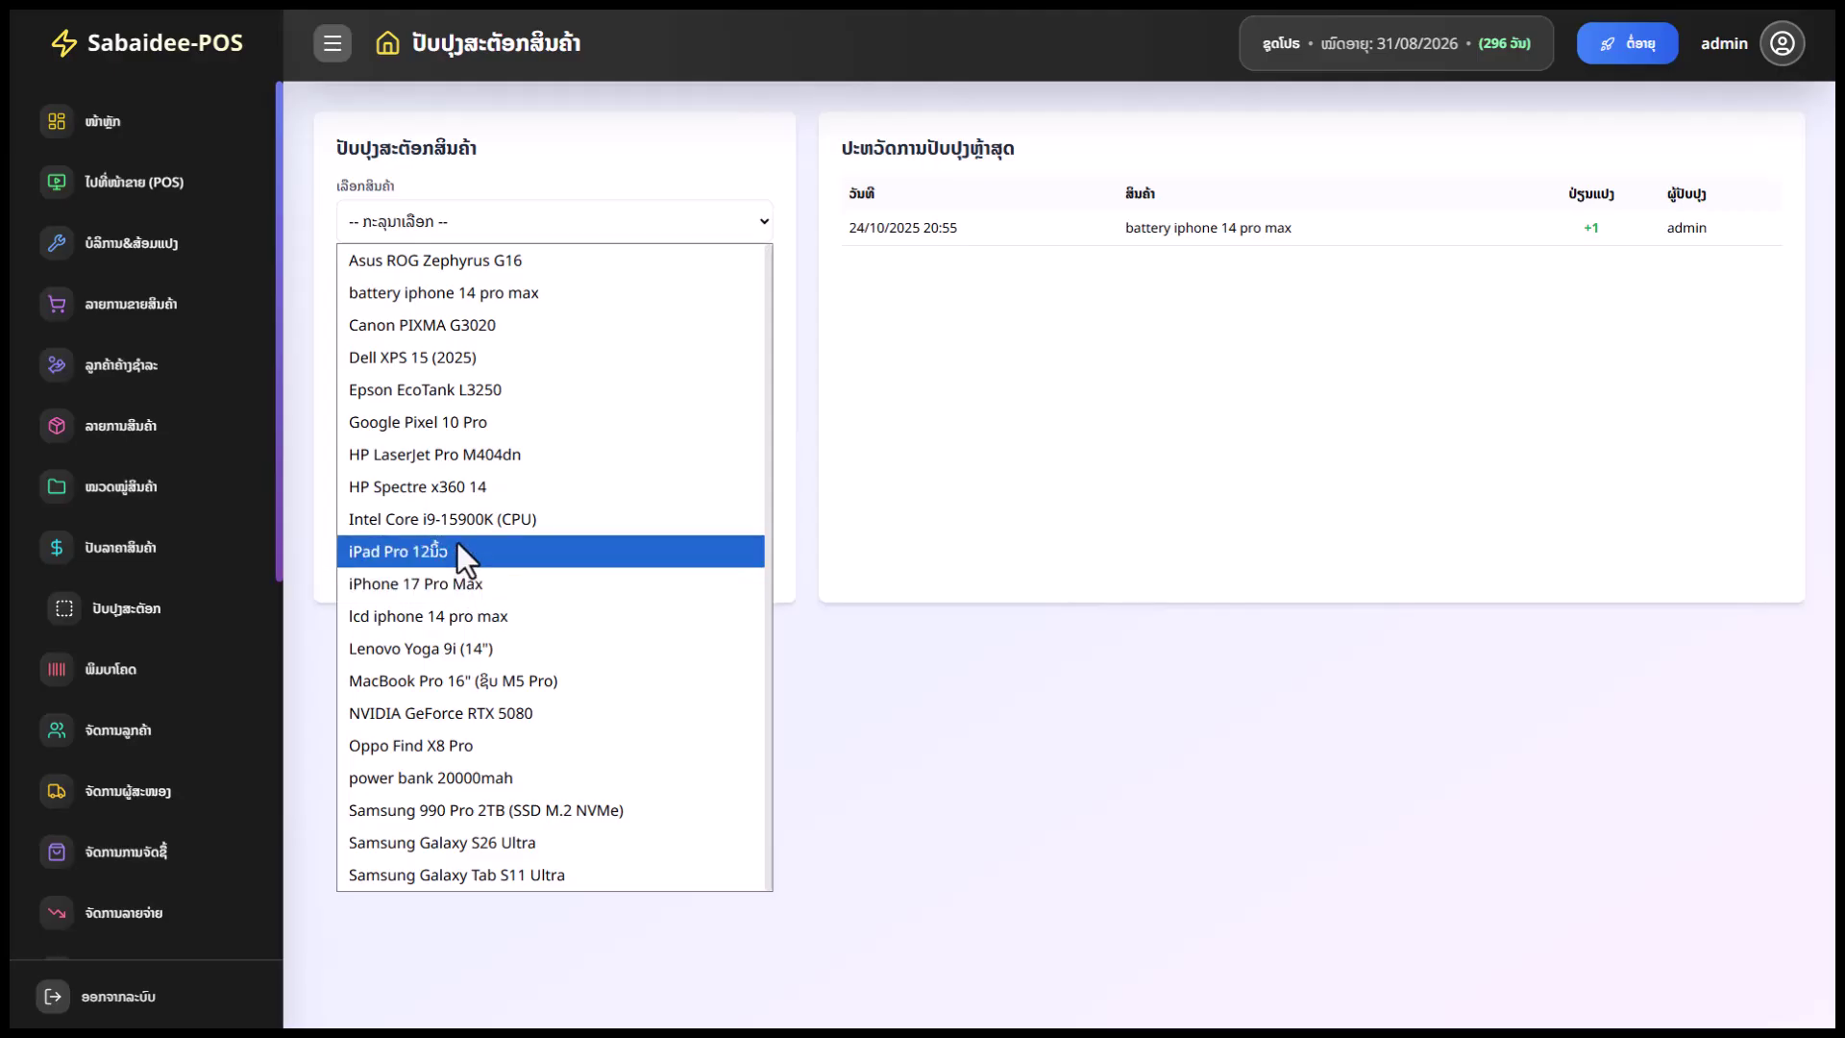
pyautogui.click(458, 551)
pyautogui.moveTo(423, 296); pyautogui.dragTo(338, 296)
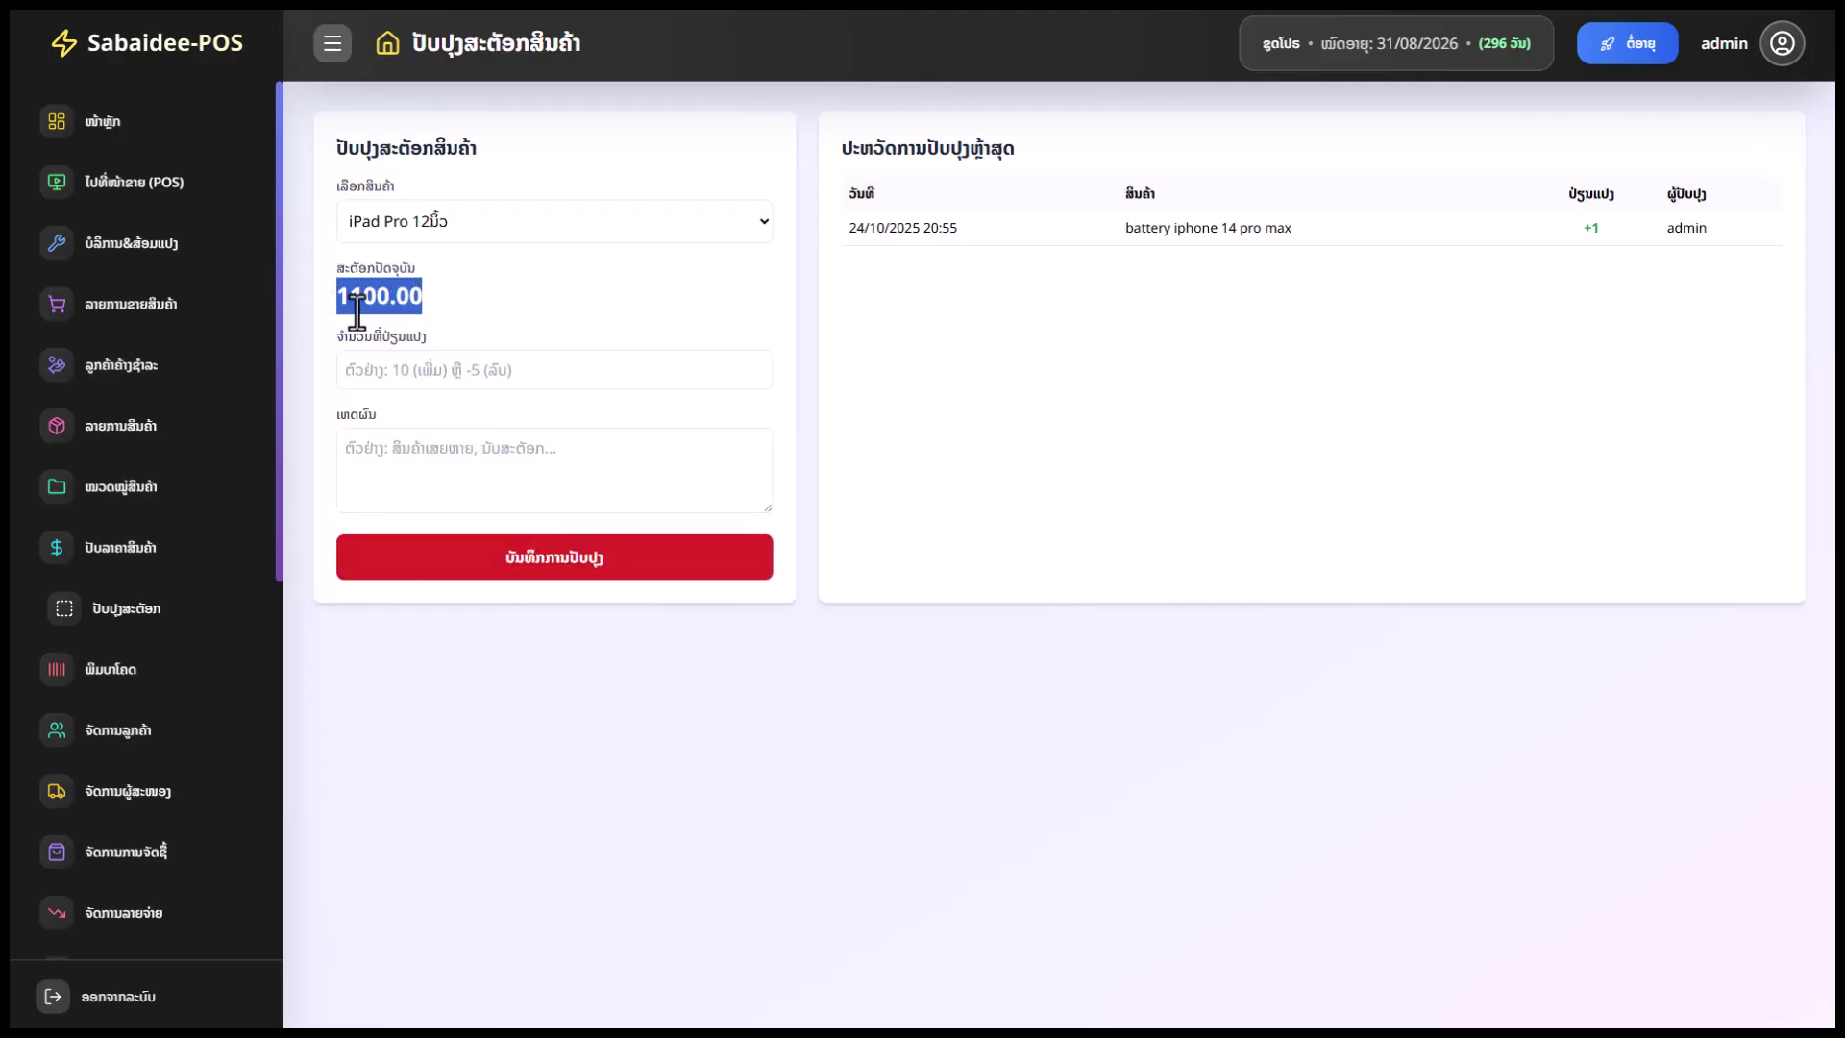
pyautogui.click(433, 365)
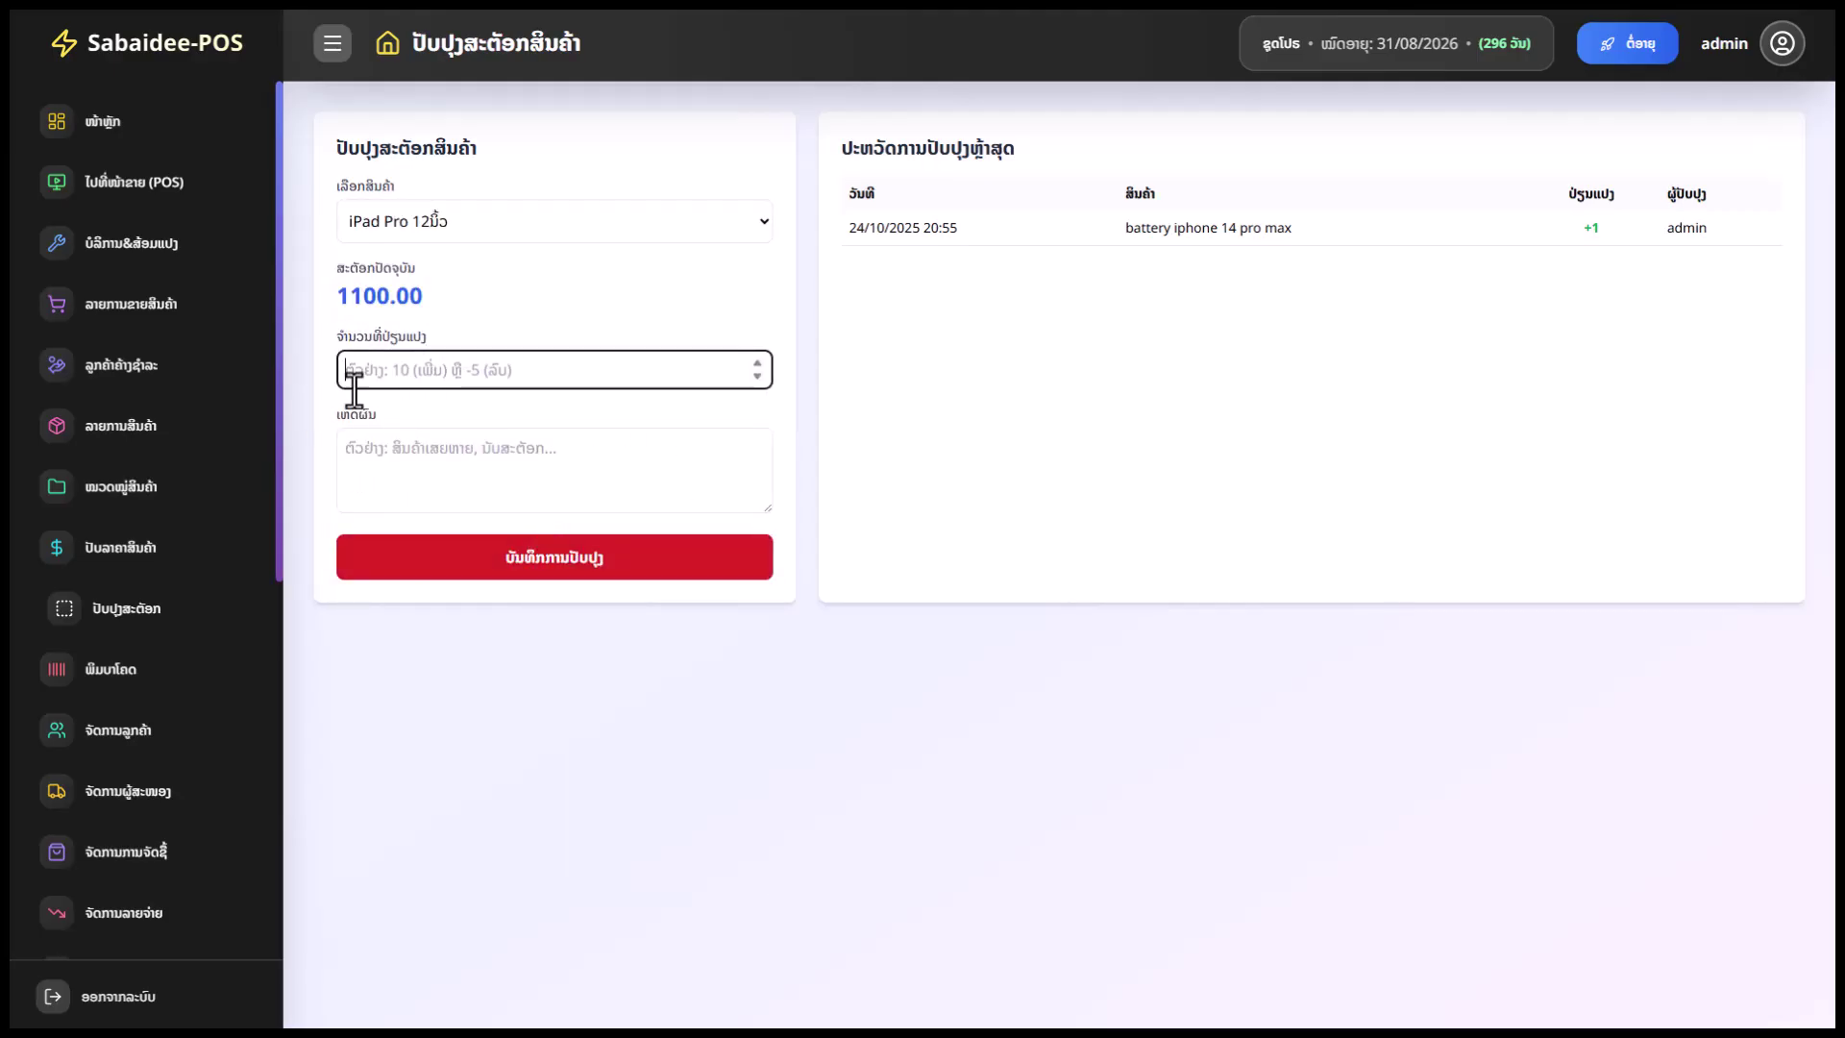
pyautogui.write('10')
pyautogui.press('BackSpace')
pyautogui.press('BackSpace')
pyautogui.write('10')
pyautogui.moveTo(1628, 229); pyautogui.dragTo(1563, 235)
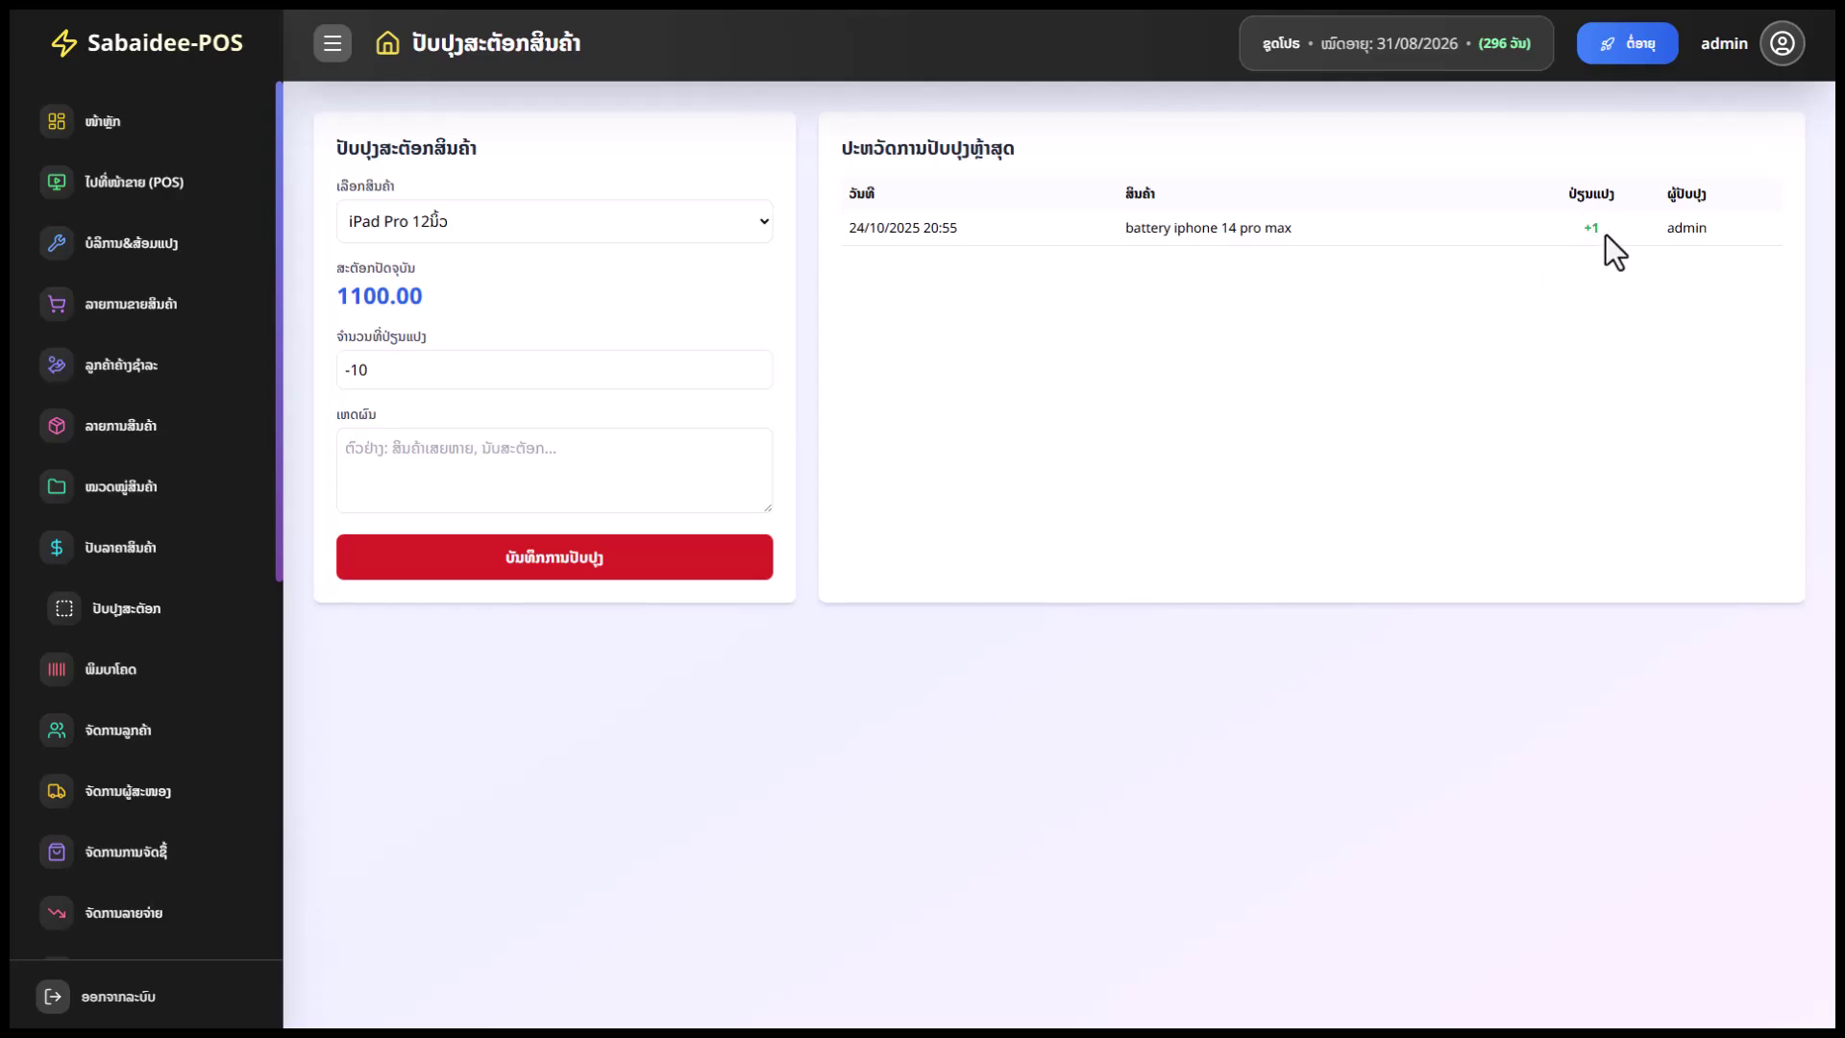
pyautogui.click(473, 474)
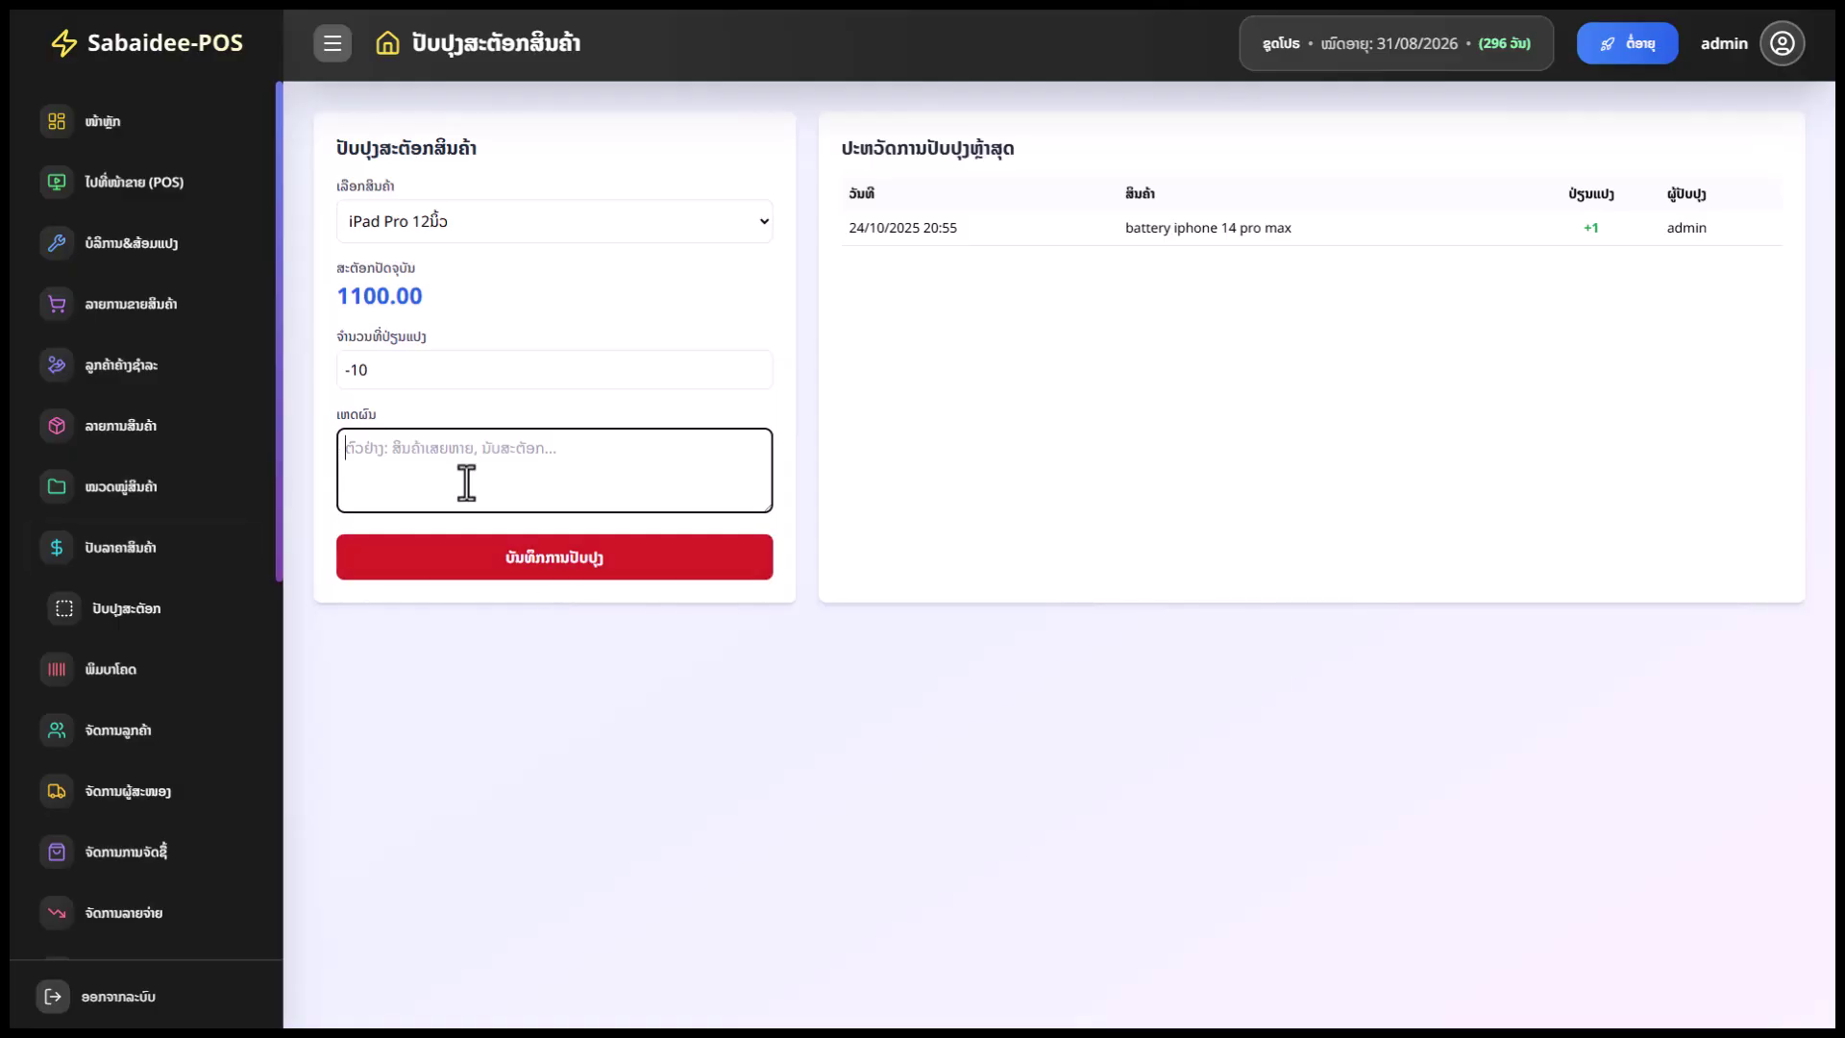
pyautogui.scroll(-2, 134, 754)
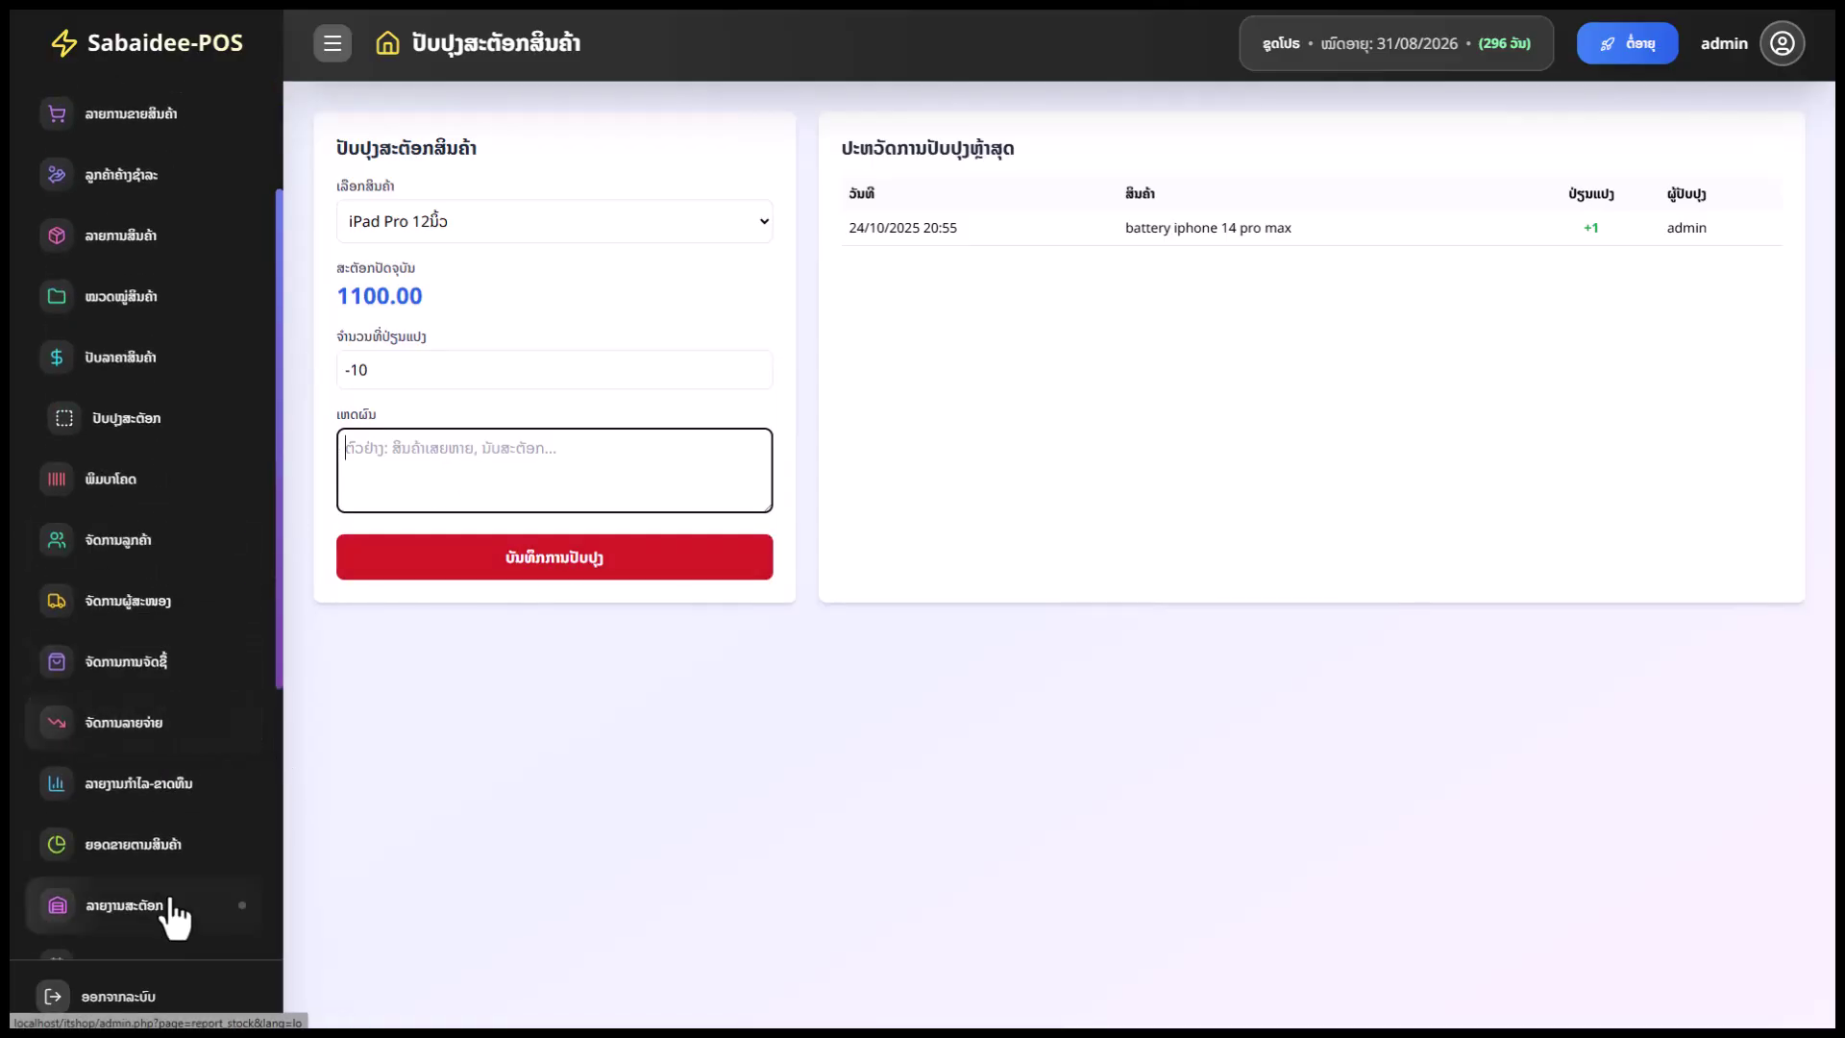
pyautogui.scroll(2, 175, 899)
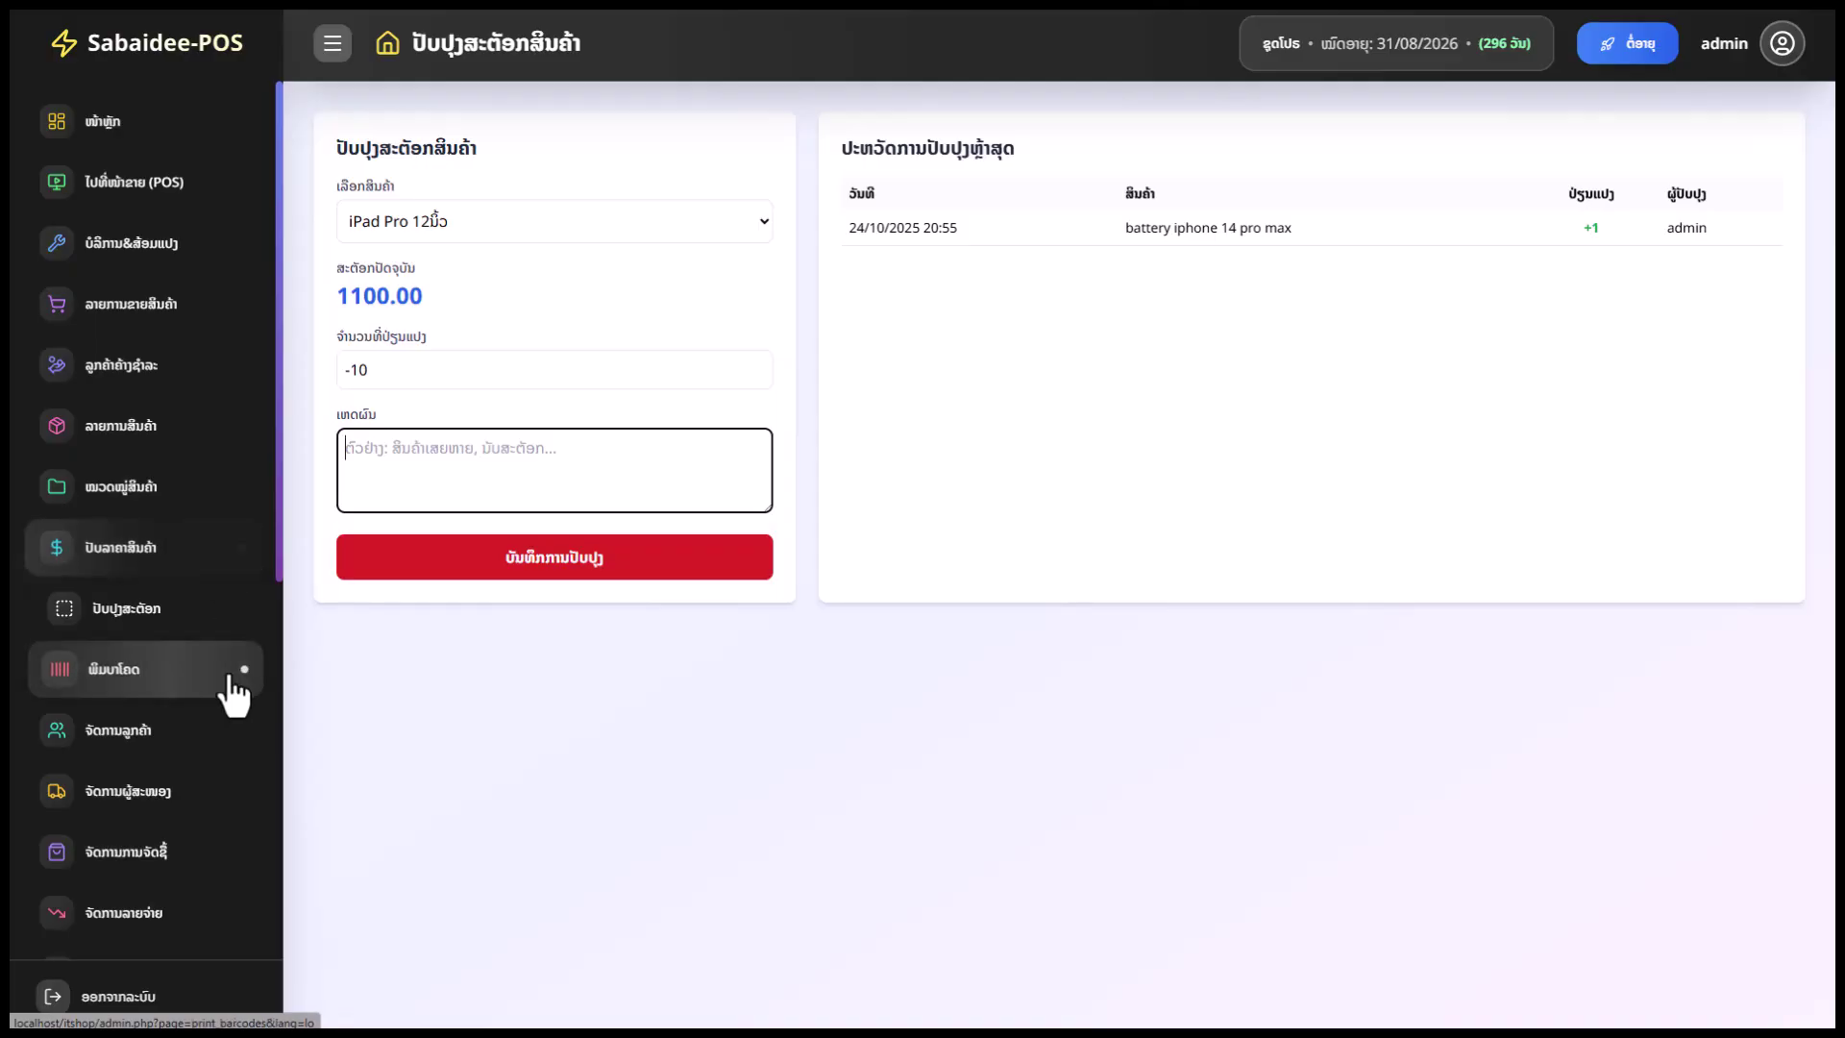
# Add HP Spectre x360 14, Intel Core i9-15900K, HP LaserJet Pro M404dn, lcd iphone 14 pro max and Lenovo Yoga 9i to barcode printing
pyautogui.click(175, 669)
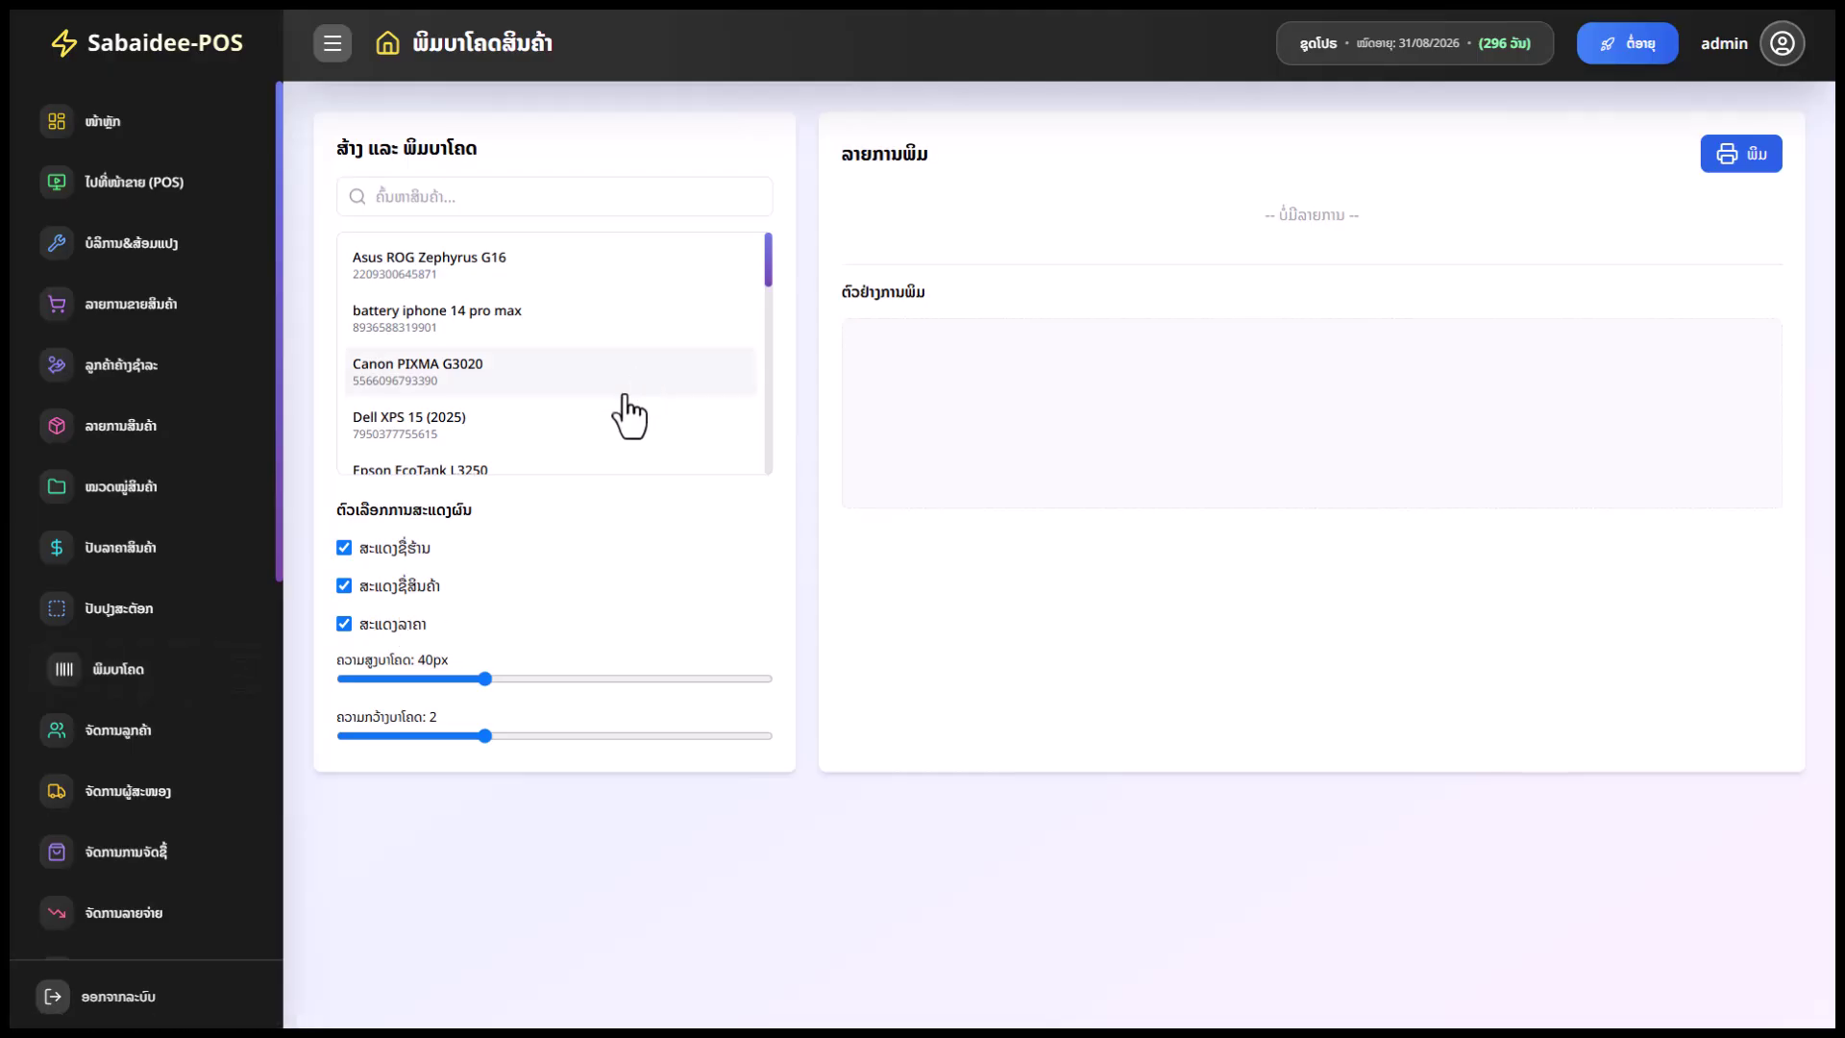
pyautogui.click(434, 192)
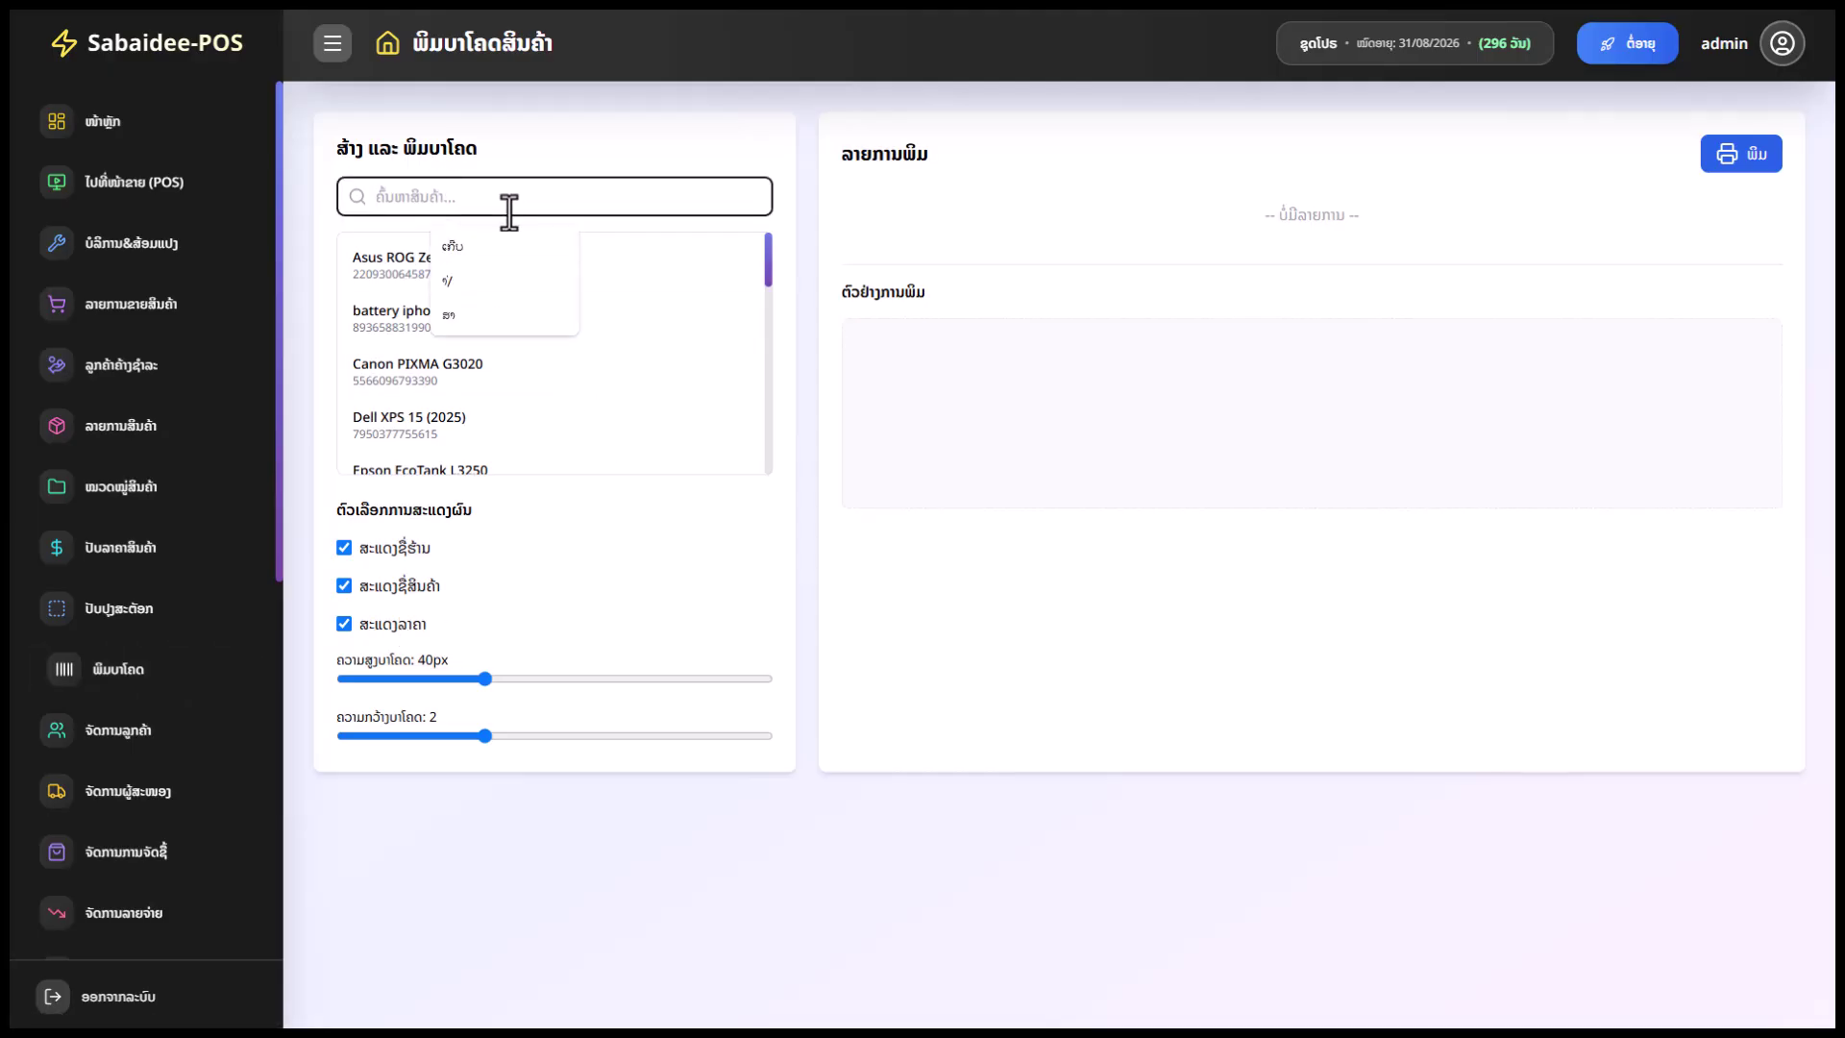
pyautogui.scroll(-3, 400, 362)
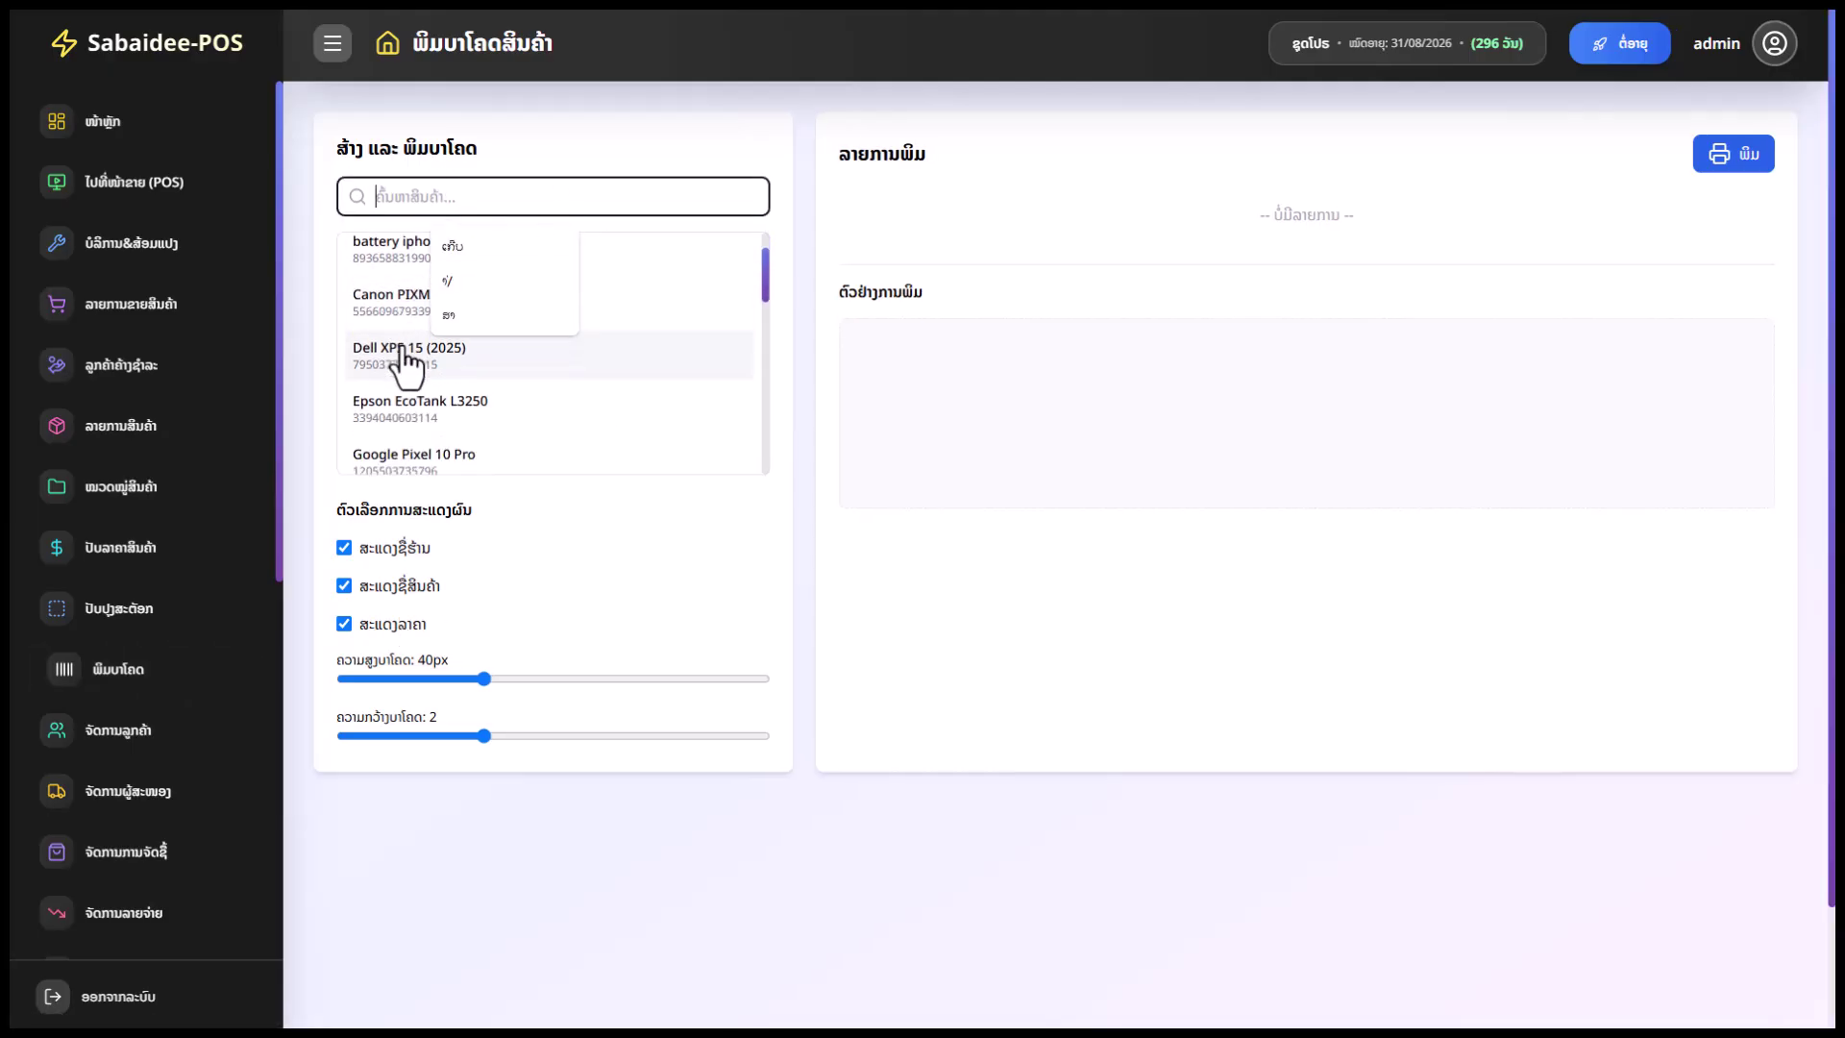
pyautogui.click(725, 357)
pyautogui.click(471, 409)
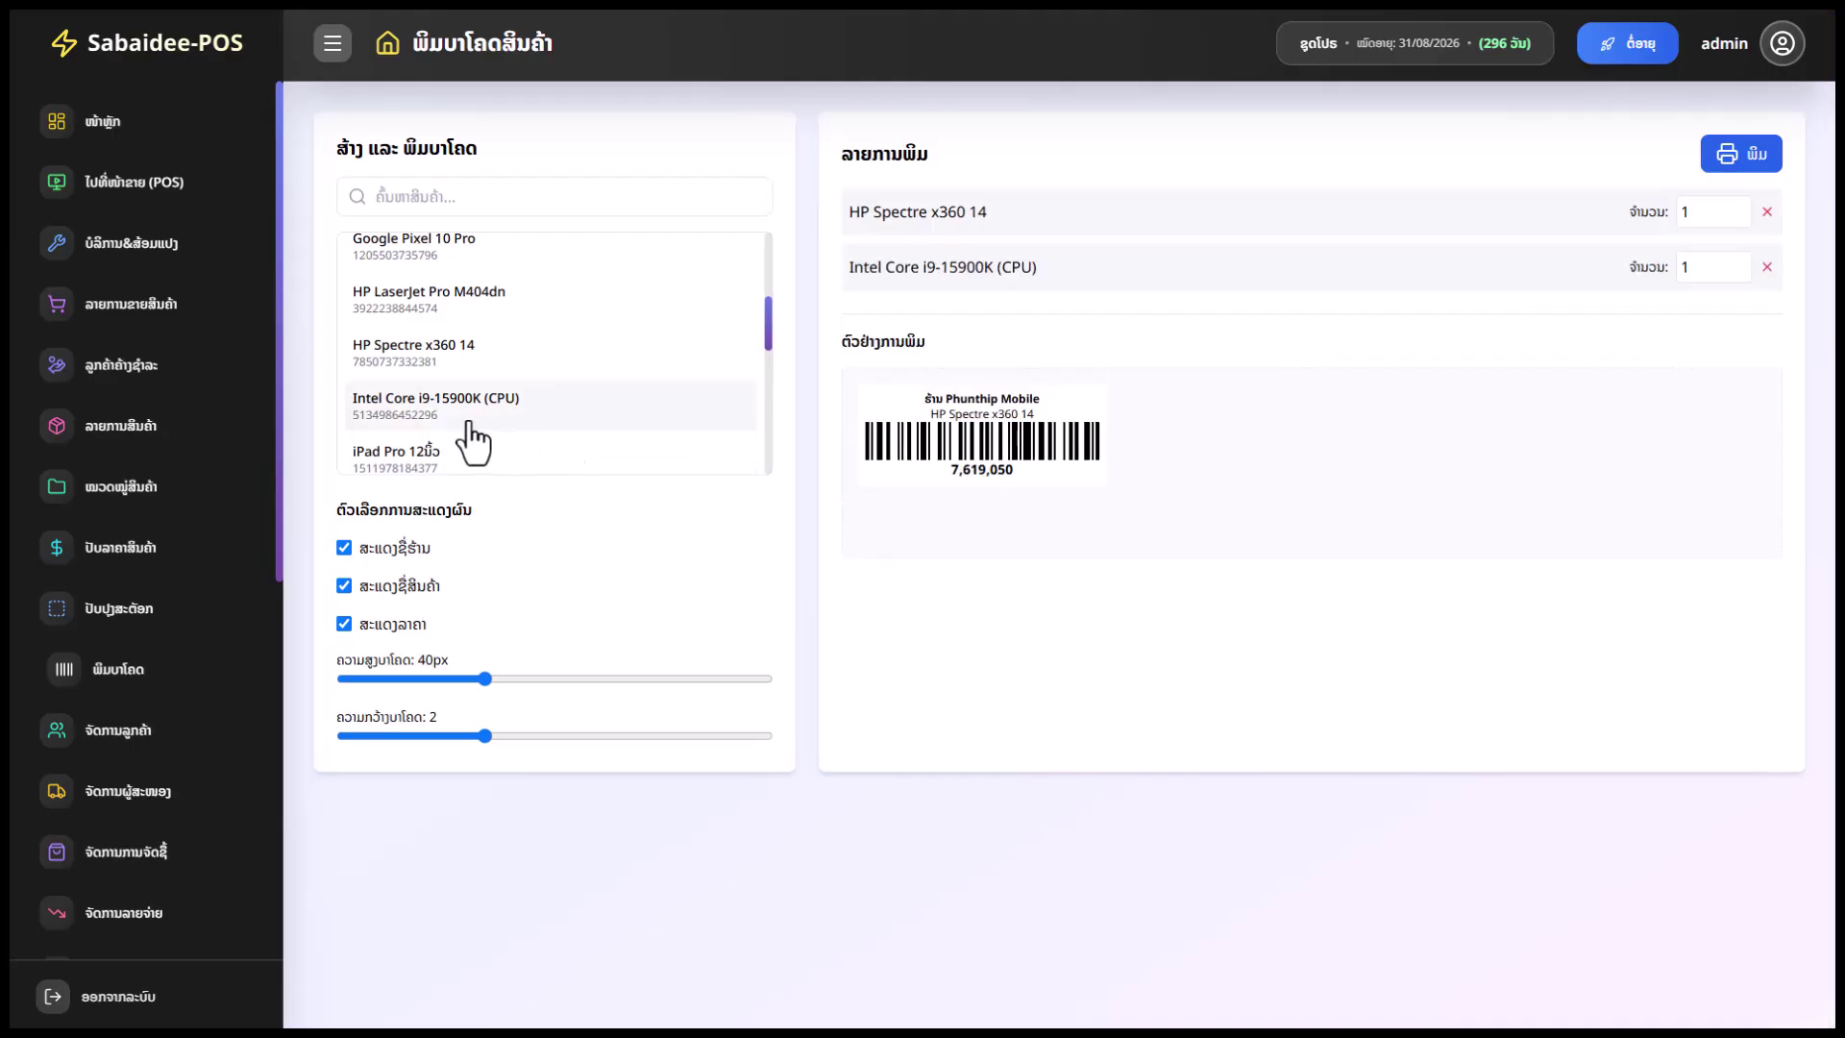
pyautogui.click(513, 292)
pyautogui.scroll(-1, 546, 384)
pyautogui.scroll(-2, 545, 389)
pyautogui.click(480, 373)
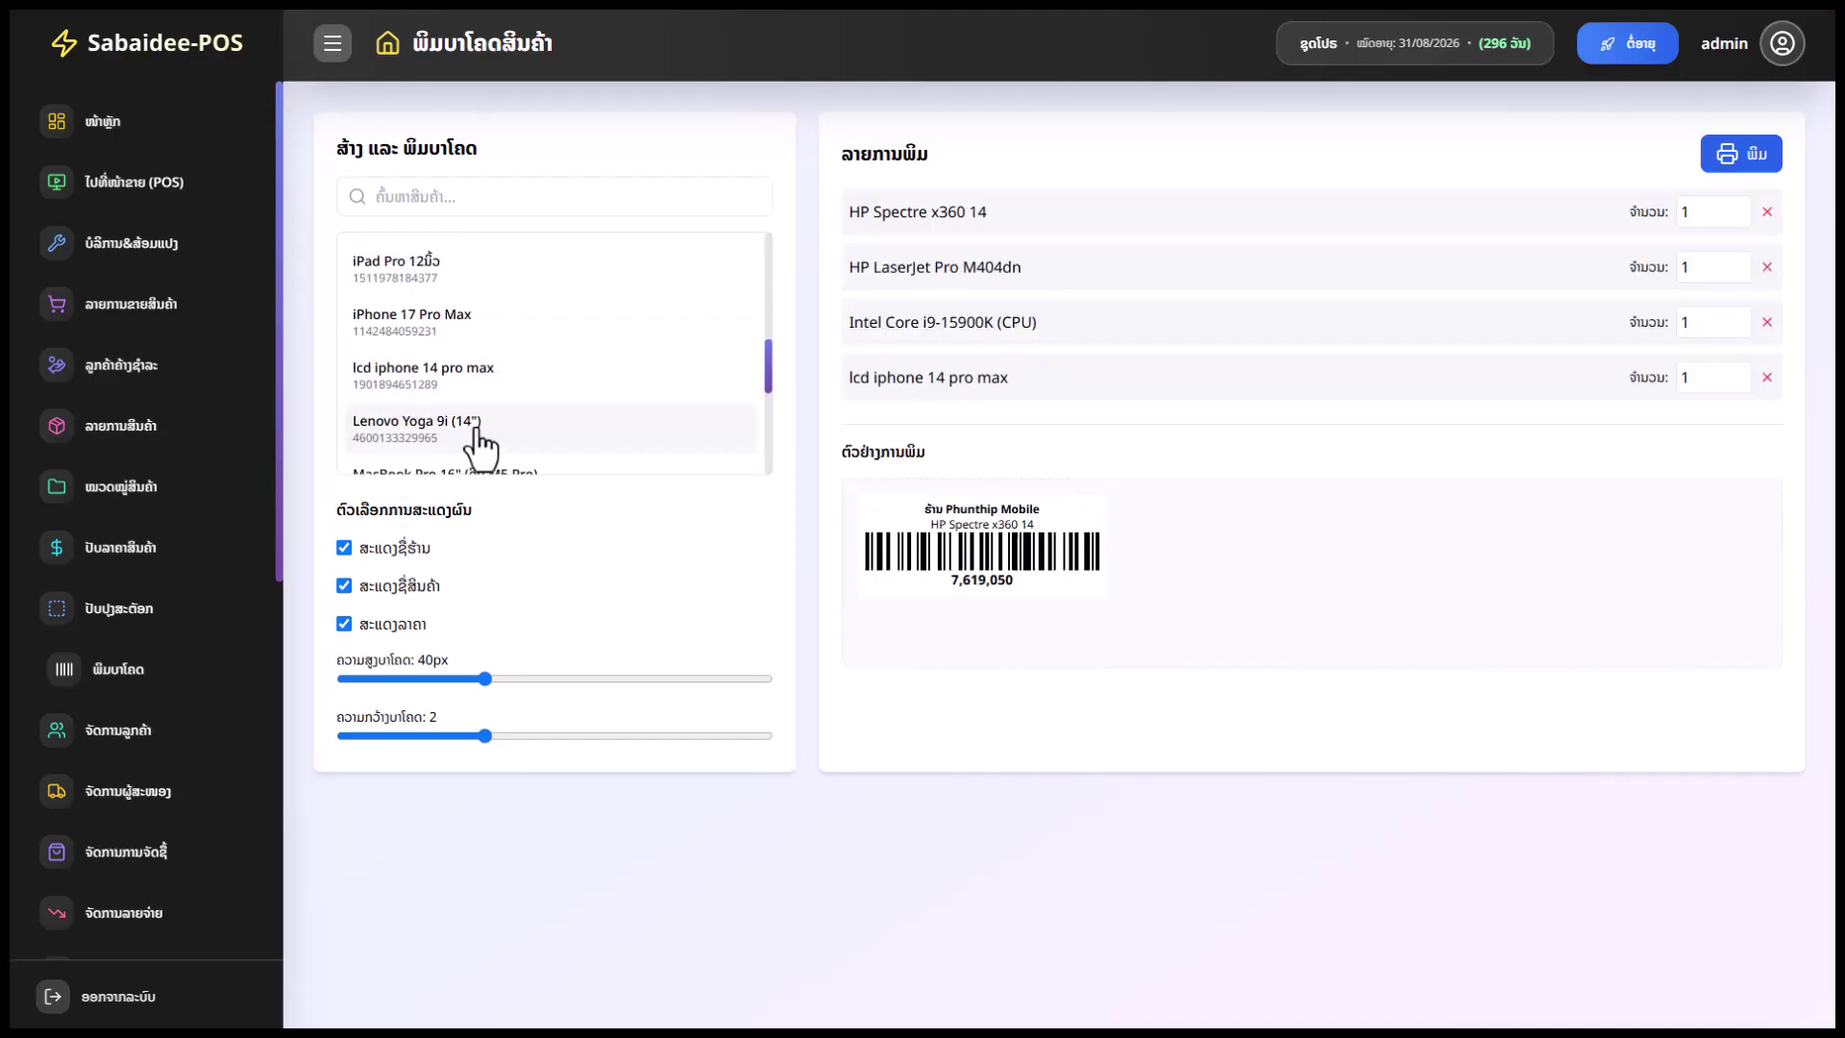
pyautogui.click(471, 424)
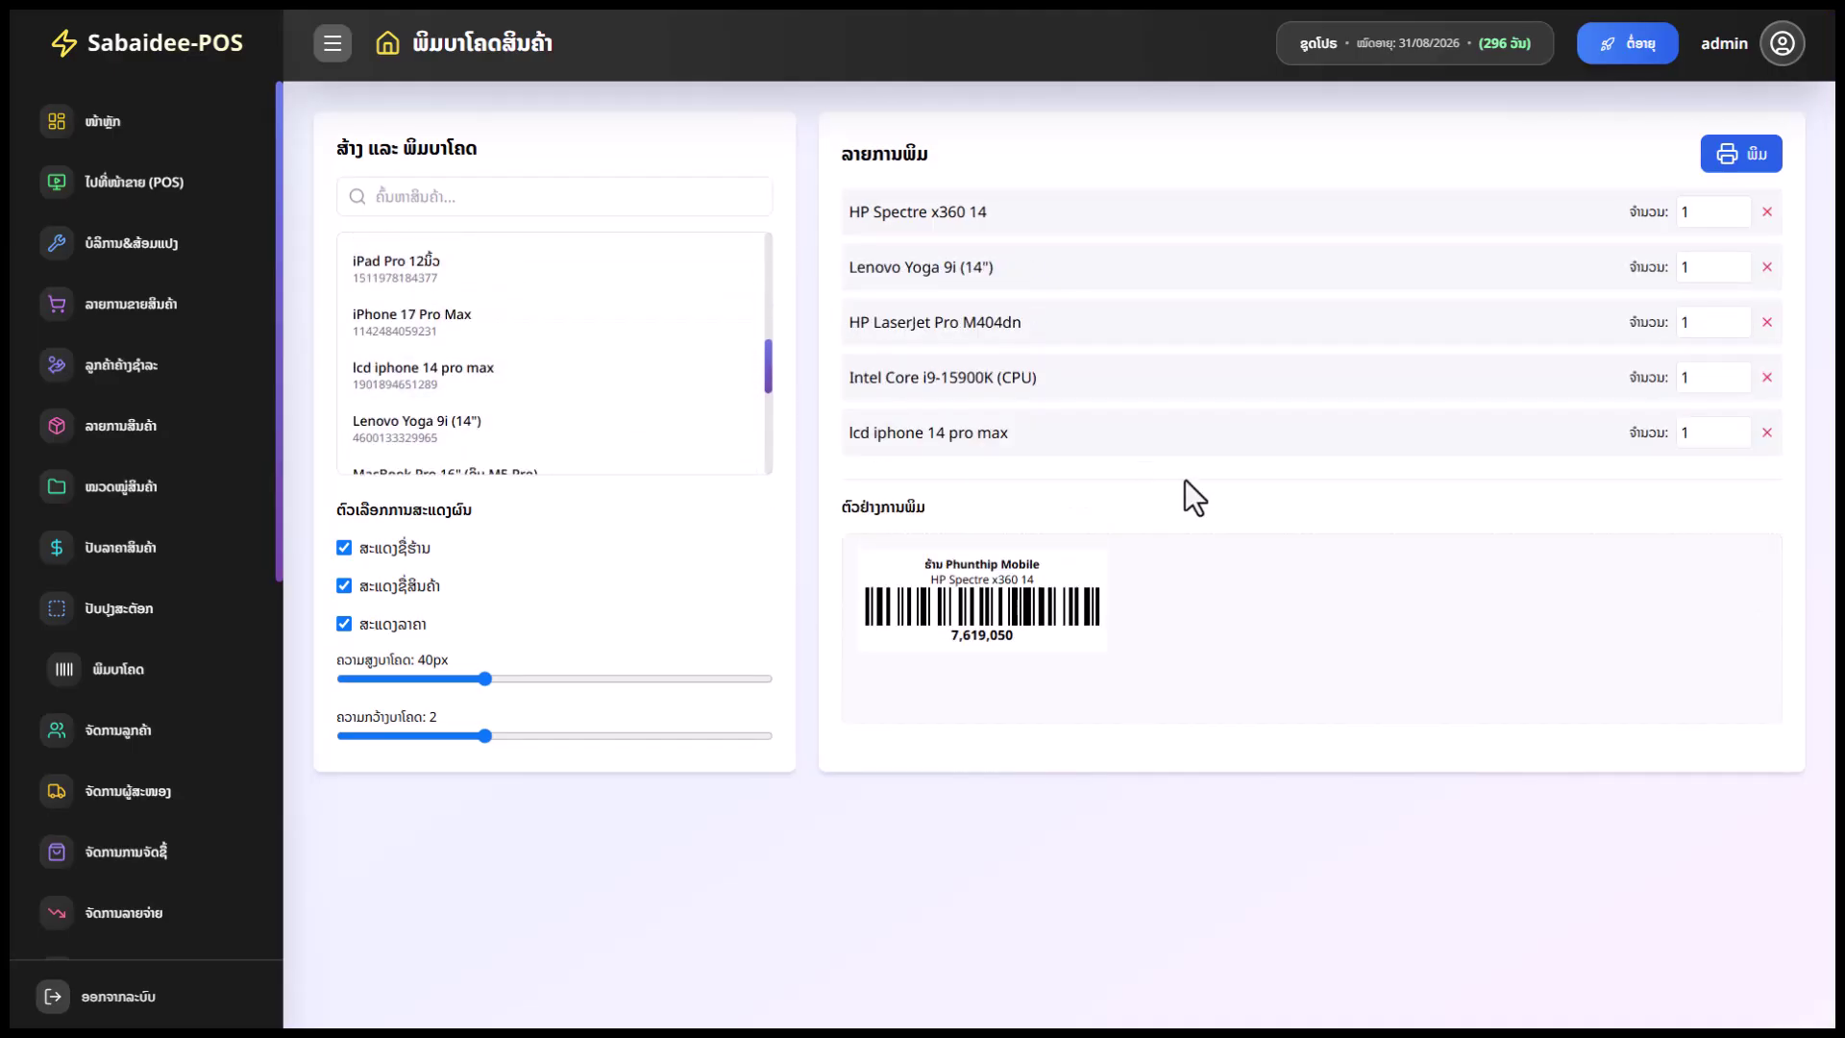
# Start raising label quantities to 10 for HP Spectre x360 14, Lenovo Yoga 9i and HP LaserJet
pyautogui.click(1695, 211)
pyautogui.write('0')
pyautogui.click(1697, 266)
pyautogui.write('0')
pyautogui.click(1704, 322)
# Finish setting the remaining label quantities, including lcd iphone 14 pro max, to 10
pyautogui.write('0')
pyautogui.click(1706, 431)
pyautogui.write('0')
# Hide the shop name on the labels and keep the product name shown
pyautogui.click(348, 552)
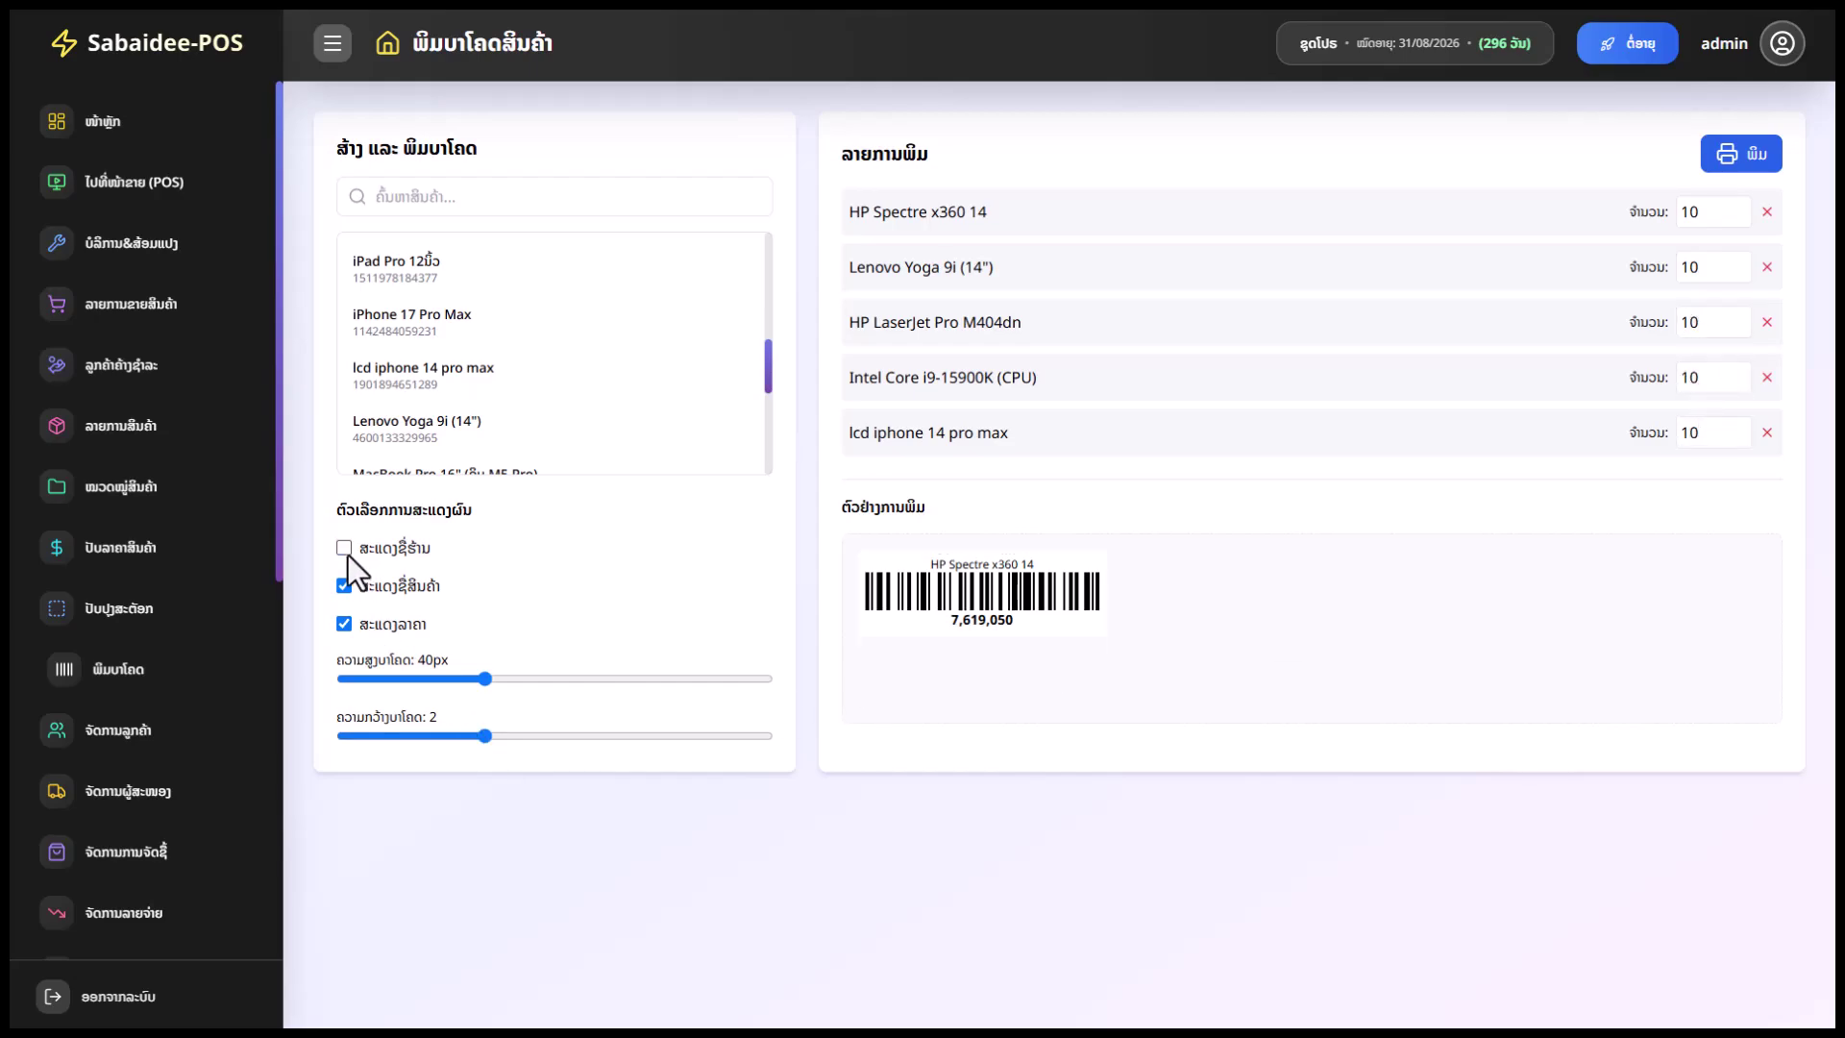
pyautogui.click(345, 549)
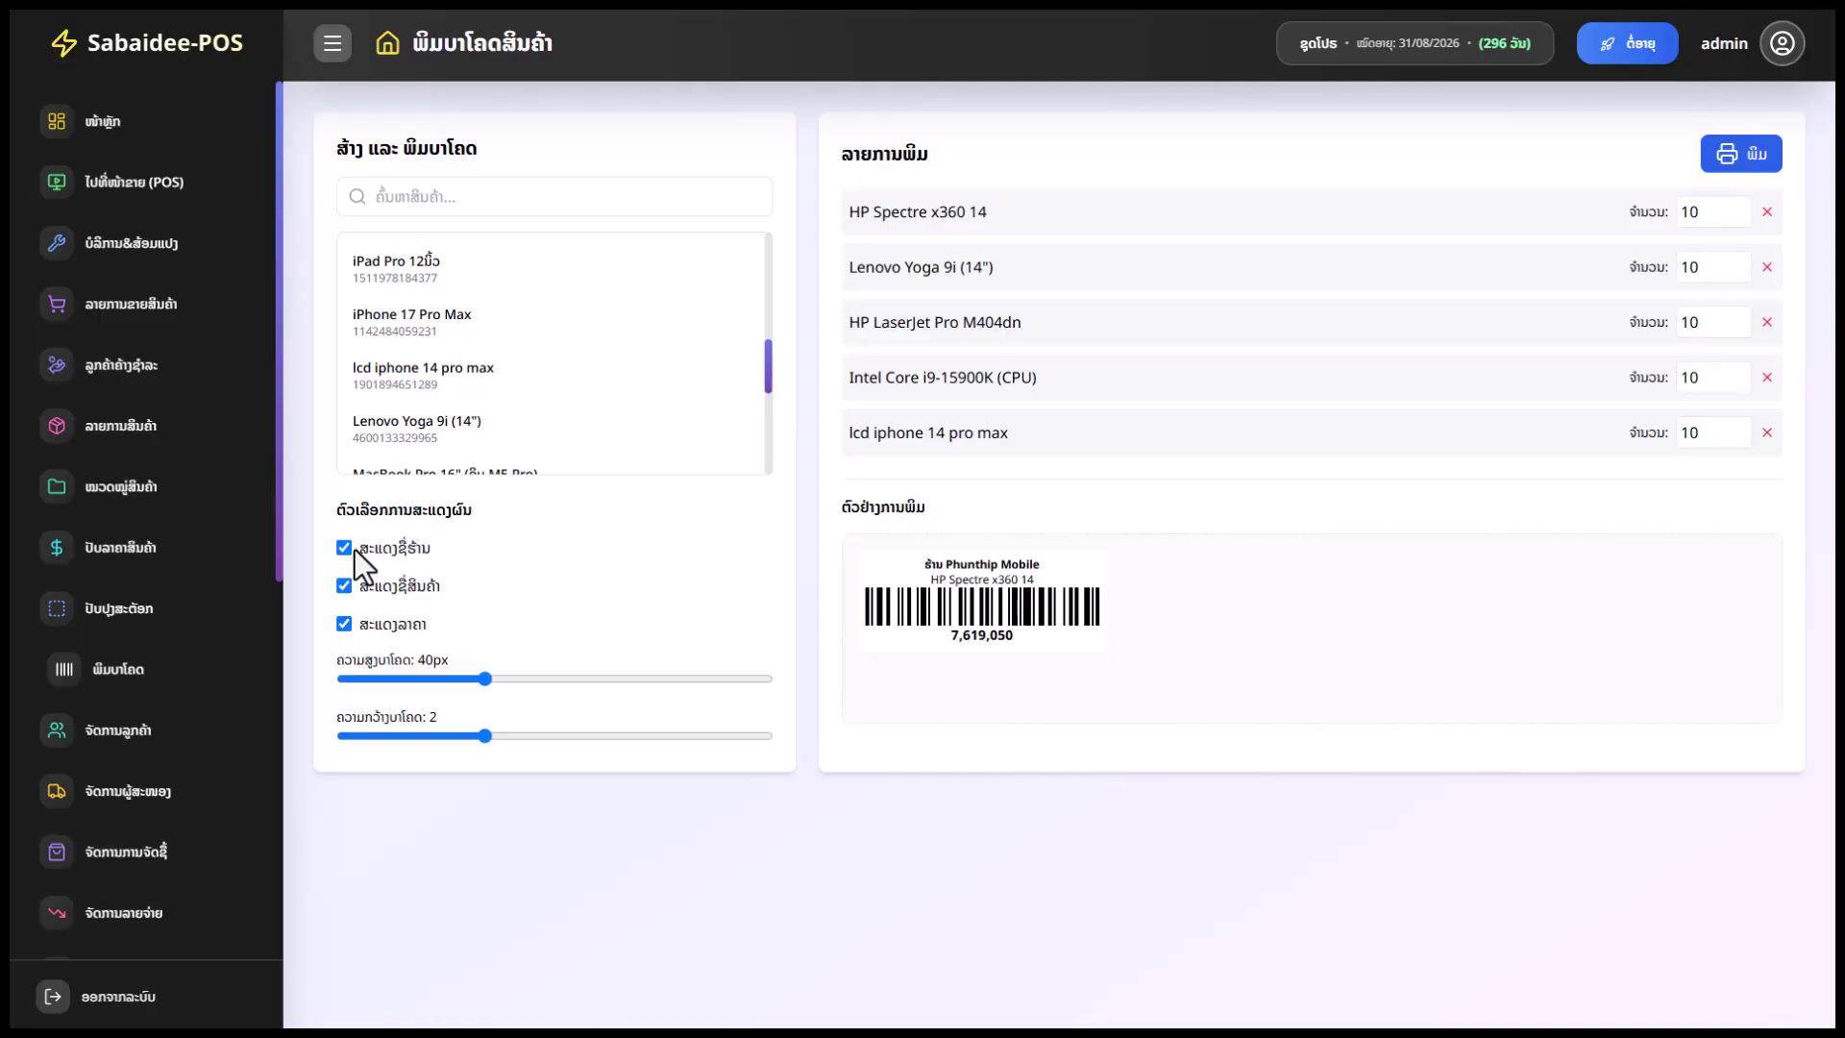
pyautogui.click(346, 550)
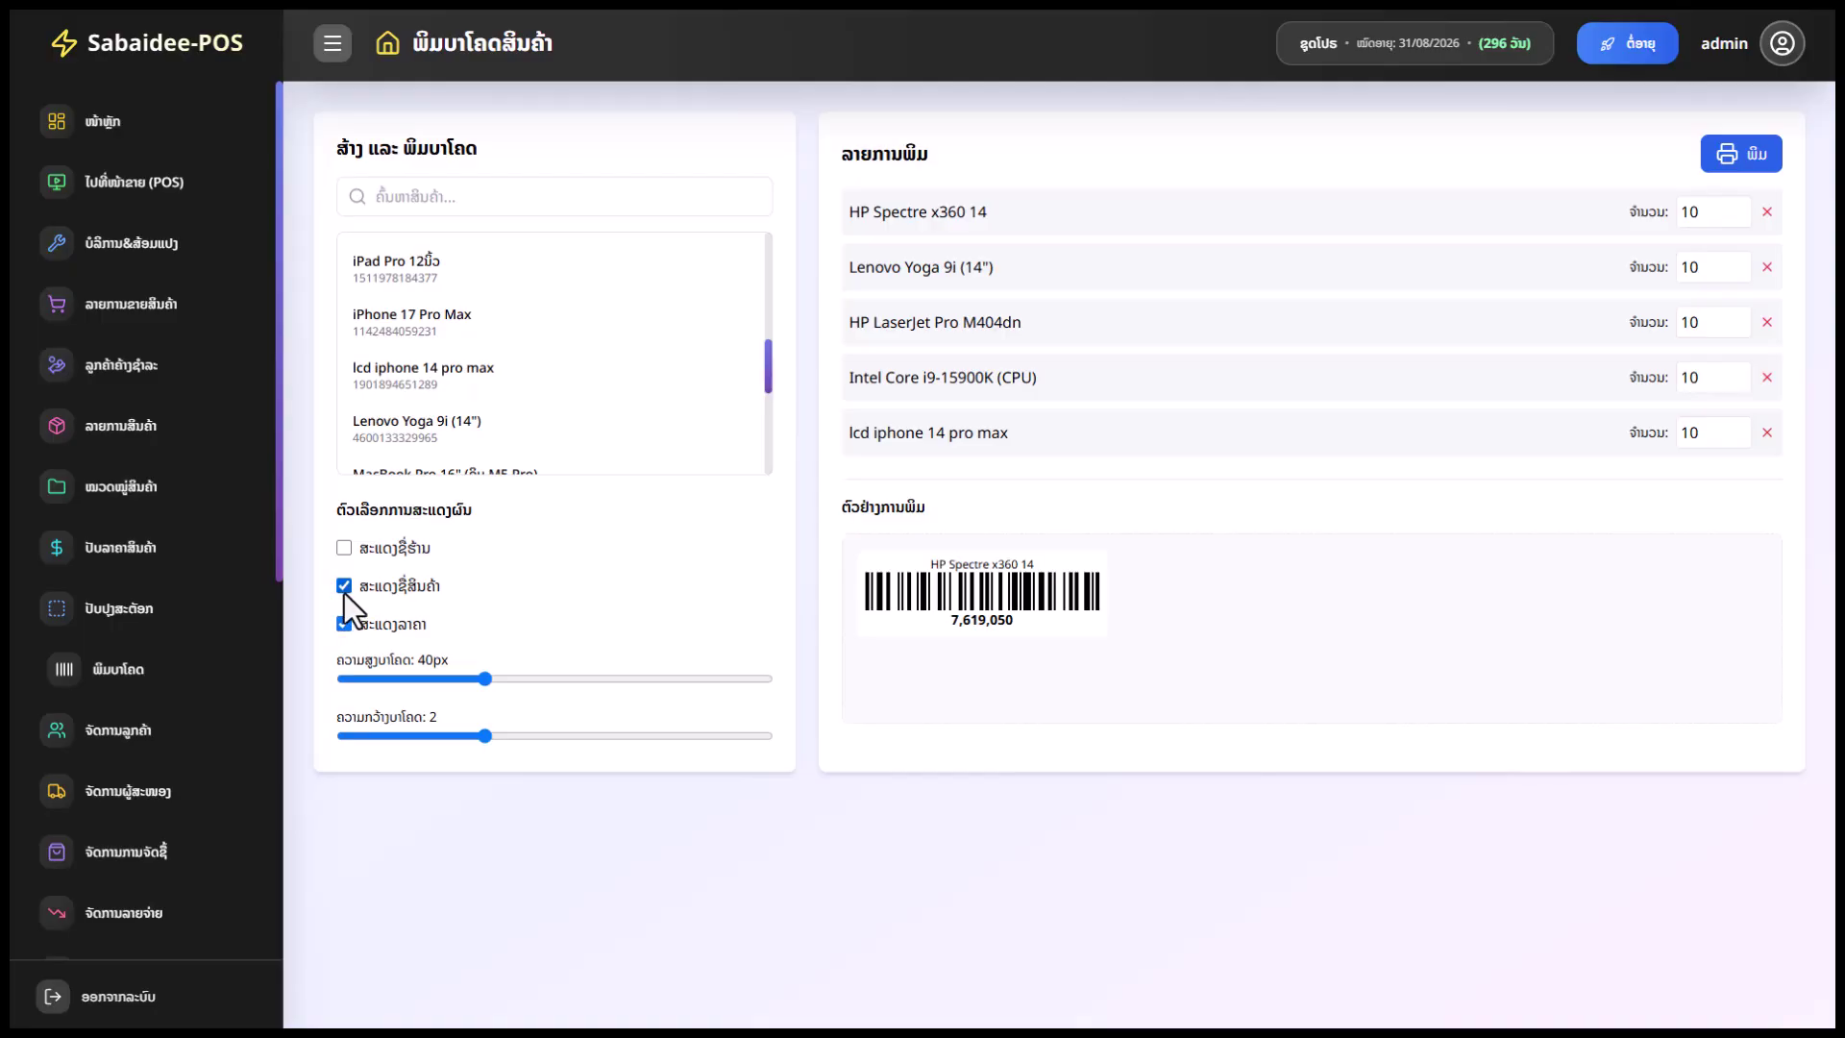
pyautogui.click(345, 592)
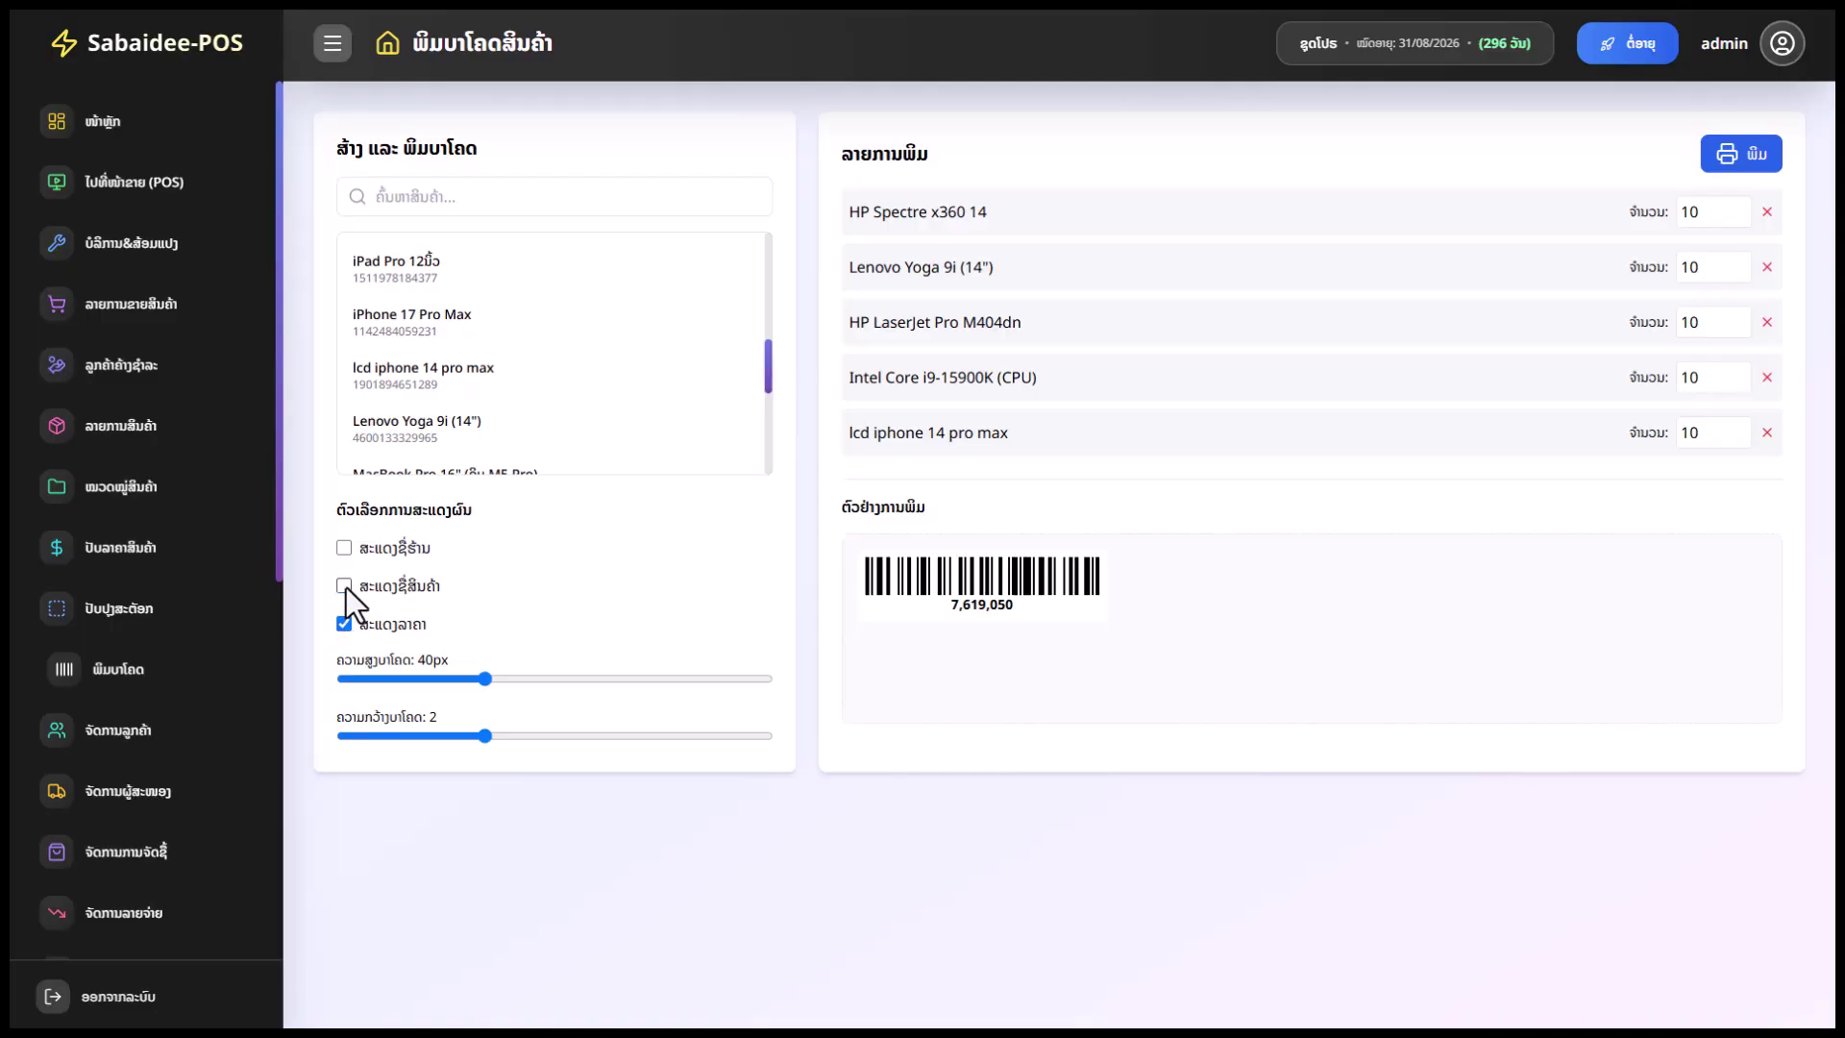
pyautogui.click(348, 594)
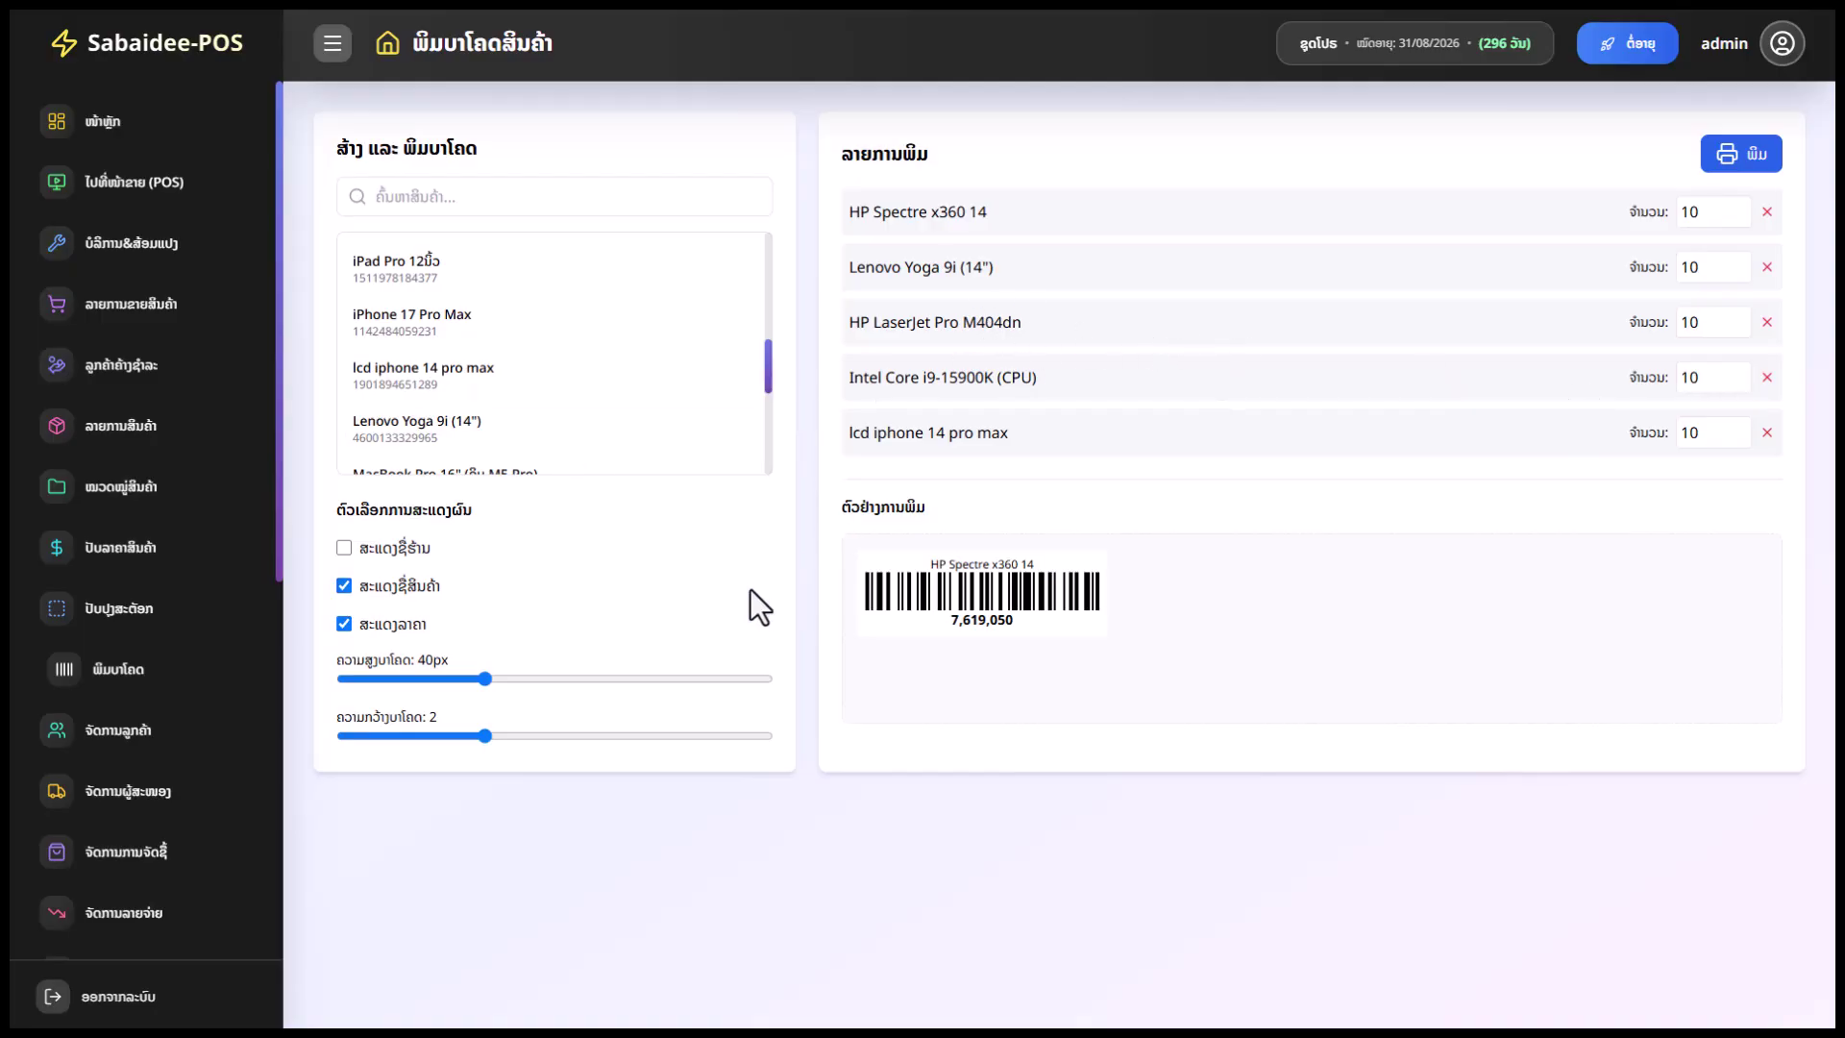
pyautogui.scroll(-5, 535, 423)
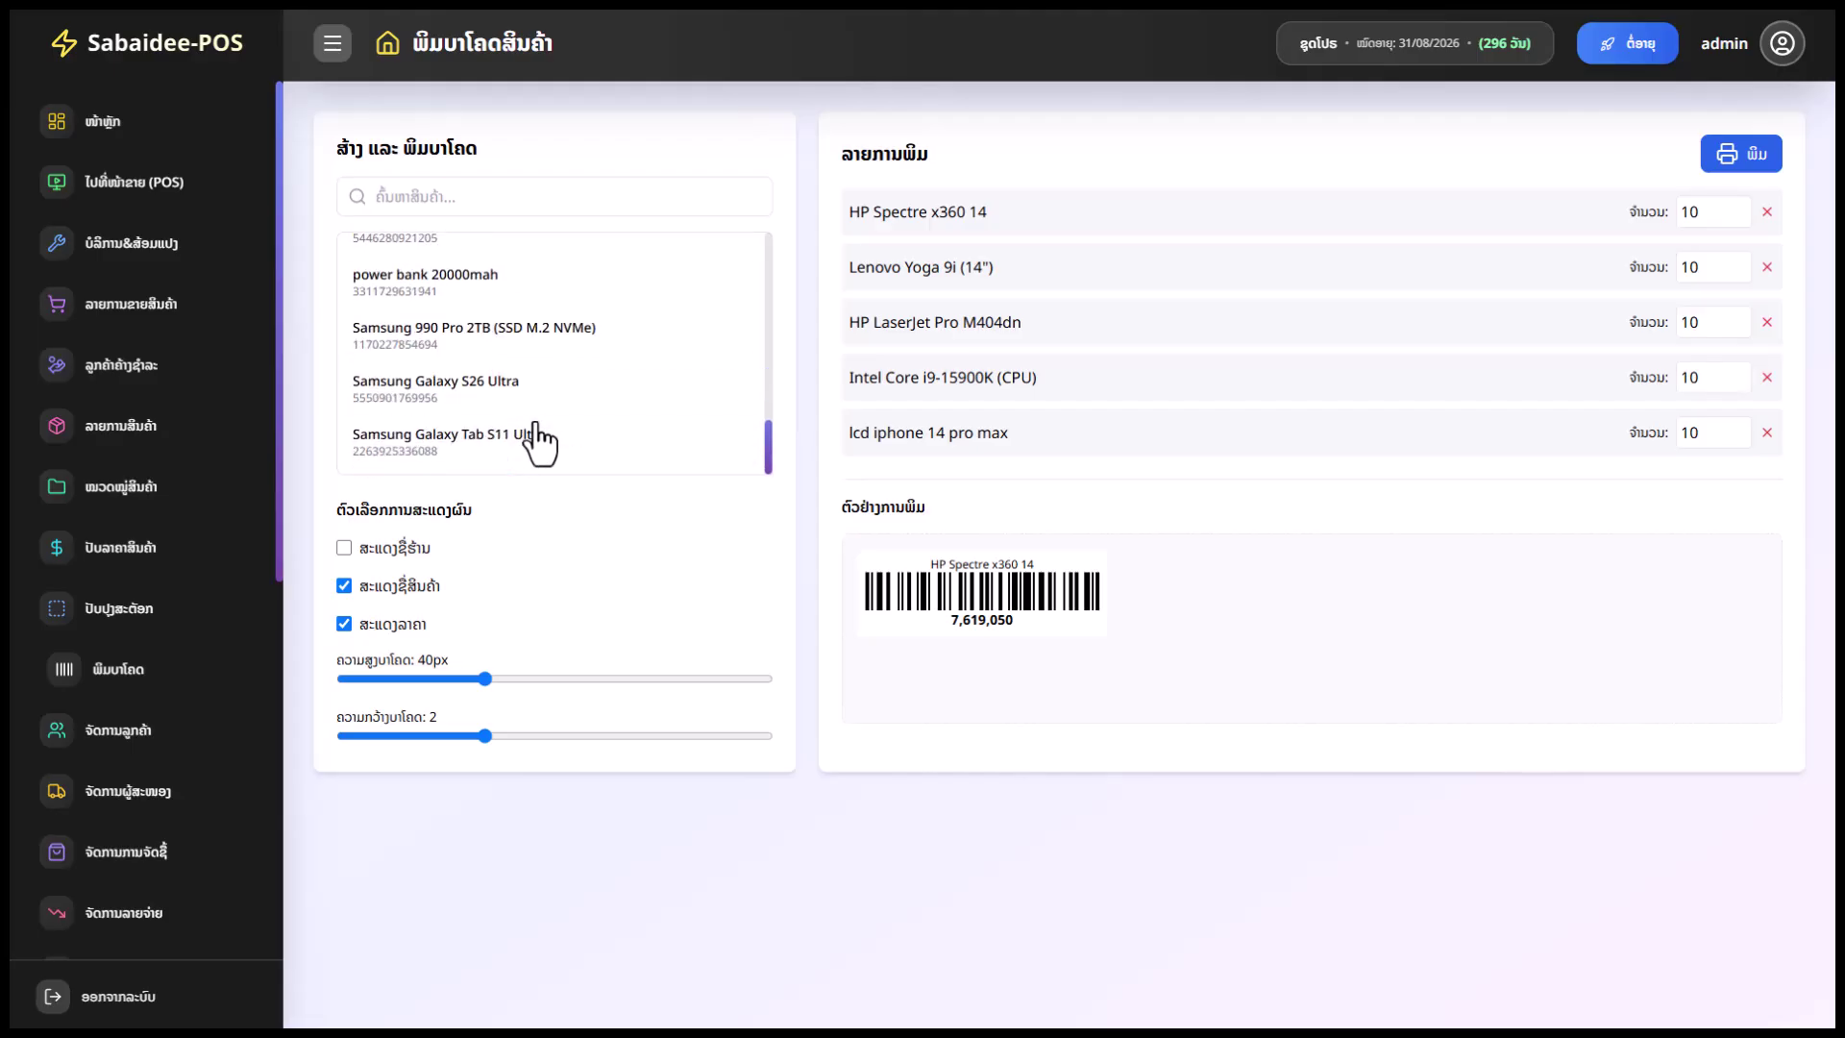
# Rework the print list, removing products including lcd iphone 14 pro max and adding Samsung 990 Pro 2TB
pyautogui.click(499, 336)
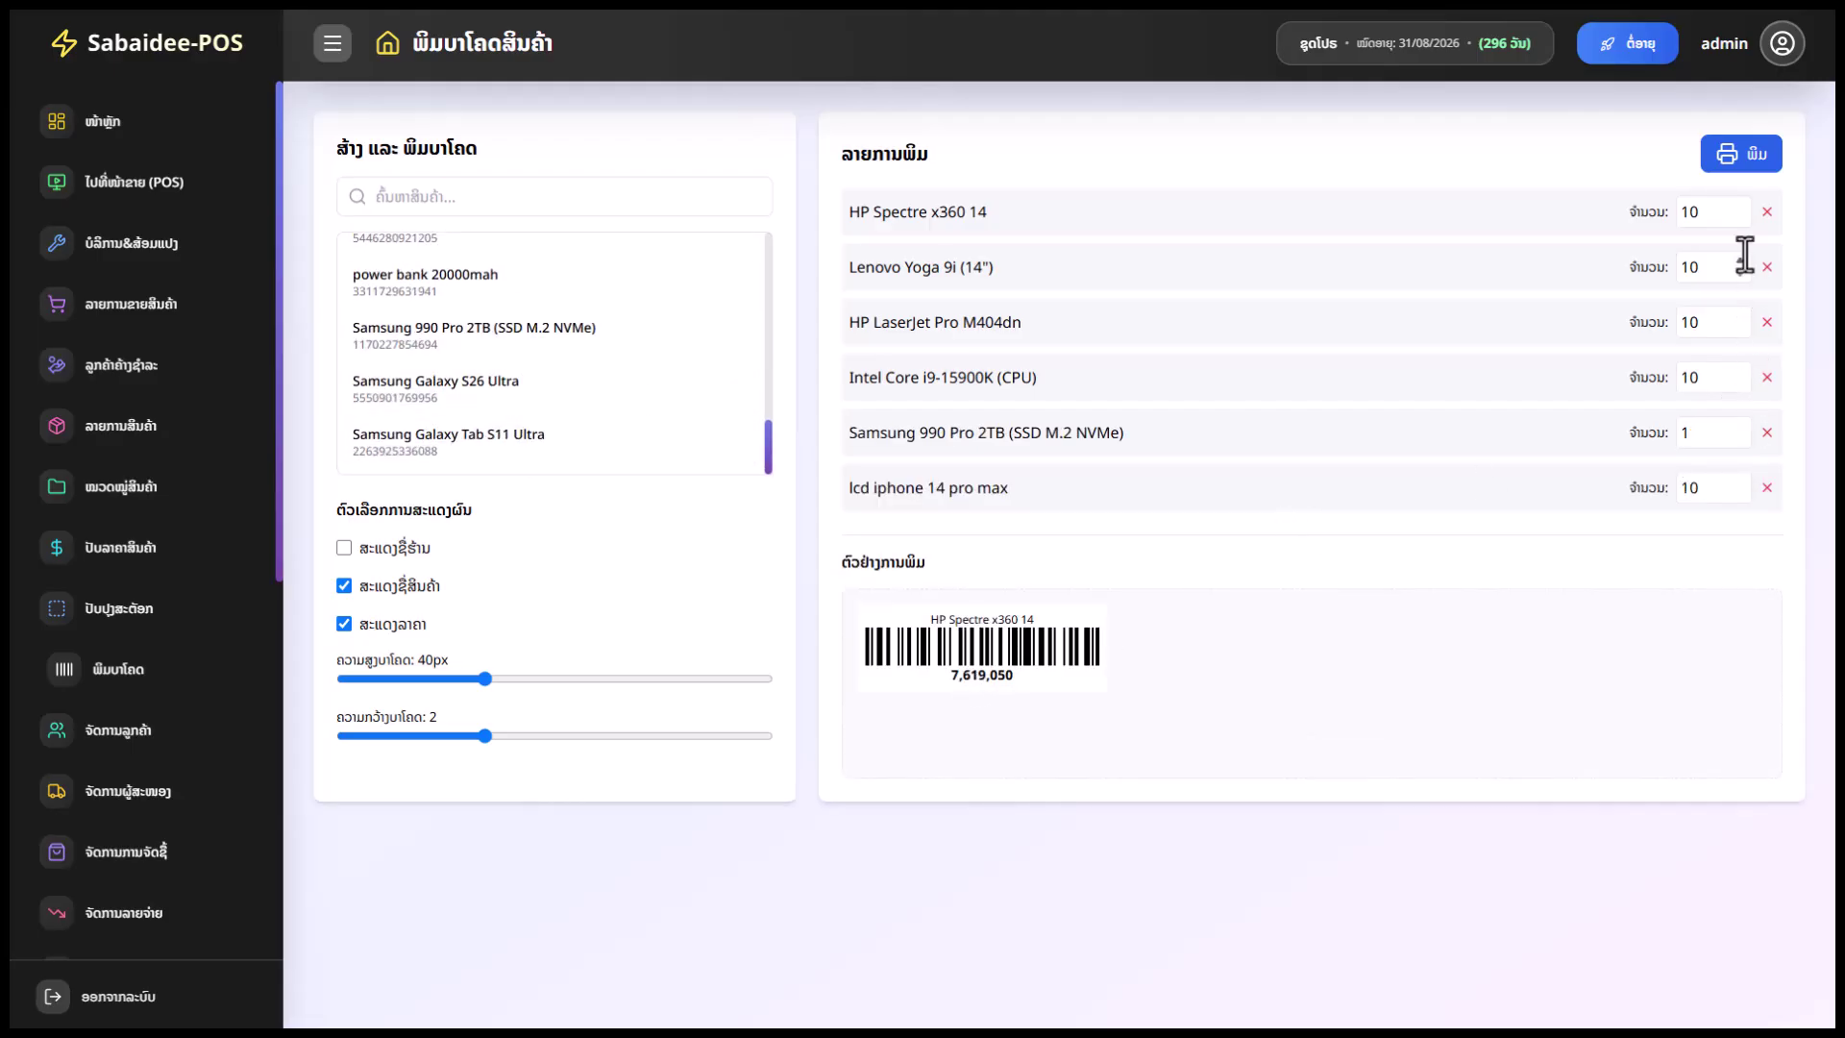
pyautogui.click(1766, 213)
pyautogui.click(1766, 213)
pyautogui.click(1766, 214)
pyautogui.click(1766, 213)
pyautogui.click(1766, 213)
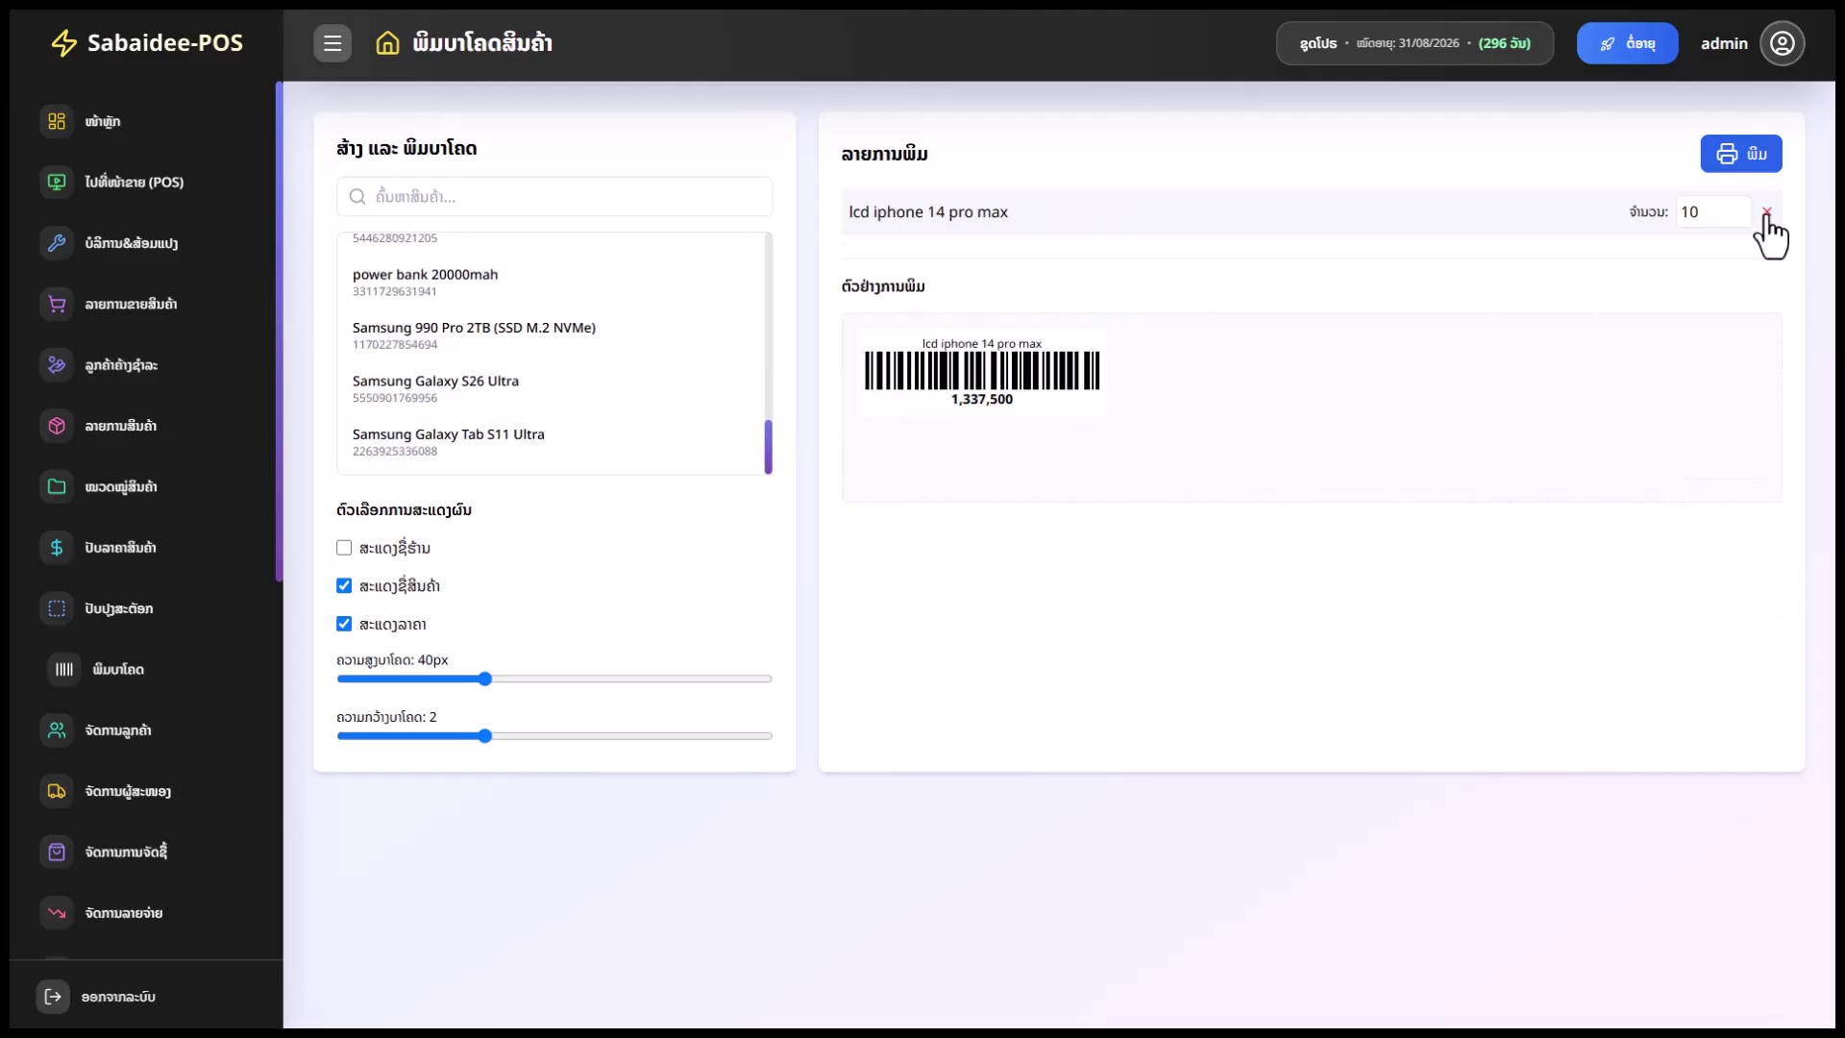
pyautogui.click(1765, 219)
pyautogui.click(481, 335)
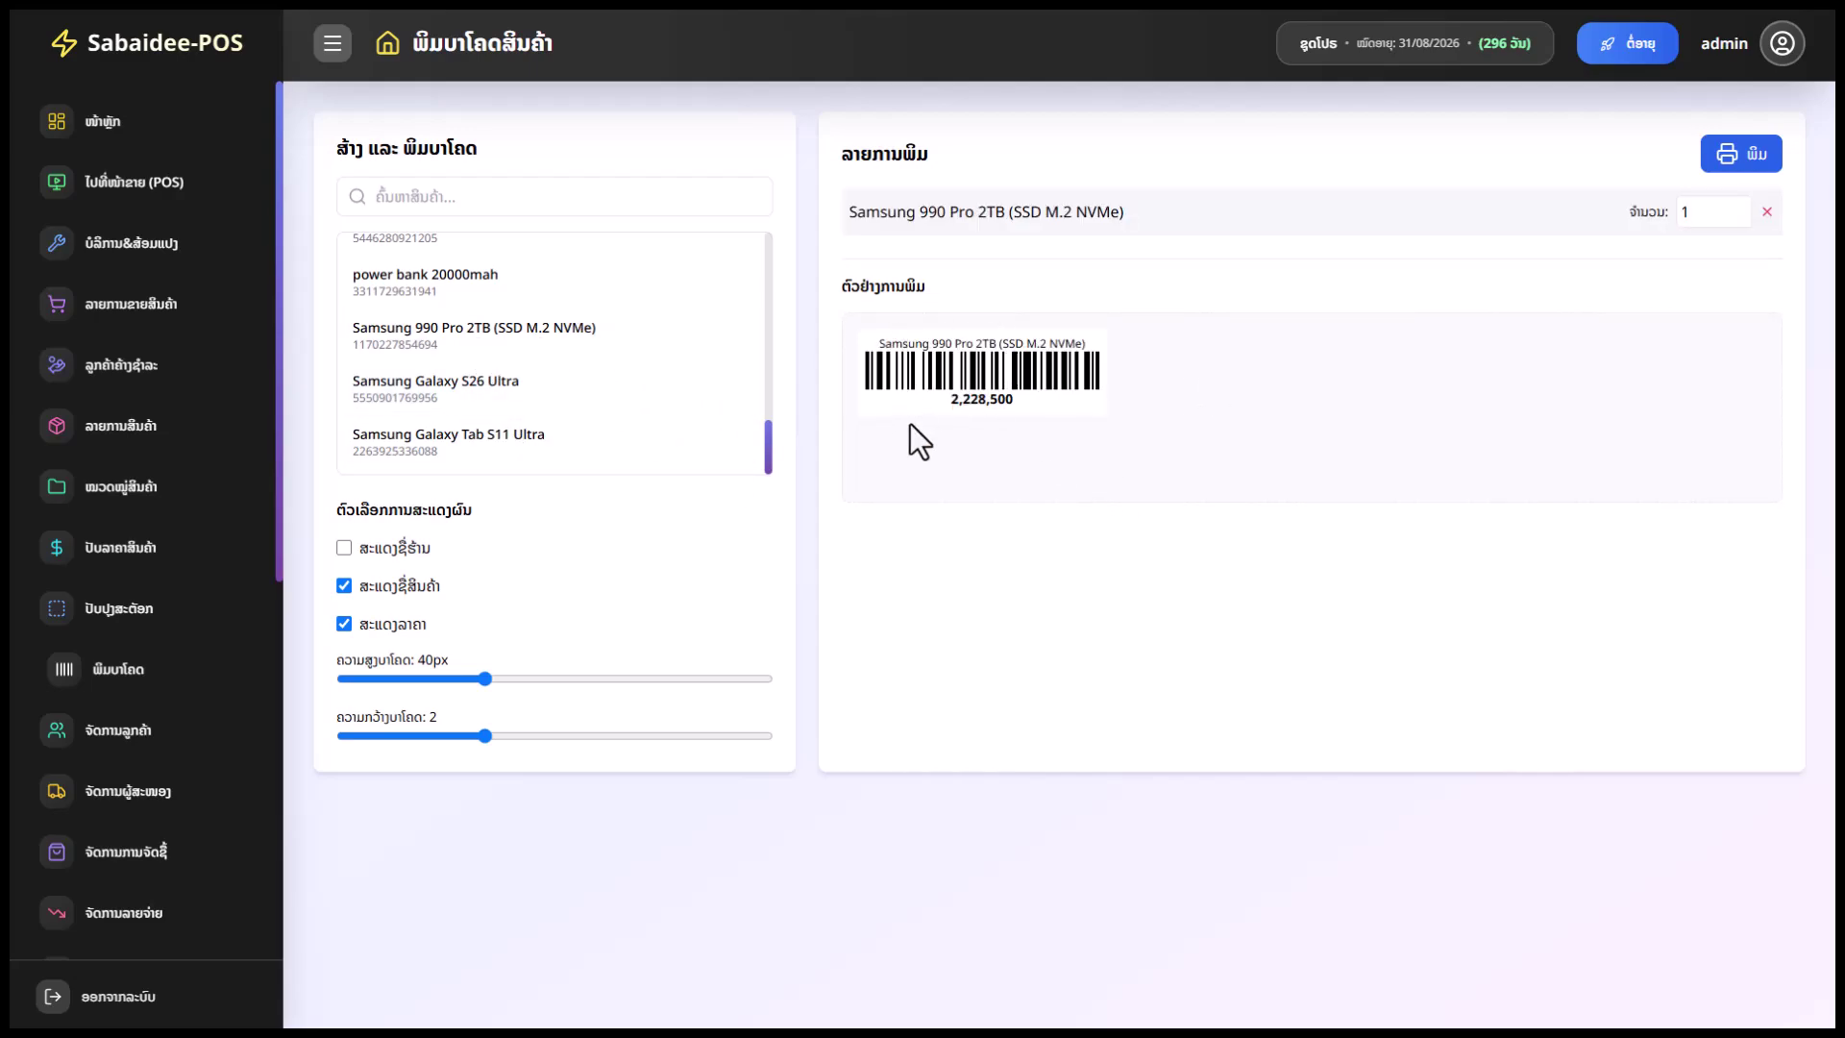
# Set barcode bar width 2 and height 80px, and hide the product name
pyautogui.moveTo(485, 679); pyautogui.dragTo(415, 736)
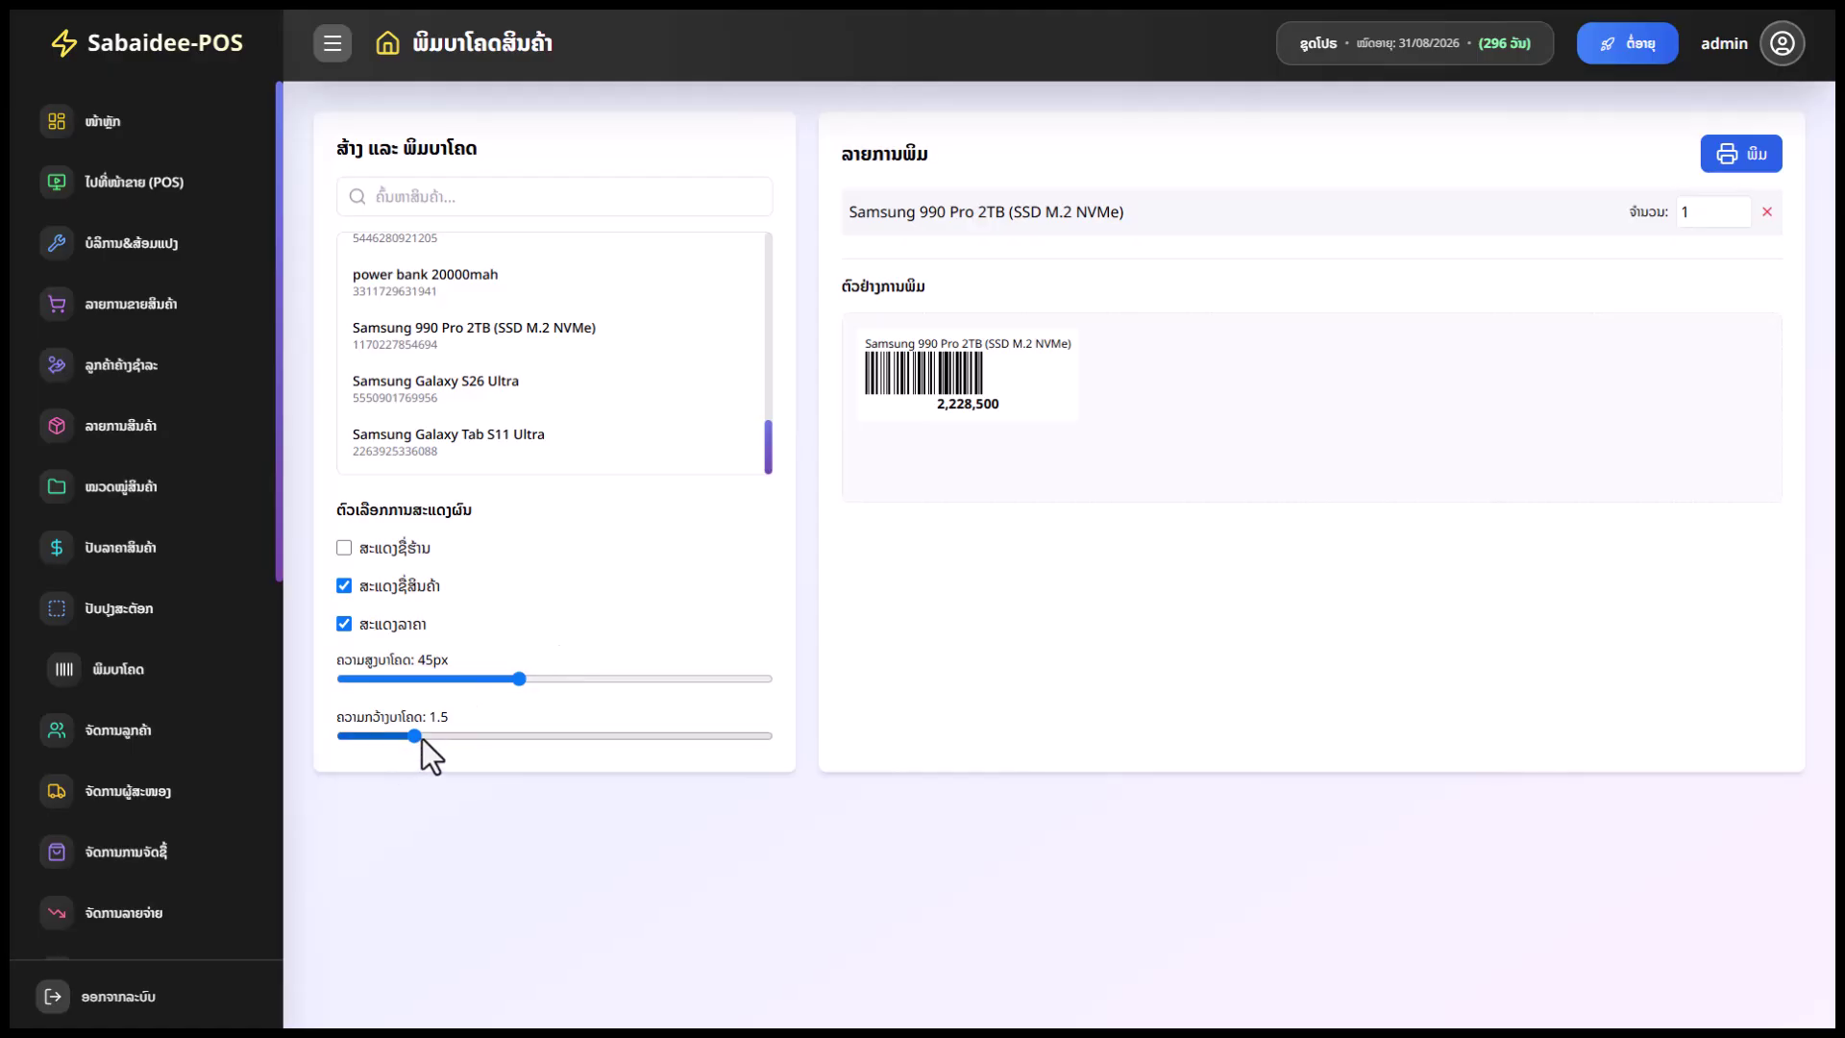
pyautogui.moveTo(423, 738); pyautogui.dragTo(839, 684)
pyautogui.click(370, 585)
pyautogui.moveTo(484, 736)
pyautogui.mouseDown()
pyautogui.moveTo(625, 736)
pyautogui.moveTo(488, 758)
pyautogui.mouseUp()
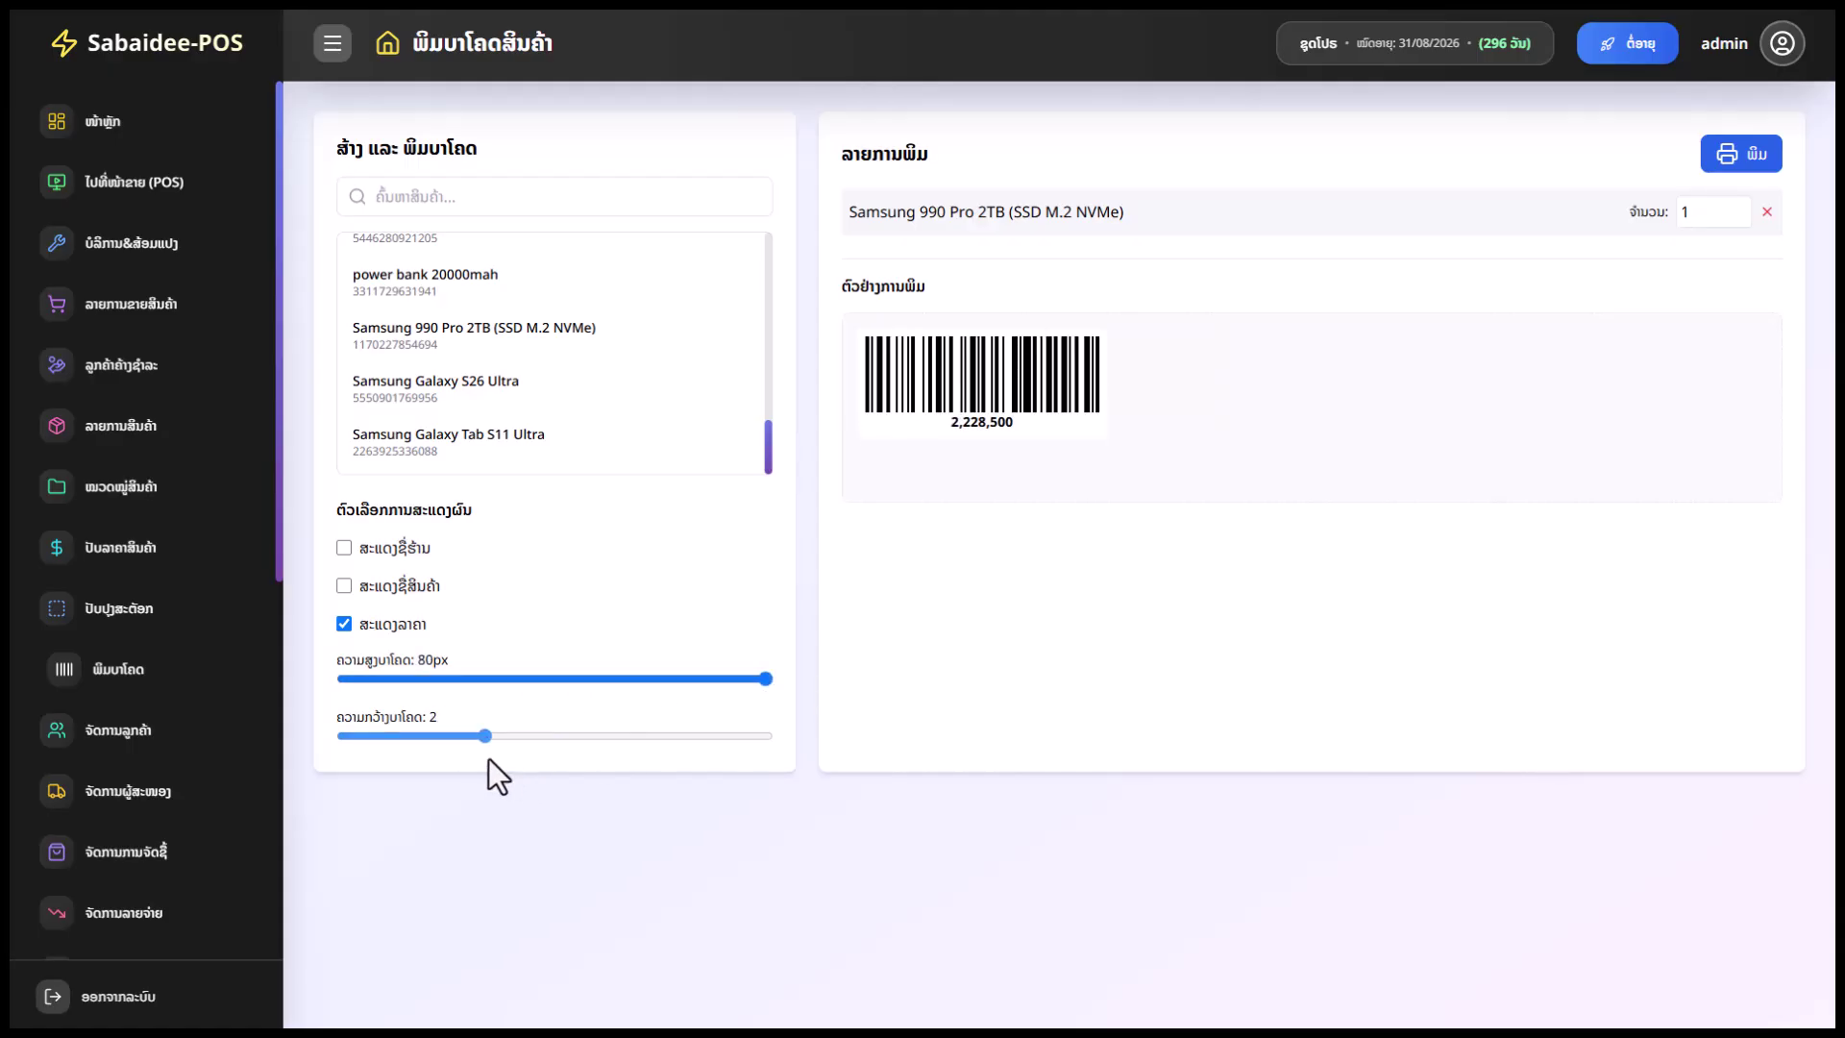
# Add Samsung Galaxy S26 Ultra, Galaxy Tab S11 Ultra and power bank 20000mah, set quantities to 10, and print
pyautogui.click(506, 384)
pyautogui.click(515, 435)
pyautogui.click(511, 442)
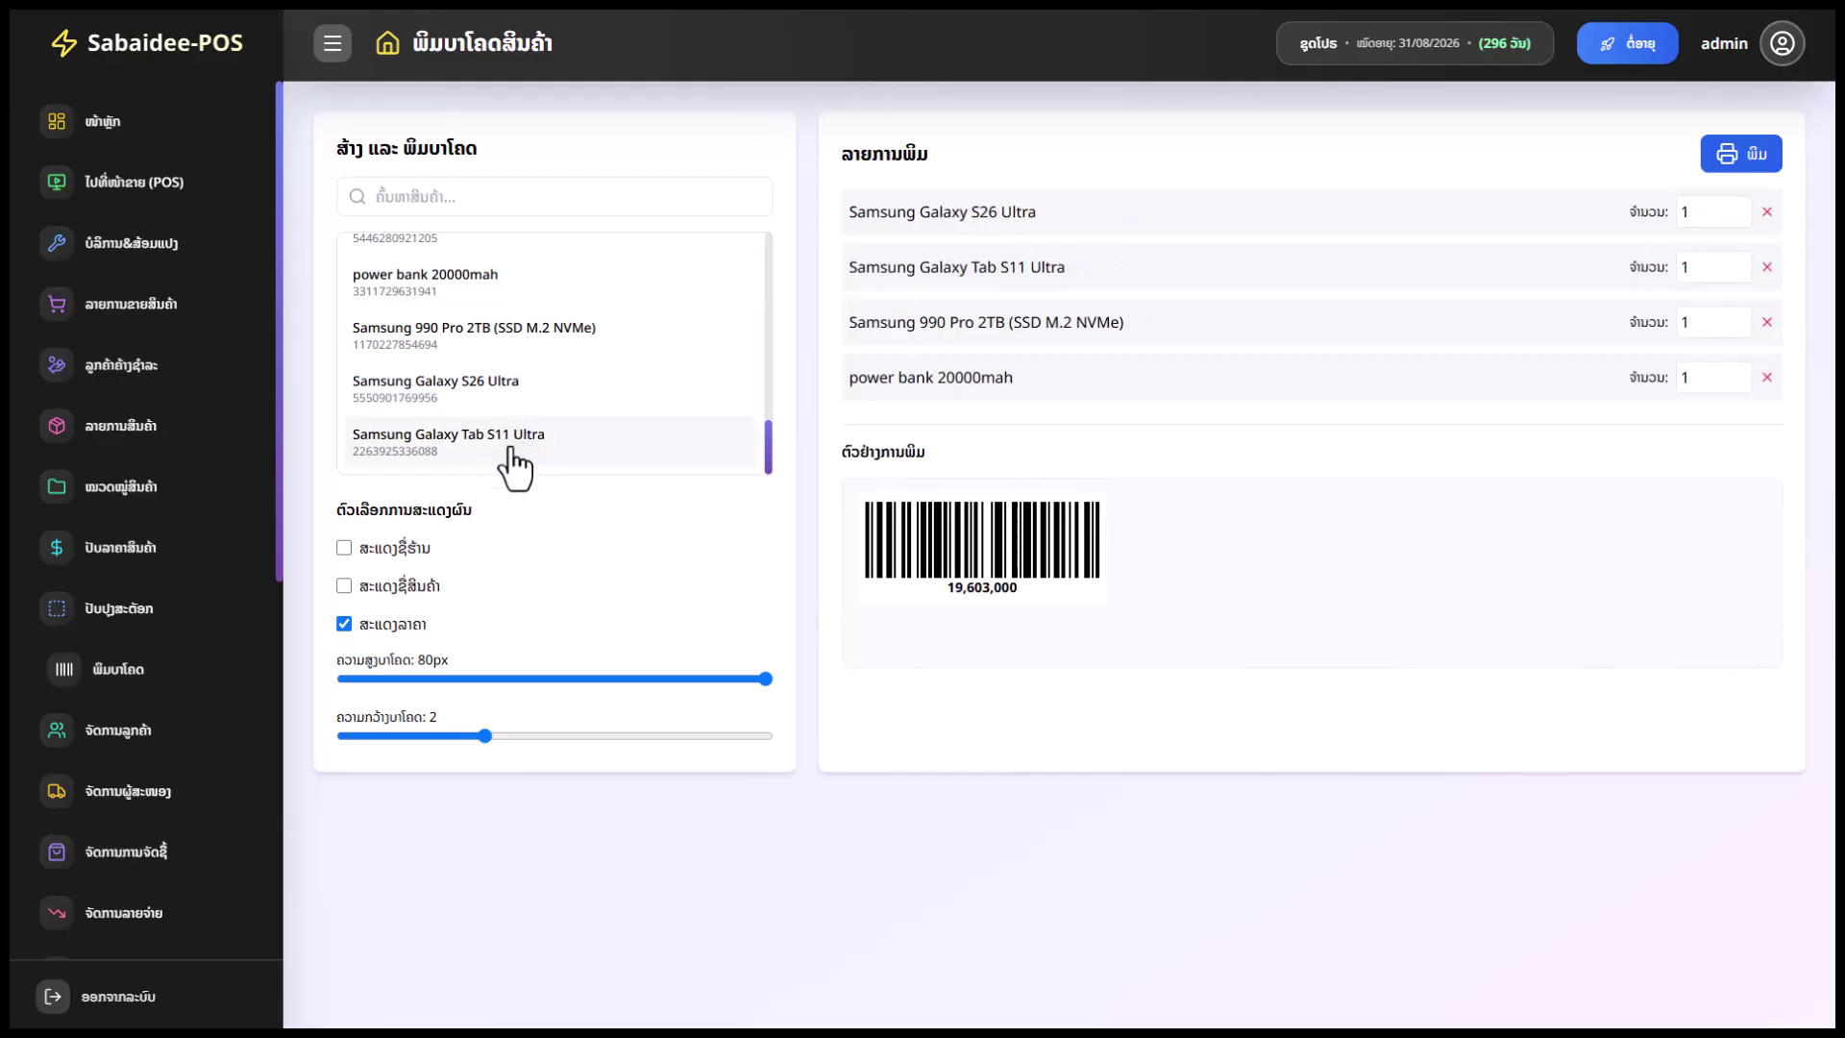
pyautogui.click(1699, 213)
pyautogui.write('0')
pyautogui.click(1710, 270)
pyautogui.write('0')
pyautogui.click(1693, 320)
pyautogui.write('0')
pyautogui.click(1697, 376)
pyautogui.write('0')
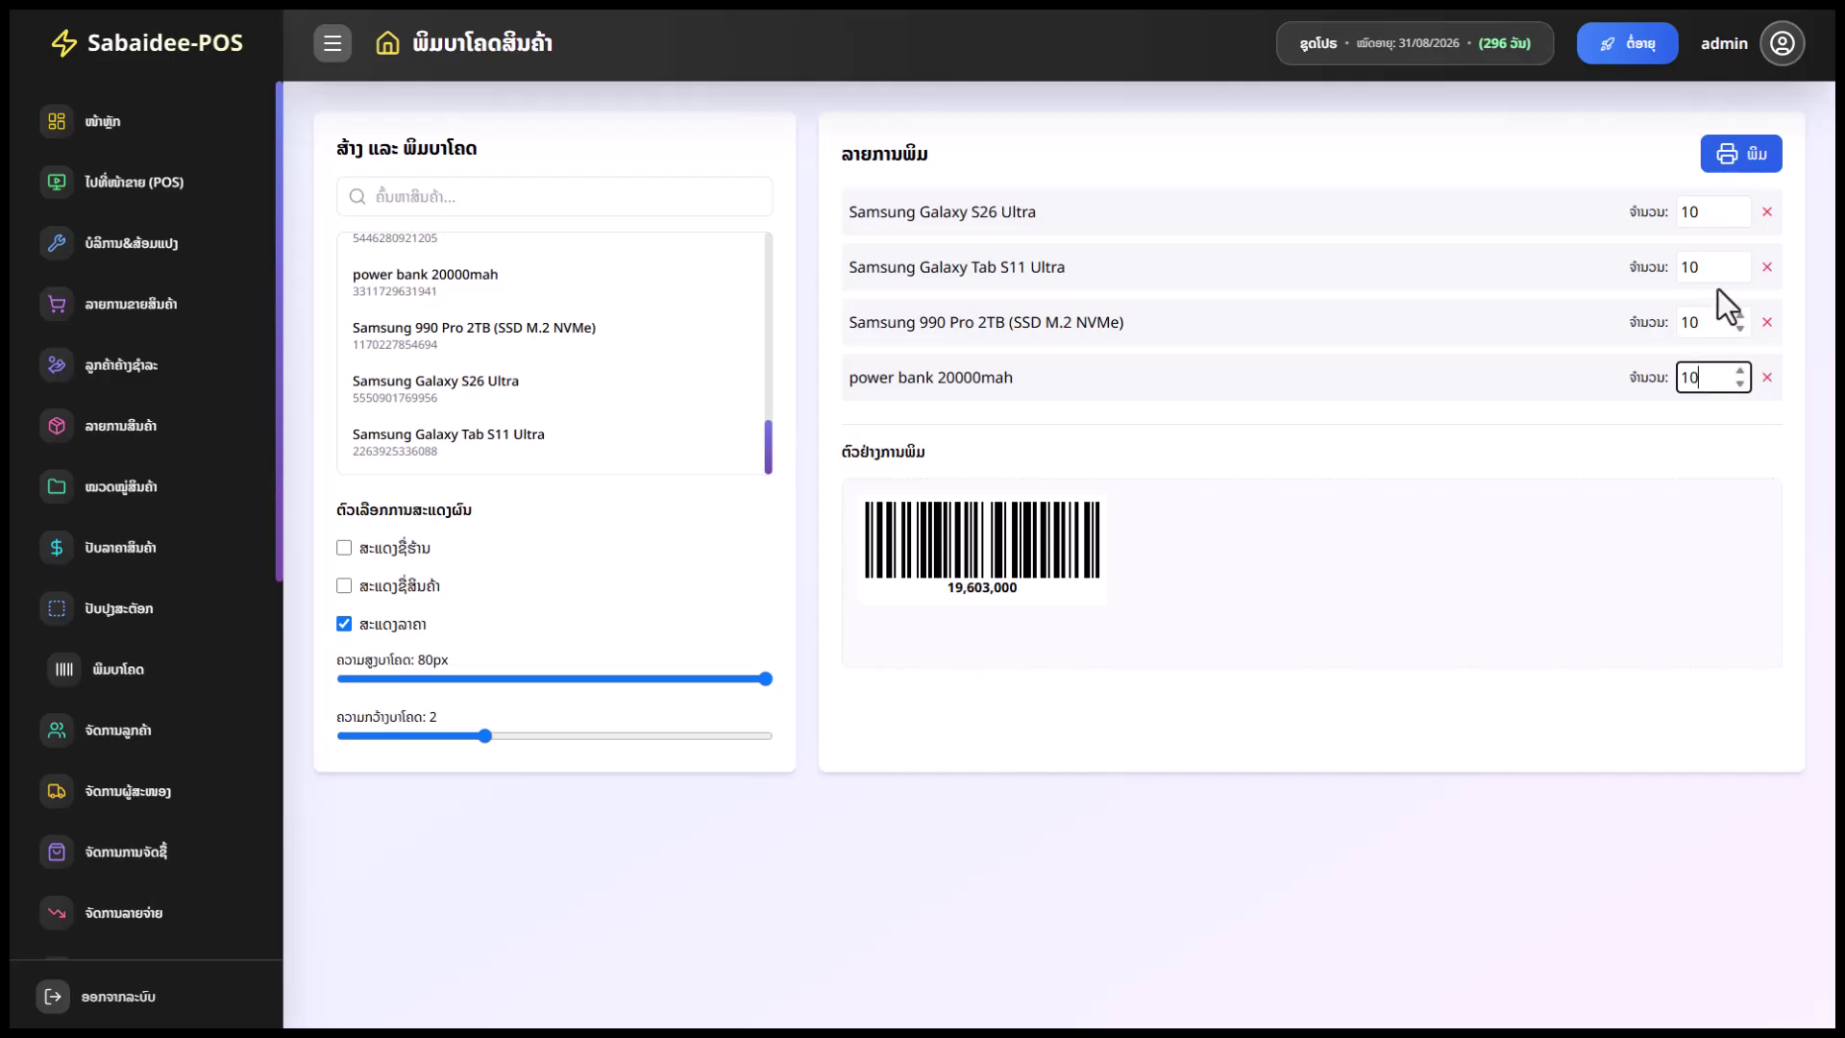
pyautogui.click(1739, 161)
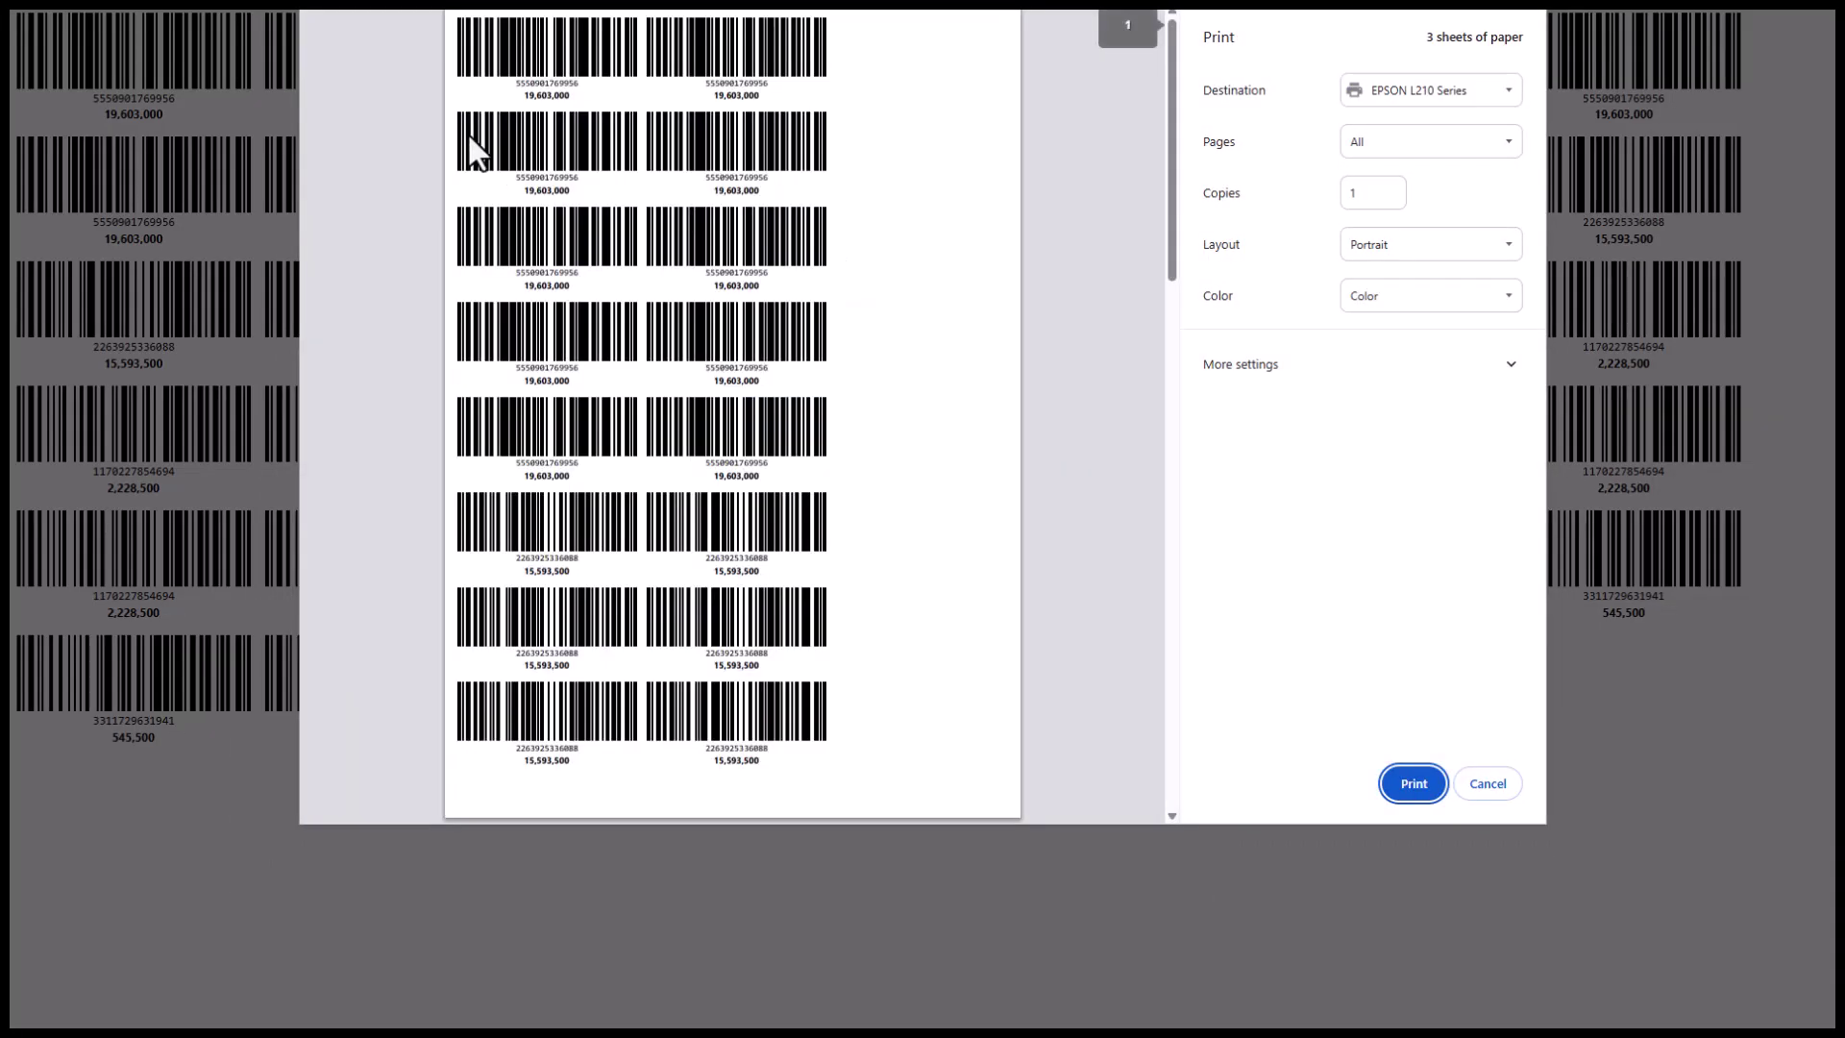
# Switch the print destination to XP-80C (copy 1), review the preview, and cancel printing
pyautogui.click(1376, 92)
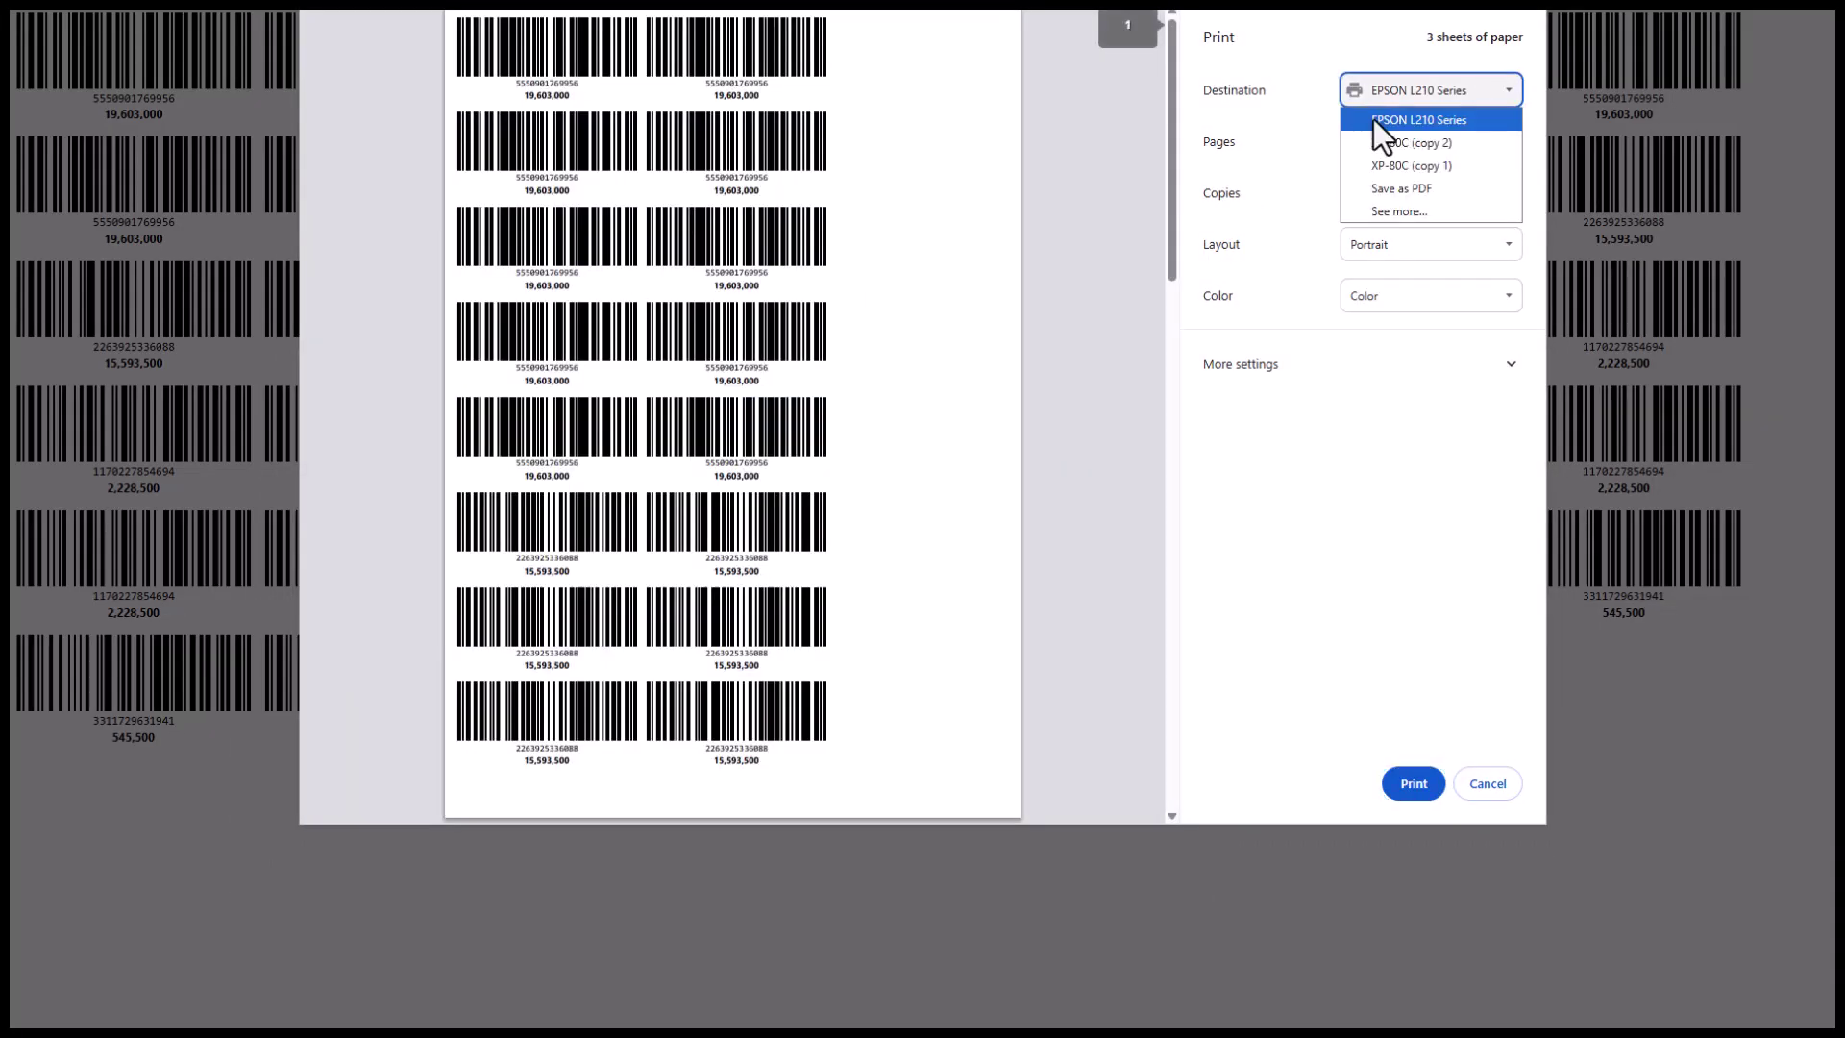
pyautogui.click(1378, 169)
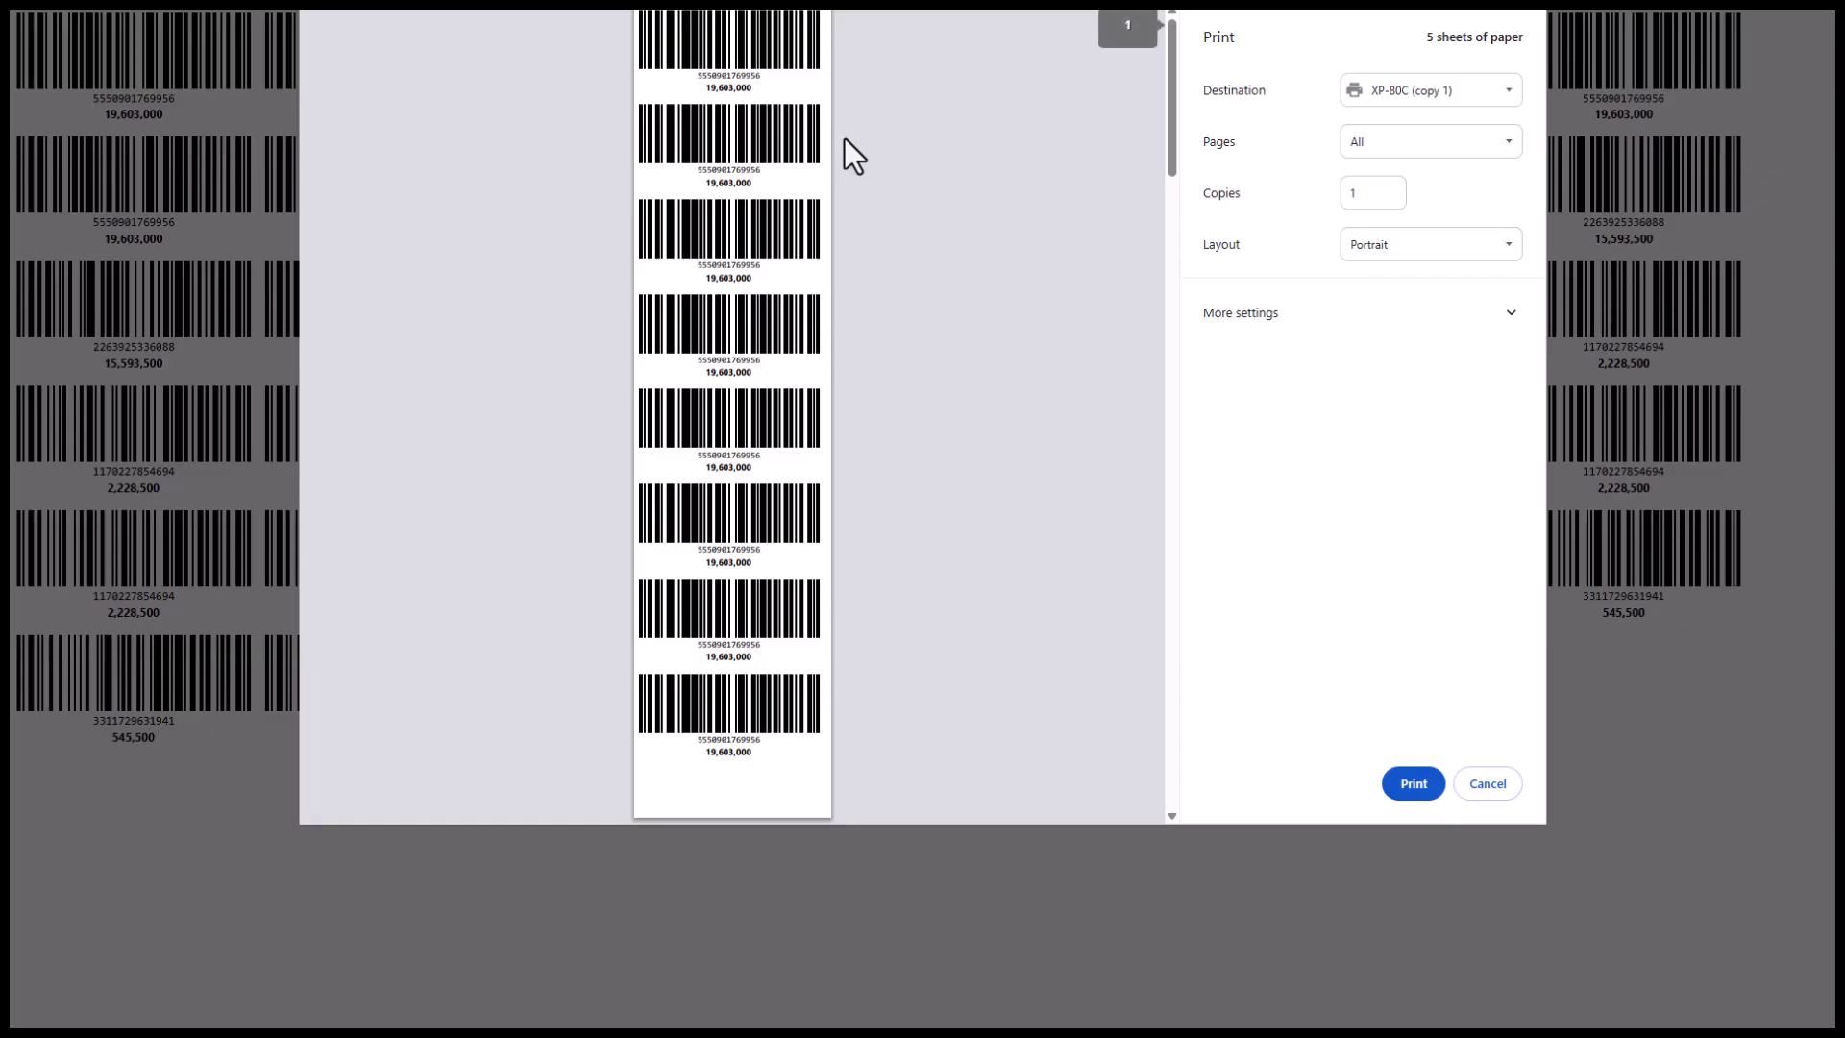
pyautogui.scroll(-10, 869, 226)
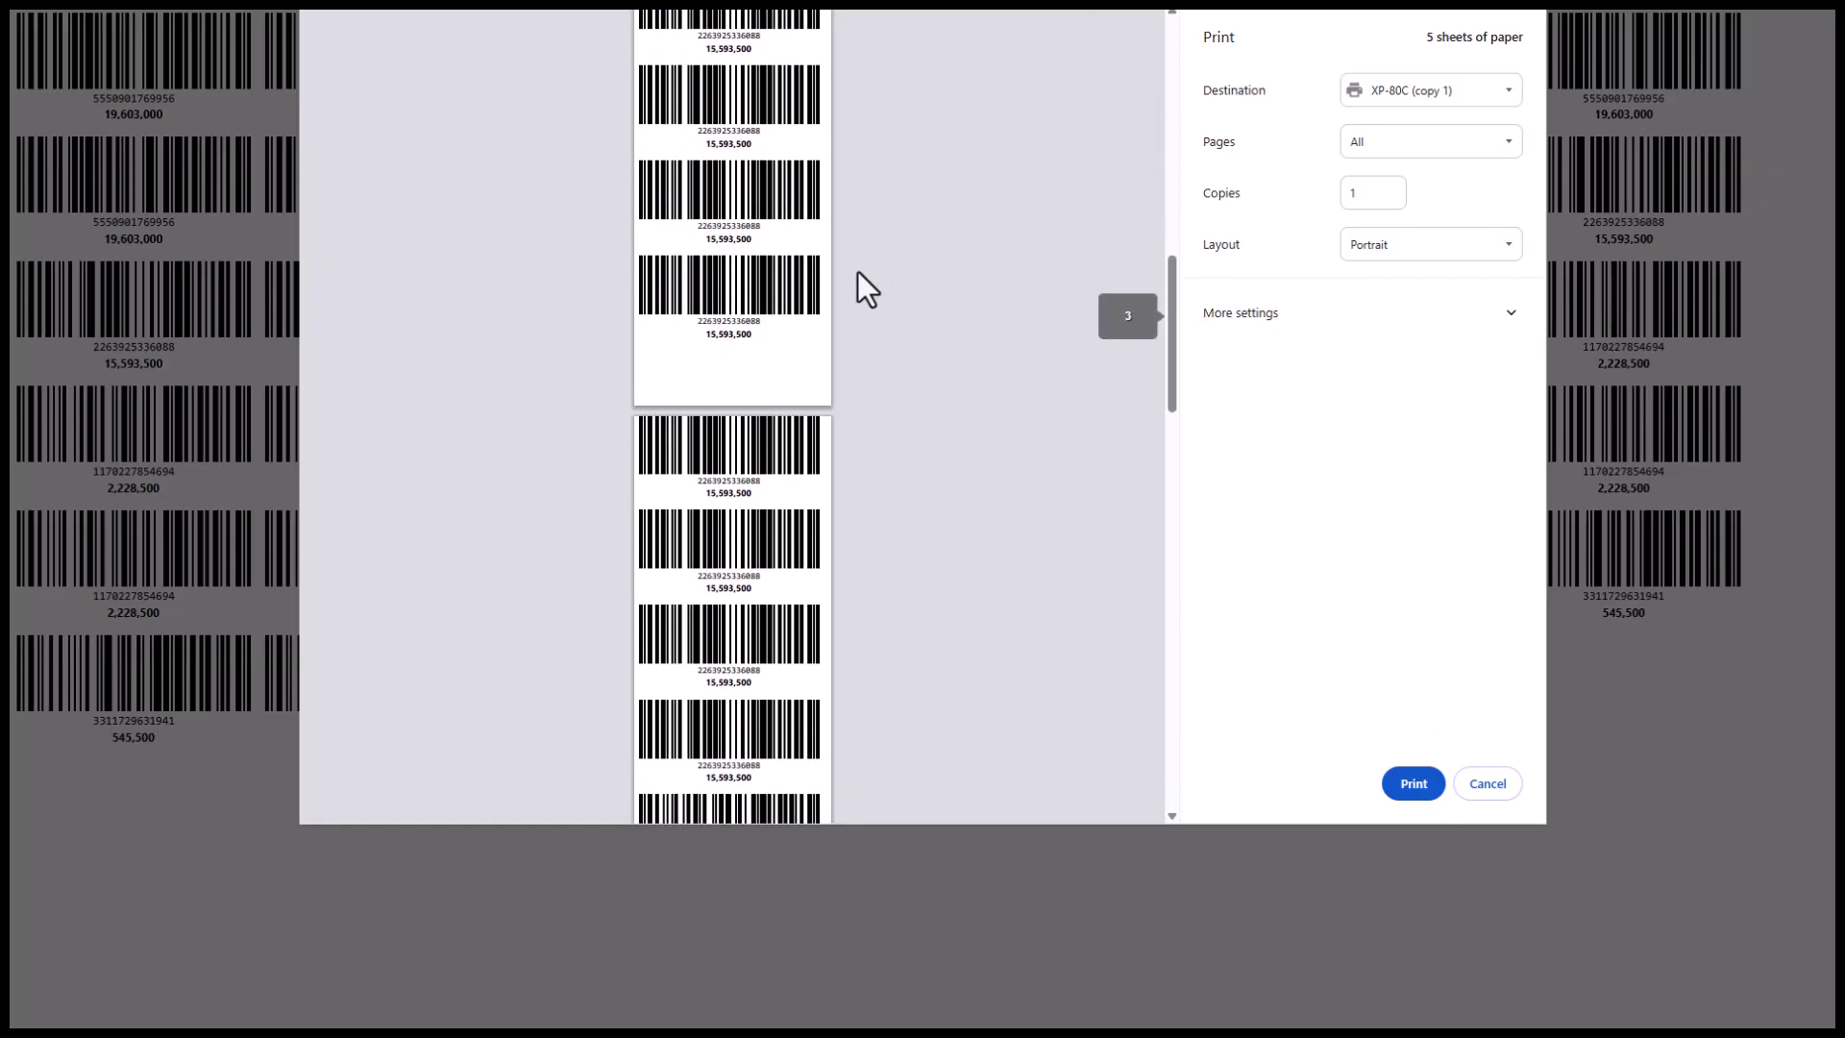
pyautogui.scroll(-4, 828, 314)
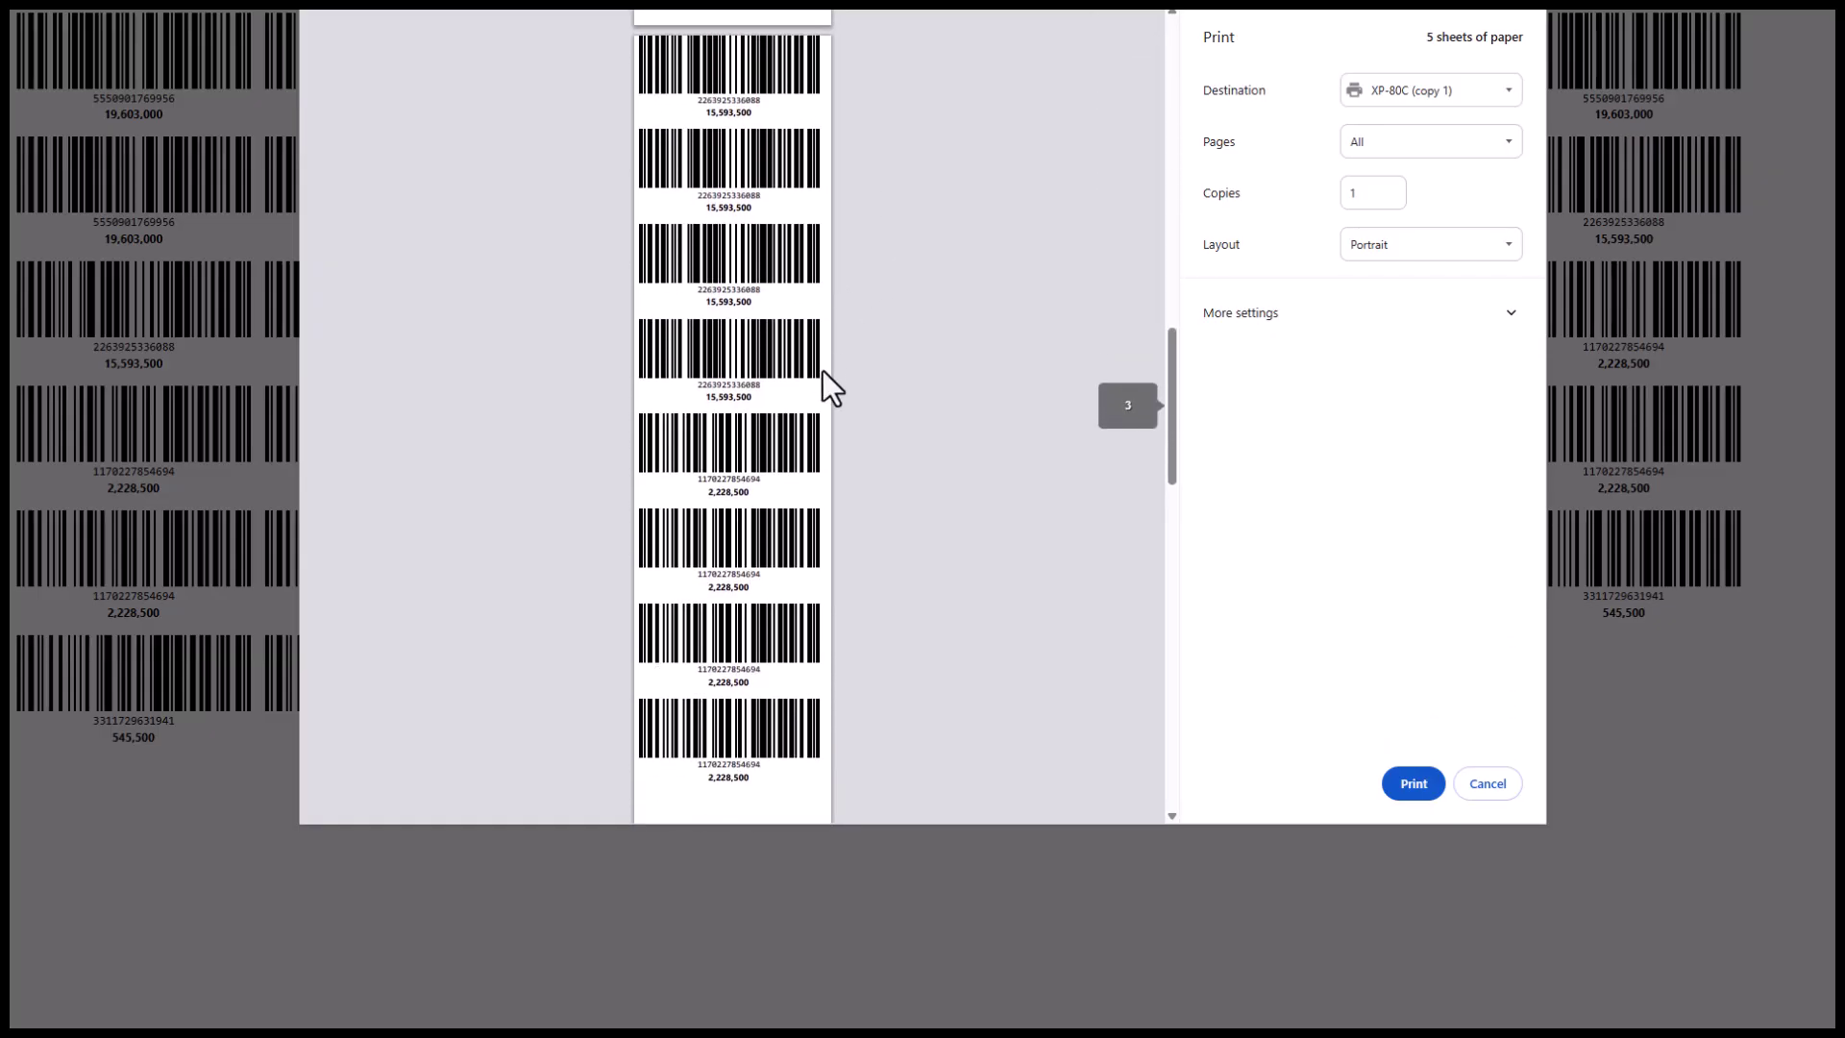
pyautogui.click(1505, 788)
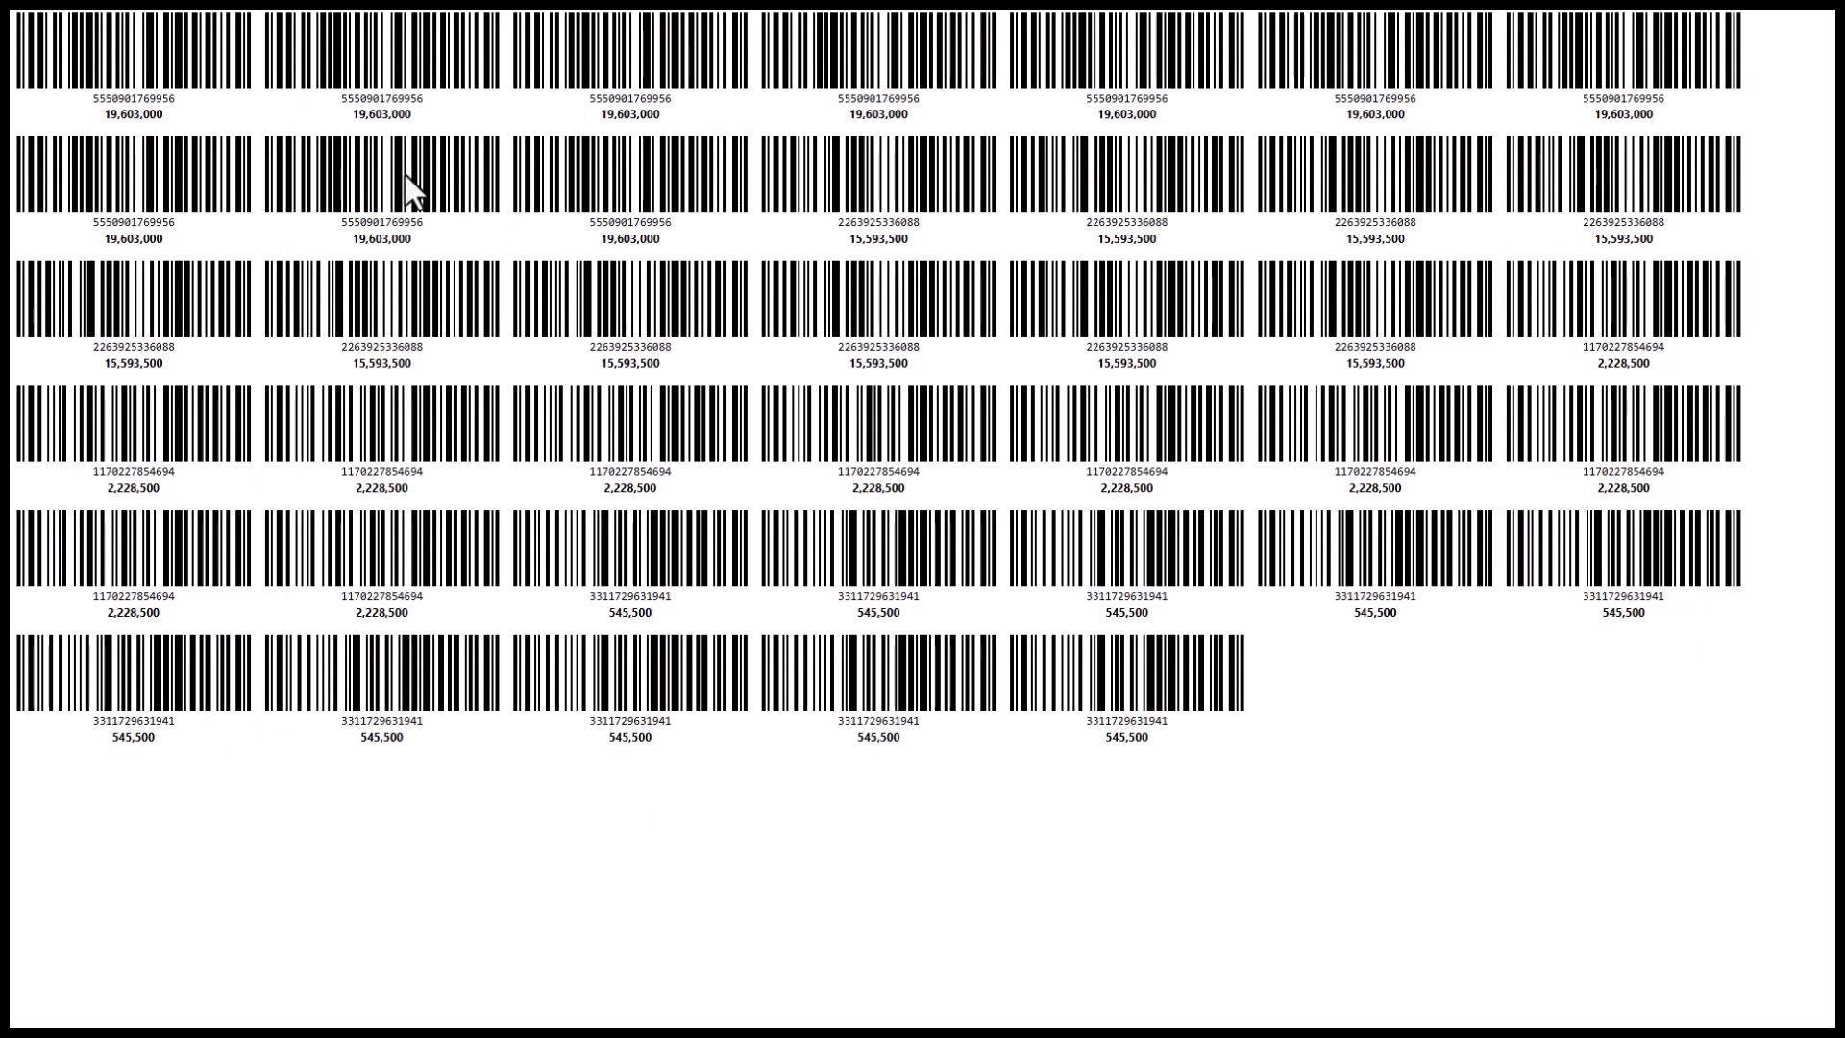
# Close the barcode sheet tab and return the admin browser to full screen
pyautogui.click(920, 36)
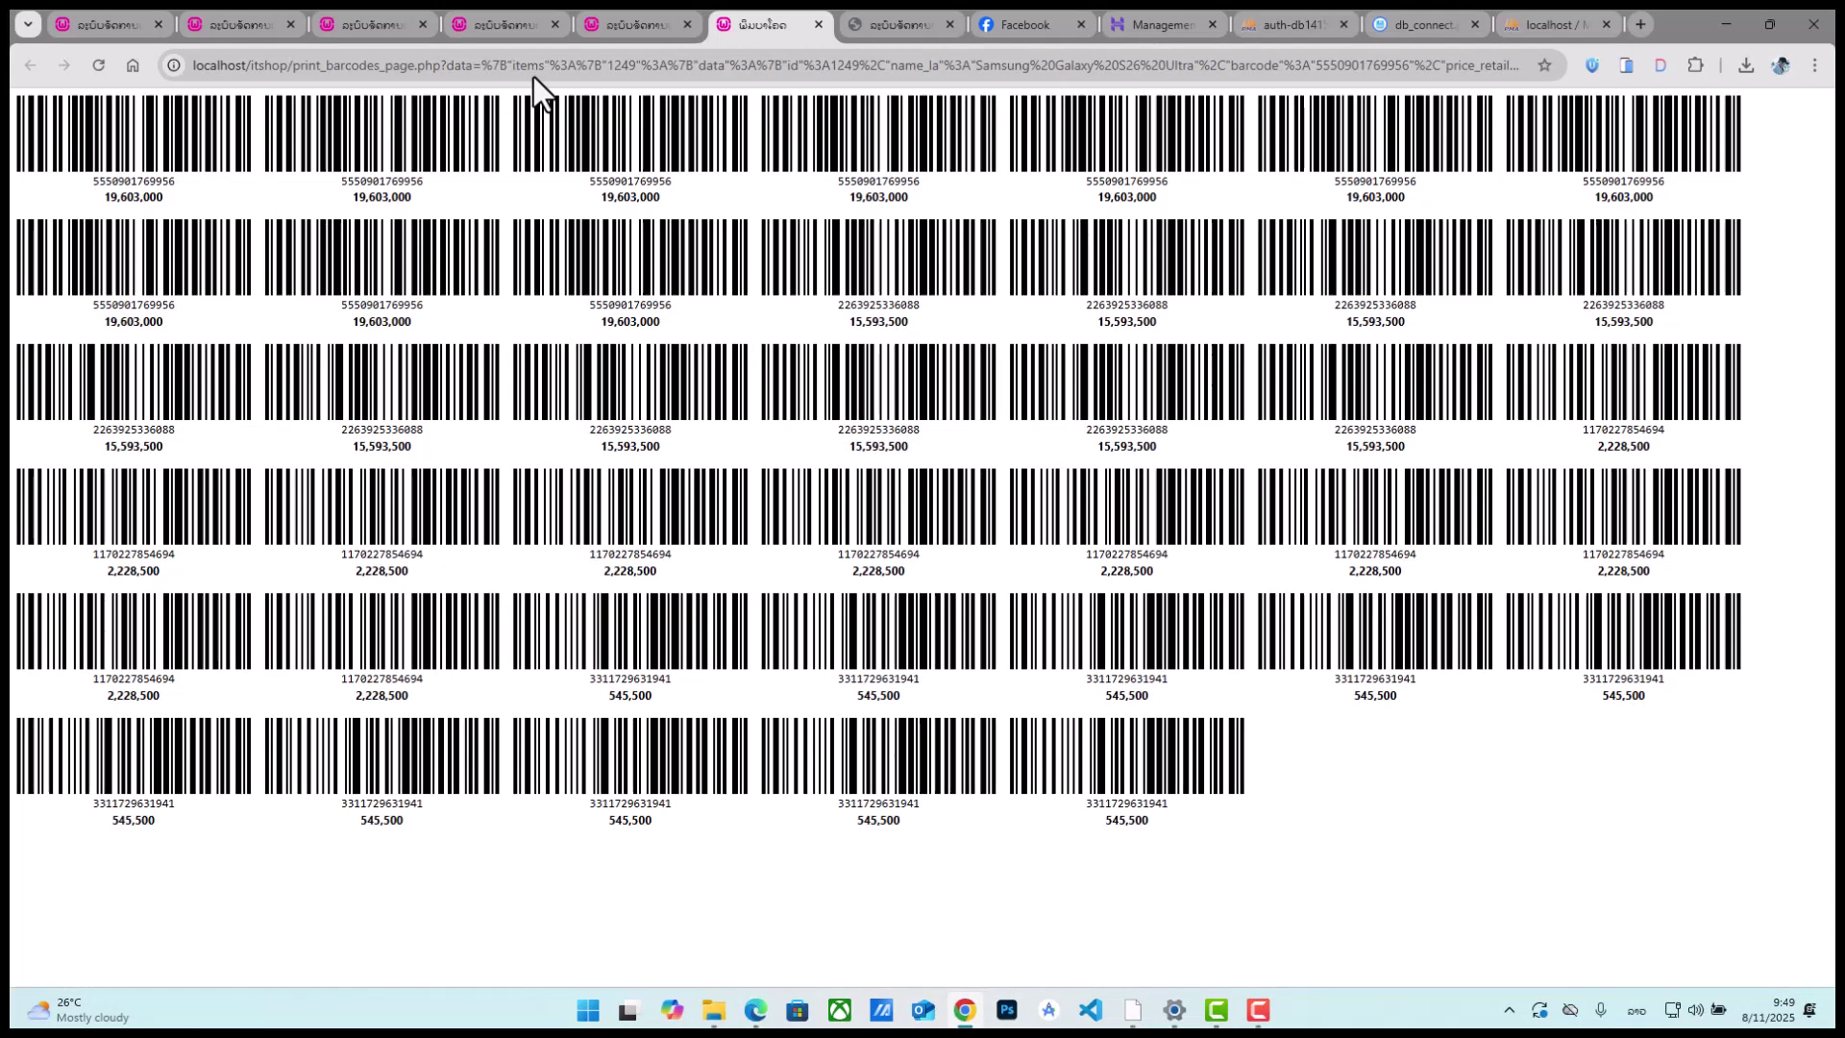
pyautogui.click(816, 27)
pyautogui.press('F11')
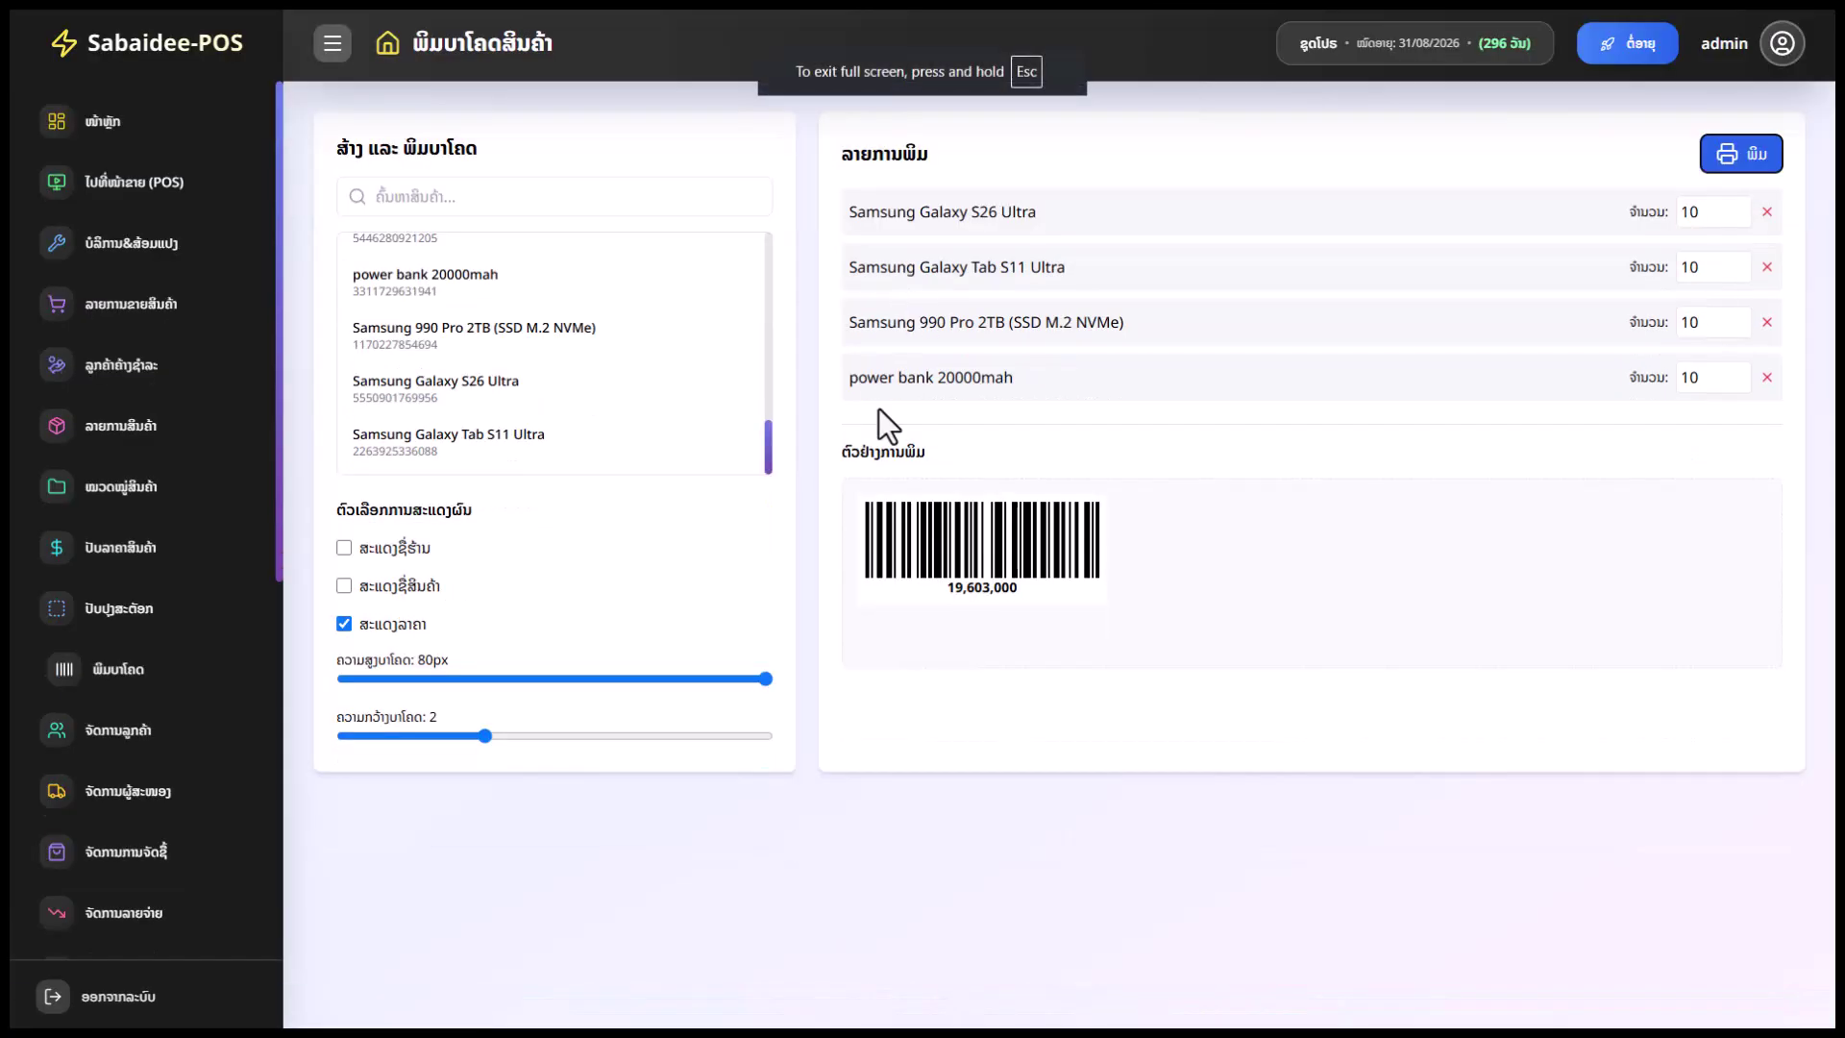
pyautogui.scroll(-3, 144, 647)
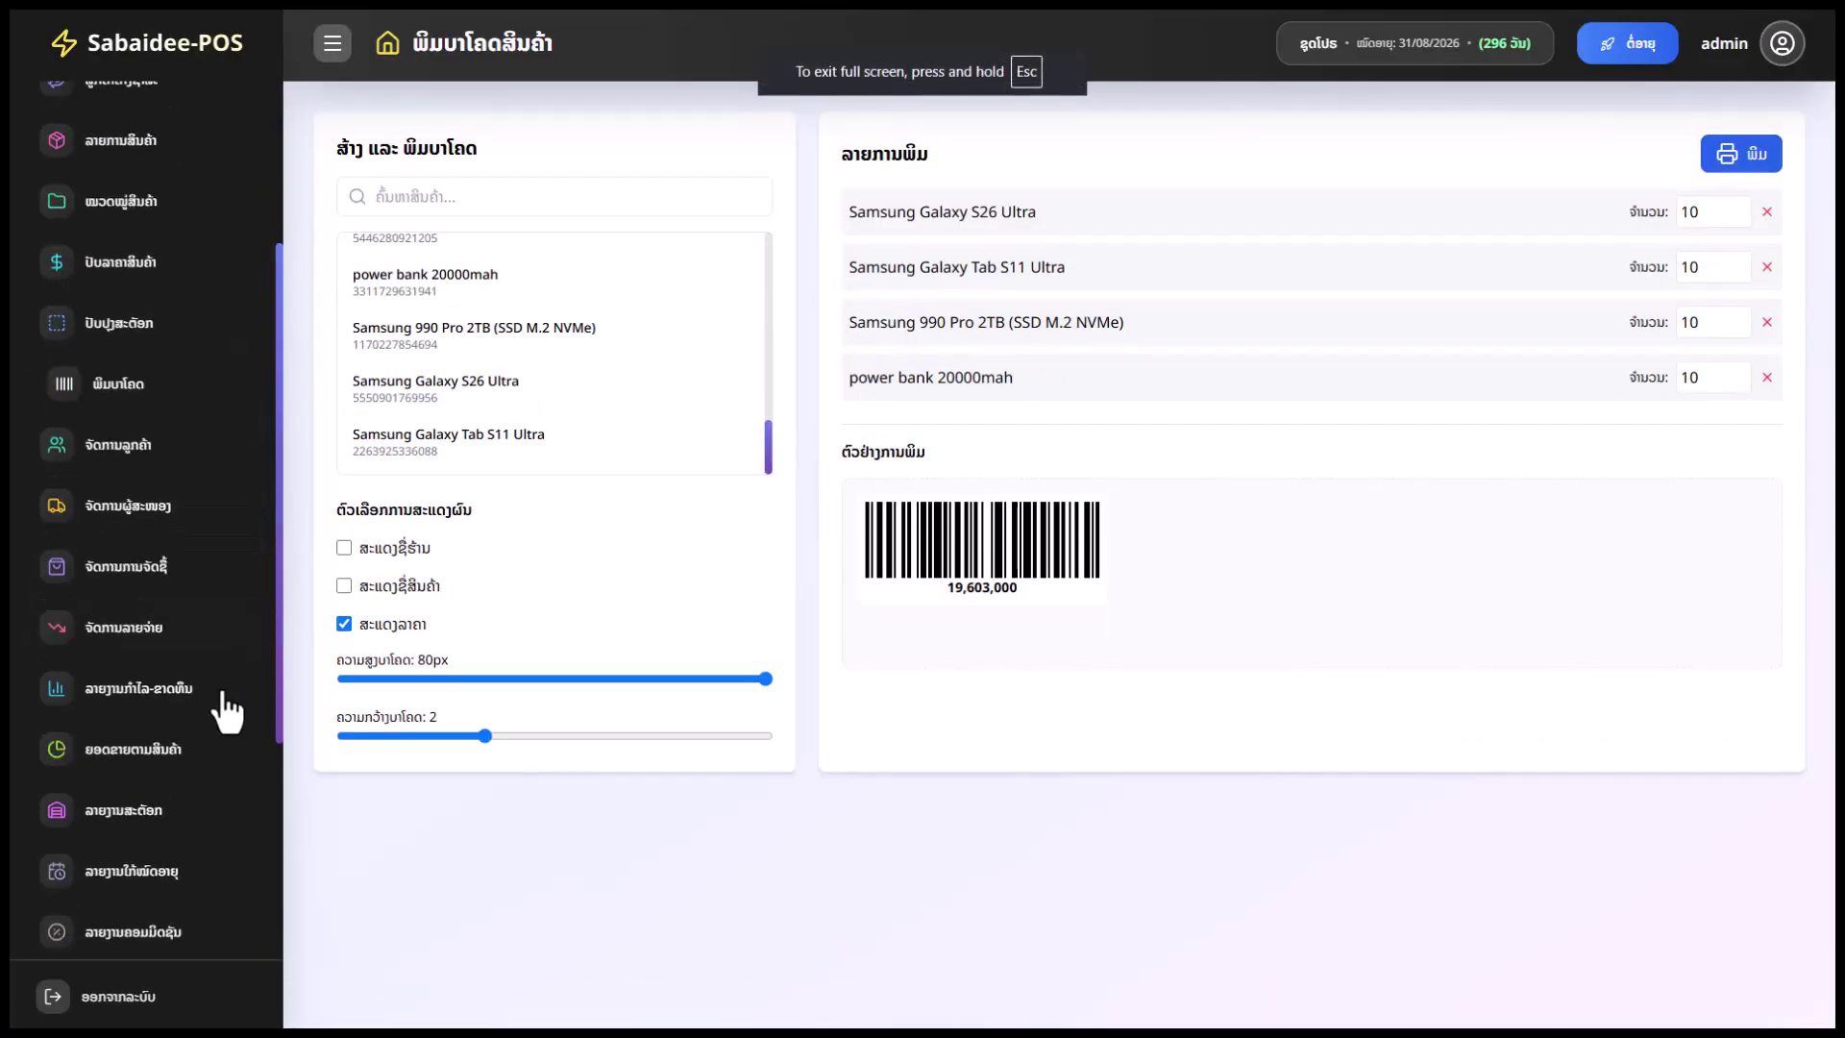
# Open customer management, then open the add-customer form and cancel it
pyautogui.click(185, 465)
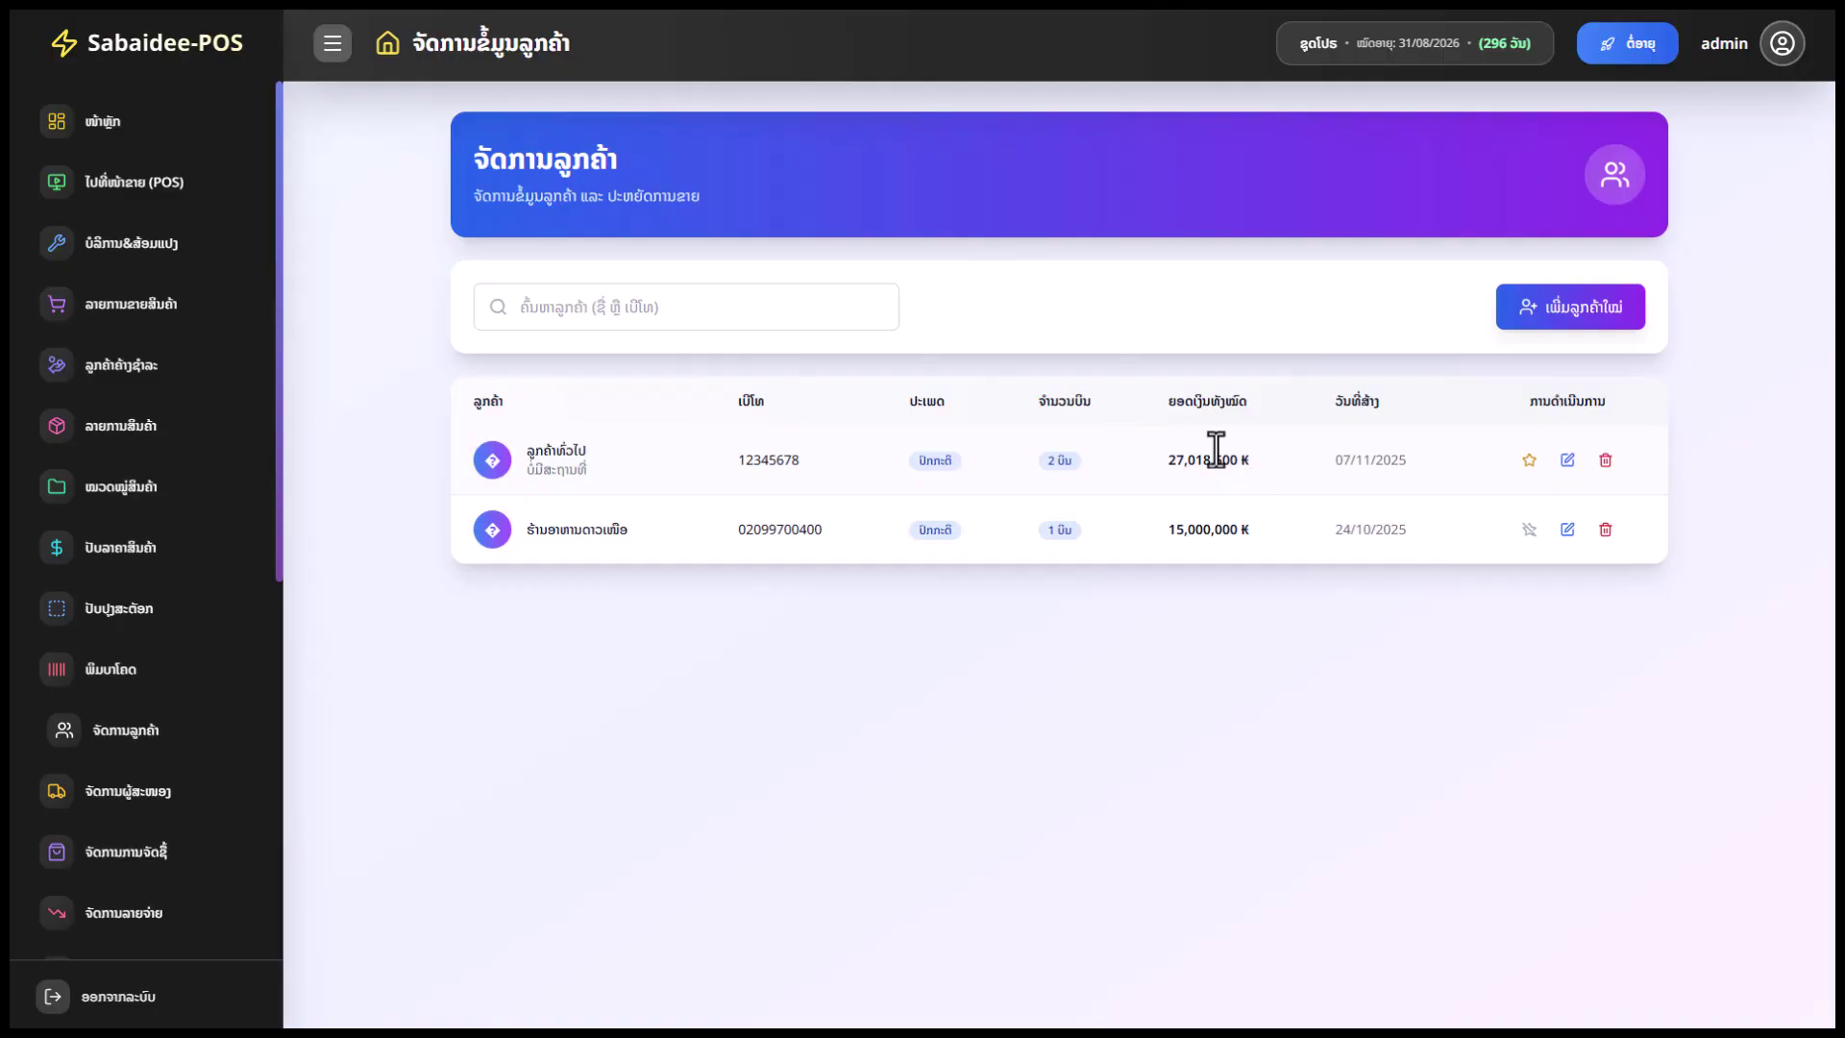
pyautogui.click(1564, 317)
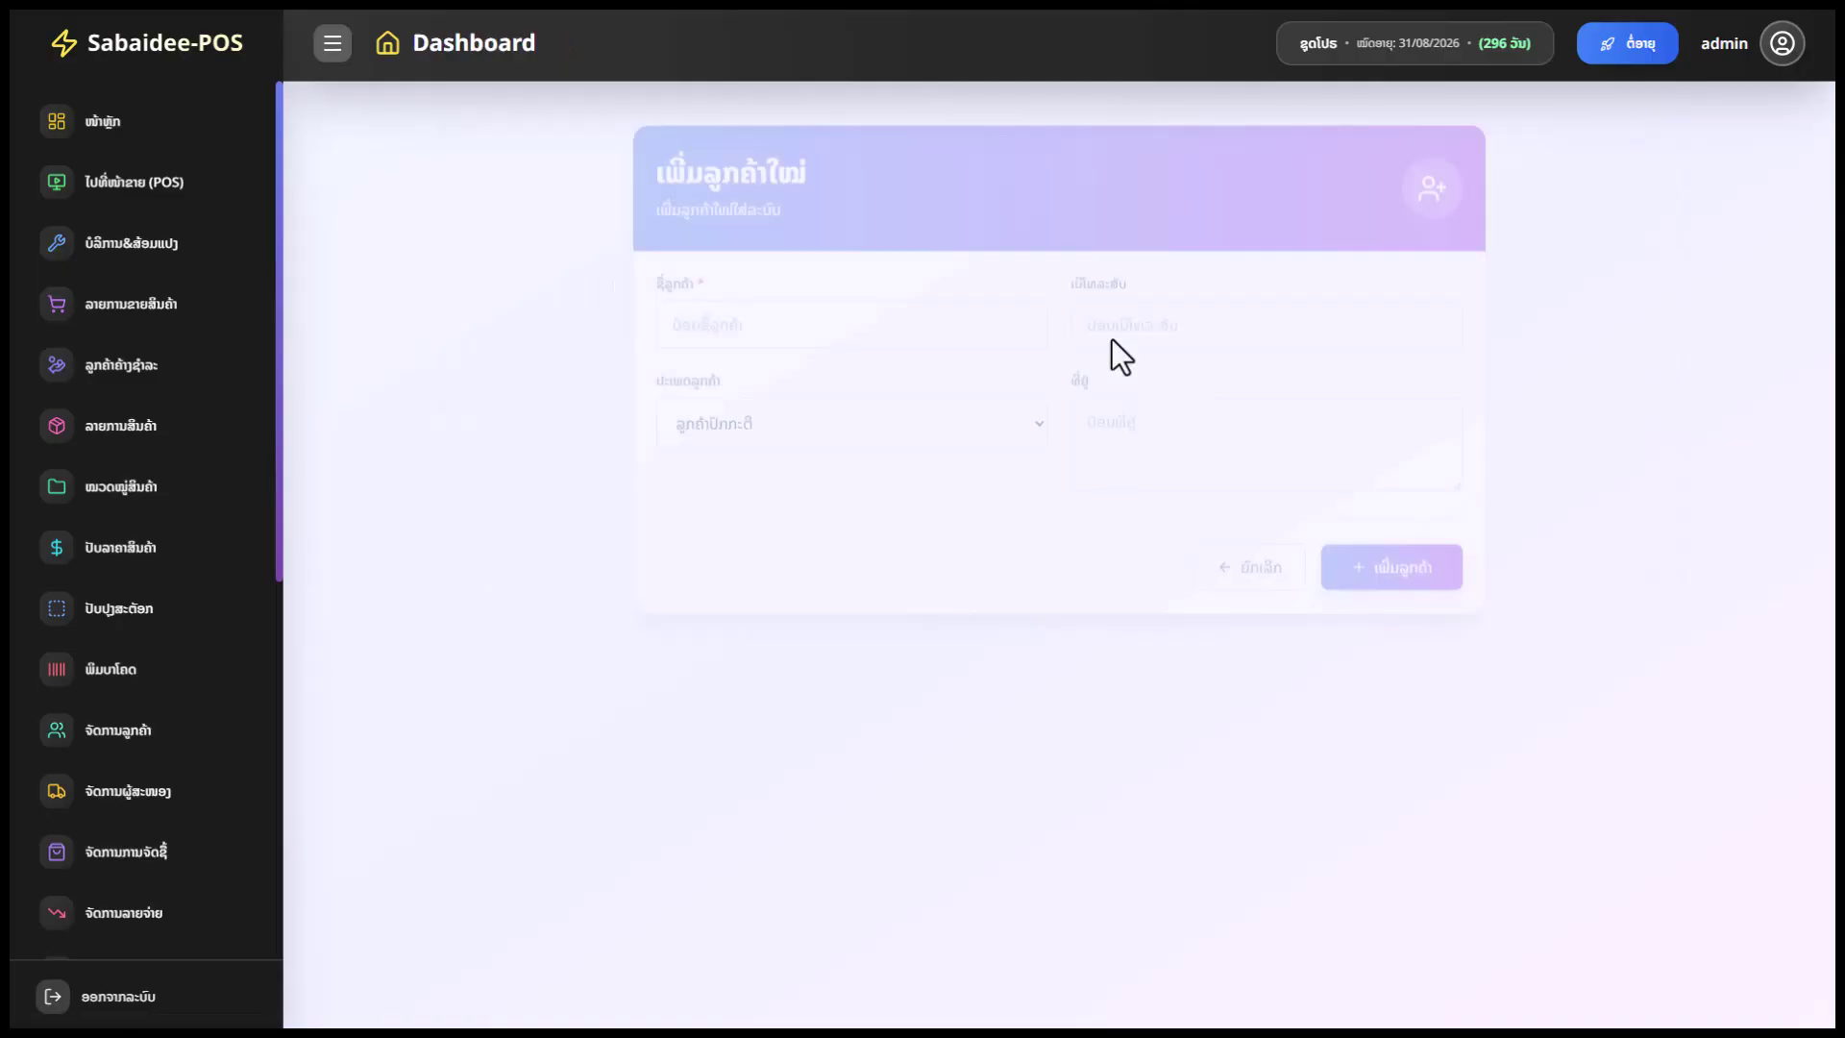
pyautogui.click(1299, 562)
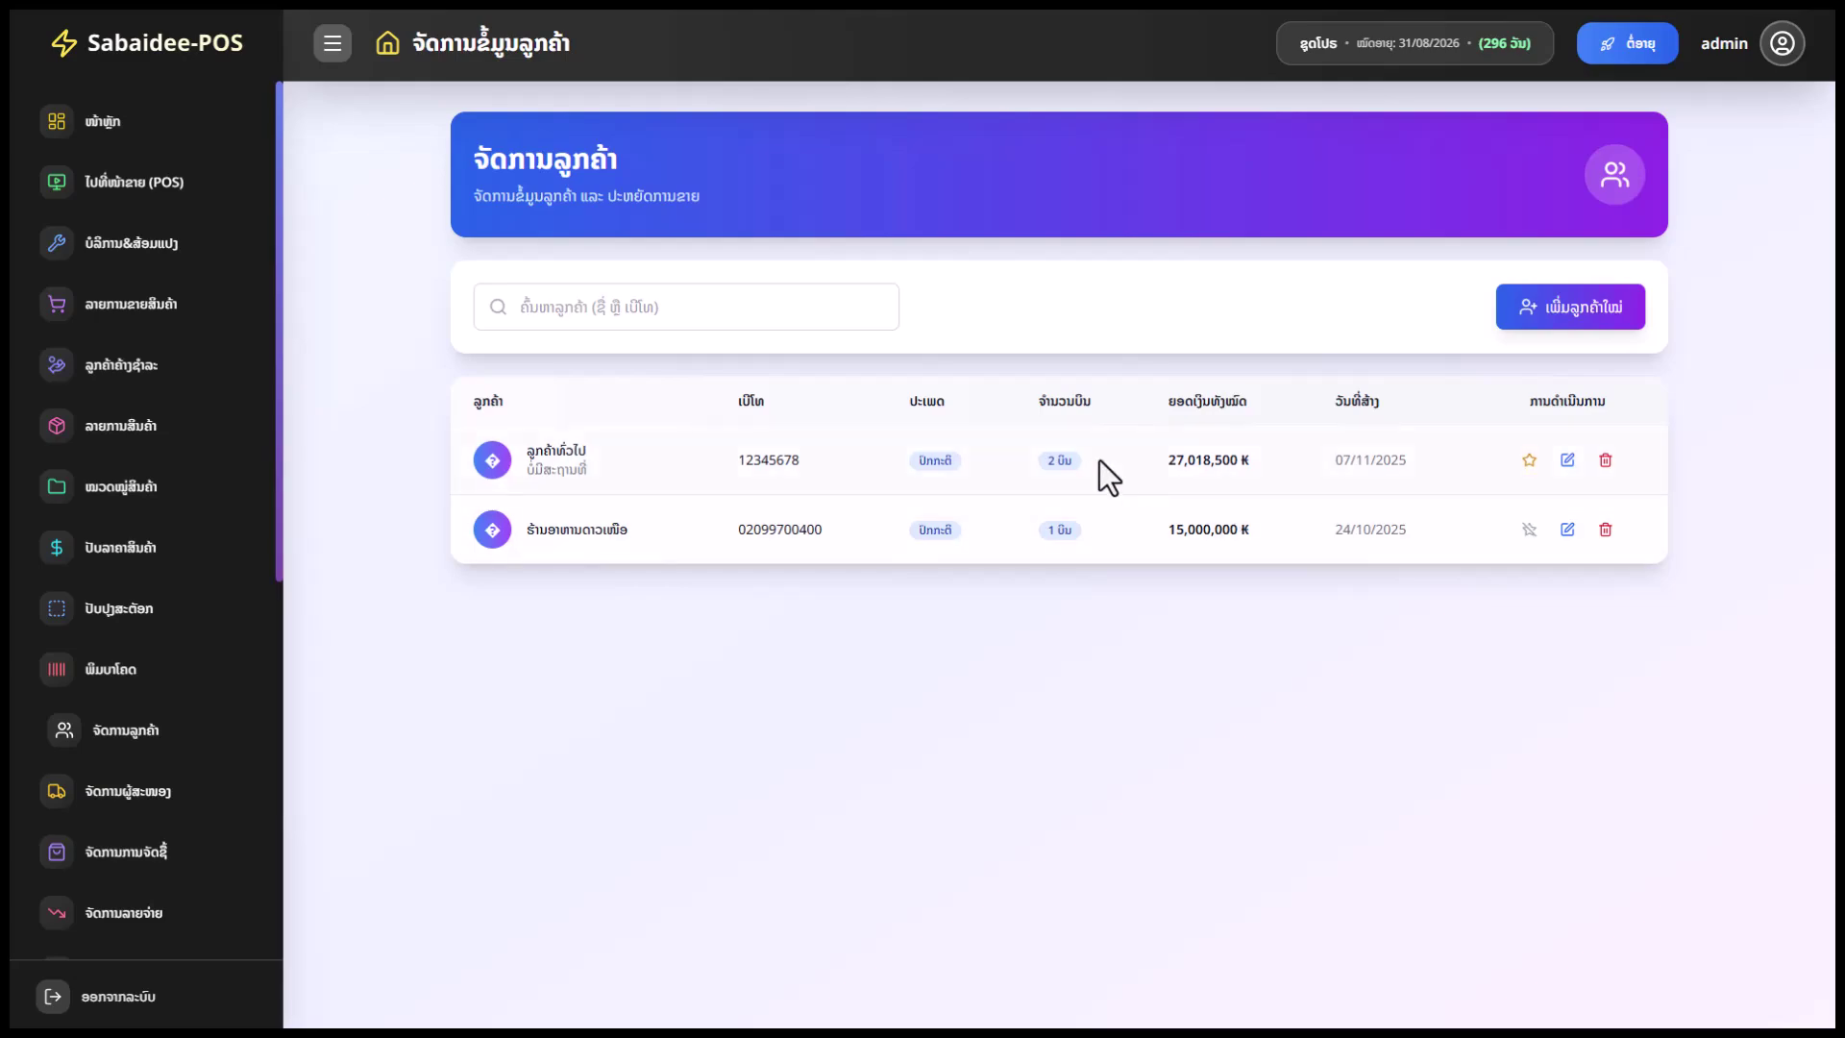
# Review the two customers' total purchases of 27,018,500 ₭ and 15,000,000 ₭
pyautogui.moveTo(1249, 459); pyautogui.dragTo(1185, 463)
pyautogui.moveTo(1249, 530); pyautogui.dragTo(1189, 531)
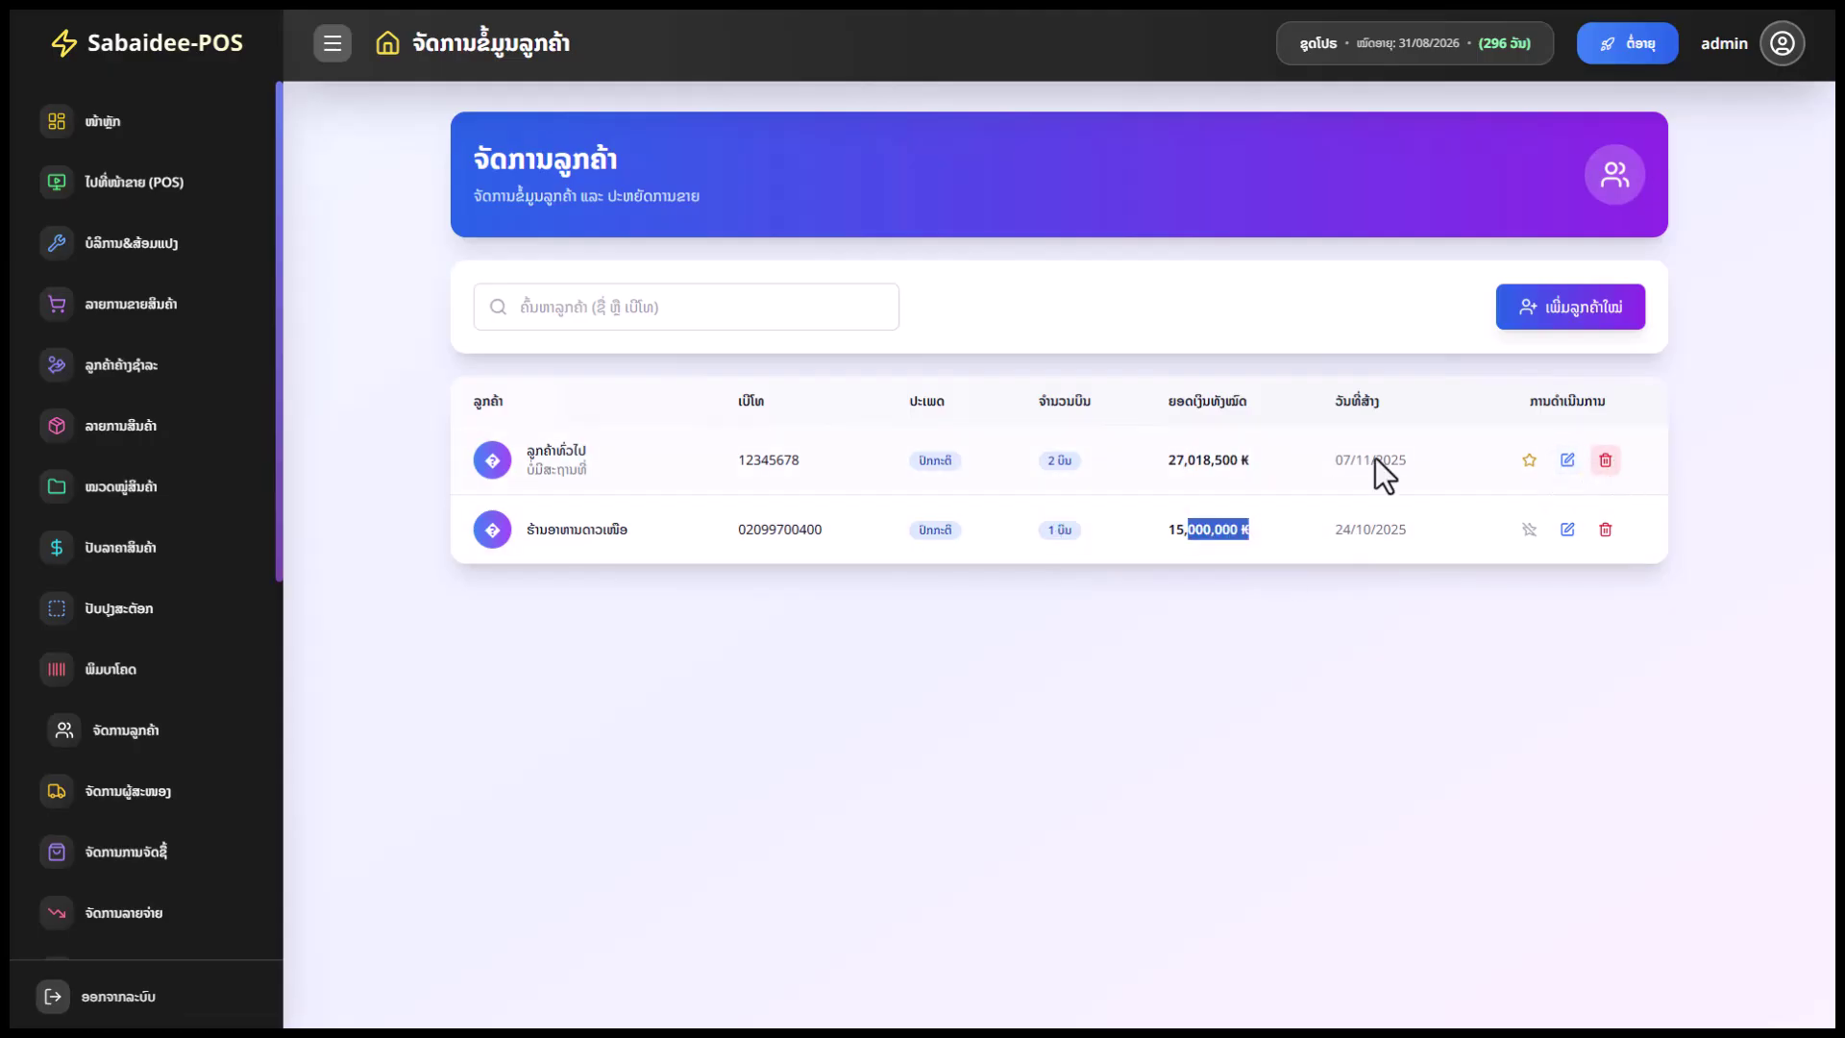
pyautogui.scroll(-1, 90, 708)
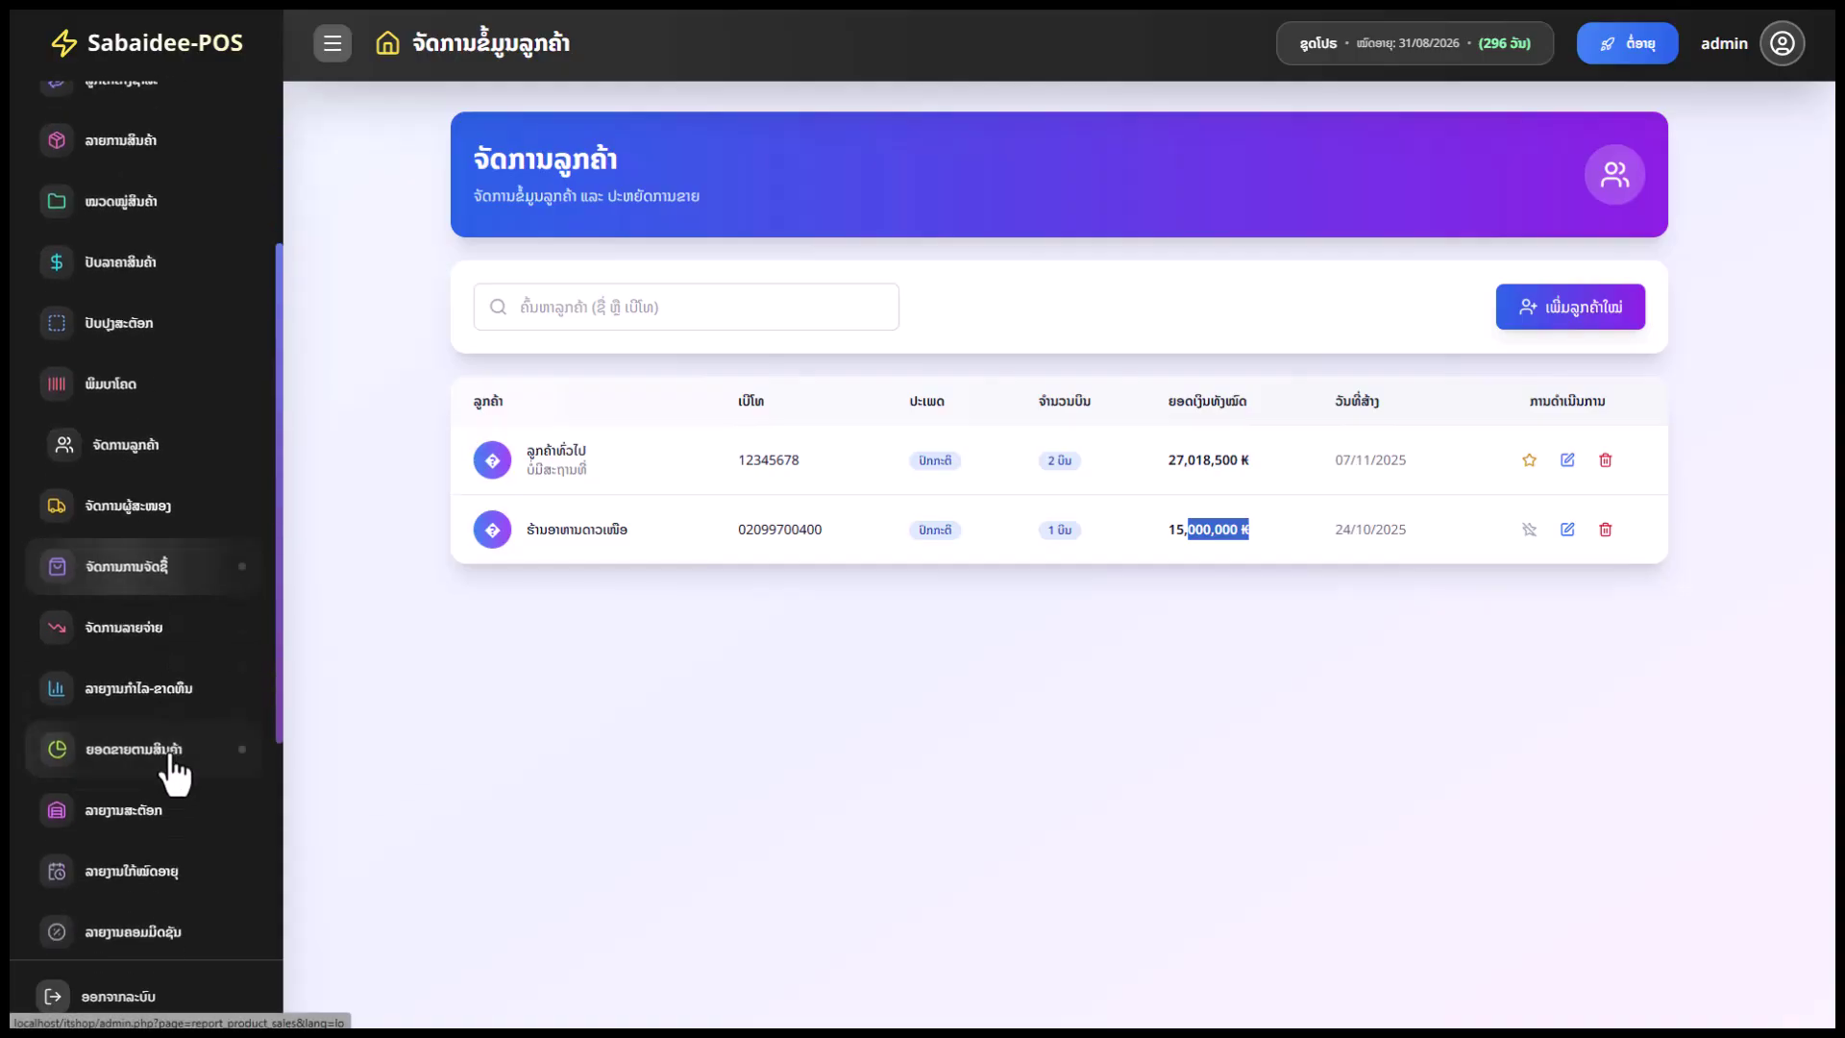
# Delete the sample drinks distributor from supplier management
pyautogui.click(159, 695)
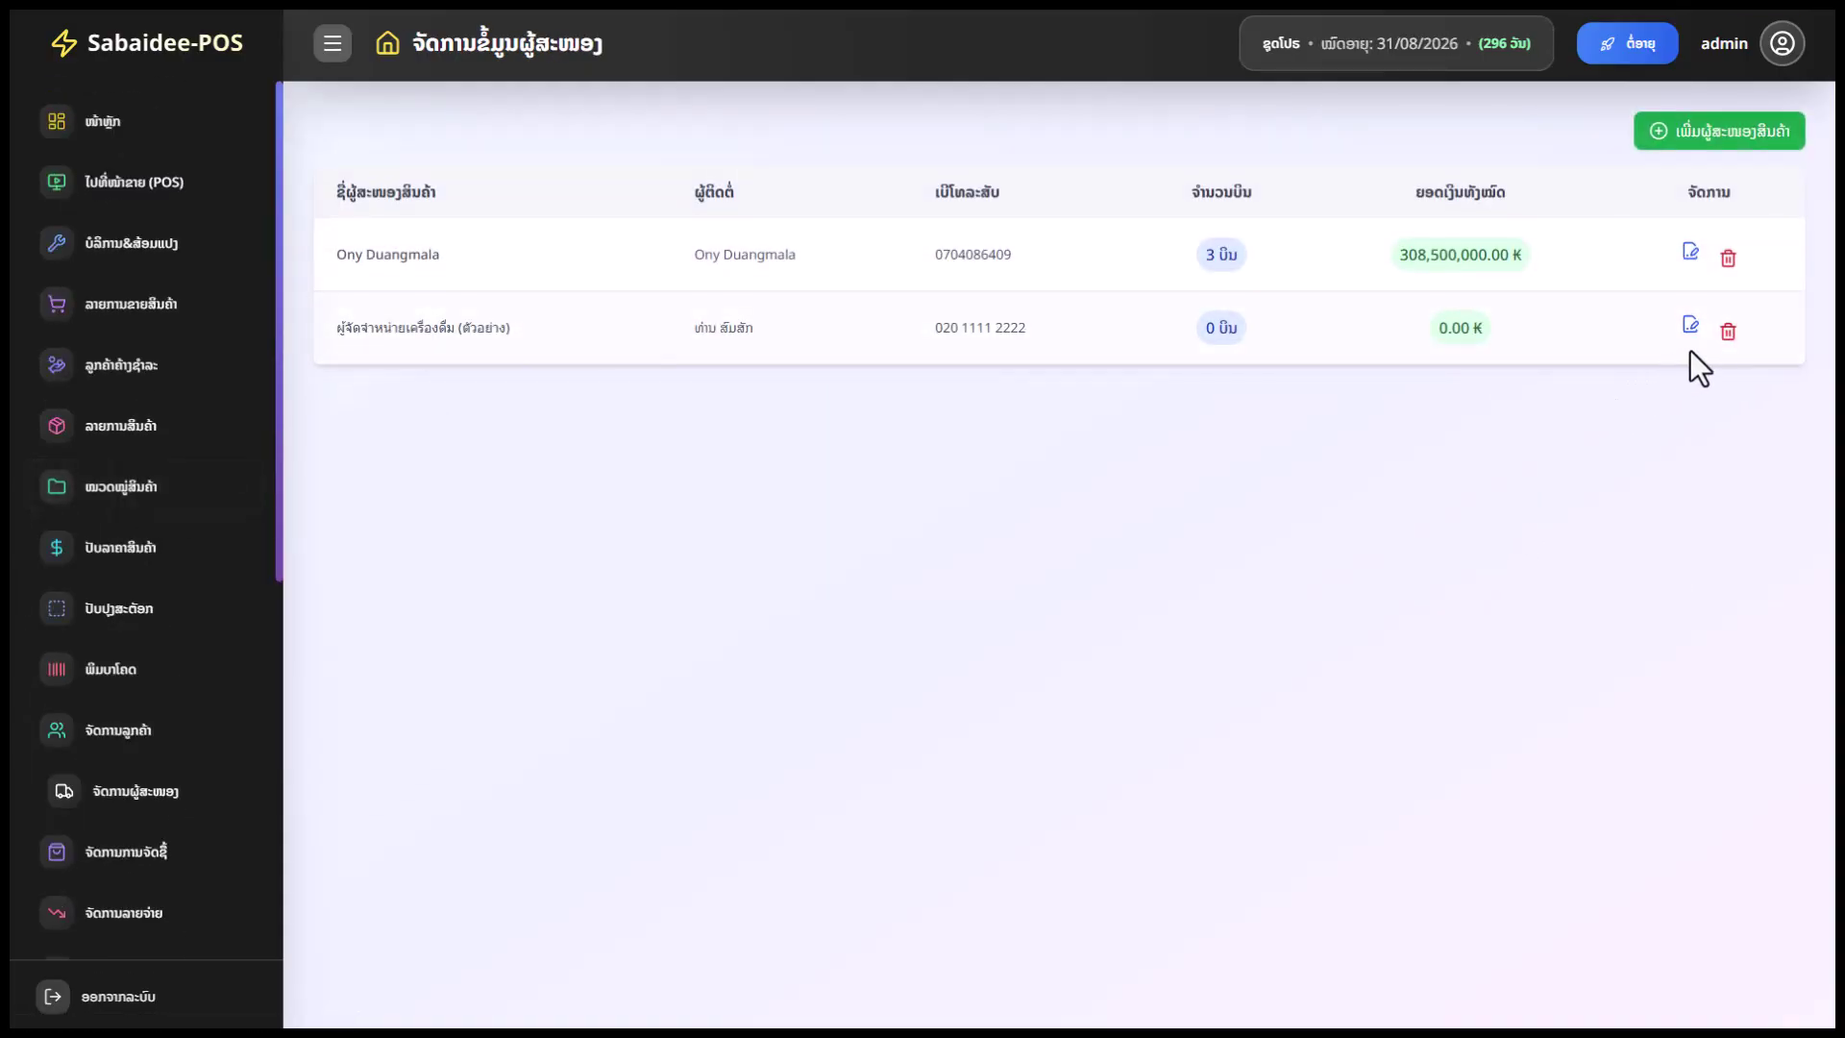
pyautogui.click(1726, 333)
pyautogui.click(891, 653)
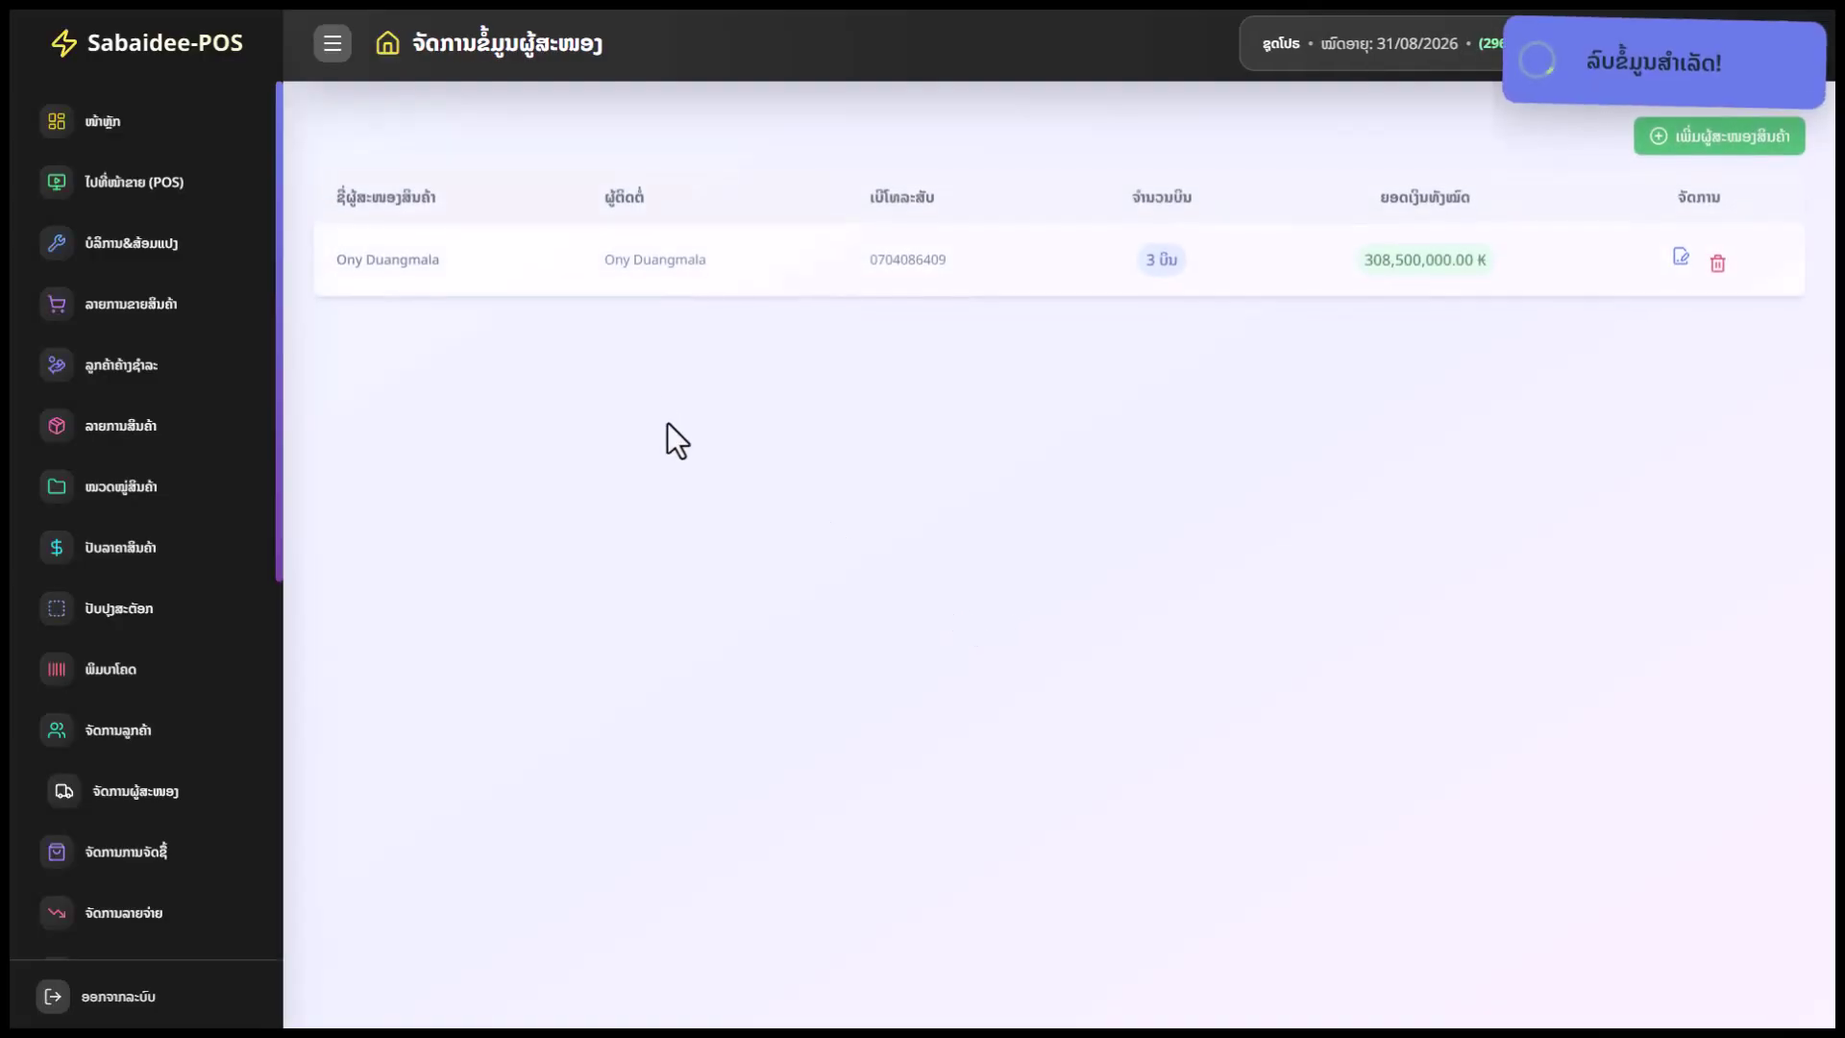
# Open and cancel the remaining supplier's edit form, then review its 3 bills totalling 308,500,000 ₭
pyautogui.click(1680, 255)
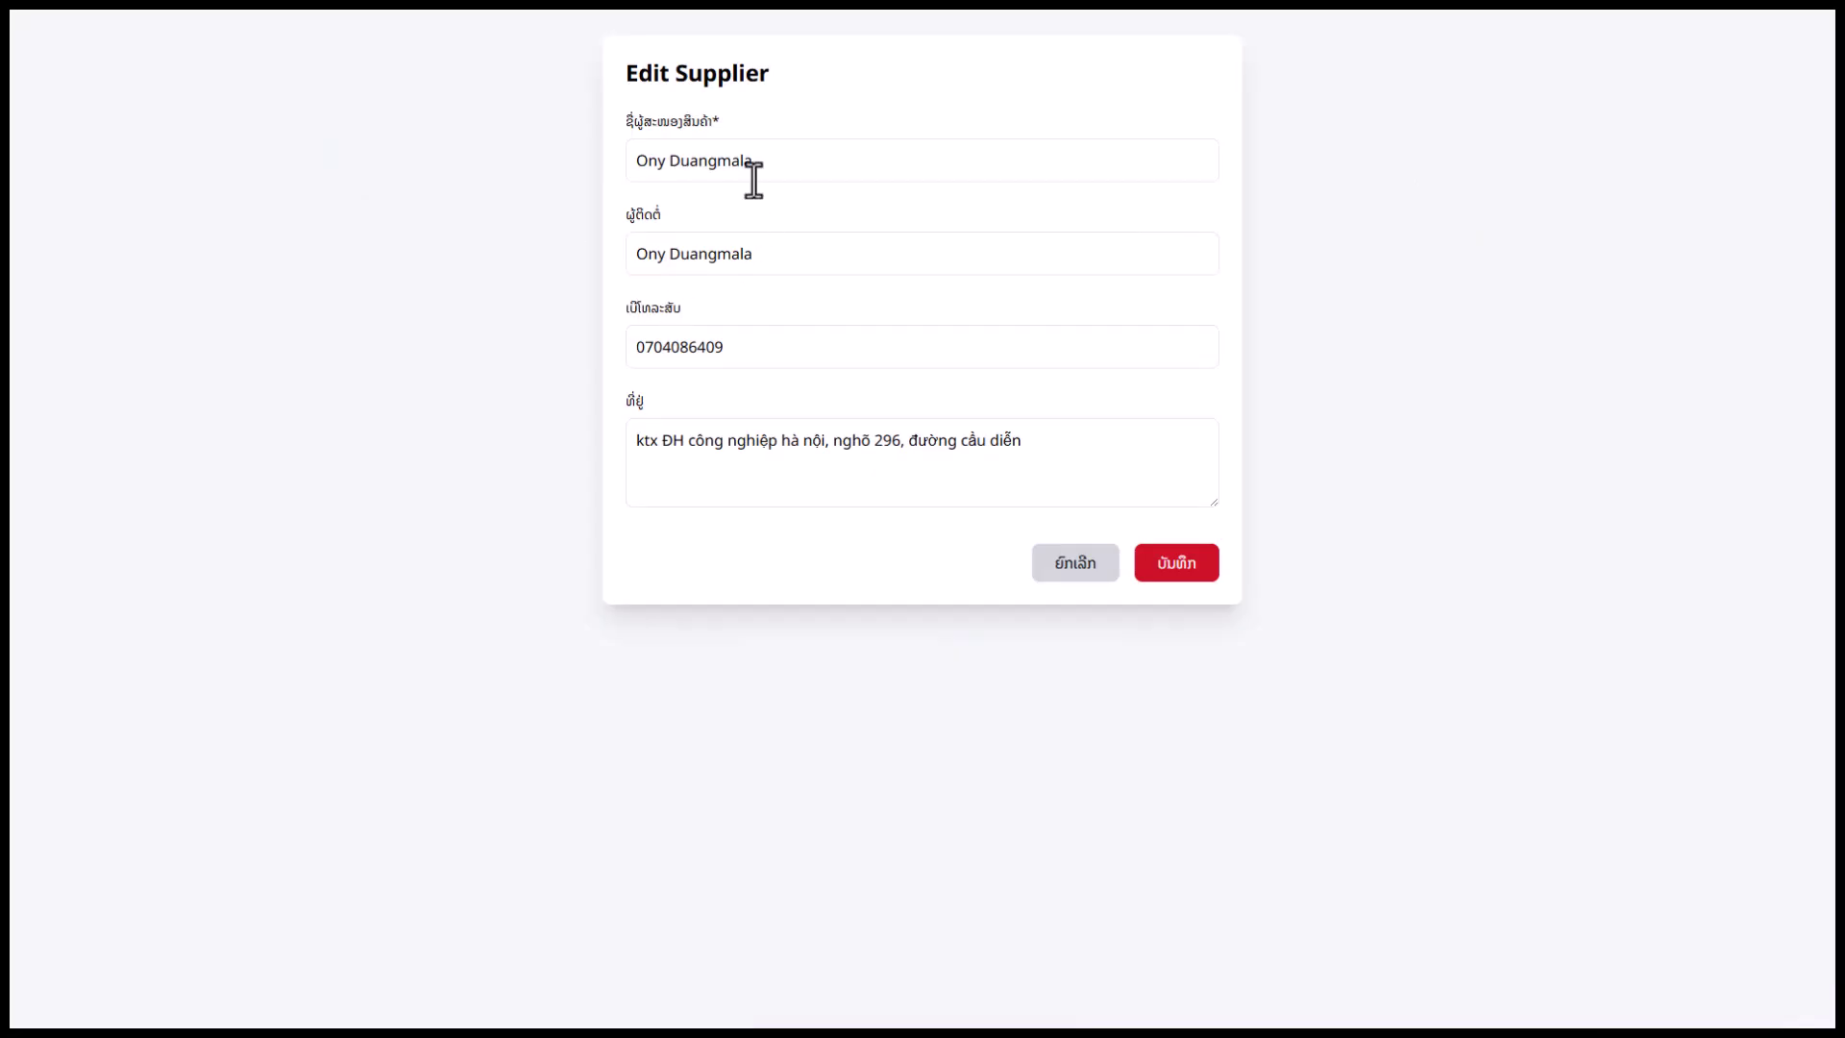
pyautogui.click(1095, 567)
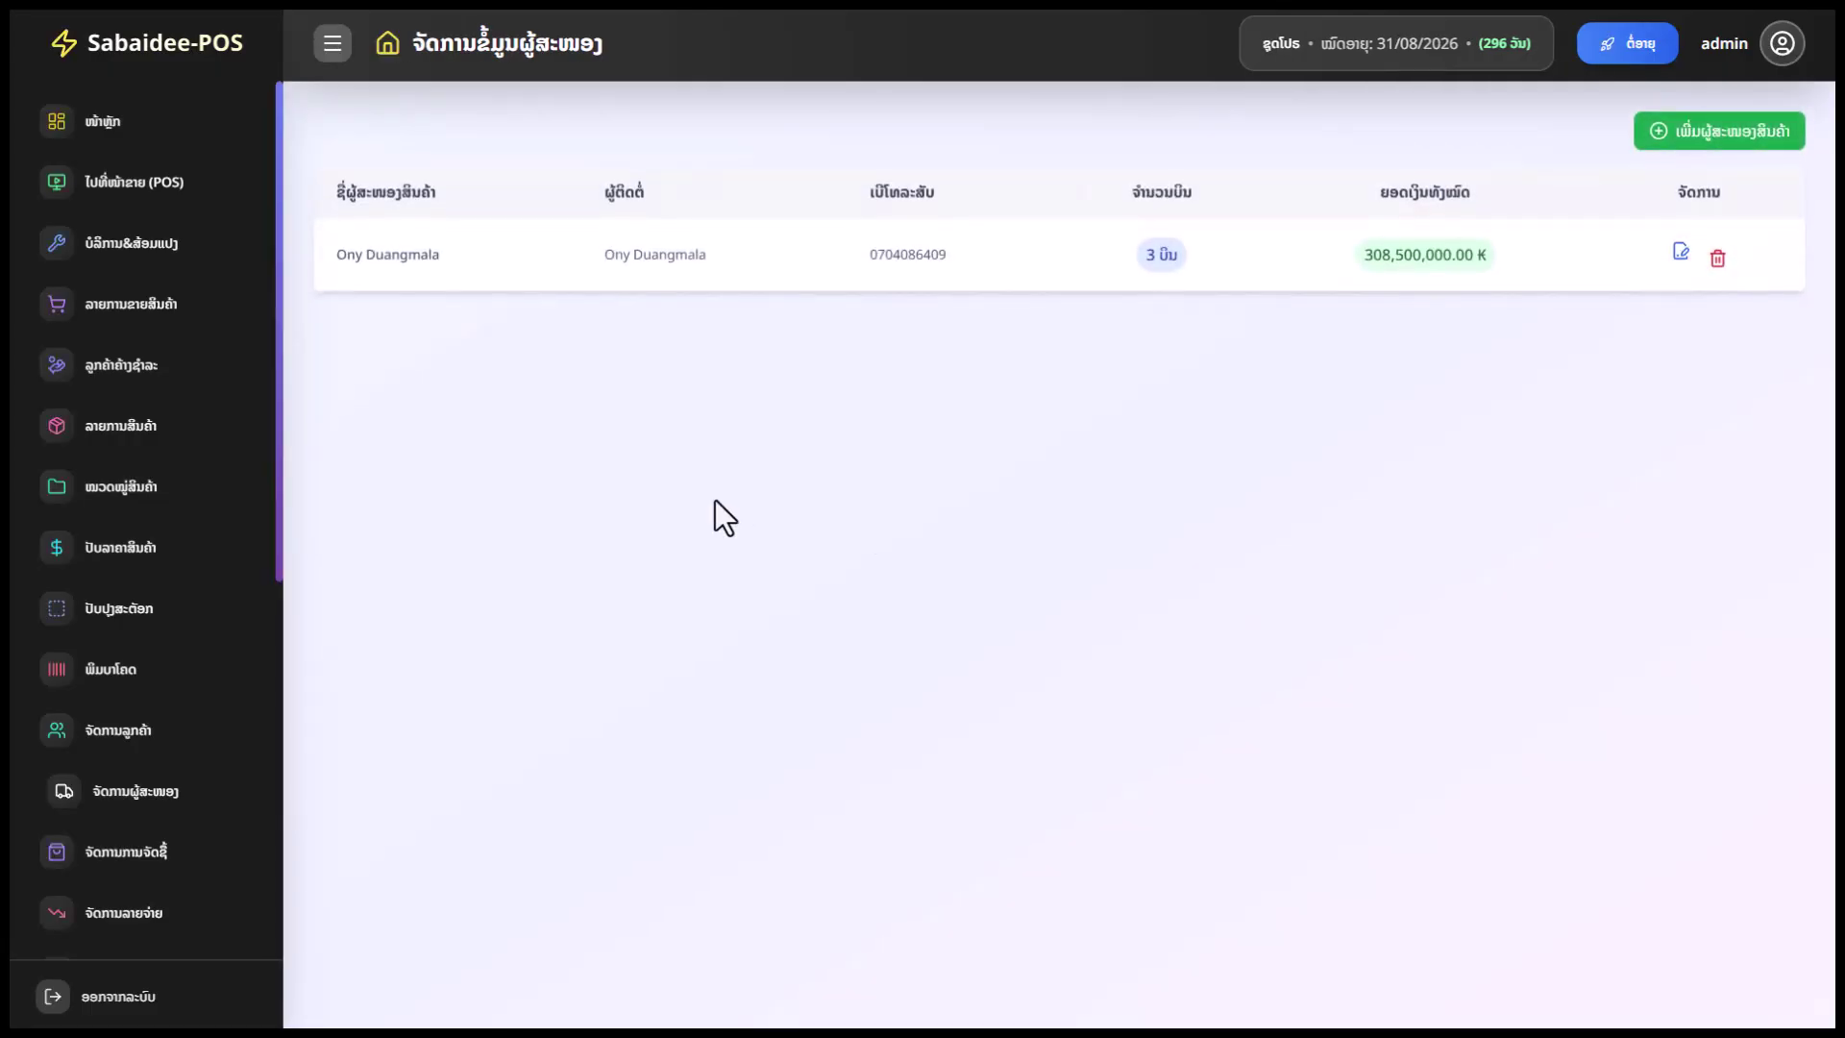
pyautogui.scroll(-2, 164, 701)
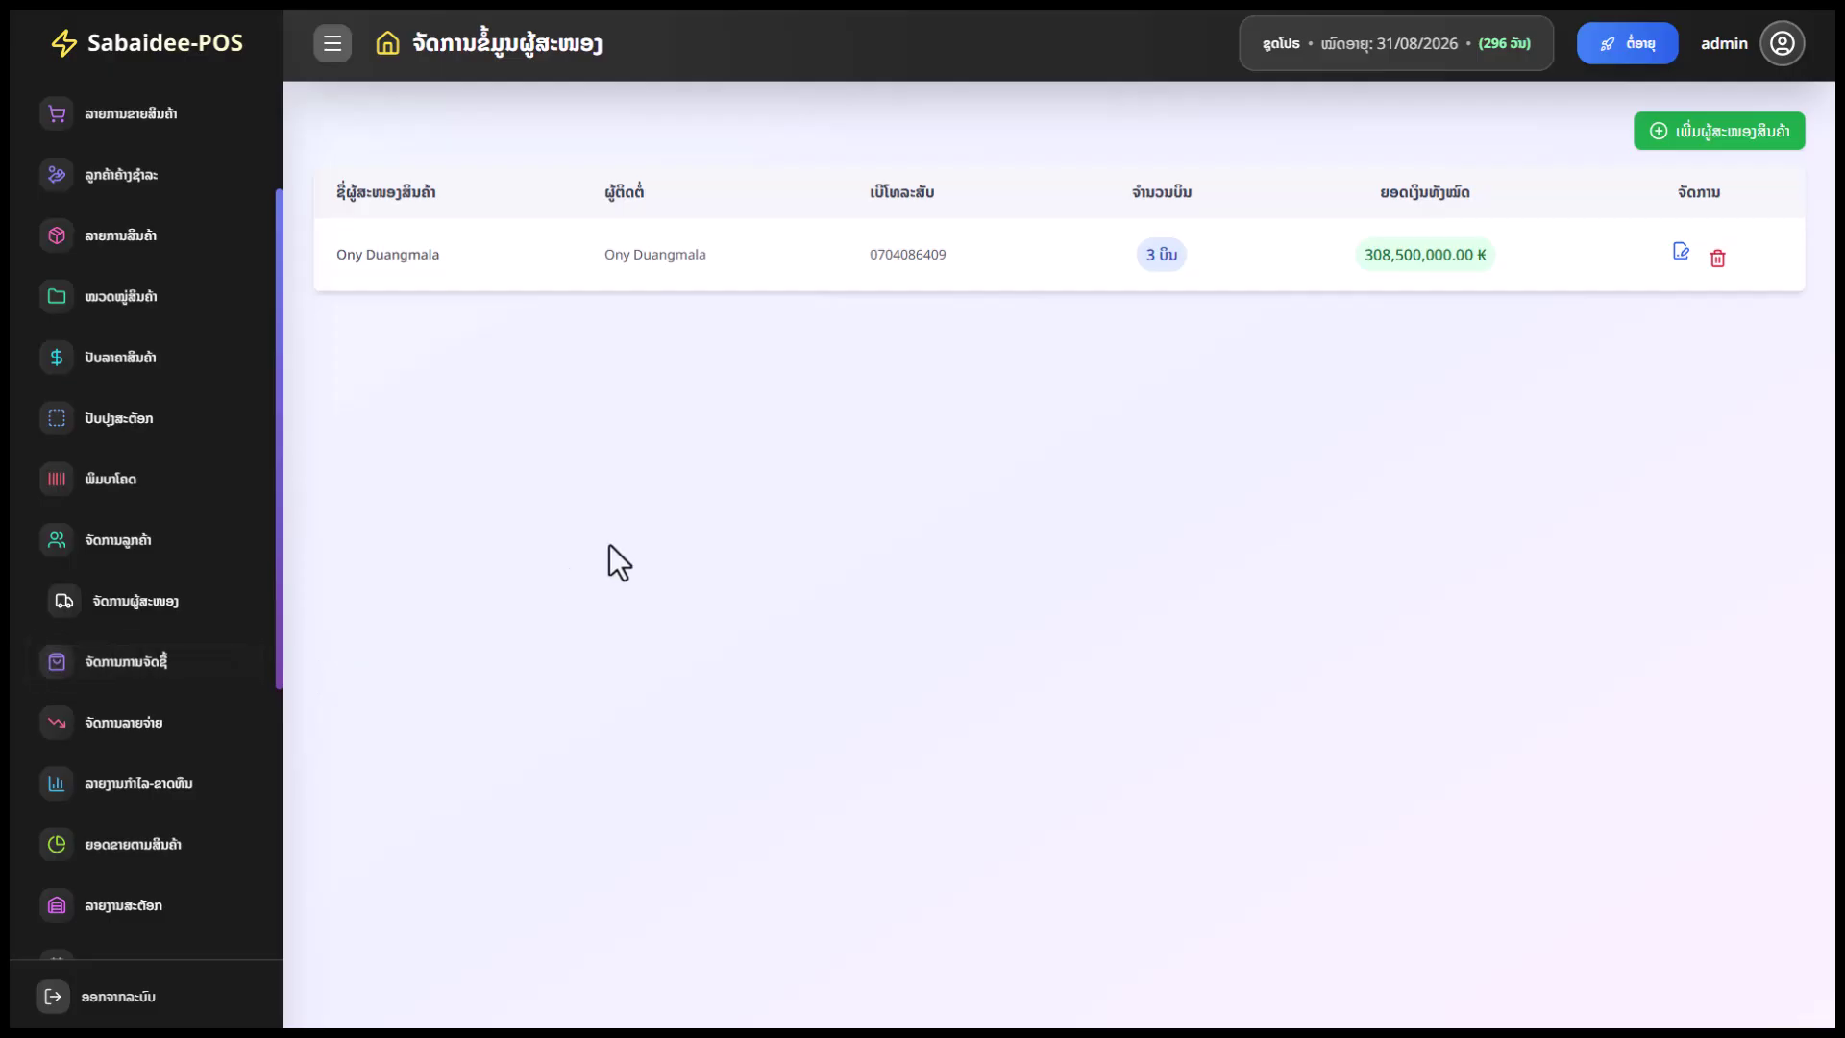
pyautogui.moveTo(1489, 255); pyautogui.dragTo(1361, 257)
pyautogui.doubleClick(1168, 255)
pyautogui.scroll(-3, 247, 597)
pyautogui.scroll(1, 153, 483)
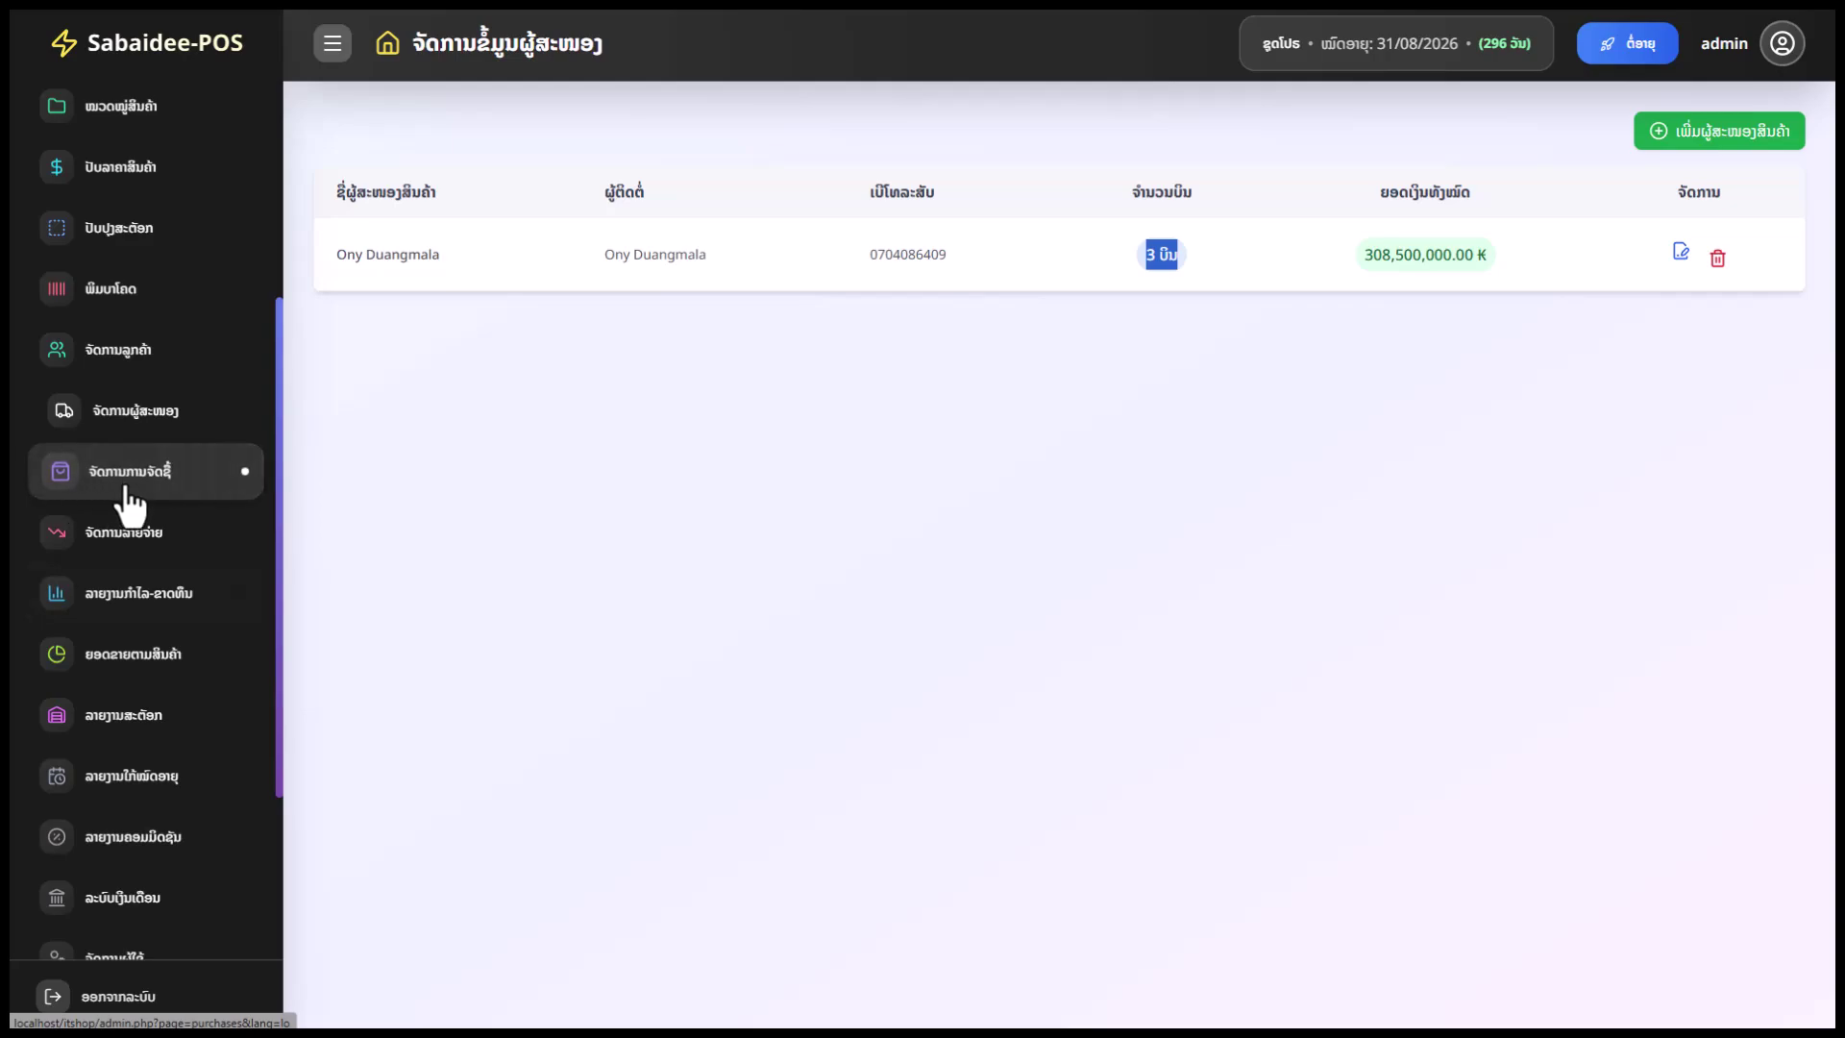
# Open the purchase order list and view PO #39's printable invoice
pyautogui.click(128, 487)
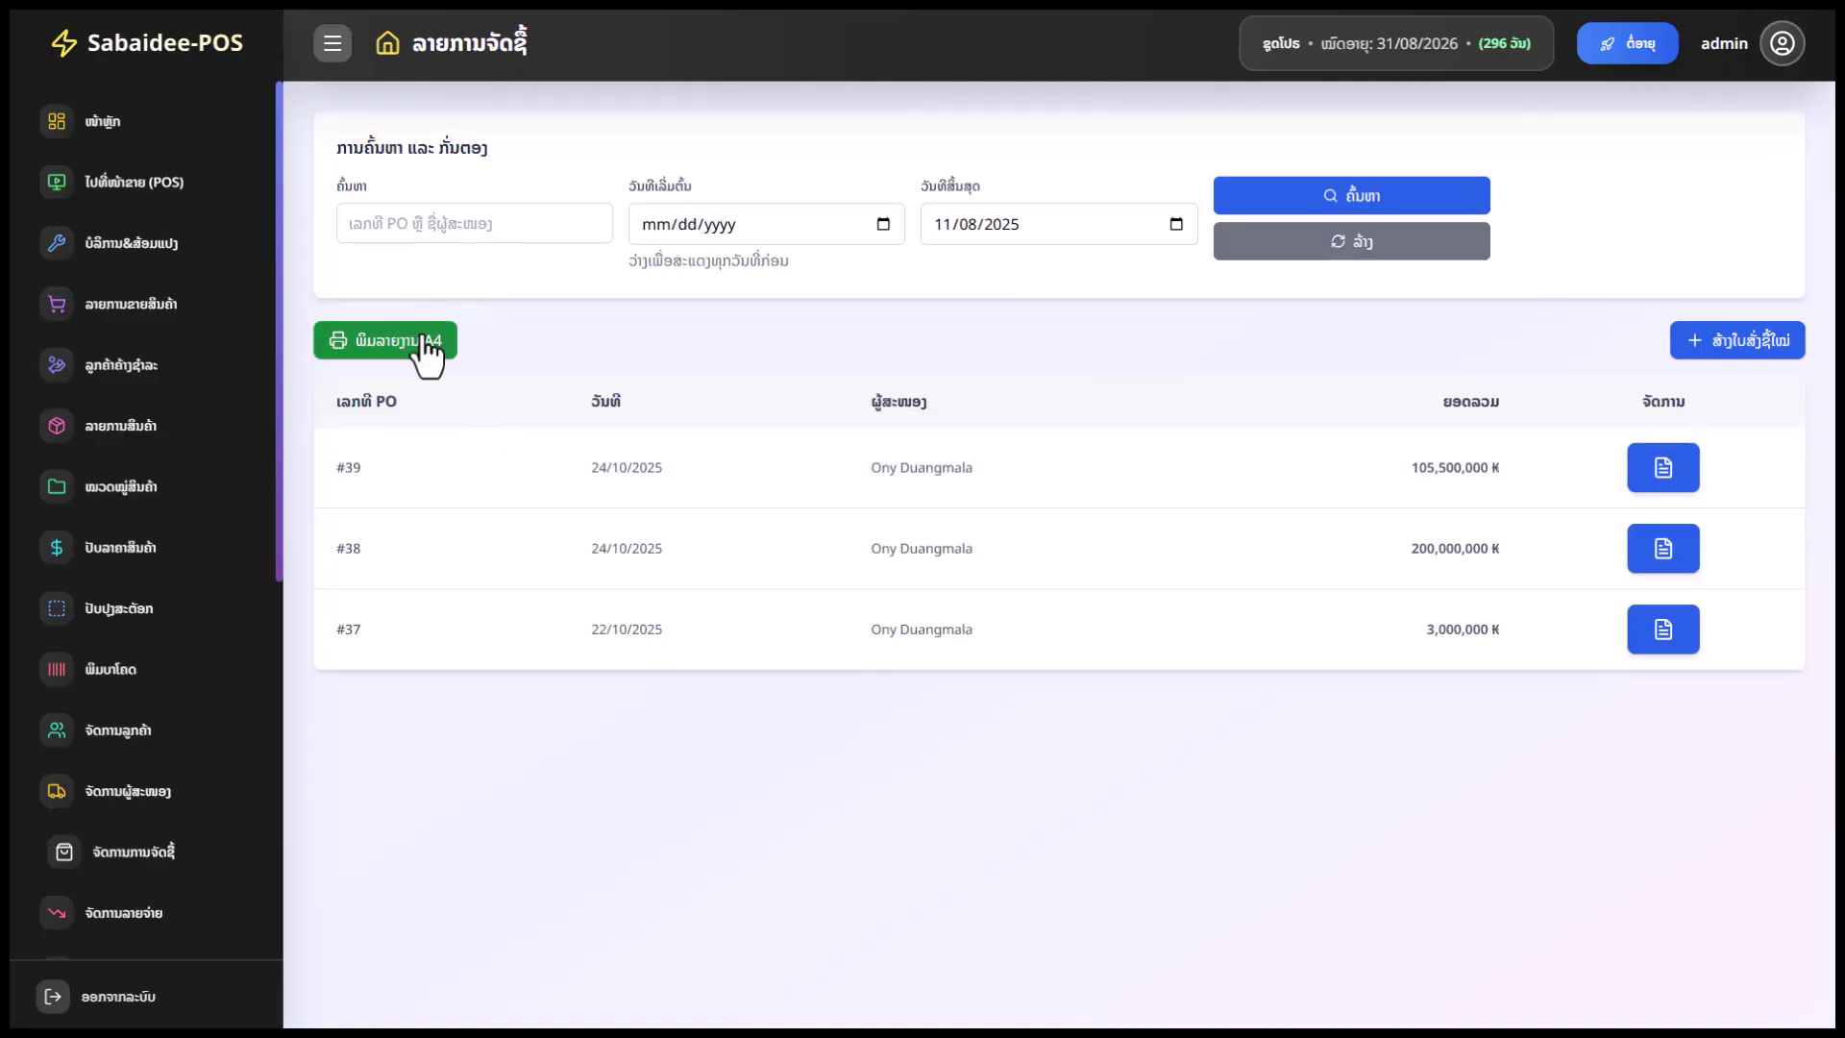
pyautogui.click(1678, 481)
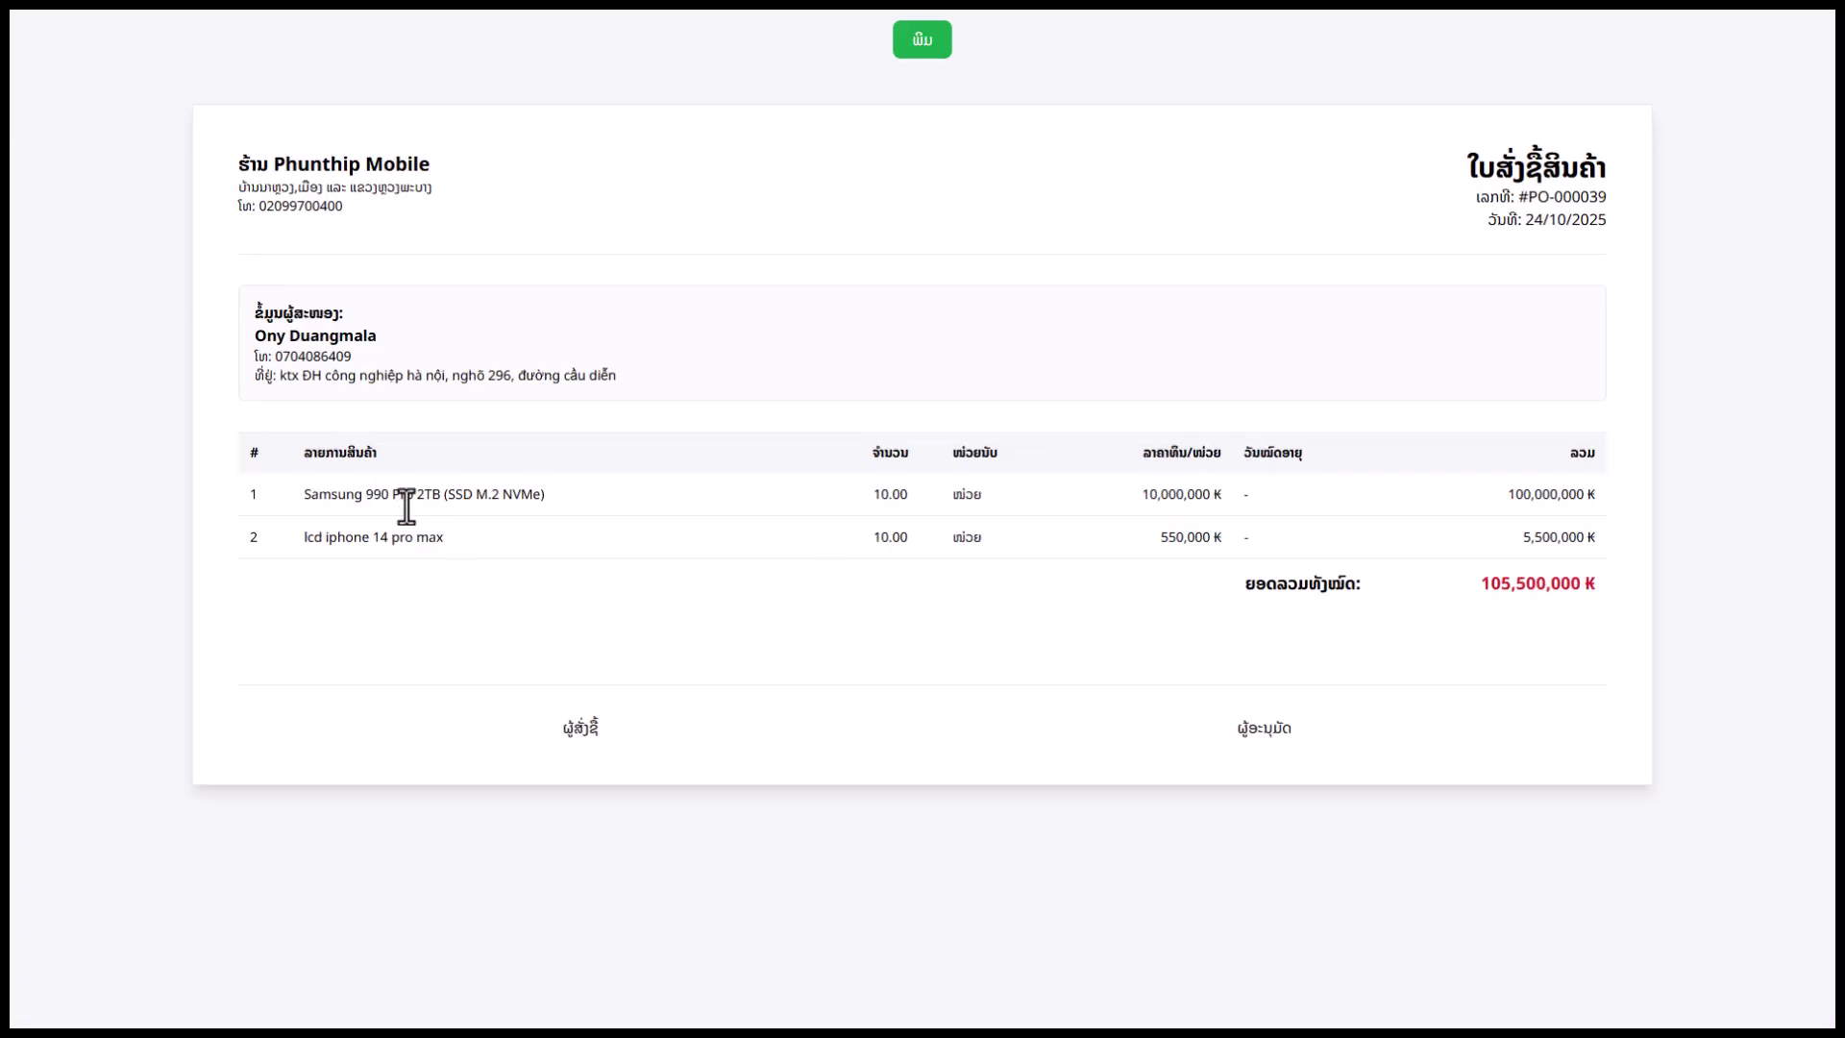
pyautogui.moveTo(543, 503); pyautogui.dragTo(478, 496)
pyautogui.click(905, 507)
# Check the 105,500,000 ₭ invoice total, close the invoice, and restore browser full screen
pyautogui.moveTo(1522, 606); pyautogui.dragTo(1515, 608)
pyautogui.click(915, 48)
pyautogui.click(907, 71)
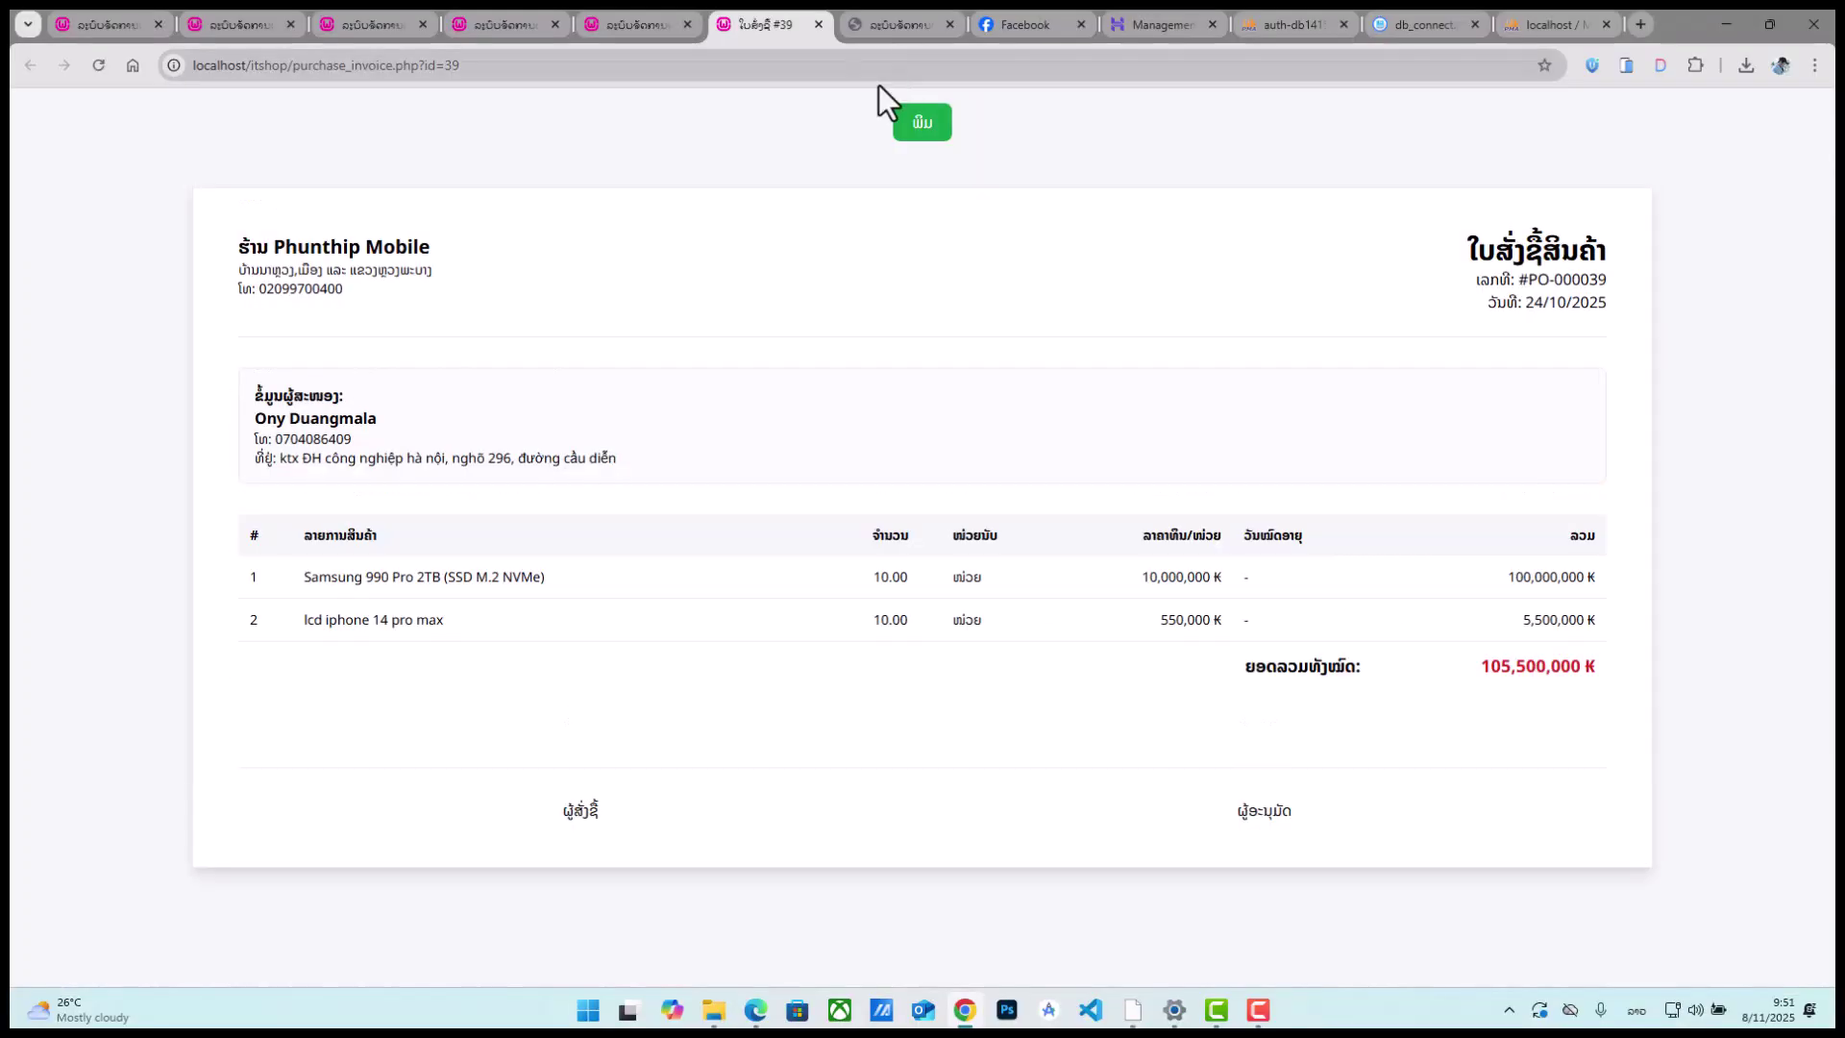
pyautogui.click(819, 25)
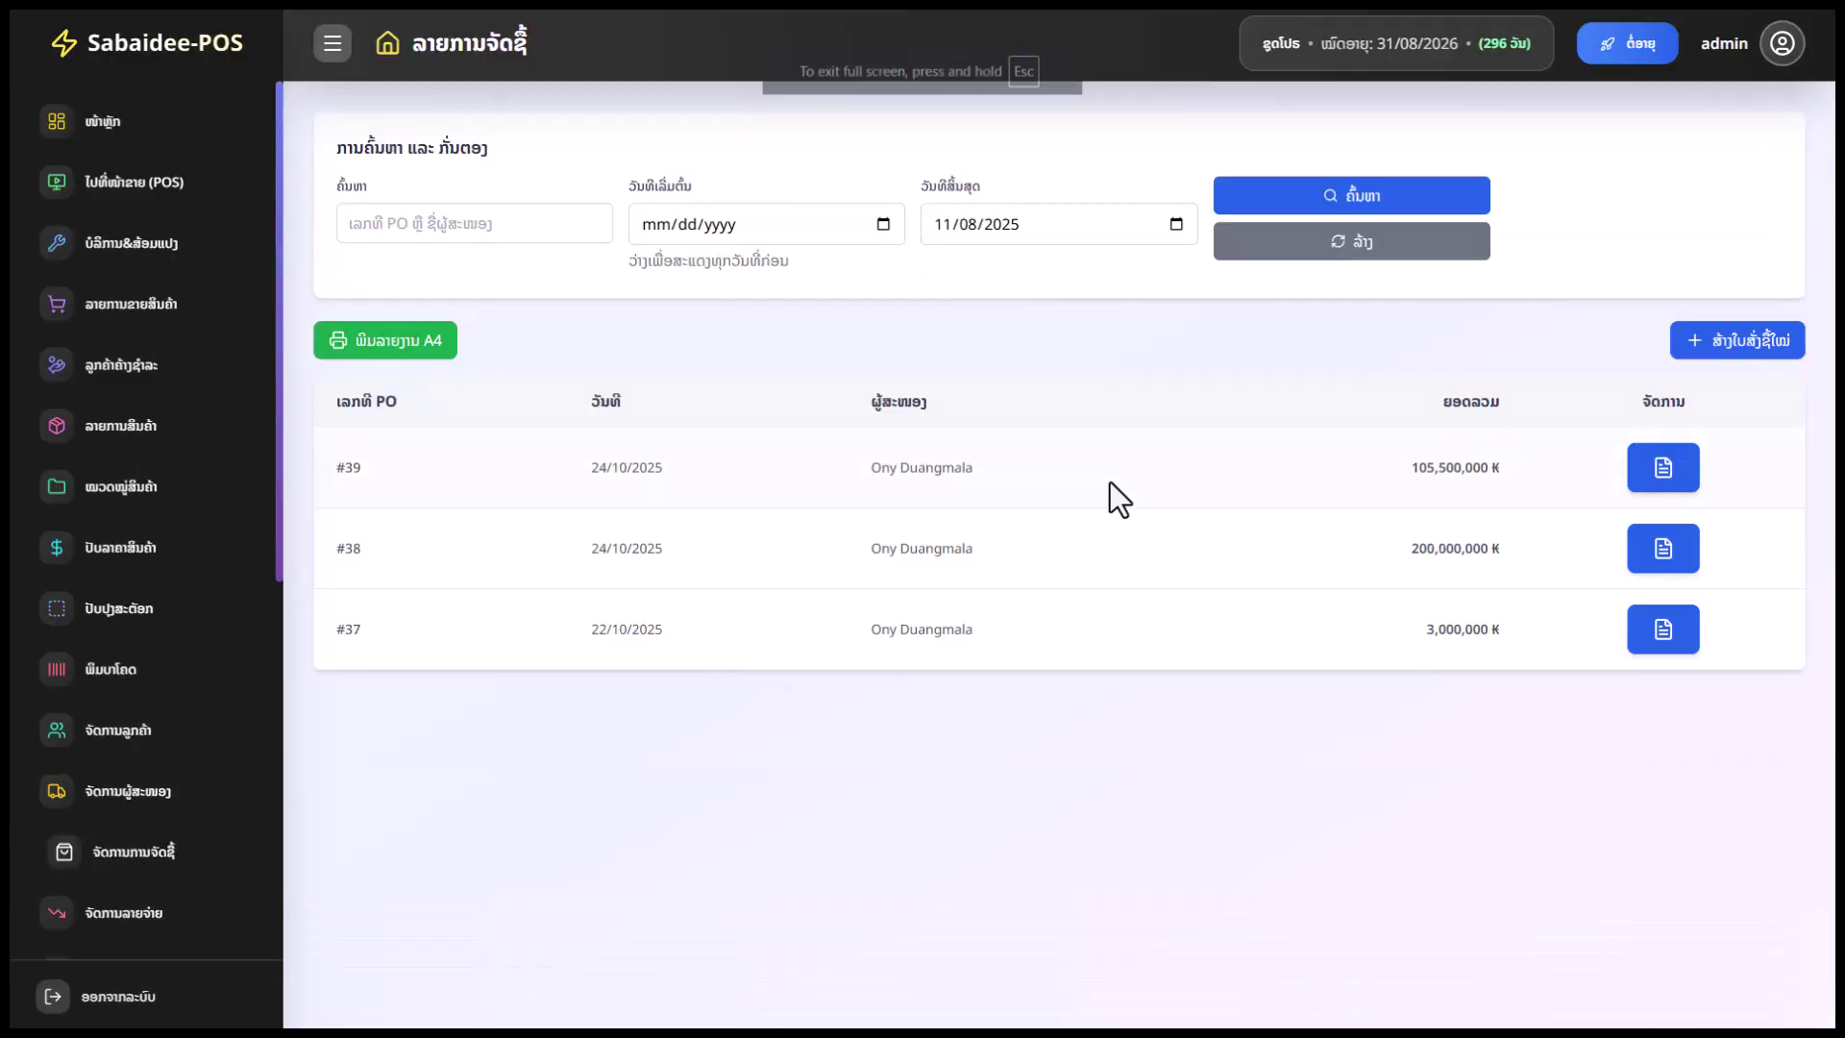
pyautogui.press('F11')
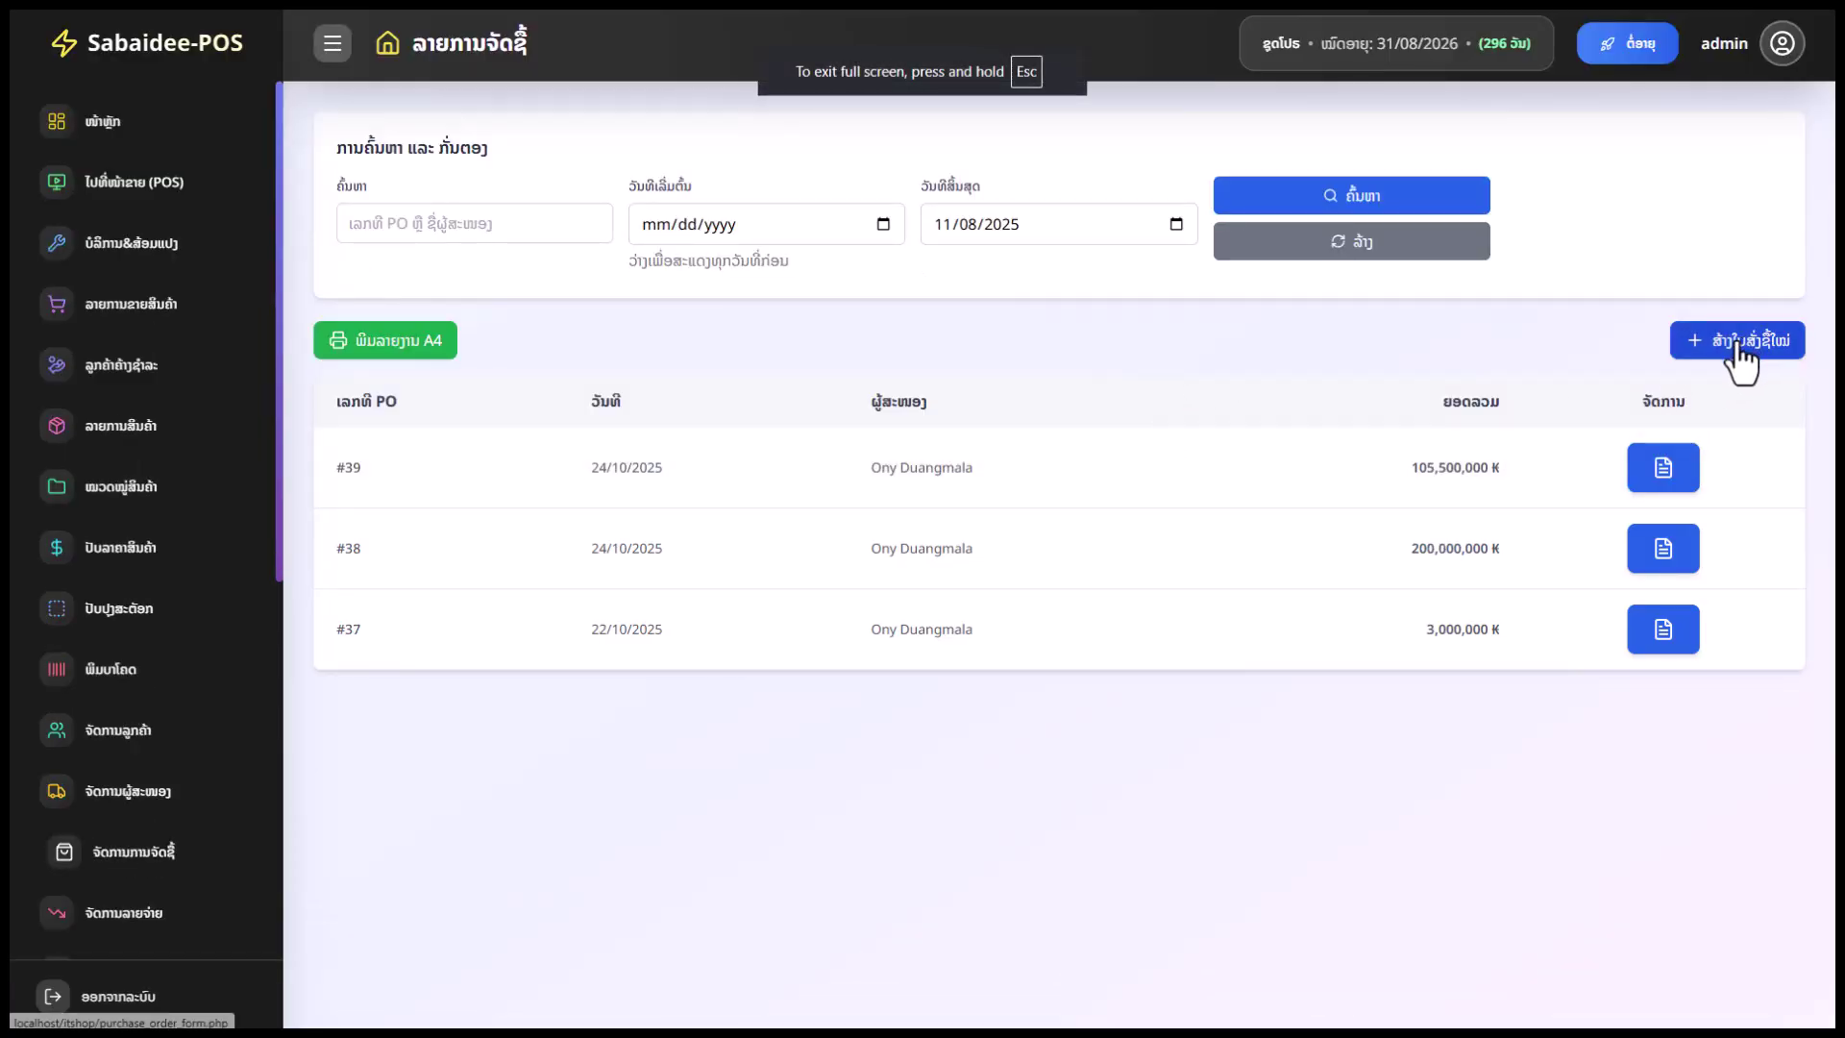
# Start a new purchase order with the supplier selected, dated 08/11/2025, ready for product search
pyautogui.click(1744, 340)
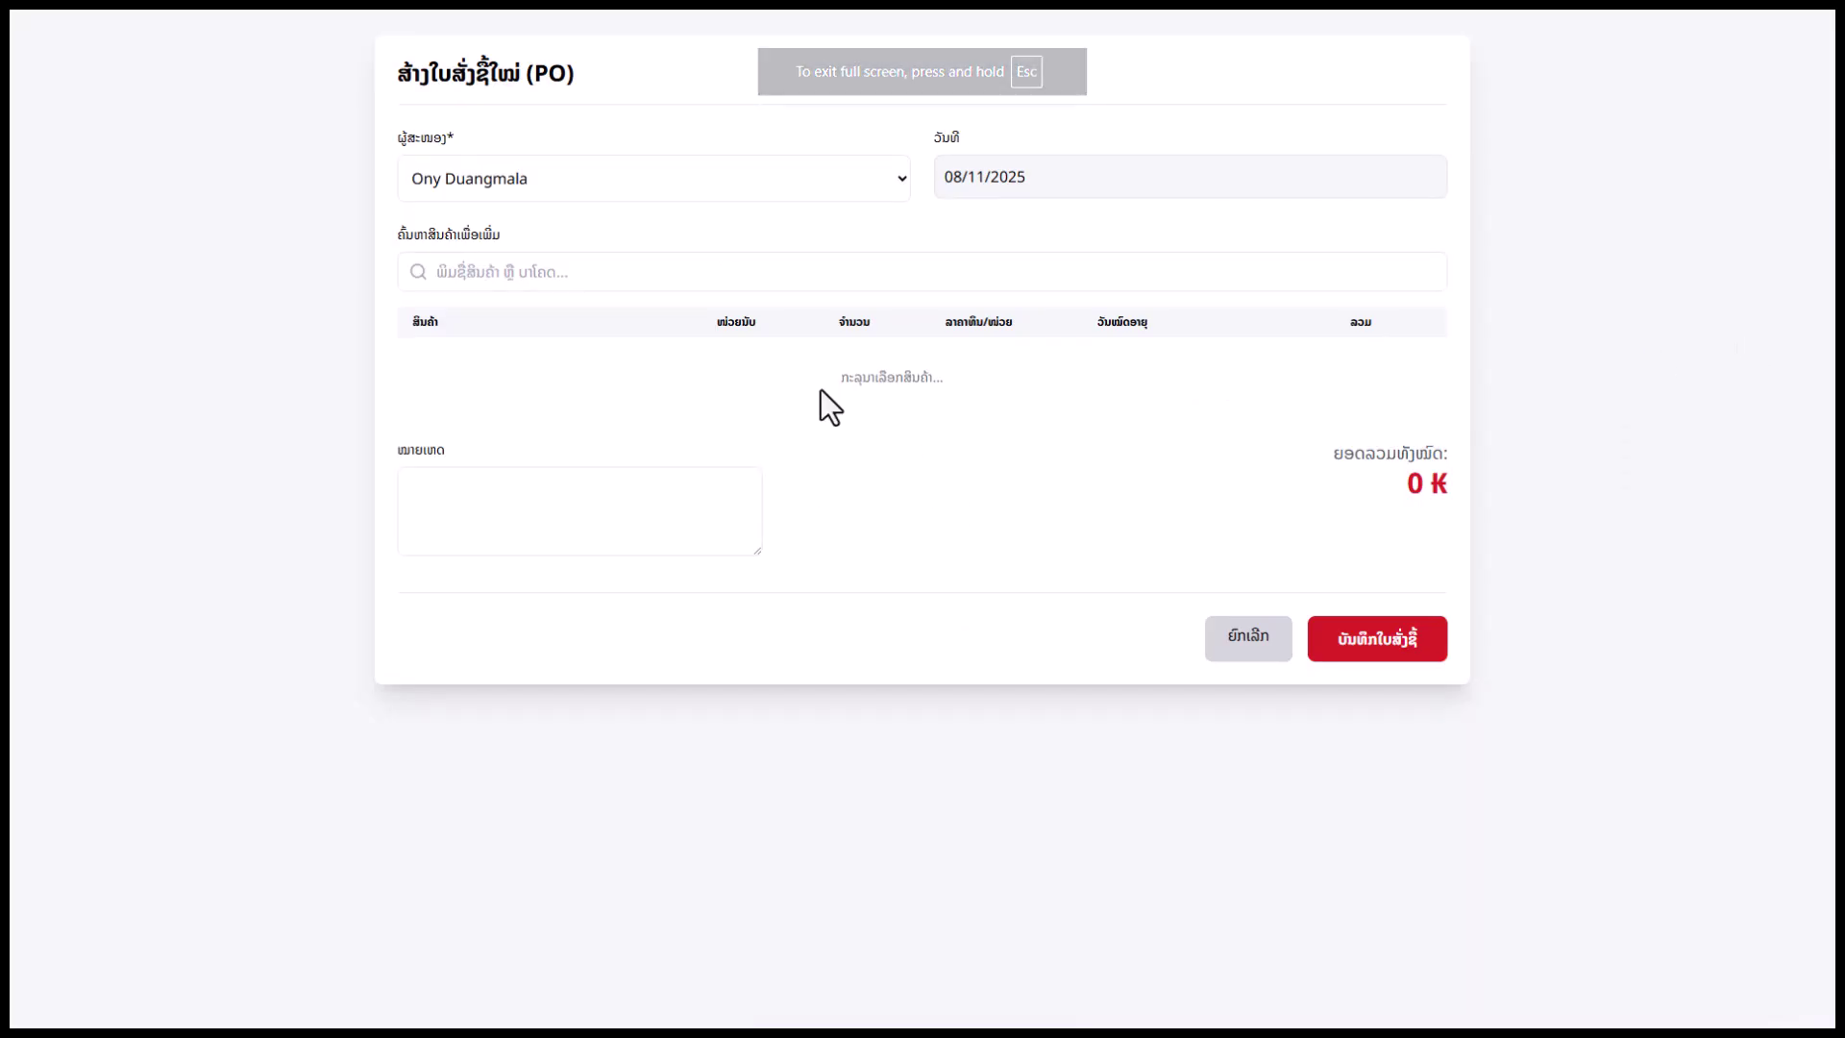
pyautogui.click(653, 186)
pyautogui.click(592, 228)
pyautogui.click(573, 198)
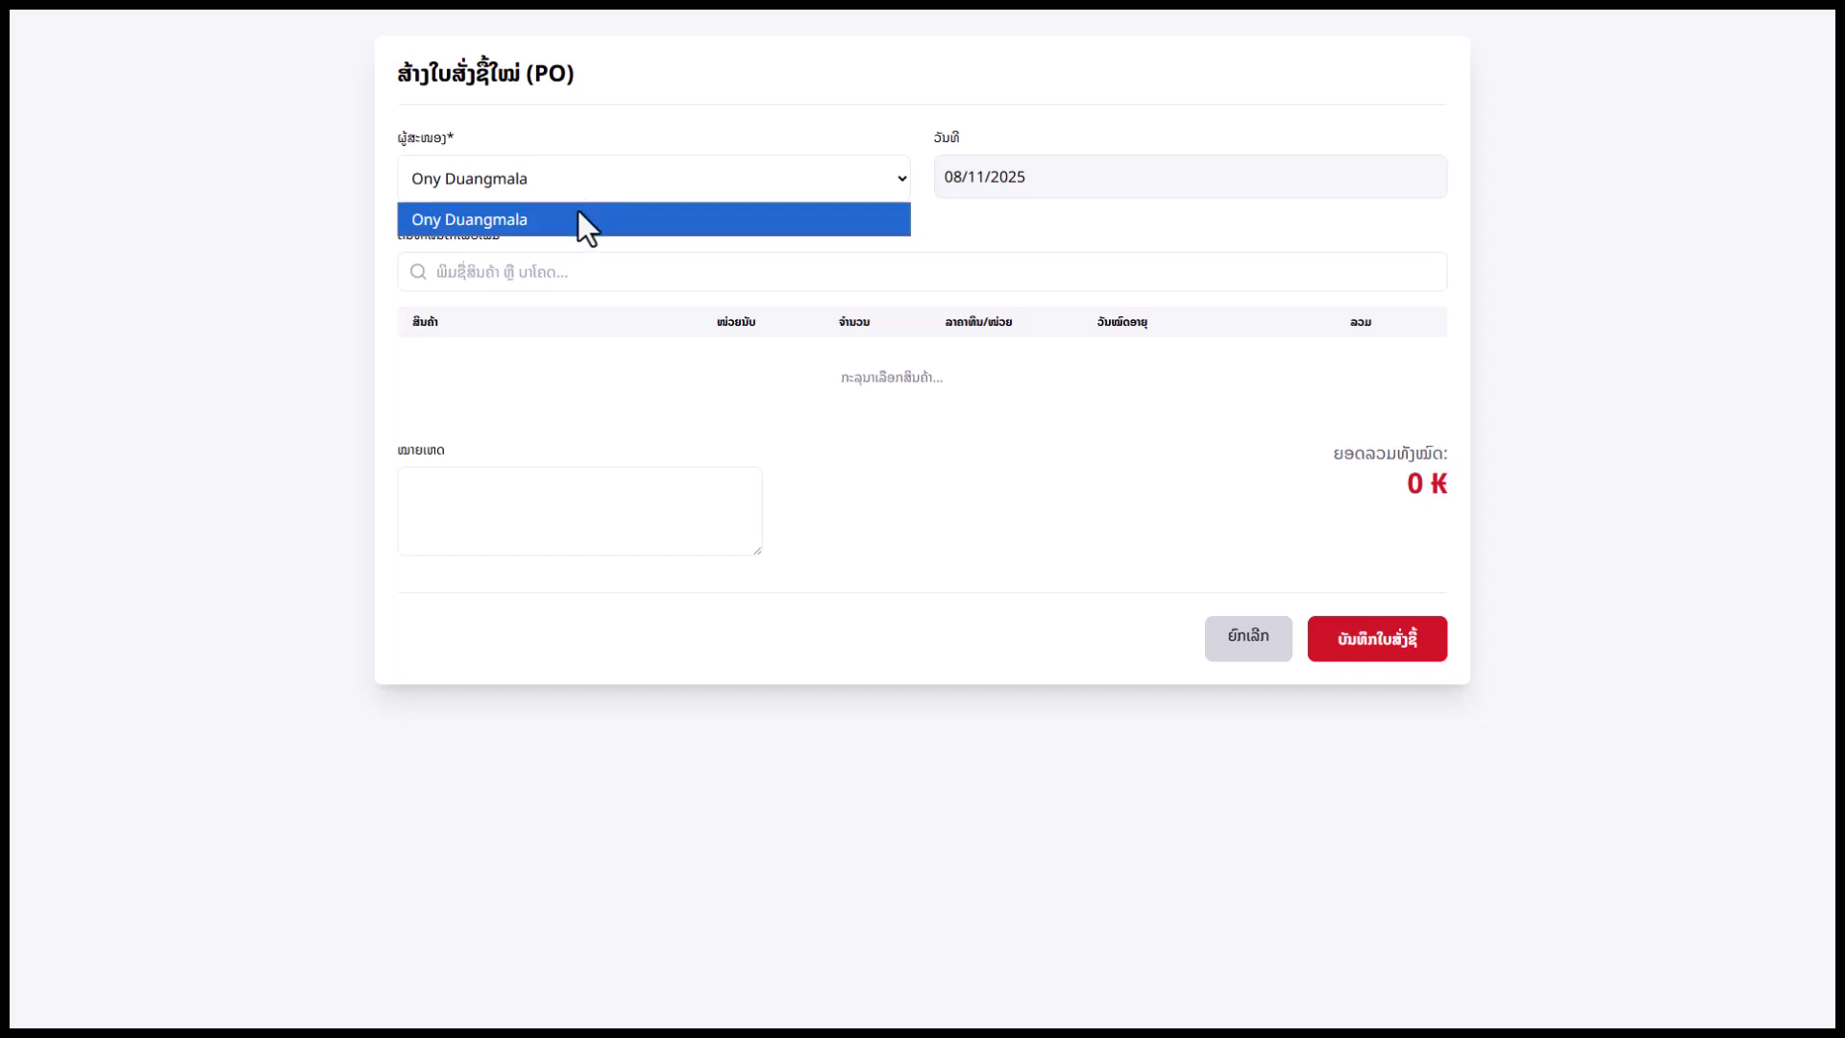
pyautogui.click(578, 219)
pyautogui.click(1018, 176)
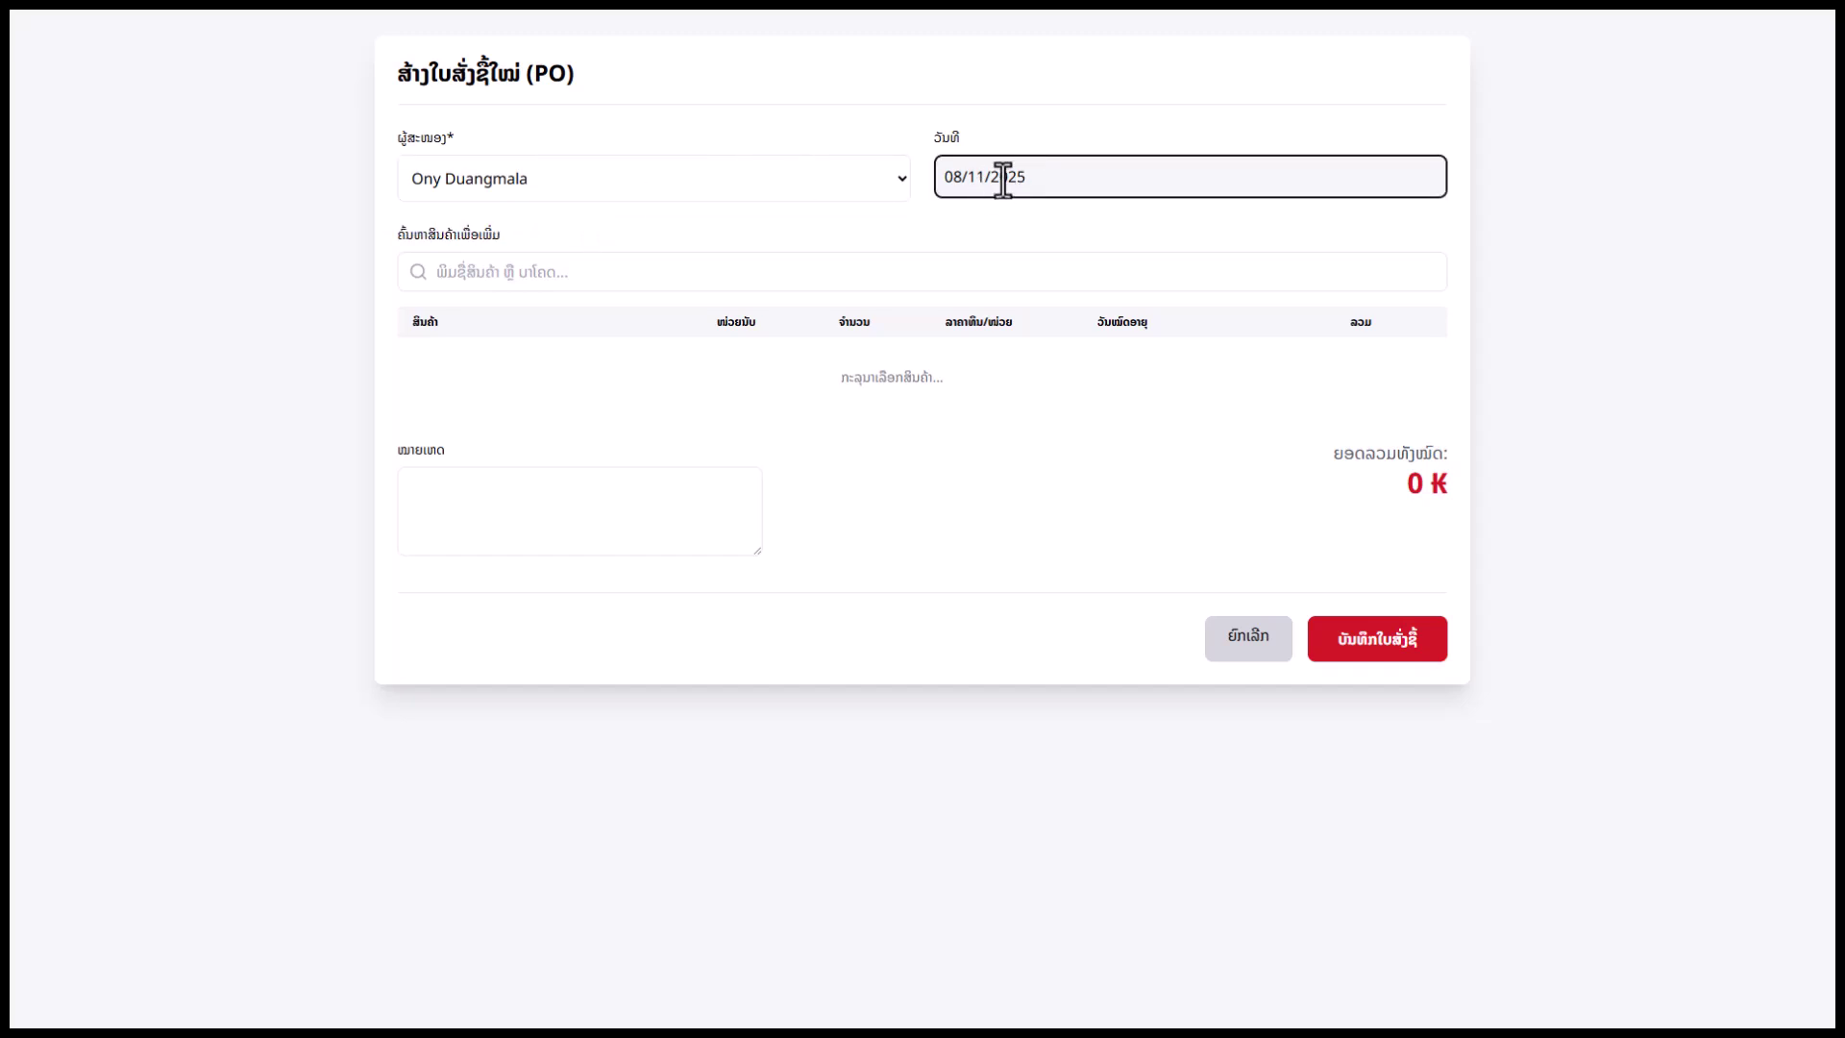
pyautogui.click(499, 264)
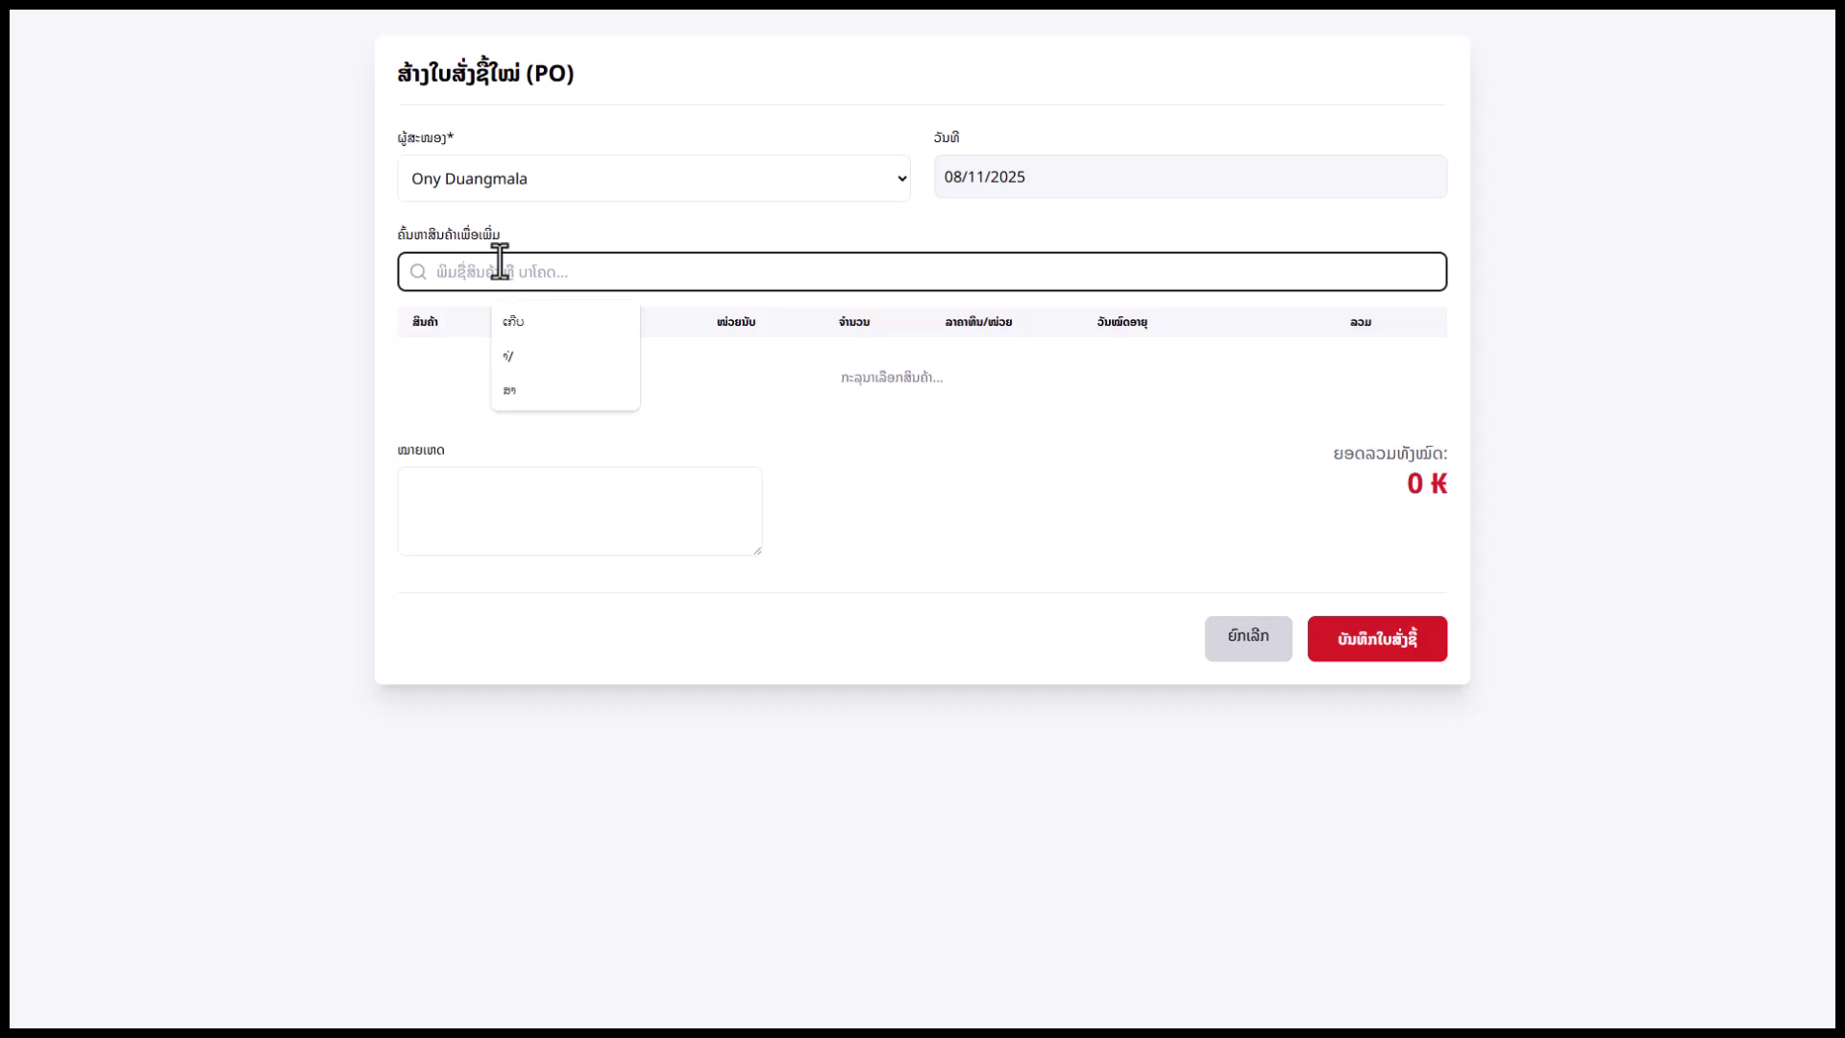
# Search for and add iPhone 17 Pro Max and iPad Pro 12ນິ້ວ as order lines
pyautogui.write('ທ່')
pyautogui.press('BackSpace')
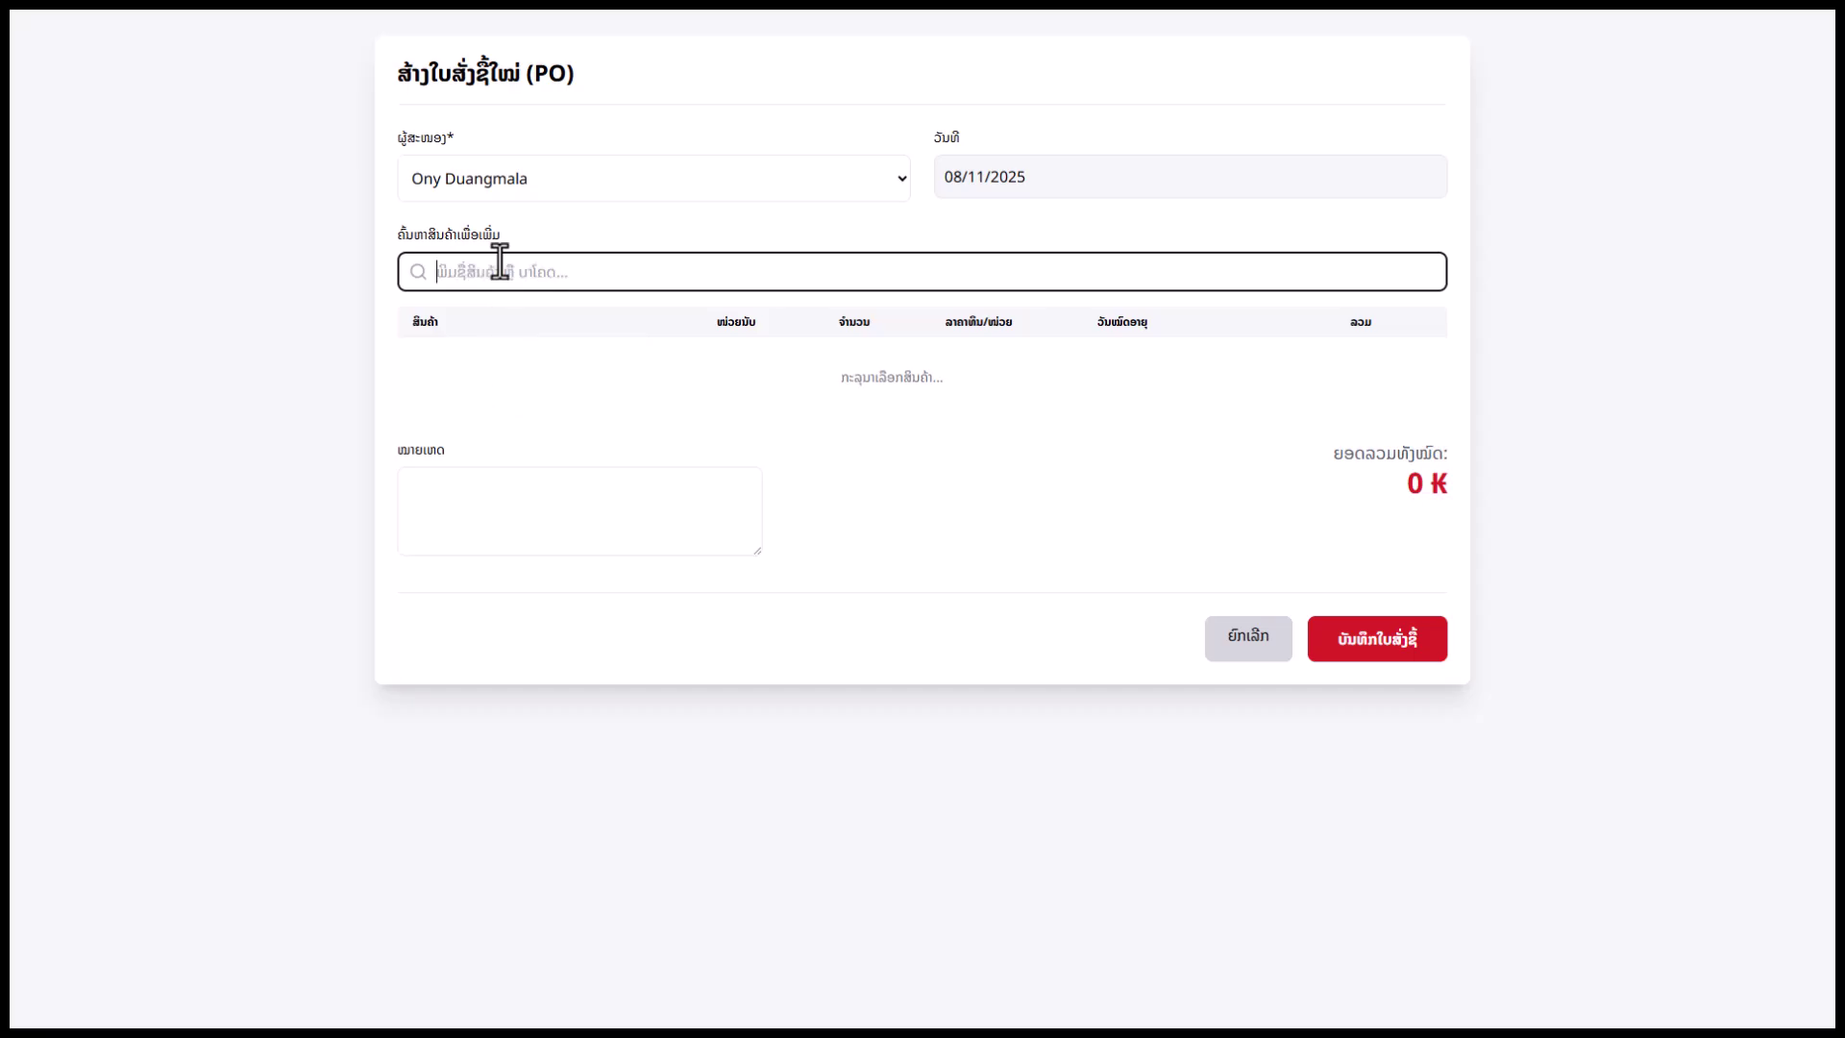
pyautogui.press('super+space')
pyautogui.write('ip')
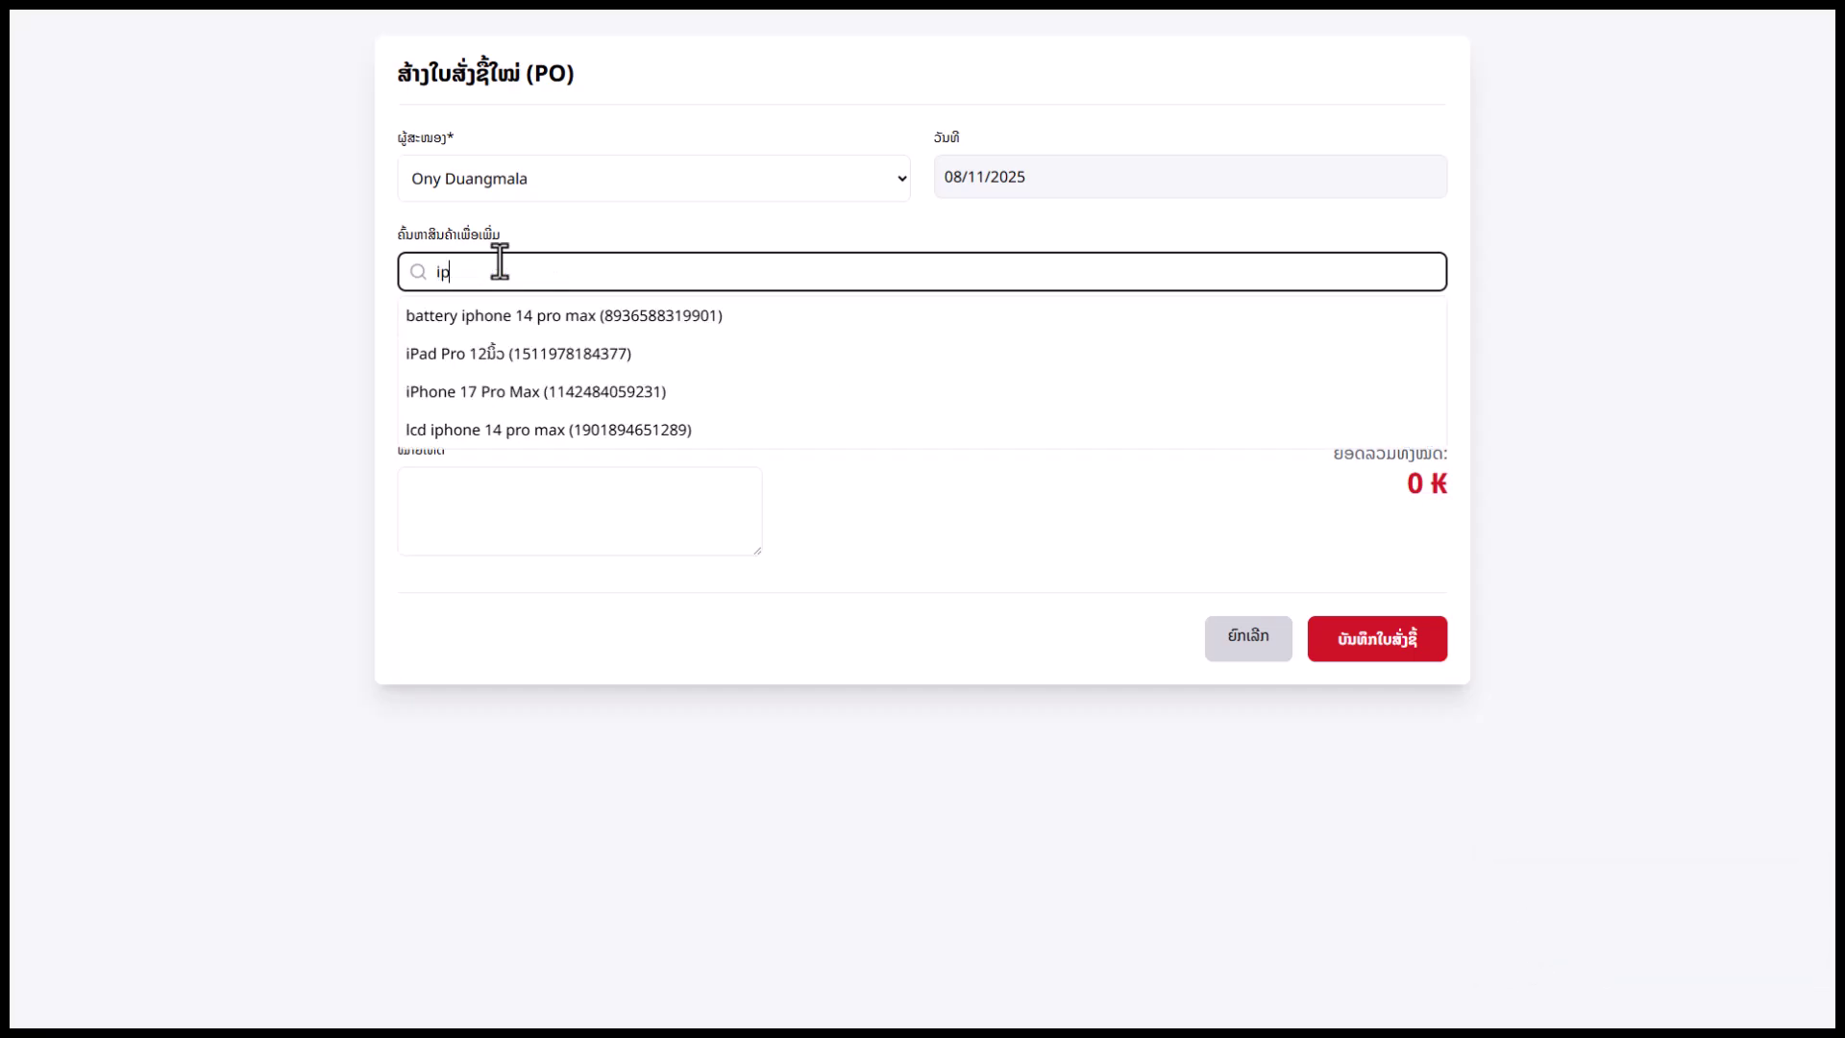
pyautogui.click(479, 394)
pyautogui.click(541, 273)
pyautogui.write('ipa')
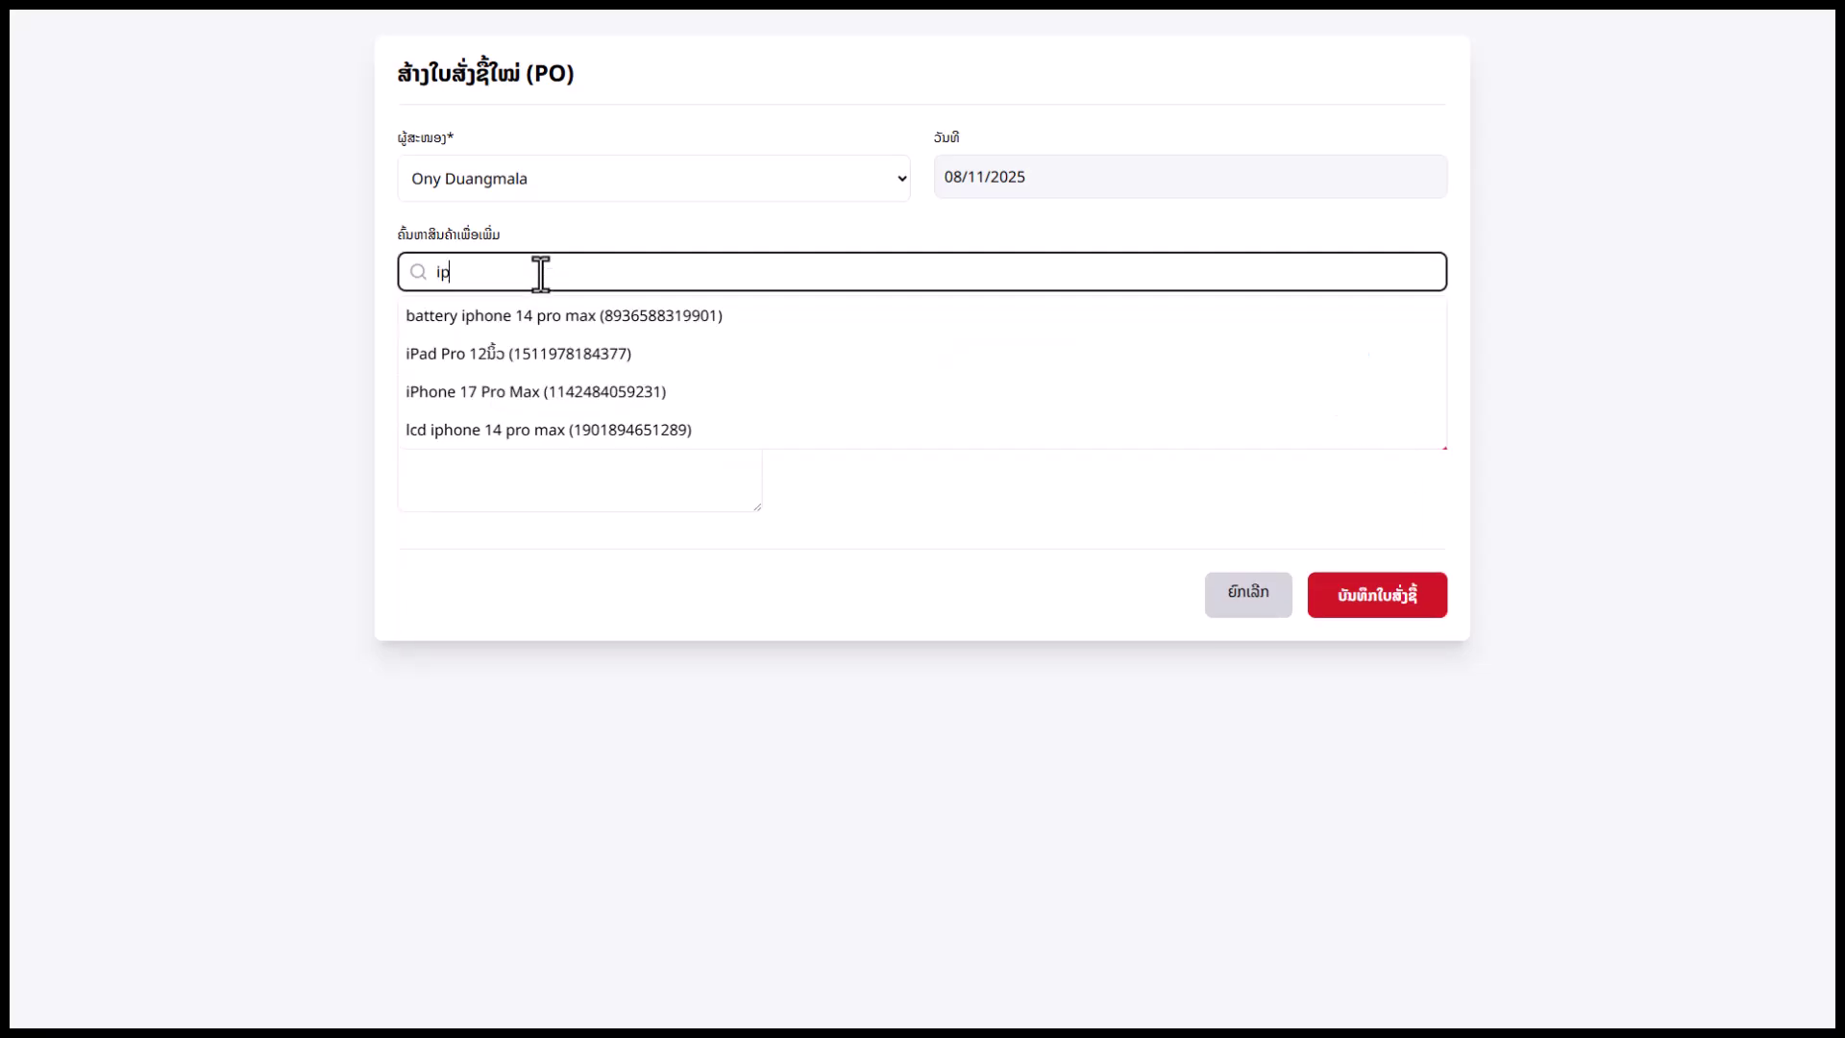
pyautogui.click(616, 322)
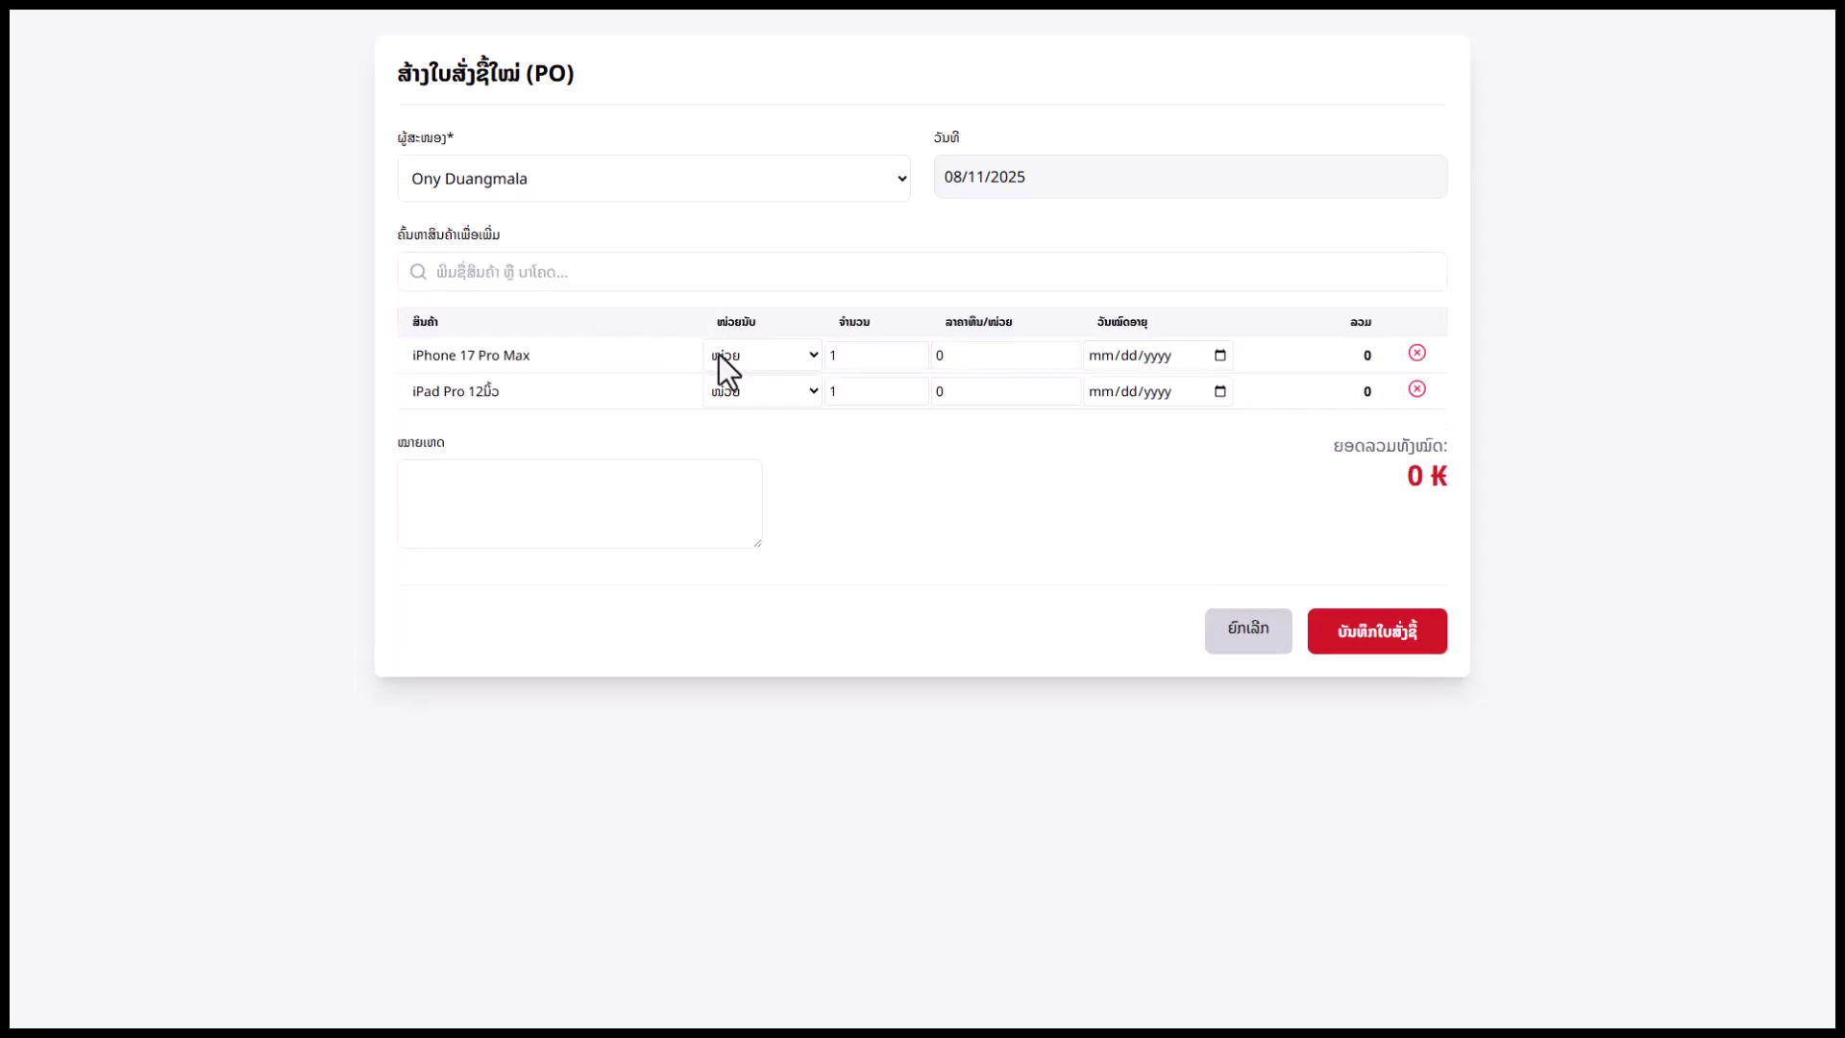
pyautogui.click(559, 273)
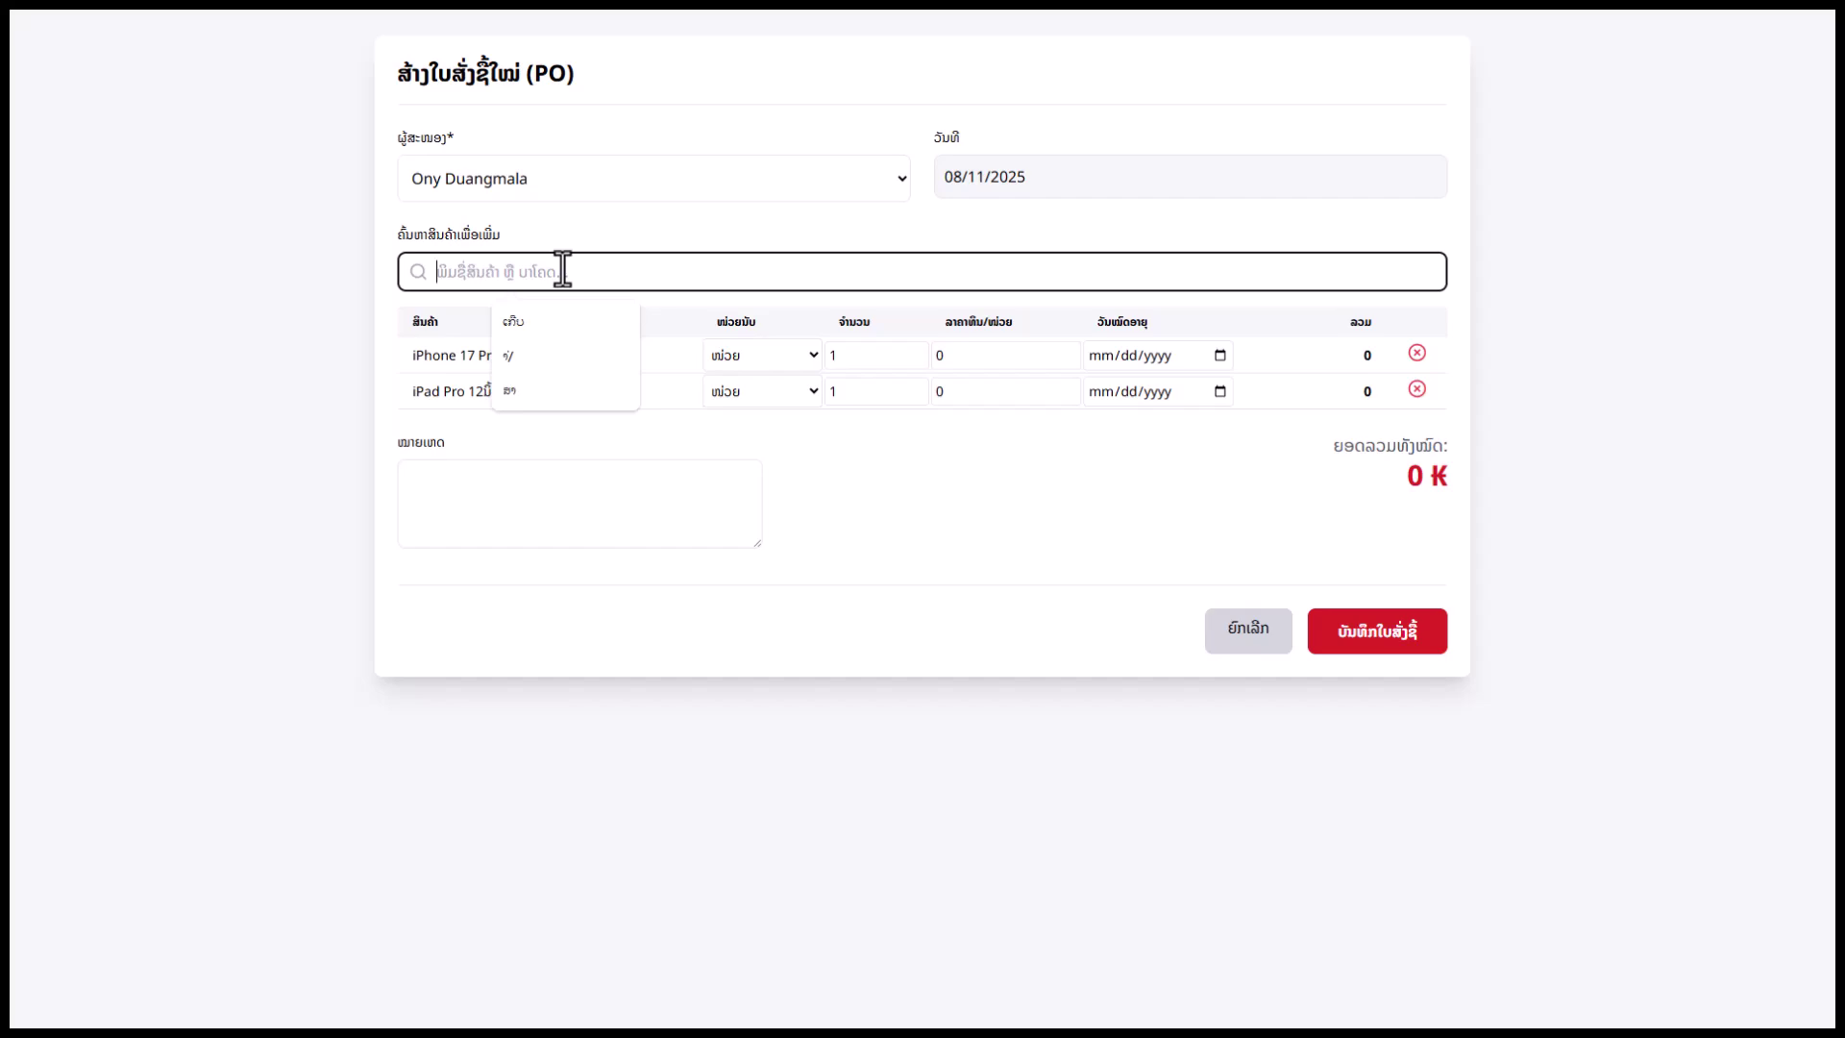
pyautogui.click(840, 521)
# Set the quantity of both order lines to 10
pyautogui.click(788, 354)
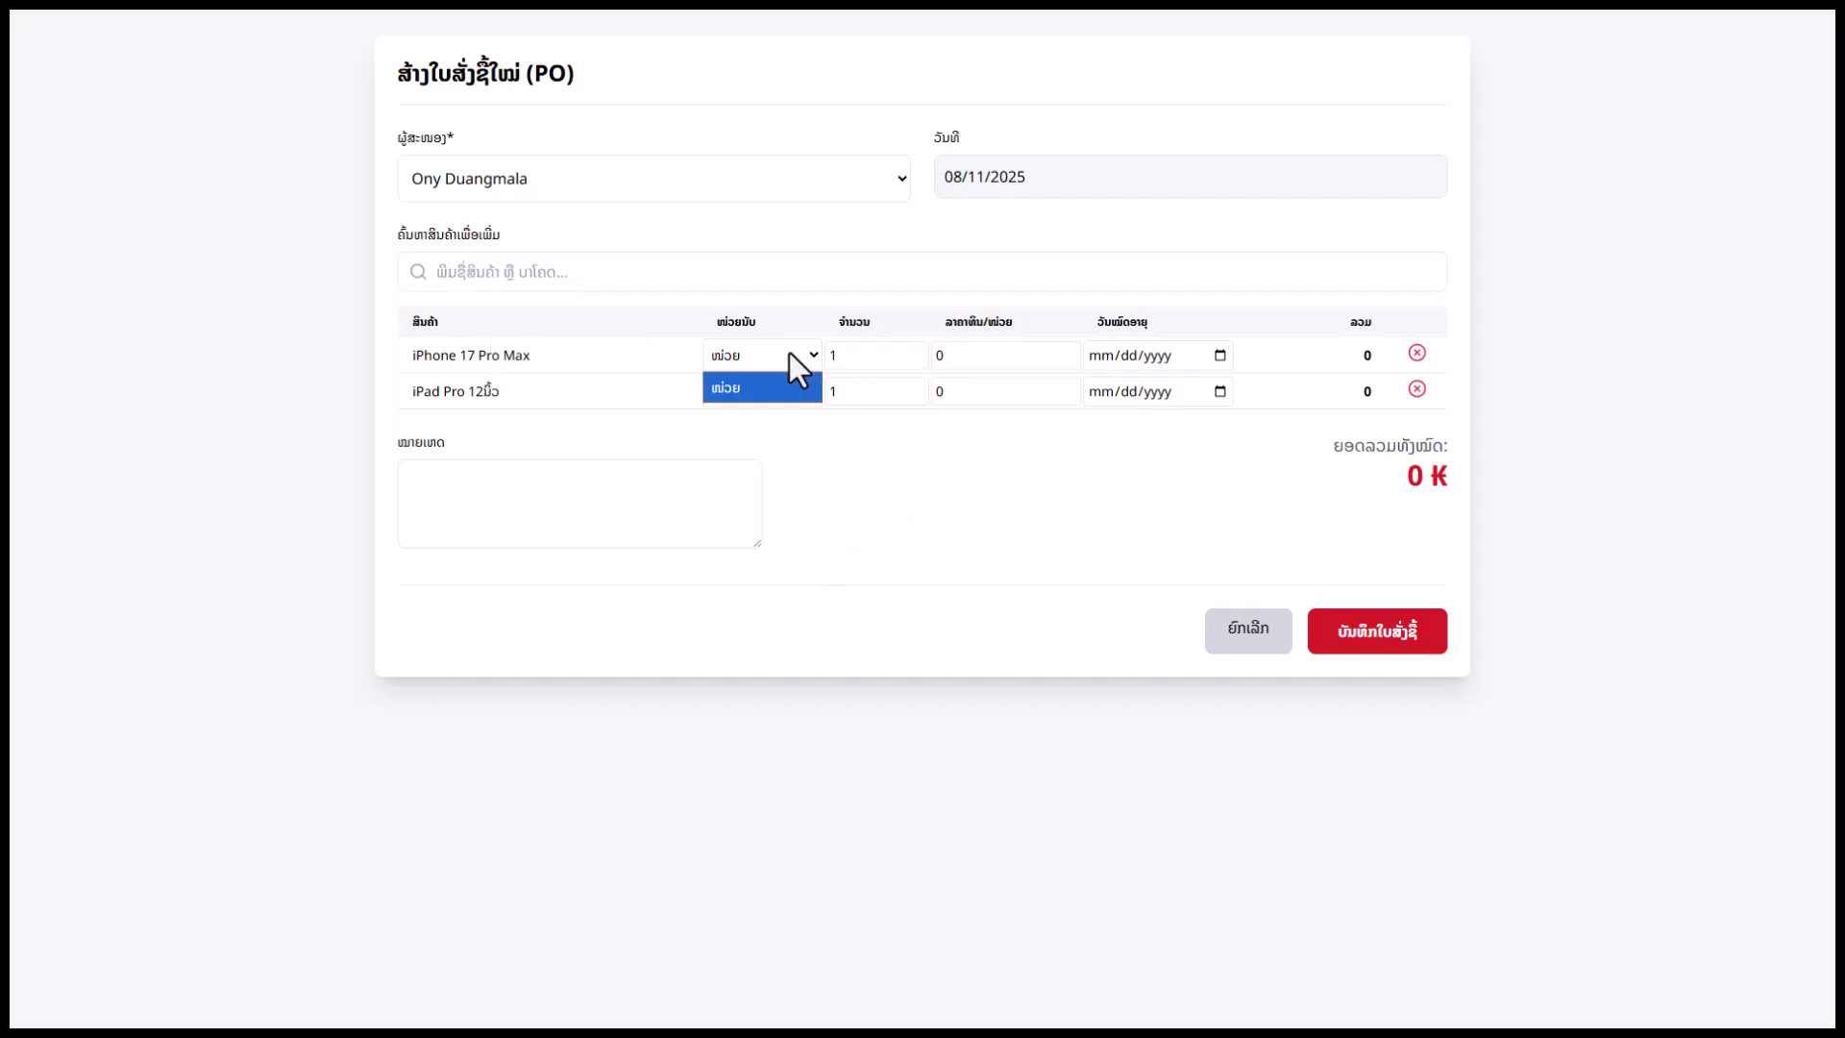
pyautogui.click(788, 353)
pyautogui.click(790, 391)
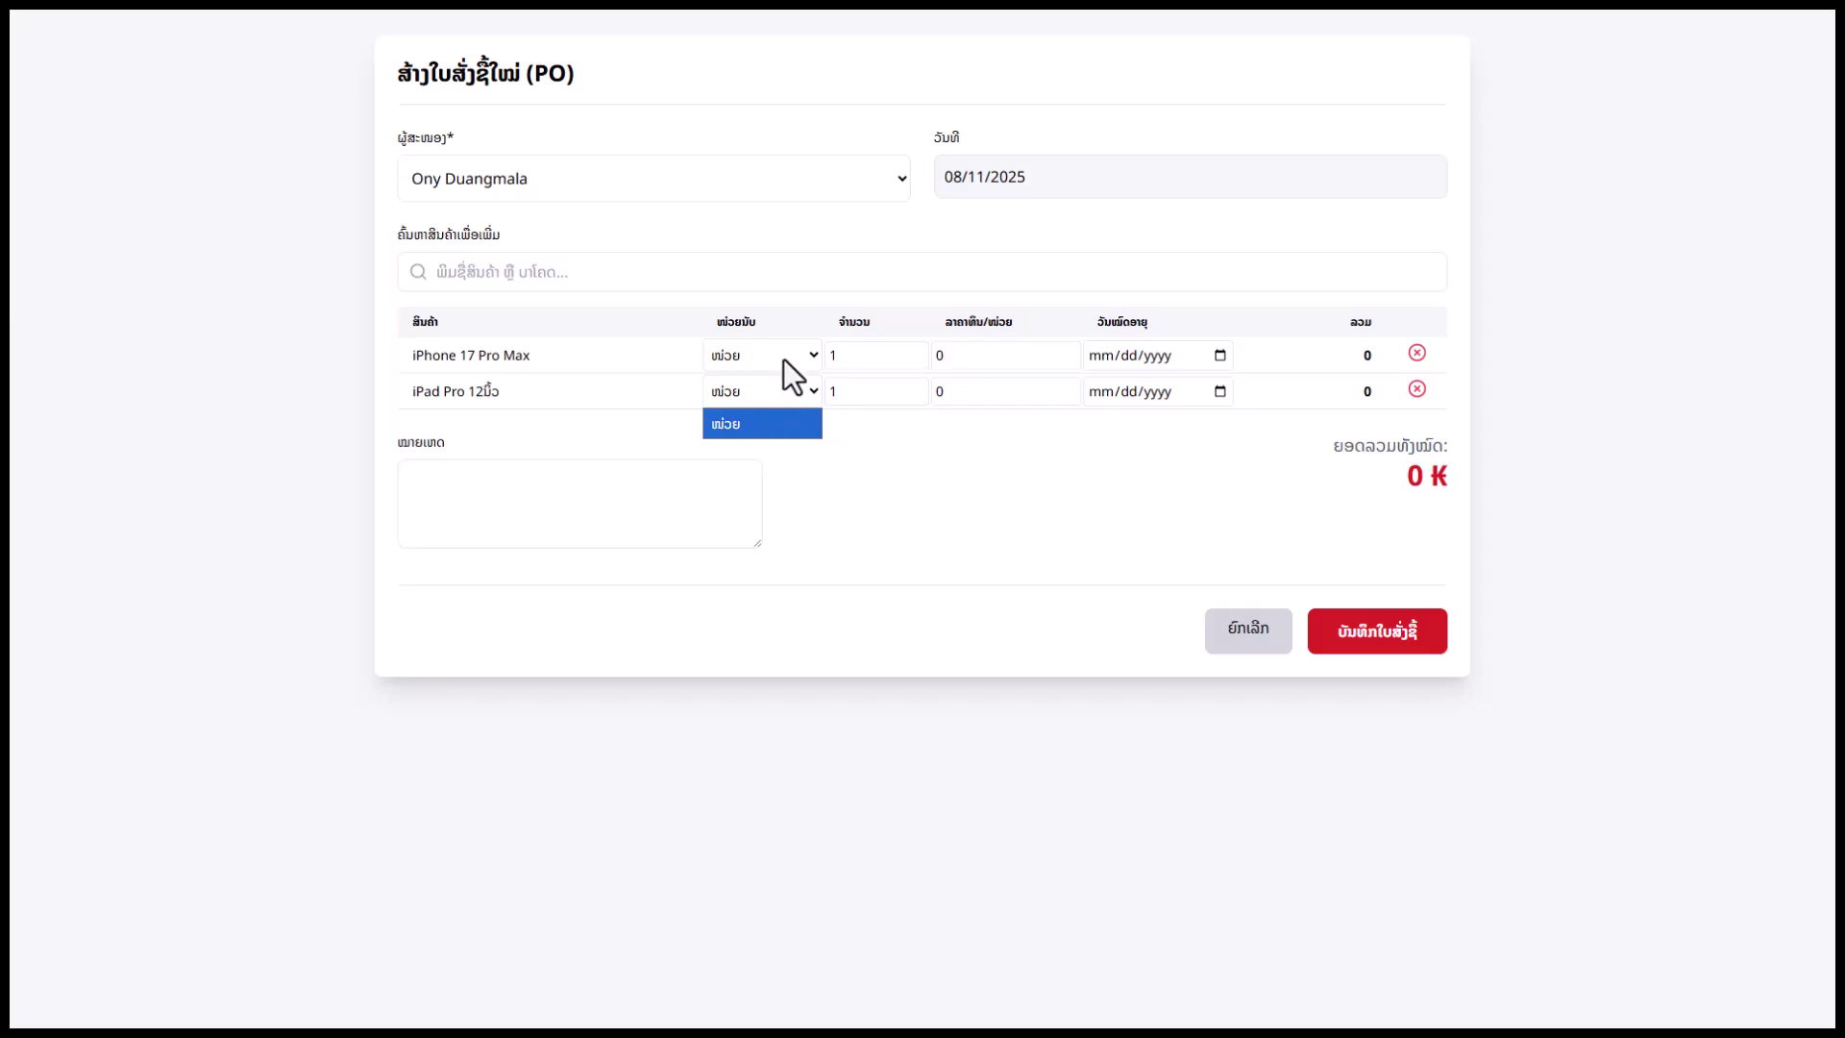
pyautogui.click(783, 357)
pyautogui.click(884, 353)
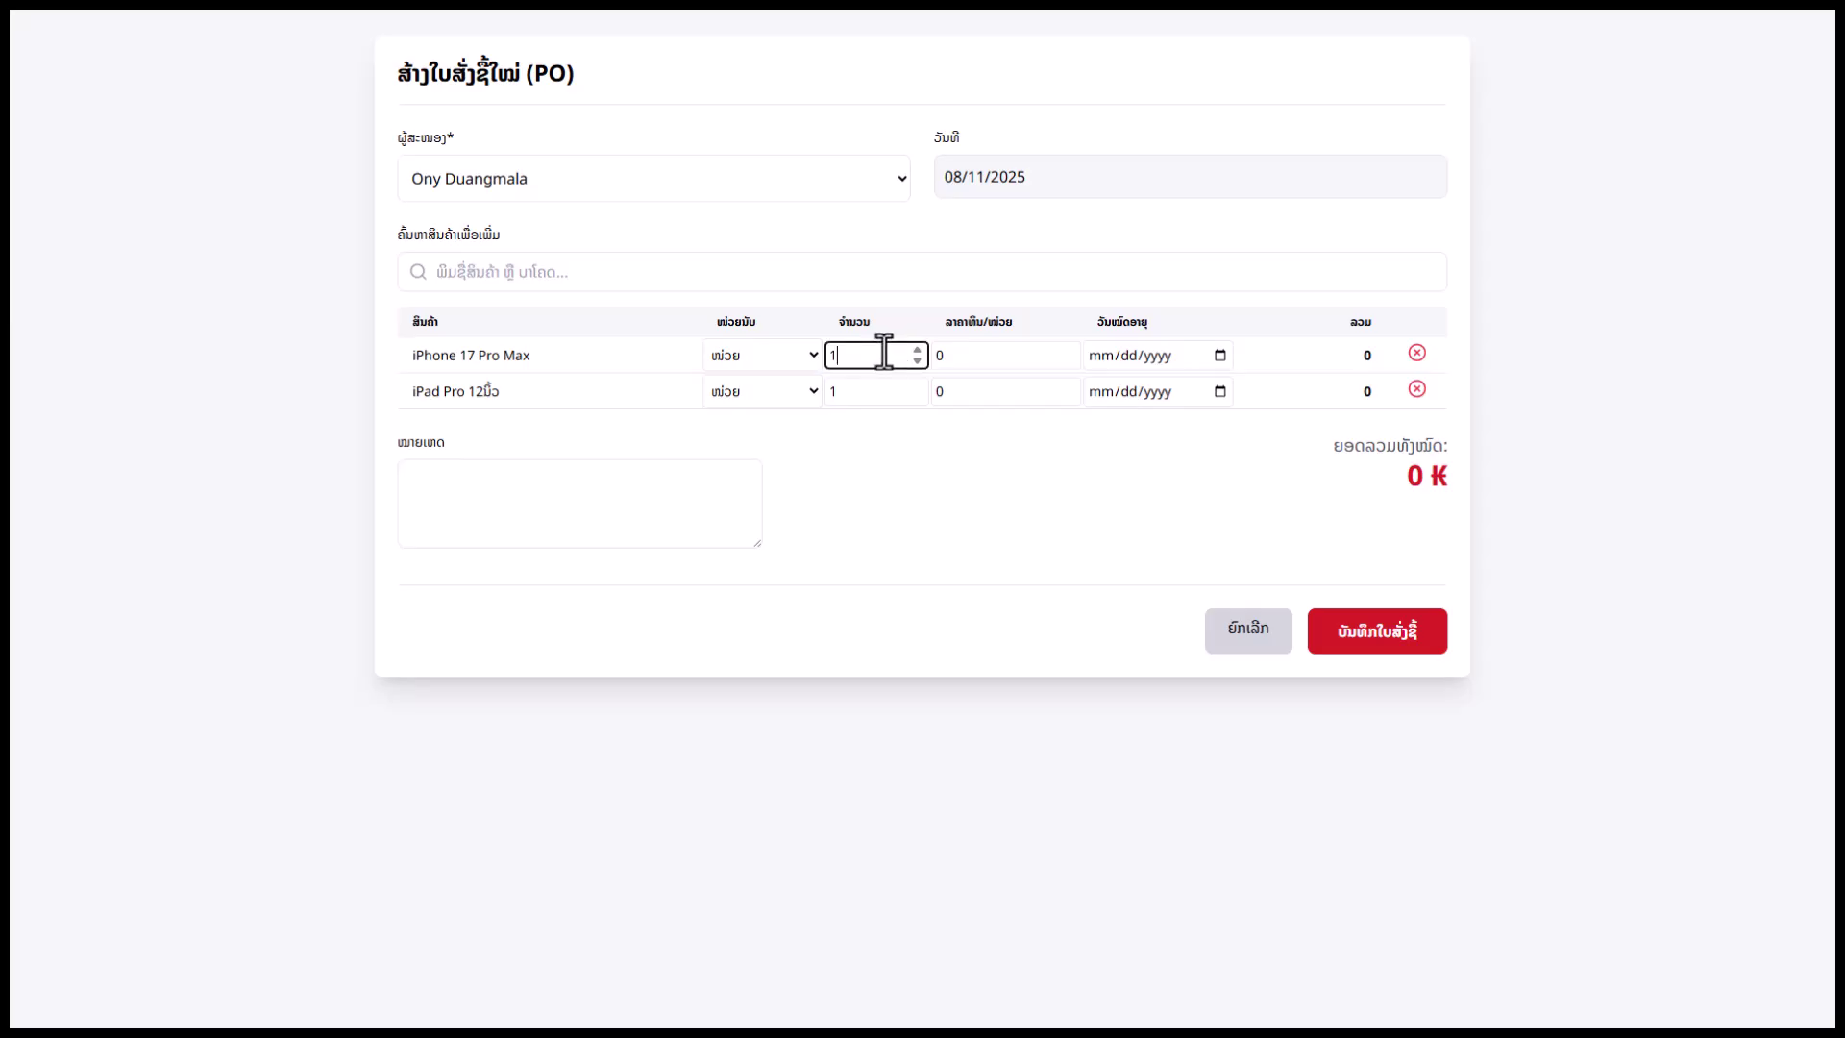
pyautogui.write('0')
pyautogui.click(856, 391)
pyautogui.write('0')
# Enter unit prices of 15000000 for the iPhone and 12000000 for the iPad
pyautogui.doubleClick(980, 354)
pyautogui.write('15')
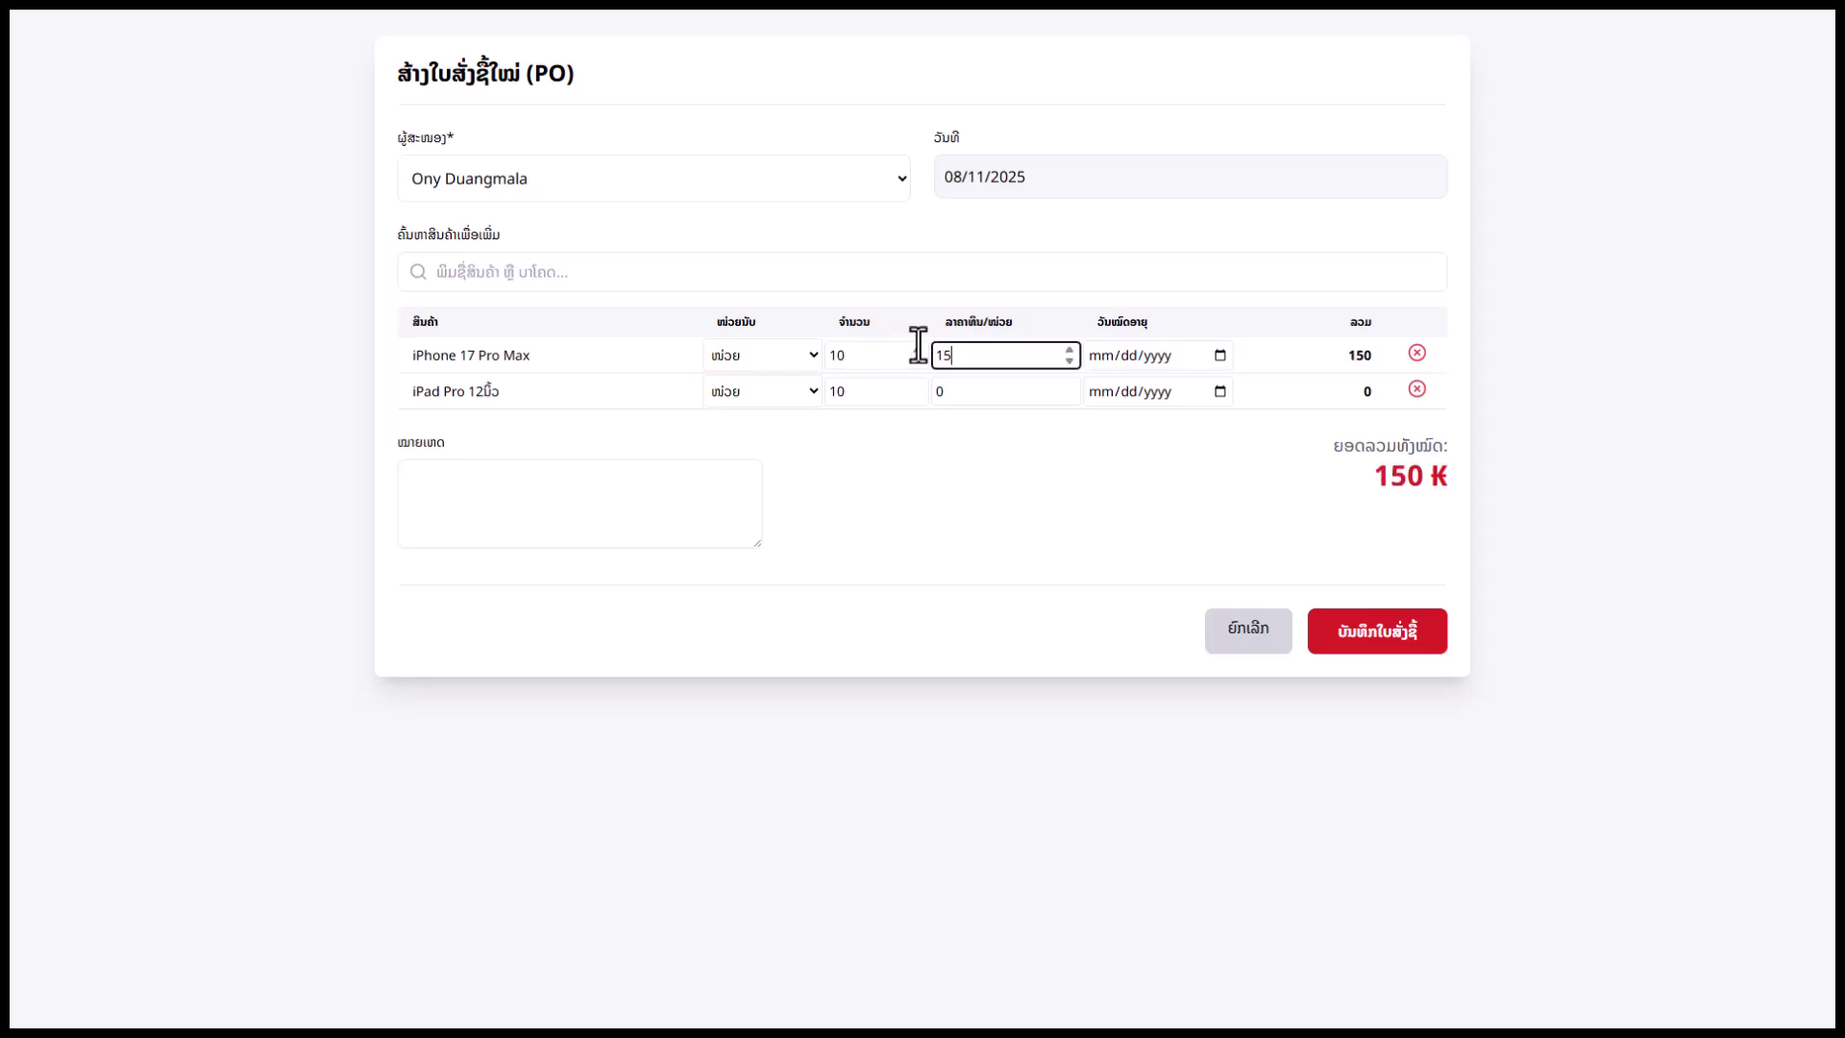
pyautogui.write('000000')
pyautogui.click(964, 391)
pyautogui.doubleClick(935, 391)
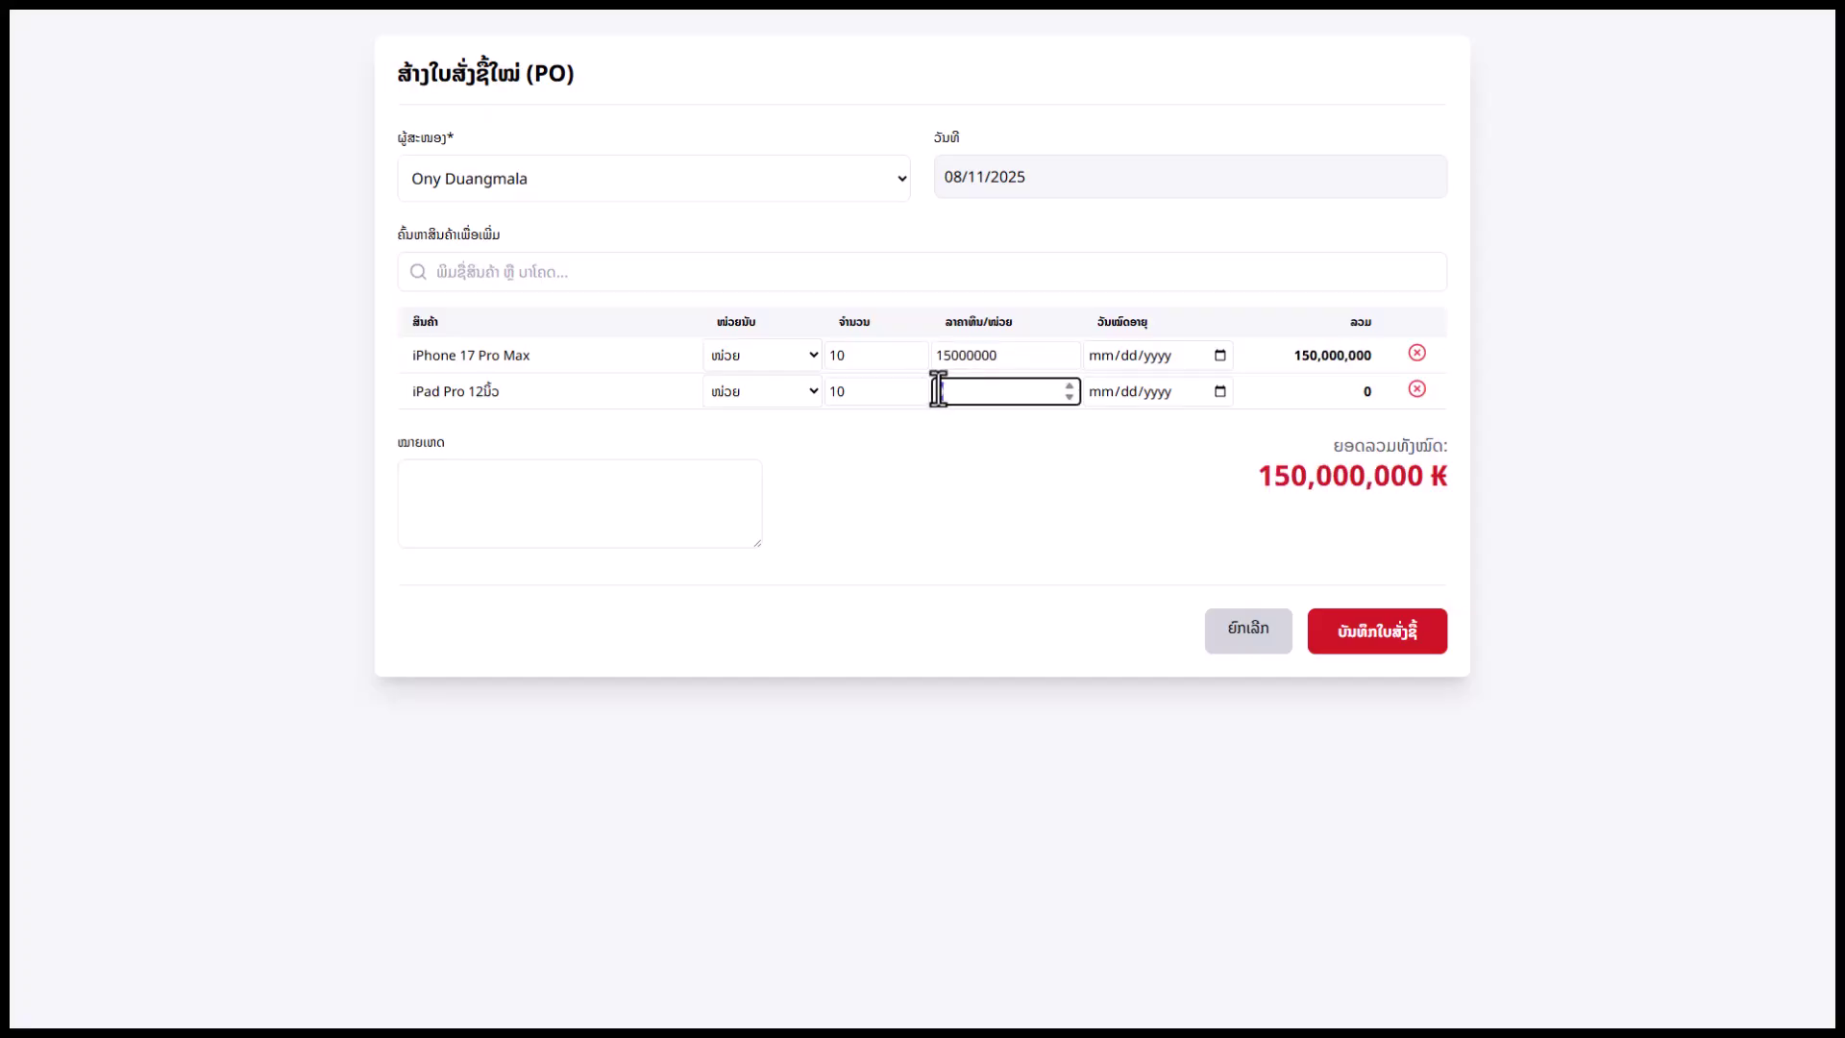
pyautogui.write('12000000')
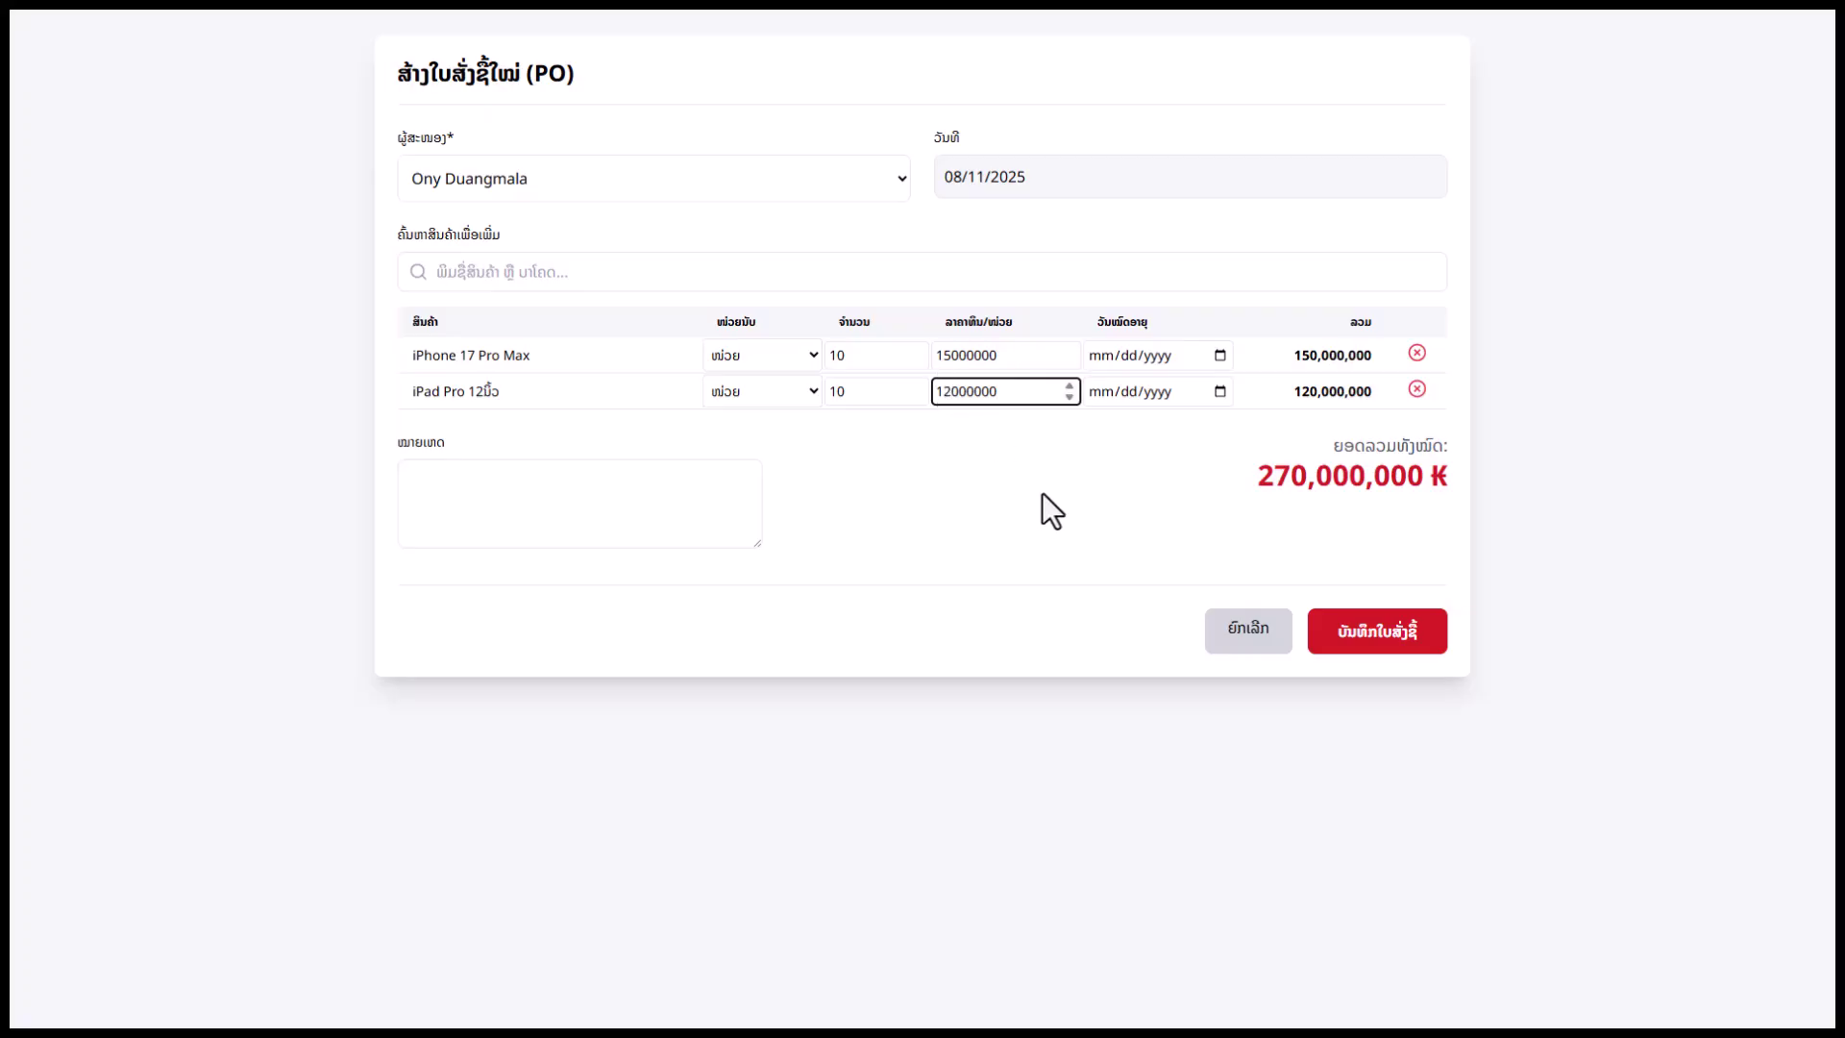
pyautogui.click(1283, 502)
pyautogui.click(1219, 356)
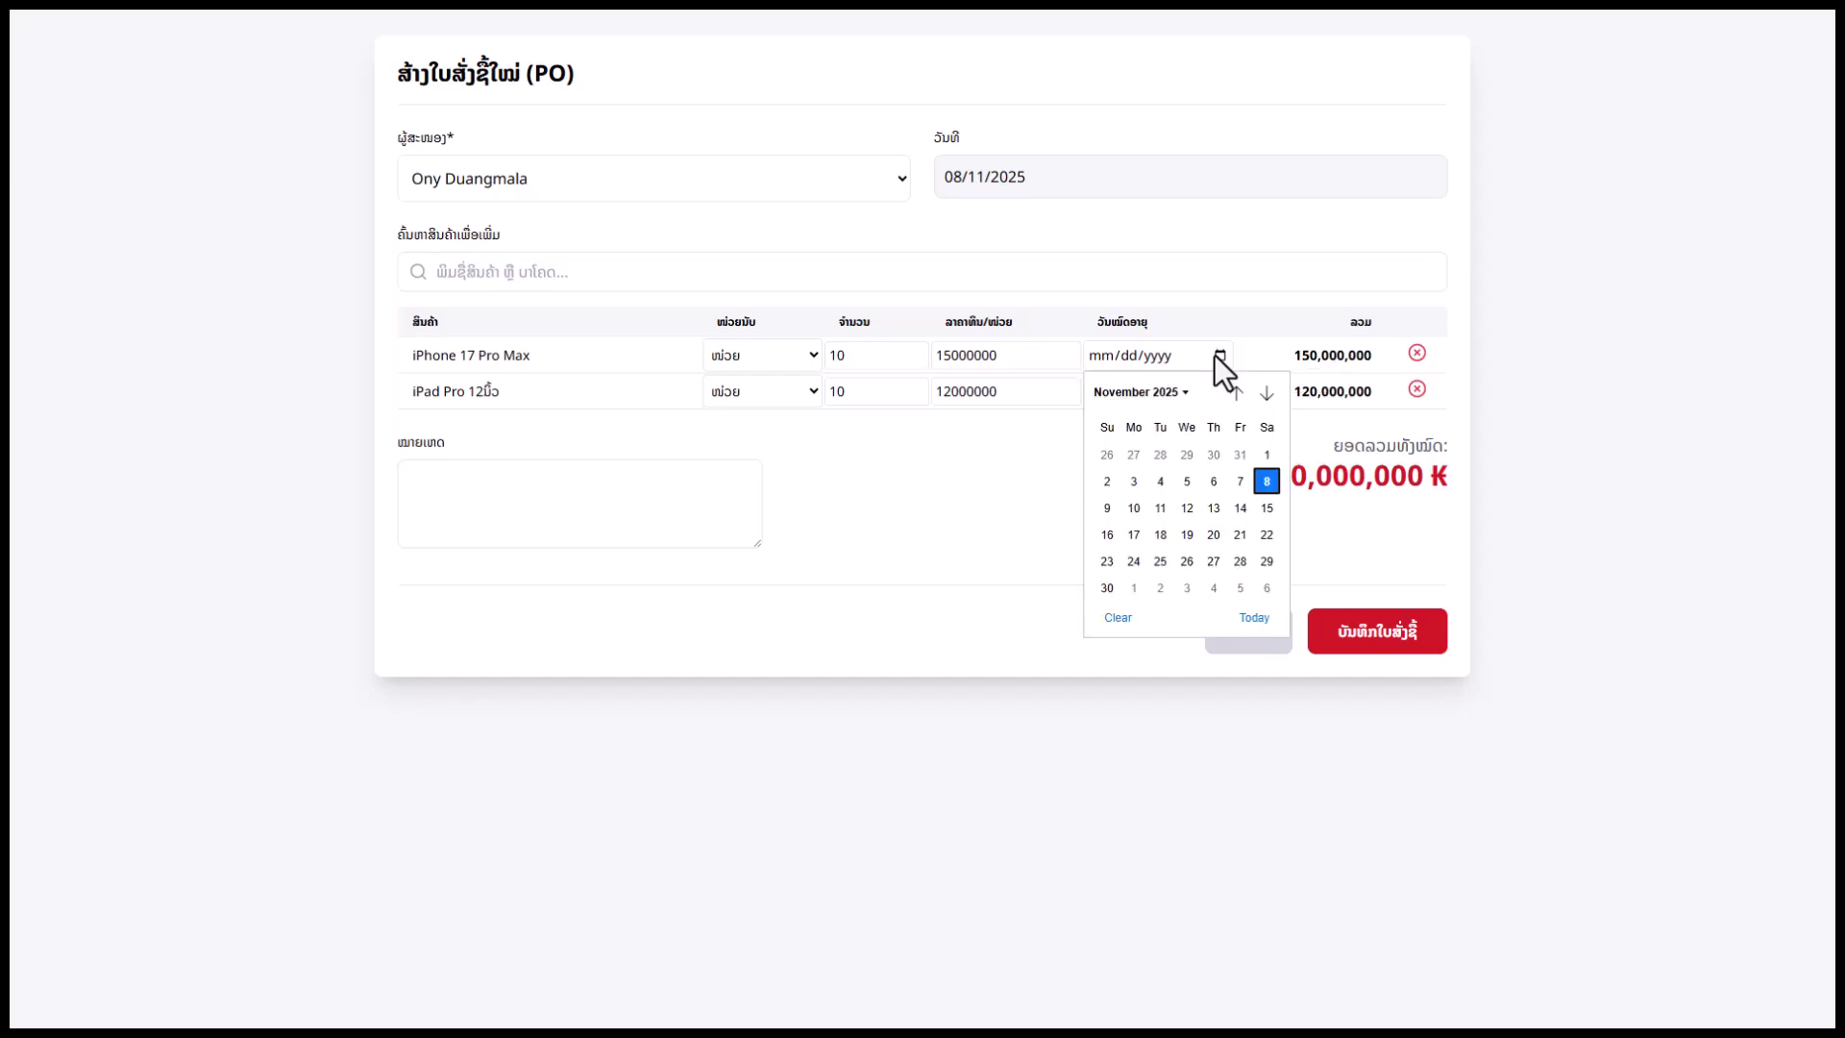
pyautogui.click(1030, 450)
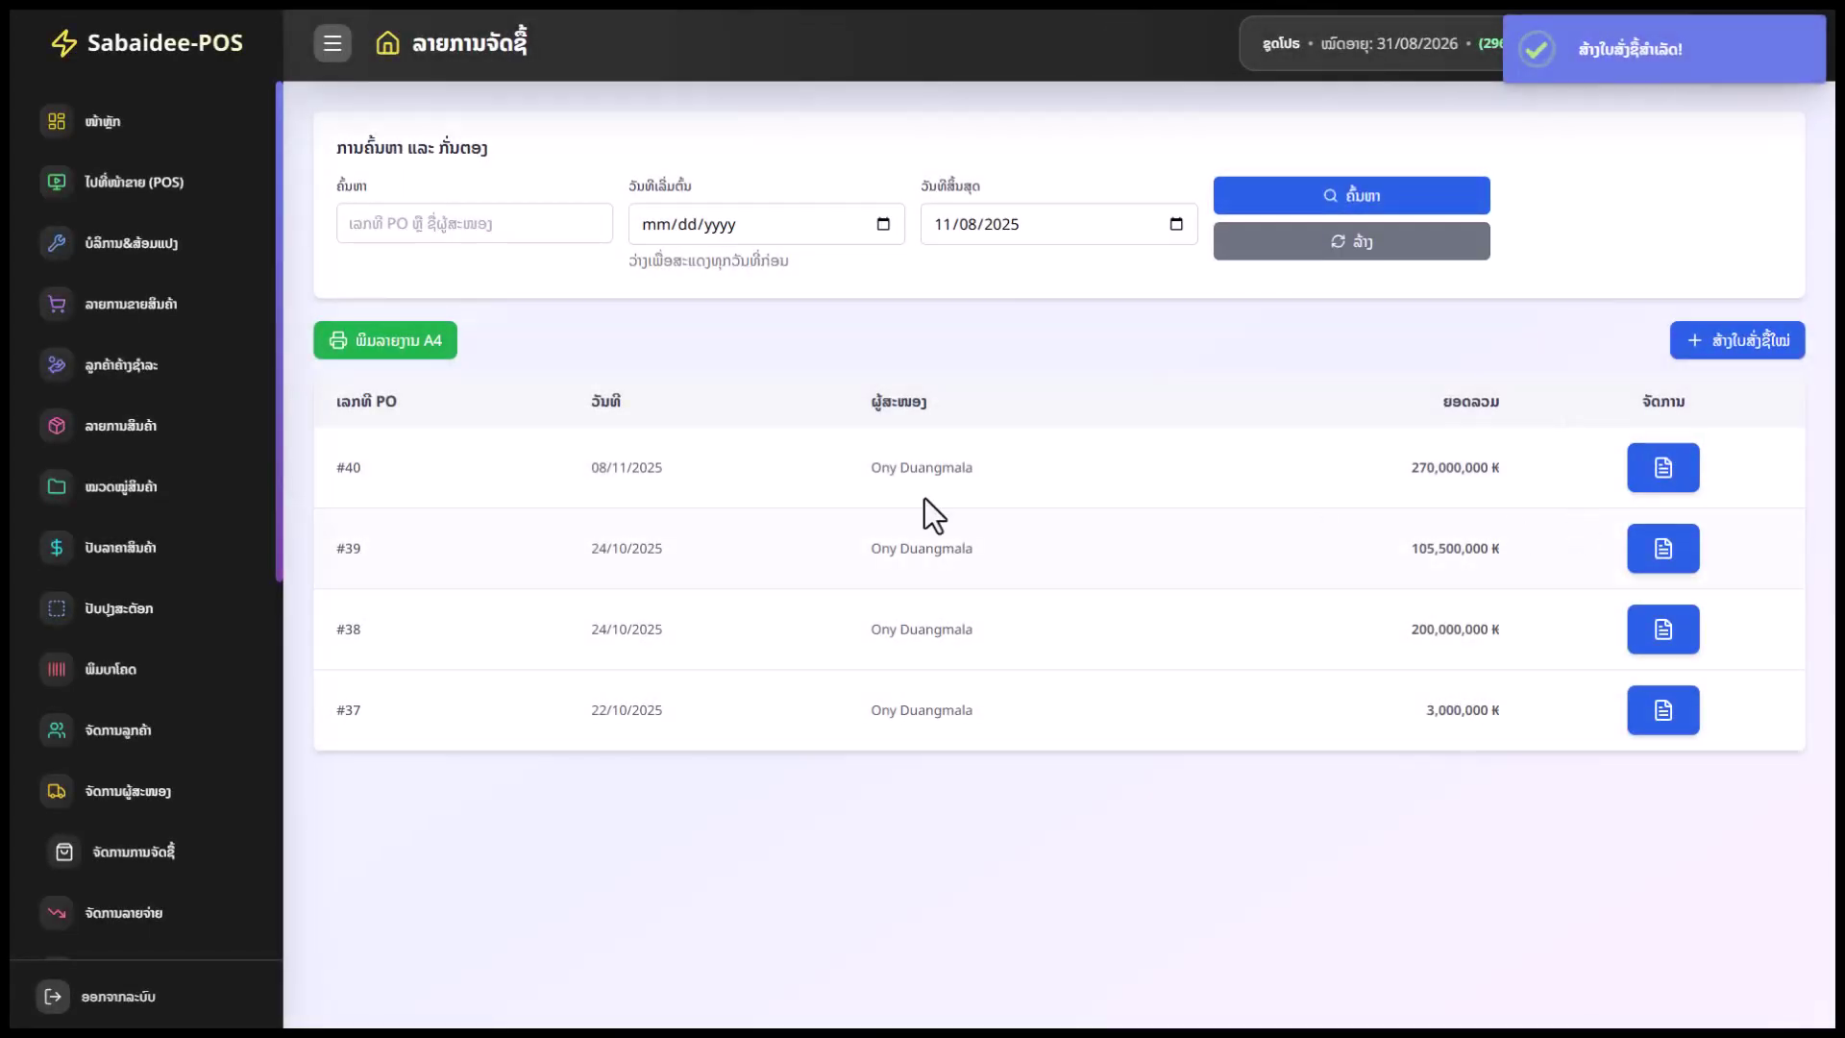
# Check the 270,000,000 ₭ total of purchase order #40
pyautogui.moveTo(1495, 468); pyautogui.dragTo(1414, 471)
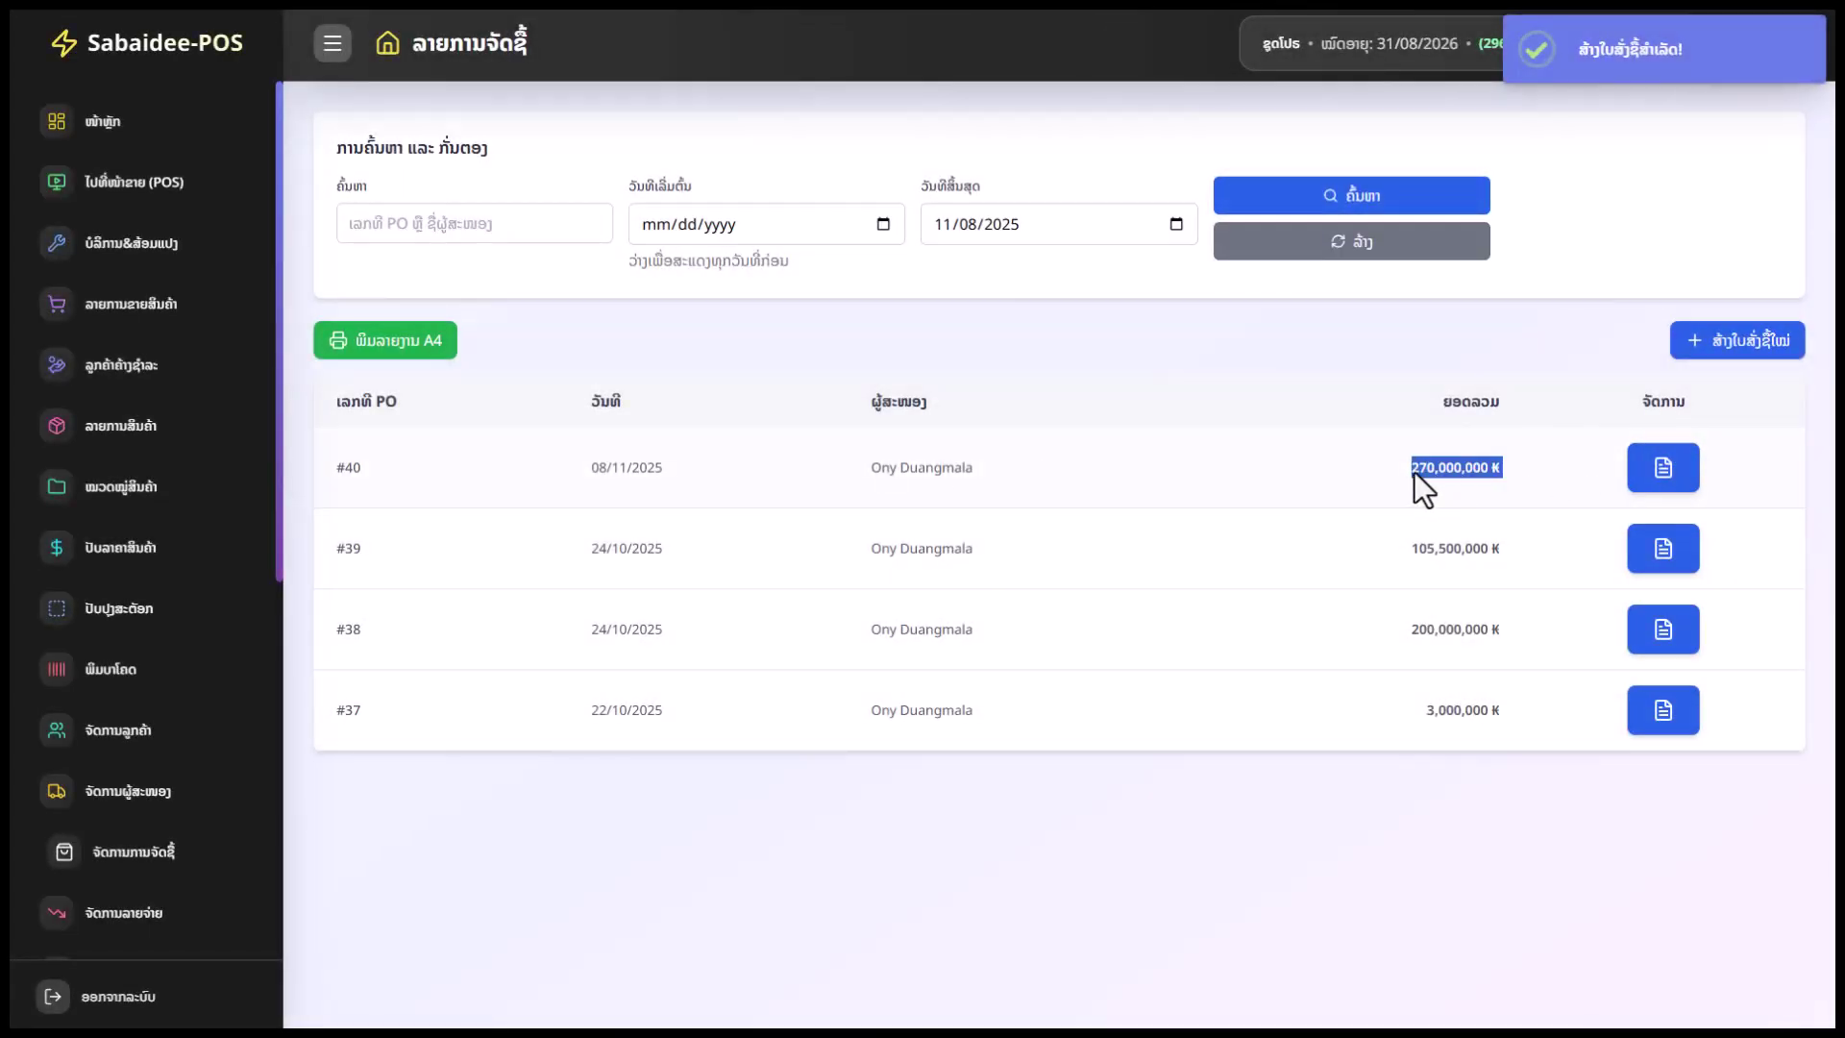
pyautogui.click(1662, 470)
pyautogui.scroll(-2, 284, 682)
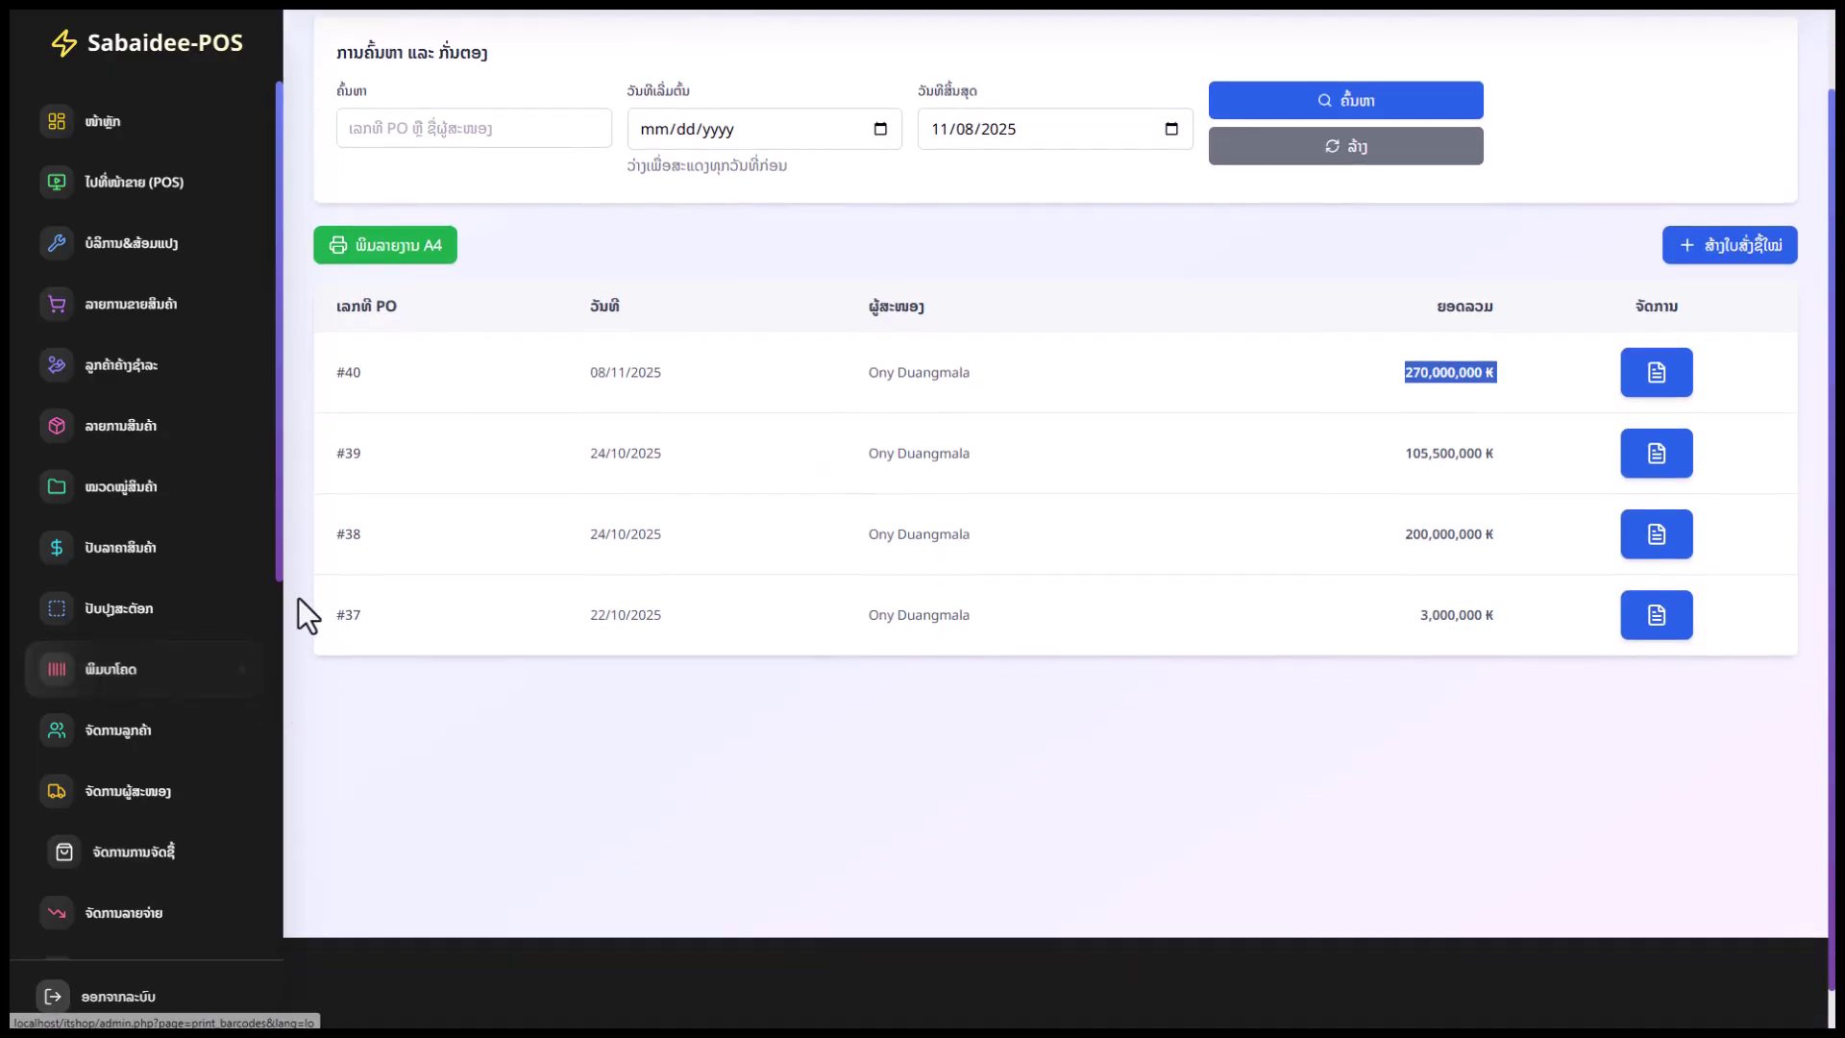
pyautogui.scroll(2, 805, 562)
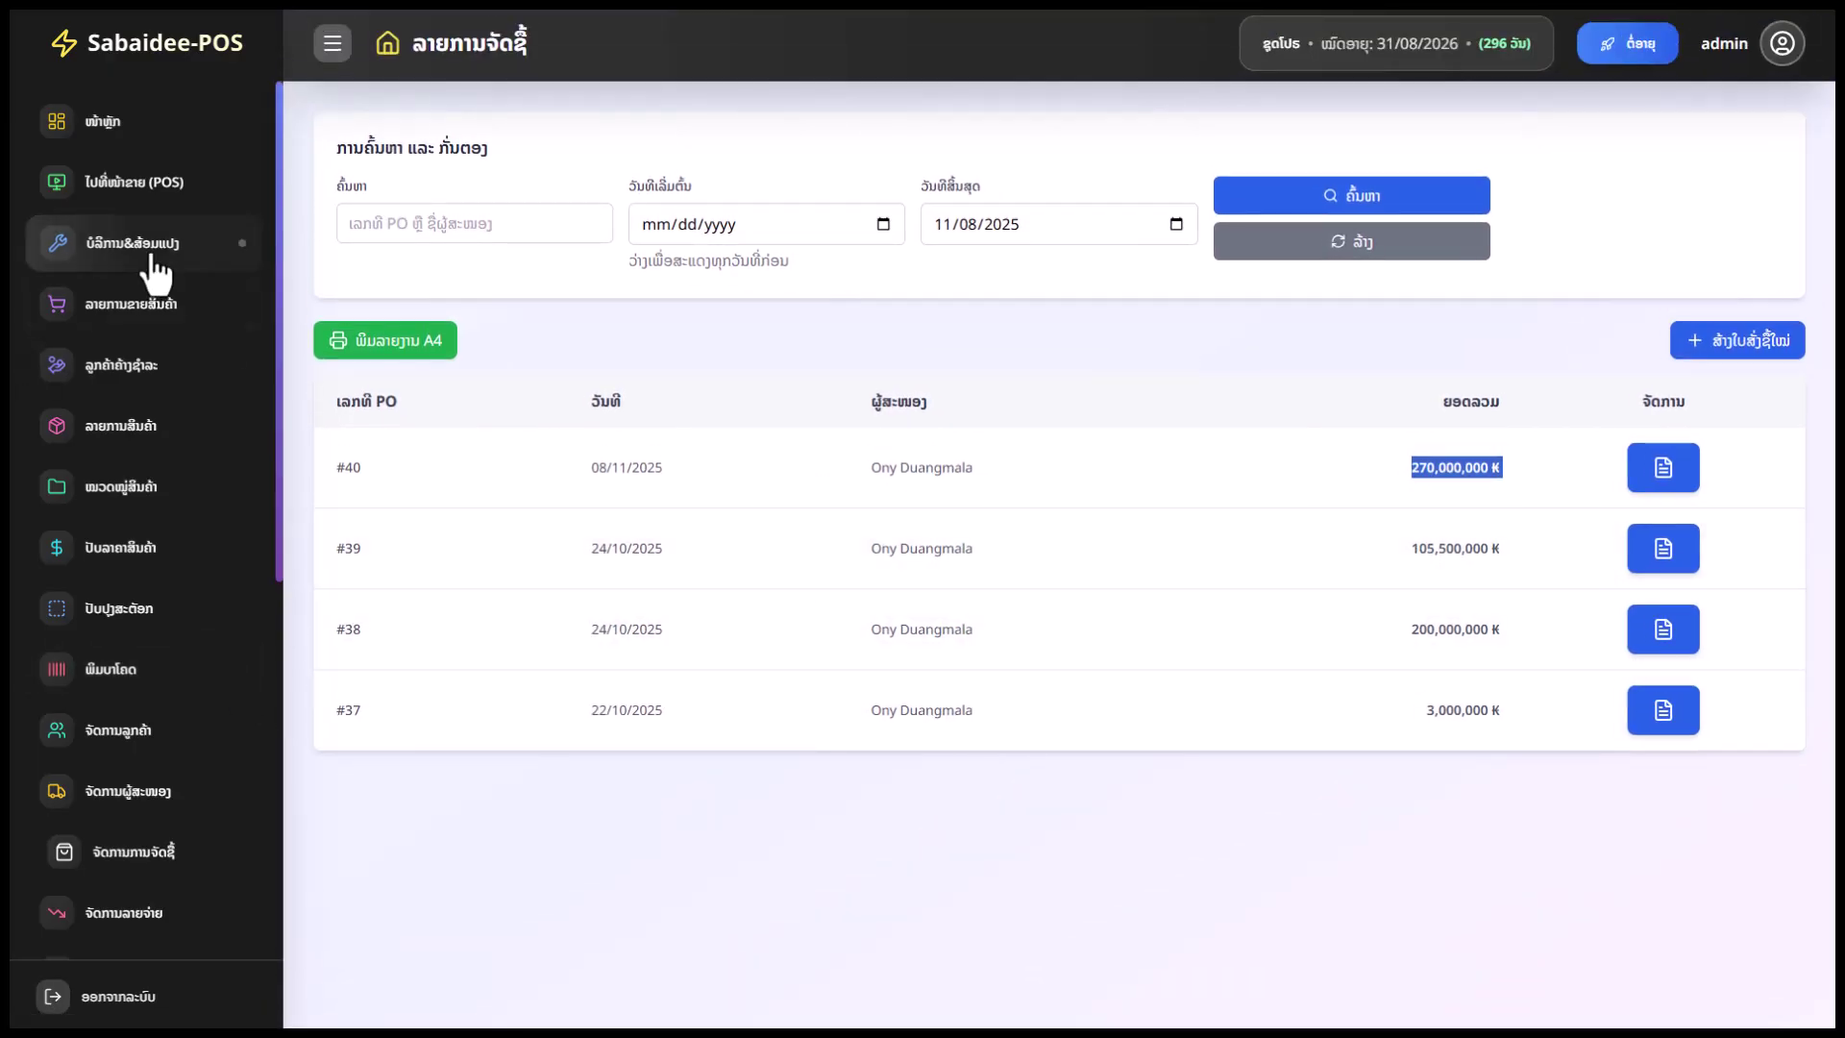
# Browse the sales list, then the second page of the product list
pyautogui.click(193, 306)
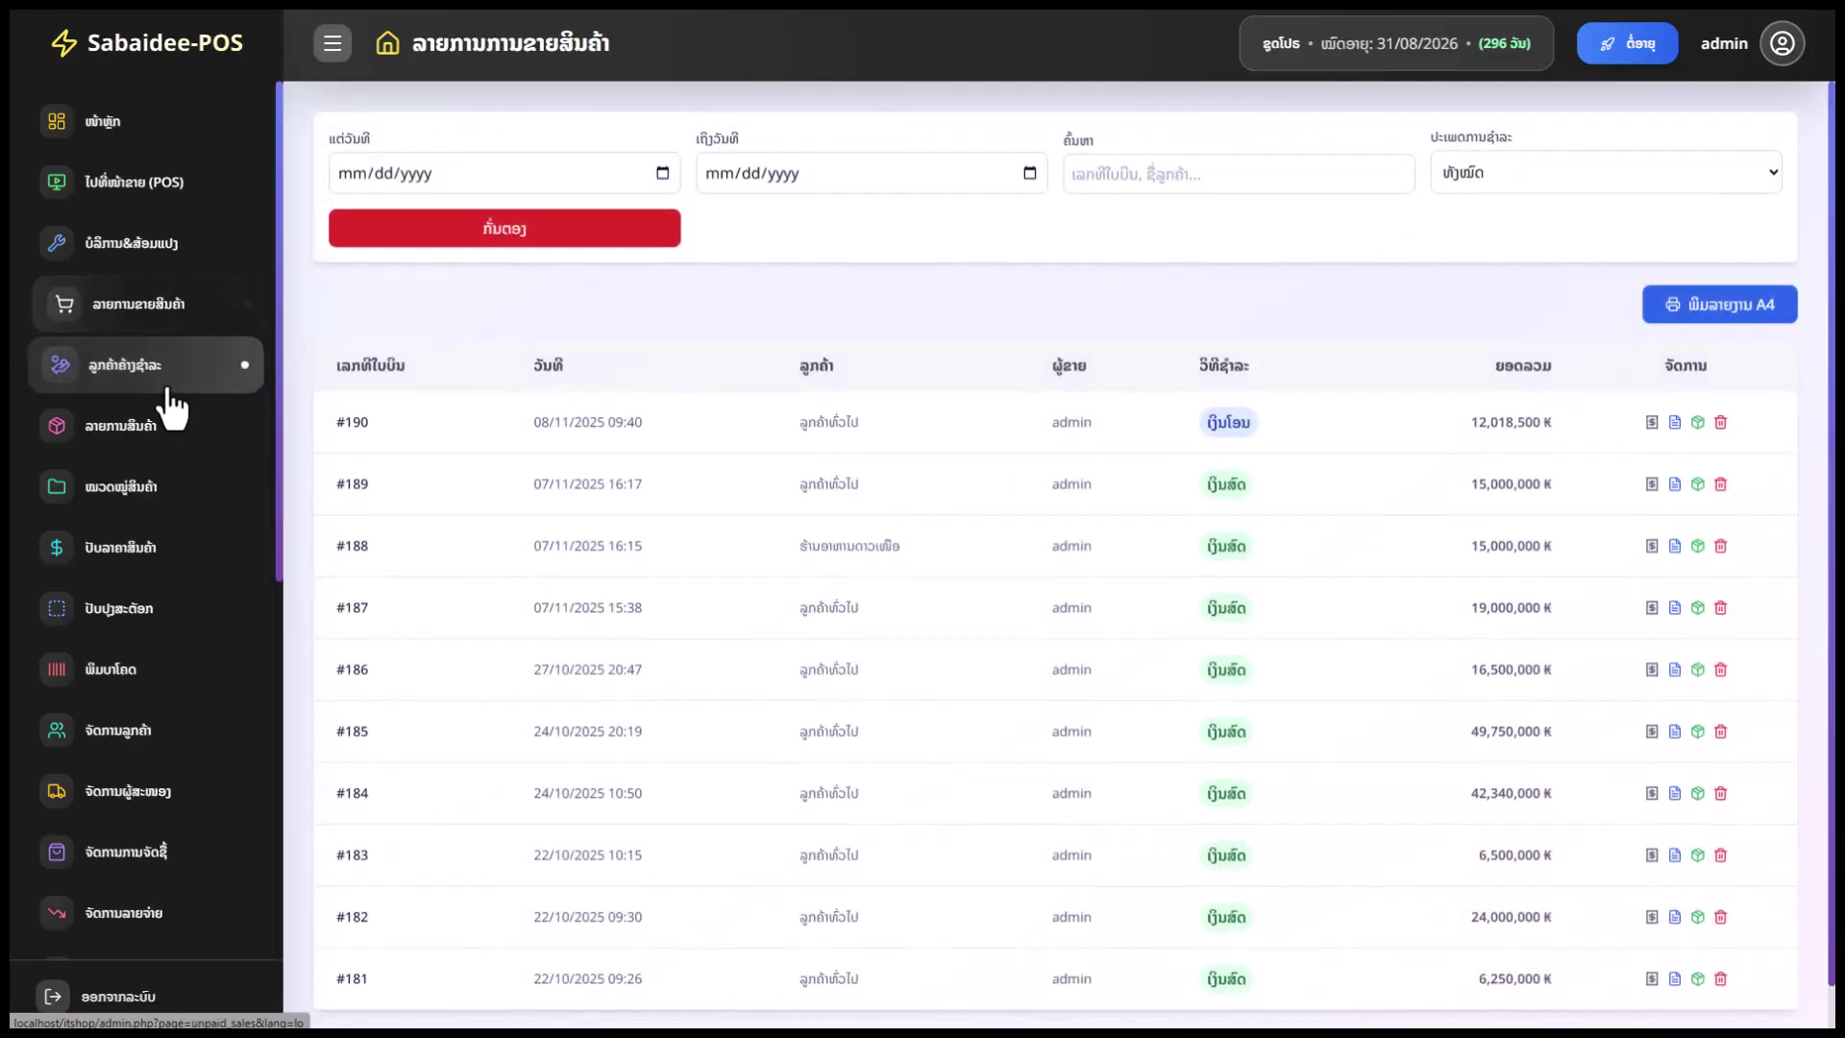
pyautogui.click(176, 425)
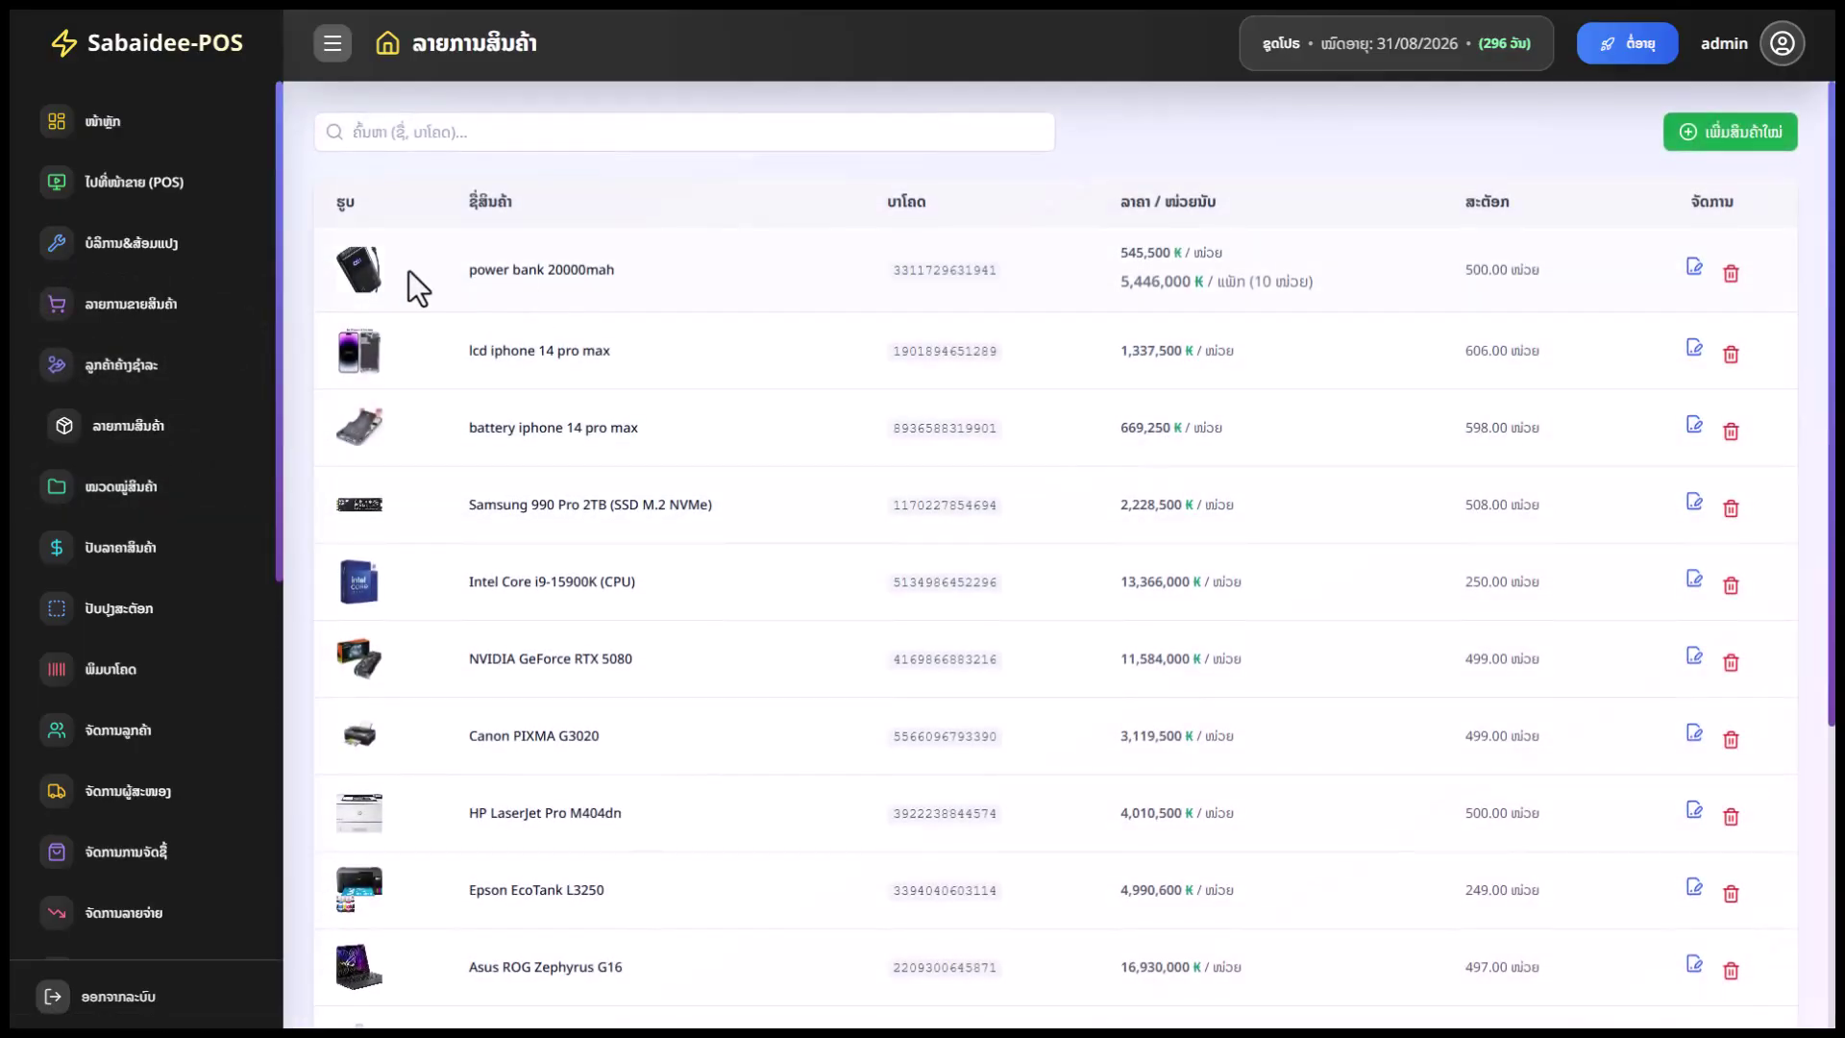
pyautogui.scroll(-5, 764, 615)
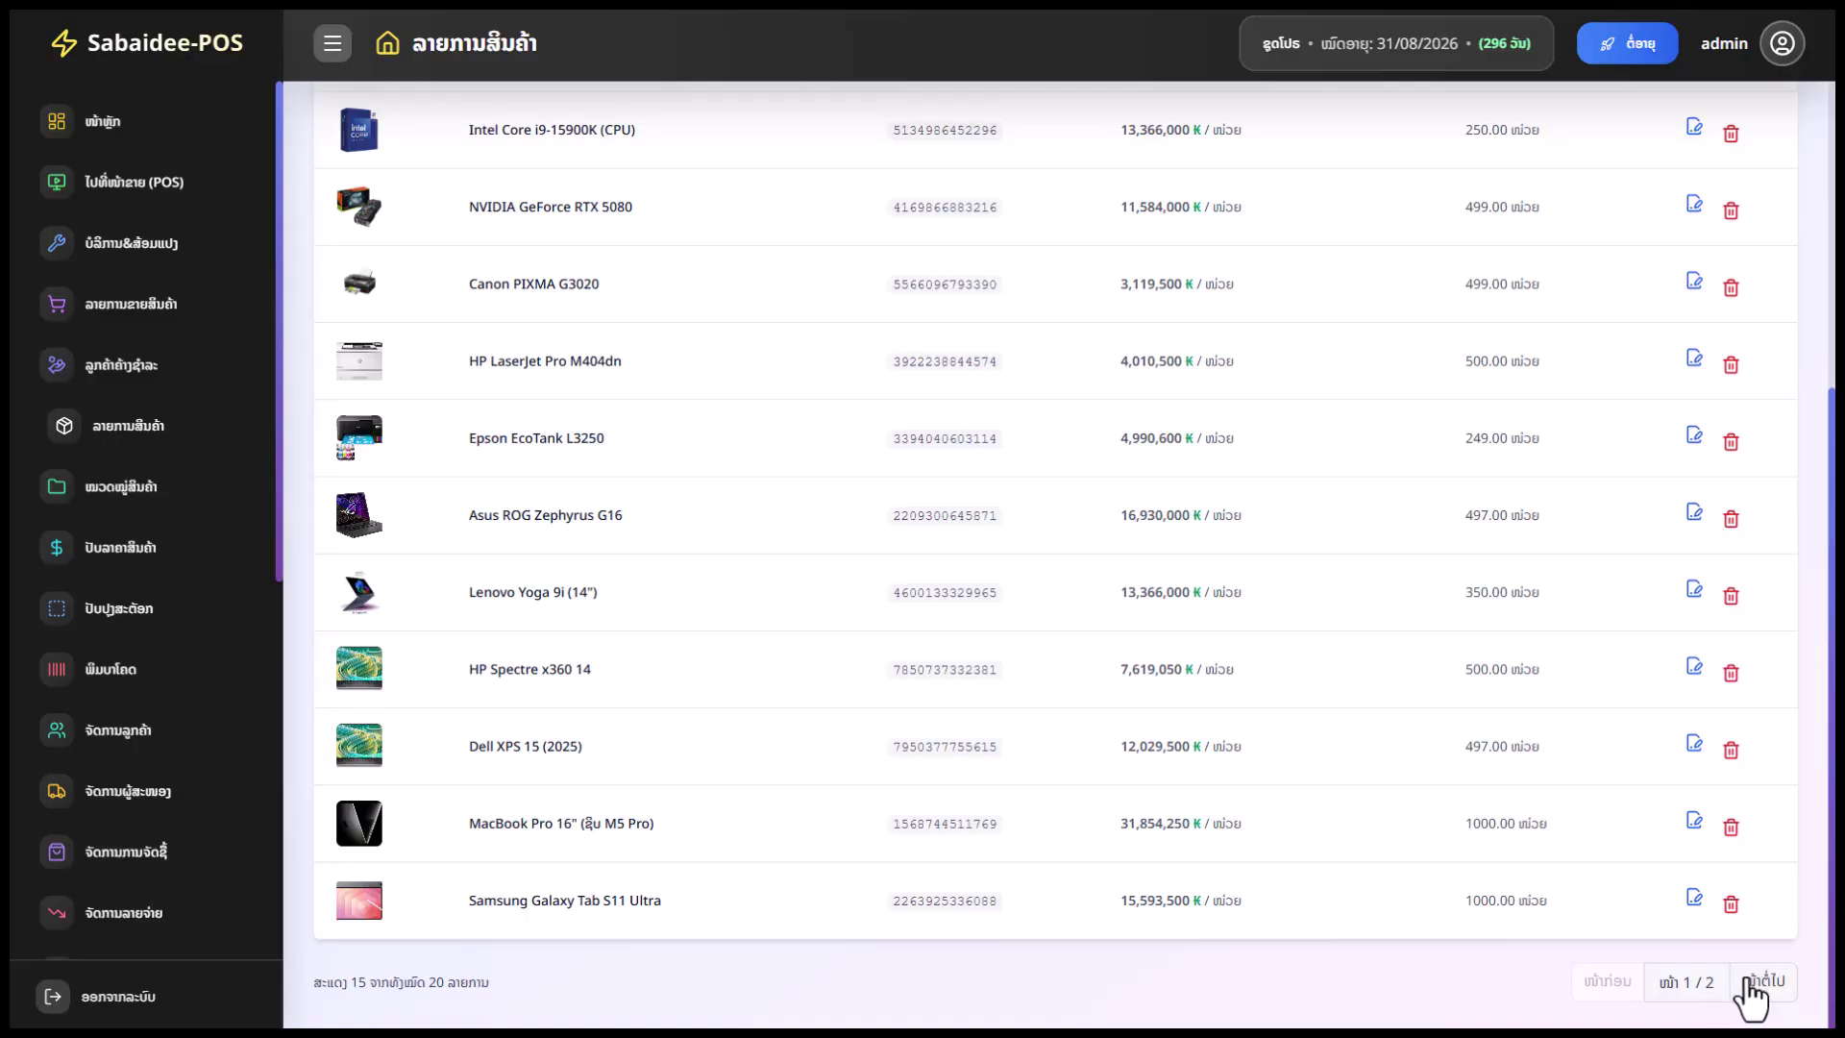
pyautogui.click(1756, 982)
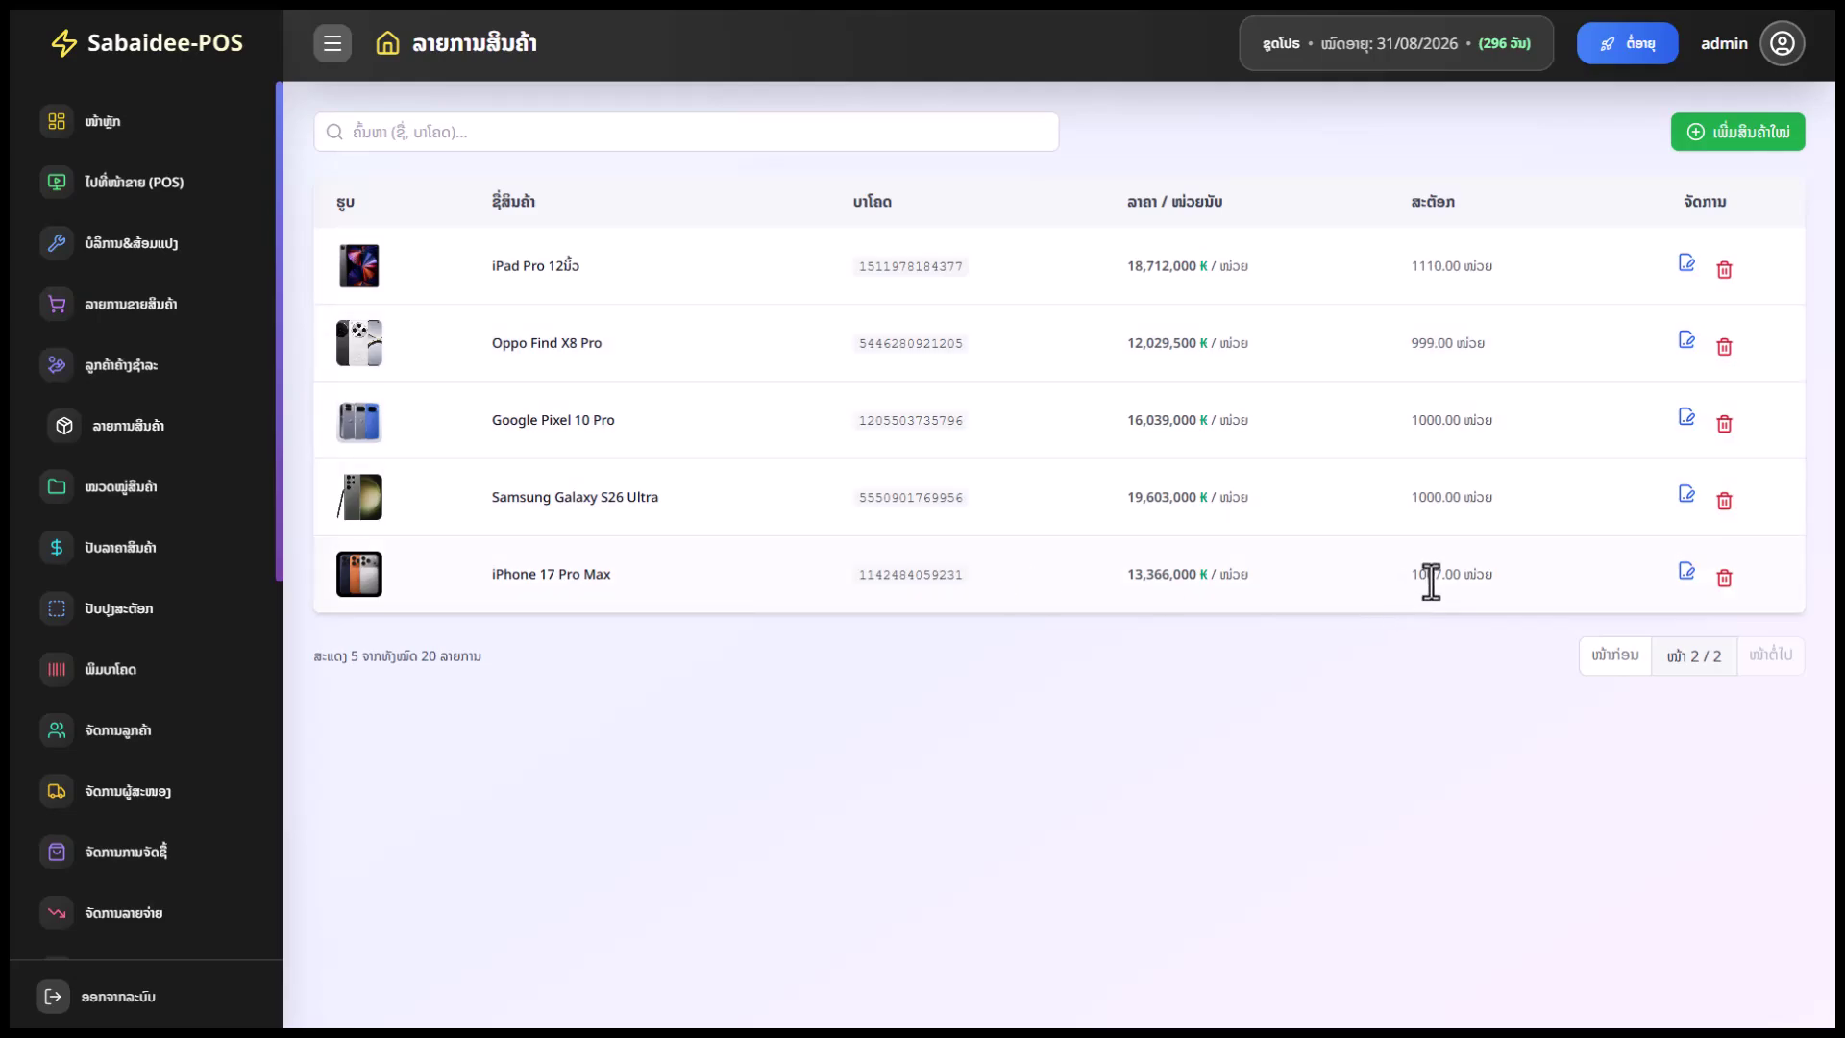
# Check the iPhone 17 Pro Max stock of 1007, then open the expenses list
pyautogui.moveTo(1442, 577); pyautogui.dragTo(1408, 576)
pyautogui.scroll(-1, 169, 644)
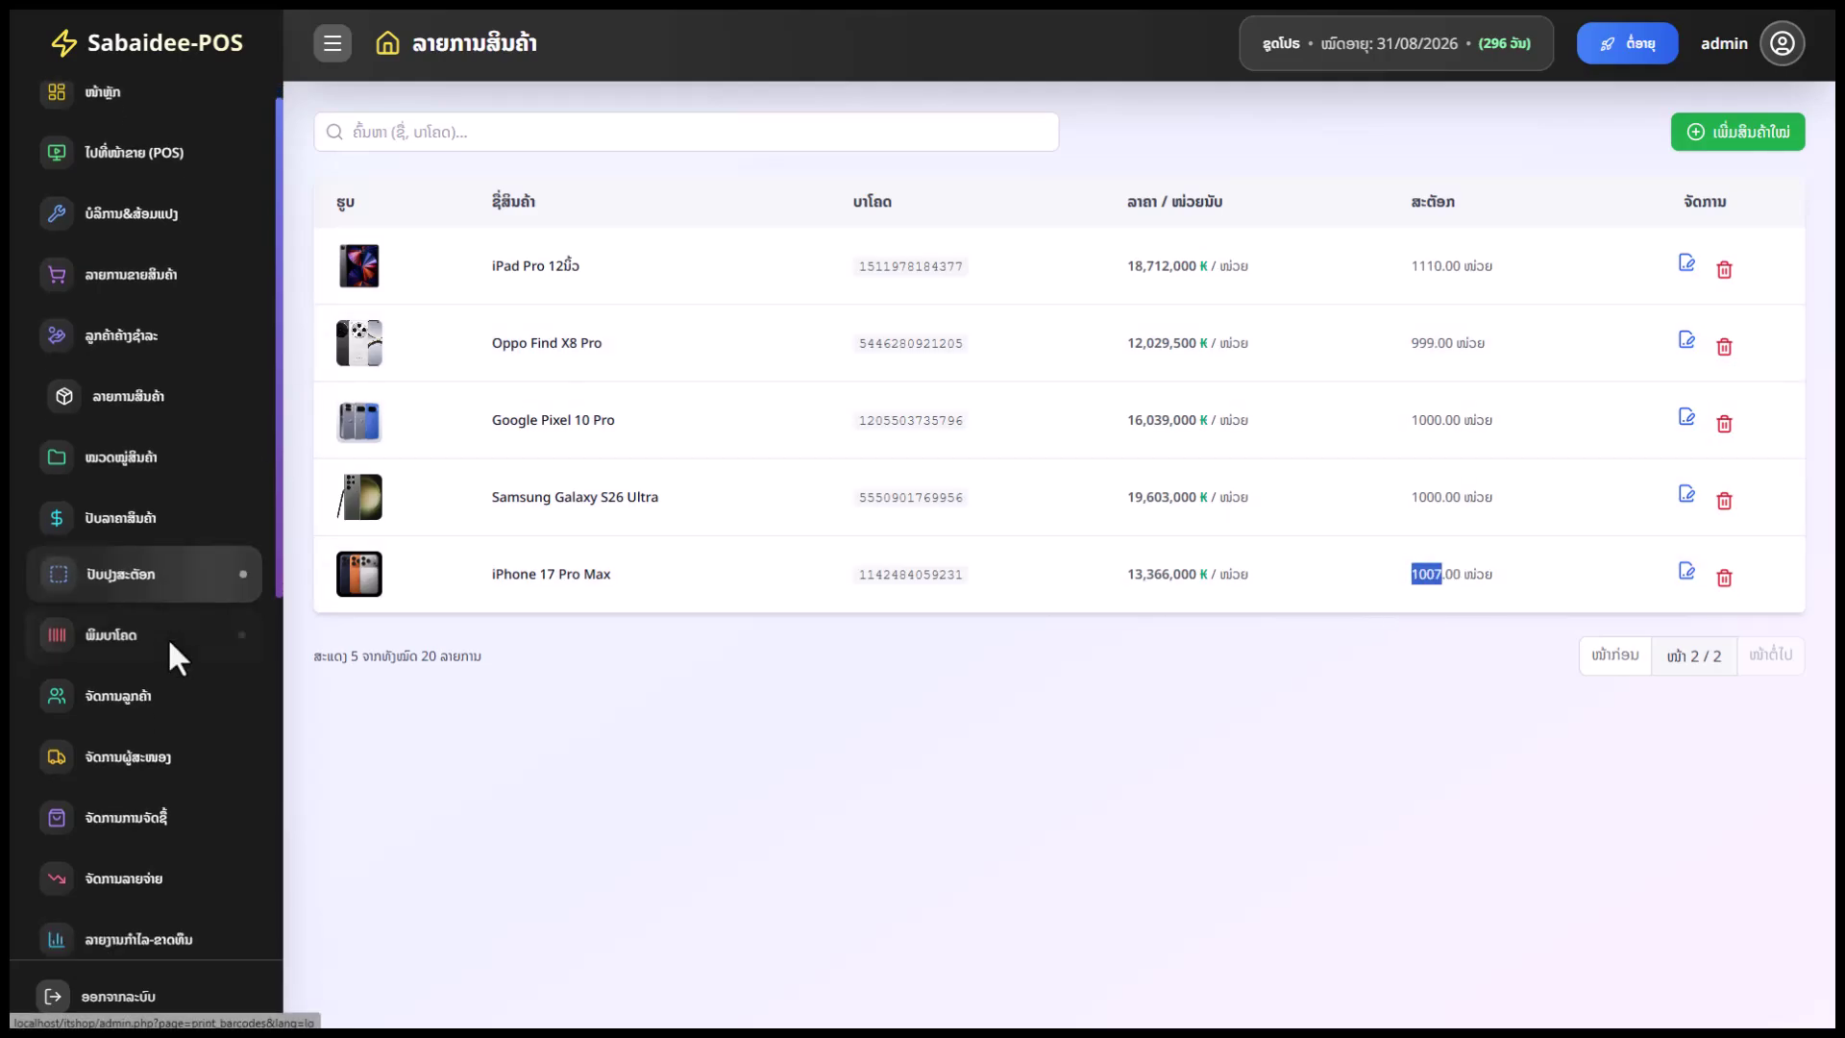
pyautogui.scroll(-1, 178, 663)
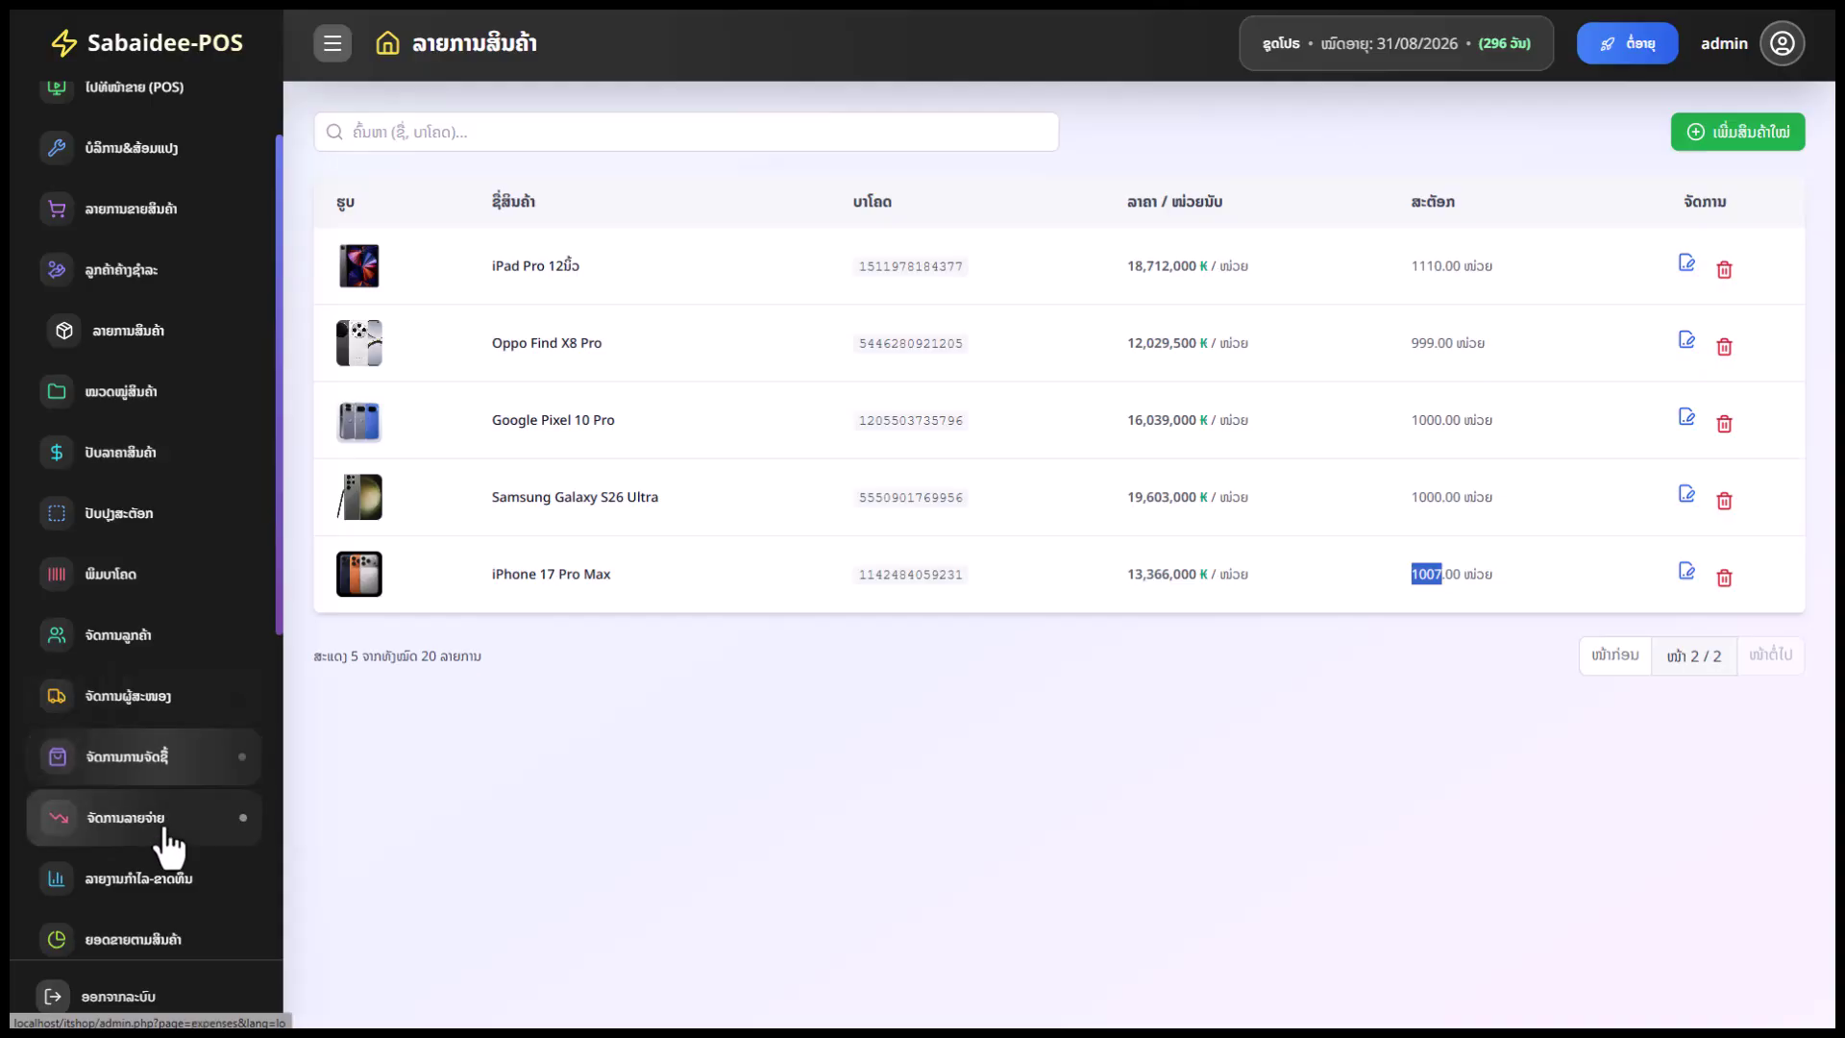
pyautogui.scroll(-1, 169, 827)
pyautogui.click(170, 732)
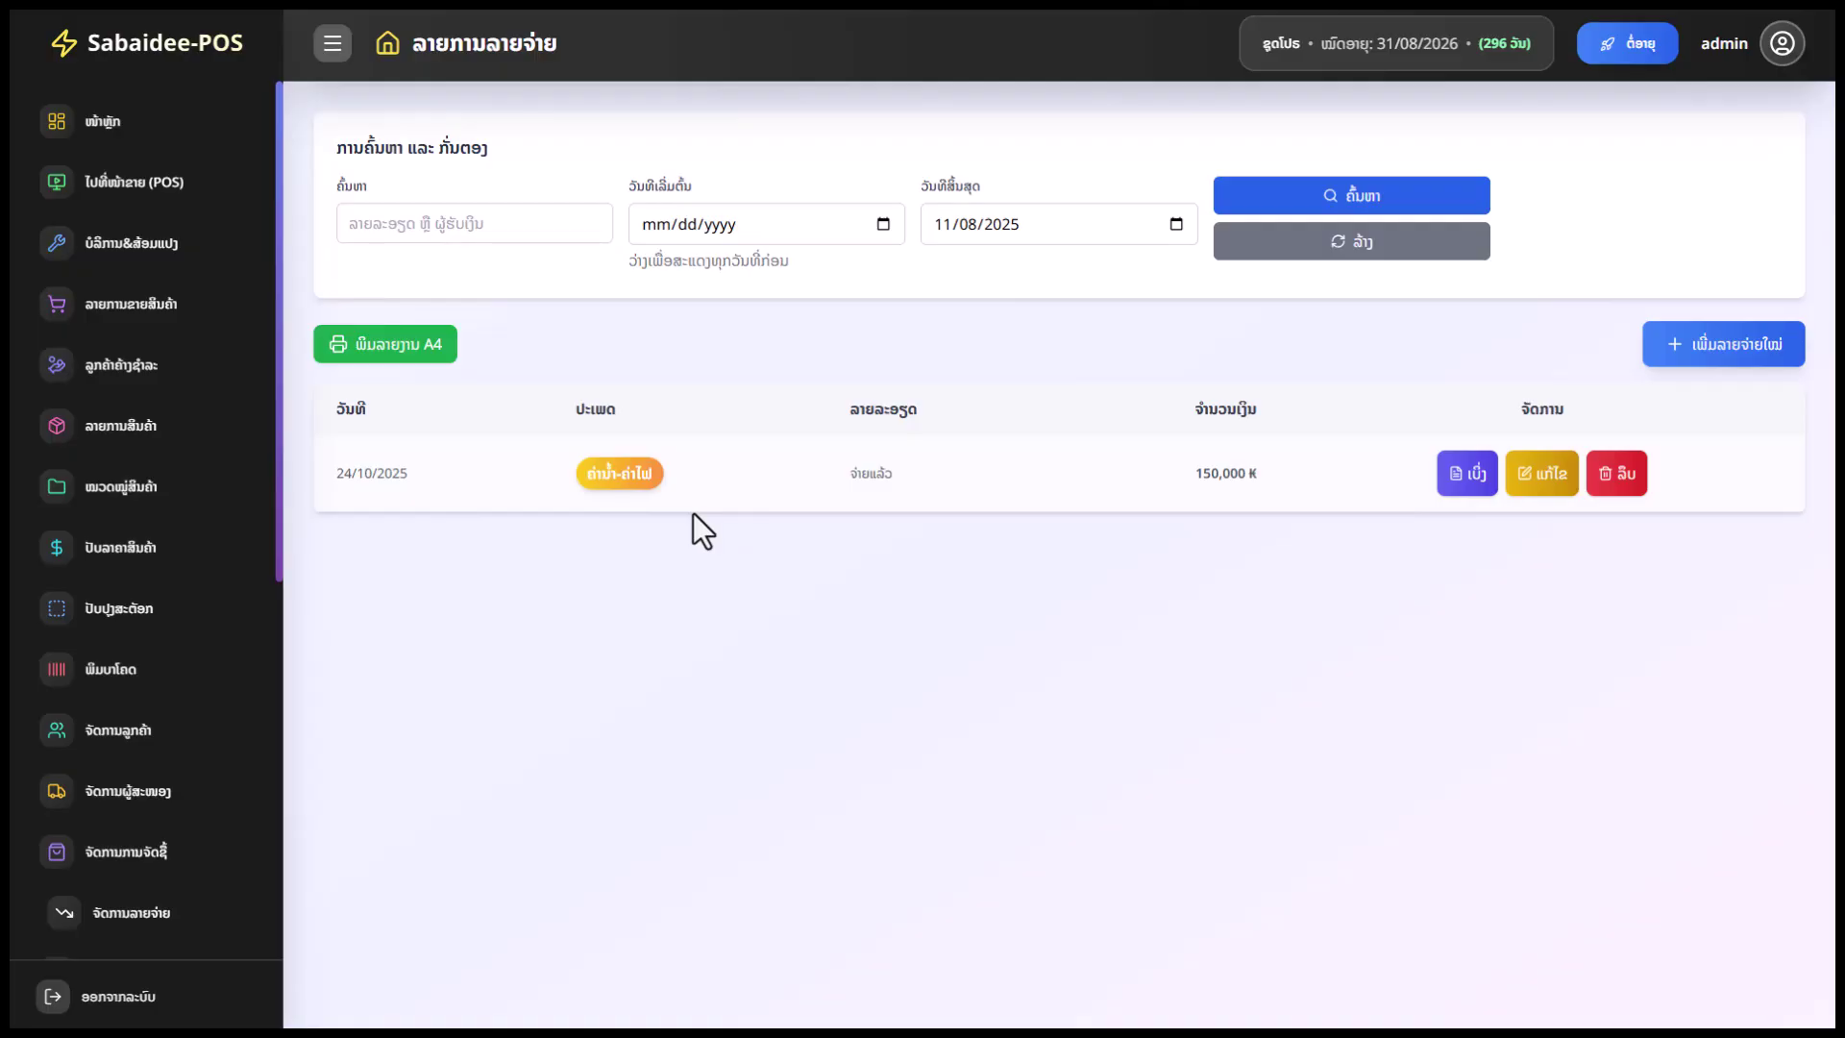
pyautogui.click(1467, 471)
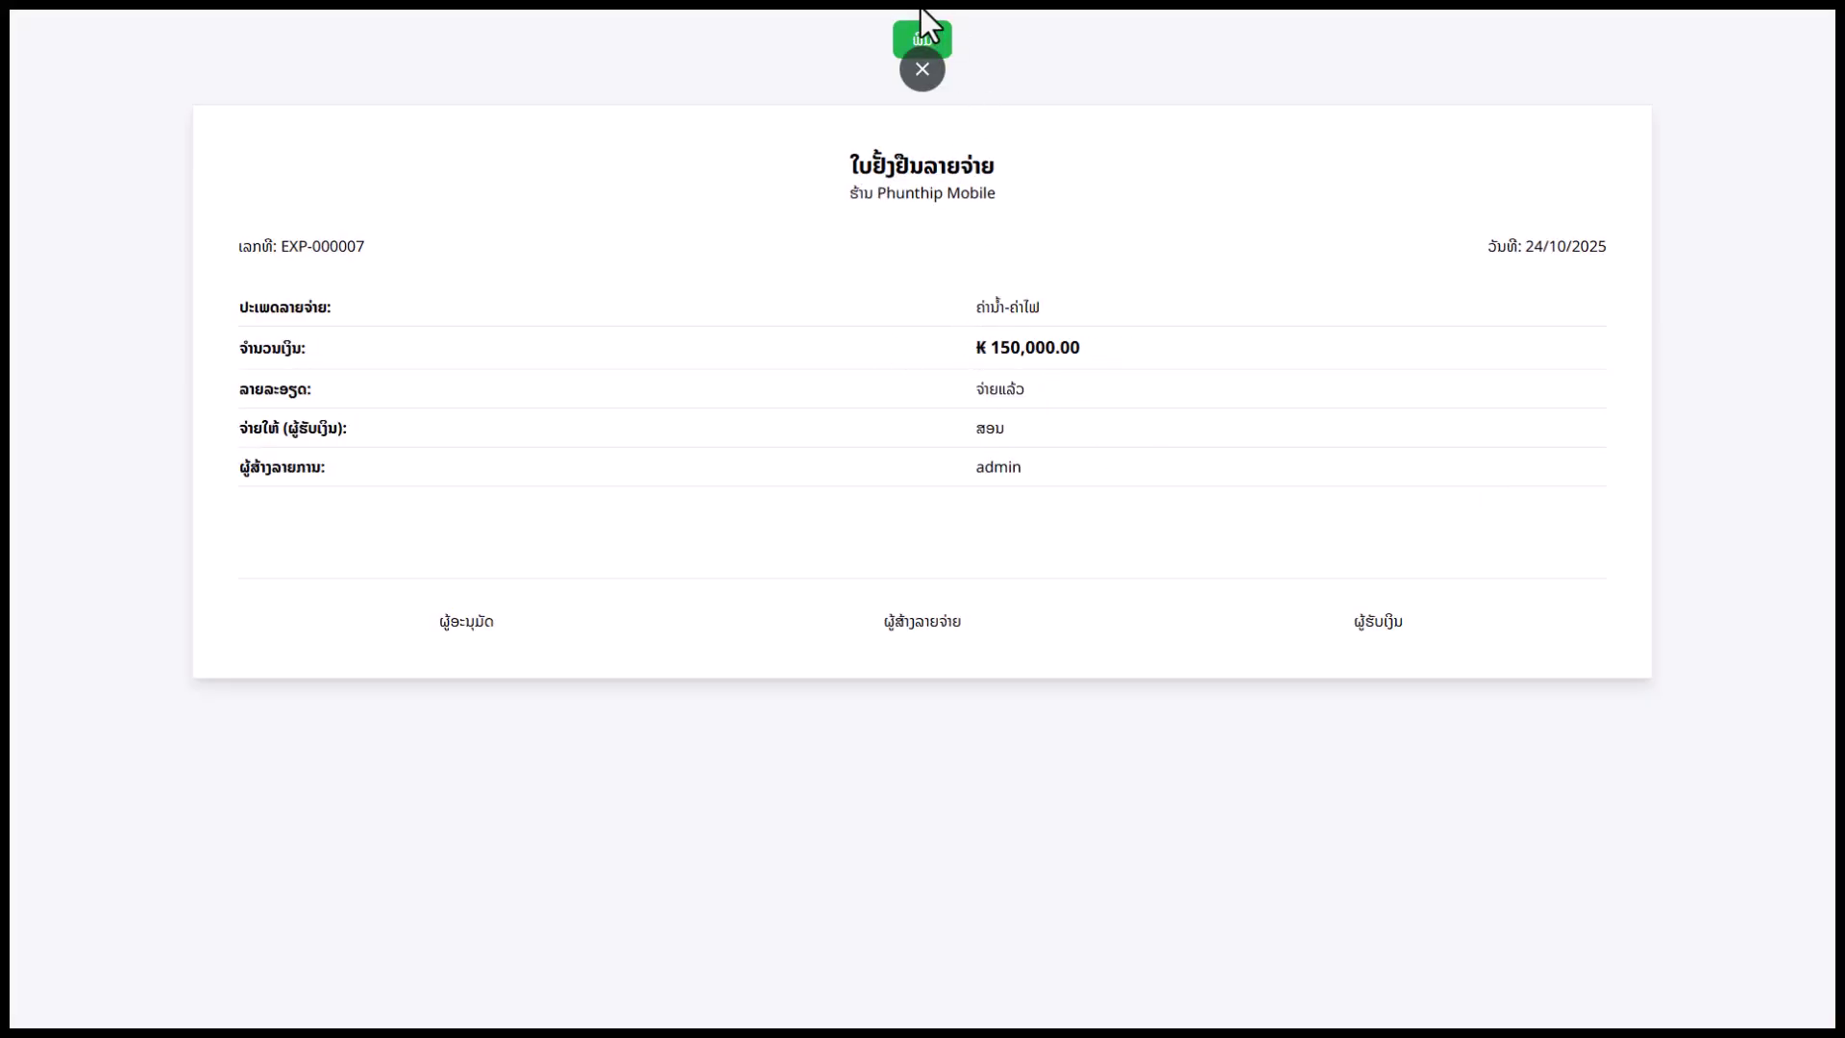
pyautogui.click(923, 66)
pyautogui.click(819, 24)
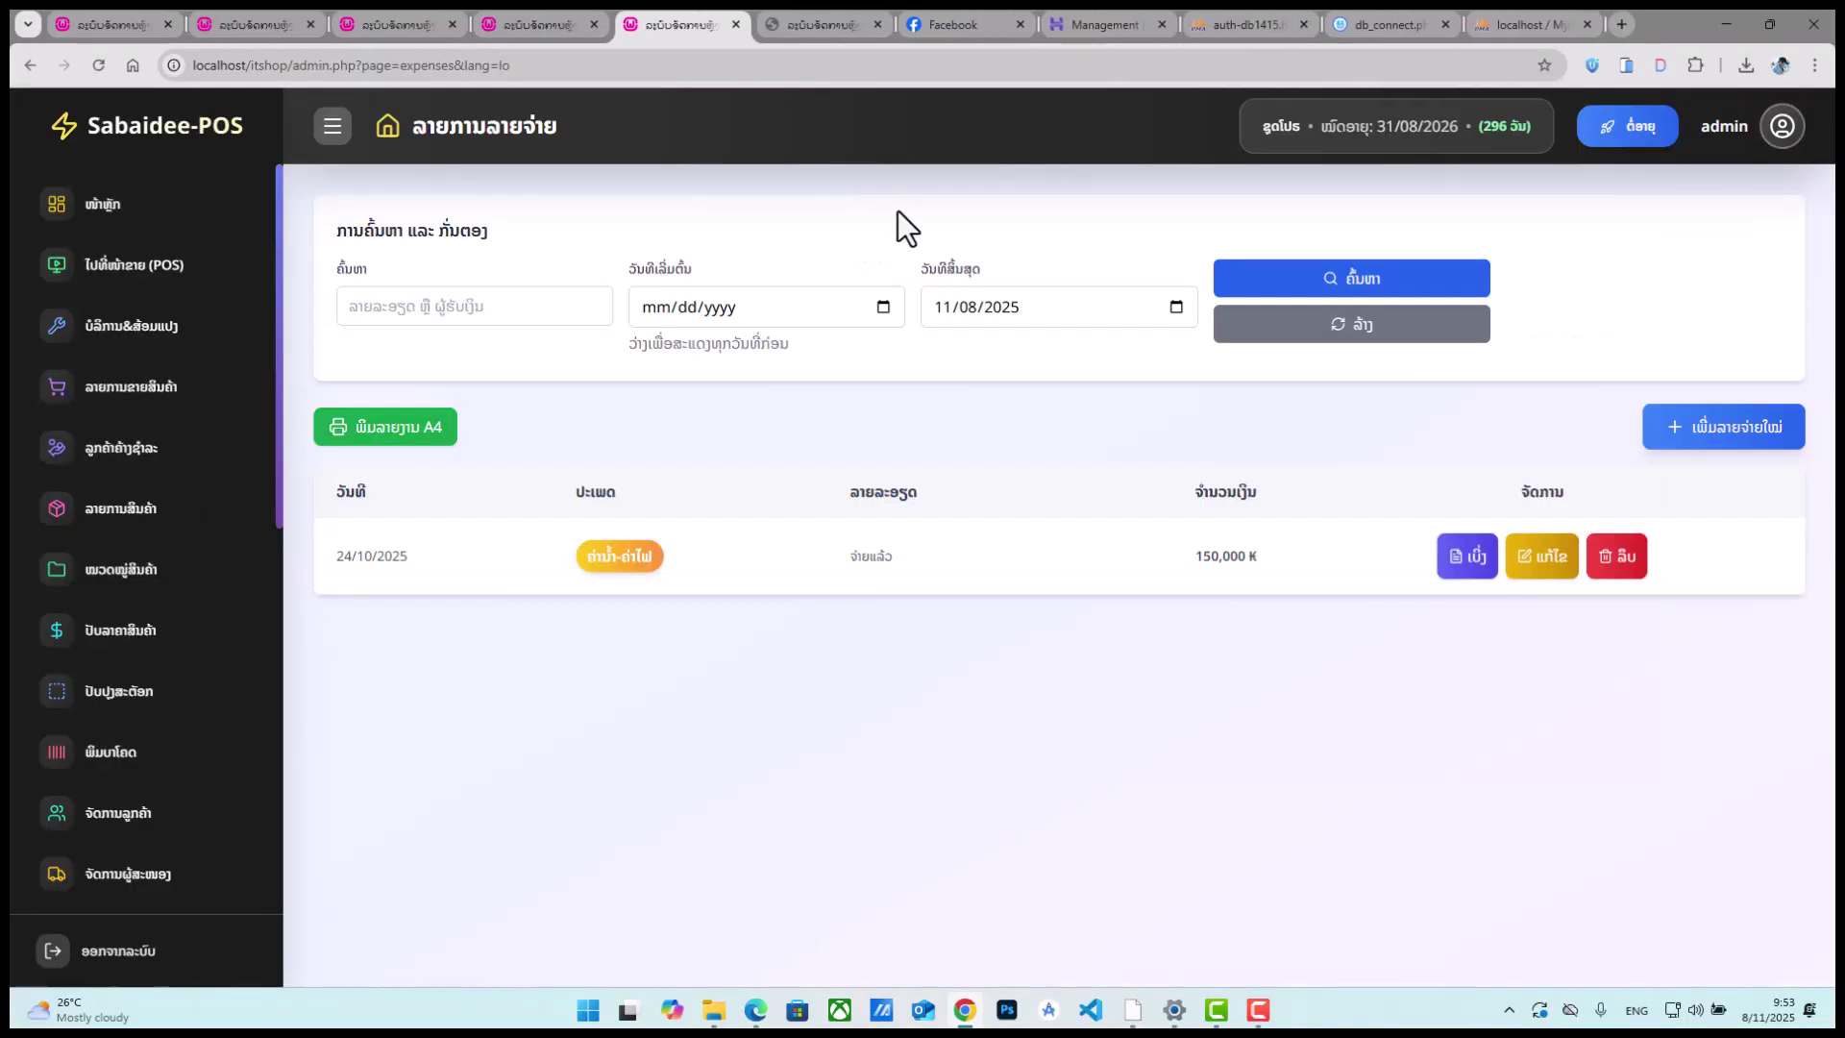
pyautogui.press('F11')
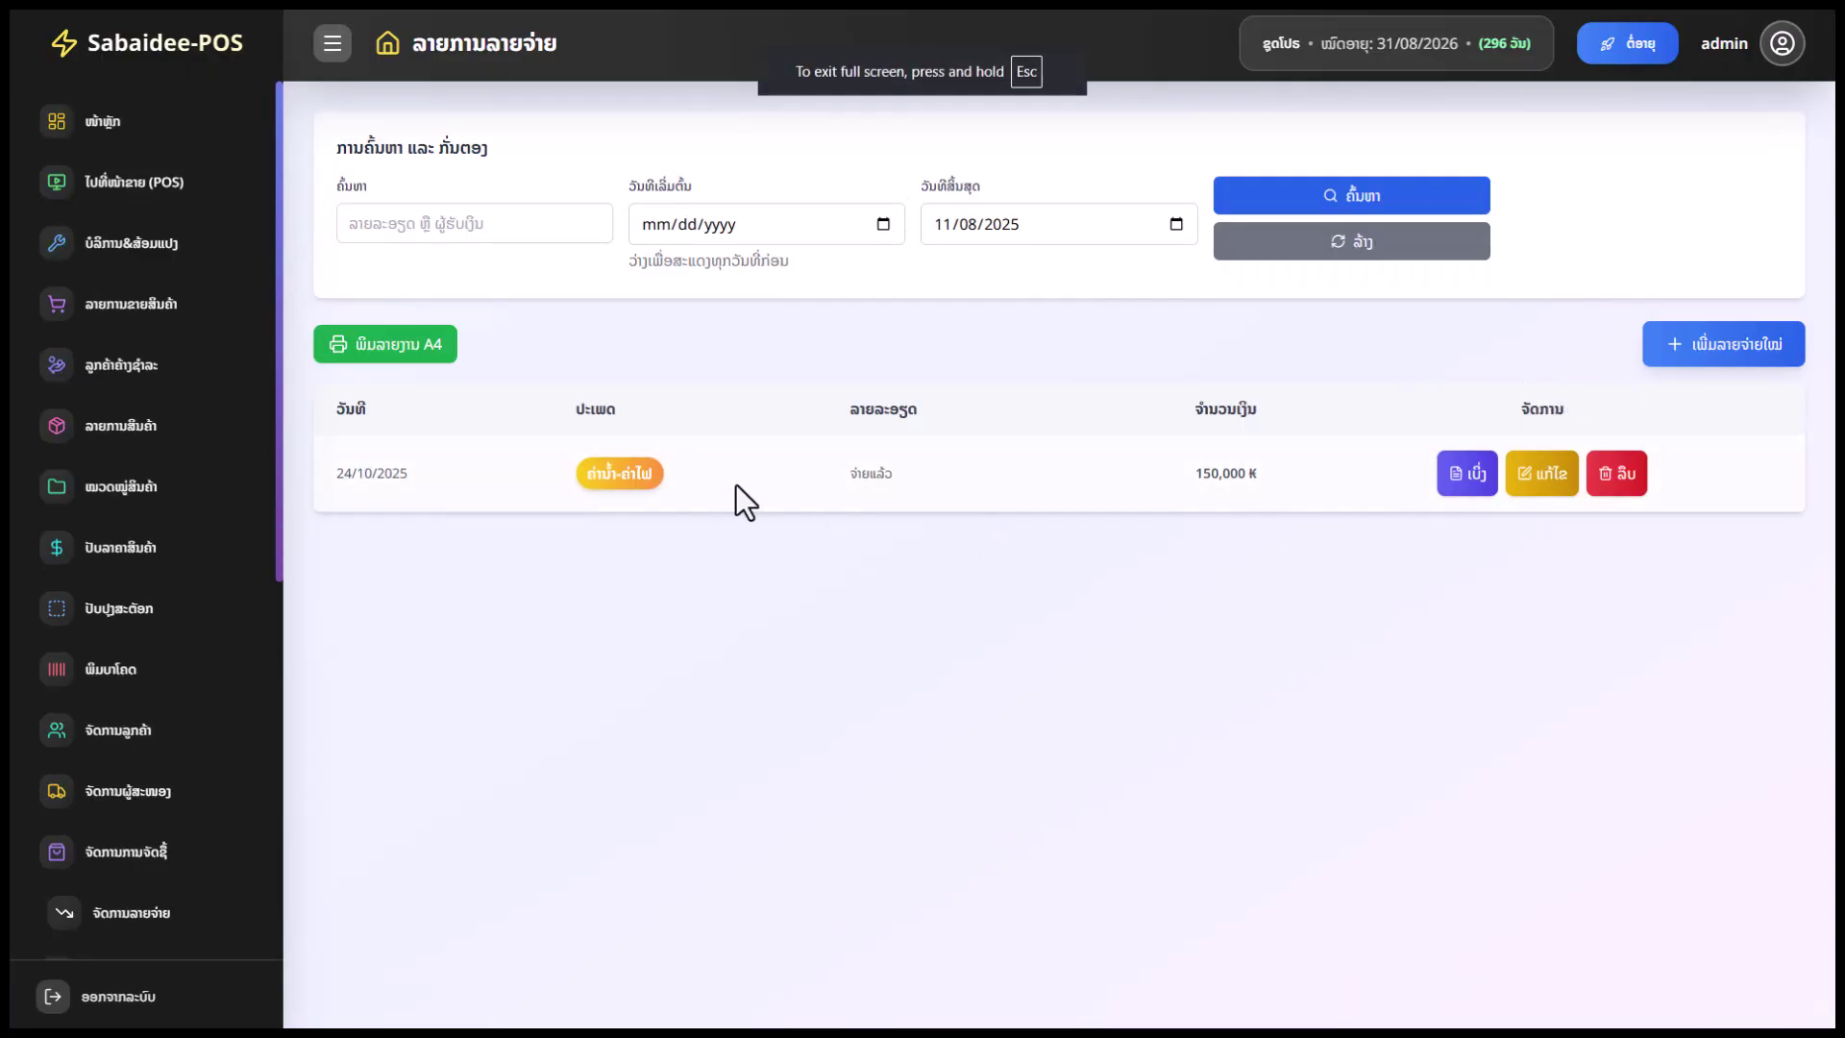
pyautogui.click(1693, 353)
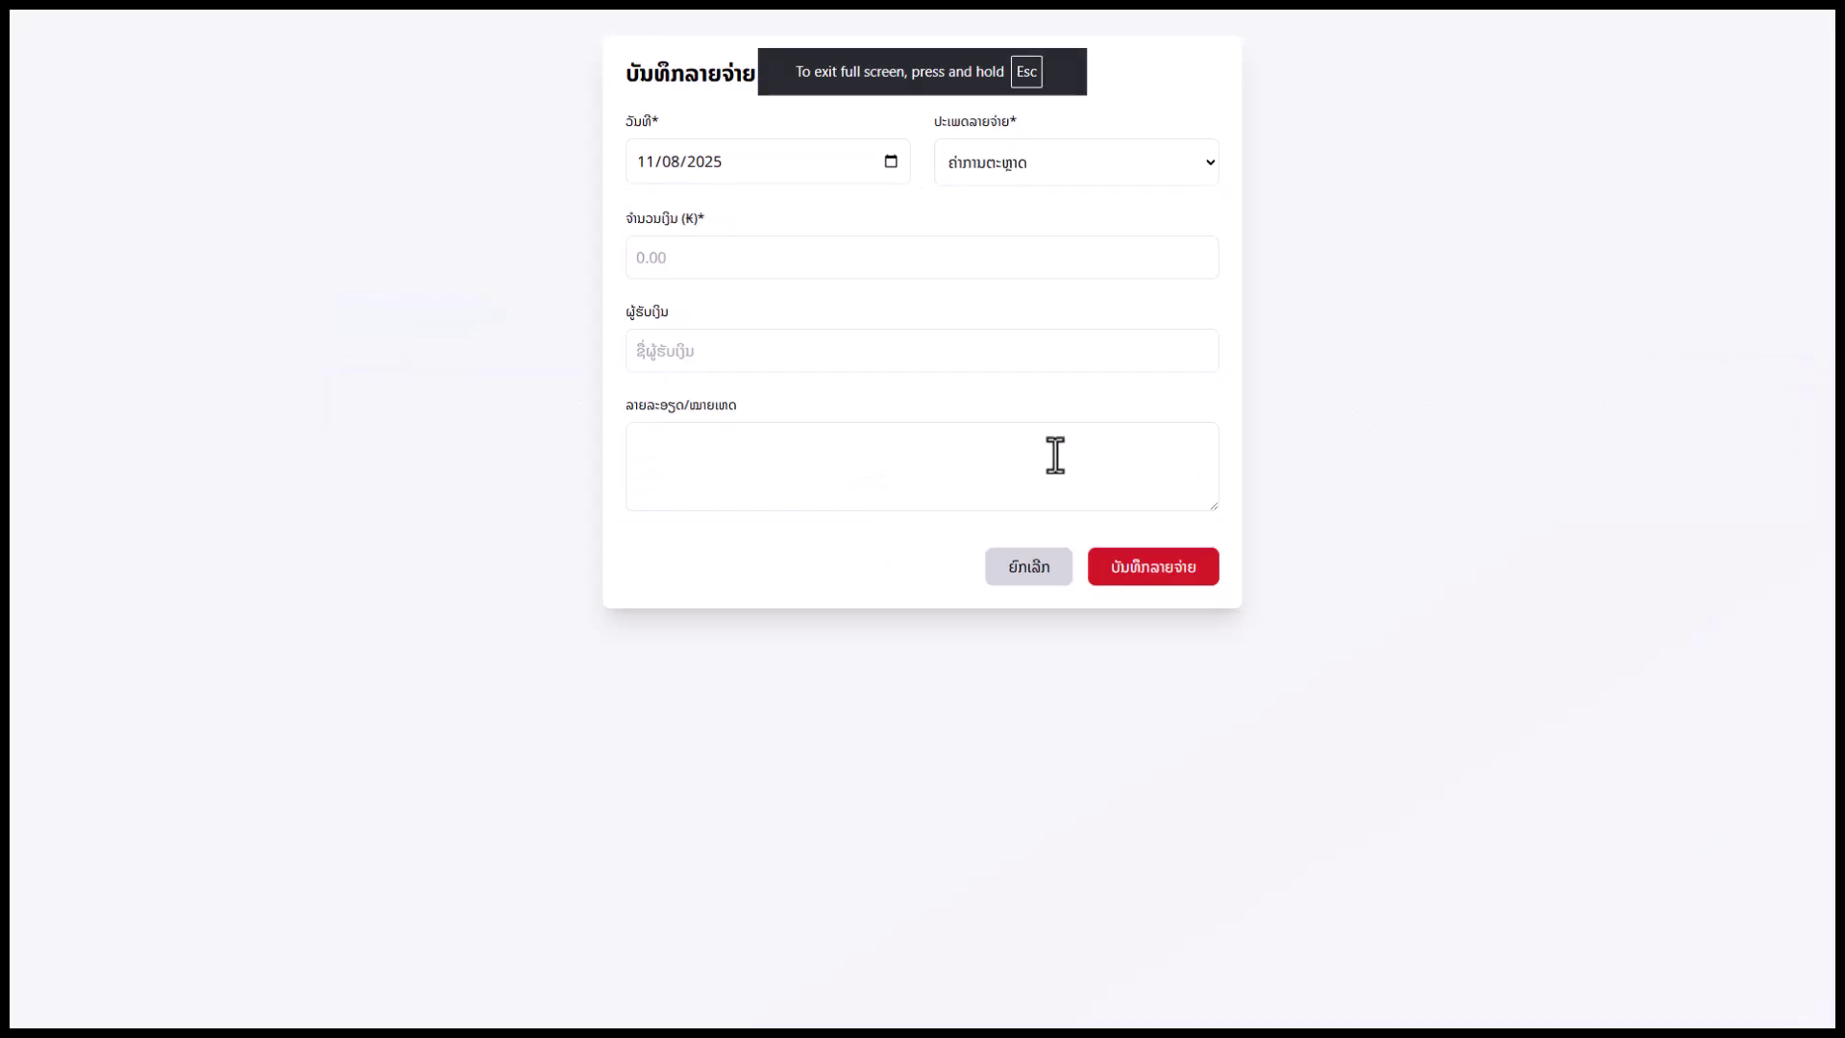
pyautogui.click(1020, 569)
pyautogui.scroll(-6, 60, 846)
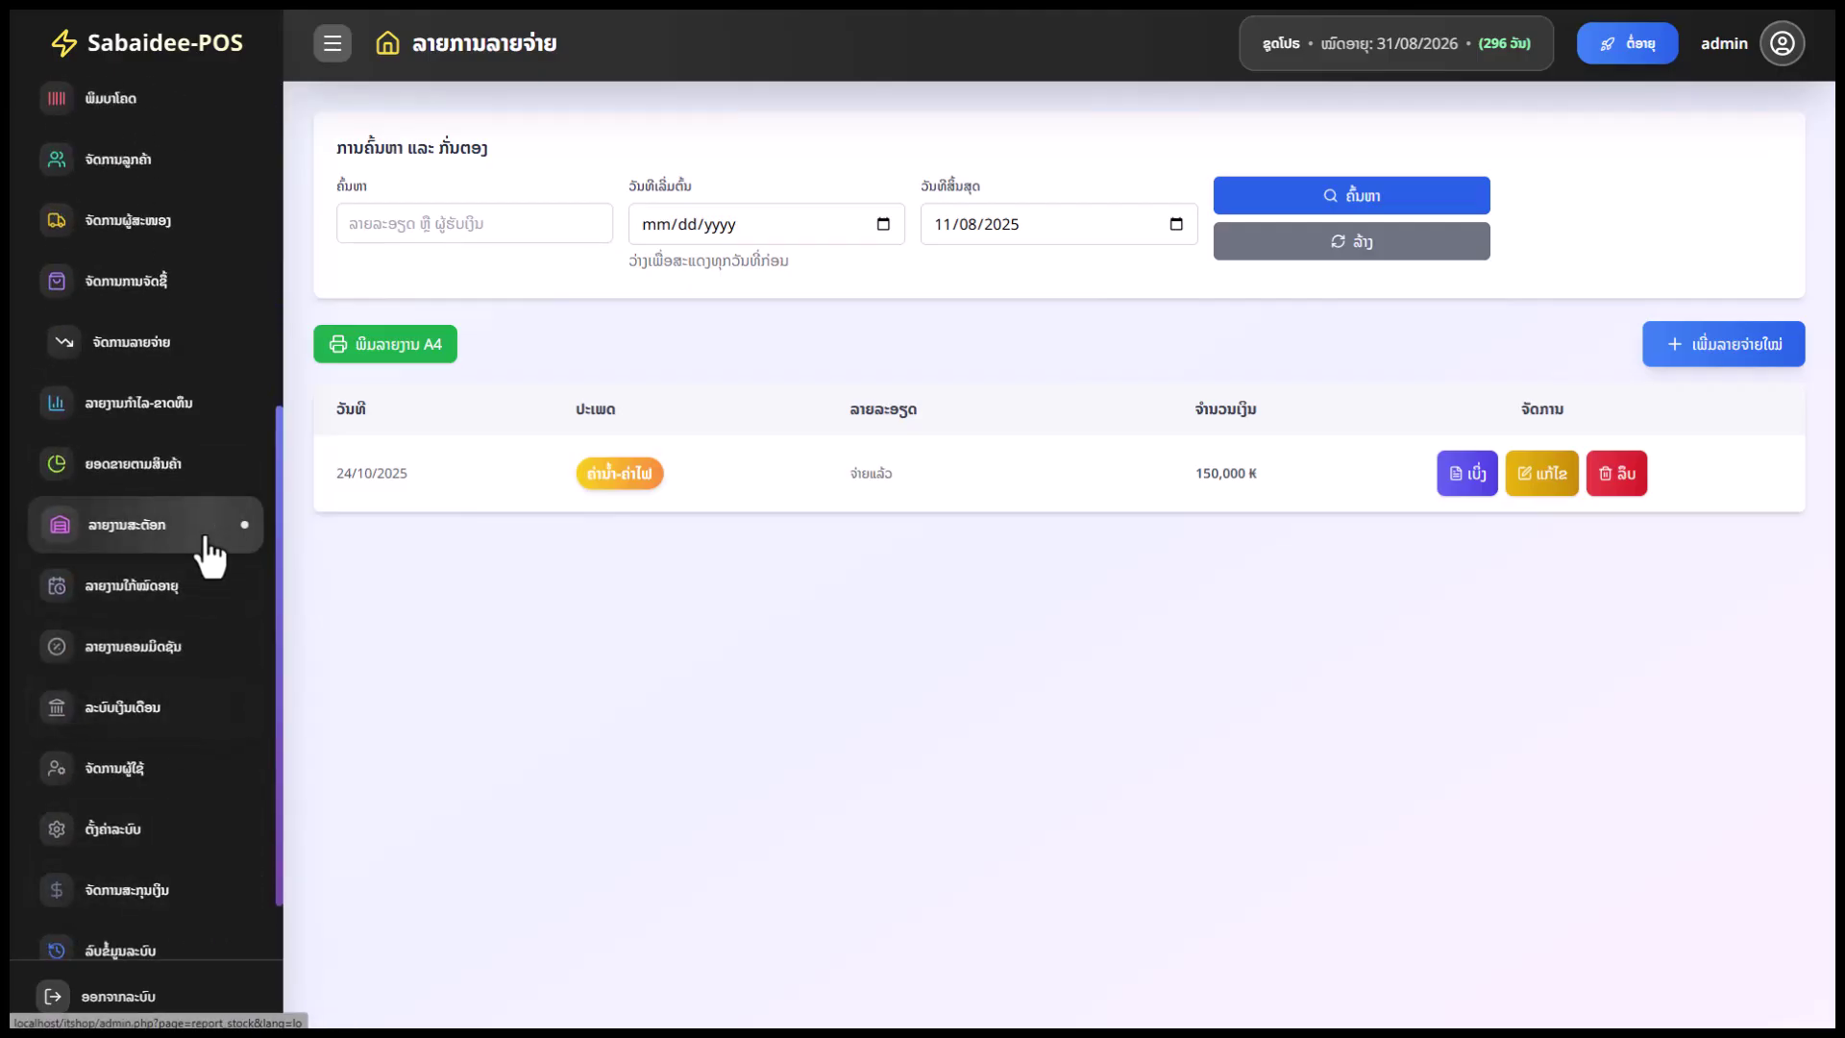
pyautogui.scroll(1, 198, 528)
pyautogui.scroll(1, 182, 552)
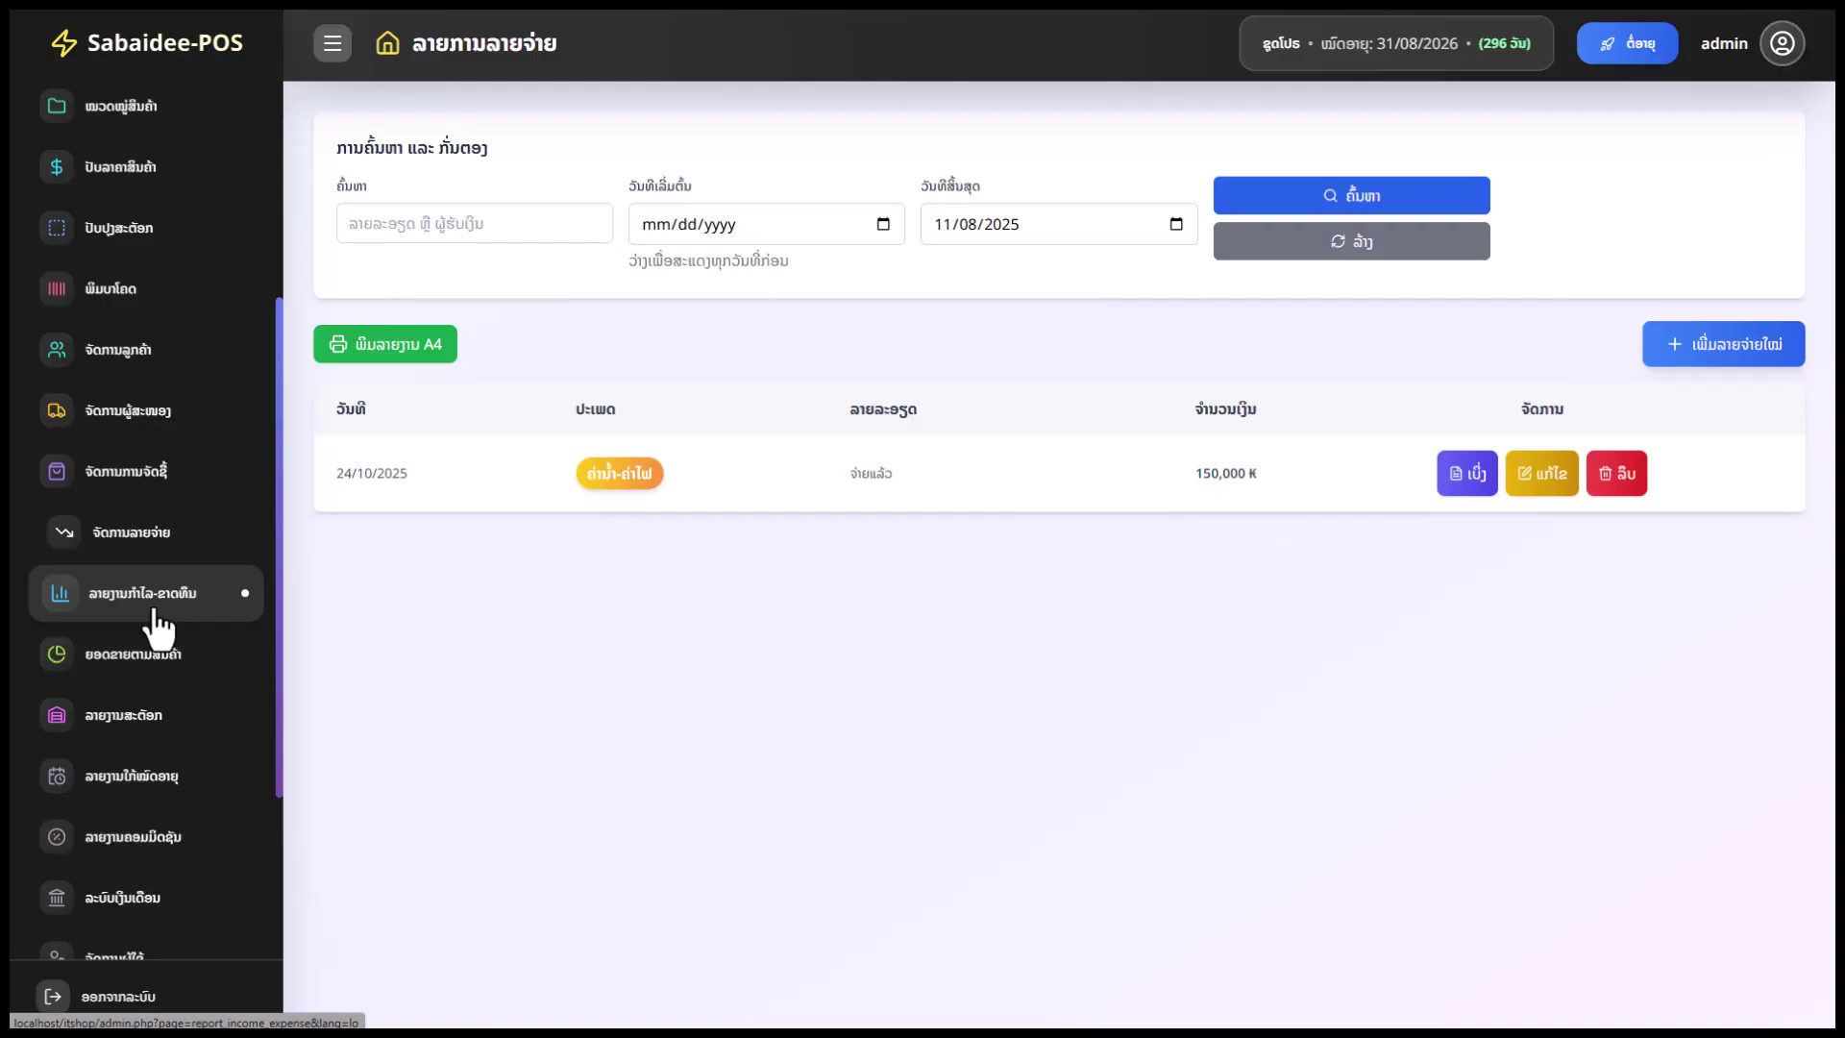
# Open the profit-loss report and limit it to this week, 03/11/2025–09/11/2025
pyautogui.click(170, 593)
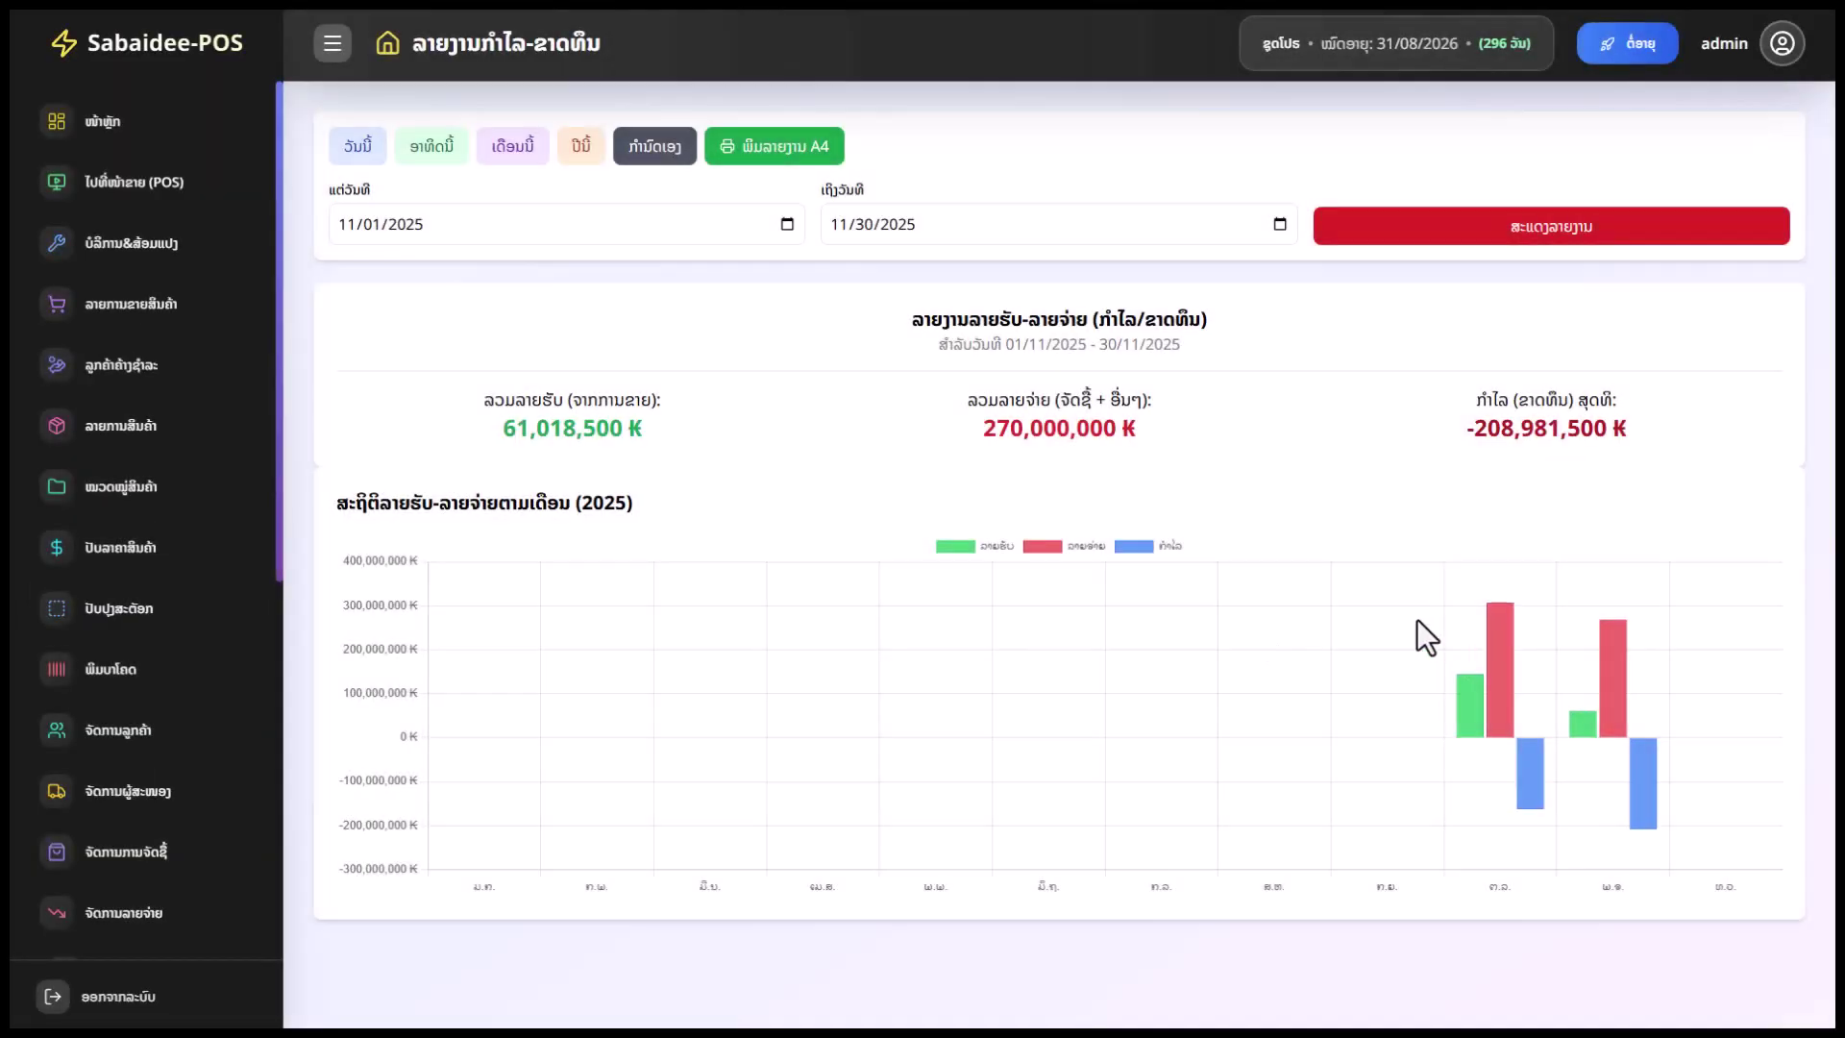
pyautogui.click(432, 153)
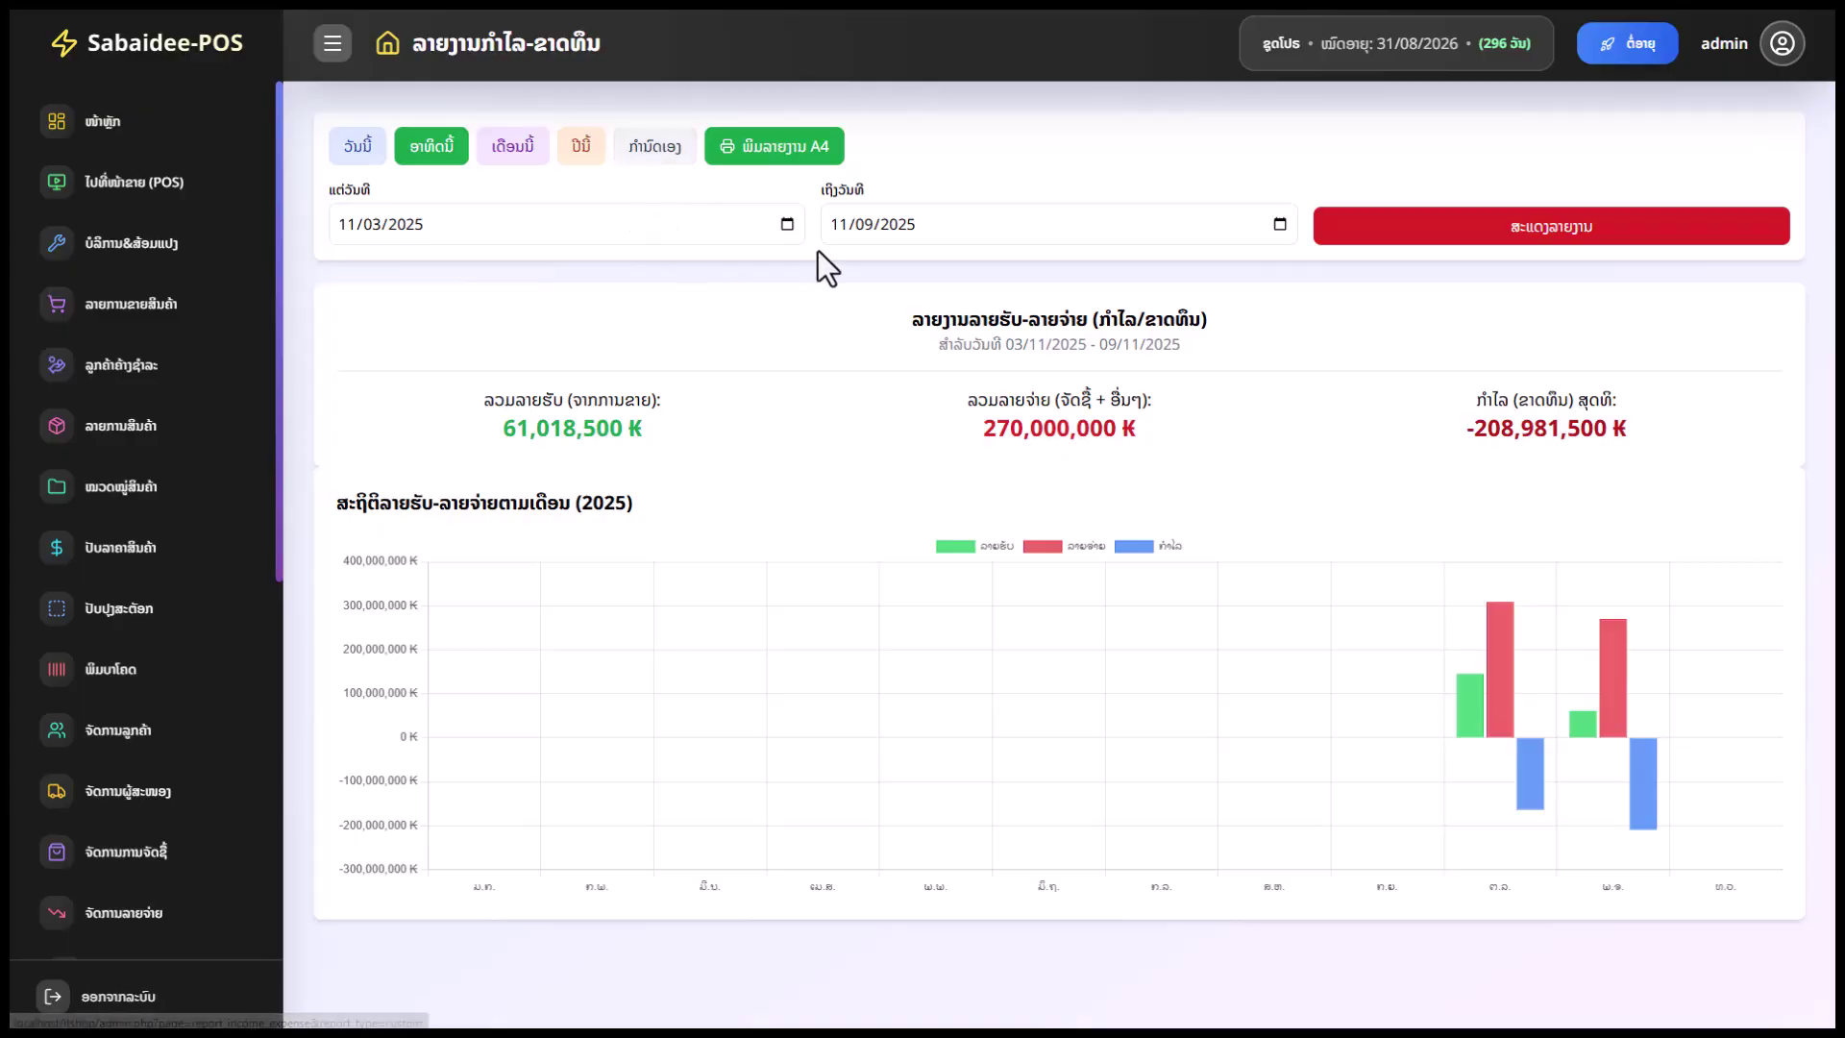
pyautogui.click(786, 227)
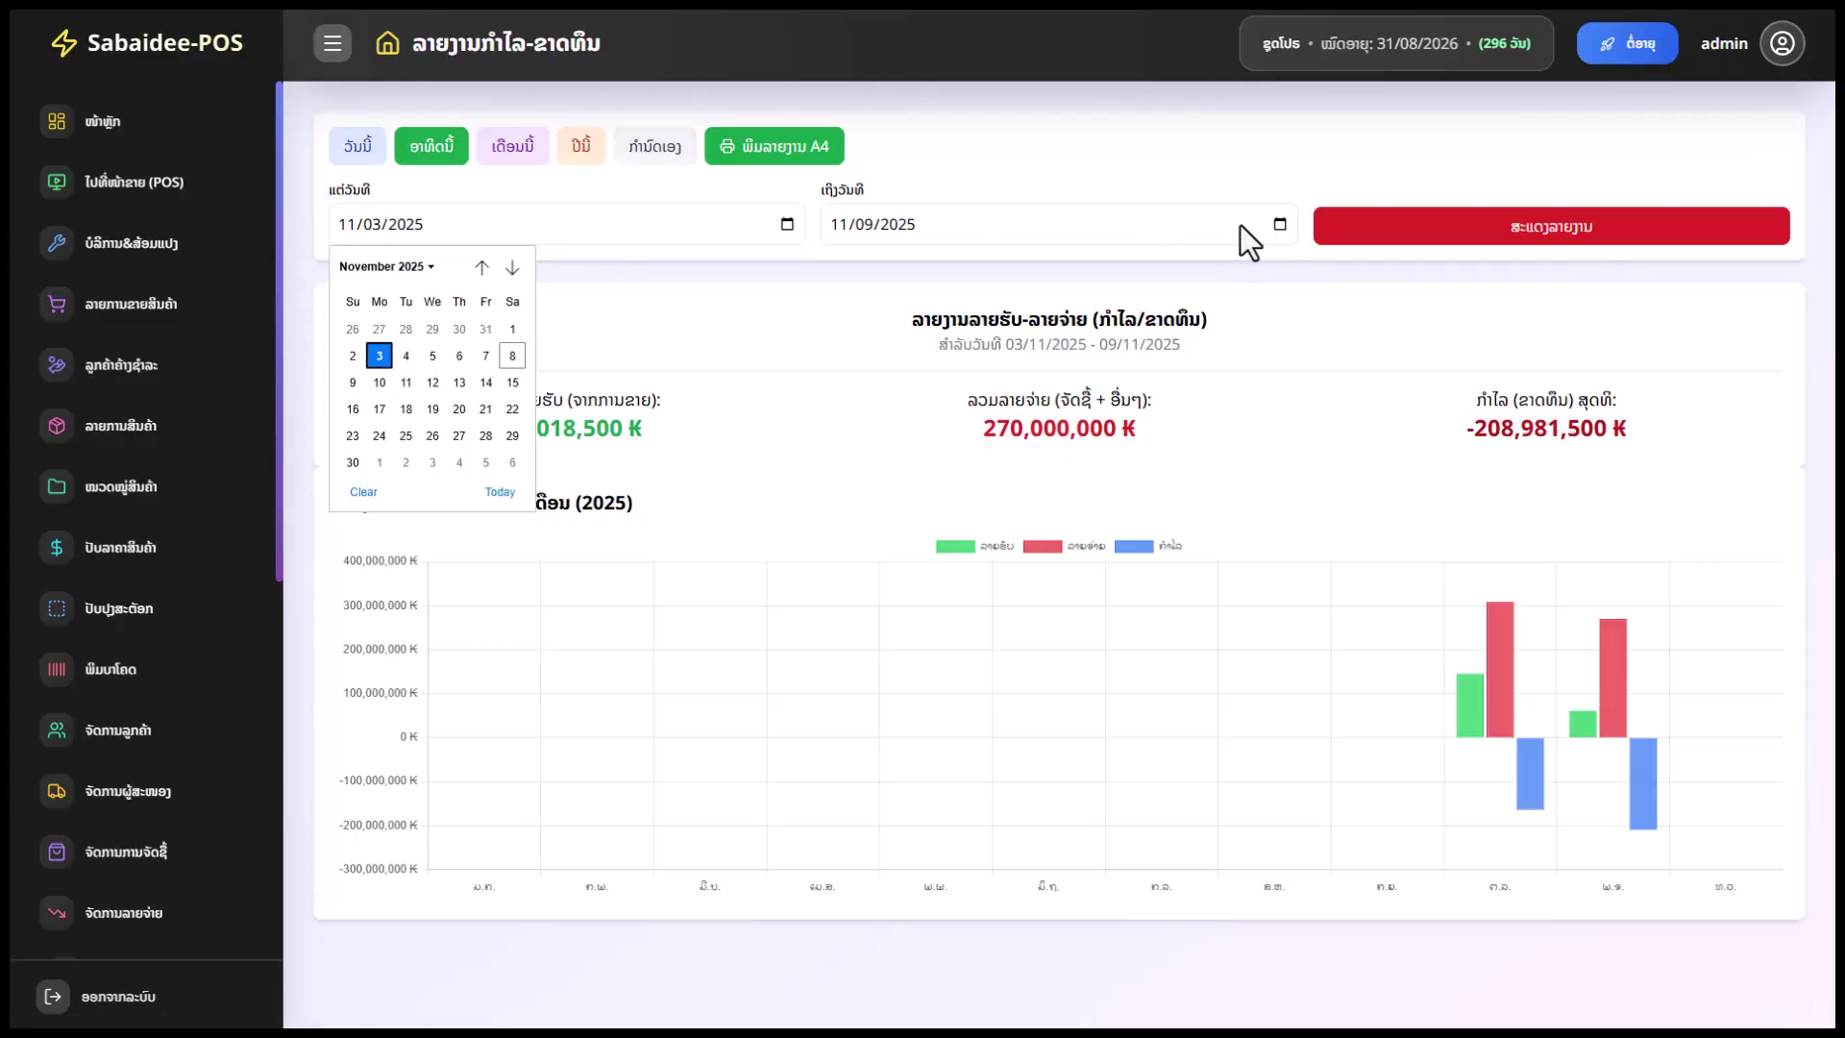
pyautogui.click(1279, 225)
pyautogui.press('Escape')
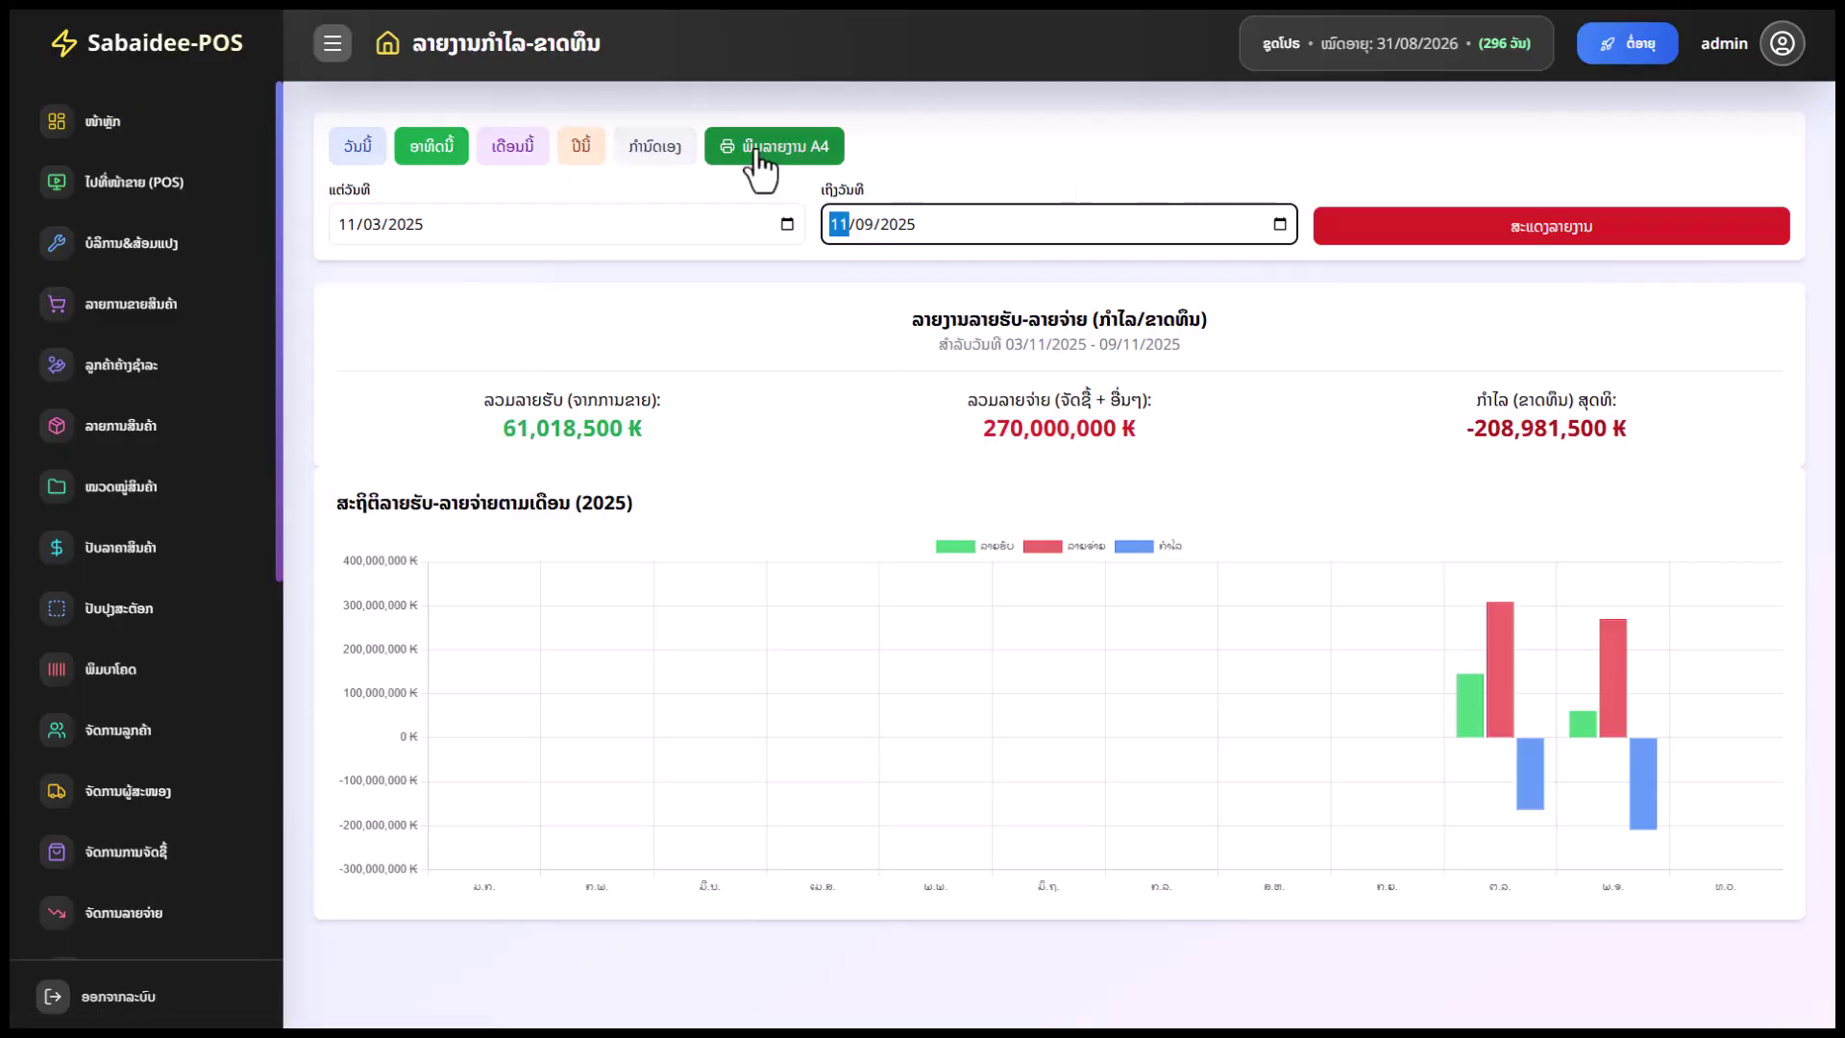
# Review the totals: 61,018,500 ₭ income, 270,000,000 ₭ expenses, -208,981,500 ₭ net
pyautogui.moveTo(644, 428); pyautogui.dragTo(503, 429)
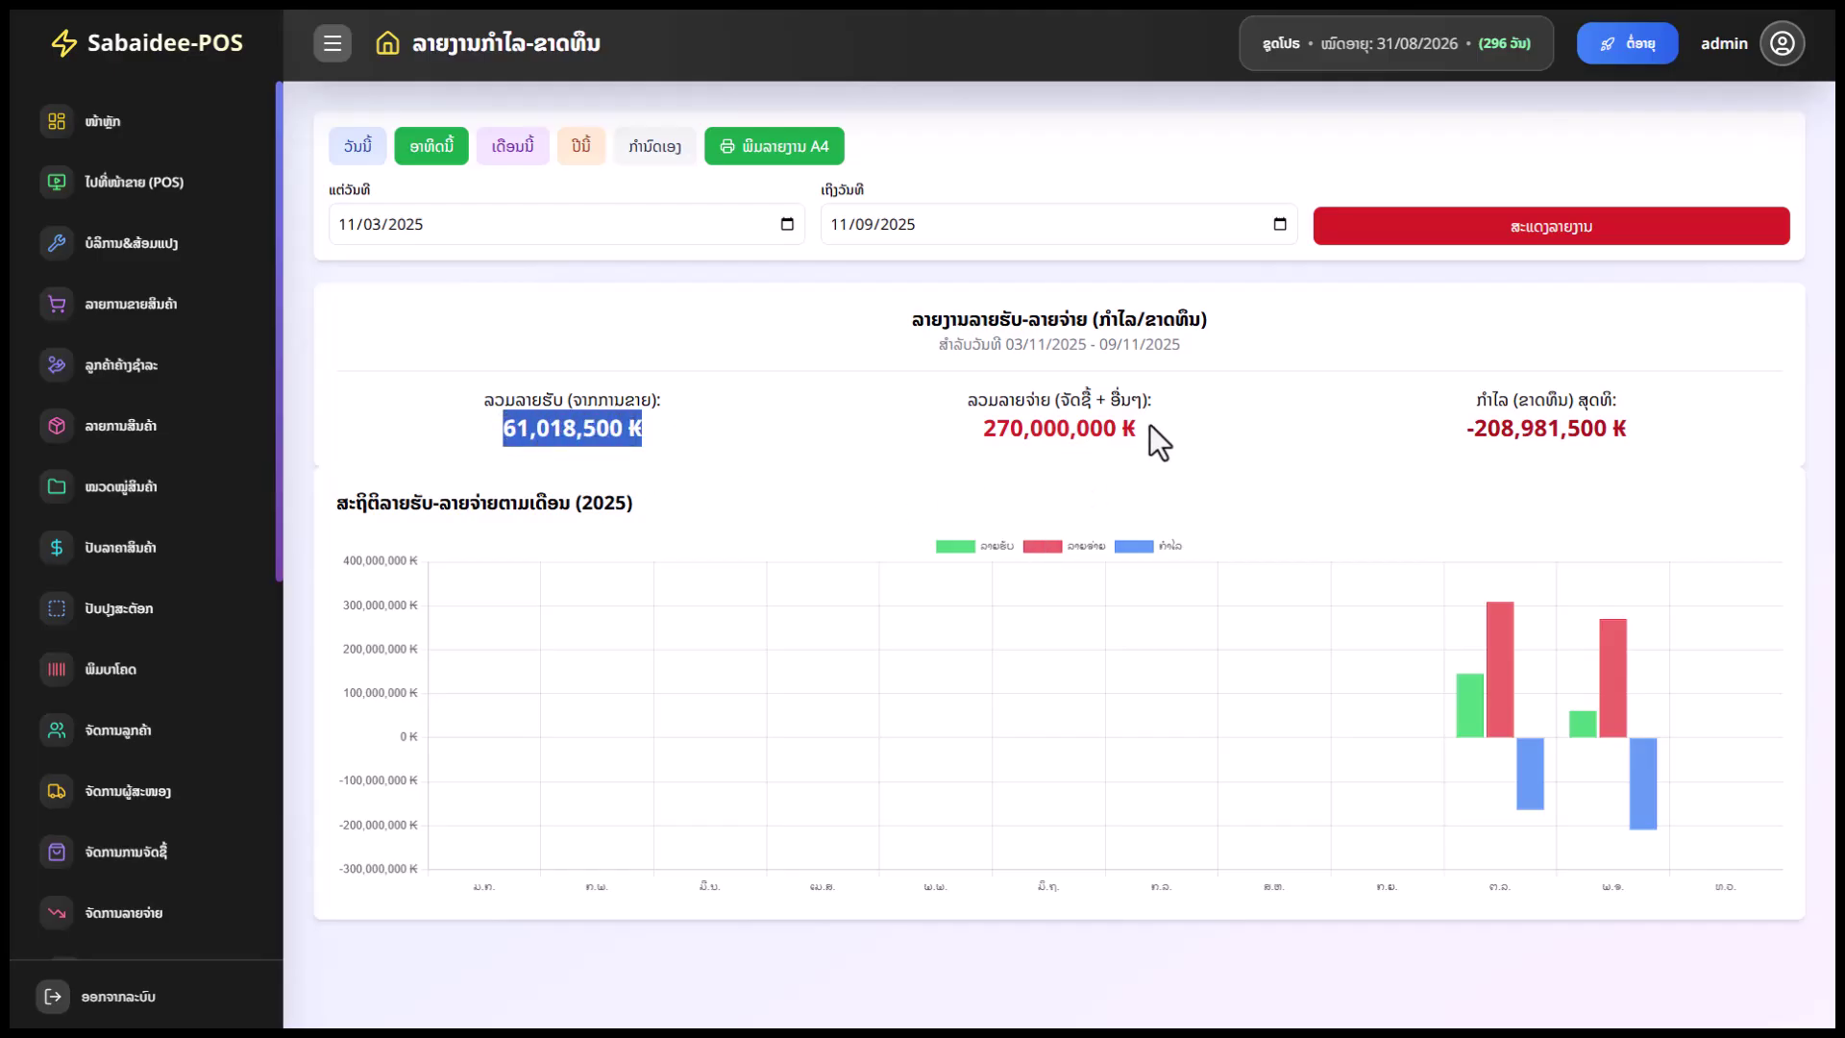
pyautogui.click(1092, 400)
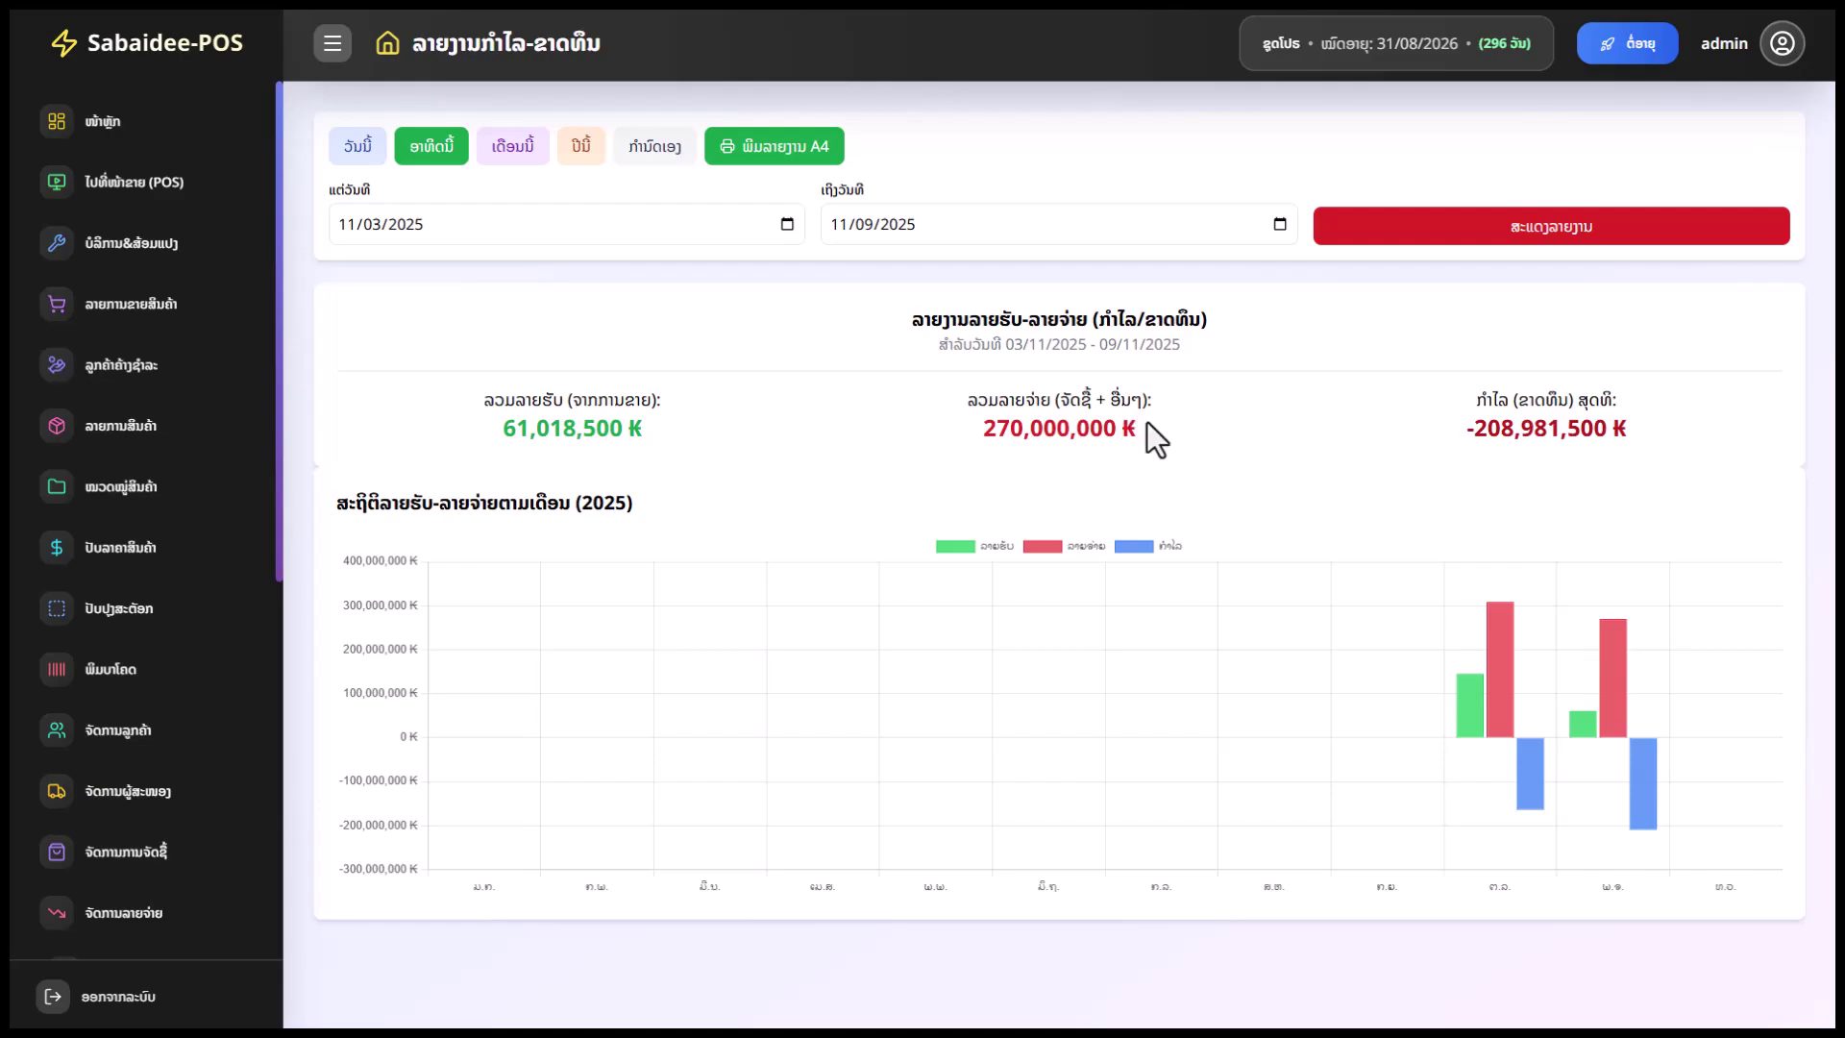
pyautogui.moveTo(1657, 428); pyautogui.dragTo(1470, 447)
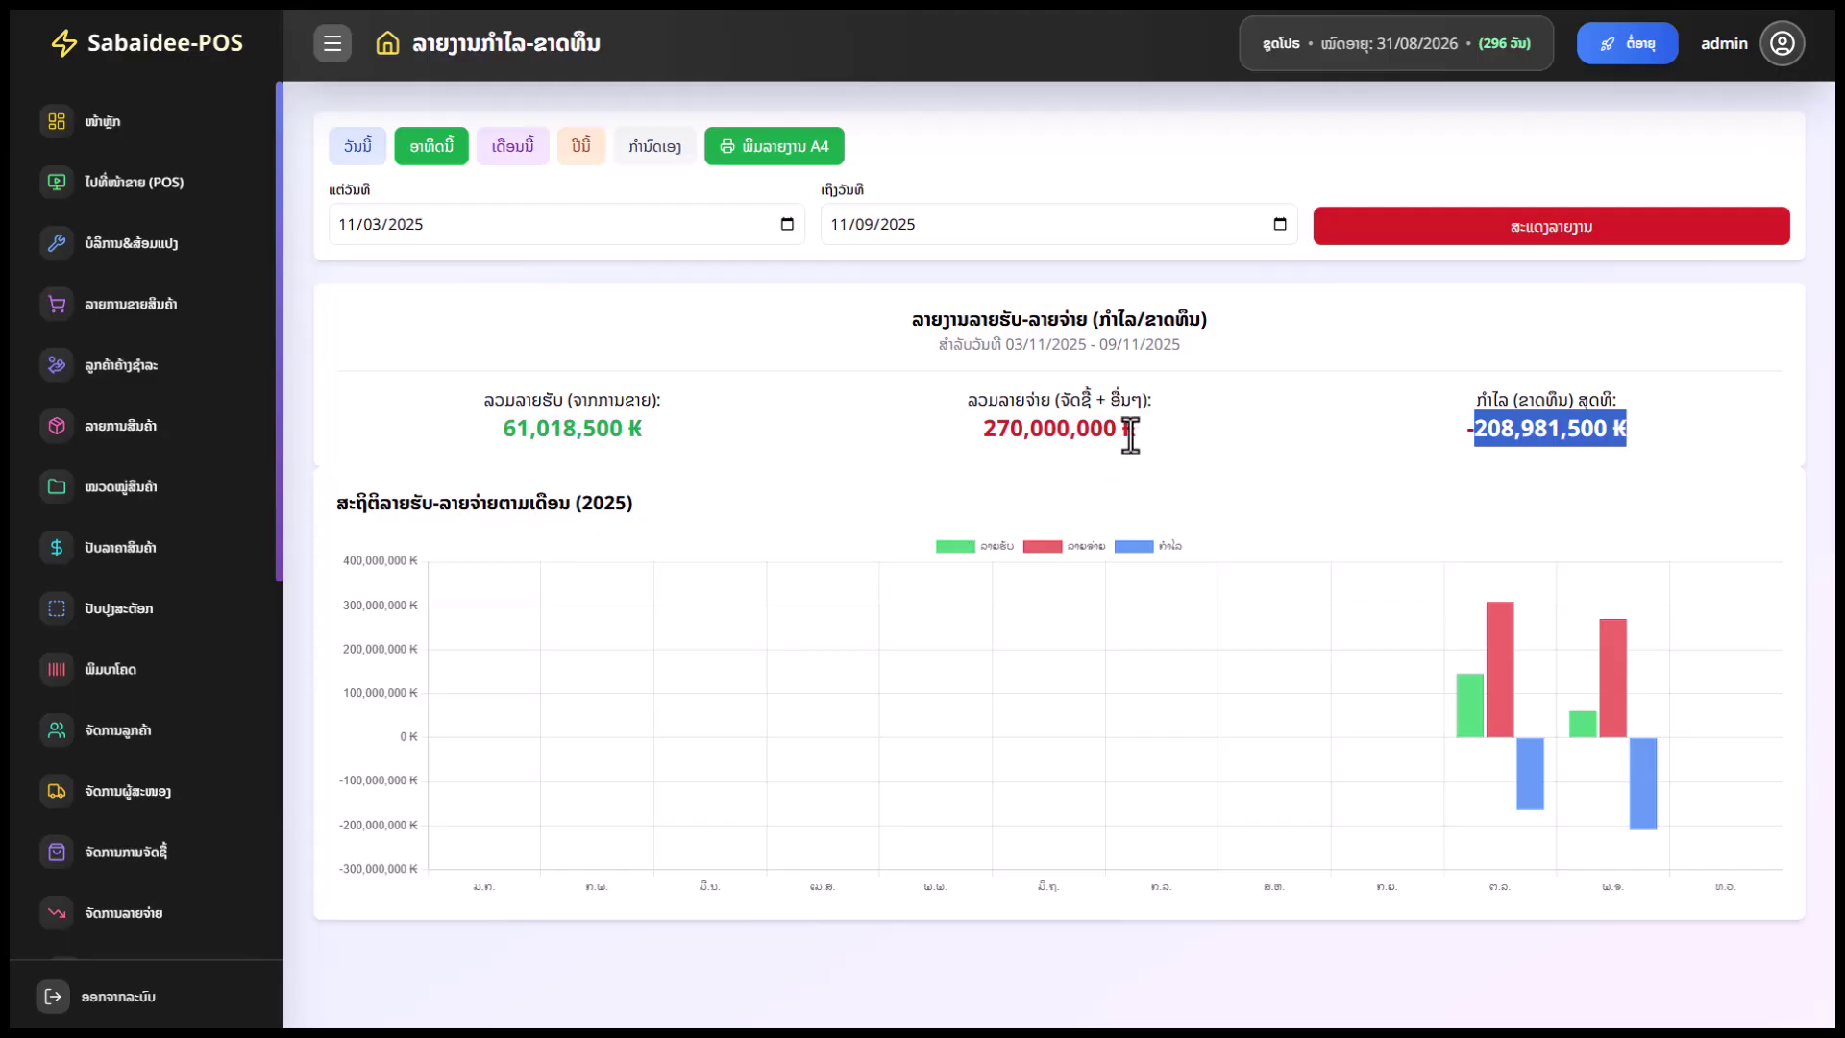
pyautogui.moveTo(1130, 435); pyautogui.dragTo(980, 430)
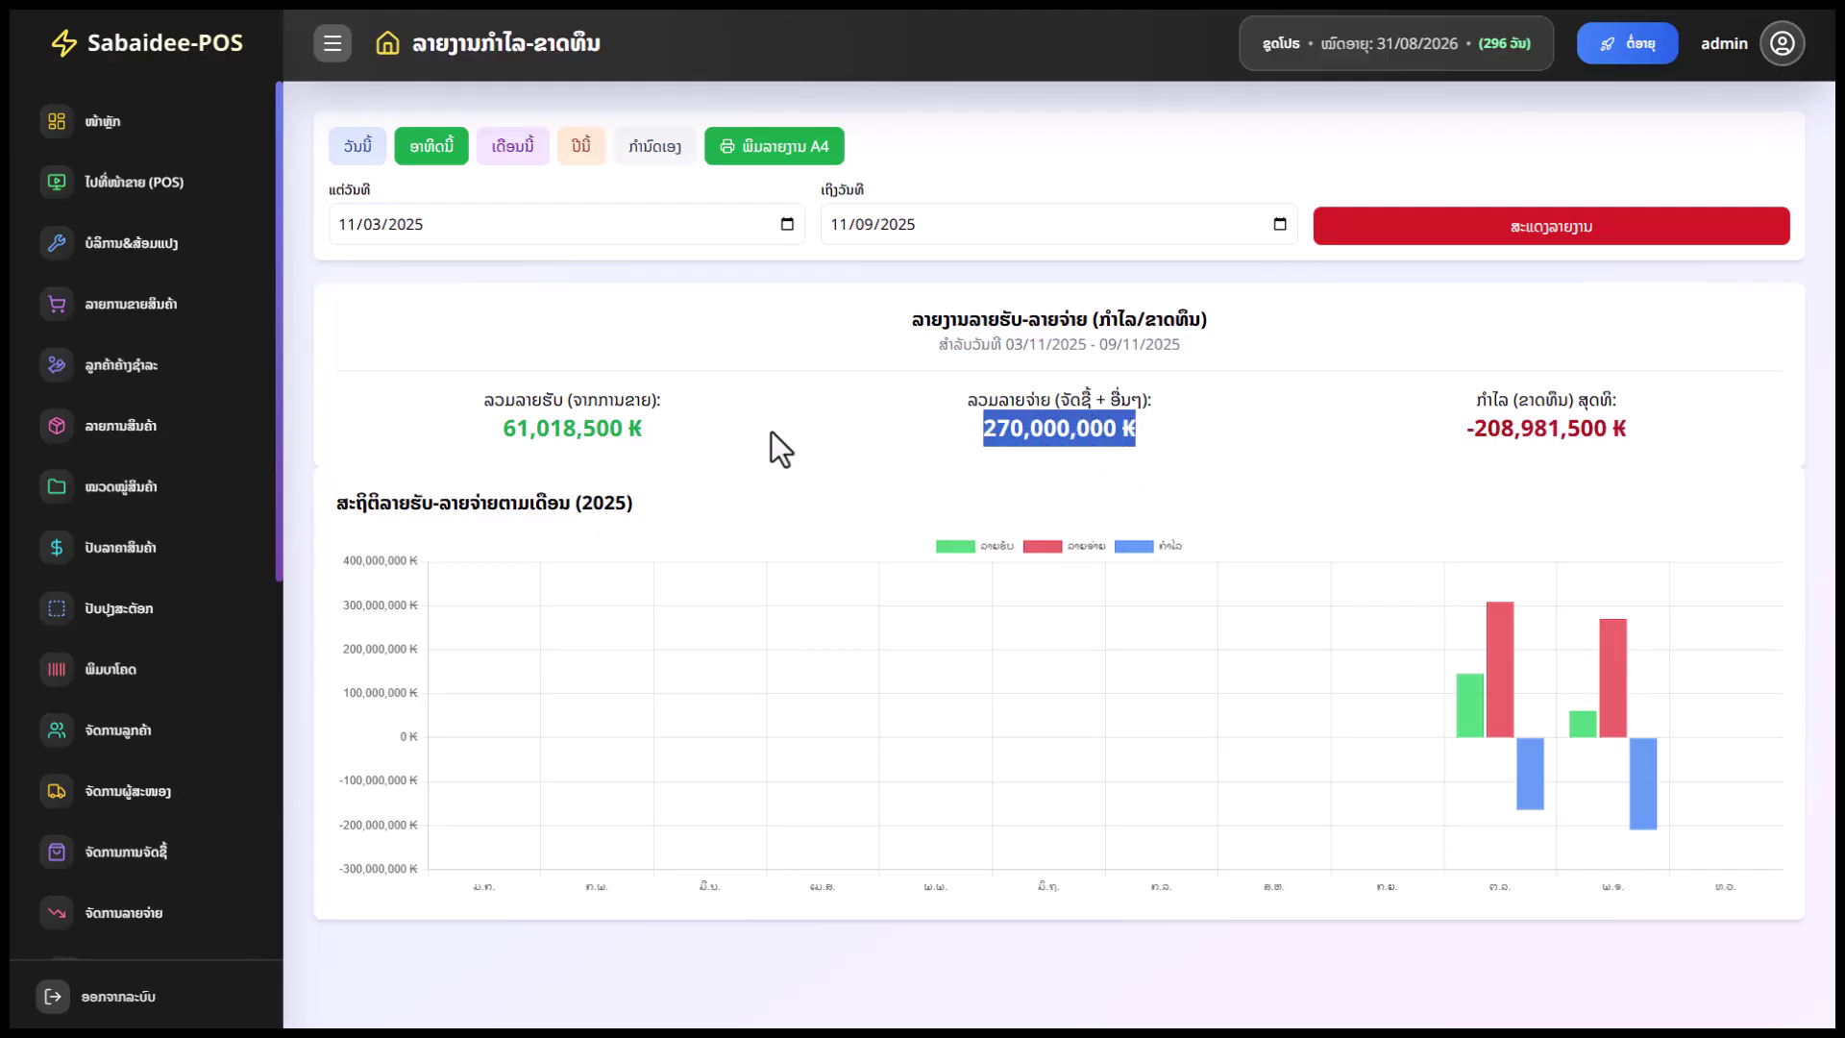
pyautogui.moveTo(649, 433); pyautogui.dragTo(500, 434)
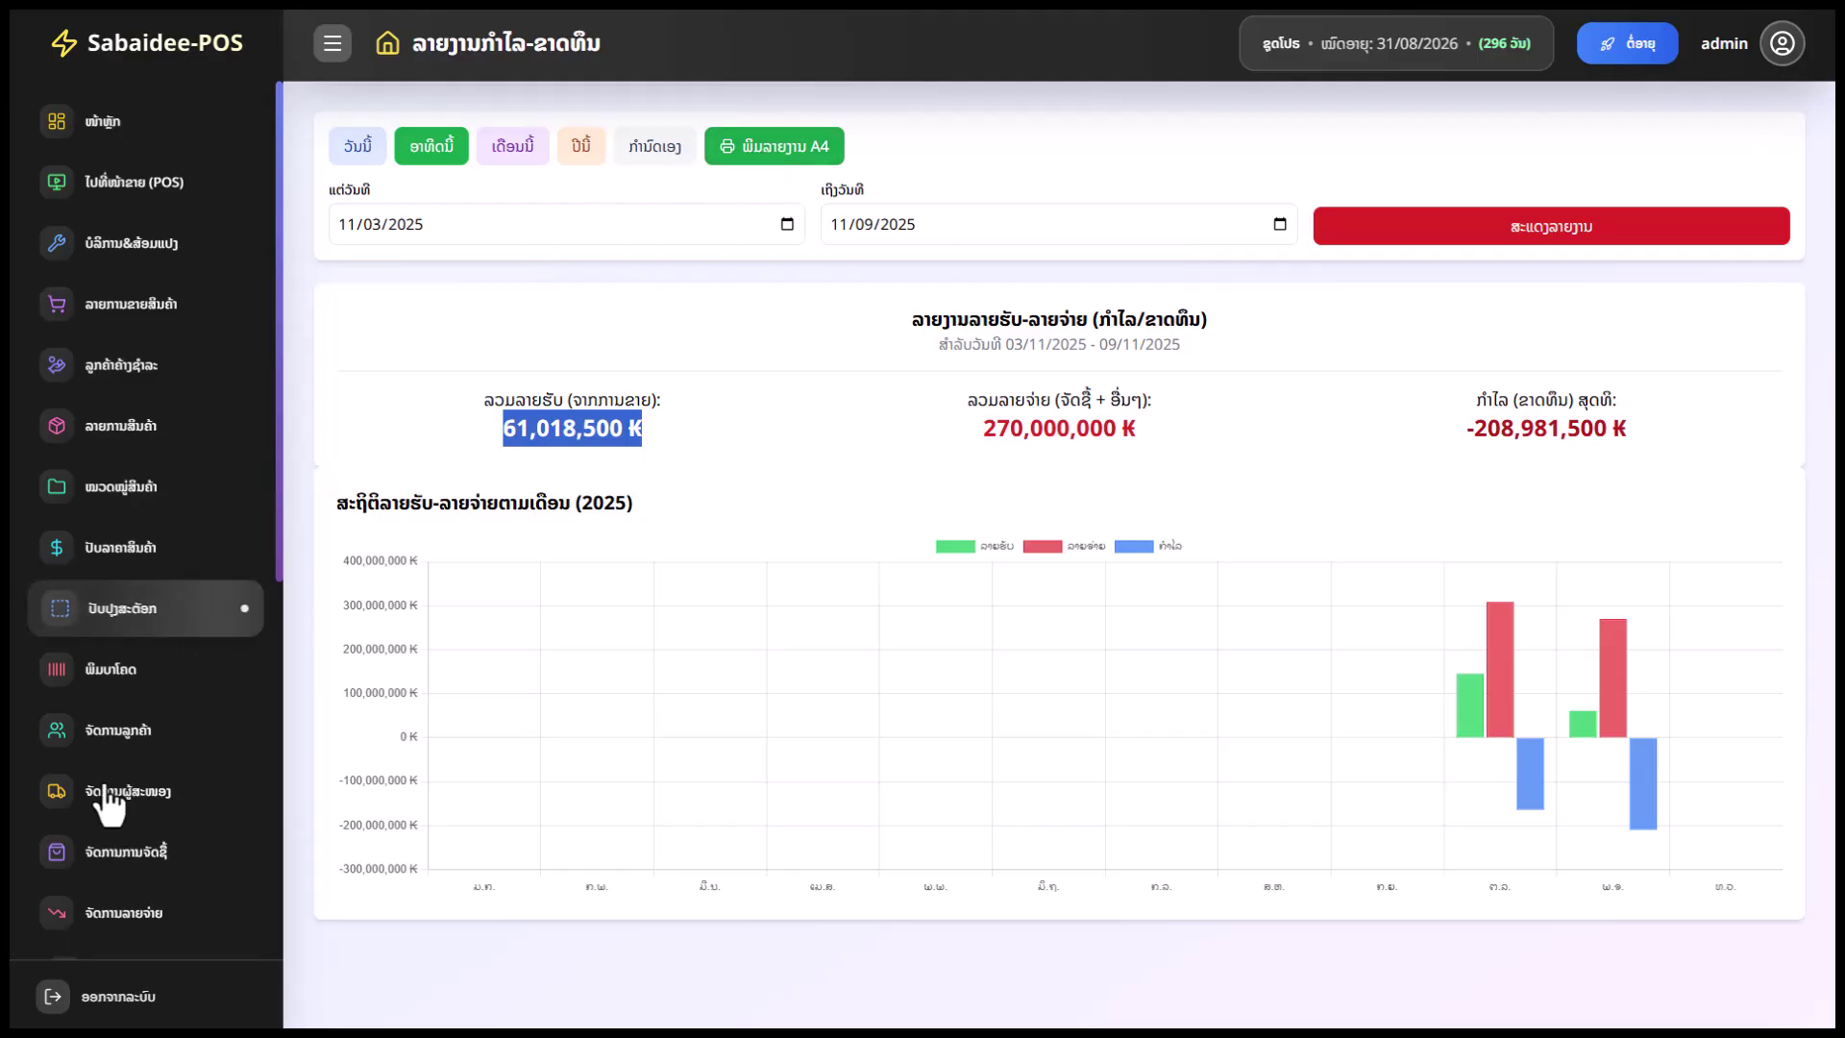
pyautogui.scroll(-7, 106, 803)
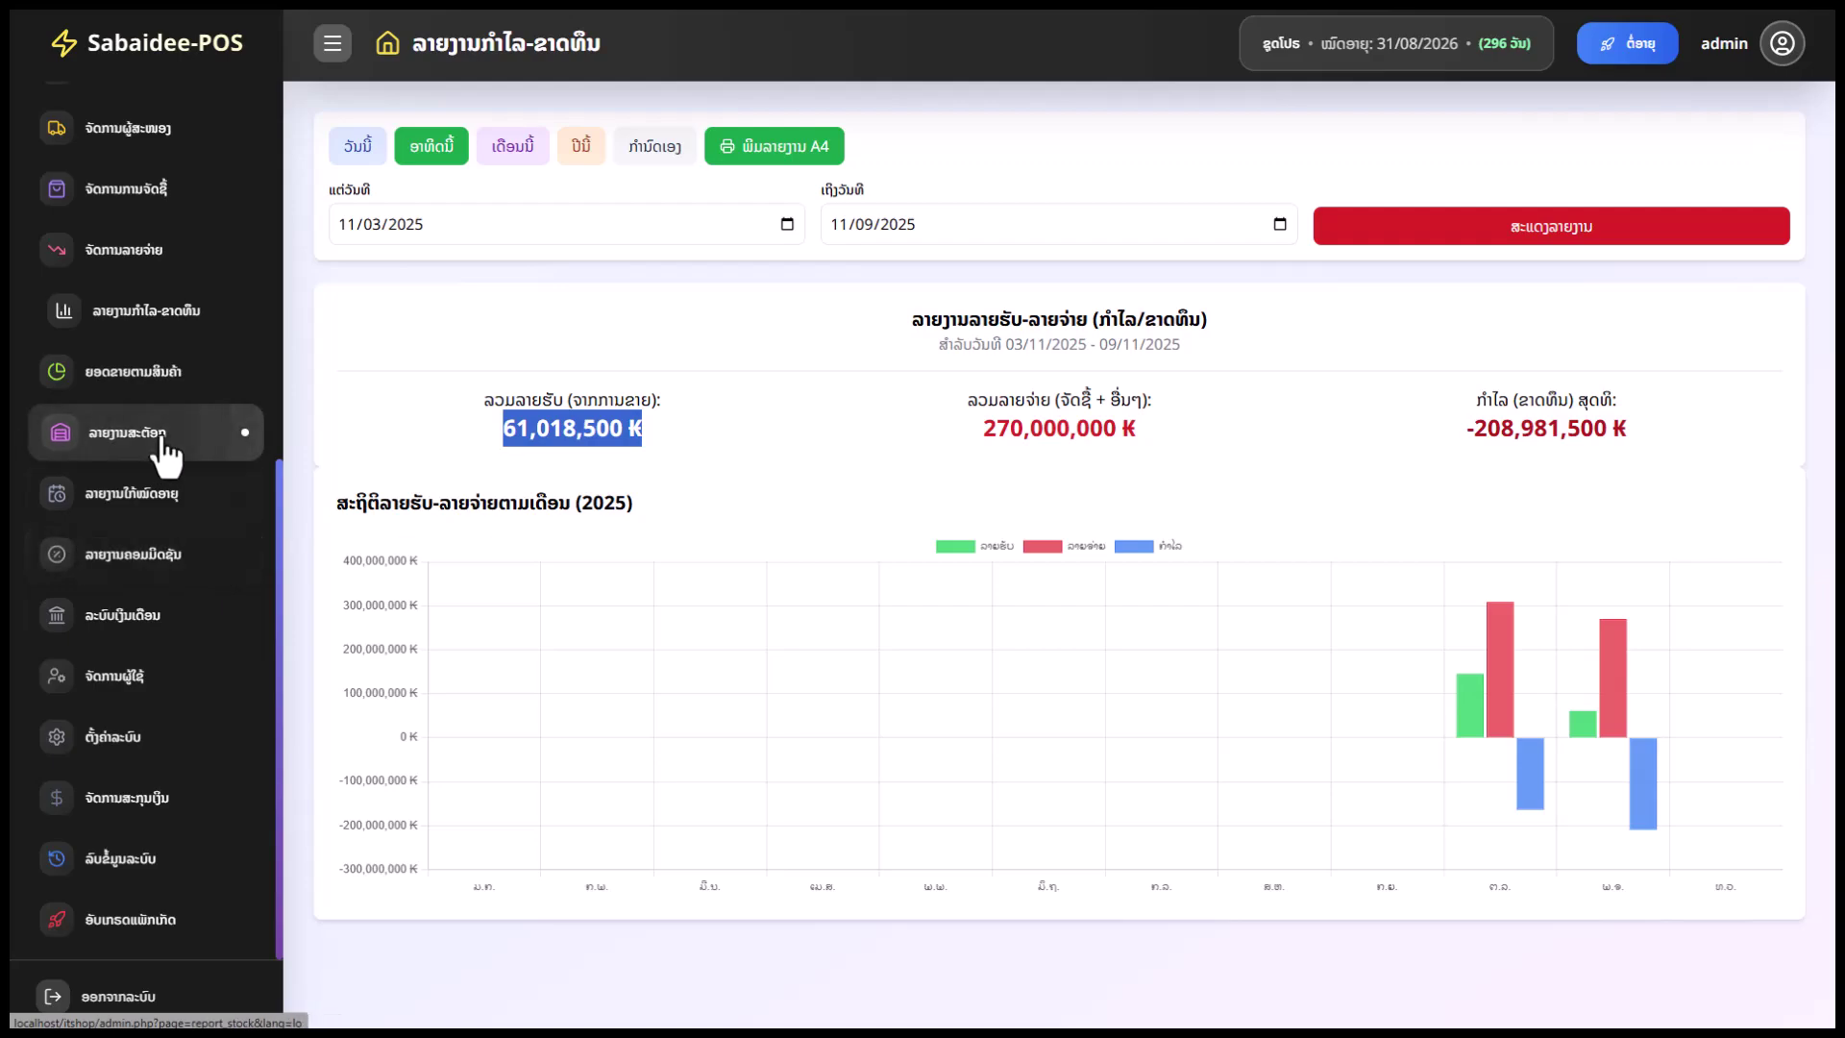
pyautogui.scroll(1, 197, 534)
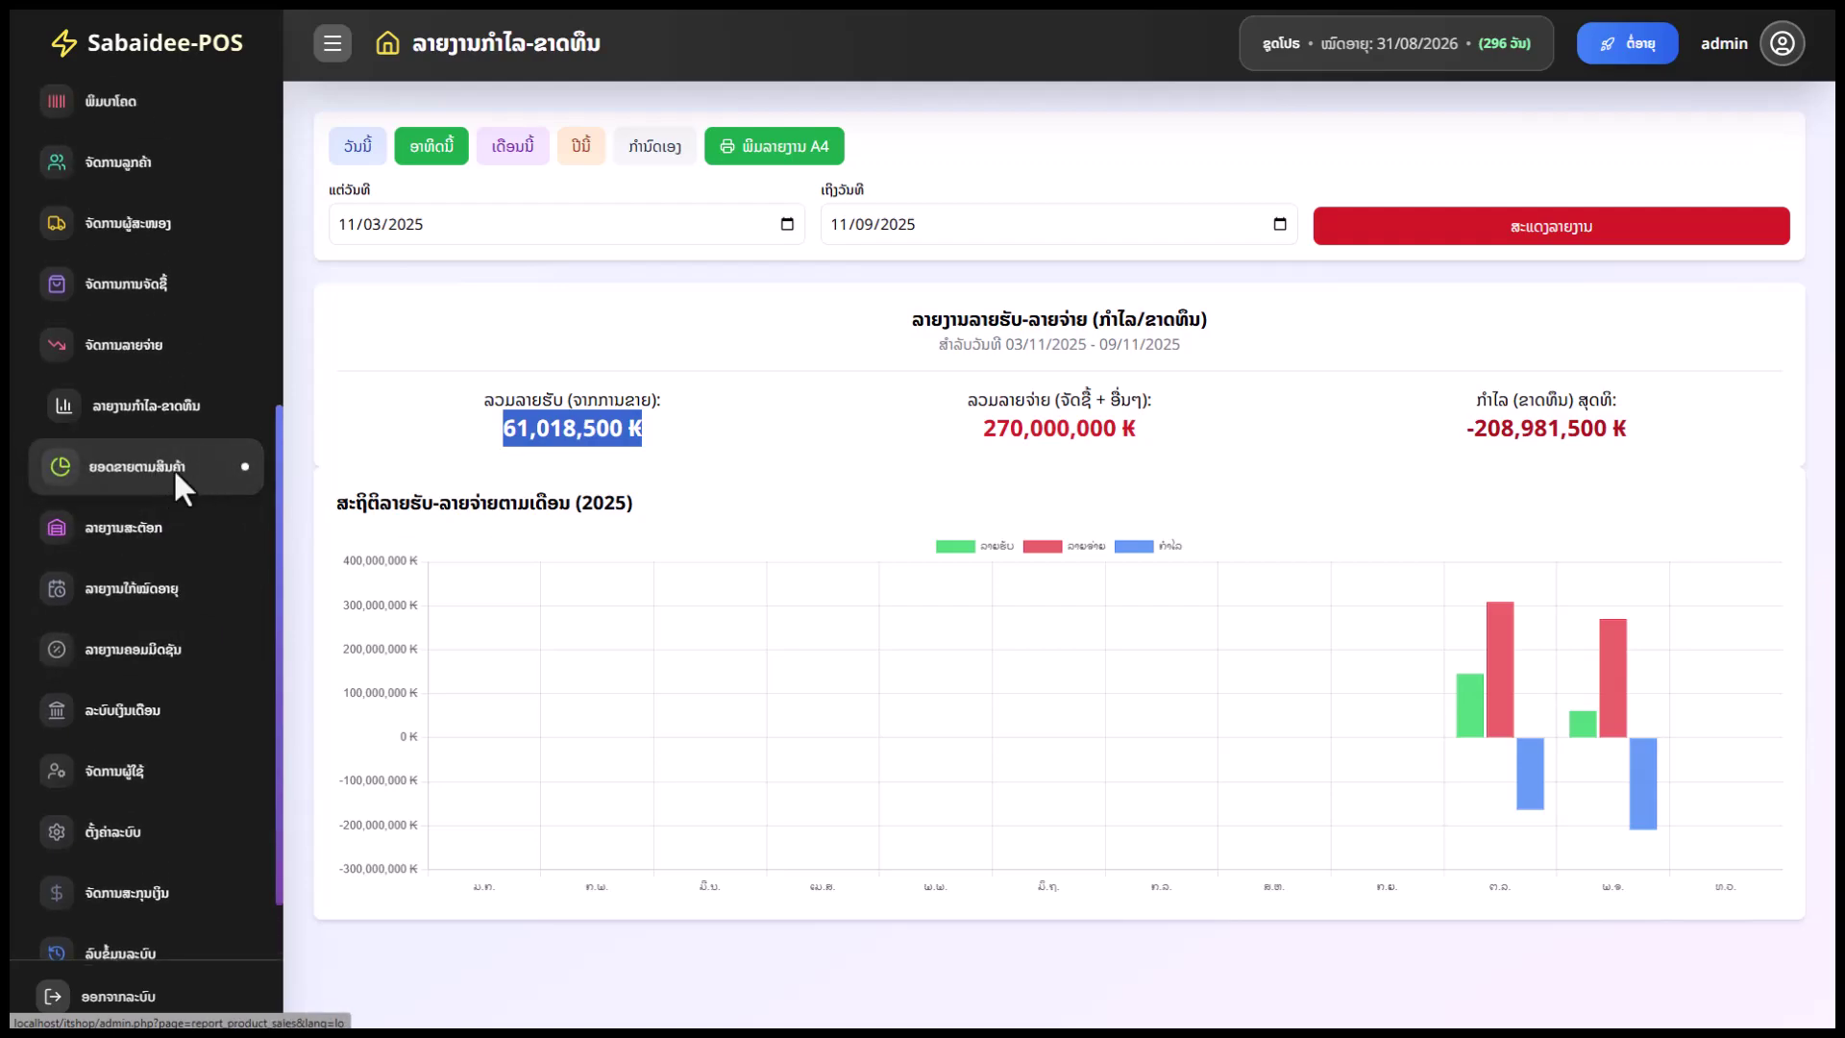
# View the product sales report's five November 2025 products, then open the stock report
pyautogui.click(173, 467)
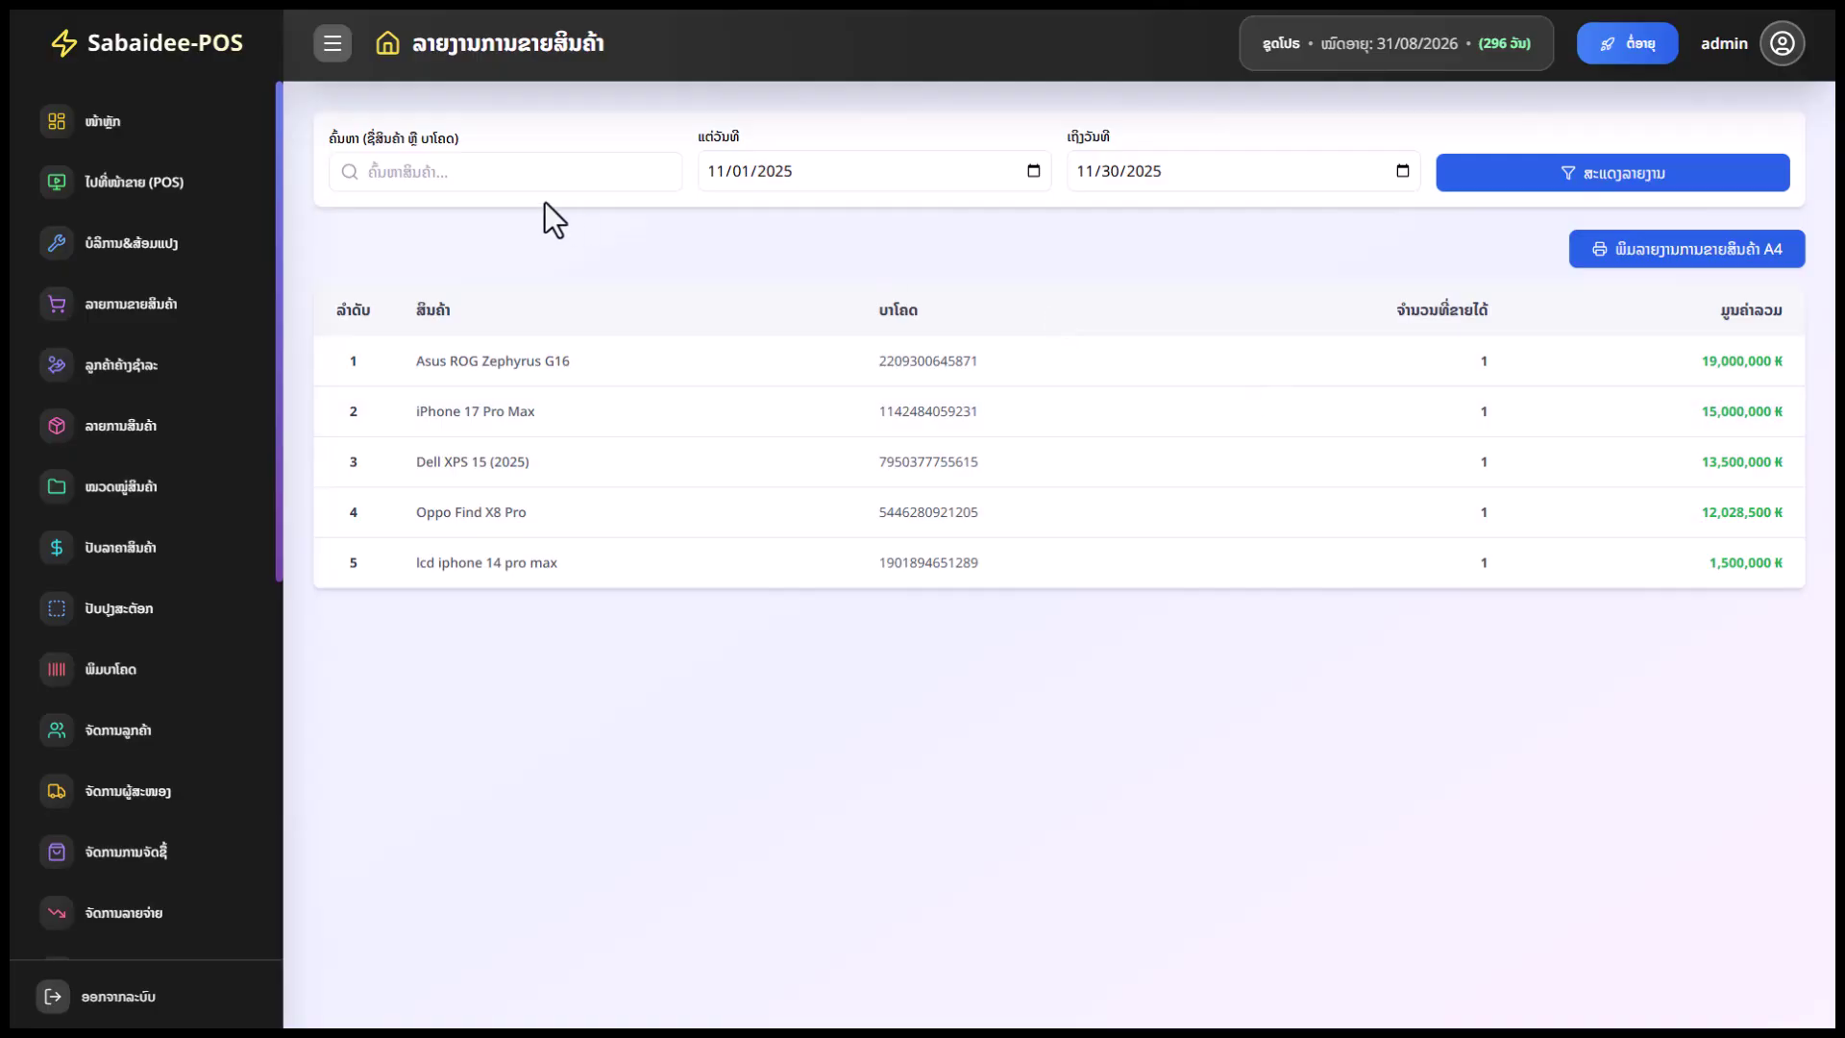
pyautogui.click(465, 173)
pyautogui.click(922, 235)
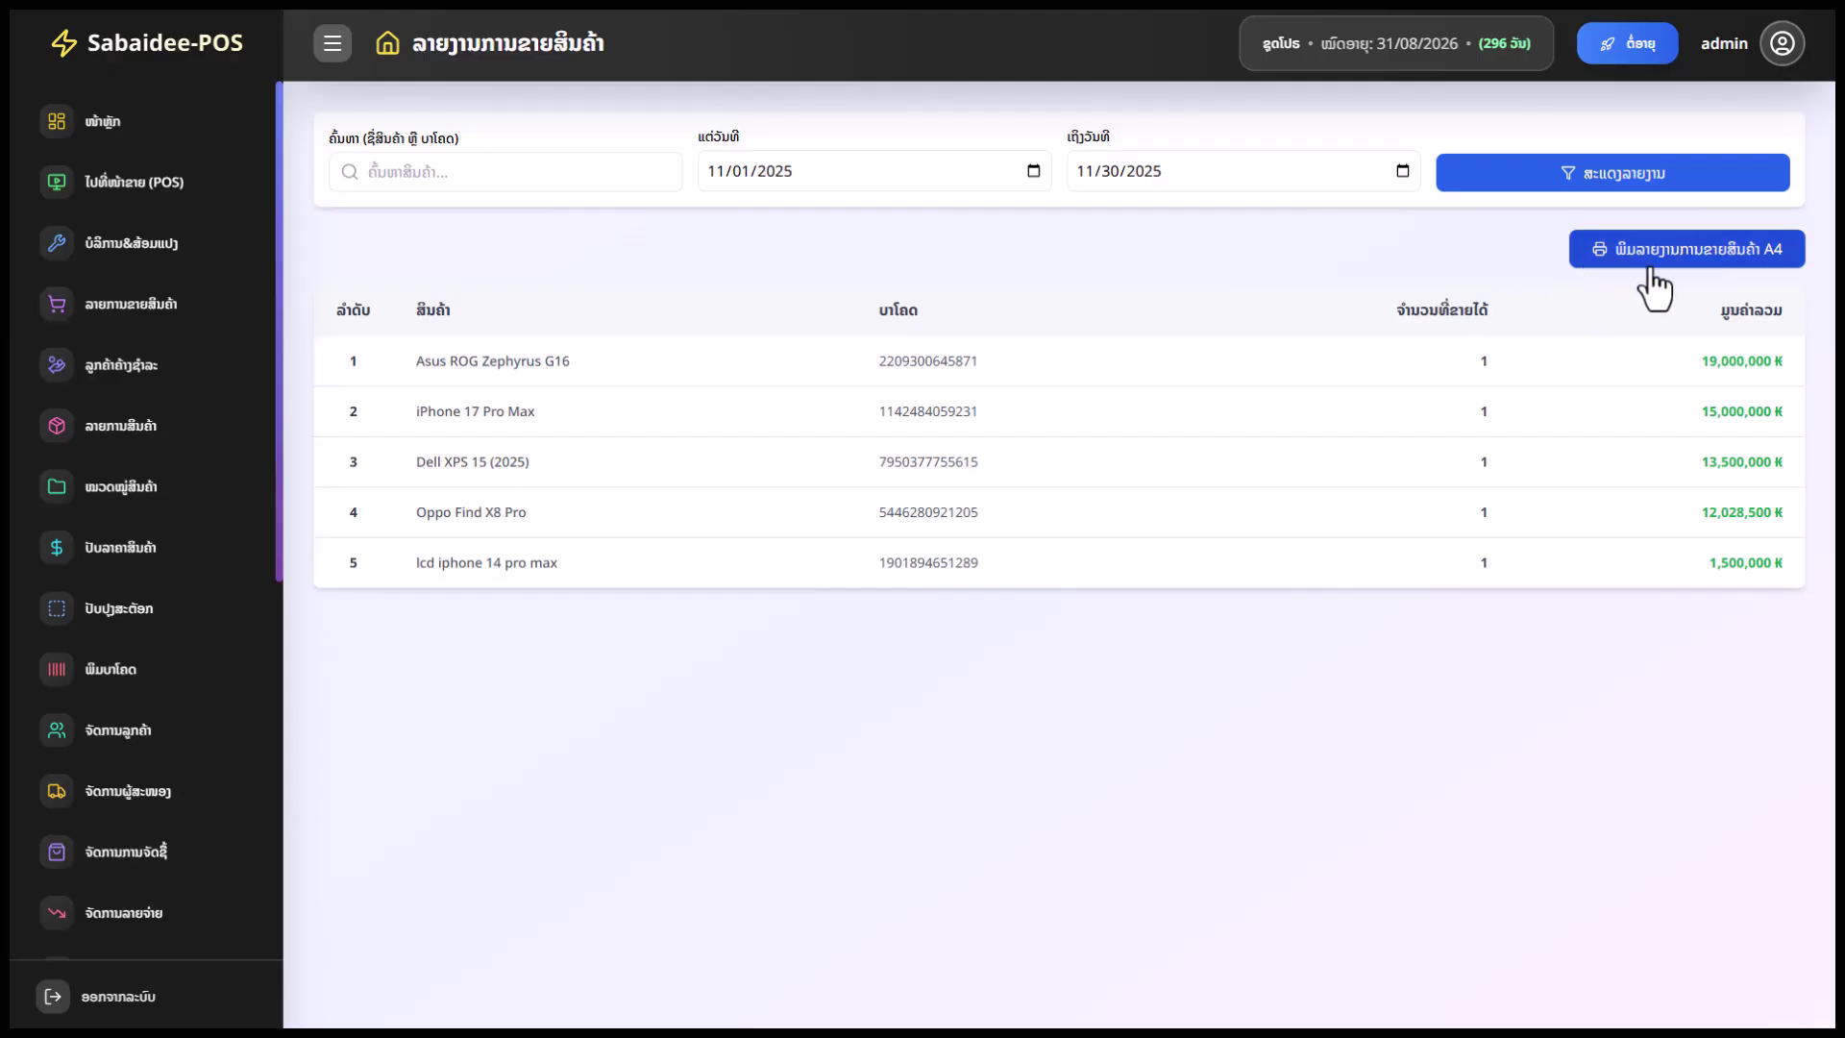
pyautogui.scroll(-3, 174, 812)
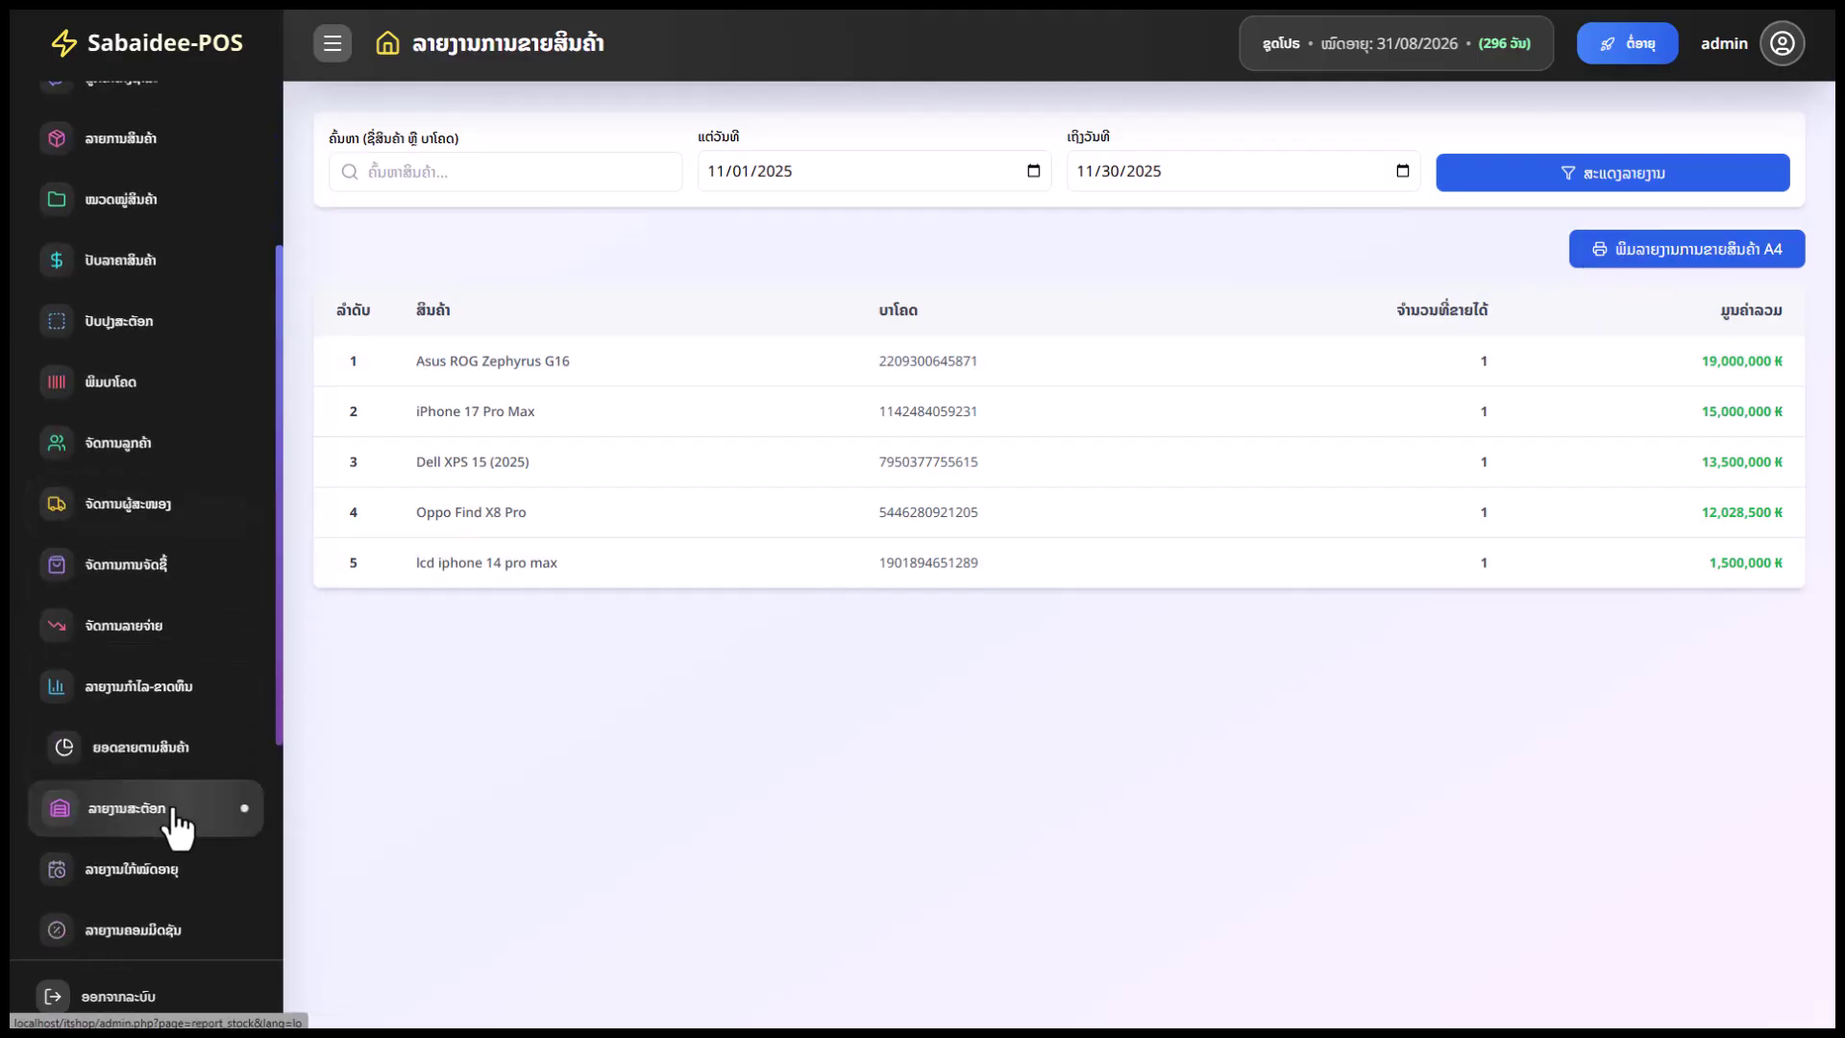
pyautogui.scroll(-2, 182, 808)
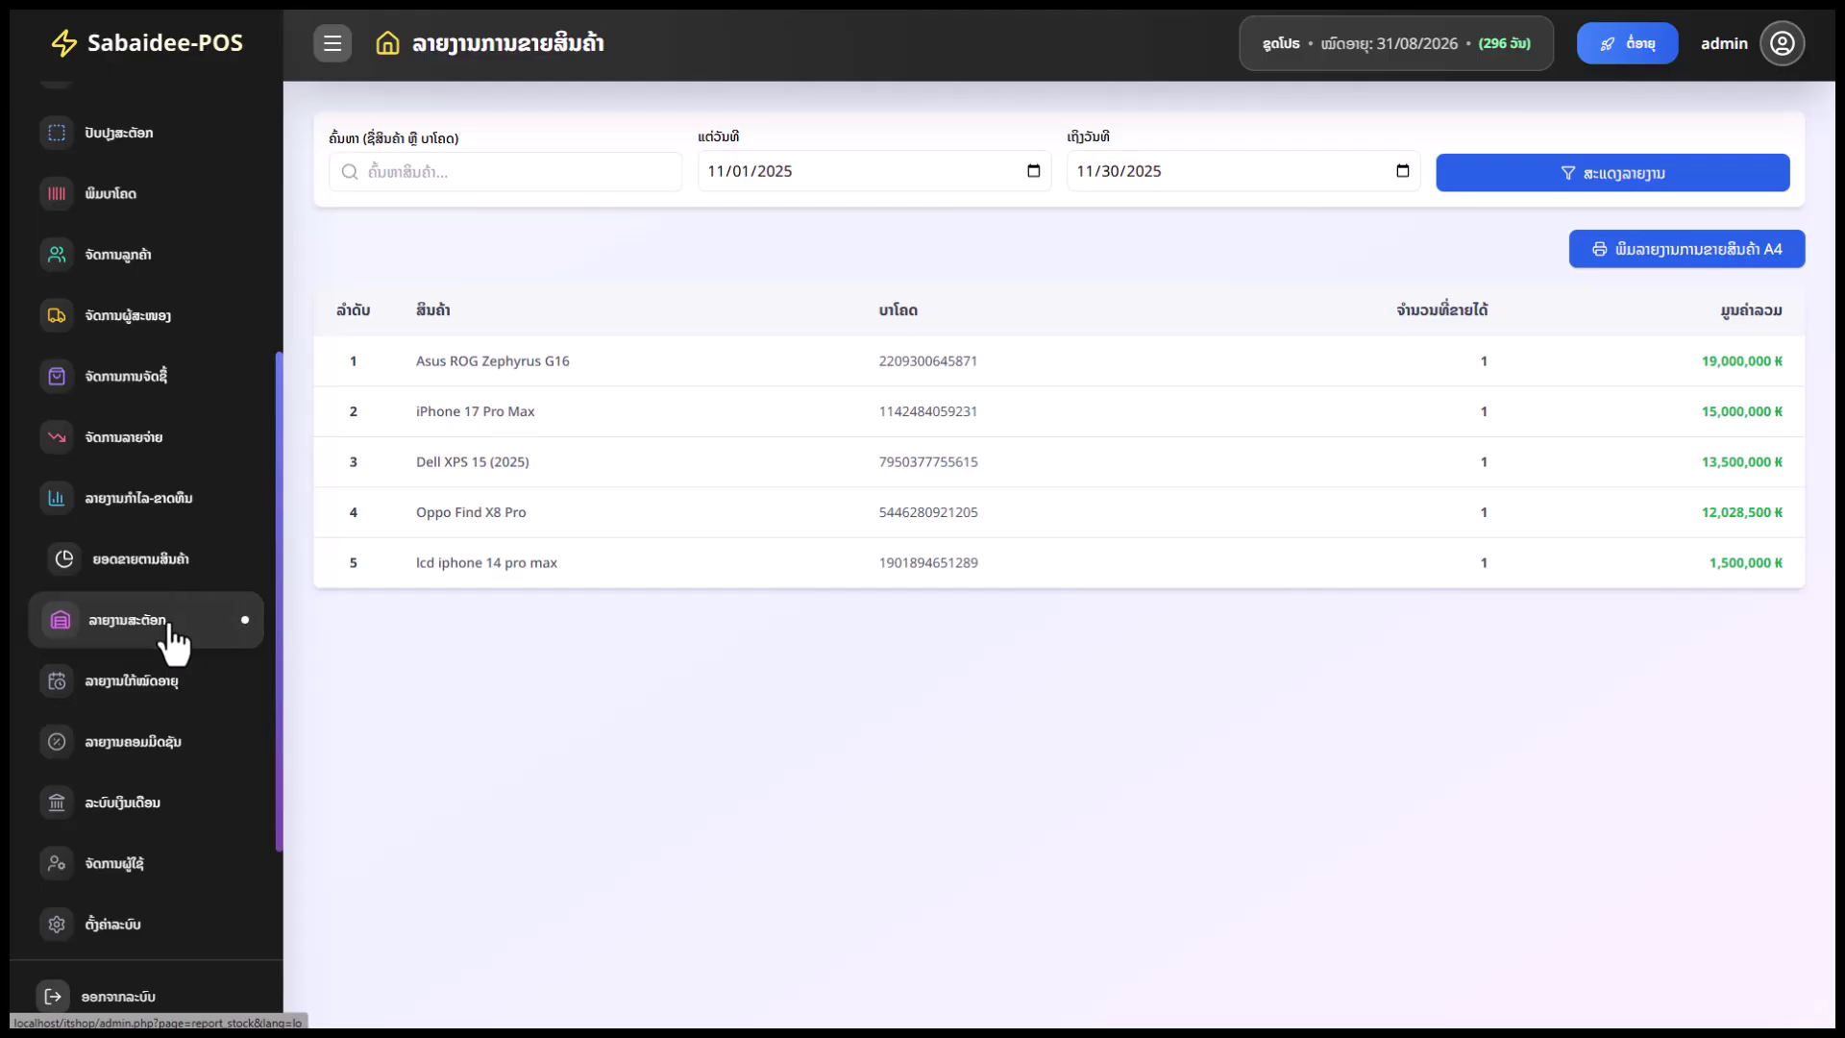
pyautogui.click(174, 634)
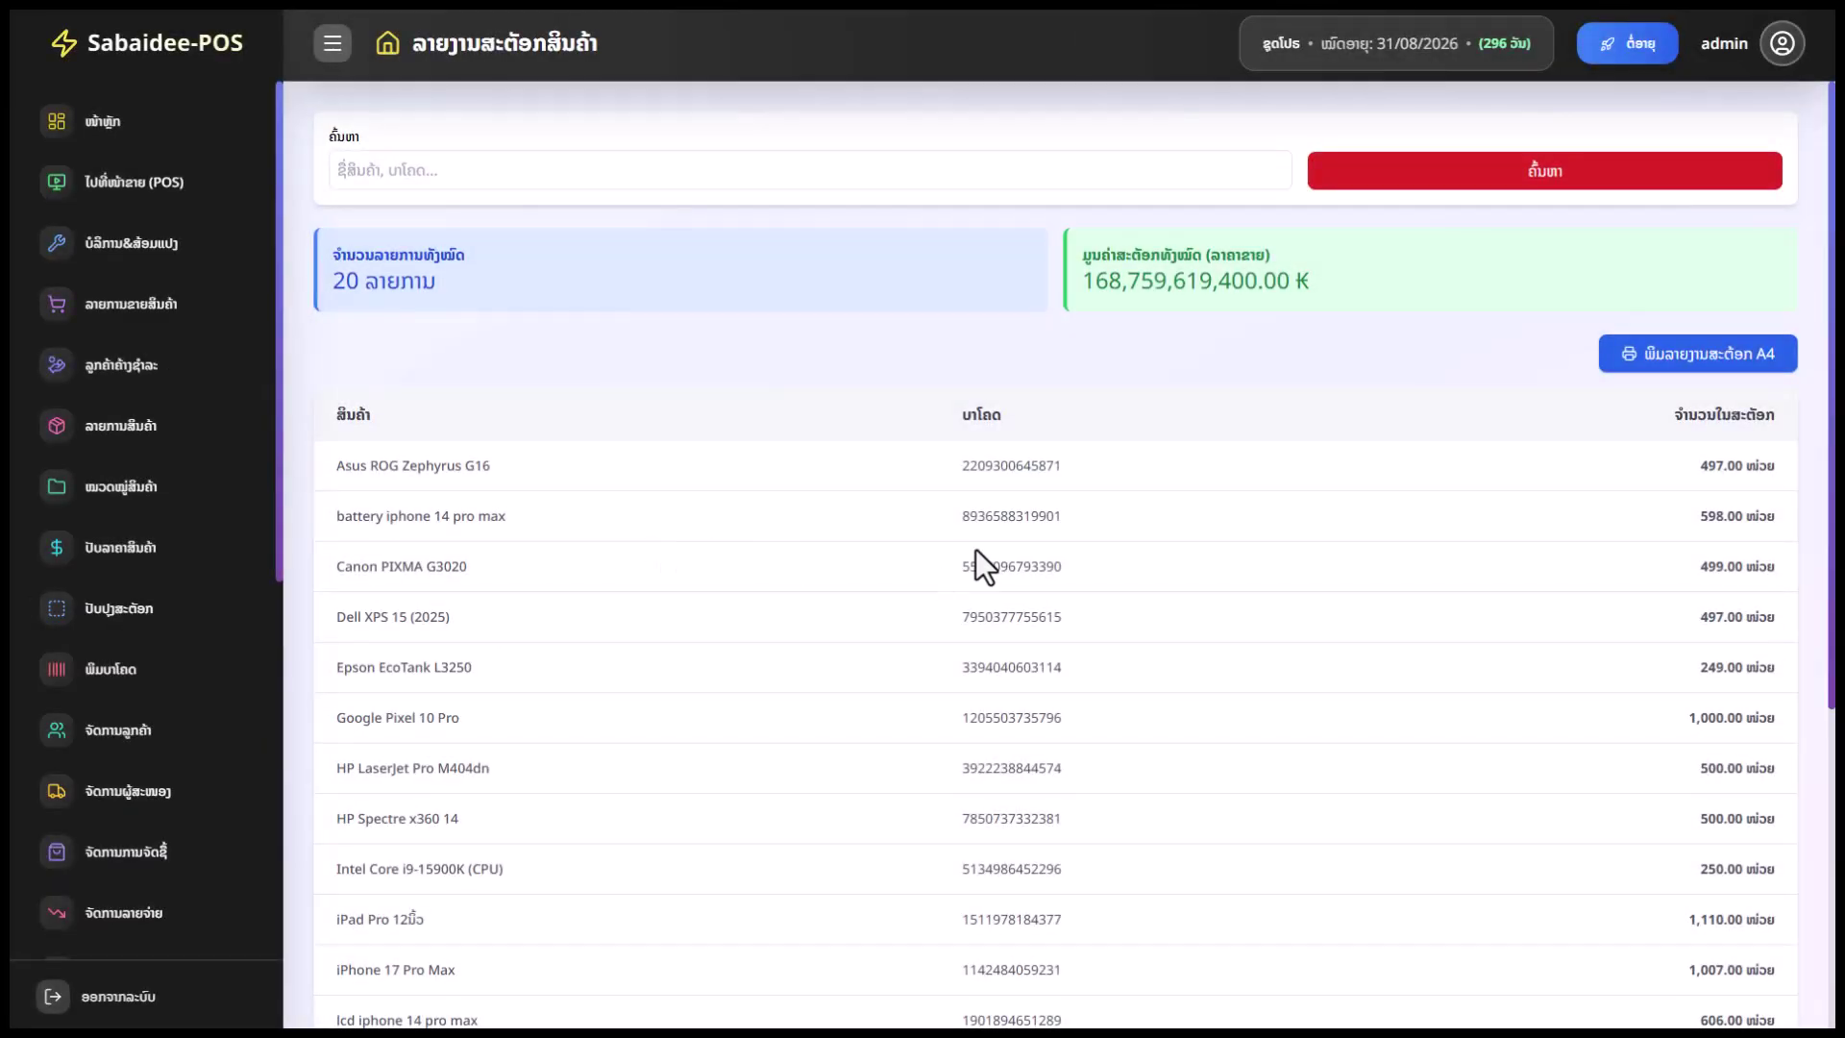
# Review the stock report's 20 products and 168,759,619,400.00 ₭ total stock value
pyautogui.scroll(-1, 976, 564)
pyautogui.scroll(1, 1013, 564)
pyautogui.moveTo(1311, 296); pyautogui.dragTo(1078, 289)
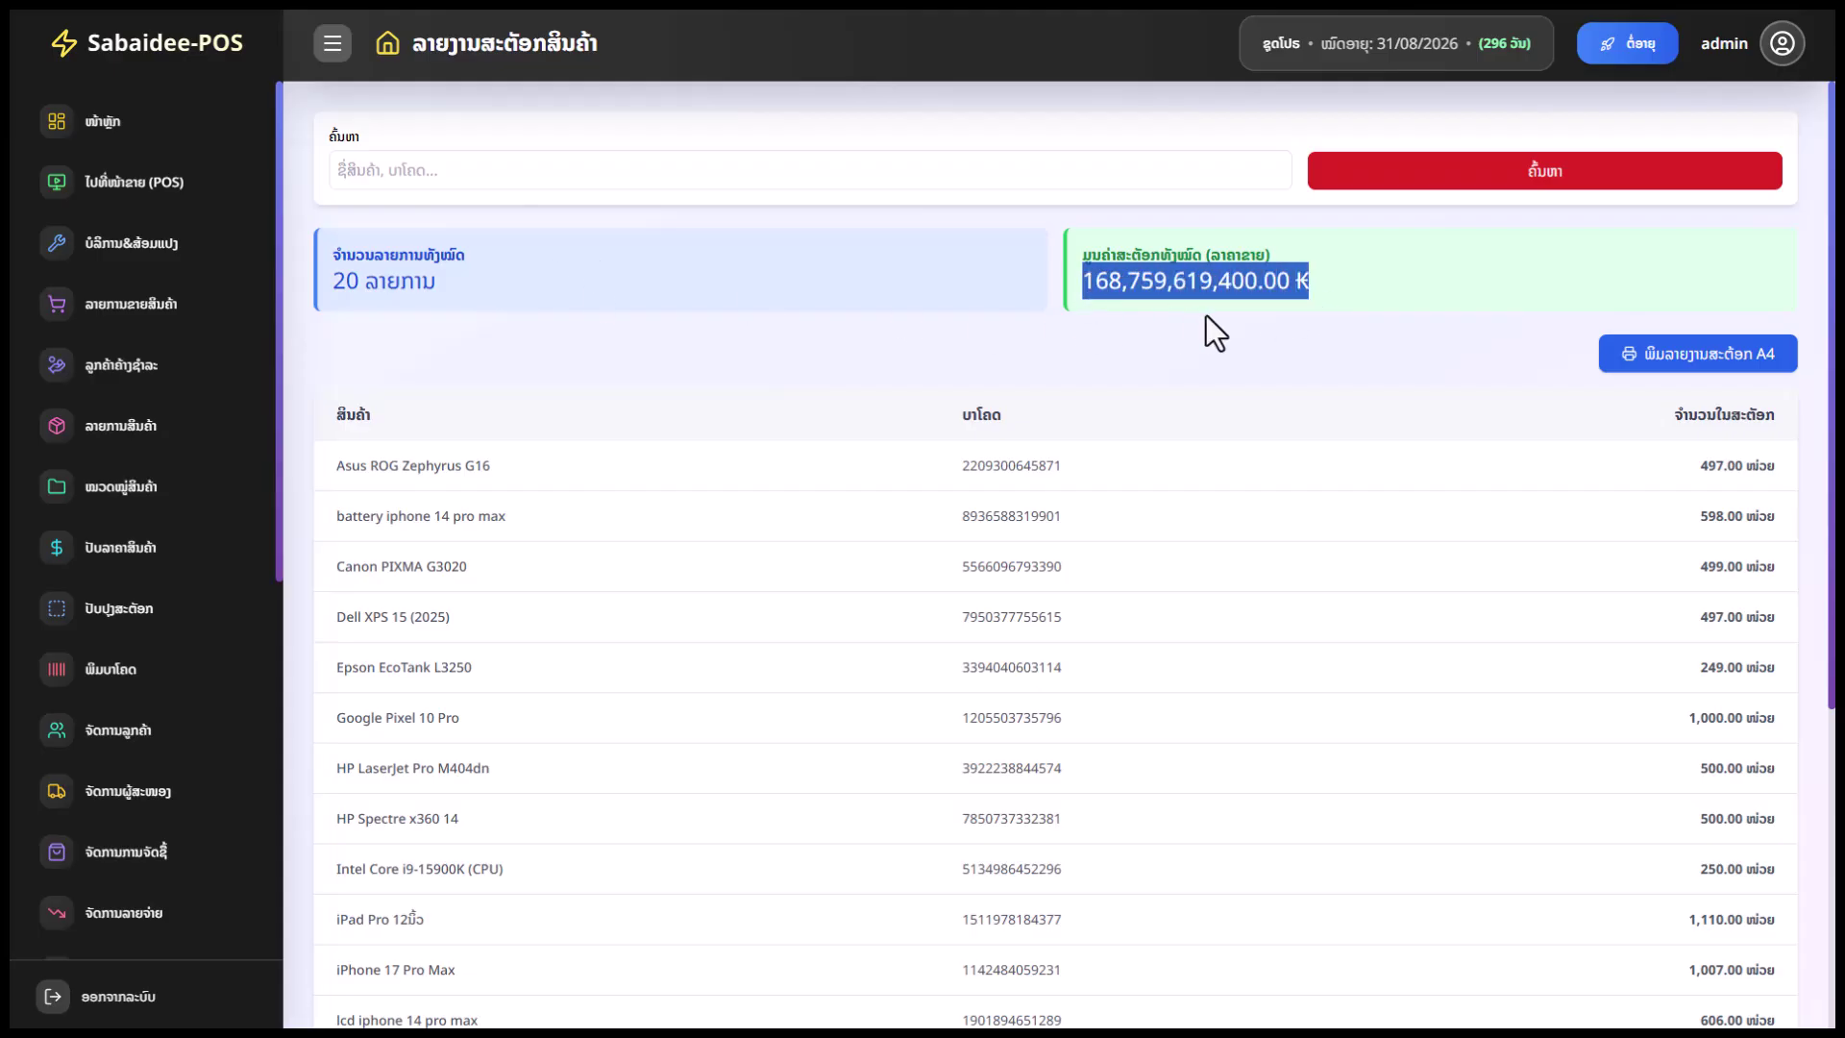
pyautogui.scroll(-5, 346, 425)
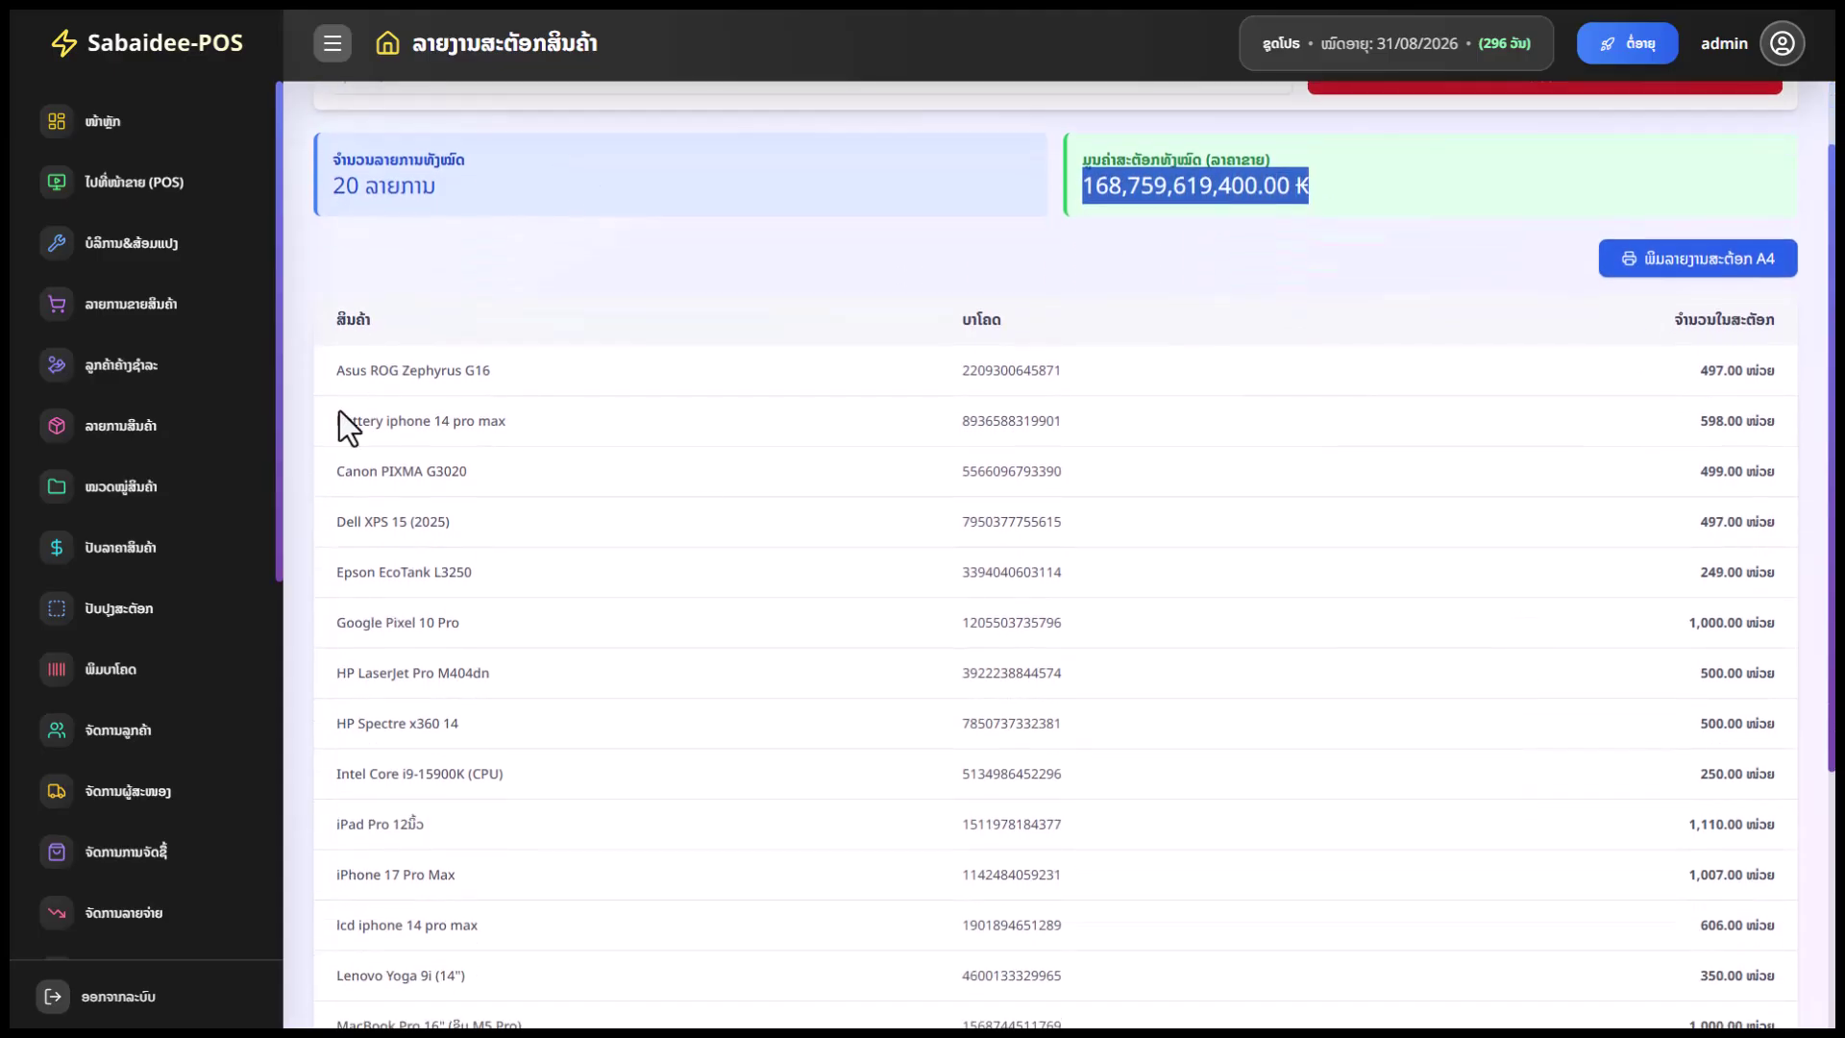
pyautogui.scroll(5, 1346, 688)
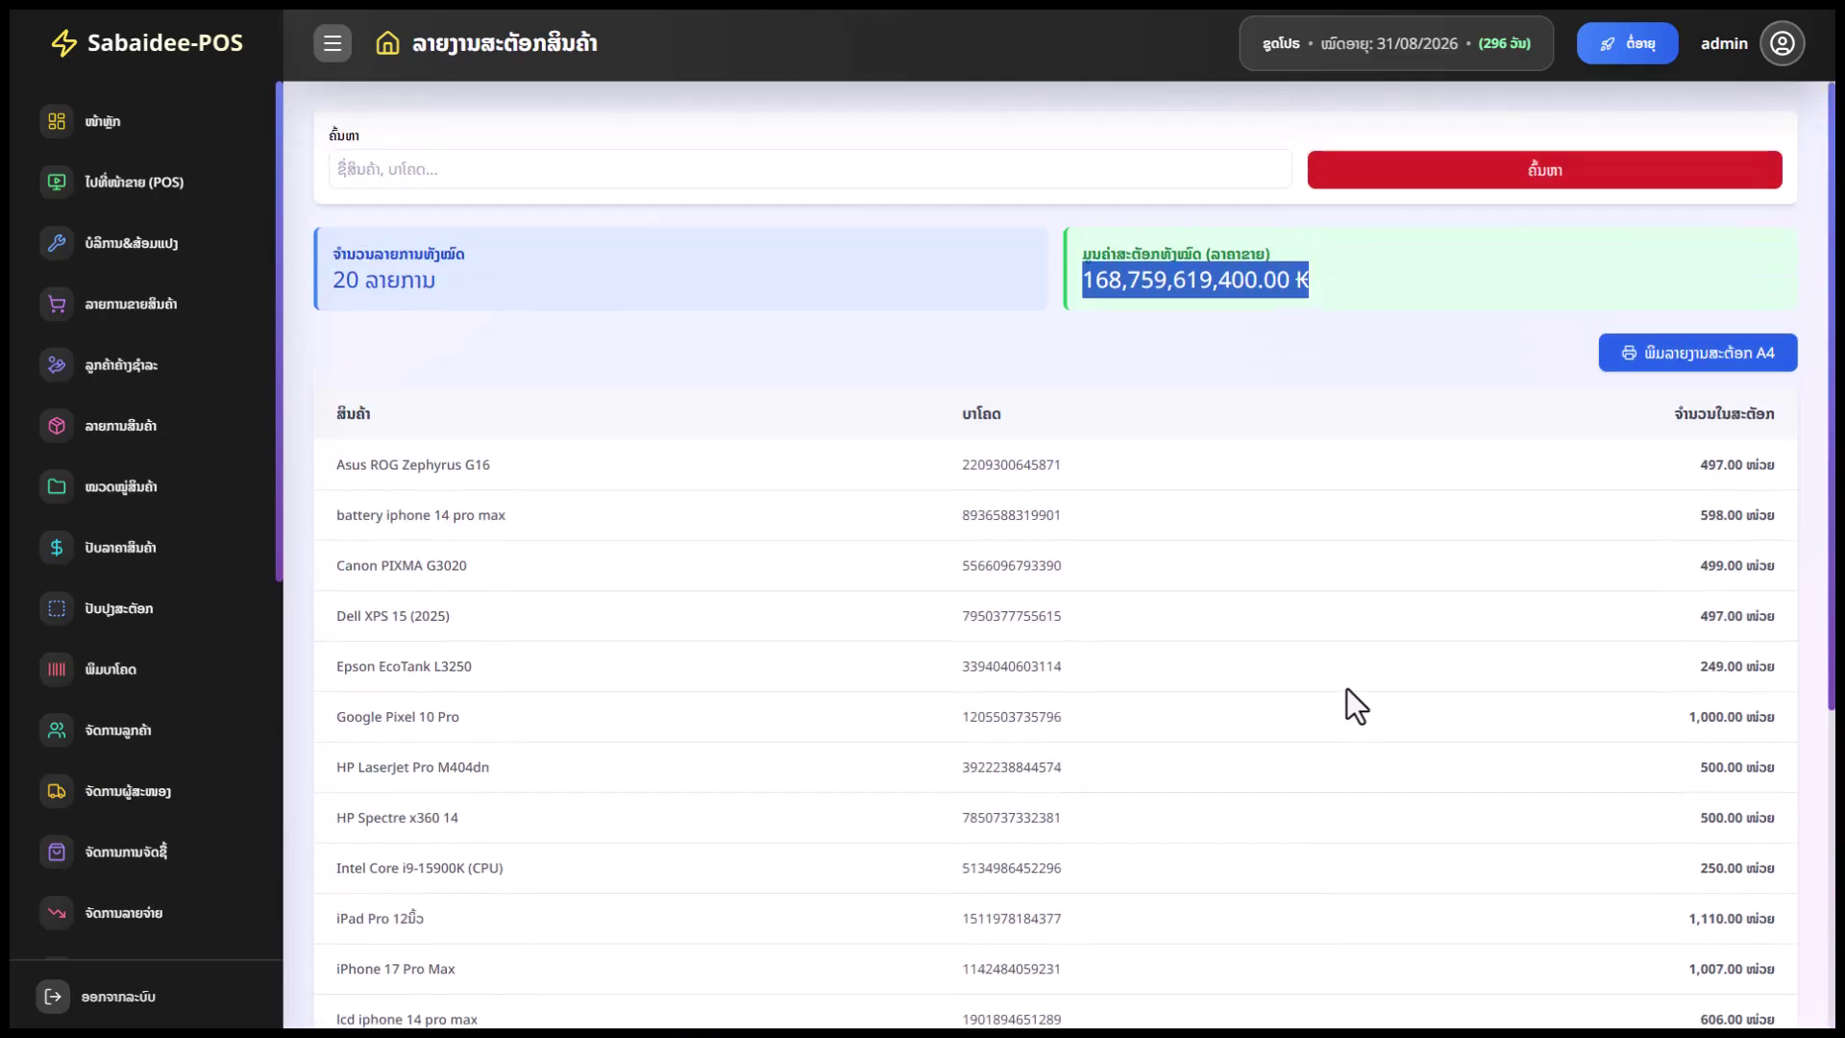
pyautogui.scroll(-5, 1011, 585)
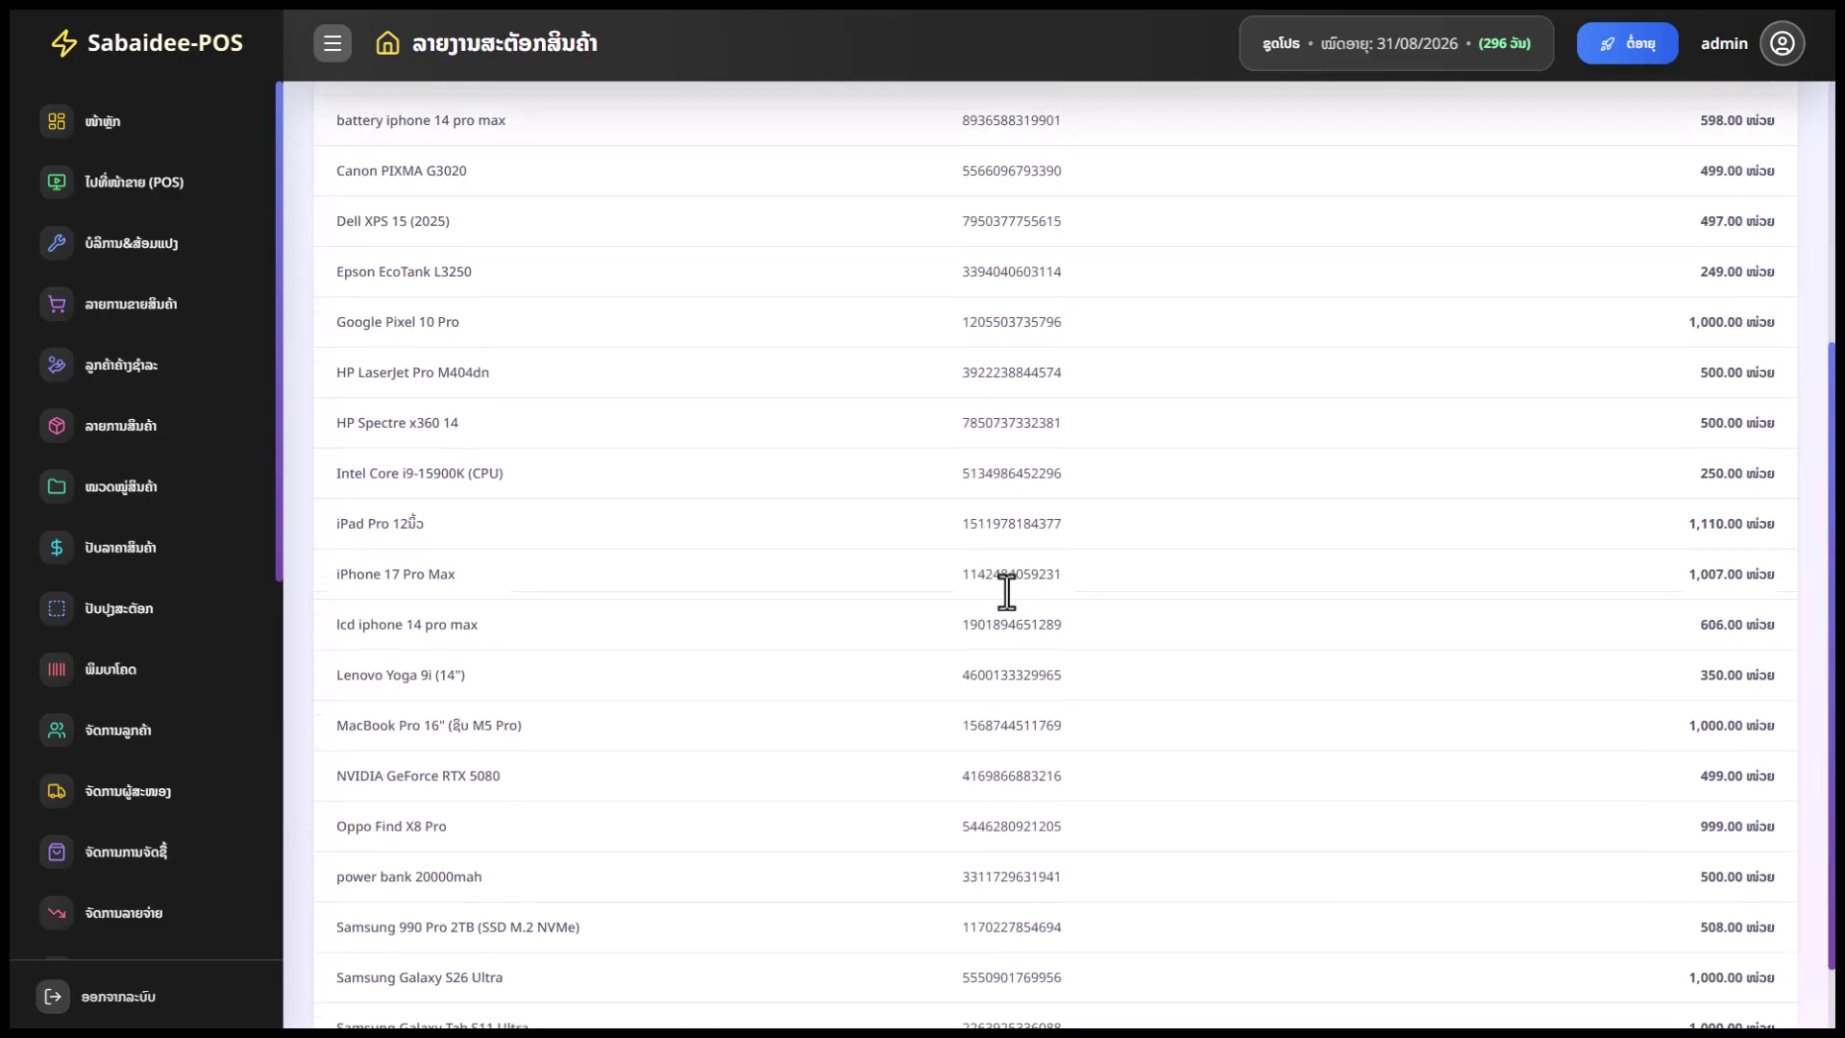
pyautogui.scroll(-1, 85, 577)
pyautogui.scroll(-6, 87, 576)
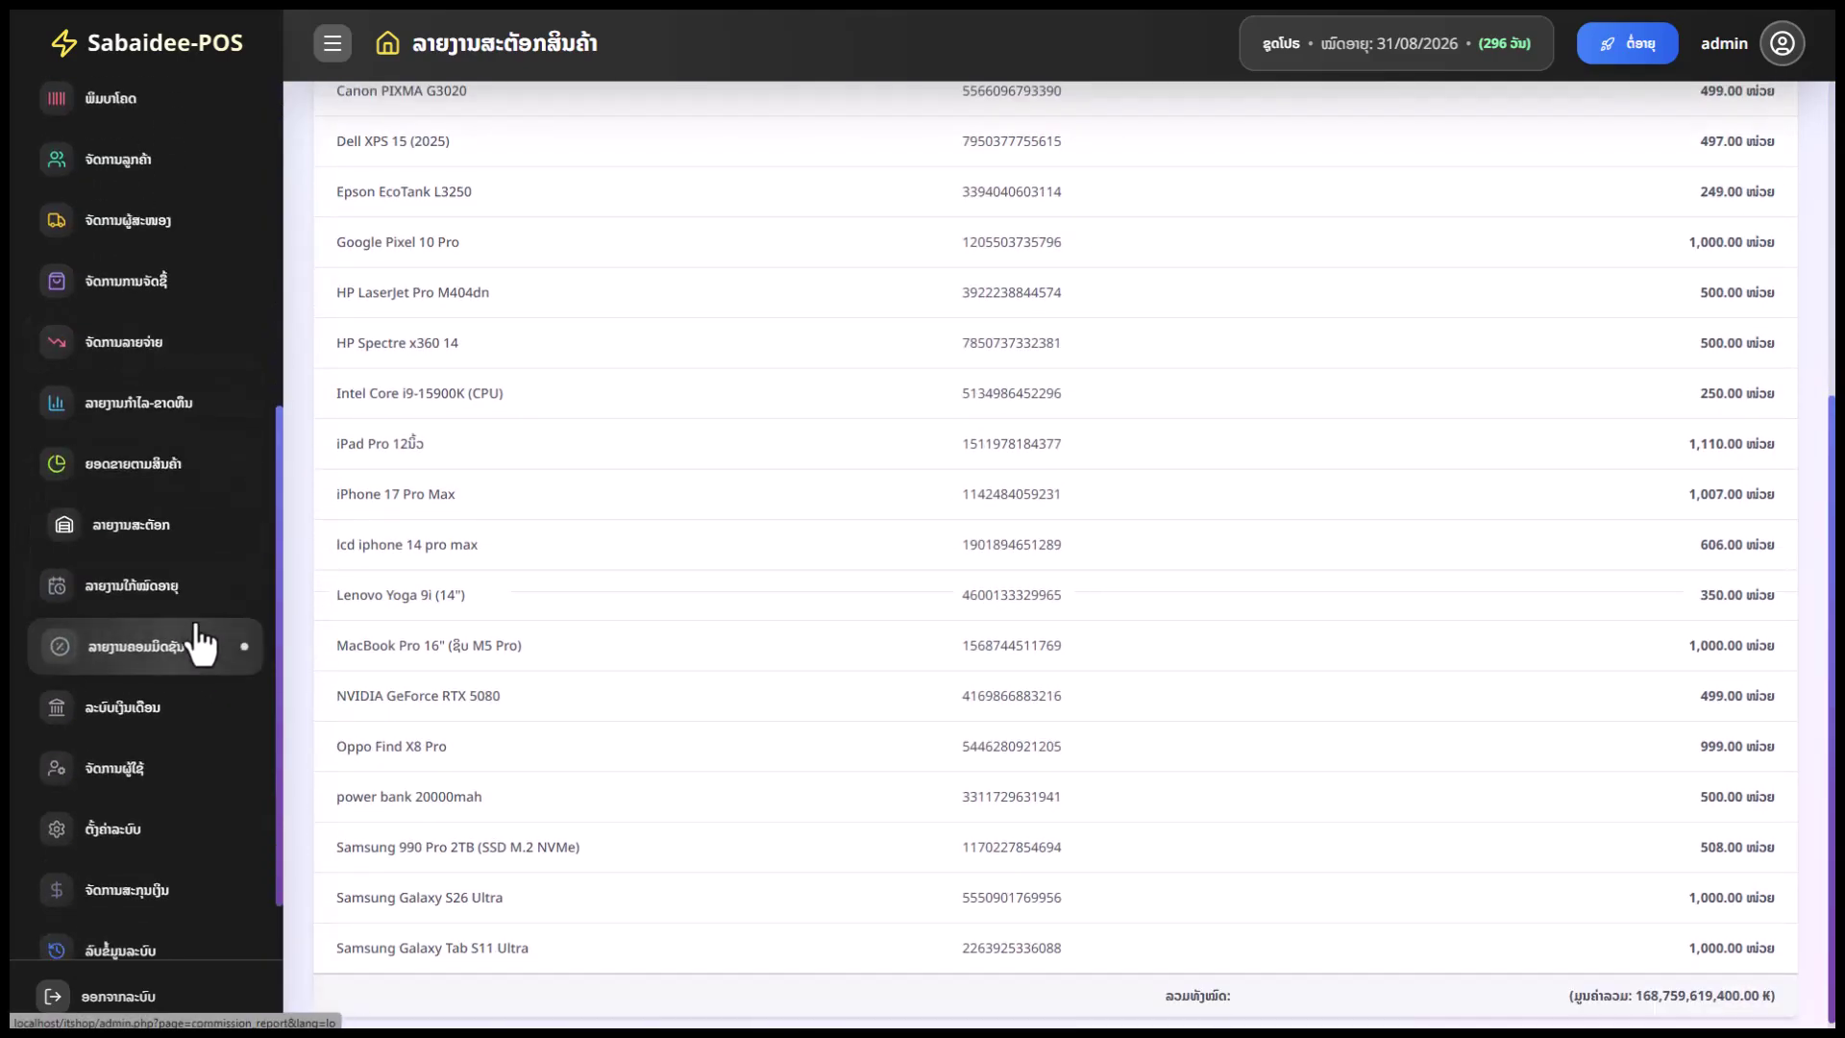
# Open the near-expiry products report and check its empty 30-day list
pyautogui.click(169, 595)
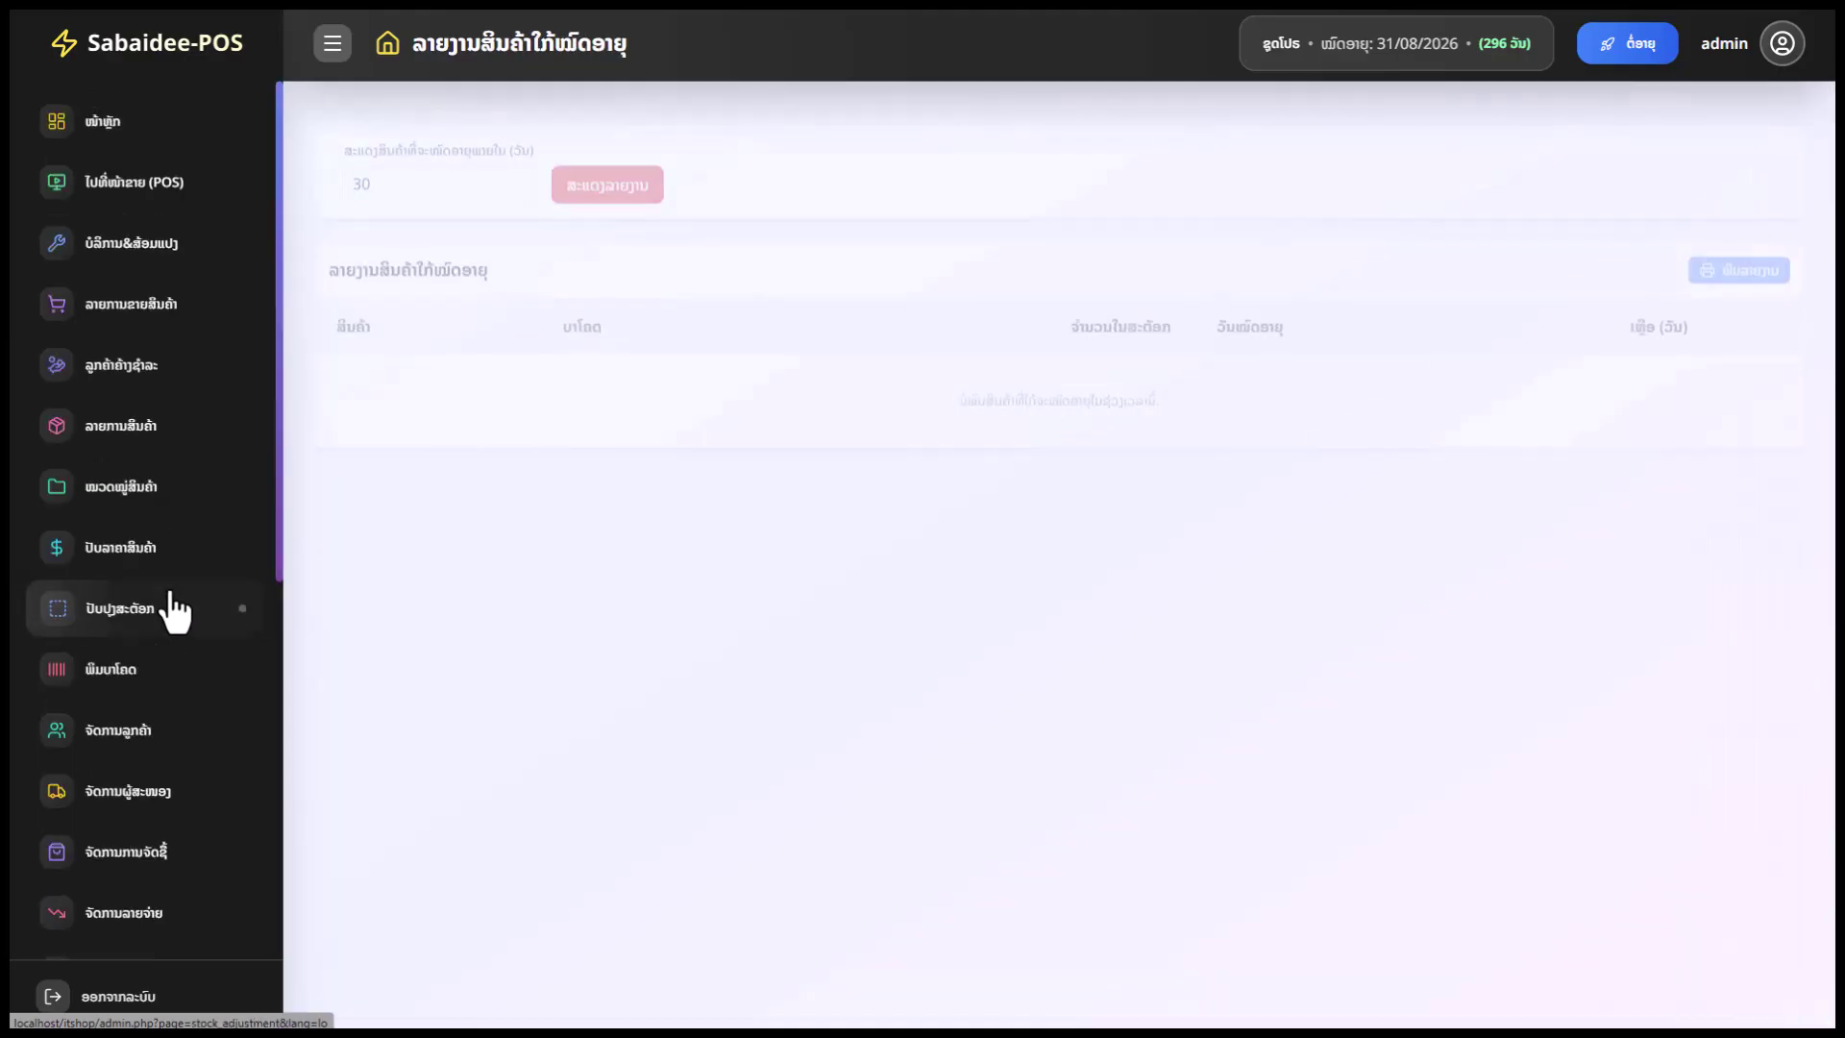
pyautogui.scroll(-6, 198, 668)
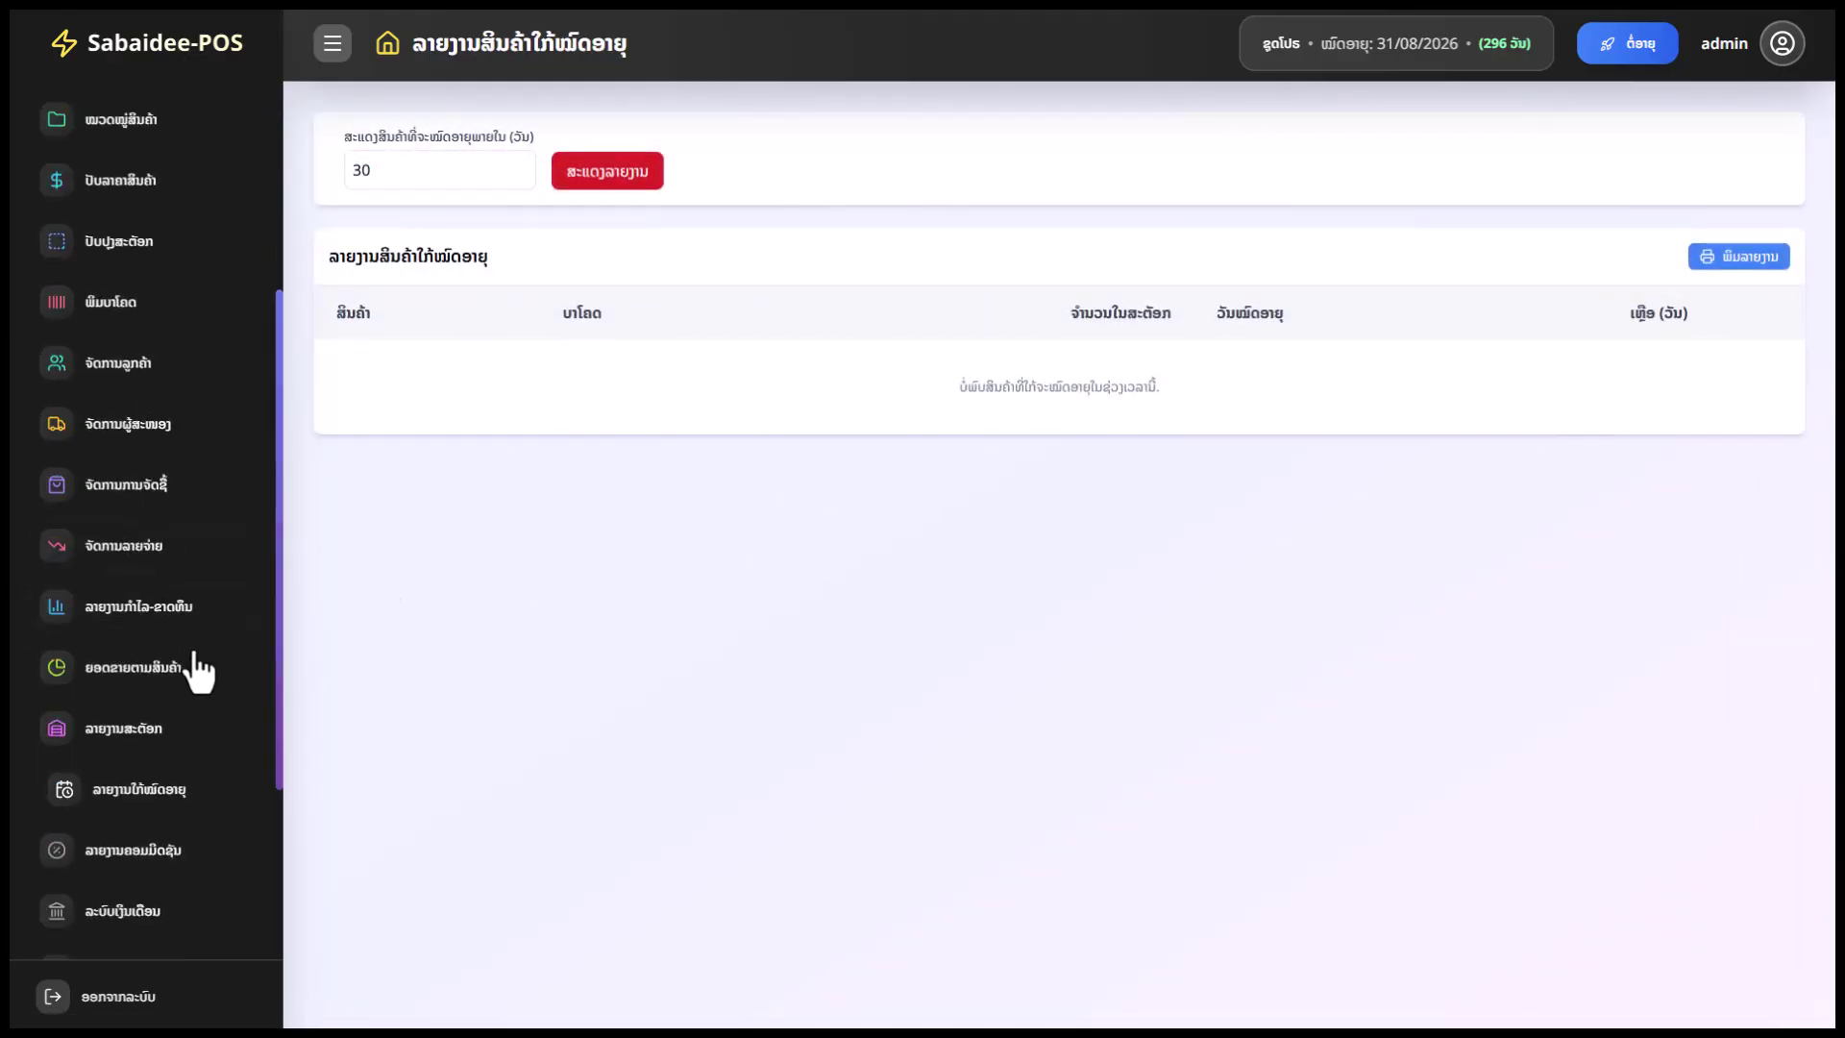
pyautogui.scroll(-2, 178, 754)
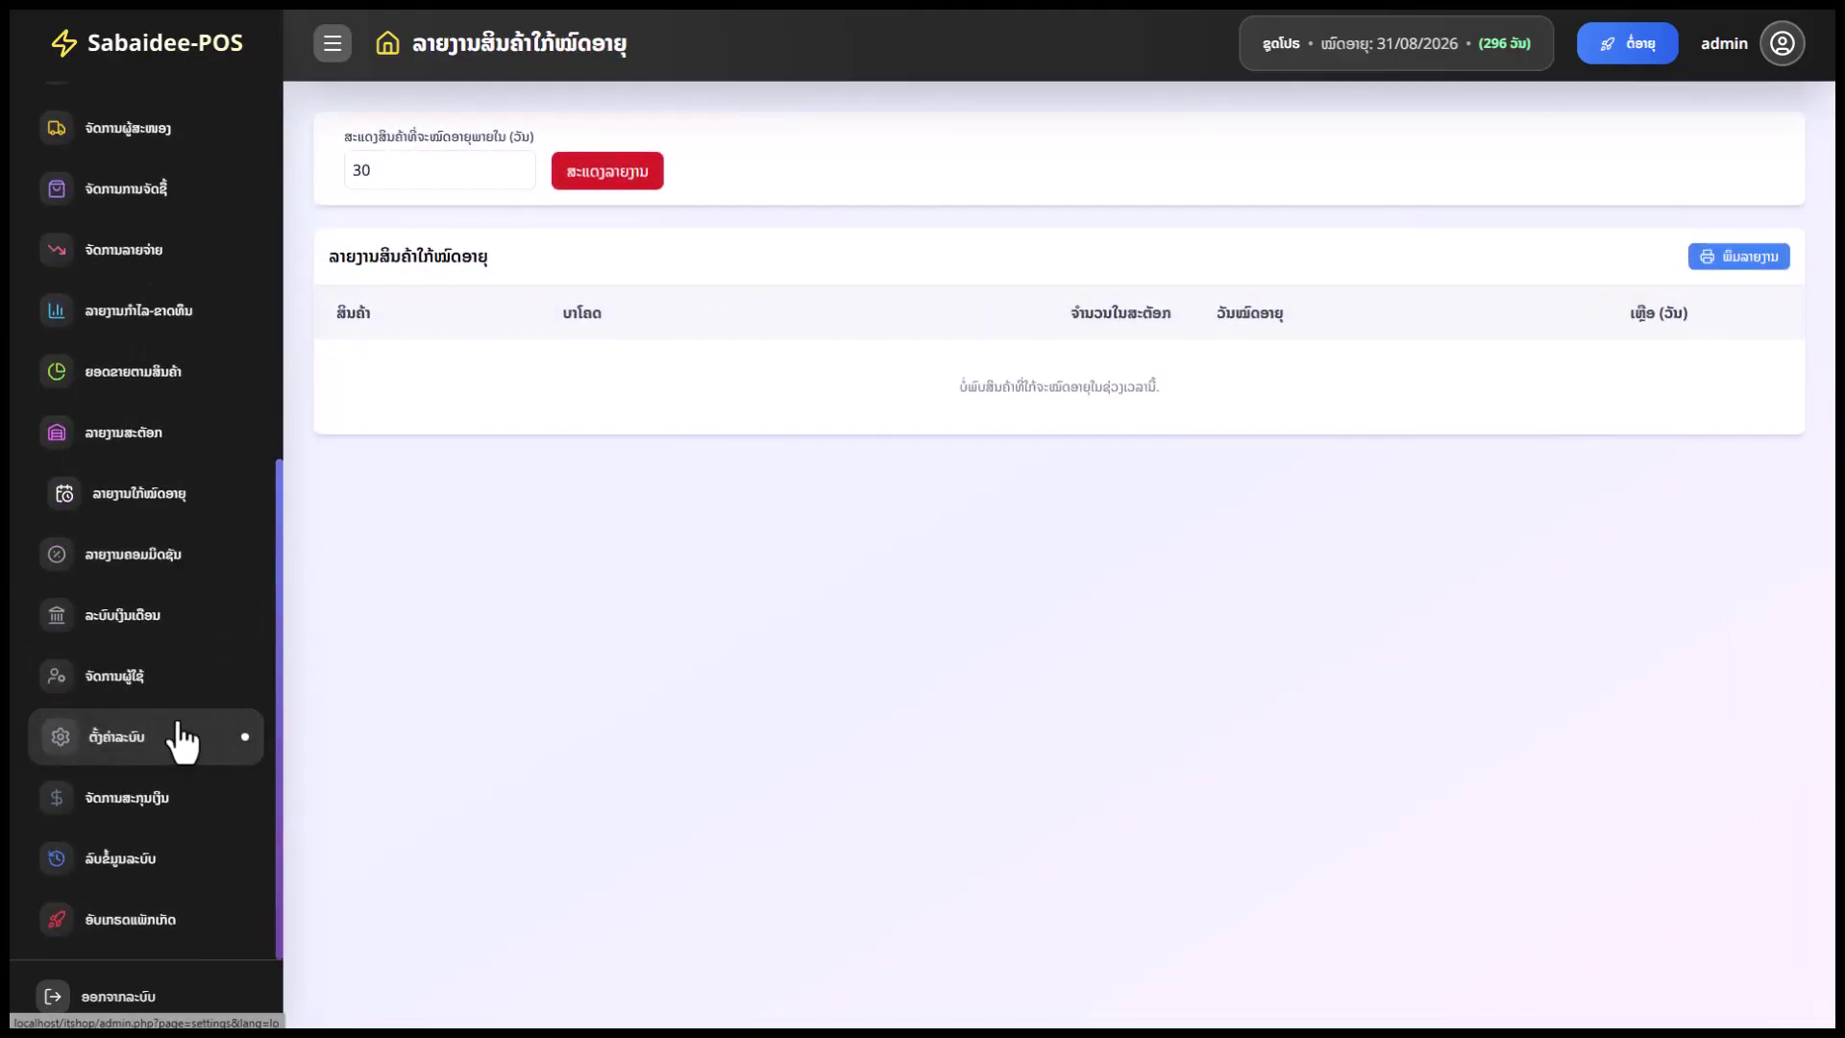
# Open the employee commission report and note the 10.00 % commission rate
pyautogui.click(146, 555)
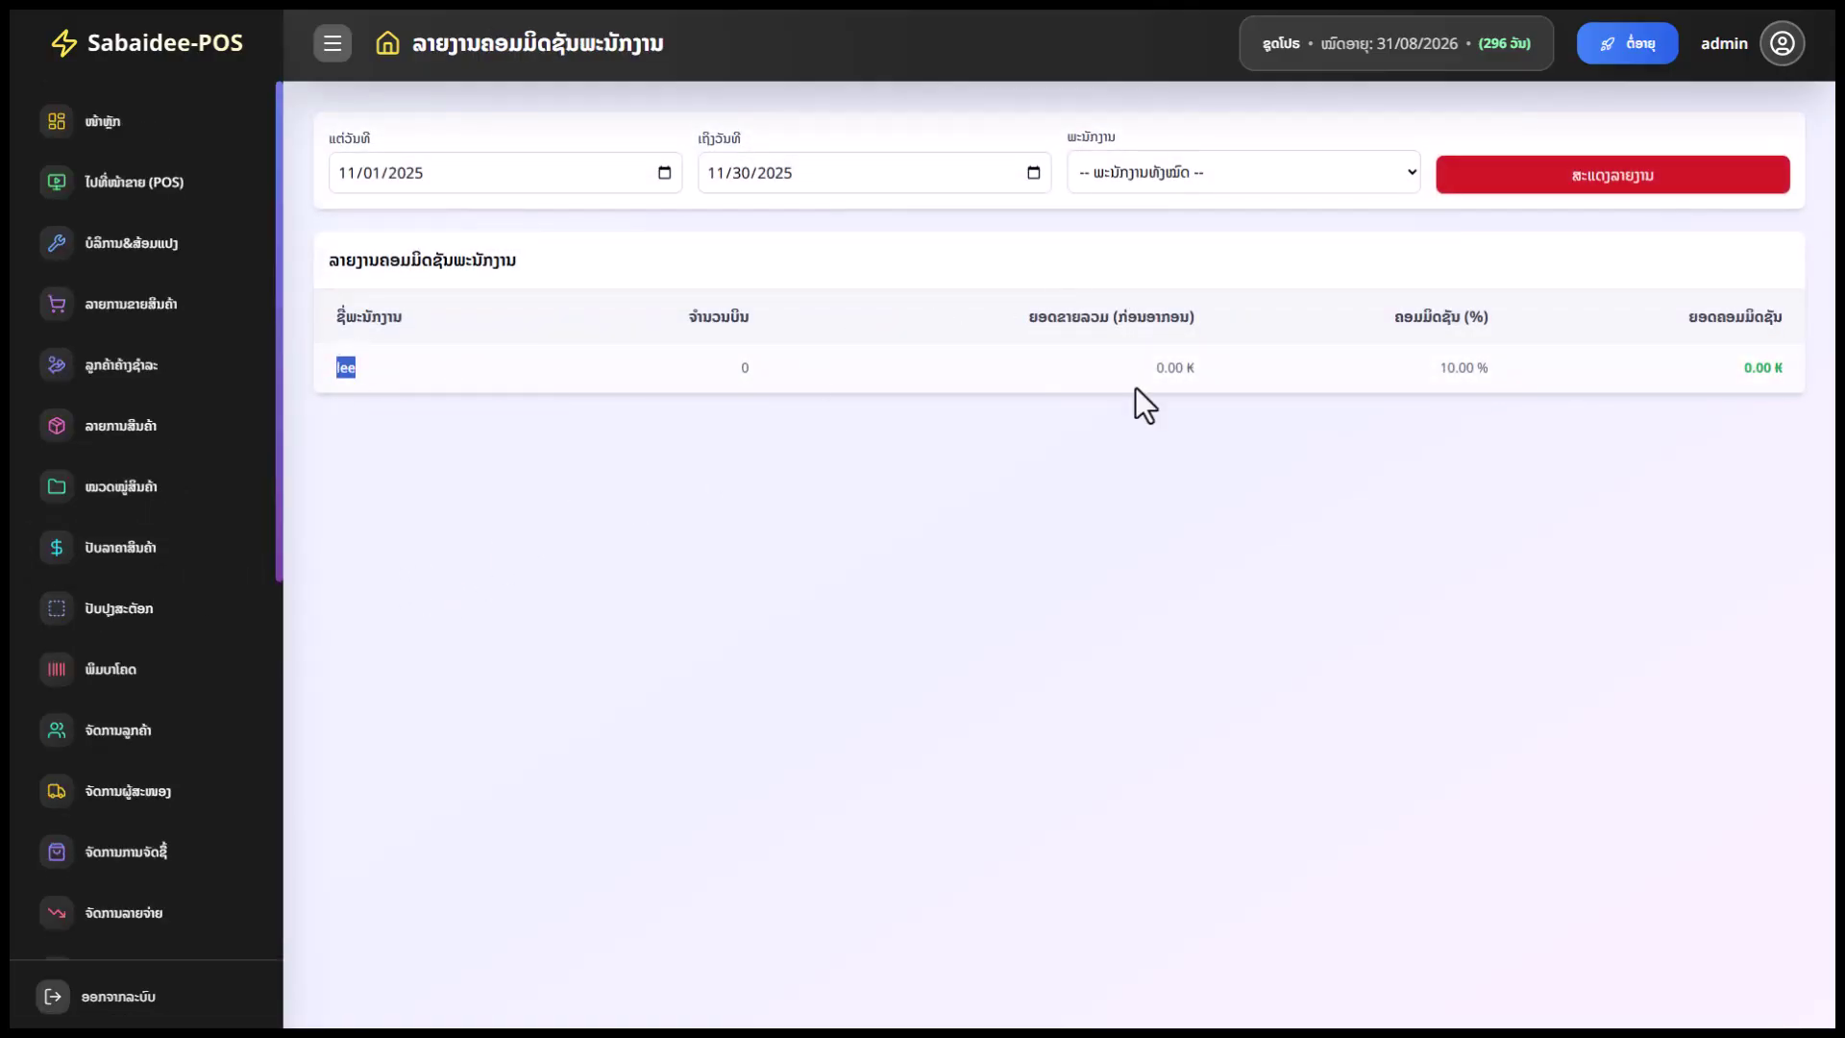
pyautogui.tripleClick(1422, 375)
pyautogui.click(757, 357)
# Filter the report to one employee, showing 0 bills and 0.00 ₭ commission
pyautogui.click(1073, 171)
pyautogui.click(1117, 247)
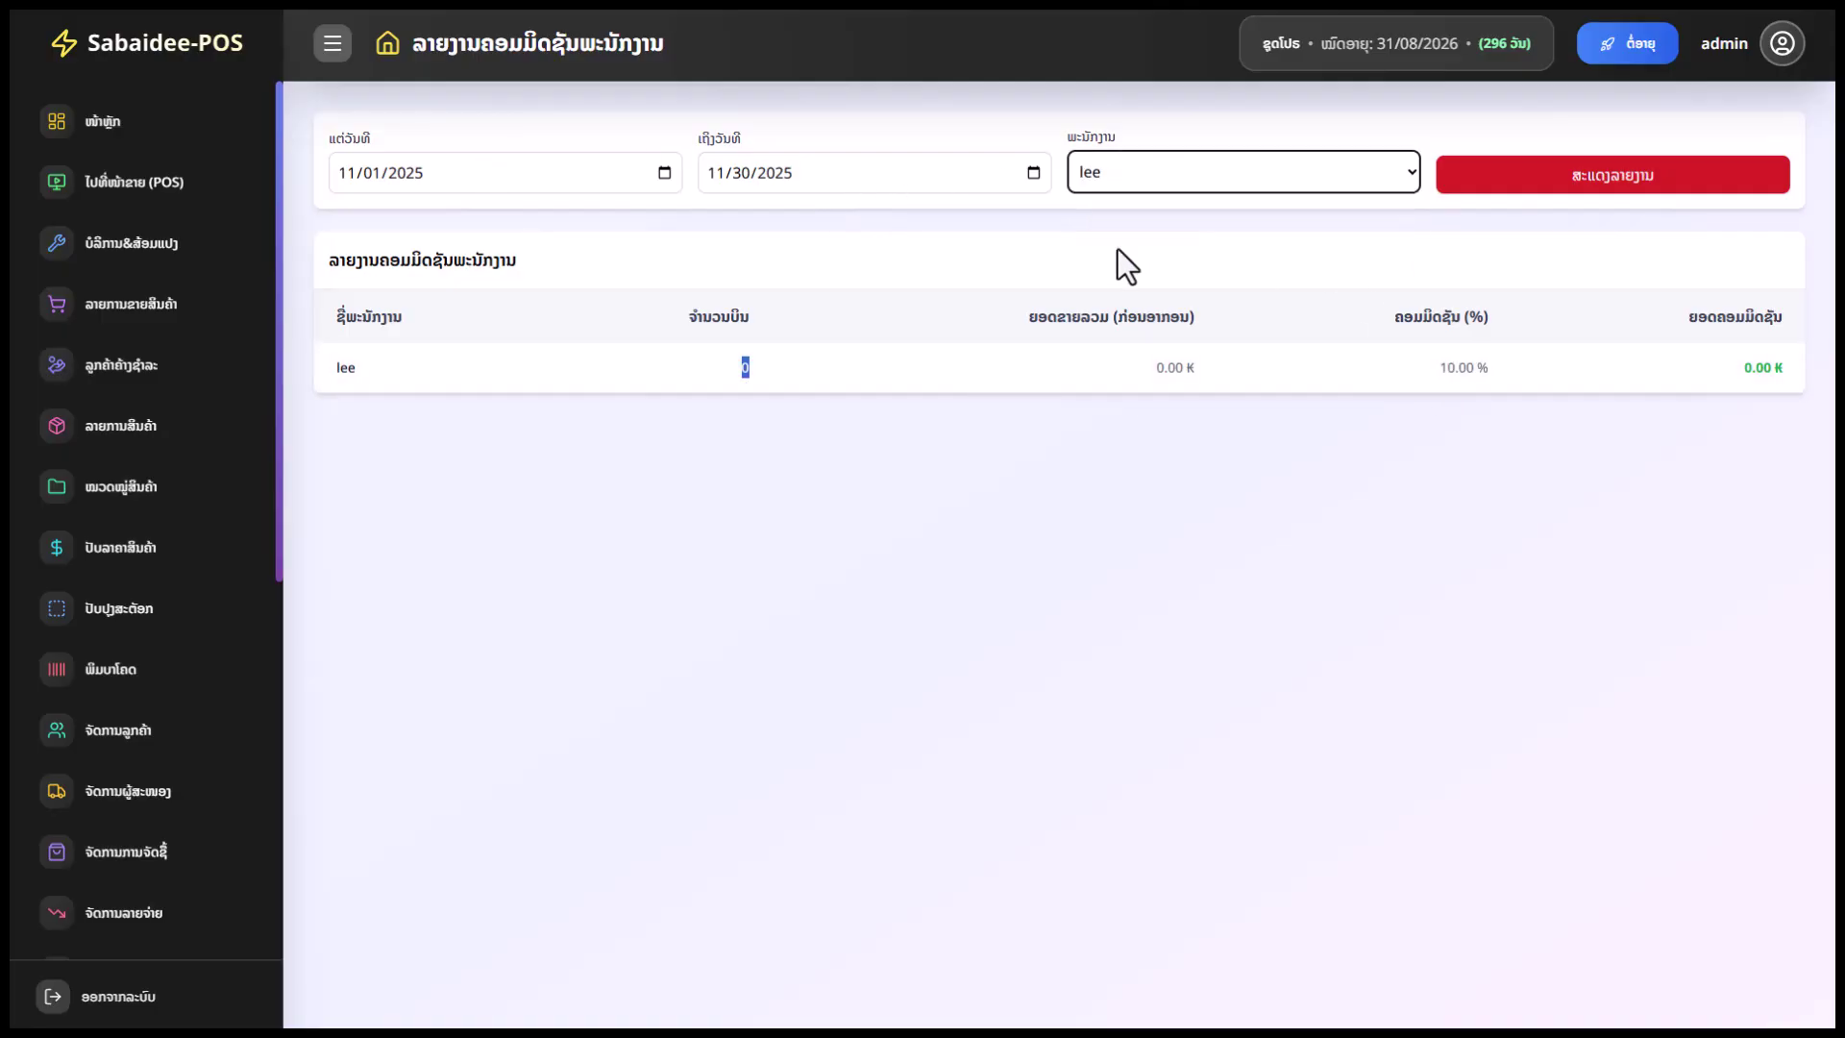
pyautogui.click(1564, 185)
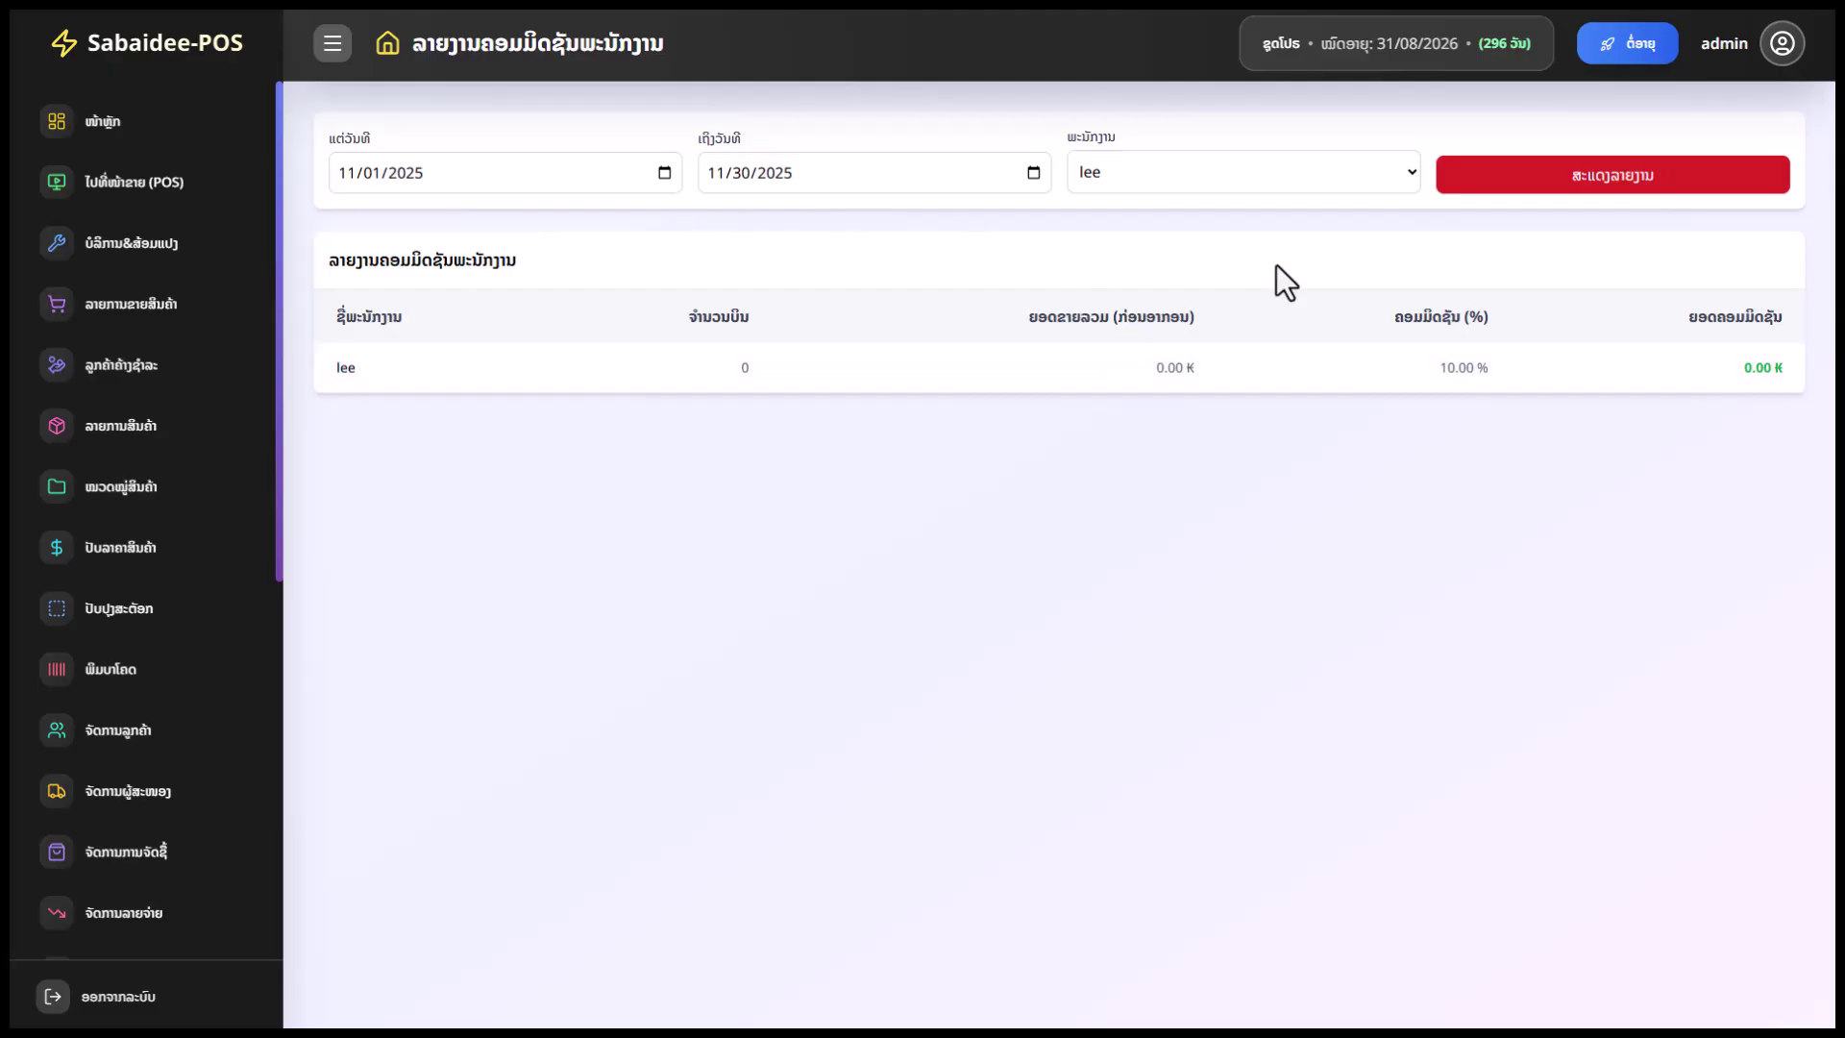
pyautogui.click(666, 174)
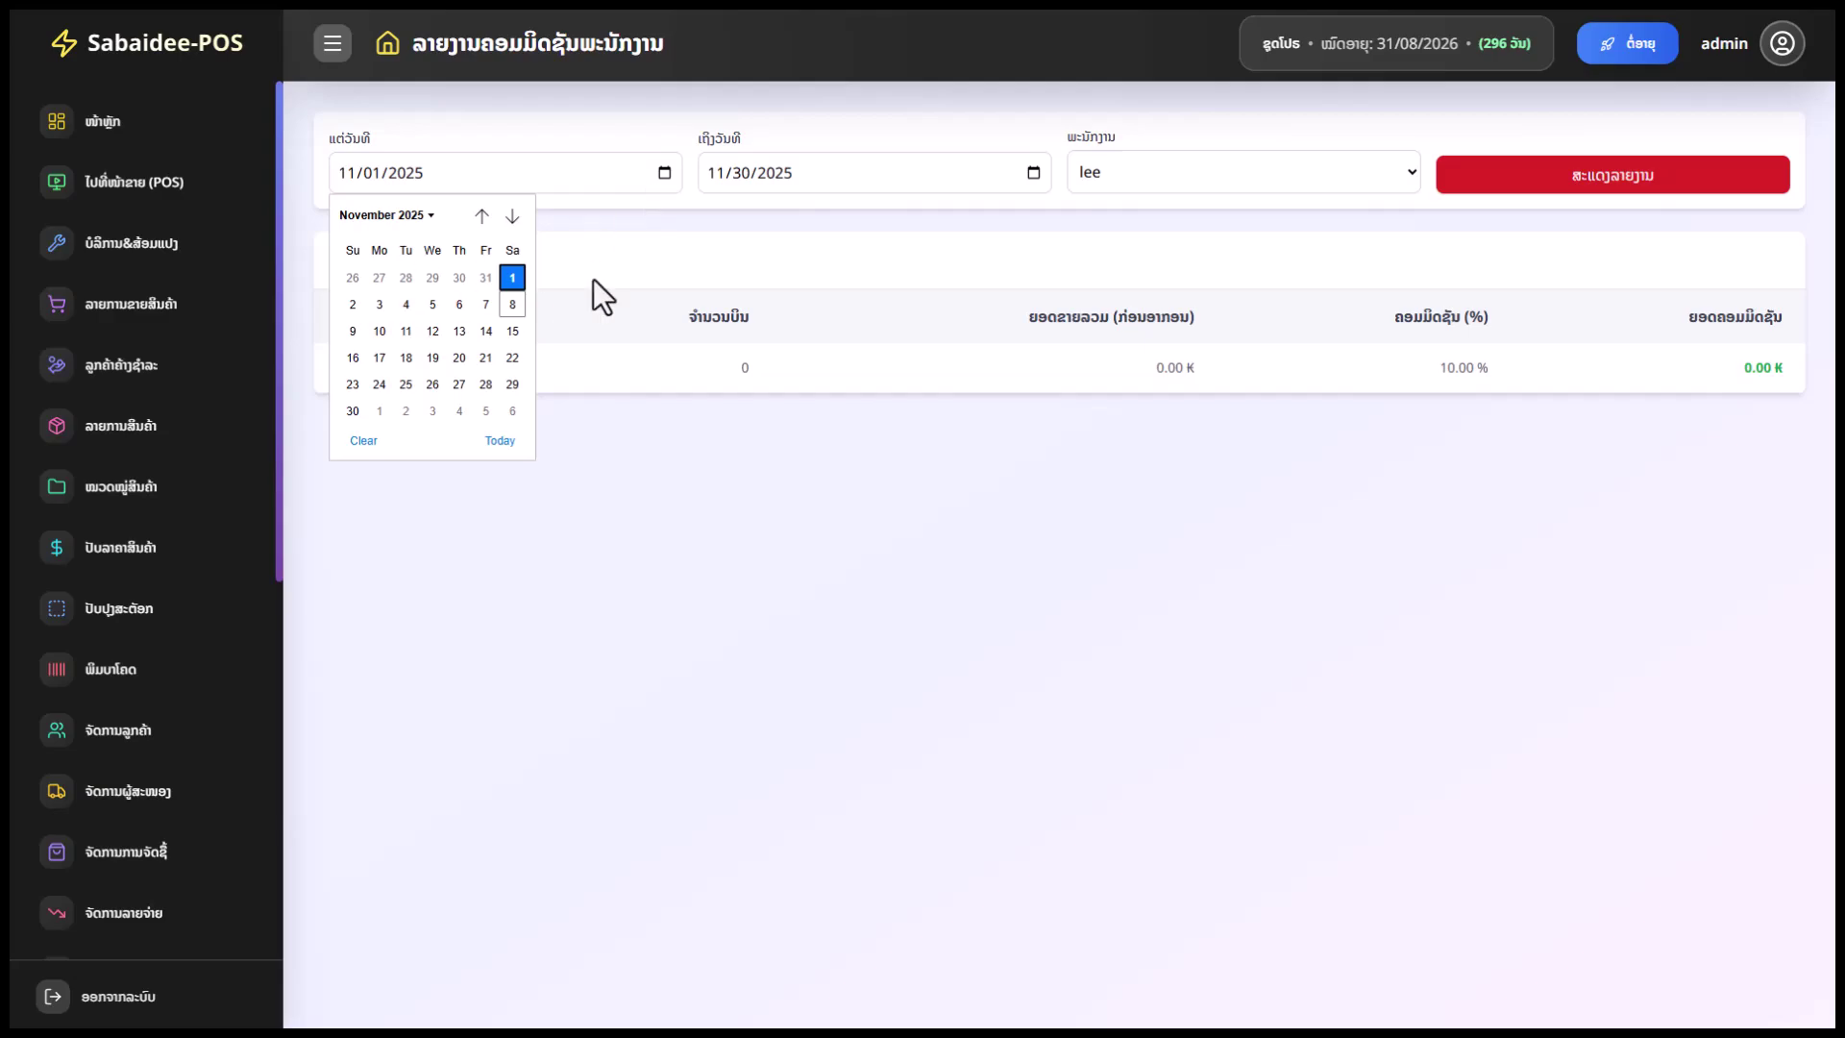
pyautogui.click(1000, 275)
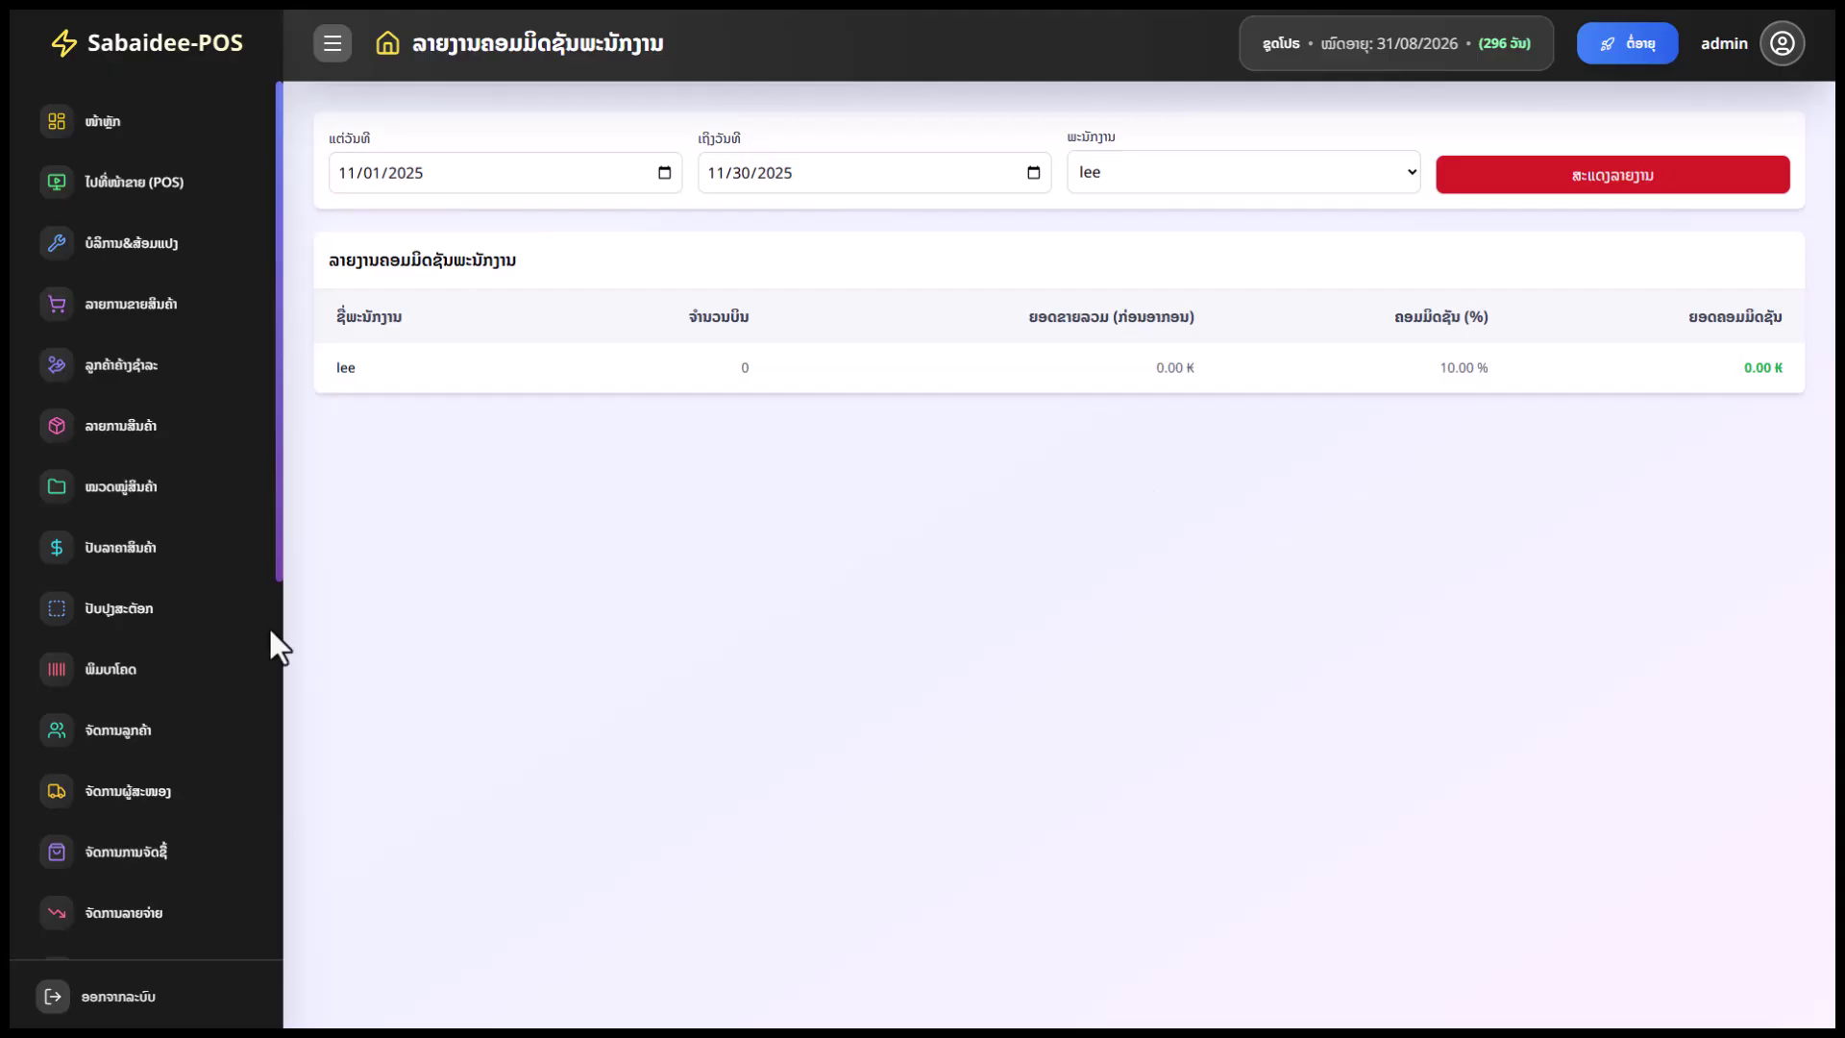
pyautogui.scroll(-7, 164, 721)
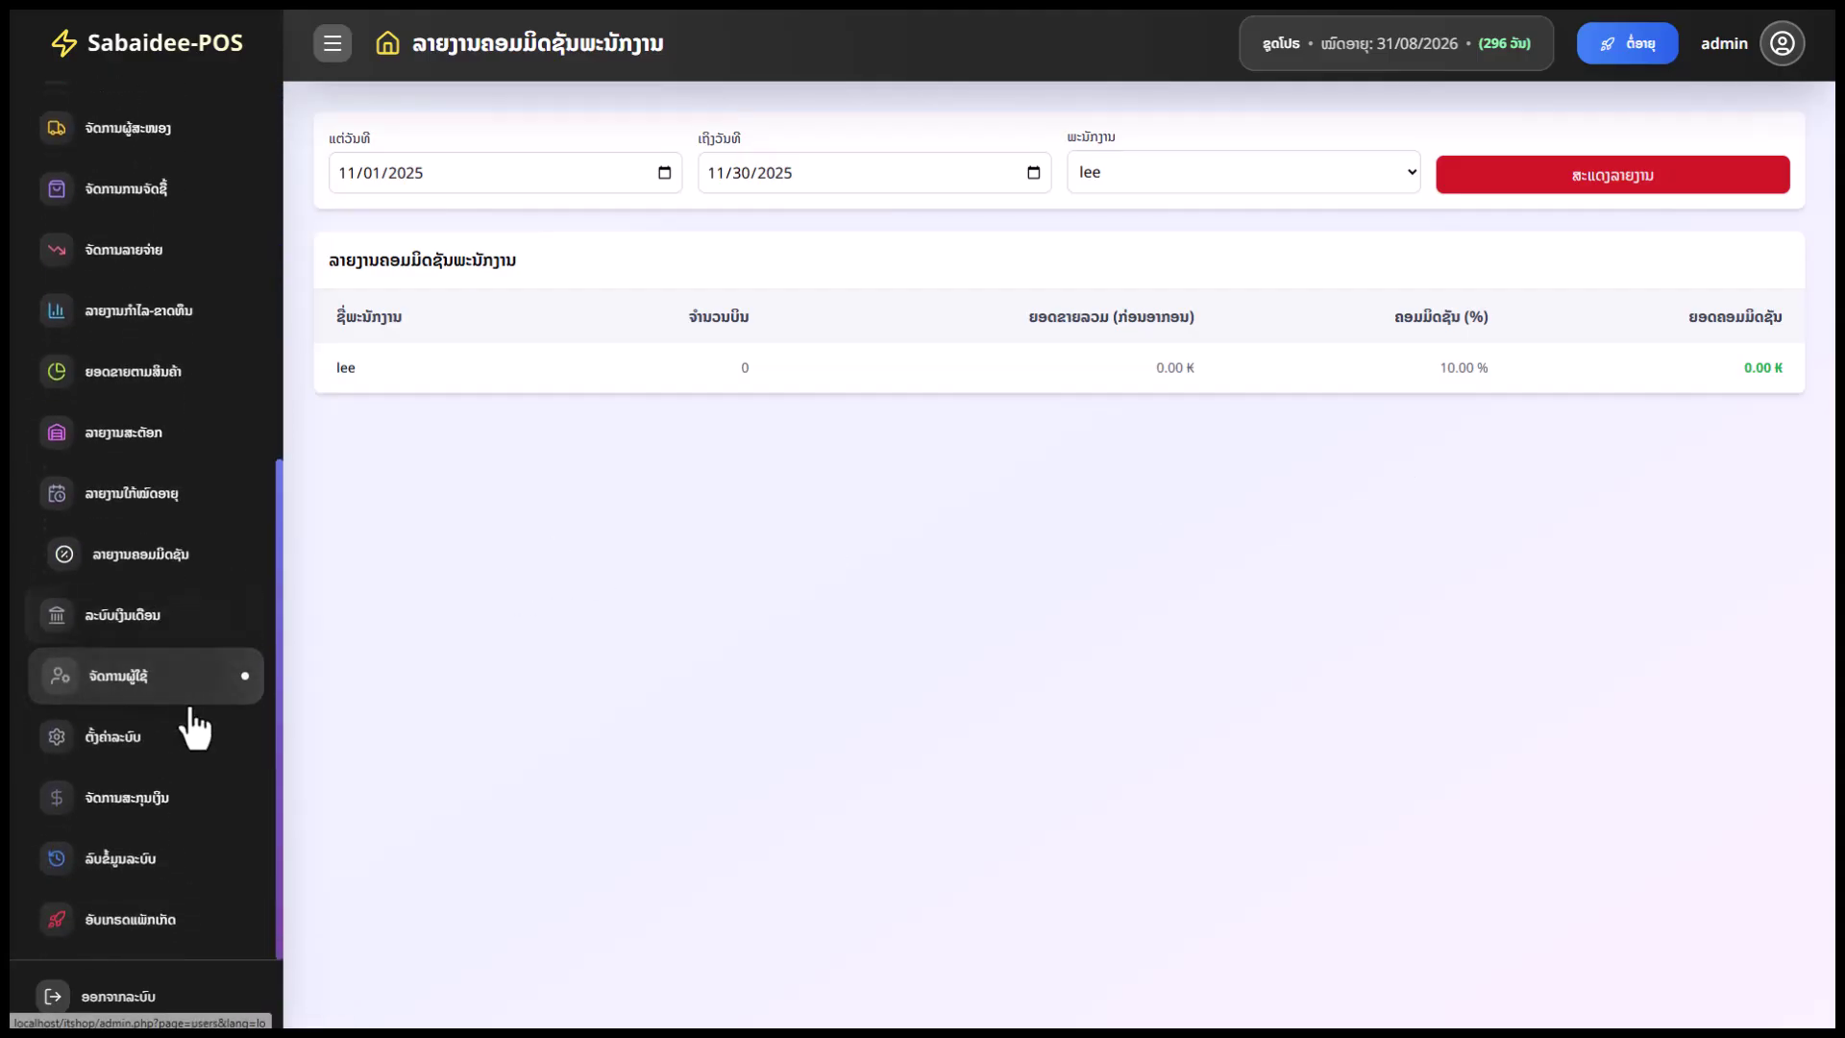
# Calculate November 2025 pay for the cashier employee and check the base salary
pyautogui.click(195, 642)
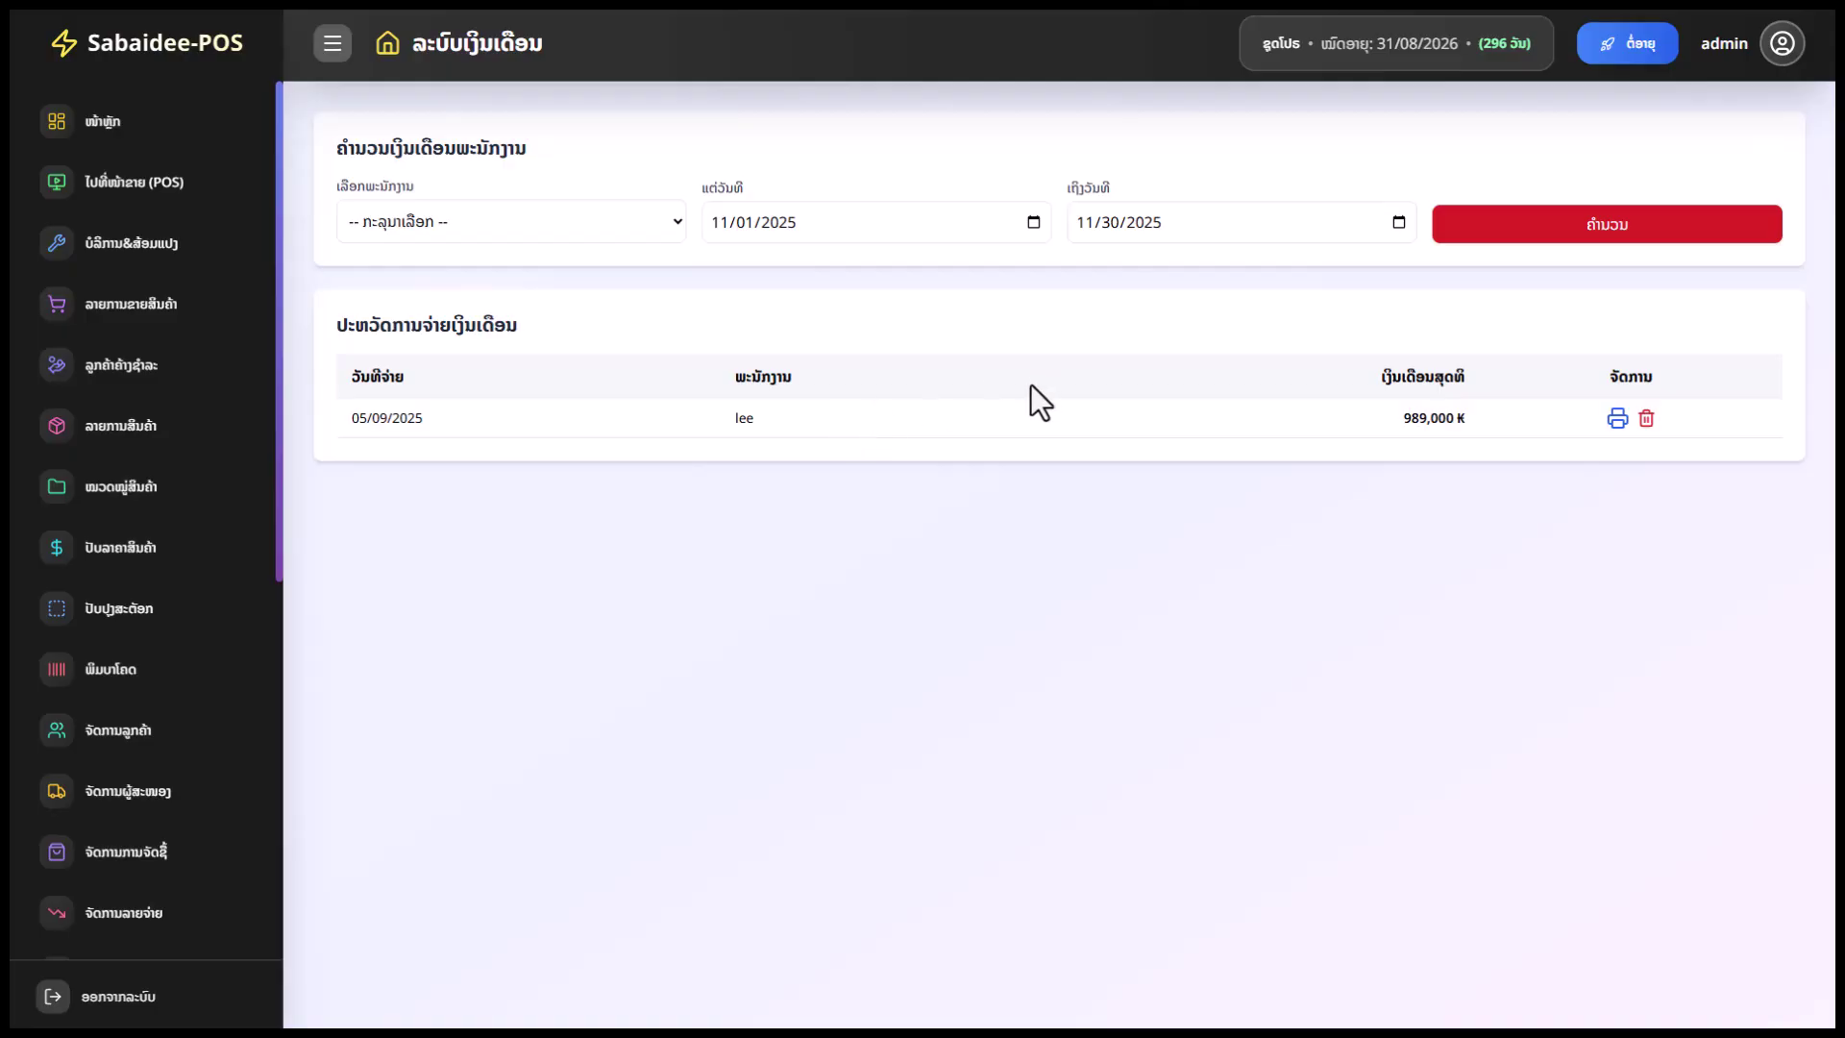
pyautogui.click(634, 222)
pyautogui.click(569, 287)
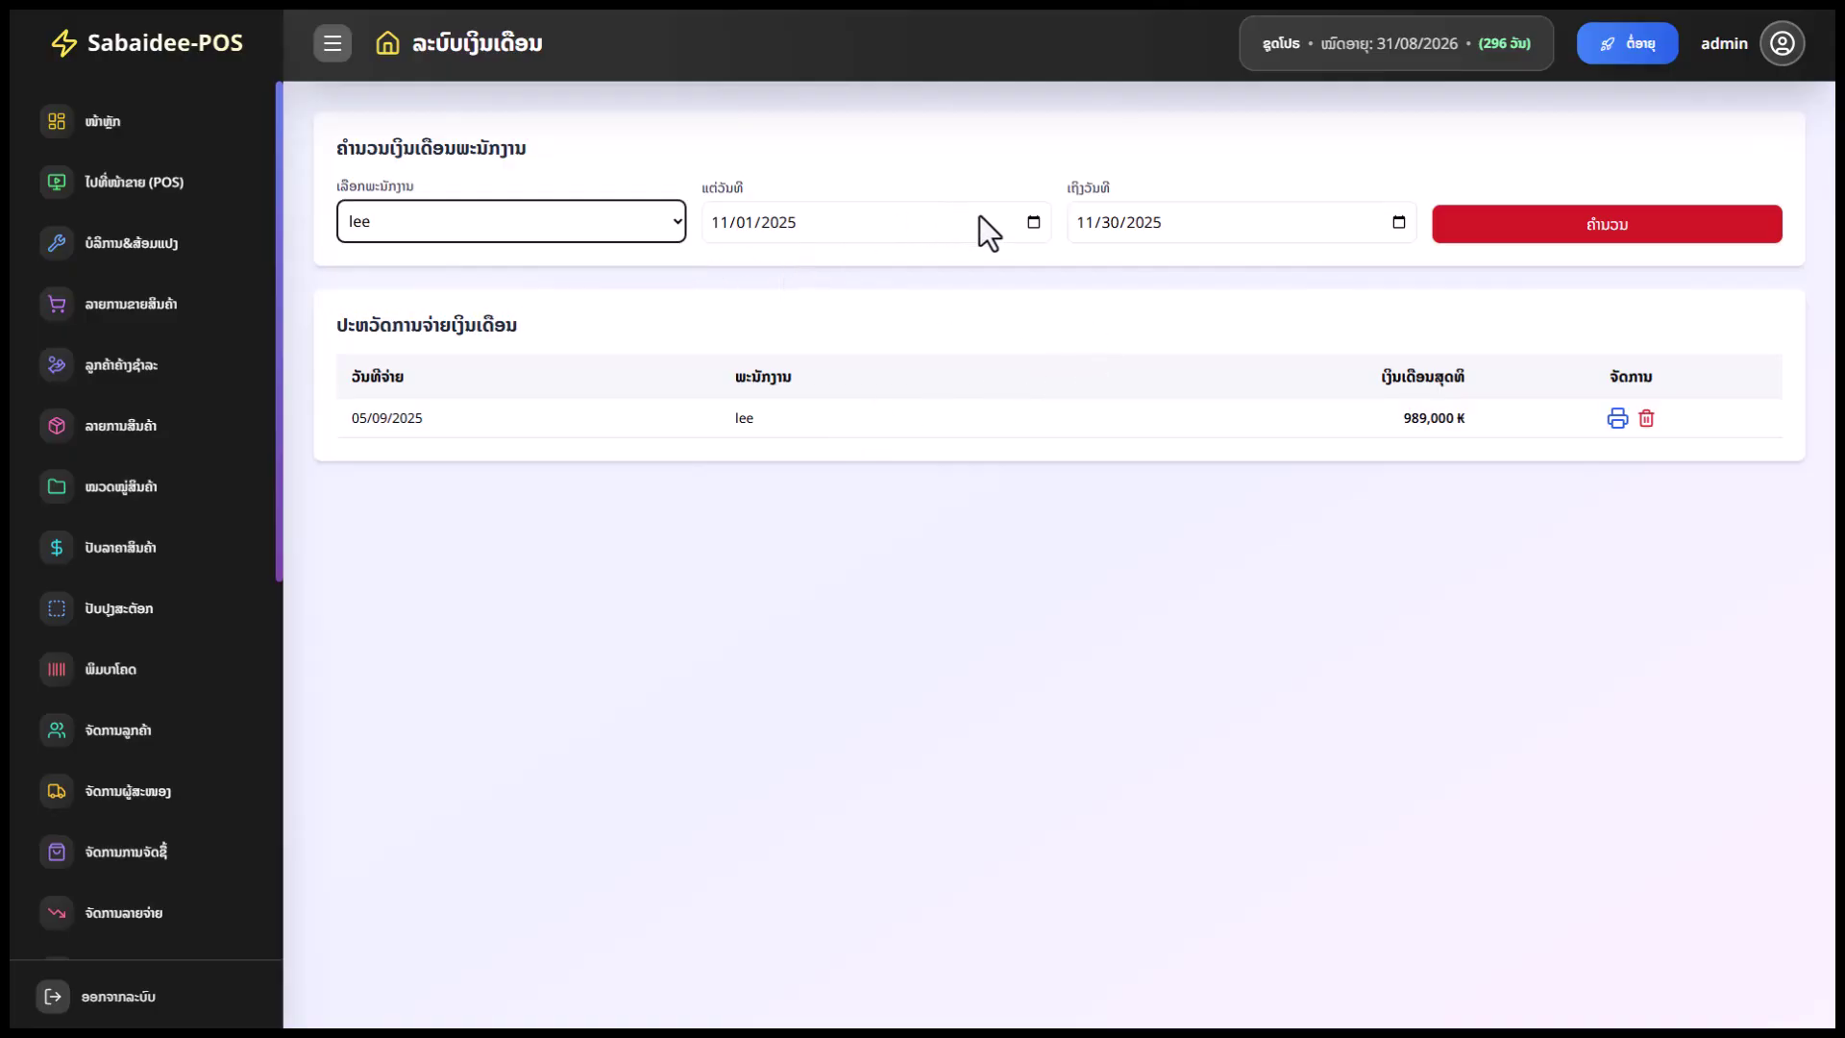
pyautogui.click(1029, 225)
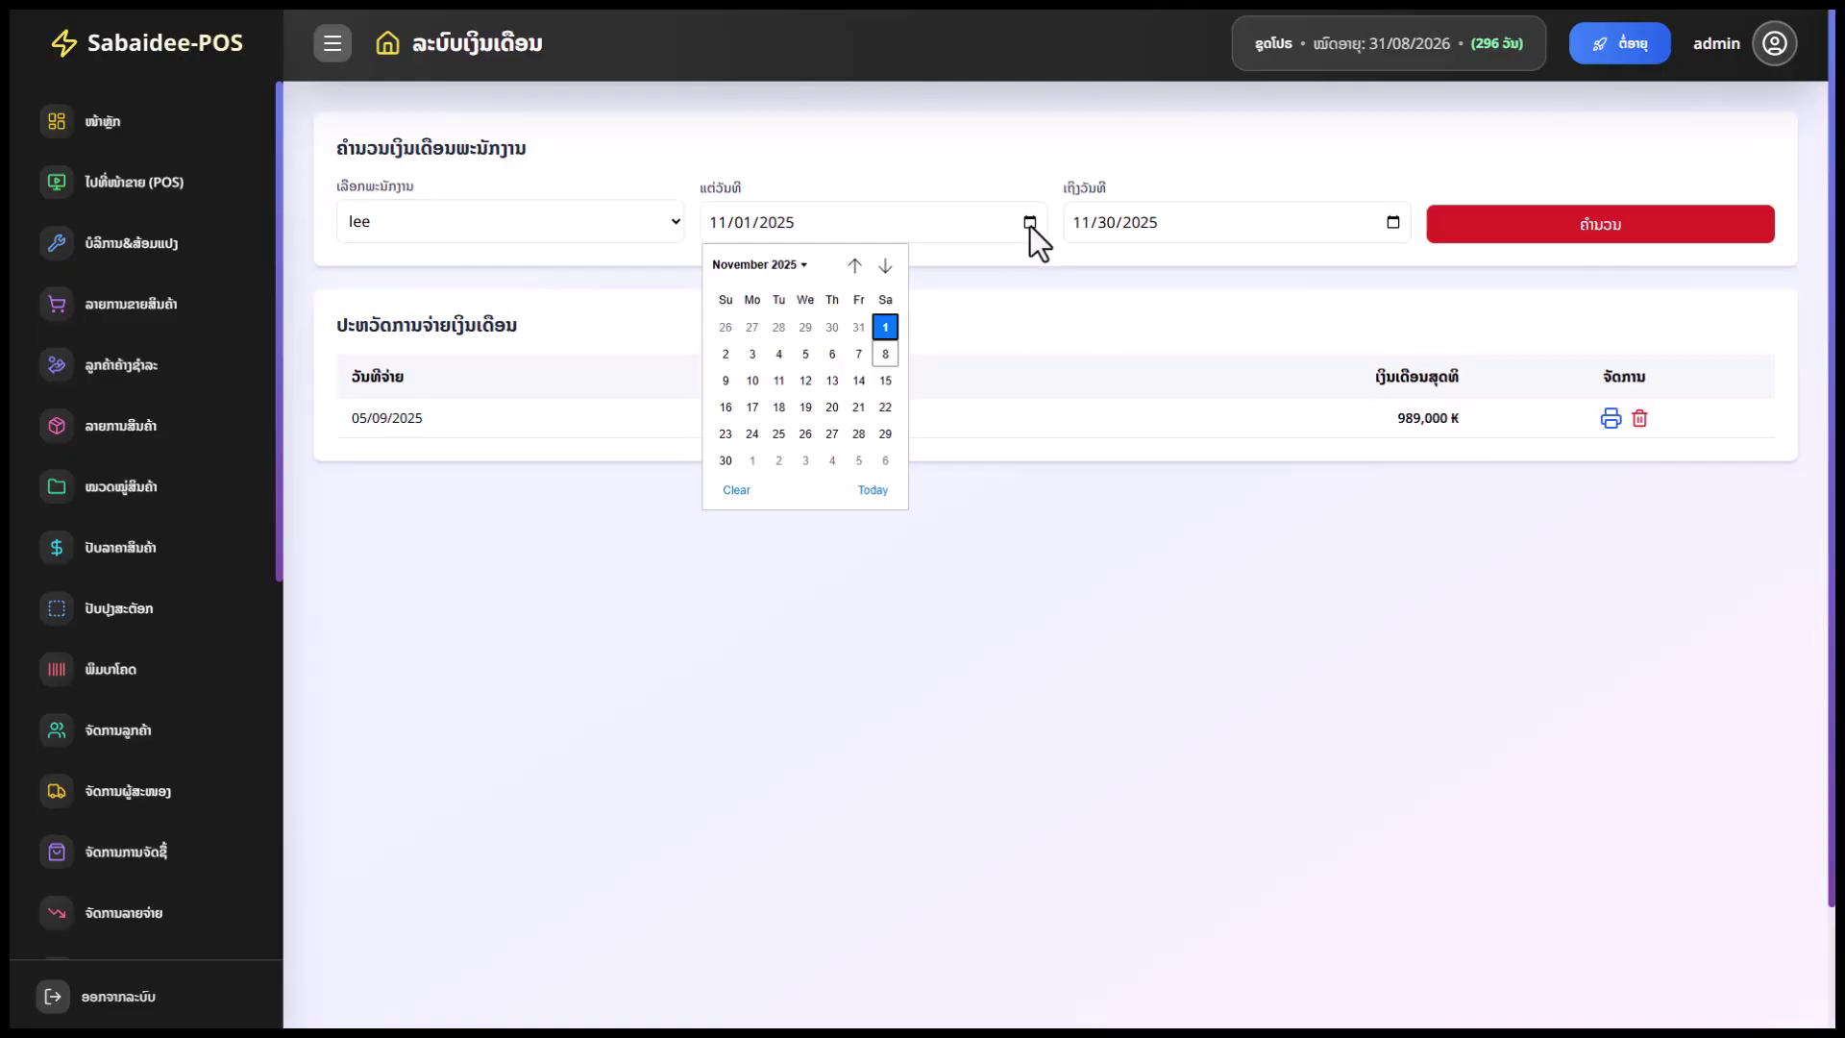
pyautogui.click(1521, 234)
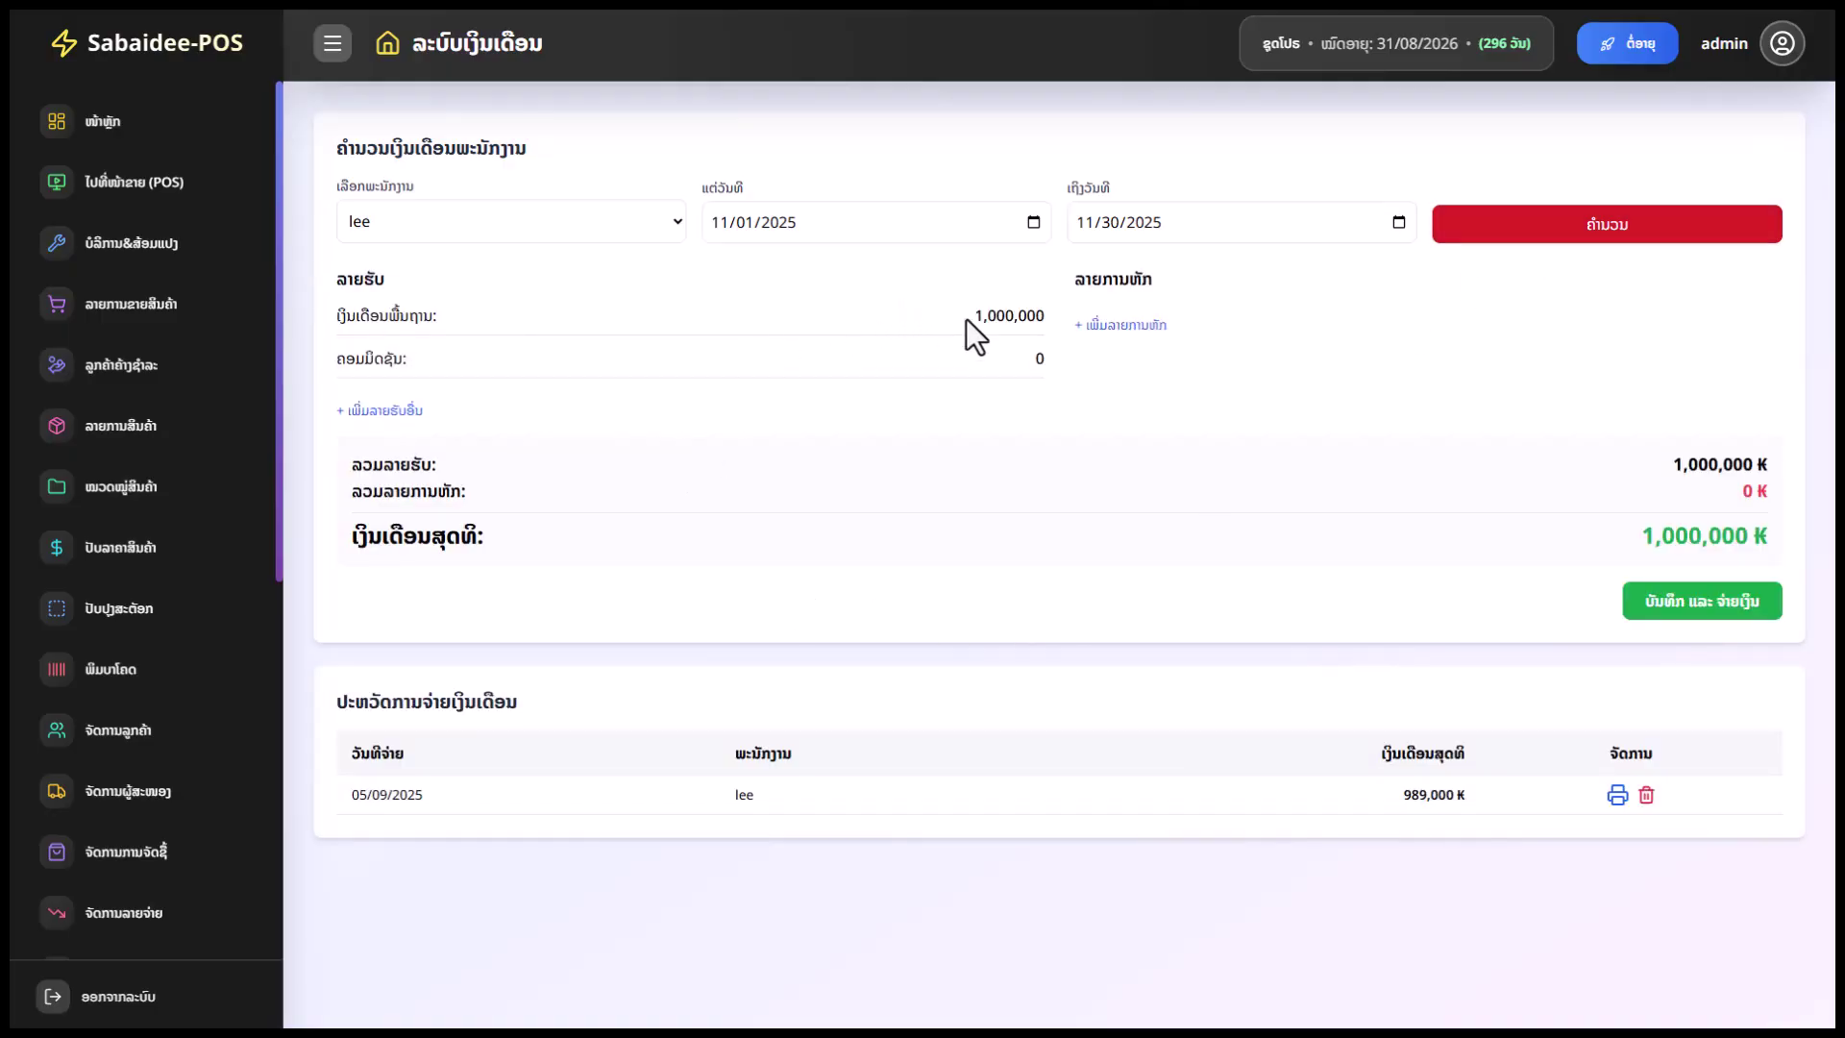
pyautogui.moveTo(966, 319); pyautogui.dragTo(1042, 310)
# Add an extra income line of 150000
pyautogui.click(388, 411)
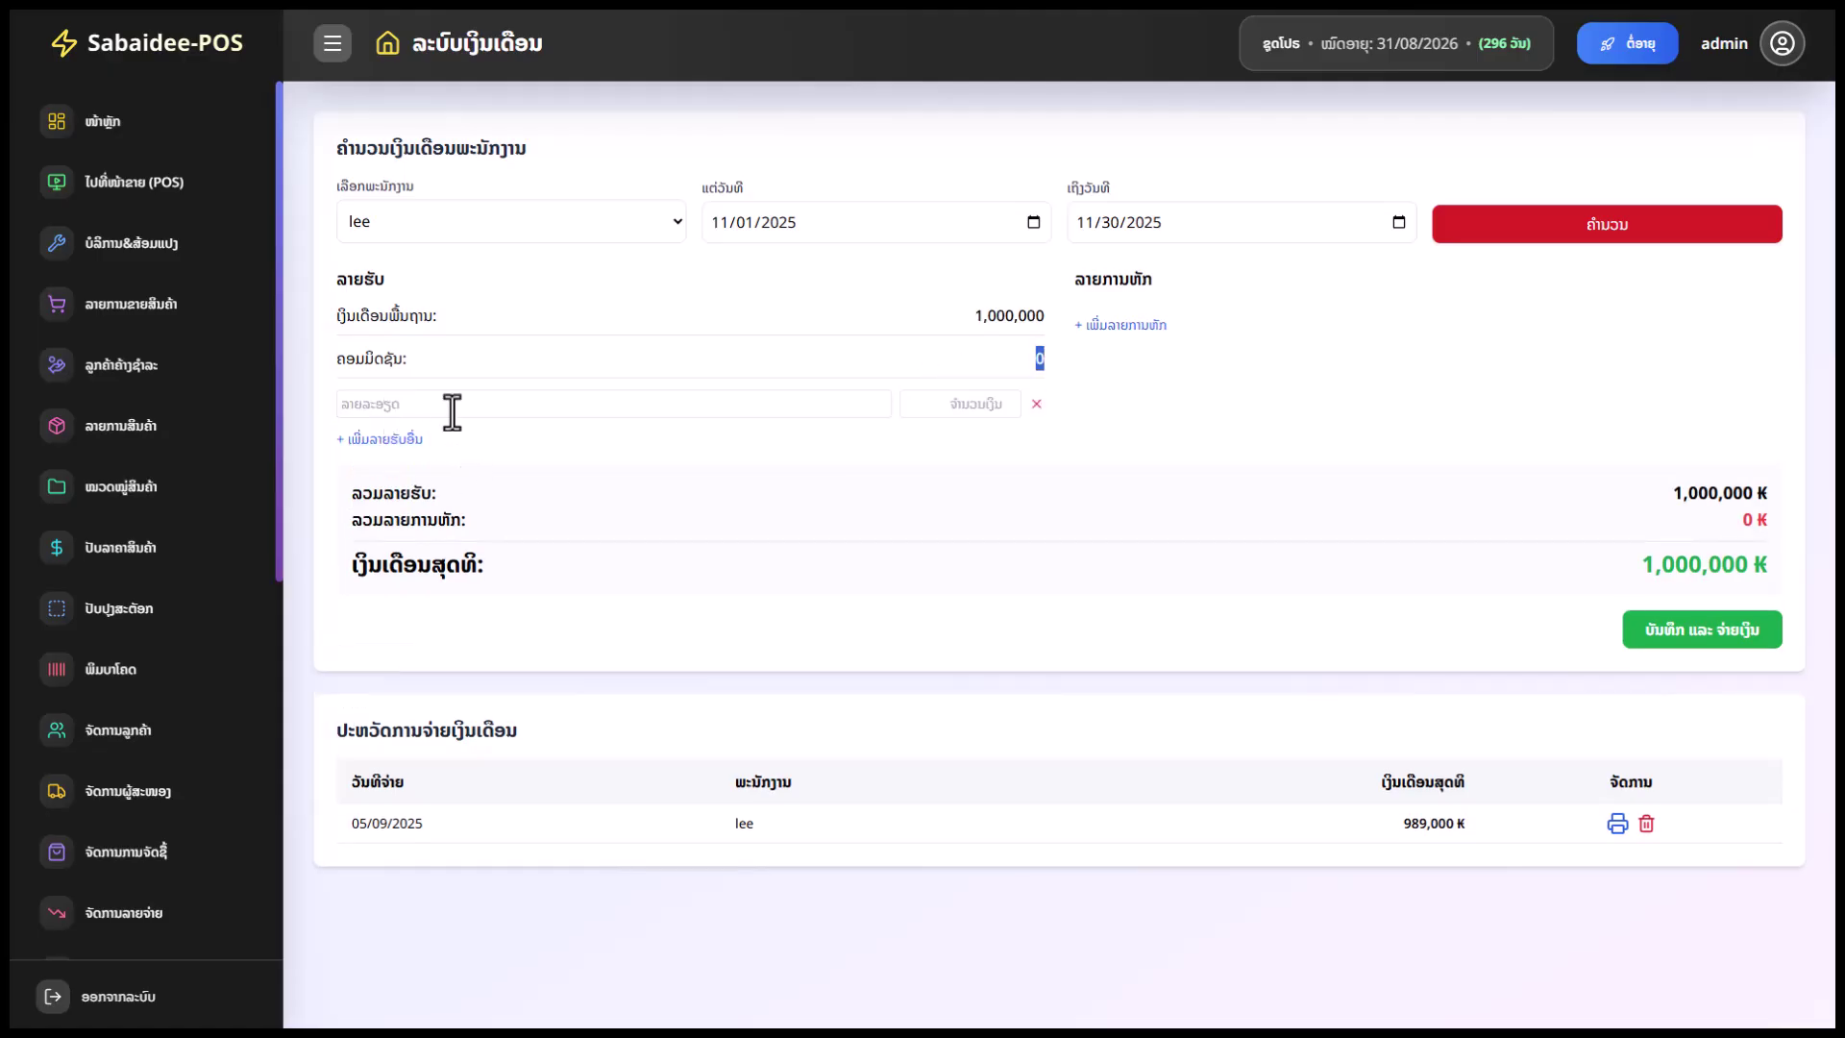
pyautogui.click(453, 405)
pyautogui.click(494, 450)
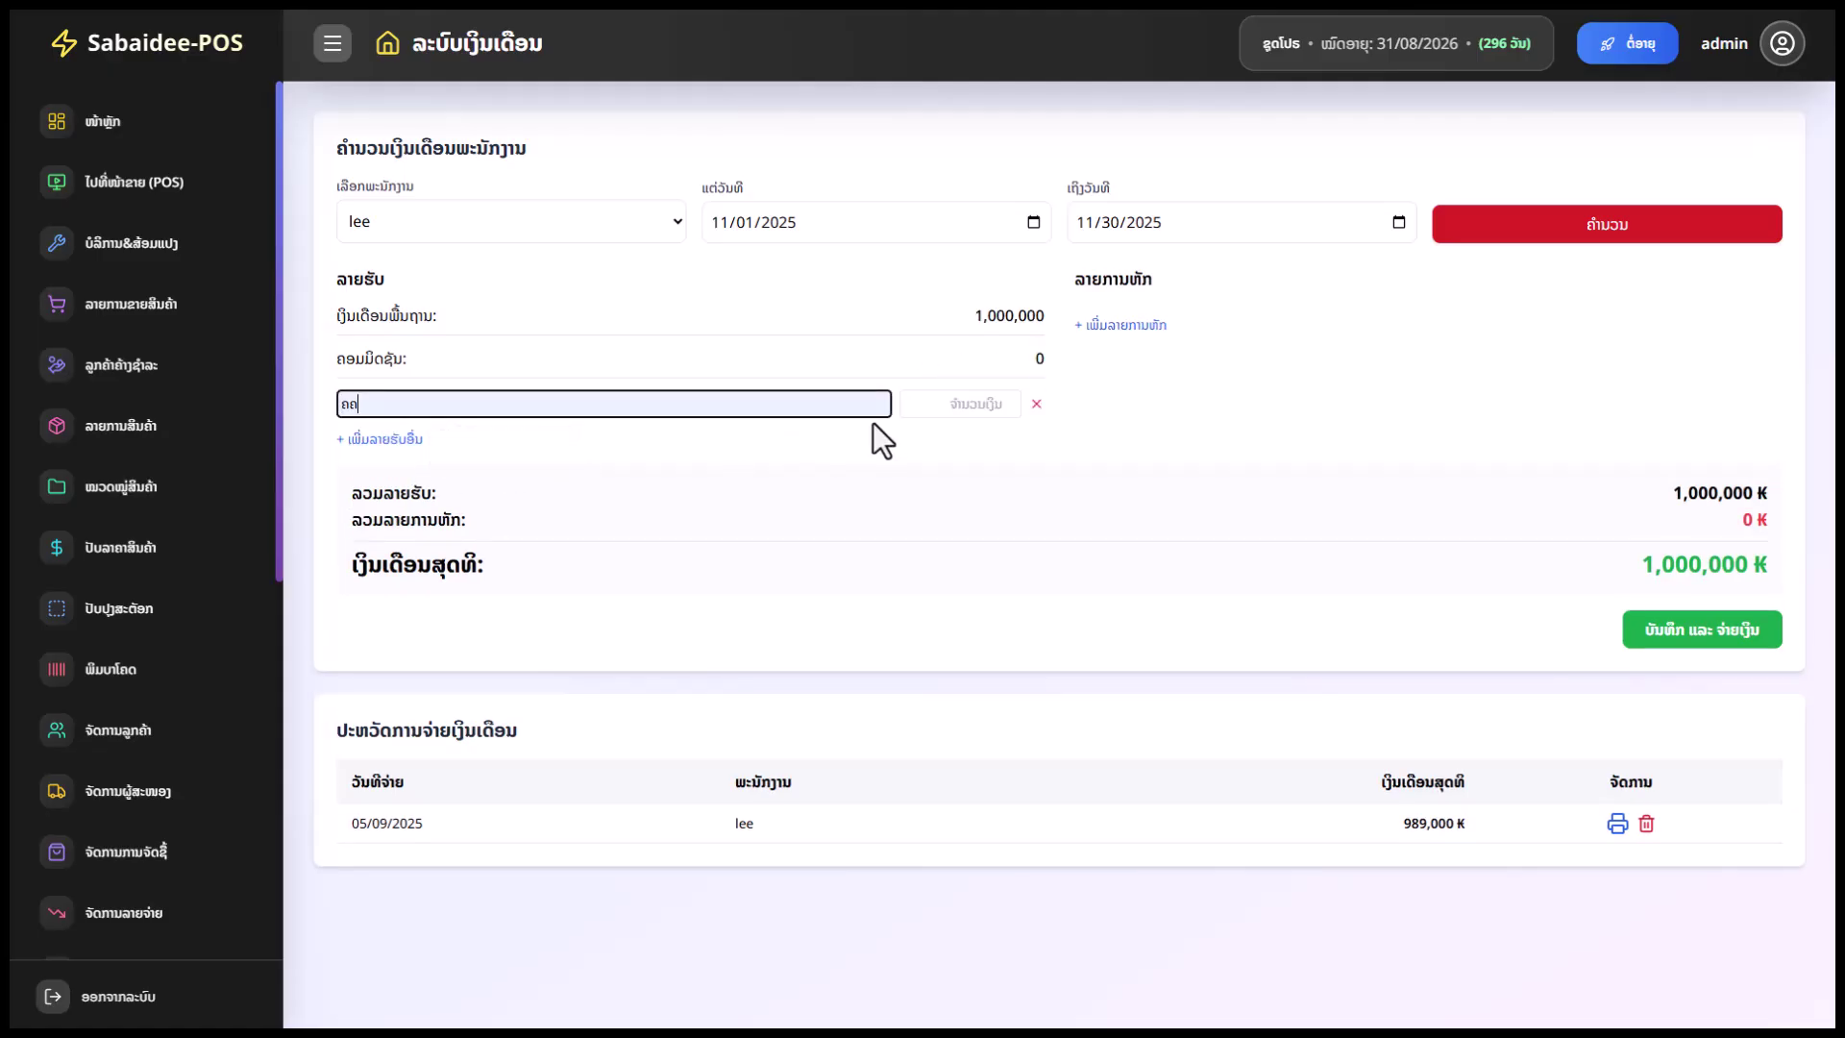
pyautogui.click(951, 403)
pyautogui.write('150000')
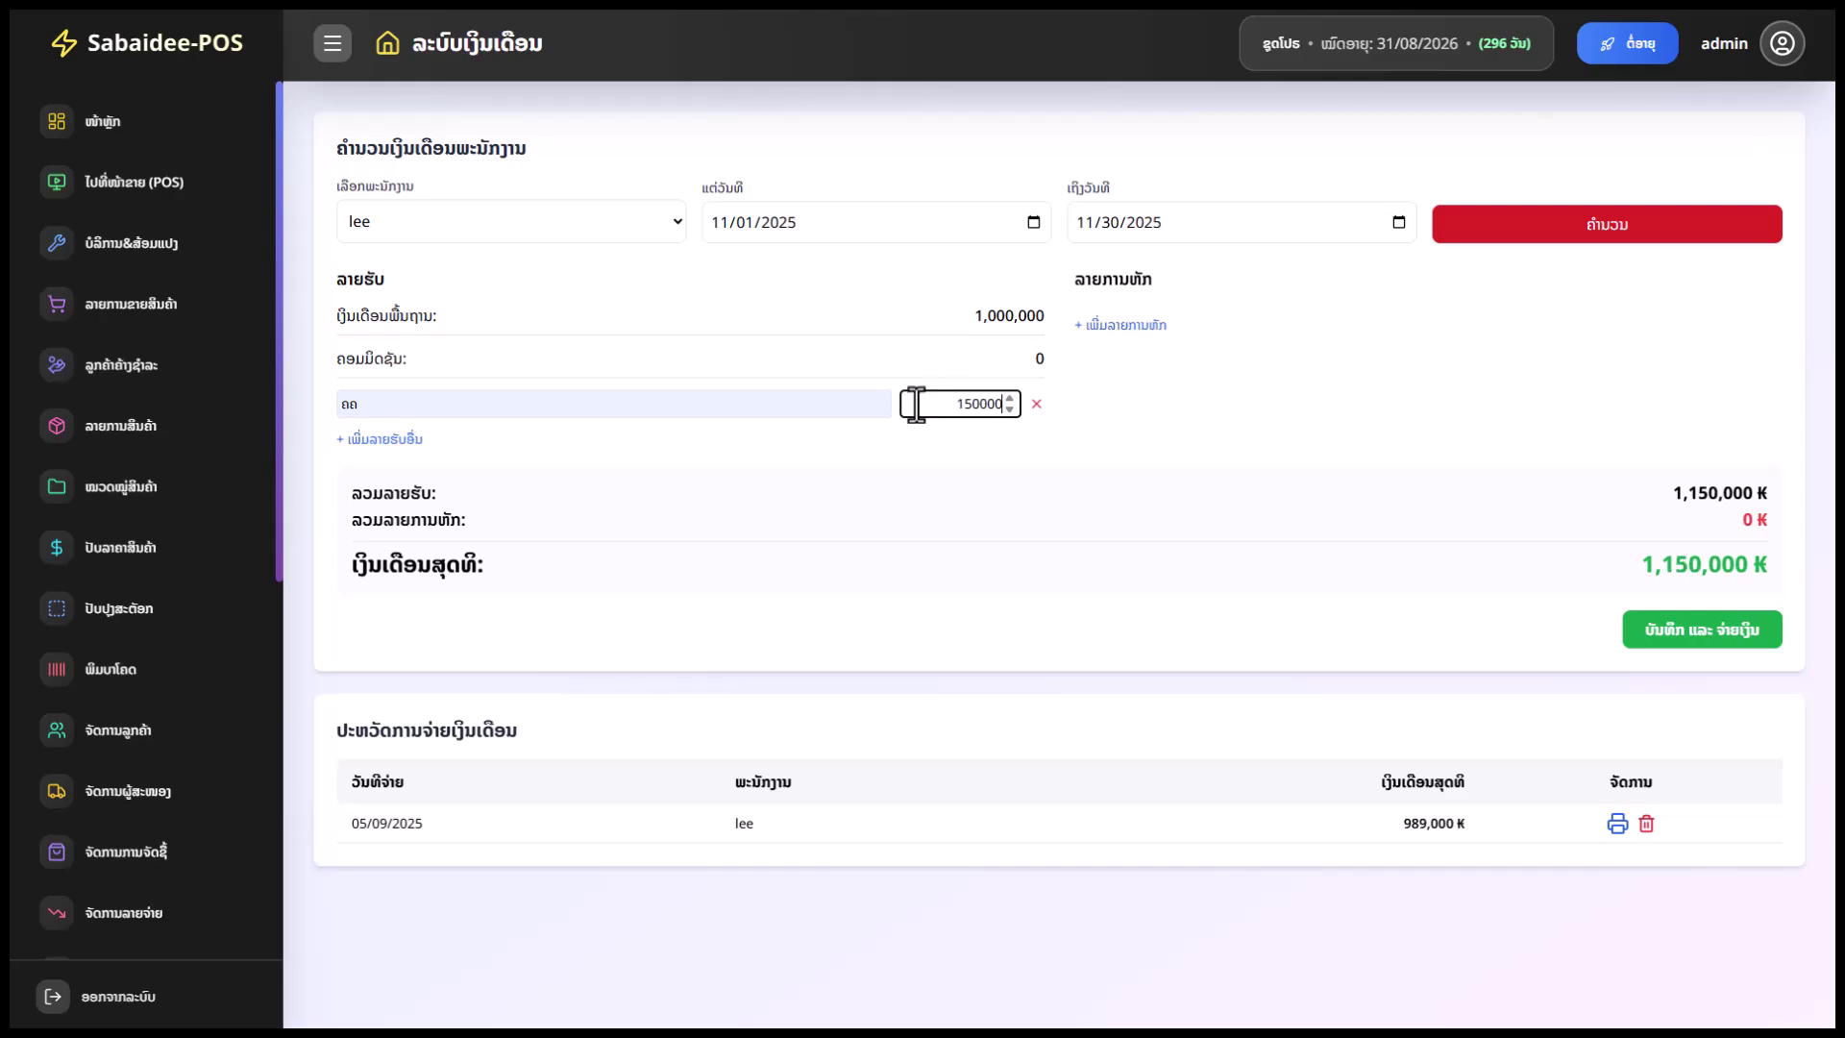
# Add a deduction line of 10000, giving net pay 1,140,000 ₭
pyautogui.click(1643, 507)
pyautogui.click(1137, 317)
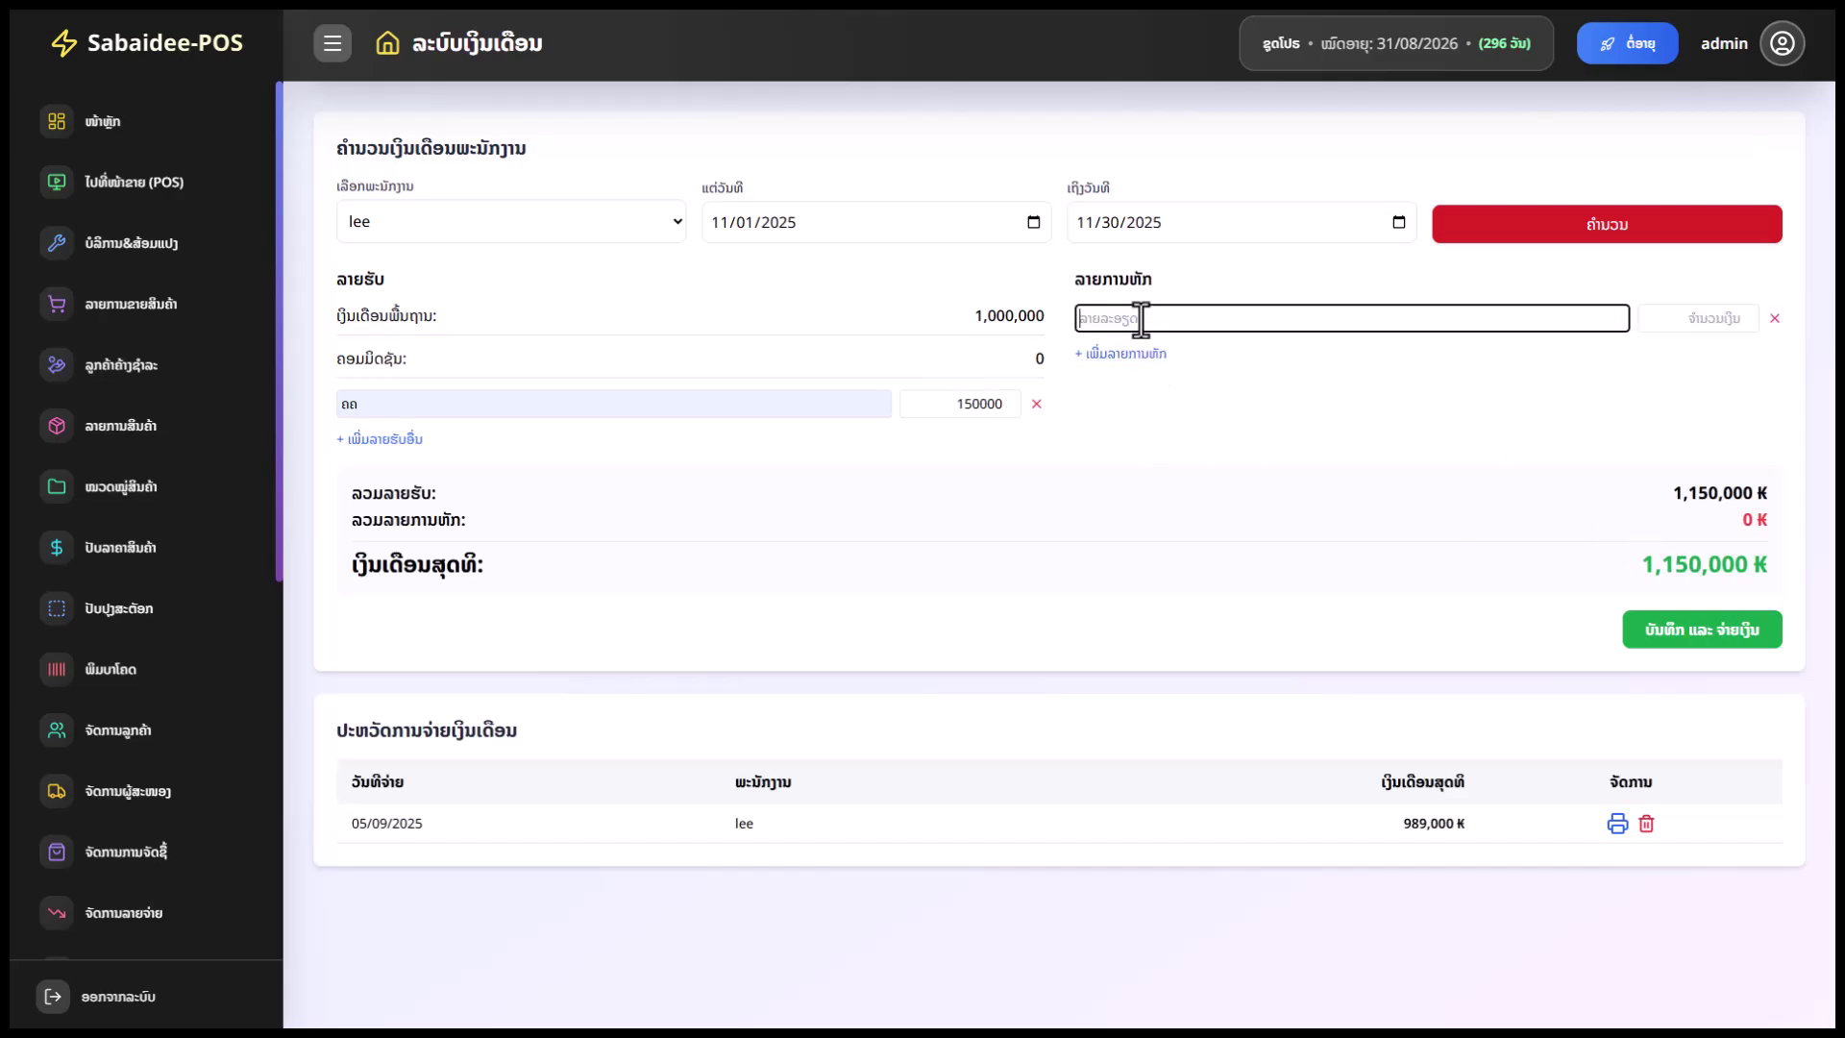
pyautogui.click(1283, 364)
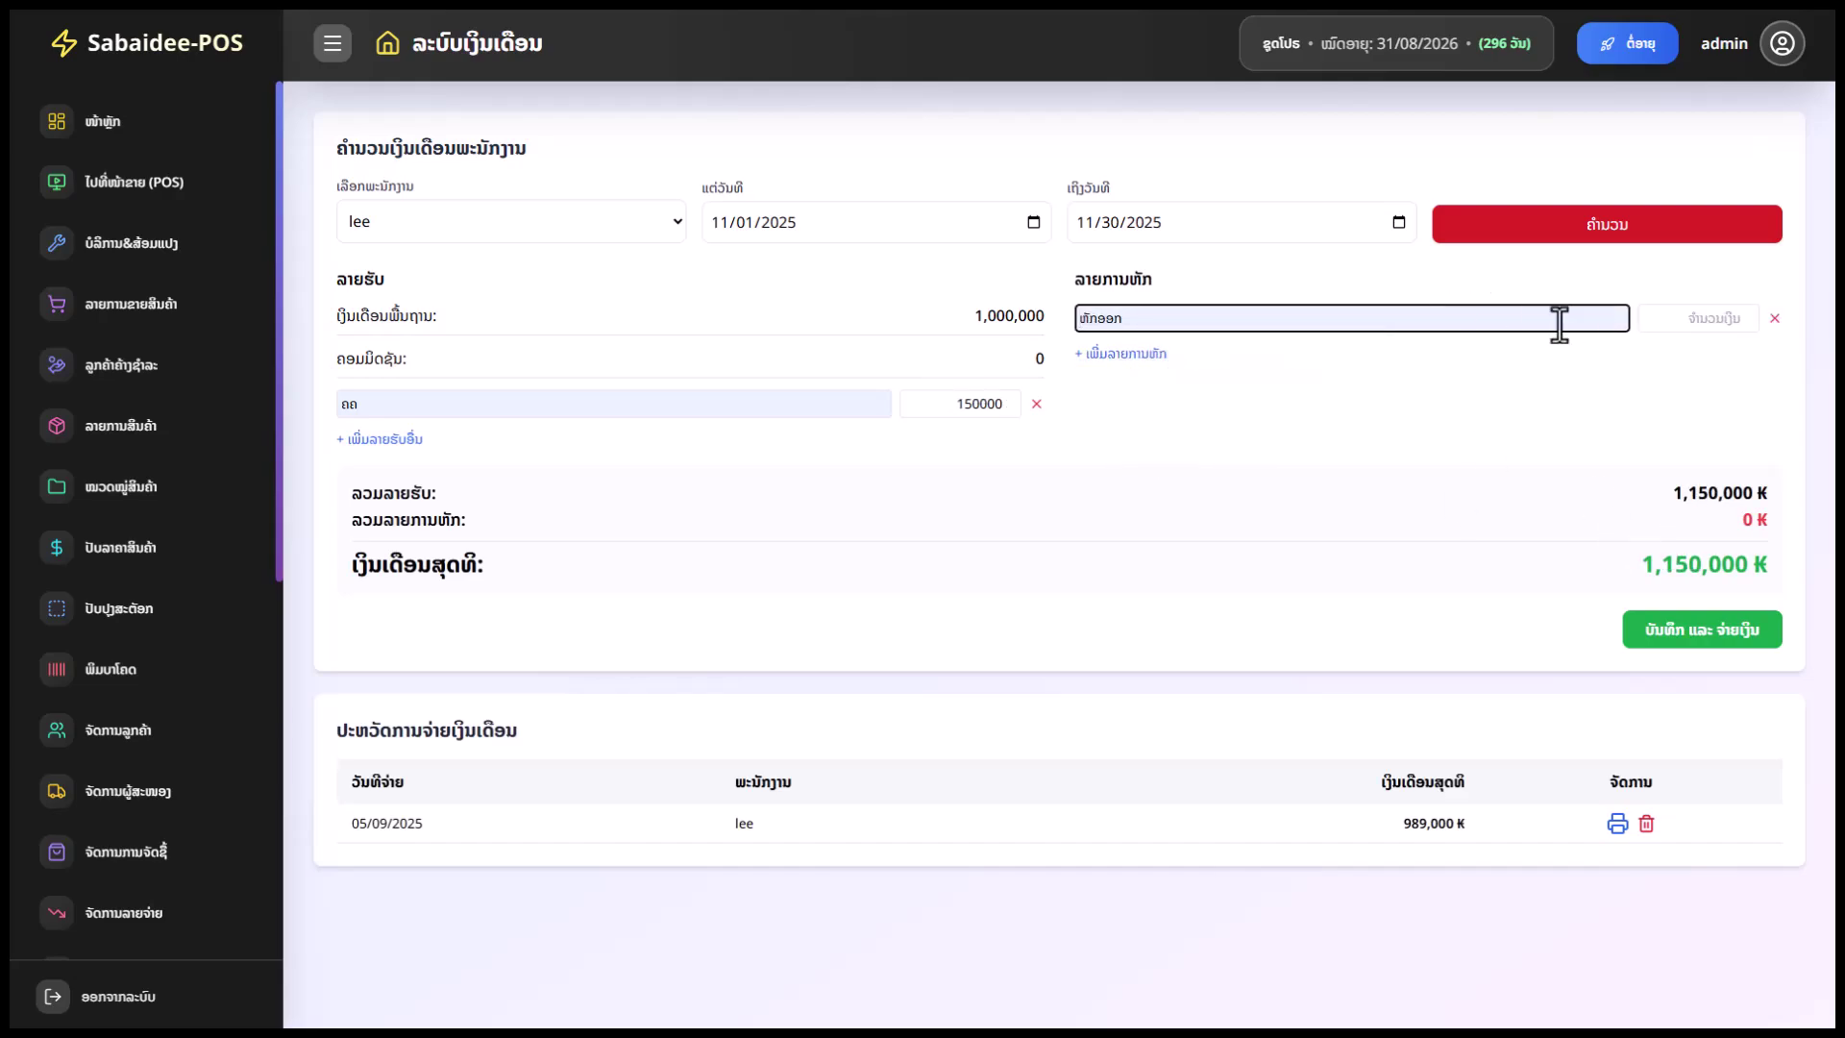
pyautogui.click(1674, 317)
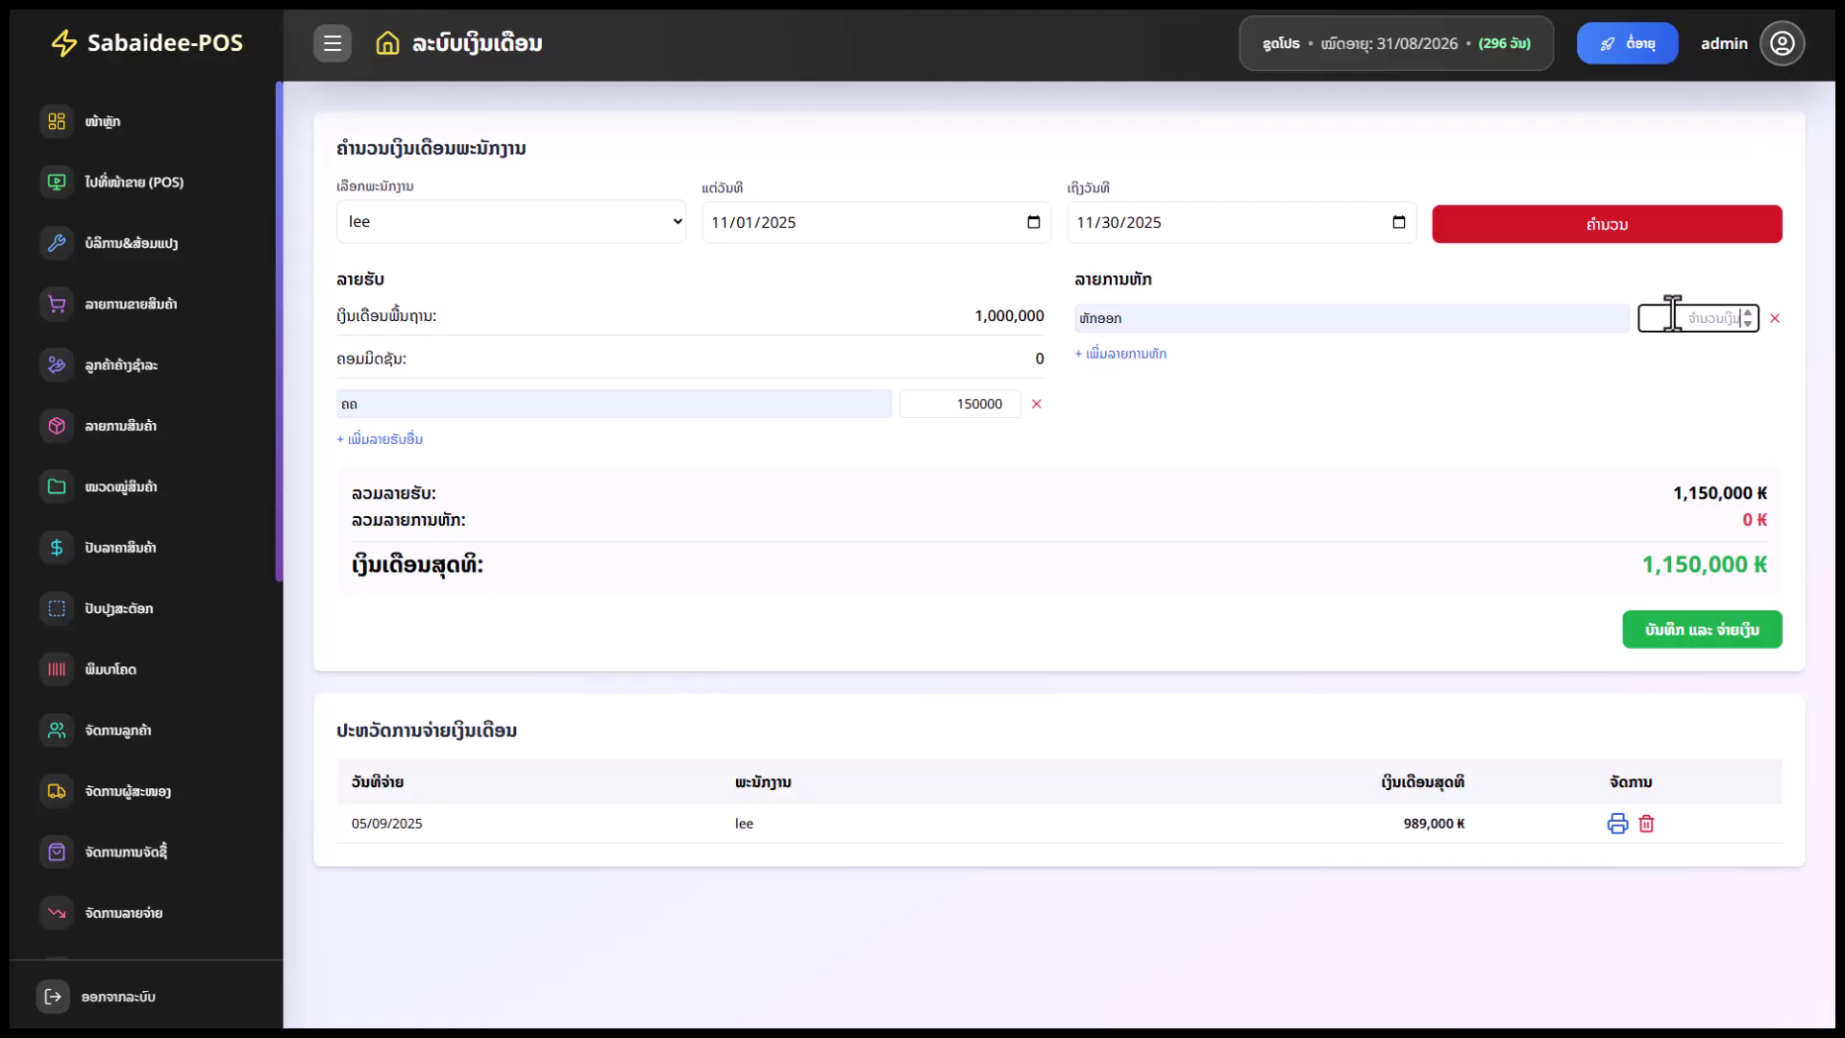
pyautogui.write('10000')
pyautogui.click(1161, 496)
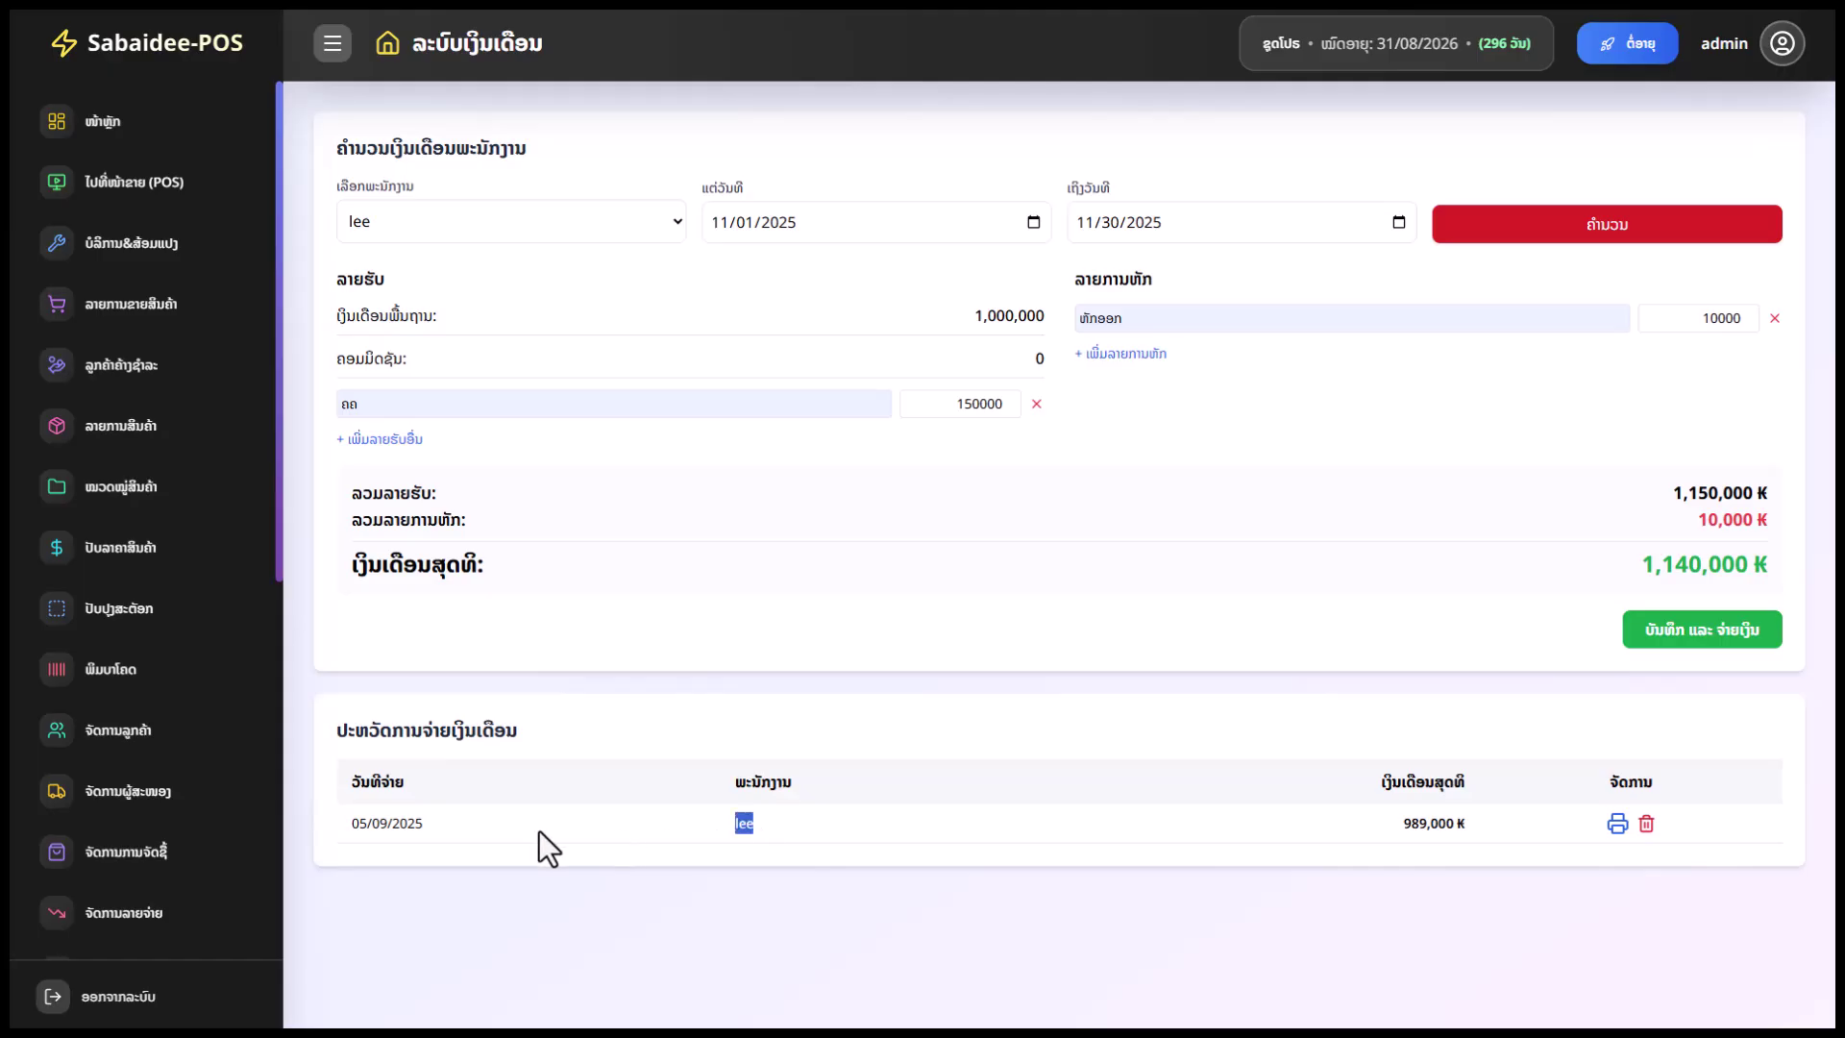
# View the payslip for the past payment, then close it and restore fullscreen
pyautogui.click(847, 820)
pyautogui.click(1617, 823)
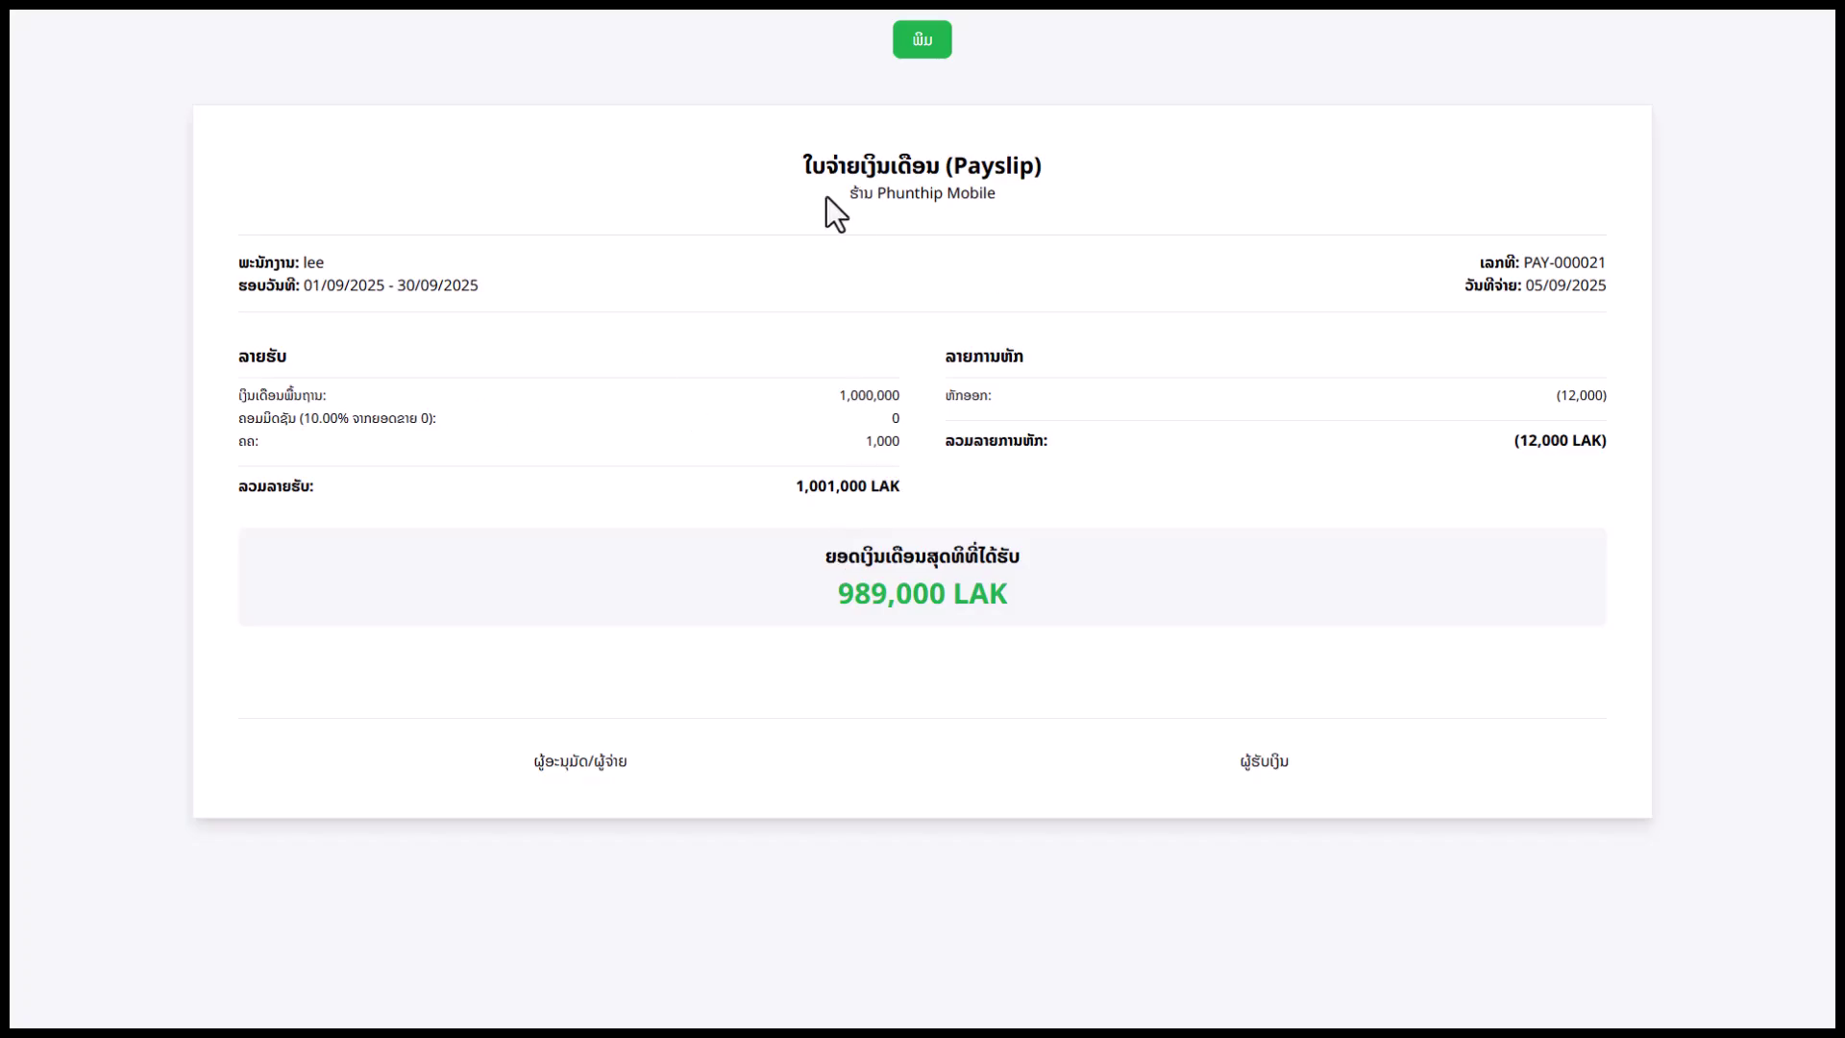
pyautogui.click(923, 41)
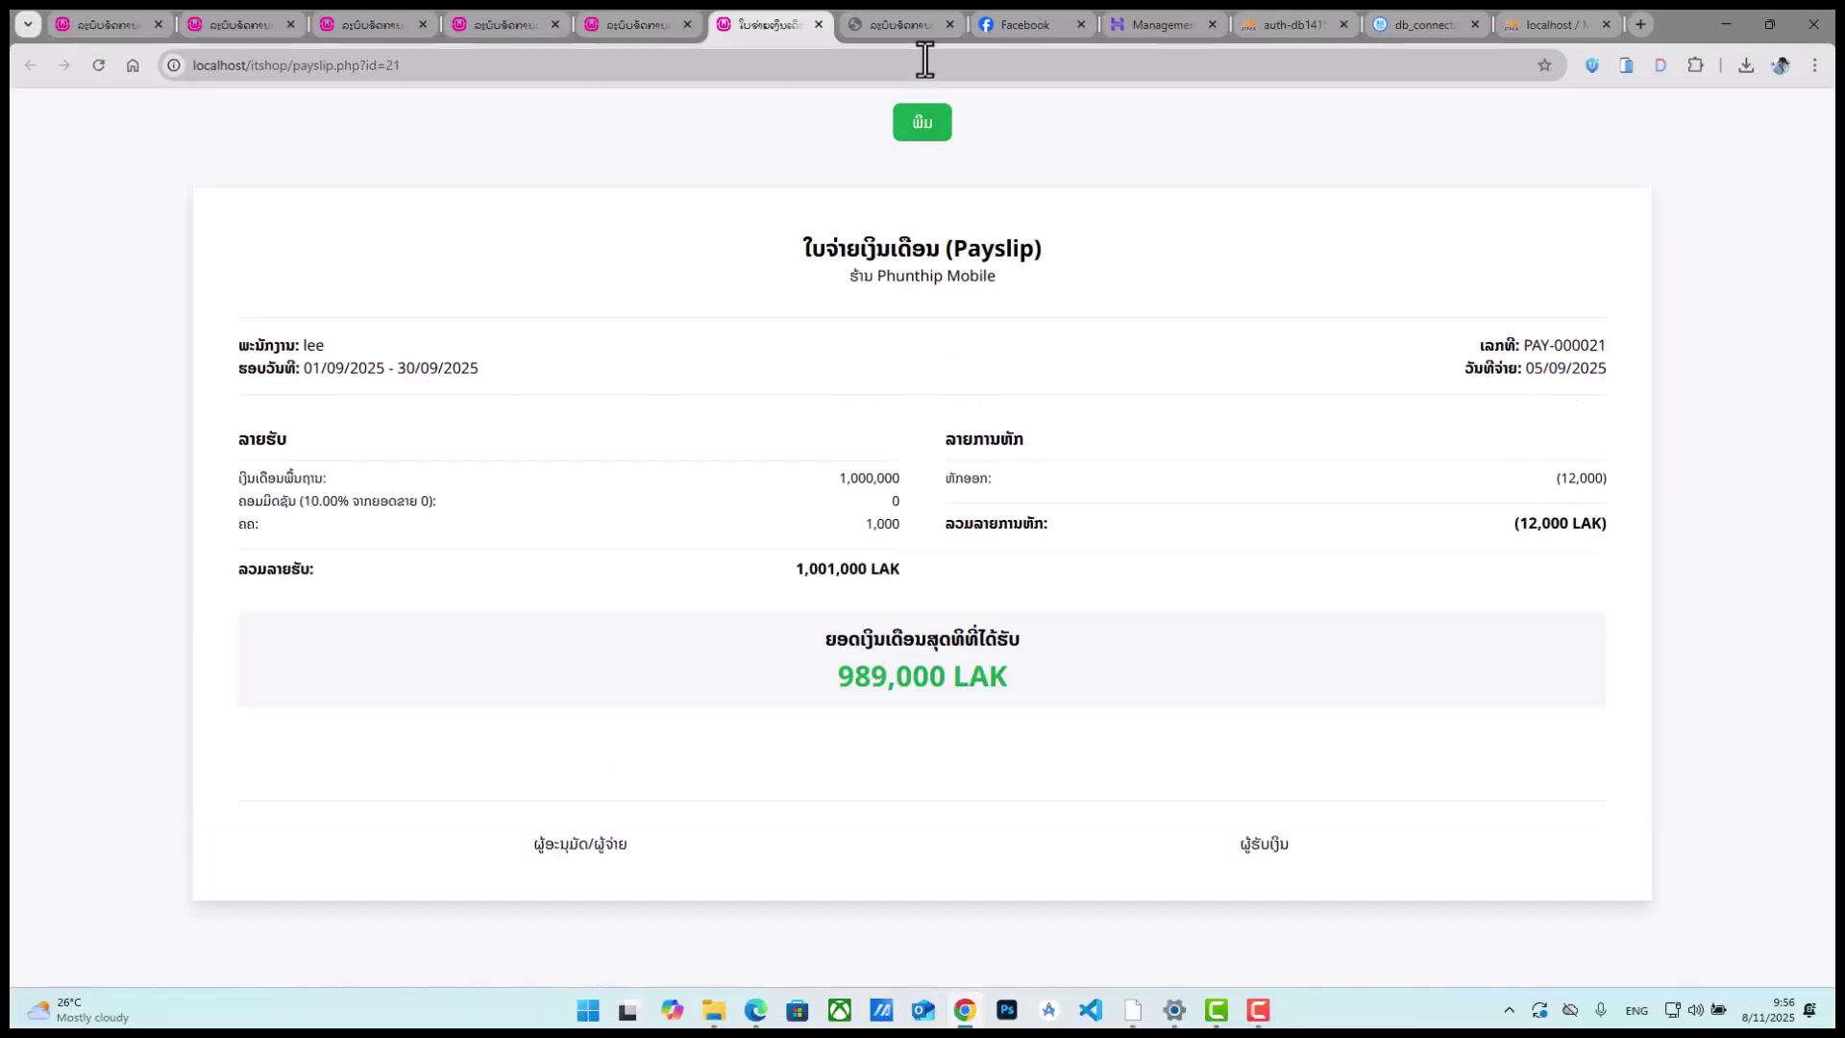
pyautogui.click(817, 25)
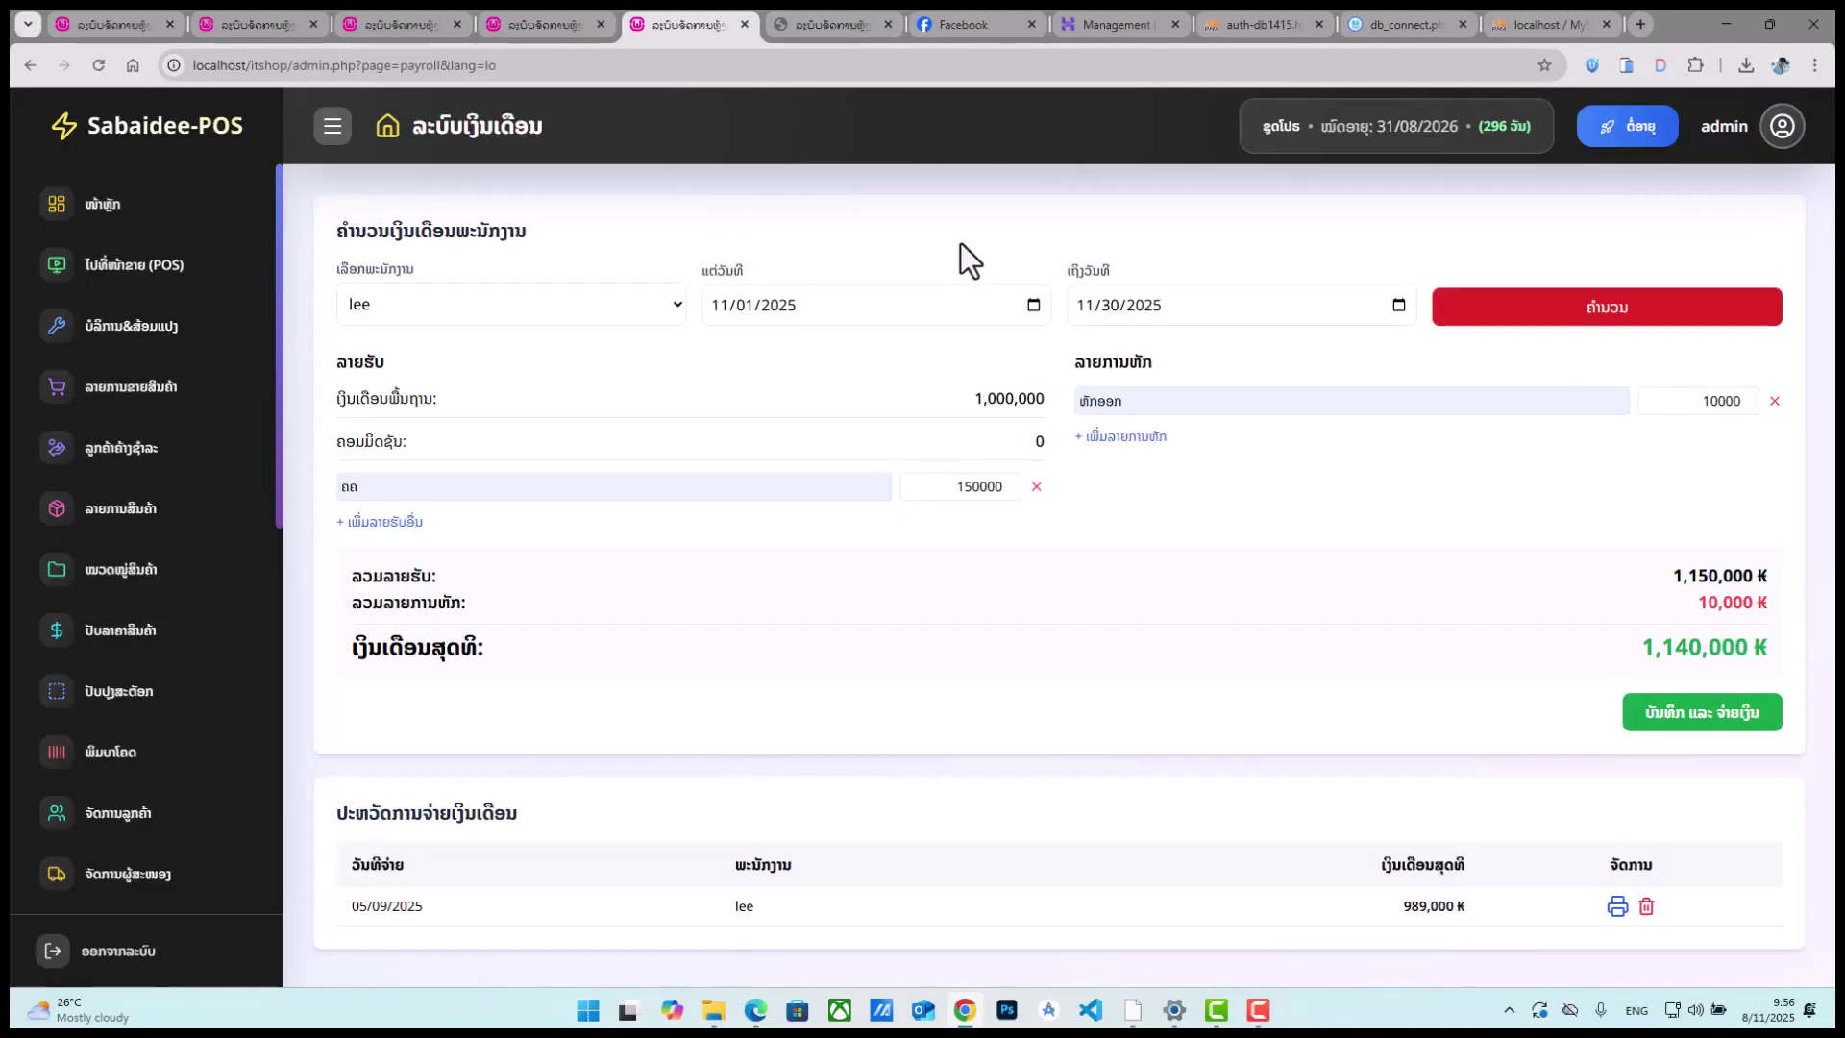
pyautogui.press('F11')
pyautogui.scroll(-6, 185, 768)
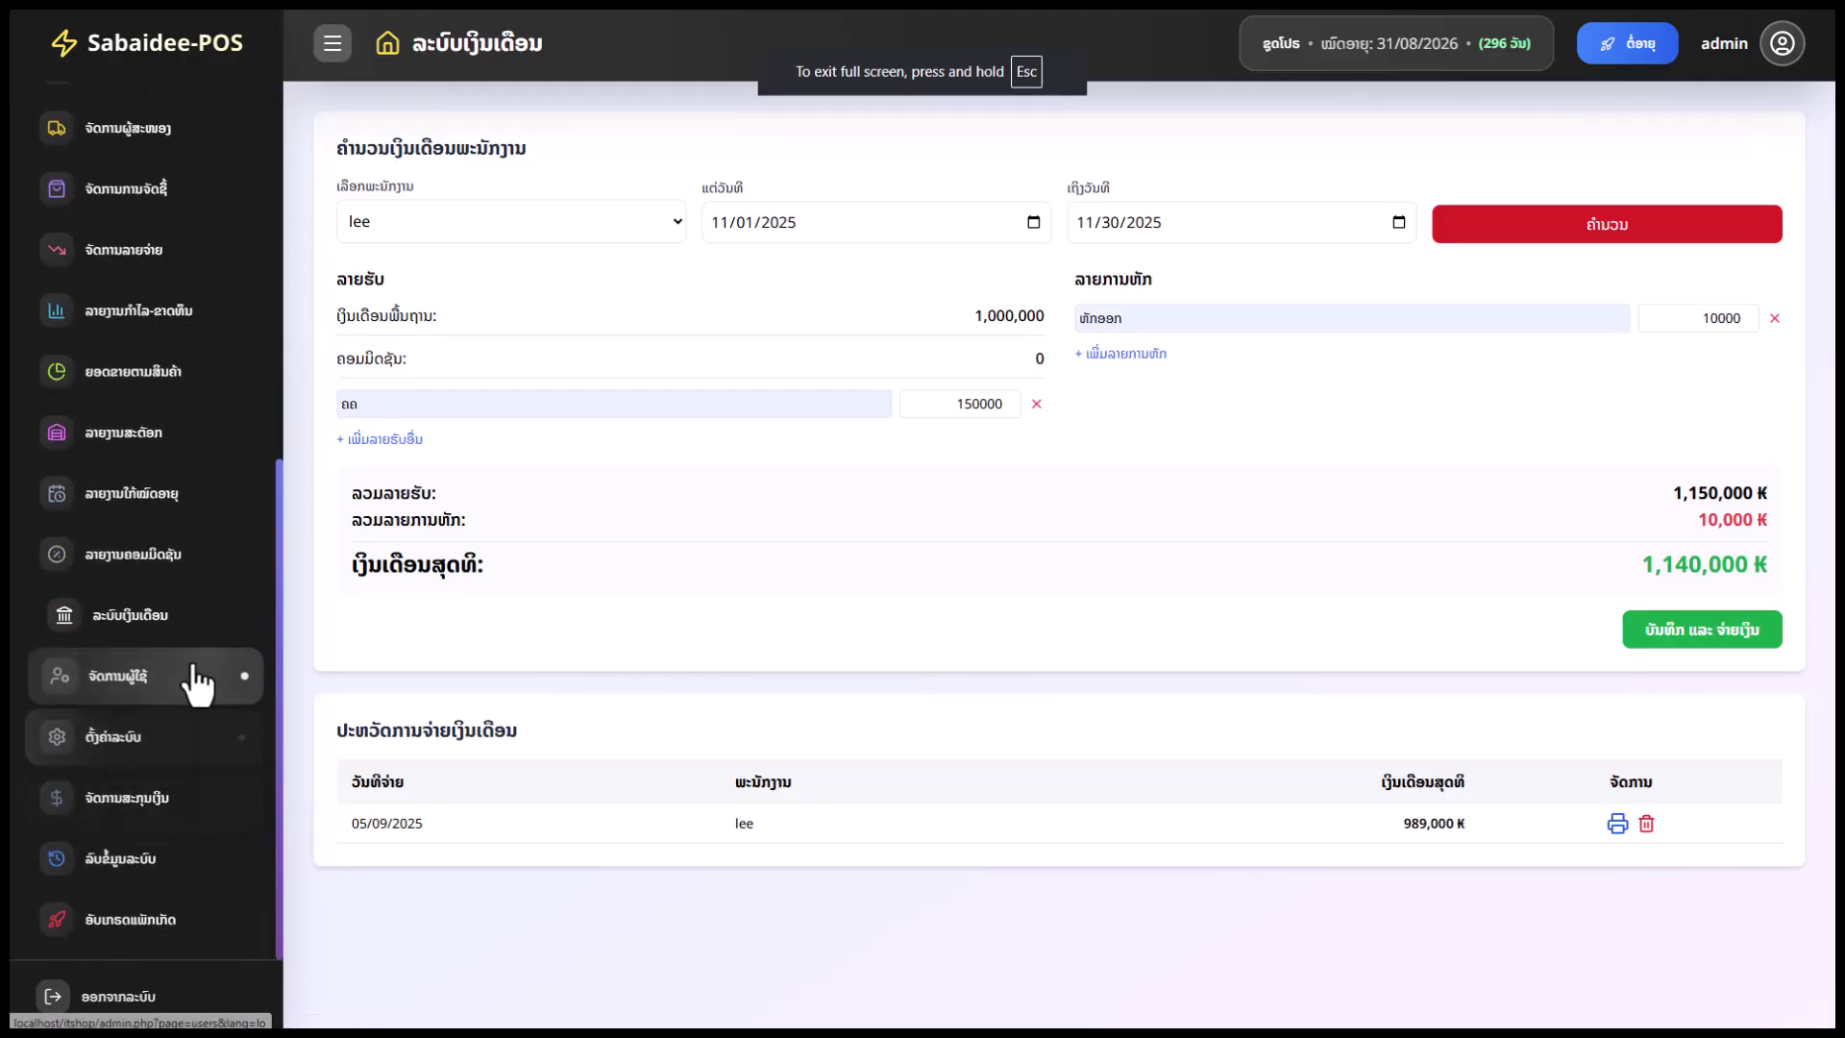
# Start a new user in user management, keeping Cashier as the role
pyautogui.click(183, 676)
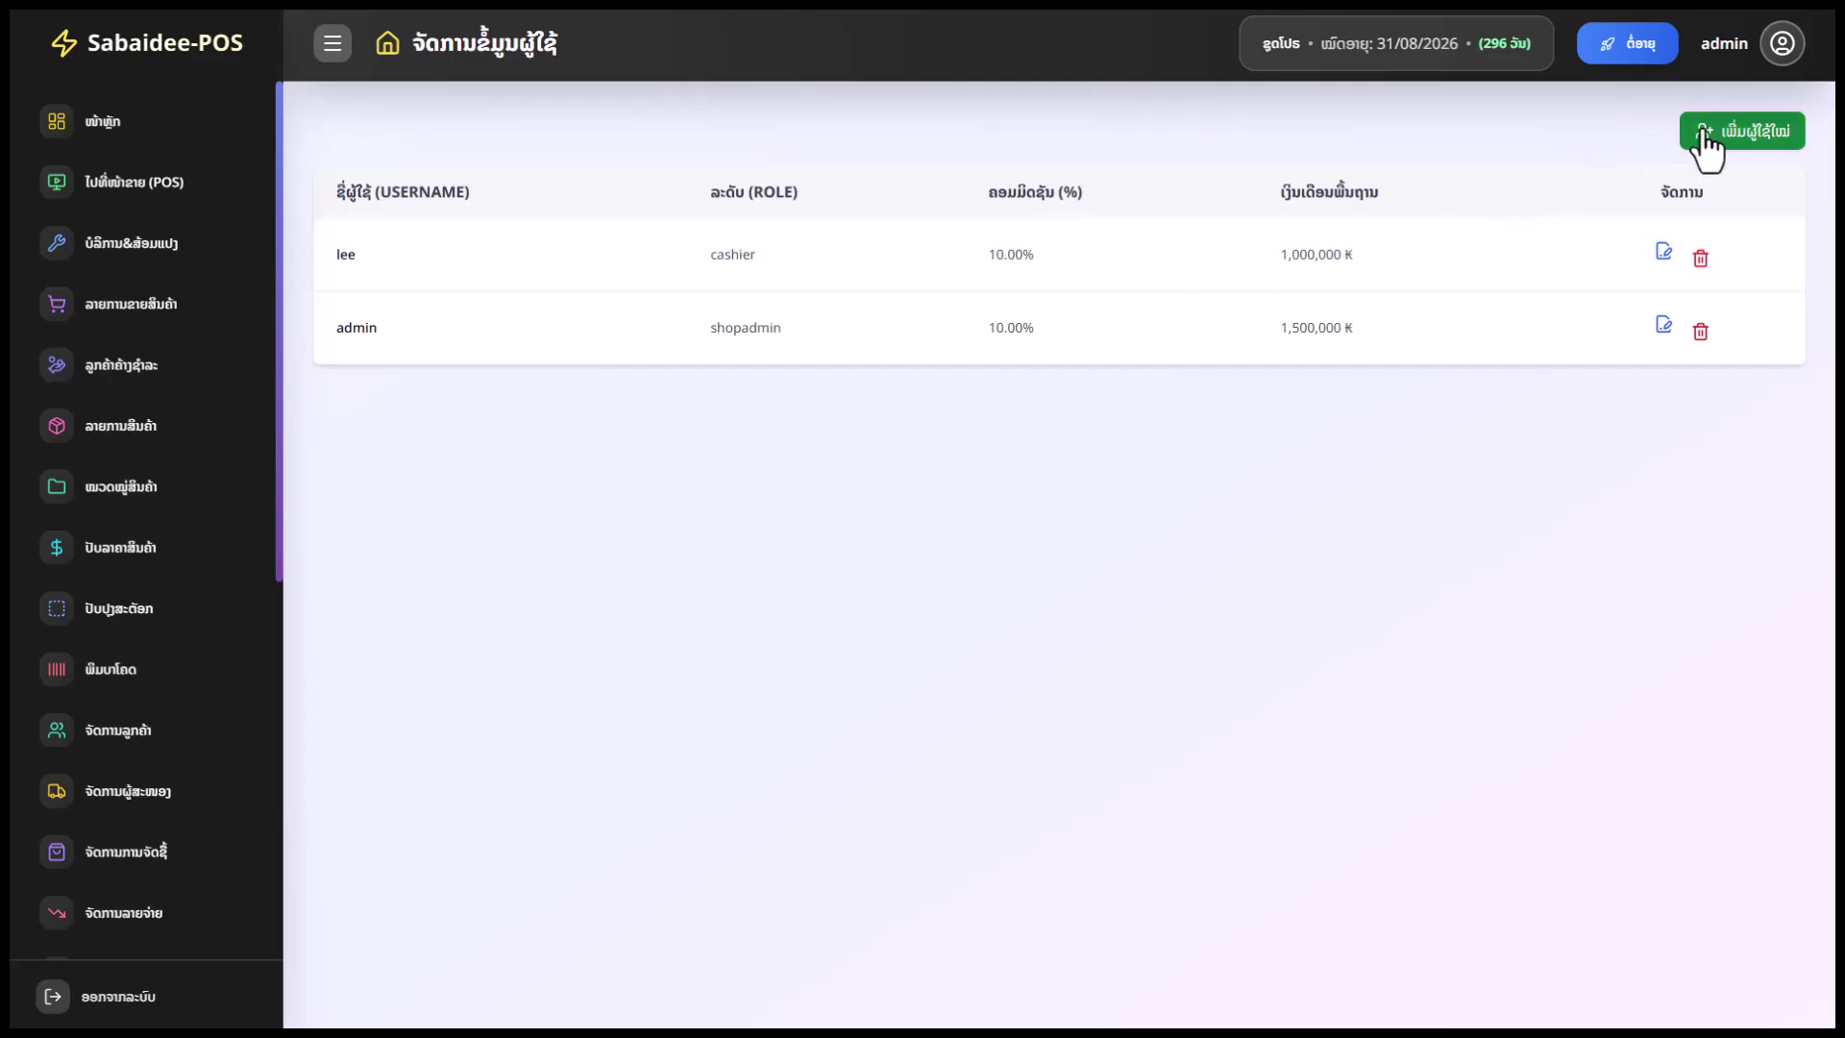
pyautogui.click(1730, 142)
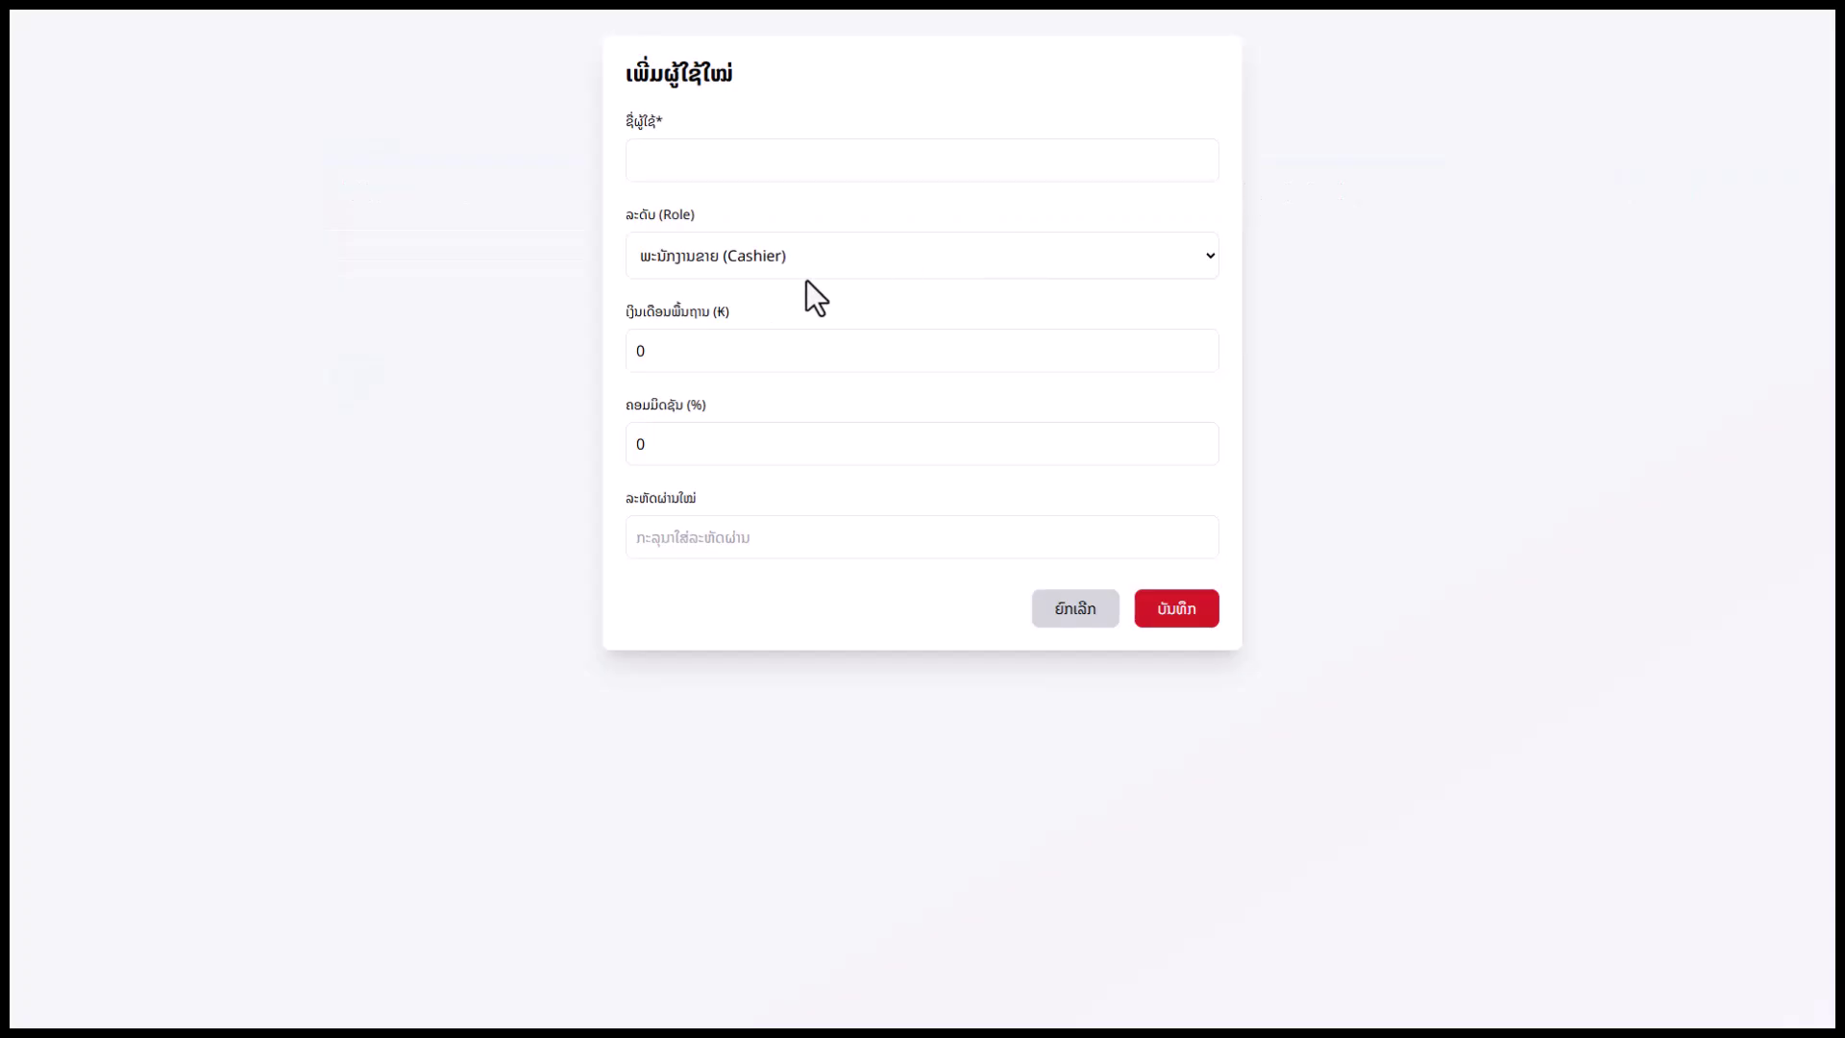
pyautogui.click(753, 160)
pyautogui.click(719, 256)
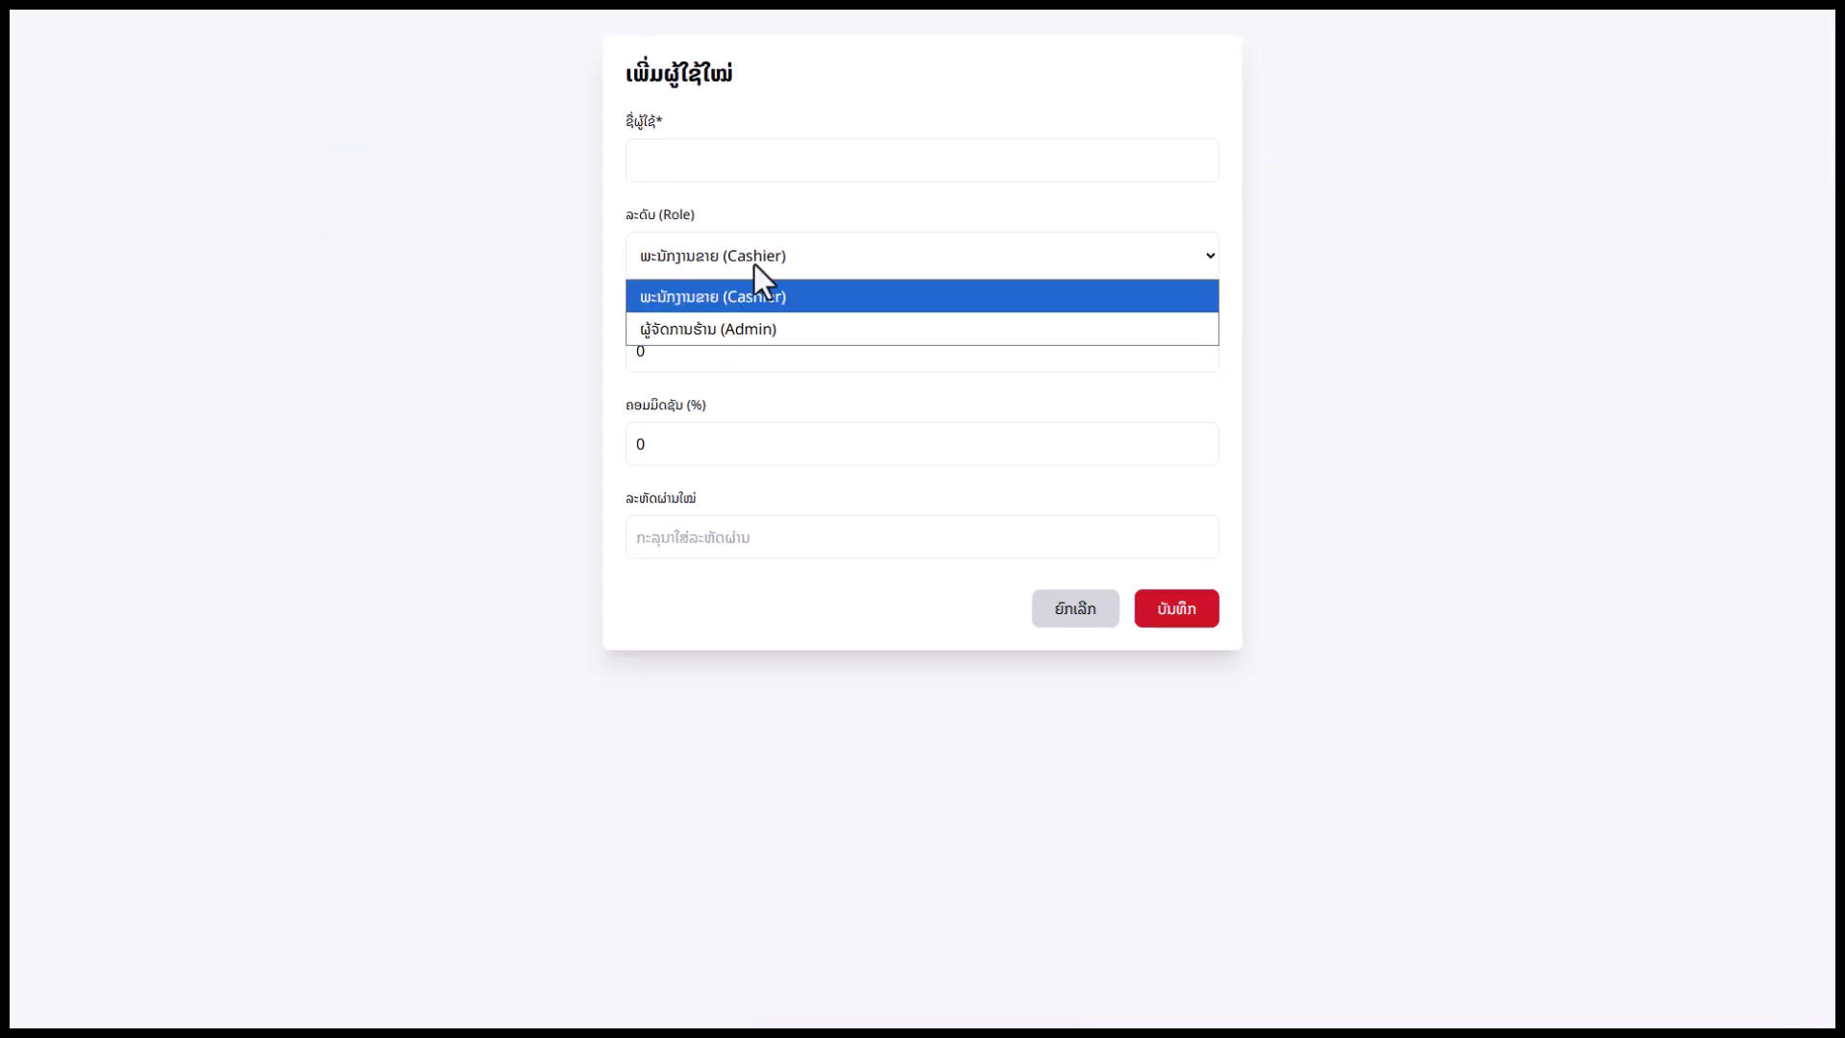
pyautogui.click(763, 259)
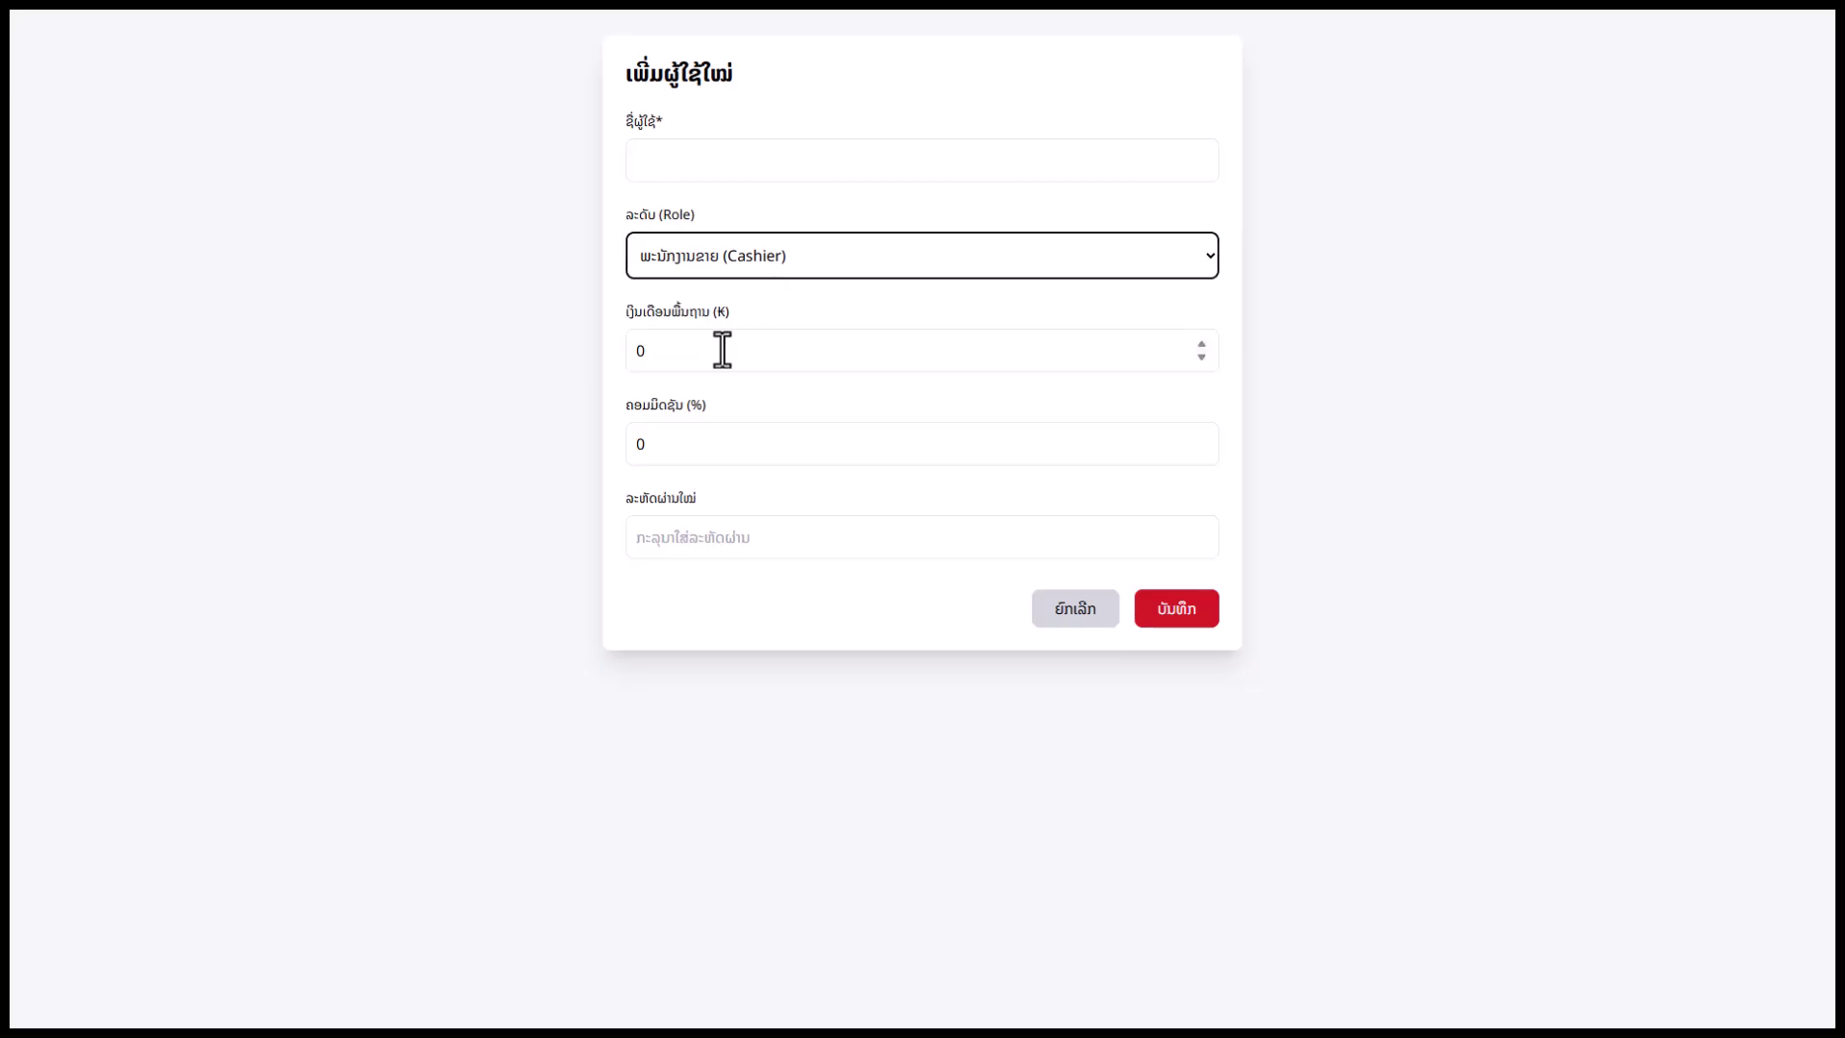
# Inspect the base salary and commission fields, then cancel without adding the user
pyautogui.moveTo(712, 341); pyautogui.dragTo(624, 350)
pyautogui.moveTo(683, 441); pyautogui.dragTo(621, 445)
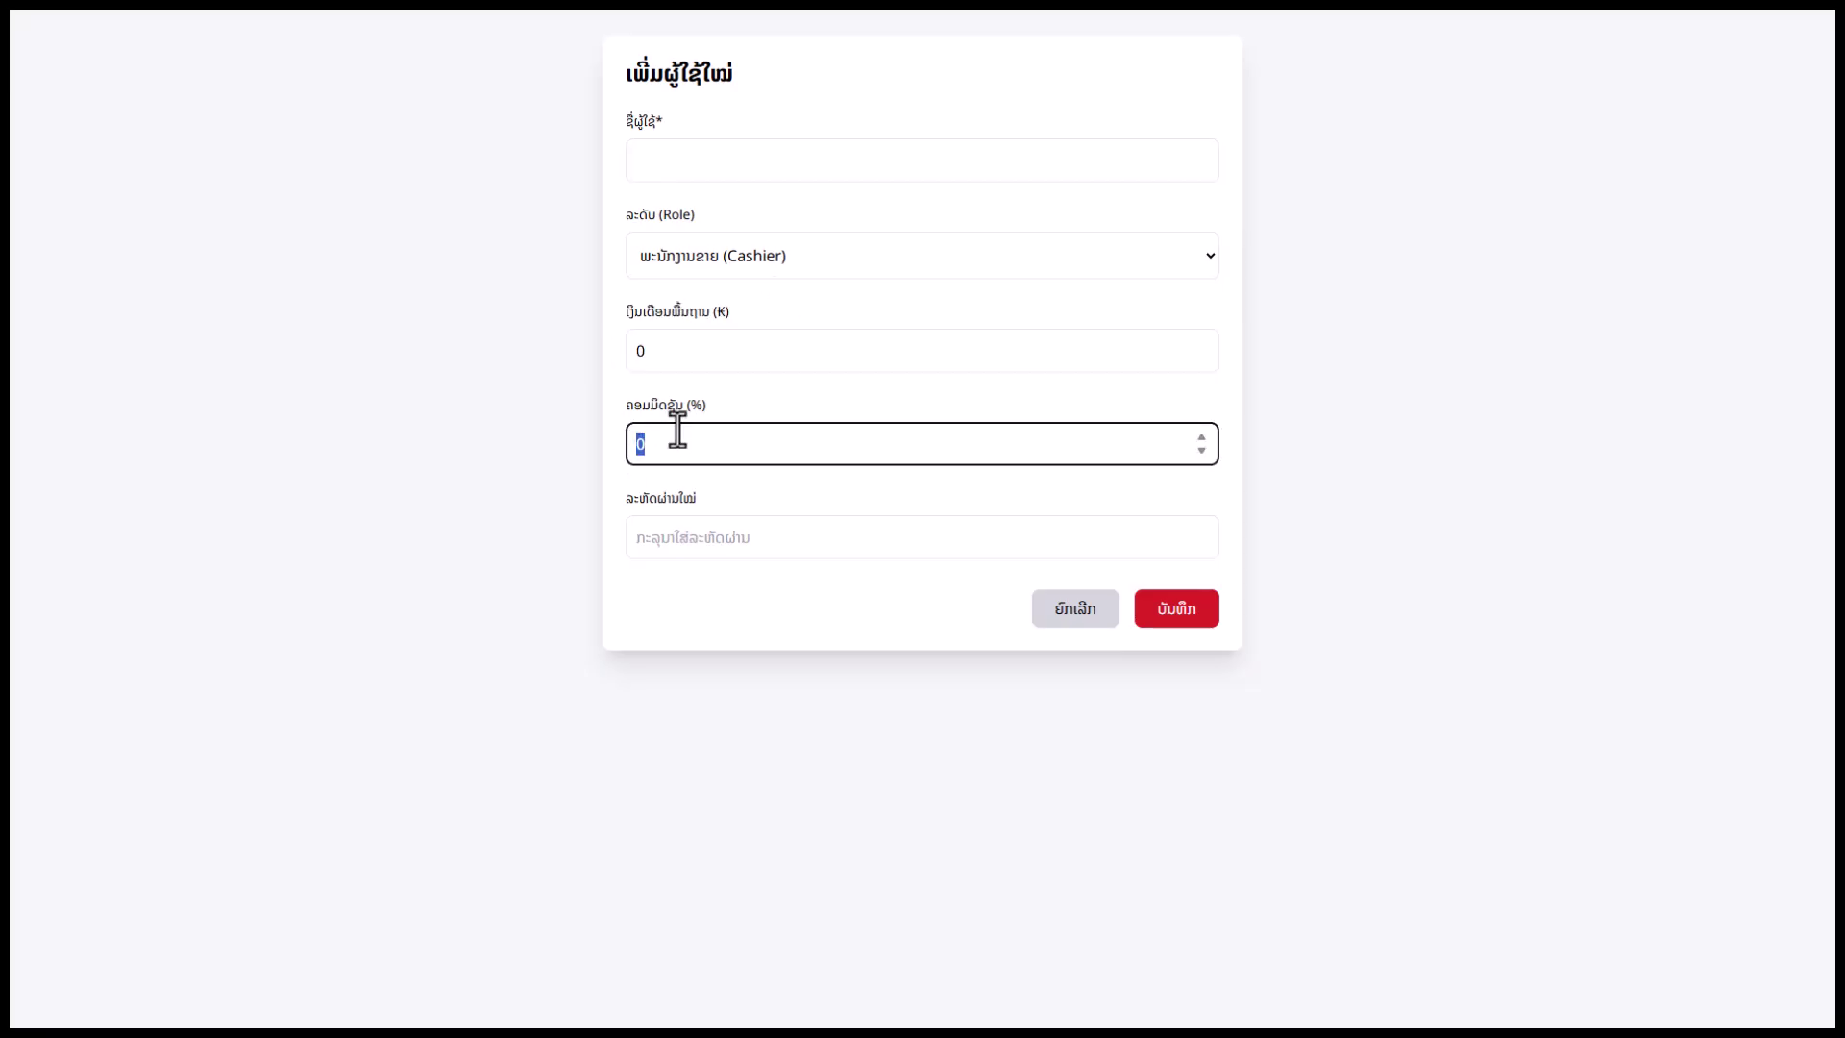
pyautogui.moveTo(672, 351); pyautogui.dragTo(629, 350)
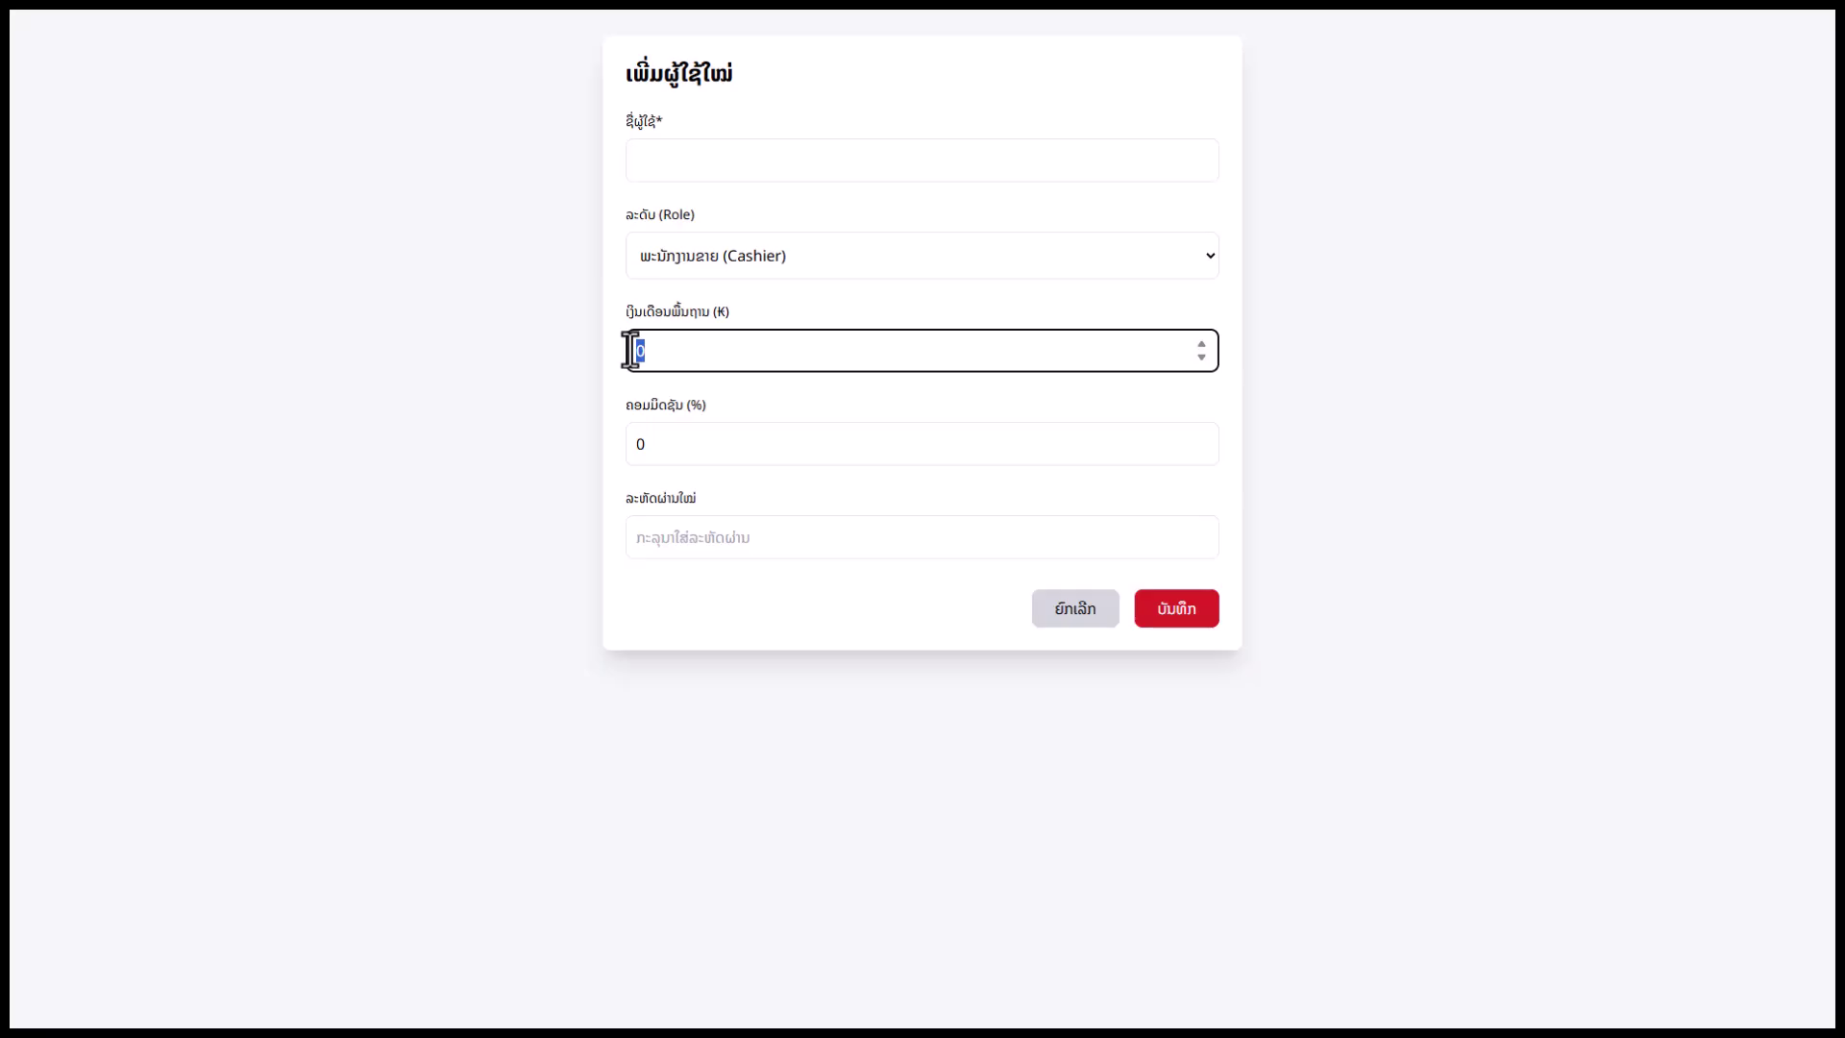
pyautogui.click(671, 527)
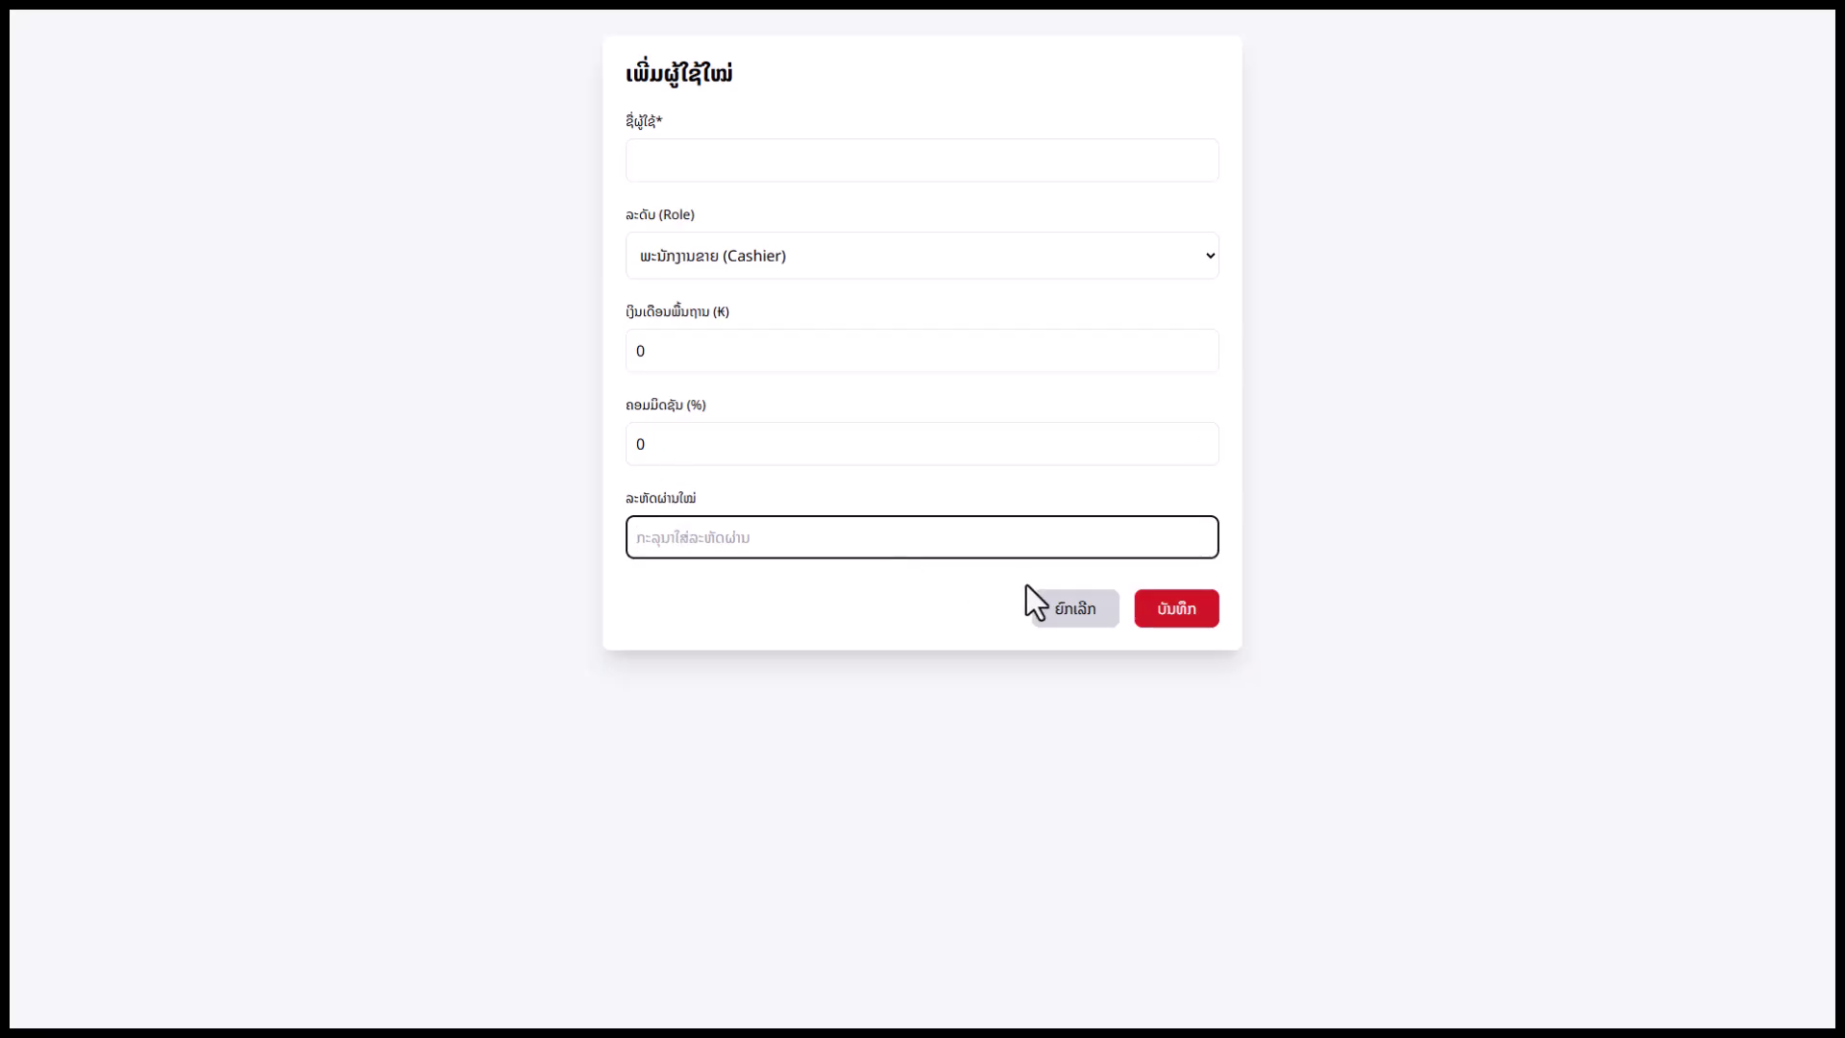
pyautogui.click(1073, 605)
pyautogui.scroll(-8, 169, 865)
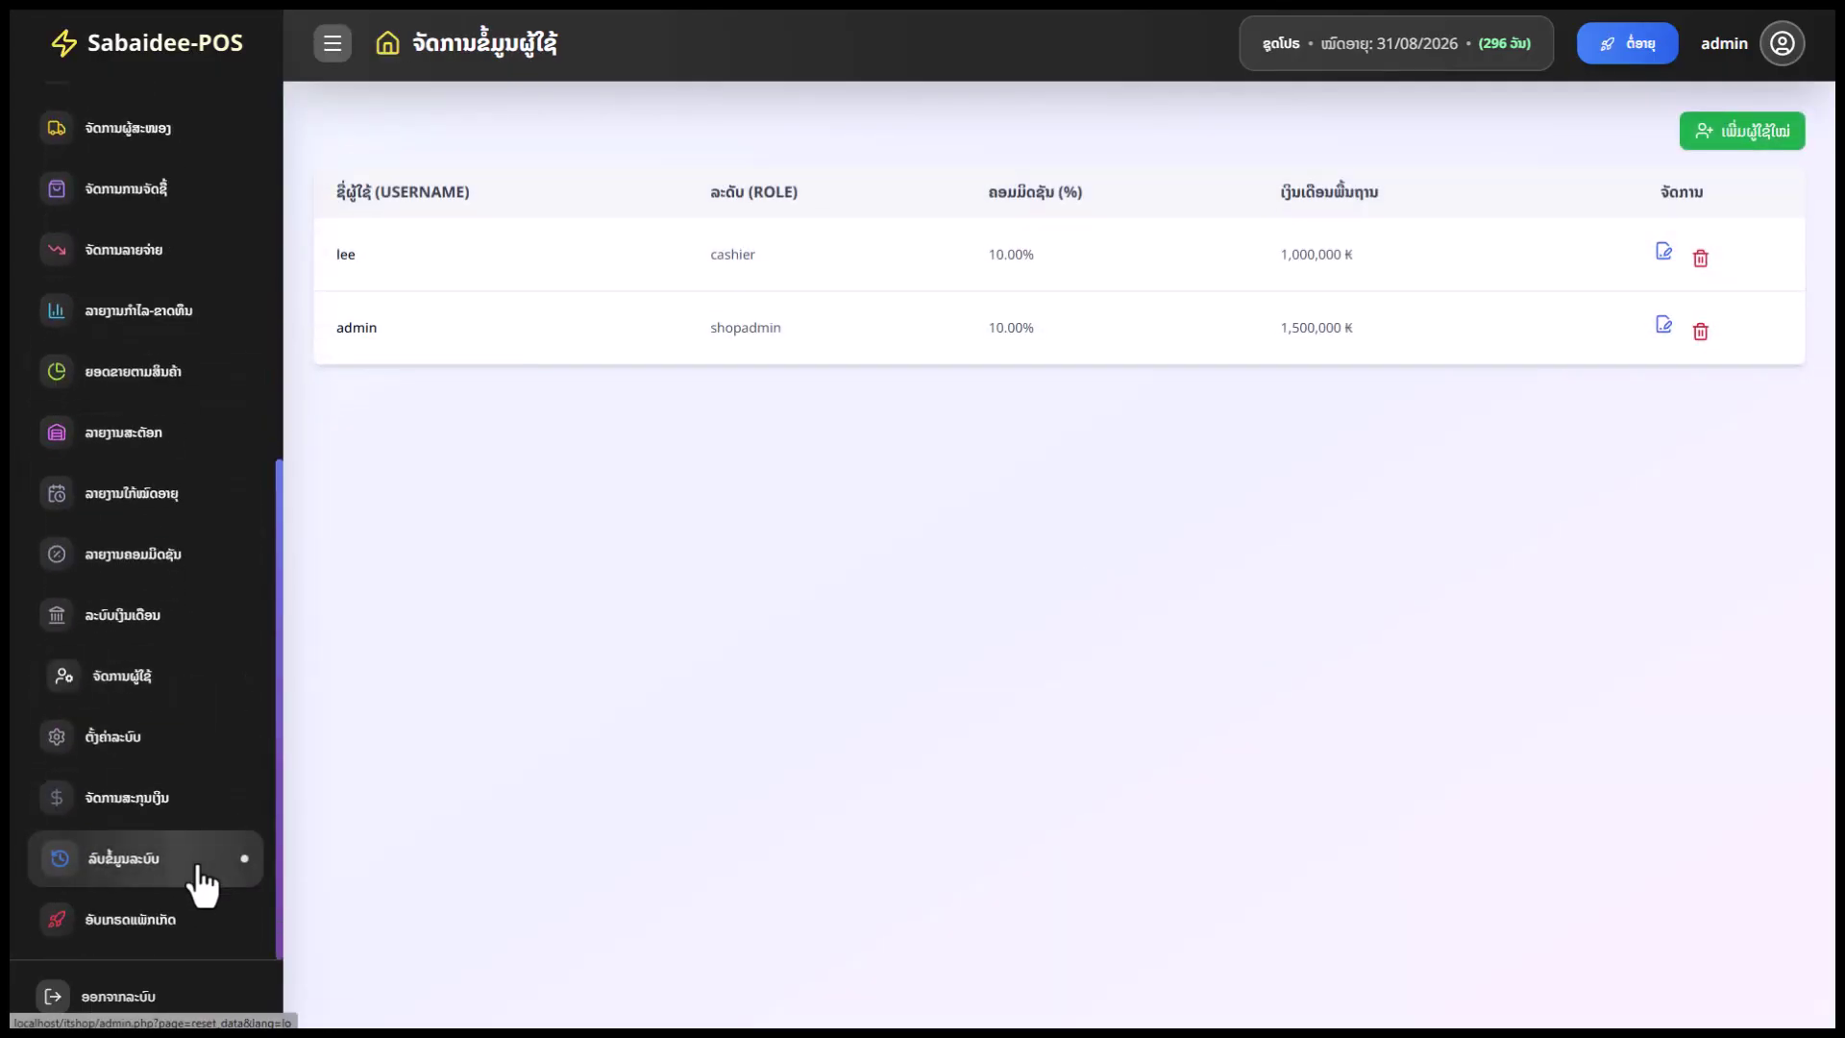
pyautogui.click(130, 742)
pyautogui.moveTo(814, 219); pyautogui.dragTo(660, 223)
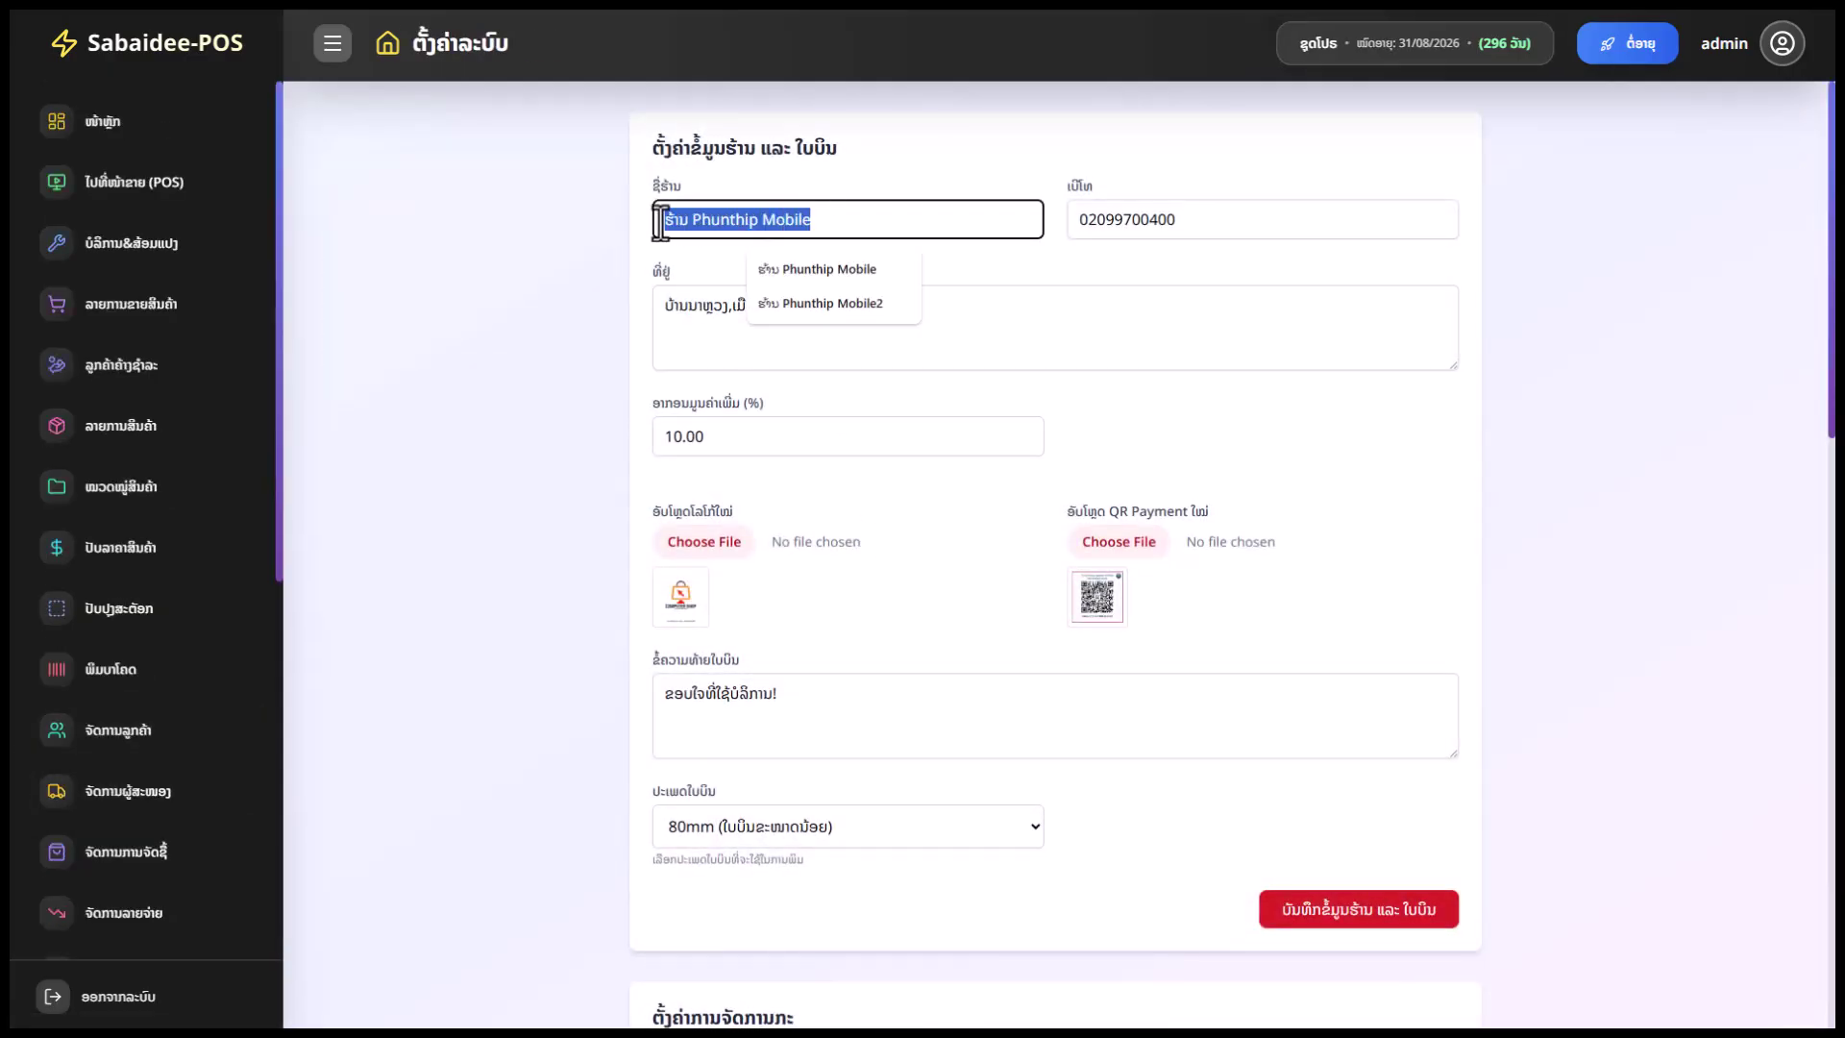
pyautogui.moveTo(1182, 215); pyautogui.dragTo(1066, 214)
pyautogui.click(853, 328)
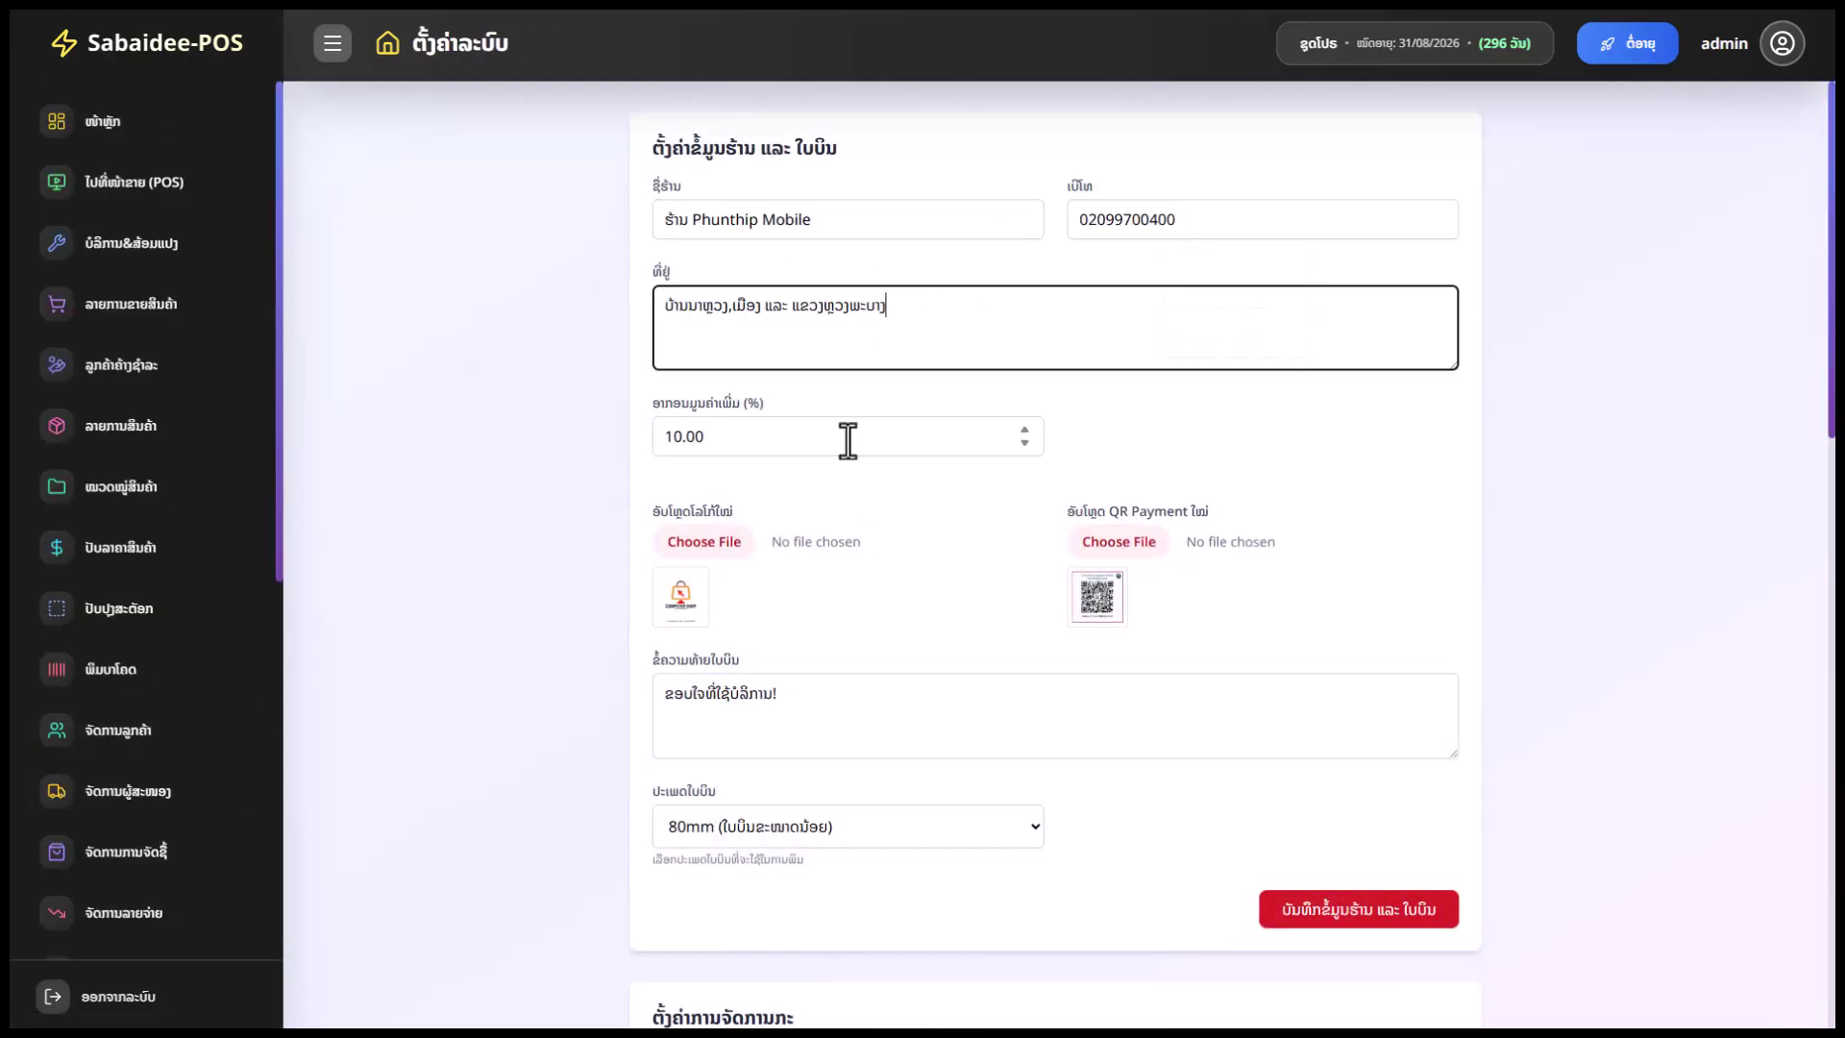
pyautogui.doubleClick(697, 439)
pyautogui.scroll(-2, 1035, 486)
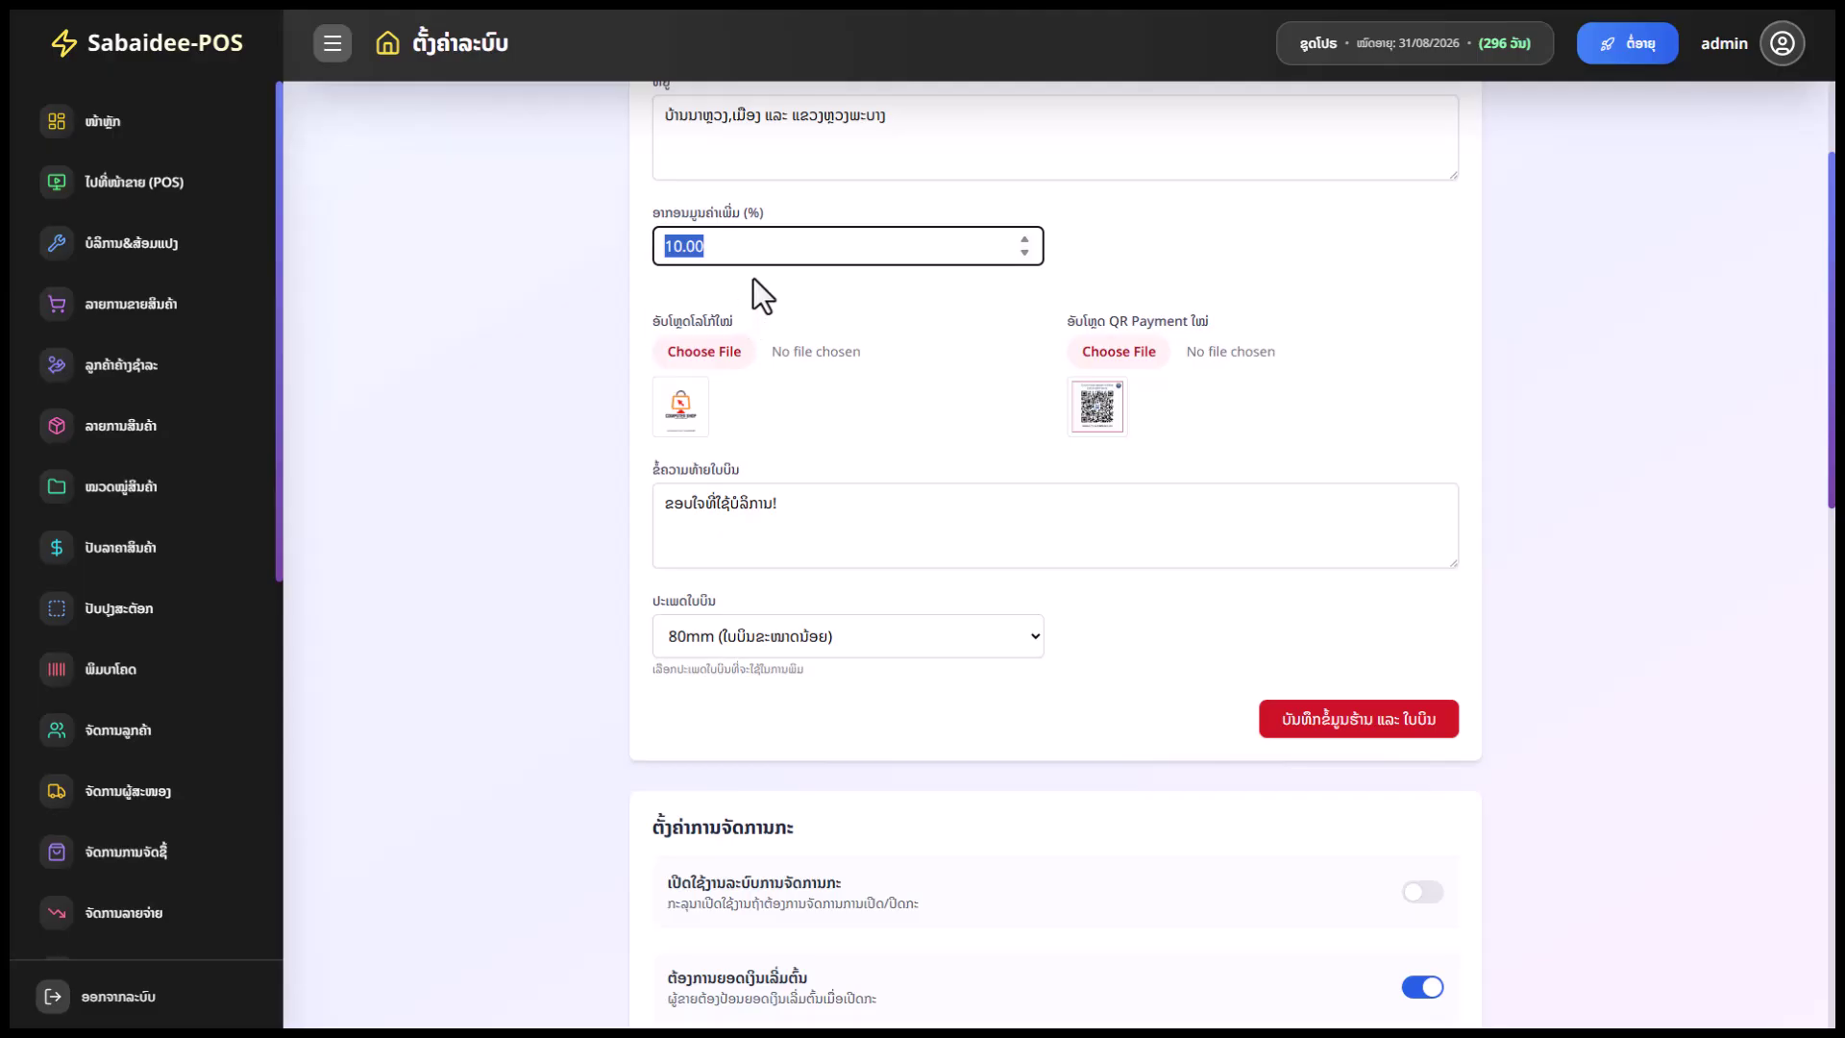
pyautogui.scroll(-2, 903, 446)
pyautogui.click(772, 317)
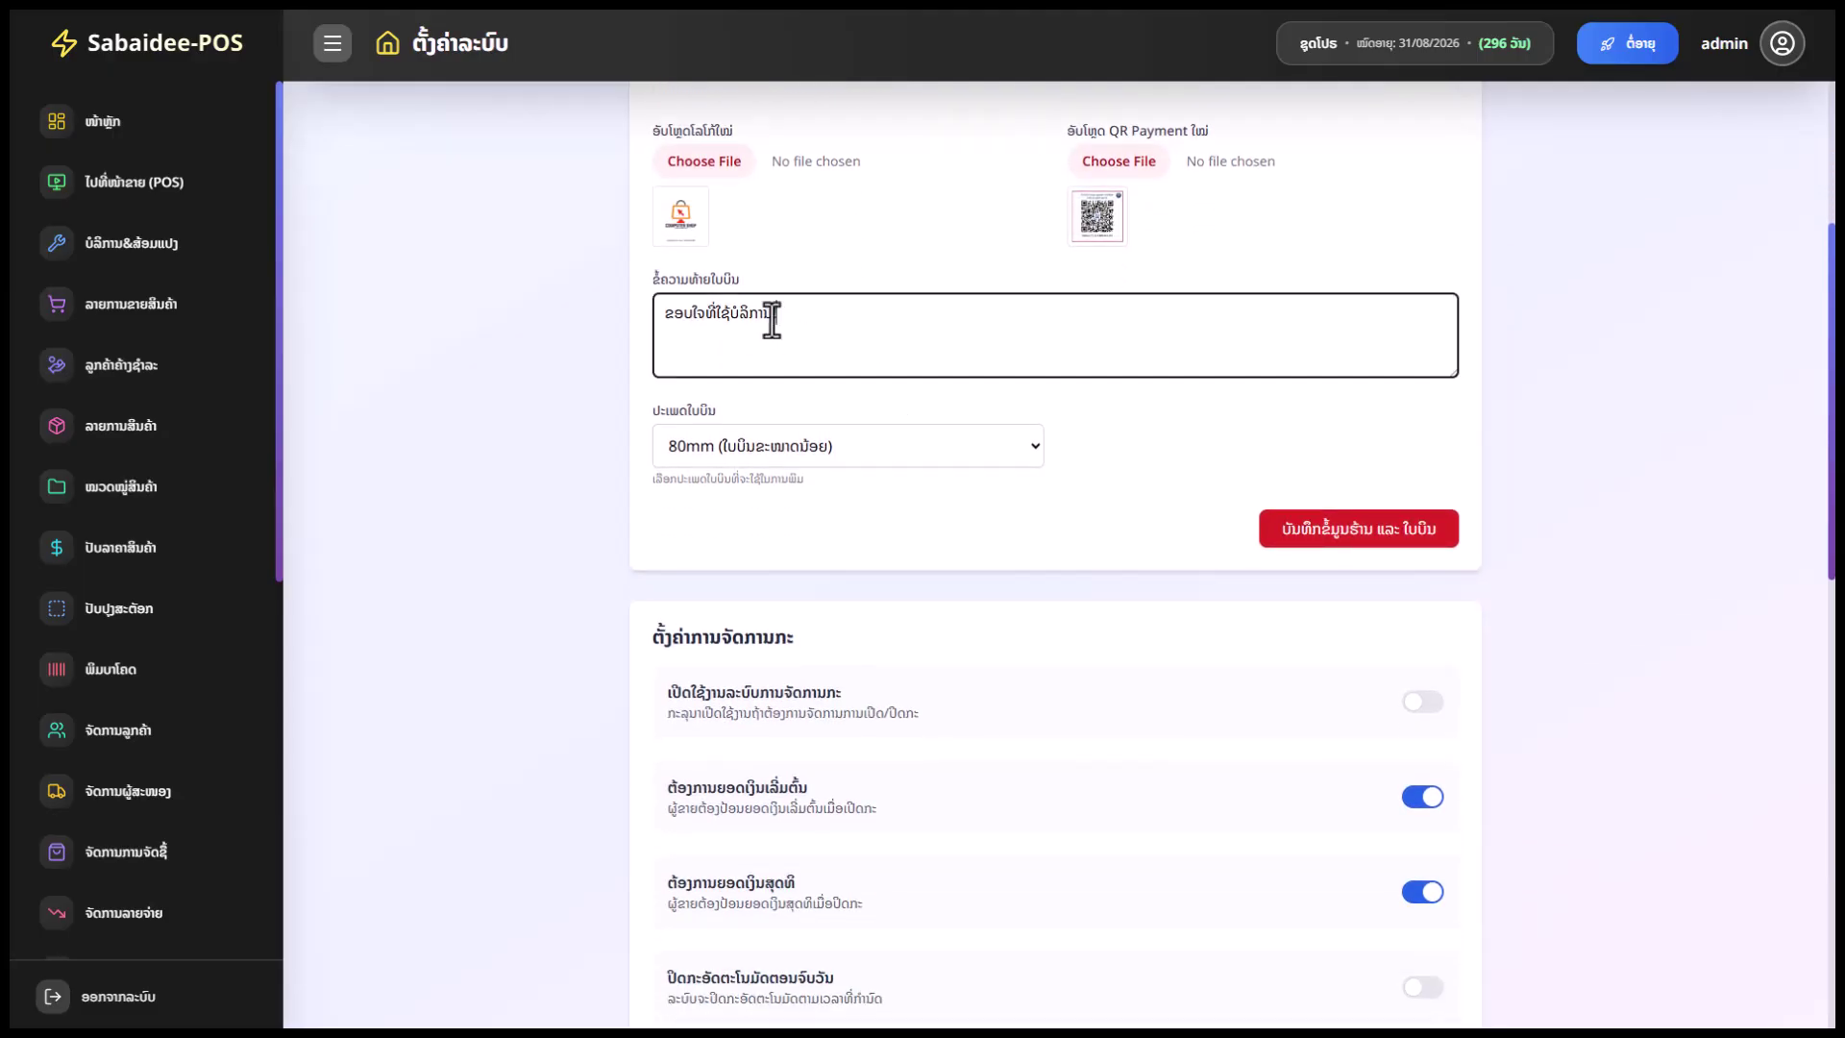
pyautogui.click(859, 448)
pyautogui.click(1111, 432)
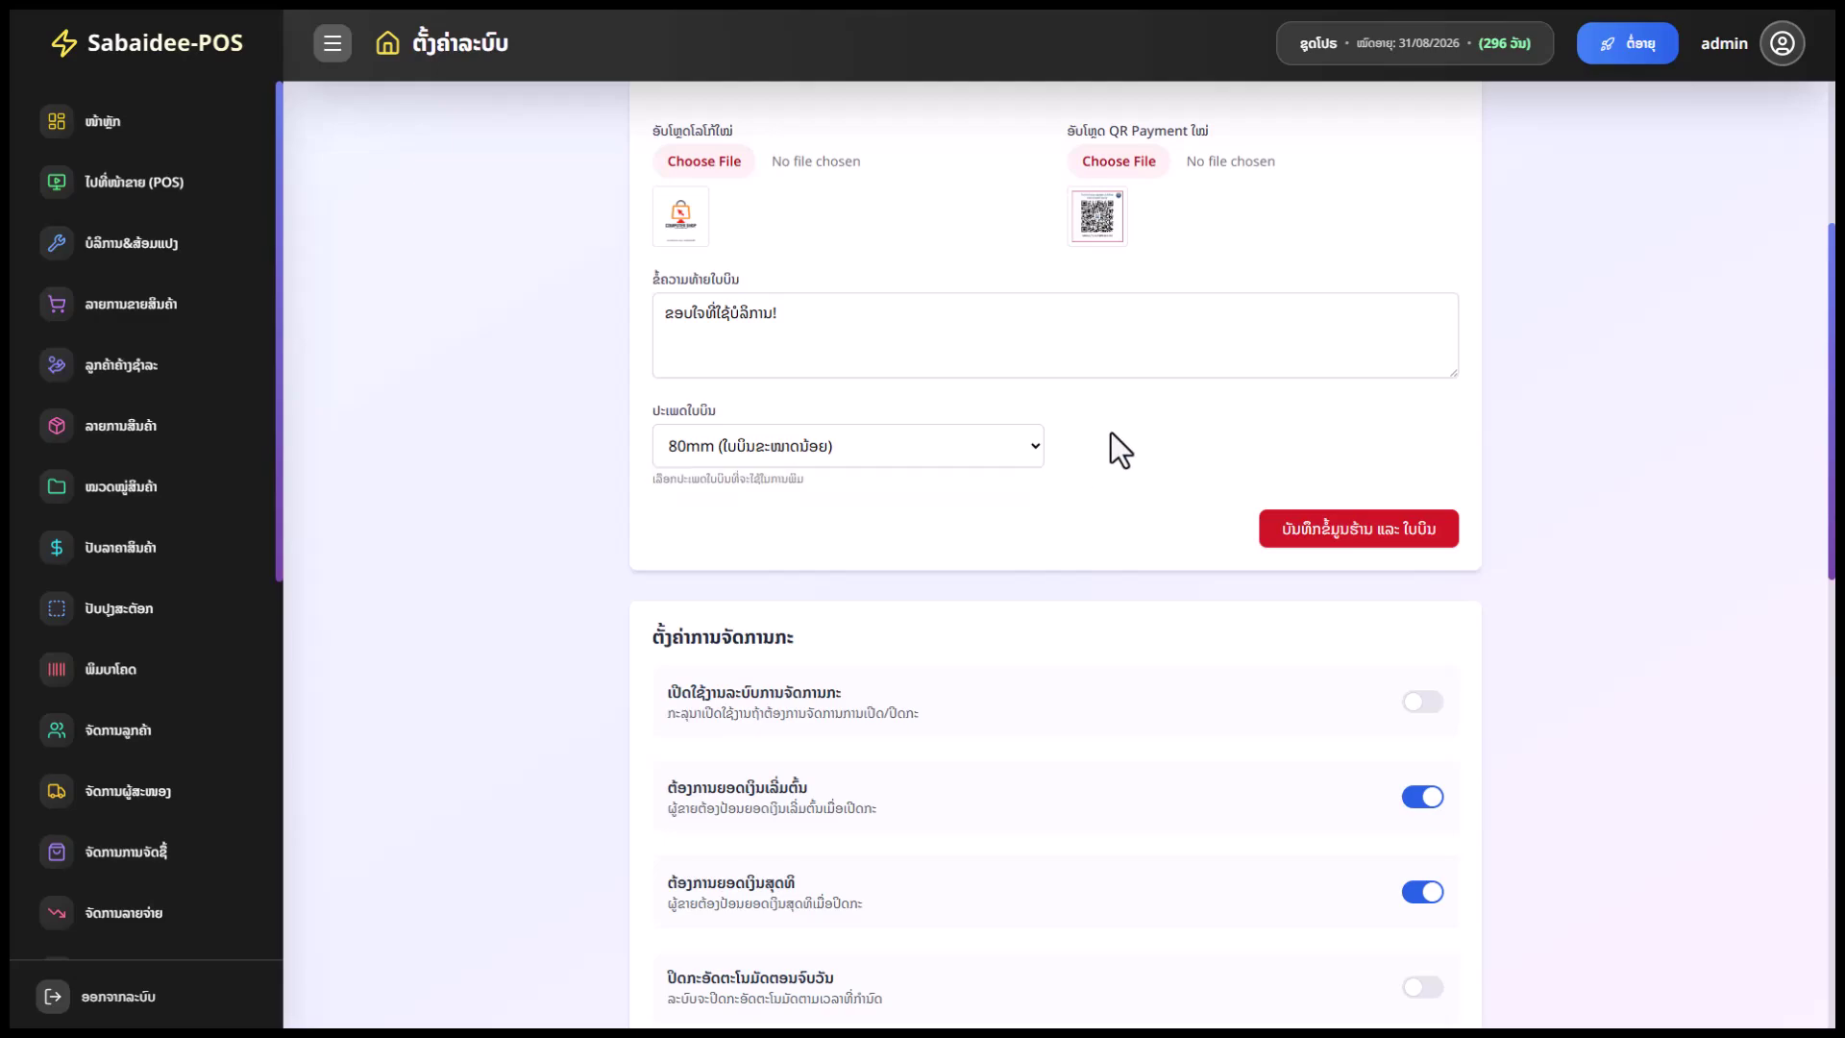
pyautogui.scroll(-3, 1201, 470)
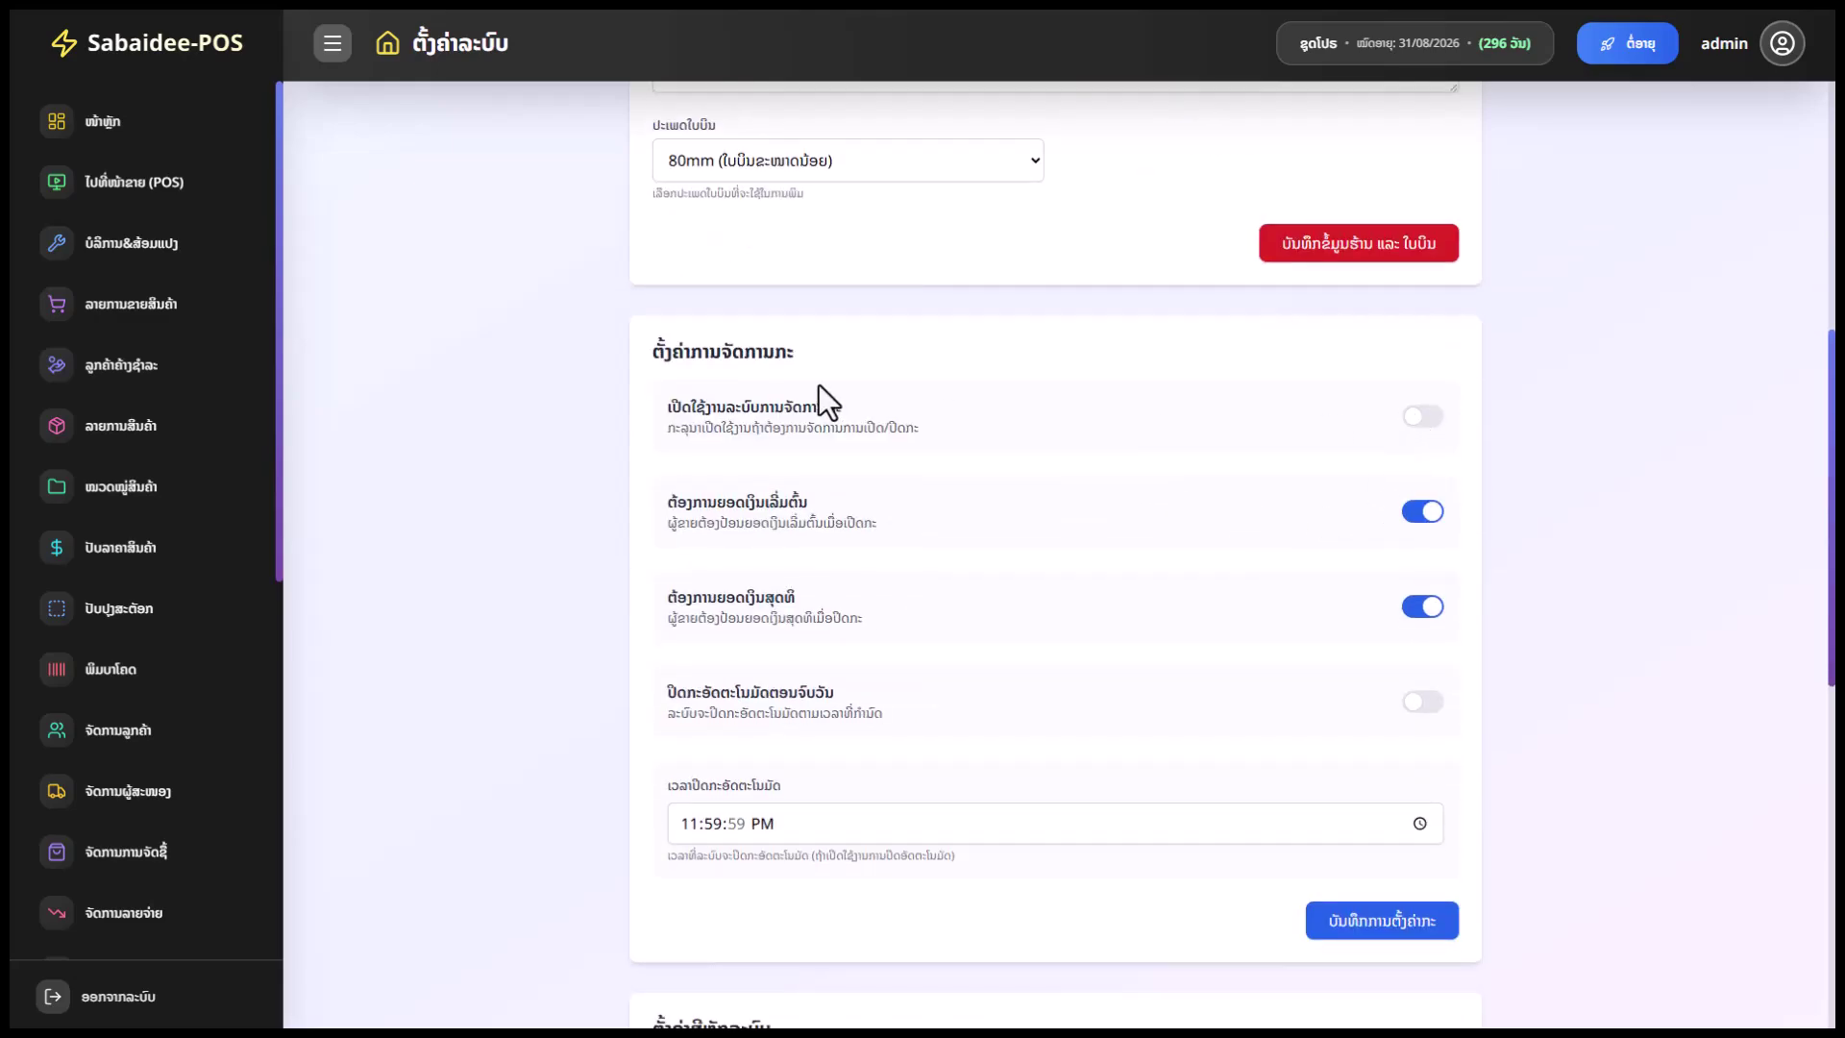
pyautogui.moveTo(794, 353); pyautogui.dragTo(650, 346)
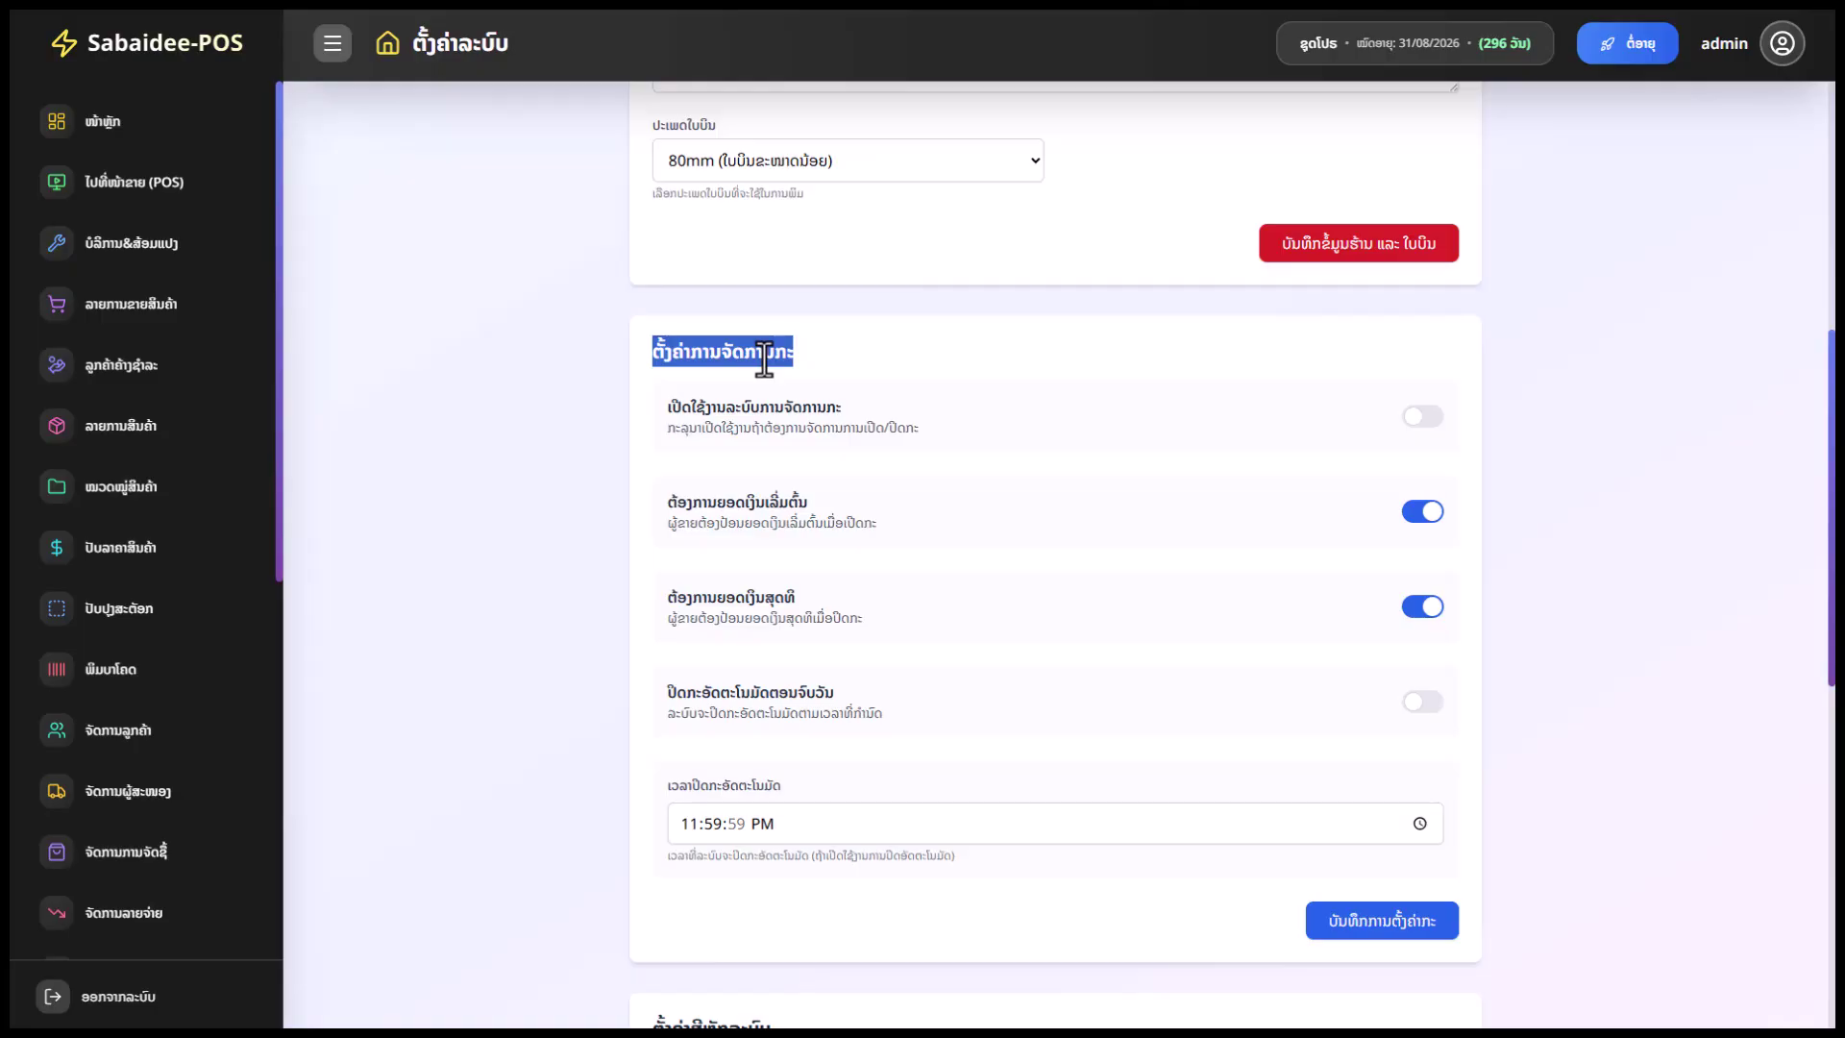
pyautogui.click(1472, 356)
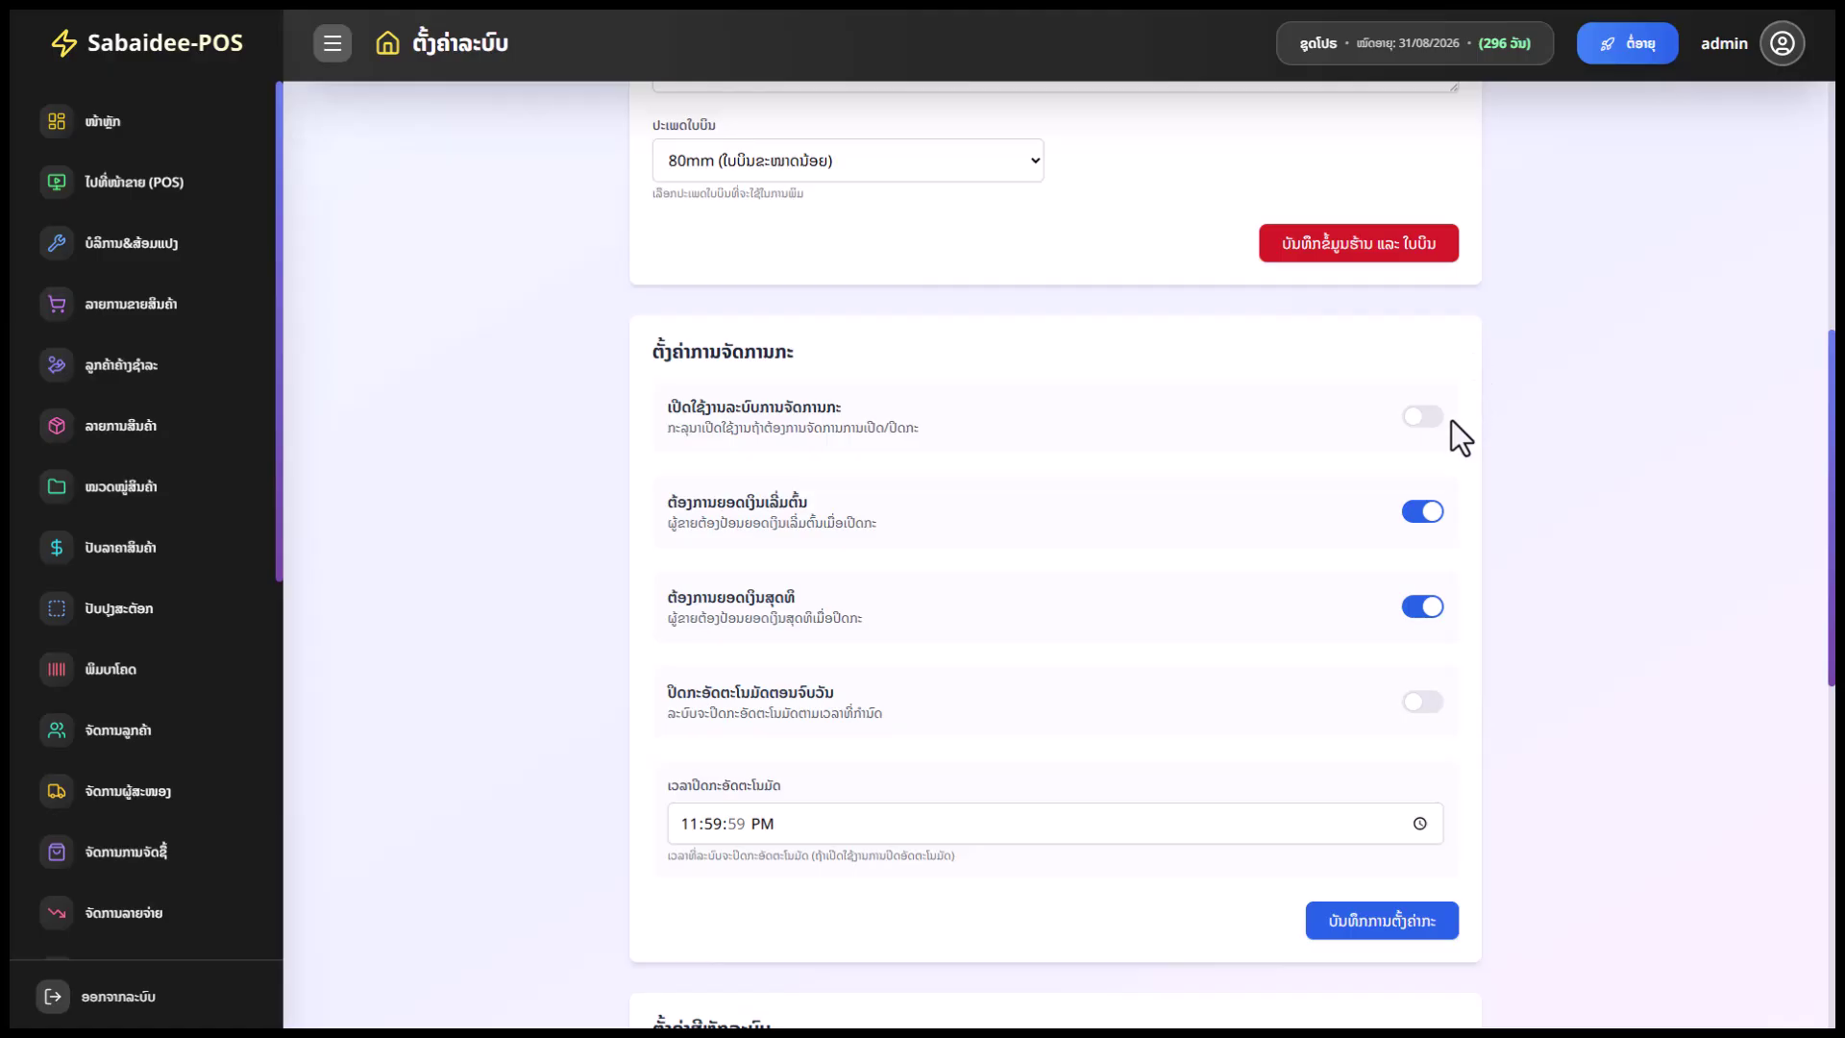
pyautogui.scroll(-7, 1451, 419)
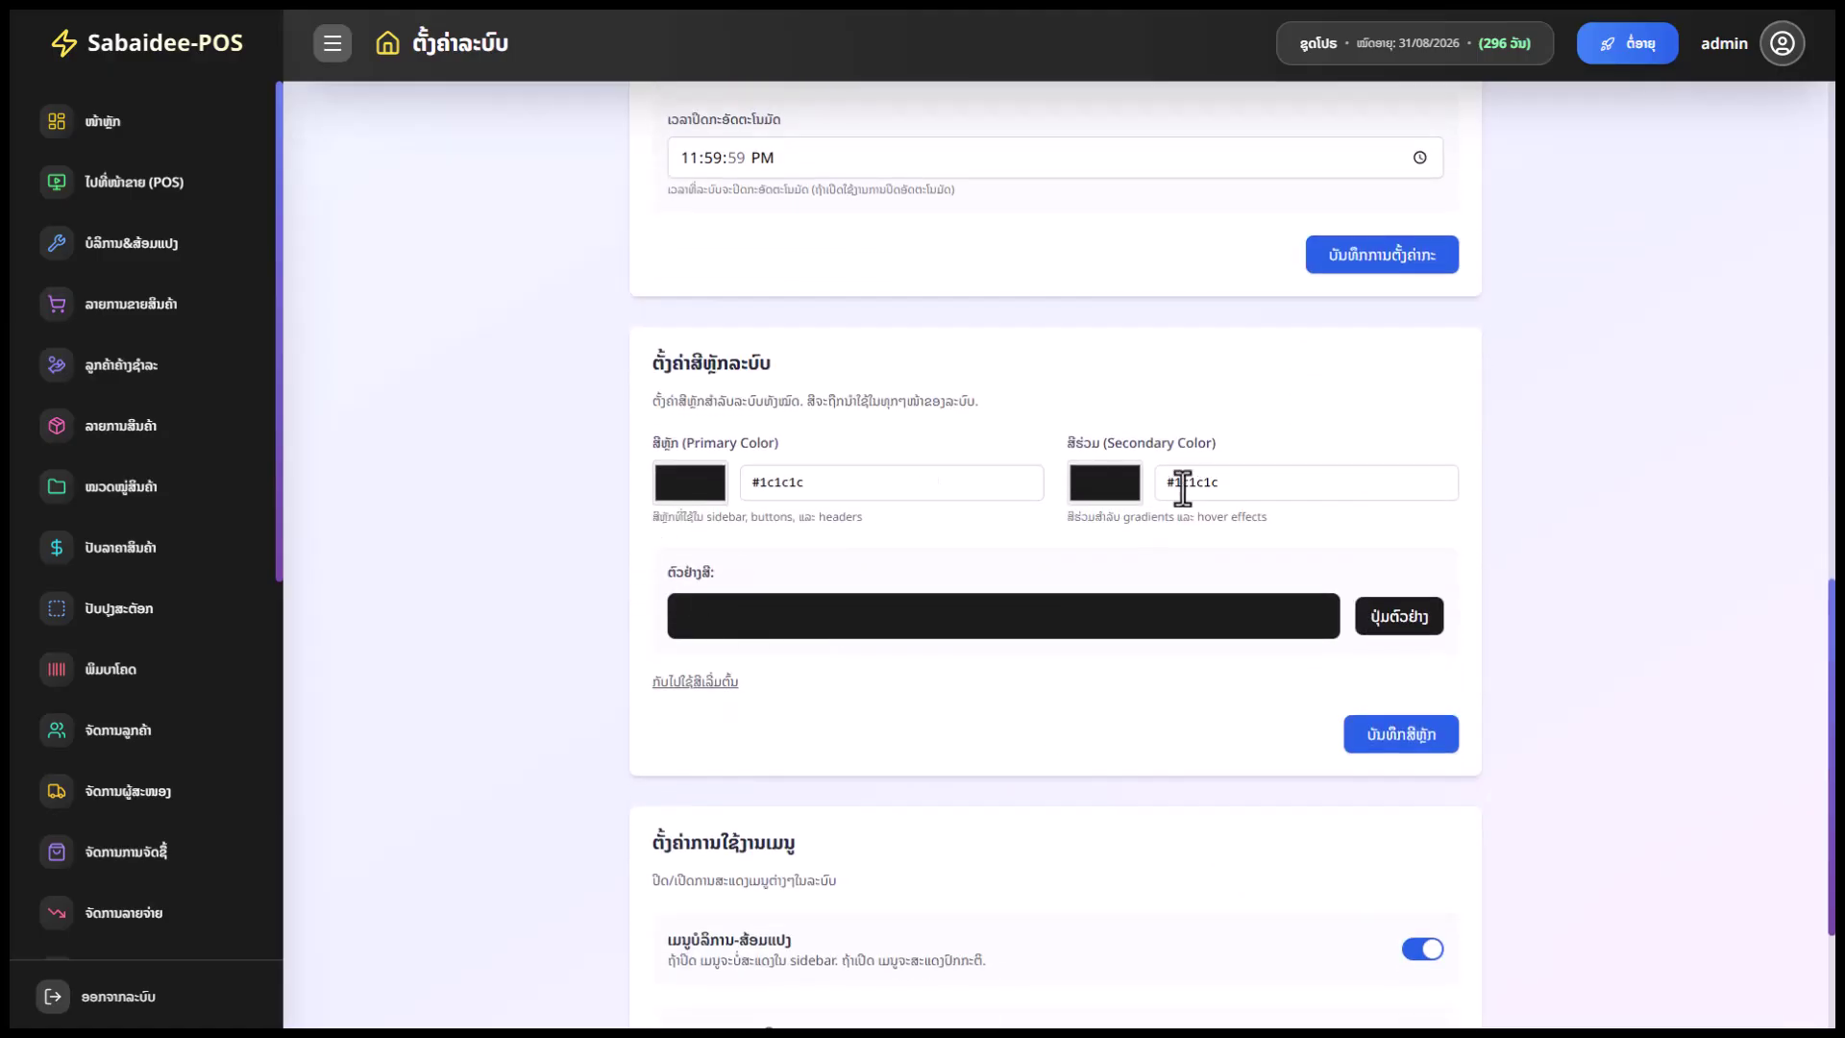
pyautogui.scroll(-3, 1057, 538)
pyautogui.click(706, 235)
pyautogui.click(1103, 235)
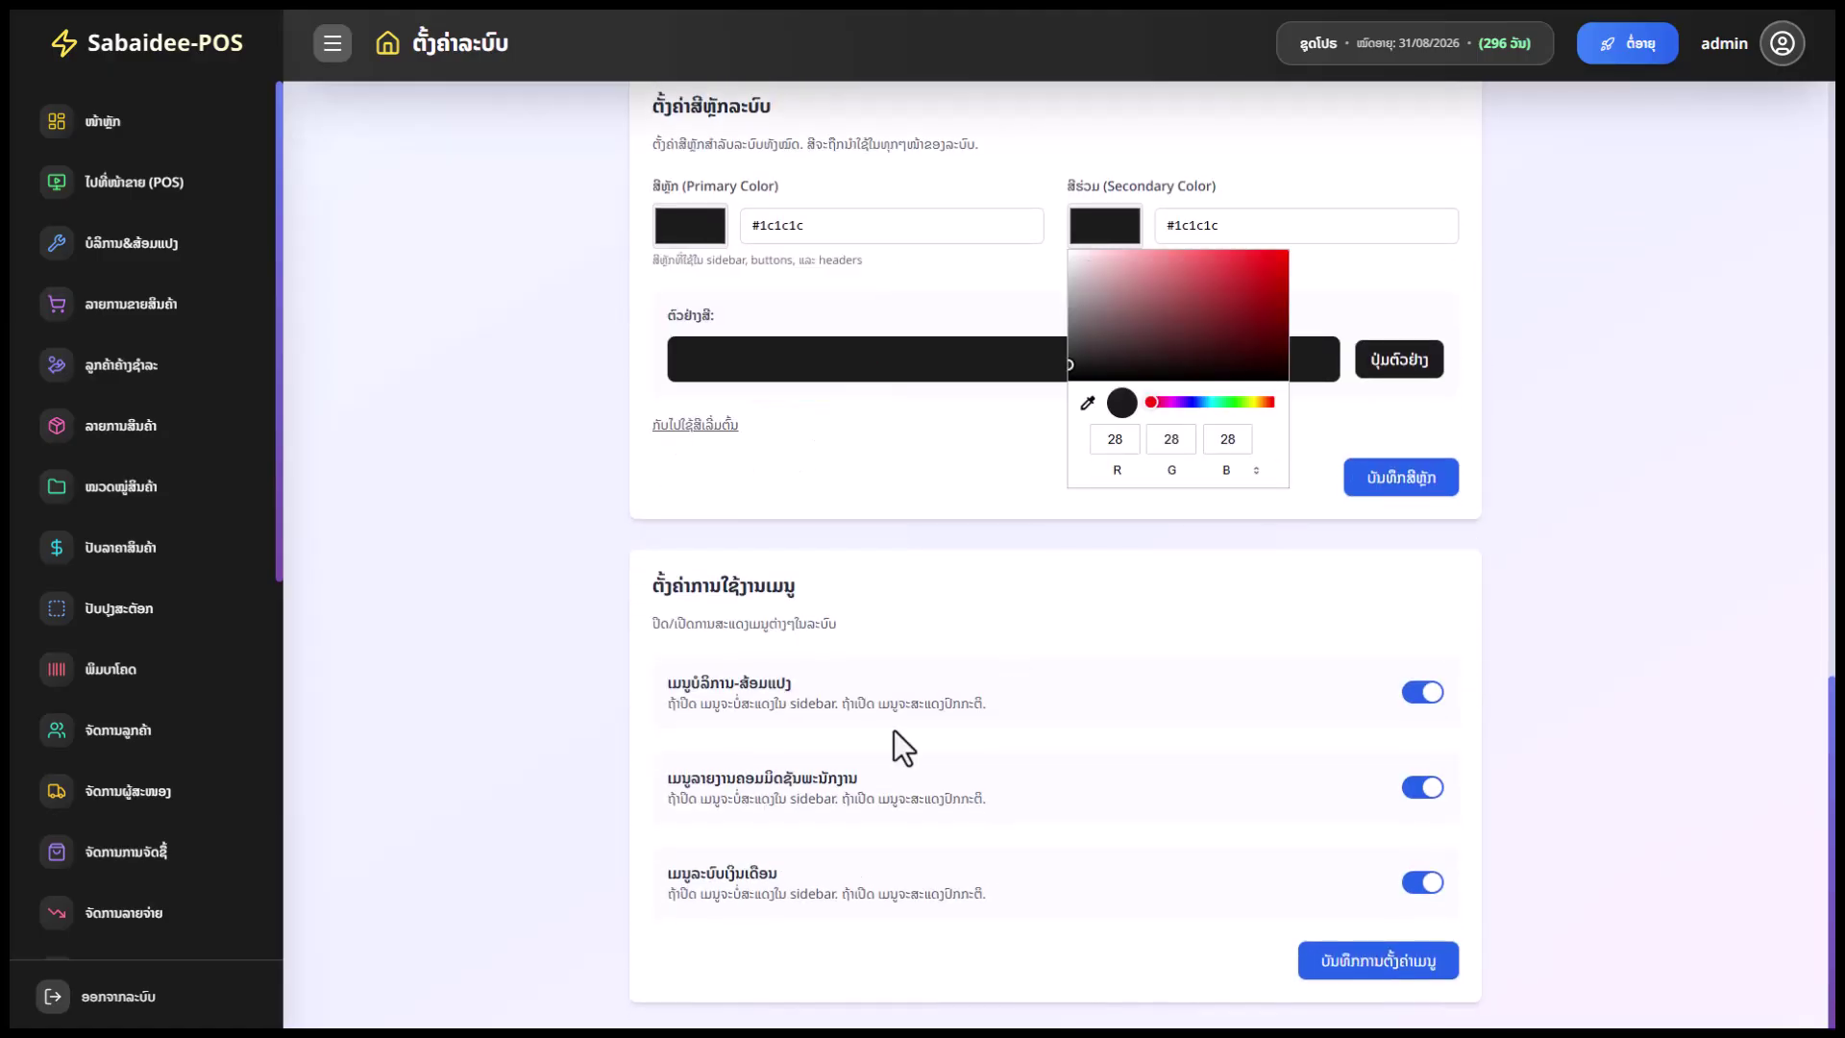
pyautogui.click(830, 487)
pyautogui.scroll(1, 960, 538)
pyautogui.scroll(-1, 1398, 644)
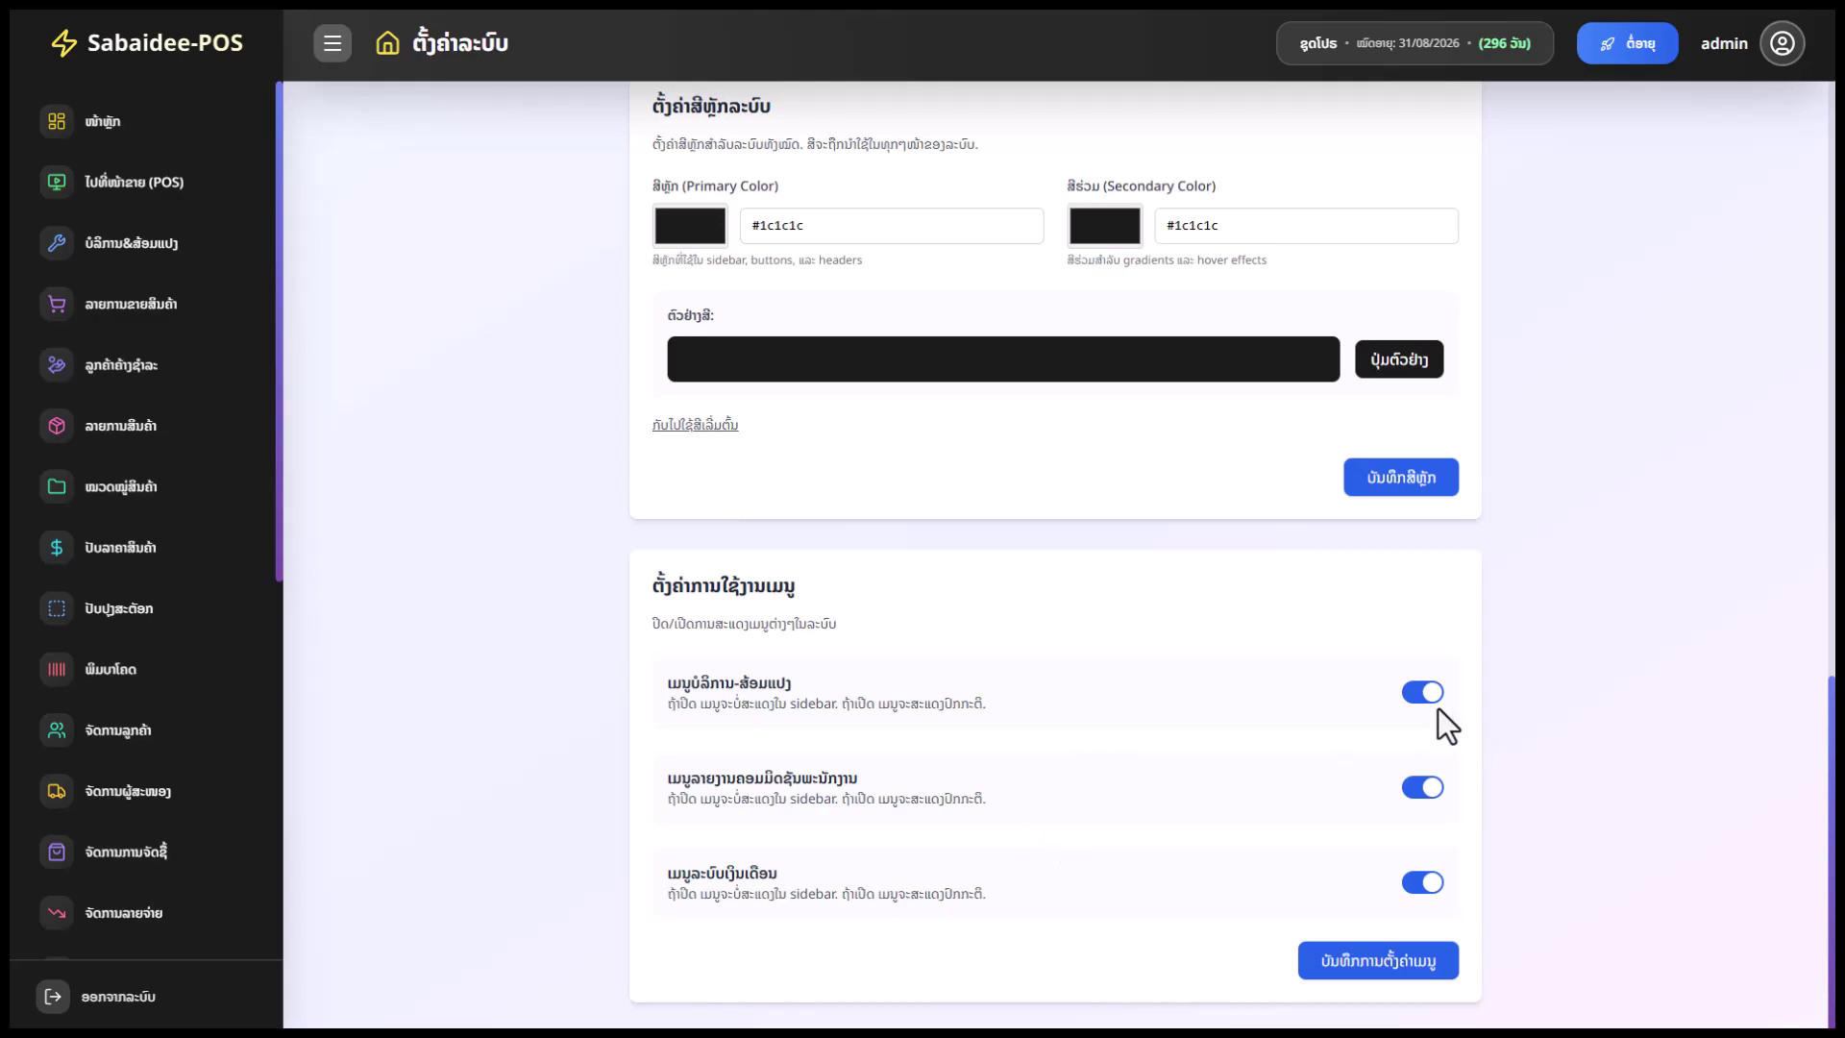
pyautogui.scroll(-7, 159, 826)
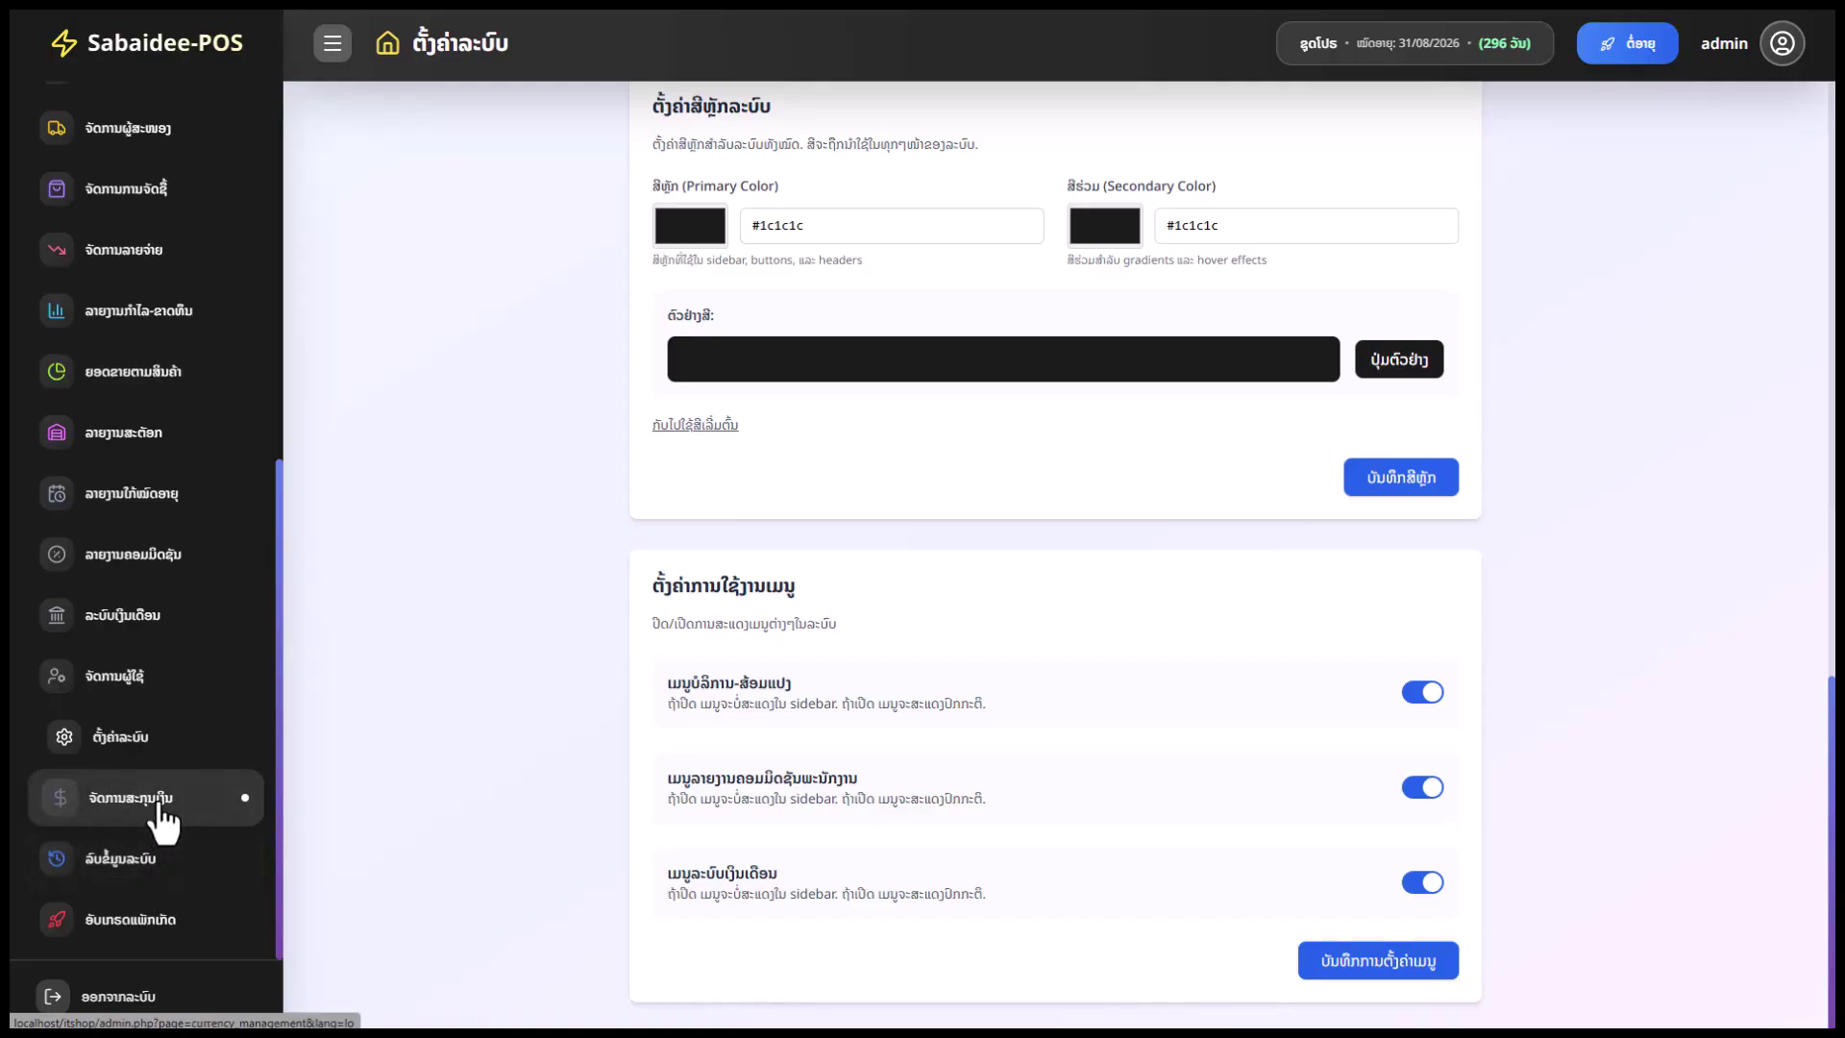
# Start a new currency on the currency page with code THB
pyautogui.click(244, 798)
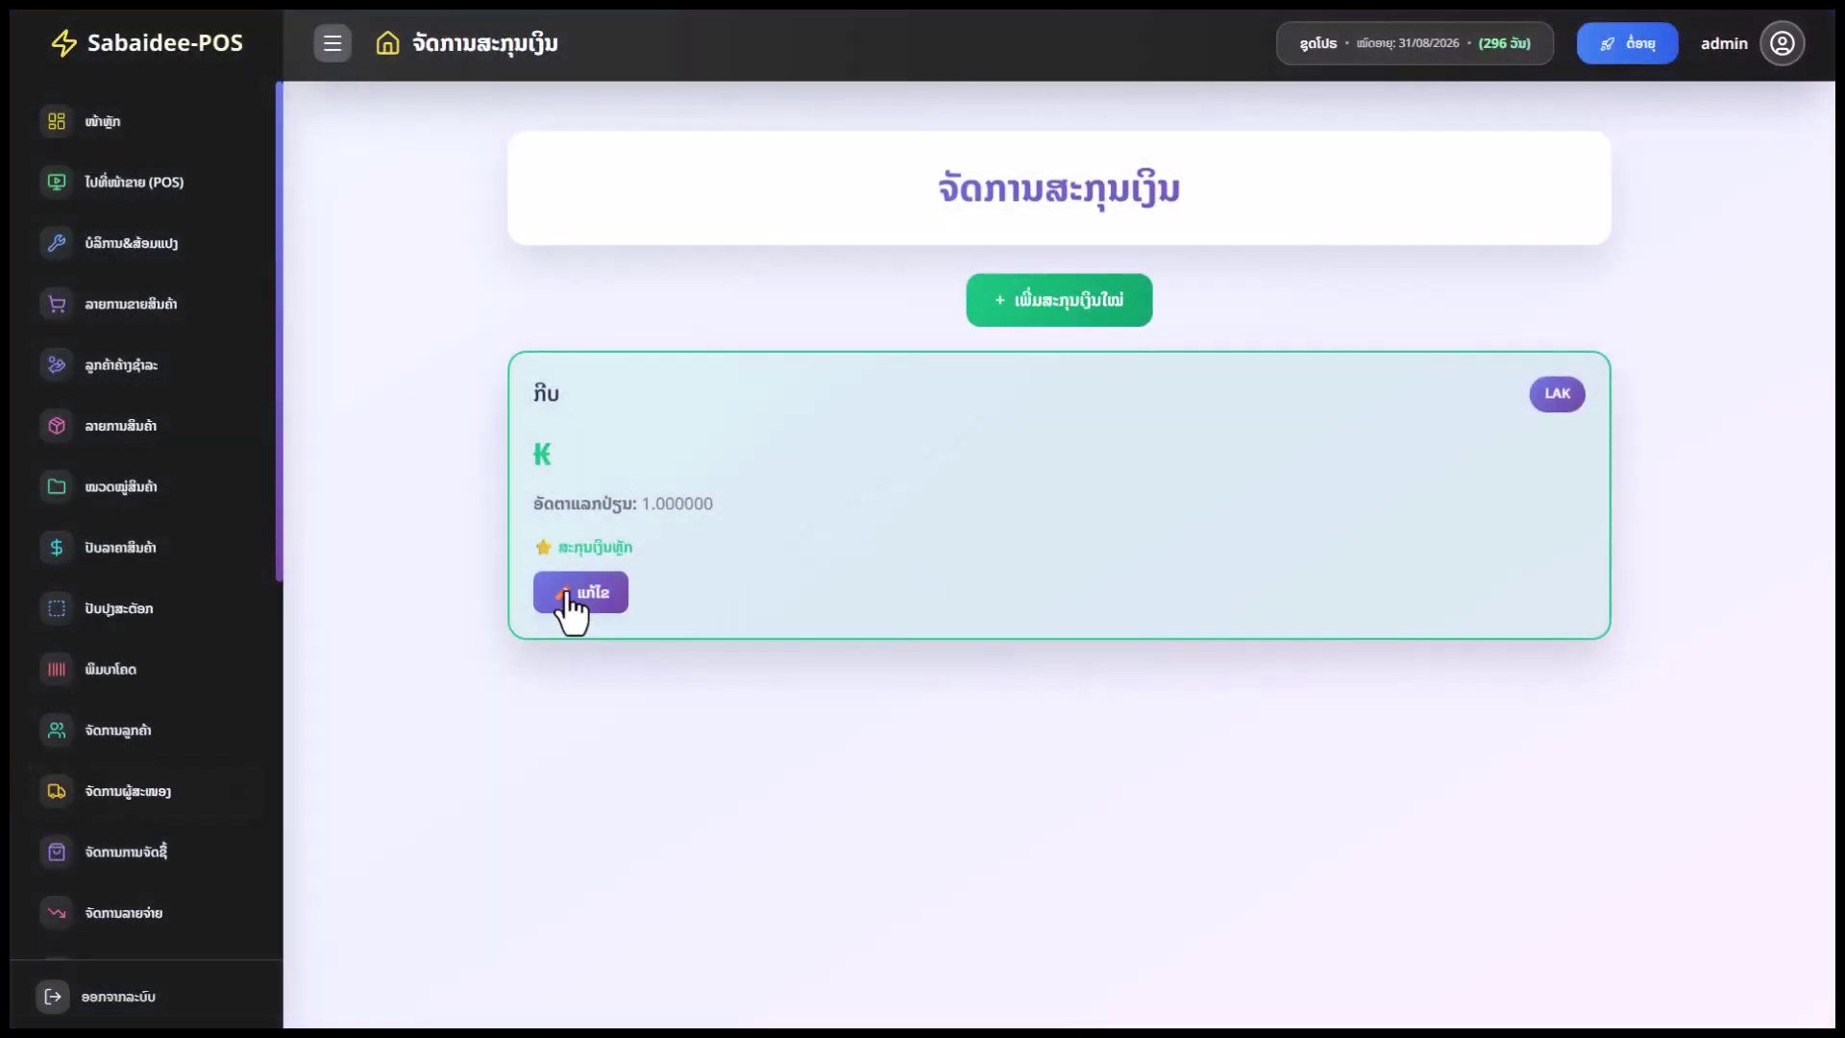
pyautogui.click(1130, 307)
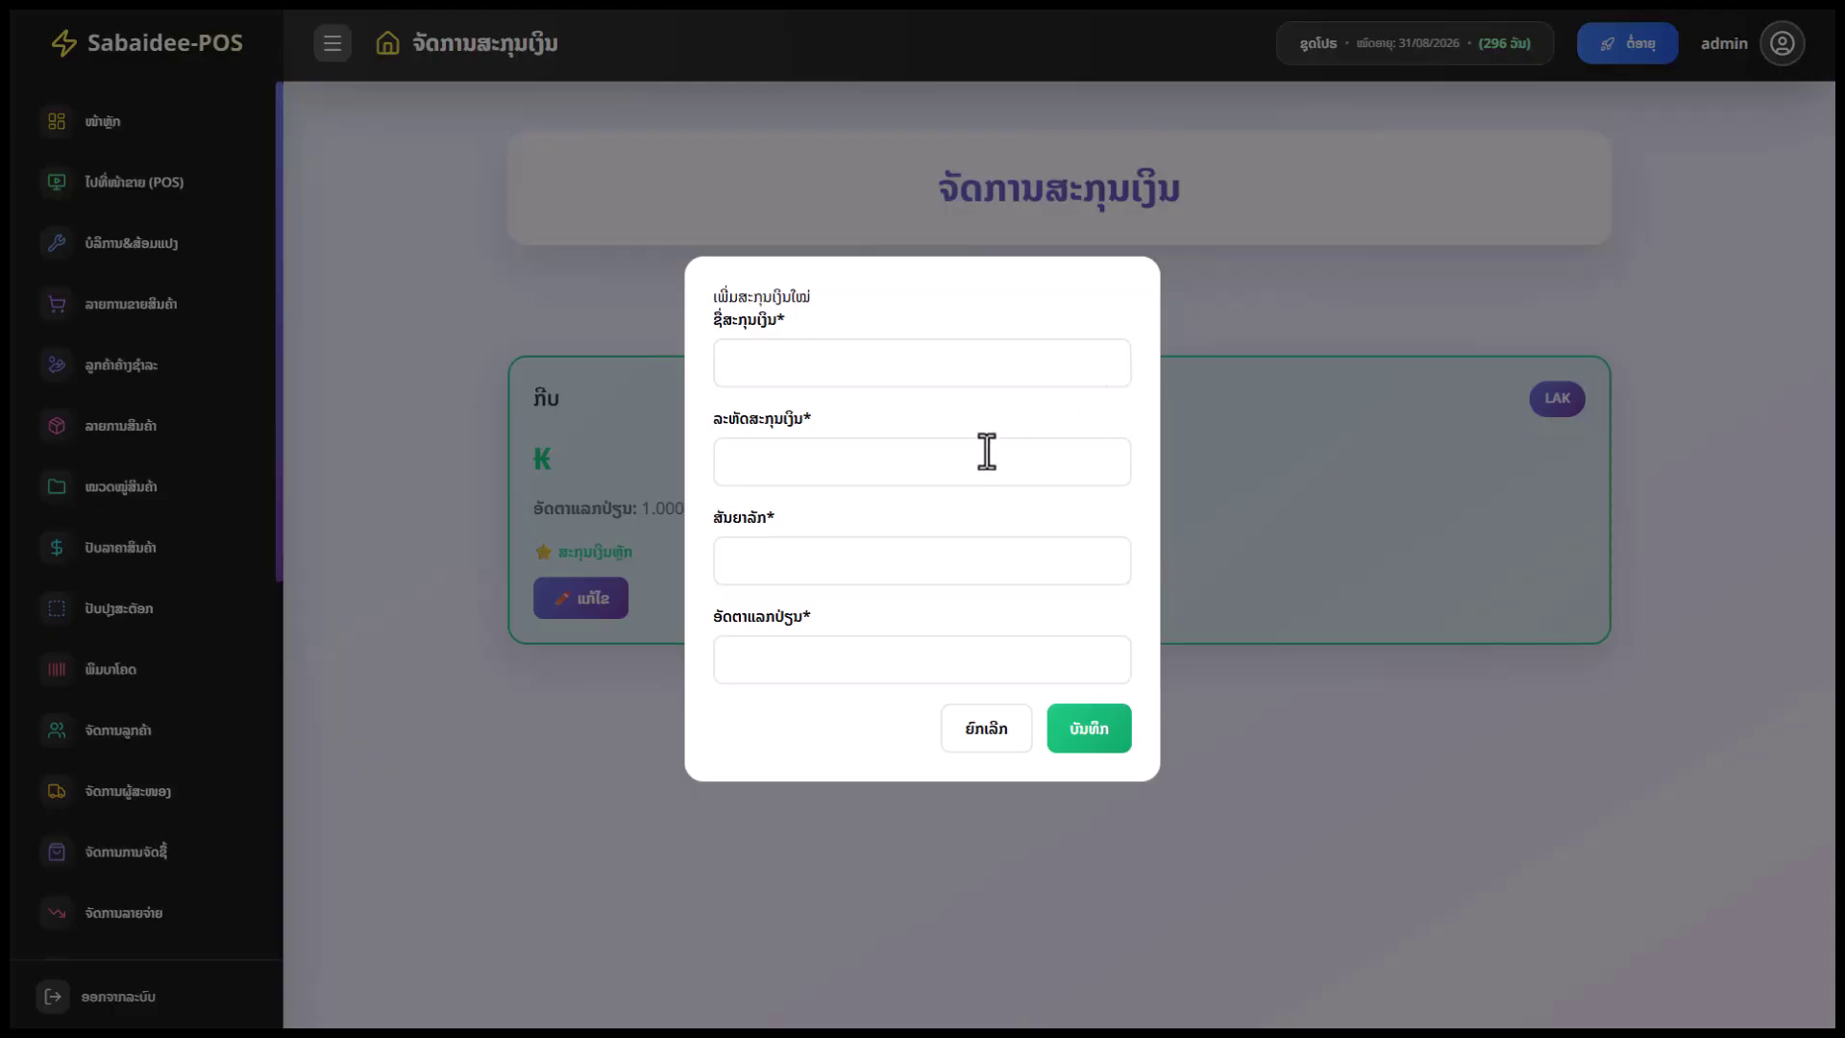
pyautogui.click(836, 373)
pyautogui.click(885, 466)
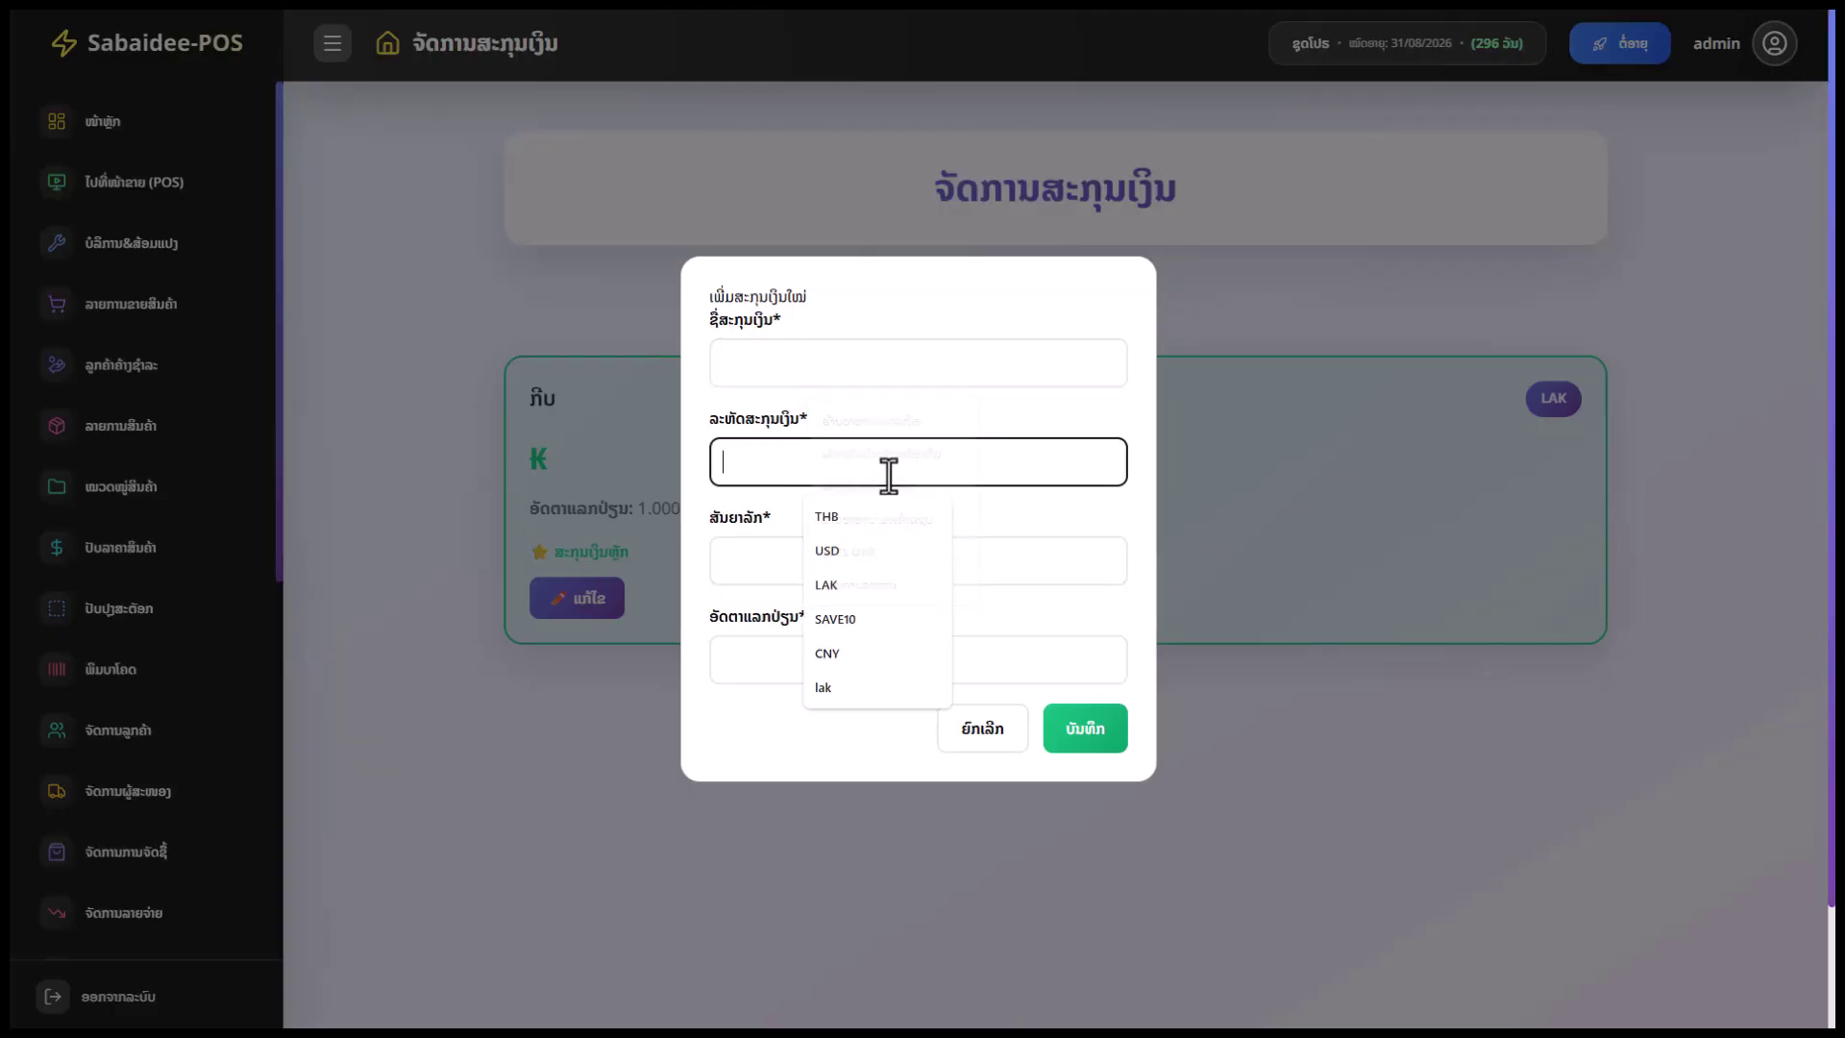
pyautogui.click(834, 517)
# Set the symbol to ฿, then discard the THB currency without saving
pyautogui.click(807, 360)
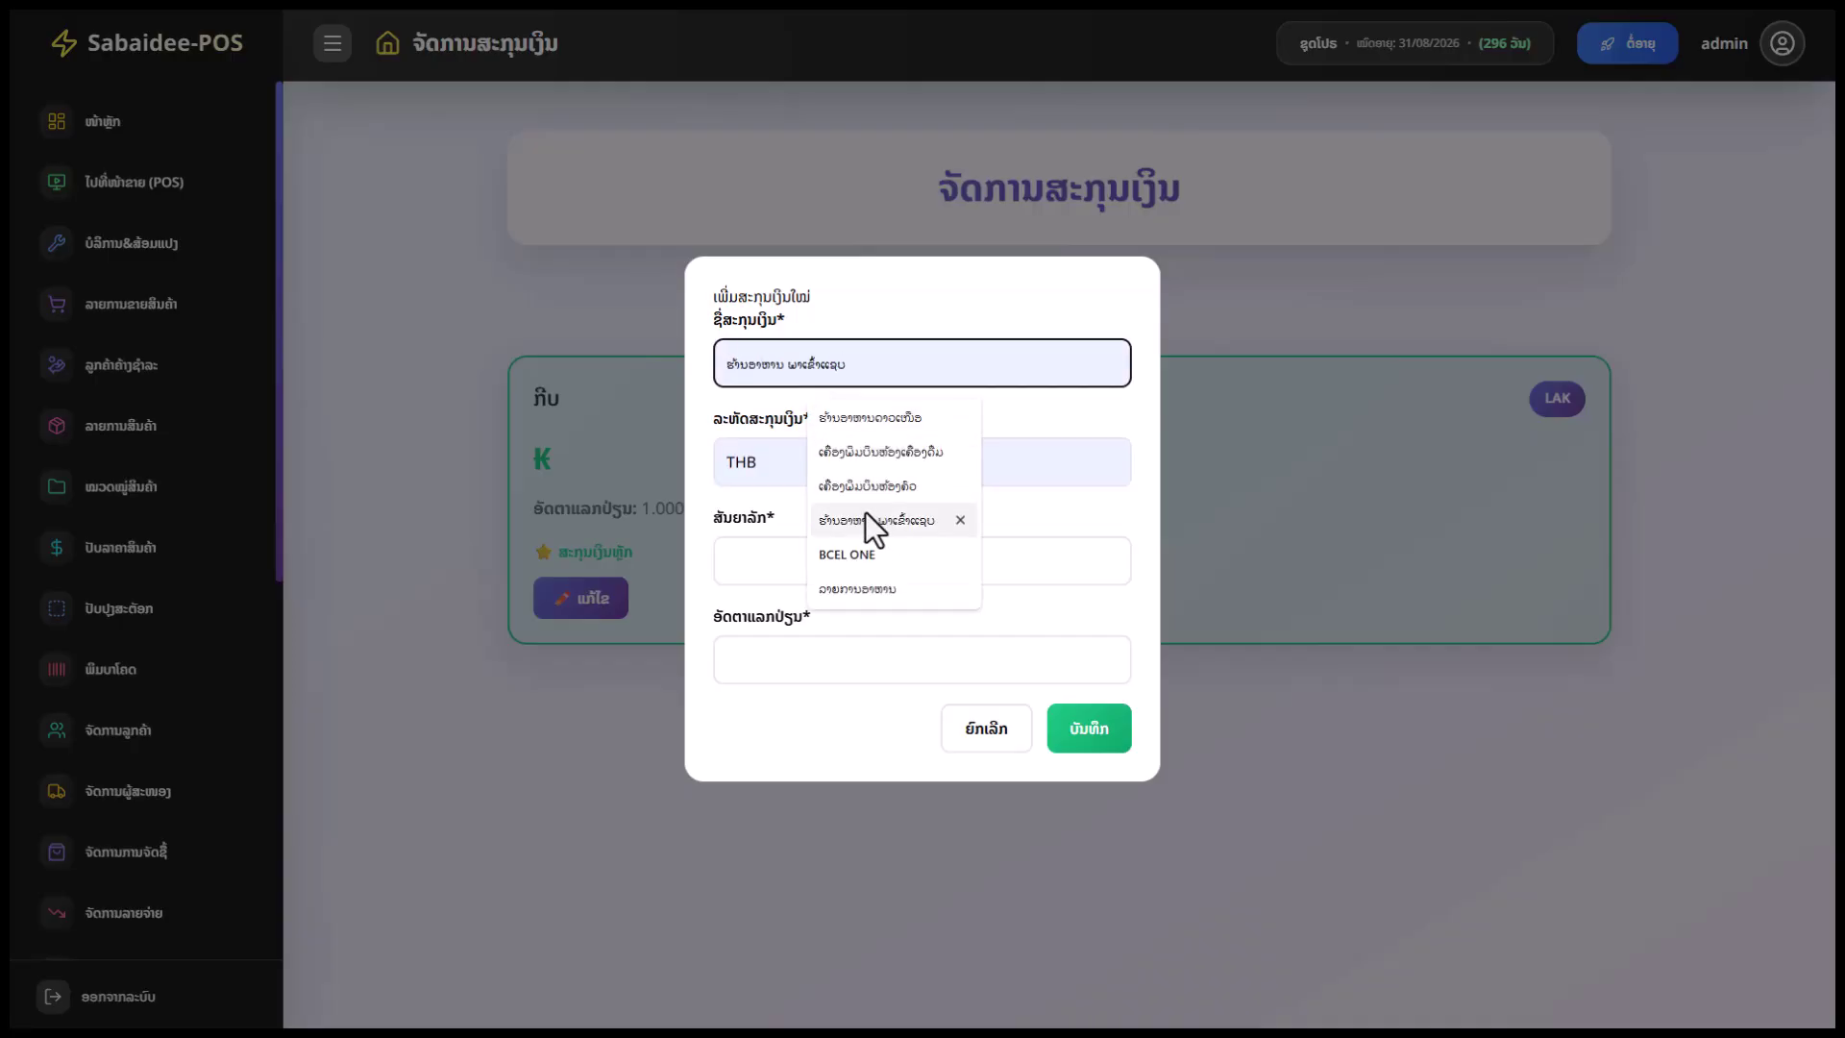
pyautogui.click(764, 558)
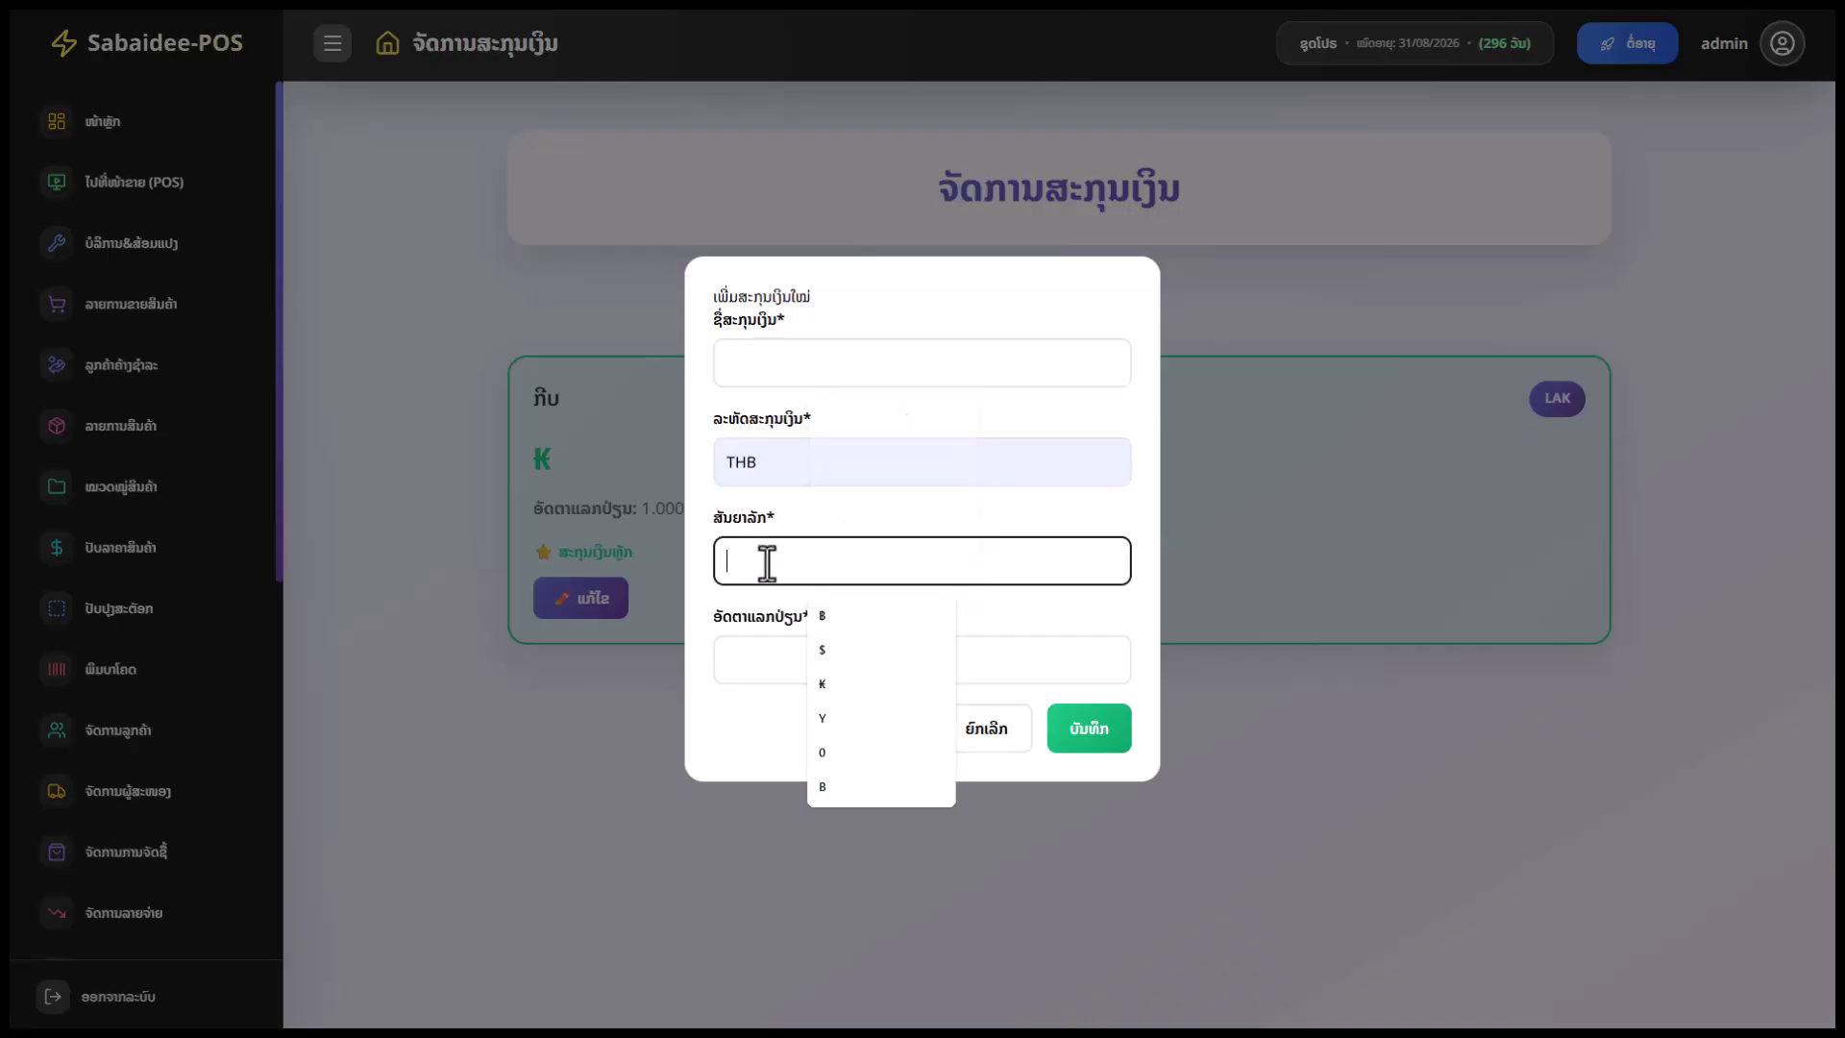
pyautogui.click(822, 615)
pyautogui.click(762, 653)
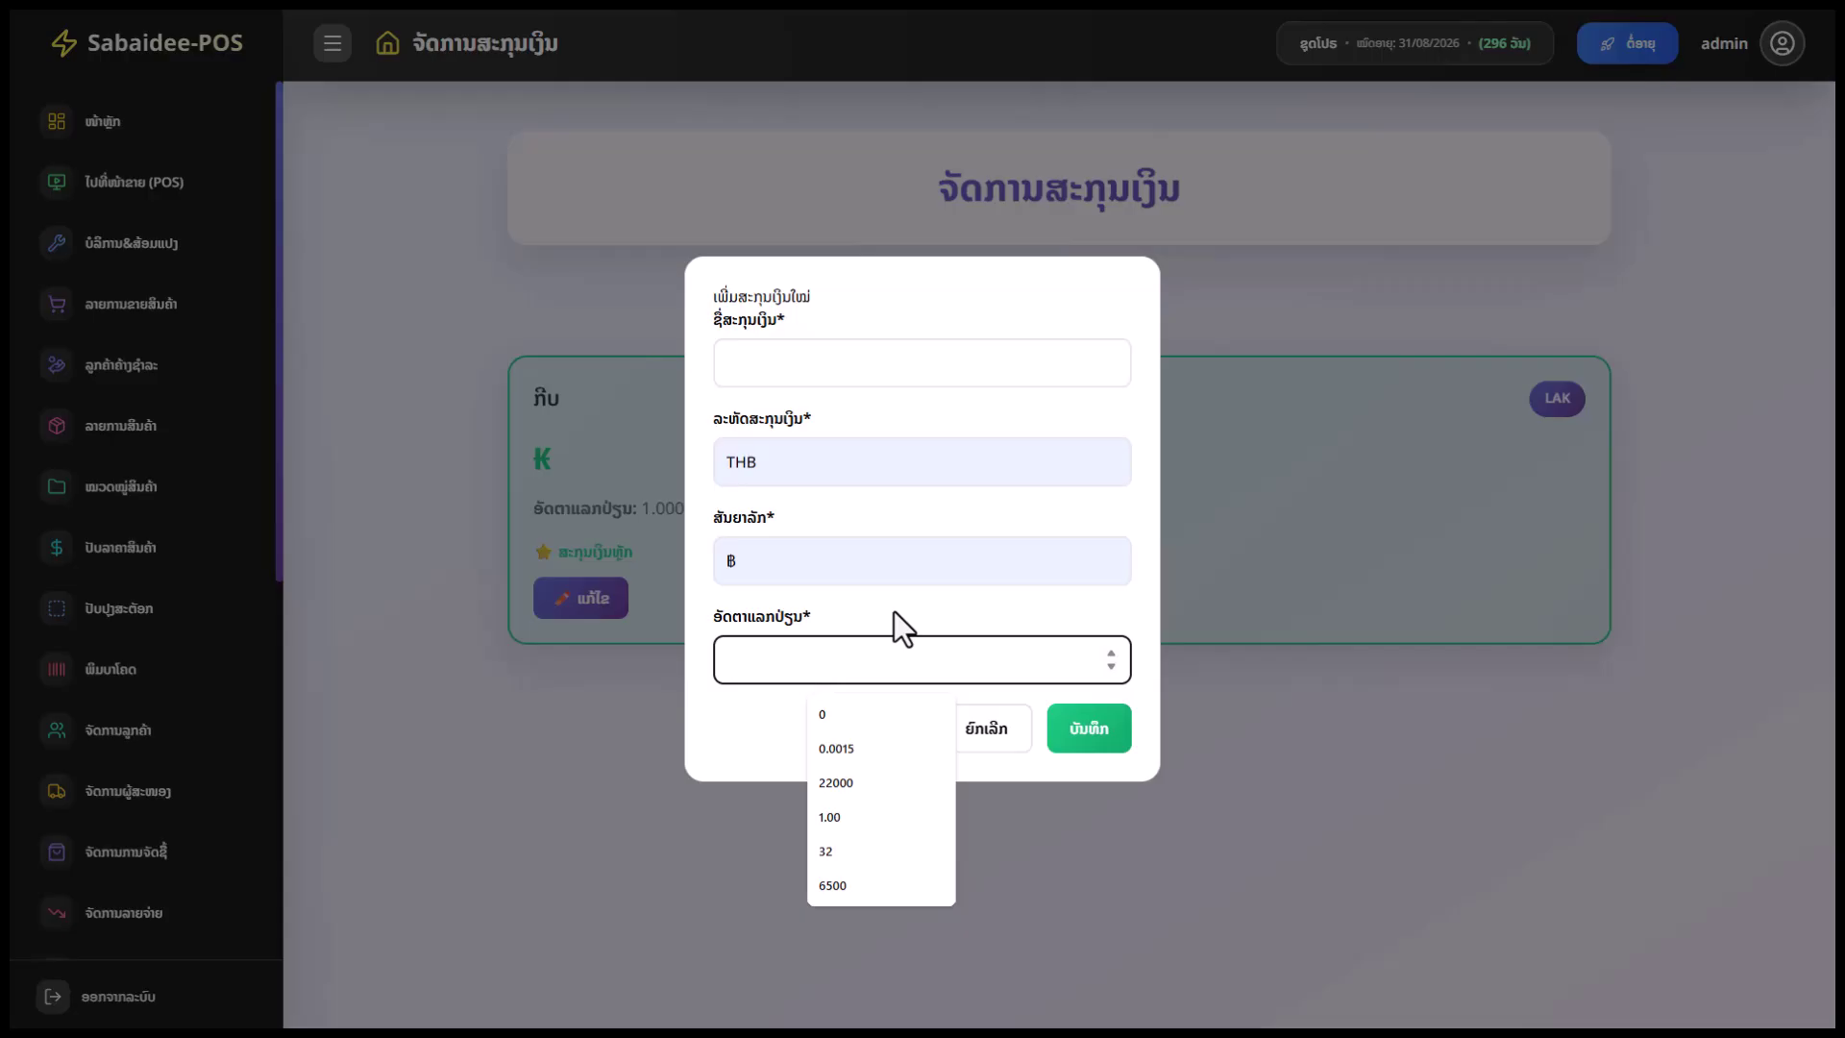
pyautogui.click(608, 753)
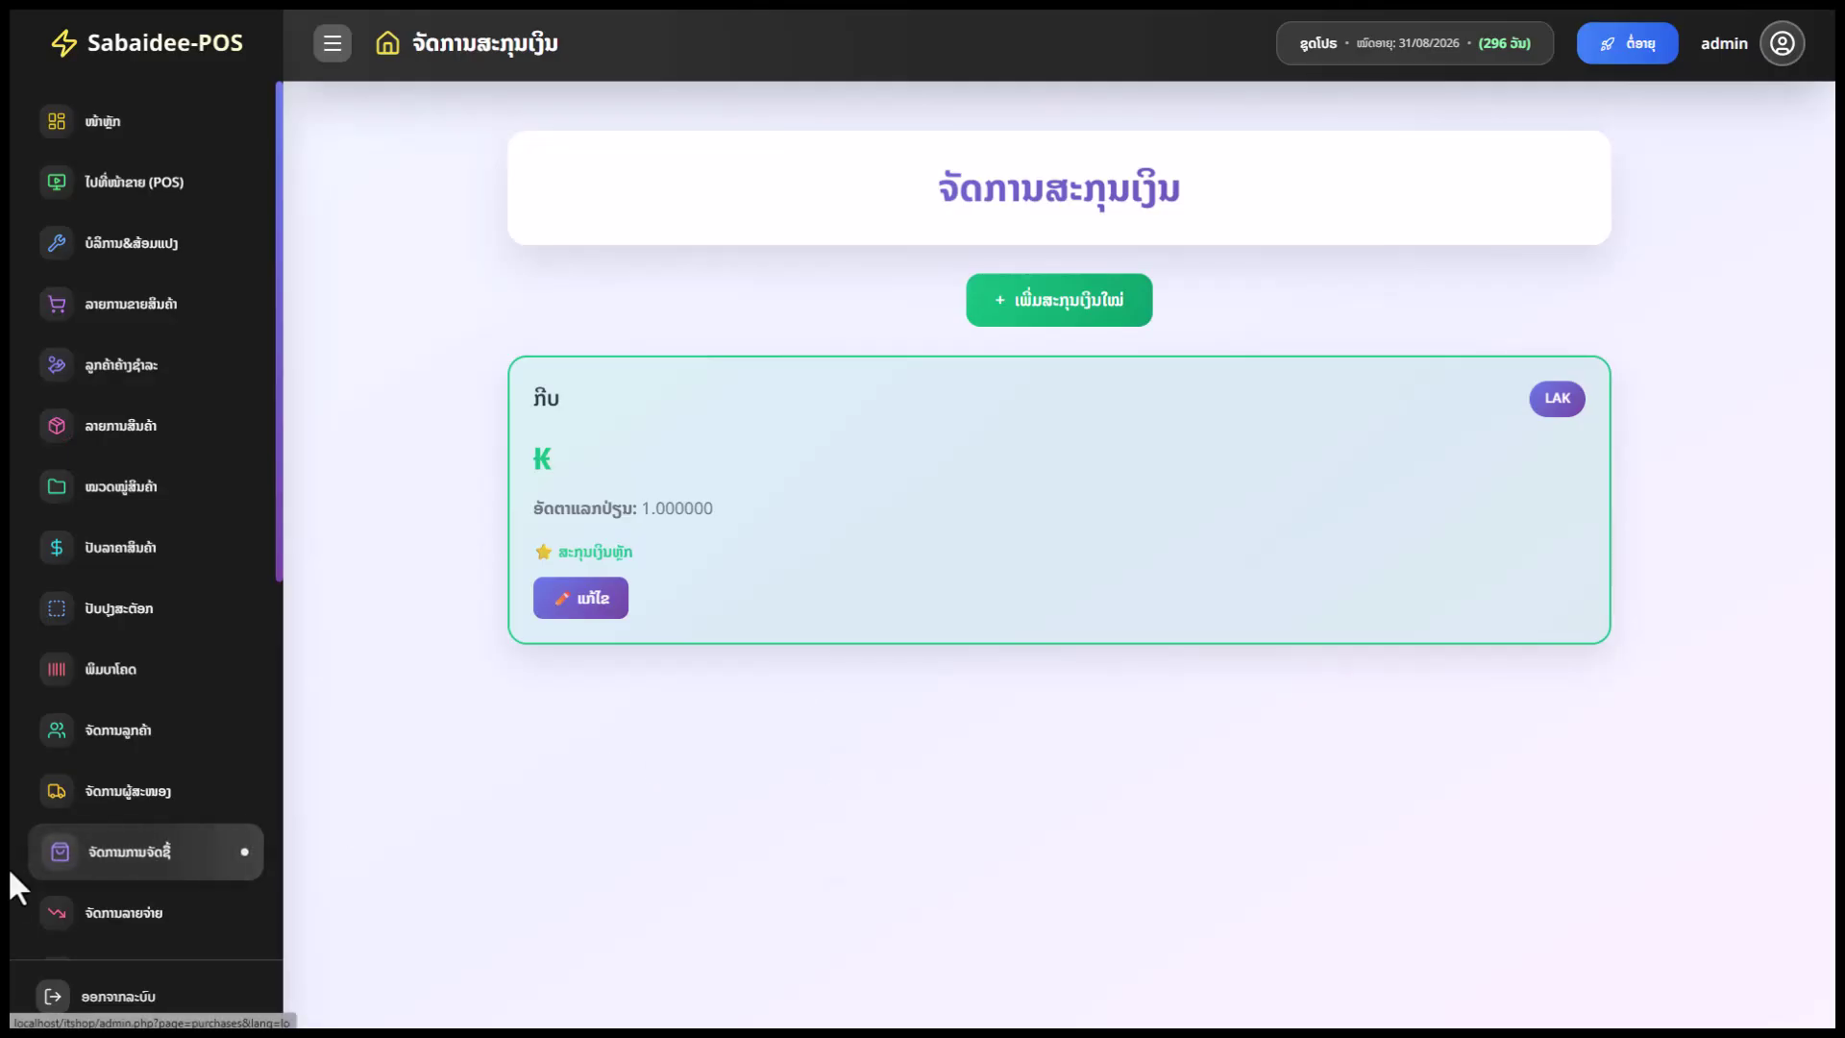
pyautogui.scroll(-7, 78, 906)
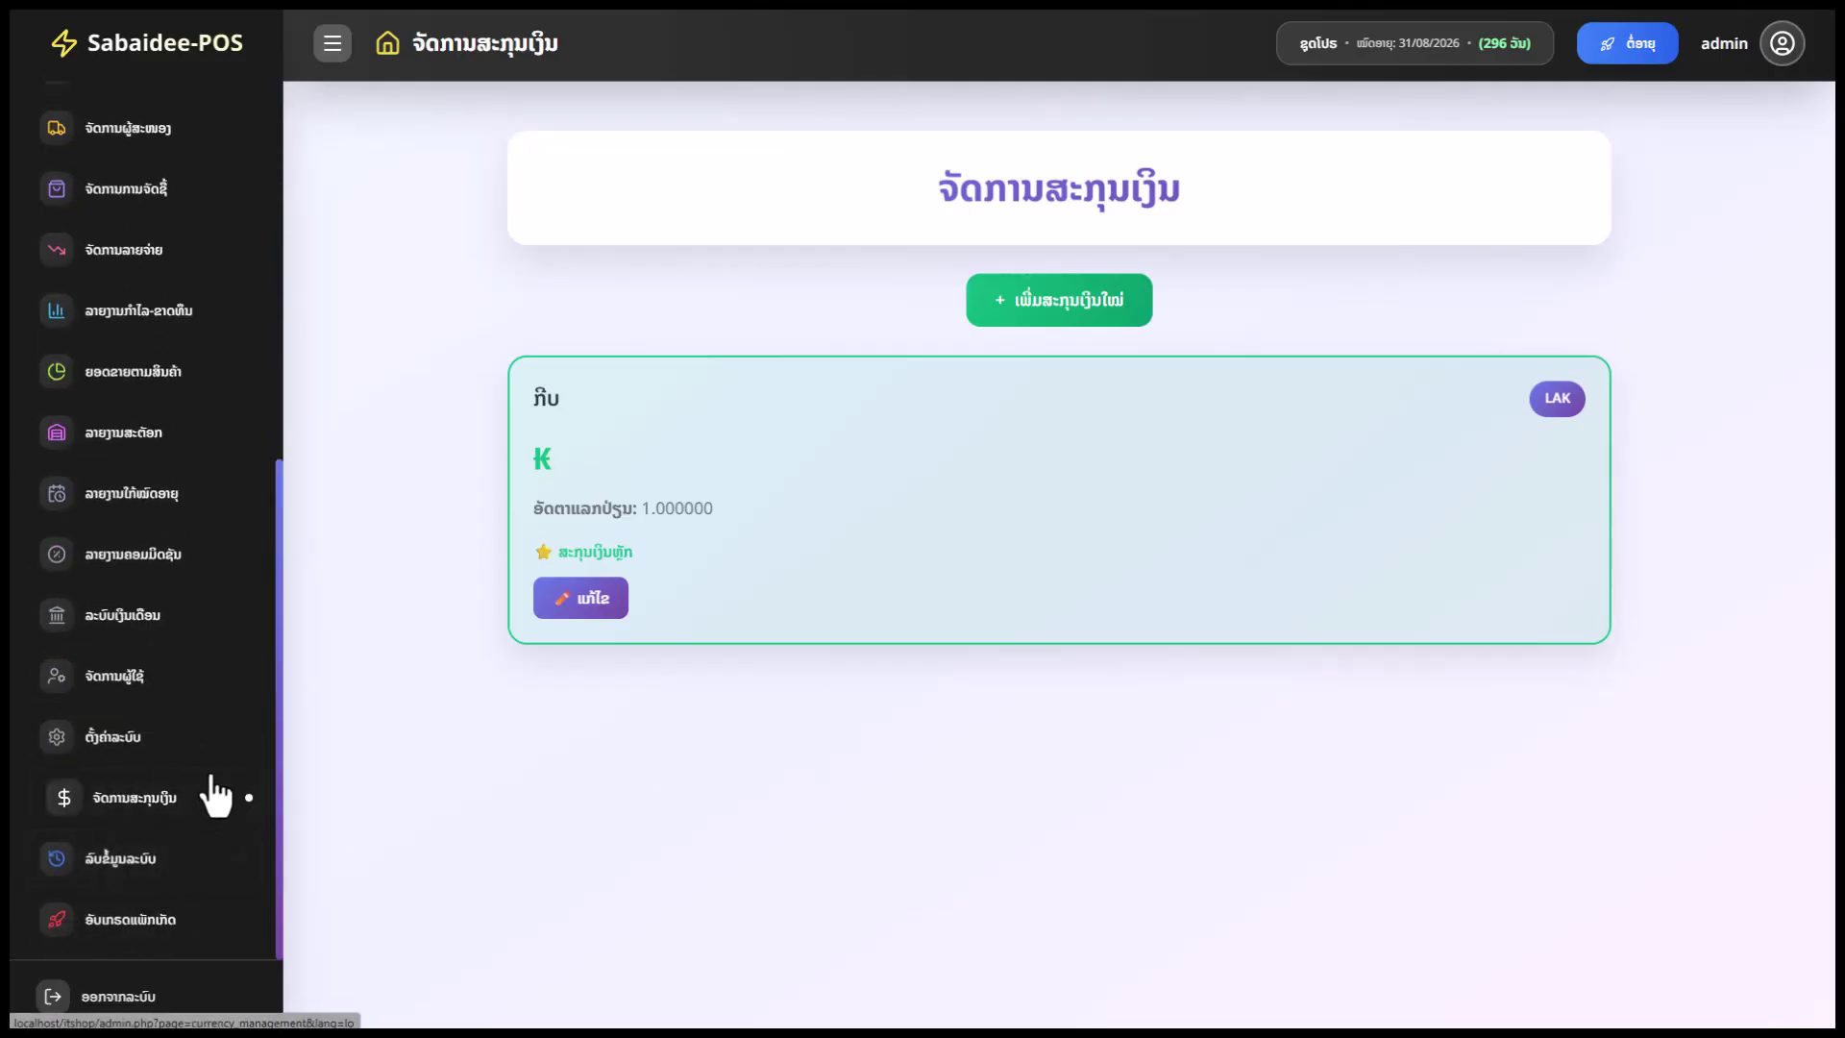
# Tick sales, purchase and expense data for deletion and focus the password confirmation
pyautogui.click(165, 858)
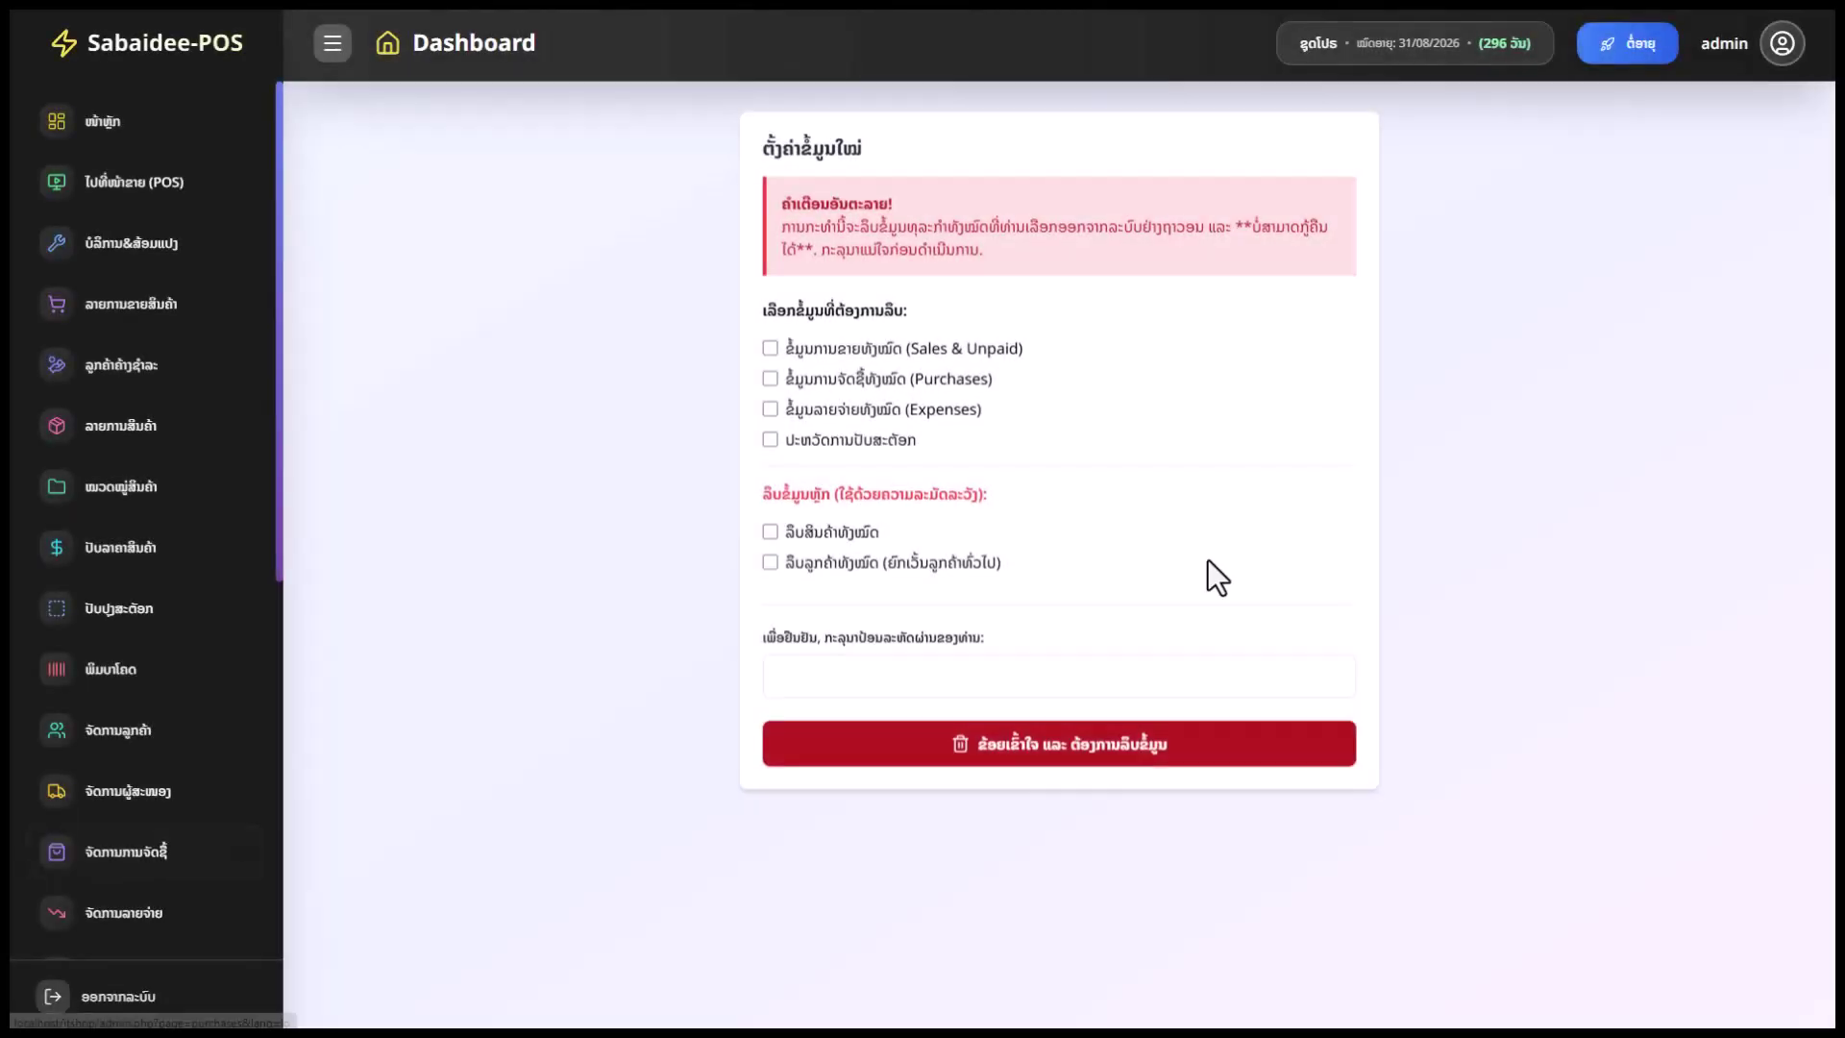
pyautogui.click(771, 348)
pyautogui.click(767, 380)
pyautogui.click(769, 409)
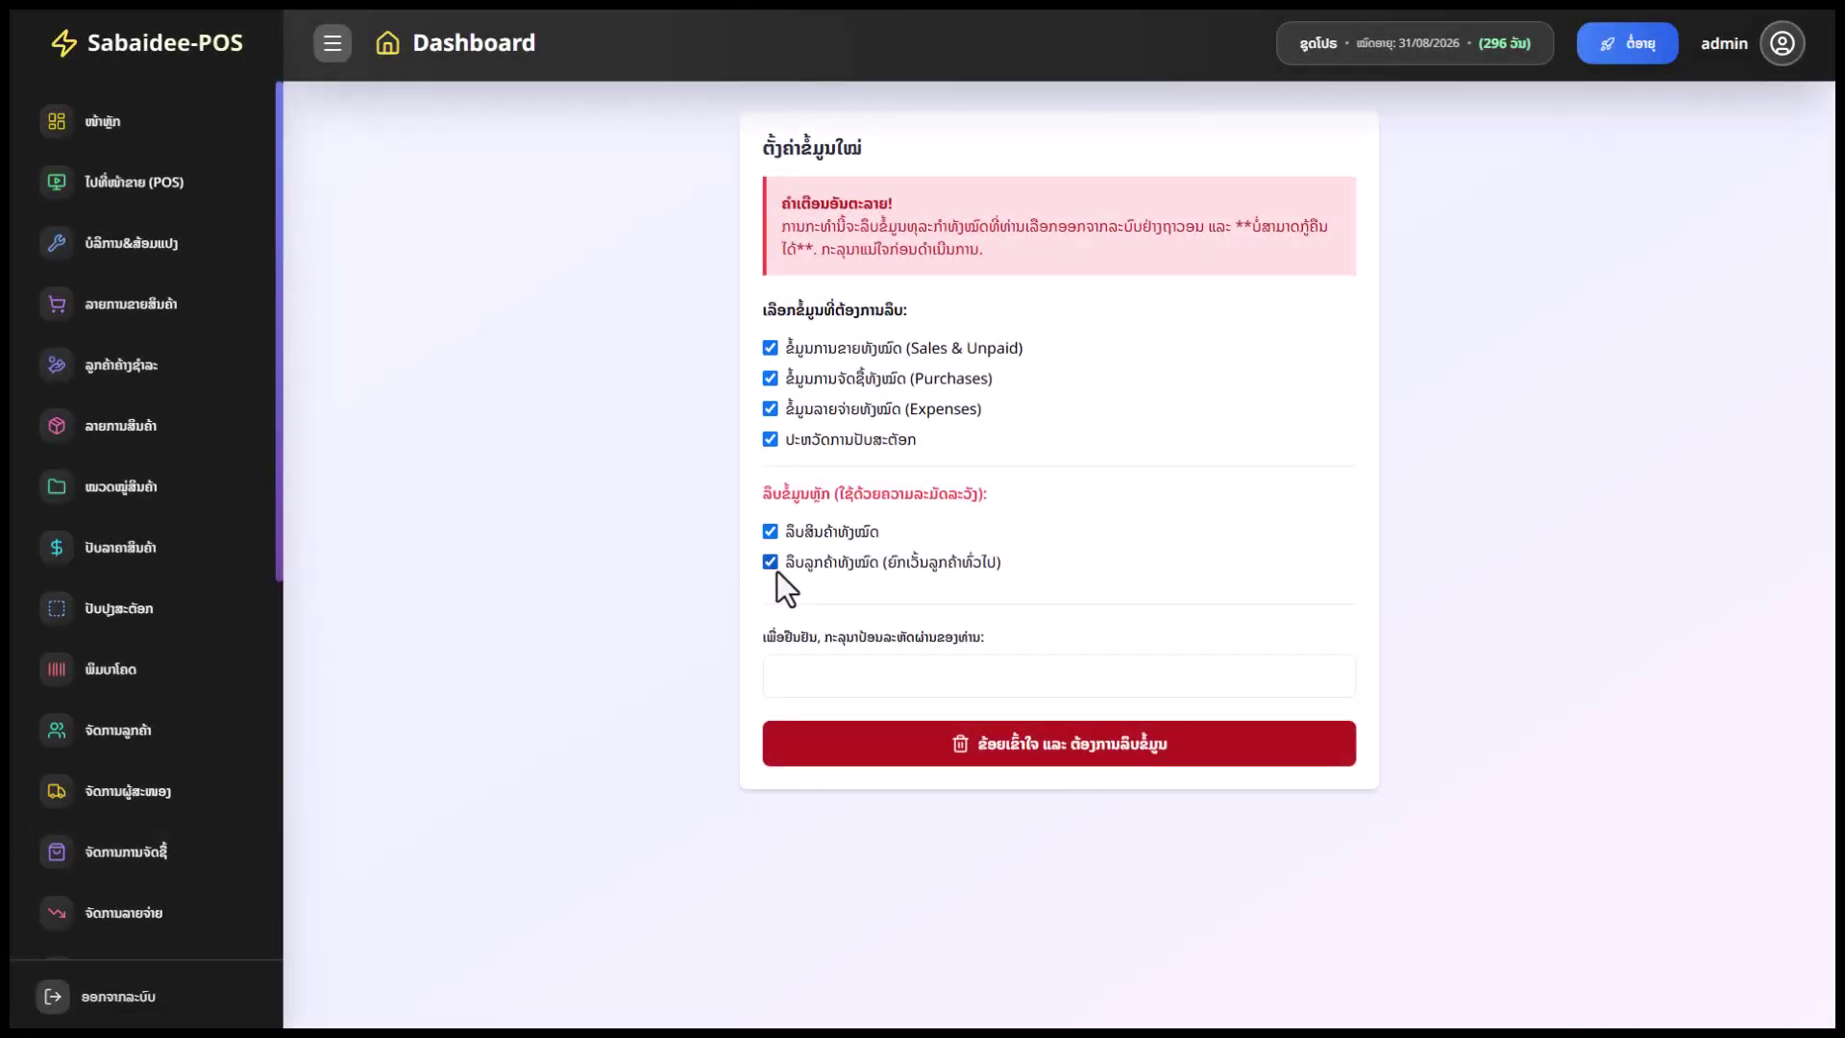
pyautogui.click(804, 663)
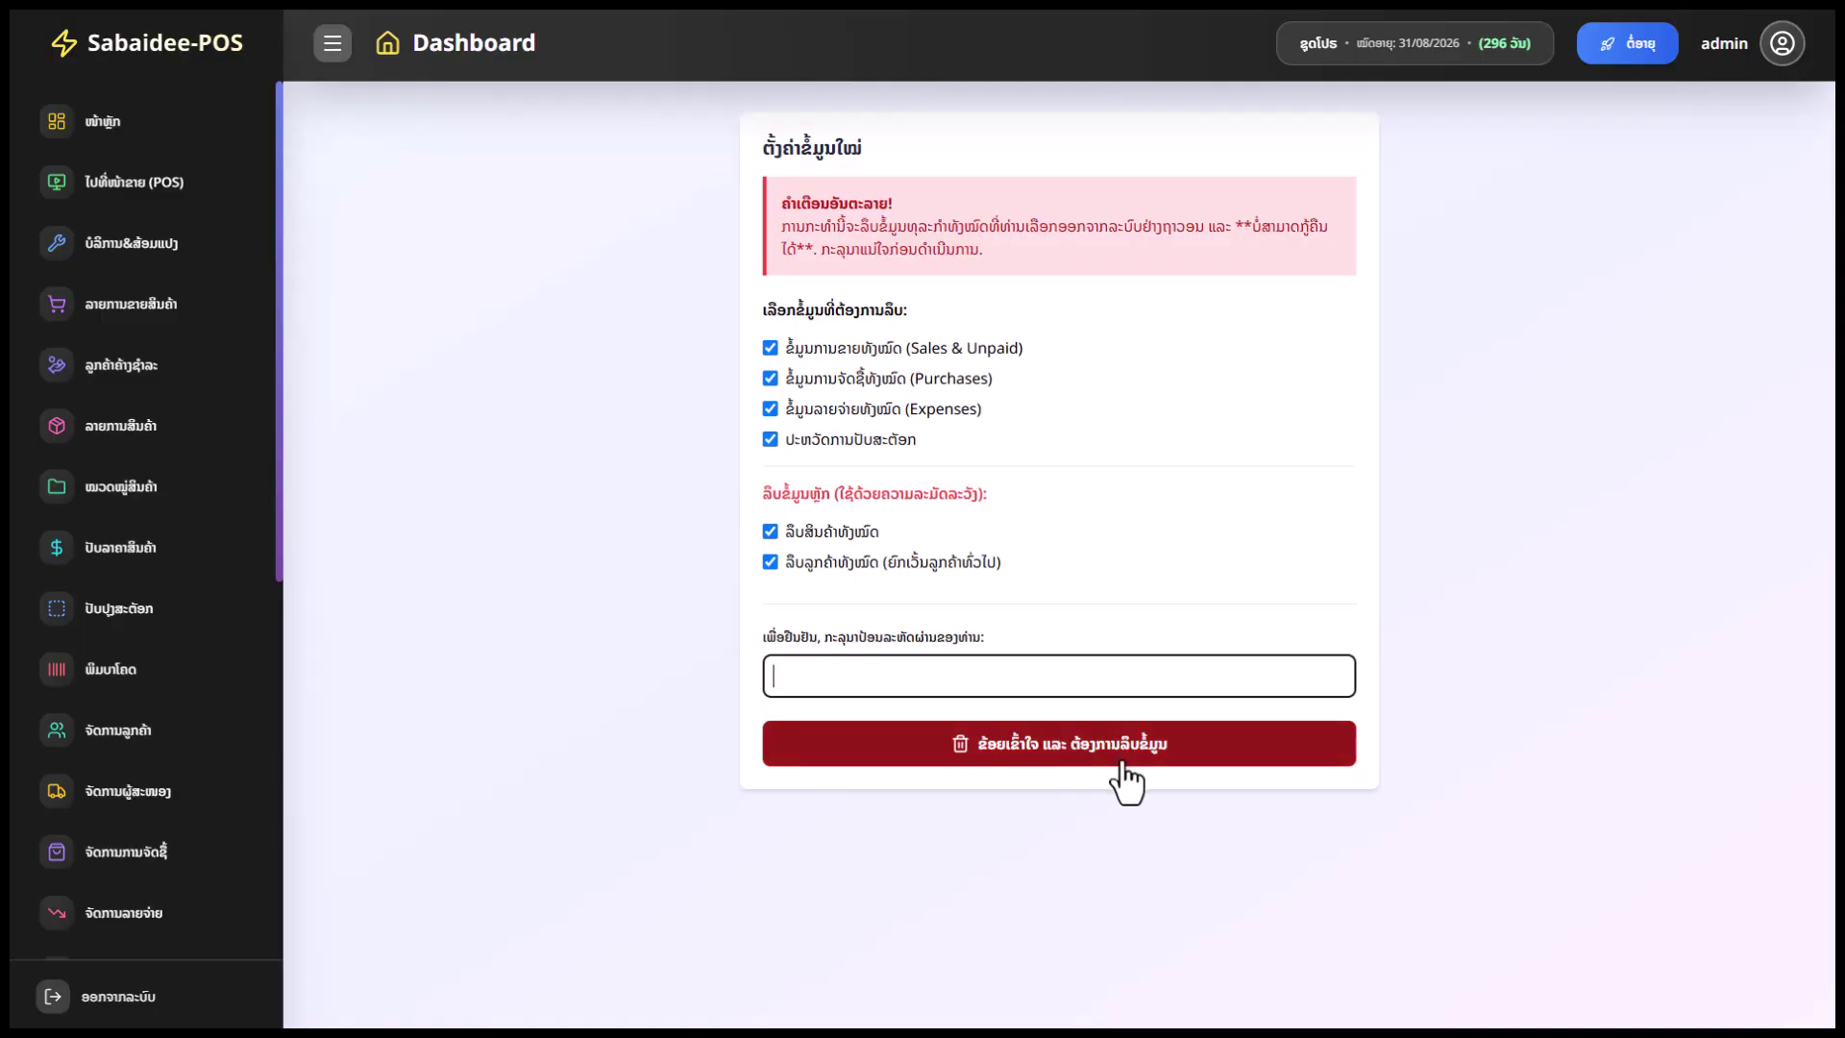
pyautogui.scroll(-7, 255, 783)
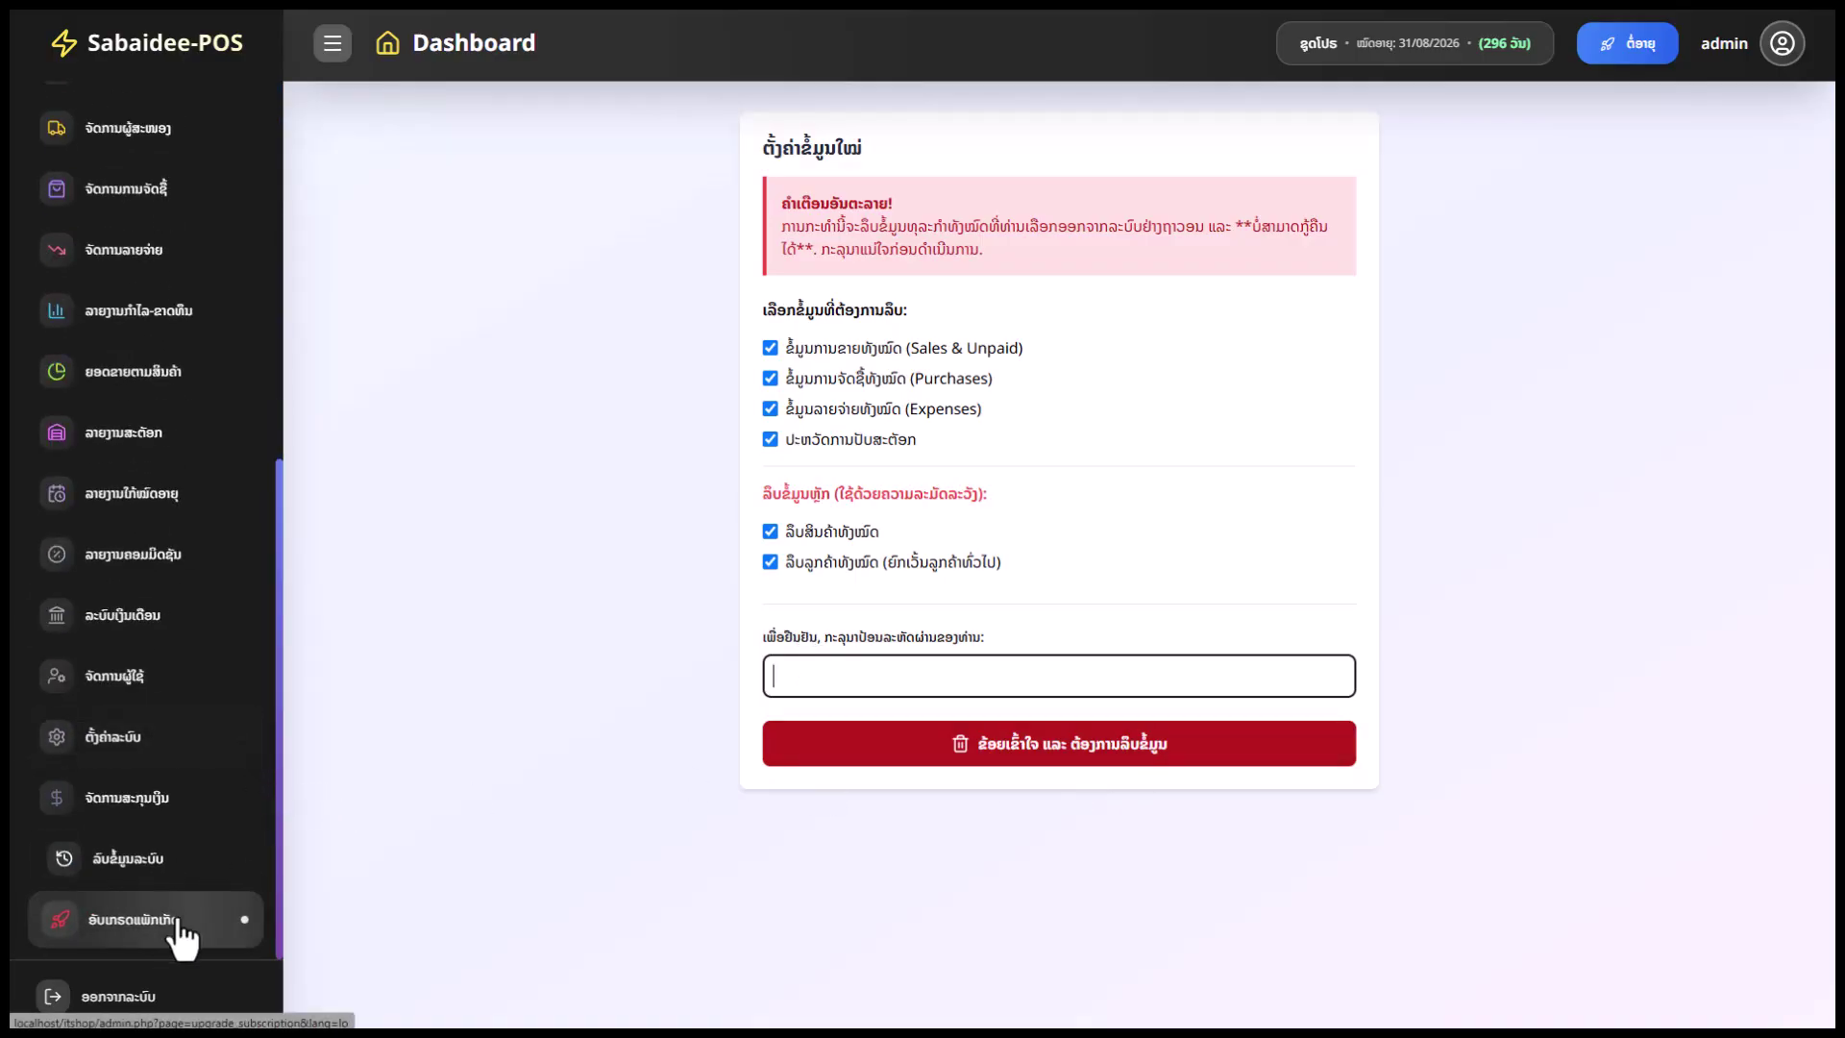
# Open the package renewal page and check the Pro plan's 295 days left until 31/08/2026
pyautogui.click(125, 937)
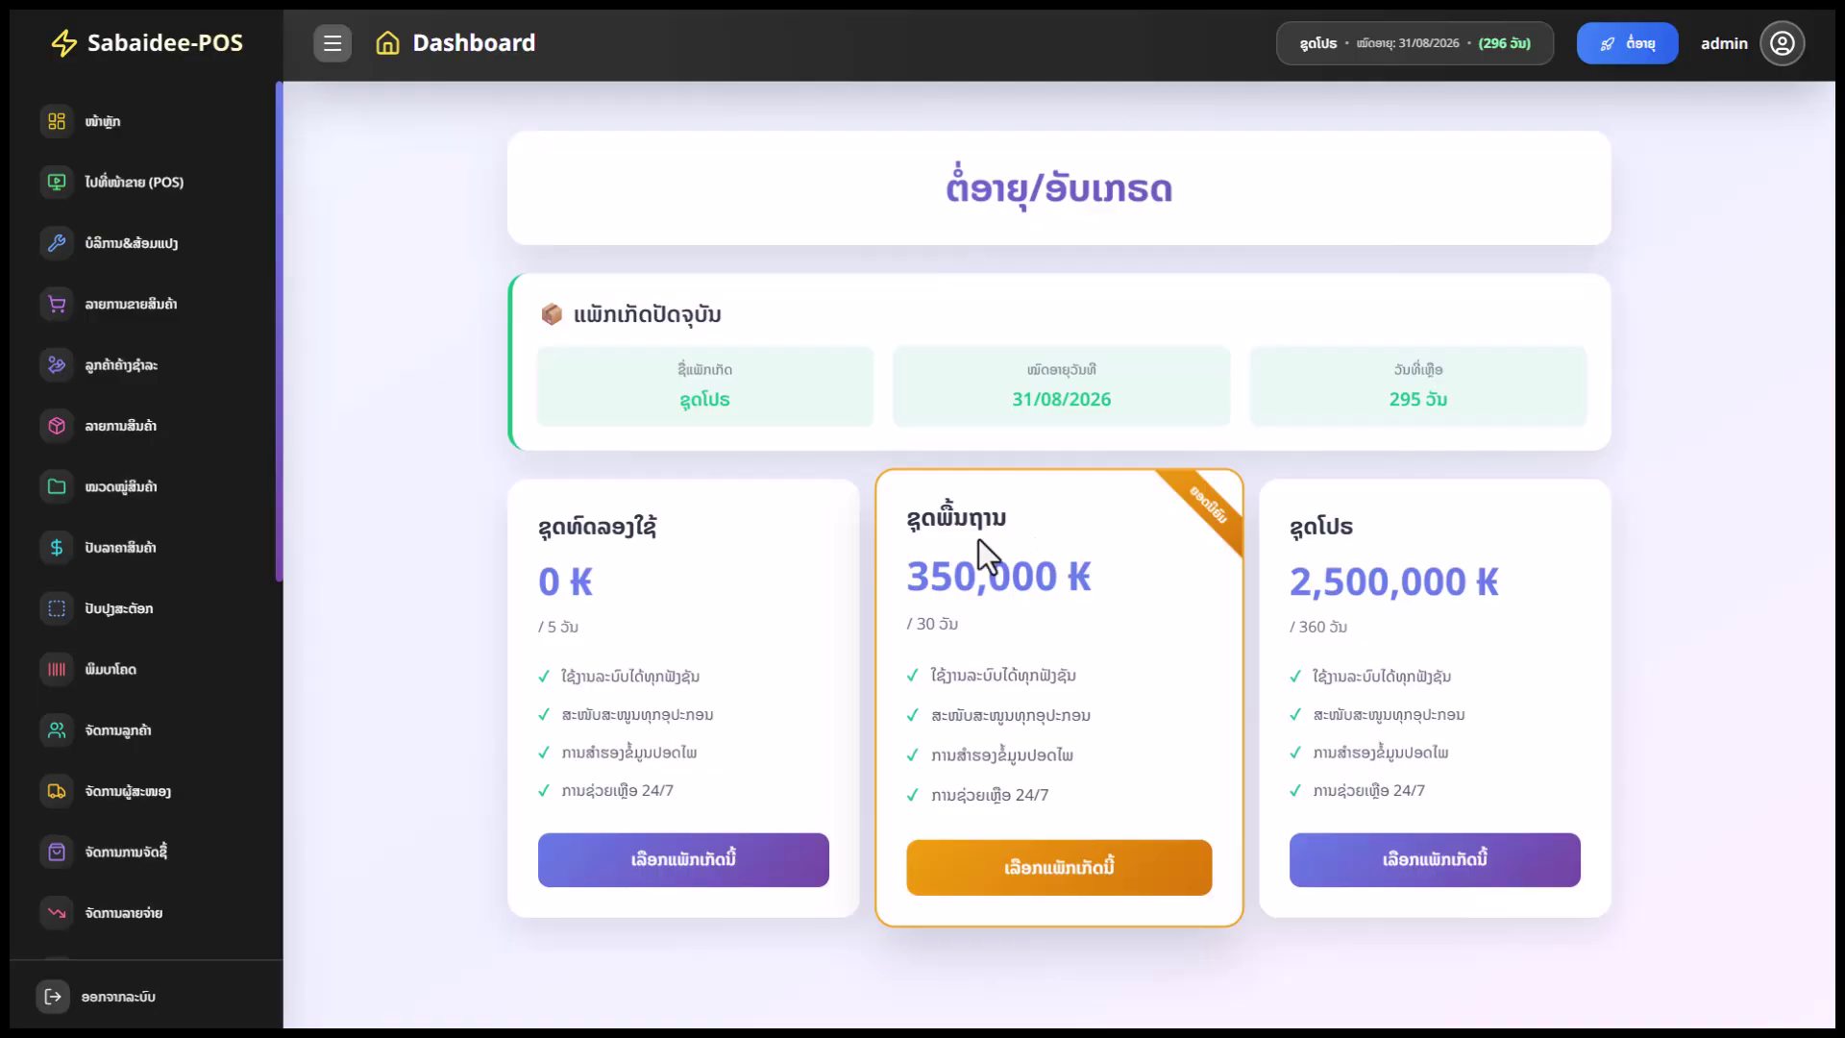
pyautogui.scroll(-3, 250, 687)
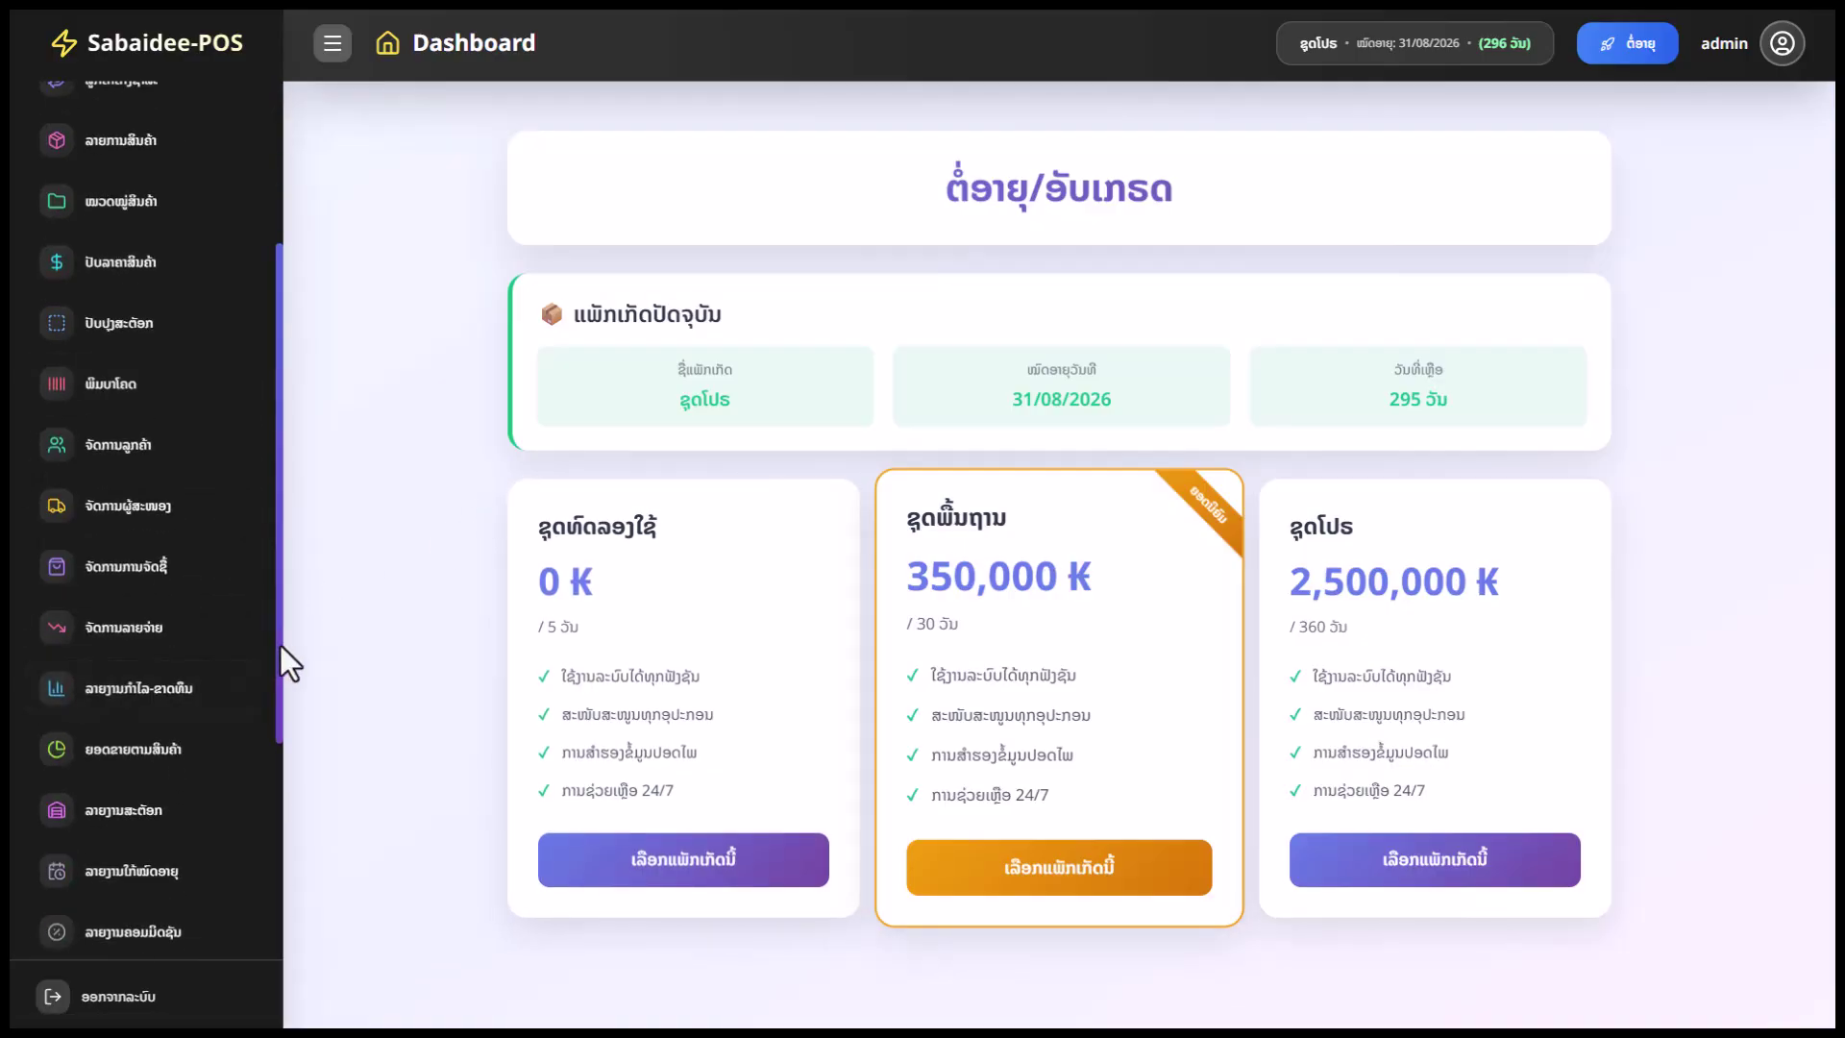
pyautogui.scroll(-4, 153, 639)
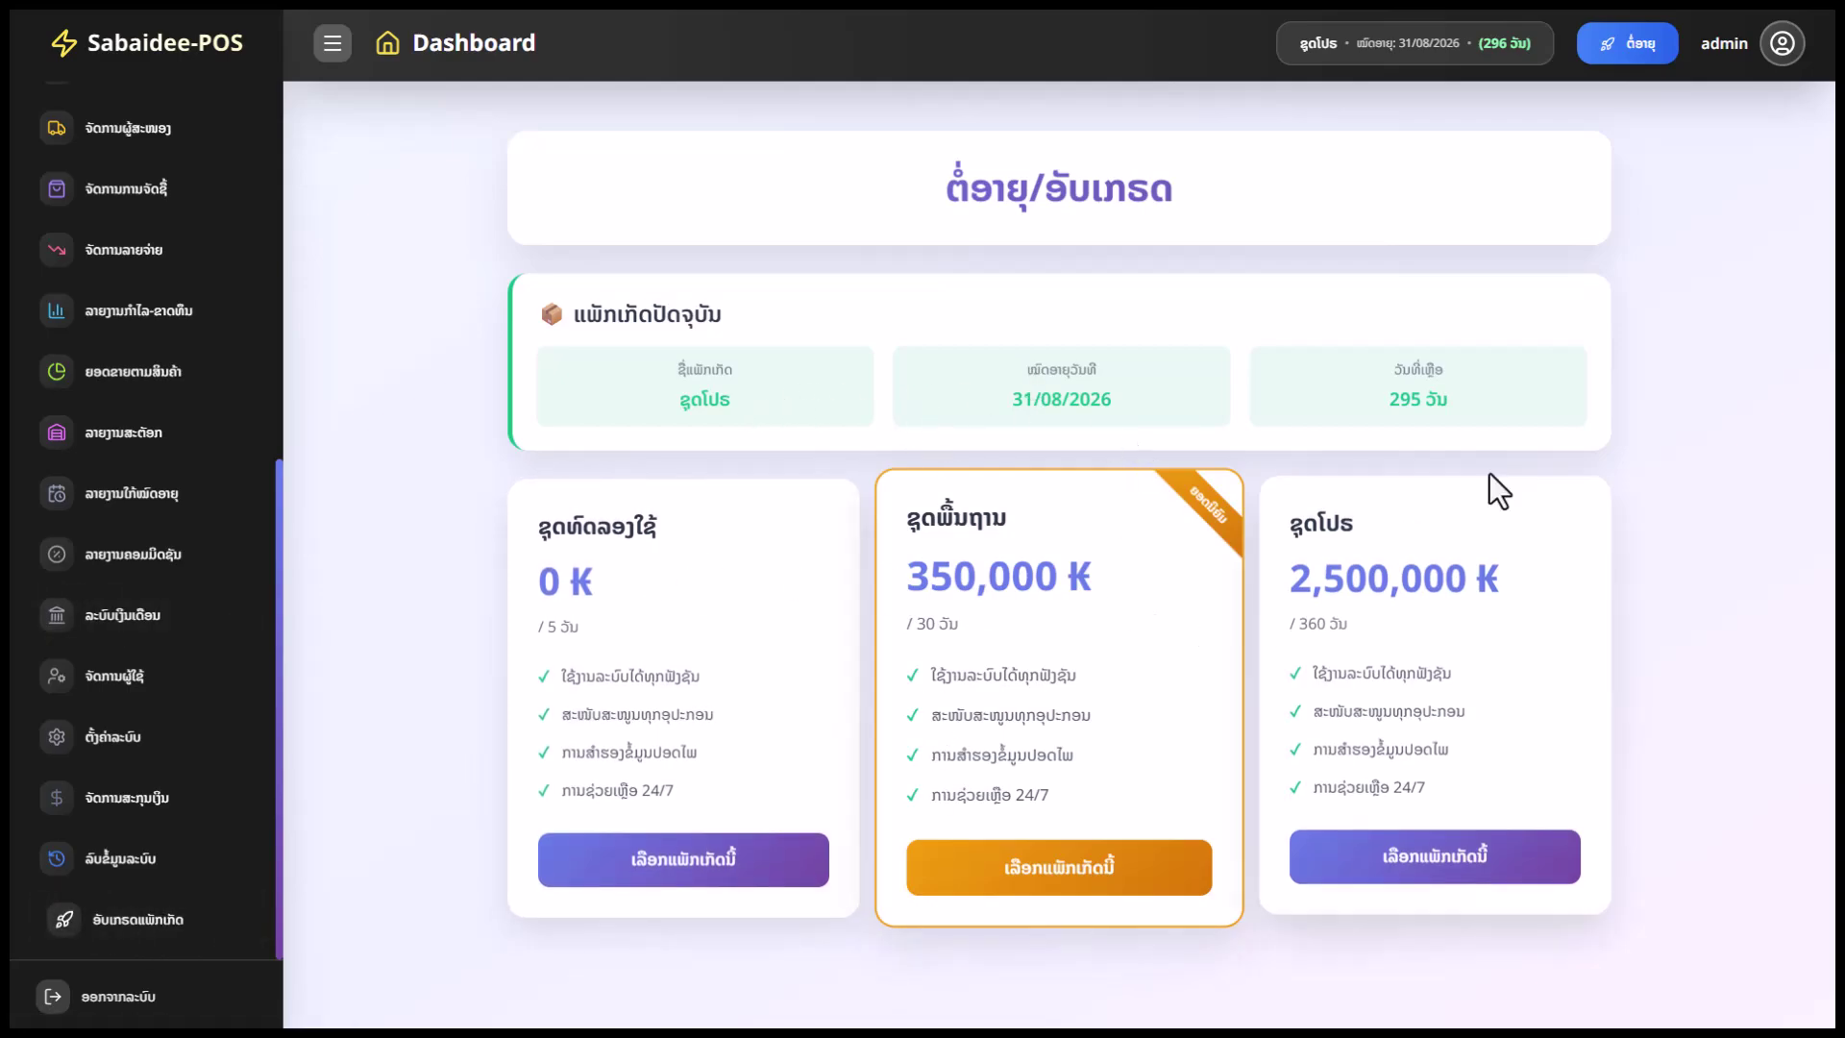
pyautogui.moveTo(1457, 389); pyautogui.dragTo(1390, 396)
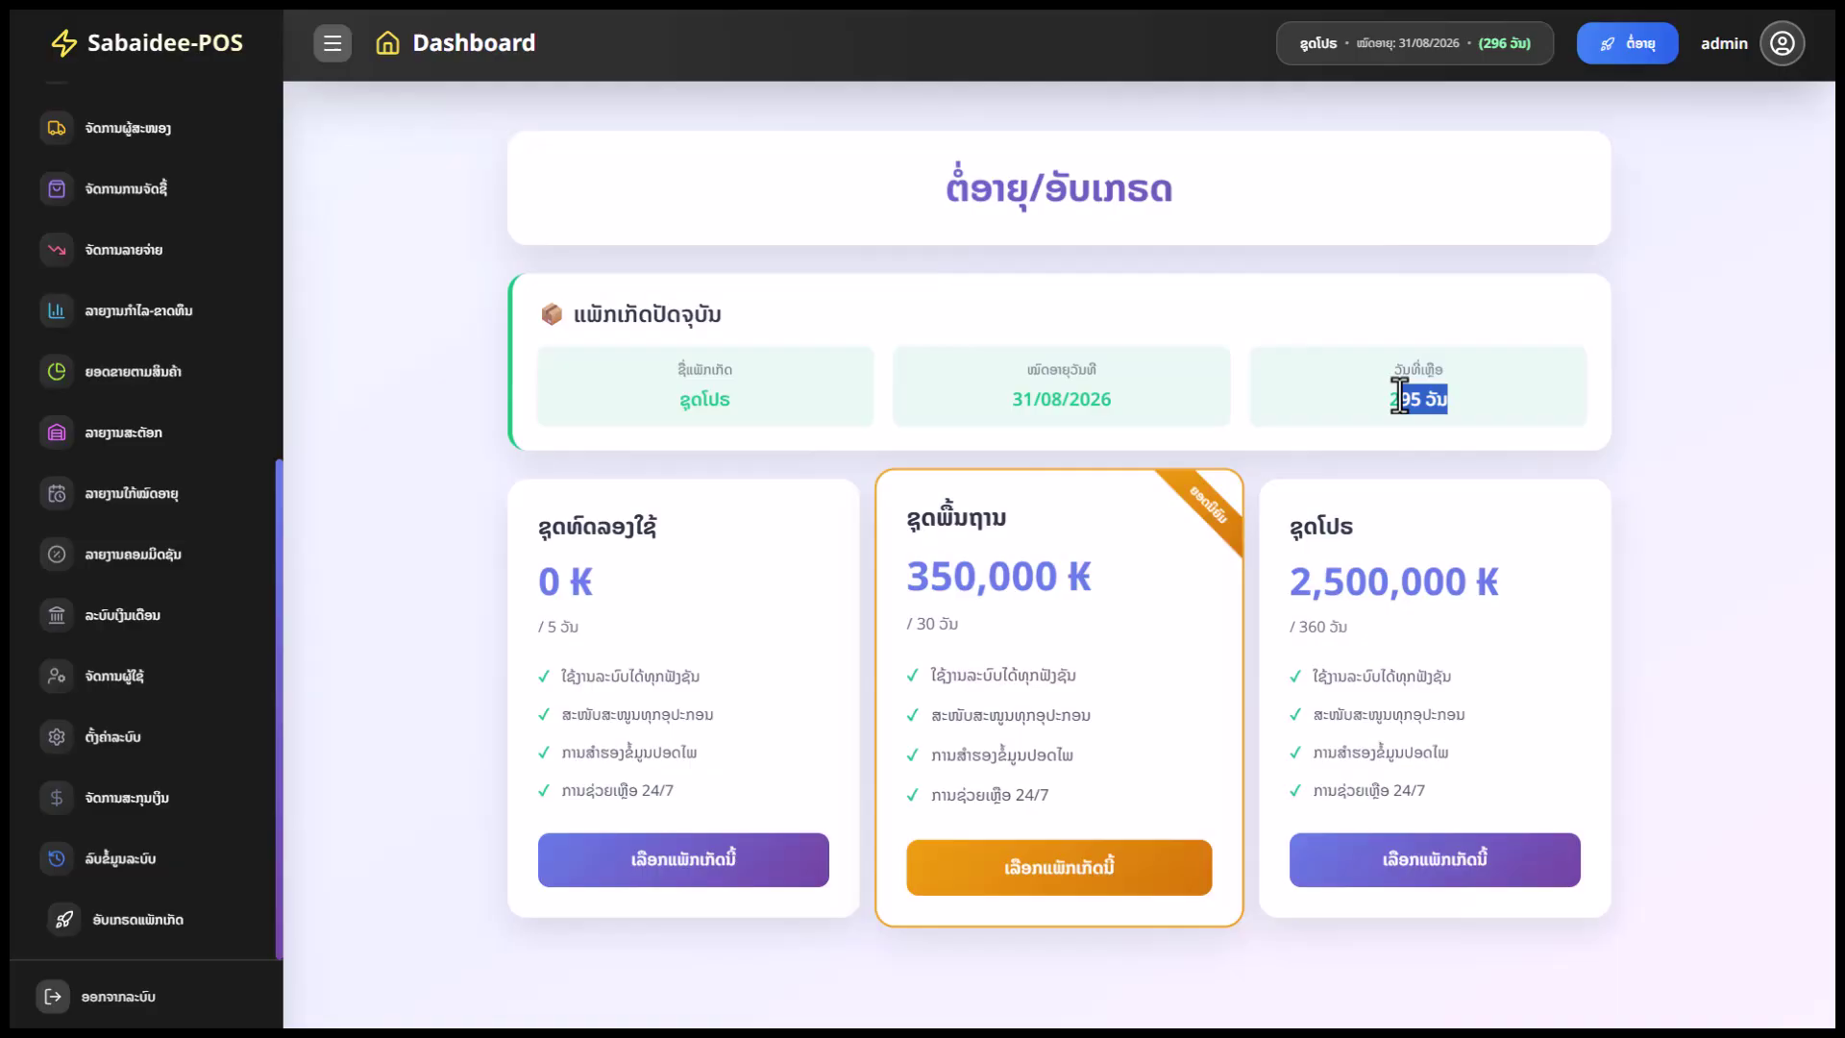
pyautogui.click(1046, 634)
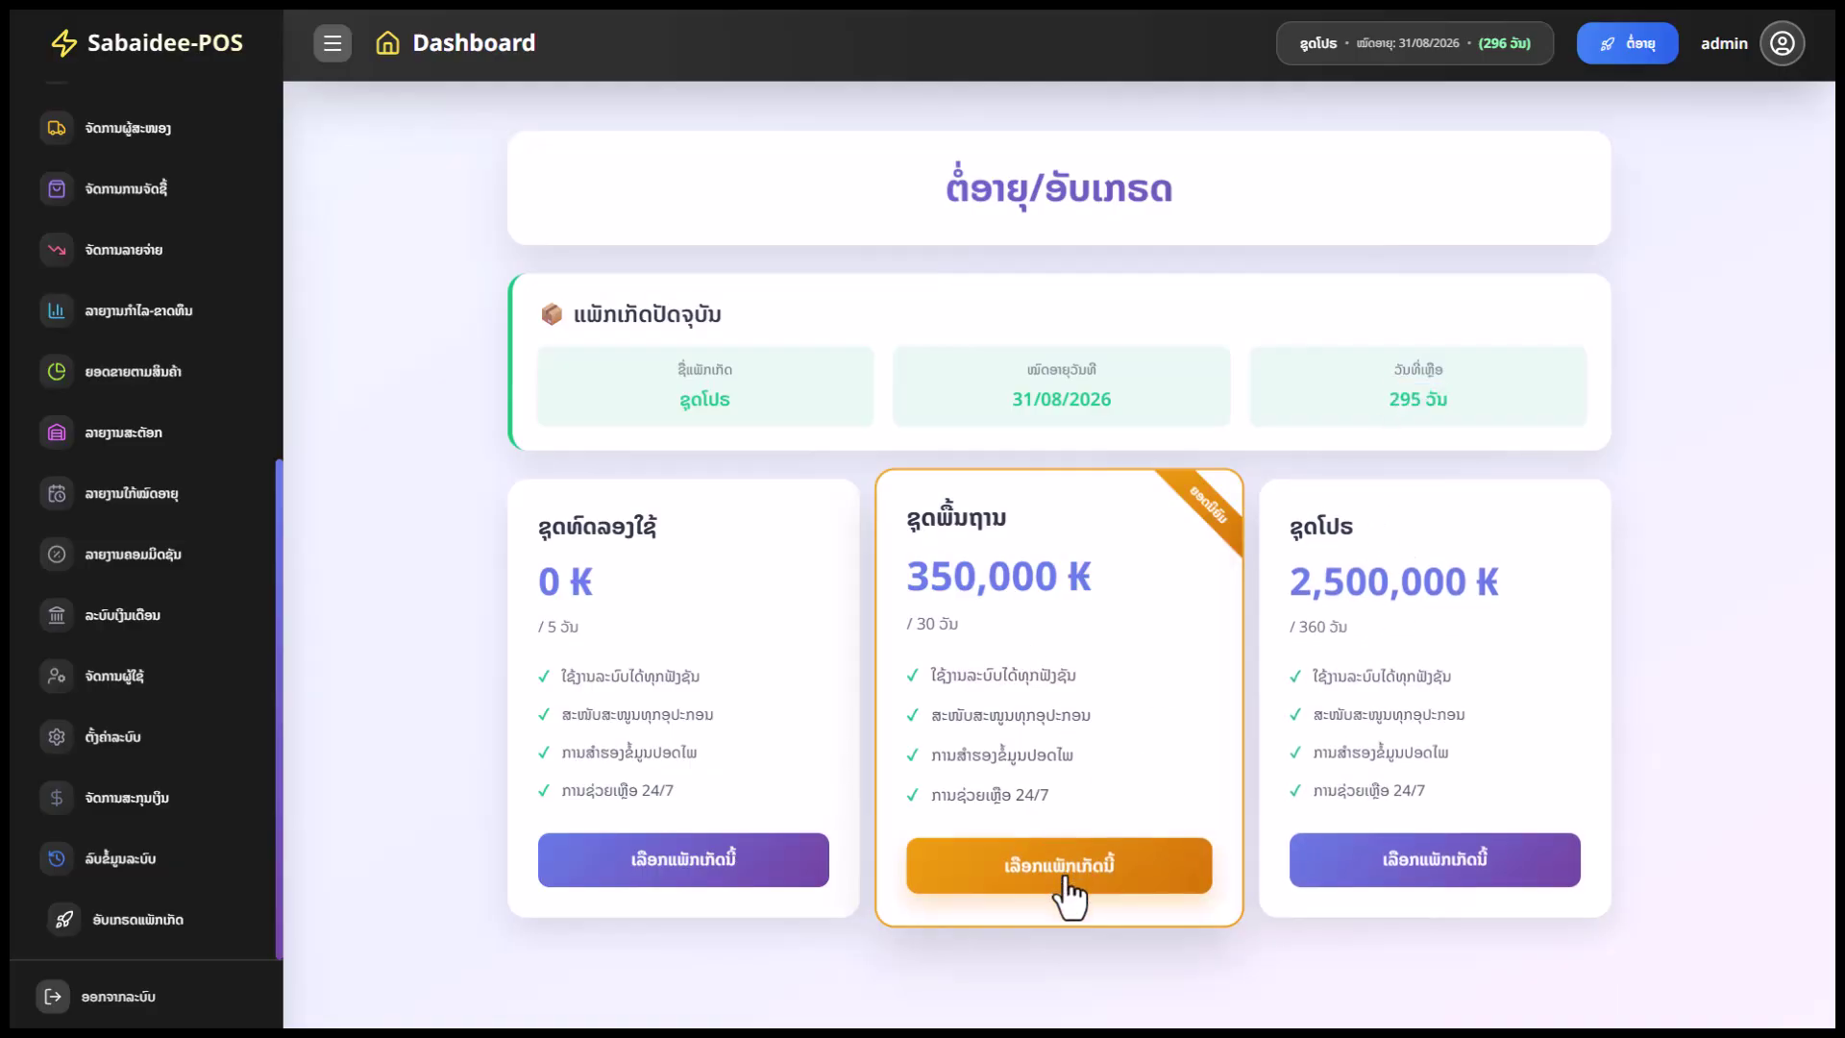
# Select the 350,000 ₭ package, review its bank transfer details, then return to the dashboard home
pyautogui.click(1141, 893)
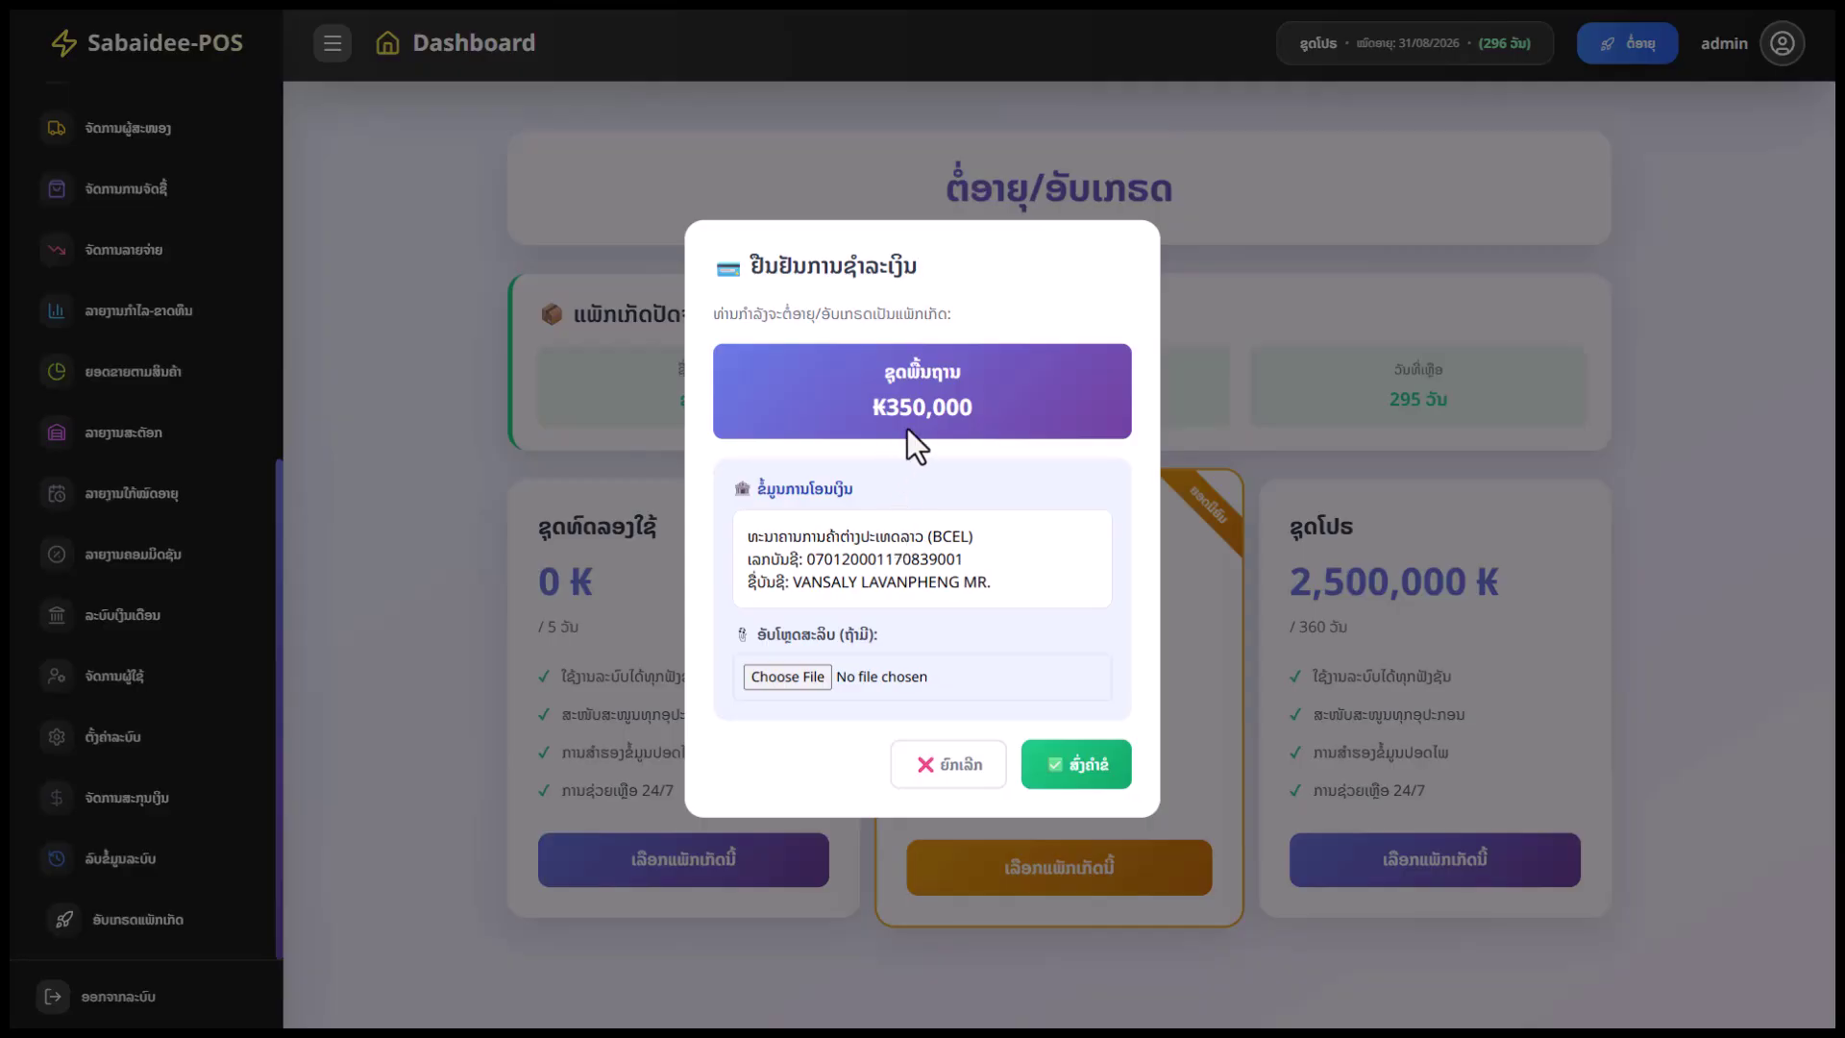
pyautogui.moveTo(992, 582); pyautogui.dragTo(721, 522)
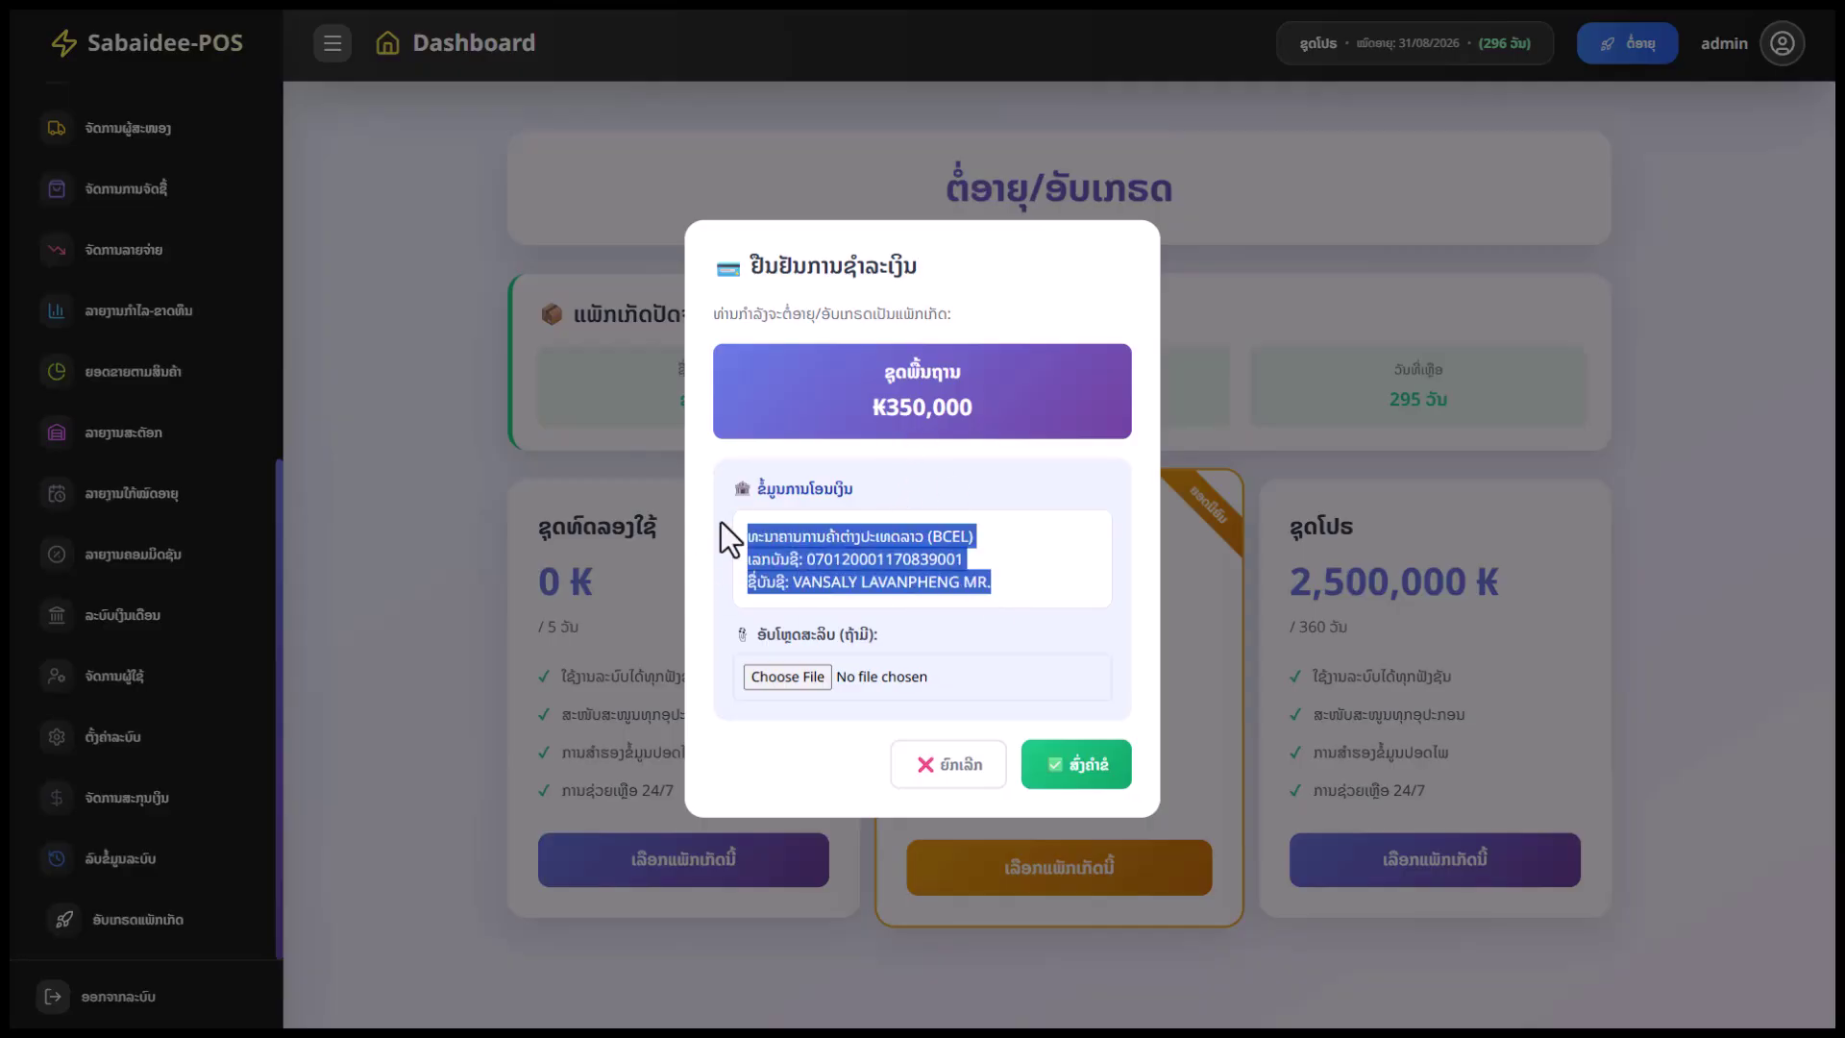
pyautogui.click(955, 590)
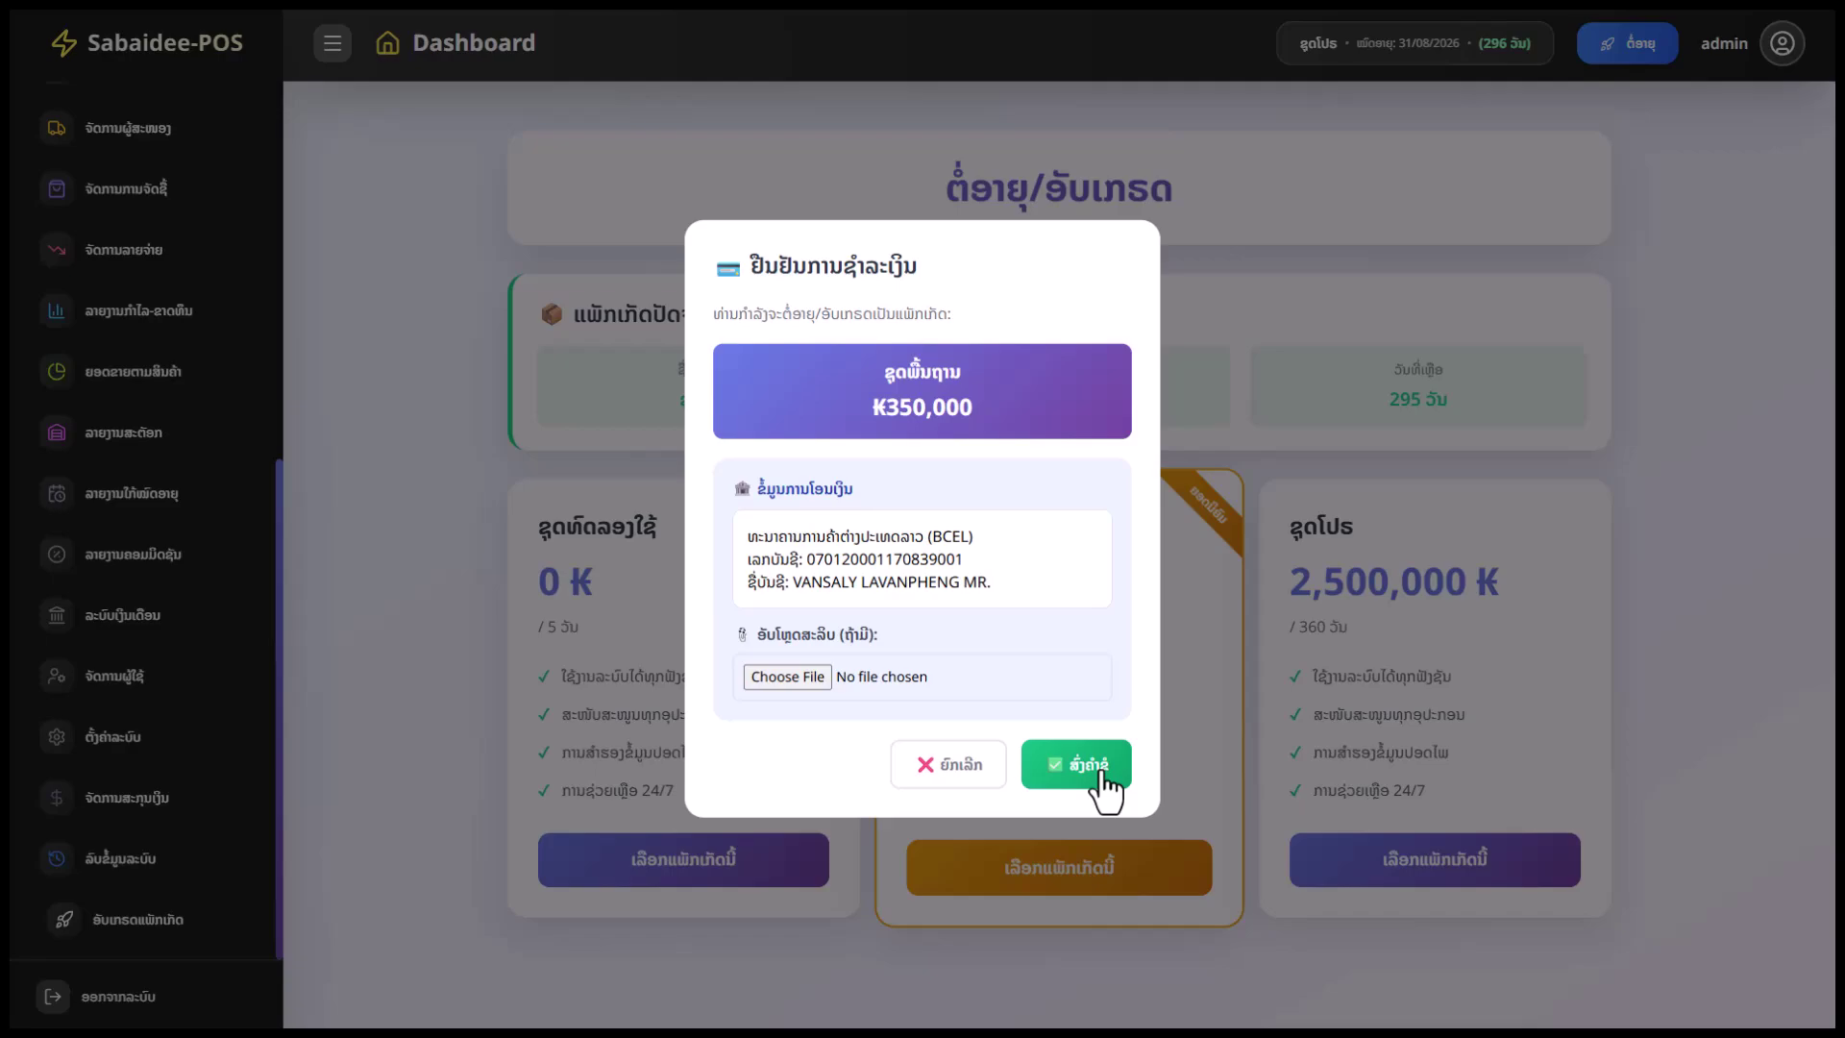
pyautogui.click(997, 767)
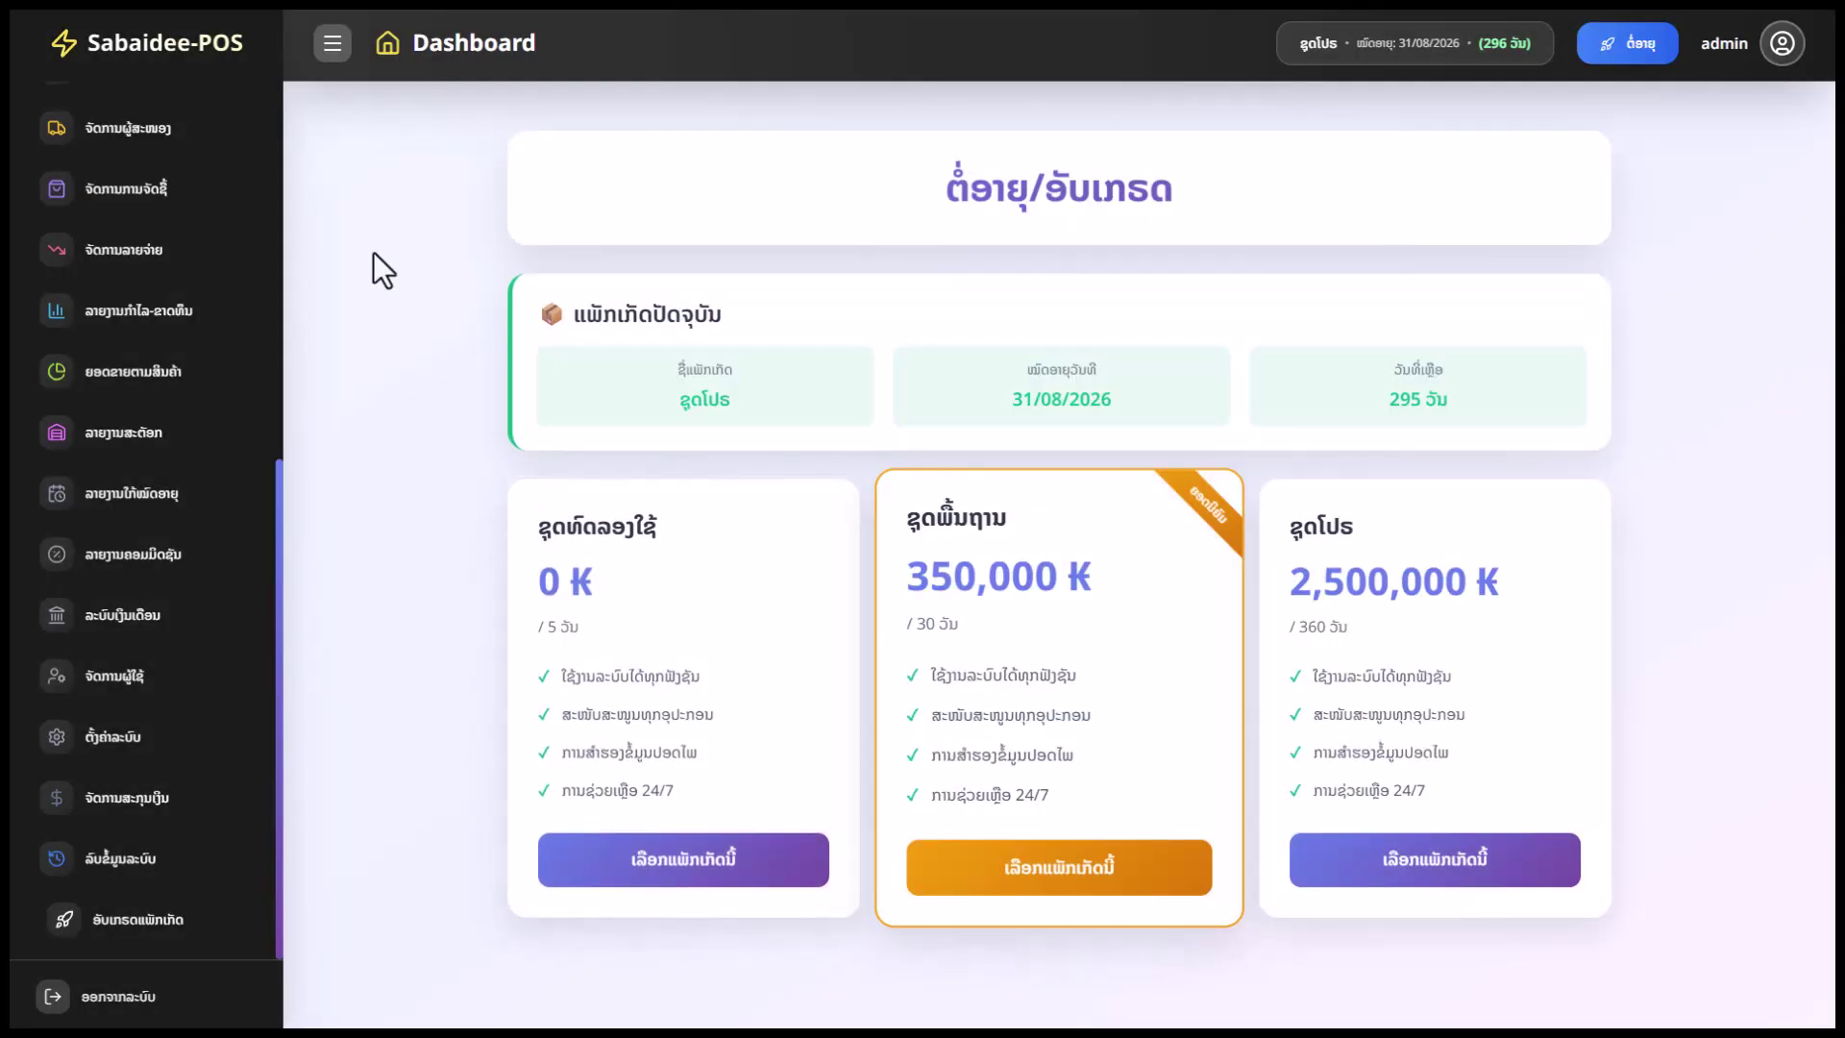
pyautogui.scroll(7, 186, 535)
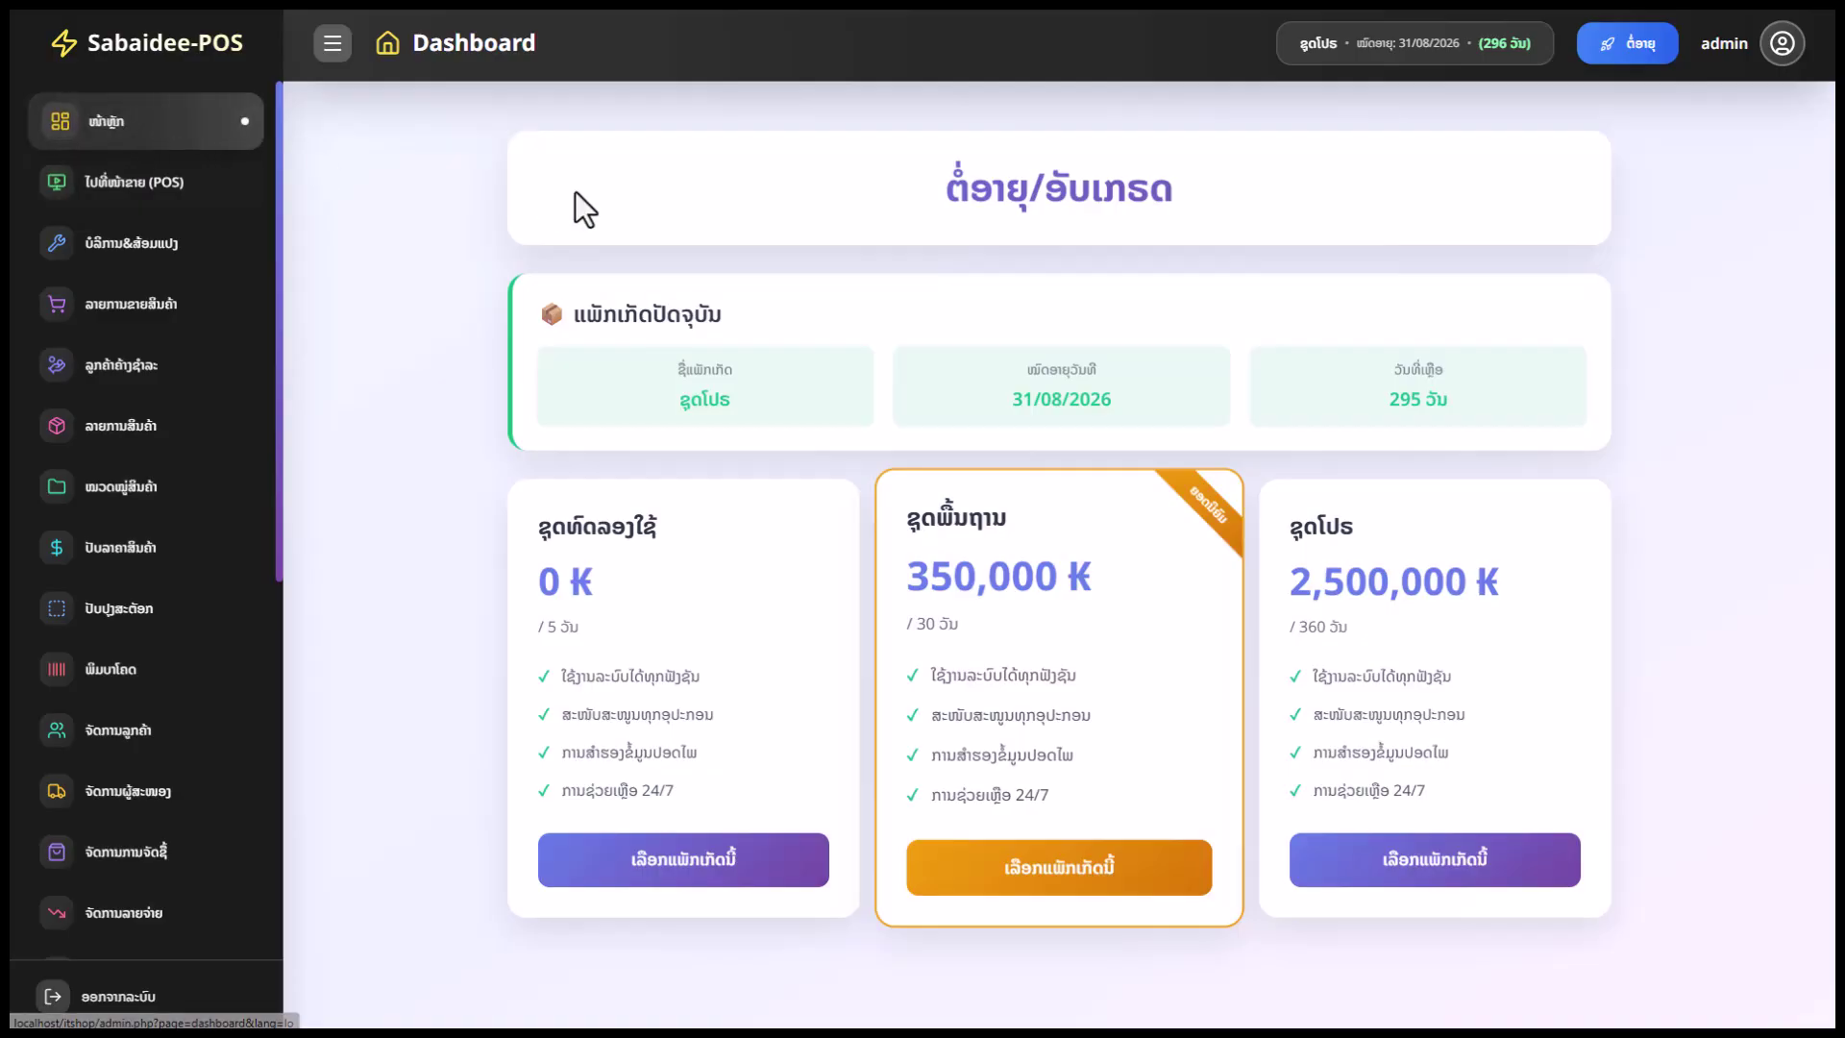
pyautogui.click(121, 107)
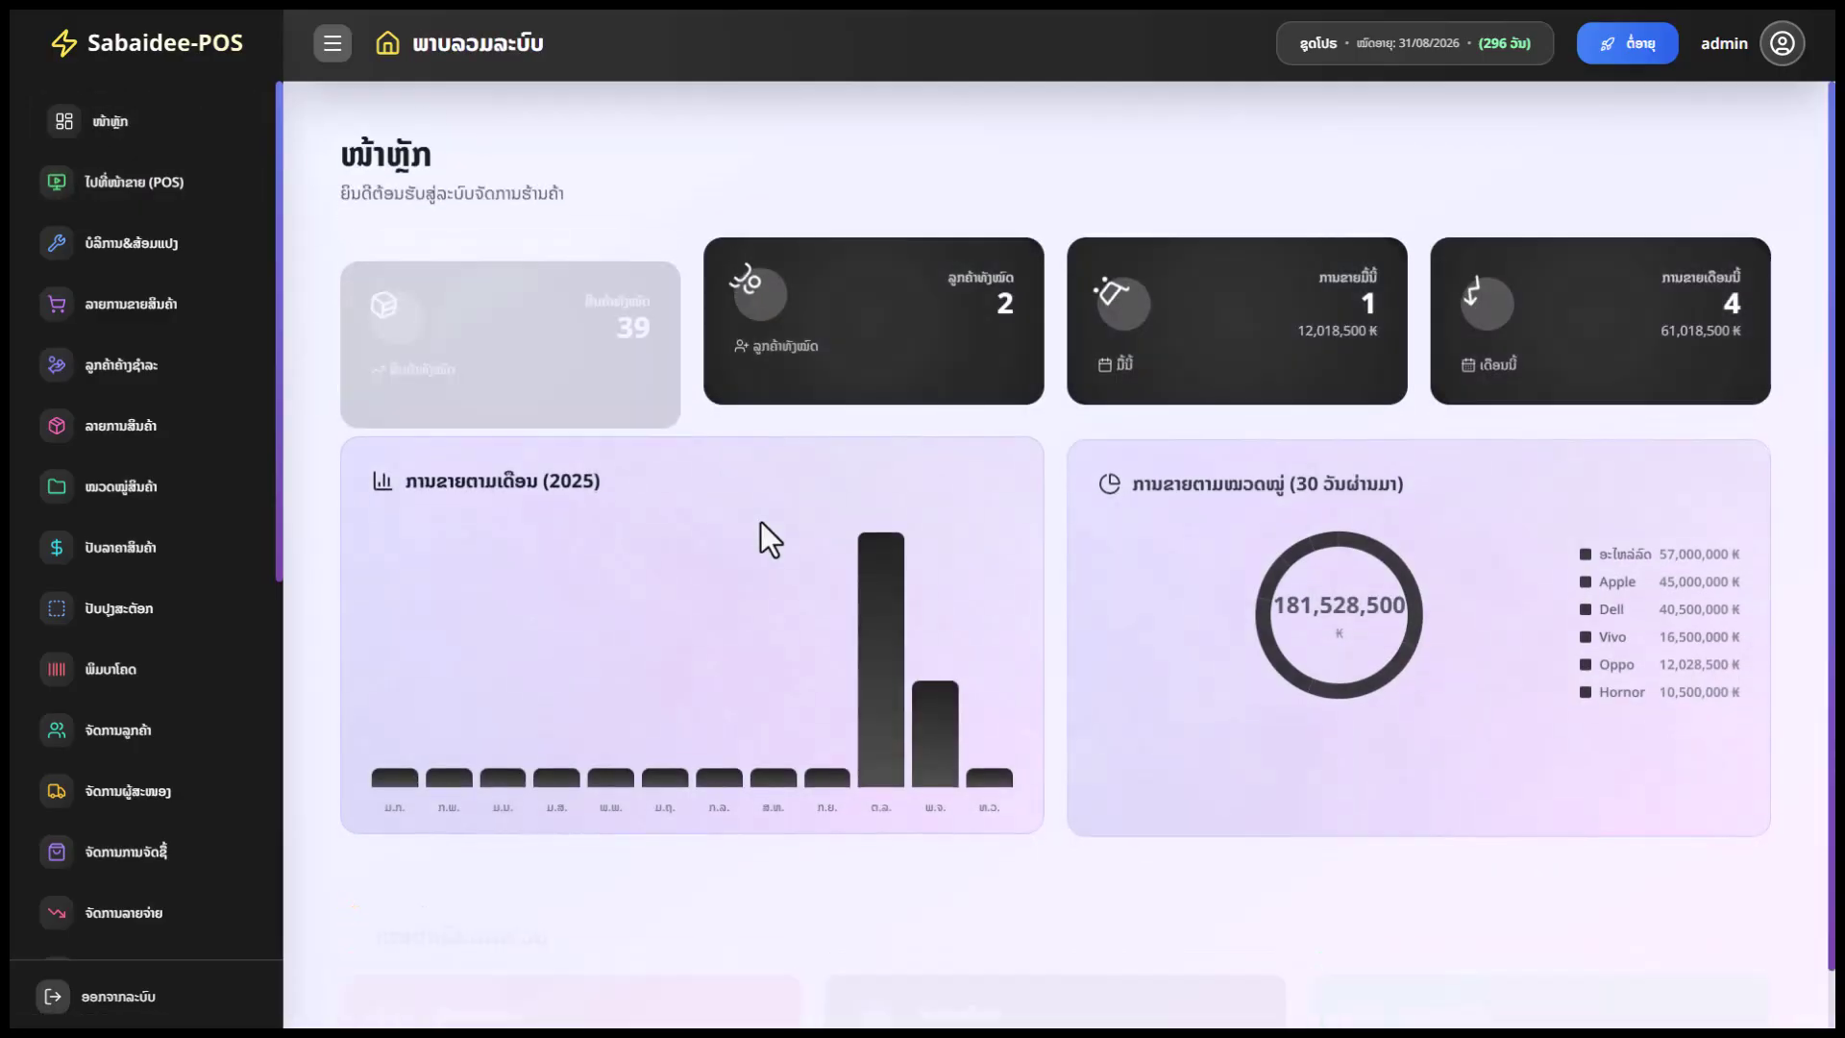